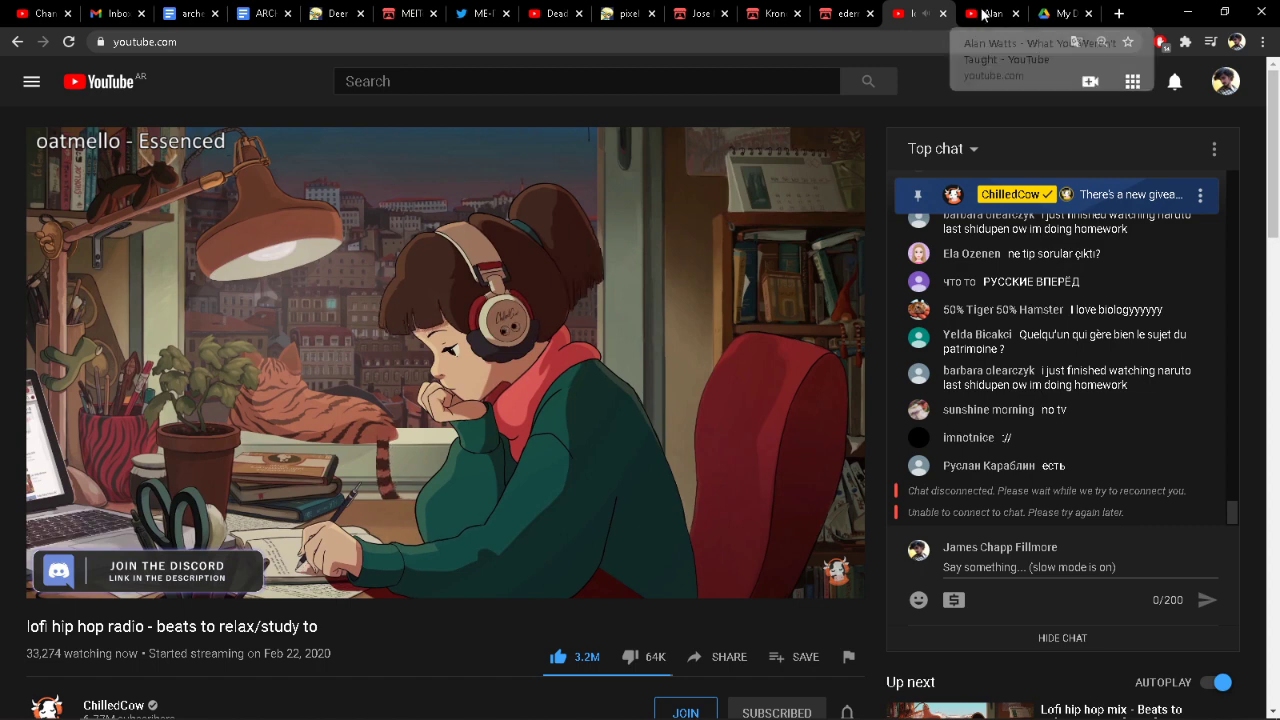
Step: Play the video "Alan Watts: Veil Of Thoughts" from the recommended videos and adjust its volume
click(995, 13)
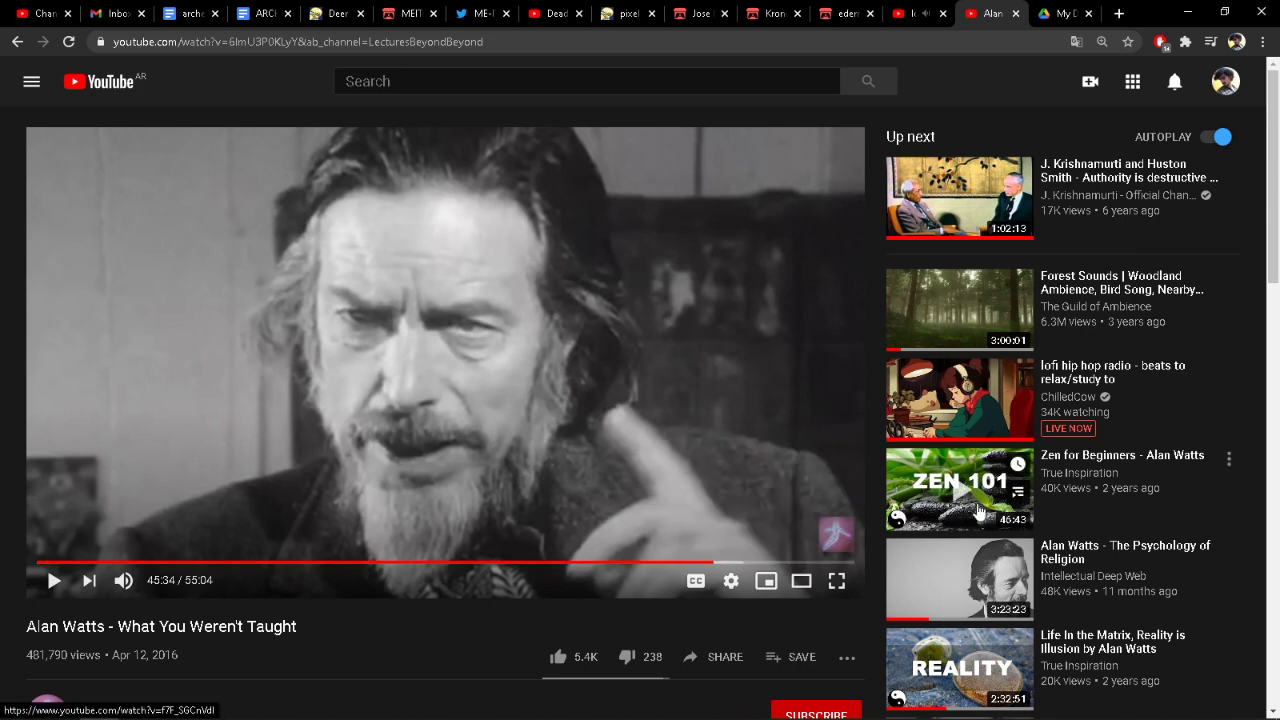
scroll(977, 528, down, 1)
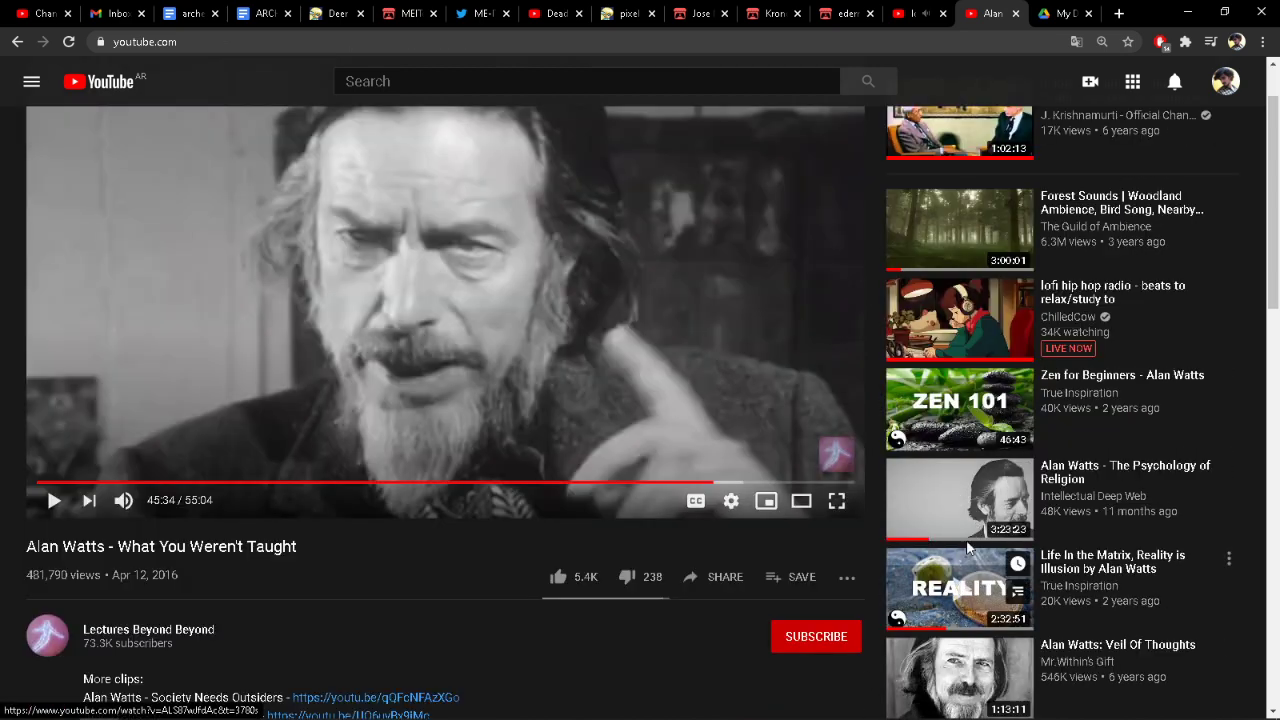
scroll(960, 462, down, 2)
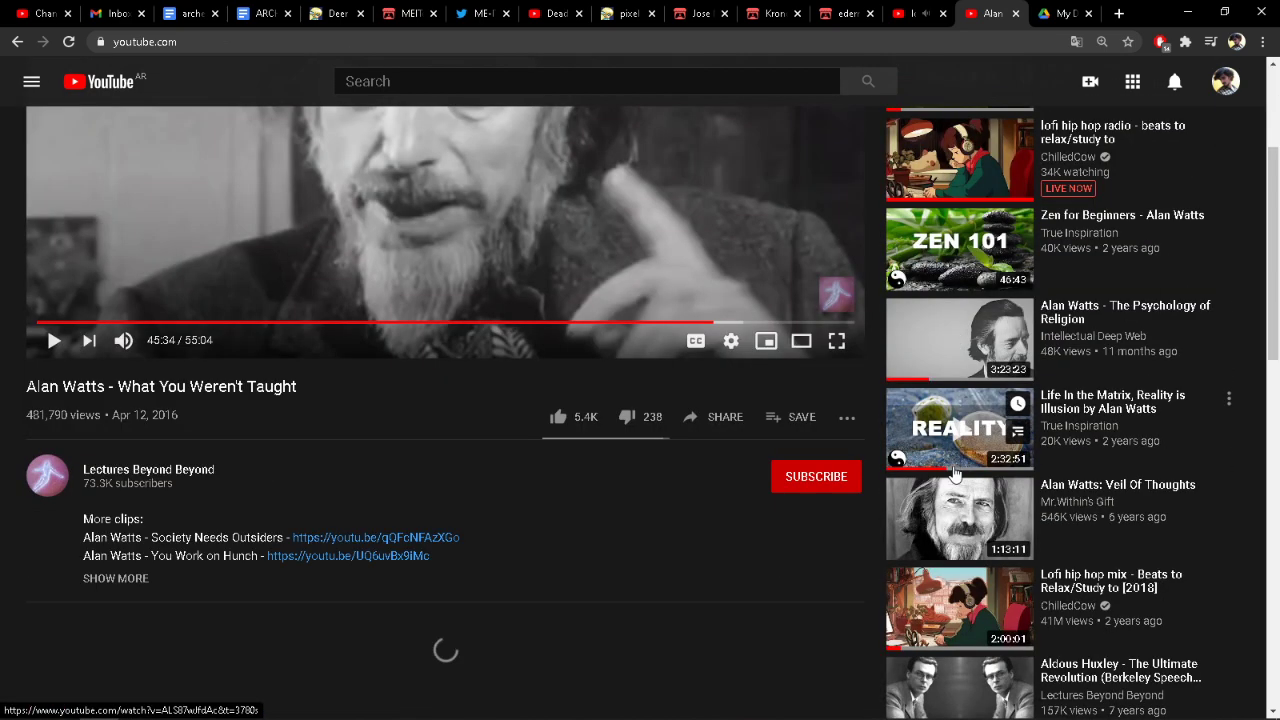
click(941, 551)
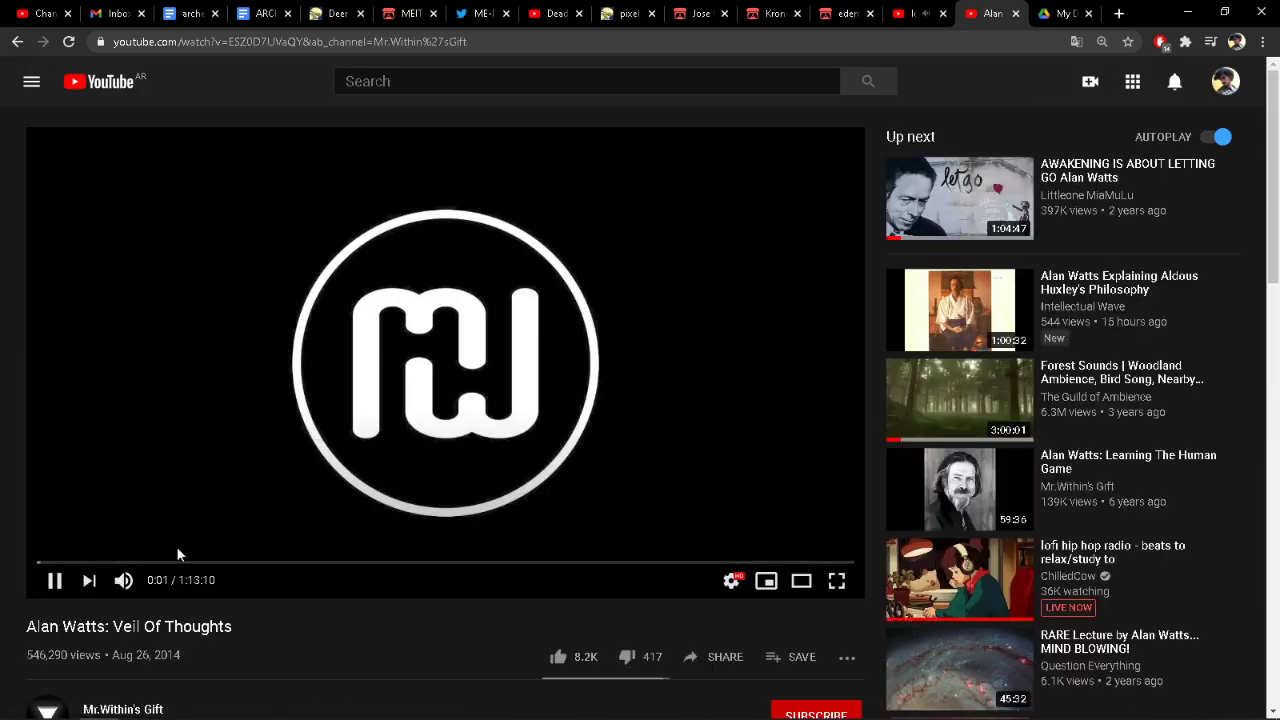
drag(183, 581, 172, 581)
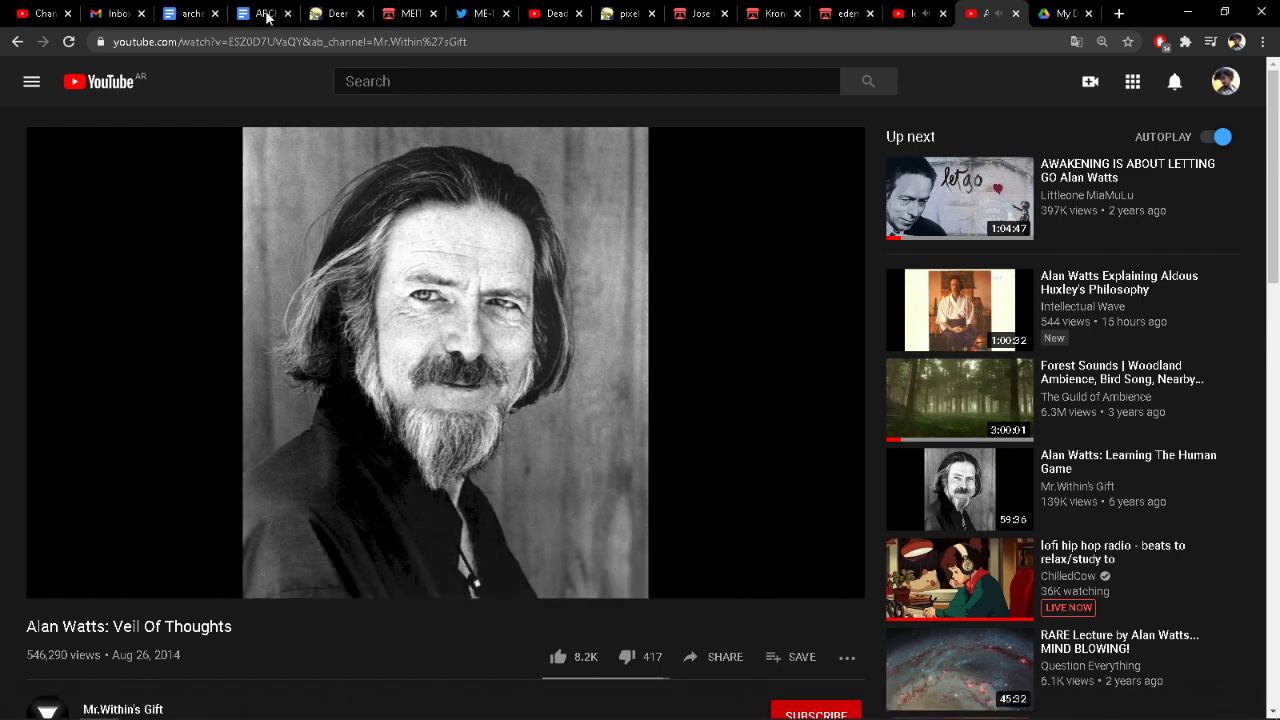
Step: Check the archer definitive assets document, switch to the Archer_game_06 project in GameMaker Studio 2, and add the heading "Deer" below the Horse credit
click(186, 15)
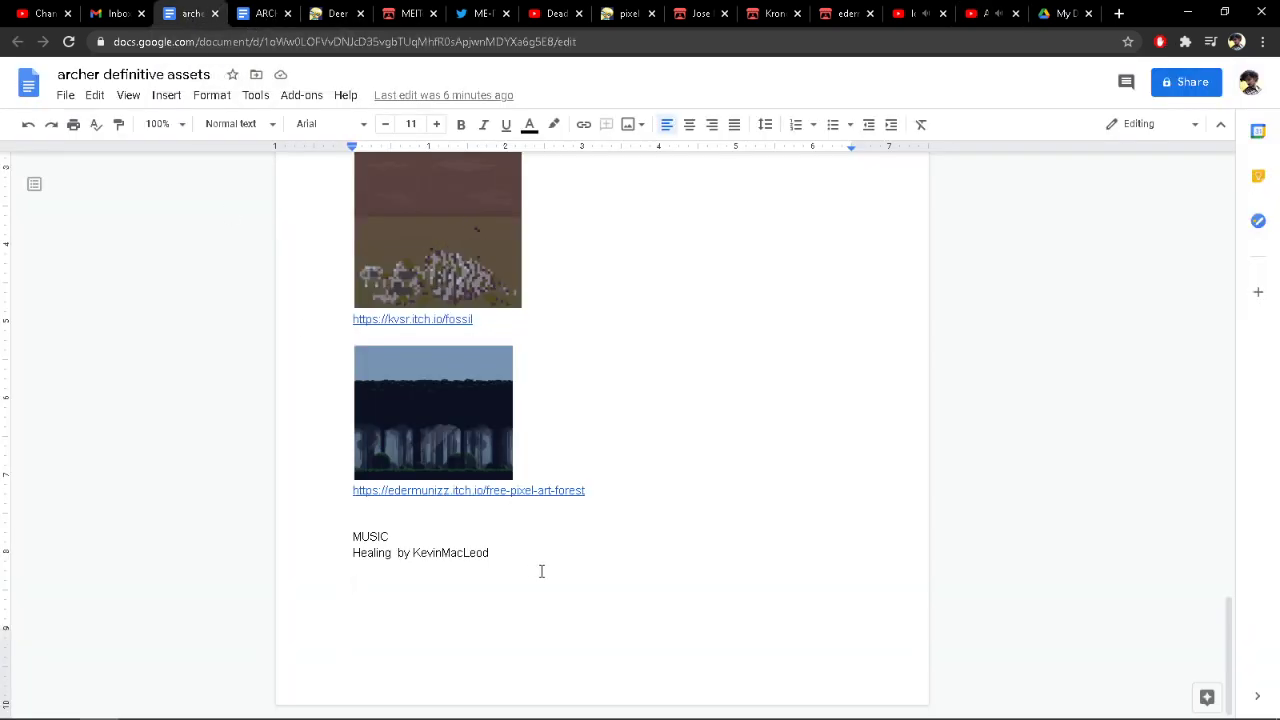
scroll(542, 571, up, 10)
scroll(540, 569, up, 5)
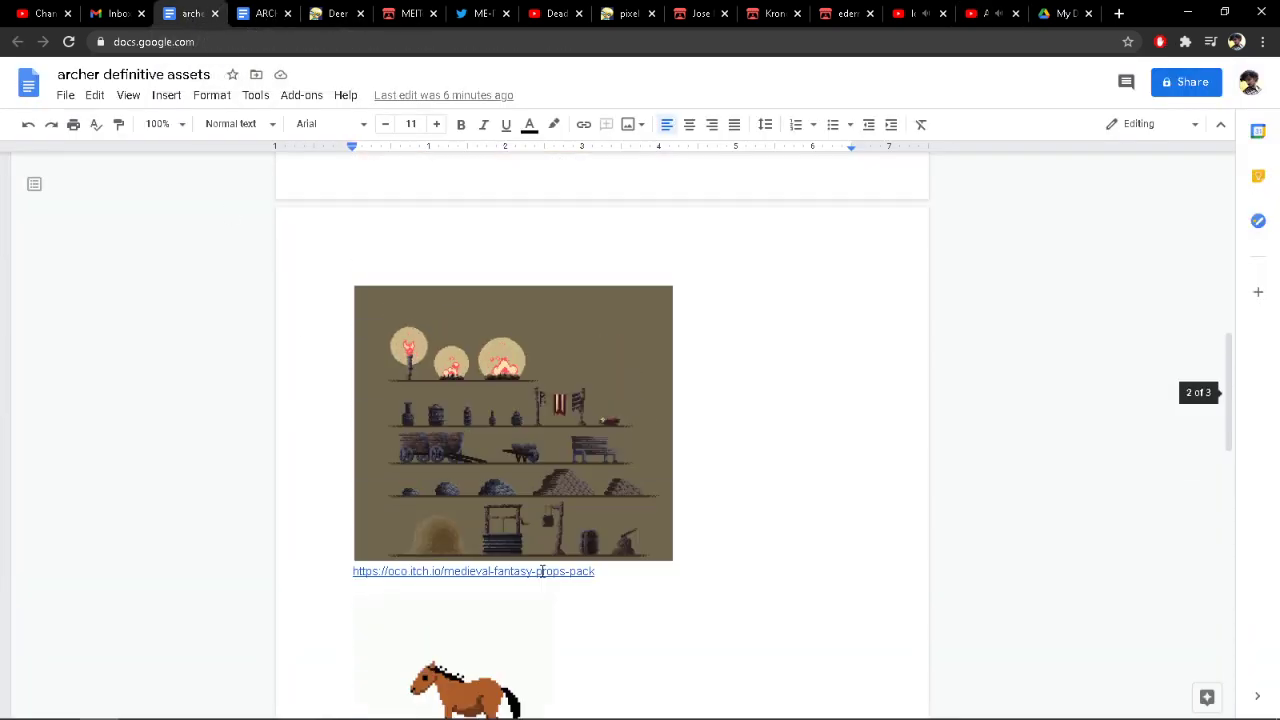
scroll(562, 497, down, 4)
mouse_move(12, 710)
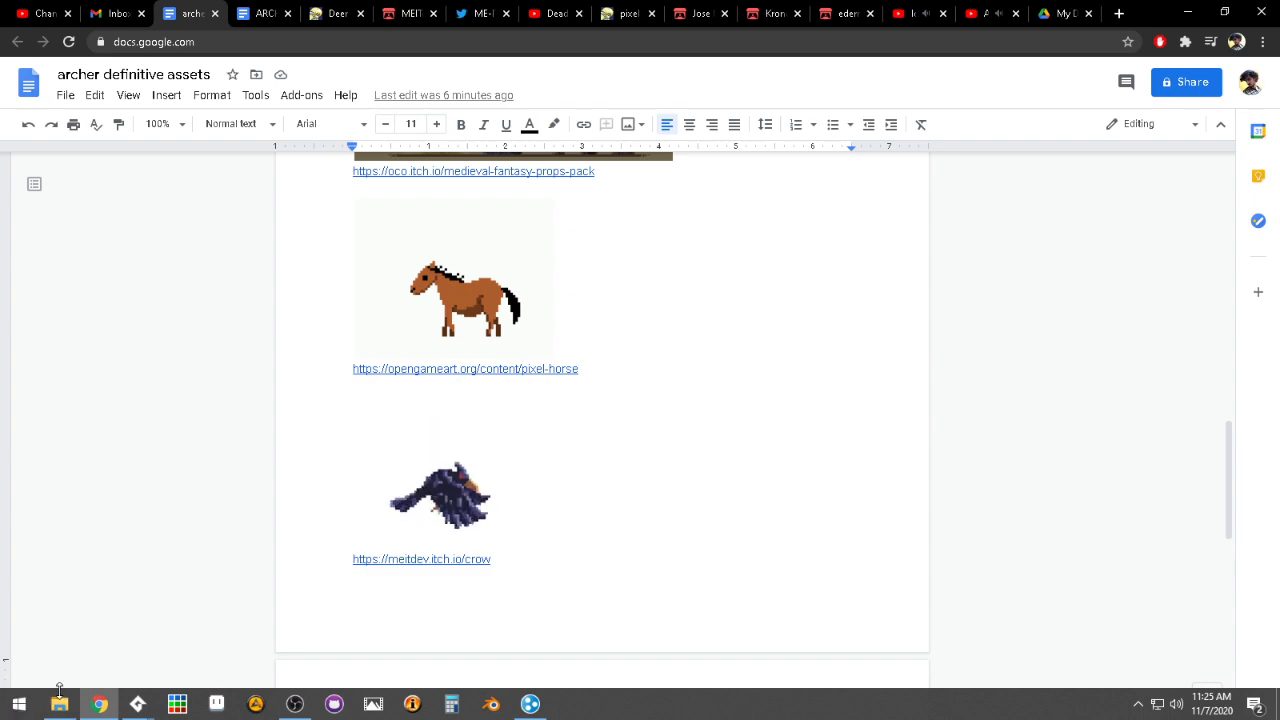
mouse_move(140, 706)
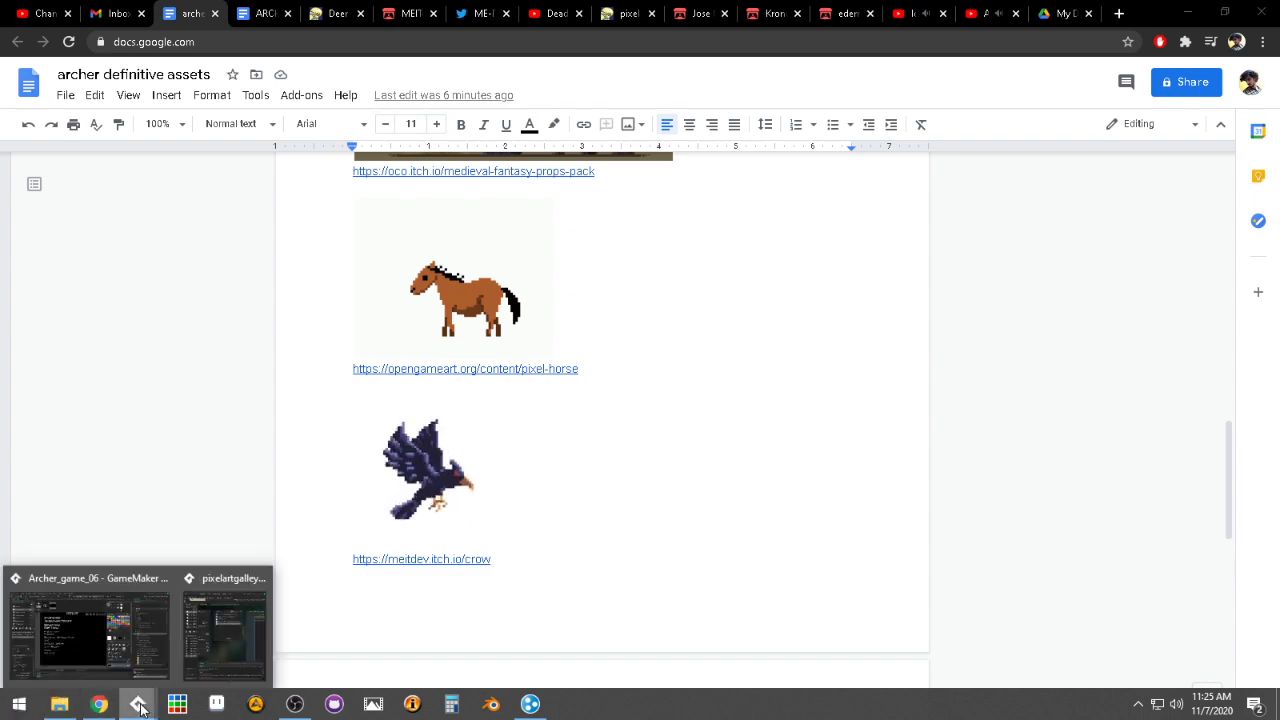
click(133, 636)
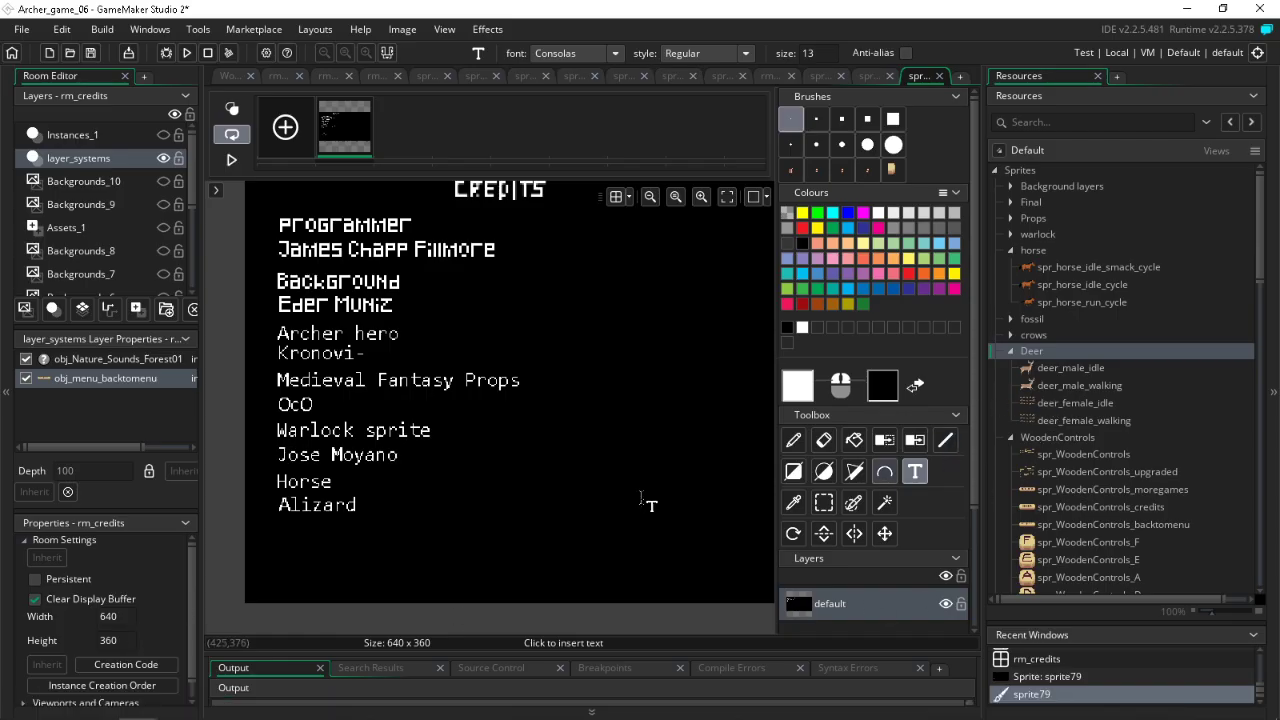
click(279, 548)
click(280, 533)
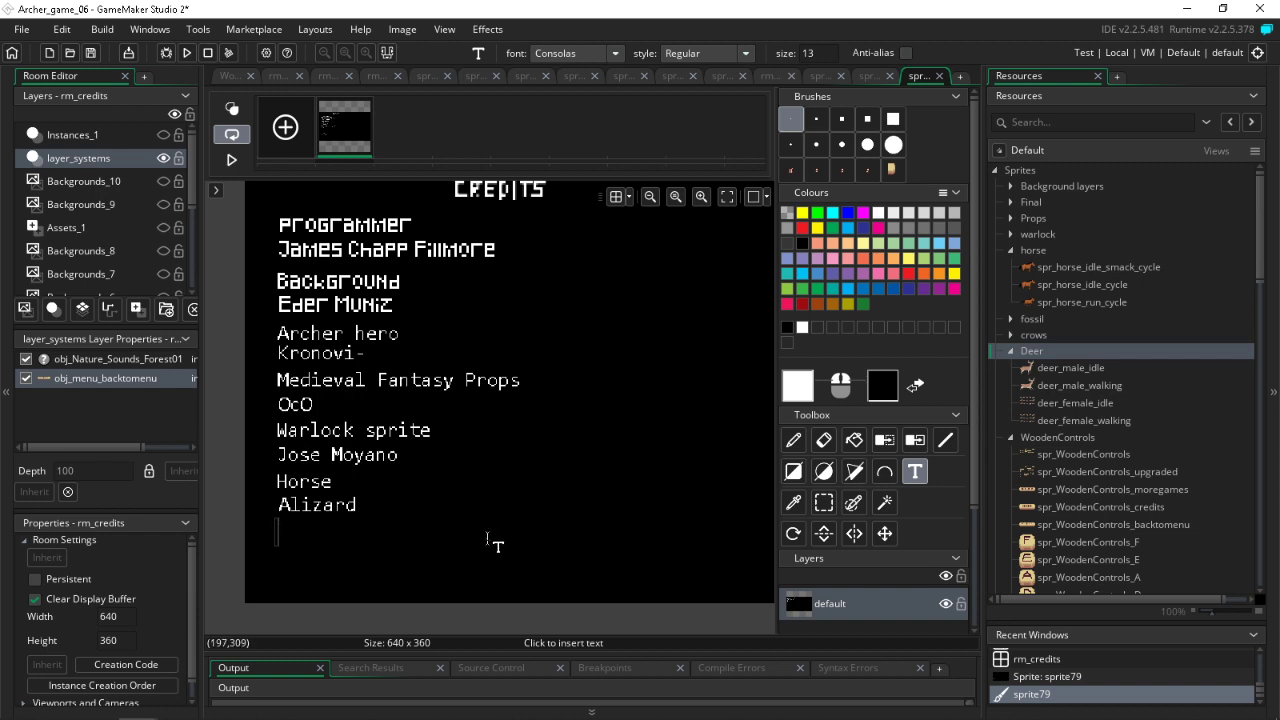
text(Deer)
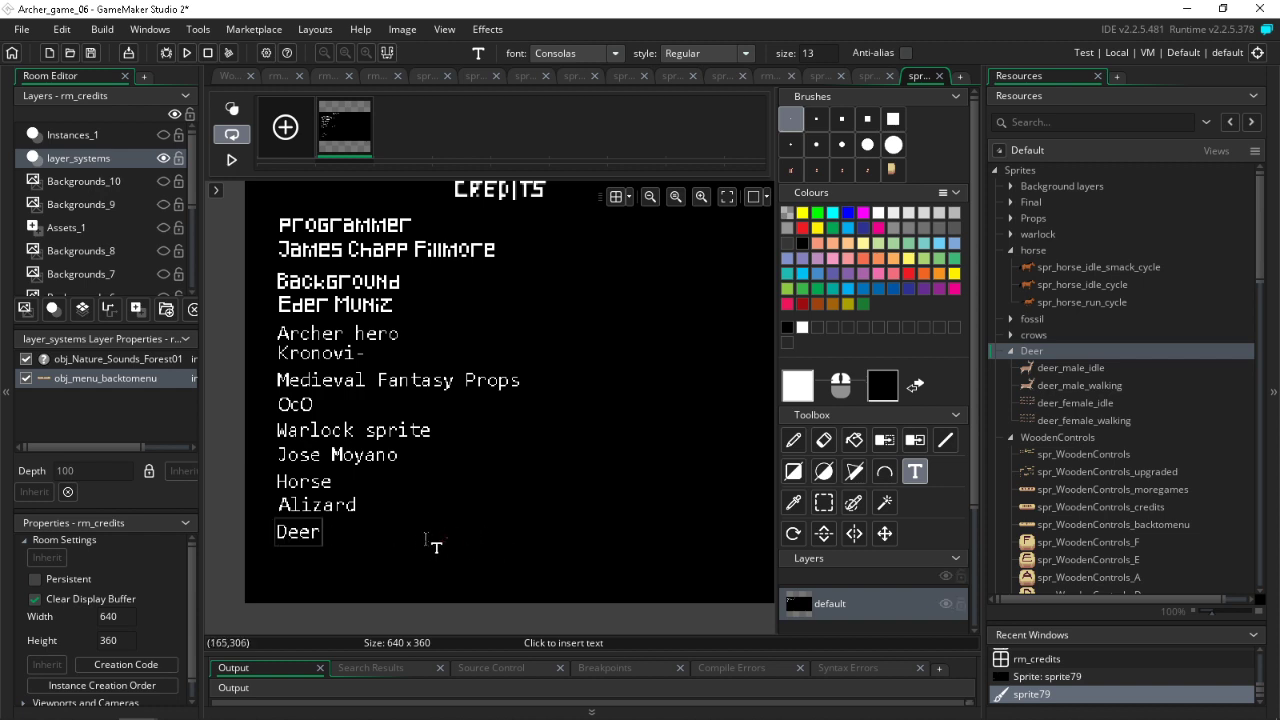
click(712, 530)
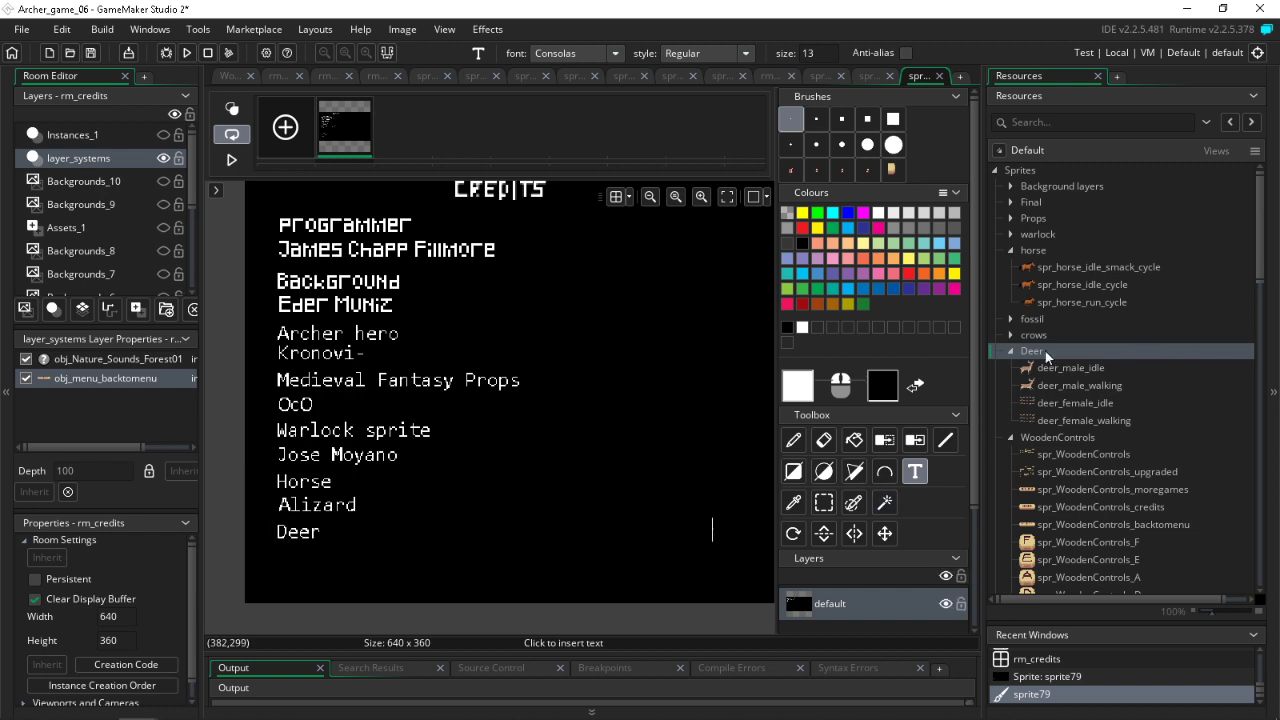
Step: Open the deer asset's OpenGameArt page from the archer definitive assets document in Chrome and copy its author's name
click(98, 706)
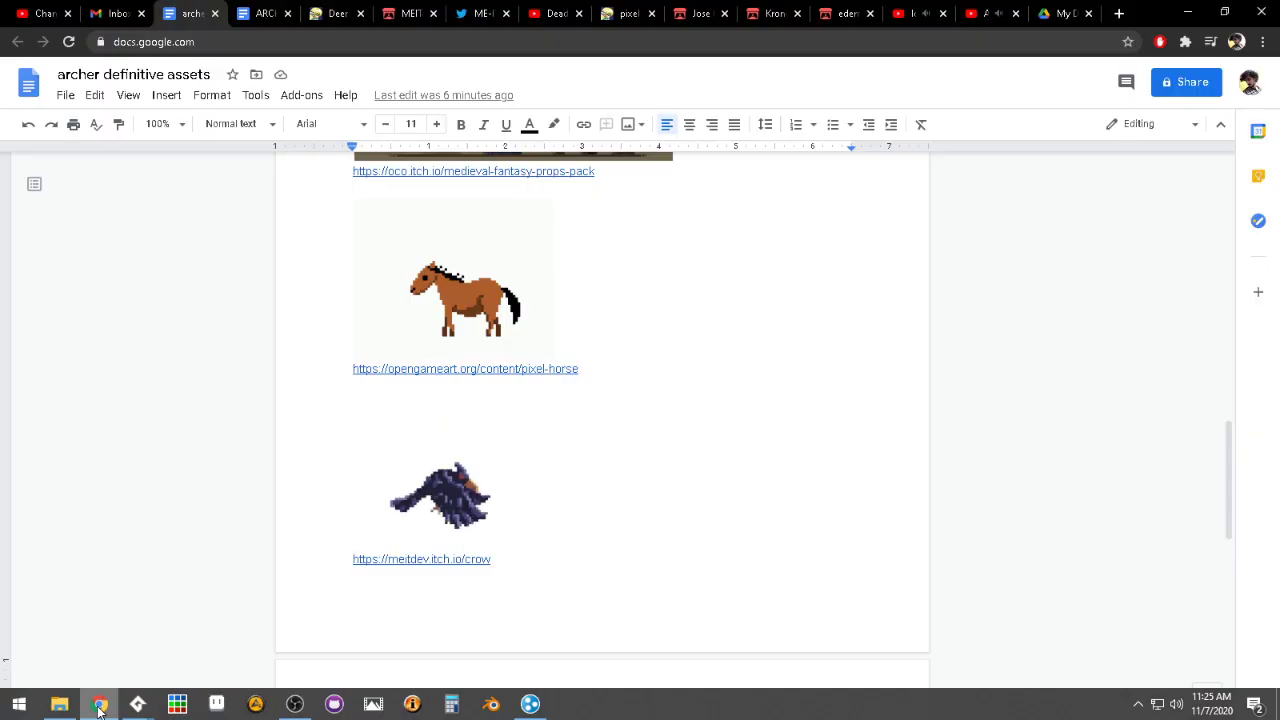
scroll(446, 366, up, 5)
scroll(444, 392, down, 5)
scroll(444, 392, down, 4)
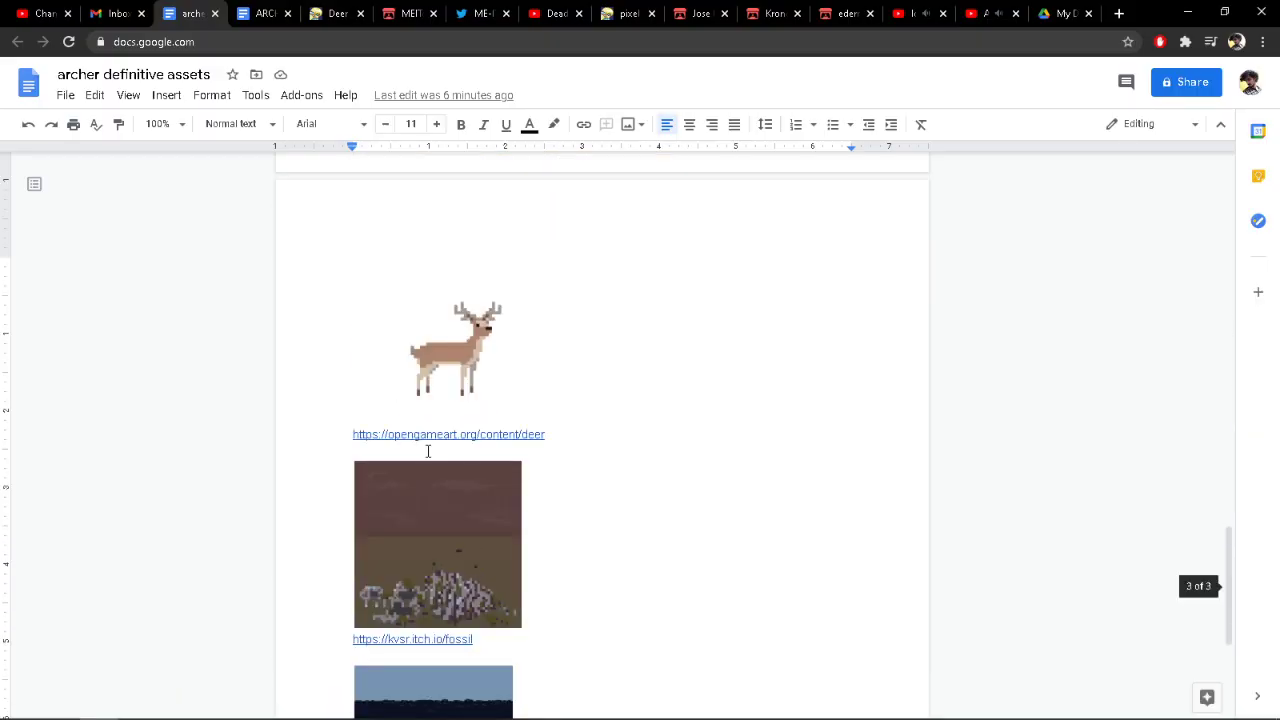
click(435, 434)
ctrl+click(437, 433)
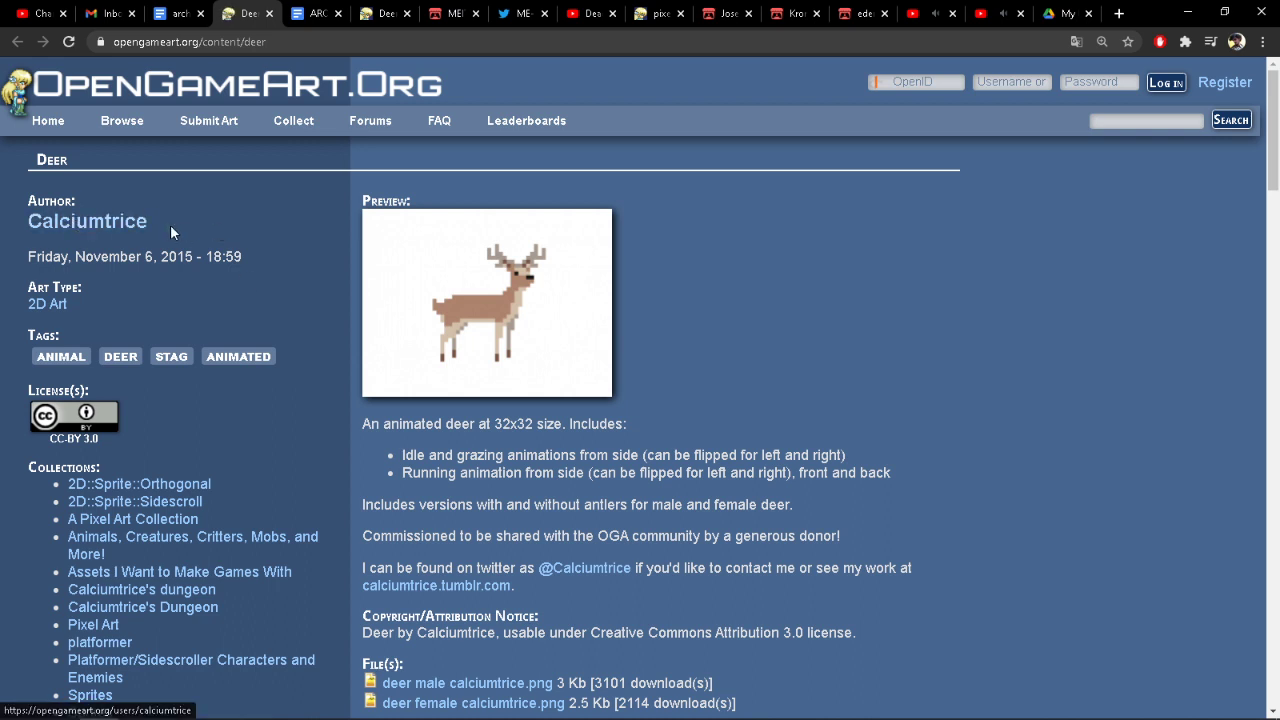
drag(170, 226, 12, 234)
key(ctrl+c)
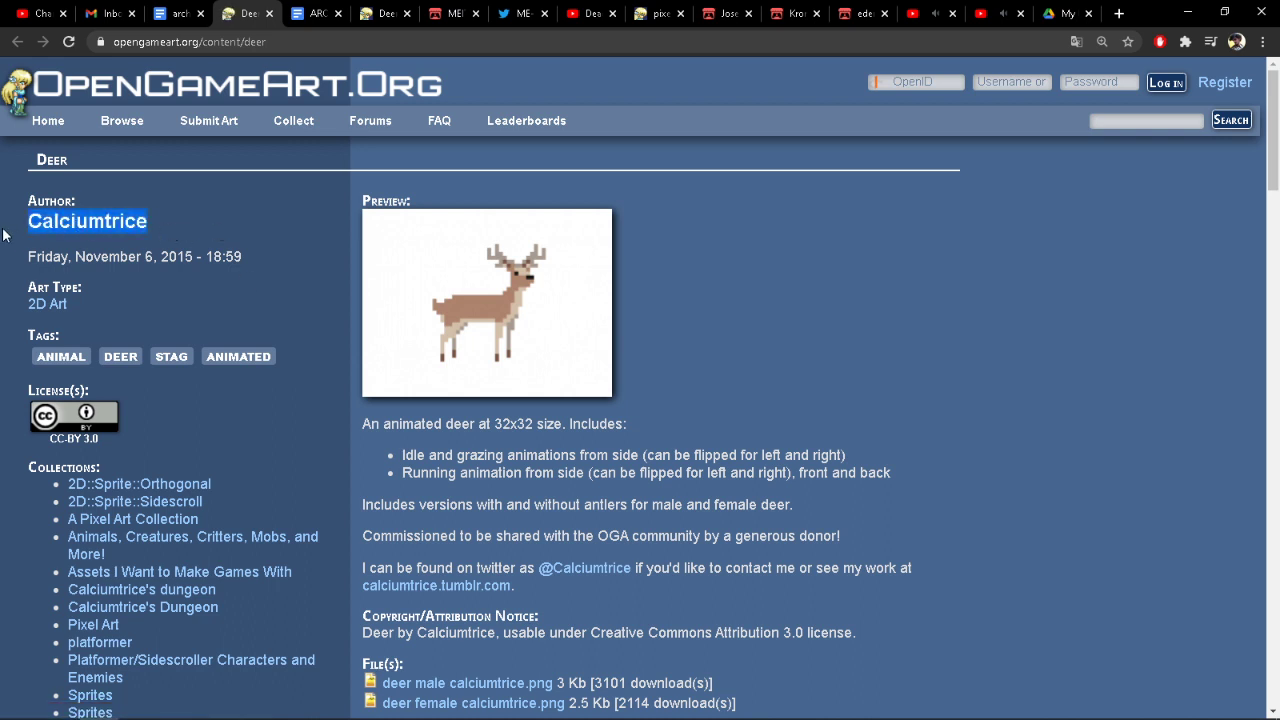
Step: Switch to the Archer_game_06 project in GameMaker Studio 2 and insert the copied author's name below the Deer heading
click(137, 704)
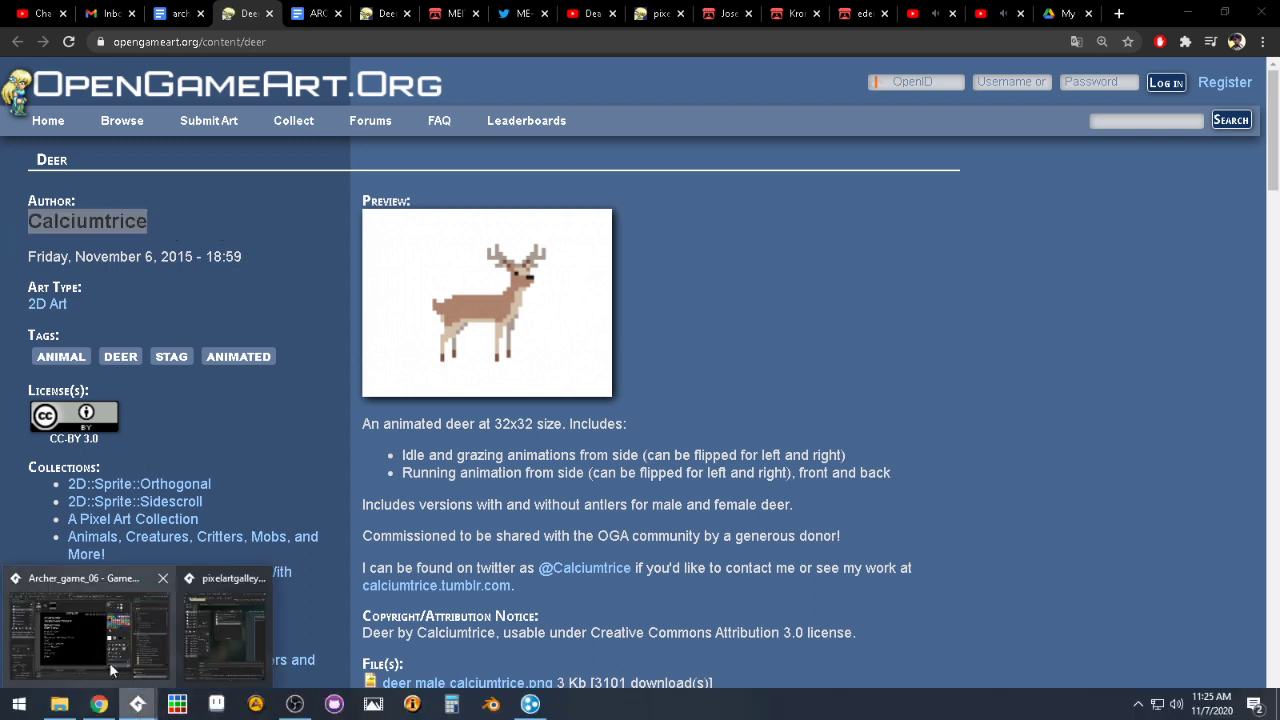
click(100, 650)
click(274, 563)
text(T)
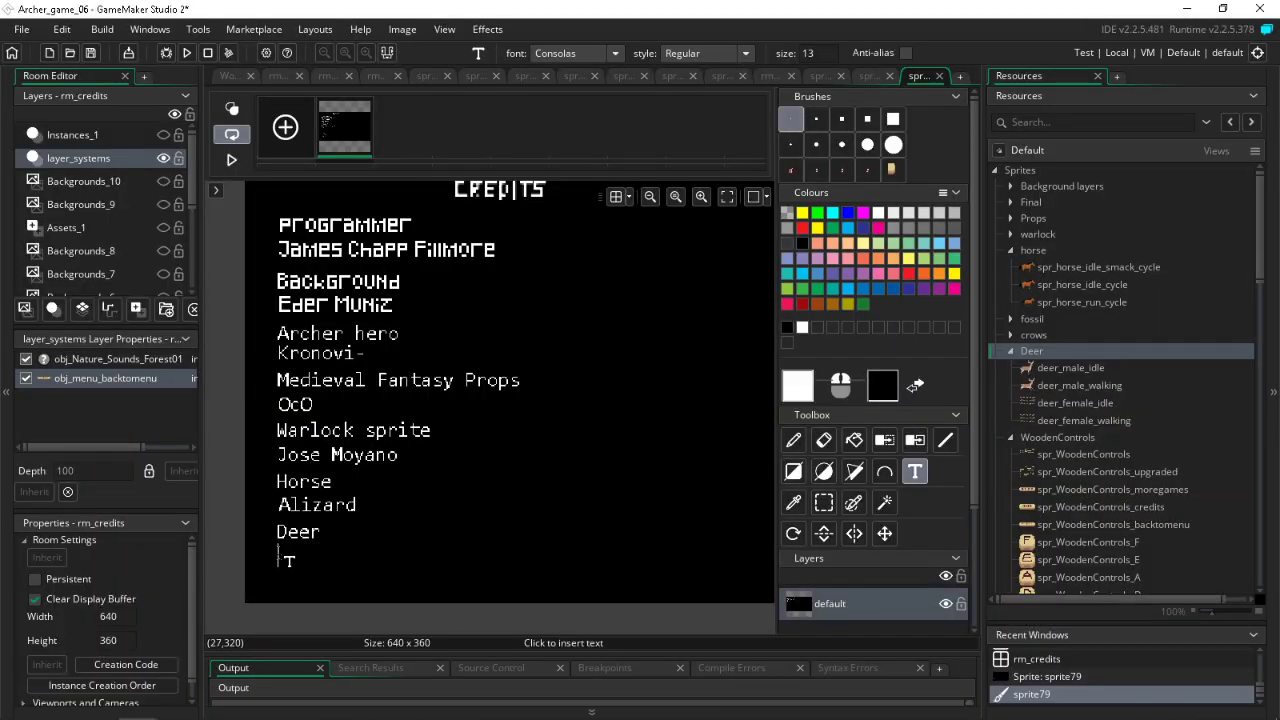
key(ctrl+v)
click(535, 540)
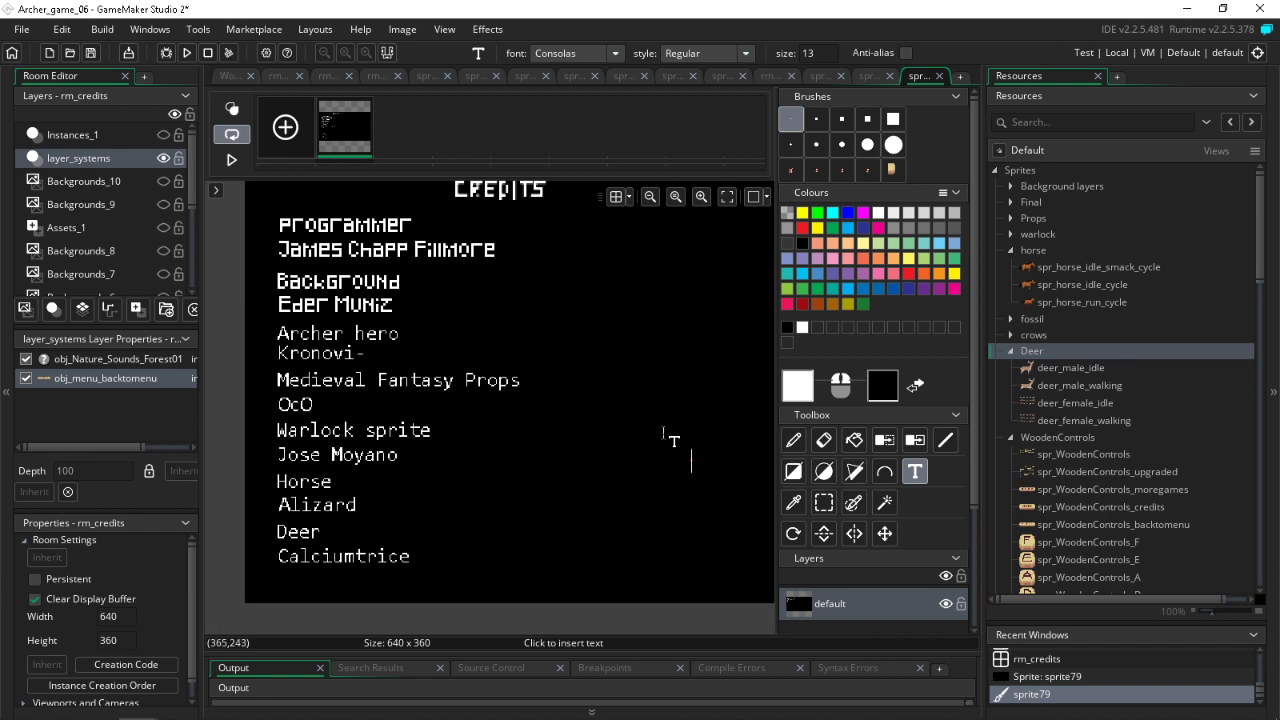
Step: Display a white grid over the credits image with Grid X and Grid Y both set to 64
scroll(437, 443, right, 5)
ctrl+scroll(407, 432, down, 4)
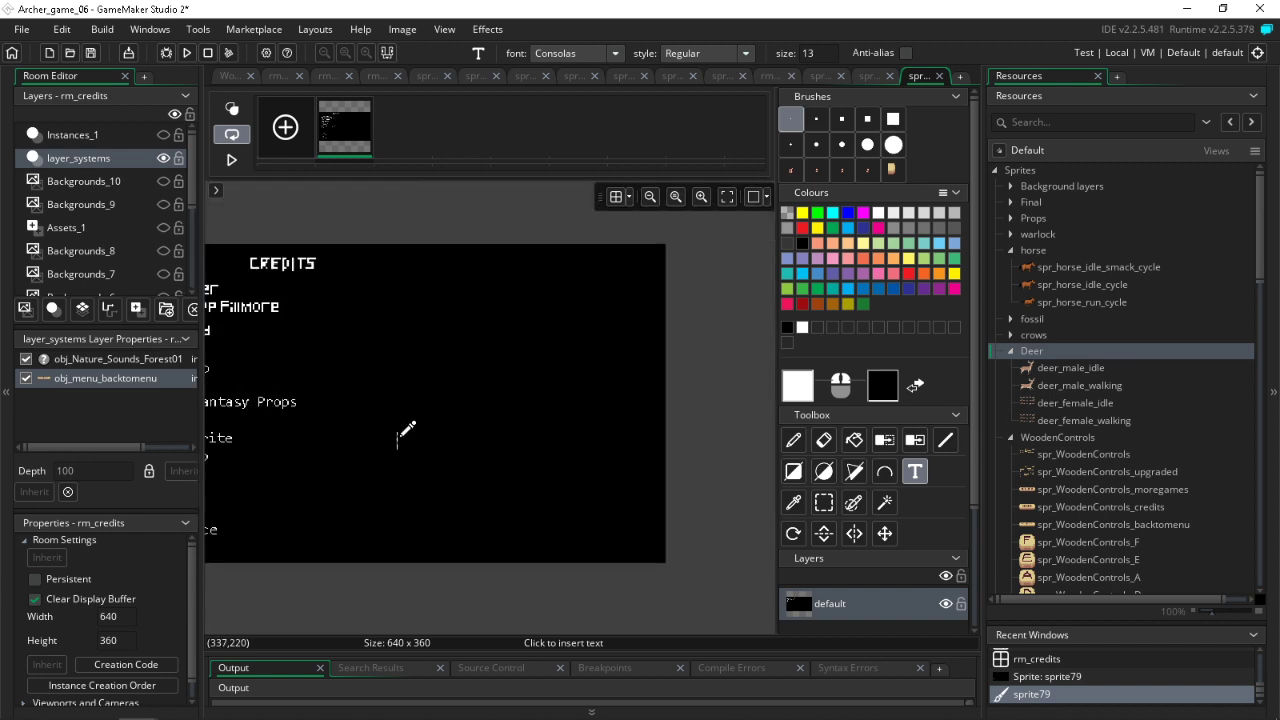
click(630, 200)
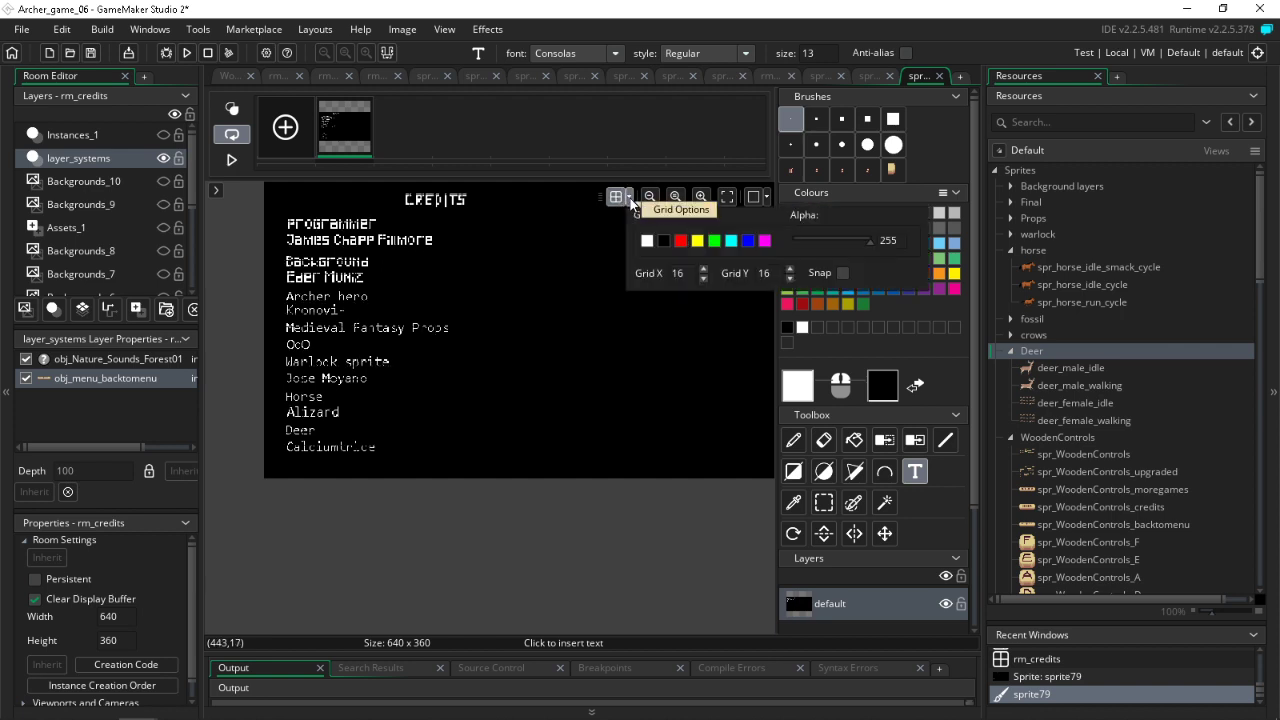
click(647, 241)
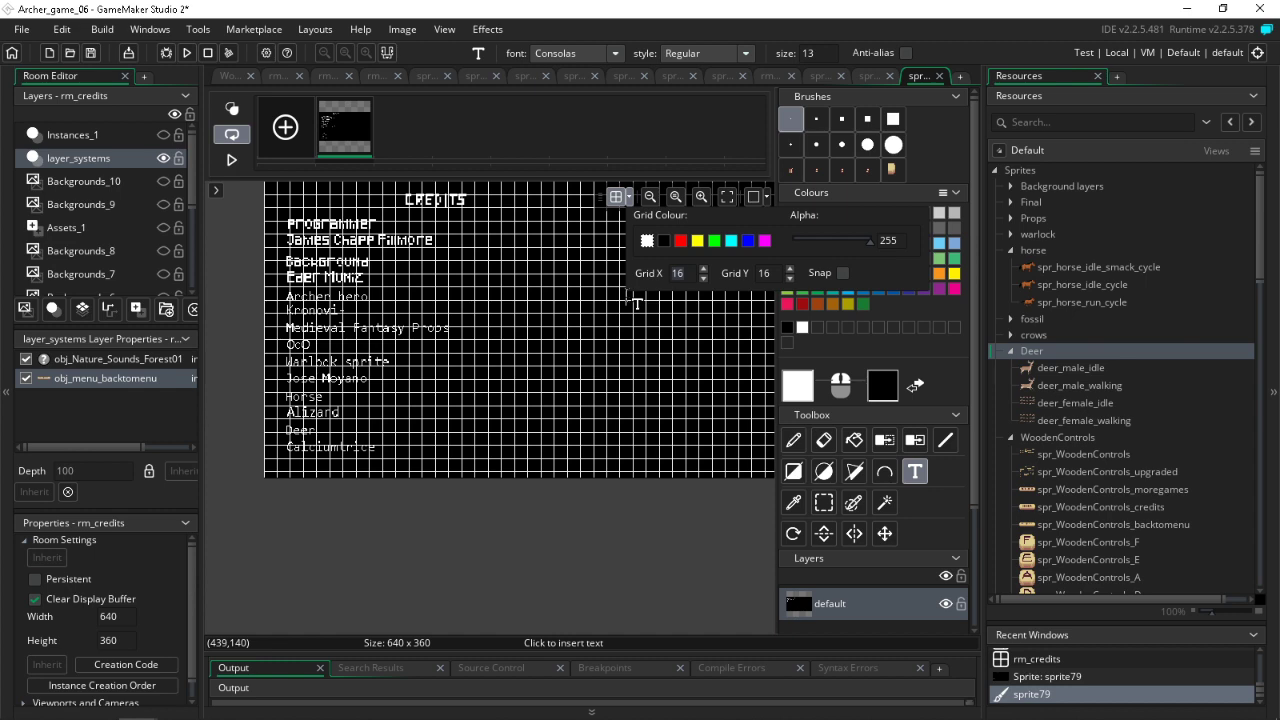
text(64)
double_click(777, 271)
text(64)
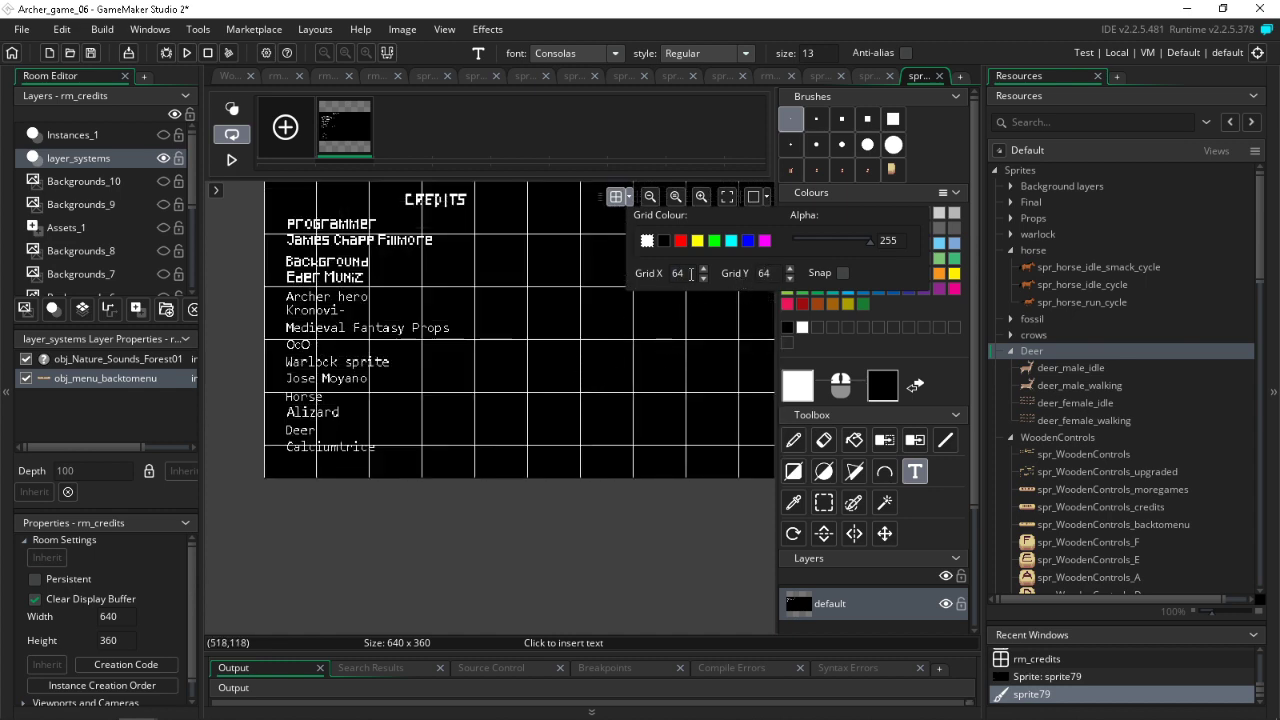
Step: Draw a thin white vertical divider down the middle of the credits image with the rectangle tool
scroll(571, 429, up, 3)
scroll(586, 434, down, 2)
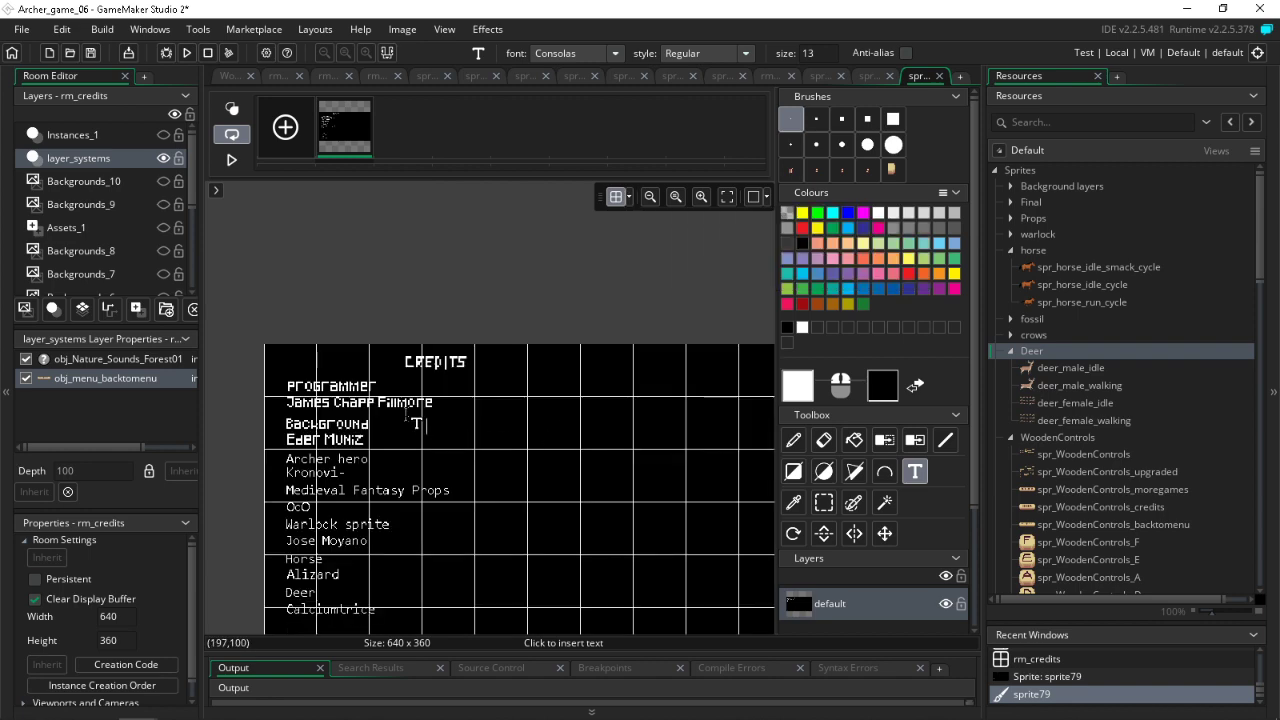
scroll(363, 274, right, 3)
scroll(474, 252, left, 2)
scroll(474, 252, down, 1)
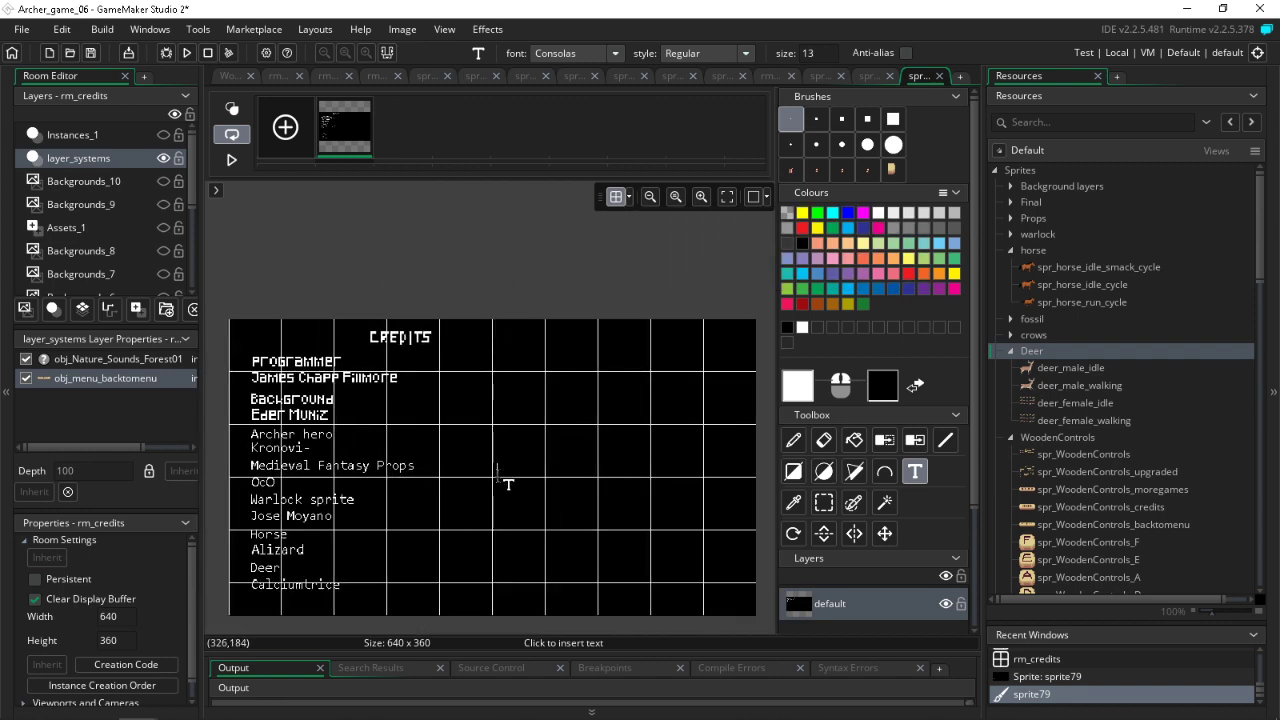
click(793, 471)
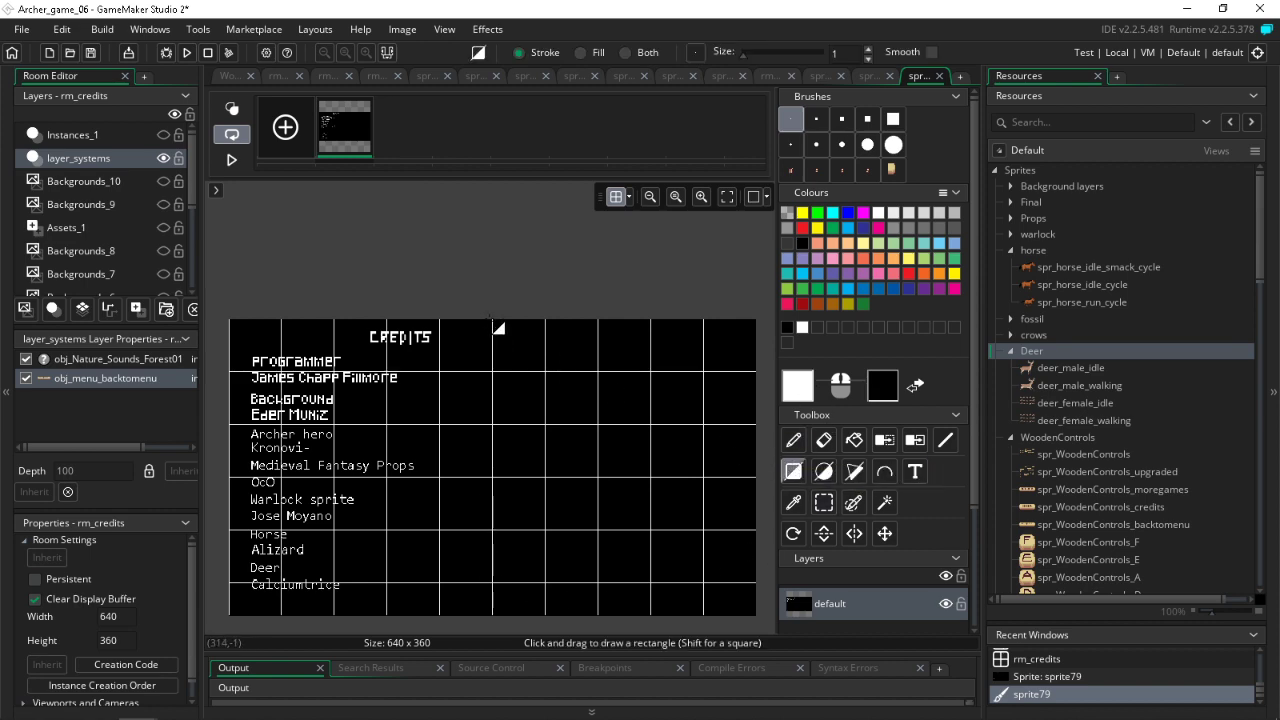
ctrl+scroll(493, 317, up, 8)
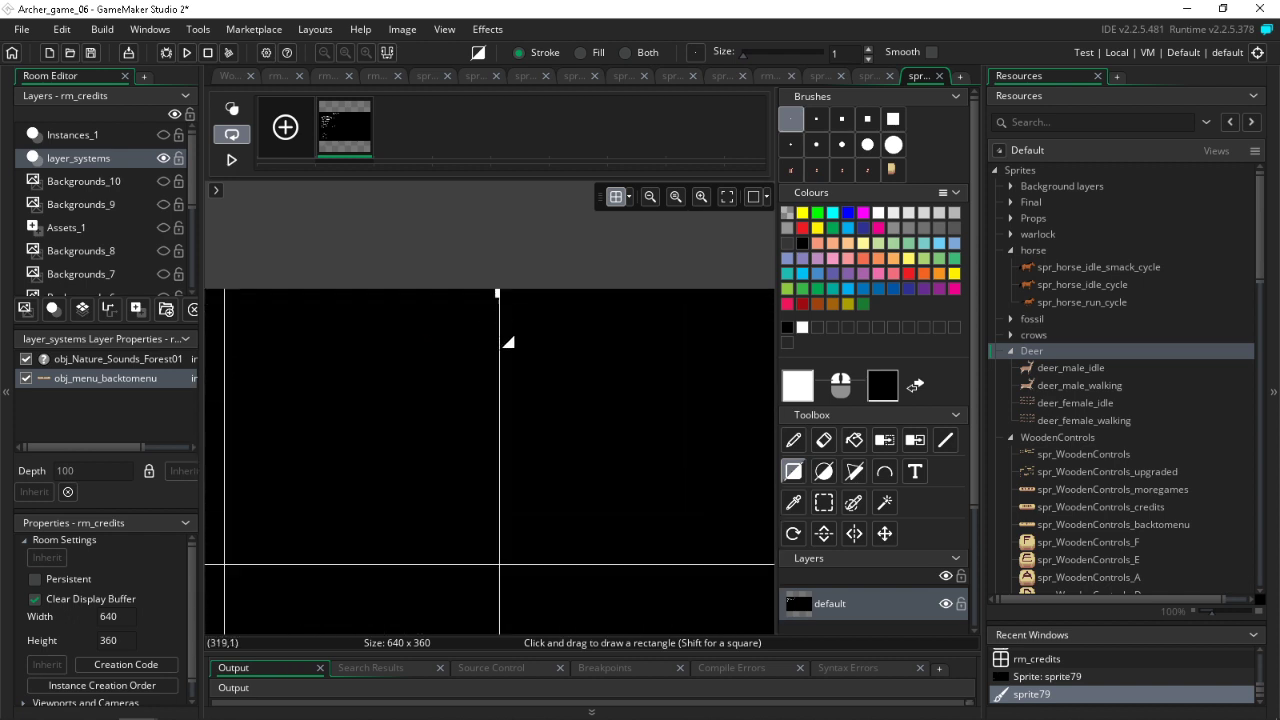
mouse_move(506, 340)
mouse_down()
mouse_move(534, 409)
mouse_move(511, 437)
mouse_move(503, 506)
mouse_move(503, 349)
mouse_up()
ctrl+scroll(520, 420, down, 3)
scroll(505, 460, down, 5)
scroll(505, 470, down, 5)
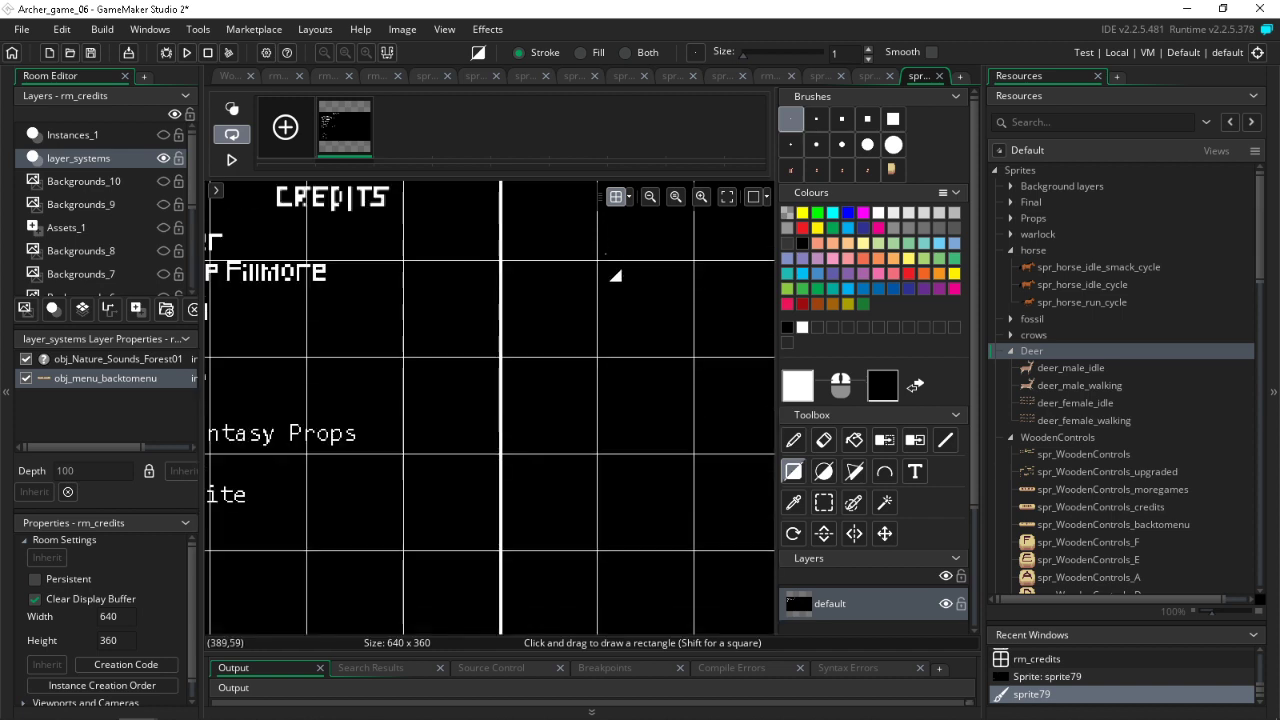
scroll(617, 270, up, 6)
scroll(609, 329, up, 5)
scroll(605, 325, down, 3)
ctrl+scroll(591, 309, down, 3)
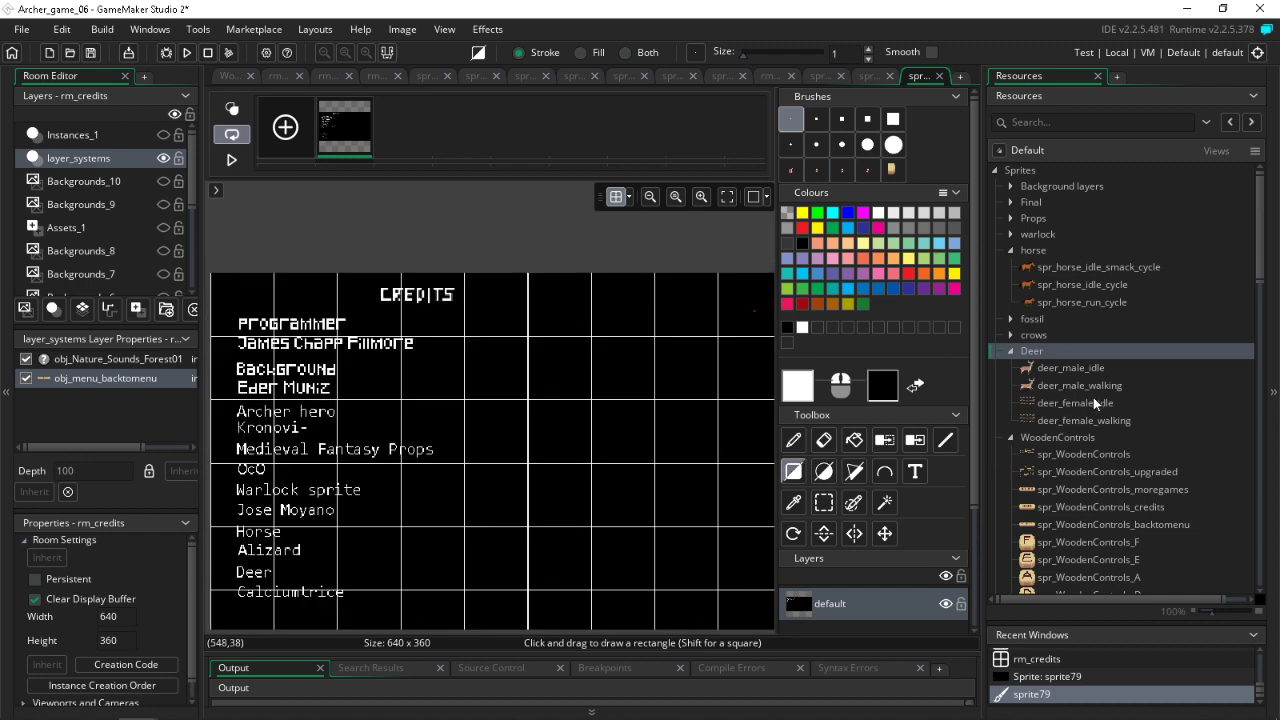
Step: Check the crows sprite group and add the heading "crows" near the top of the credits image's right half
click(1010, 335)
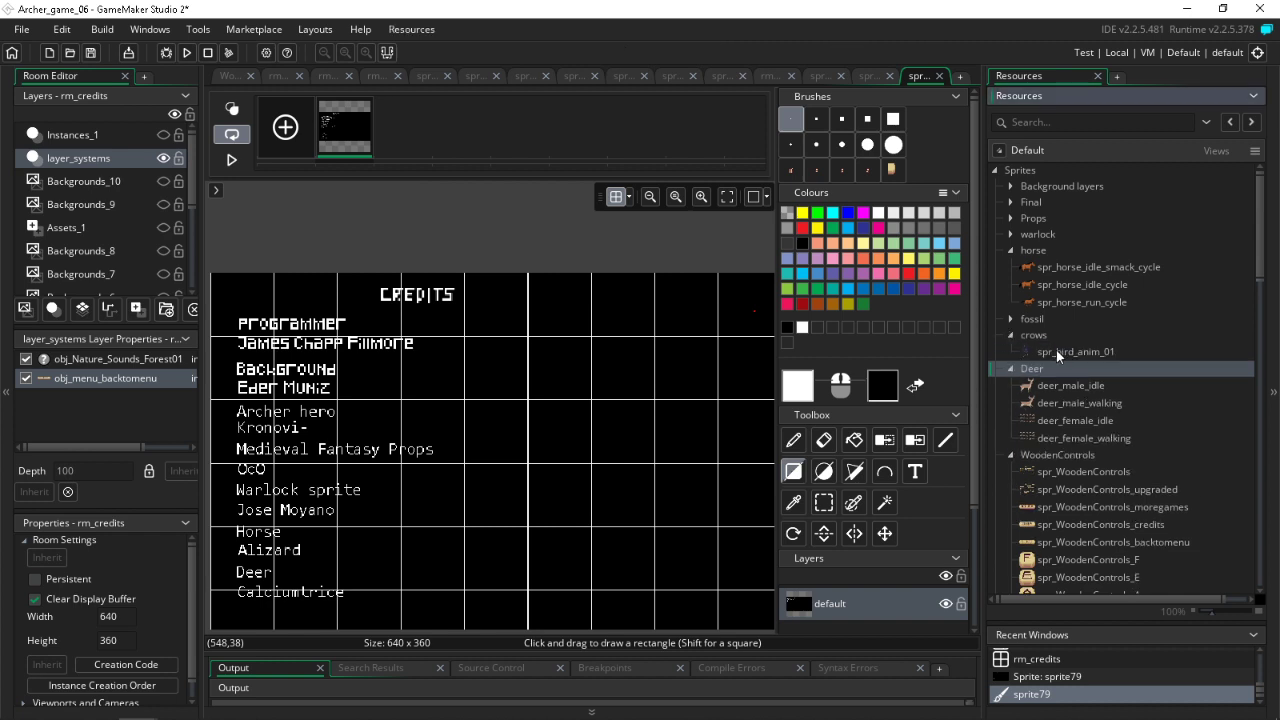
click(1040, 336)
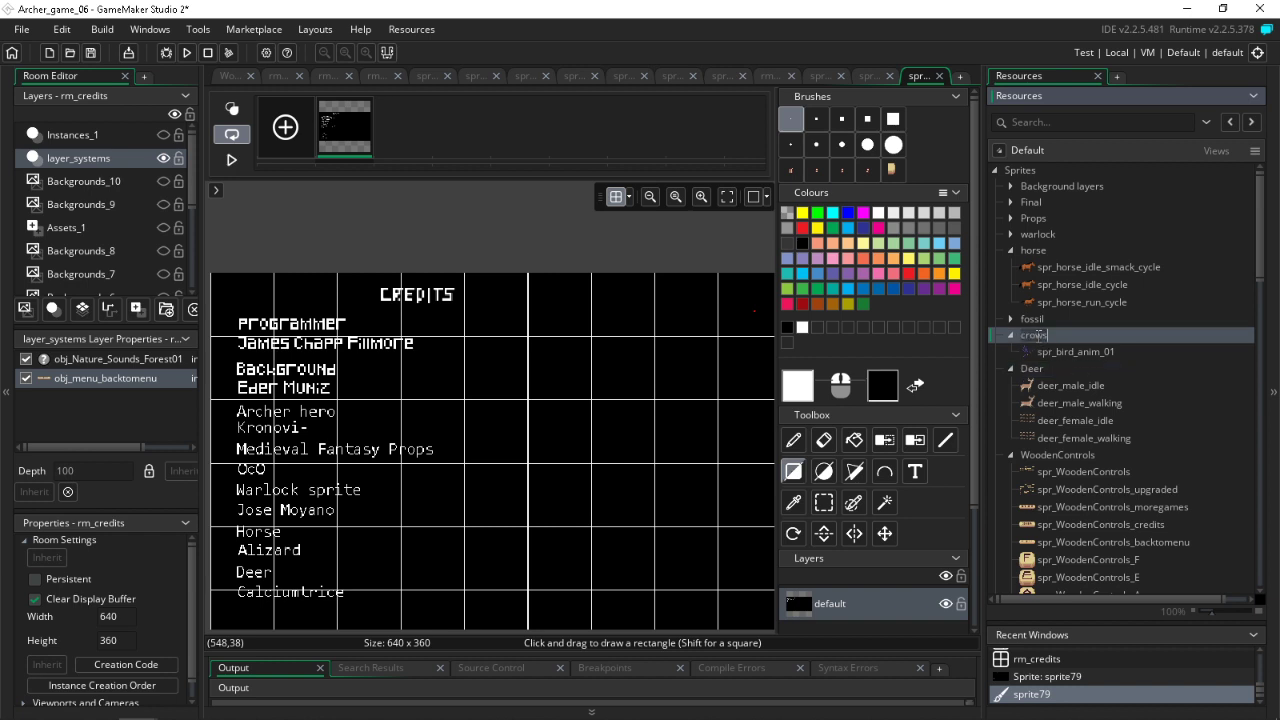
click(914, 471)
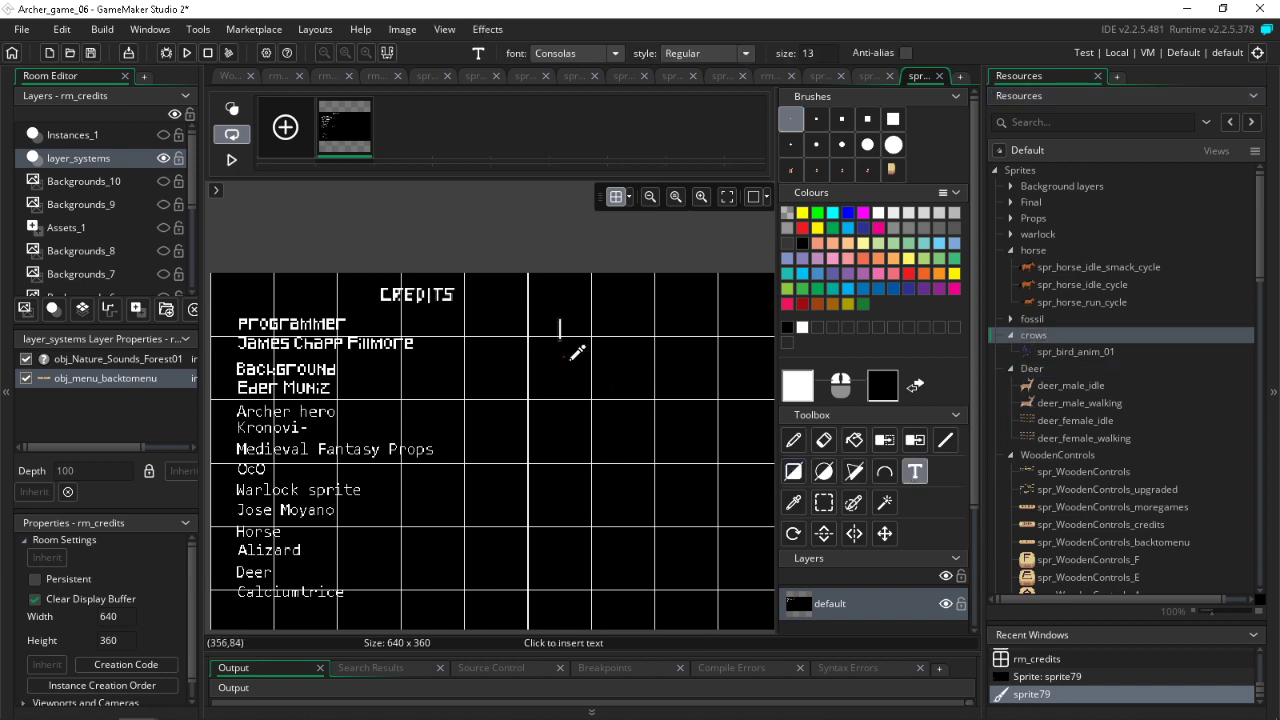
text(crows)
Step: Add the headings "fossil" and "Music" below the crows heading in the credits image, starting a new line under Music
click(1032, 321)
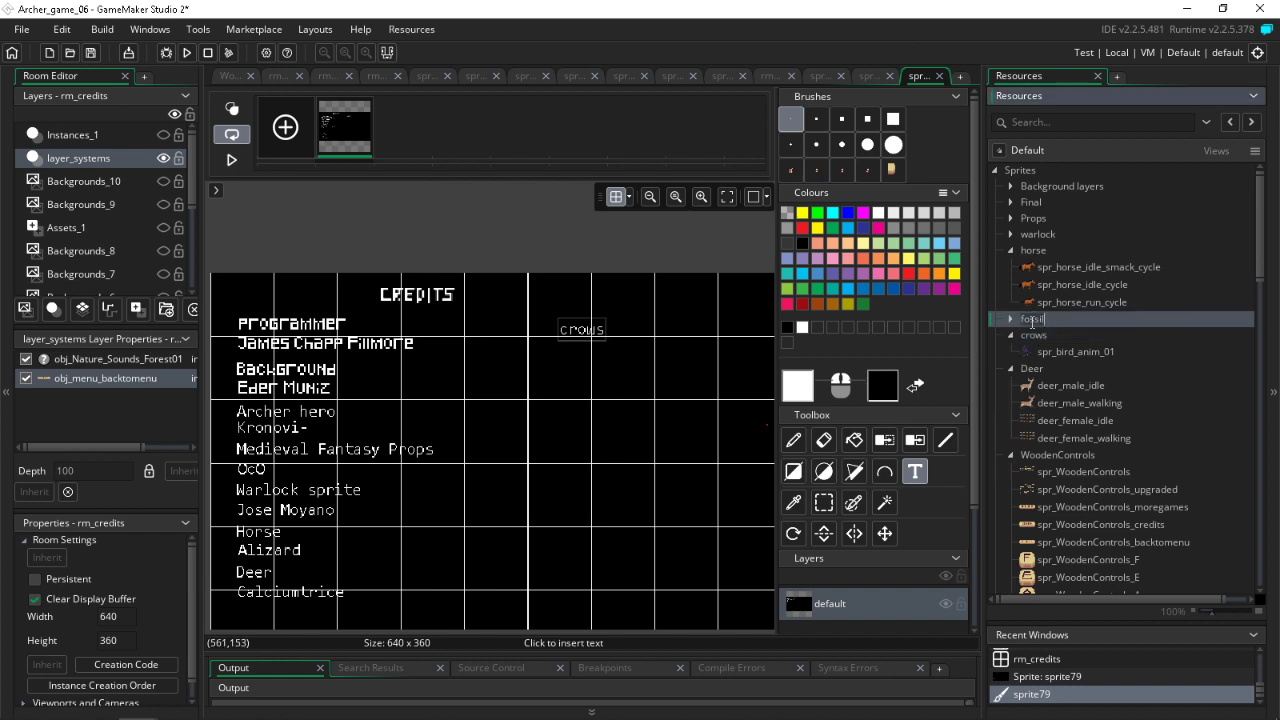
click(560, 388)
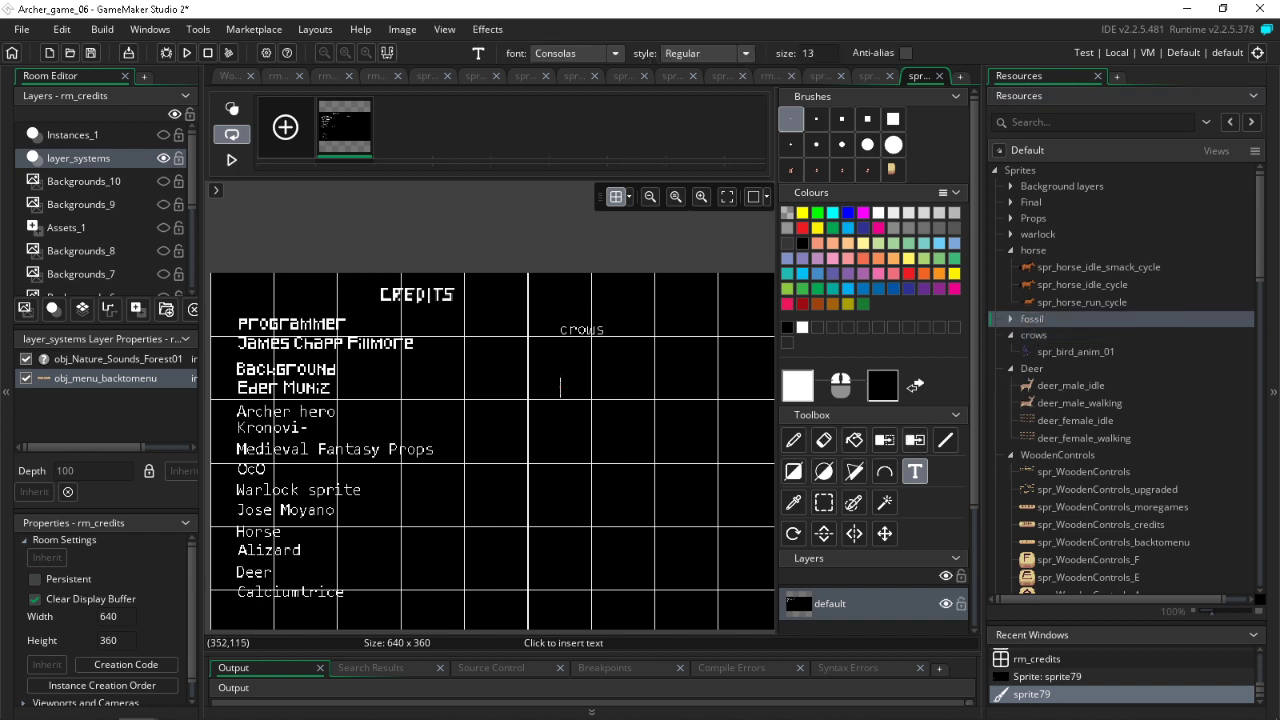
text(fossil)
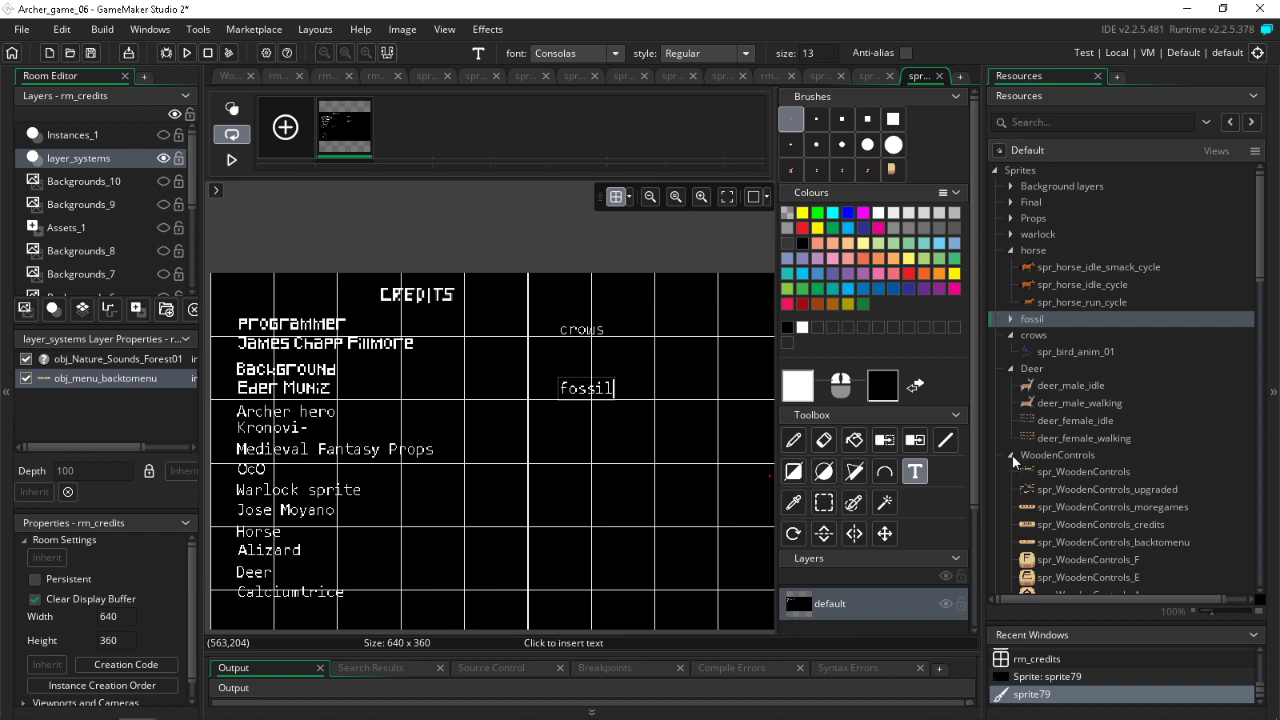
click(562, 456)
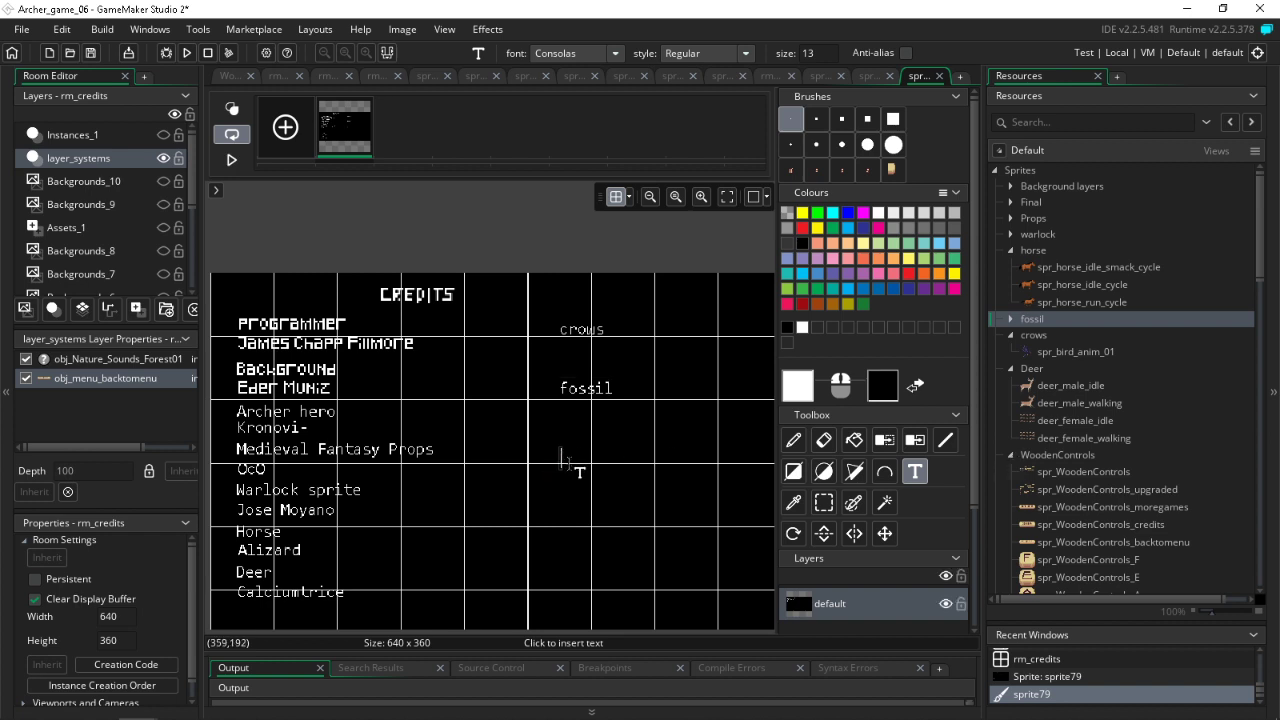
text(M)
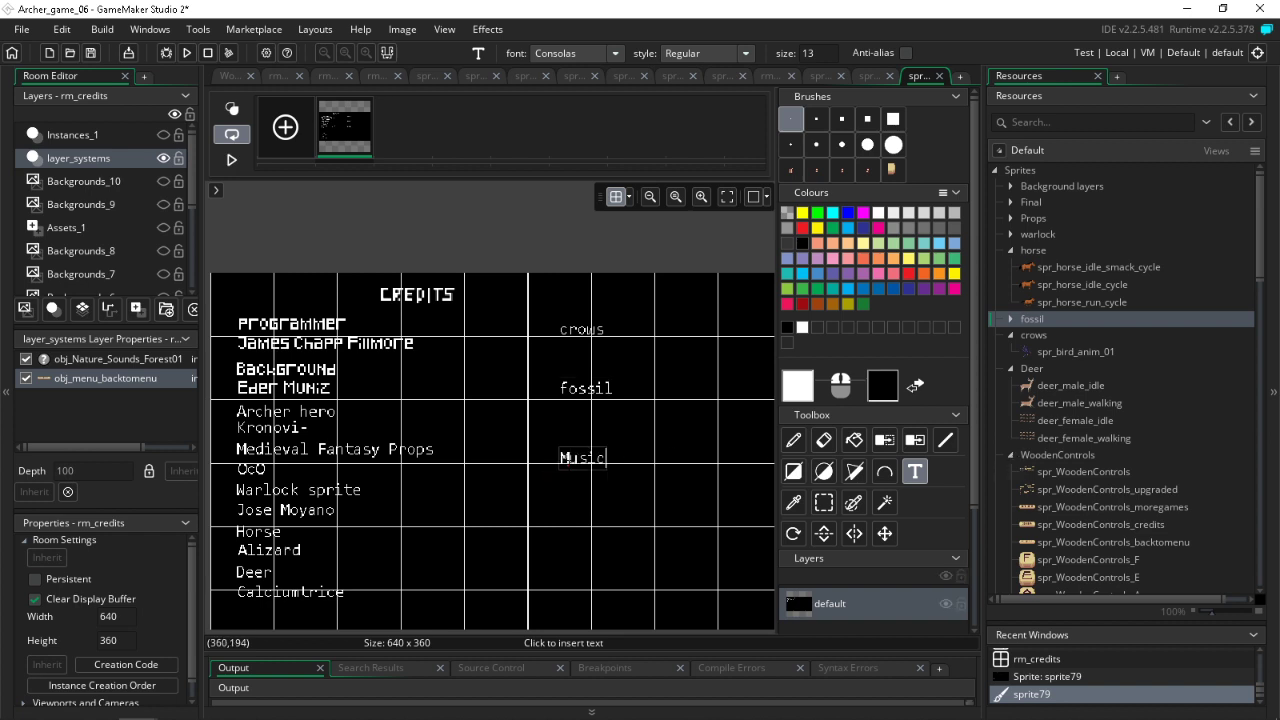
text(usic)
key(Return)
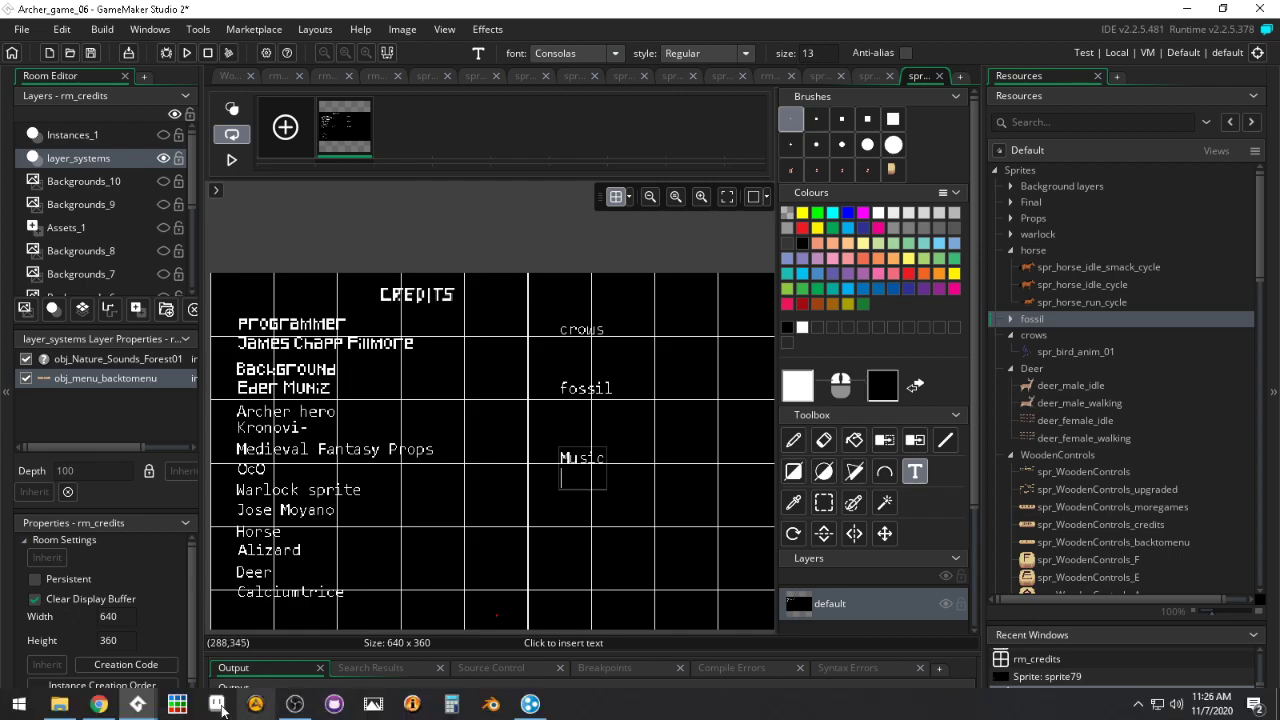
Step: Switch to the browser and copy the music credit line at the end of the archer definitive assets document
click(99, 704)
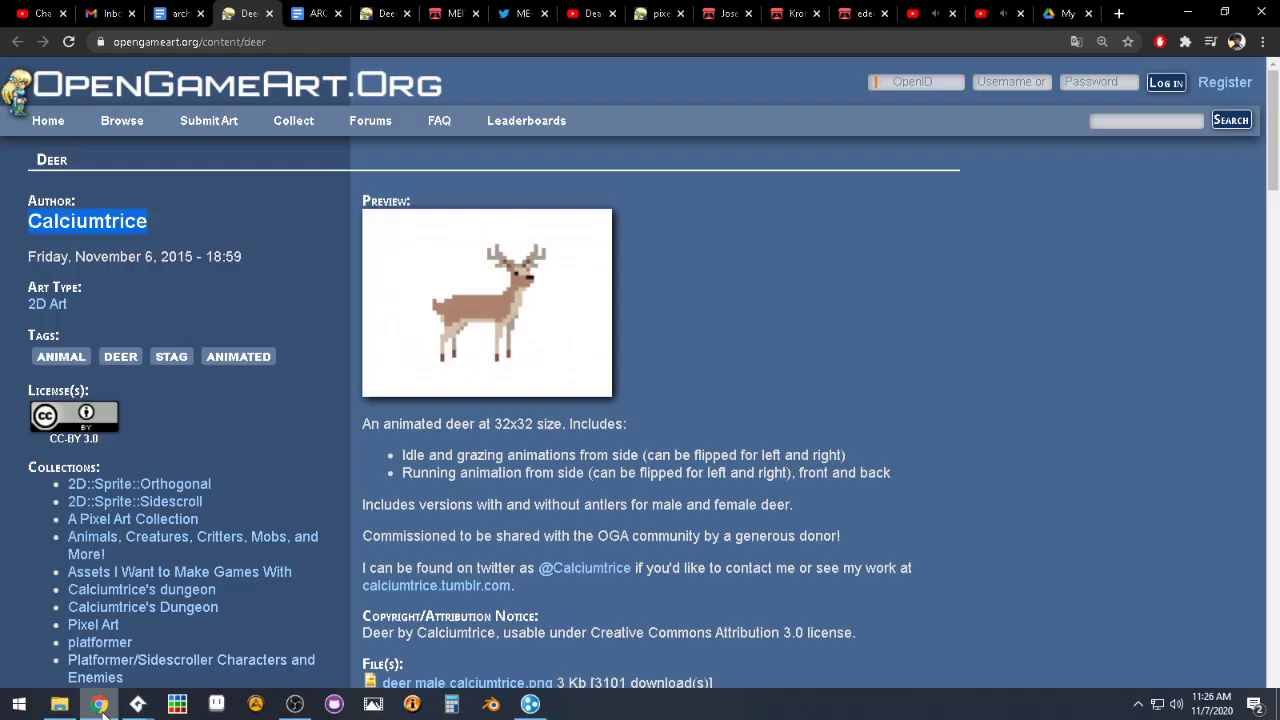
click(305, 13)
click(170, 14)
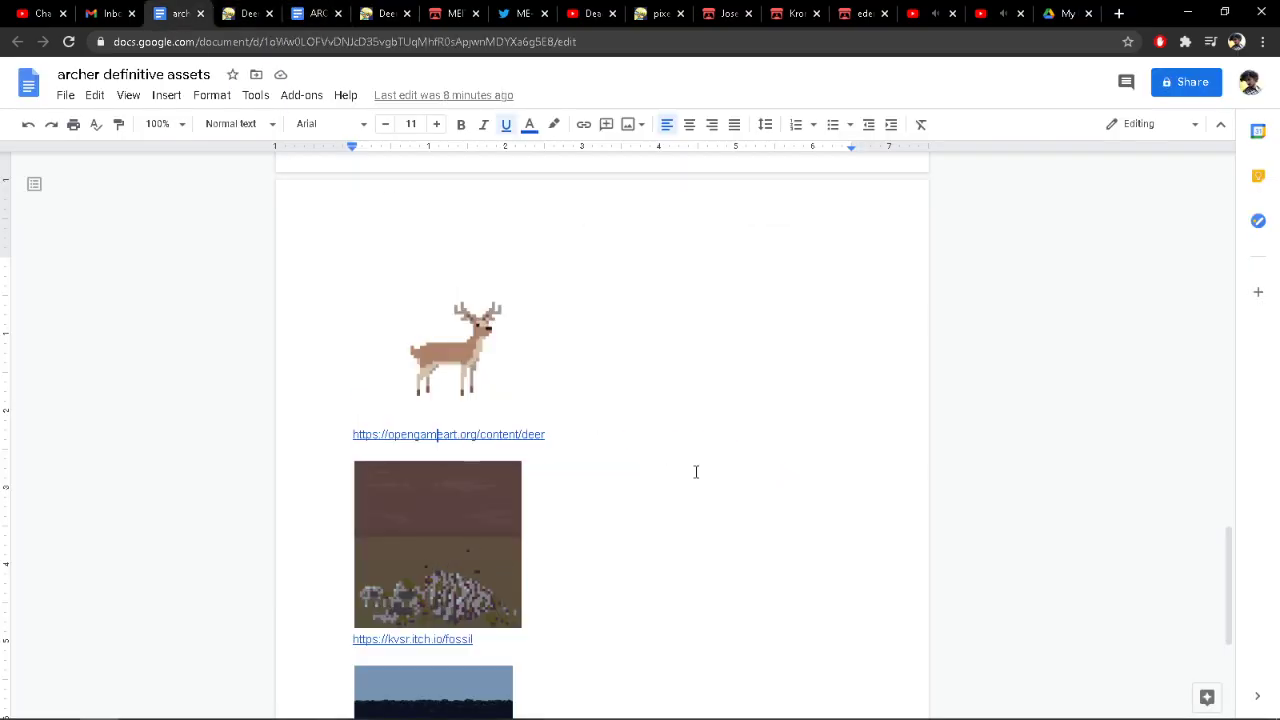
scroll(696, 472, down, 3)
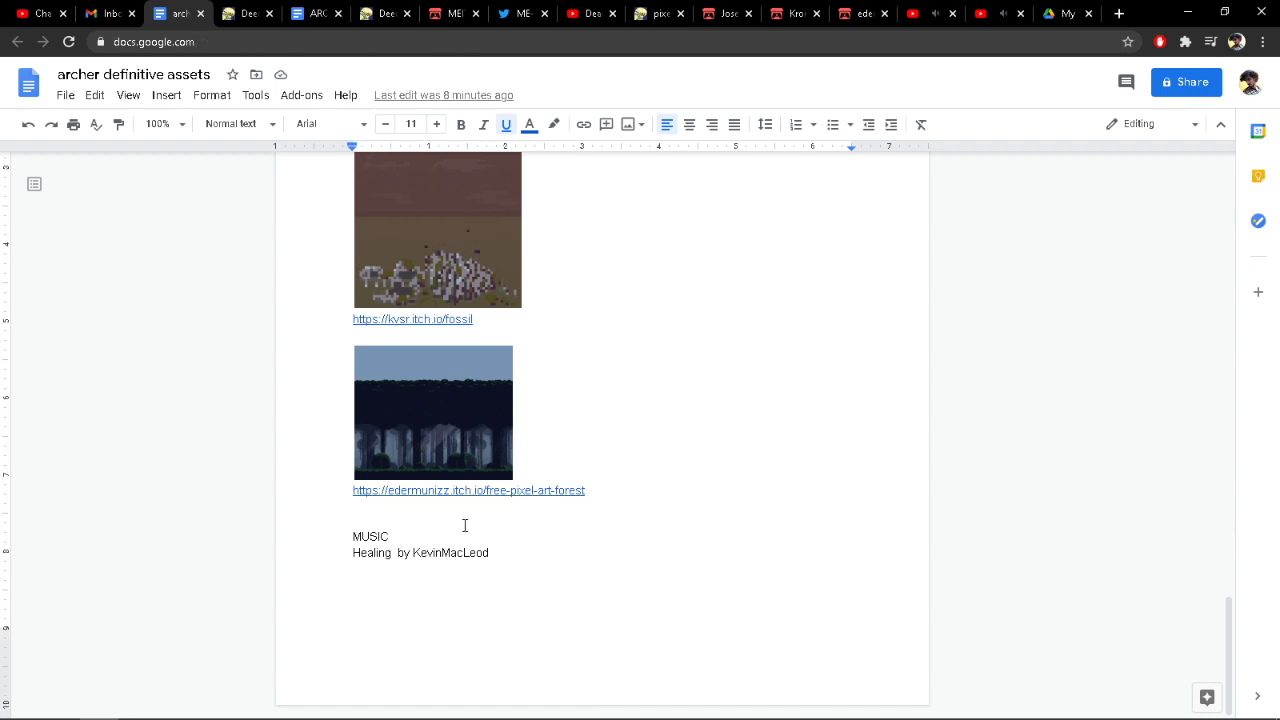
click(441, 450)
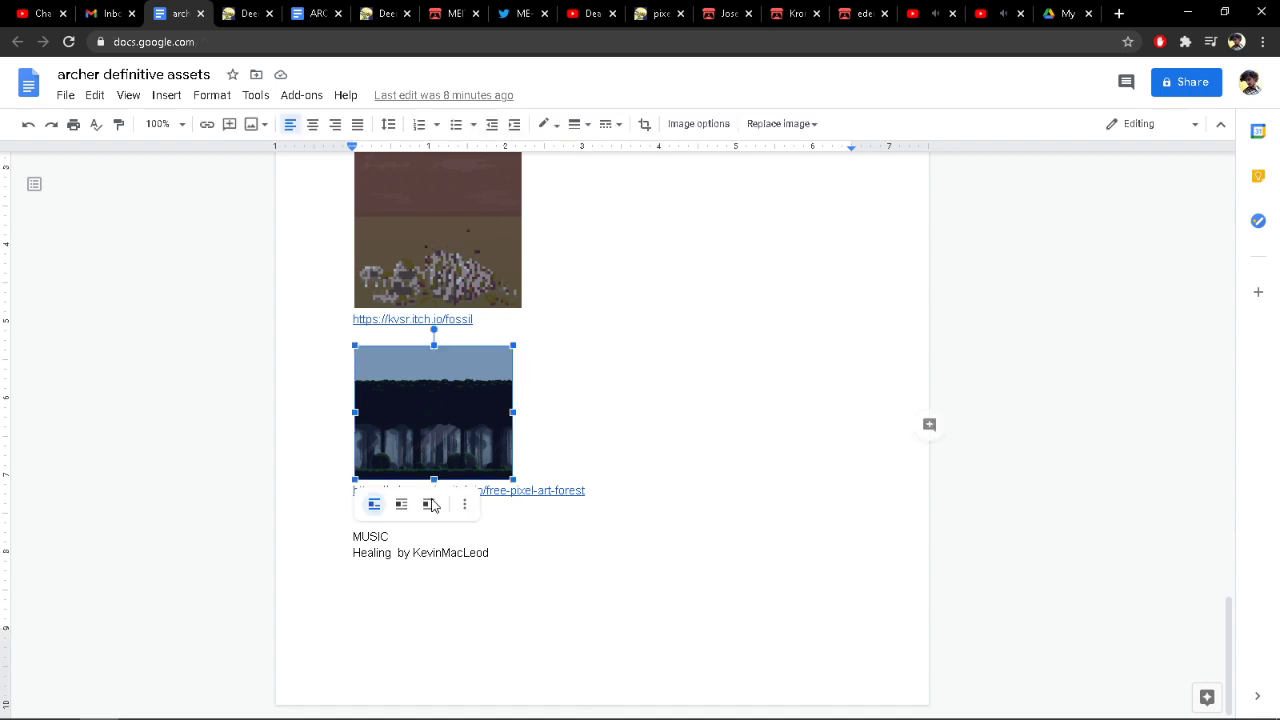
drag(495, 553, 316, 555)
key(ctrl+c)
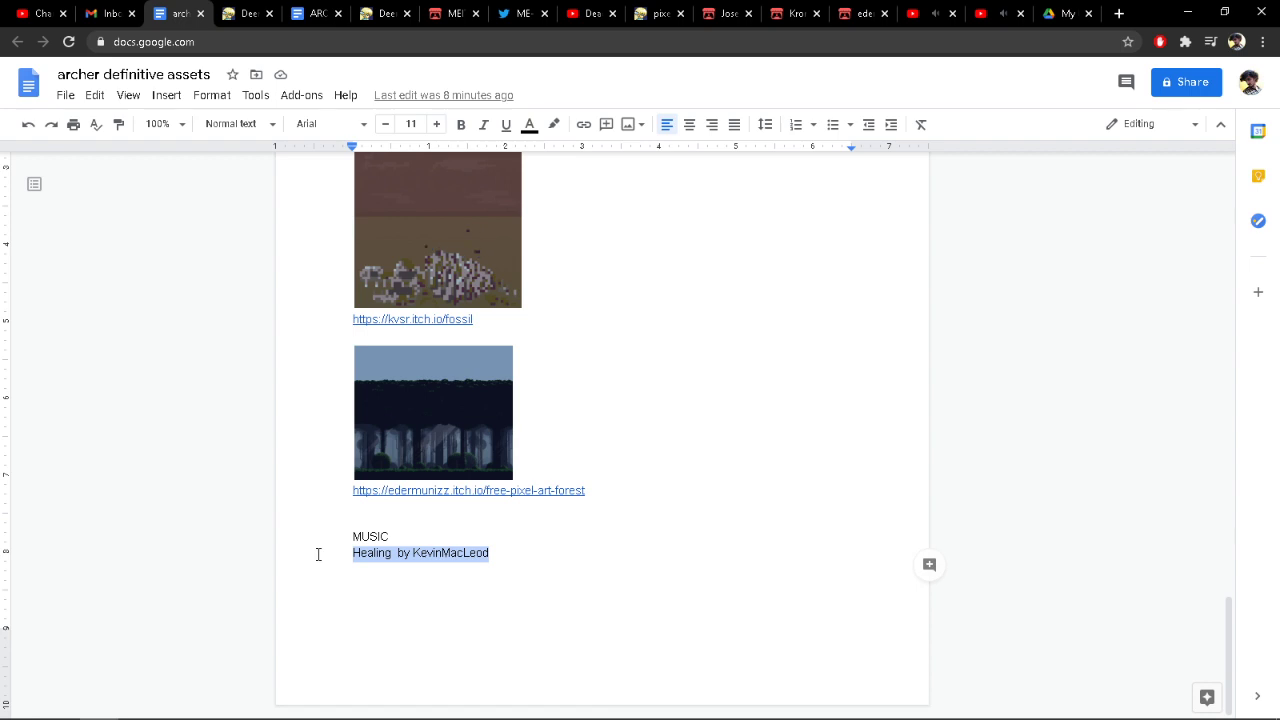
Step: Switch to the Archer_game_06 project in GameMaker Studio 2 and insert the copied credit line under the Music heading
mouse_move(139, 714)
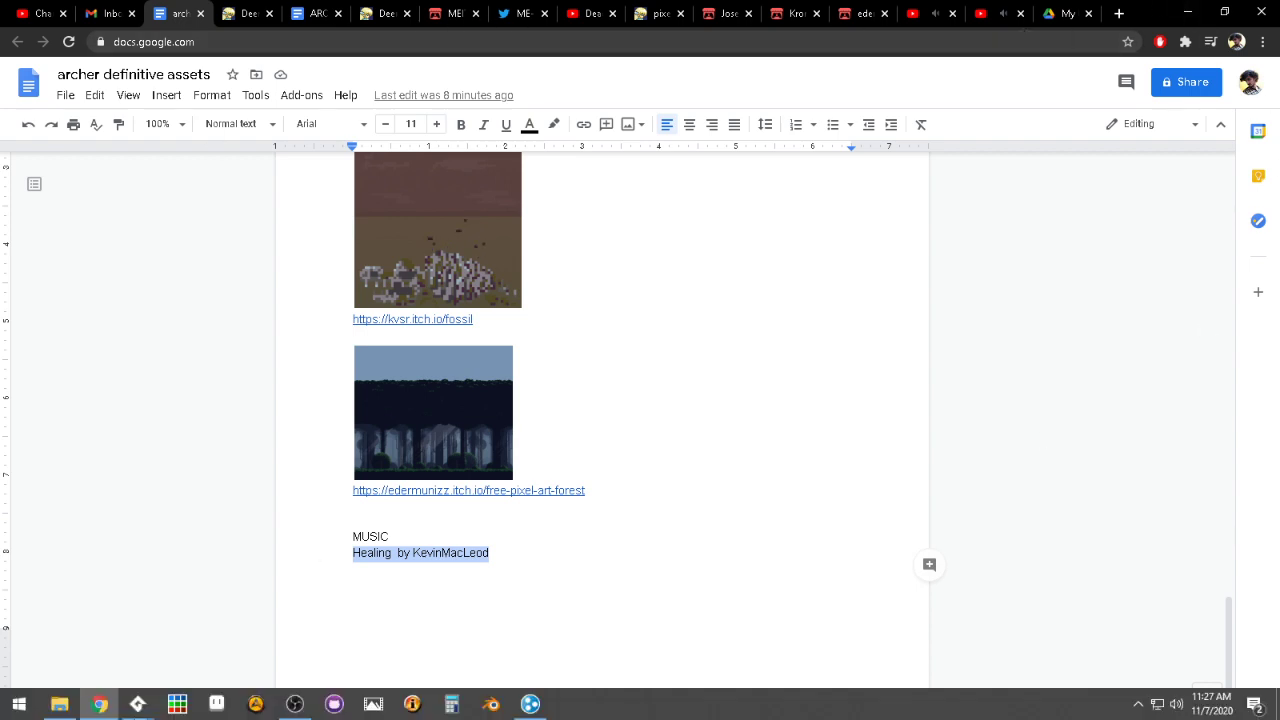
click(113, 655)
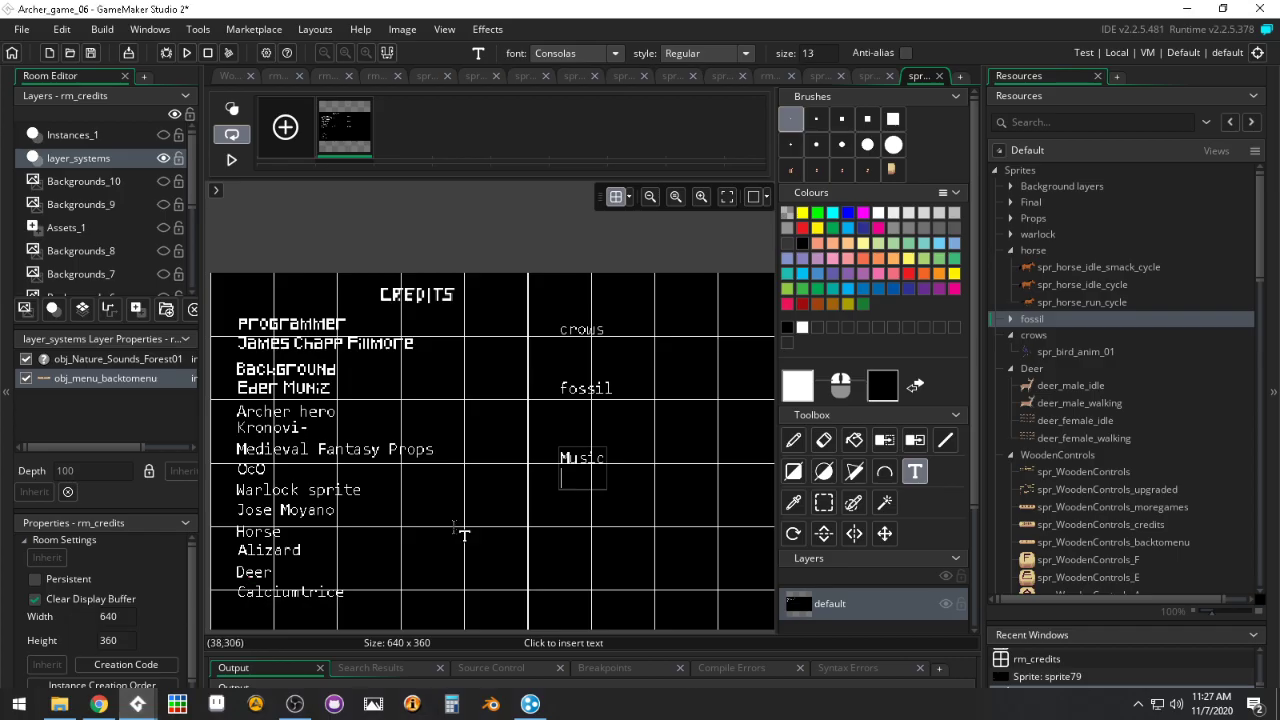
key(ctrl+v)
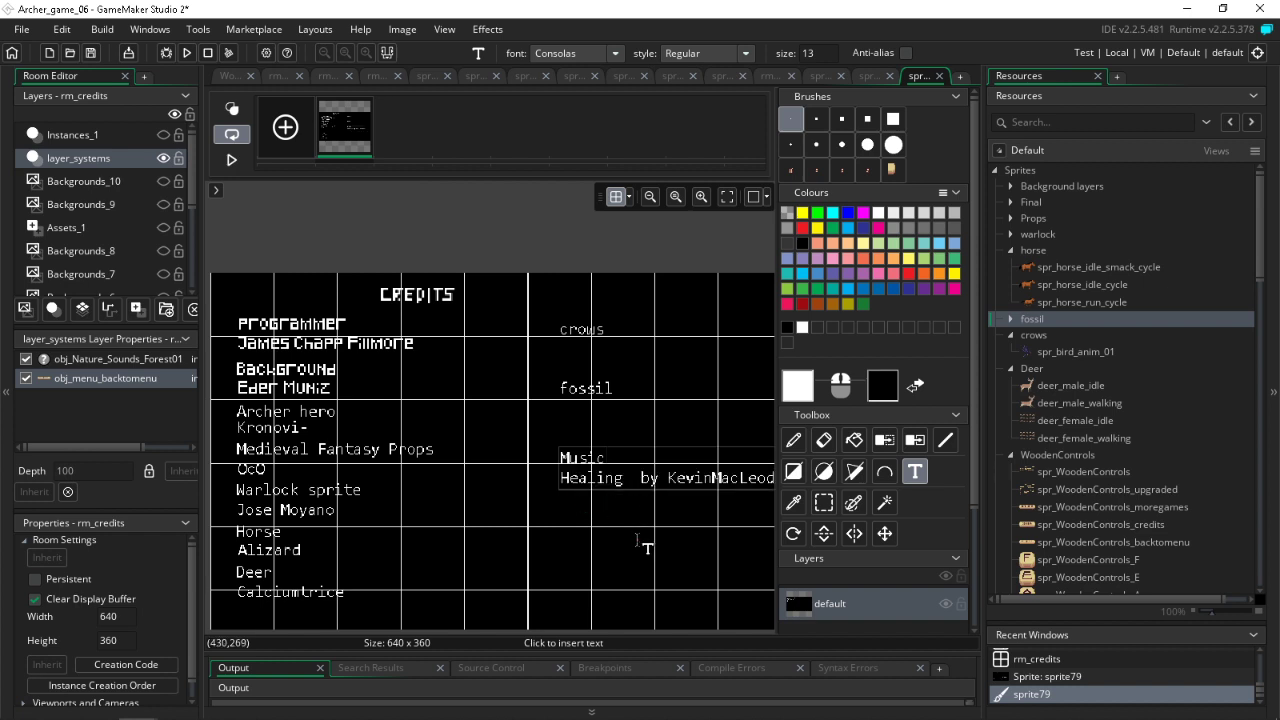
middle_drag(642, 545, 484, 517)
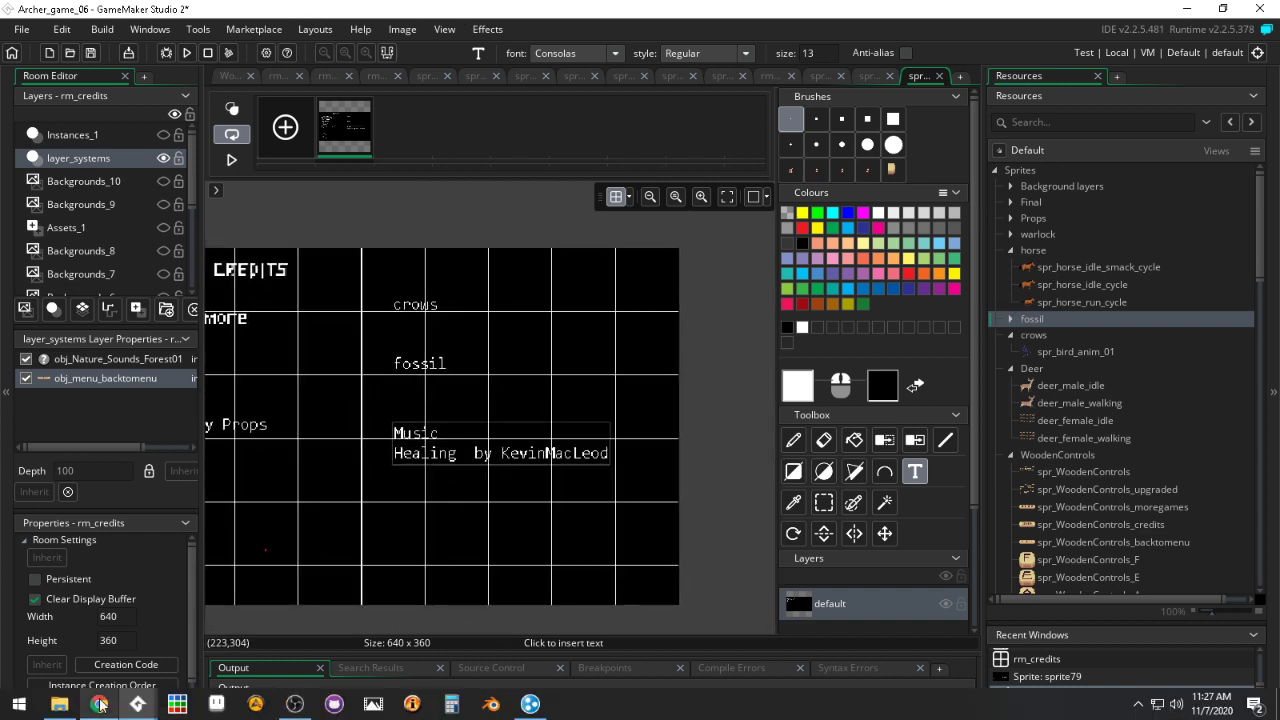
Step: Switch to the browser, open the Fossil asset page linked in the document, and follow its author's Twitter profile
click(99, 704)
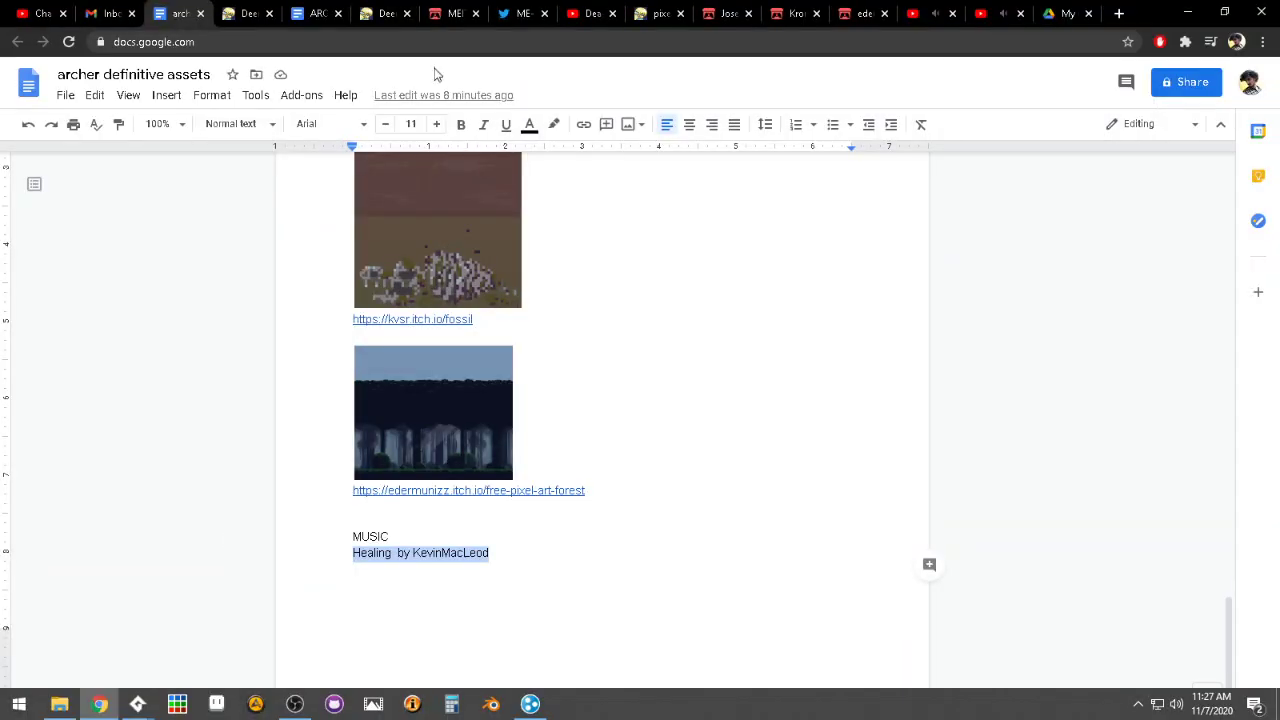
click(412, 321)
click(414, 344)
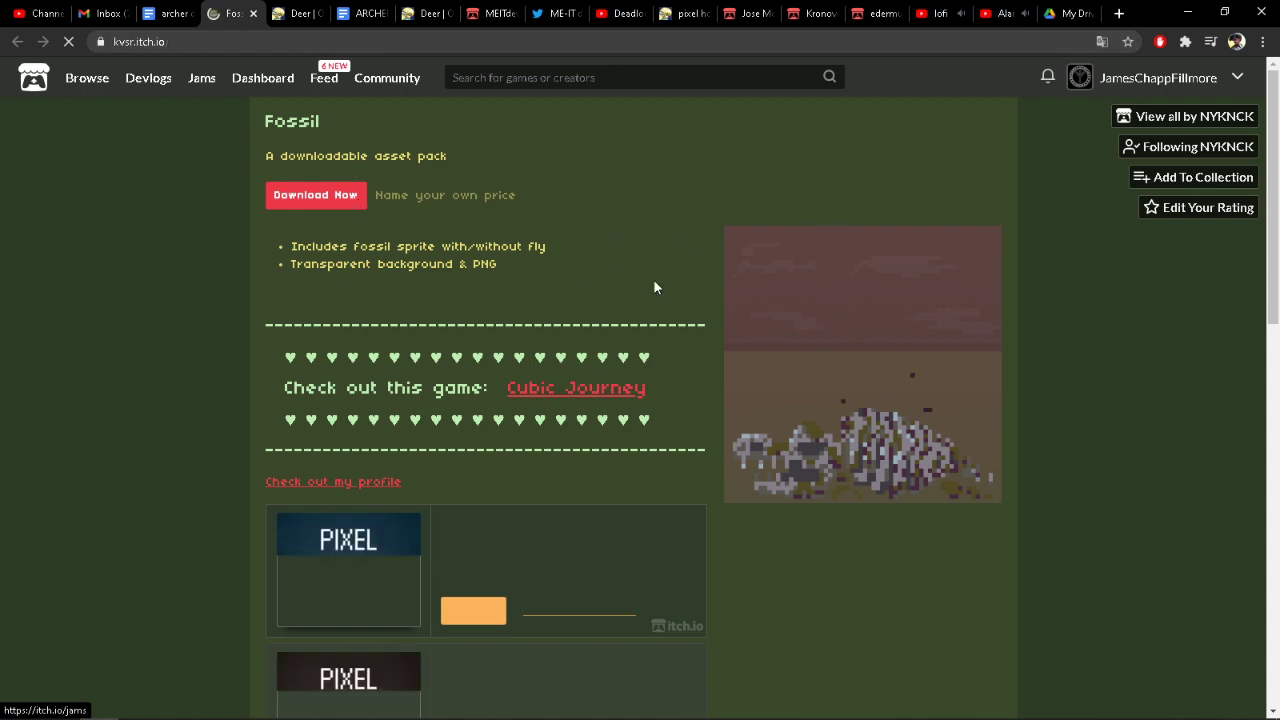
click(1183, 117)
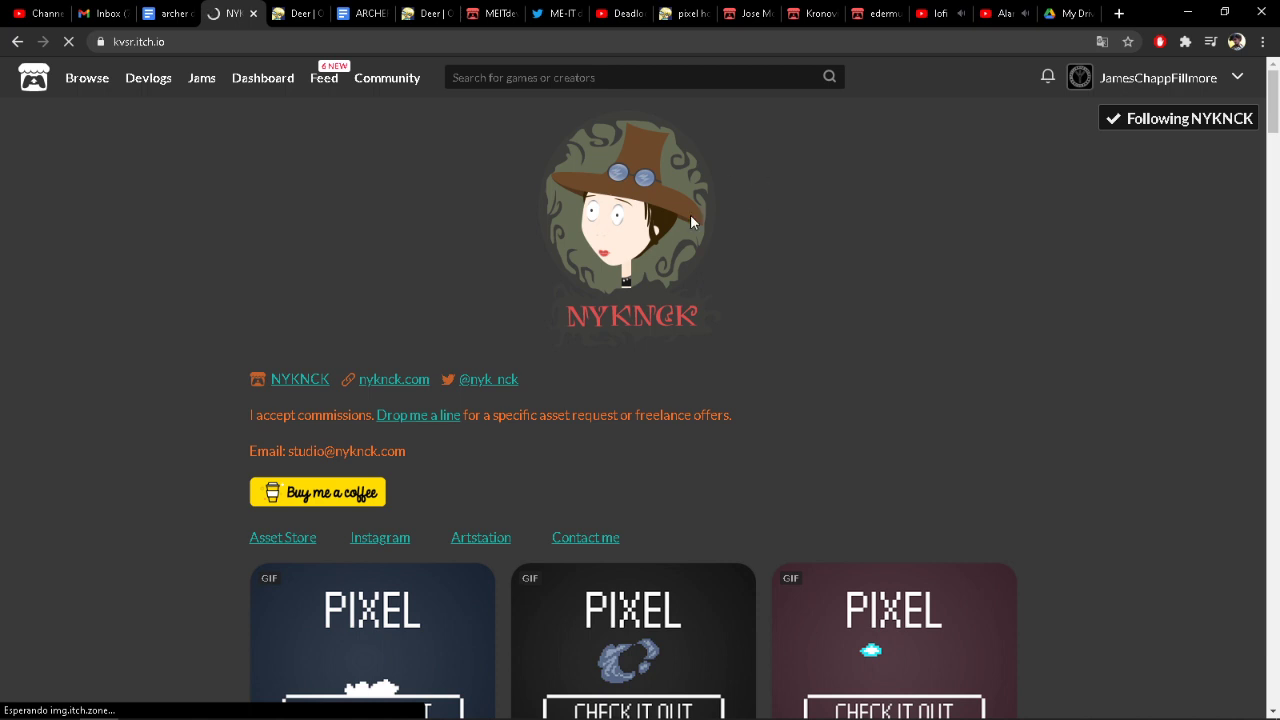
click(483, 381)
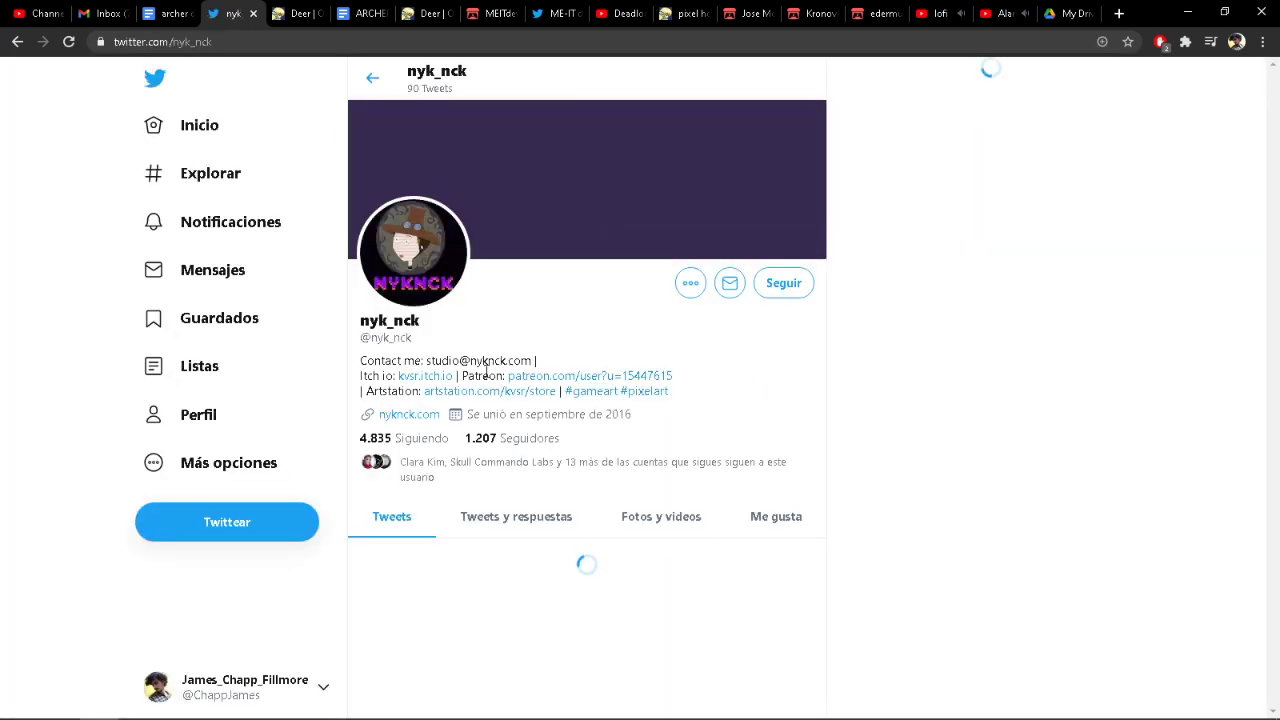
click(783, 286)
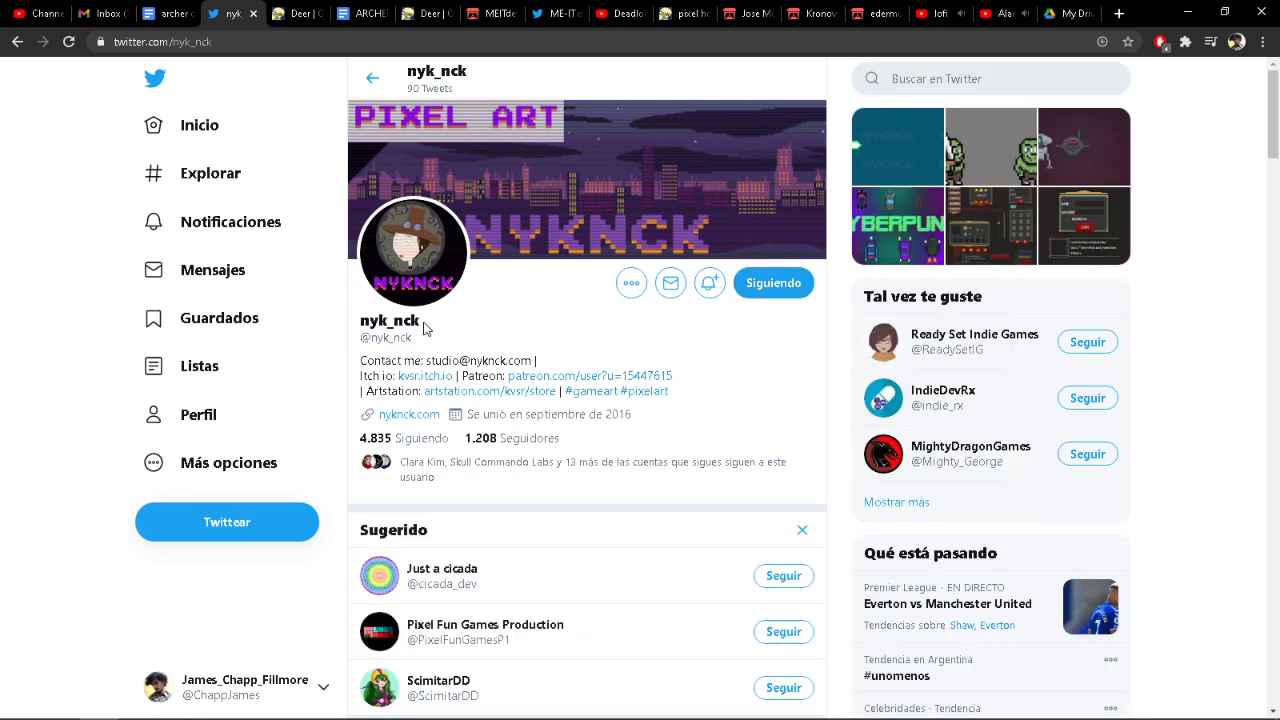
Step: Copy the fossil author's display name from Twitter and insert it below the fossil heading in the Archer_game_06 project in GameMaker Studio 2
drag(424, 327, 361, 322)
key(ctrl+c)
mouse_move(93, 712)
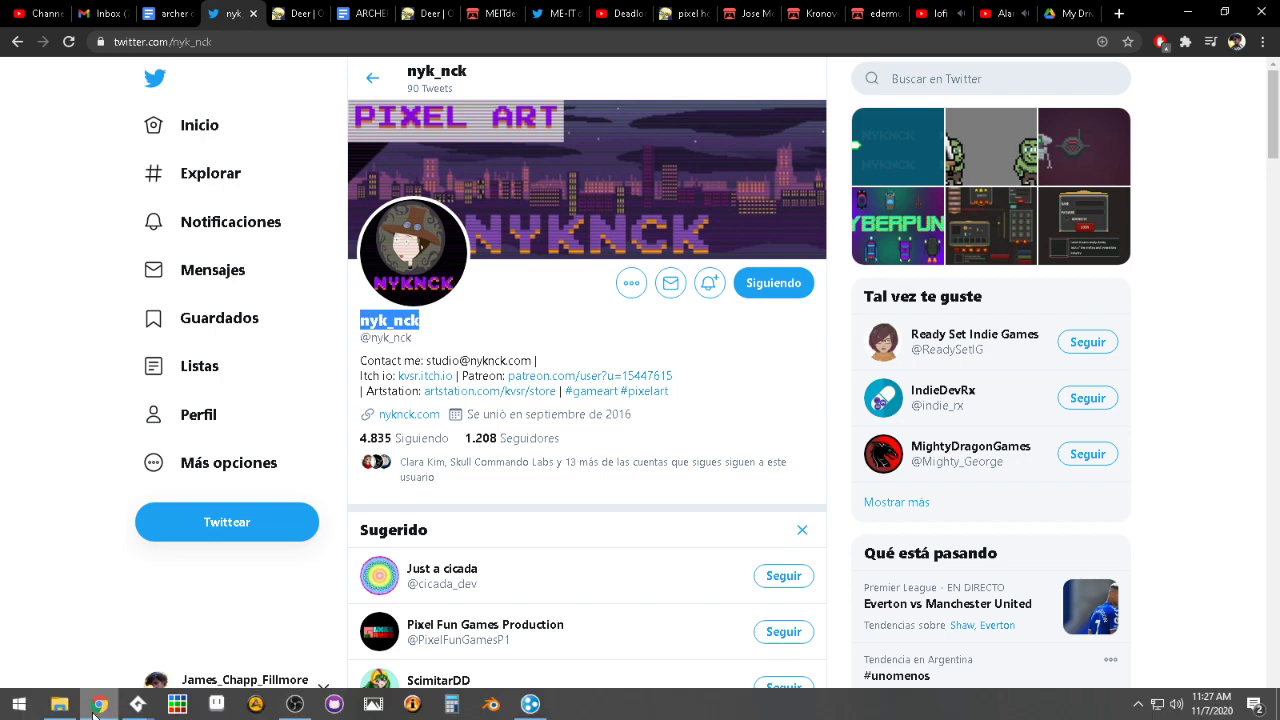
click(138, 704)
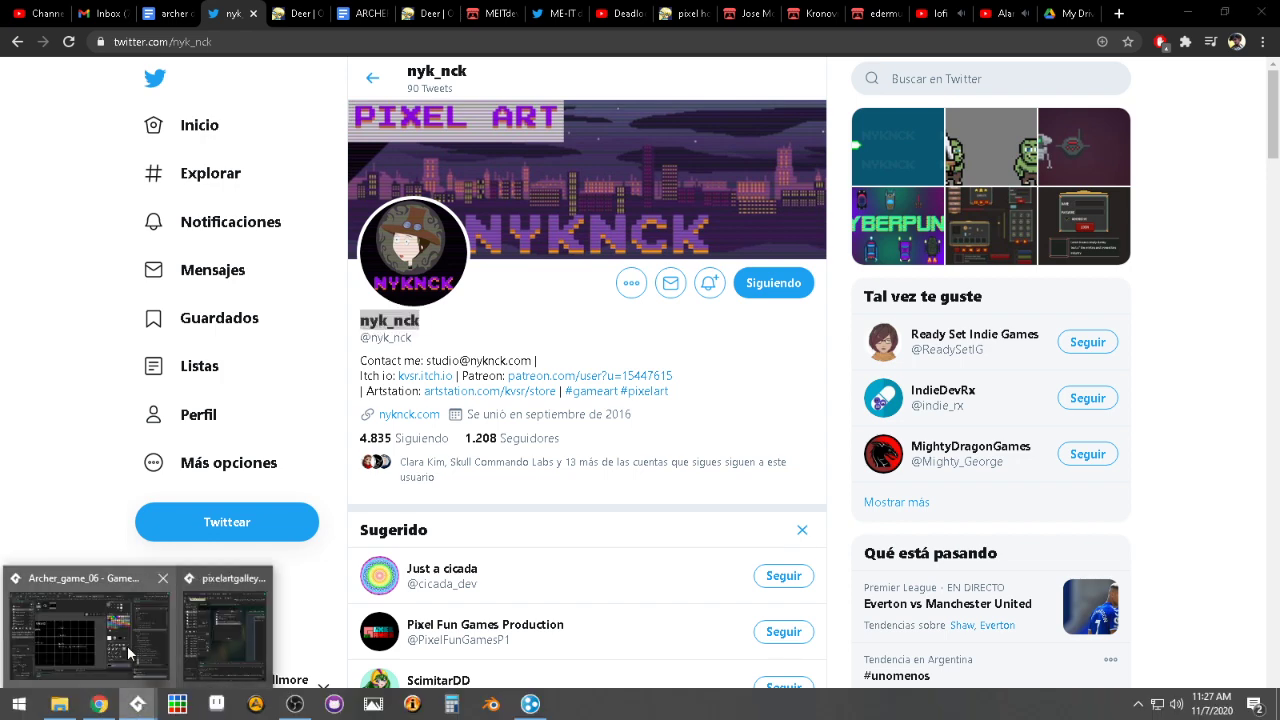
click(128, 654)
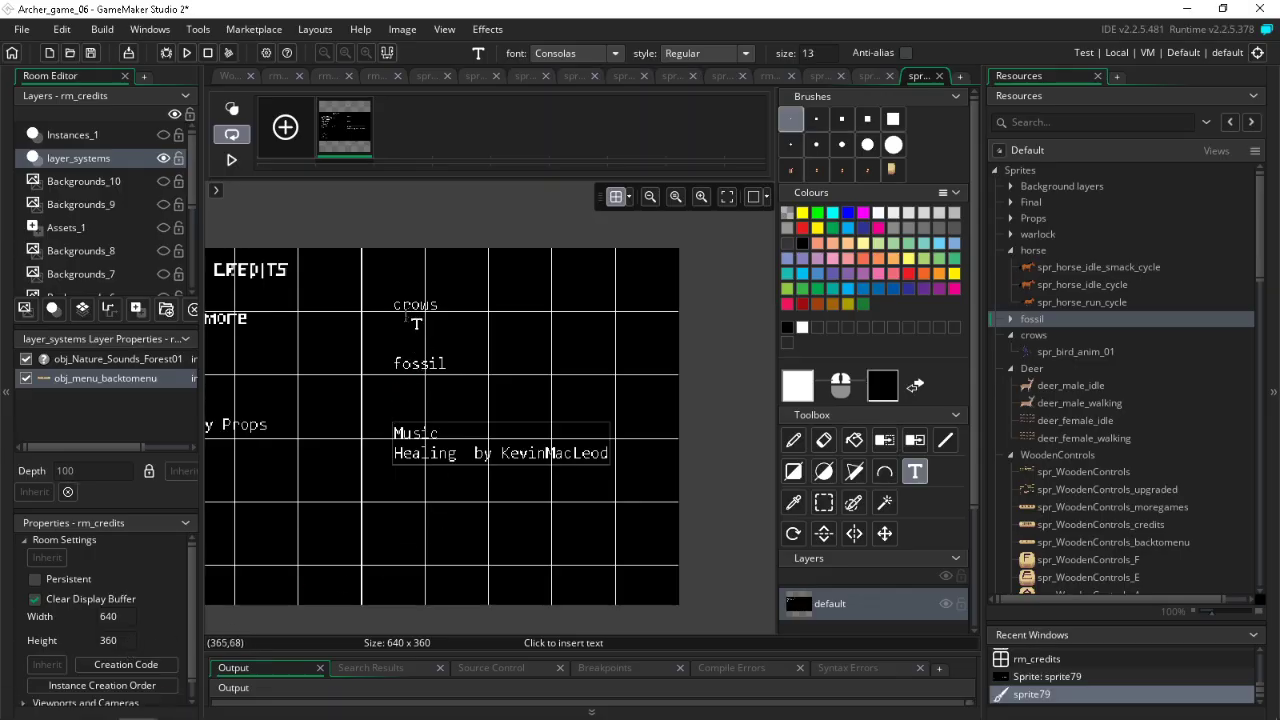
click(398, 388)
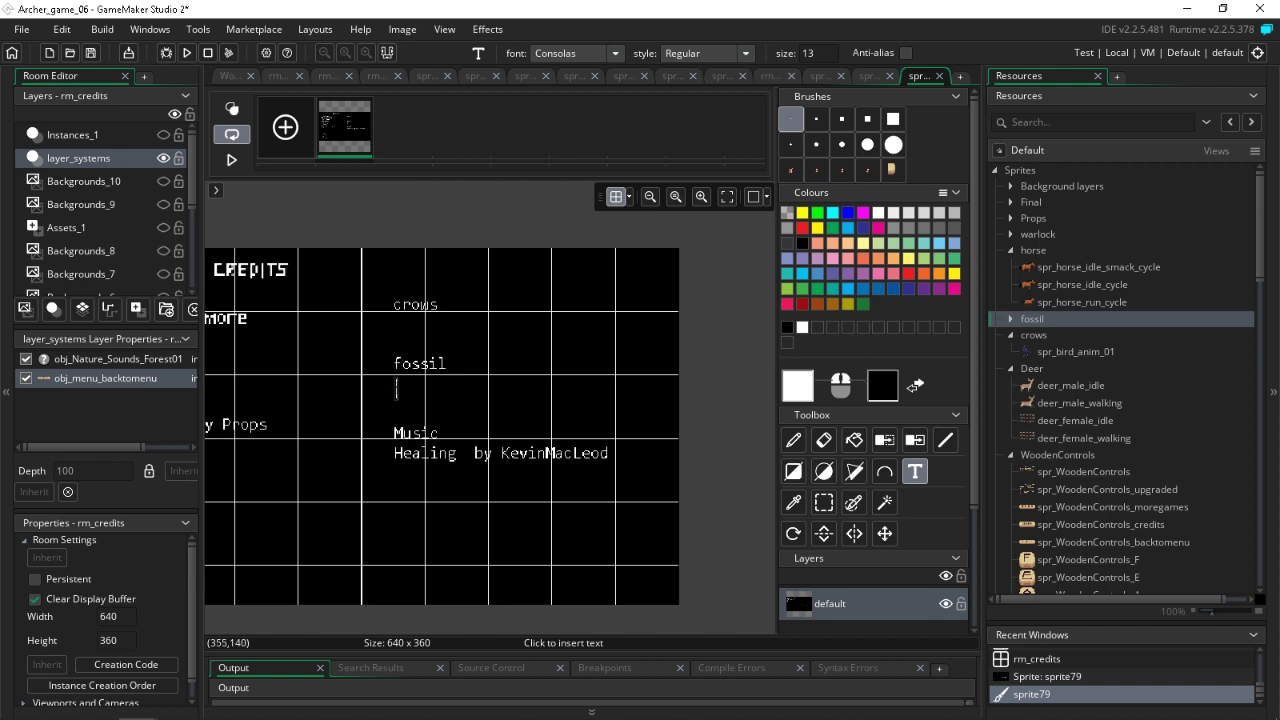
key(ctrl+v)
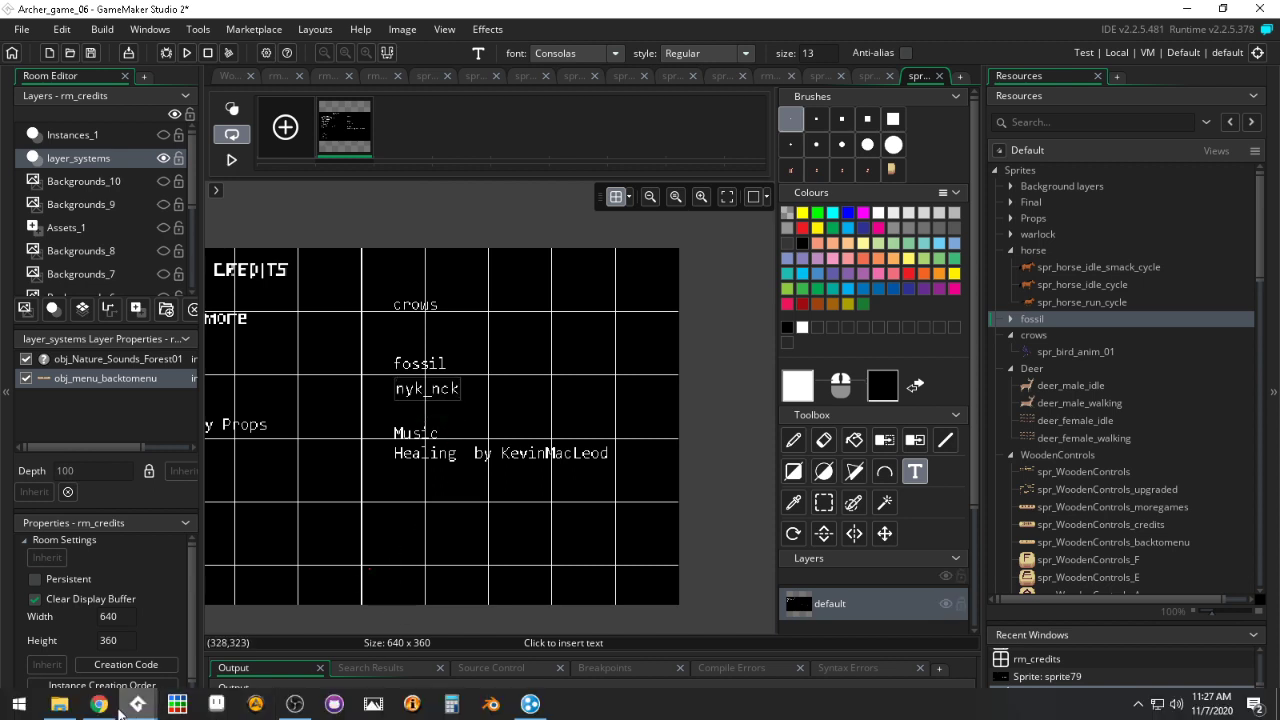
Step: Switch to the browser and examine the open asset pages to identify the author of the crow sprite
click(101, 704)
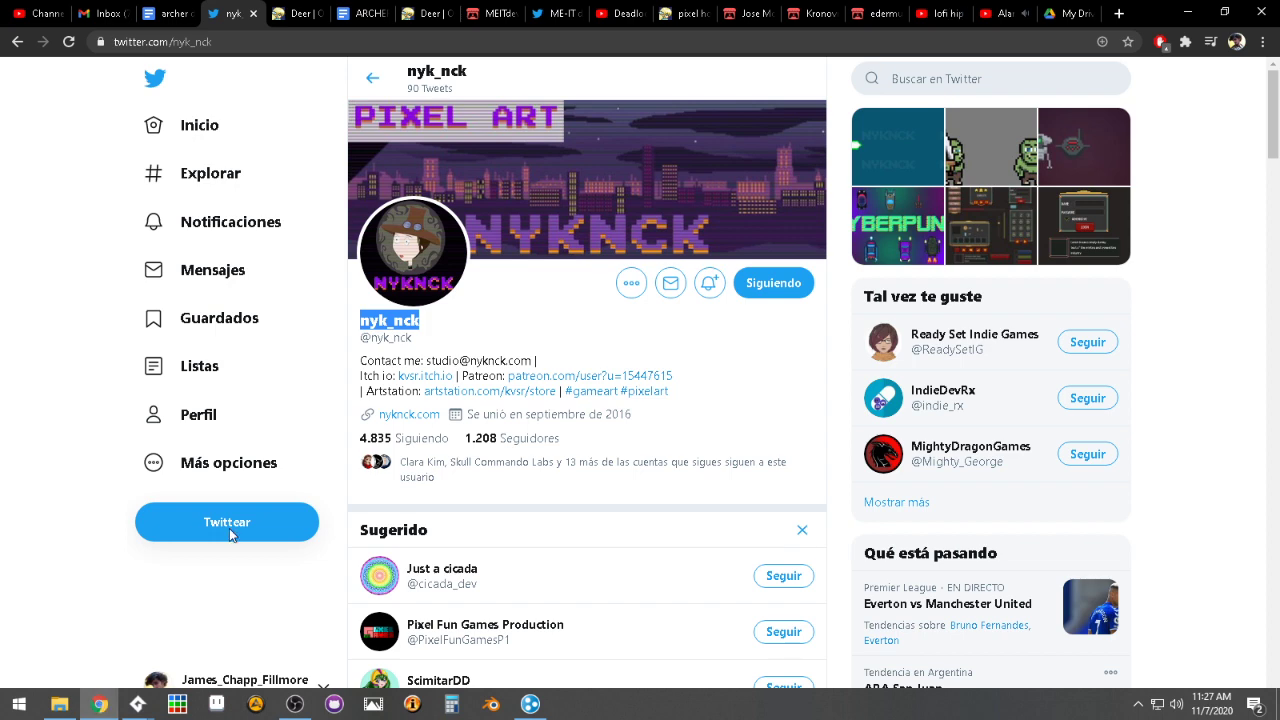
click(565, 13)
click(487, 13)
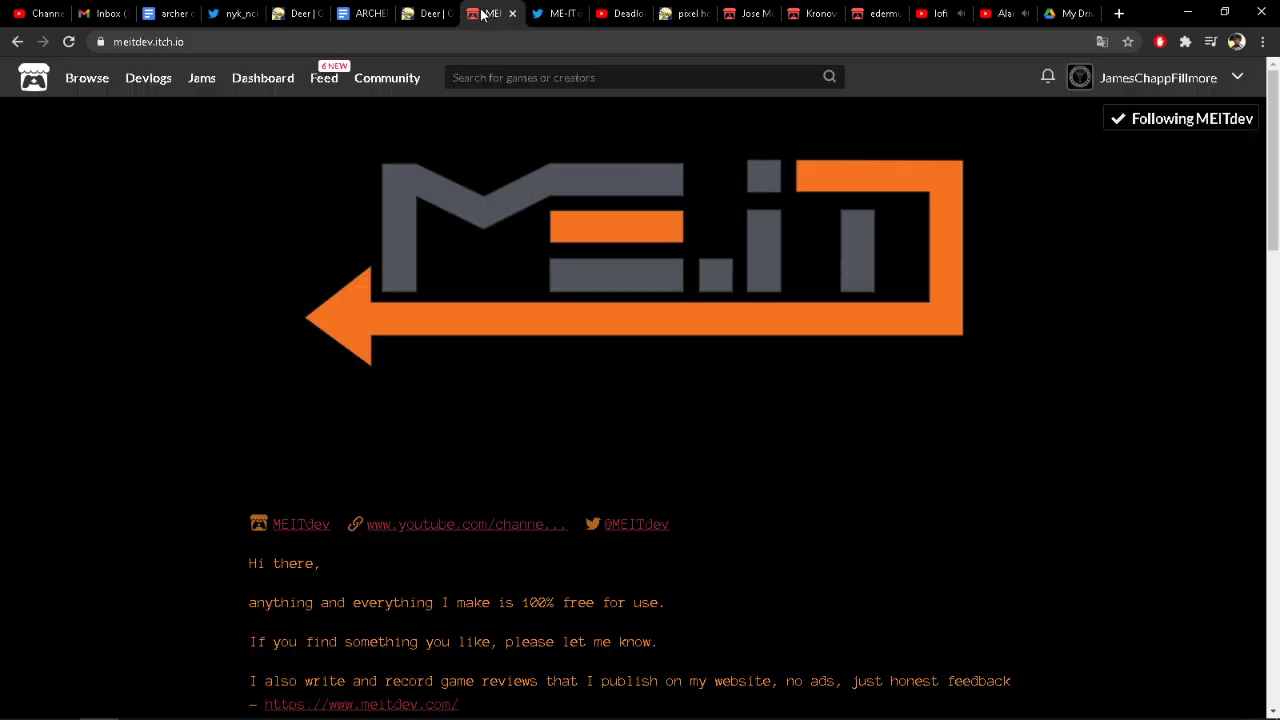
click(551, 13)
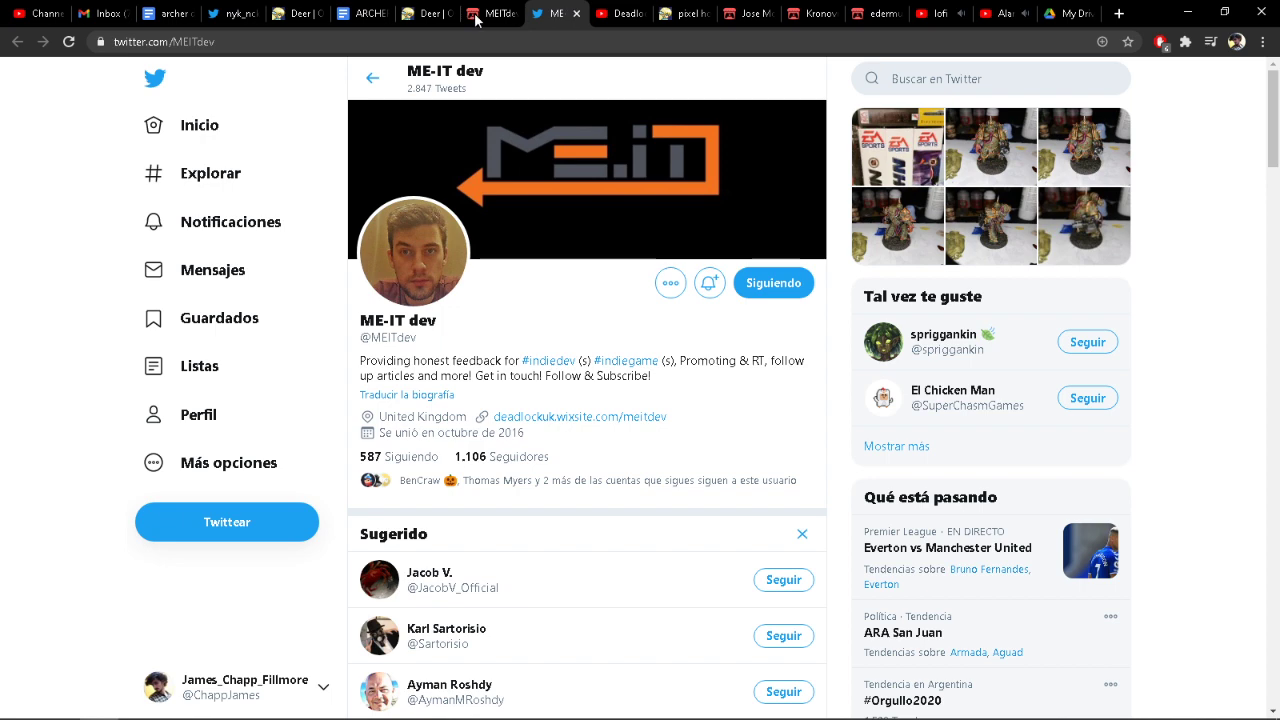
click(477, 15)
click(418, 14)
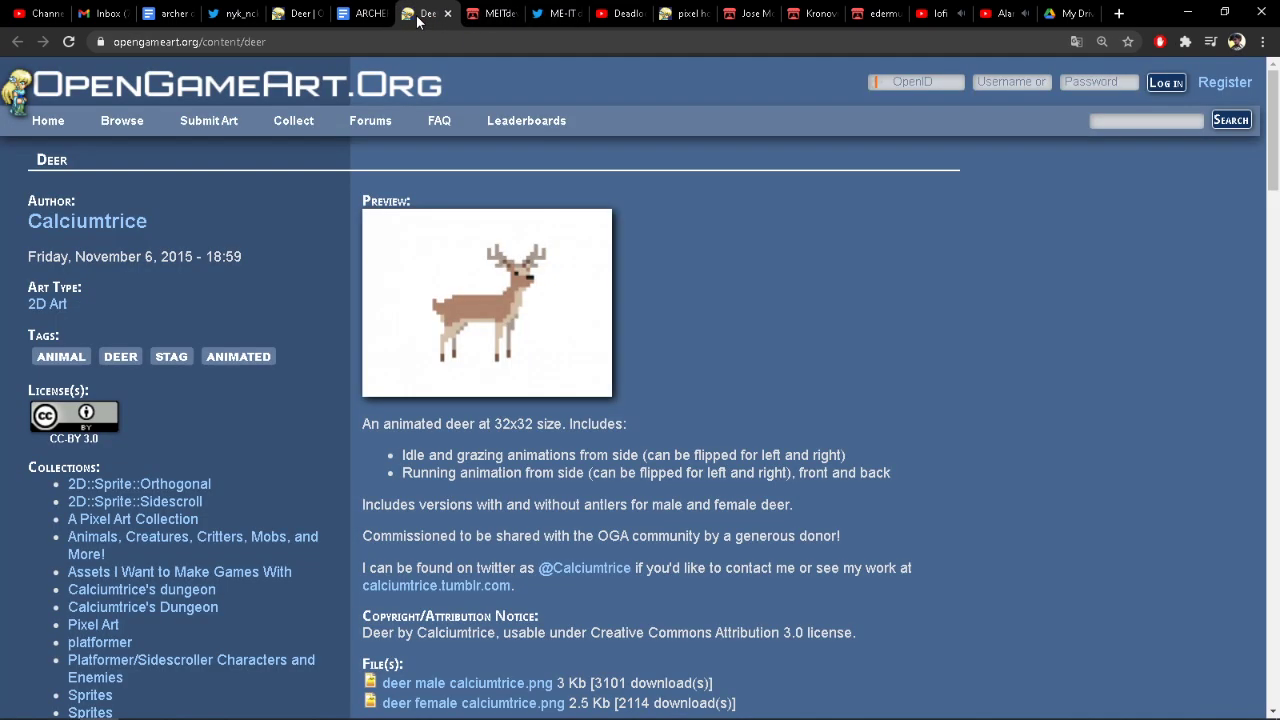
click(496, 15)
scroll(431, 471, down, 5)
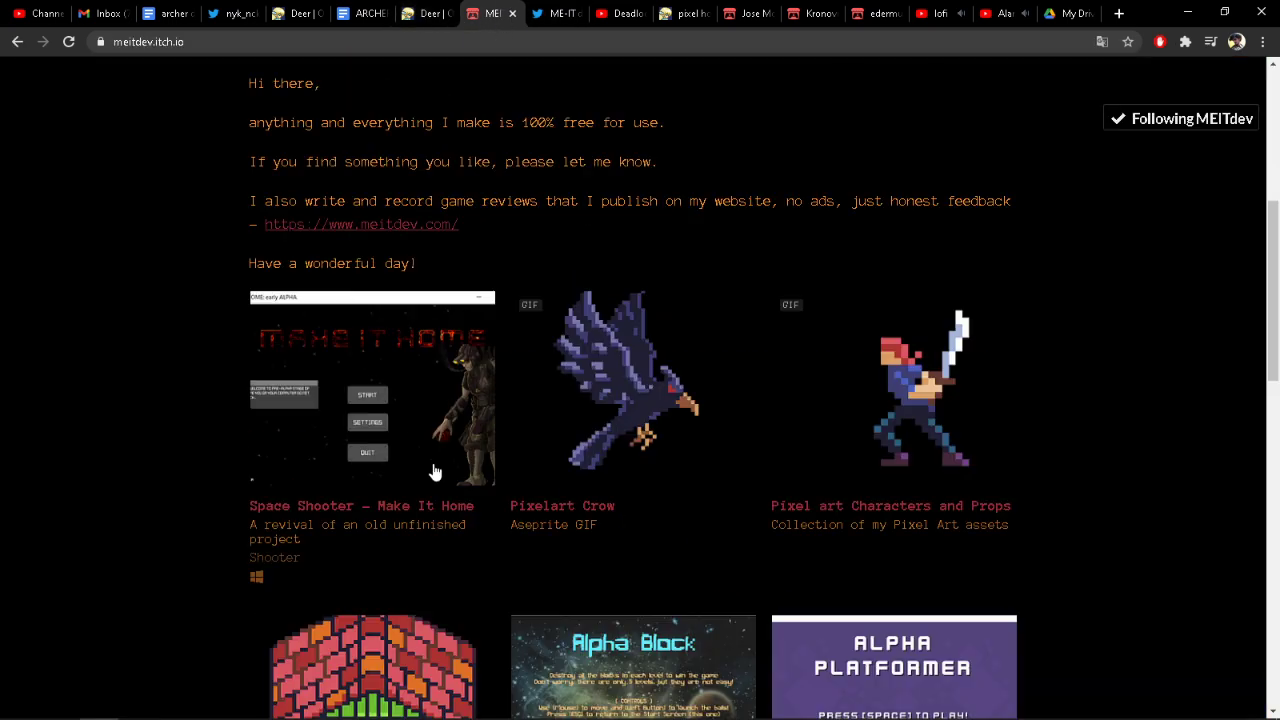
scroll(575, 505, up, 5)
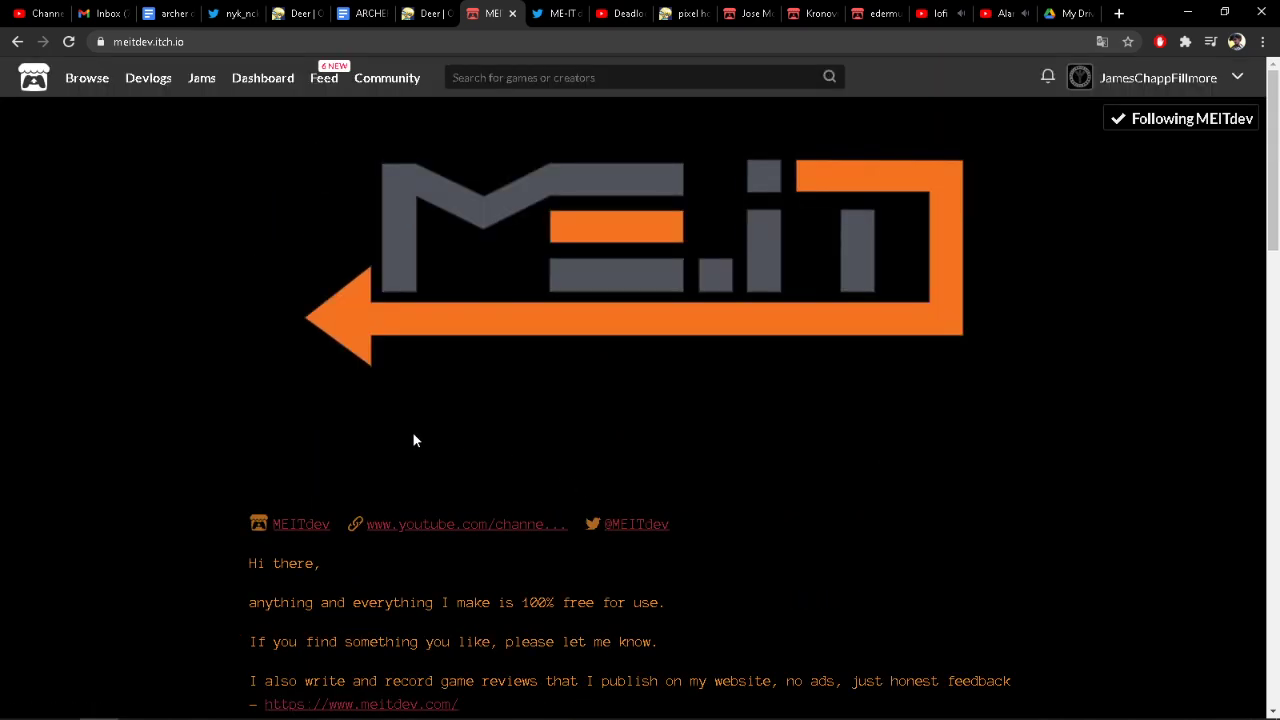
Step: Copy the crow author's display name from their Twitter profile and insert it below the crows heading in the Archer_game_06 project in GameMaker Studio 2
click(556, 13)
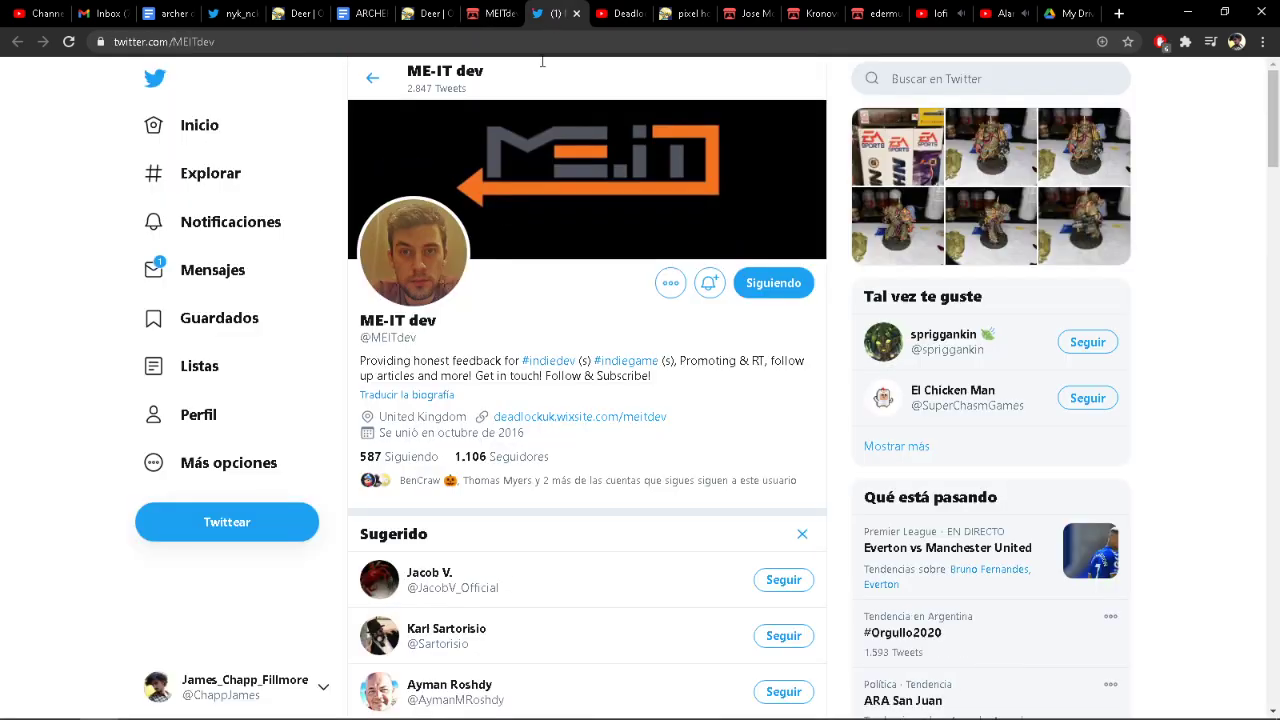
drag(455, 330, 352, 325)
key(ctrl+c)
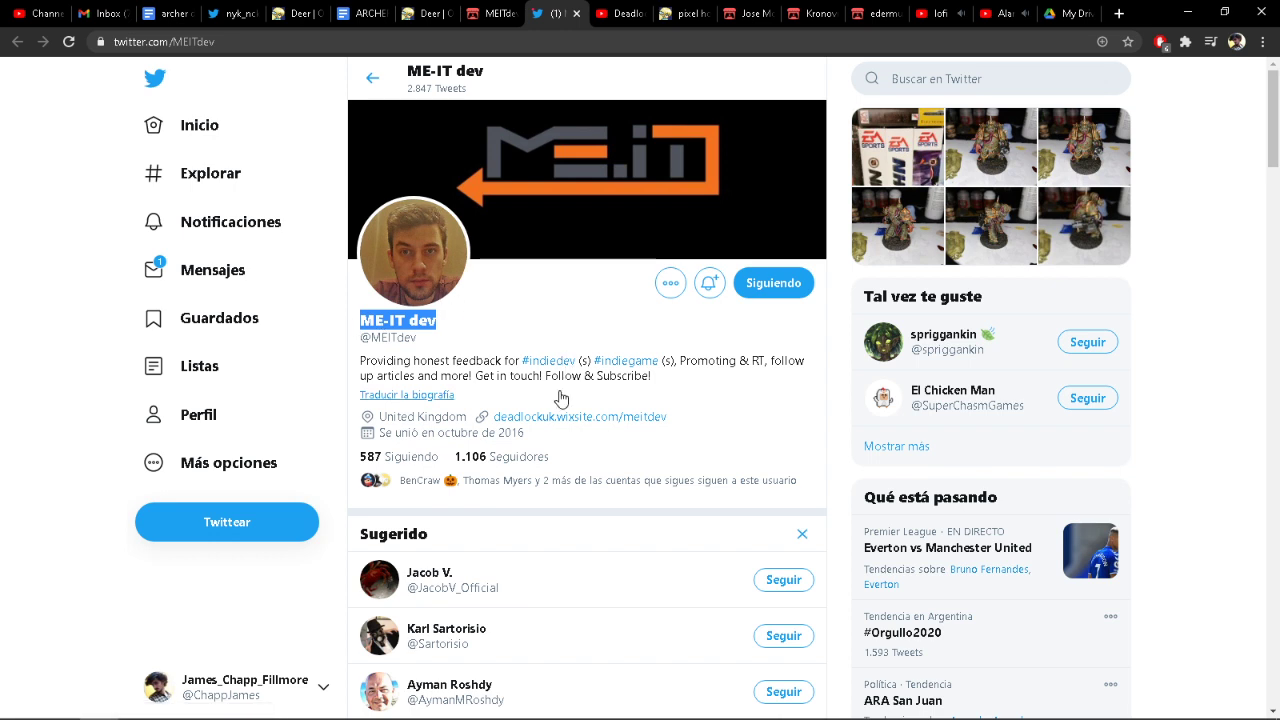
mouse_move(212, 712)
mouse_move(137, 704)
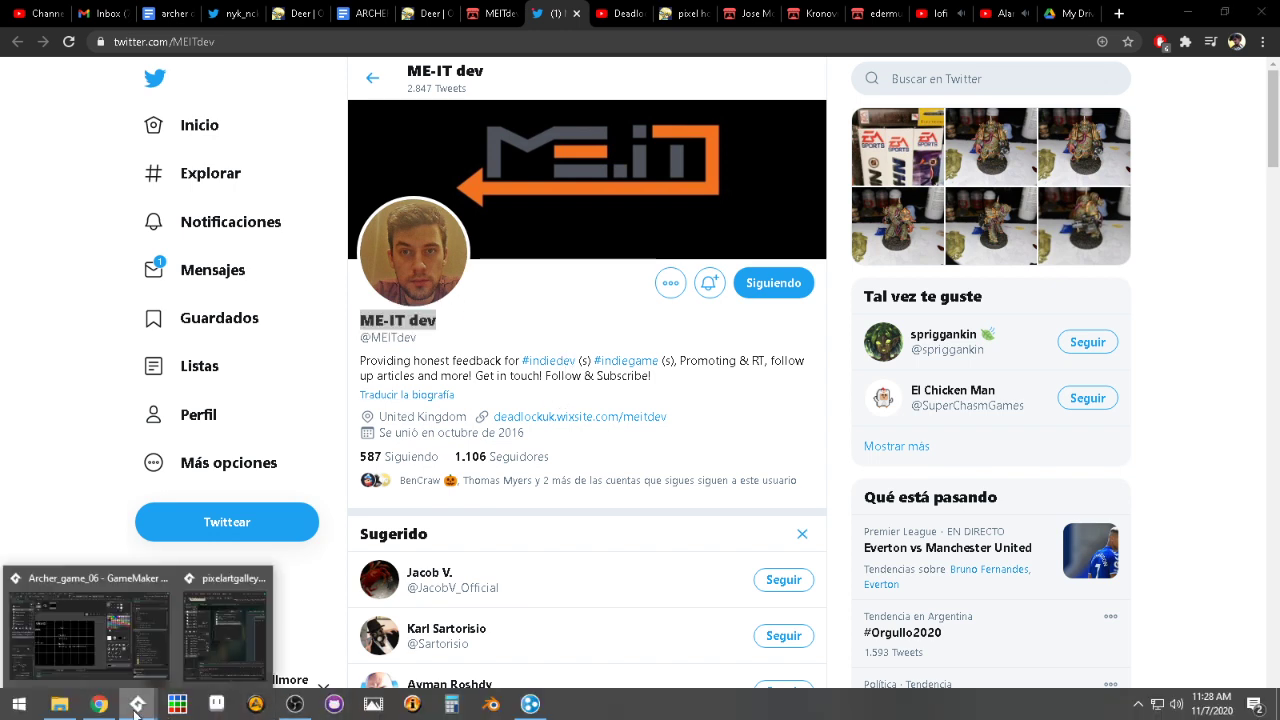
click(96, 650)
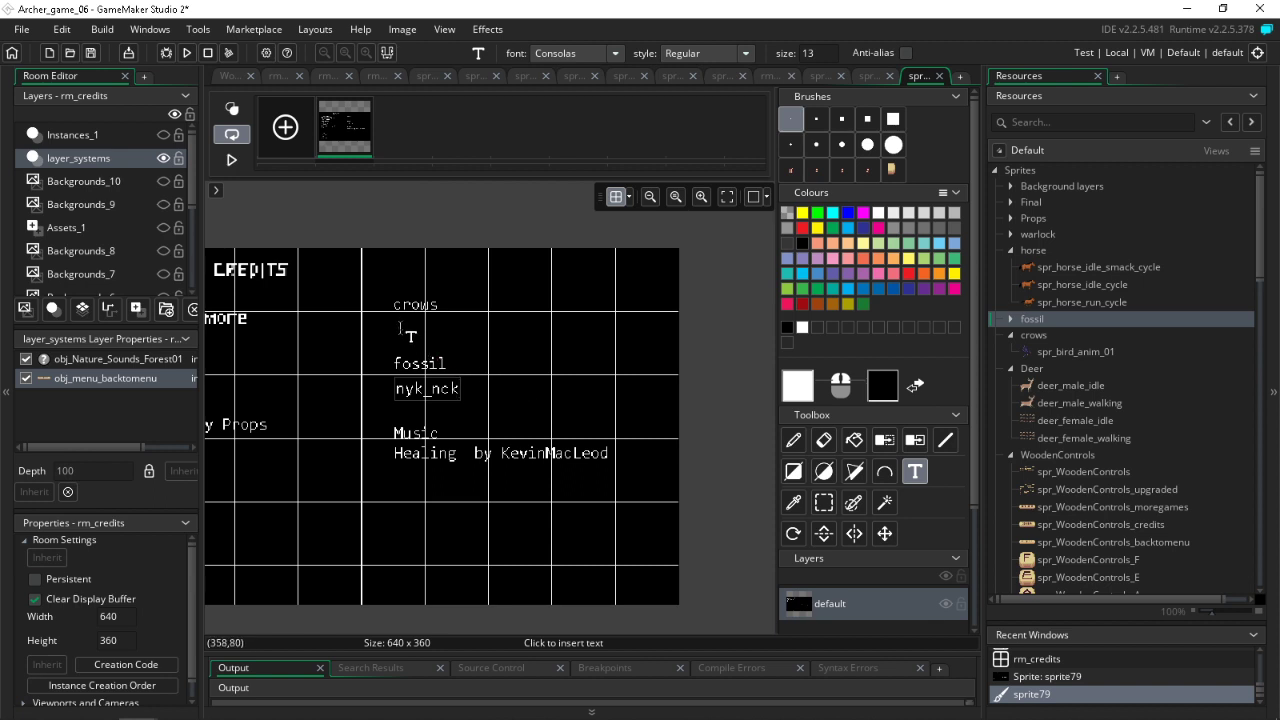
click(397, 329)
key(ctrl+v)
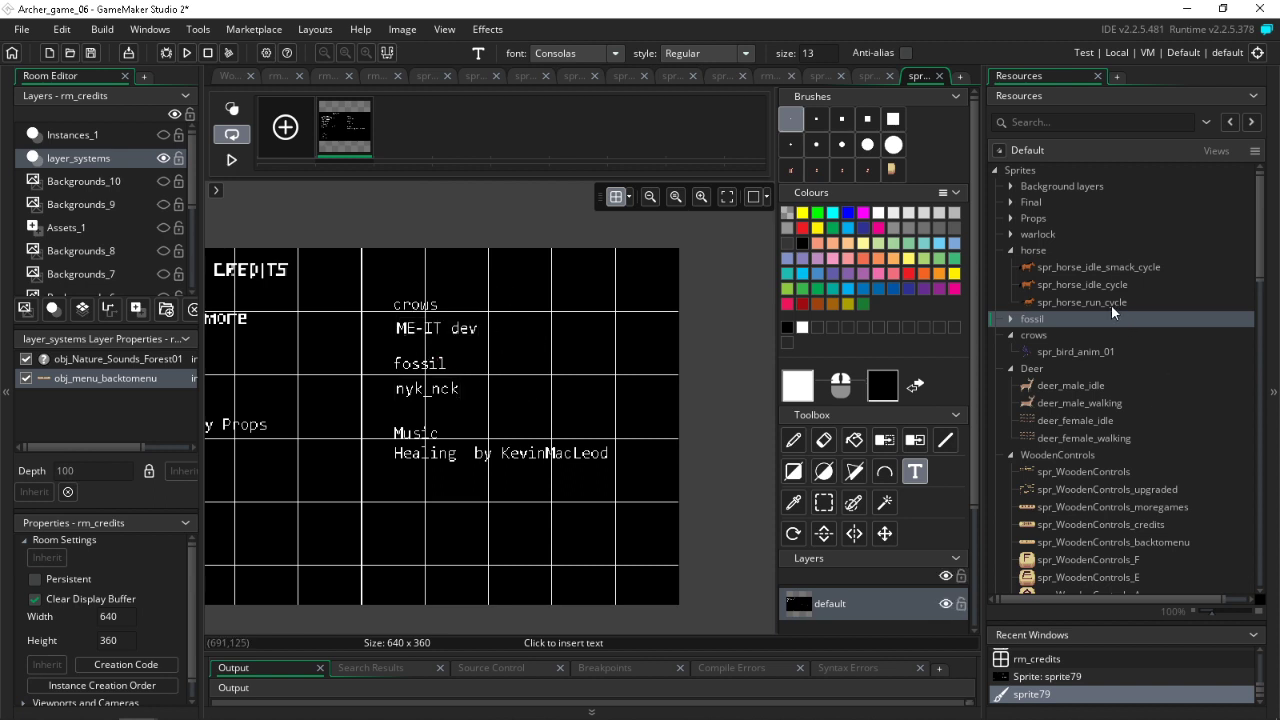
Step: Examine the project's sprites, sounds and objects for further assets that need credits
scroll(1111, 305, down, 3)
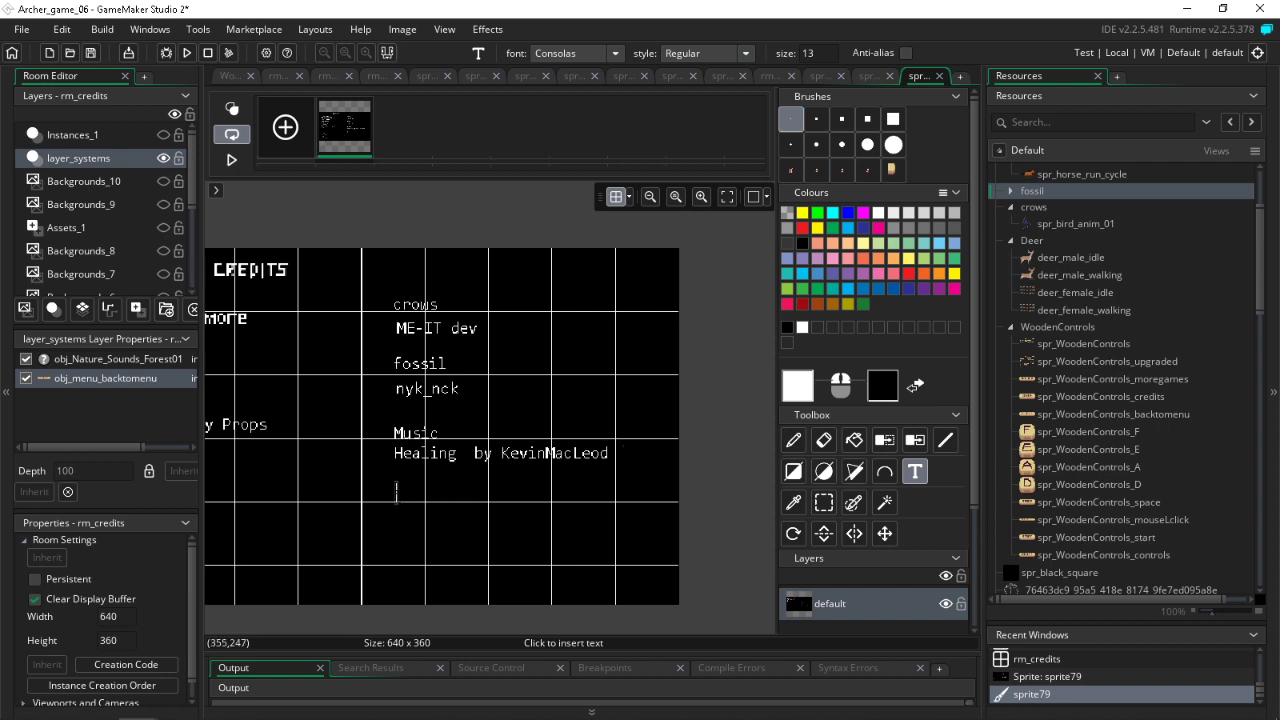
click(396, 491)
scroll(1142, 427, down, 5)
scroll(1143, 430, down, 5)
scroll(1143, 430, down, 3)
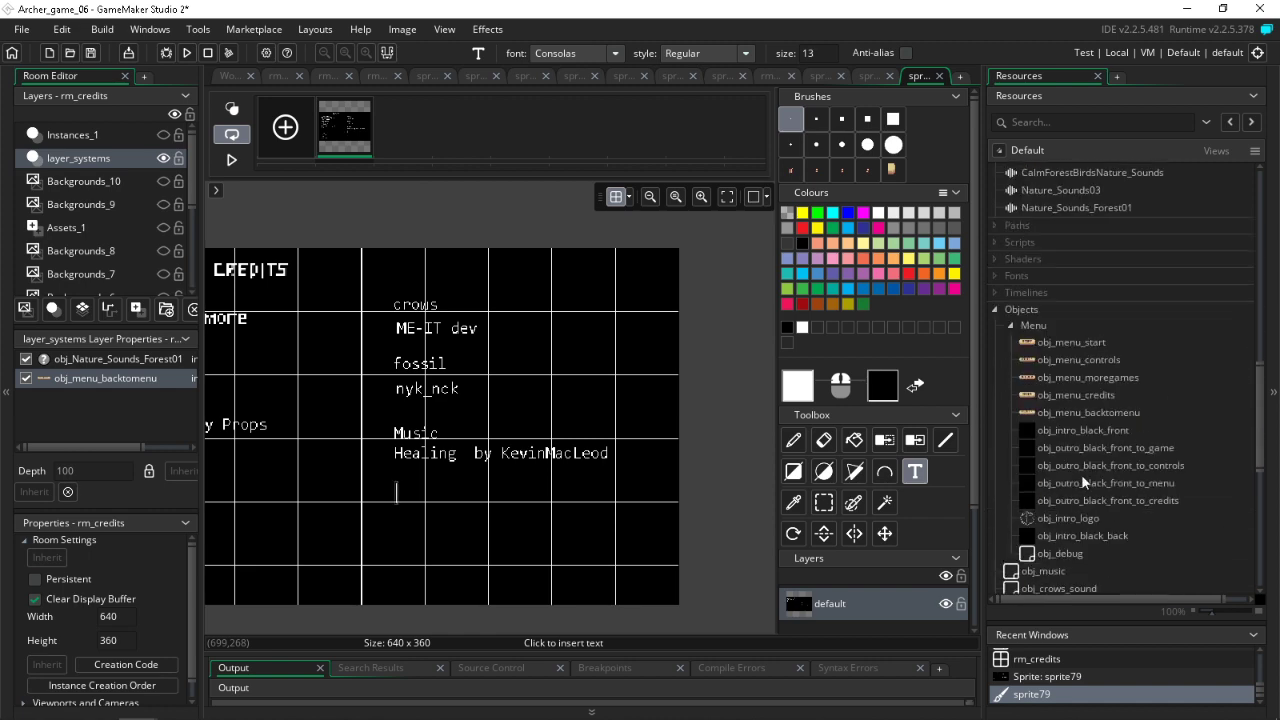
Step: Switch to the browser and open the Twitter messages from the crow author's page
click(100, 705)
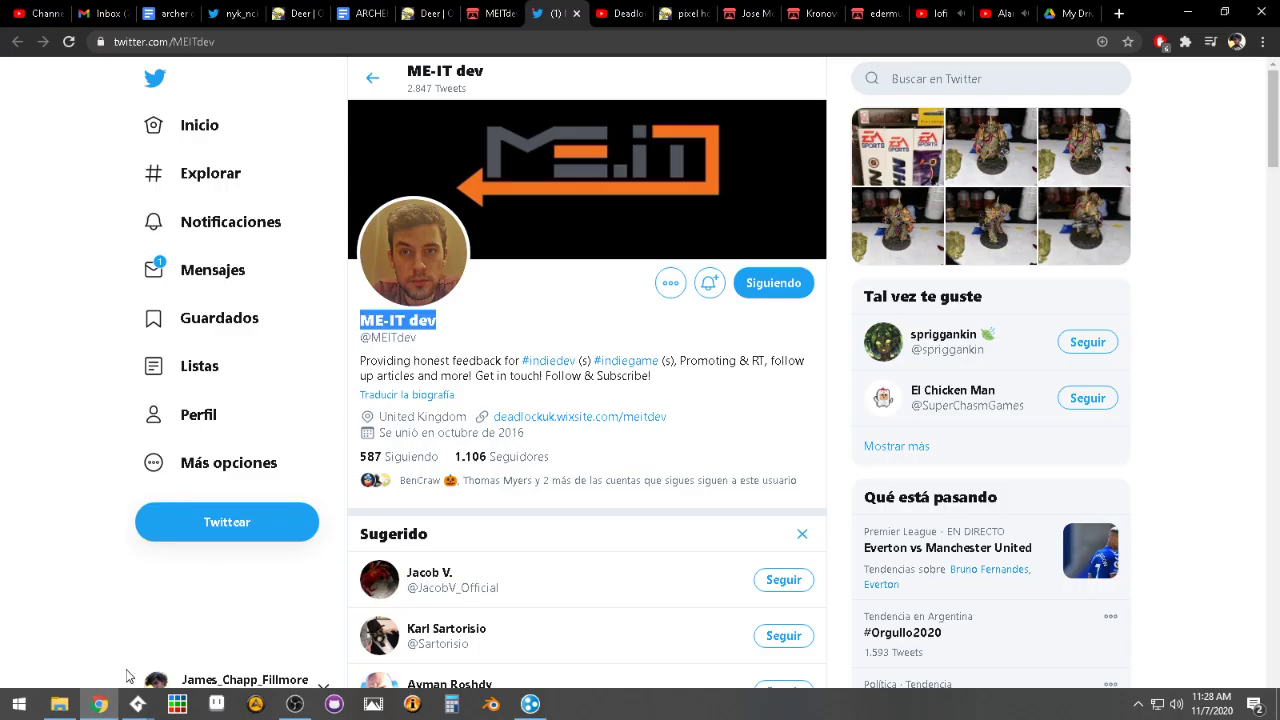
click(492, 15)
click(540, 12)
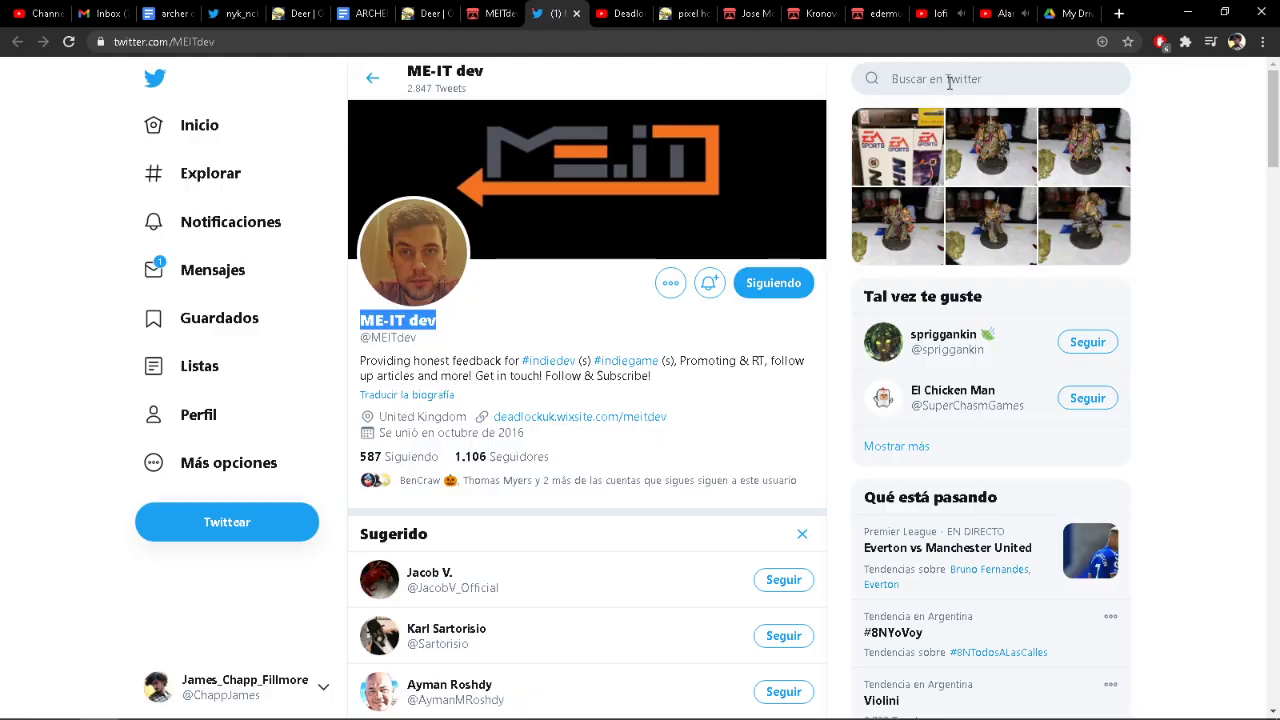
click(188, 283)
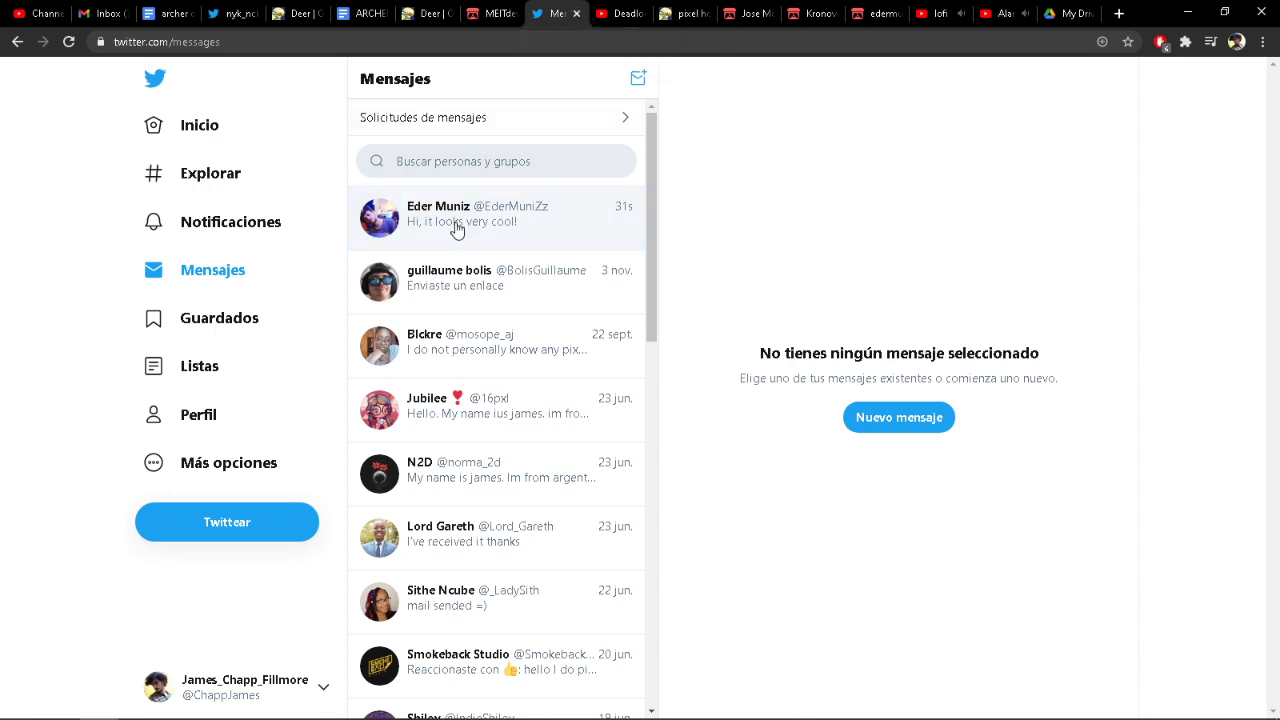
Step: Close the crow author's Twitter, itch.io and YouTube pages, the pixel horse asset page and the remaining itch.io author pages
click(577, 14)
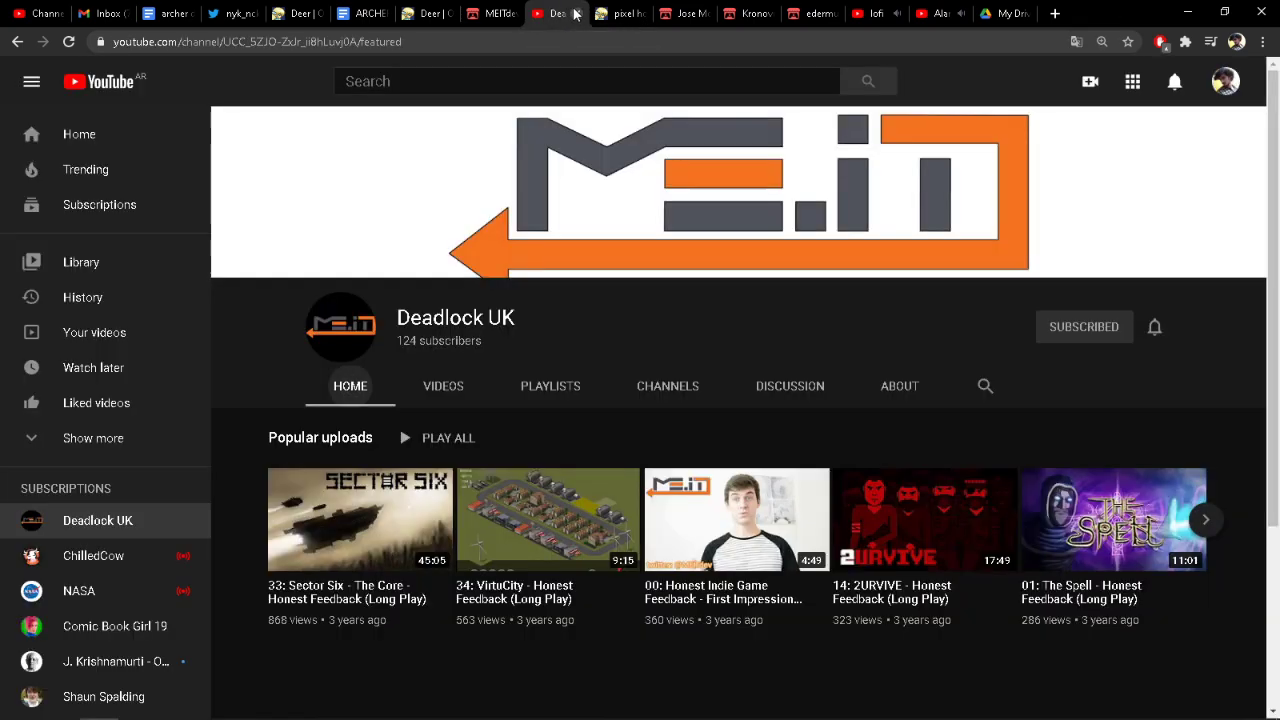
click(500, 14)
click(512, 14)
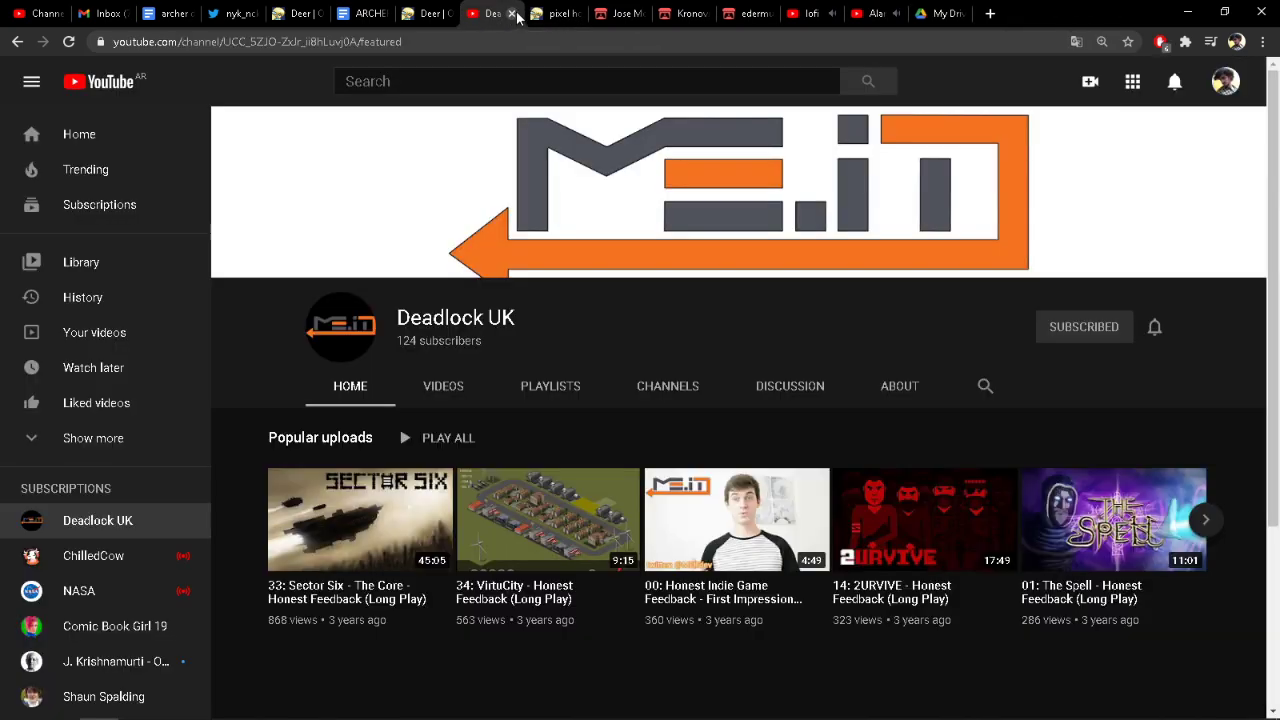
click(560, 16)
click(492, 15)
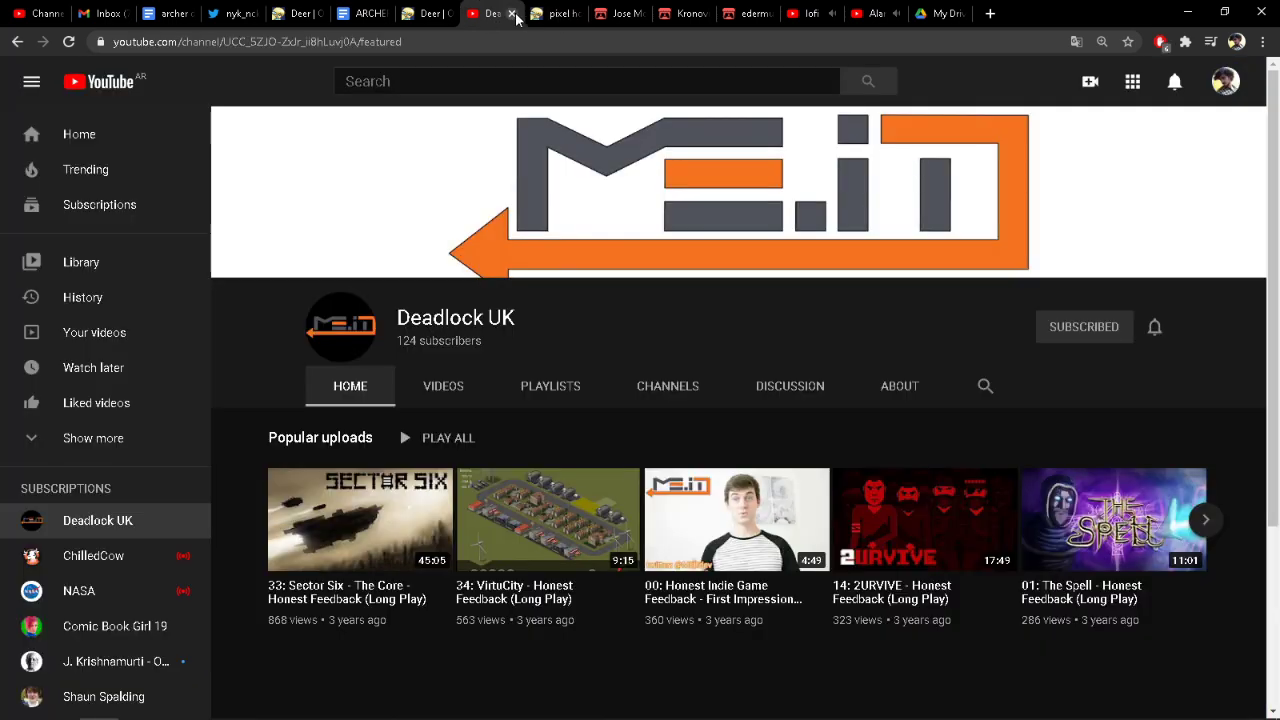
click(511, 14)
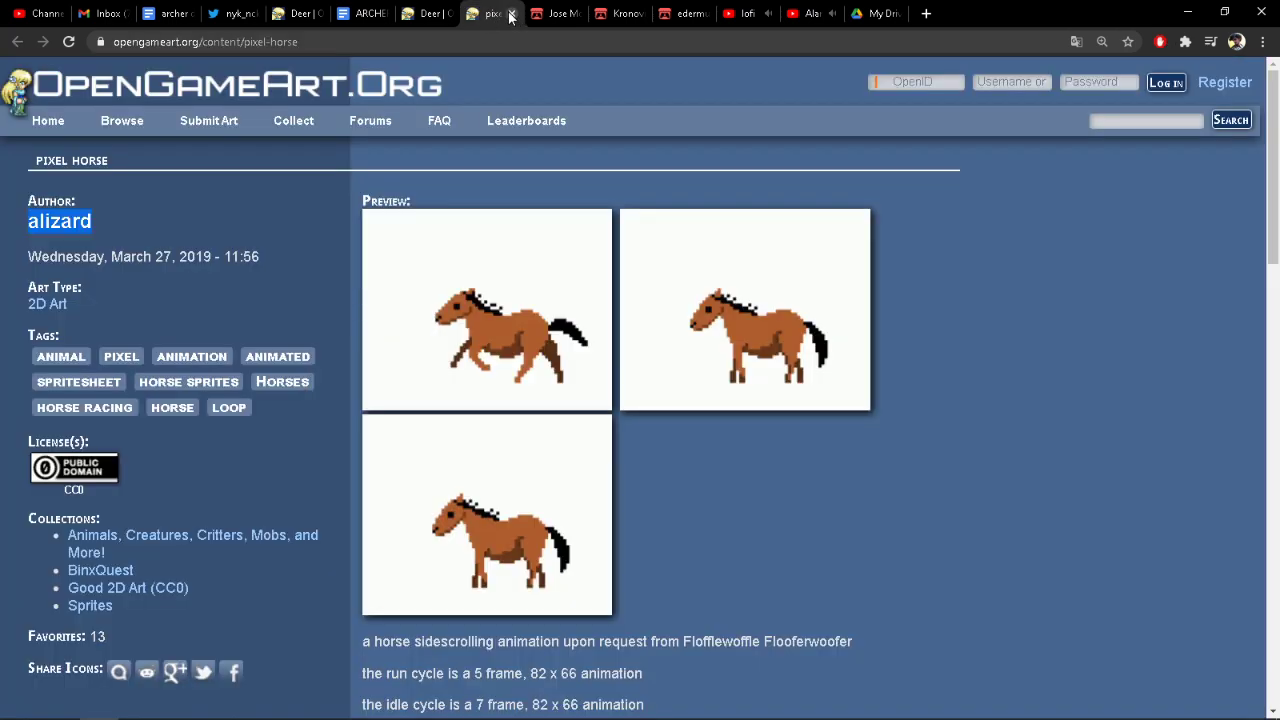
click(511, 14)
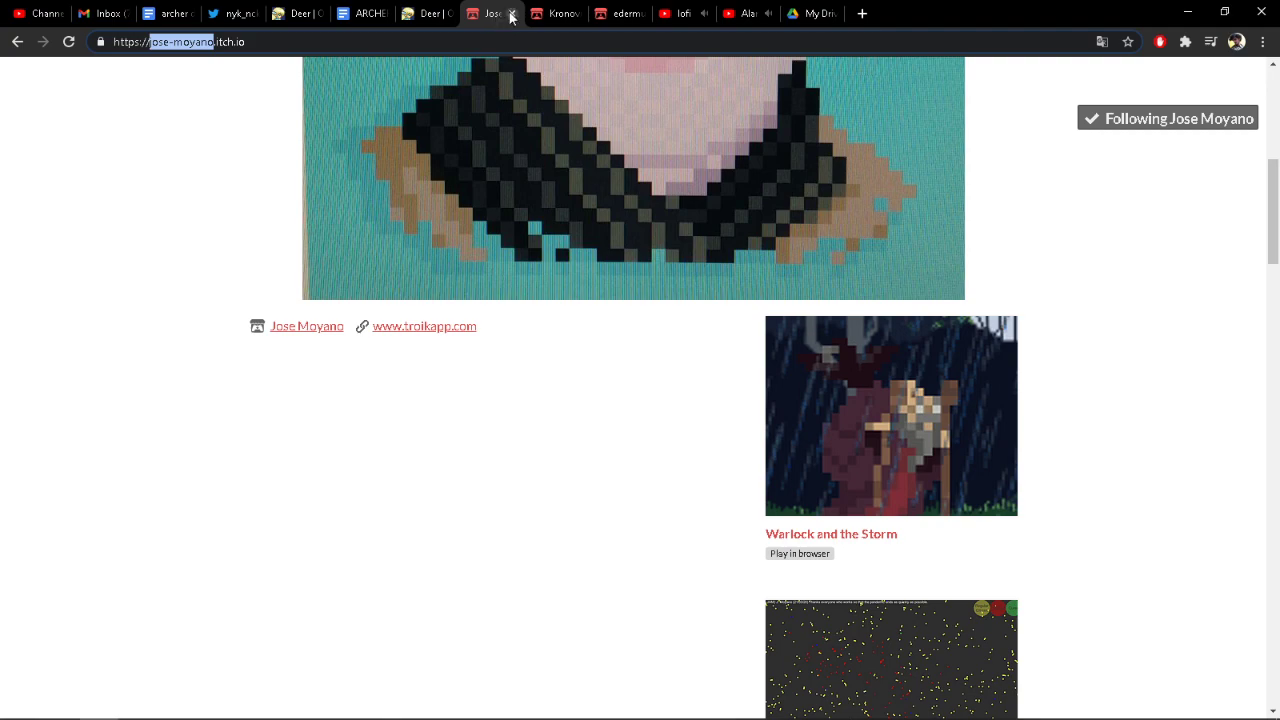
click(511, 14)
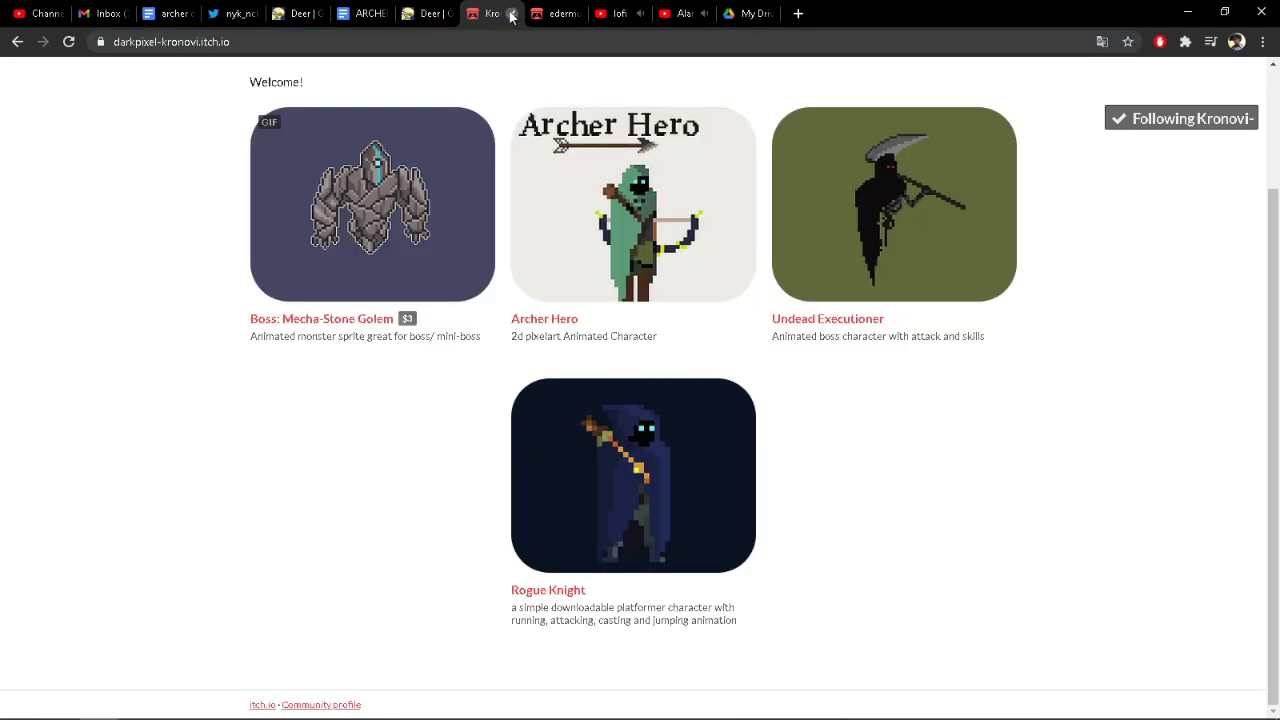
click(511, 14)
click(511, 14)
Step: Close both Deer asset pages and the fossil author's Twitter profile, and return to the archer definitive assets document
click(420, 14)
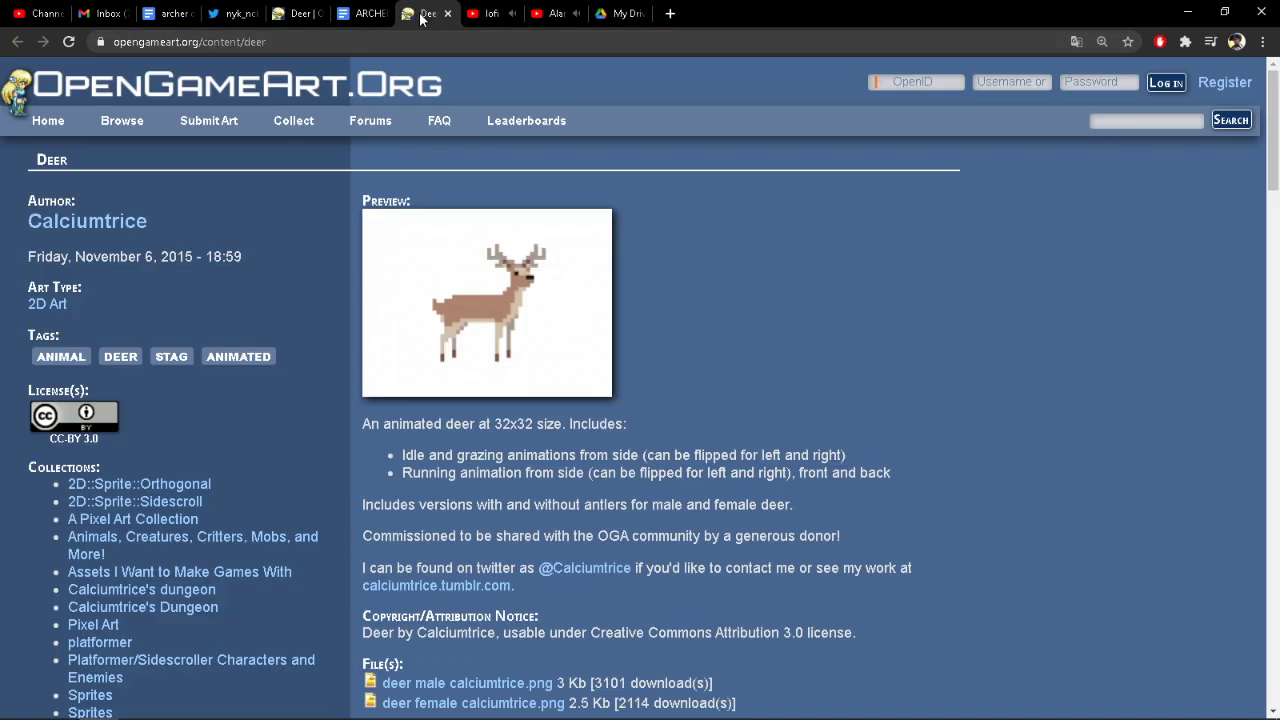
click(447, 13)
click(338, 16)
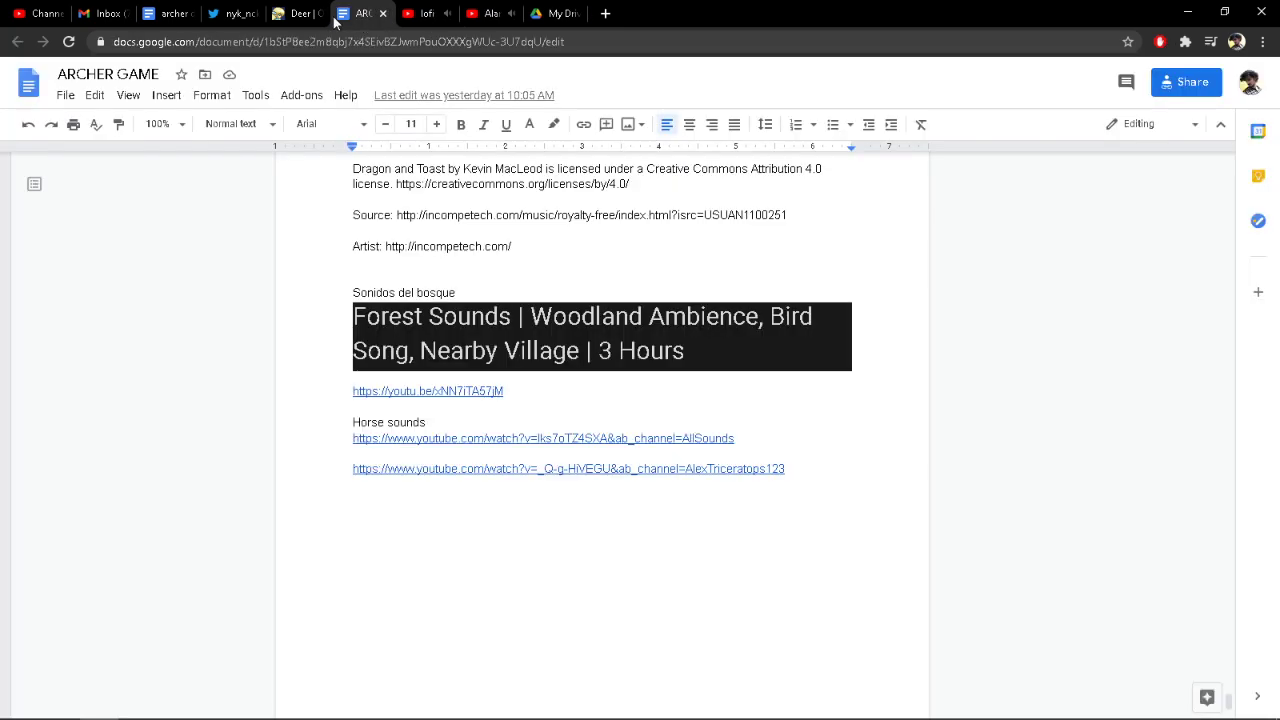
click(296, 16)
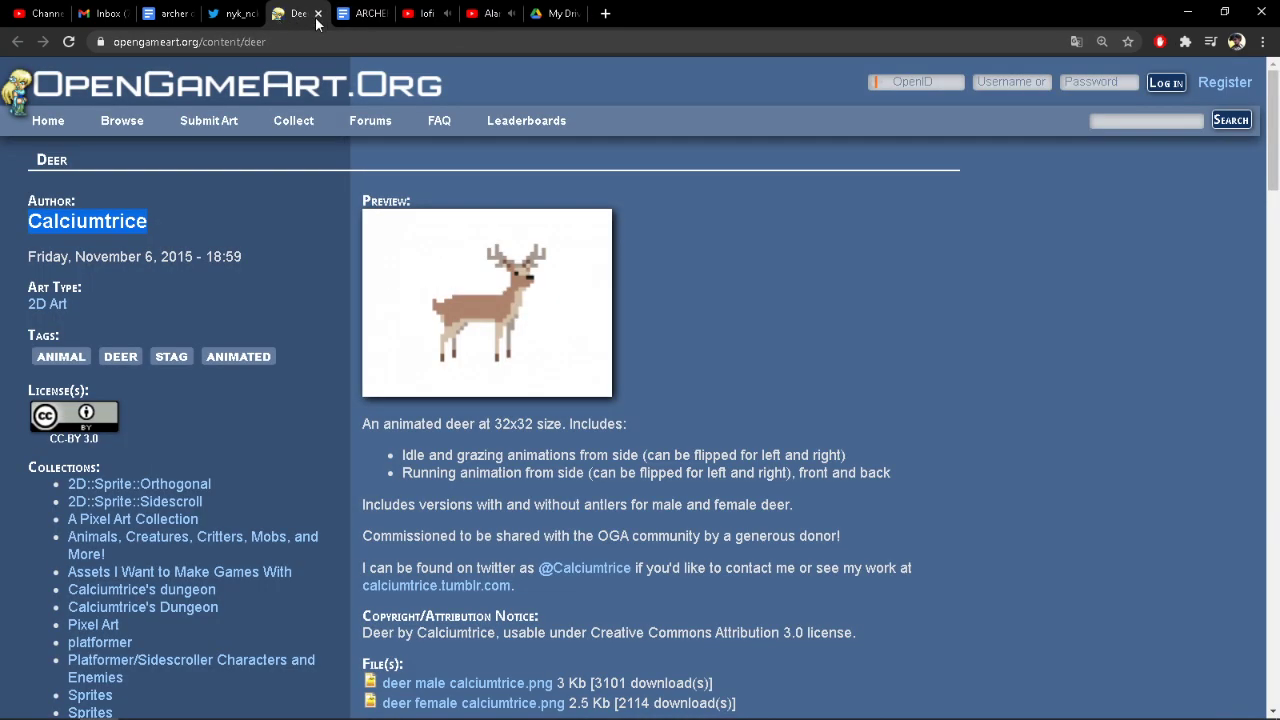
click(250, 14)
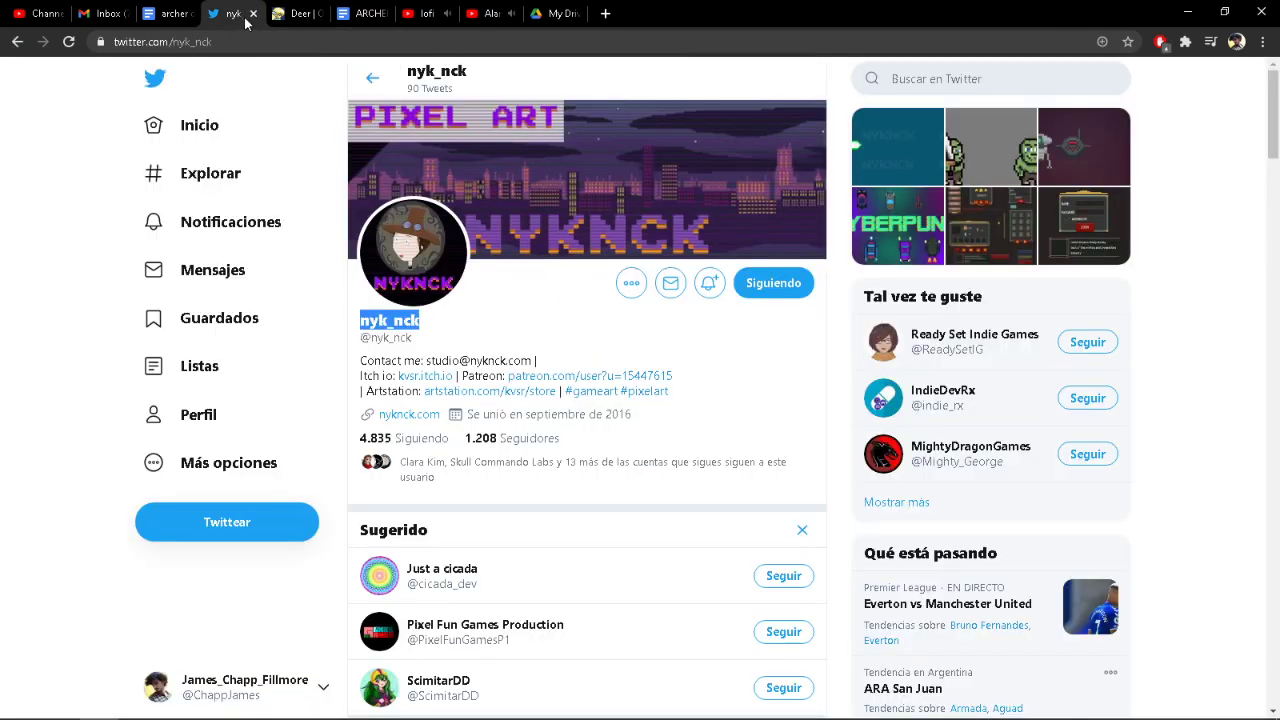
click(254, 14)
click(254, 14)
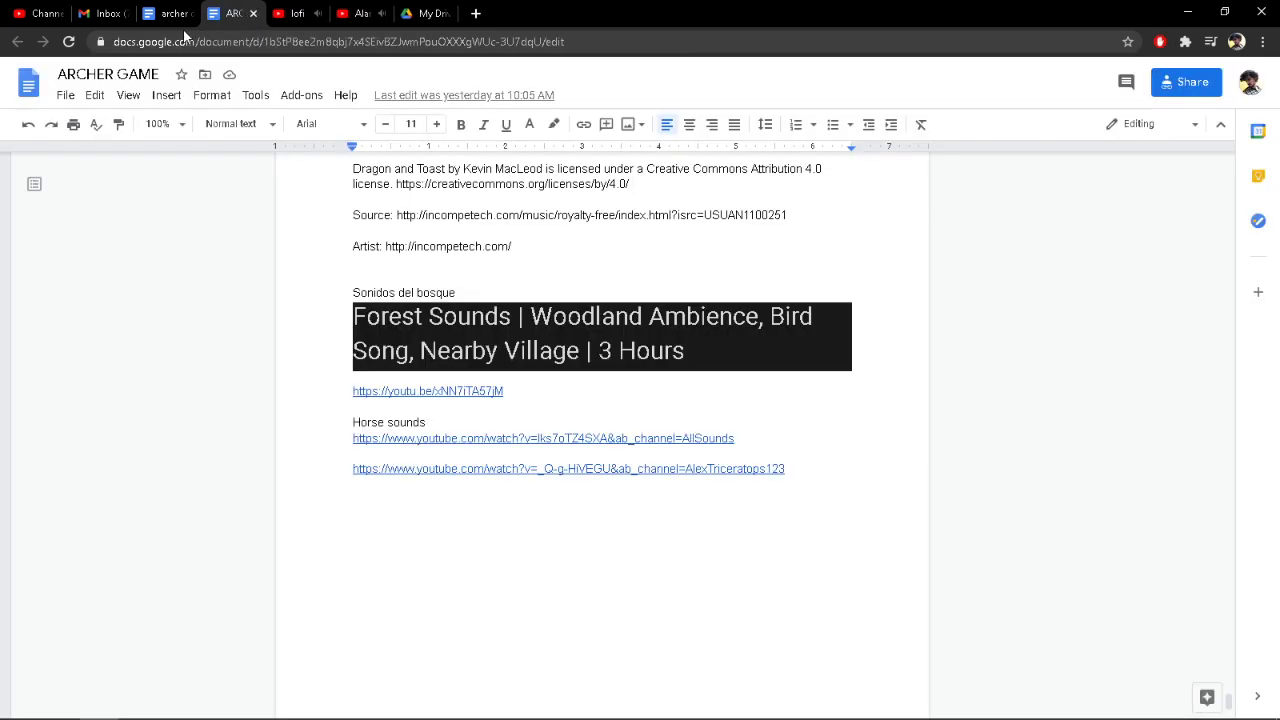
click(172, 16)
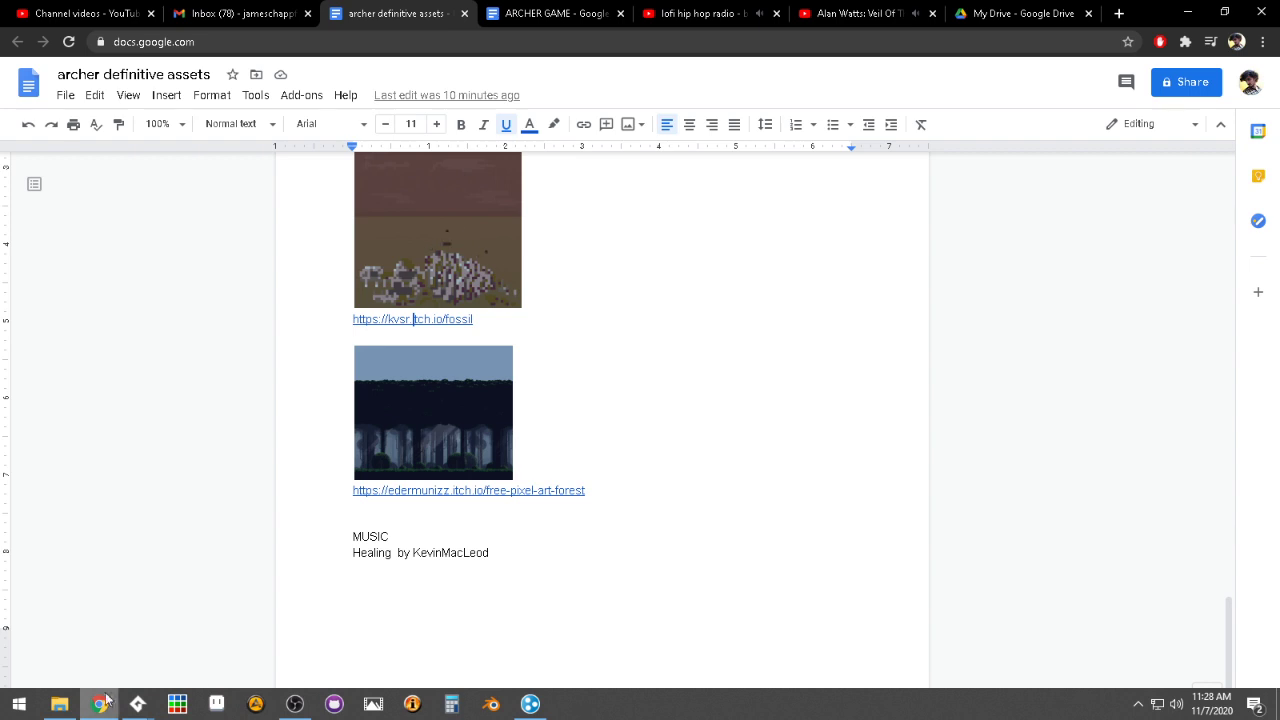
mouse_move(134, 710)
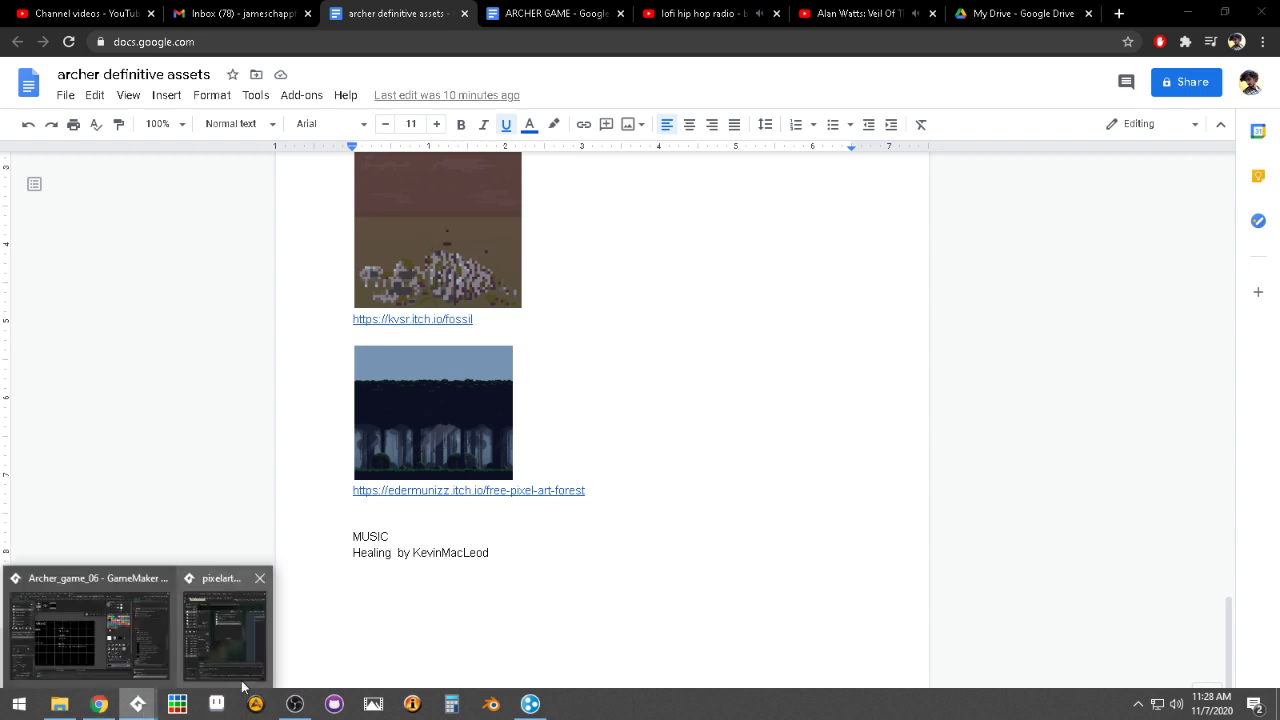
click(300, 706)
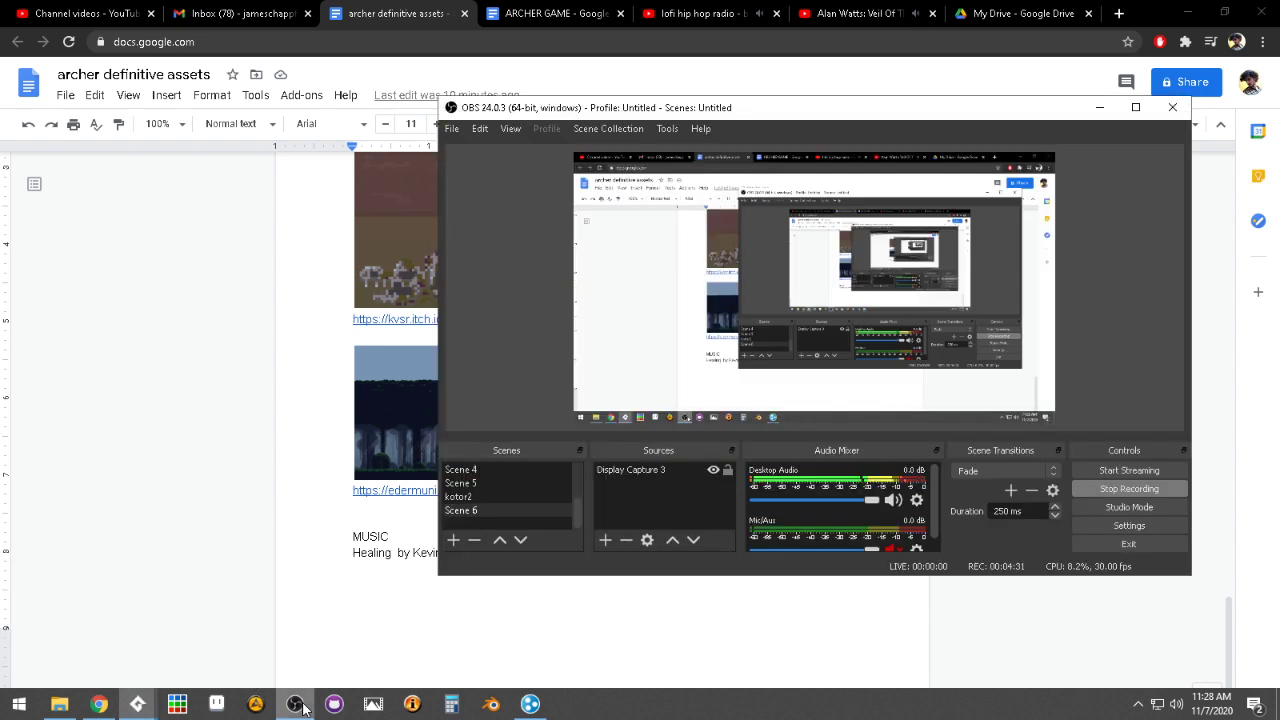
click(1103, 107)
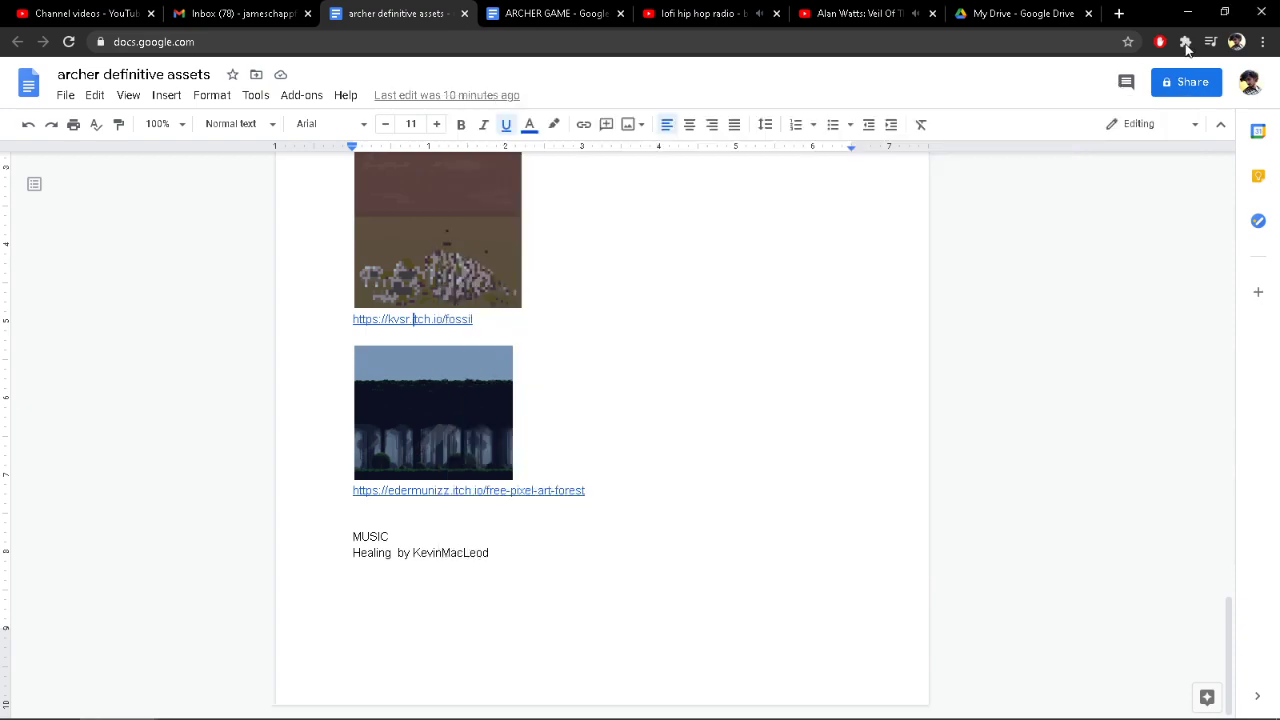
Step: Minimize the browser to return to the Archer_game_06 project and open the rm_credits room
click(1187, 13)
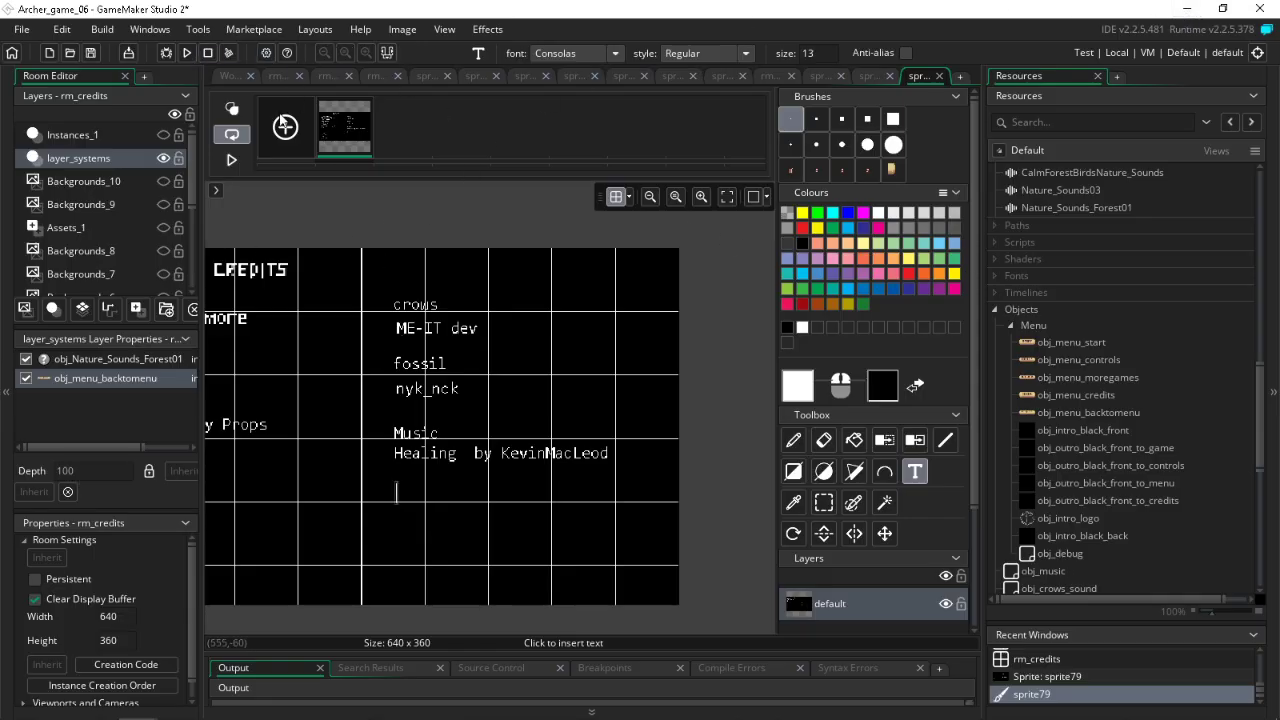
scroll(1104, 453, down, 5)
scroll(1103, 455, down, 3)
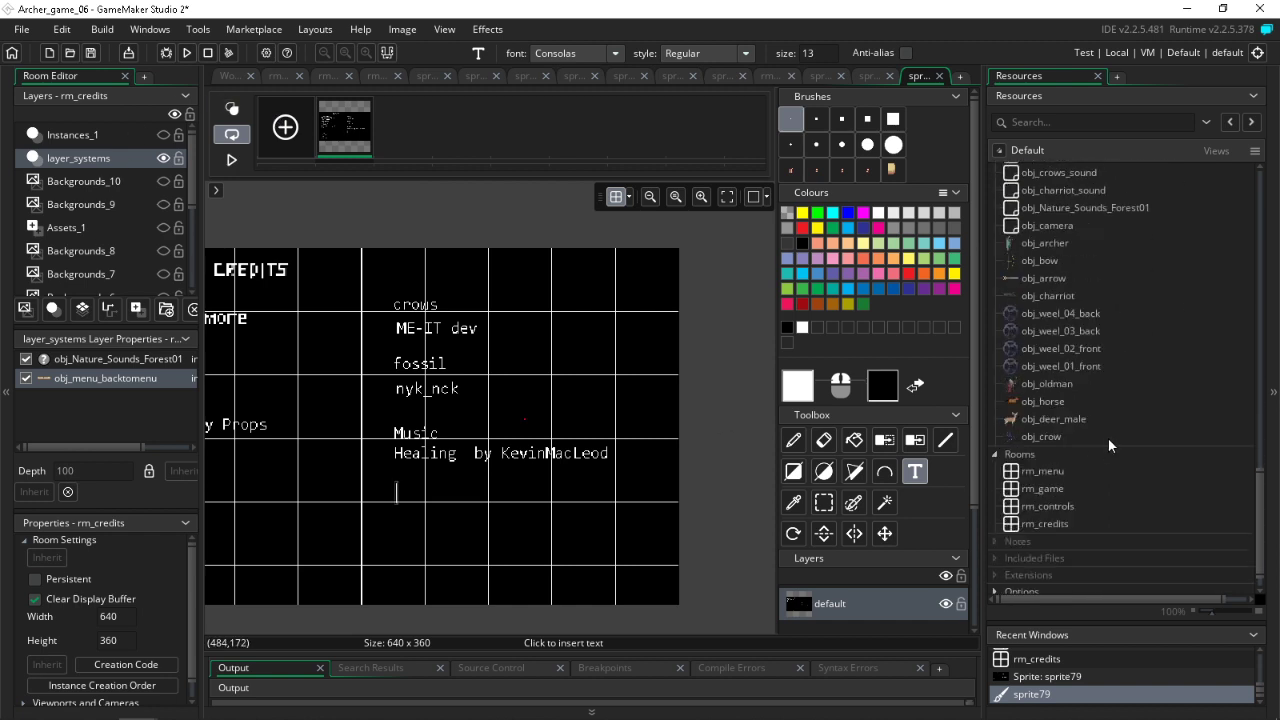
click(1048, 523)
double_click(1048, 523)
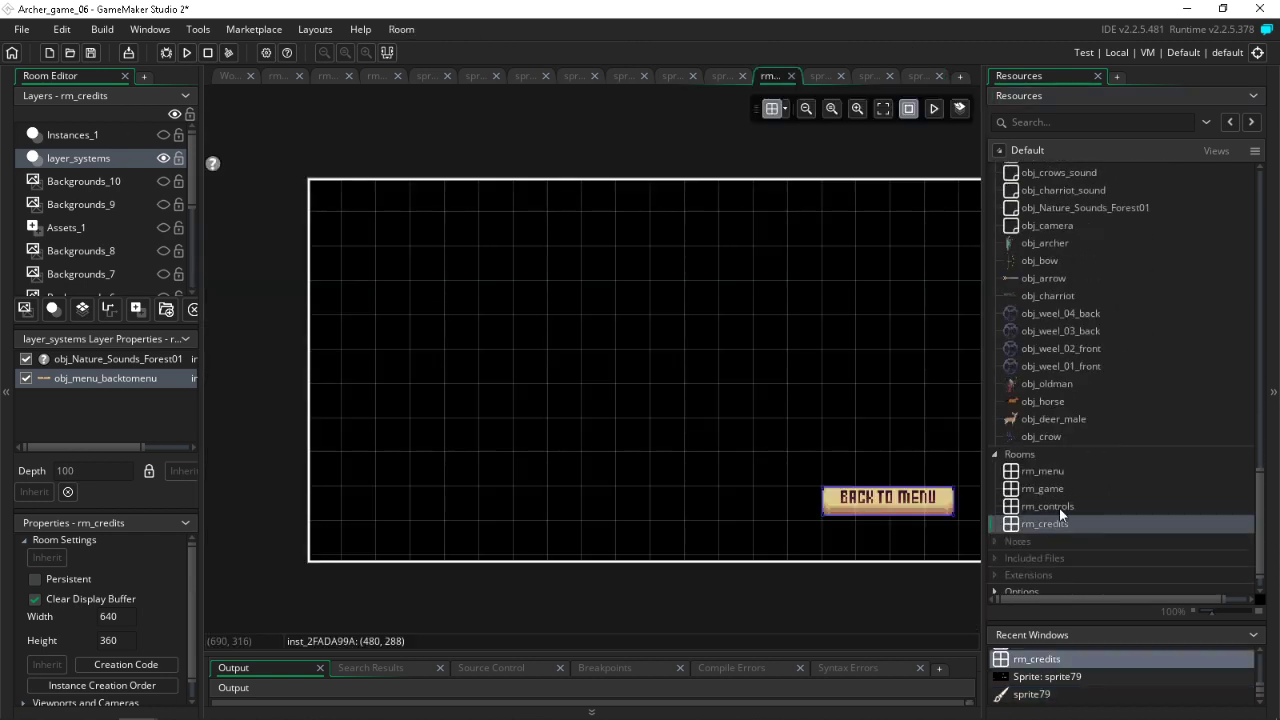
Step: Return to the credits image in the sprite79 editor and save the project
click(819, 75)
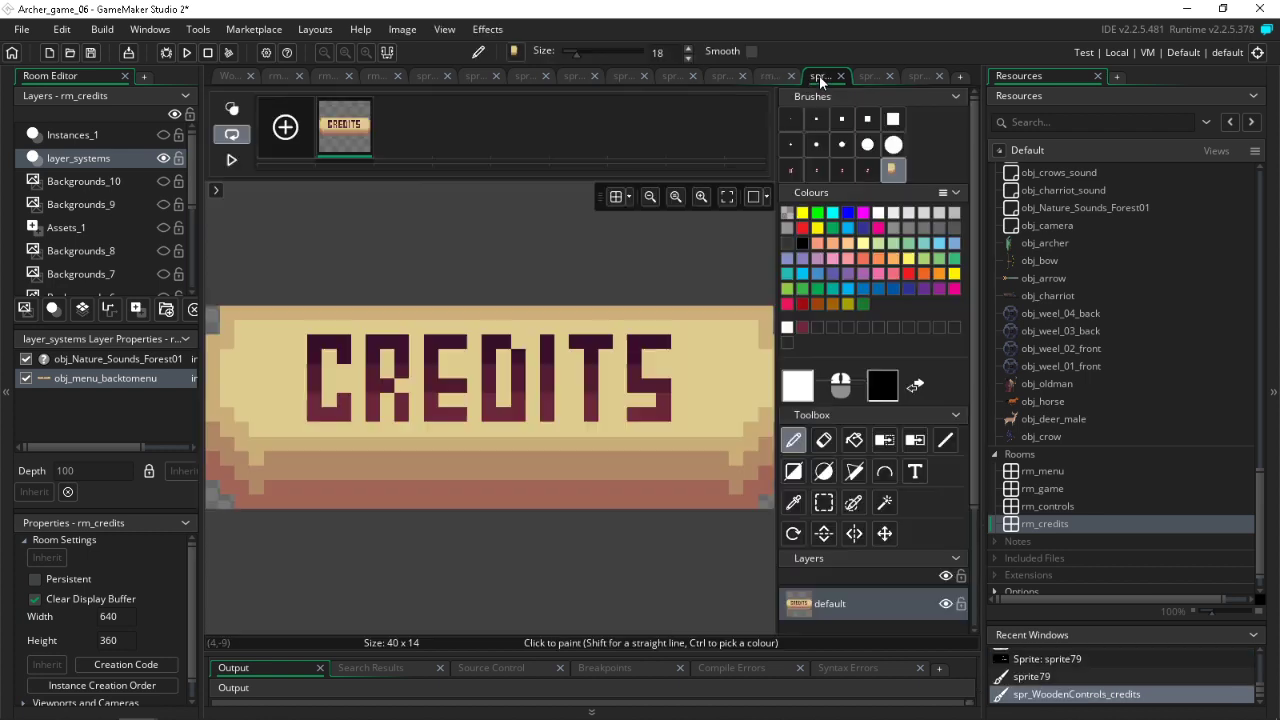
click(912, 77)
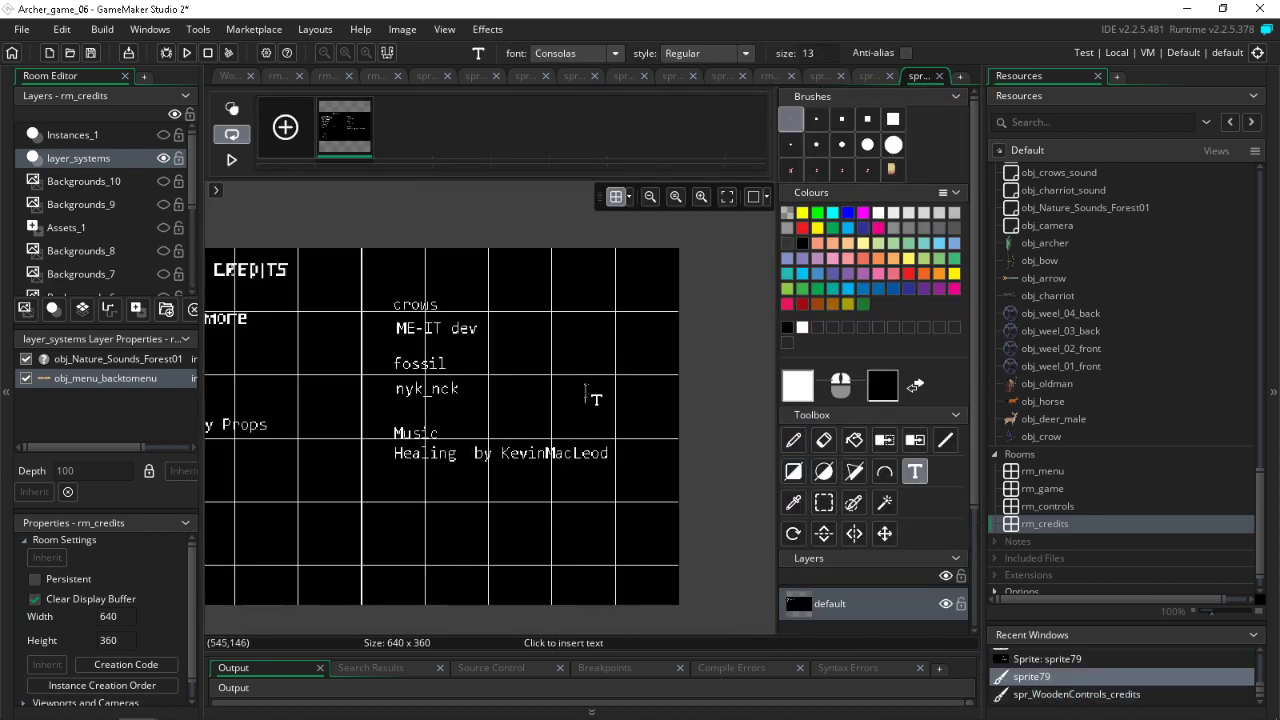
click(90, 53)
Step: Rename the sprite79 sprite in the CREDITS group as spr_credits and return to the rm_credits room
scroll(1070, 486, up, 10)
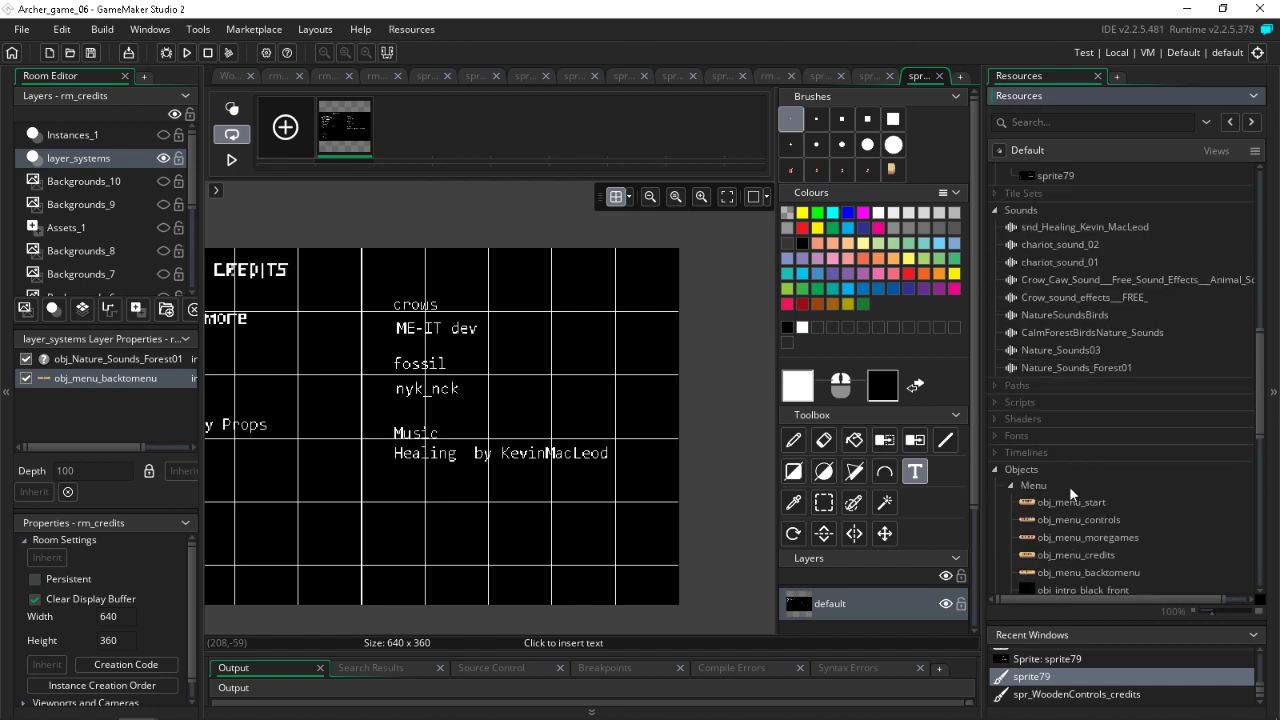
scroll(1069, 486, up, 3)
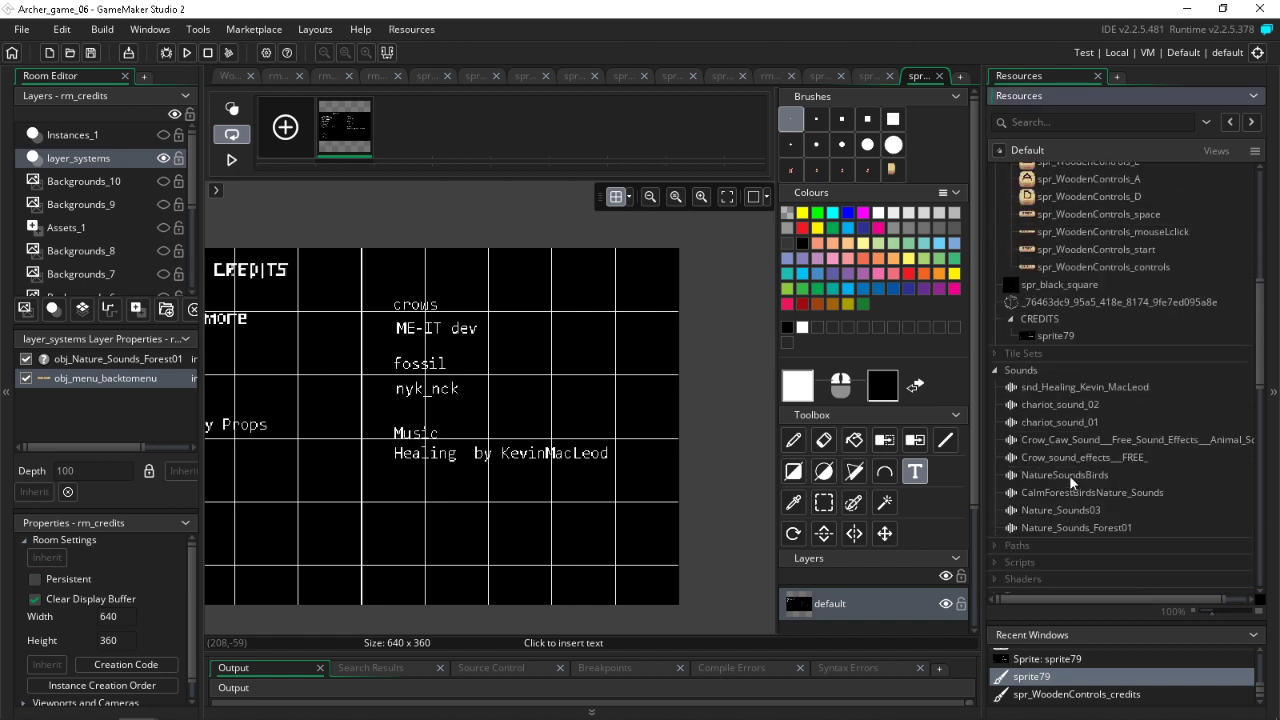
click(1055, 335)
text(spr_credits)
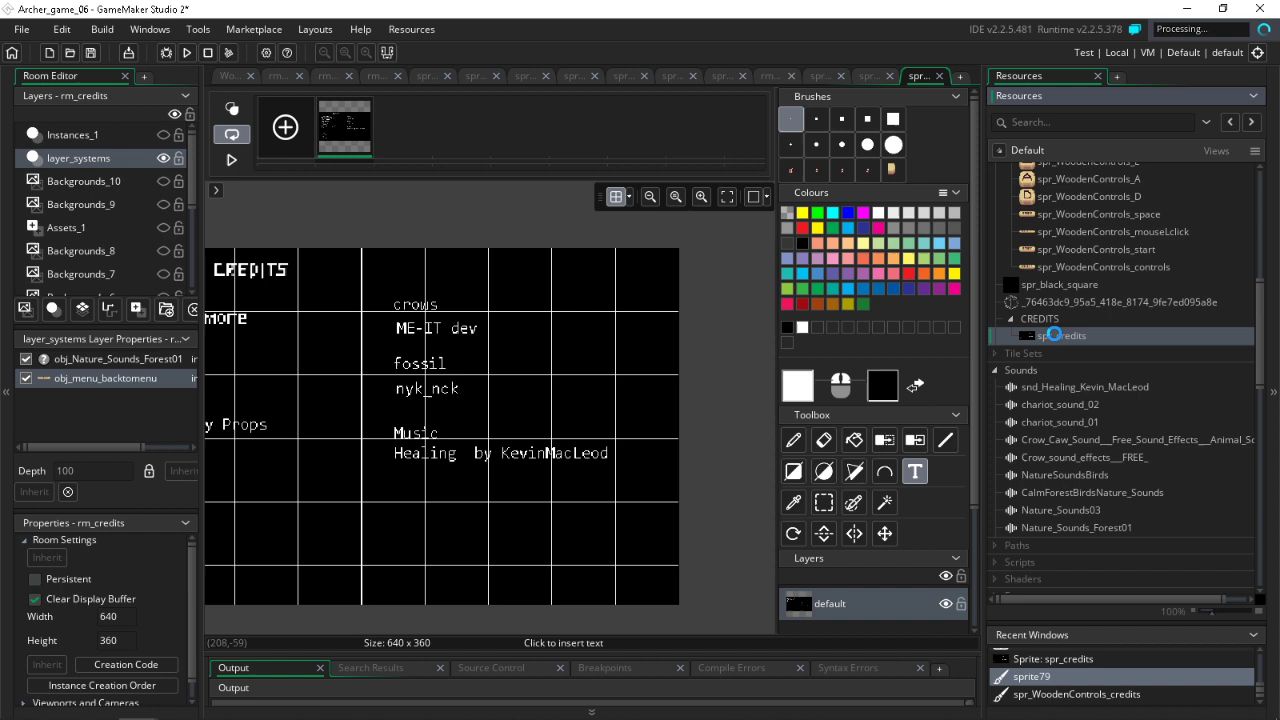
key(Return)
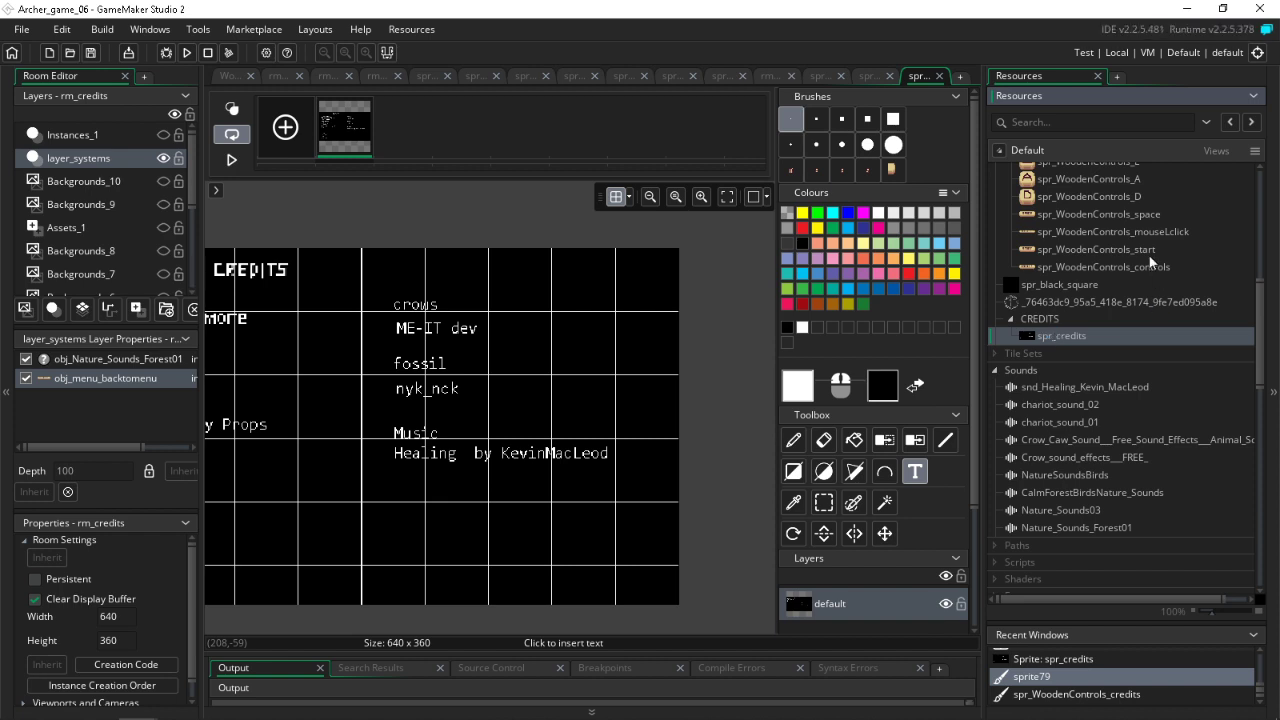
click(762, 78)
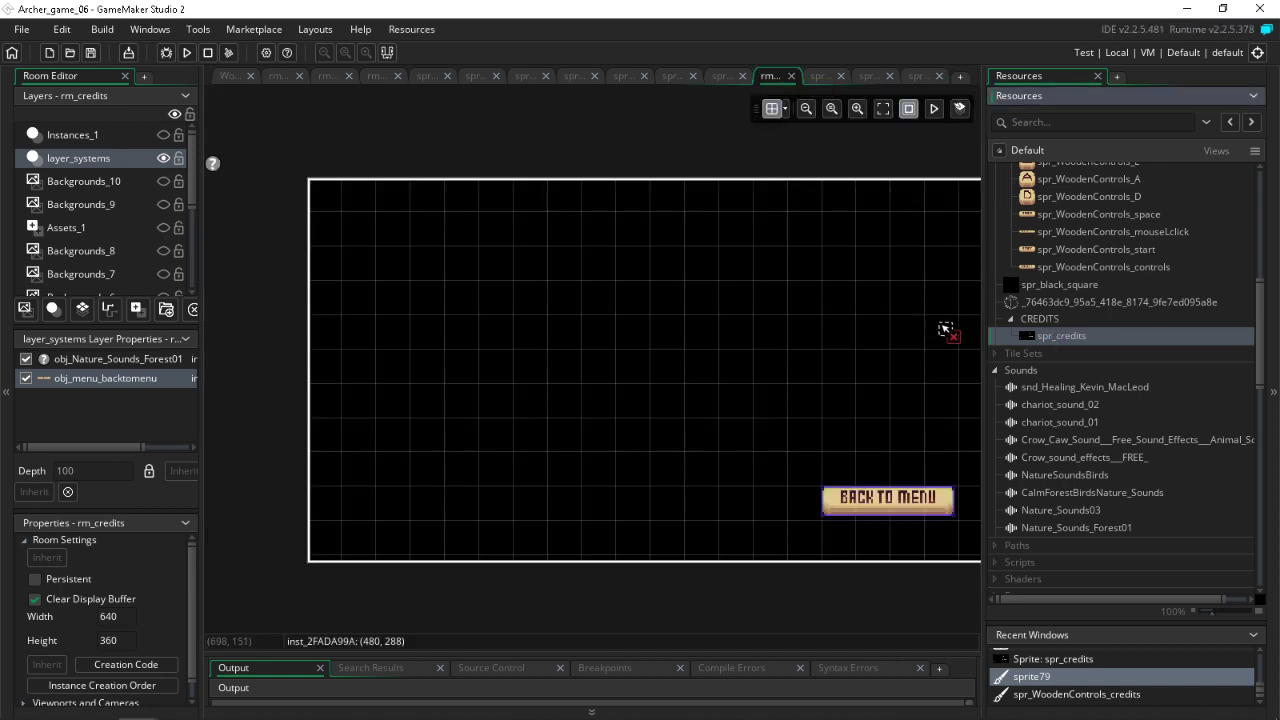
Step: Add an asset layer directly below layer_systems in rm_credits, place spr_credits at the room's upper-left corner, and save the project
click(80, 137)
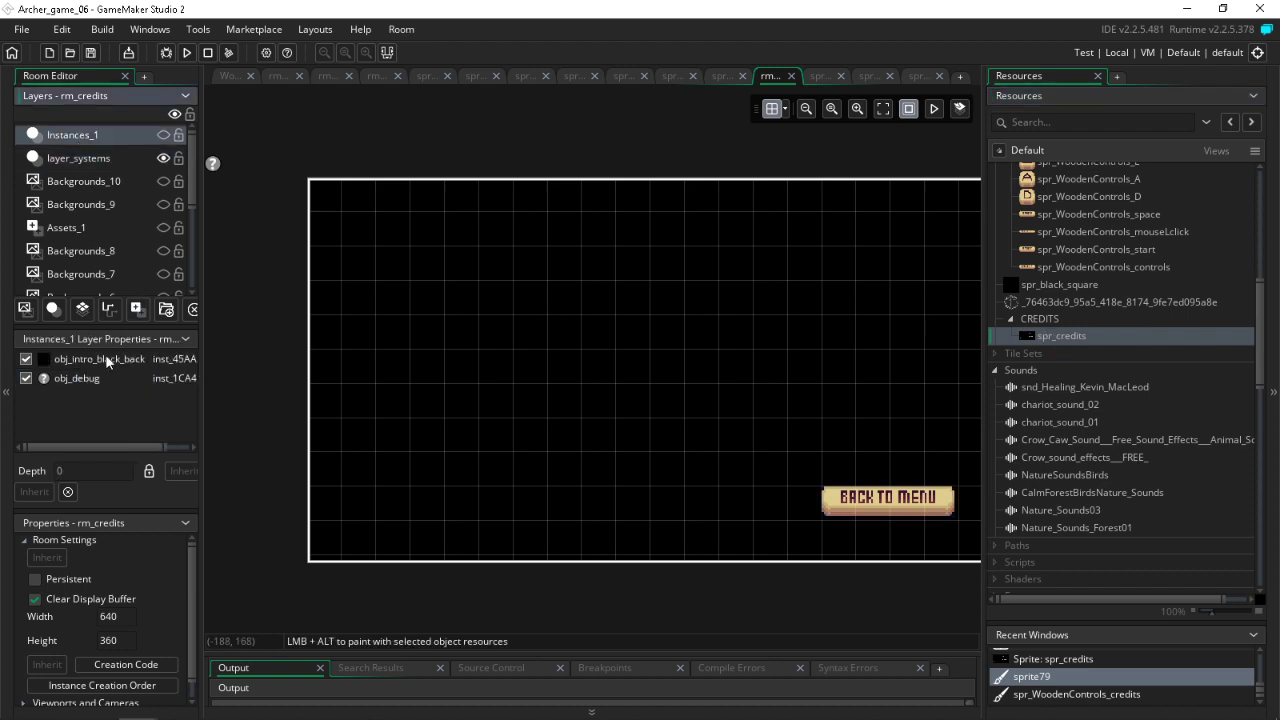
click(95, 161)
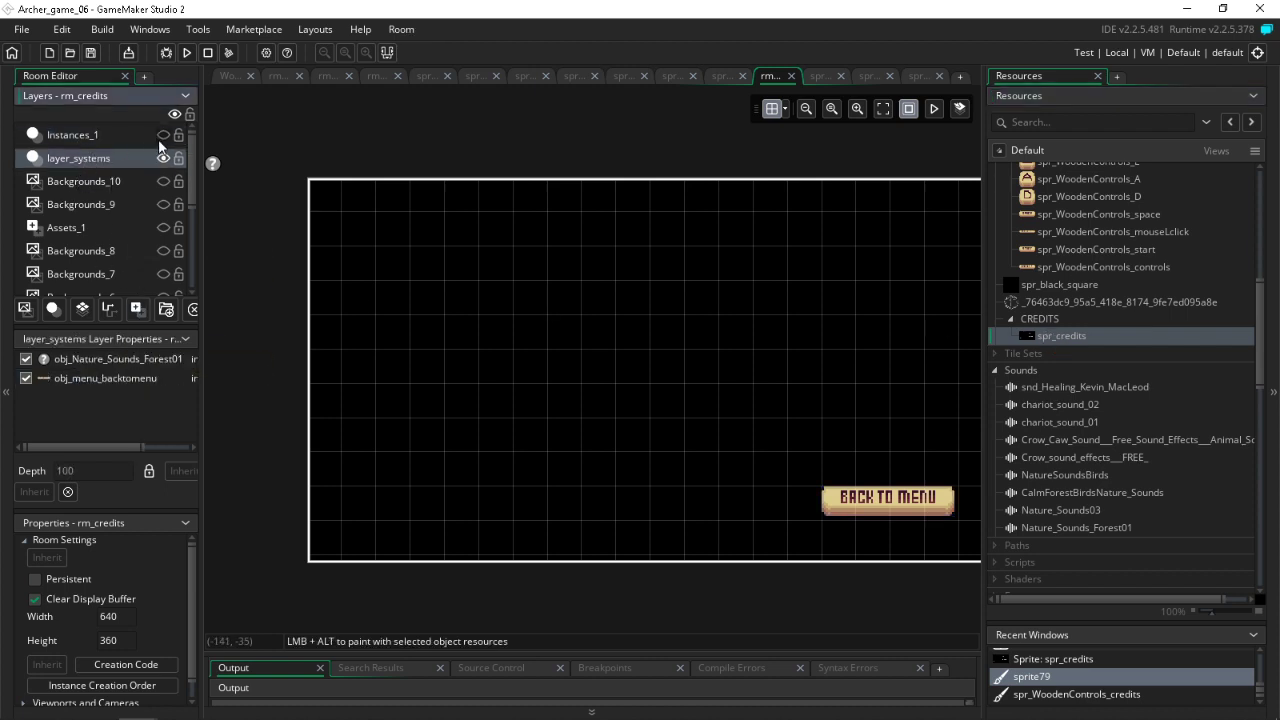
click(163, 134)
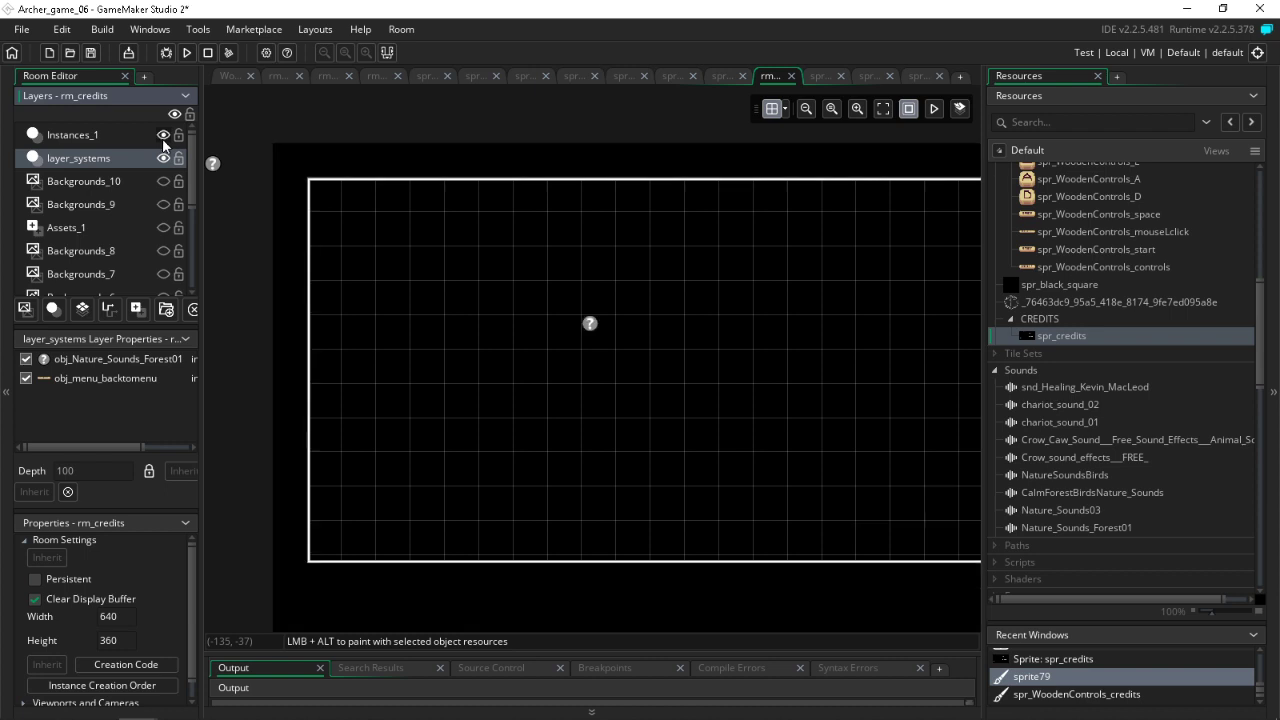
click(112, 139)
click(95, 183)
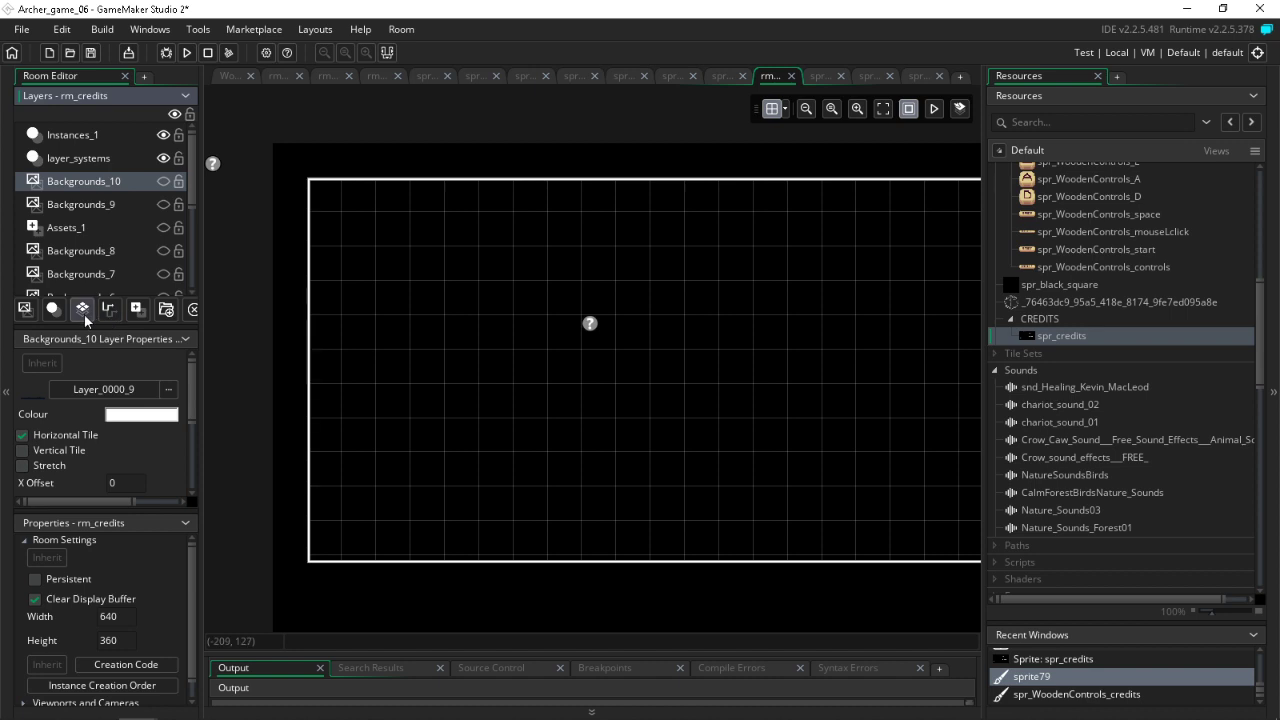
click(137, 309)
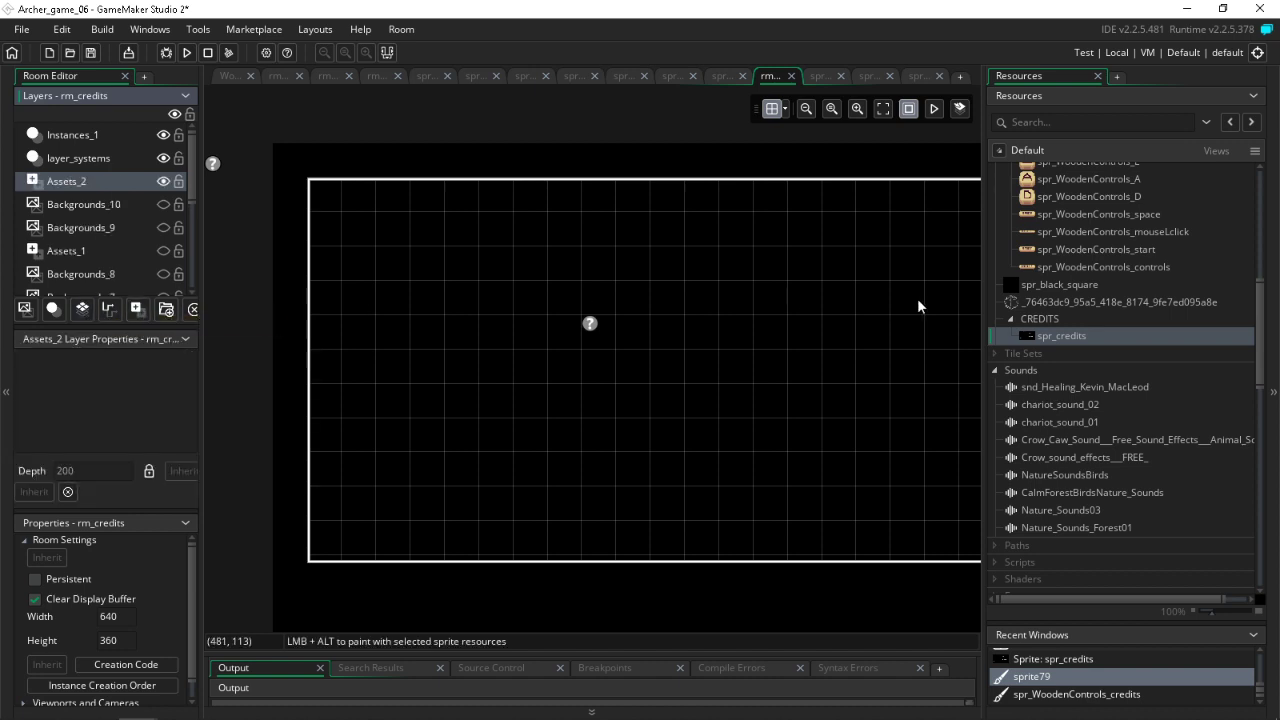
drag(1070, 336, 312, 190)
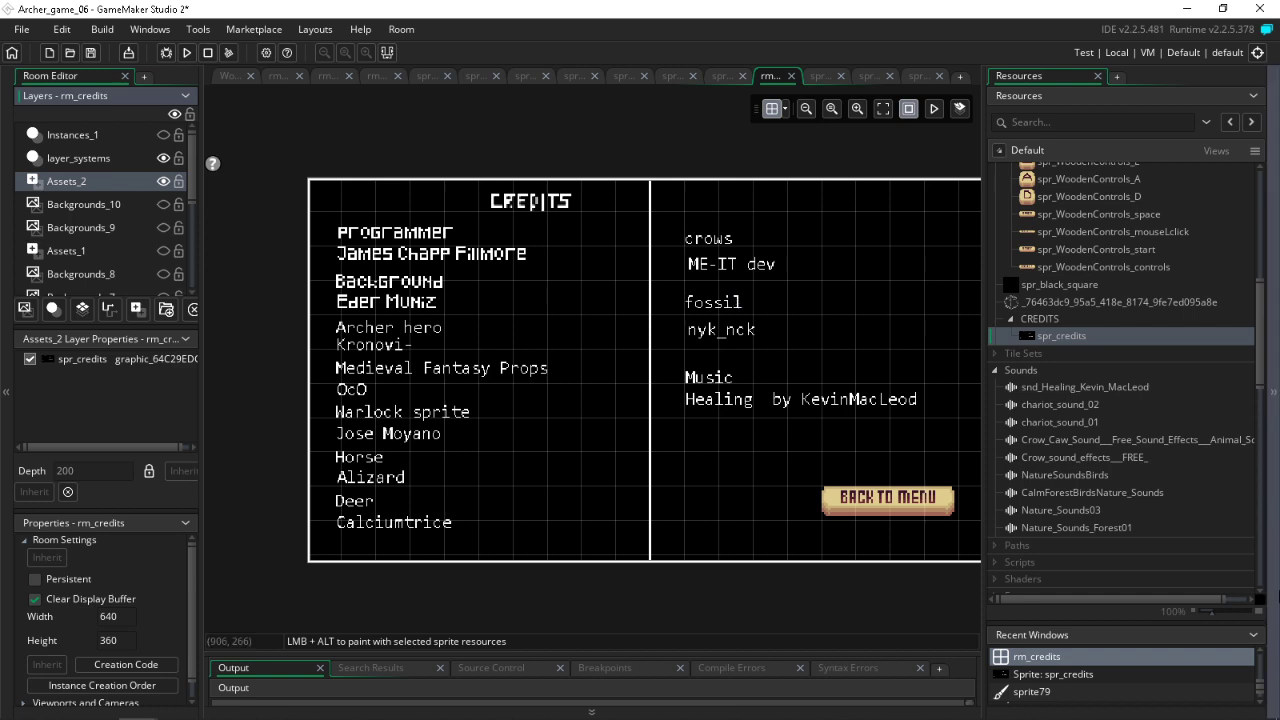
click(90, 52)
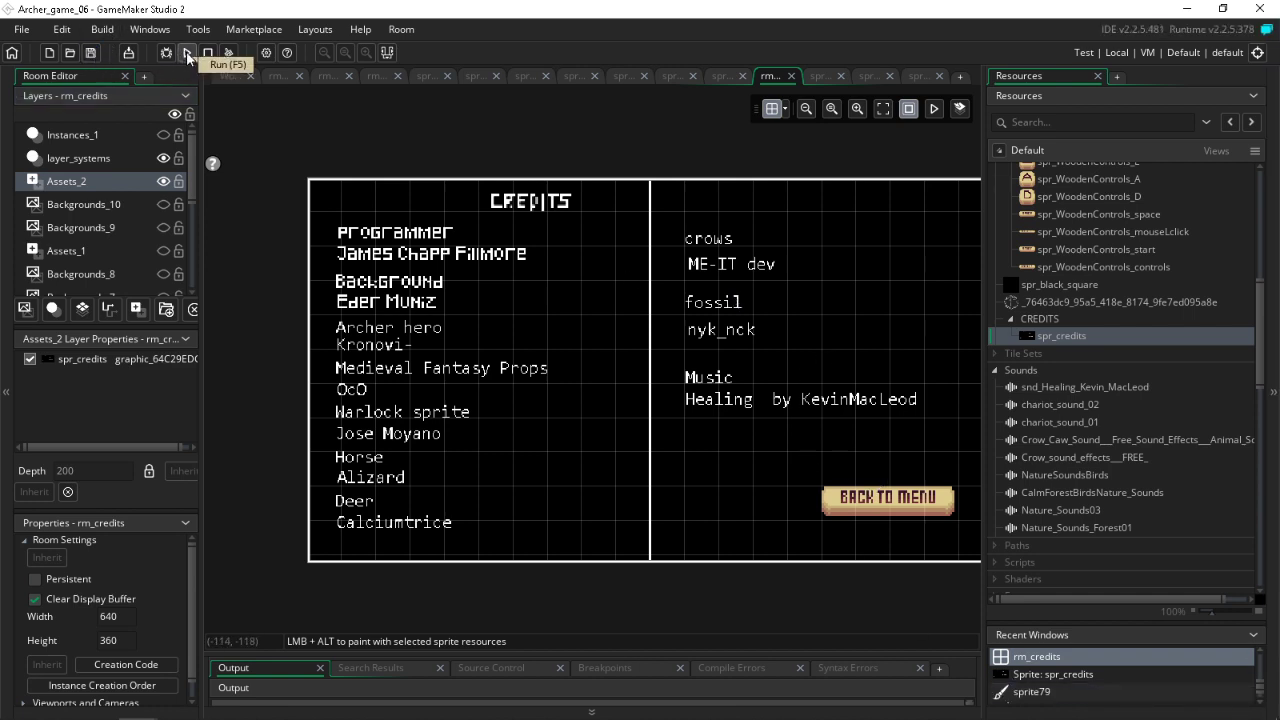
Step: Make the Instances_1 layer visible in the rm_credits and rm_menu rooms
click(163, 134)
scroll(1115, 540, down, 4)
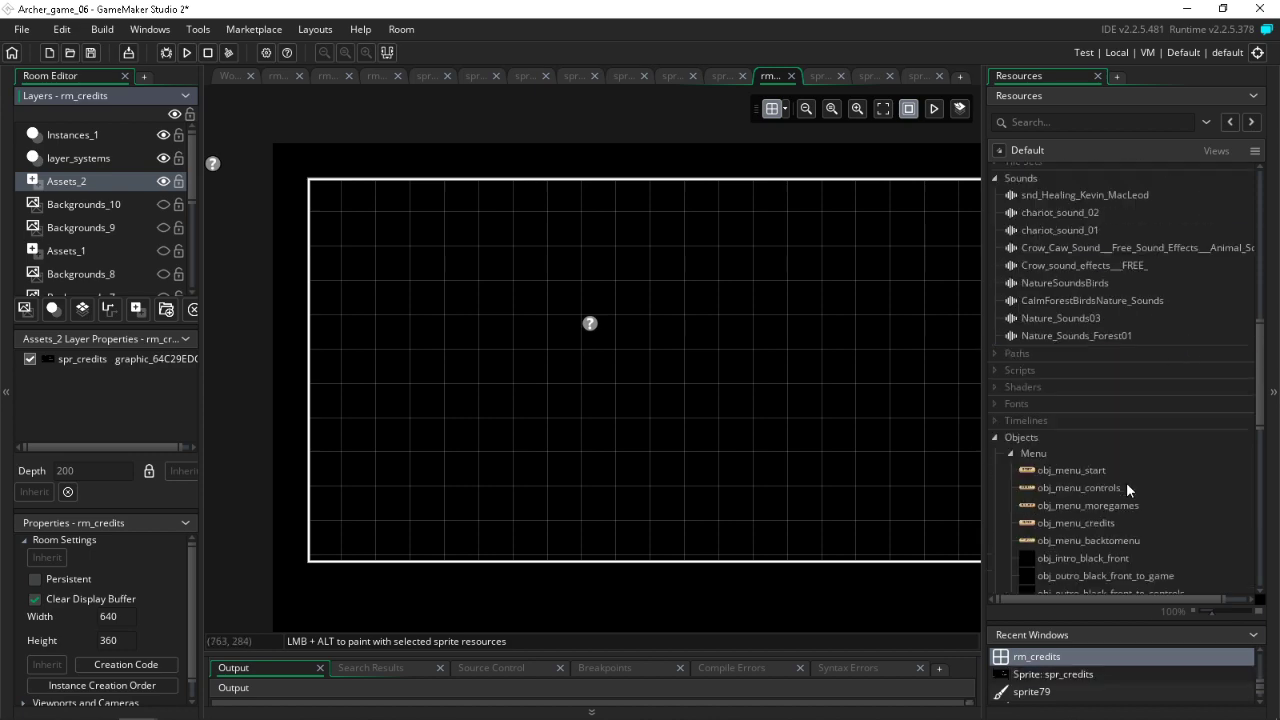
scroll(1093, 518, down, 12)
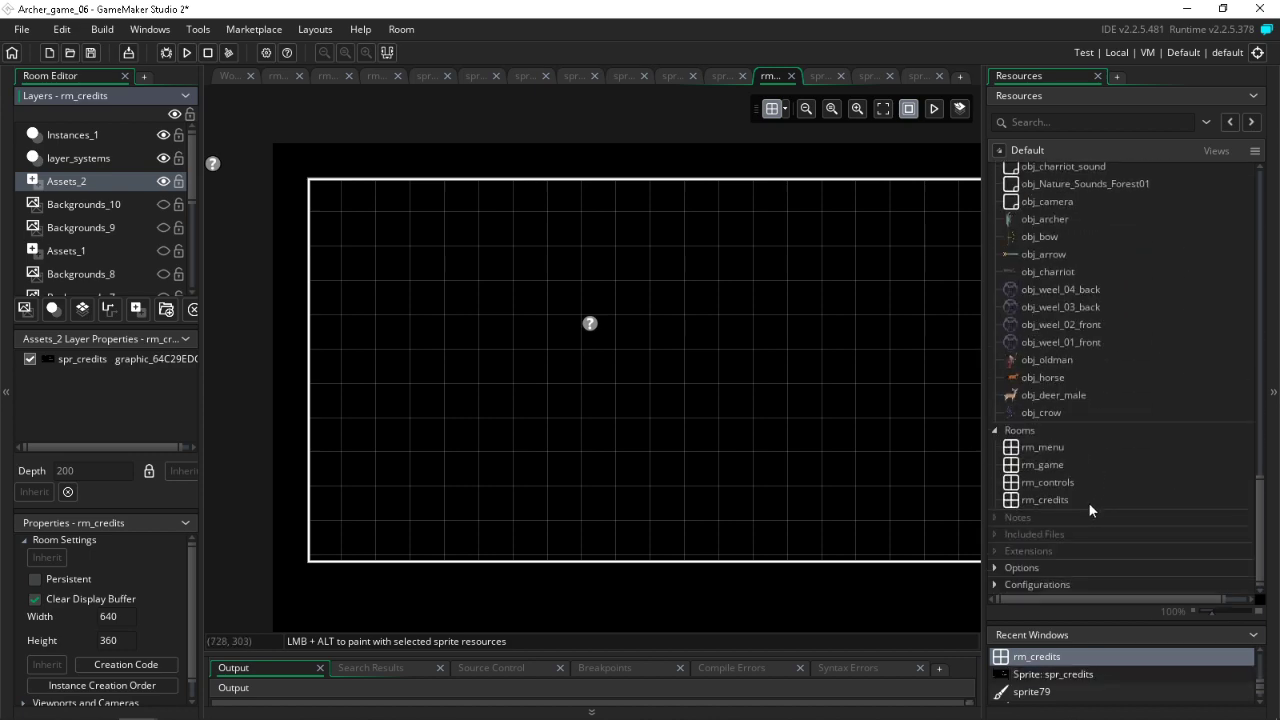
double_click(1044, 451)
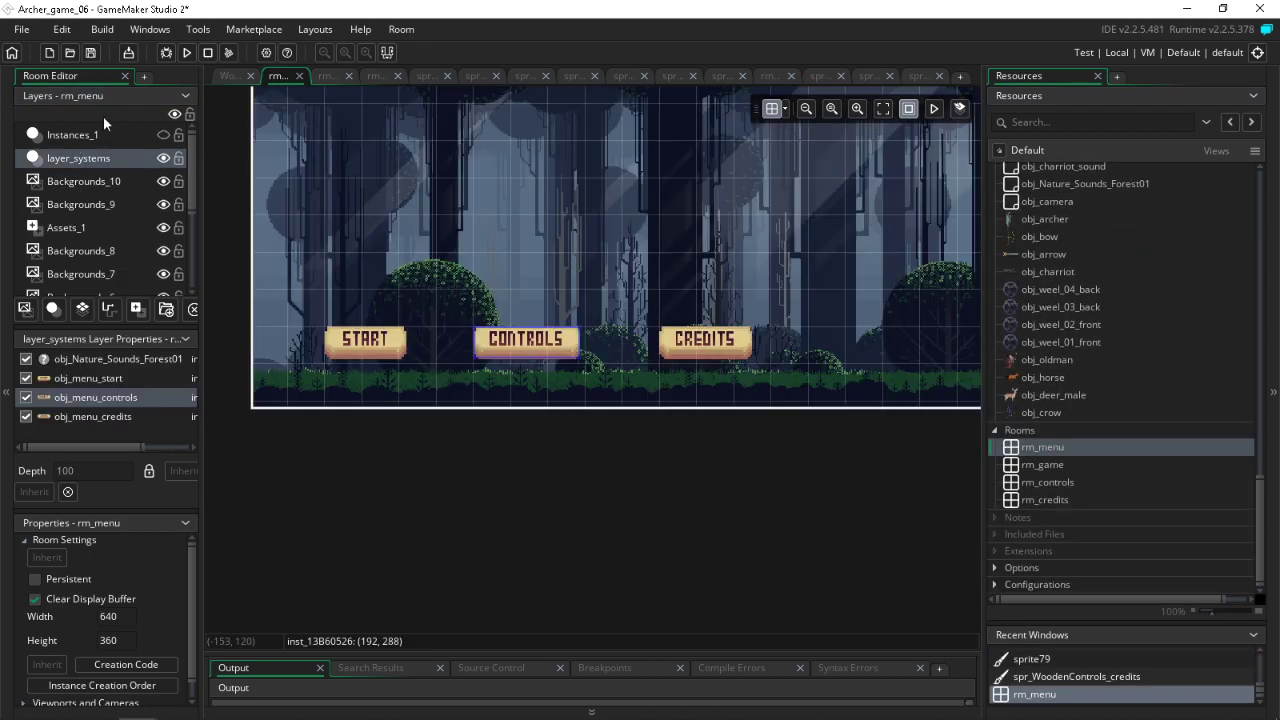
click(163, 137)
Step: Check the layer visibility in the rm_game and rm_controls rooms, and return to rm_credits
click(1033, 466)
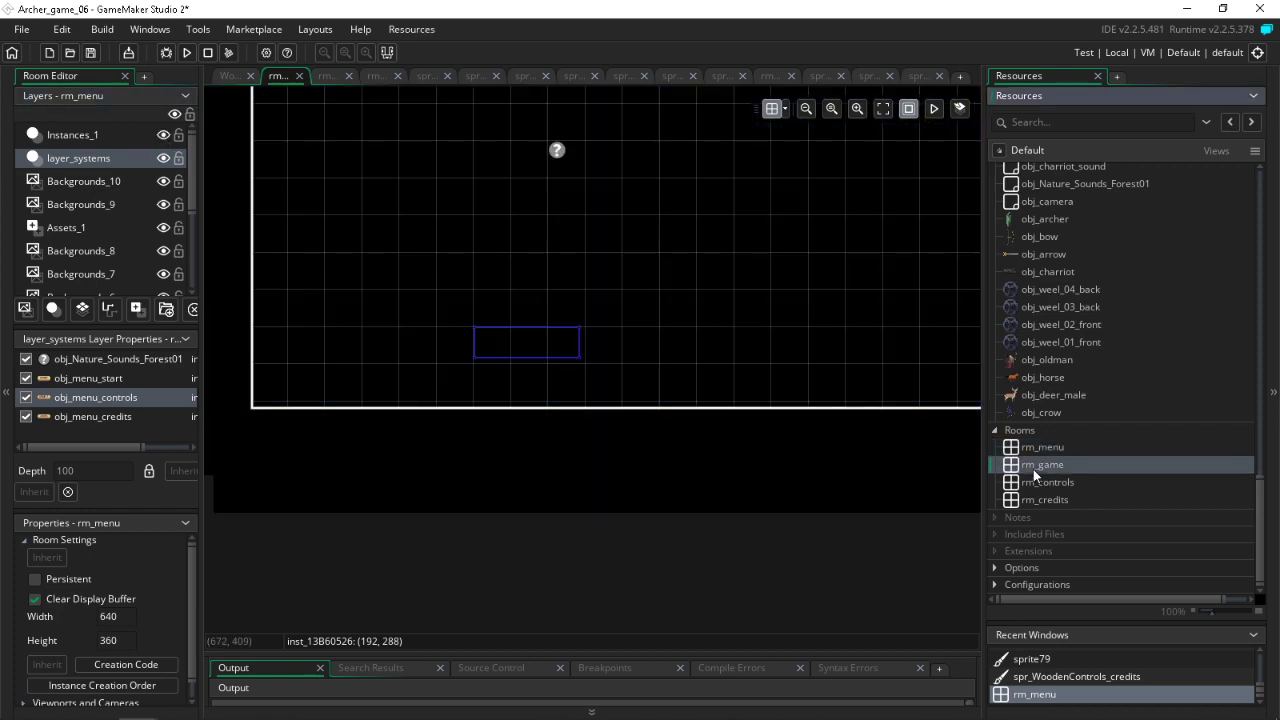
double_click(1033, 469)
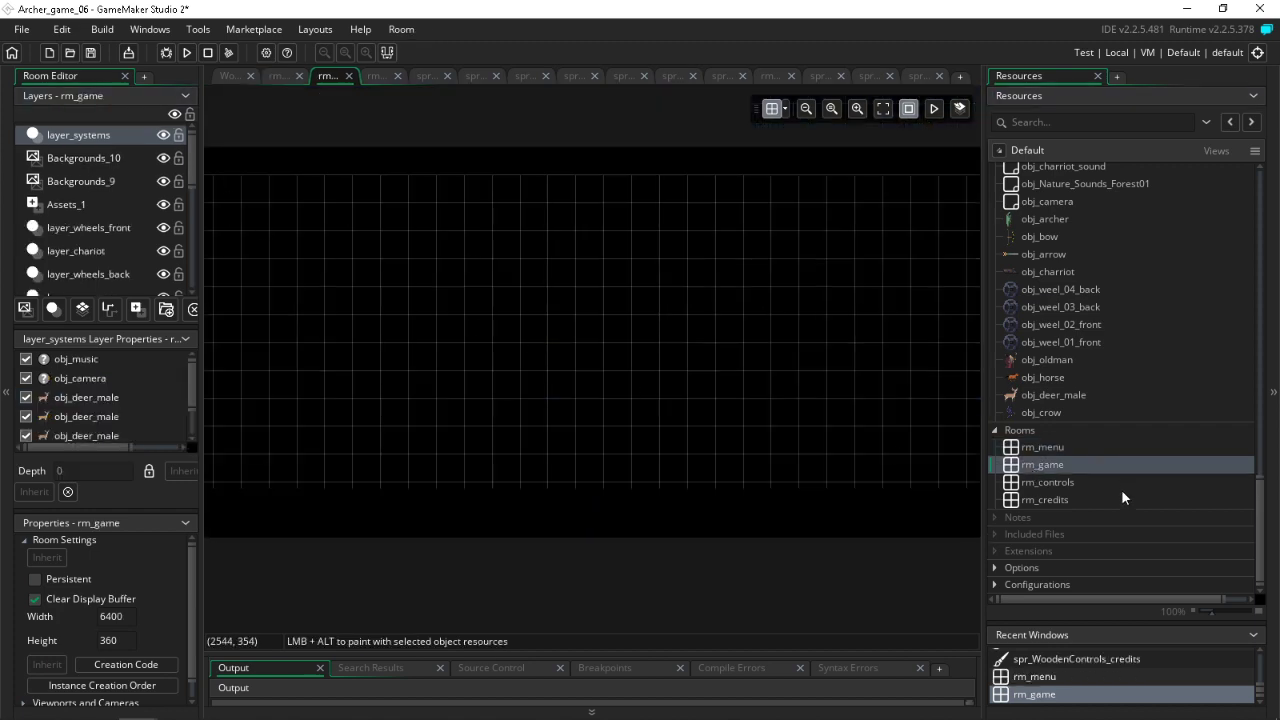
click(1049, 482)
double_click(1049, 481)
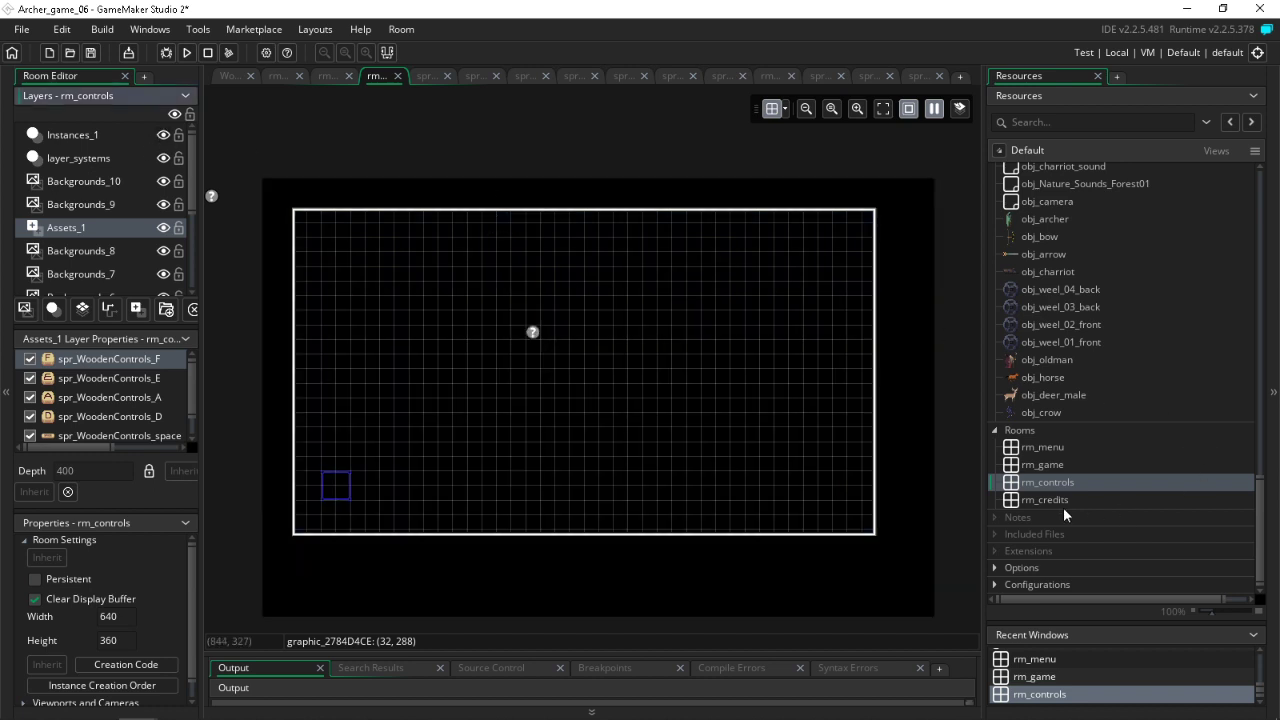
double_click(1058, 502)
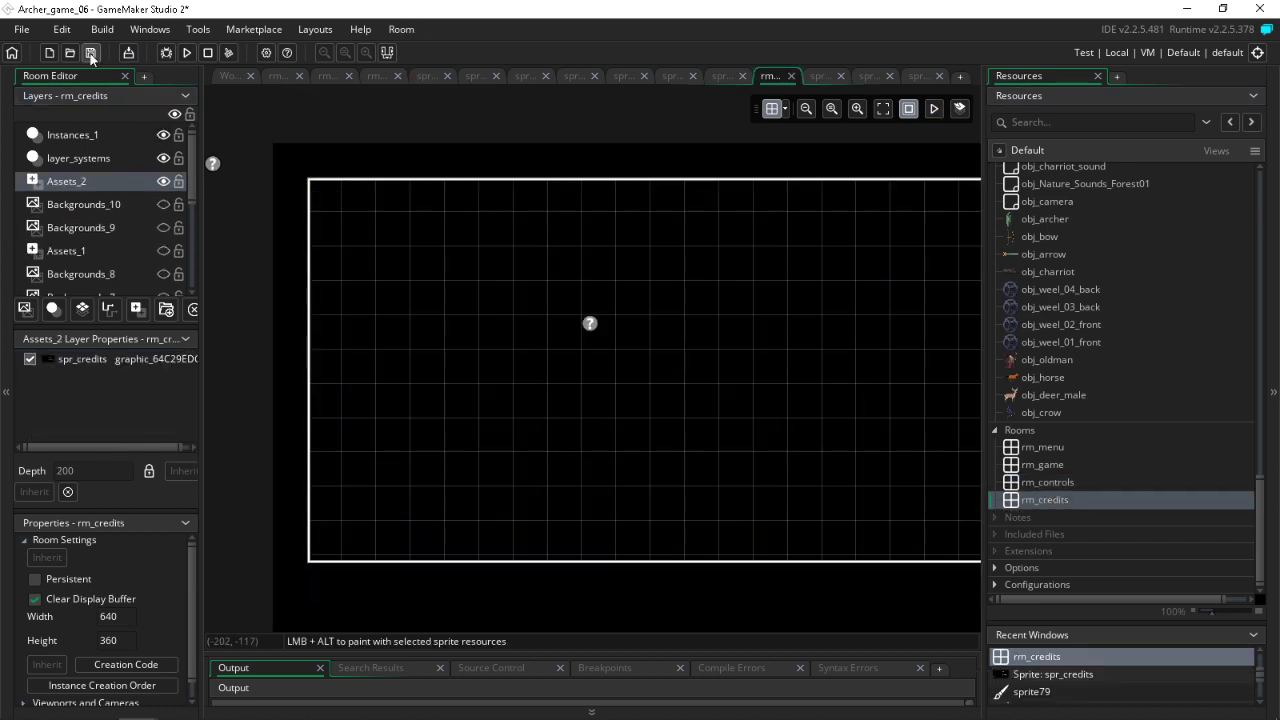
Step: Run the game and test the Controls, Back to Menu and Credits buttons
click(187, 53)
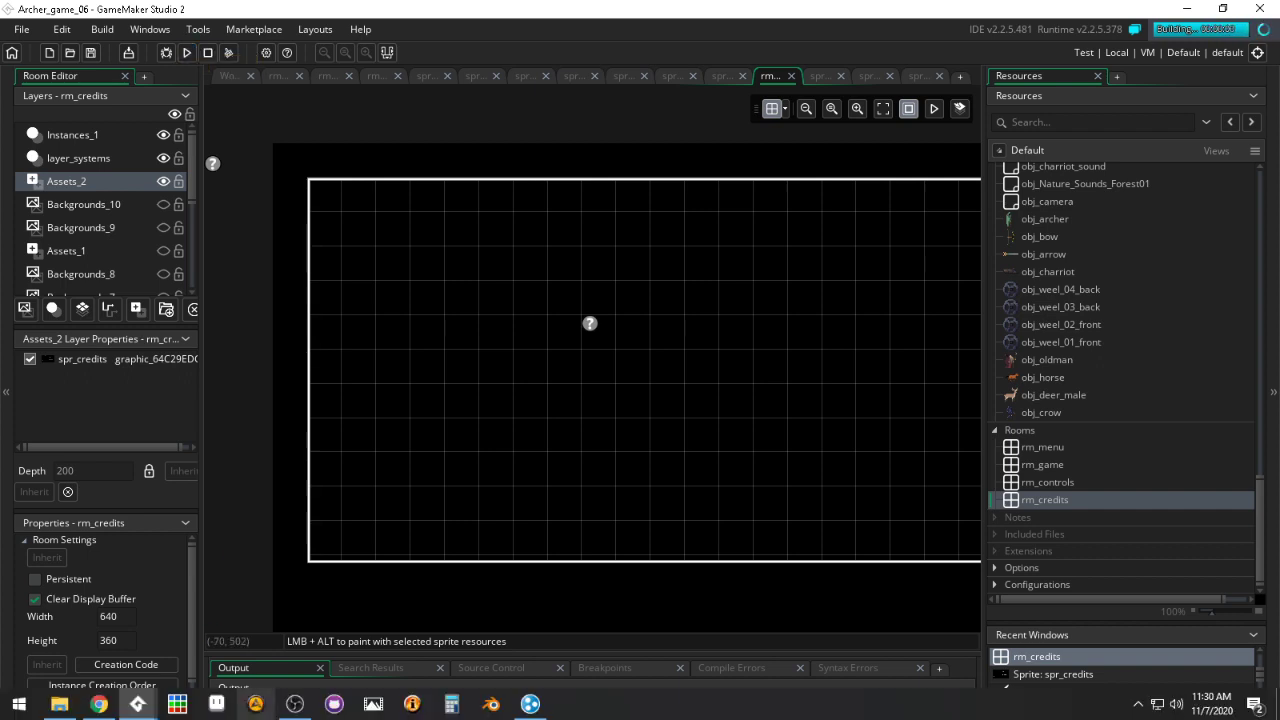
mouse_move(551, 707)
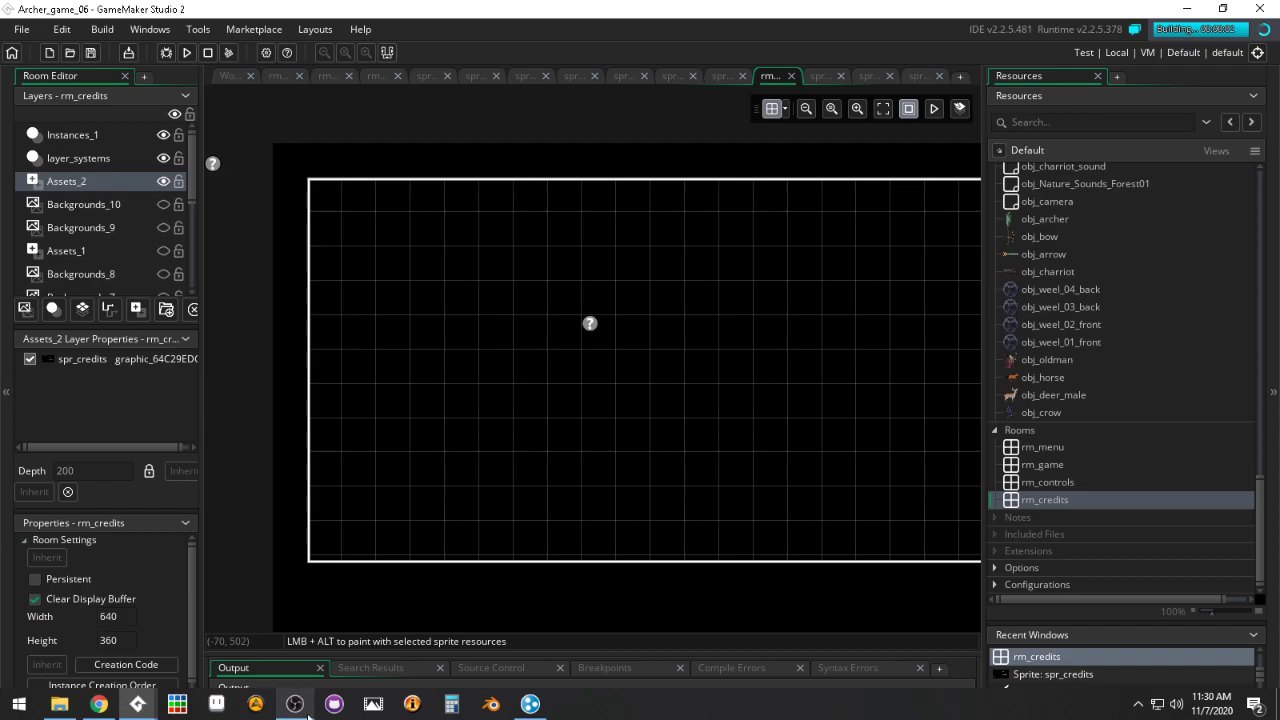
mouse_move(300, 708)
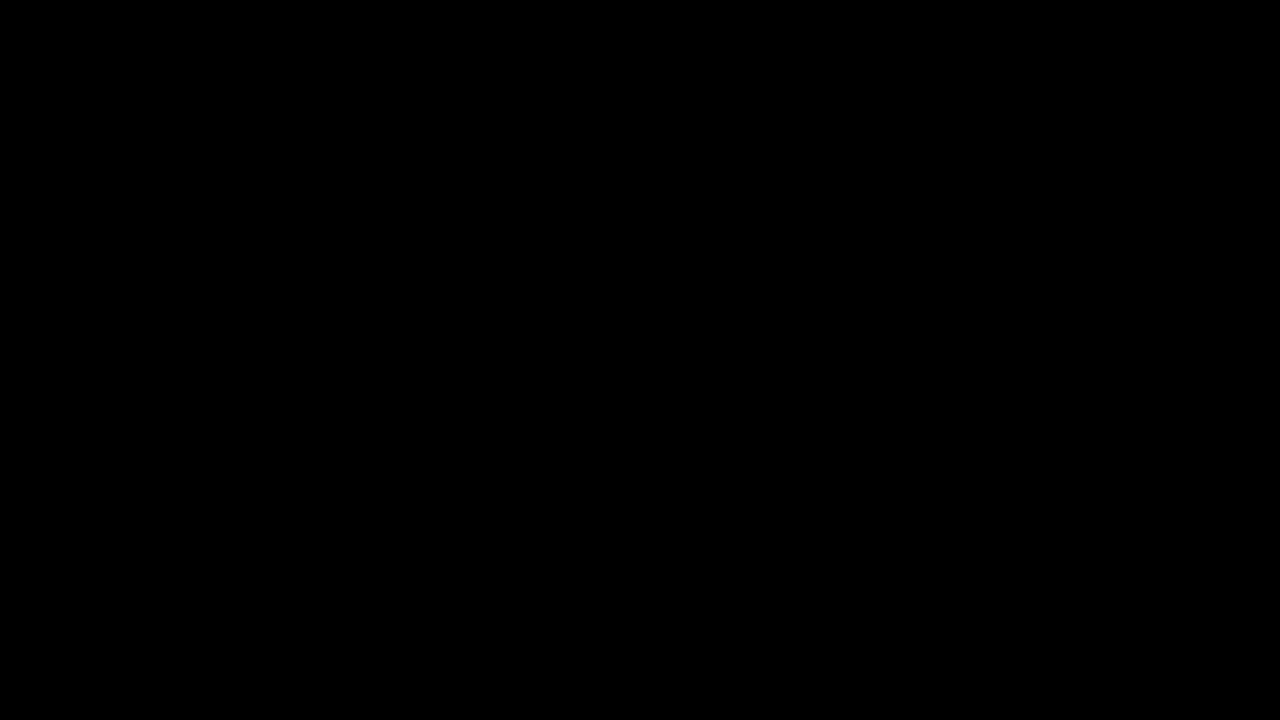
click(542, 610)
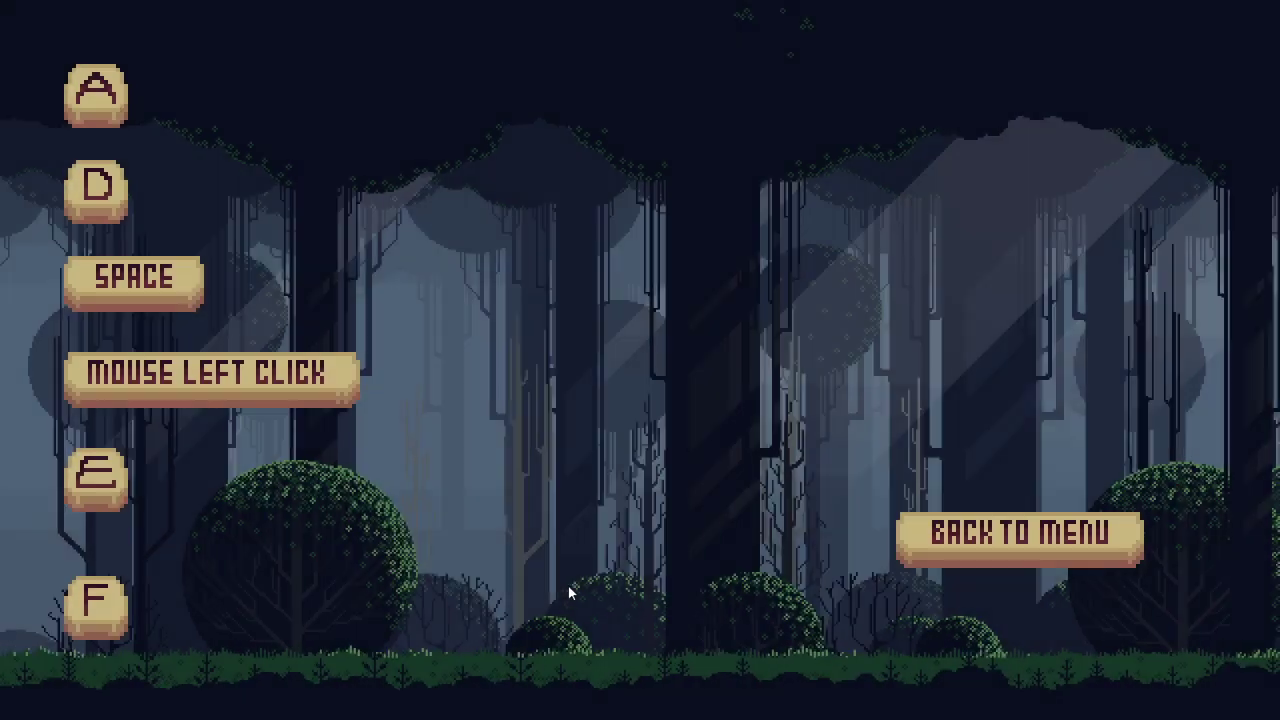
click(953, 533)
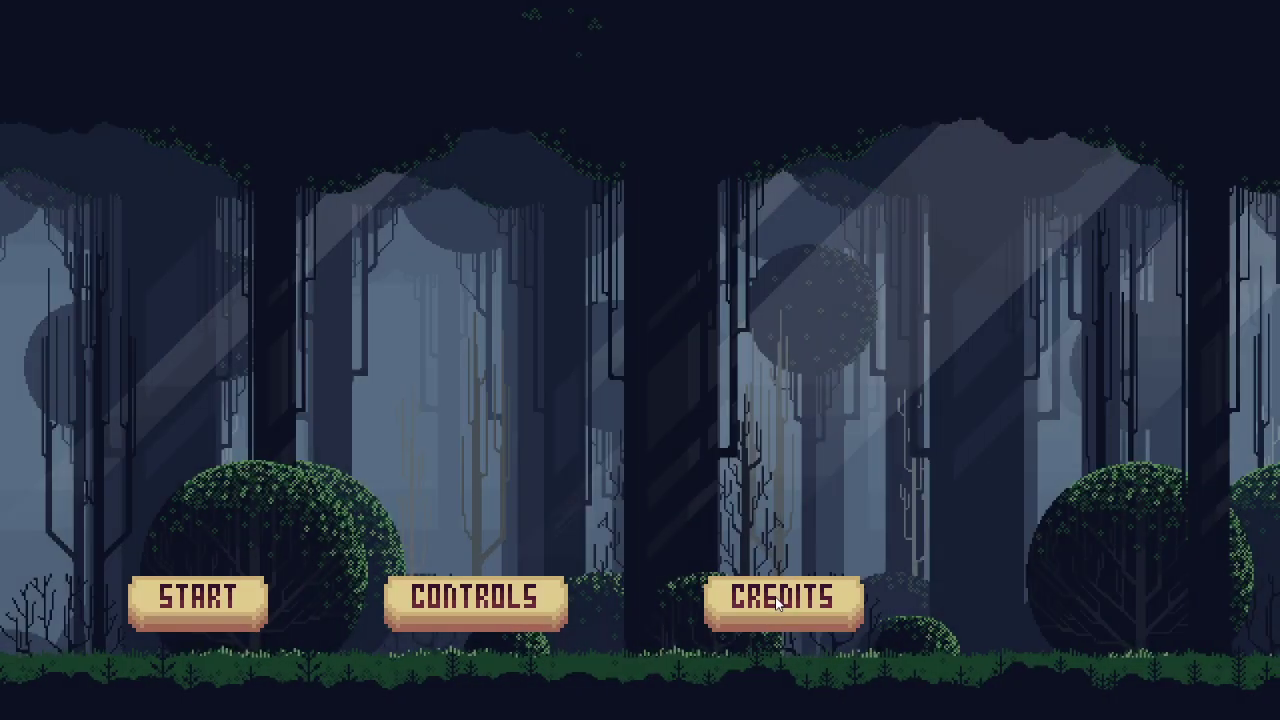
click(777, 609)
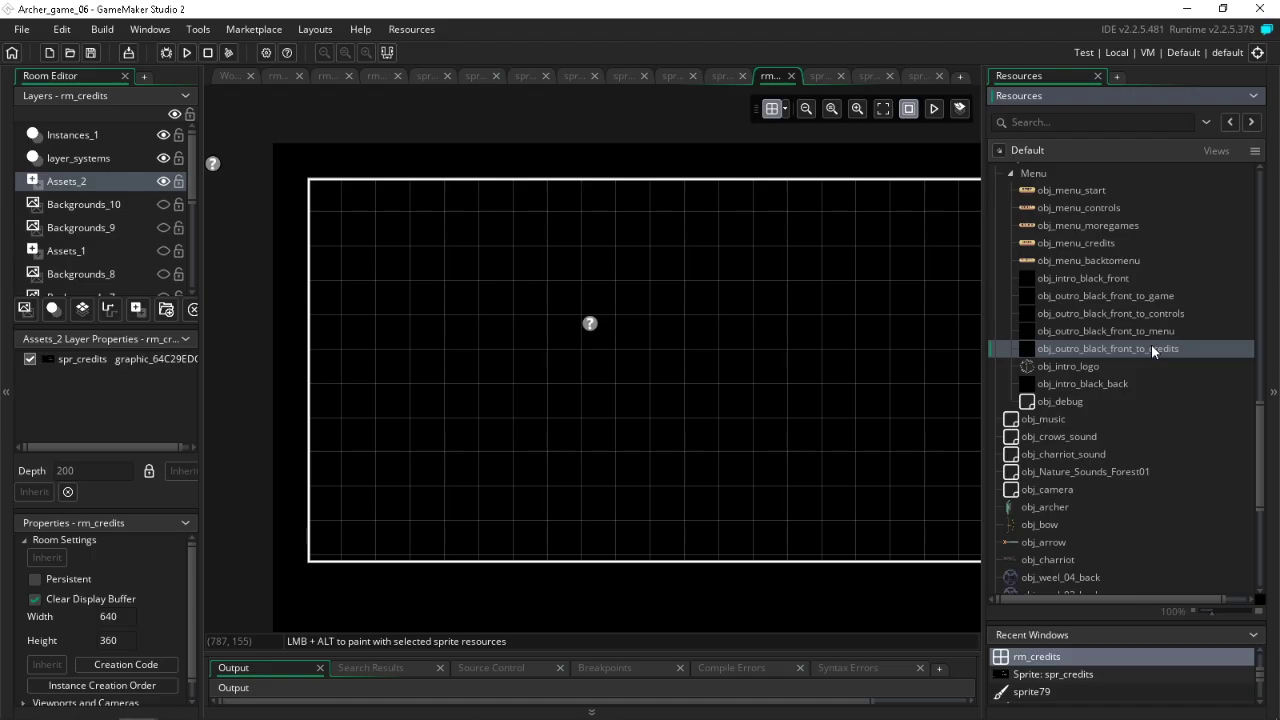
Step: Review the Step code of obj_outro_black_front_to_credits, make obj_menu_credits create that object in its Left Pressed event, and save
double_click(1151, 344)
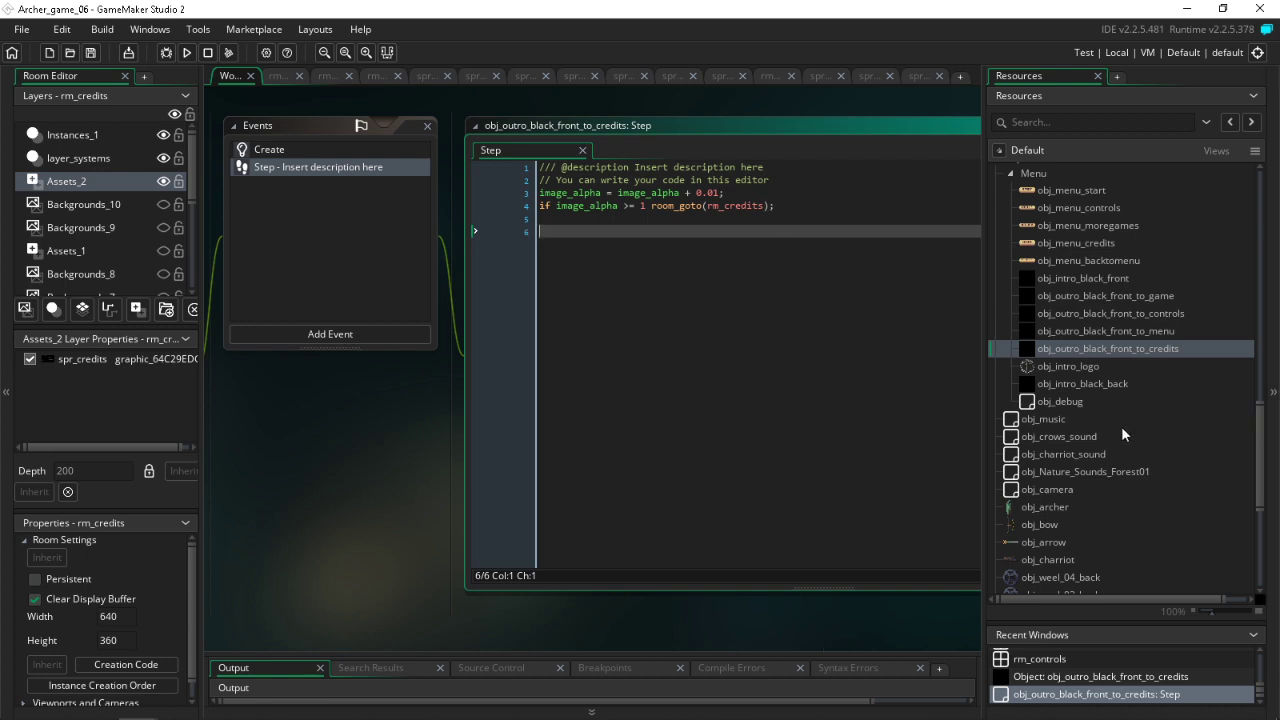
scroll(1097, 387, up, 2)
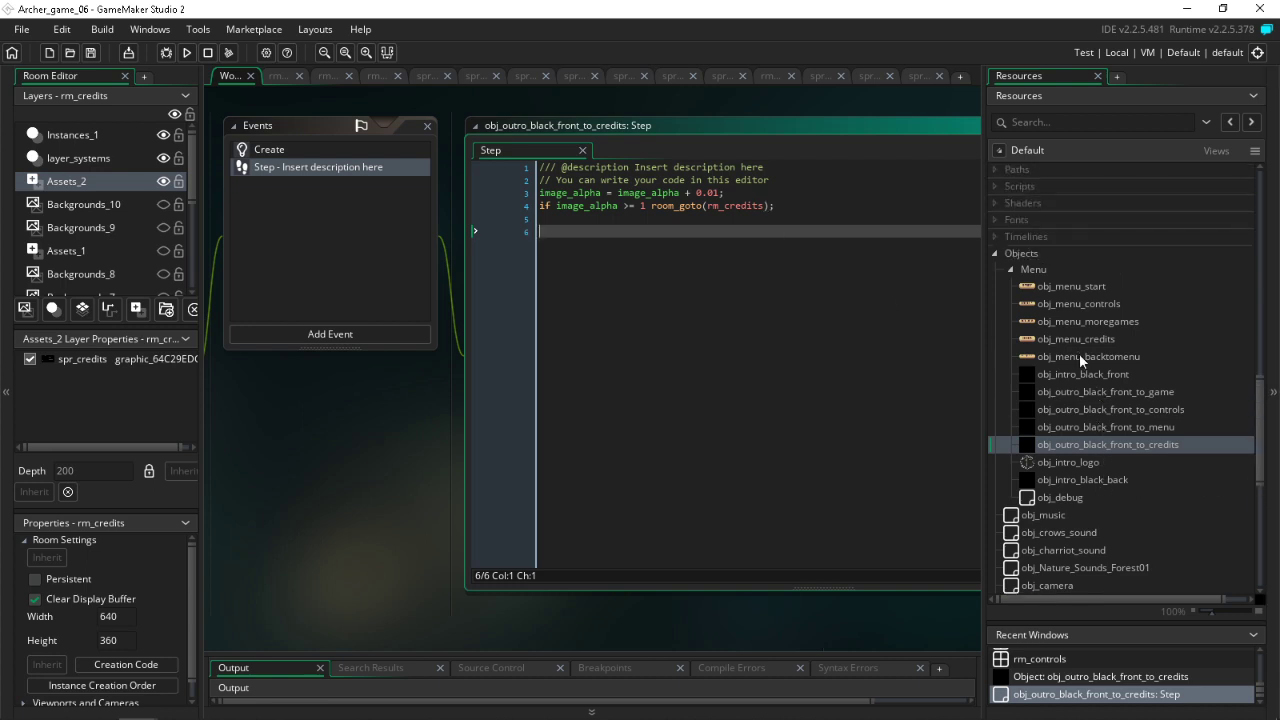
double_click(1071, 341)
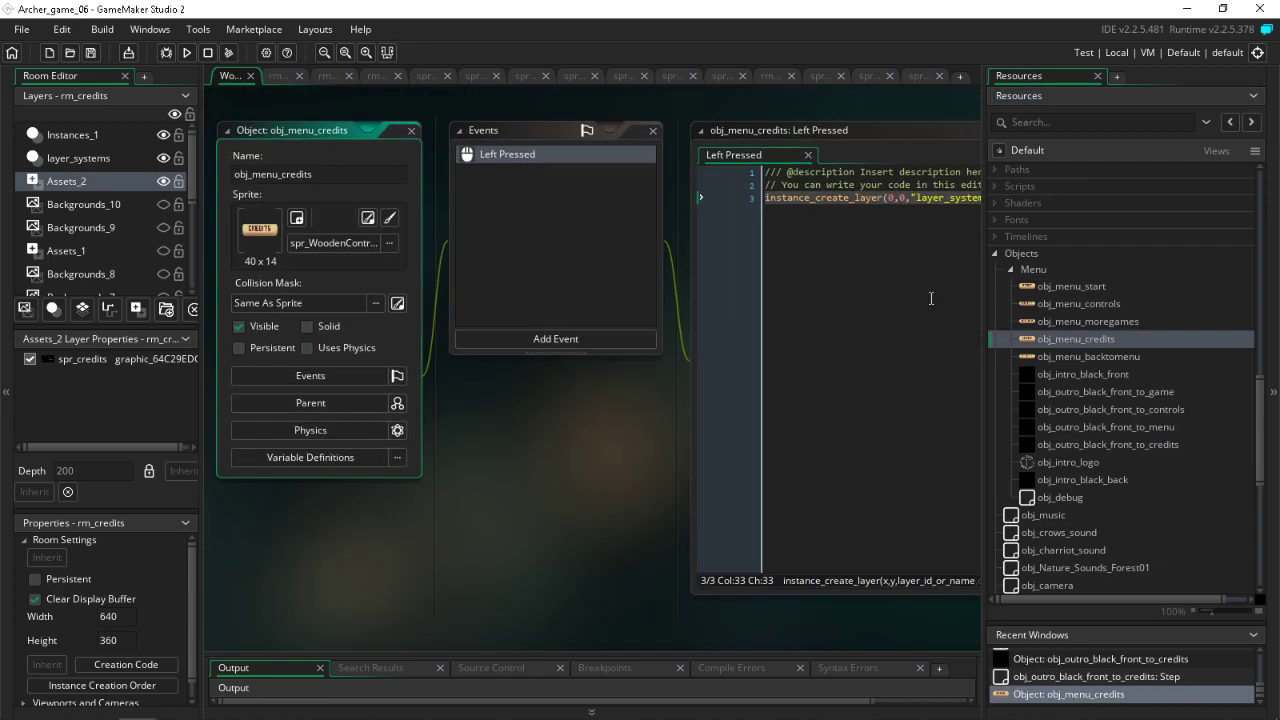
drag(814, 220, 767, 222)
text(credits);)
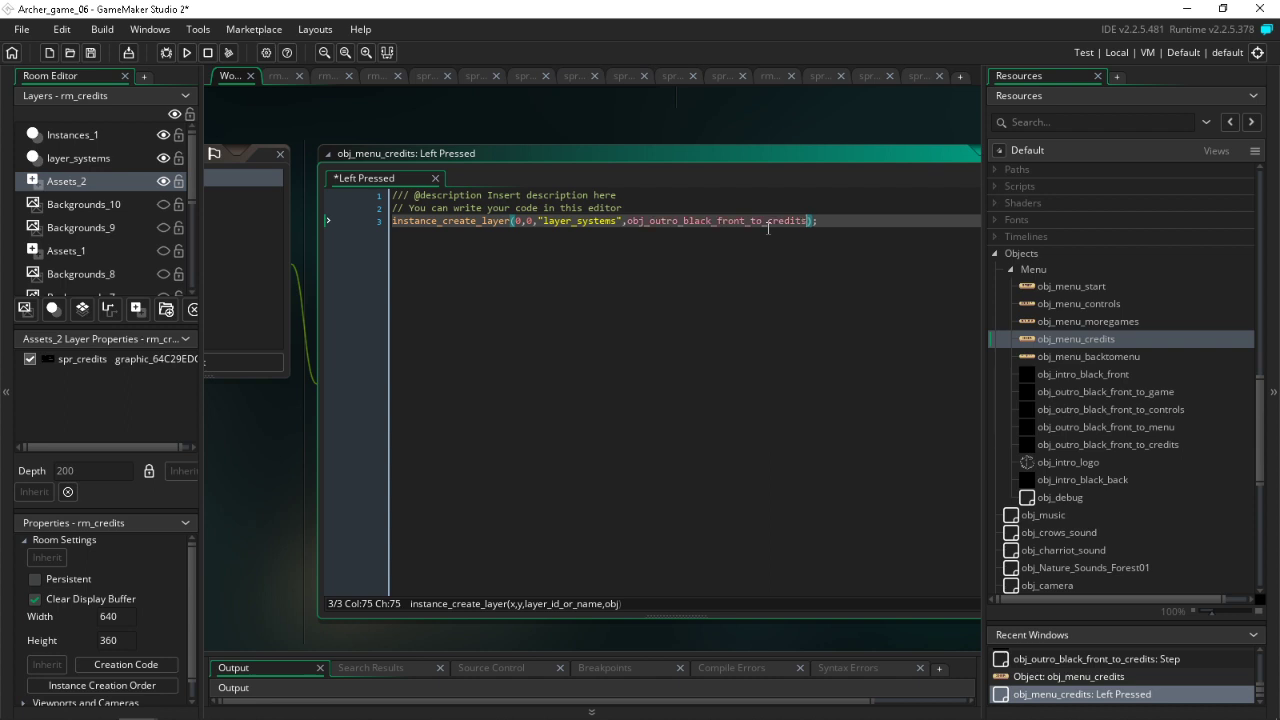
key(Return)
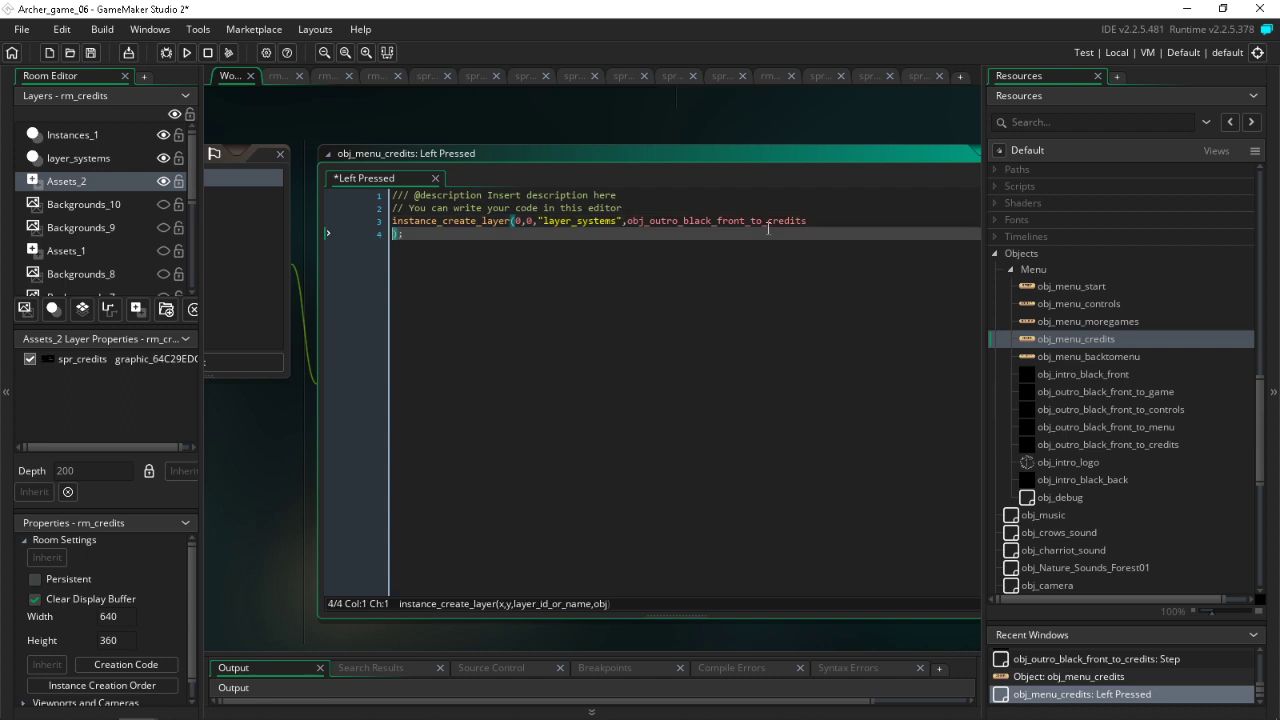
key(BackSpace)
key(End)
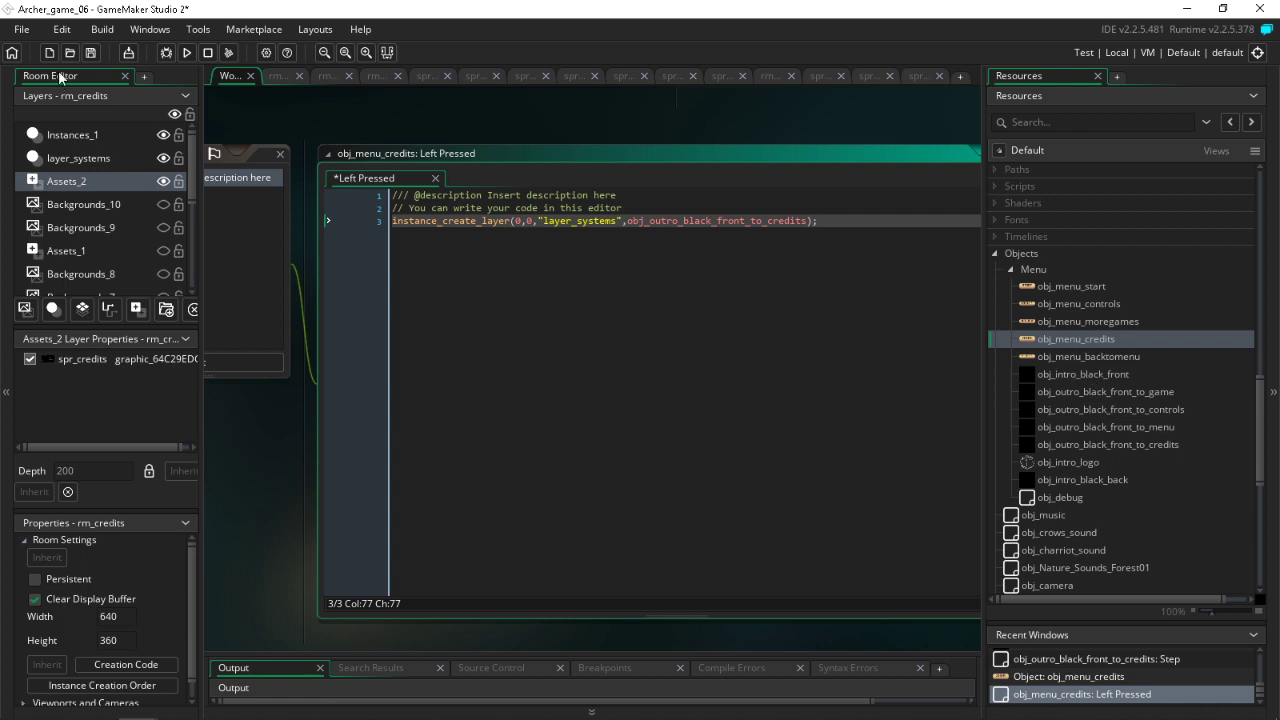
click(90, 52)
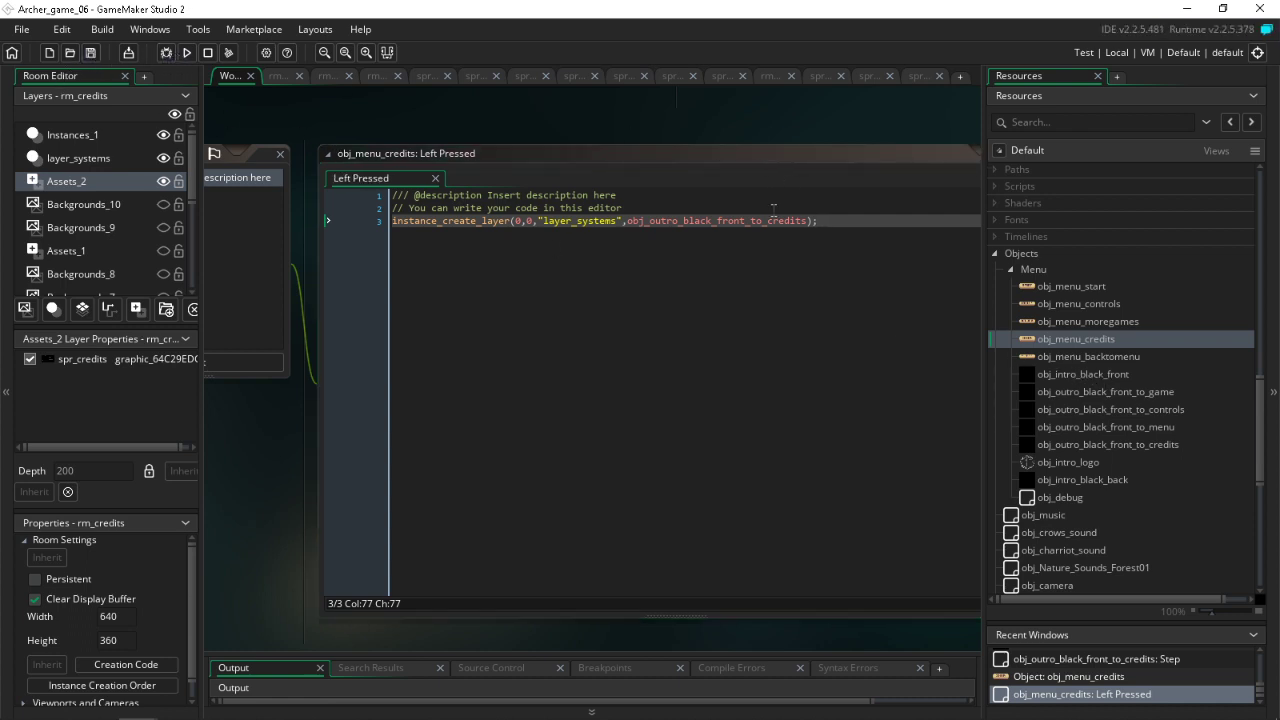
Step: Set the image_alpha increment to 0.02 in the Step events of obj_outro_black_front_to_credits and obj_outro_black_front_to_menu
double_click(1108, 445)
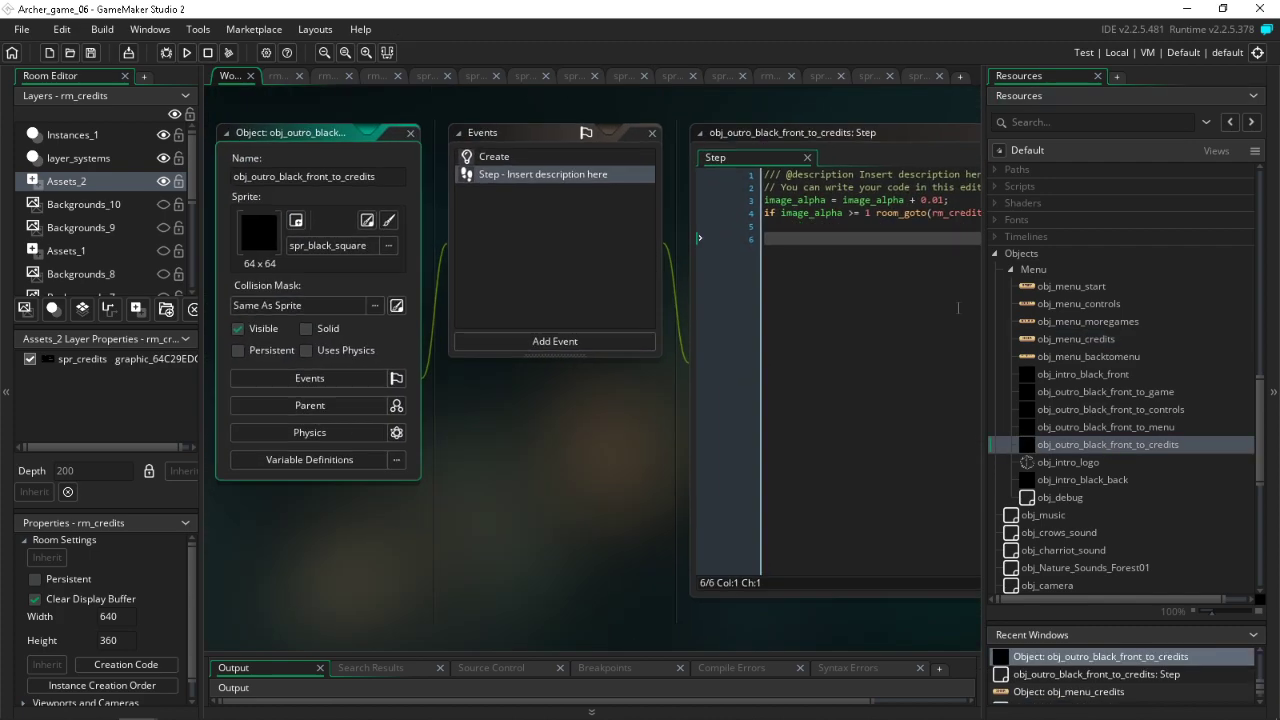
click(884, 205)
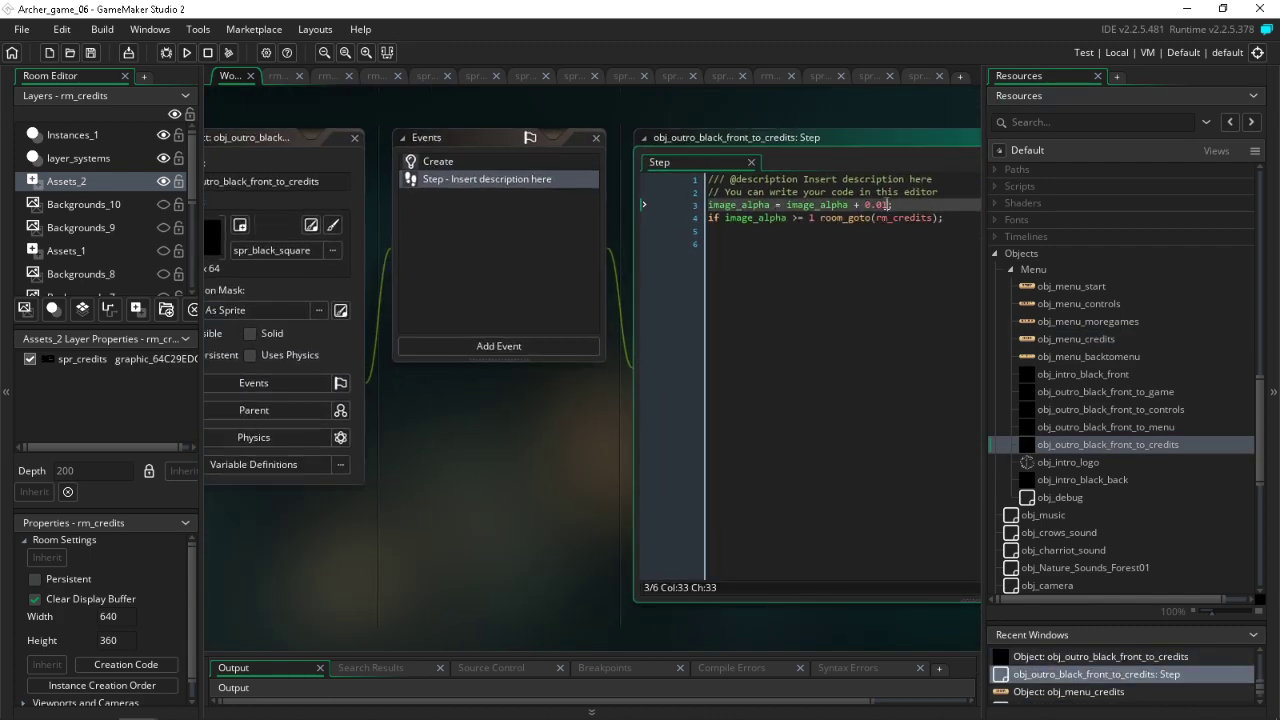
text(1)
double_click(1110, 427)
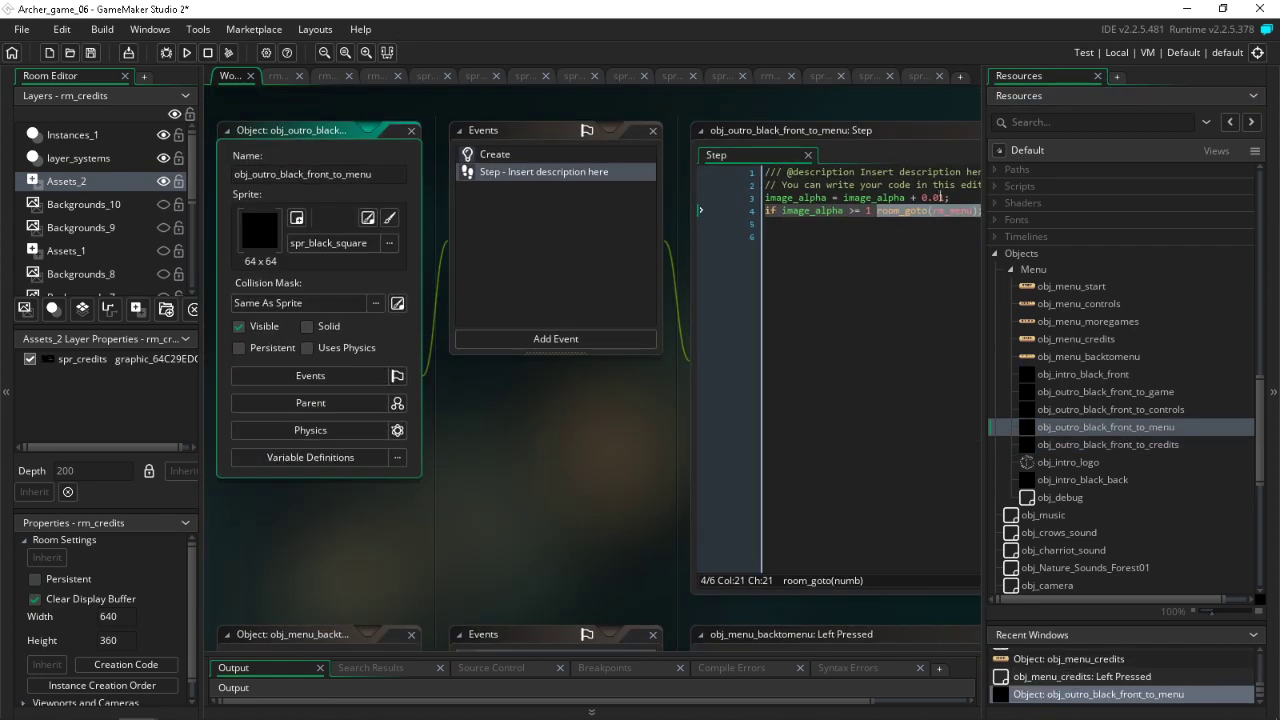
click(946, 198)
key(BackSpace)
text(2)
Step: Set the image_alpha increment to 0.02 in the Step events of obj_outro_black_front_to_controls and obj_outro_black_front_to_game
double_click(1094, 410)
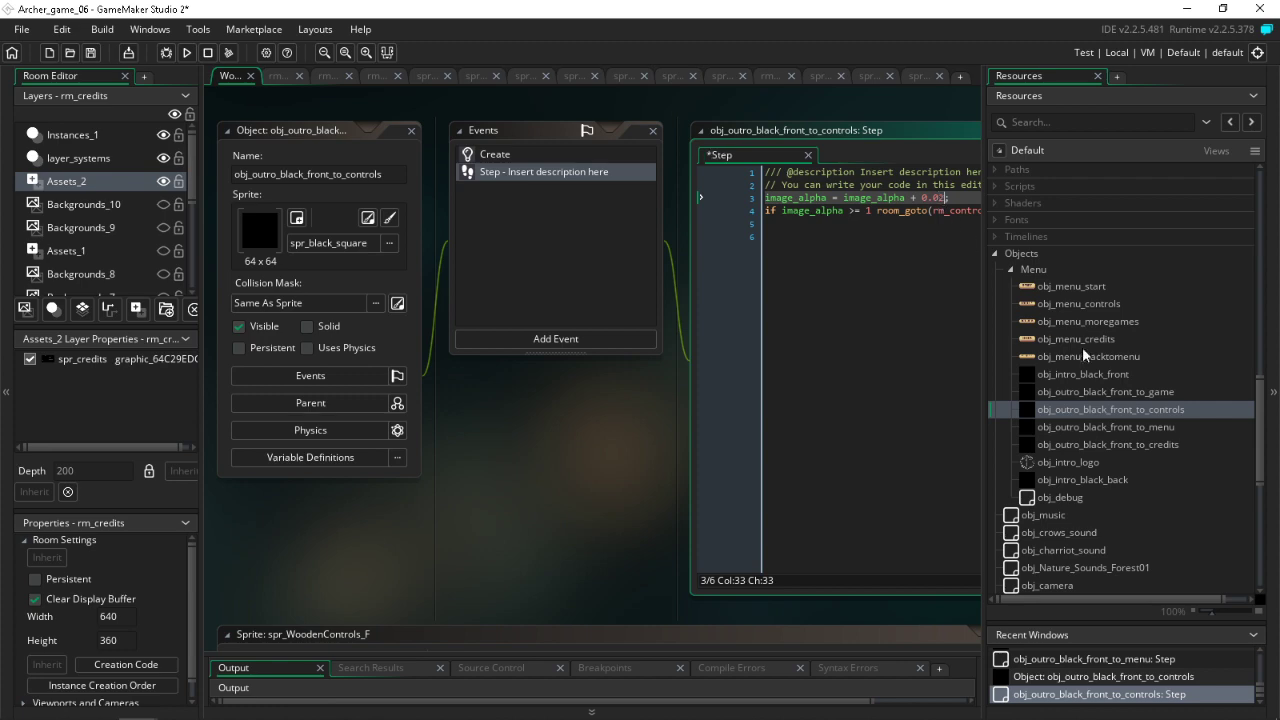
double_click(1098, 391)
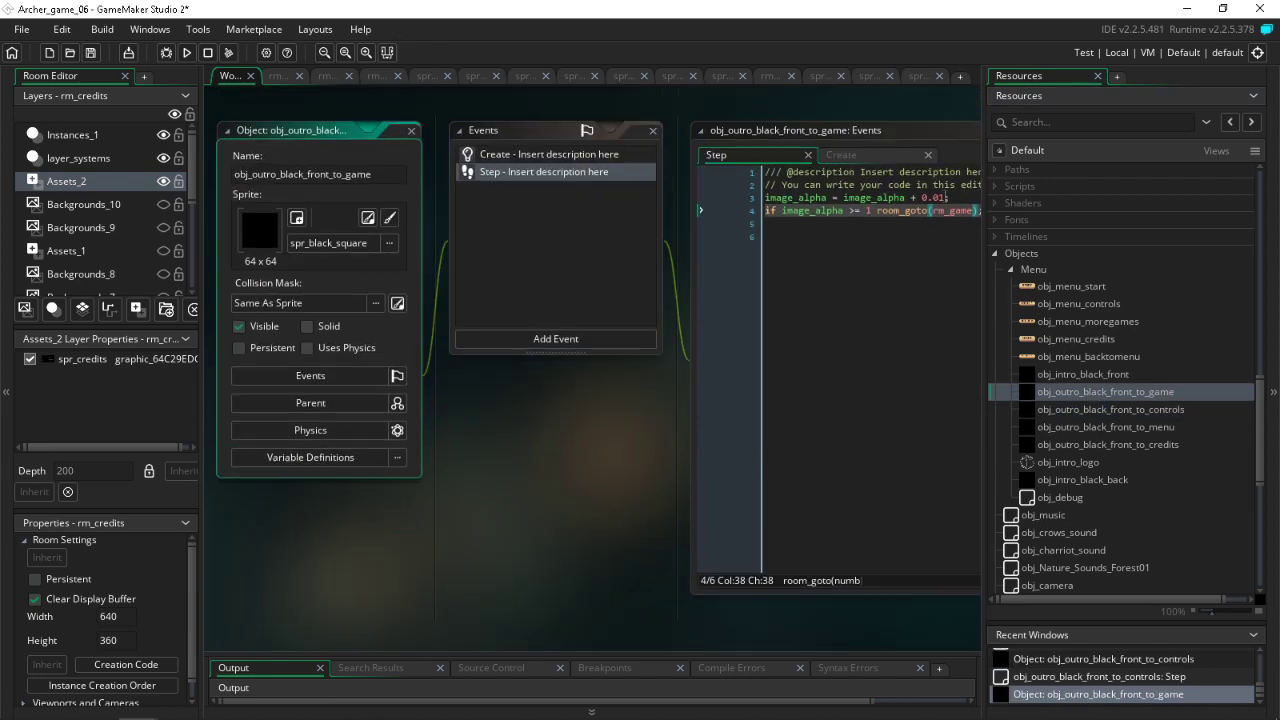
click(940, 198)
Step: Set the image_alpha decrement in obj_intro_black_front's Step event to 0.02, and move obj_intro_black_back above obj_intro_logo in the Menu group
double_click(1084, 374)
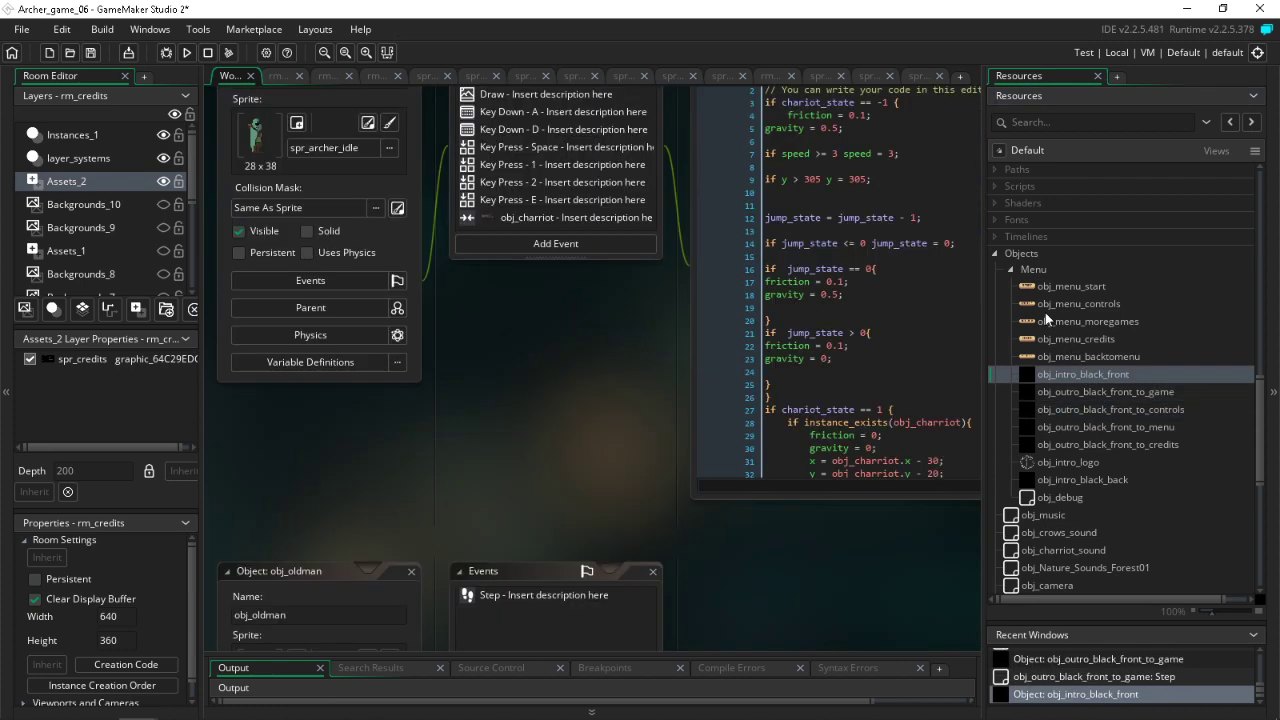
click(940, 198)
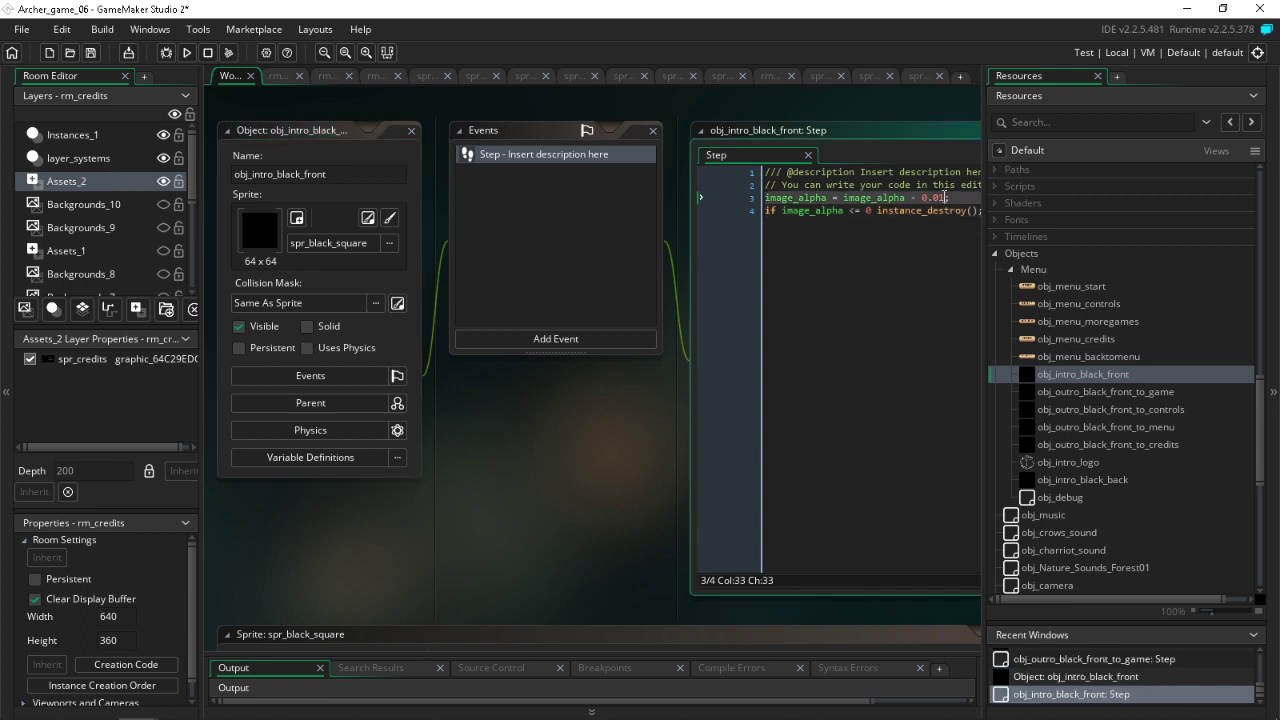
key(BackSpace)
text(2)
drag(1105, 482, 1104, 464)
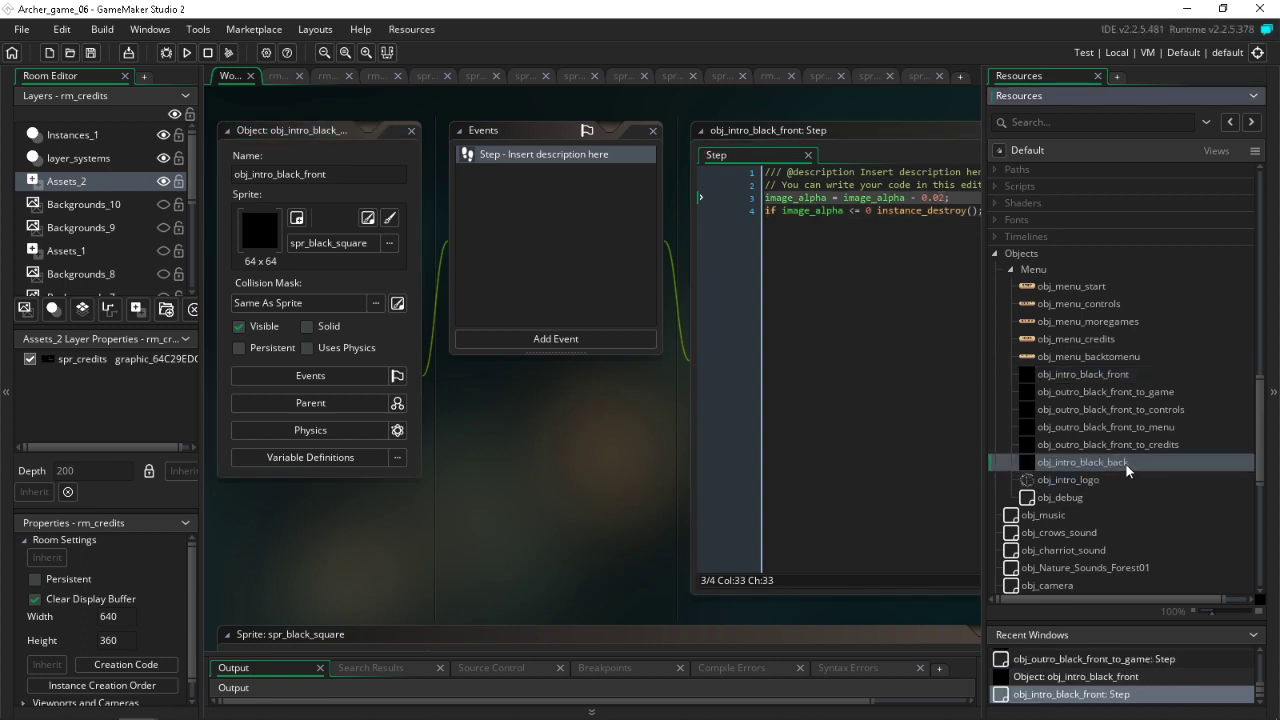
Step: Set the image_alpha decrement in obj_intro_black_back's Step event to 0.02 and save the project
double_click(1125, 463)
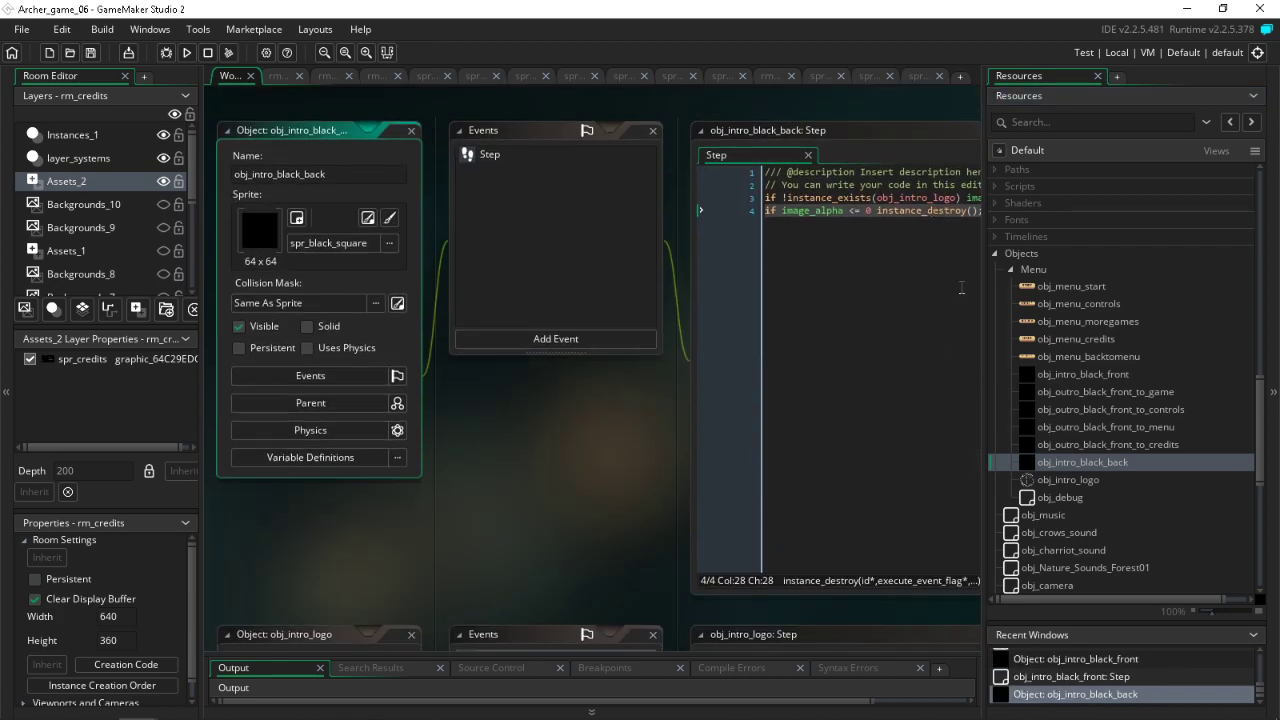
click(970, 297)
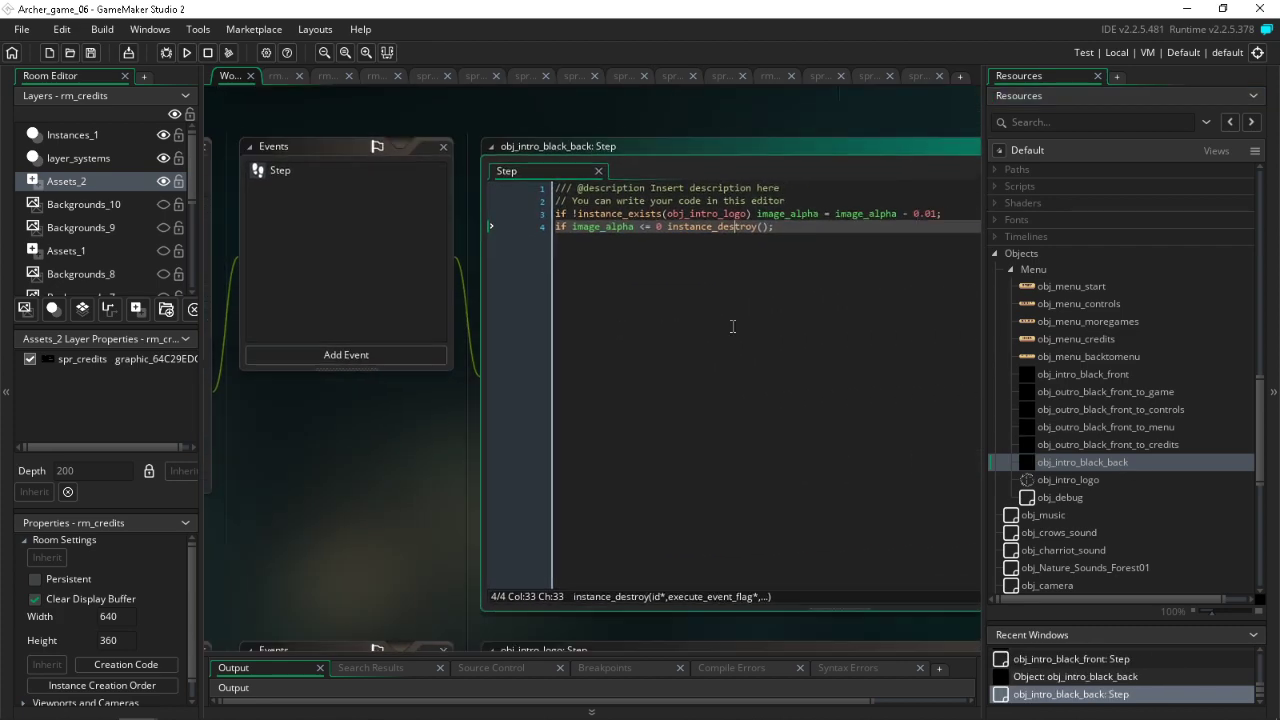
click(935, 213)
key(BackSpace)
text(2)
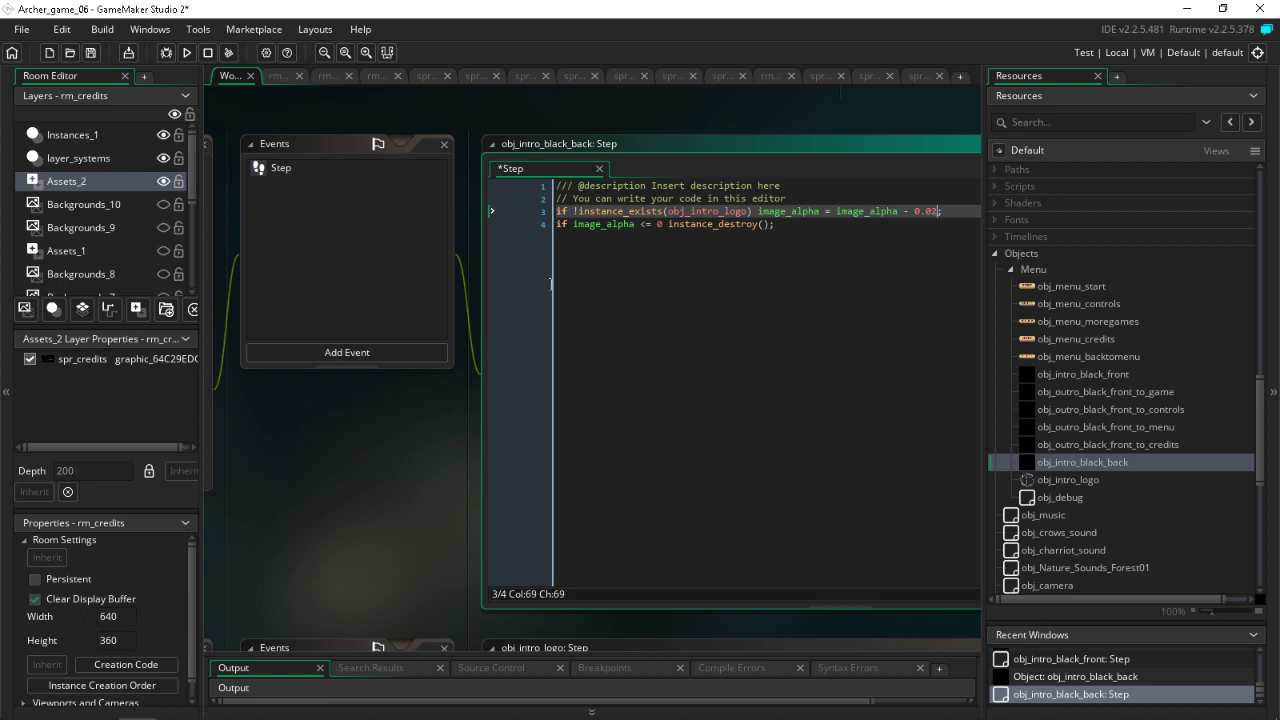
click(91, 52)
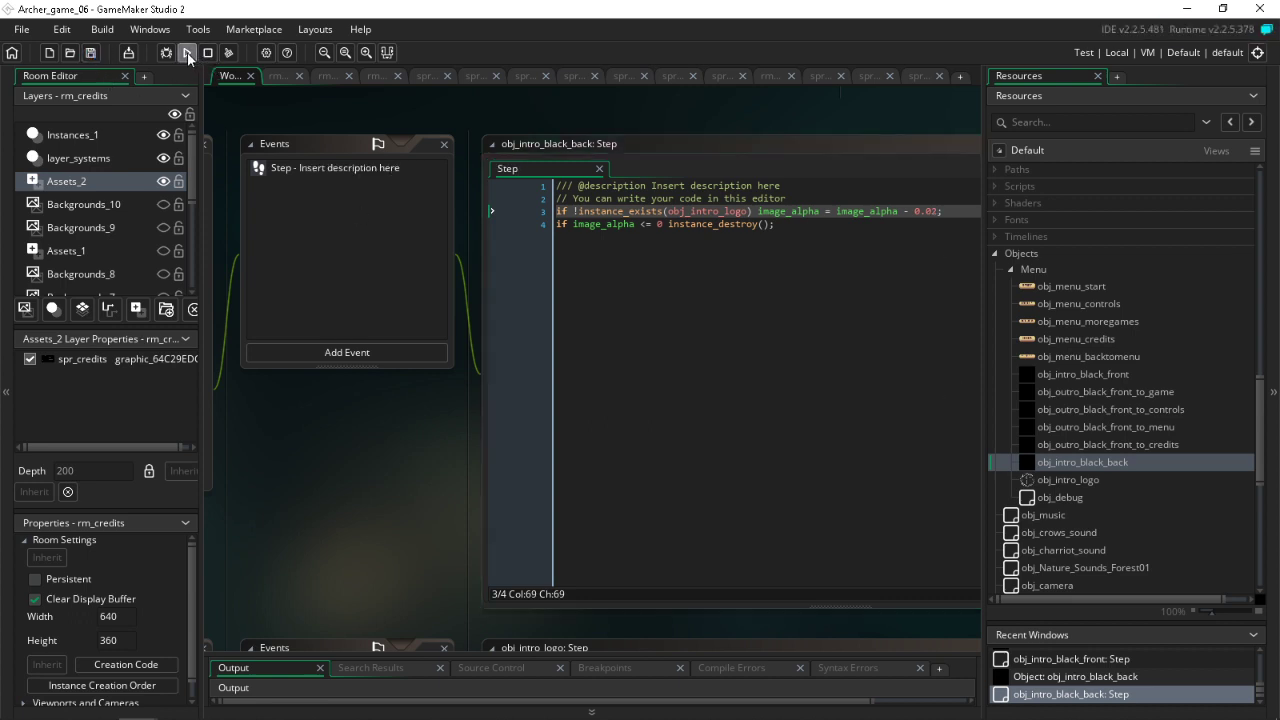
Step: Run the game and test the transitions to the credits room, back to the menu, and to the controls room
click(186, 52)
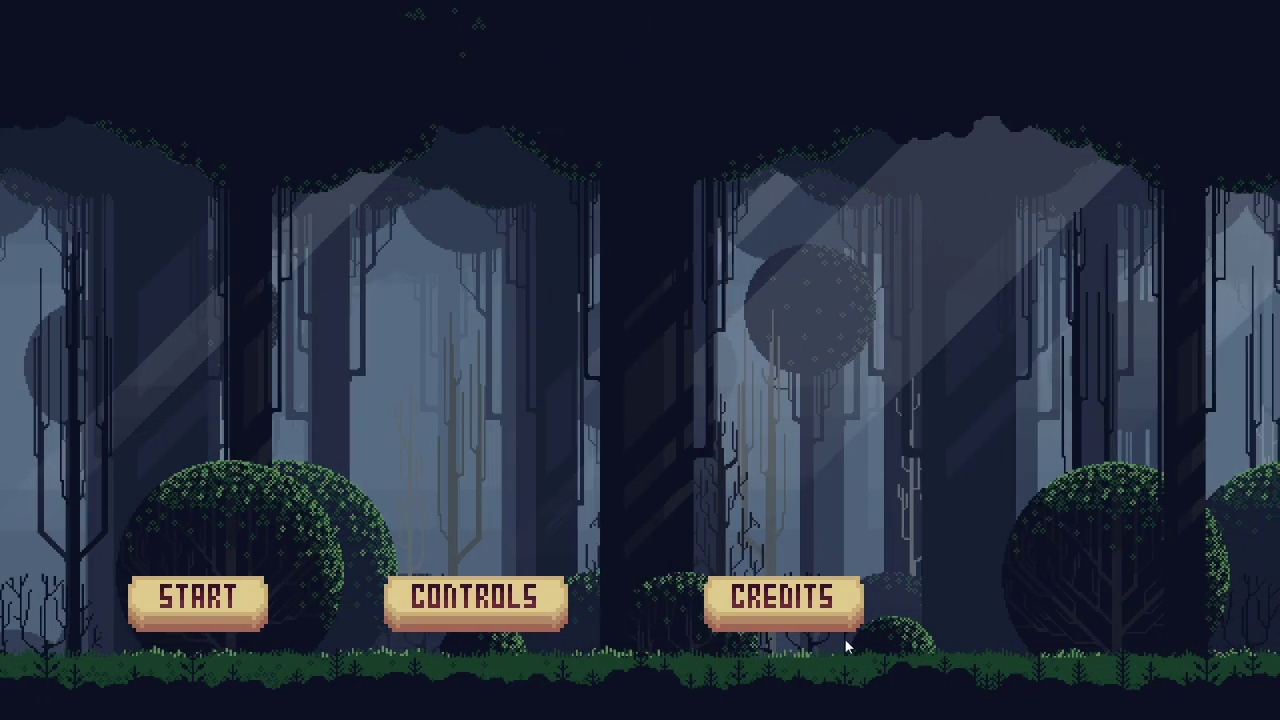
click(801, 600)
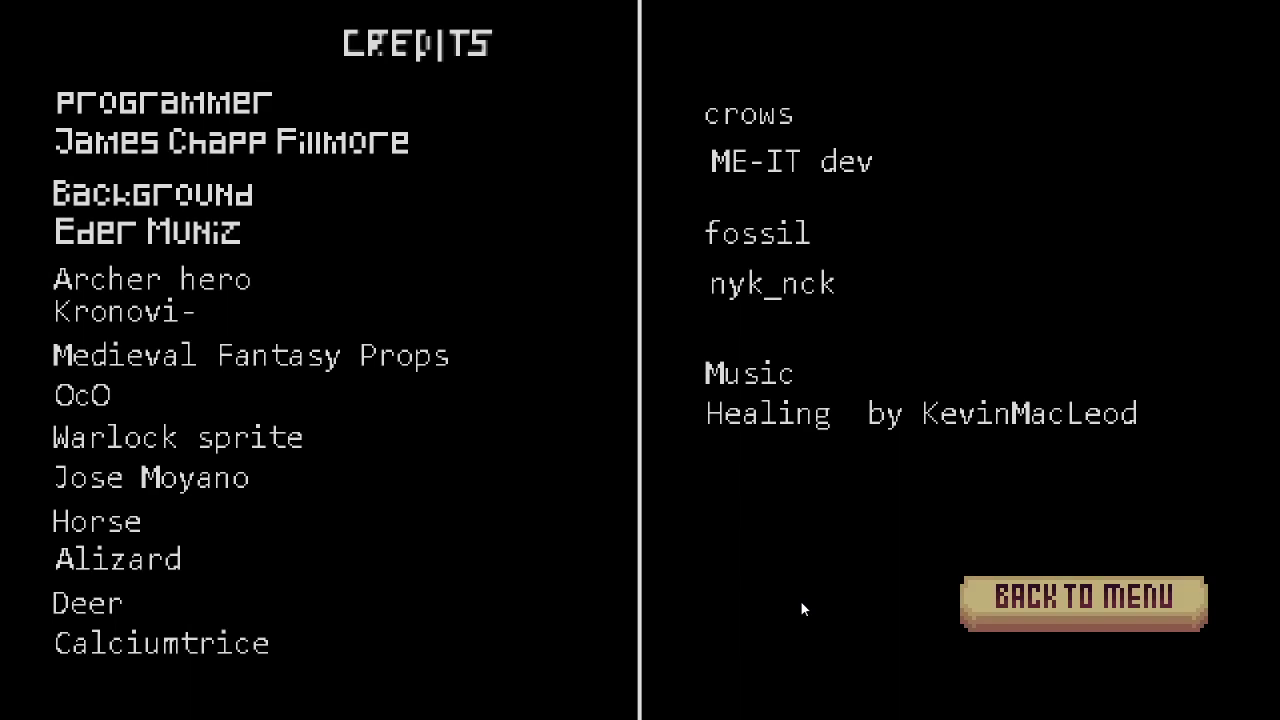
click(1081, 624)
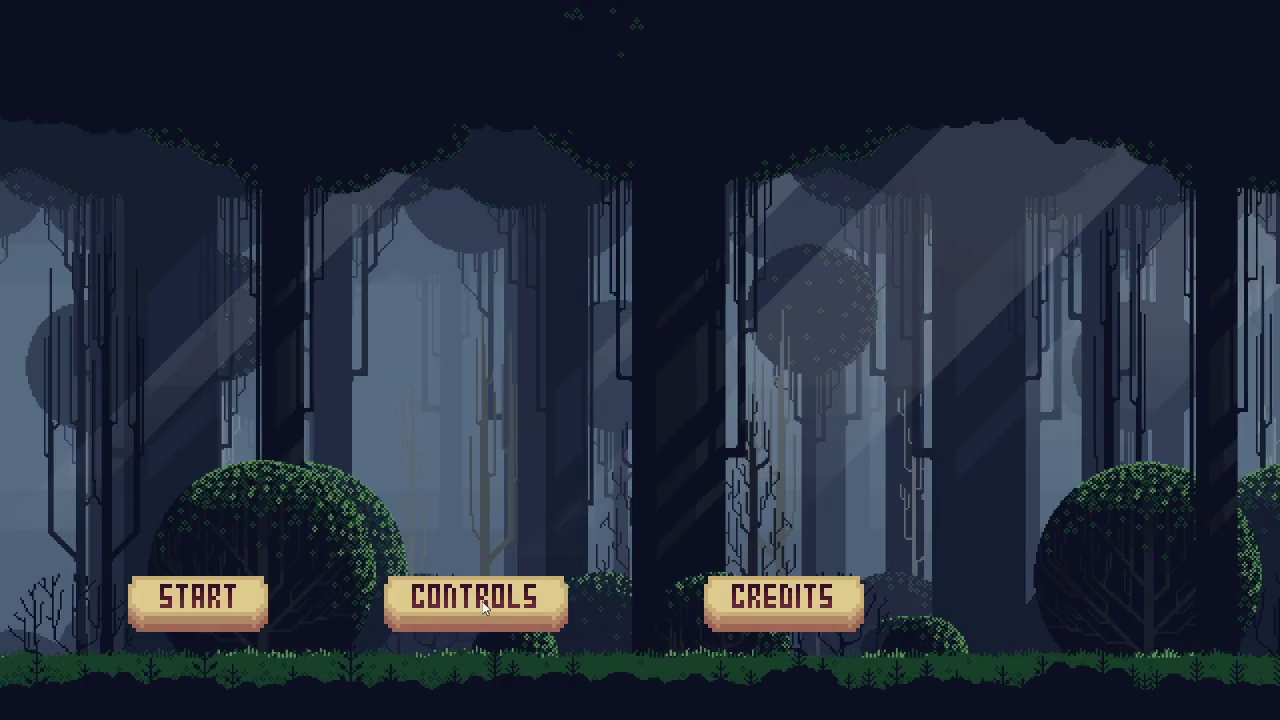
click(482, 601)
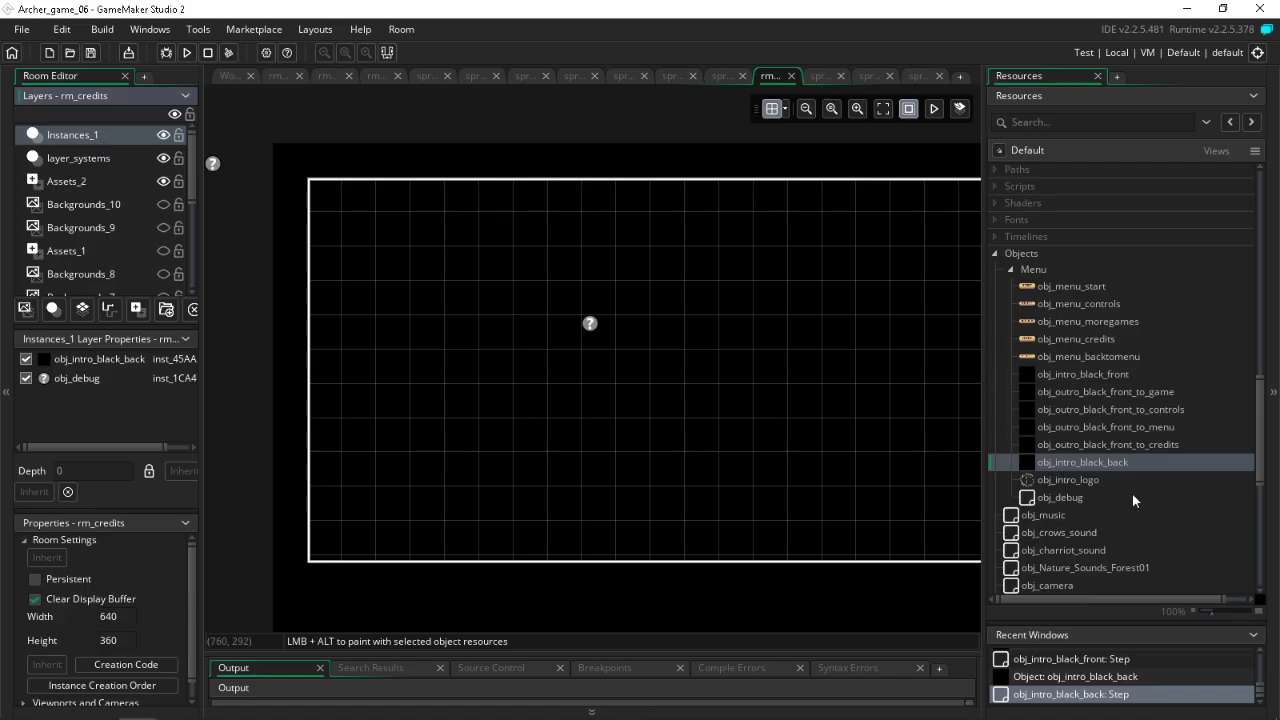
Step: Close the image editors of the spr_WoodenControls sprites backtomenu, mouseLclick, space, D, A, E and F
click(719, 75)
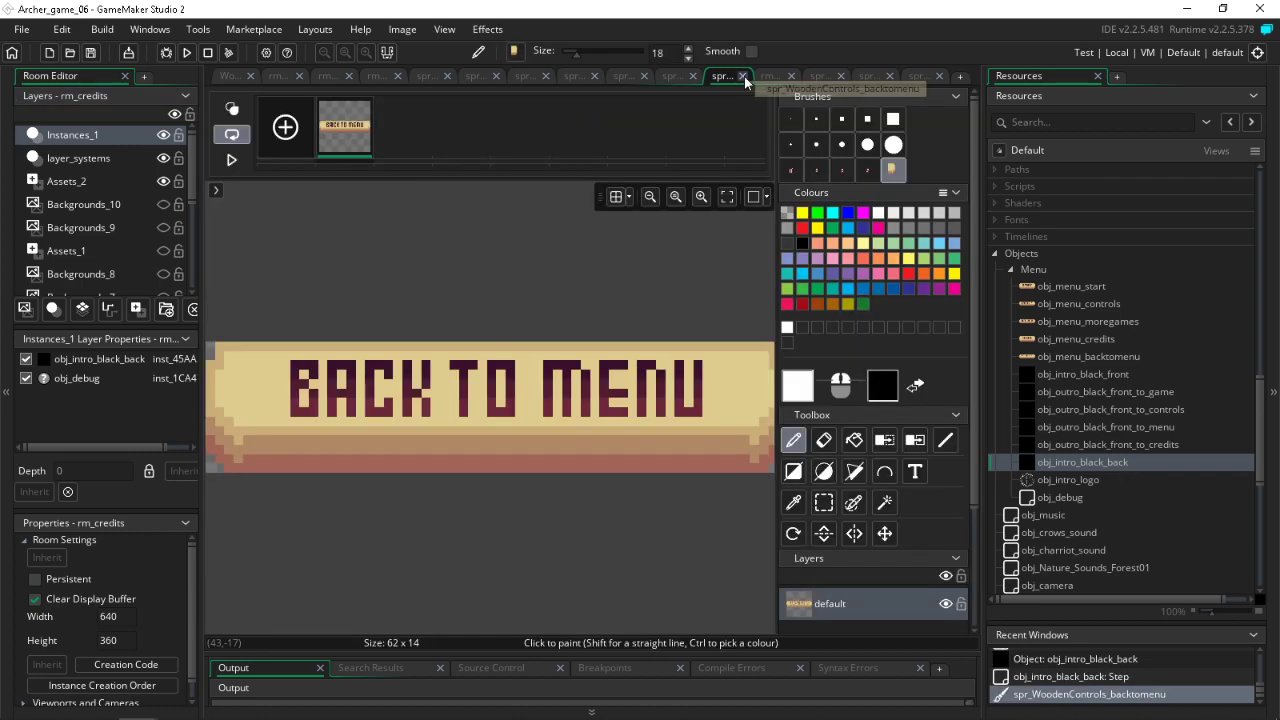
middle_click(690, 75)
click(712, 76)
middle_click(731, 73)
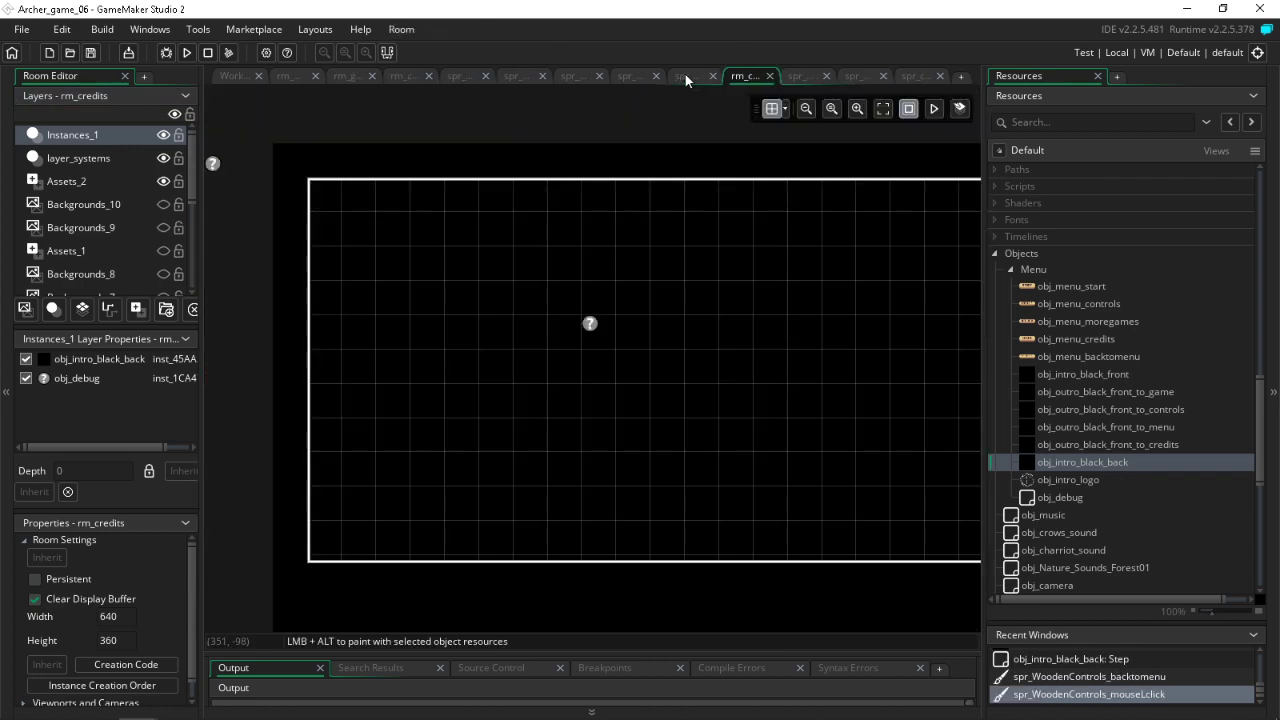
click(685, 74)
click(715, 73)
click(664, 73)
click(692, 77)
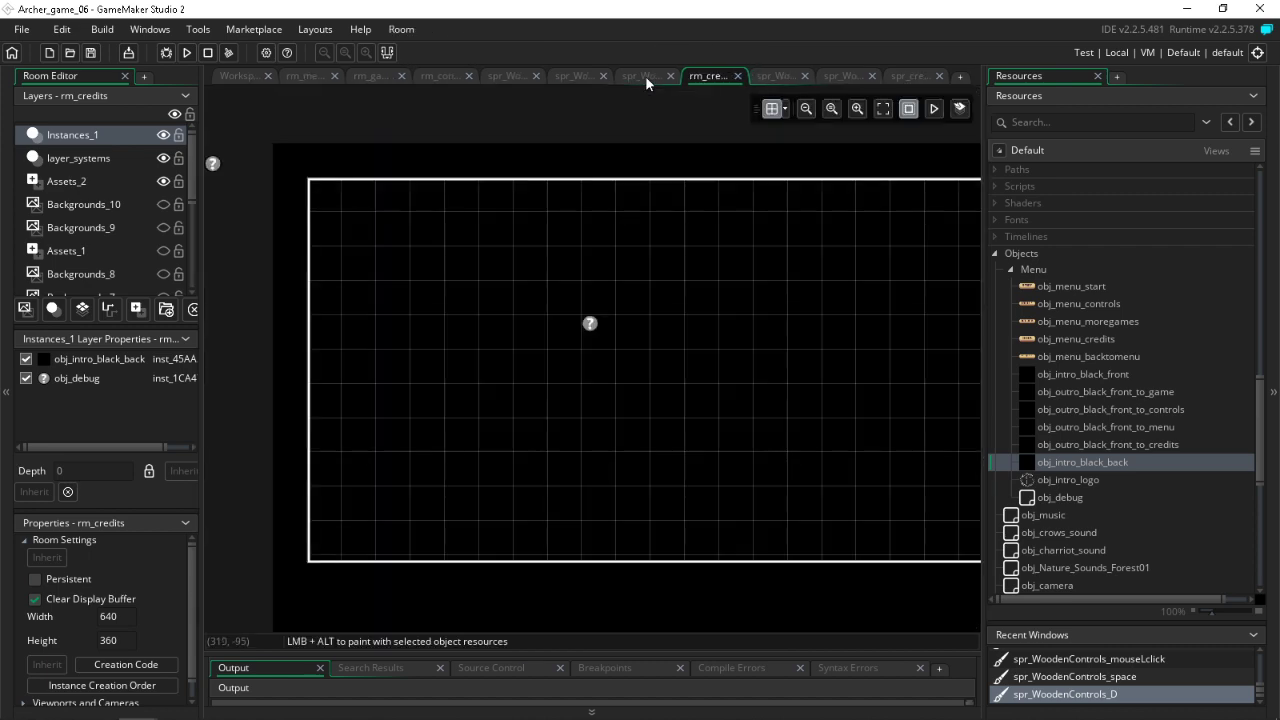
click(645, 75)
click(671, 76)
click(625, 78)
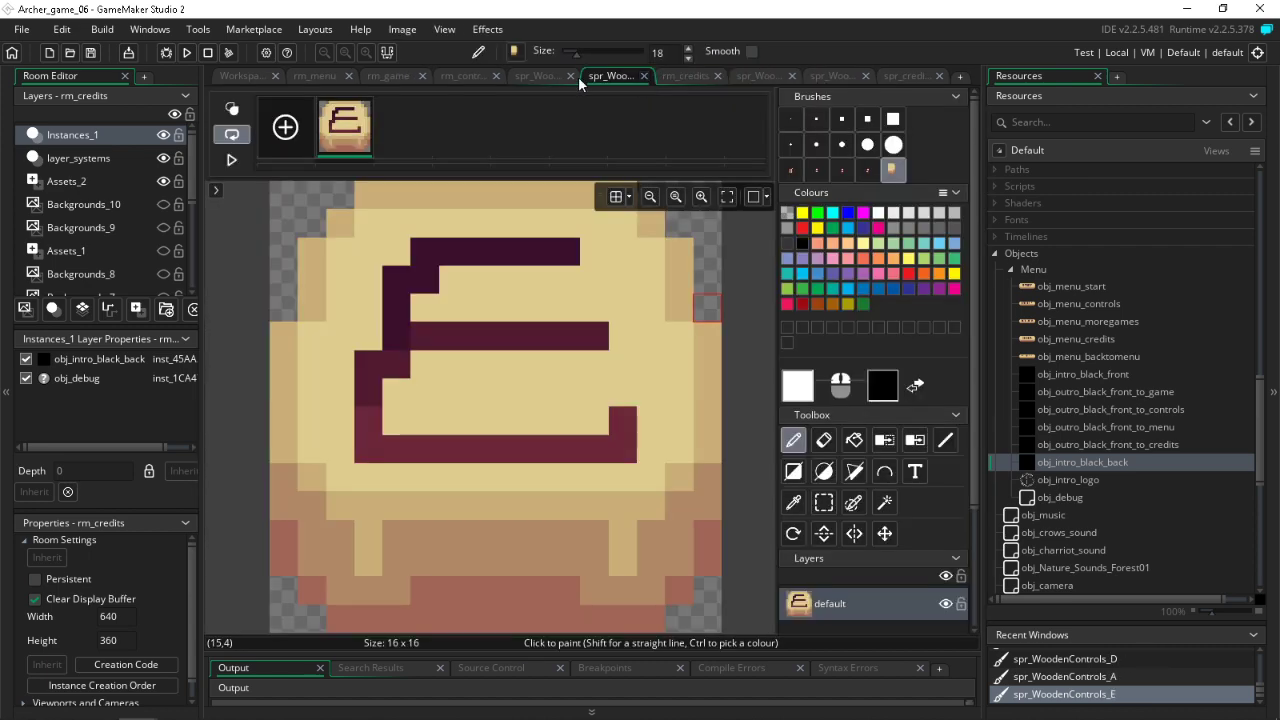
click(644, 76)
click(578, 75)
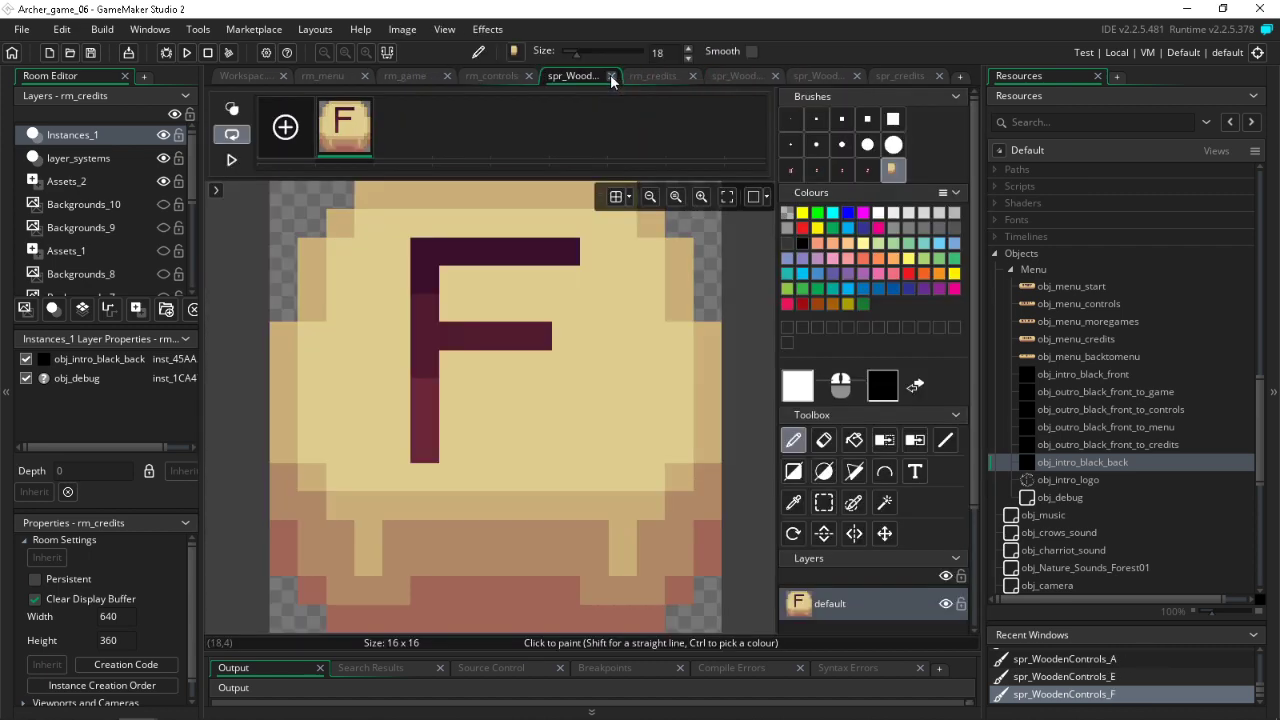
click(614, 76)
Step: Examine which instances sit on the instance layers of rm_controls and rm_game, including Instances_1 and layer_systems
click(531, 74)
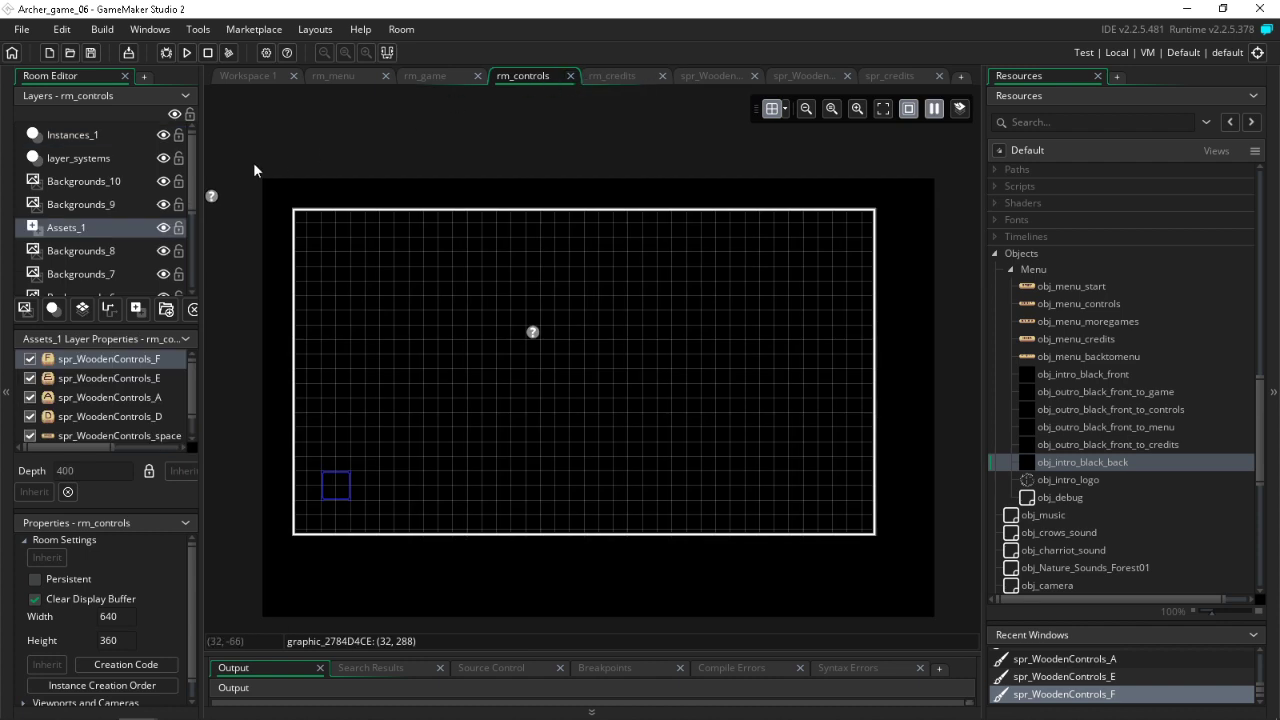
click(110, 157)
click(83, 135)
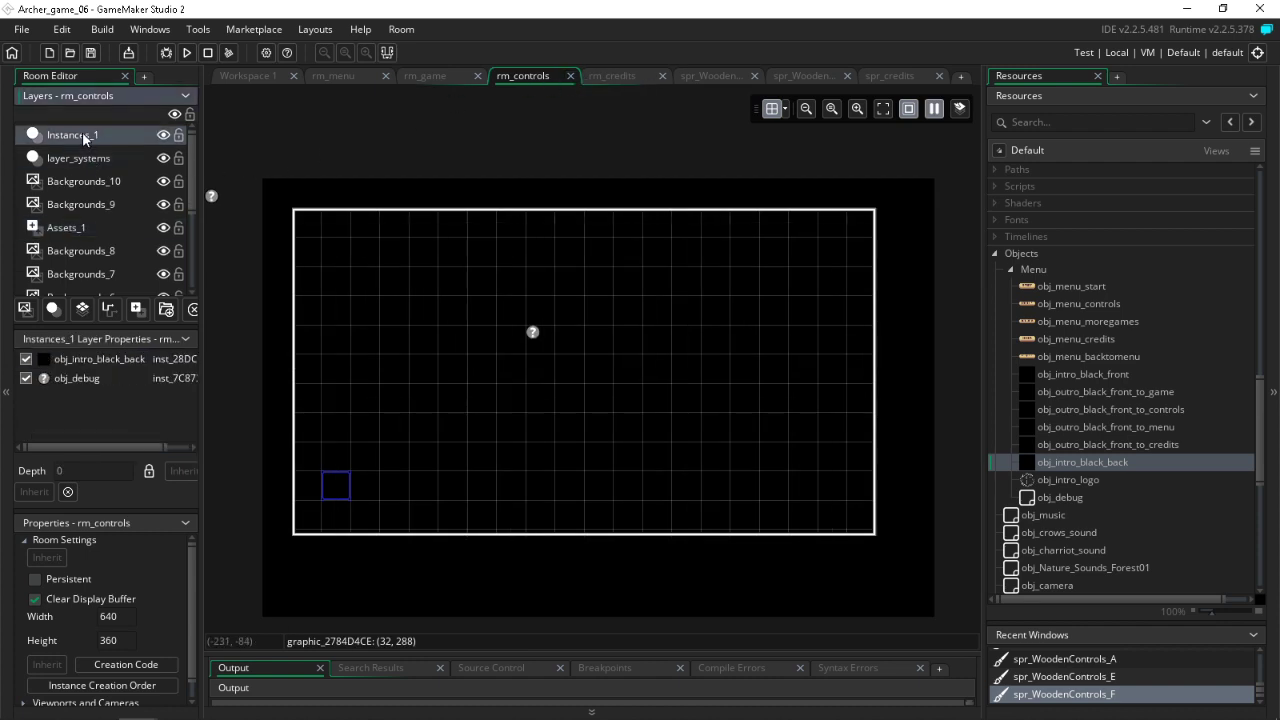
click(76, 157)
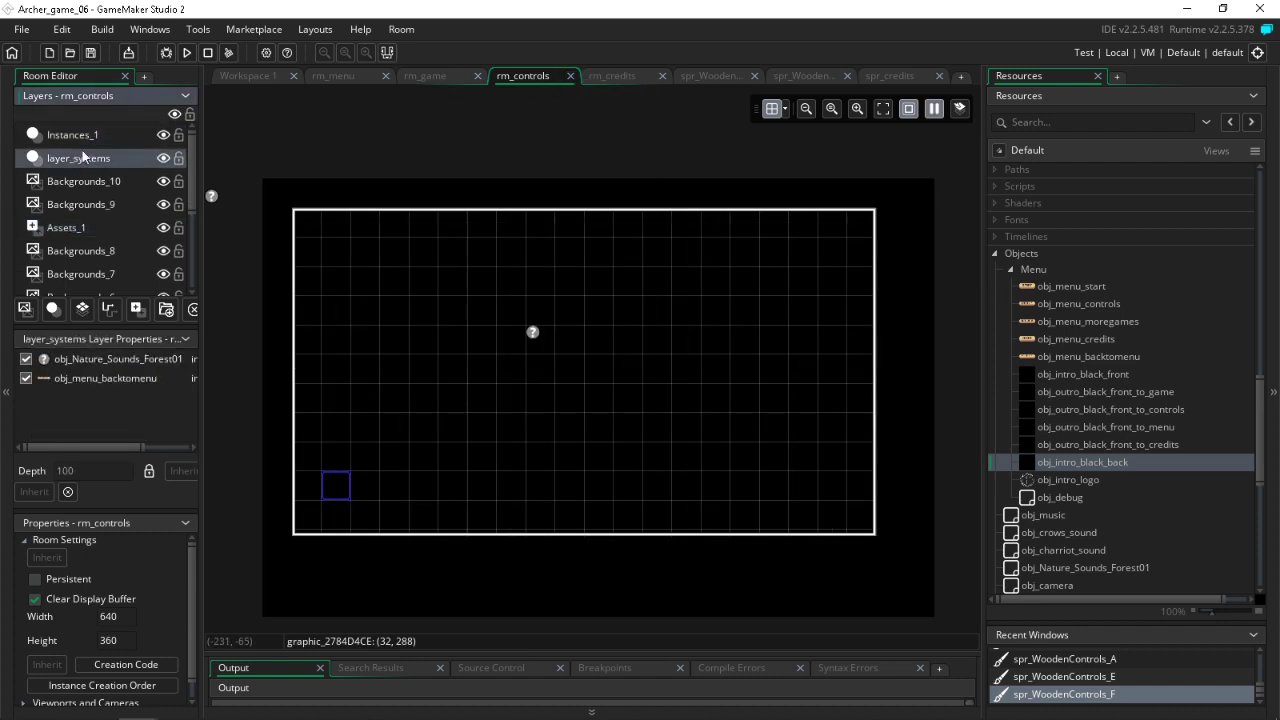
click(69, 135)
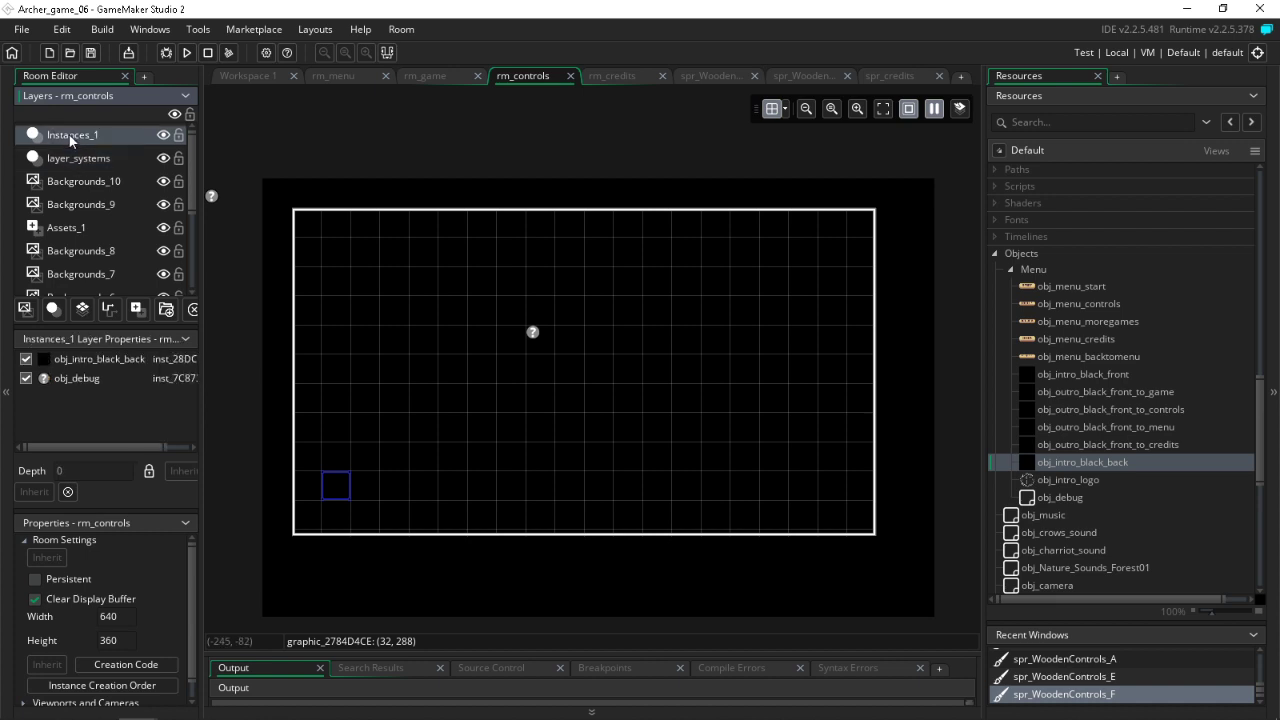
click(68, 159)
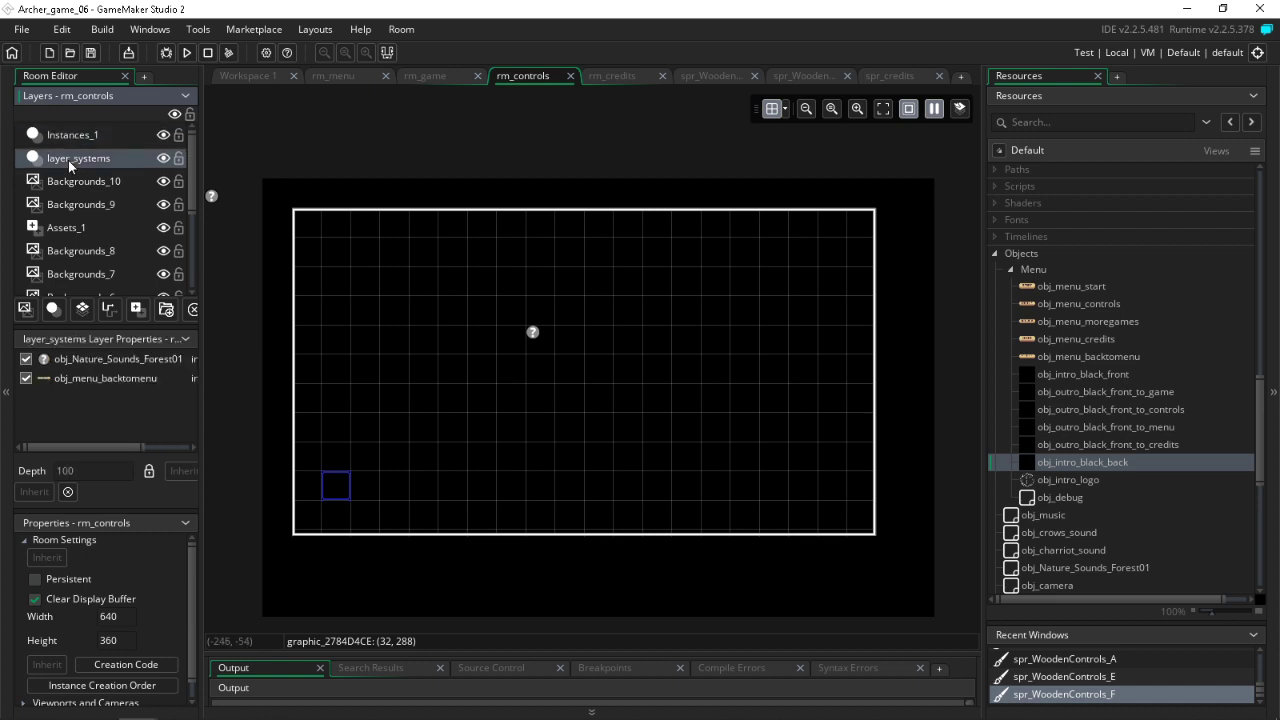
click(424, 77)
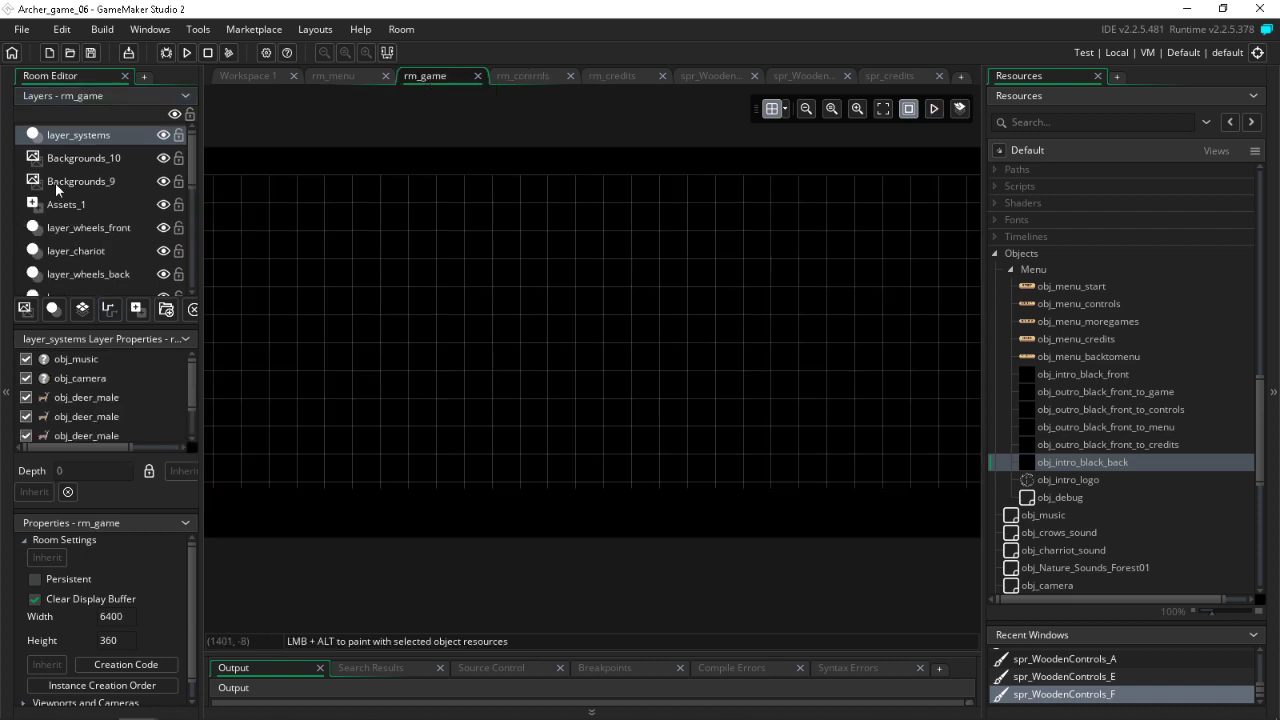
click(80, 134)
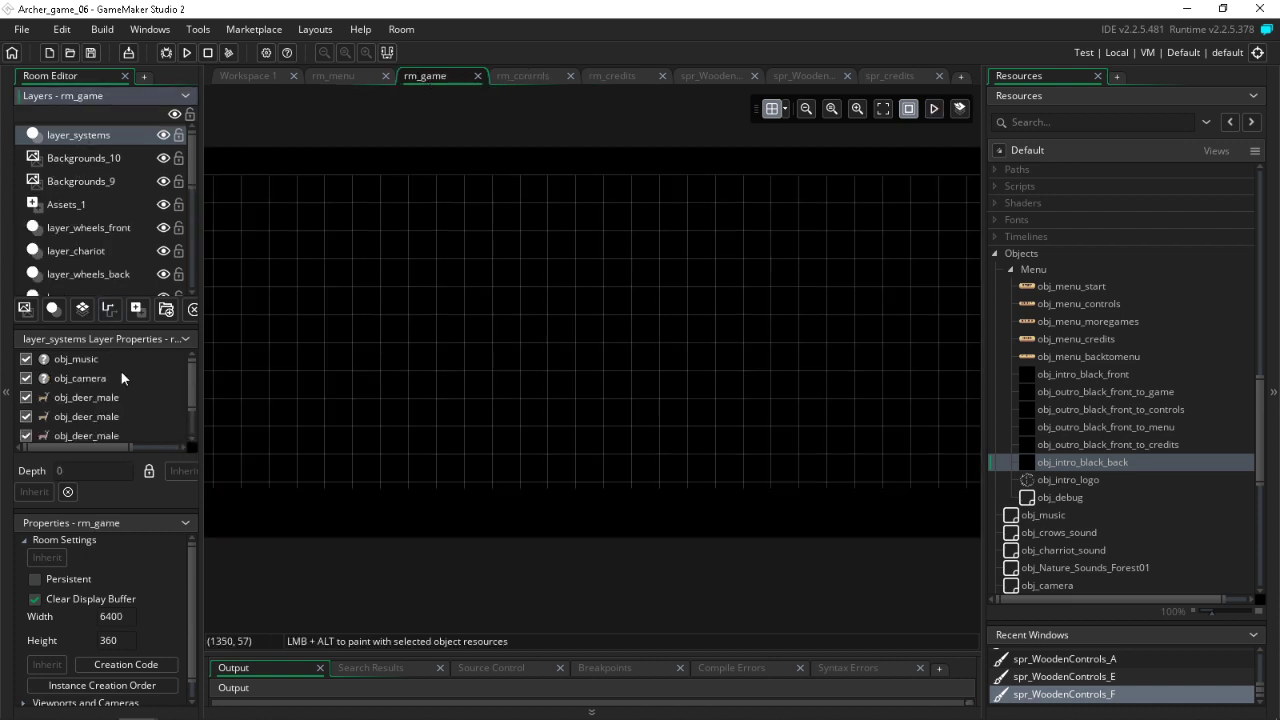
scroll(120, 370, down, 3)
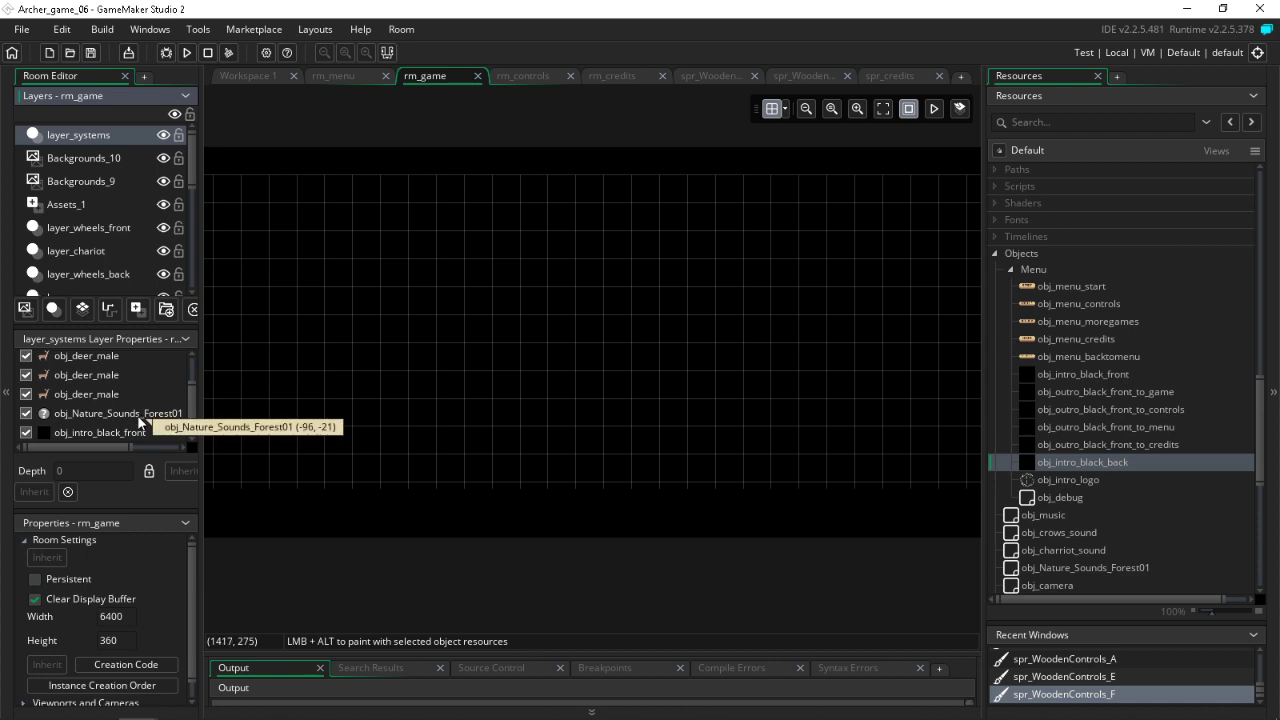
scroll(130, 400, up, 2)
click(100, 227)
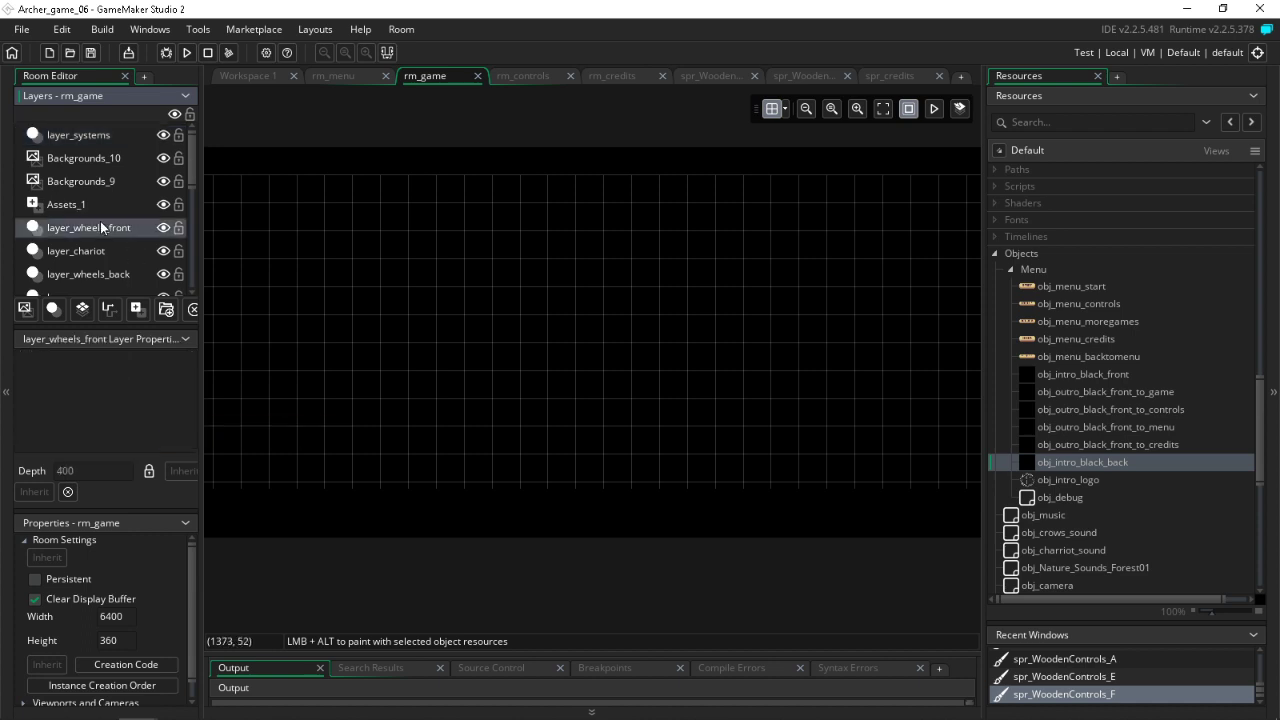
click(98, 135)
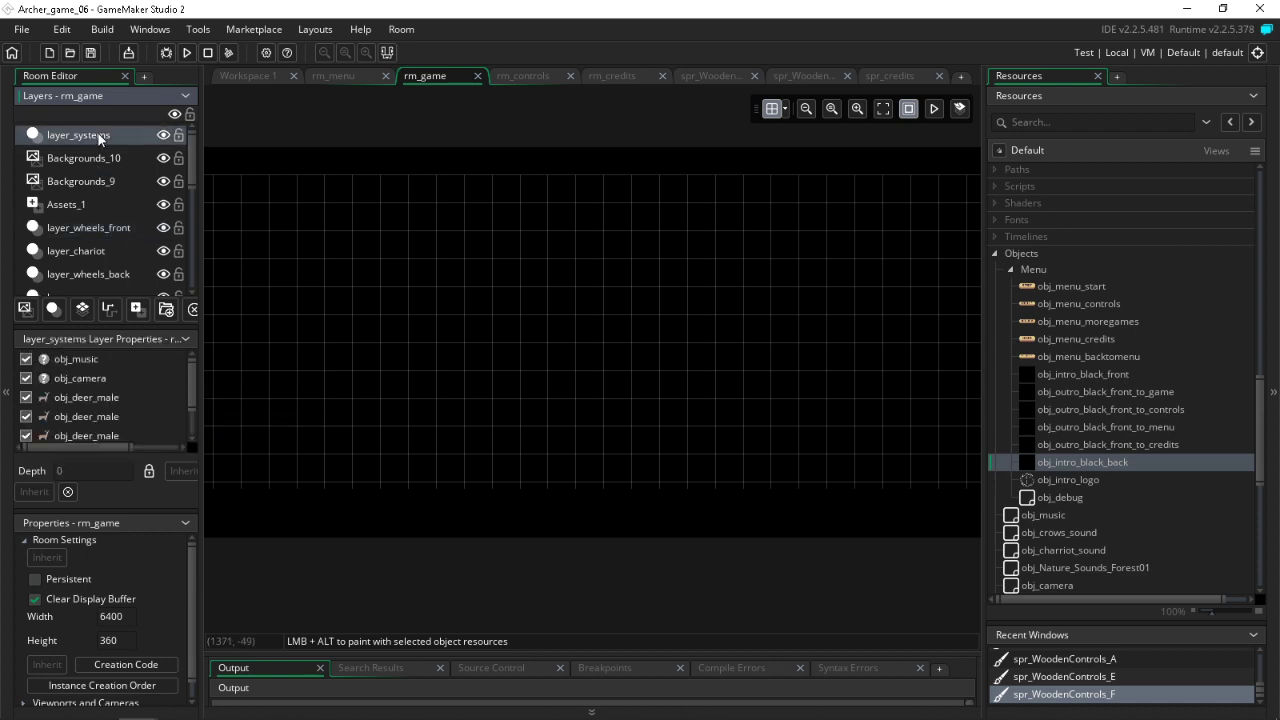
Step: In rm_menu, compare the instances on Instances_1 and layer_systems, and rename the Instances_1 layer to layer_black
click(332, 77)
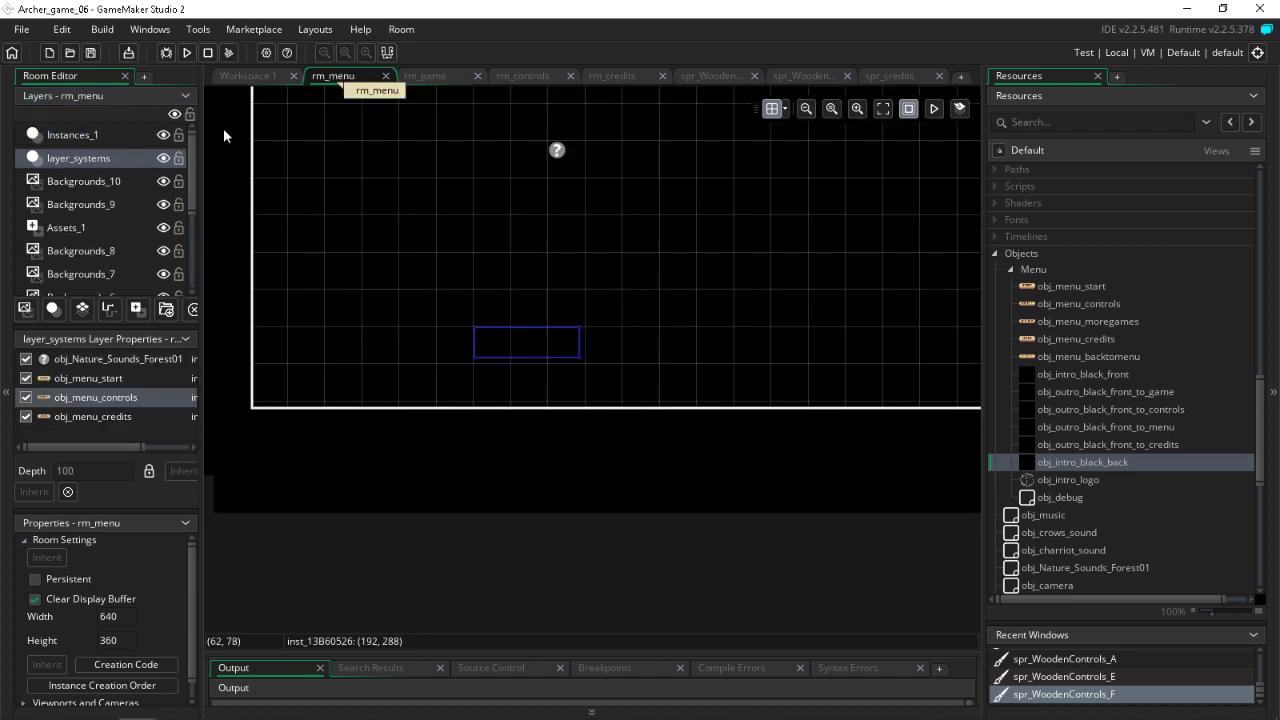
click(55, 136)
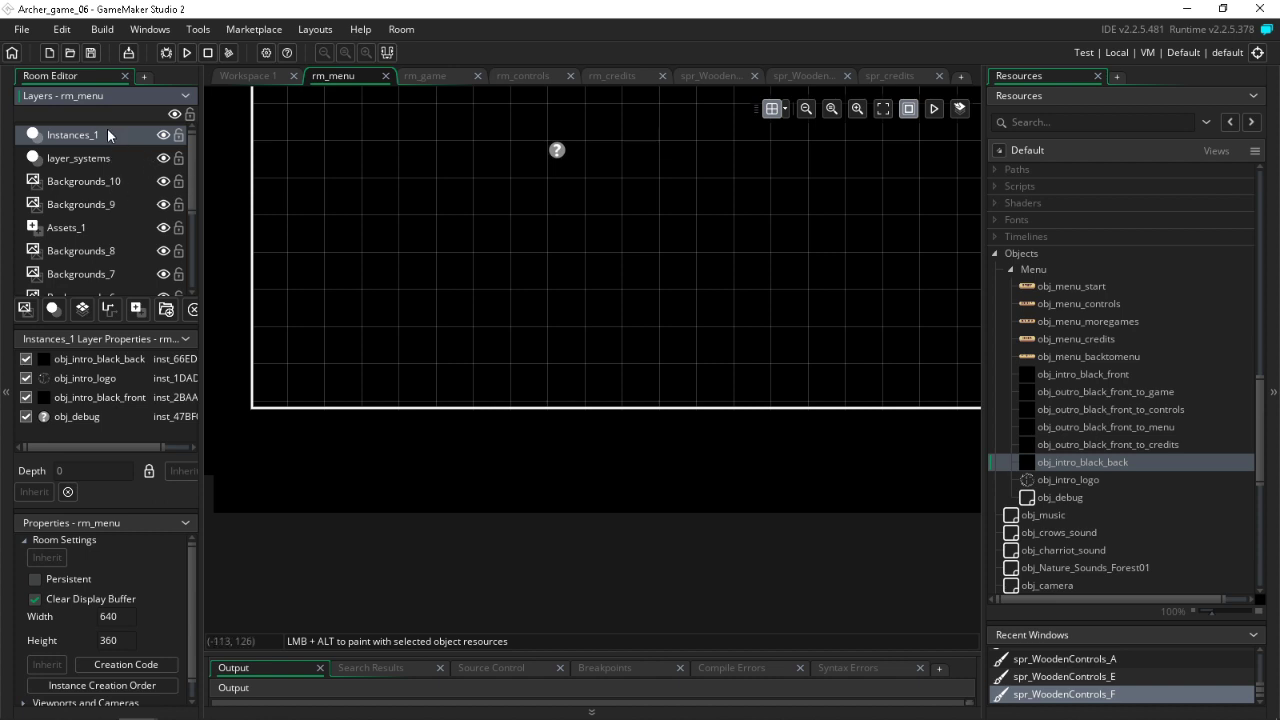
click(100, 159)
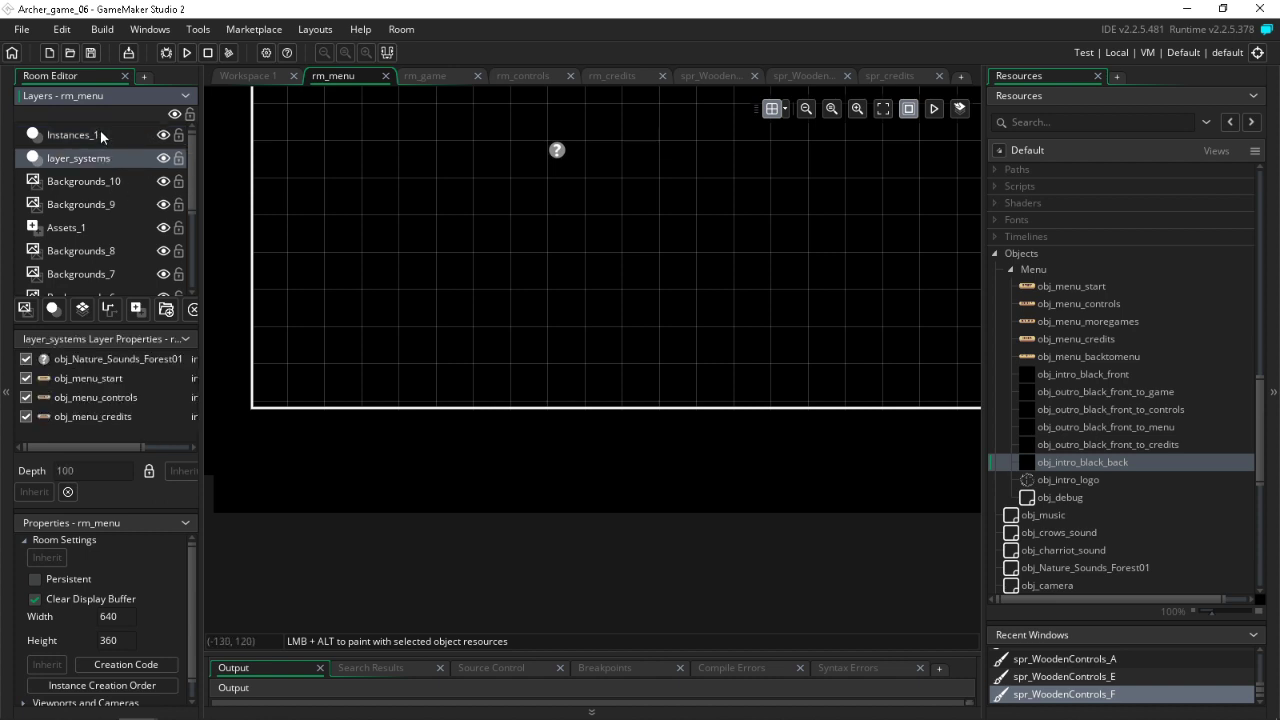
click(100, 131)
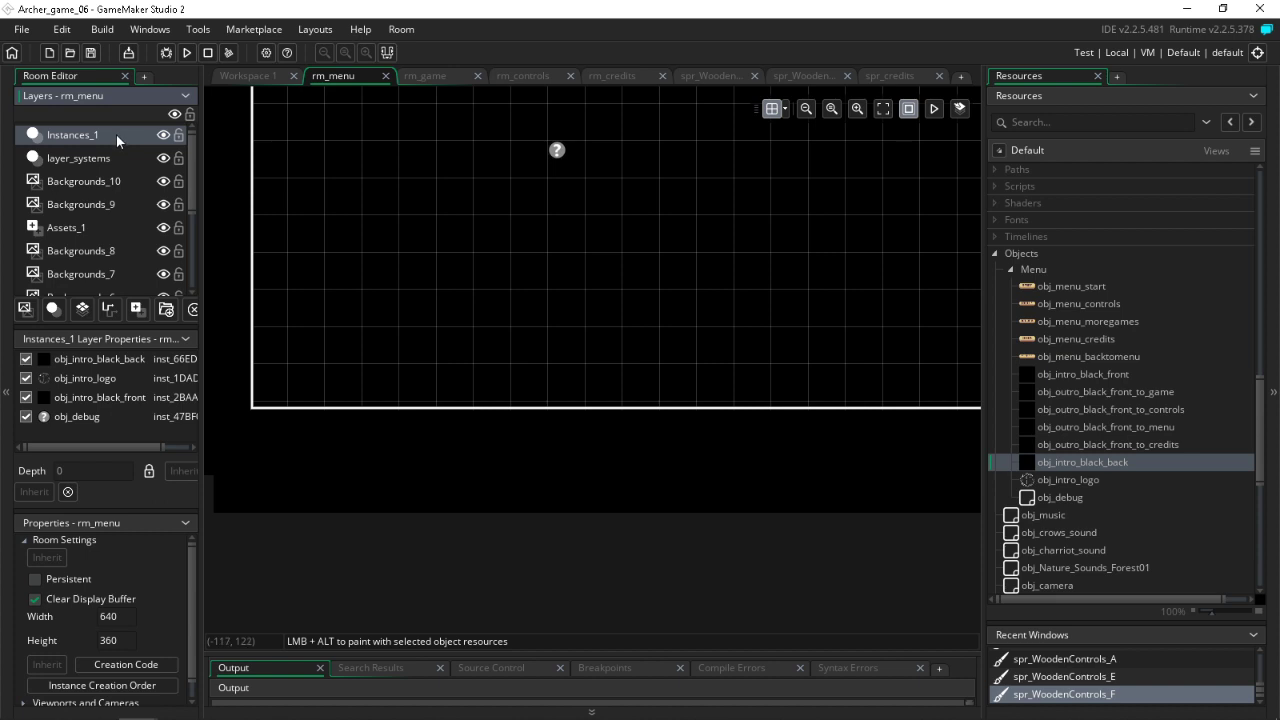
double_click(116, 134)
key(ctrl+a)
text(layer_black)
key(Return)
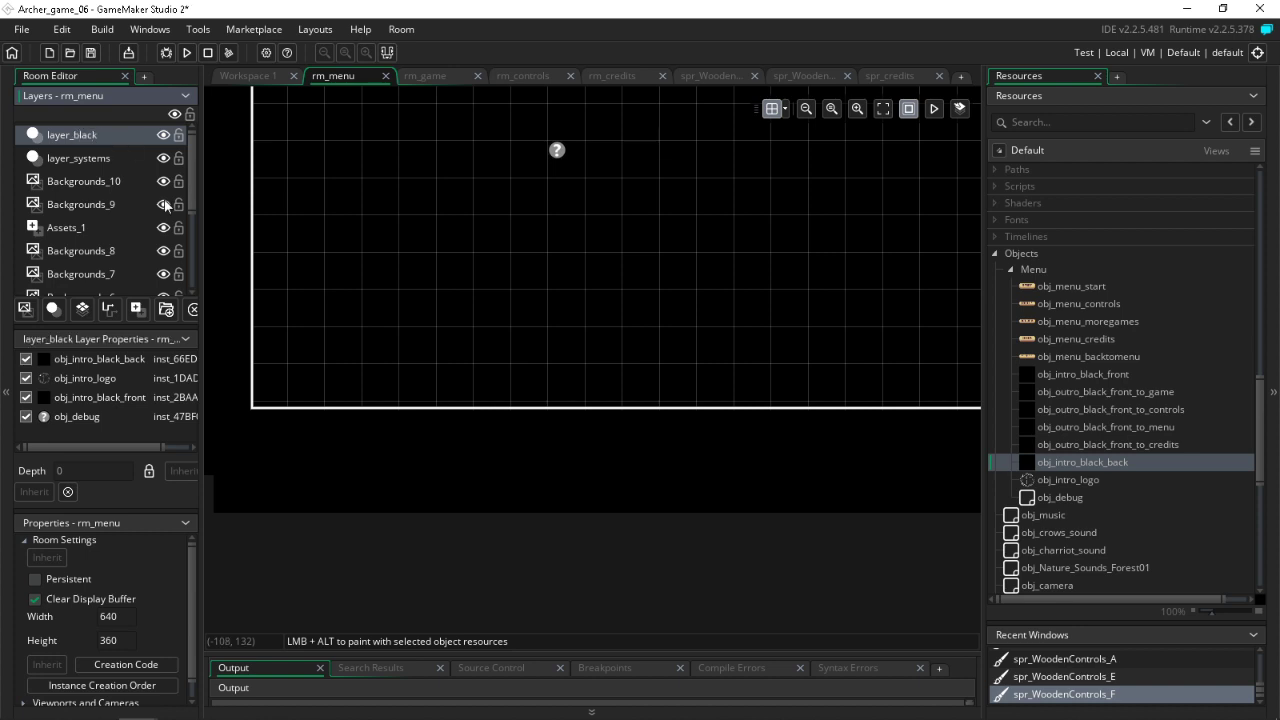
Step: In obj_menu_controls' Left Pressed event, change the instance_create_layer layer name to "layer_black"
double_click(1078, 304)
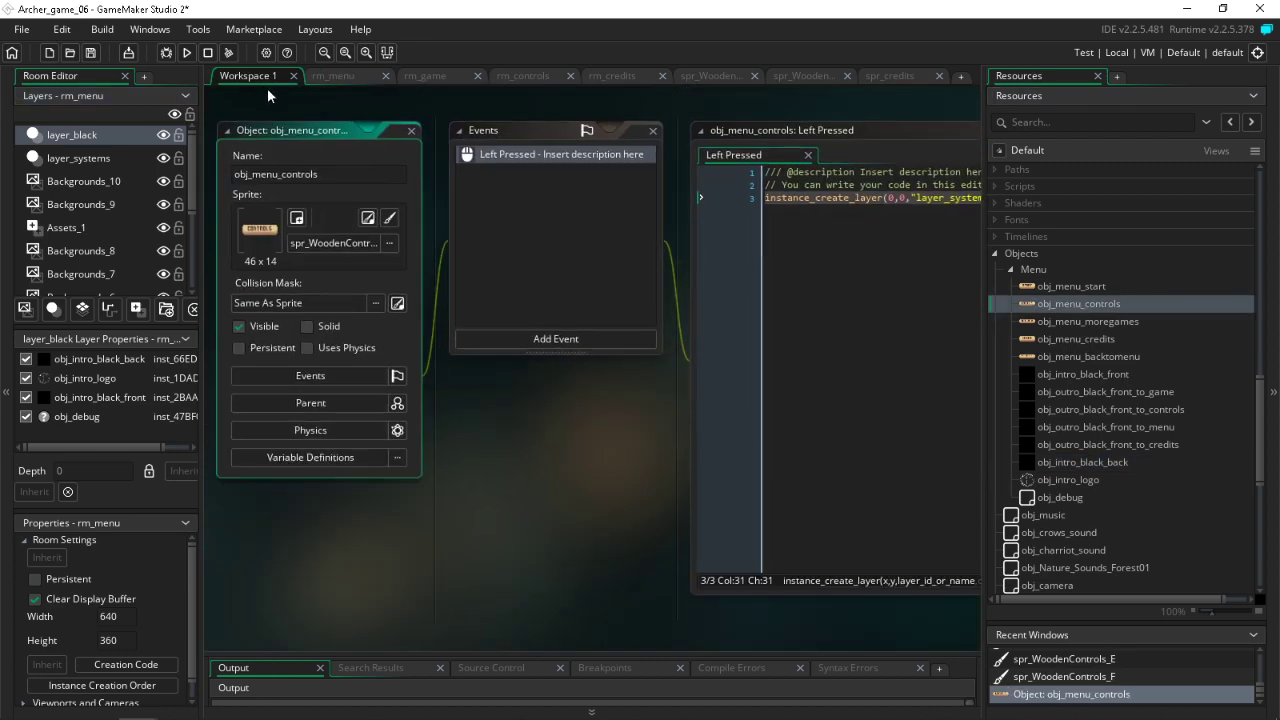
click(899, 198)
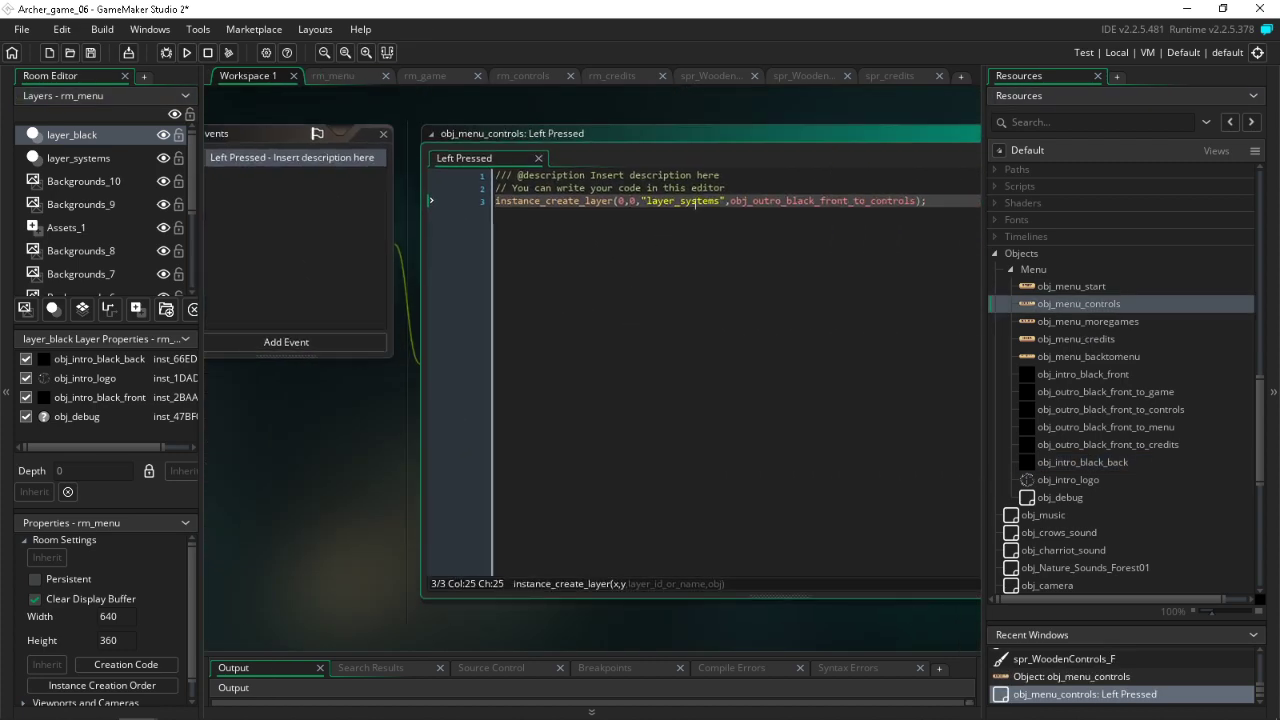
drag(719, 200, 681, 212)
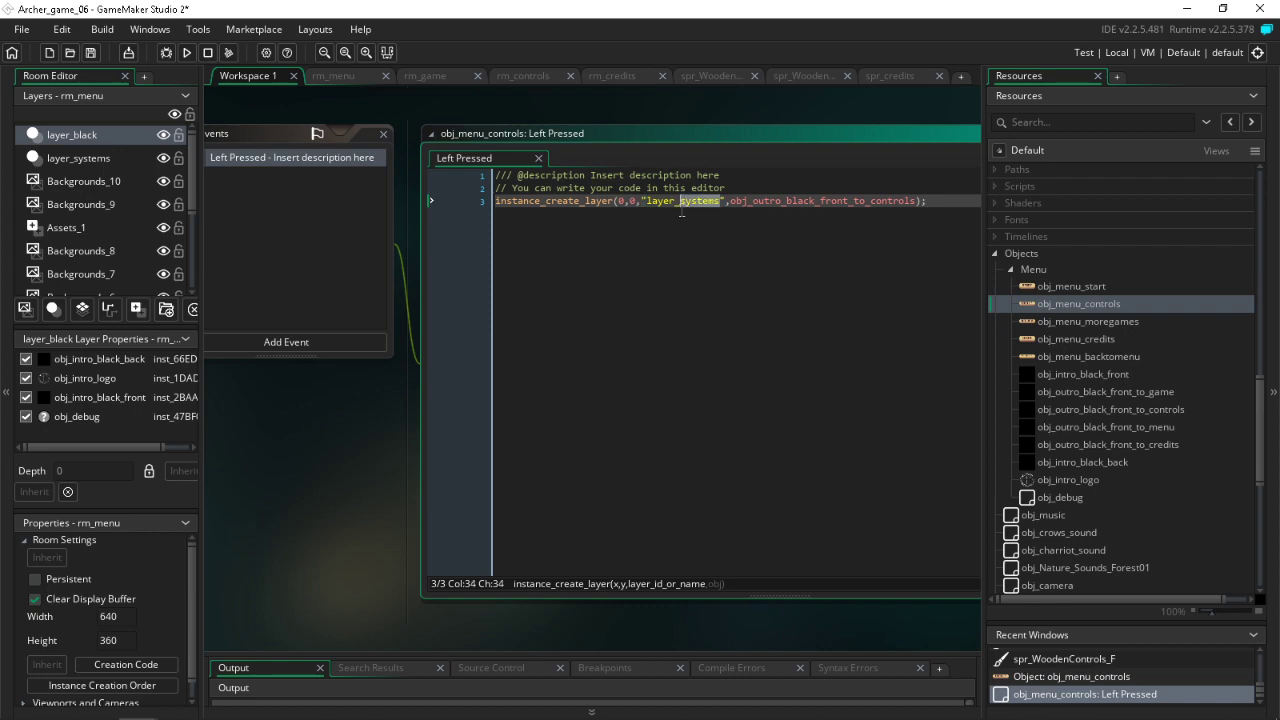
text(black)
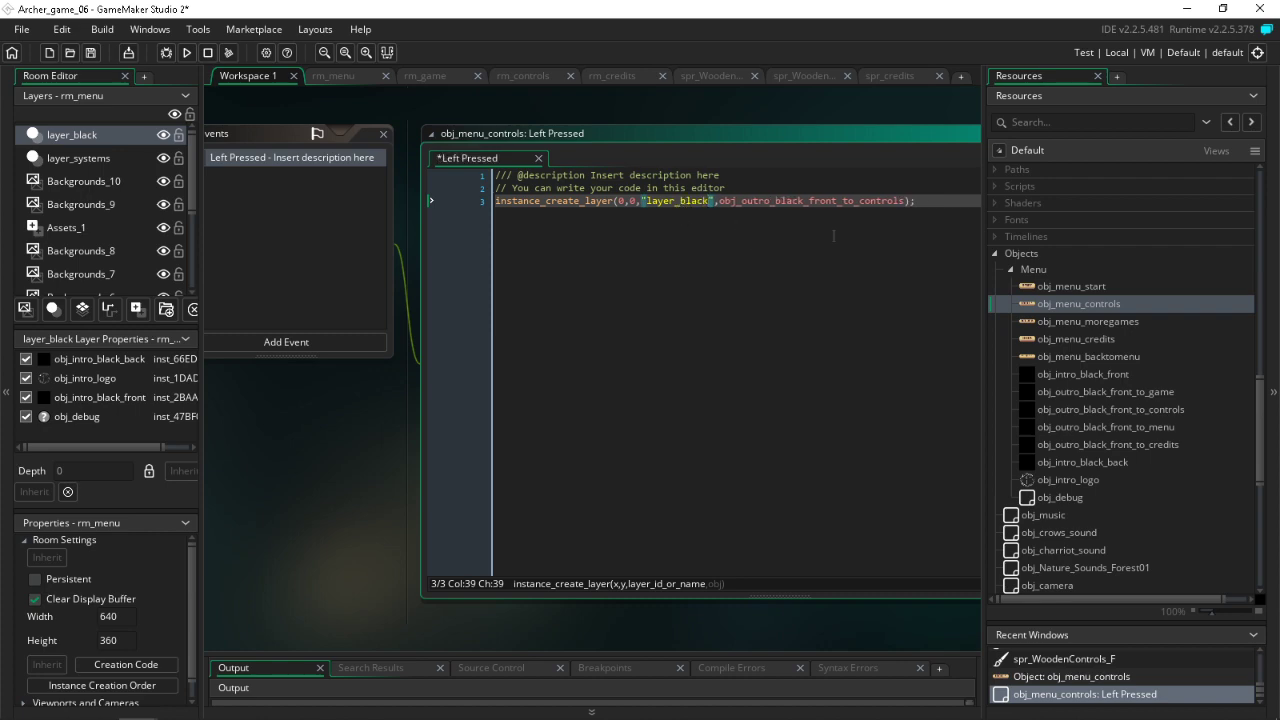
Step: In obj_menu_moregames' Left Pressed event, change the instance_create_layer layer name to "layer_black"
double_click(1071, 321)
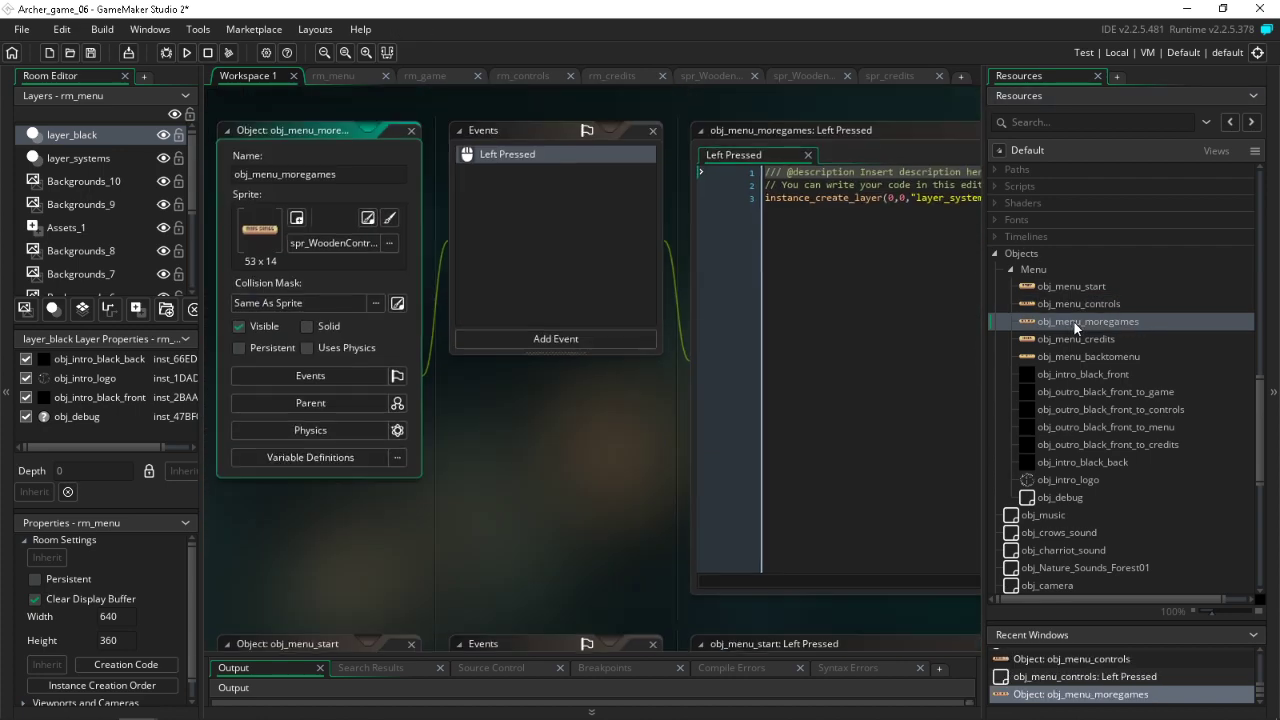
click(892, 248)
drag(861, 204, 823, 213)
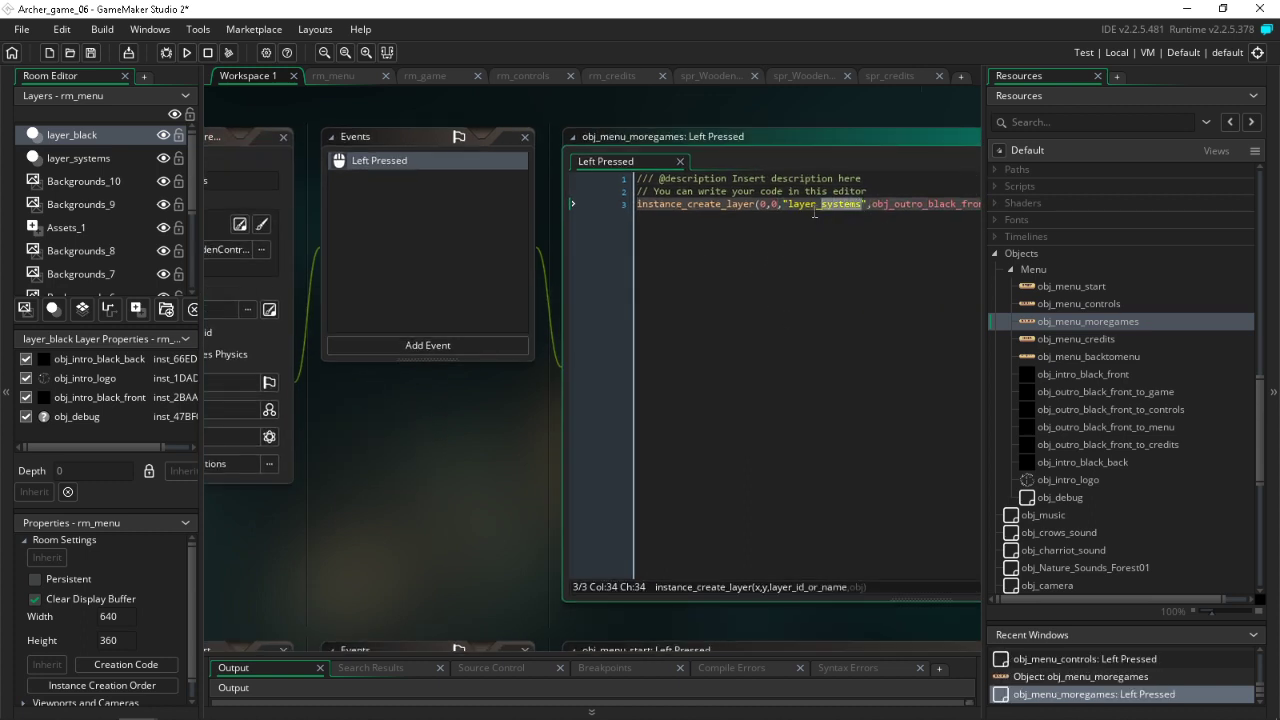
text(black)
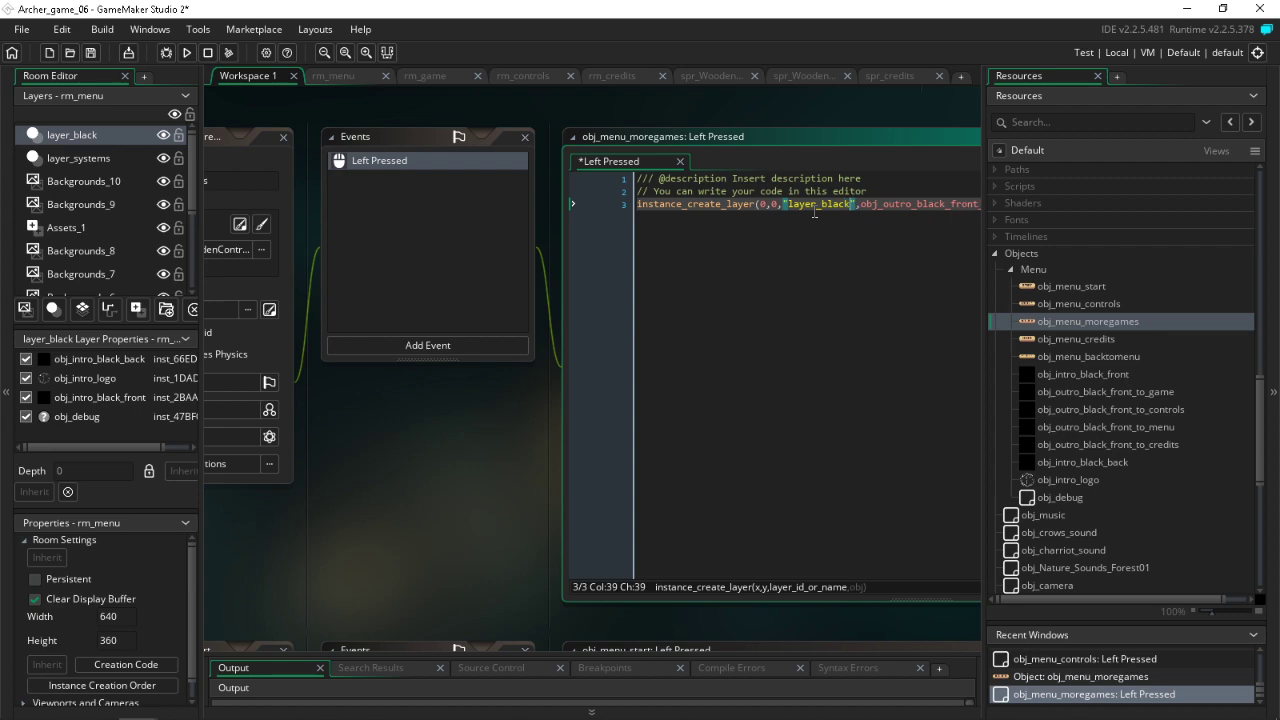
Step: Check obj_menu_controls' Left Pressed code, and change the instance_create_layer layer name to "layer_black" in obj_menu_start's Left Pressed event
double_click(1070, 308)
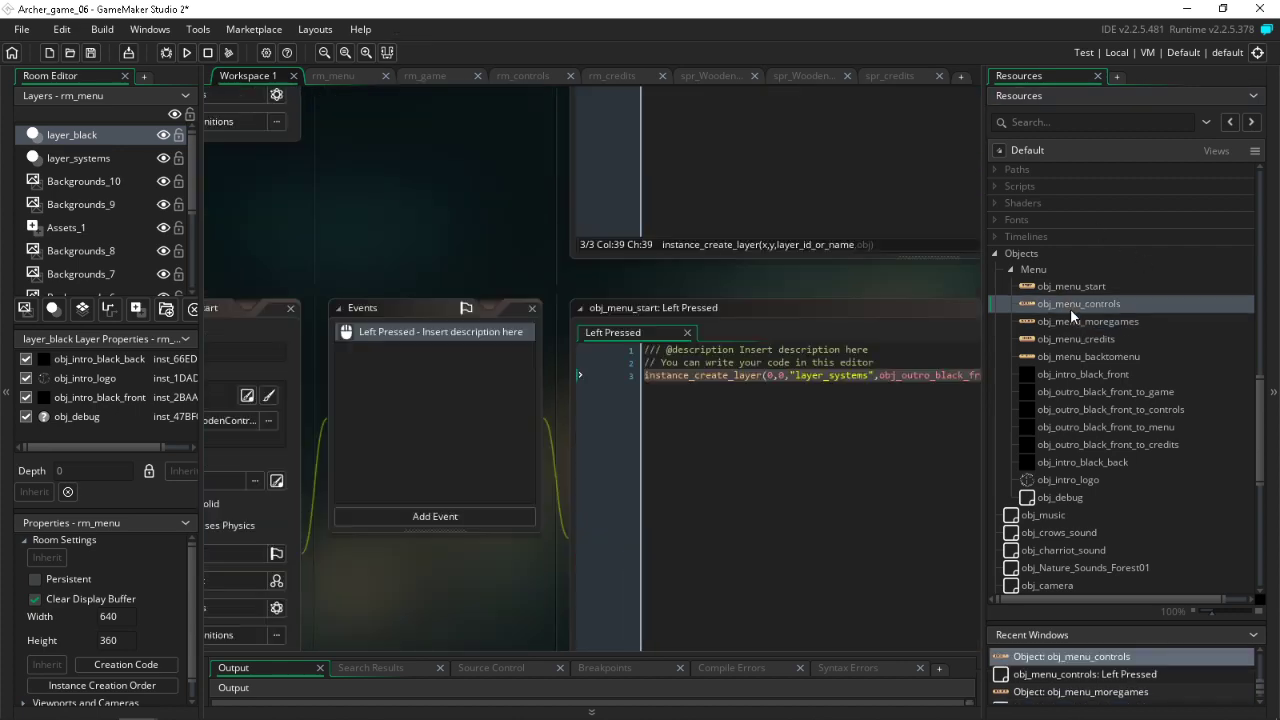
click(856, 316)
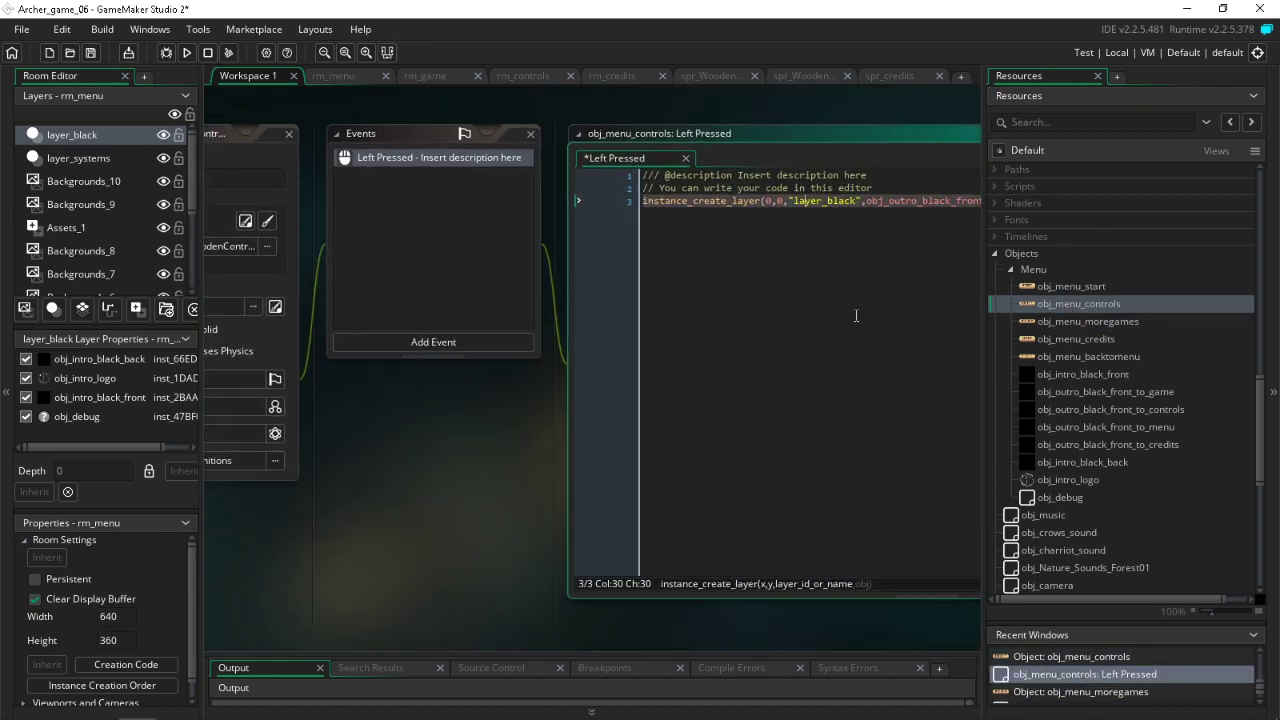
double_click(1086, 288)
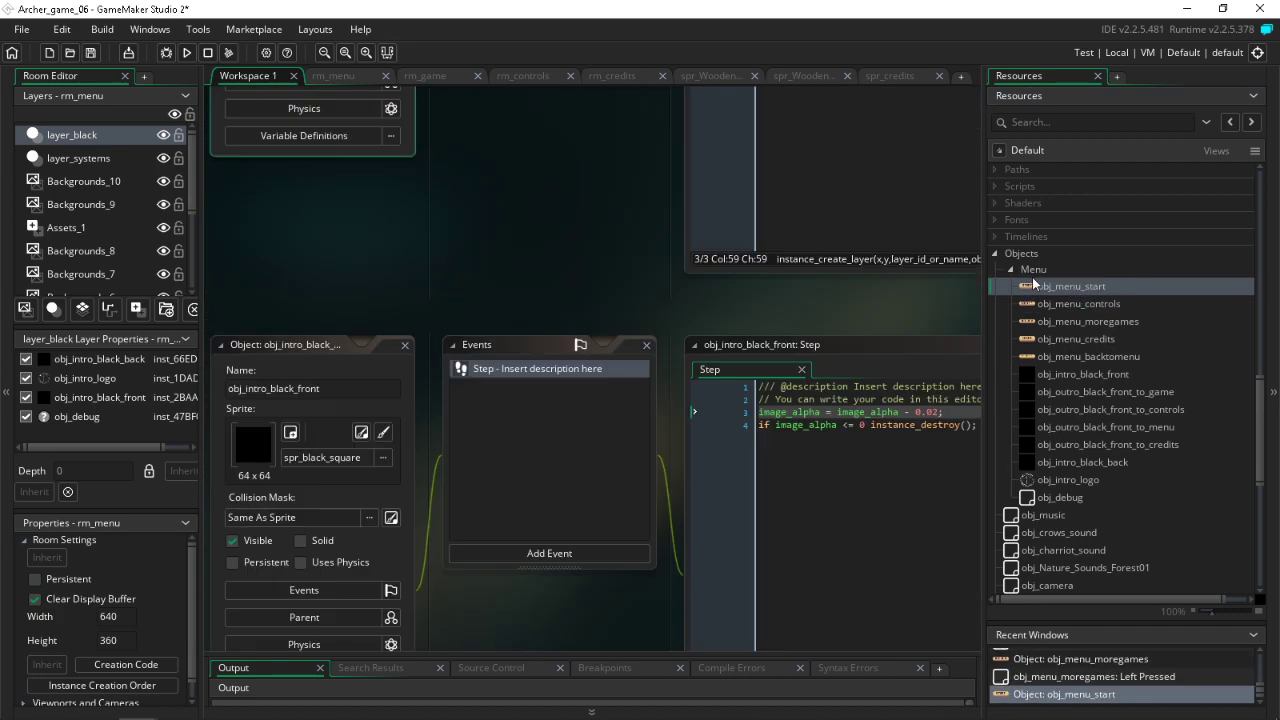
click(938, 223)
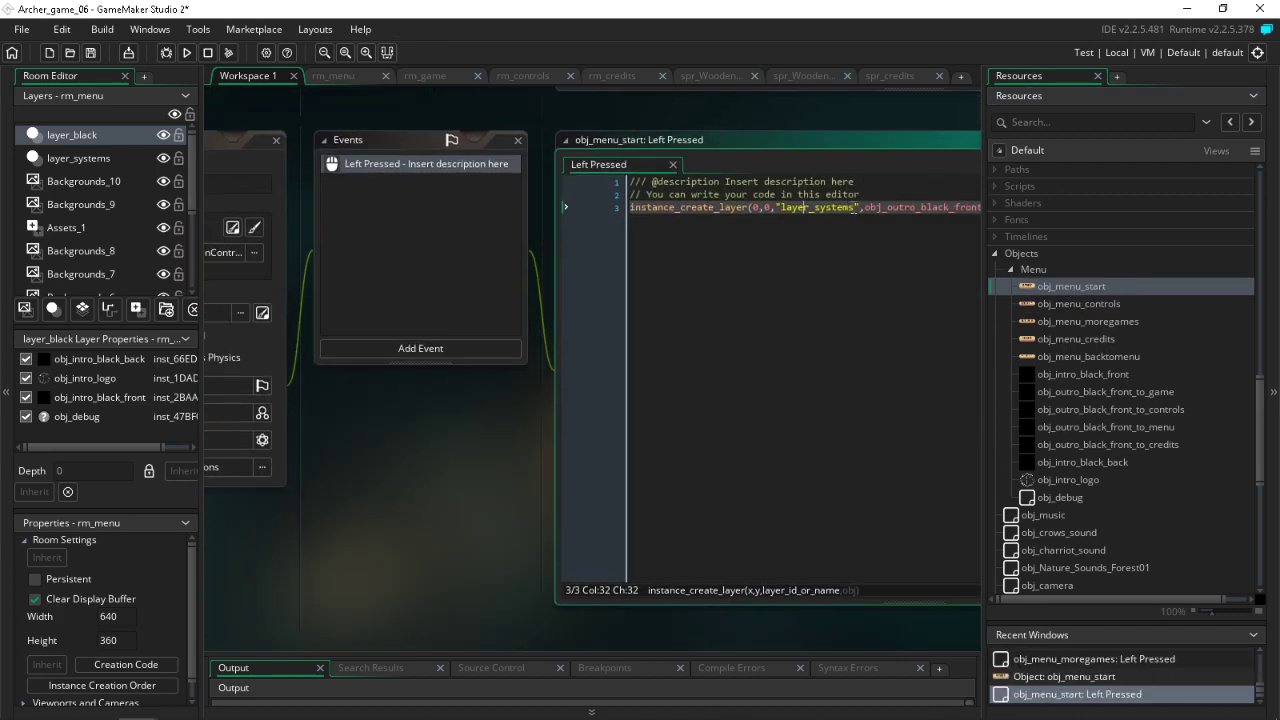
drag(856, 208, 816, 208)
text(black)
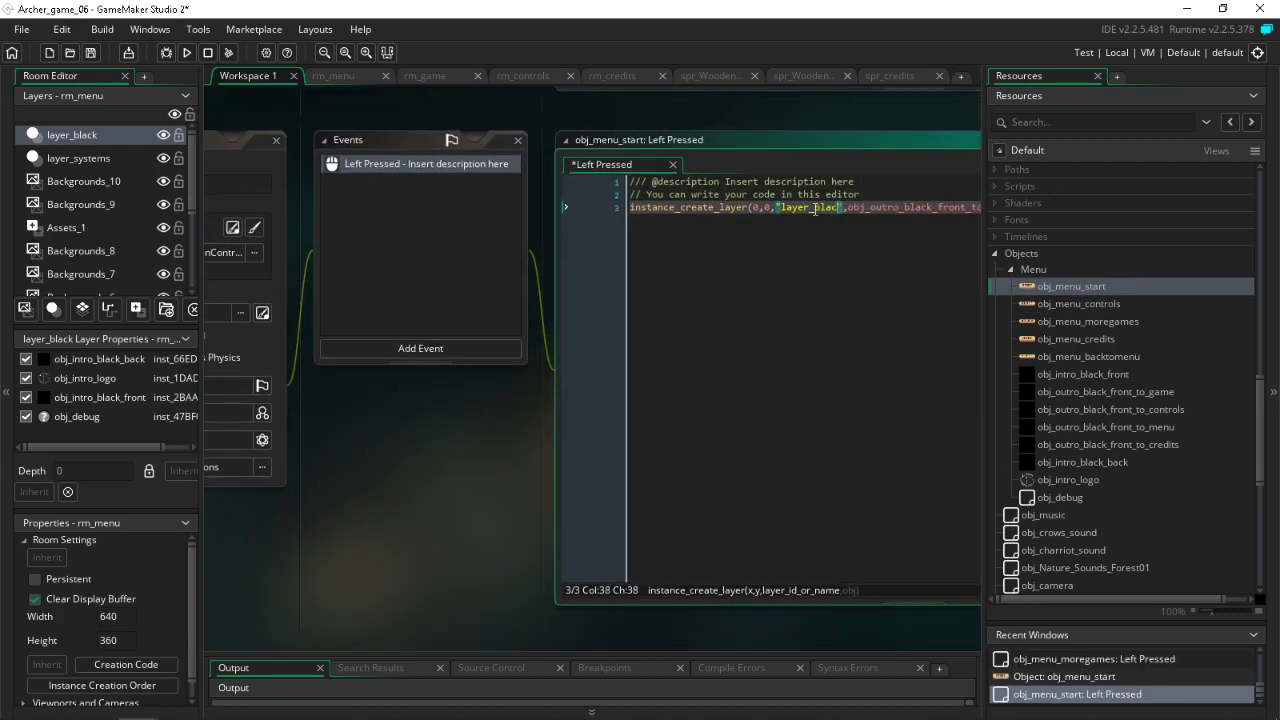
Step: In obj_menu_credits' Left Pressed event, change the instance_create_layer layer name to "layer_black"
double_click(1092, 343)
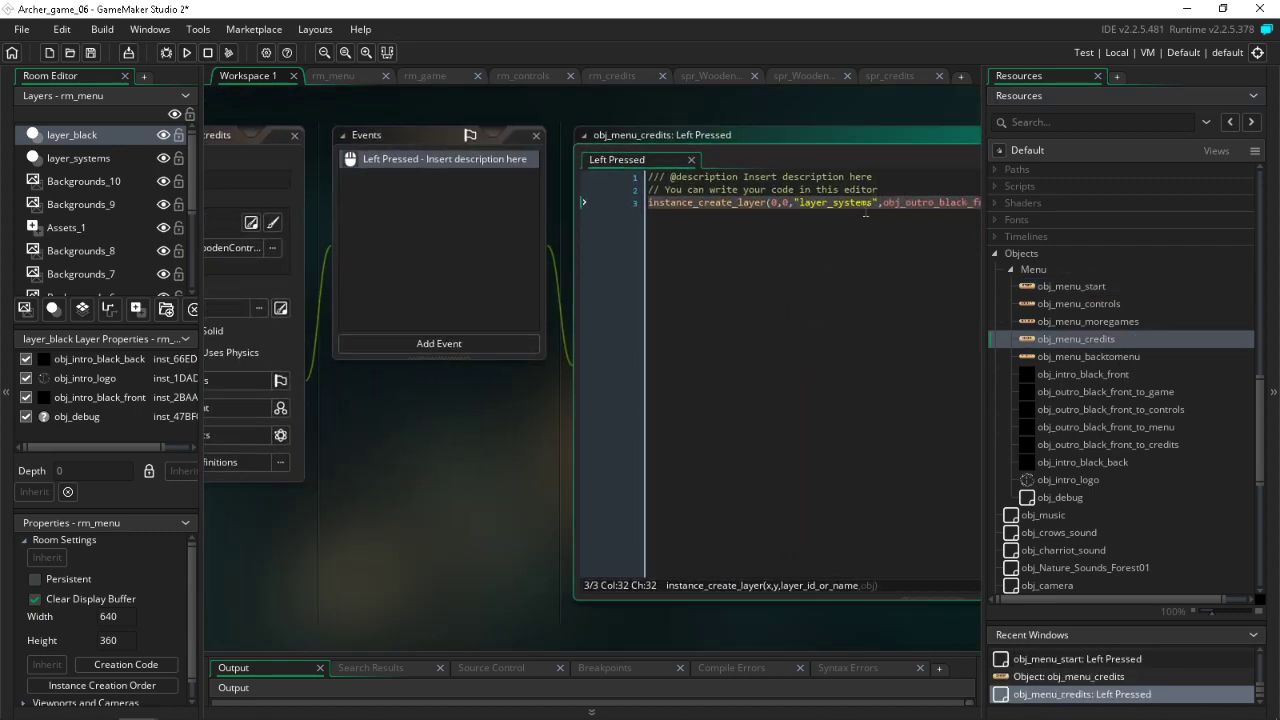
drag(875, 204, 837, 204)
text(Black)
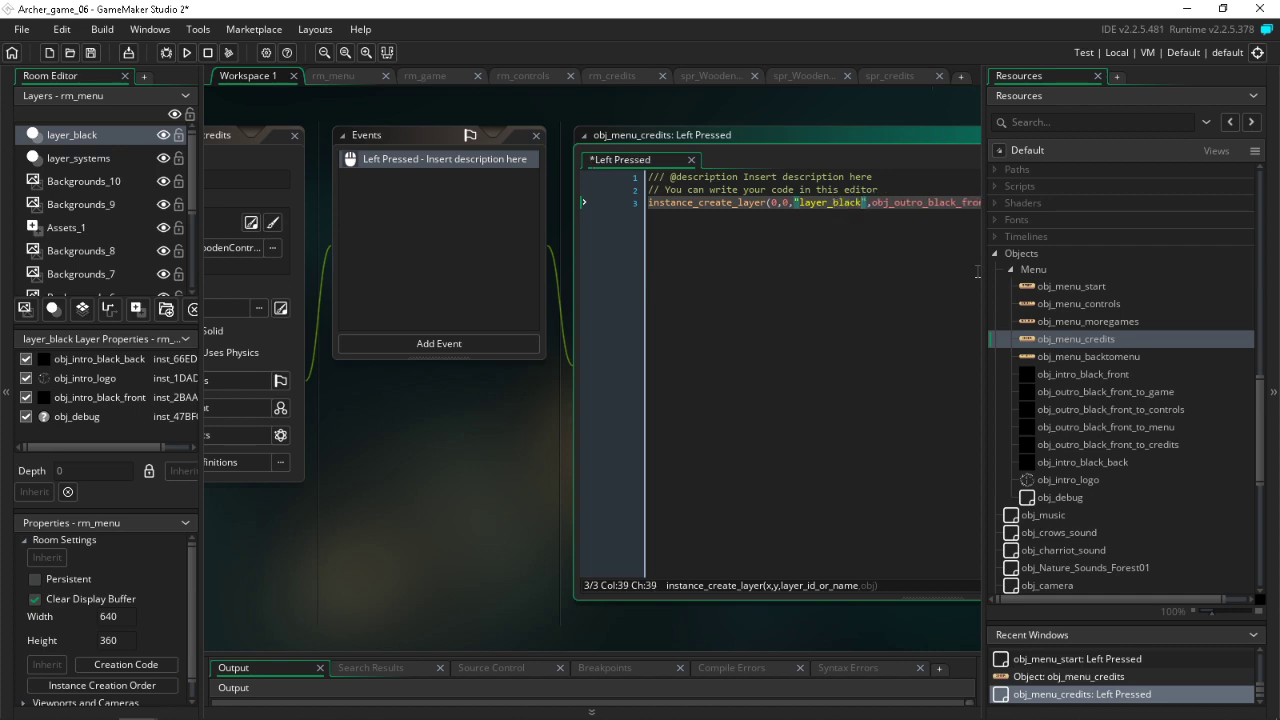
Step: In obj_menu_backtomenu's Left Pressed event, change the instance_create_layer layer name to "layer_black"
double_click(1095, 352)
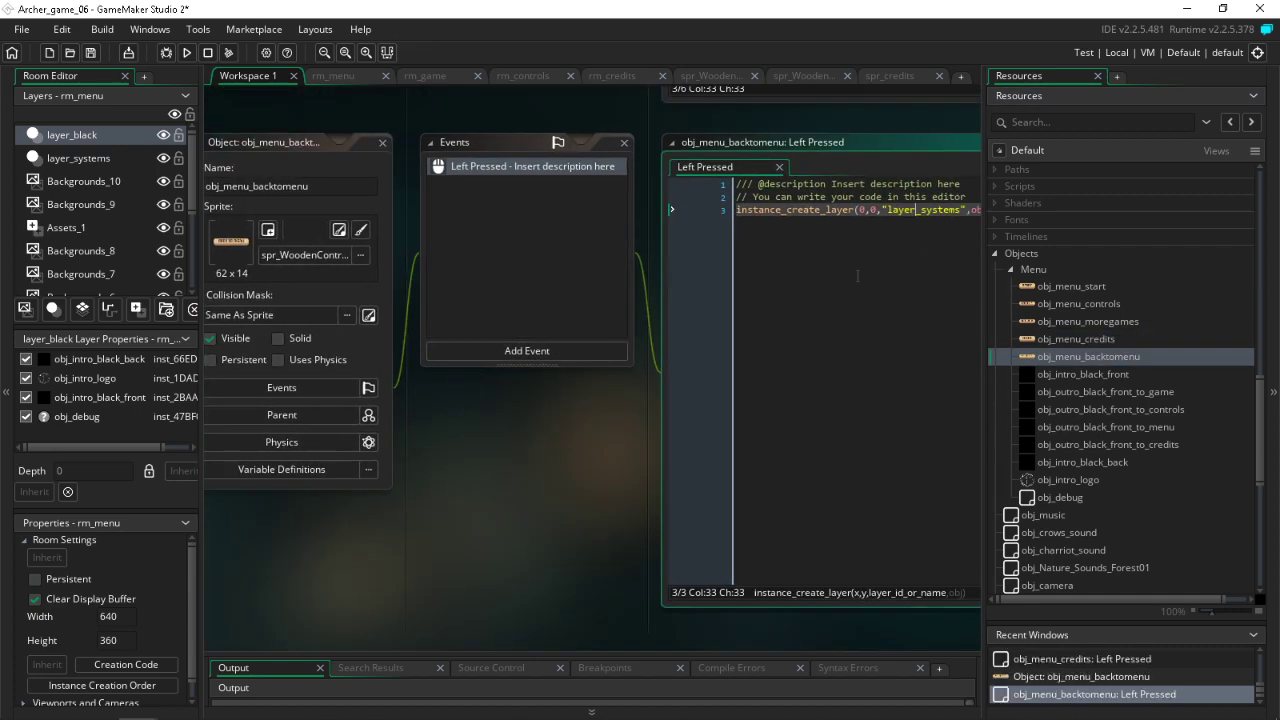
drag(886, 219, 848, 223)
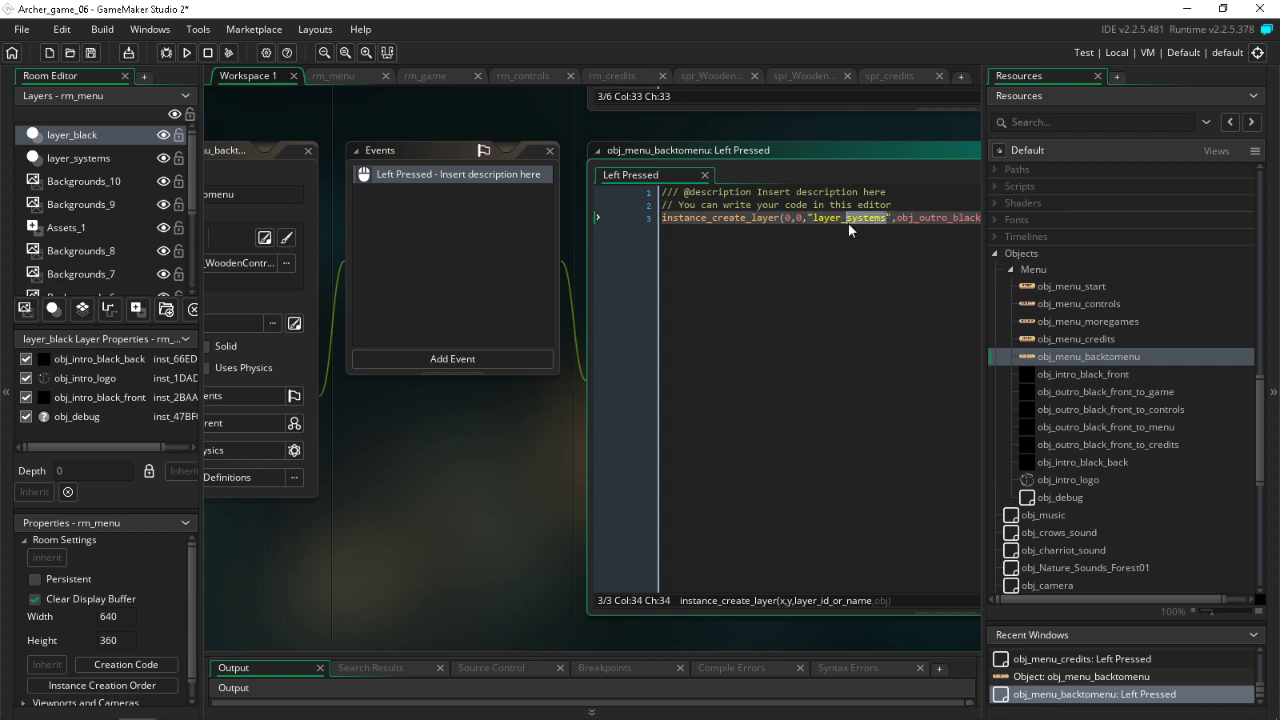
text(black)
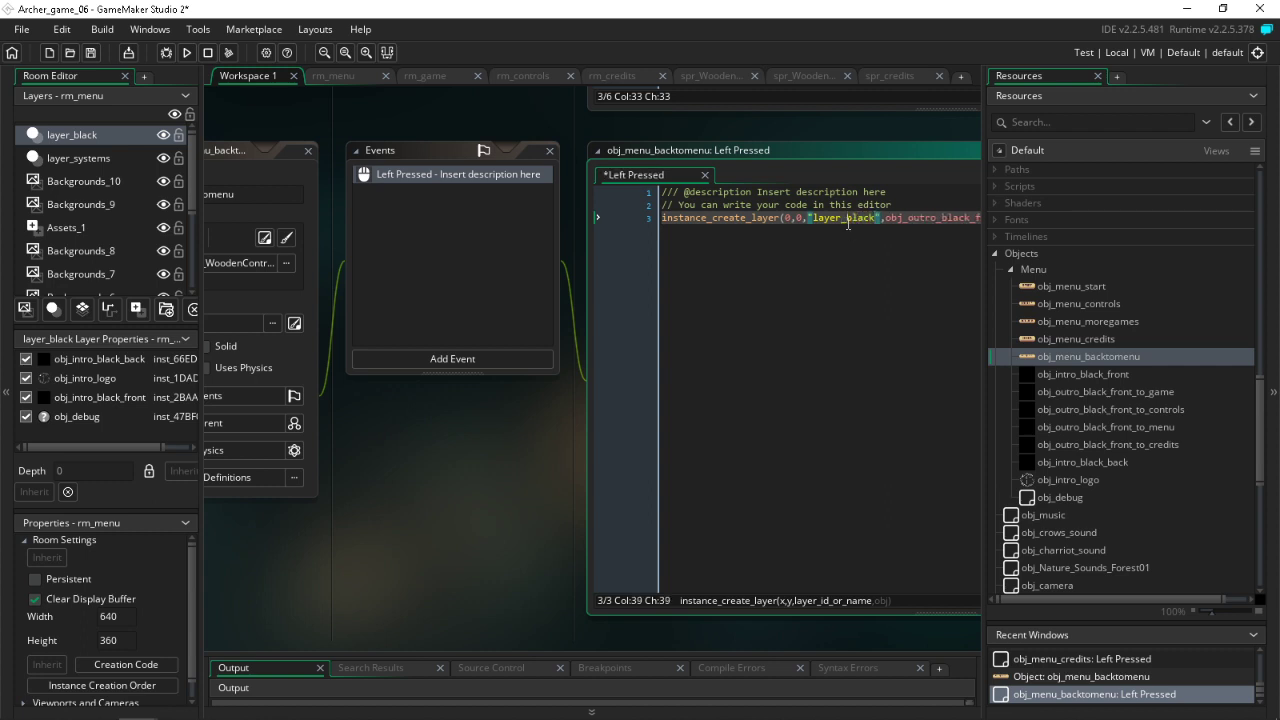
click(730, 378)
Step: Review the layer_black layer in rm_menu and save the project
click(98, 136)
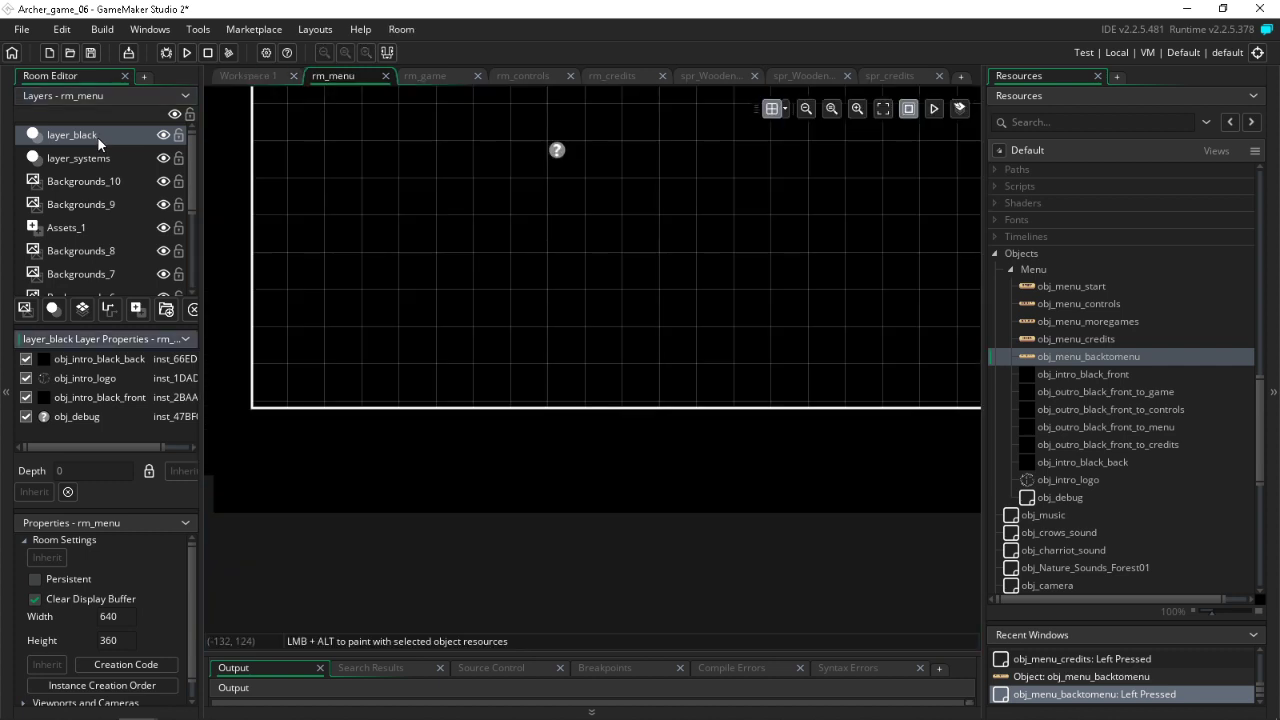
scroll(239, 230, up, 5)
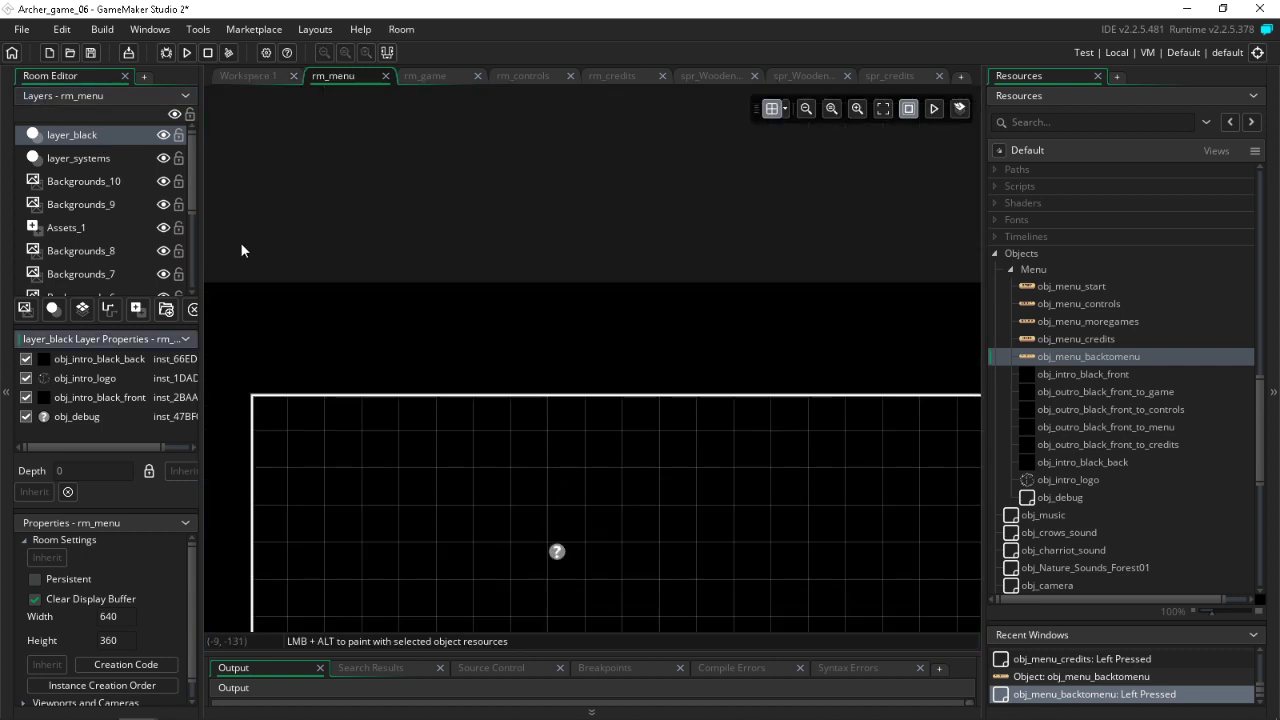
scroll(241, 250, down, 2)
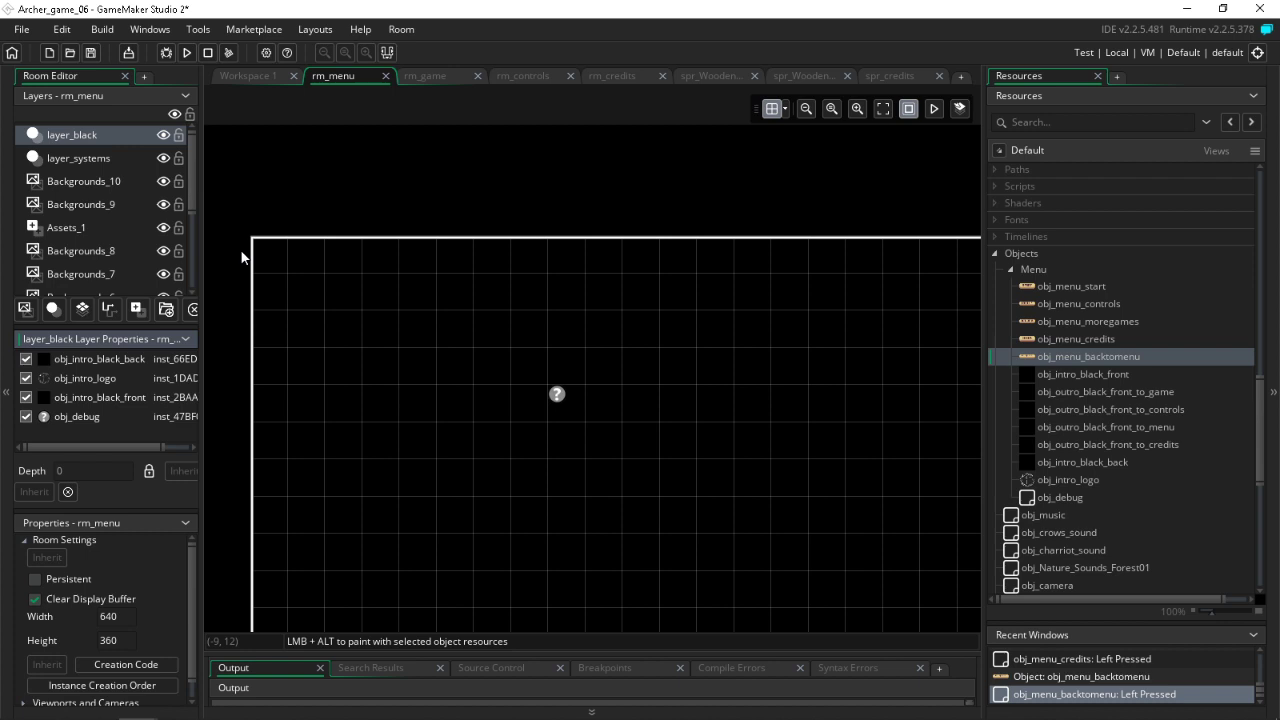
click(90, 53)
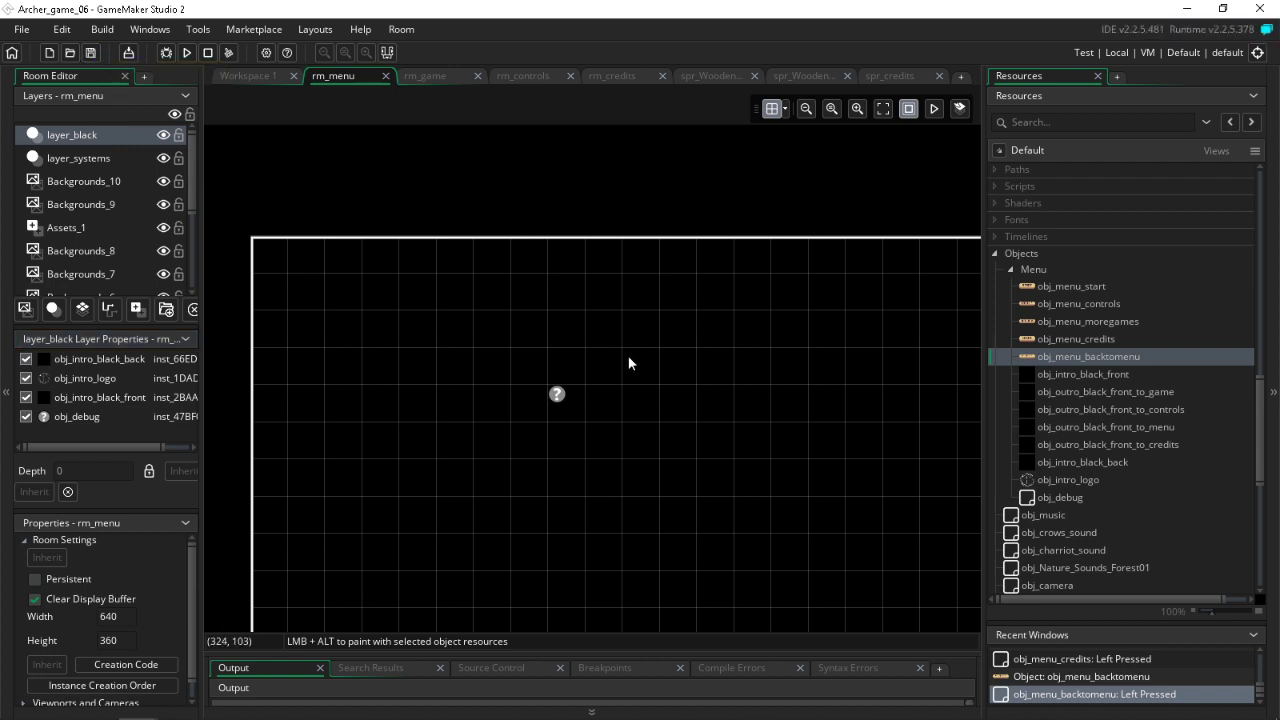
Step: In rm_game, add an instance layer above layer_systems and name it layer_black
click(416, 75)
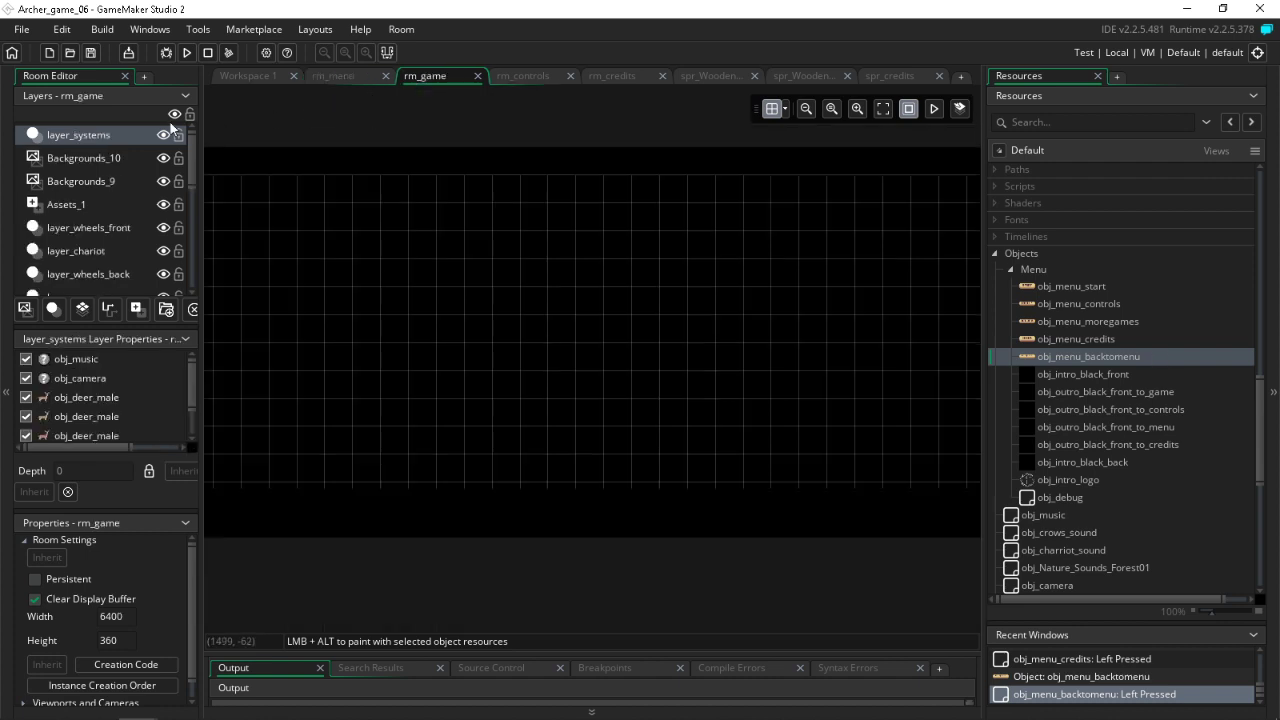
click(52, 311)
key(BackSpace)
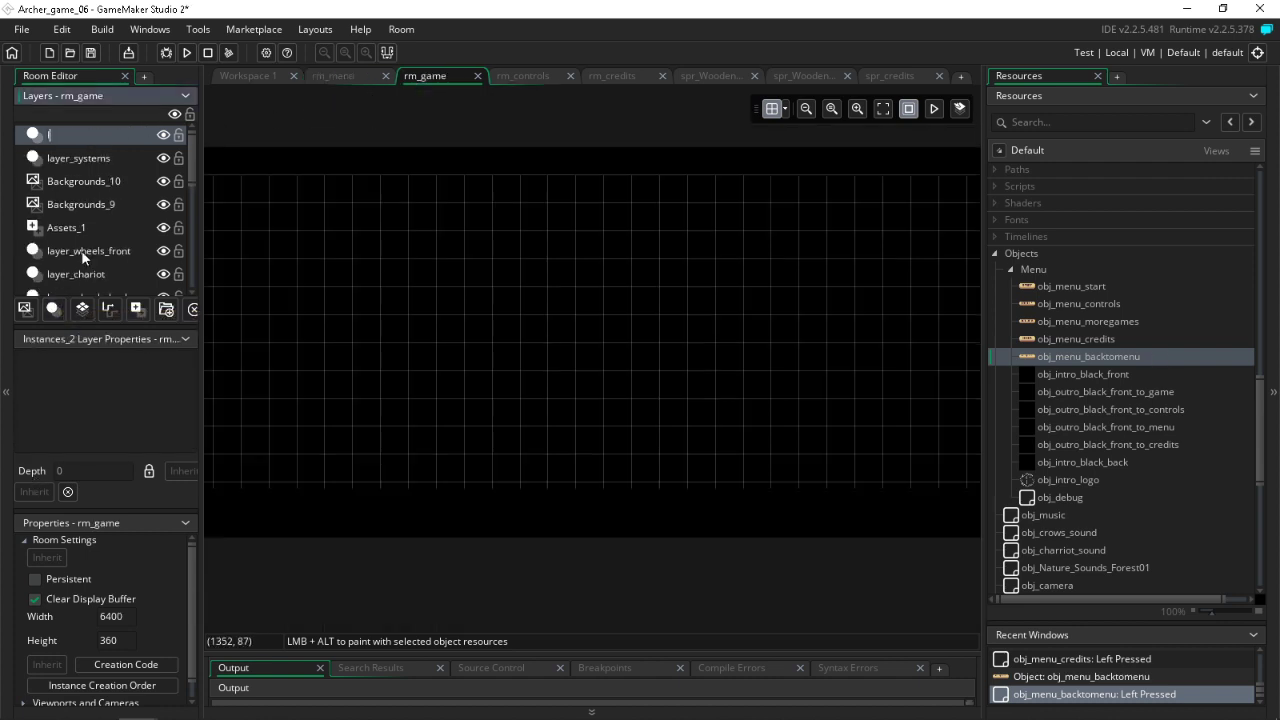
text(layer_black)
key(Return)
Step: In rm_game, move the obj_intro_black_front instance from layer_systems to layer_black
click(94, 159)
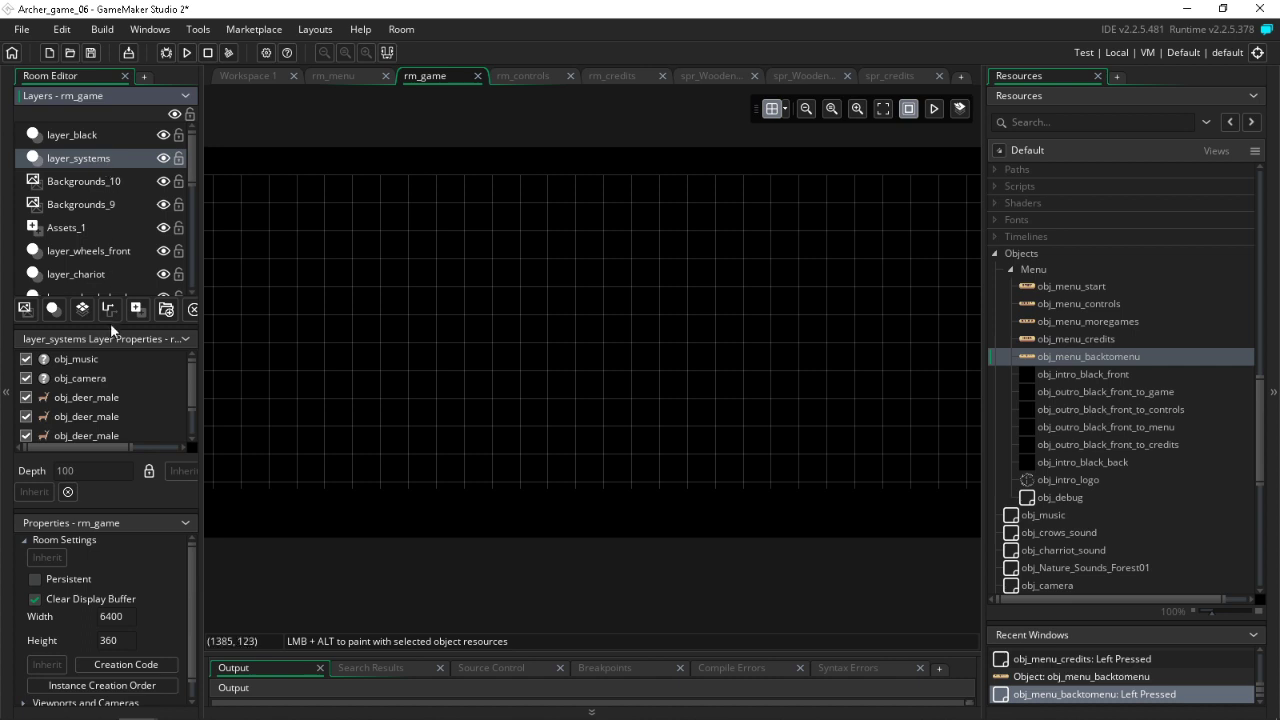
scroll(105, 378, down, 1)
drag(100, 433, 56, 134)
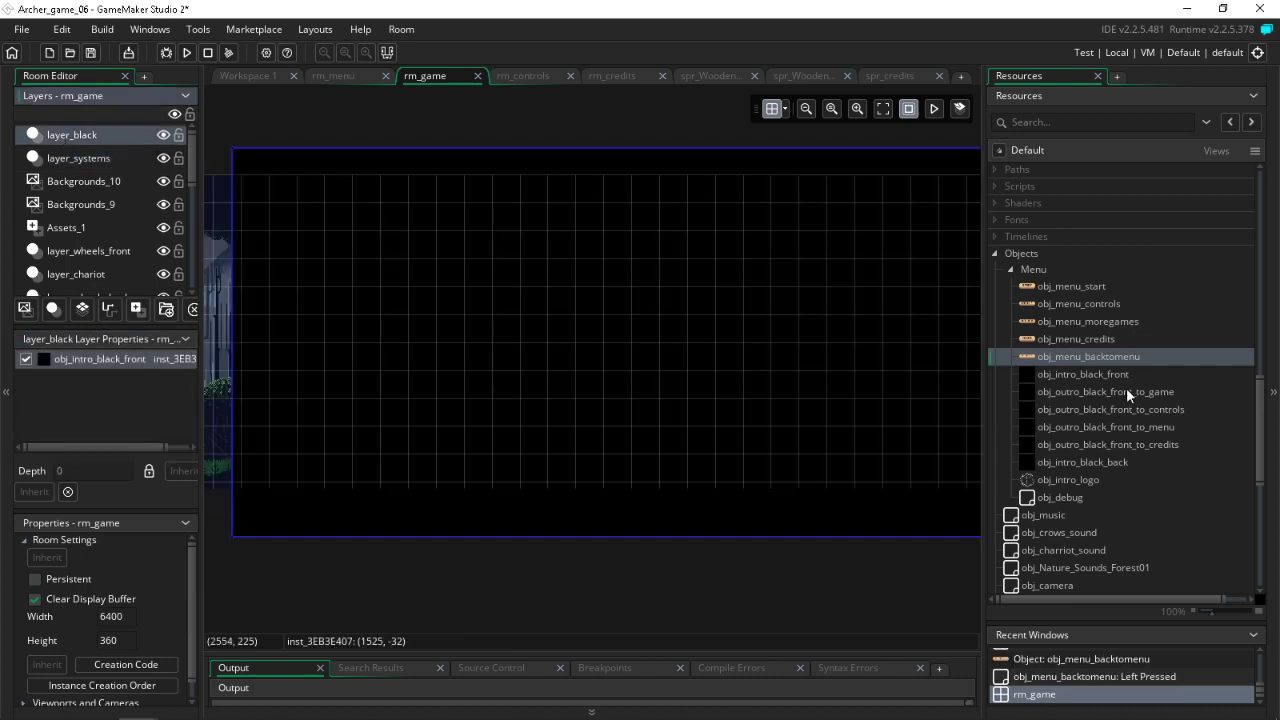
Step: In rm_controls, rename the Instances_1 layer to layer_black and check the instances on it and on layer_systems
click(522, 76)
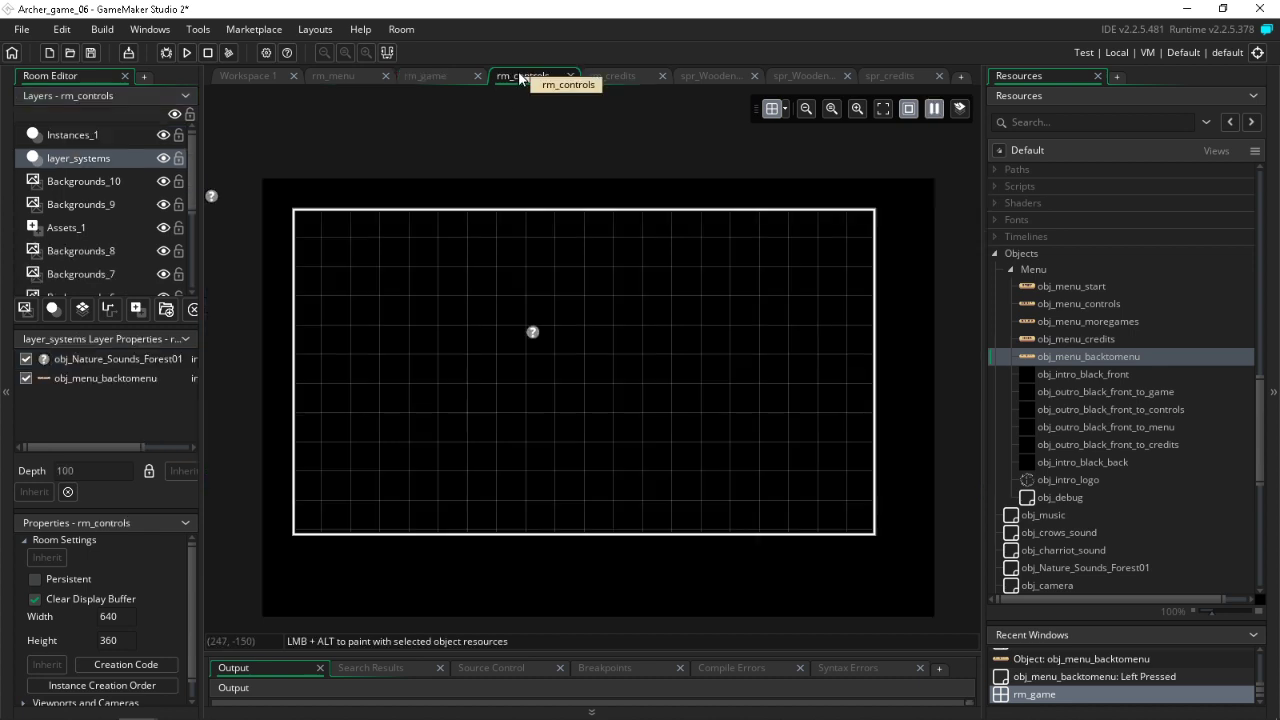
double_click(85, 140)
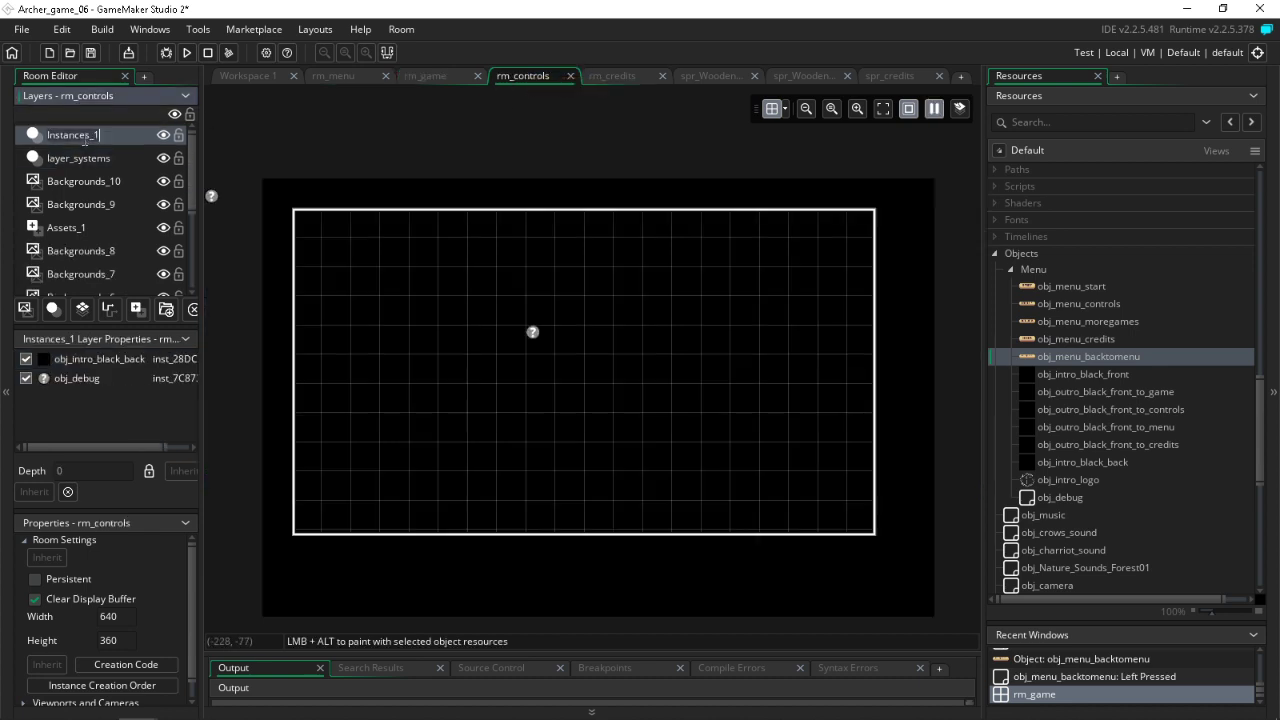
text(layer_black)
key(Return)
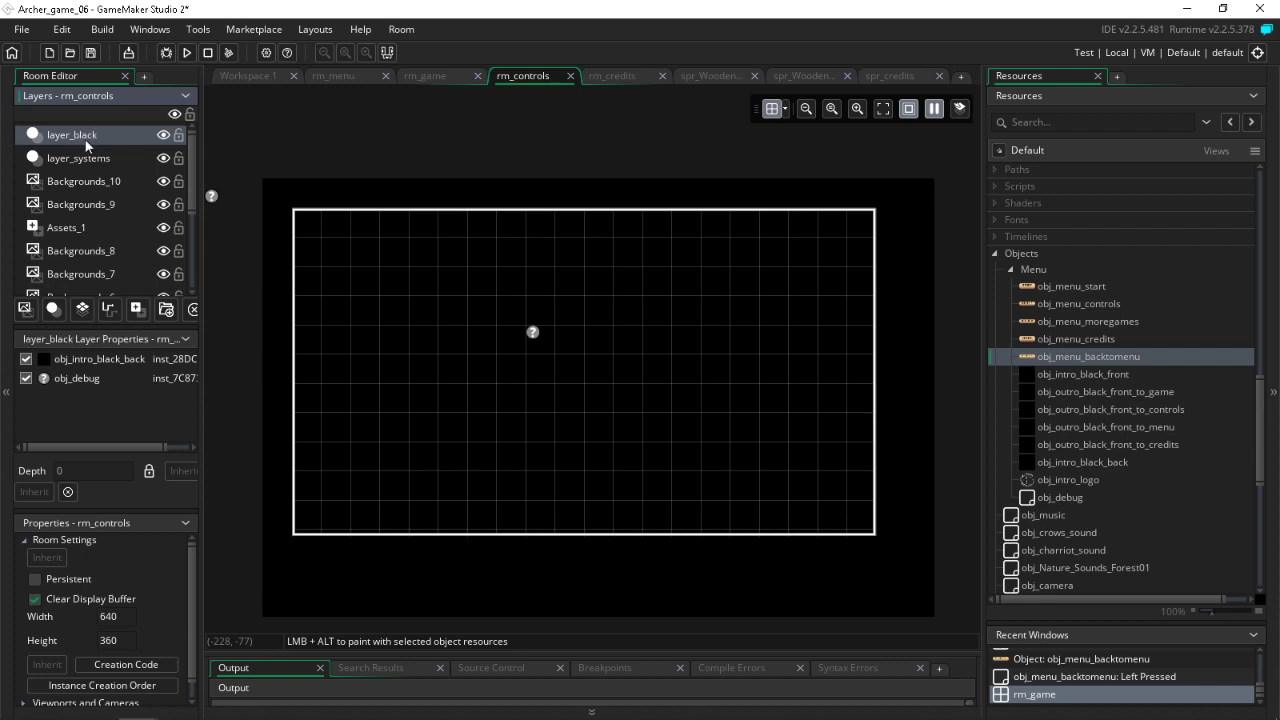
click(73, 383)
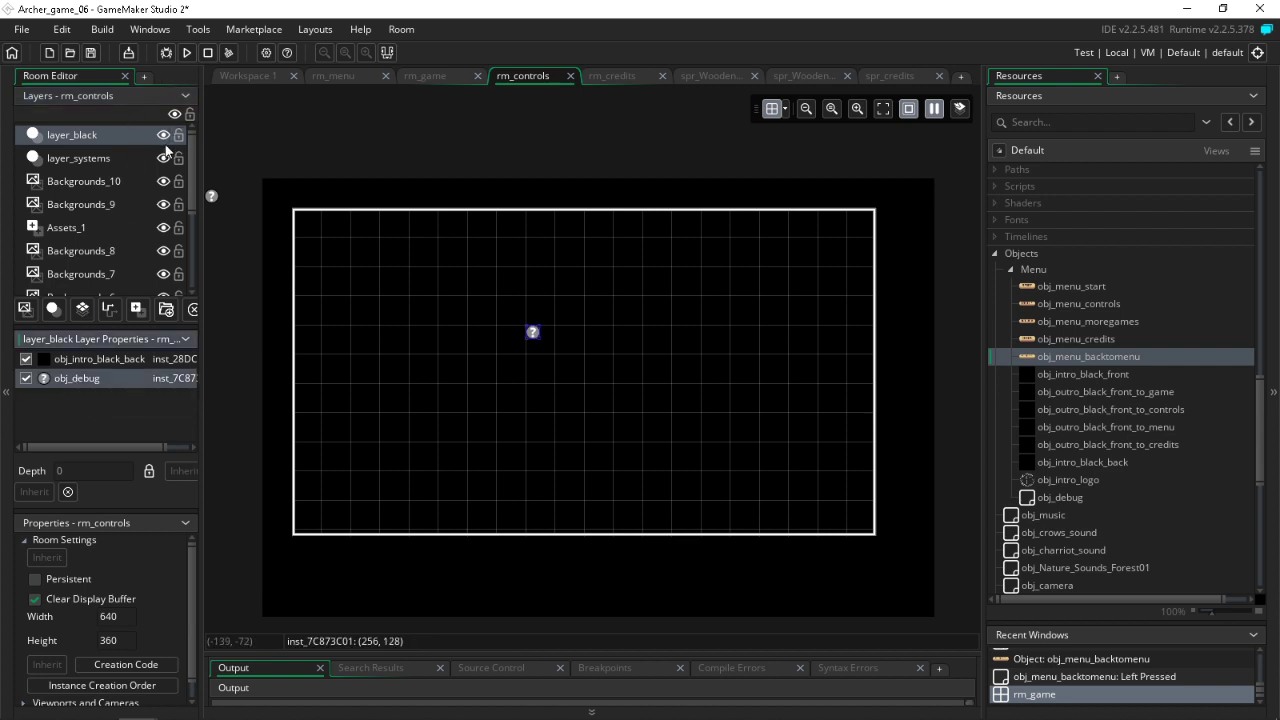
click(74, 181)
click(76, 160)
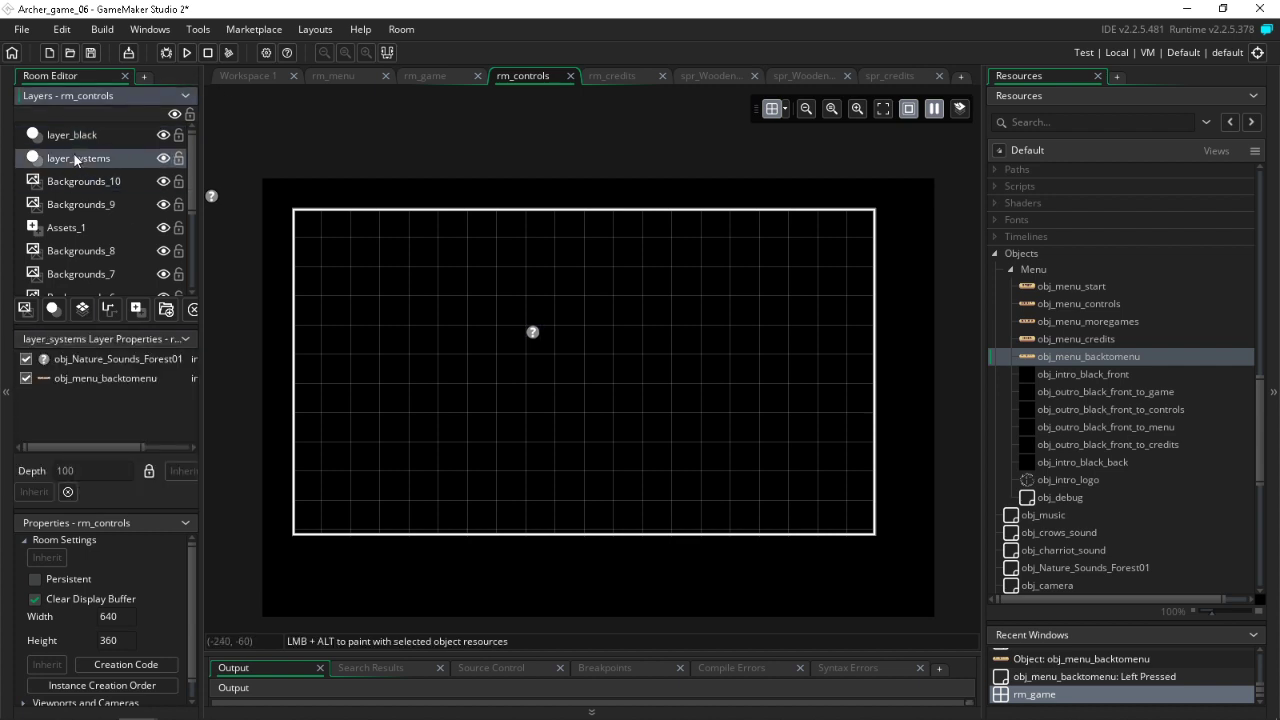
Step: In rm_credits, rename the Instances_1 layer to layer_black and check the instances on it and on layer_systems
click(629, 75)
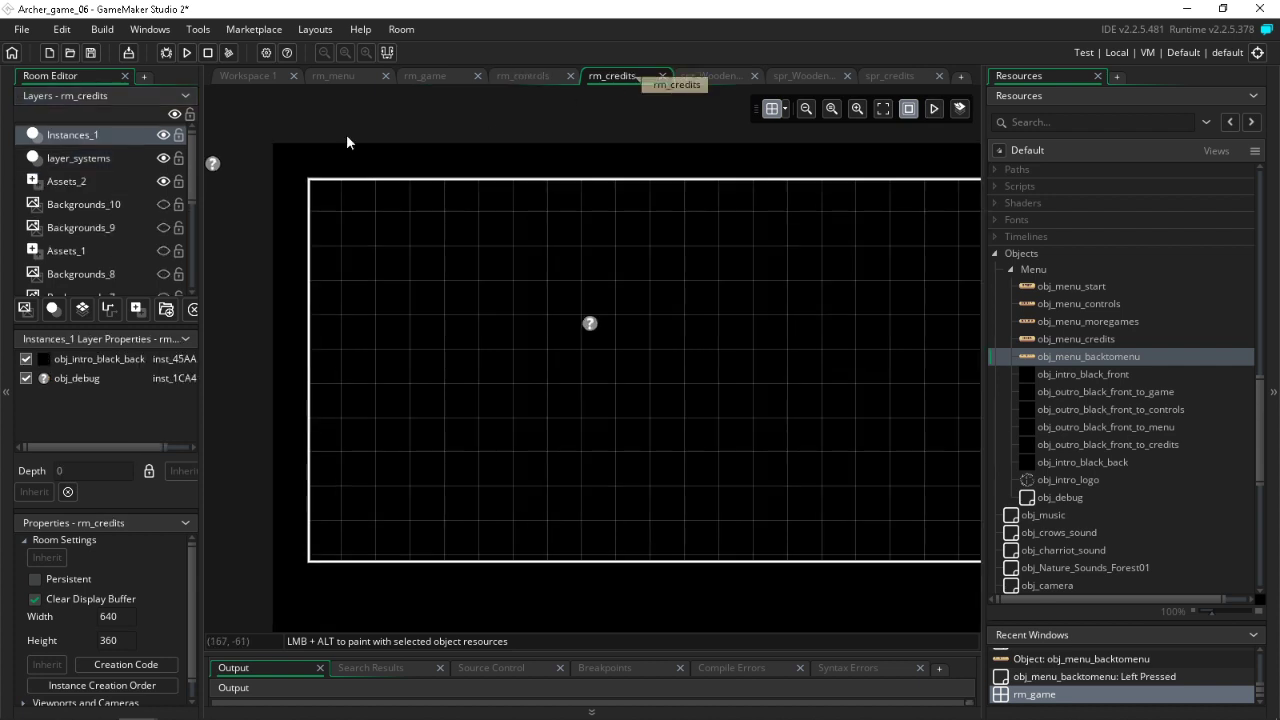
double_click(100, 135)
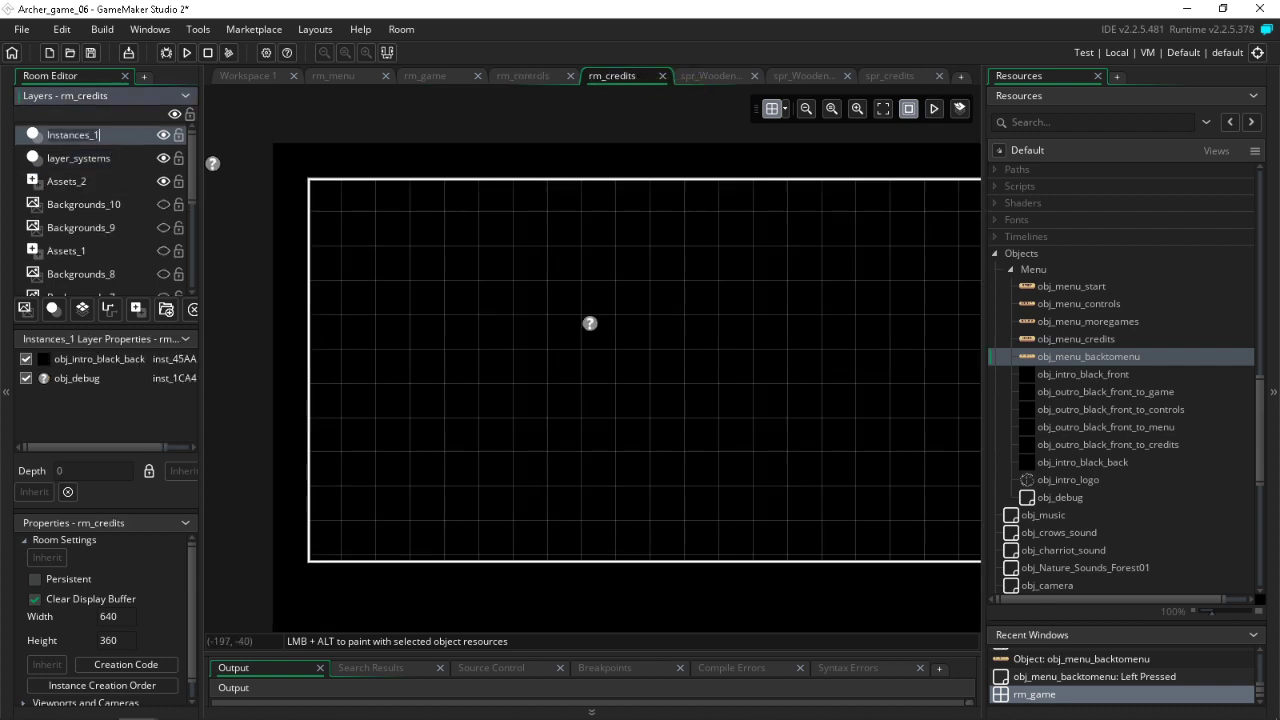
text(layer_black)
click(129, 164)
click(88, 133)
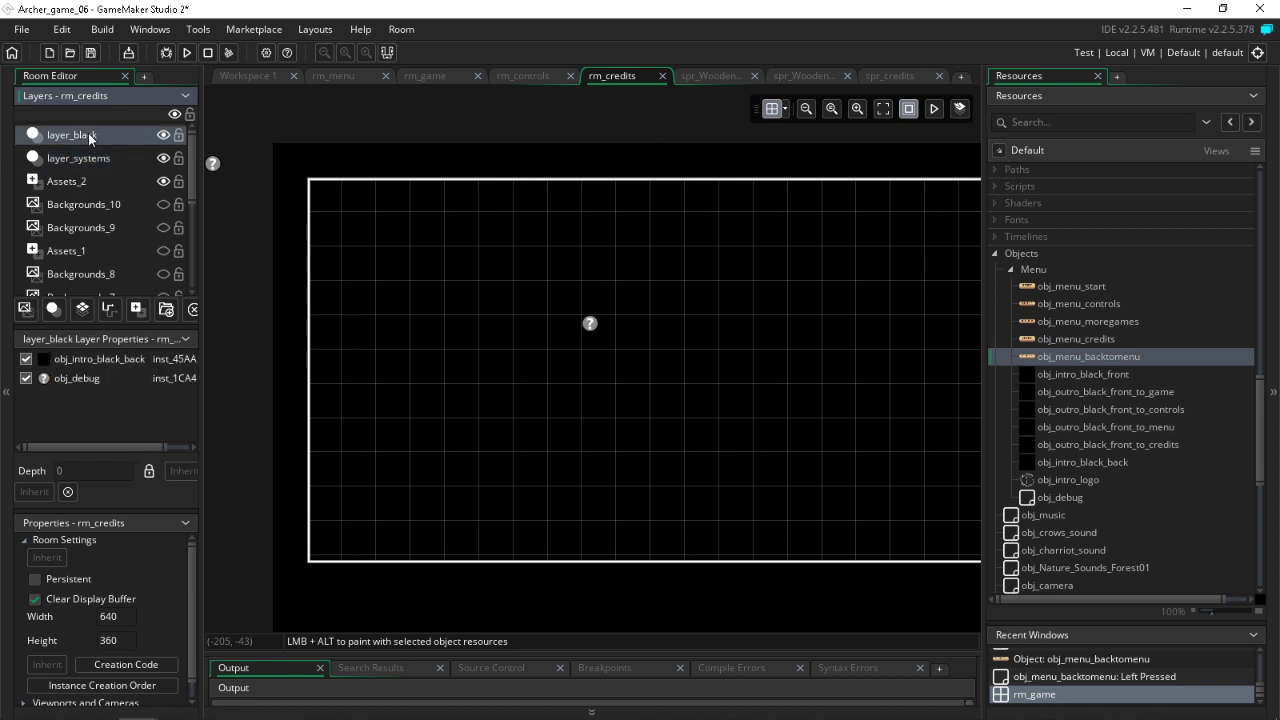
click(86, 158)
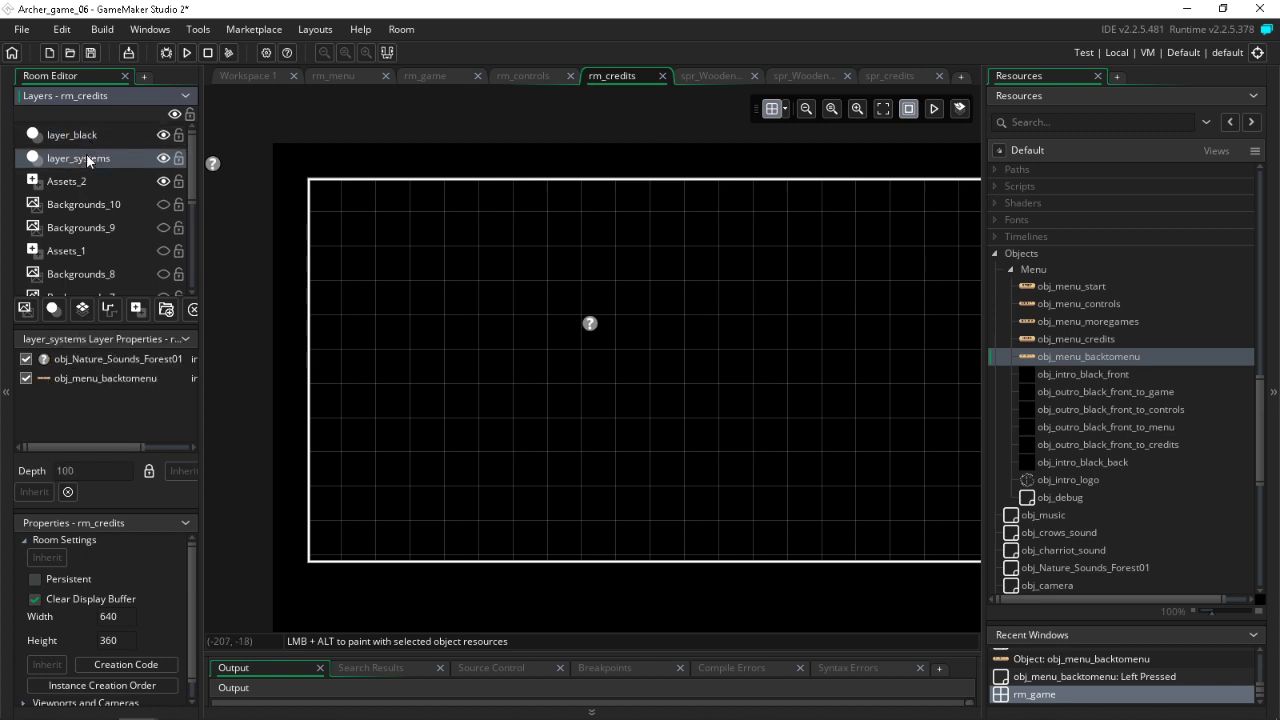
Step: Save the project, run the game and open the credits from the main menu
click(90, 52)
click(187, 54)
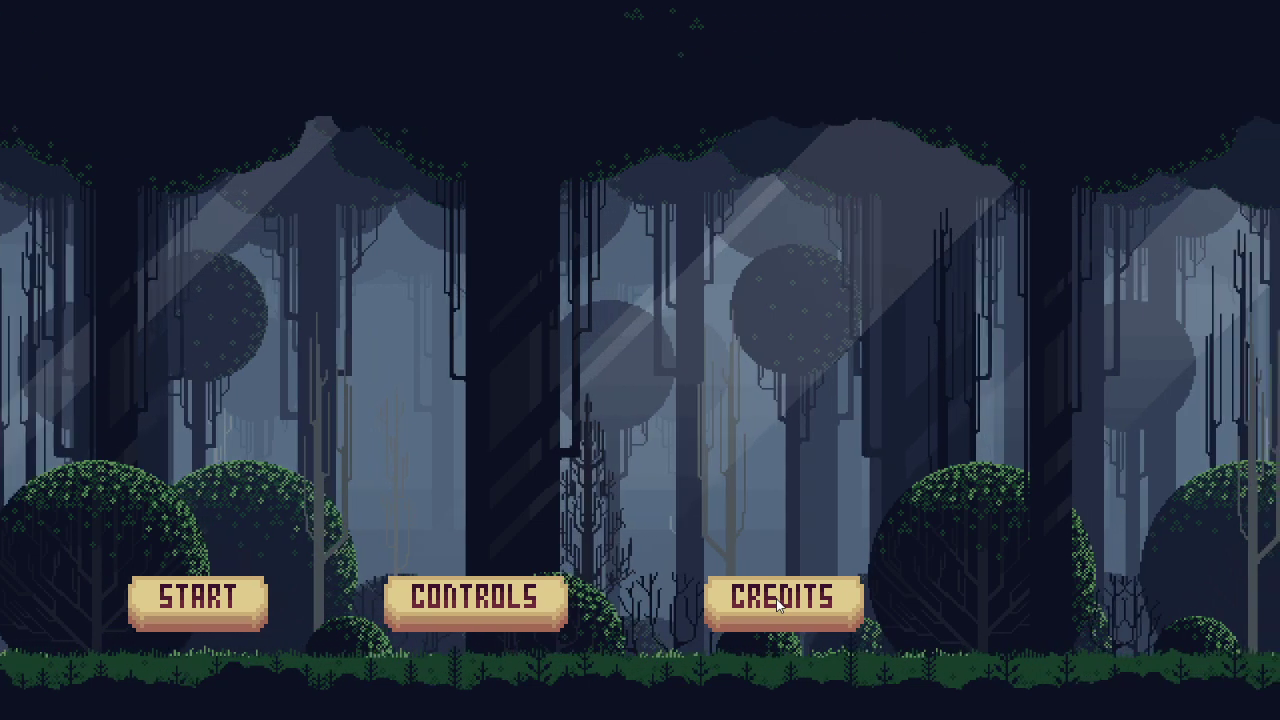
click(778, 604)
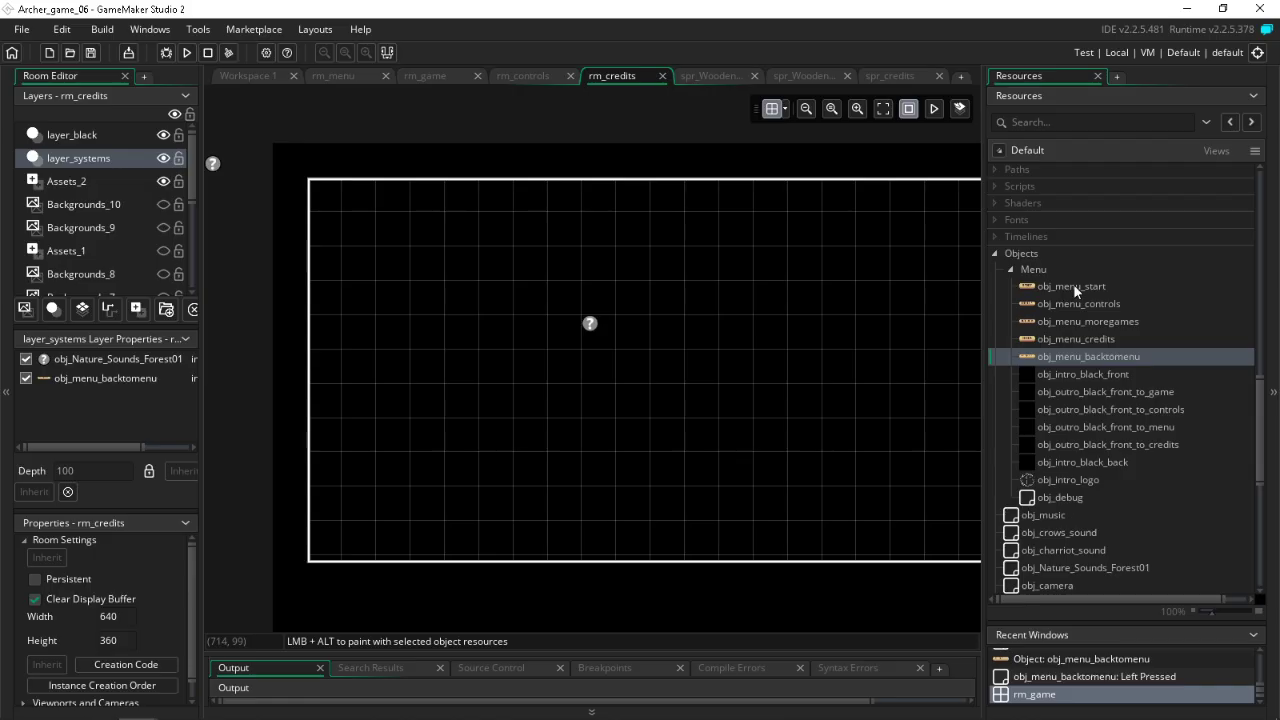
Step: Temporarily hide layer_black in rm_credits to view the credits layout, and look over rm_controls and rm_game
click(163, 137)
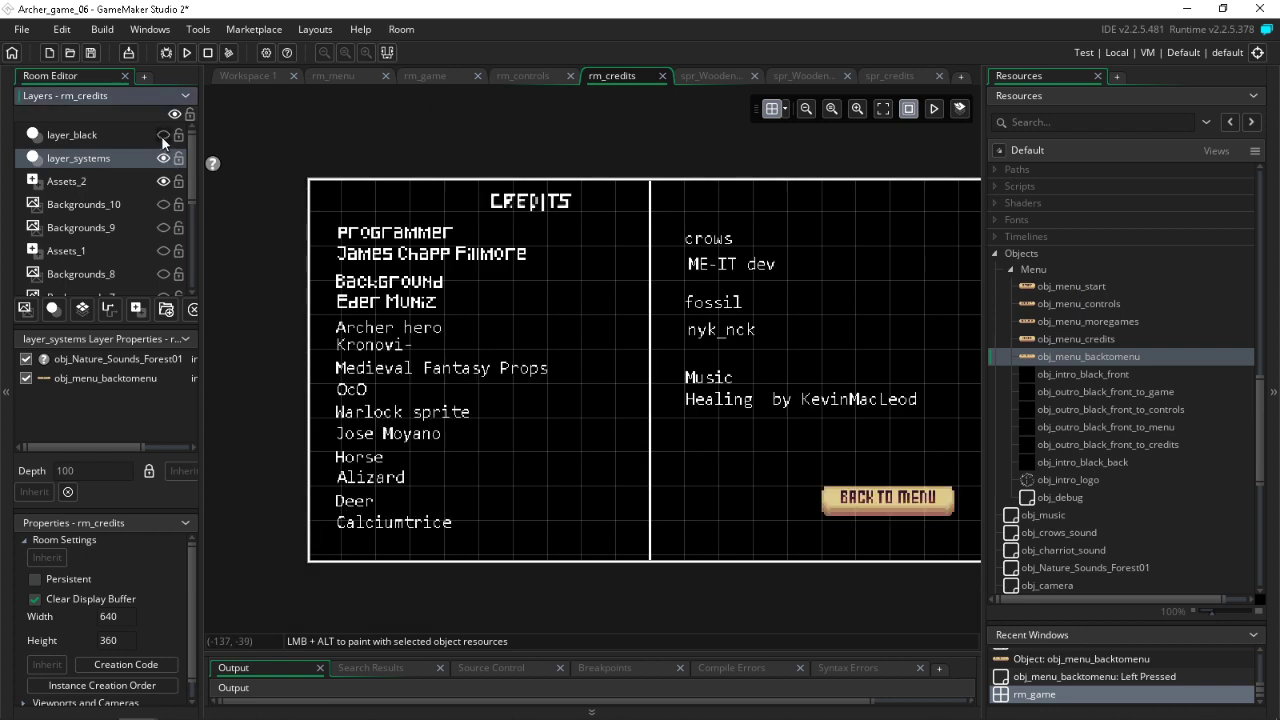
click(163, 136)
click(532, 76)
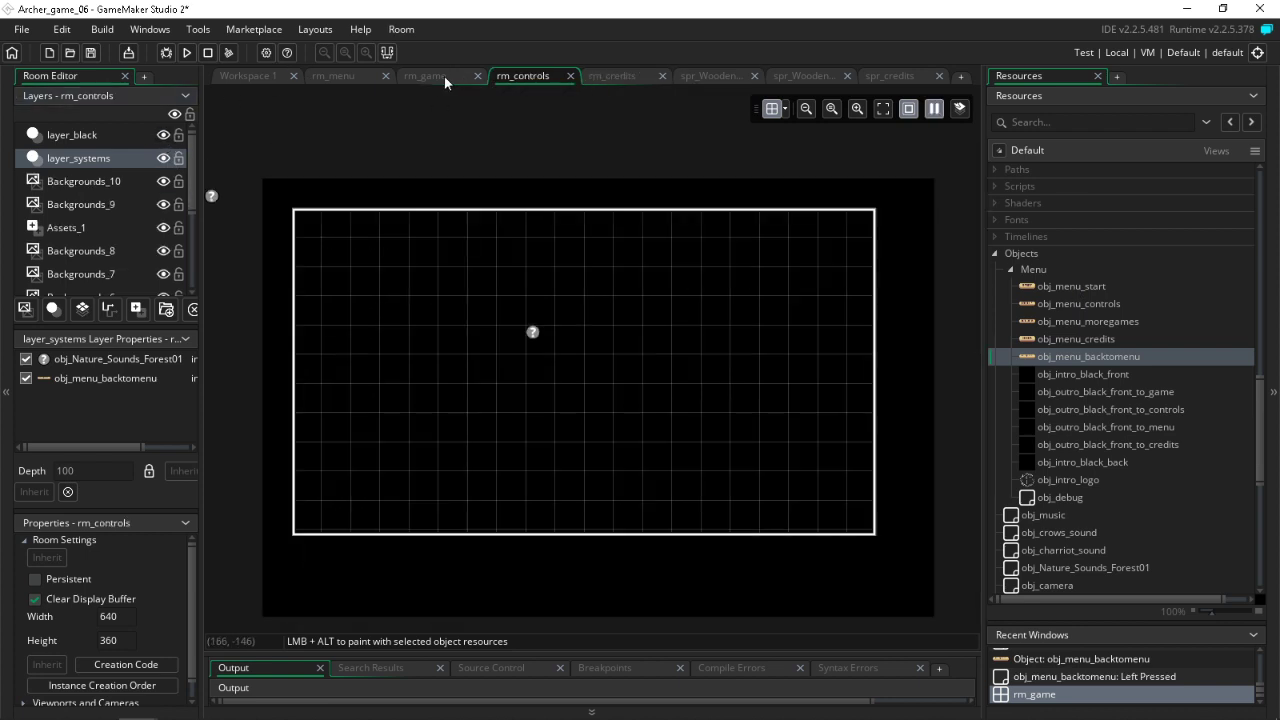
click(444, 76)
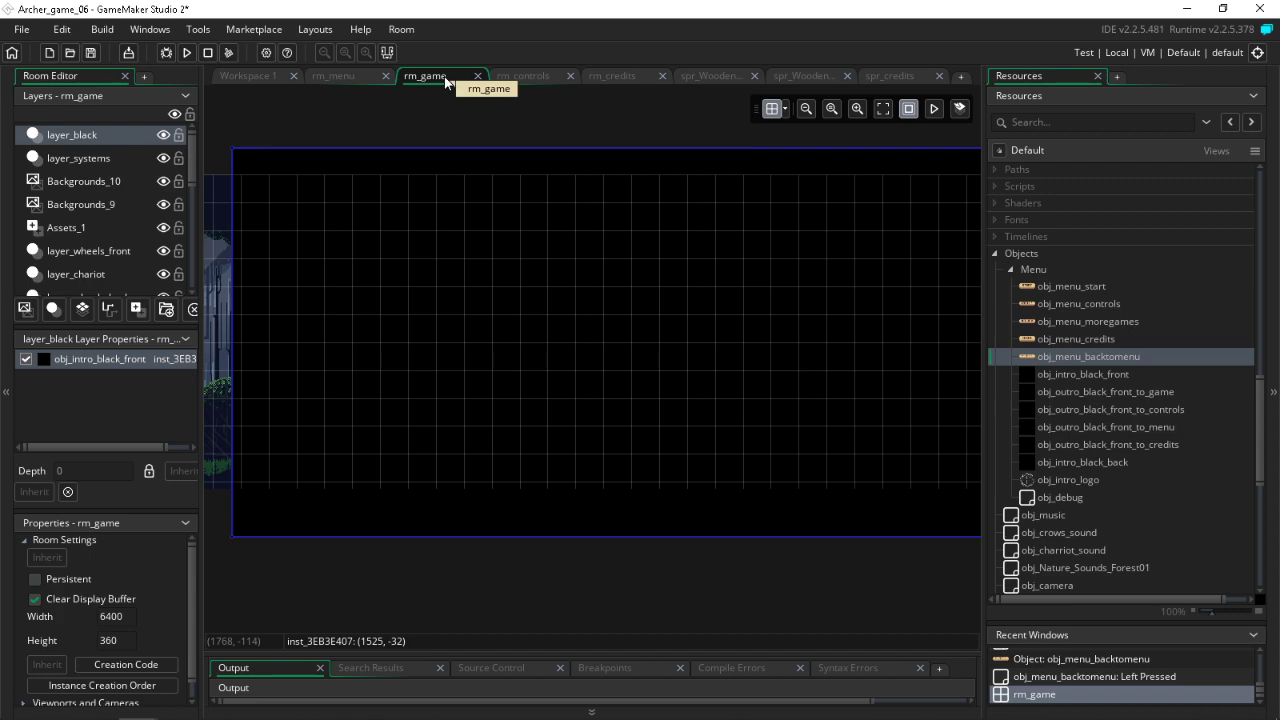
Step: In rm_menu, hide layer_black and make layer_systems the active layer for working on the menu buttons
click(336, 76)
click(163, 134)
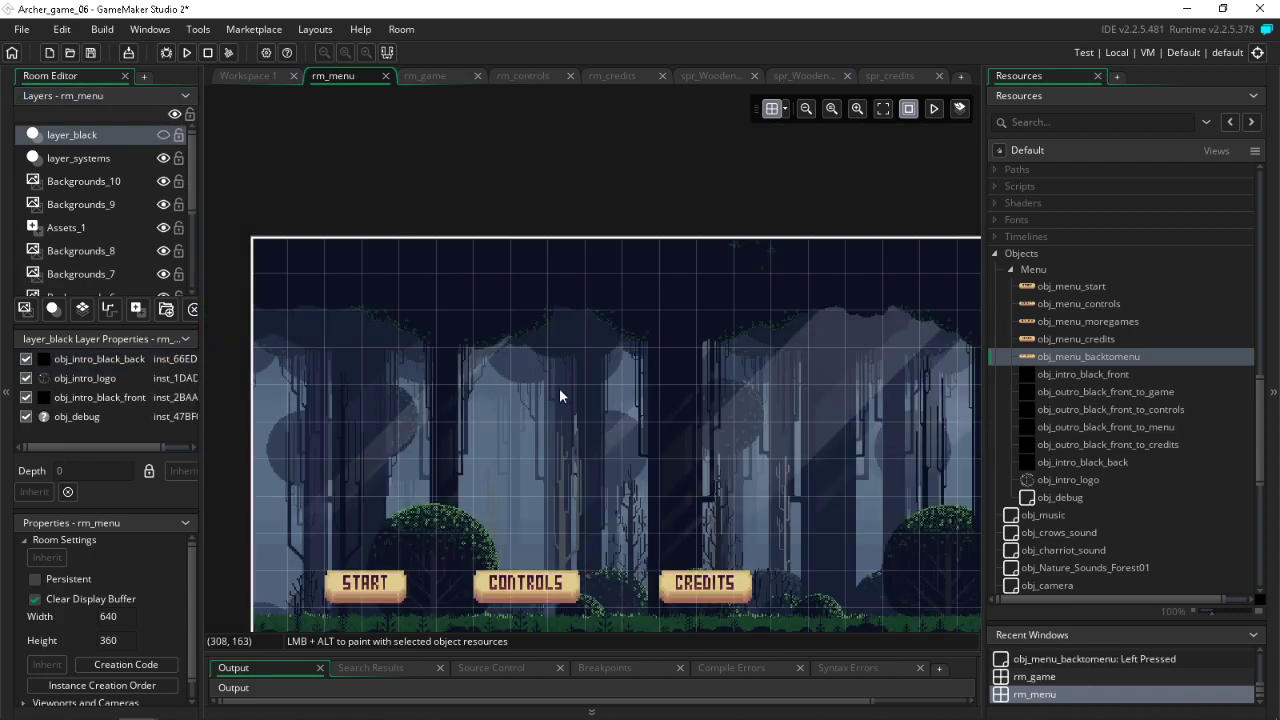
scroll(559, 396, down, 3)
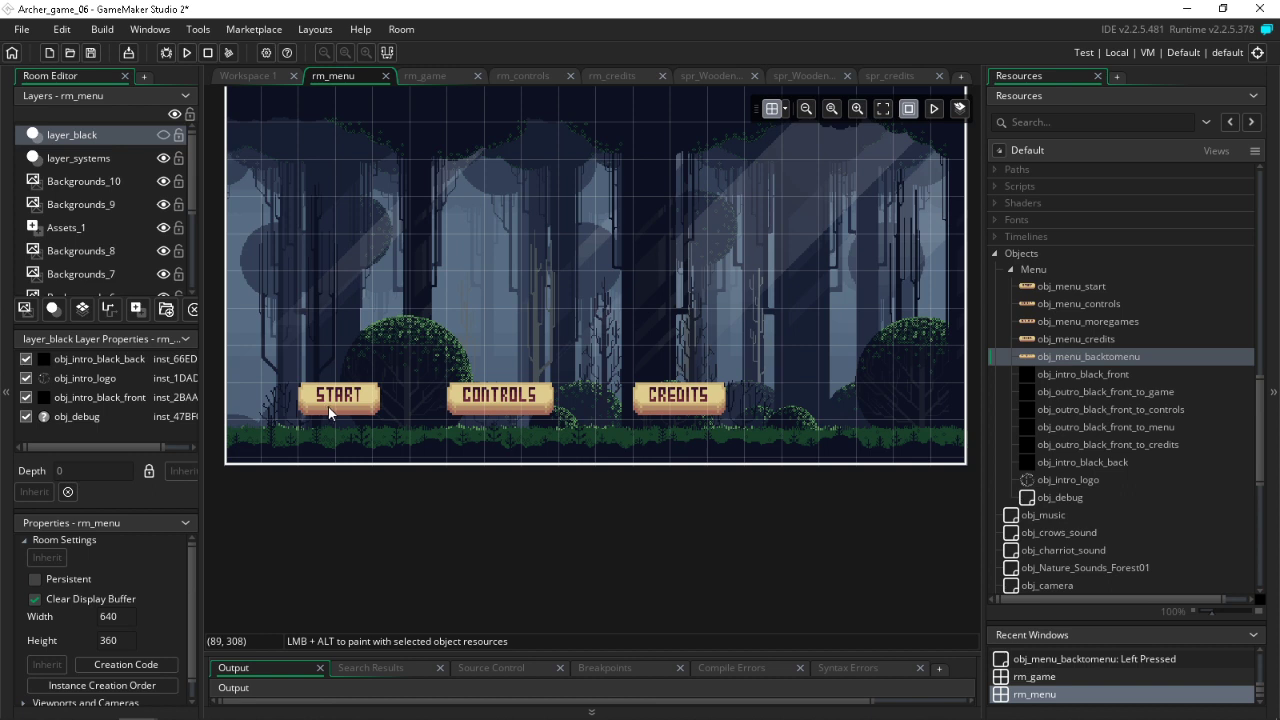
click(99, 158)
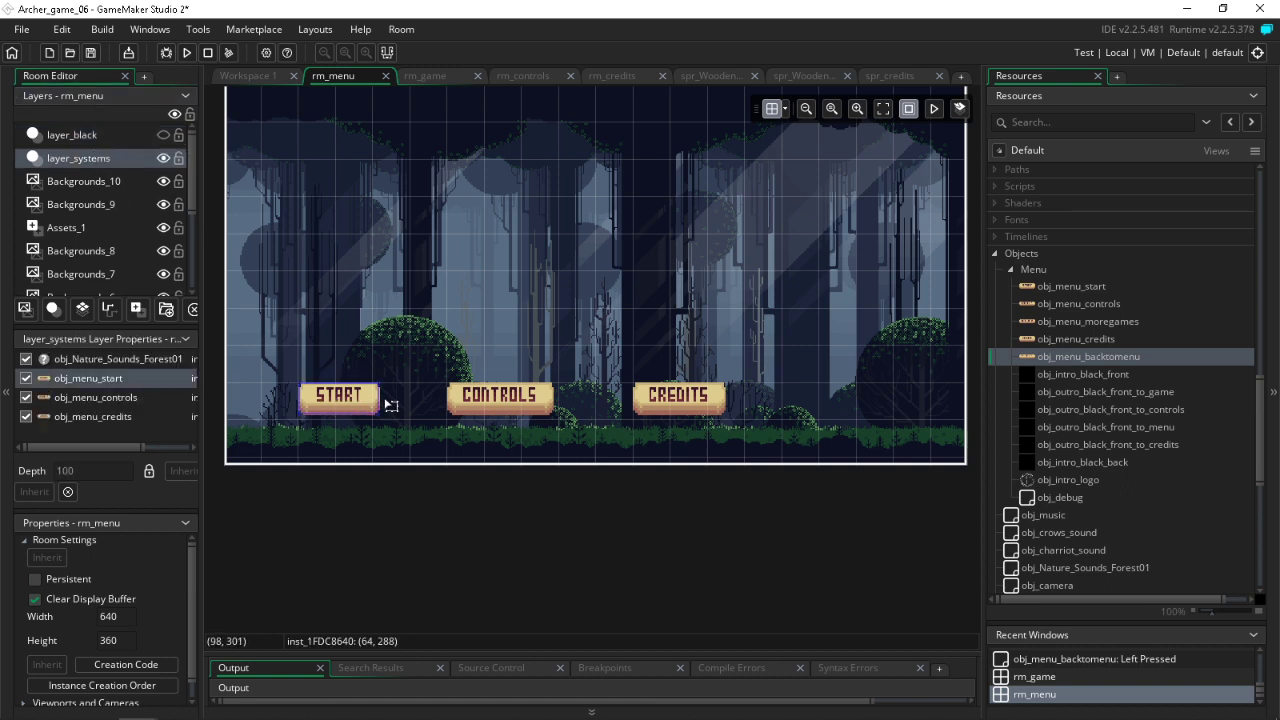
Step: Spread the START, CONTROLS and CREDITS buttons along the bottom of rm_menu at X 96, 256 and 448
drag(704, 400, 818, 400)
drag(488, 400, 565, 400)
drag(302, 400, 372, 398)
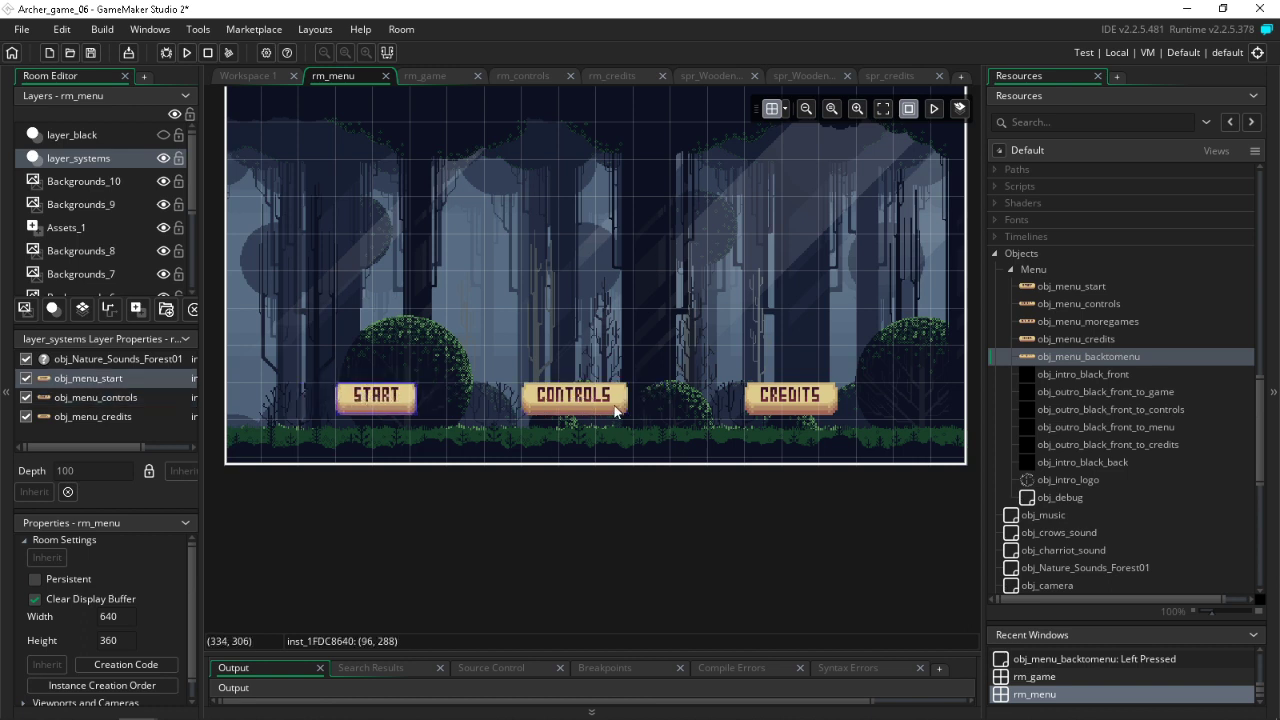
drag(599, 409, 618, 410)
drag(777, 416, 816, 417)
drag(596, 410, 563, 411)
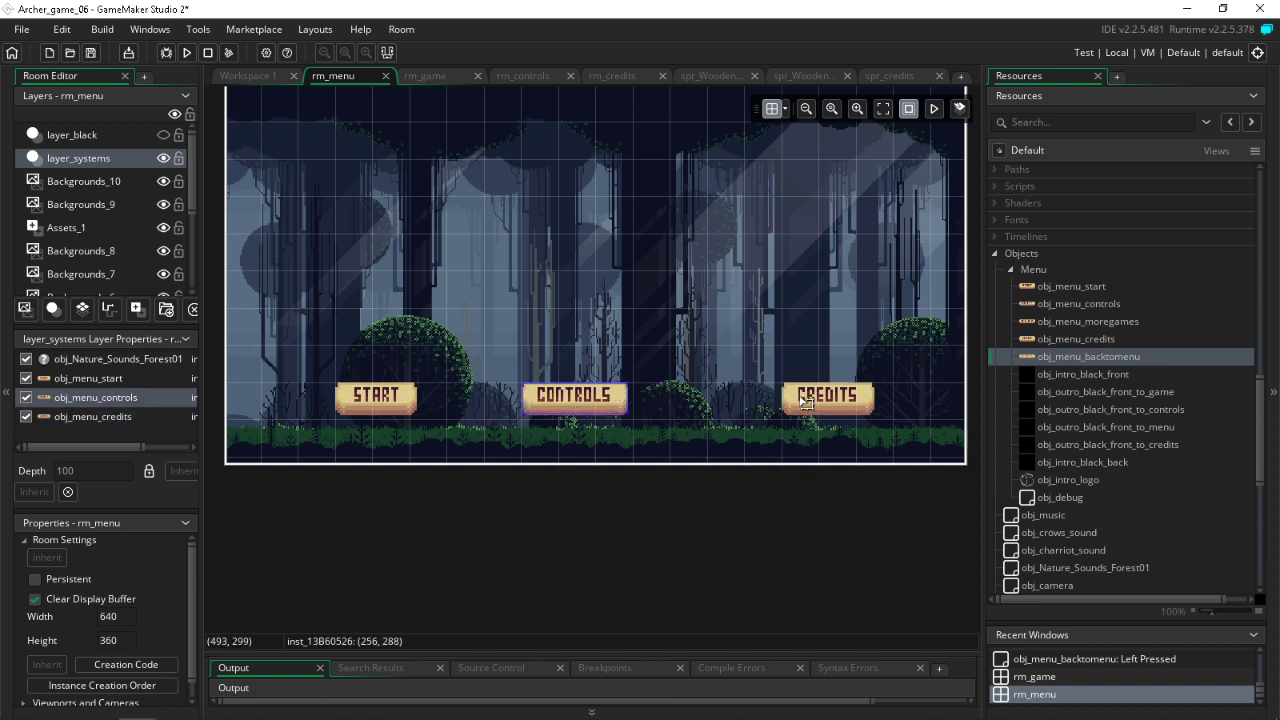
mouse_move(800, 405)
mouse_down()
mouse_move(815, 405)
mouse_move(778, 406)
mouse_up()
scroll(621, 440, up, 3)
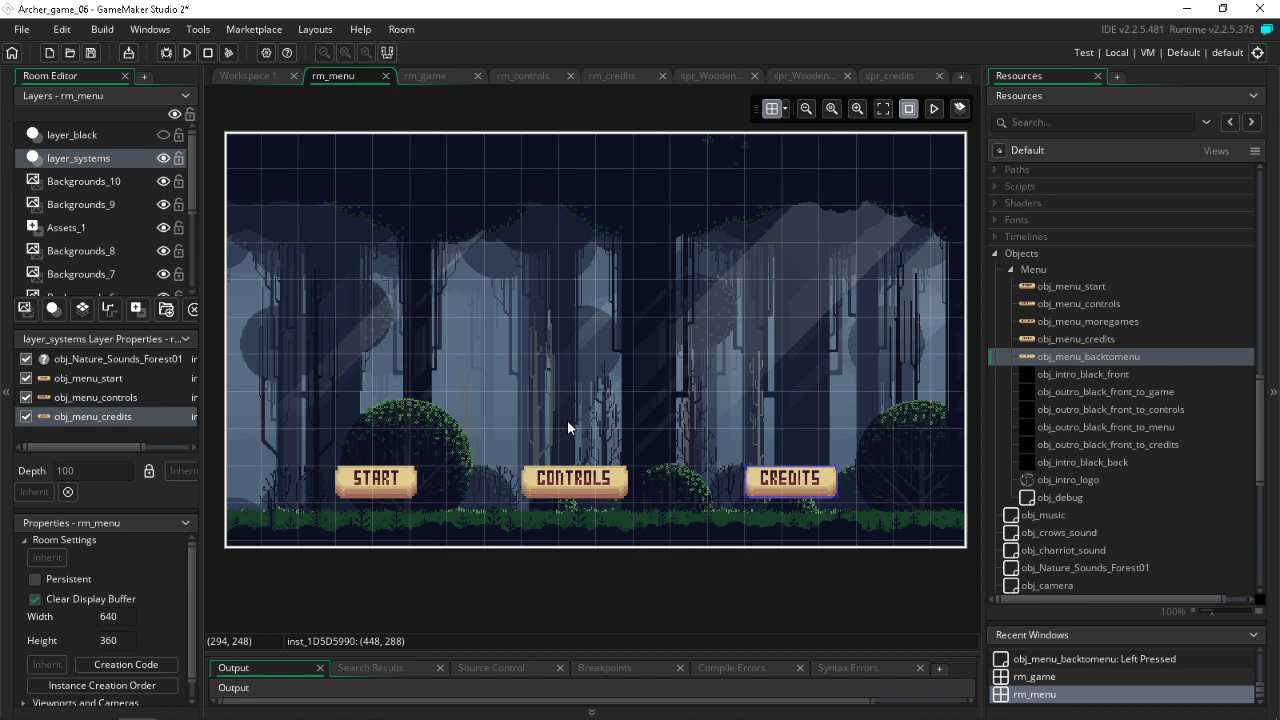
Step: Check the layers of rm_menu and that layer_black is shown in rm_menu, rm_game, rm_controls and rm_credits, and run the game
click(110, 182)
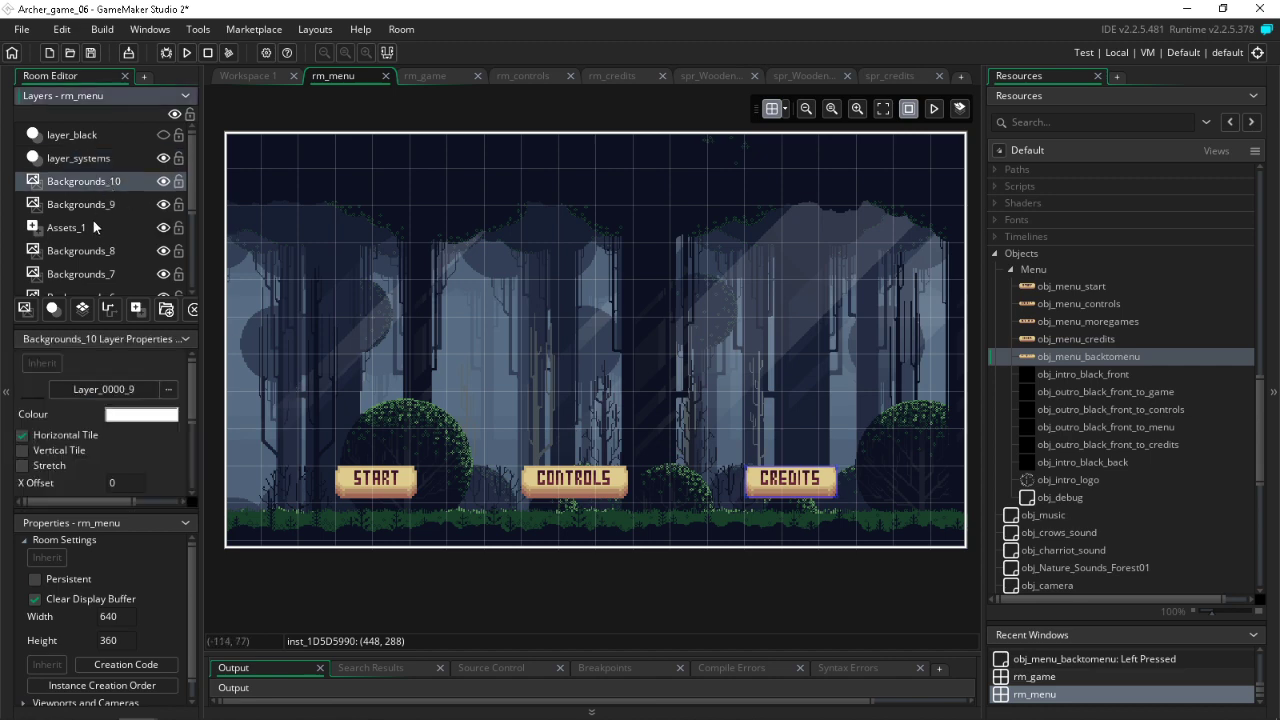
click(99, 208)
click(84, 233)
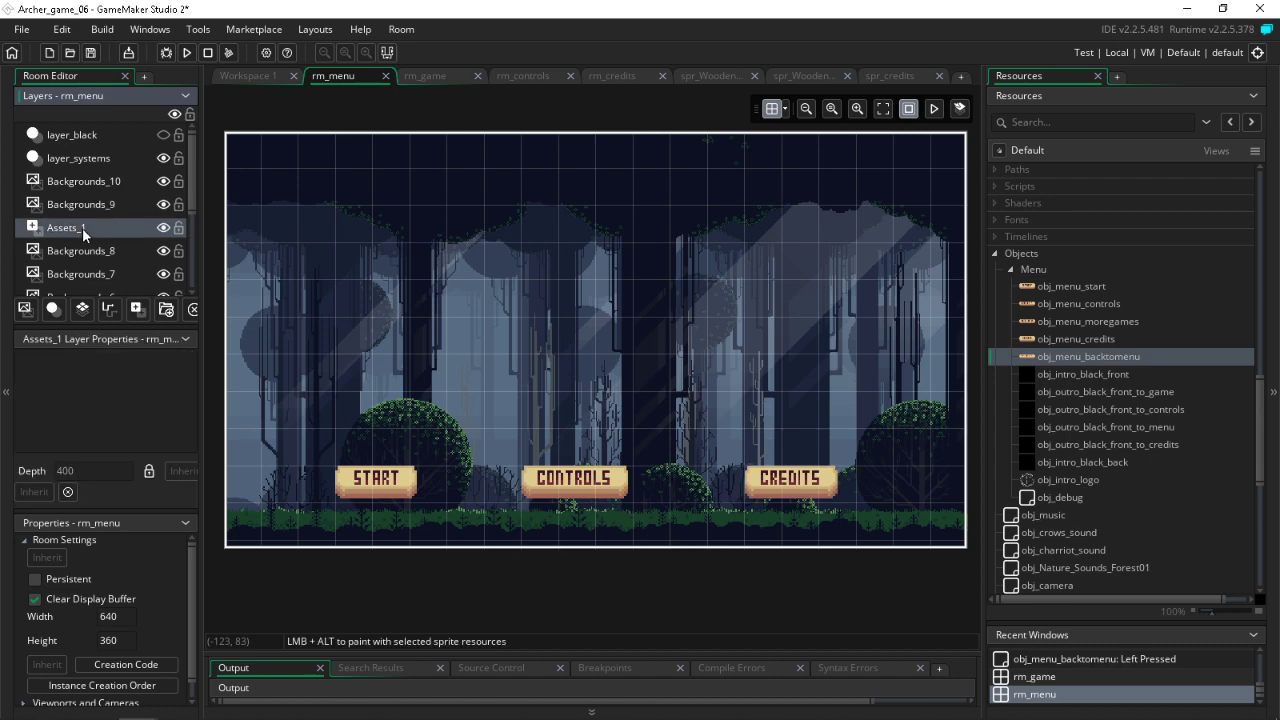
click(185, 53)
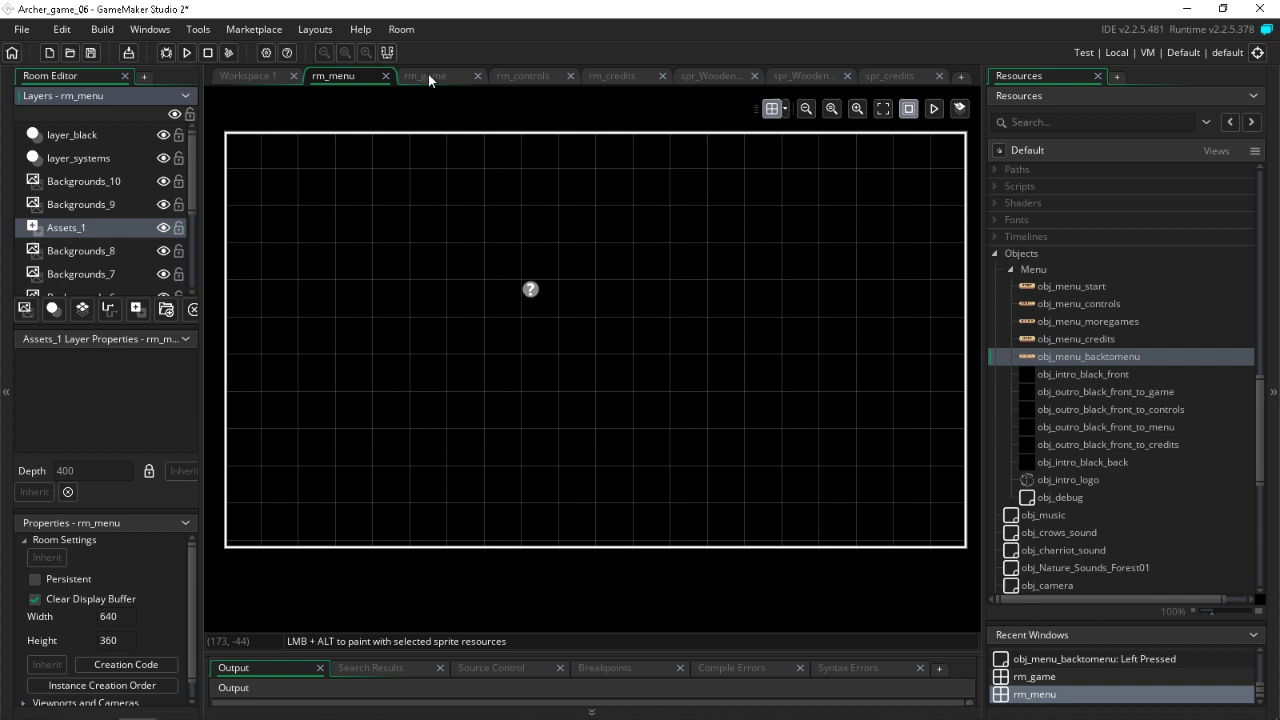
click(428, 76)
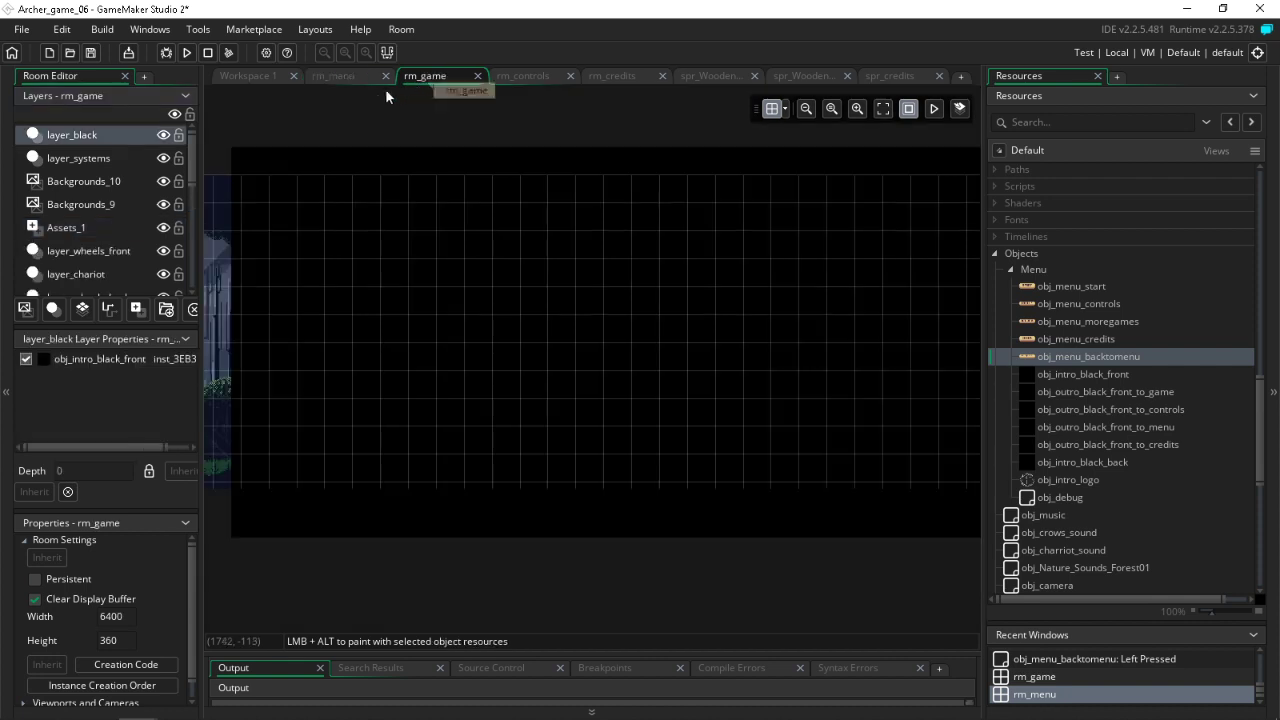
click(520, 77)
click(604, 74)
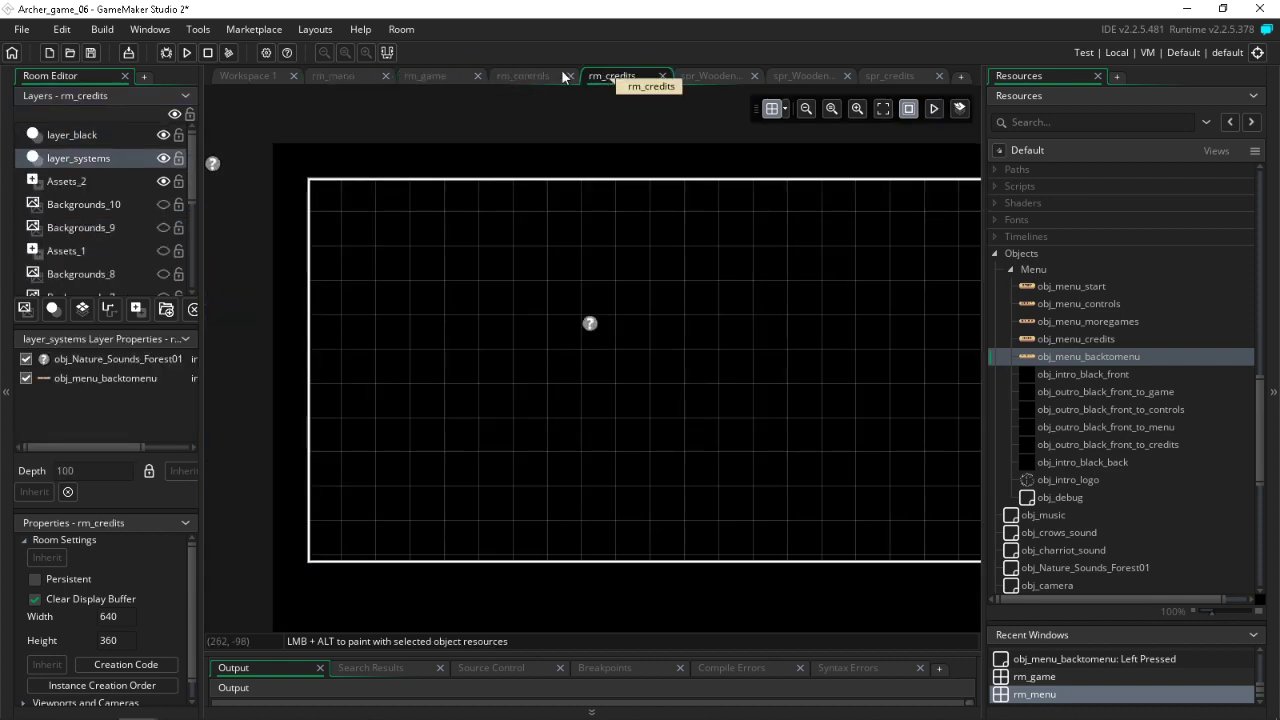
click(185, 56)
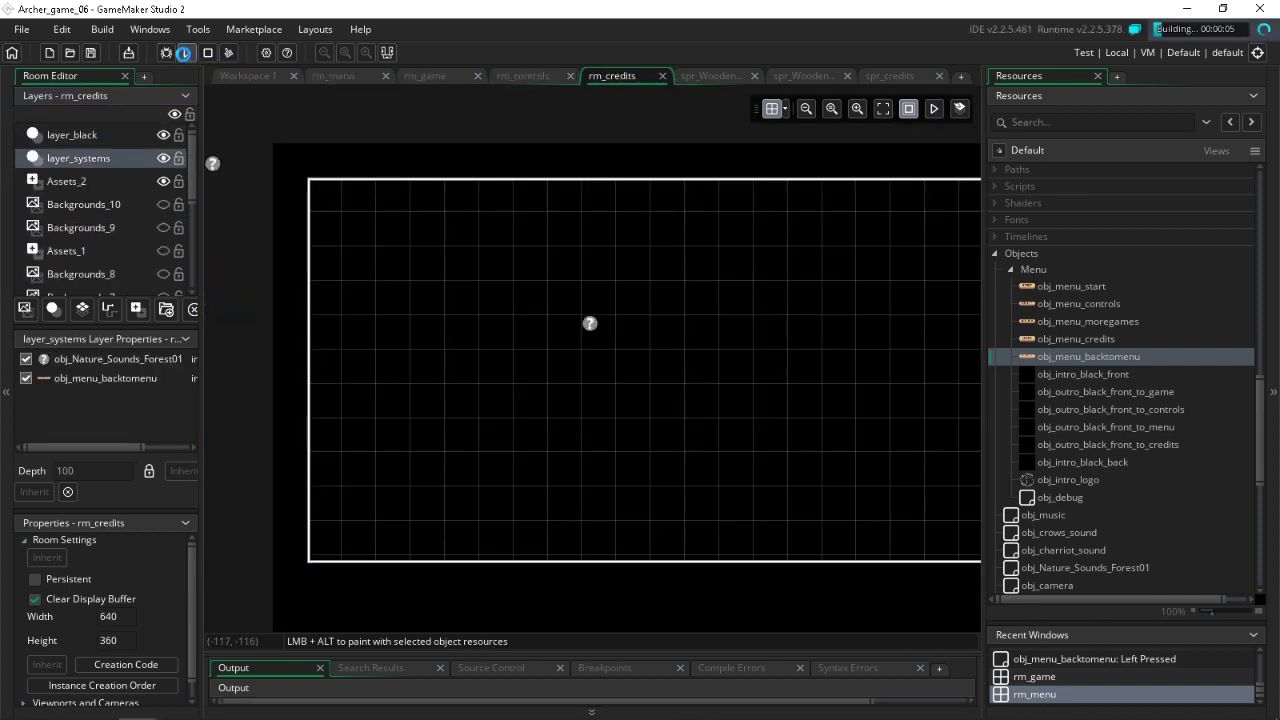
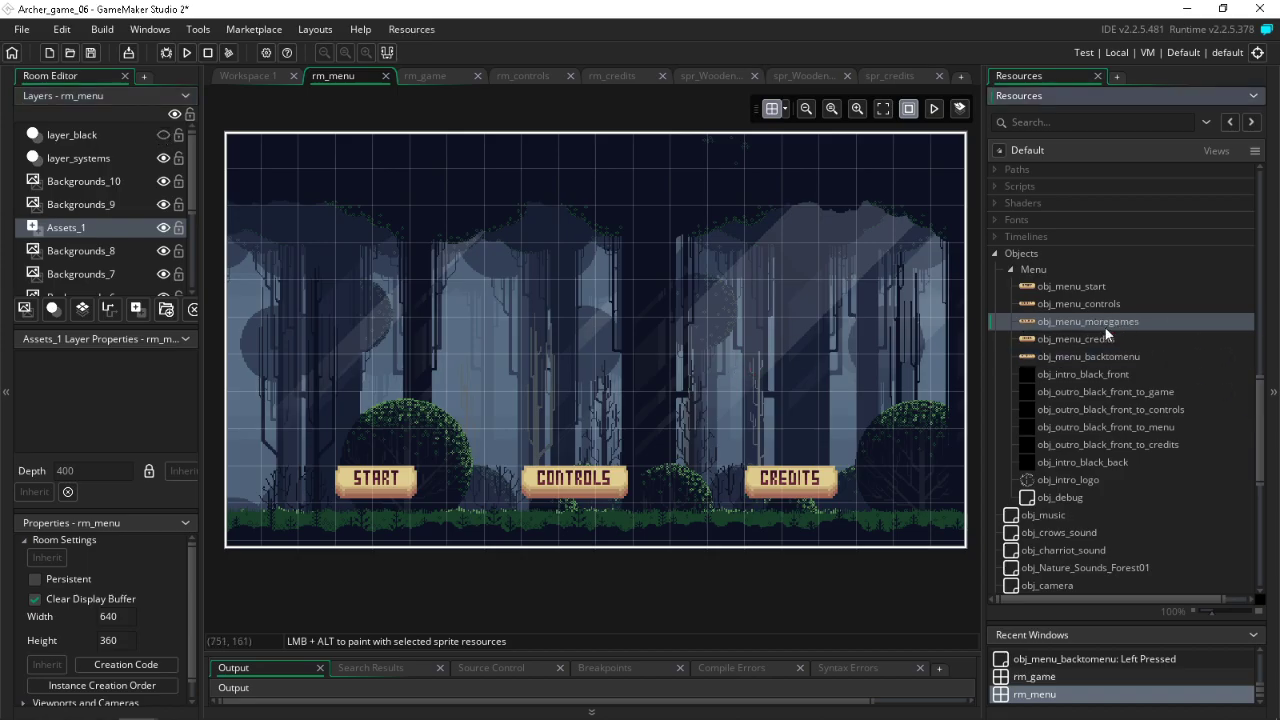
Step: Place obj_menu_moregames on layer_systems in rm_menu and set its X and Y scale to 2
click(62, 157)
click(1059, 304)
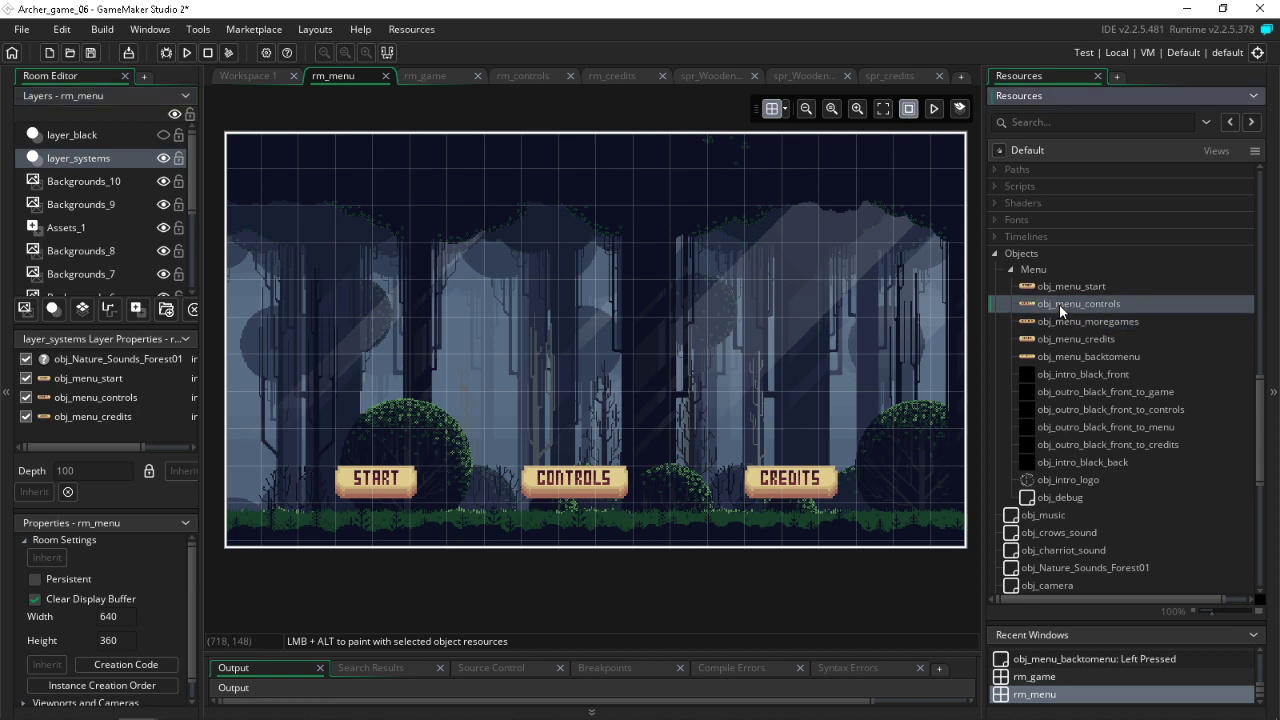
drag(1064, 318, 808, 392)
double_click(815, 362)
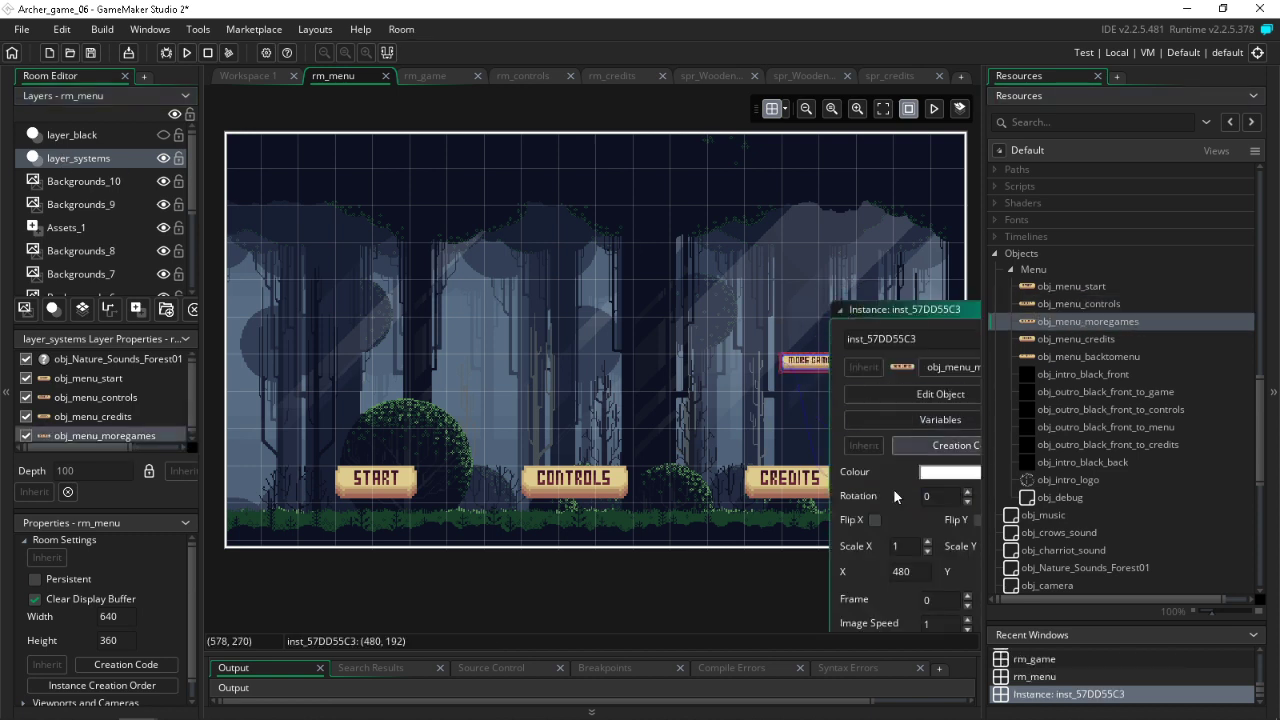
text(2)
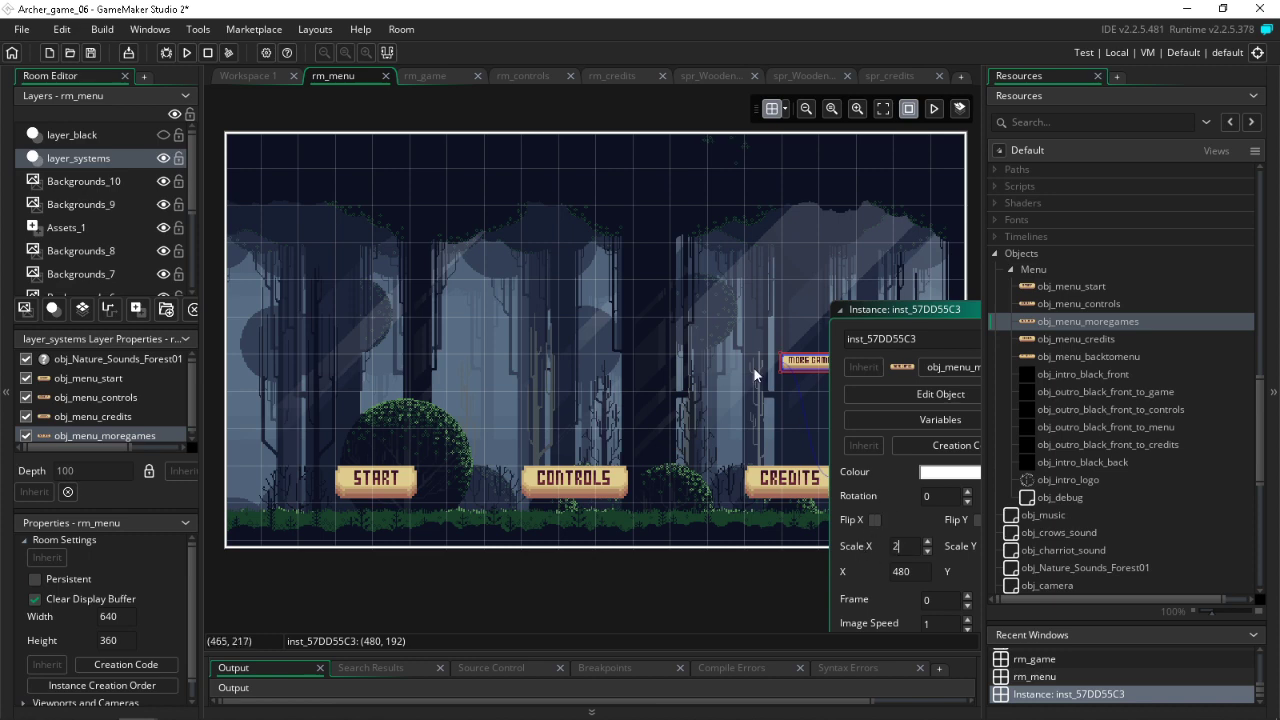
middle_drag(758, 377, 374, 335)
double_click(640, 514)
text(2)
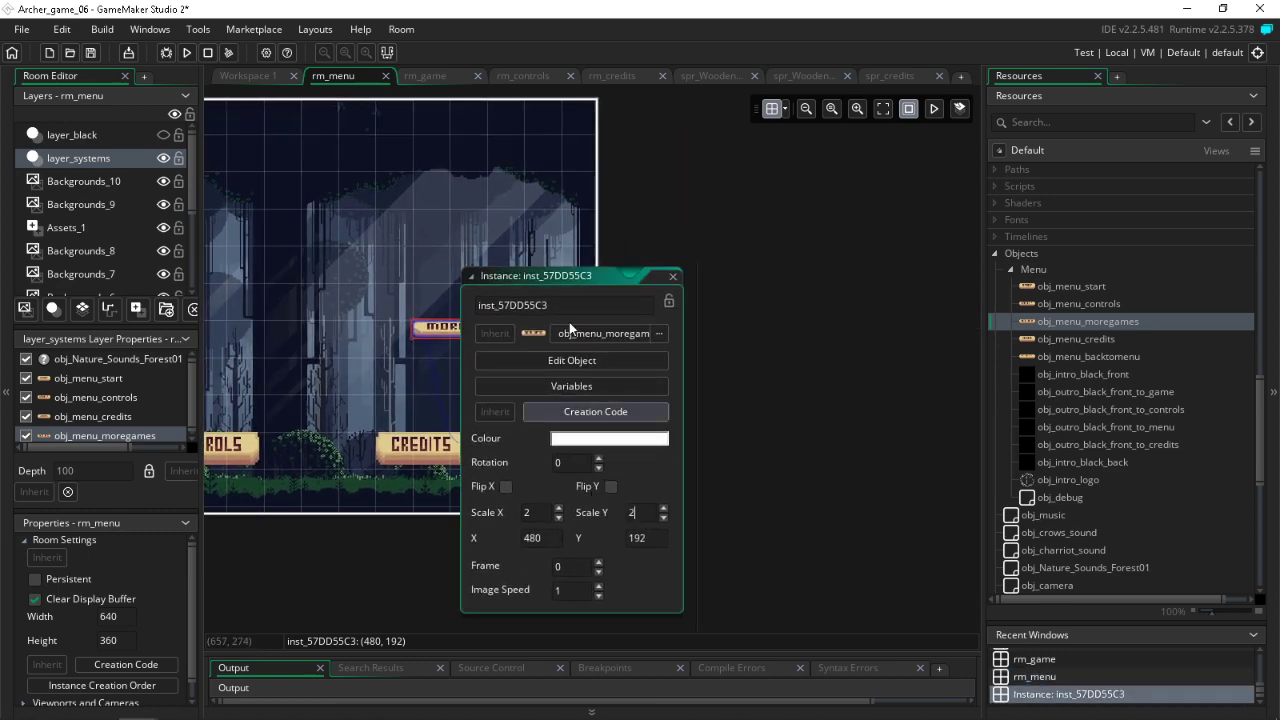
click(672, 276)
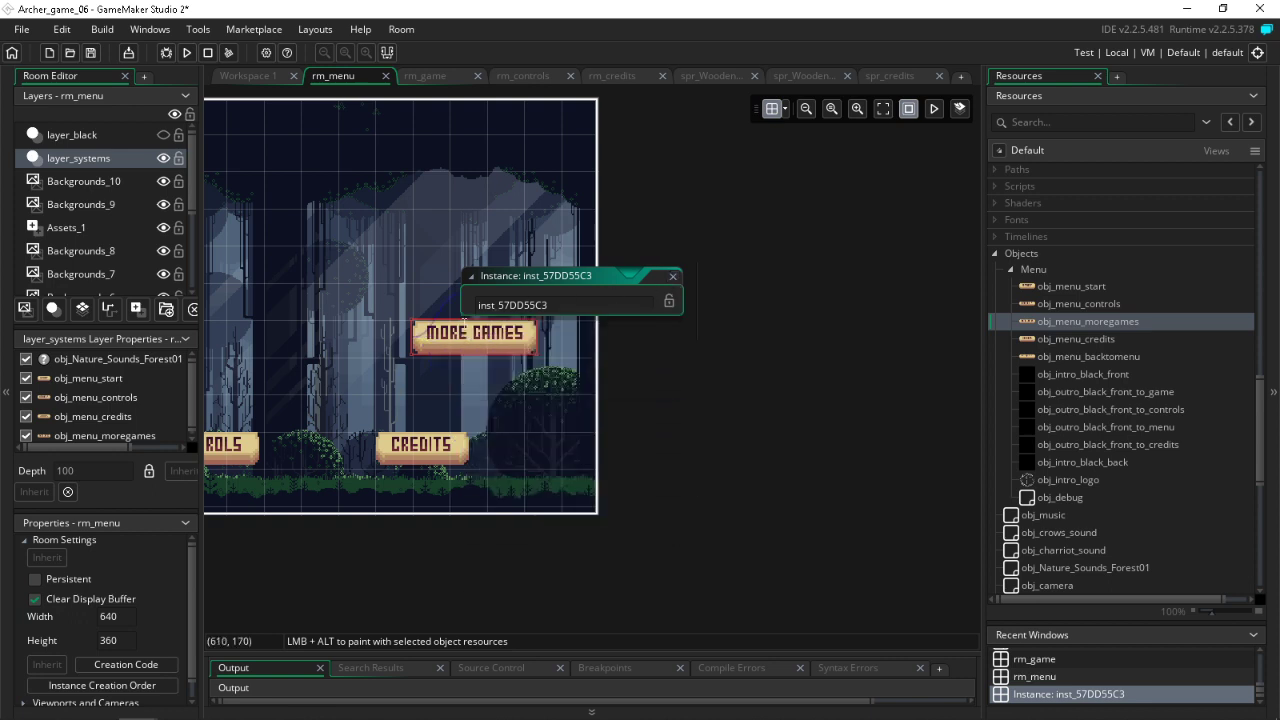
Step: Move the MORE GAMES button down into the row of menu buttons and shift CREDITS to X 352
drag(418, 450, 343, 450)
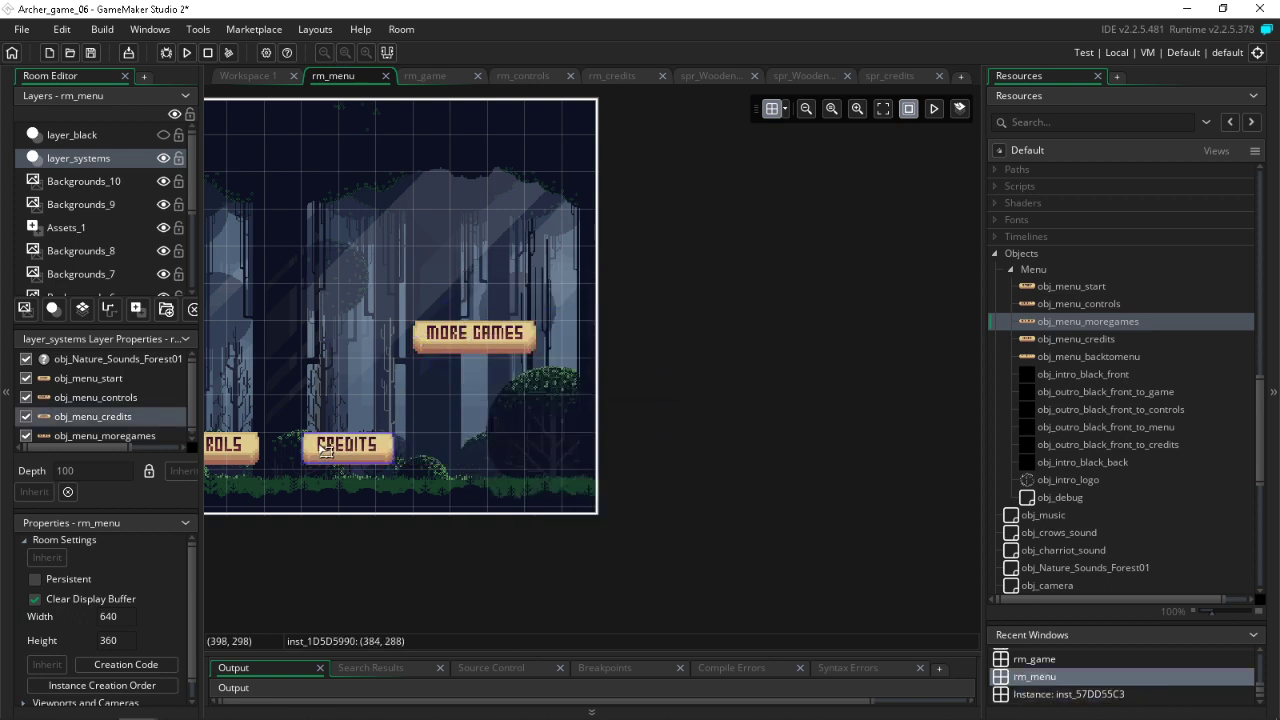
click(474, 352)
drag(474, 352, 480, 442)
scroll(476, 309, left, 5)
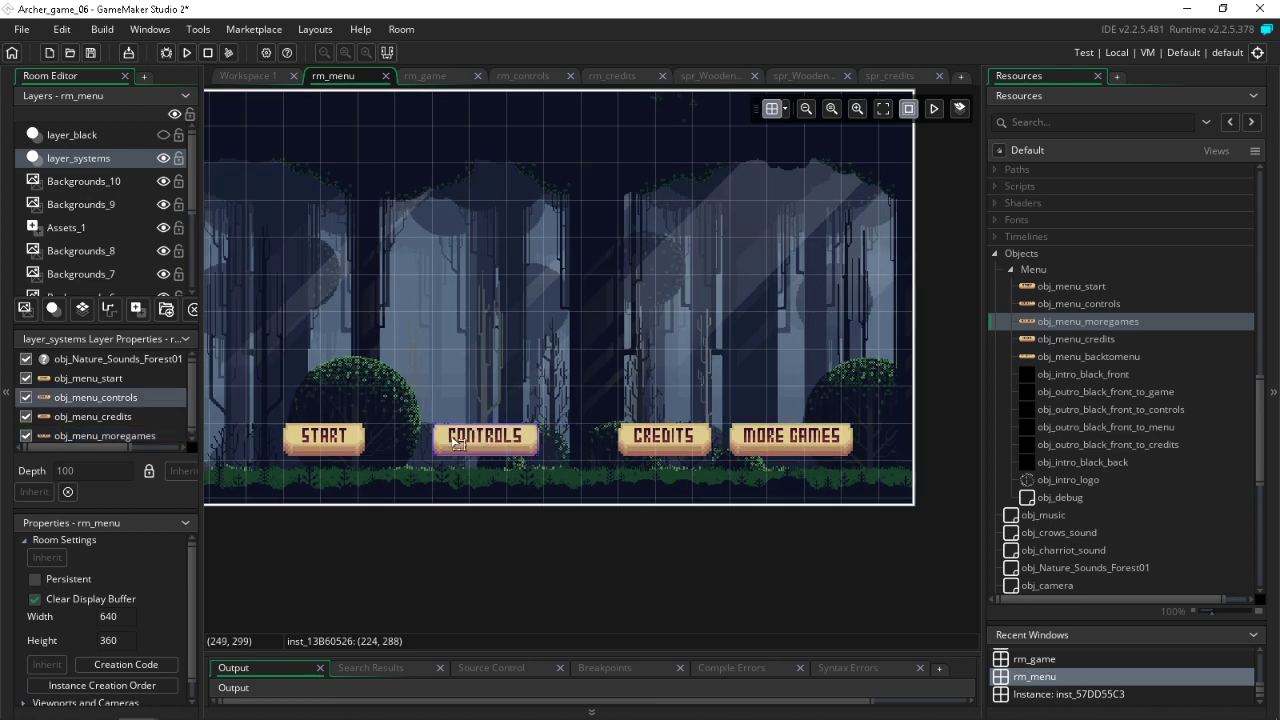
drag(666, 443, 629, 443)
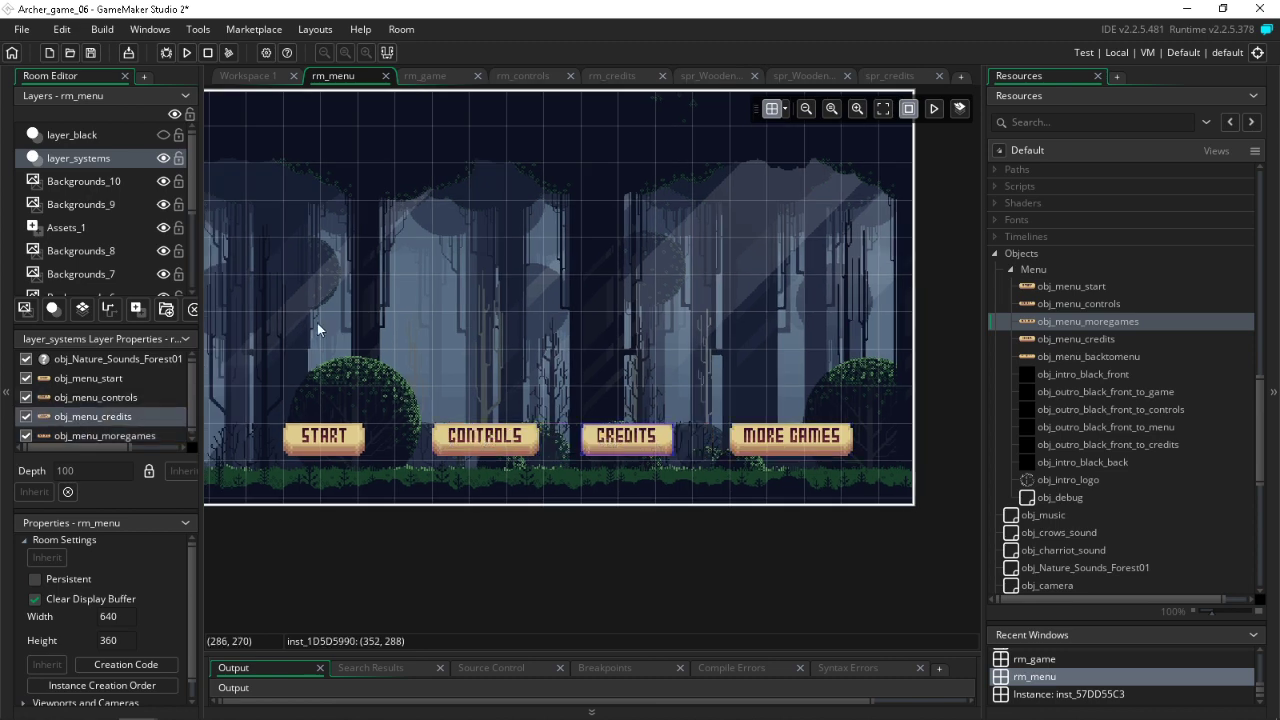
Step: Shift the START and CONTROLS buttons to X 64 and 192 to even out the row, and save the project
scroll(450, 284, left, 5)
drag(513, 446, 478, 444)
click(683, 446)
drag(683, 446, 645, 446)
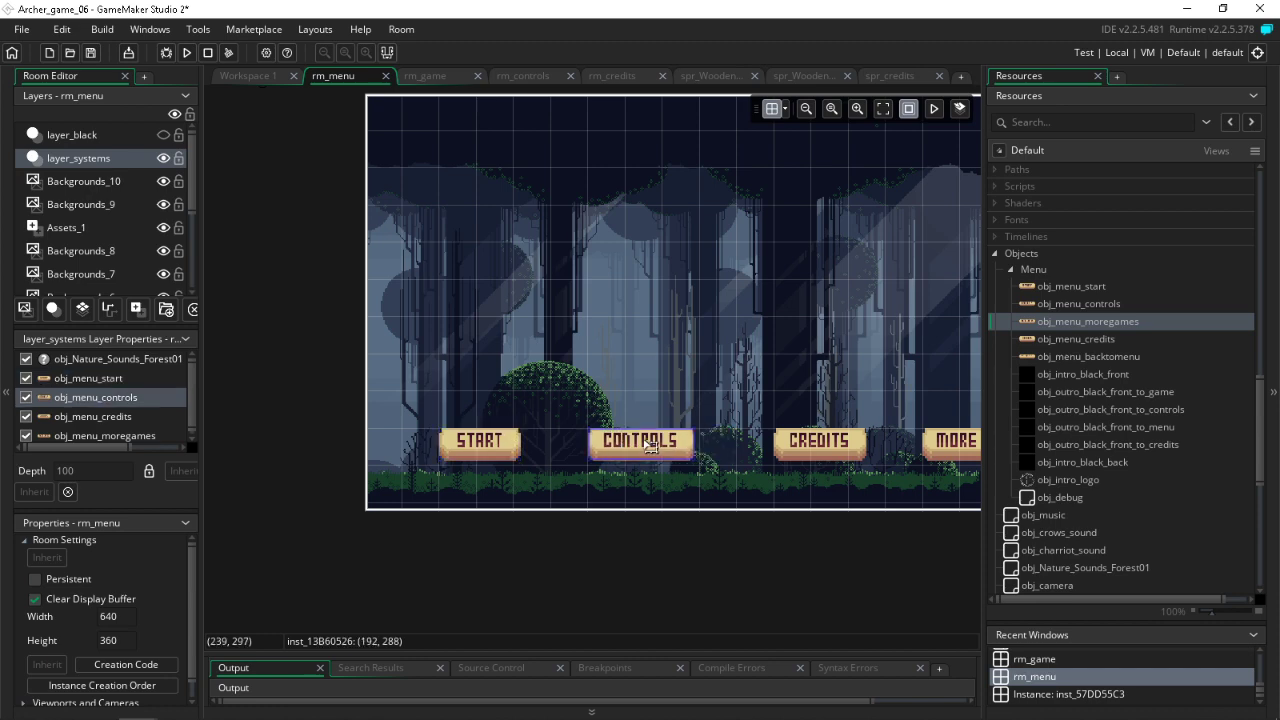
click(830, 447)
scroll(792, 364, right, 5)
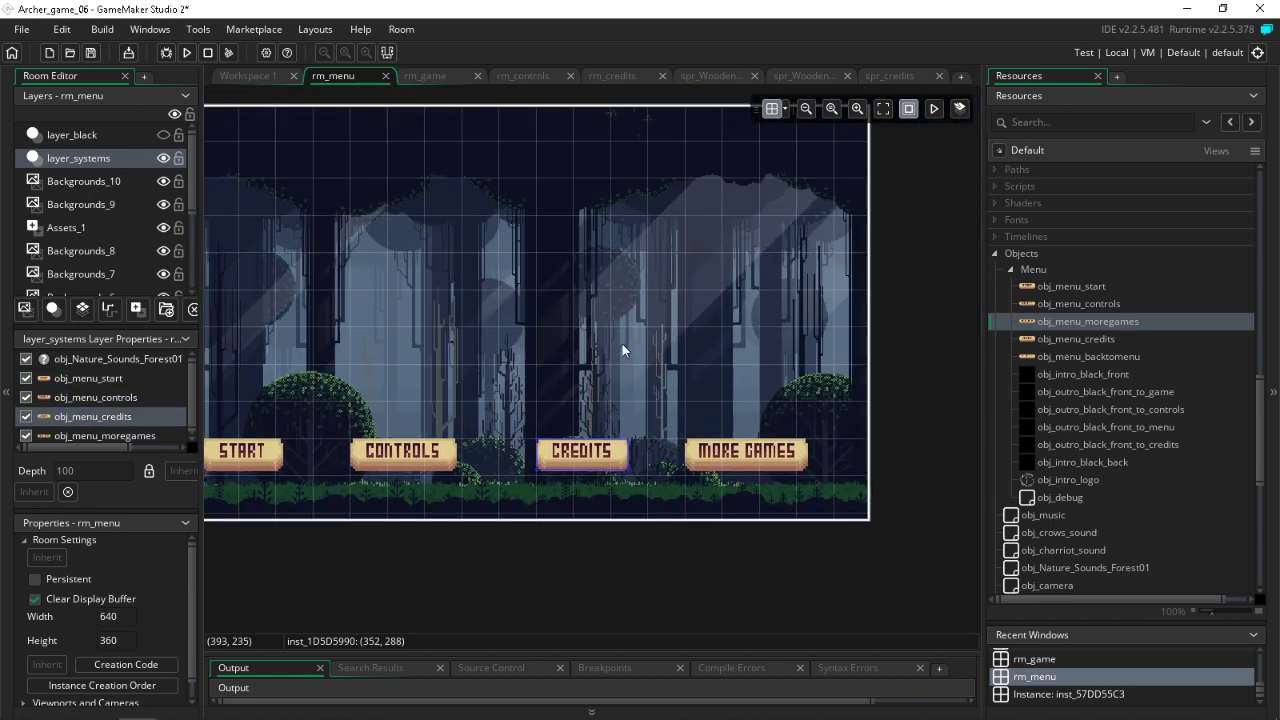
click(90, 52)
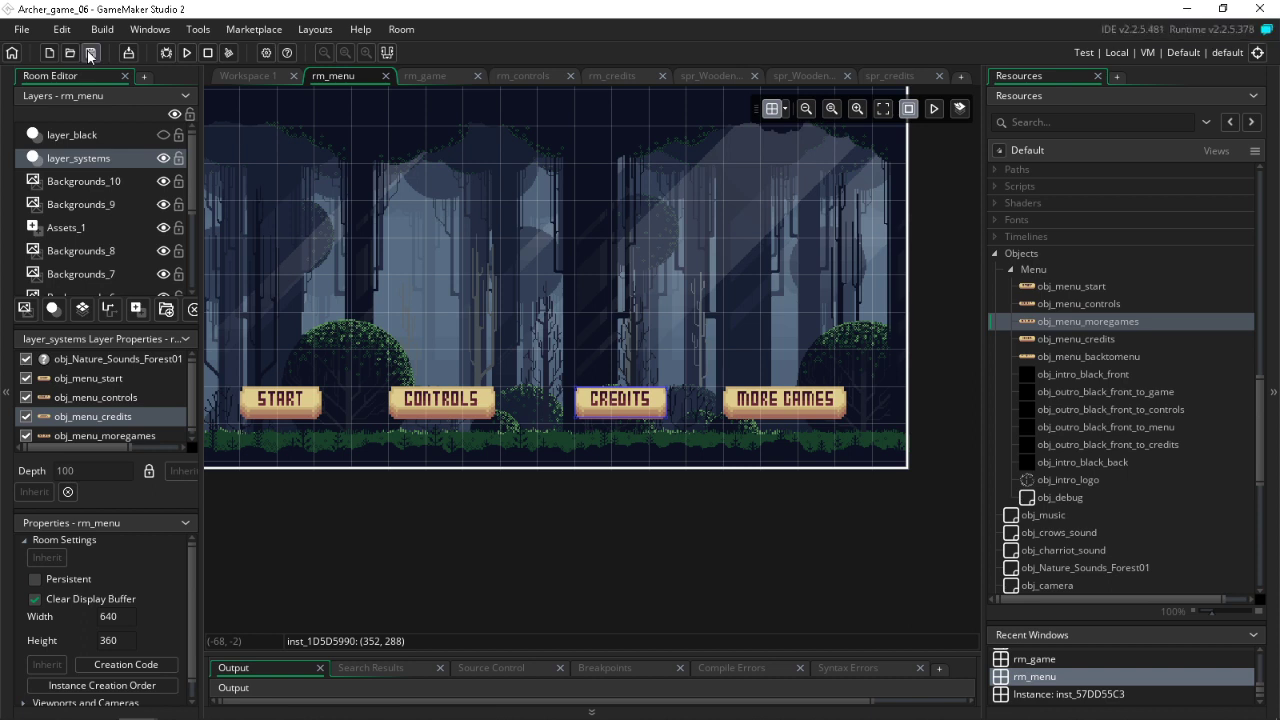
Step: Create a new object in the Menu group and move it to the top of that group
click(1057, 287)
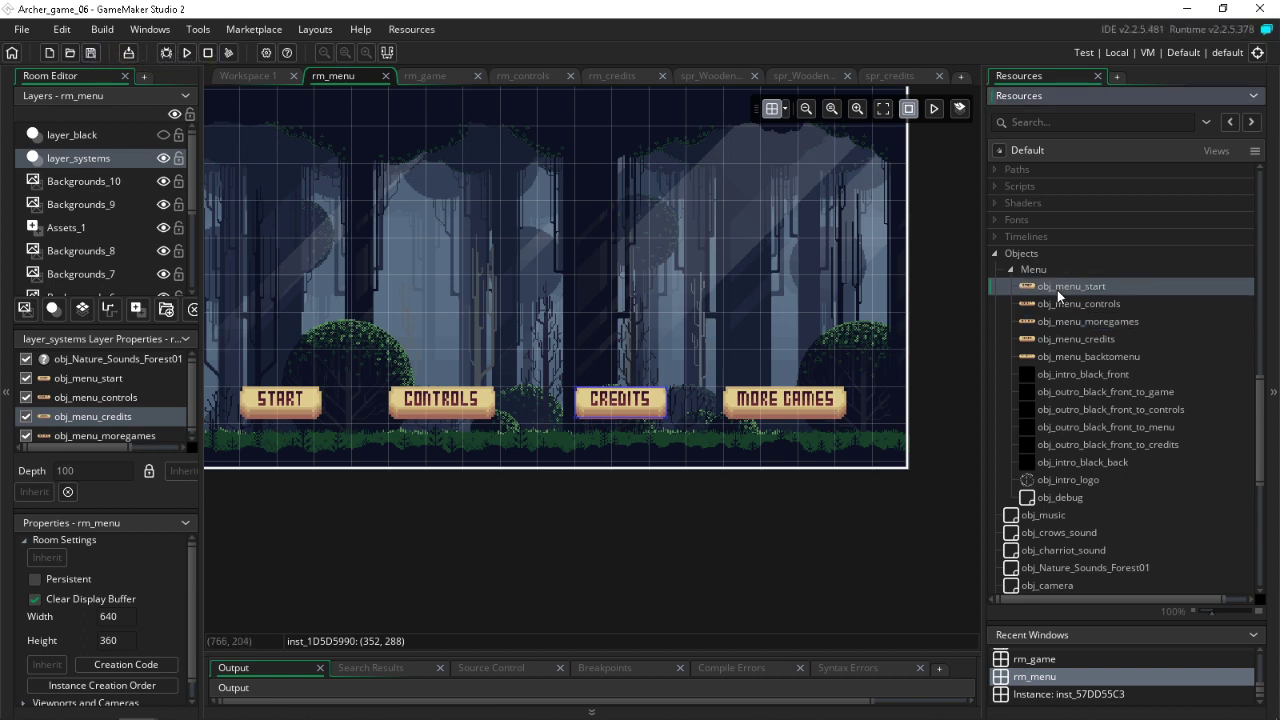
right_click(1057, 290)
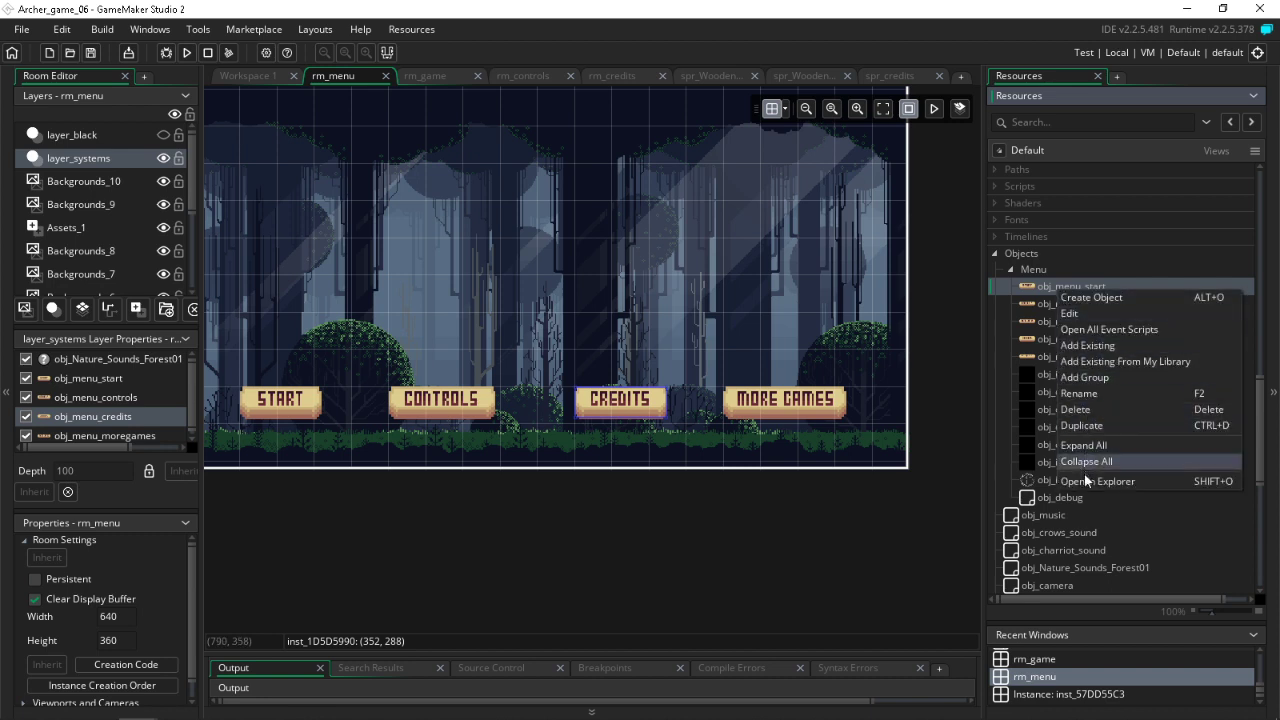
click(1096, 299)
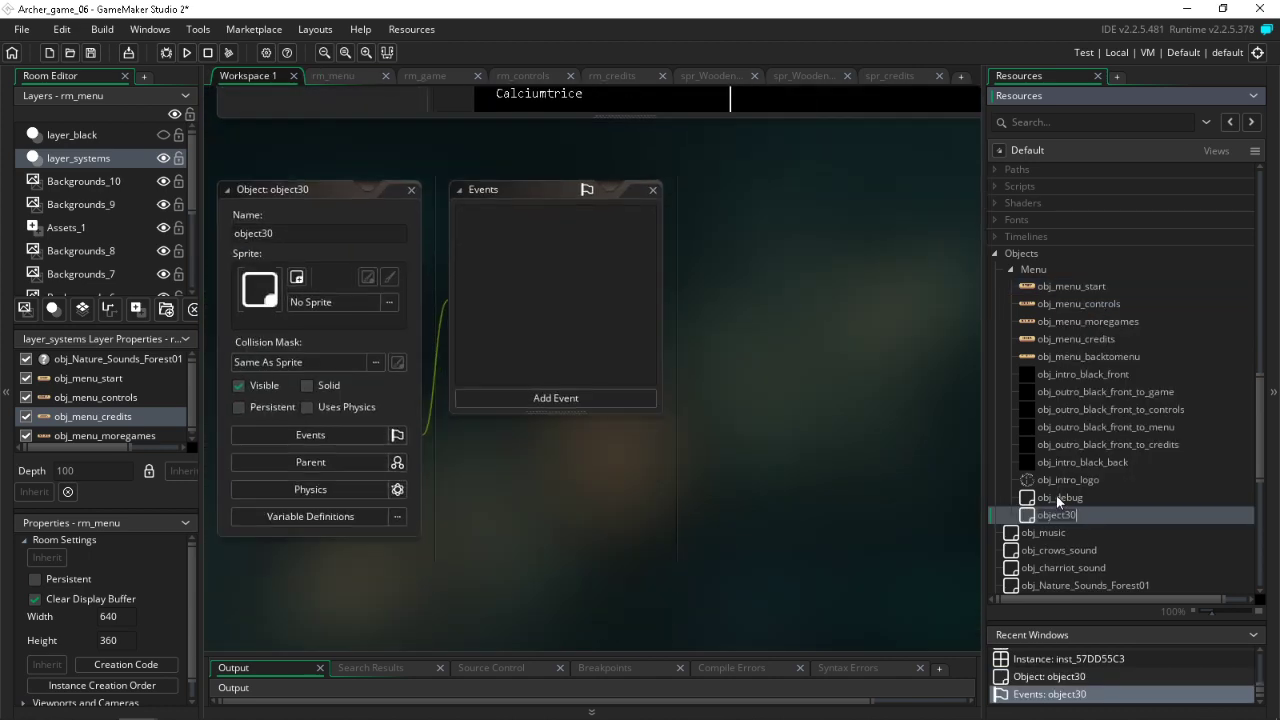
drag(1056, 514, 1074, 286)
Step: Try to rename the new object as obj:menu_buttons_parent
click(1066, 287)
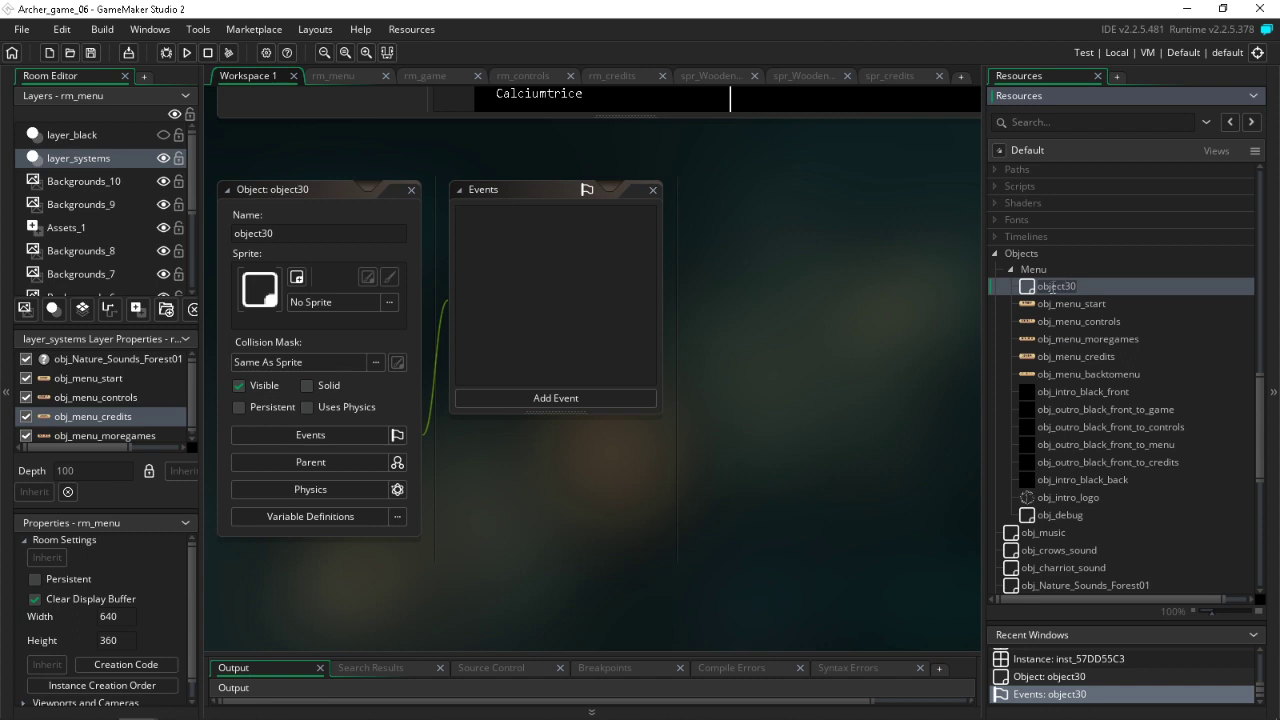
text(obj_menu)
text(_buttons_parent)
key(Return)
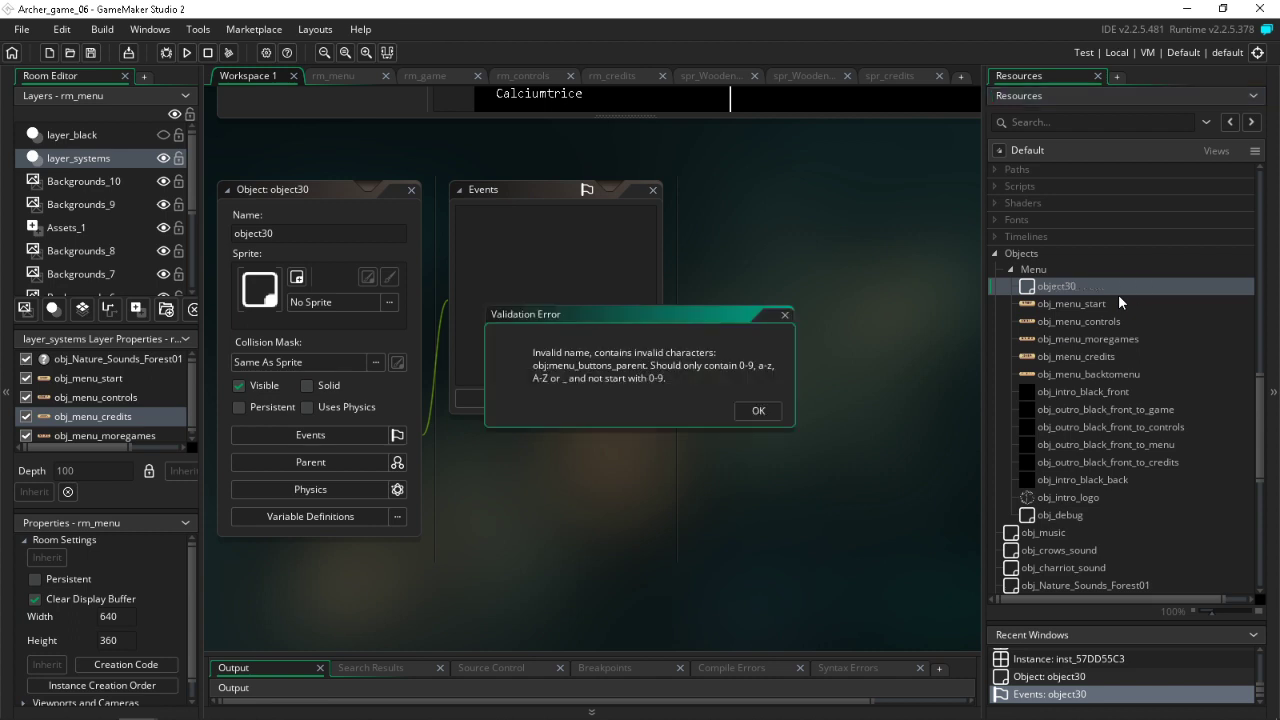
click(750, 410)
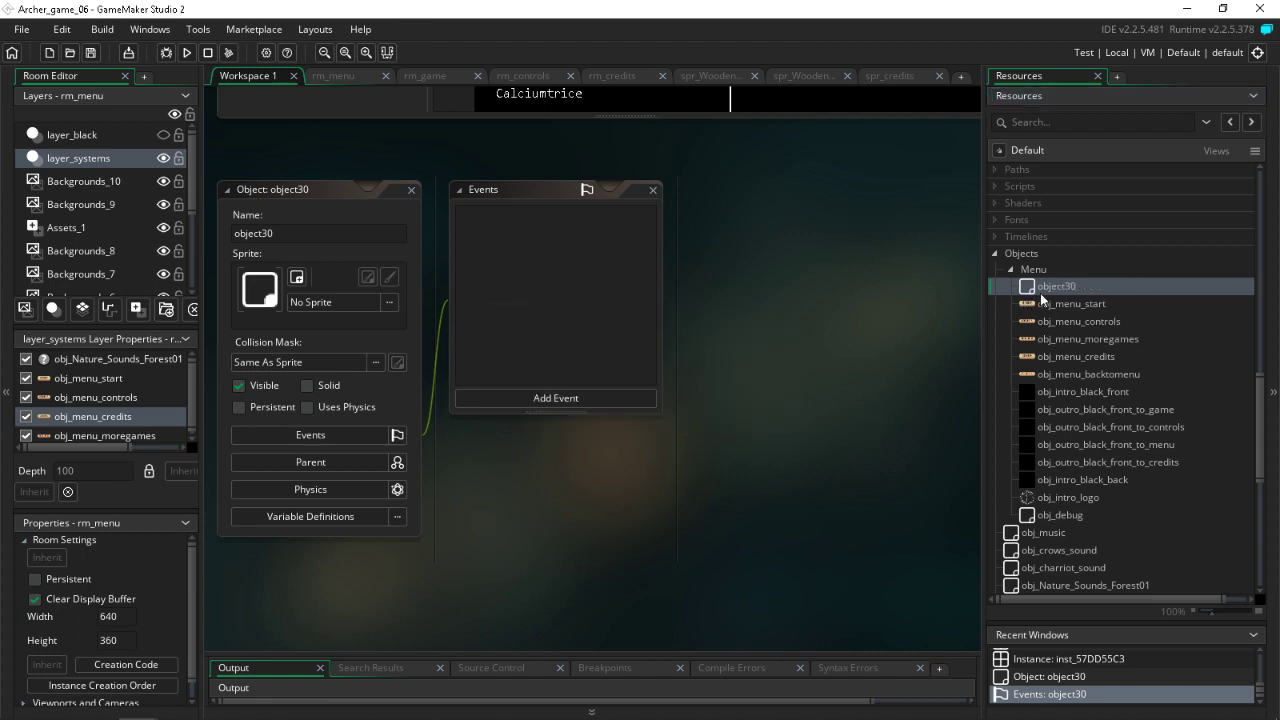
Step: Rename the new object as obj_menu_boton_parent
click(1058, 286)
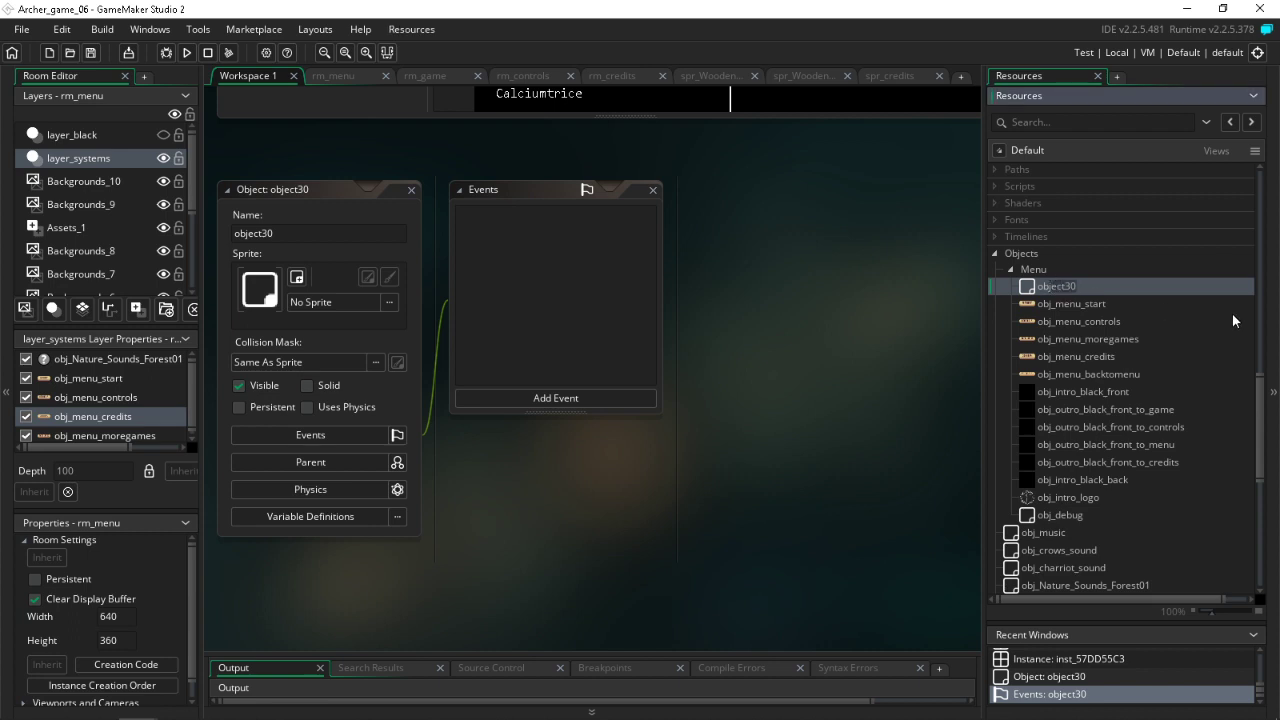
text(ob_menu)
key(Left)
key(Left)
text(j_menu_boton_parent)
key(Return)
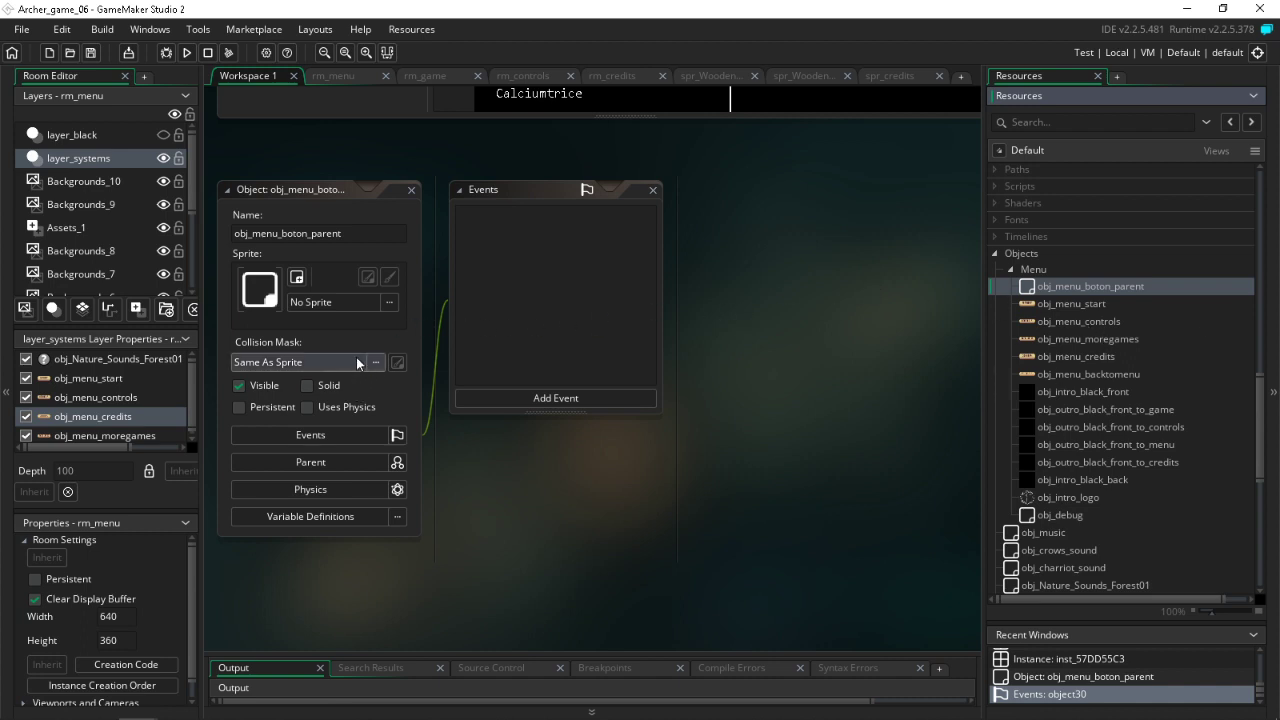
Step: Make obj_menu_start, obj_menu_controls, obj_menu_moregames, obj_menu_credits and obj_menu_backtomenu children of obj_menu_boton_parent
click(366, 462)
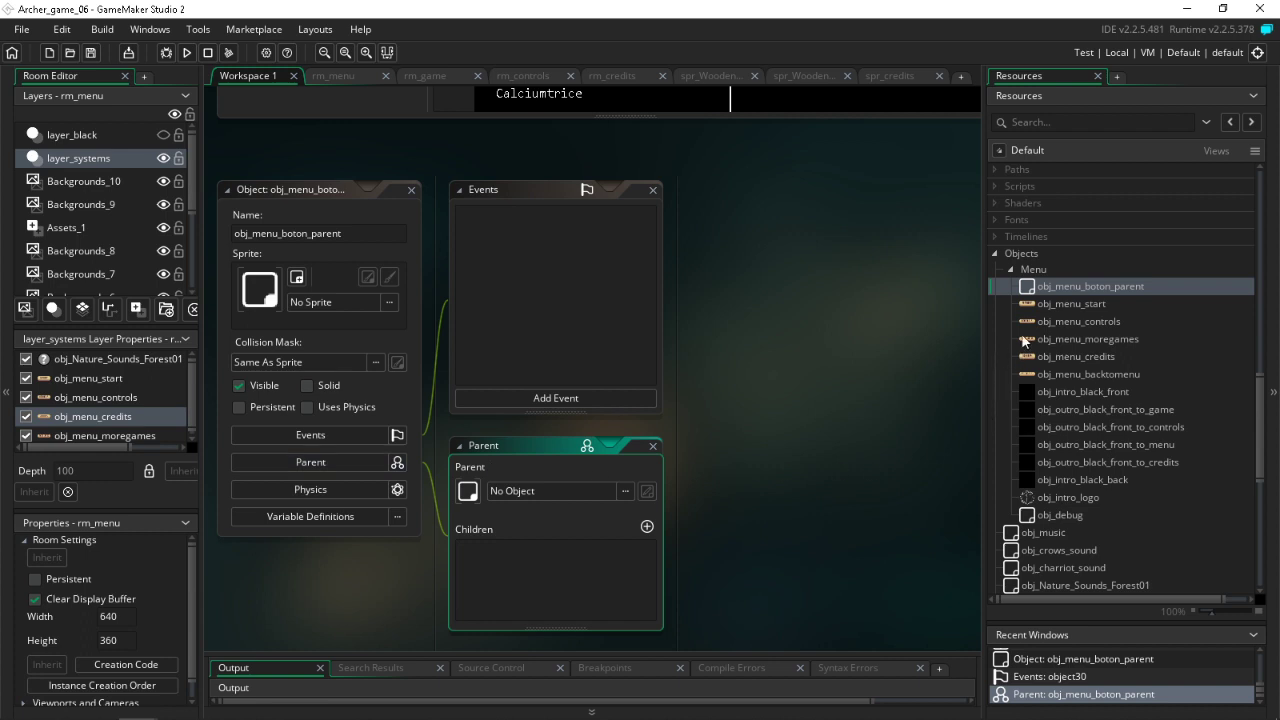
click(1052, 305)
shift+click(1092, 374)
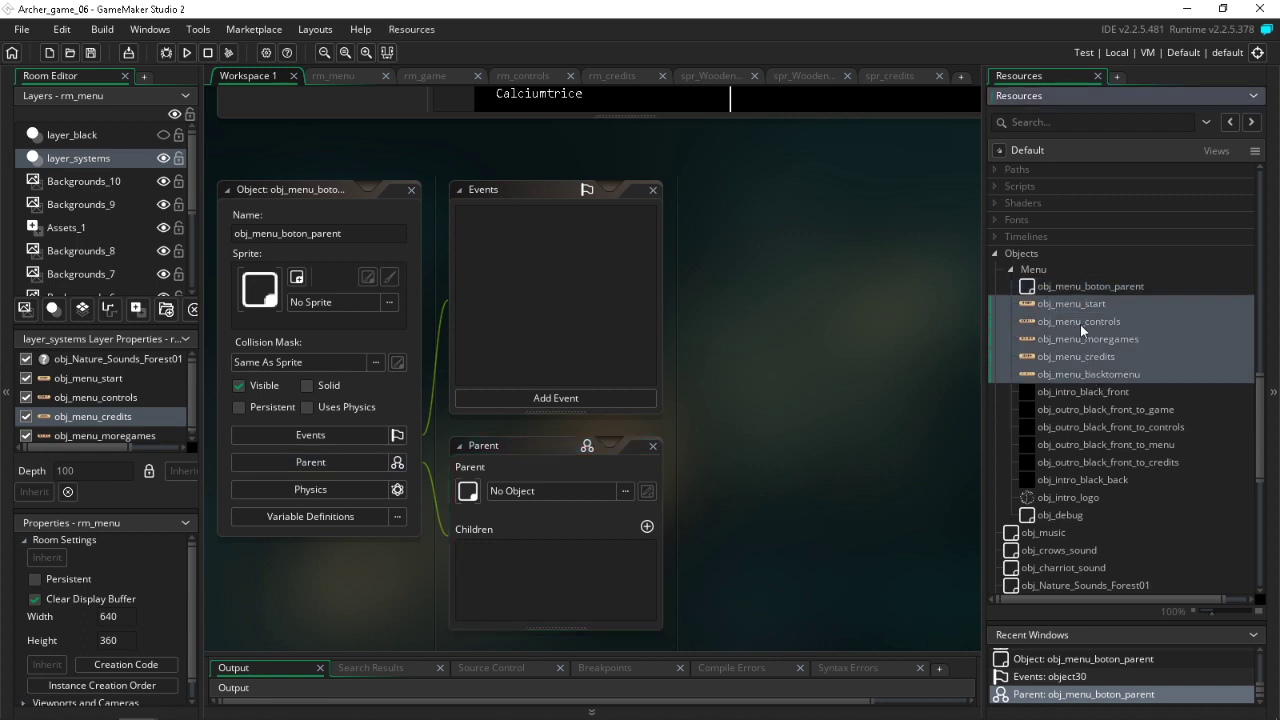
drag(1074, 314, 573, 583)
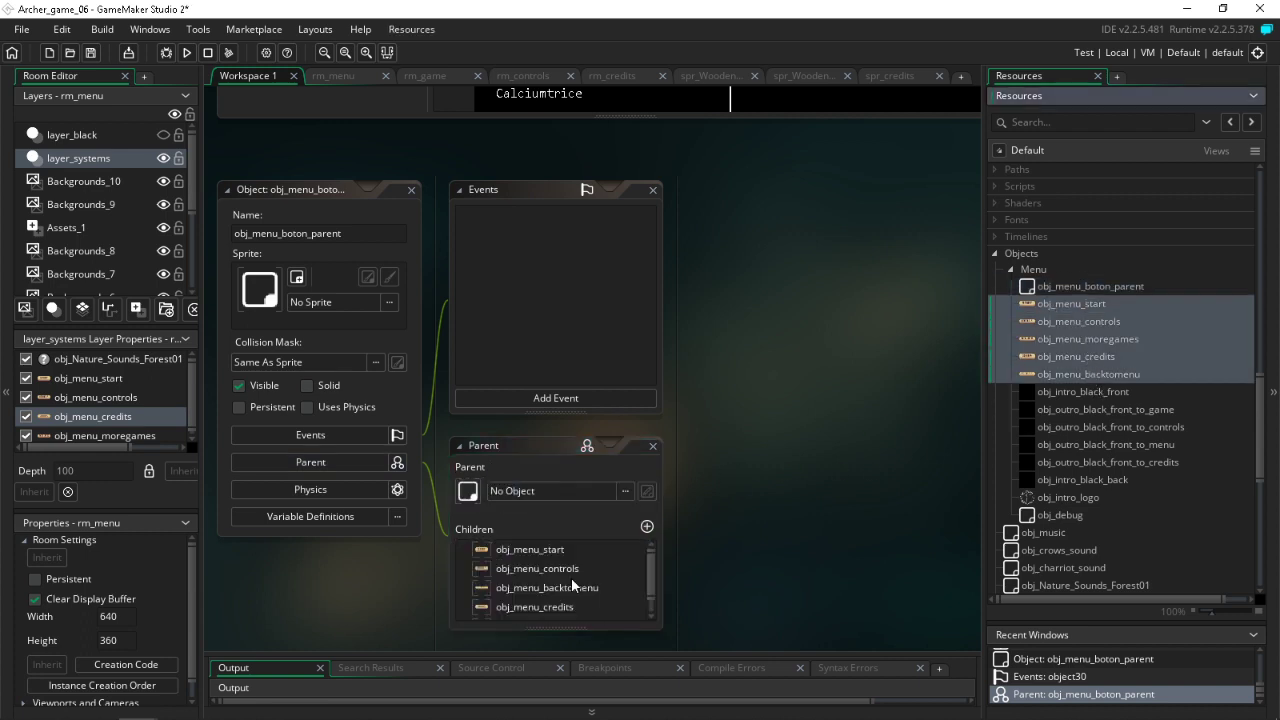
Step: Add Mouse Enter and Mouse Leave events to obj_menu_boton_parent
double_click(1093, 292)
click(565, 352)
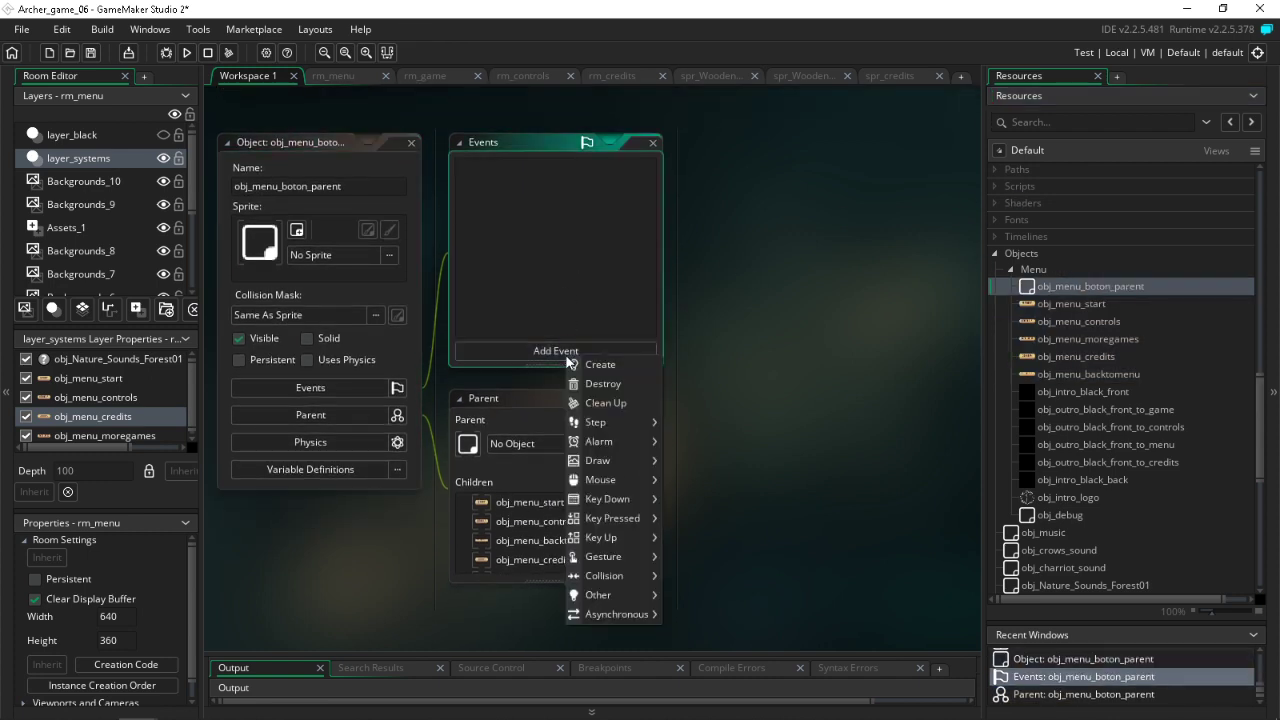
mouse_move(630, 487)
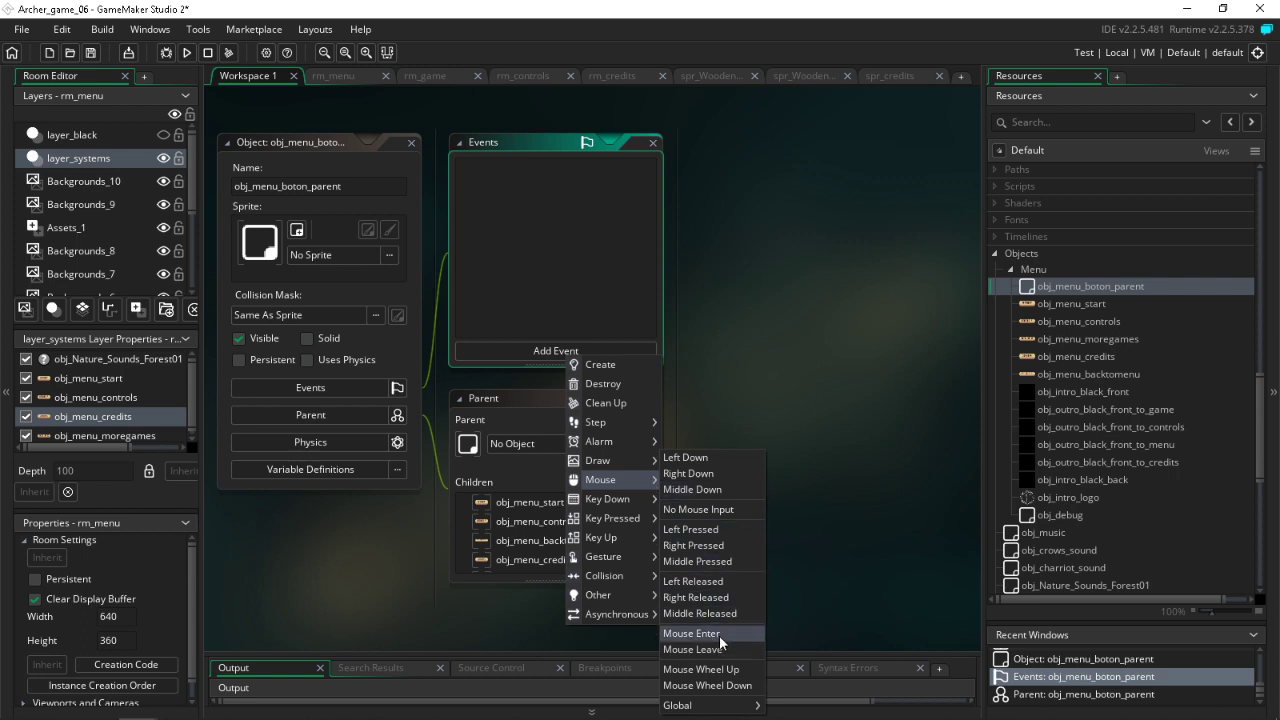
click(691, 633)
click(577, 353)
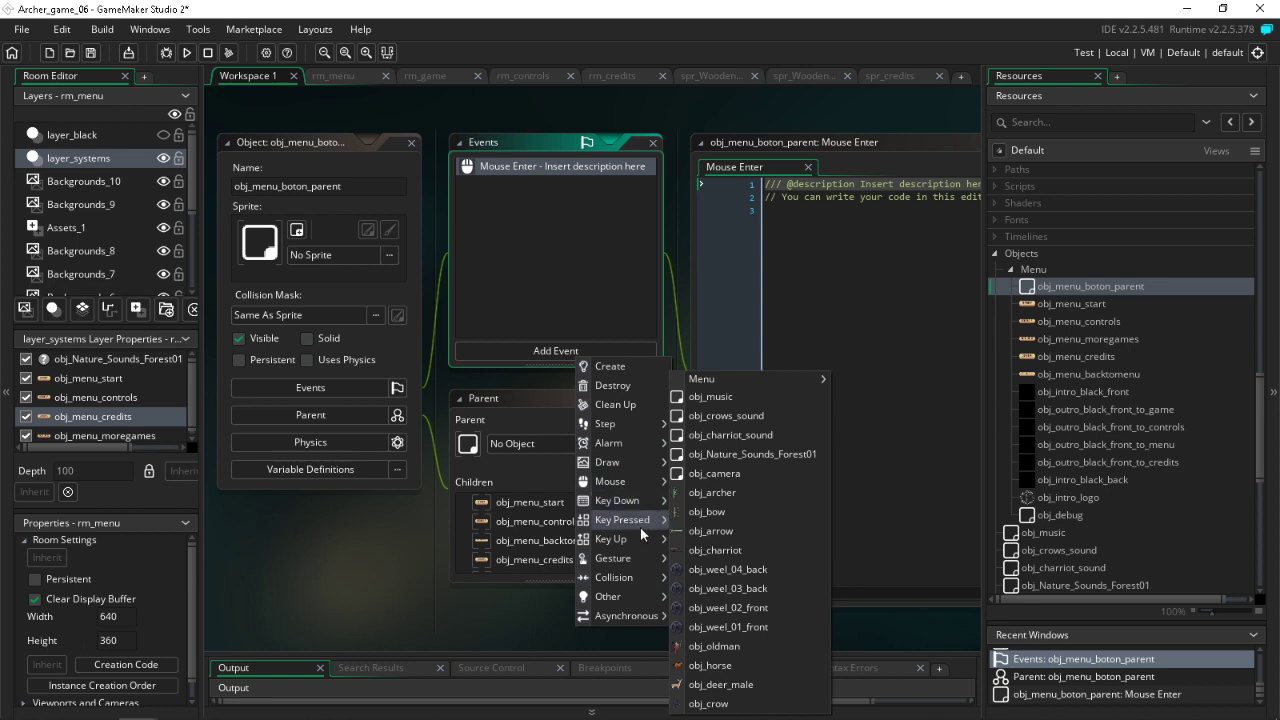
mouse_move(652, 484)
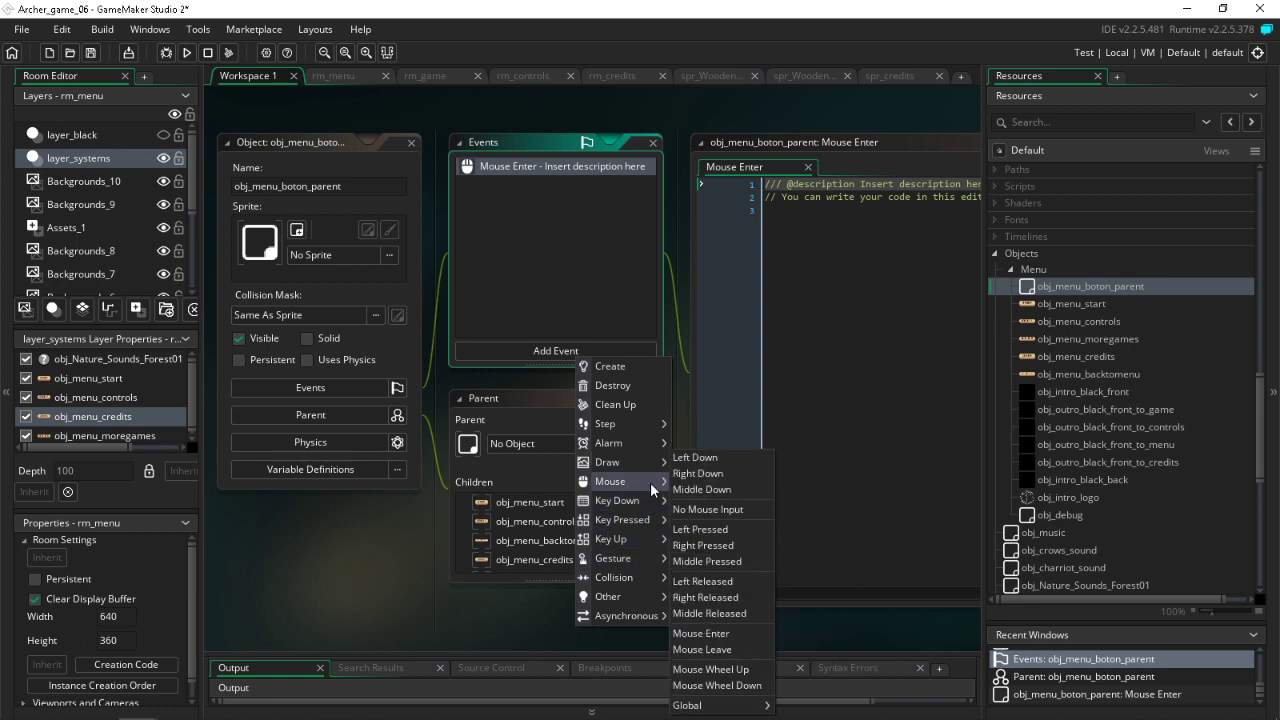
click(701, 649)
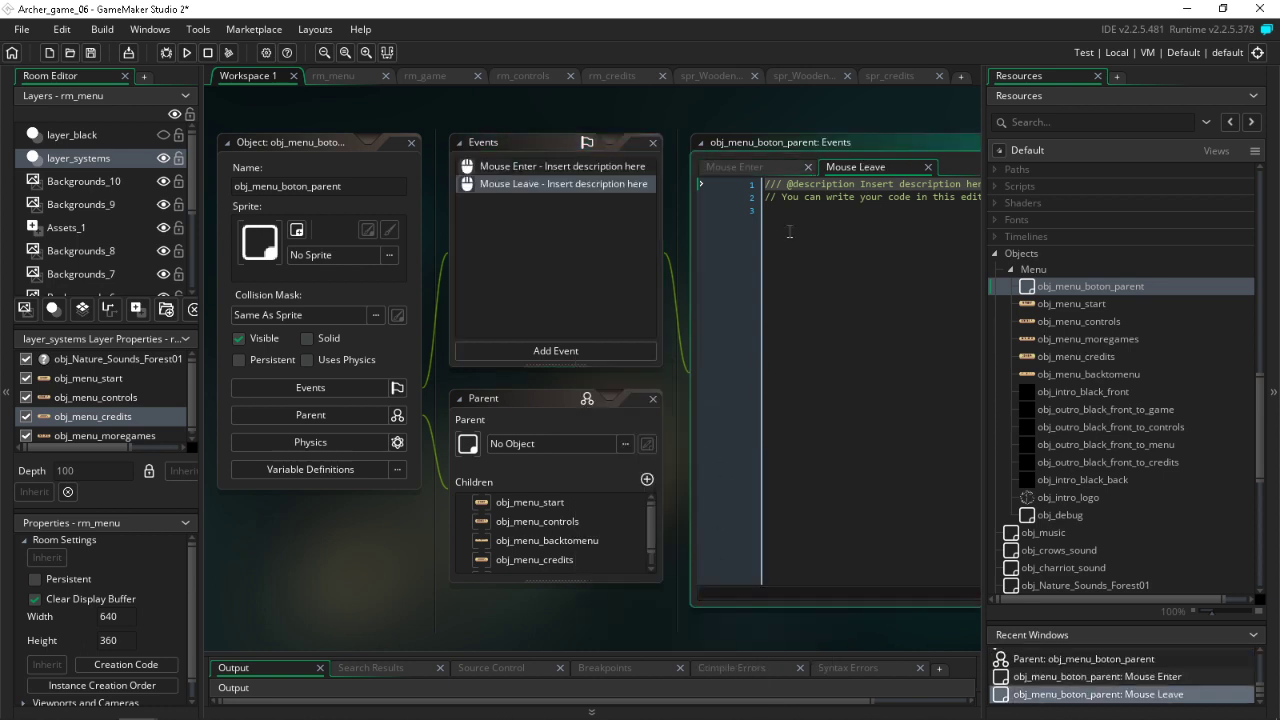
Step: Insert the built-in variable image_xscale on line 3 of the Mouse Leave code and start a new line below it
click(788, 229)
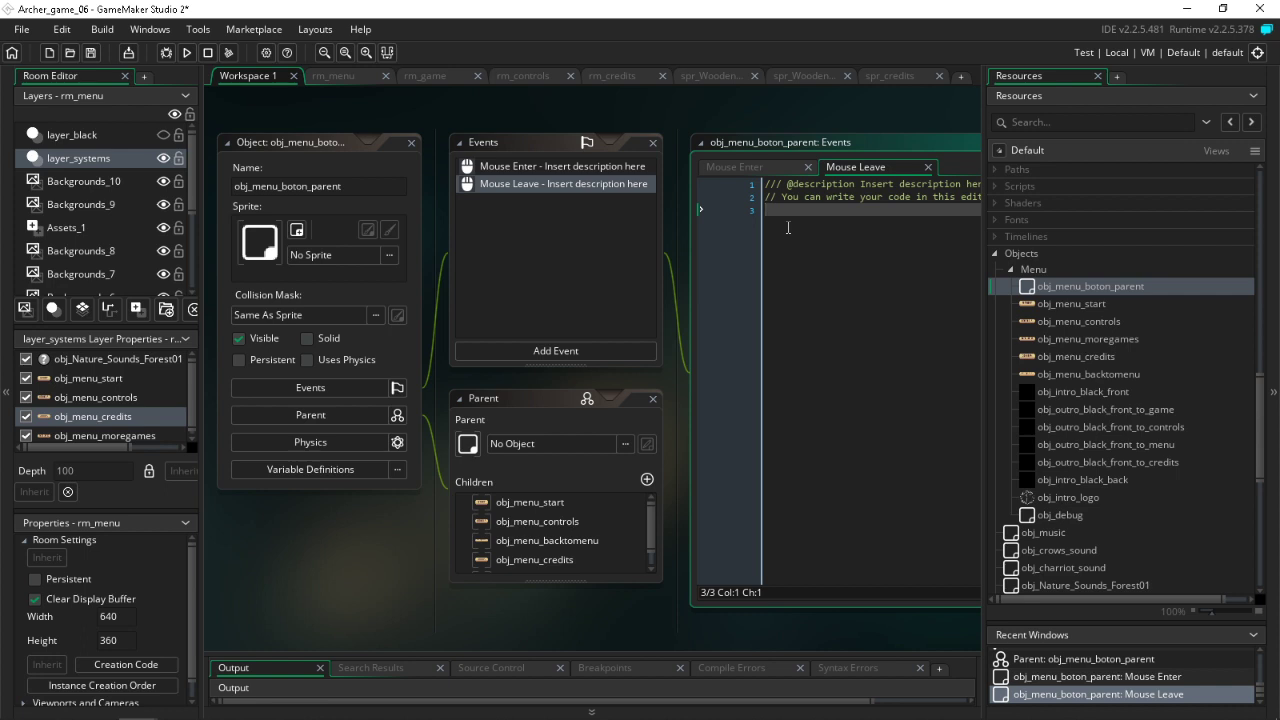
text(ima)
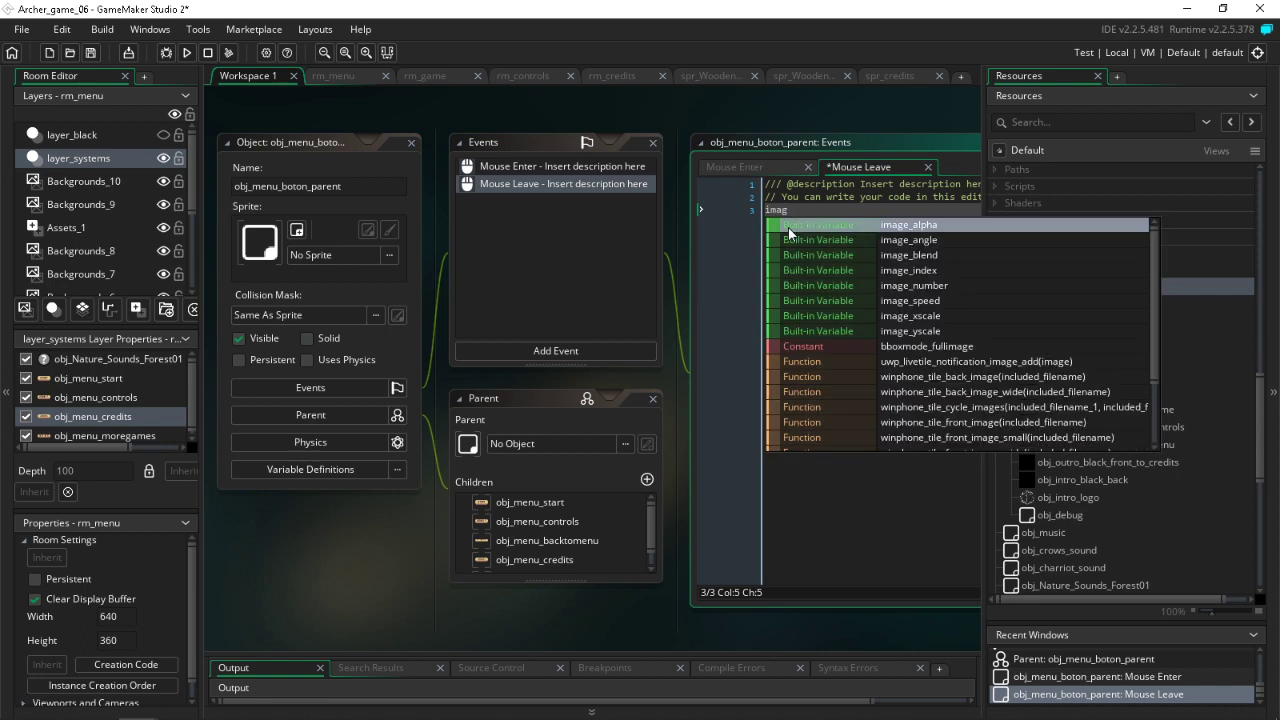
text(g)
key(Down)
key(Down)
key(Down)
key(Down)
key(Down)
key(Down)
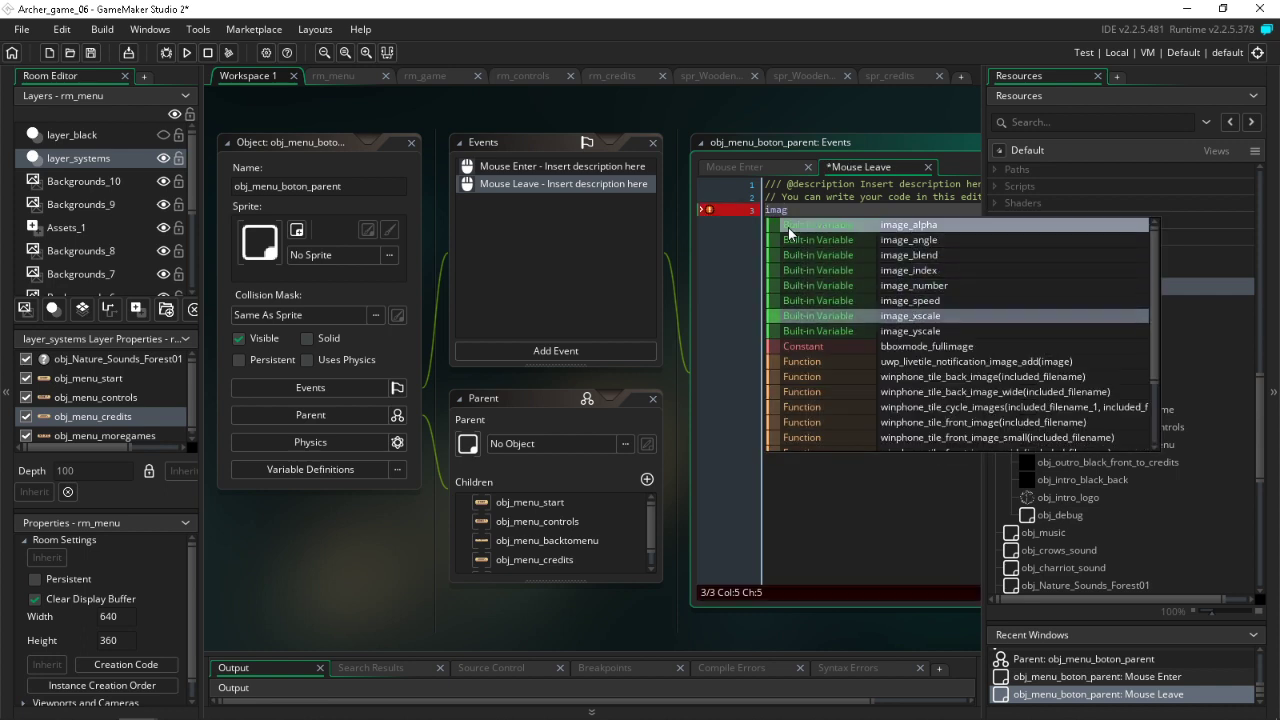
key(Return)
key(Return)
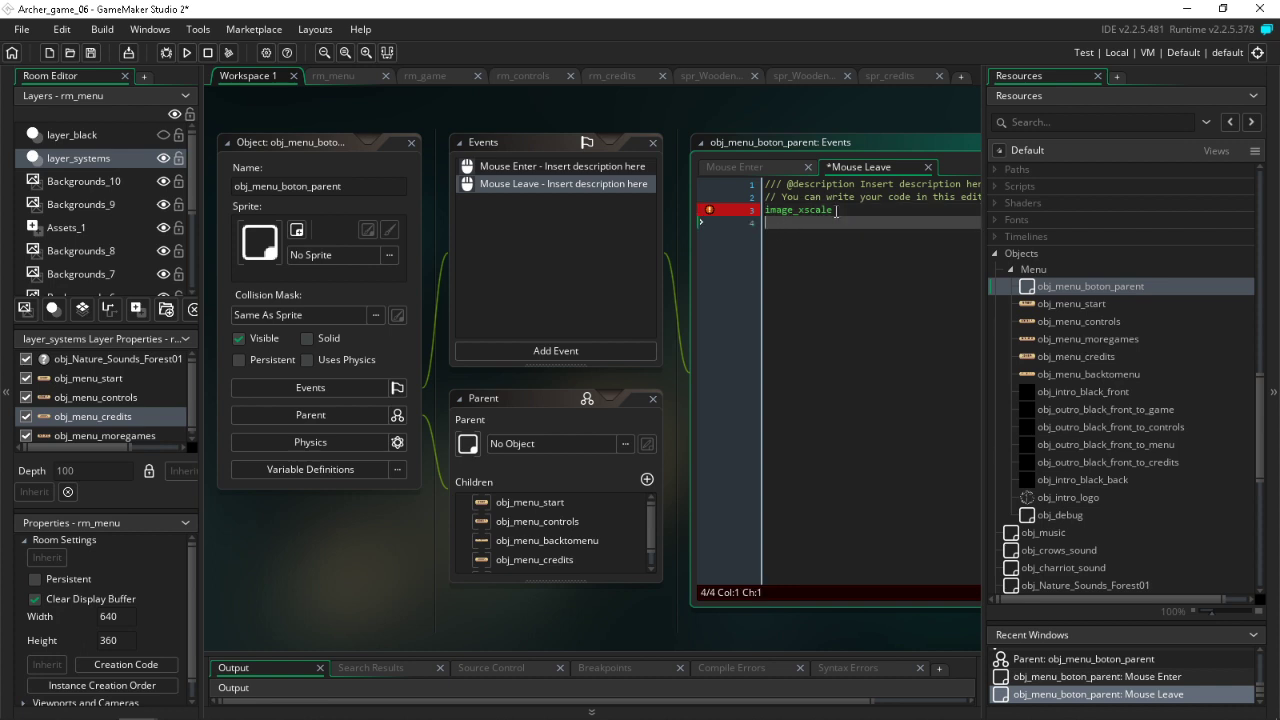
Step: Duplicate image_xscale onto line 4 as image_yscale and add an equals sign after both variables in the Mouse Leave code
drag(836, 210, 723, 218)
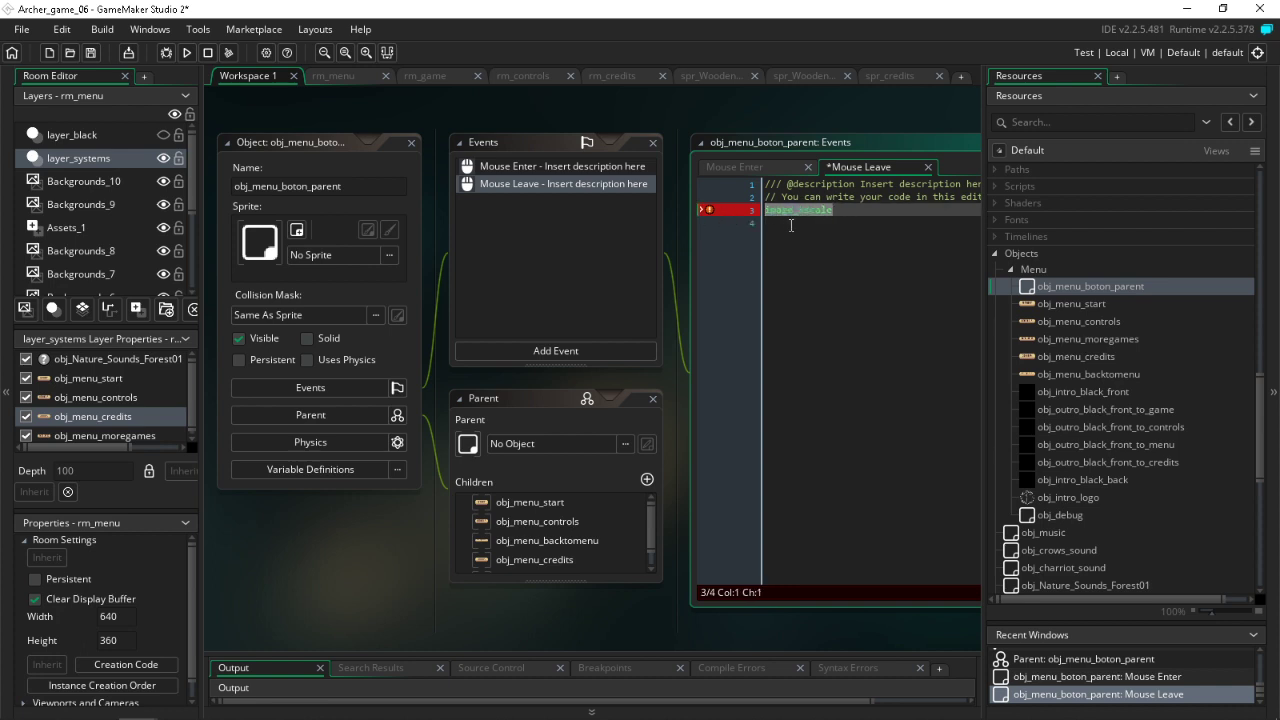
key(ctrl+c)
click(791, 225)
key(ctrl+v)
click(799, 222)
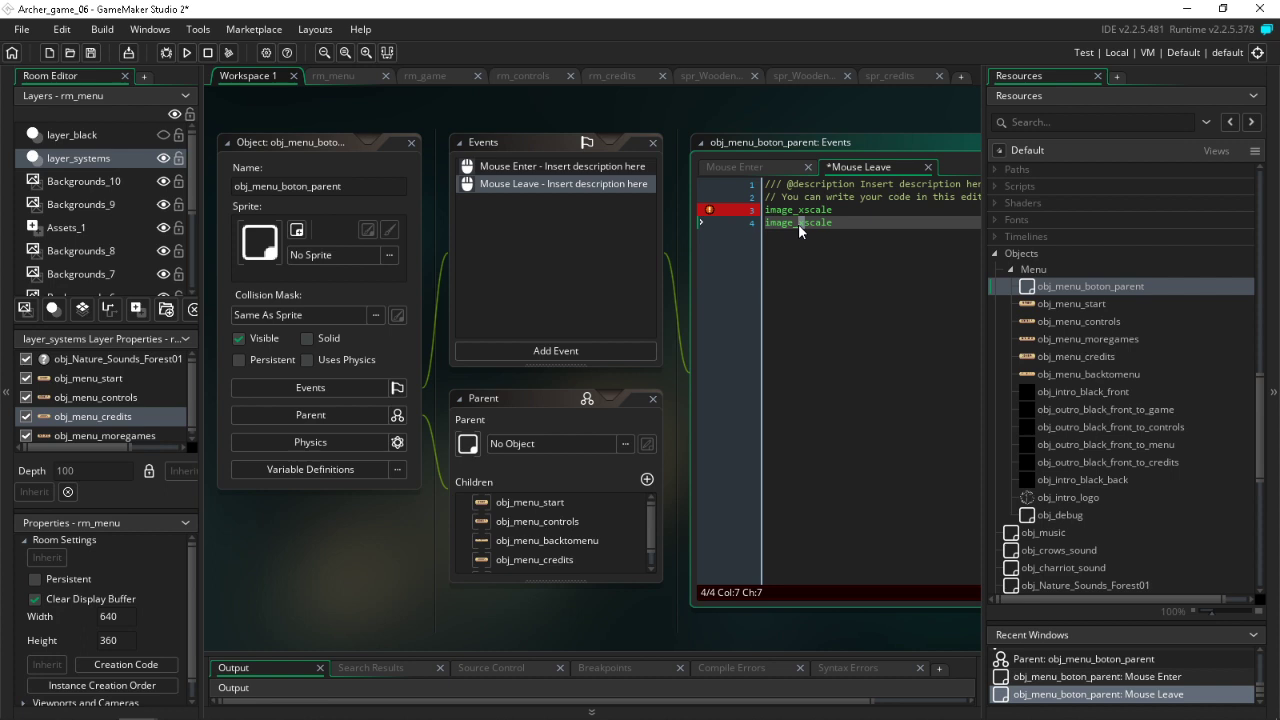
click(856, 211)
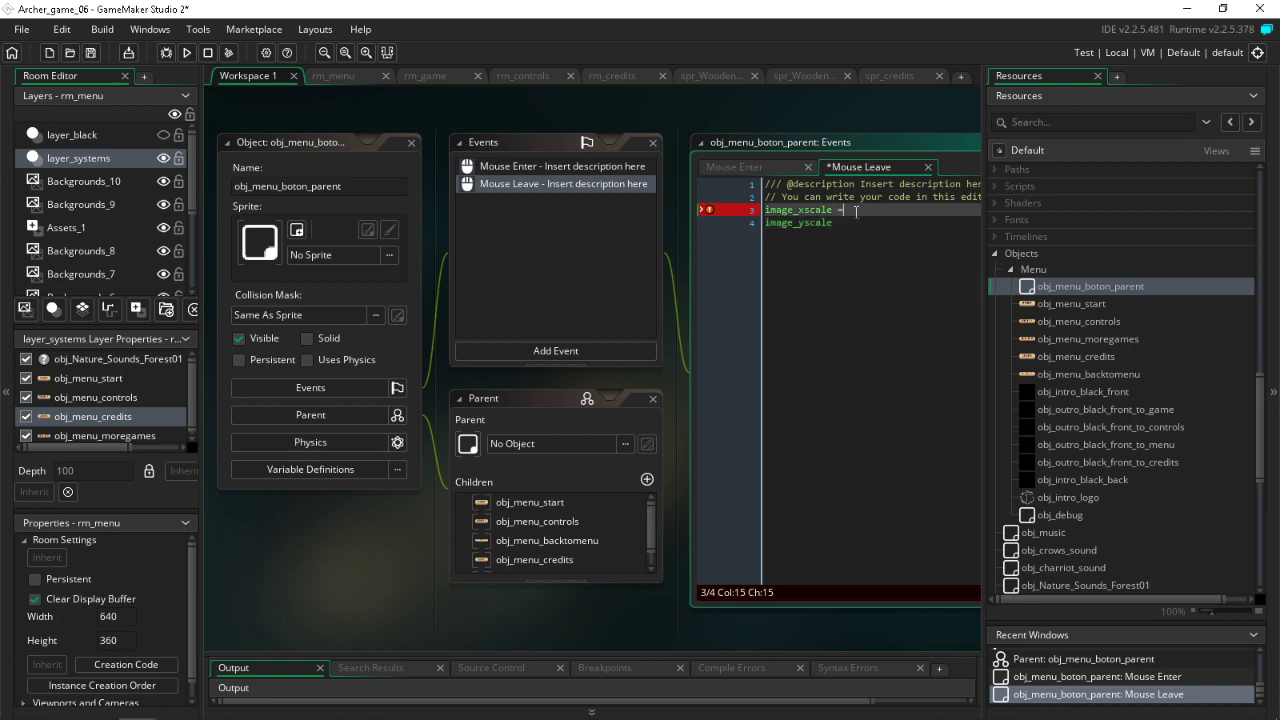
key(Down)
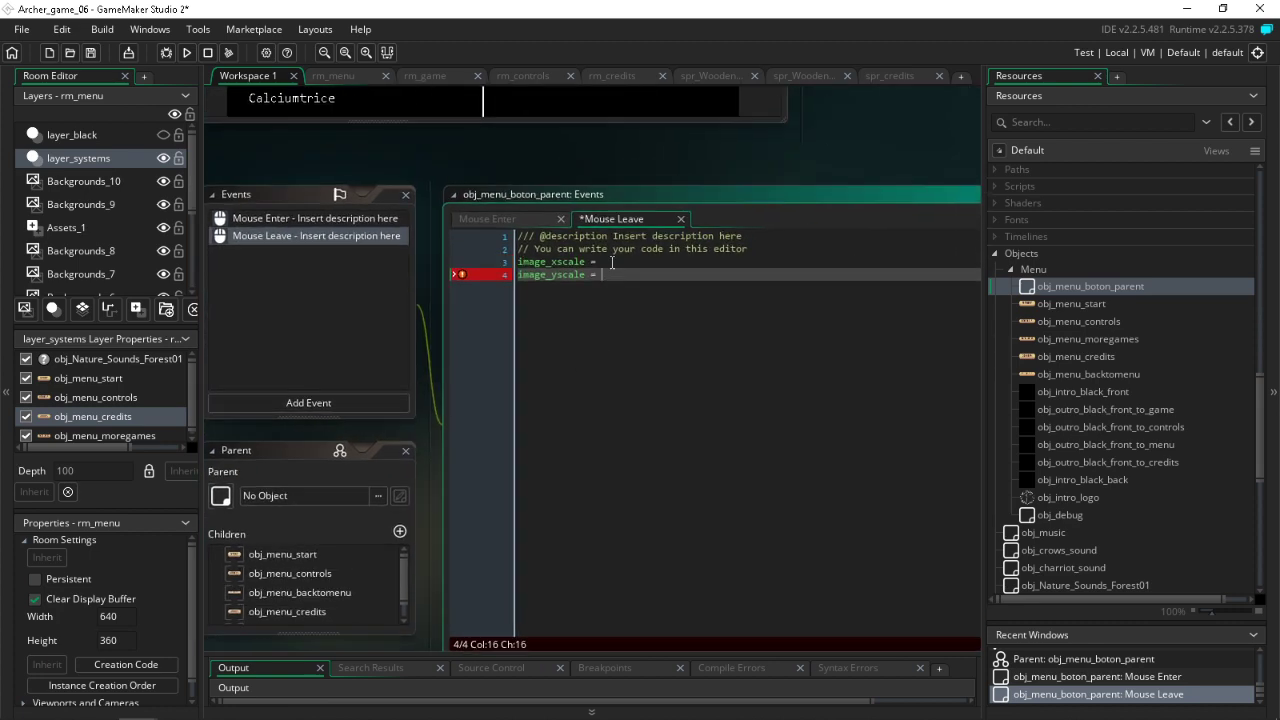
Step: Assign 1.2 to both image_xscale and image_yscale in the Mouse Leave code
click(613, 262)
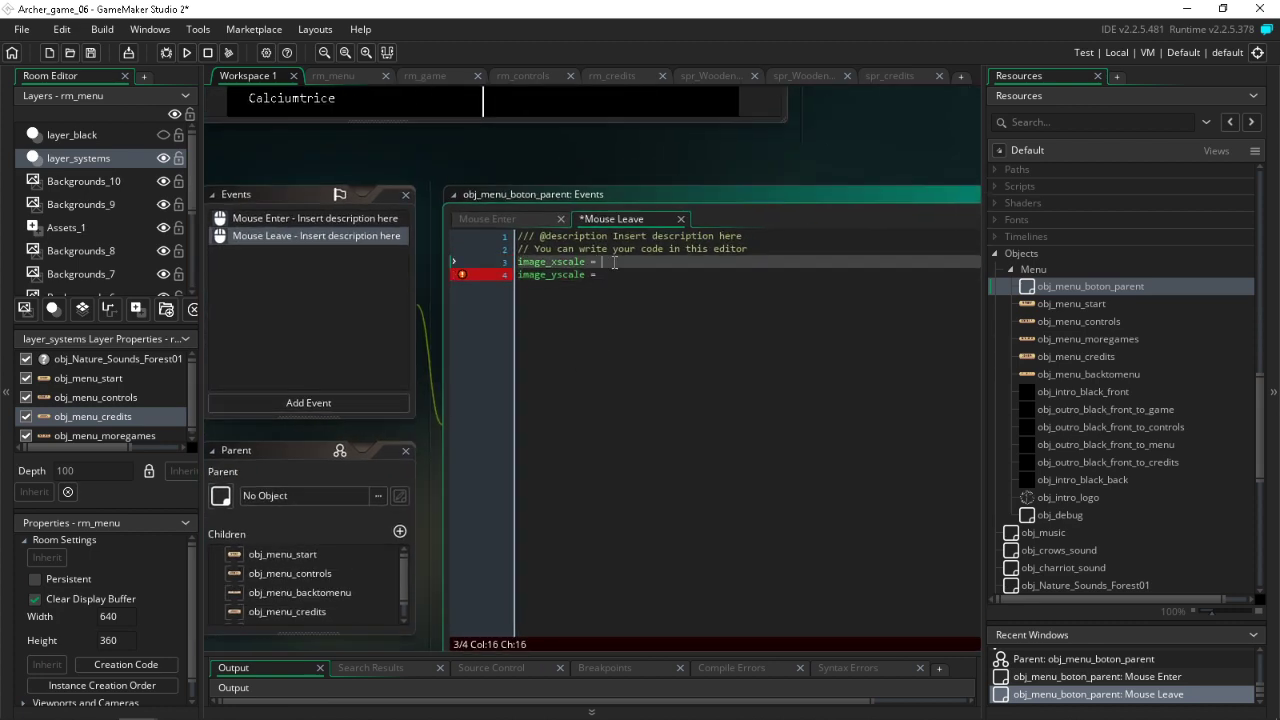
text(1.1;)
key(Down)
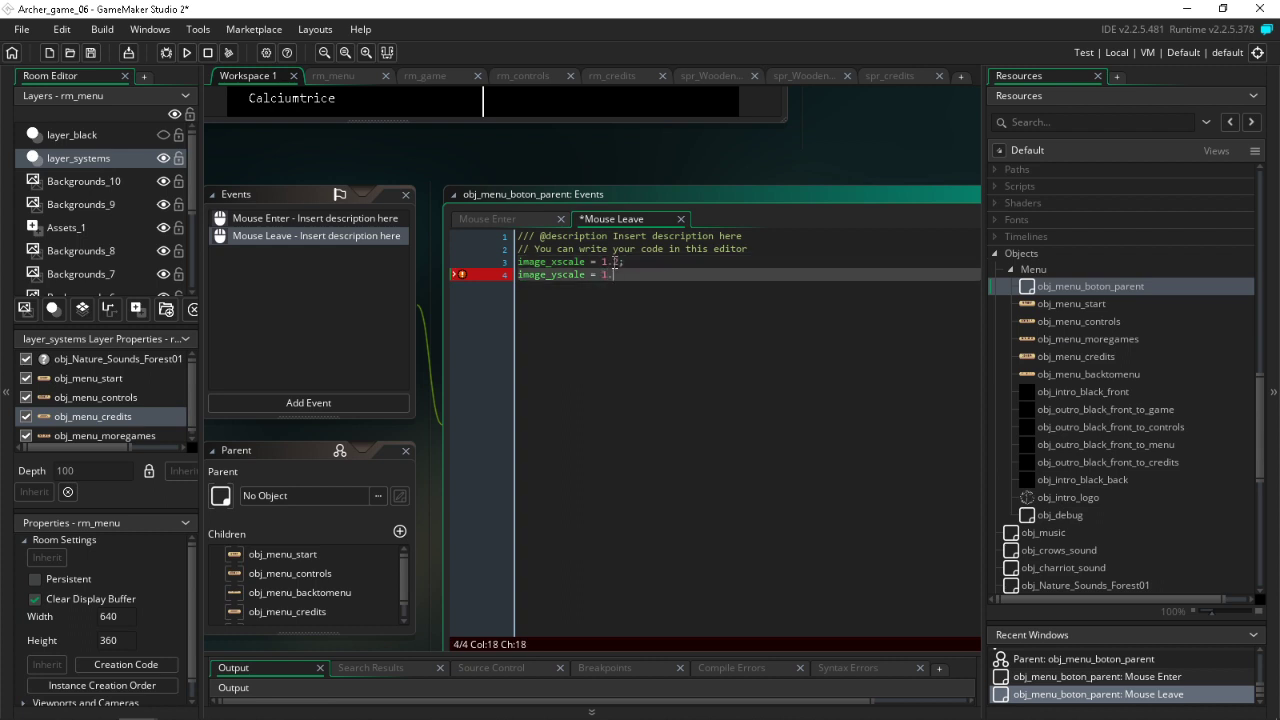
text(1.2;)
Step: Copy the image_xscale and image_yscale lines from the Mouse Leave code into the Mouse Enter code
click(336, 222)
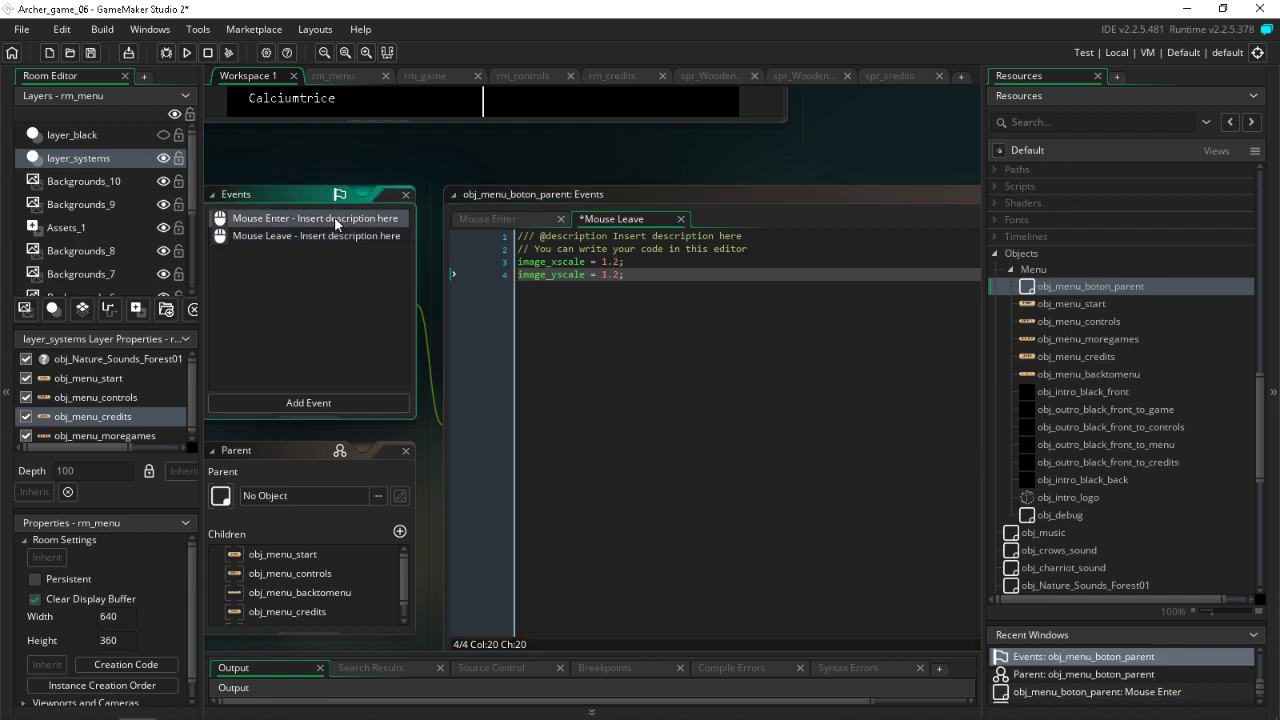
click(339, 236)
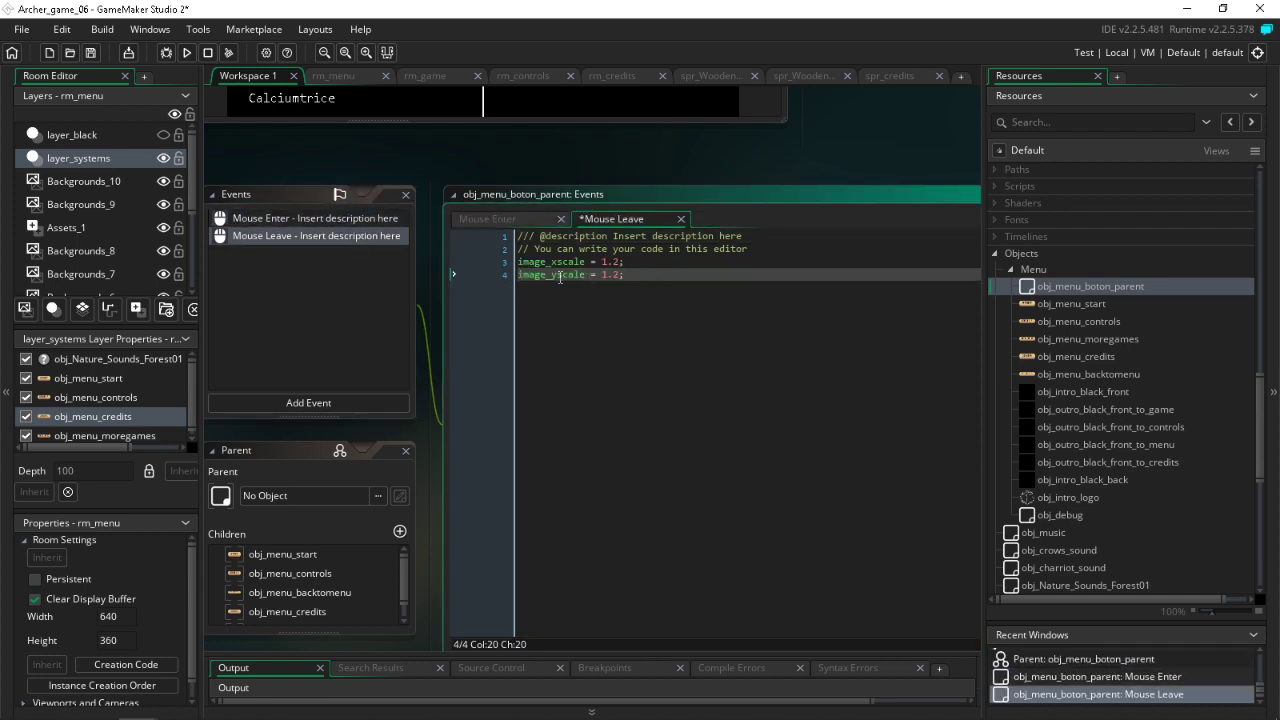
shift+click(519, 262)
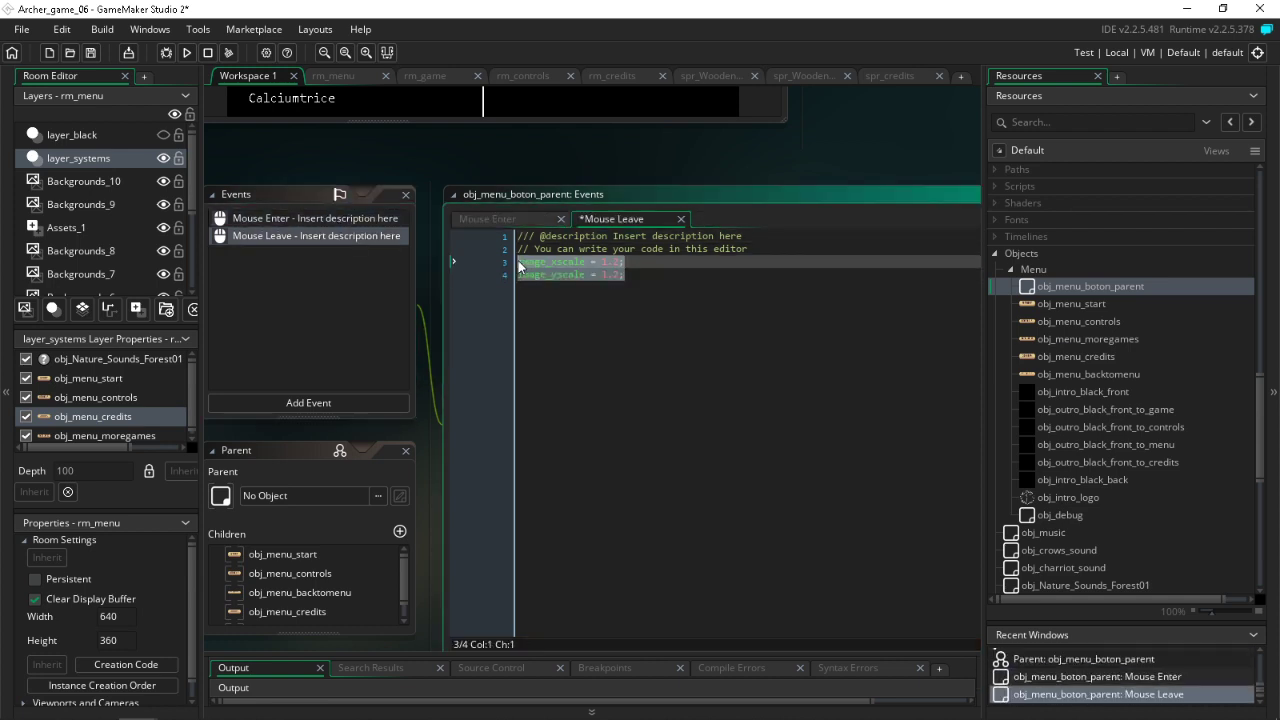
click(394, 224)
click(579, 285)
key(ctrl+v)
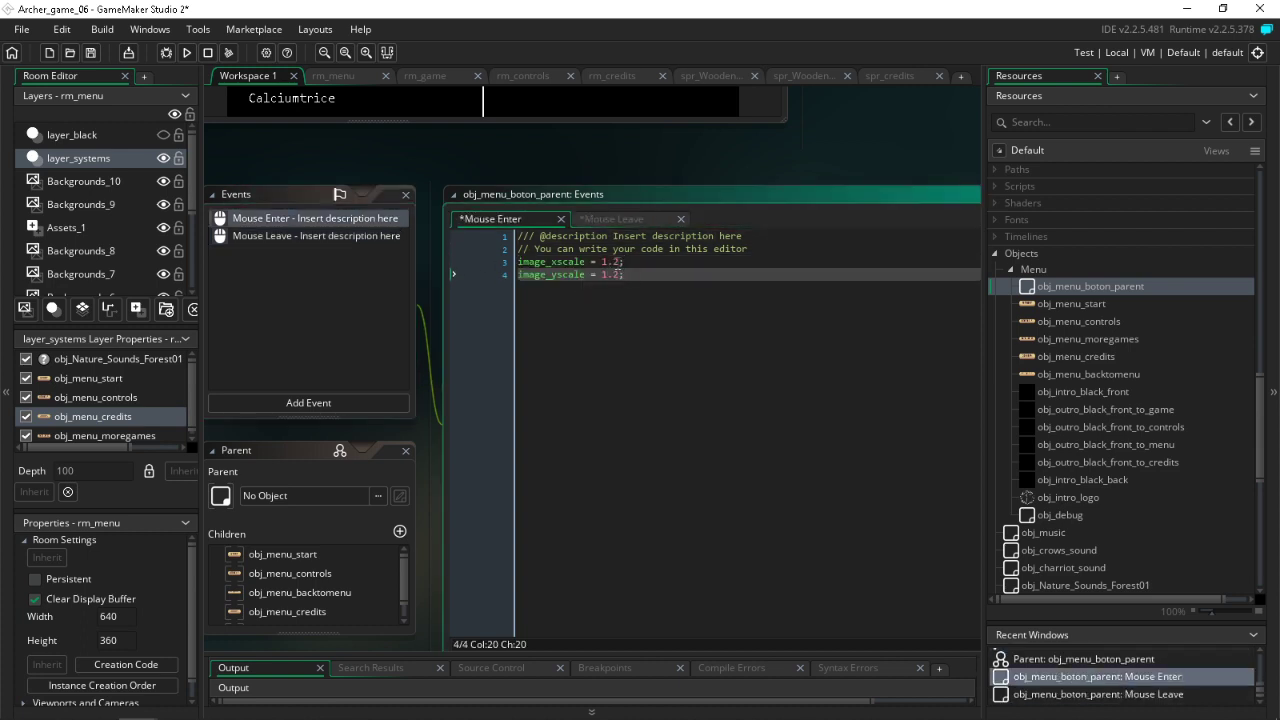
Step: Change both scale values in the Mouse Enter code to 1 and save the project
drag(620, 262, 609, 276)
key(BackSpace)
key(BackSpace)
click(90, 52)
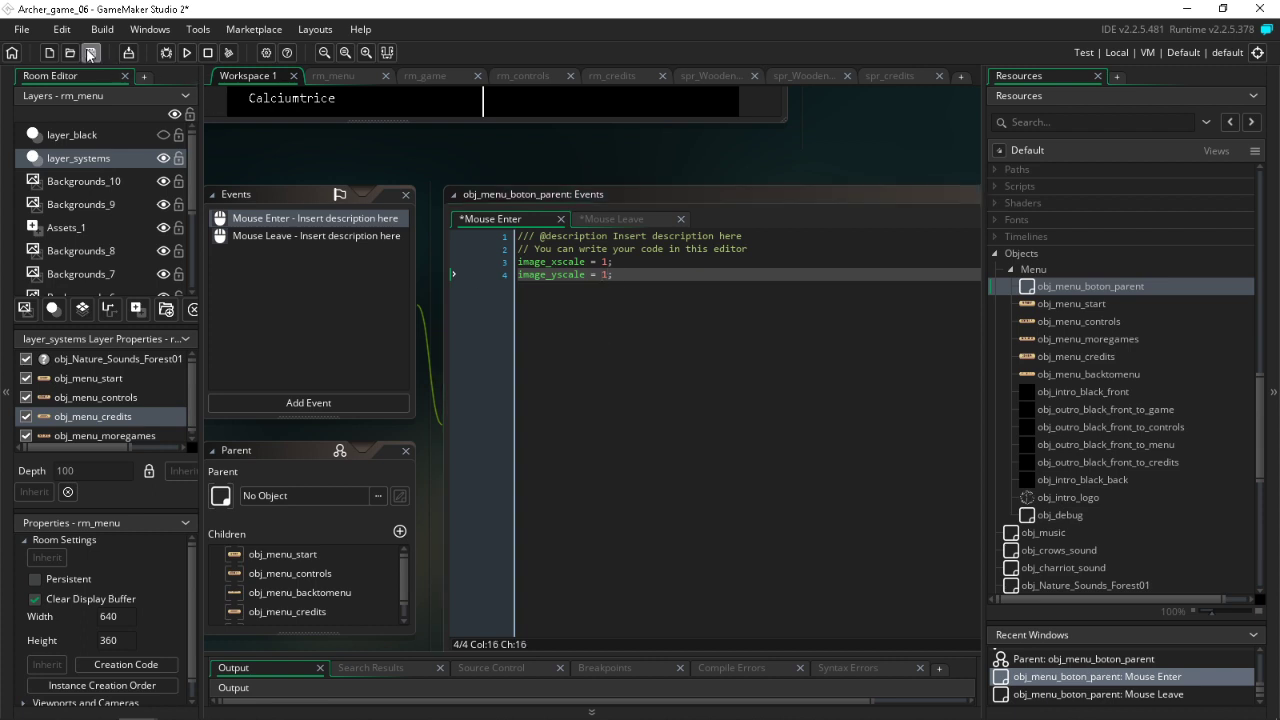
Step: Make layer_black visible in rm_menu and run the game to test the menu buttons
click(186, 52)
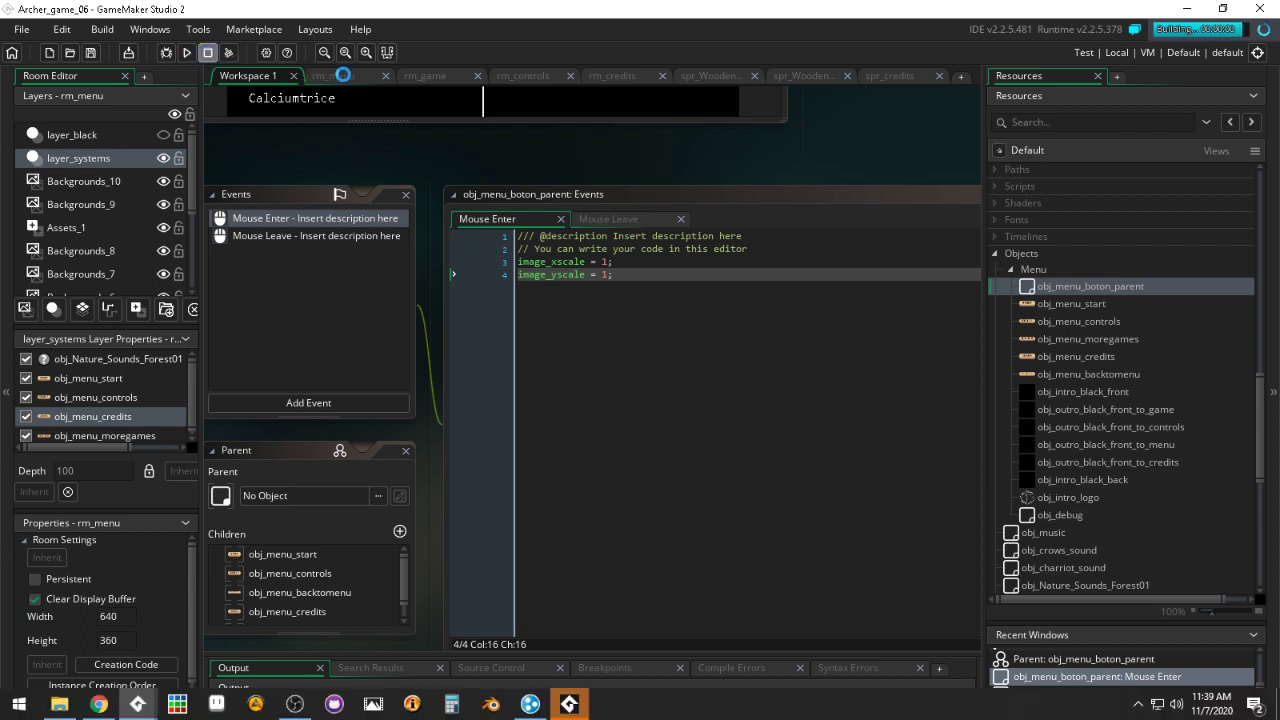
click(344, 78)
click(163, 134)
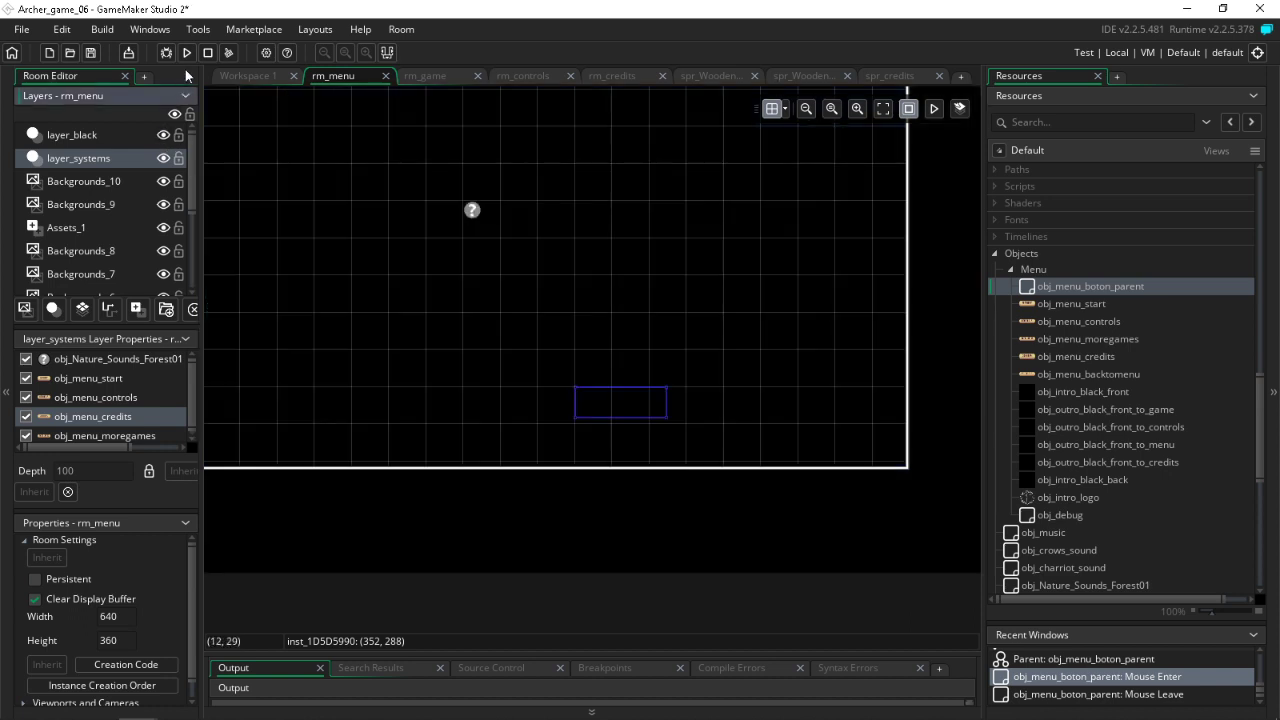
click(186, 52)
mouse_move(336, 706)
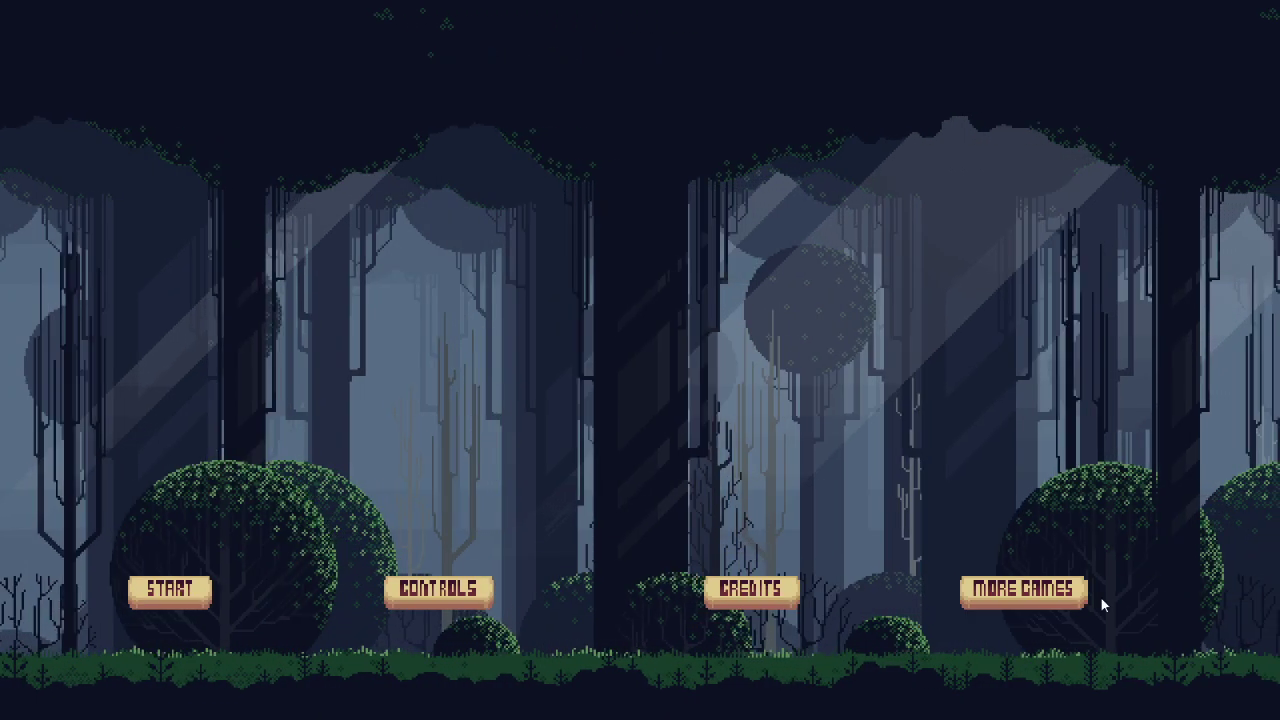
click(158, 597)
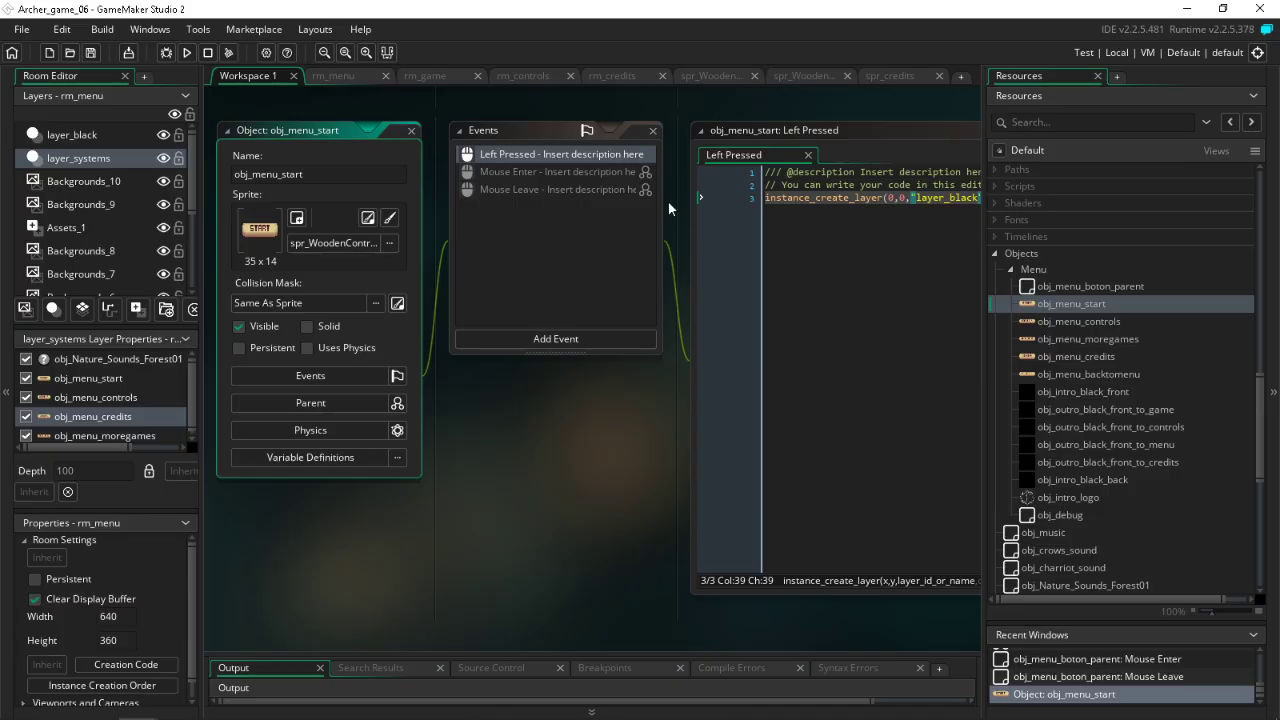
Step: Set the origin of obj_menu_start's sprite, spr_WoodenControls_start, to Middle Centre
click(373, 218)
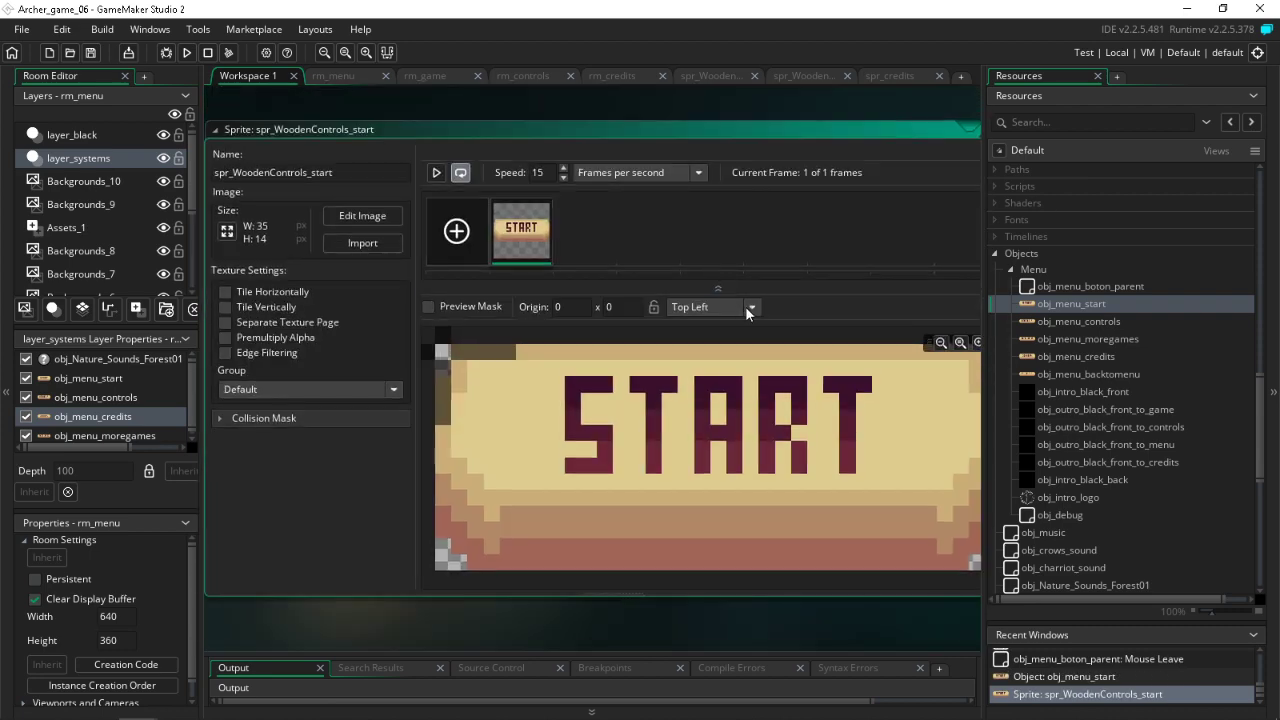
click(750, 308)
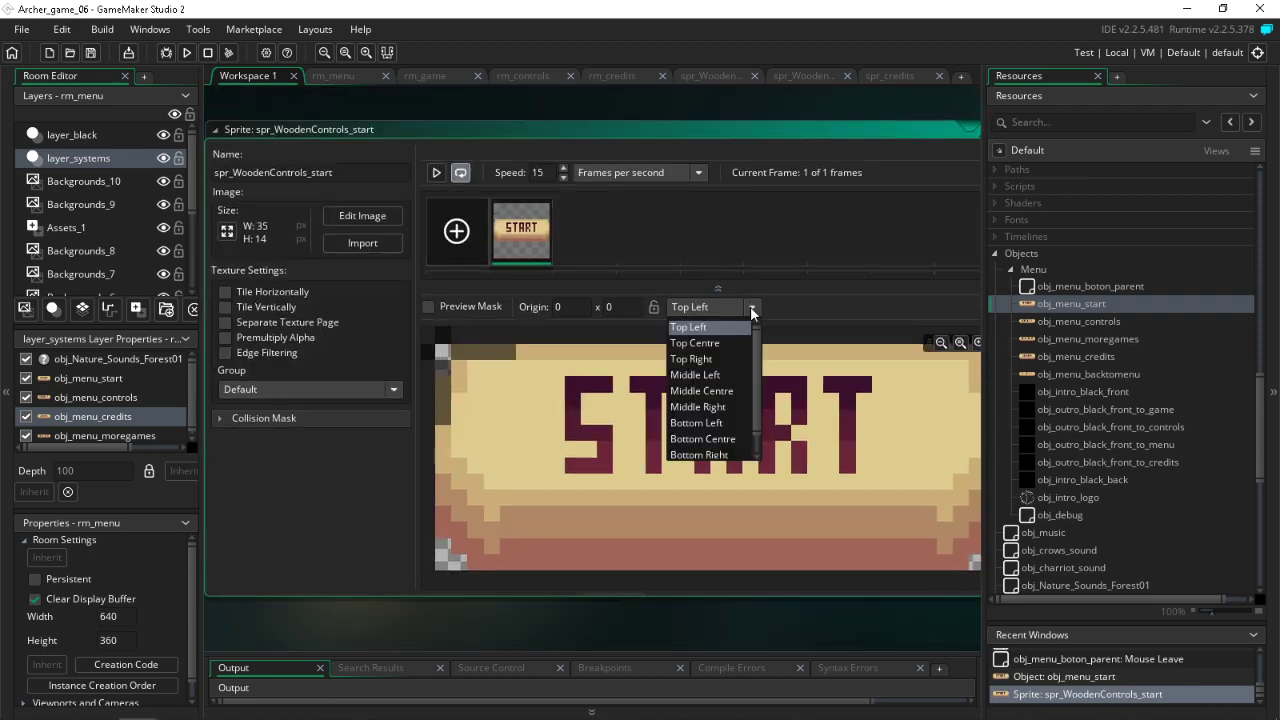
click(718, 440)
click(751, 308)
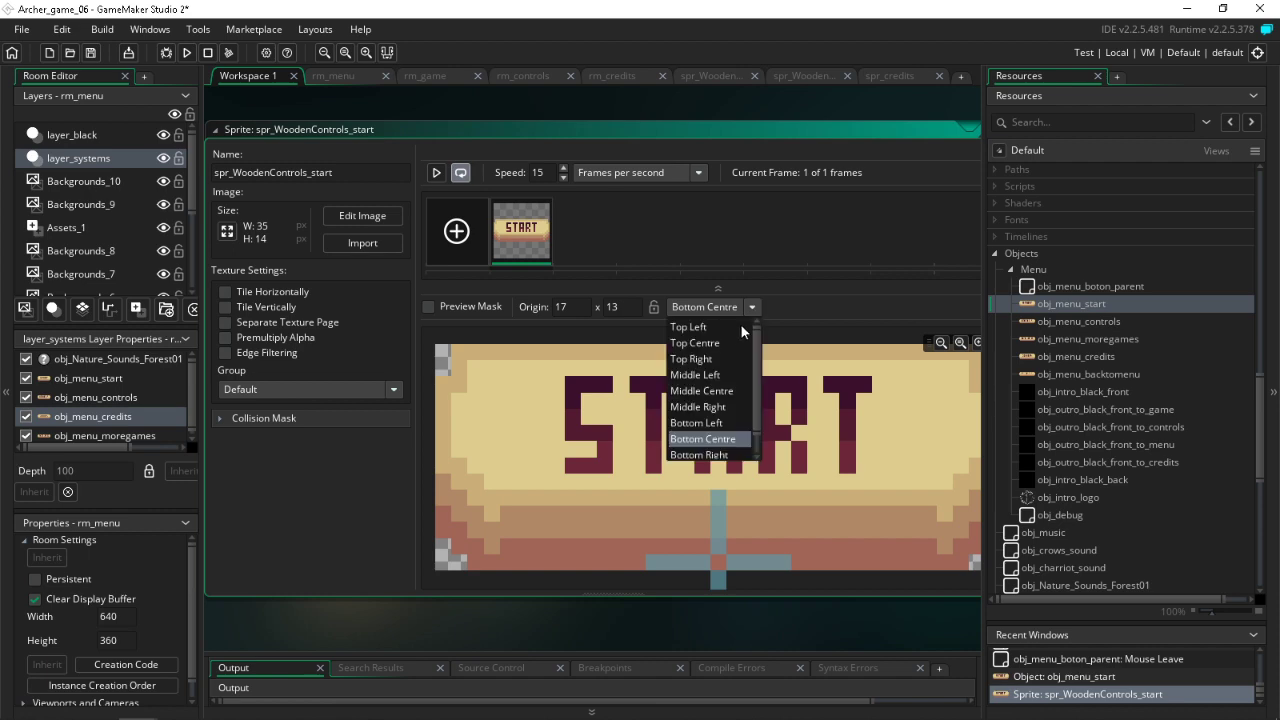
click(726, 391)
Step: Open spr_WoodenControls_moregames and set its origin to Middle Centre
scroll(1045, 296, up, 10)
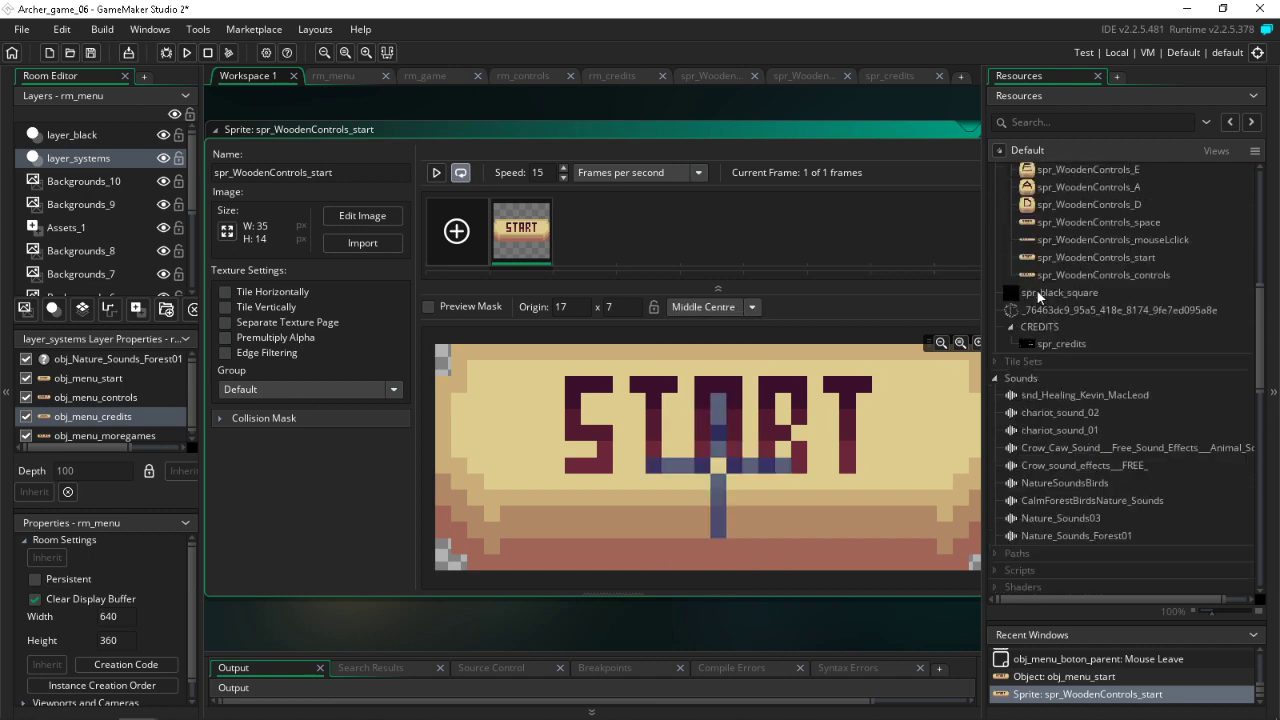
double_click(1070, 476)
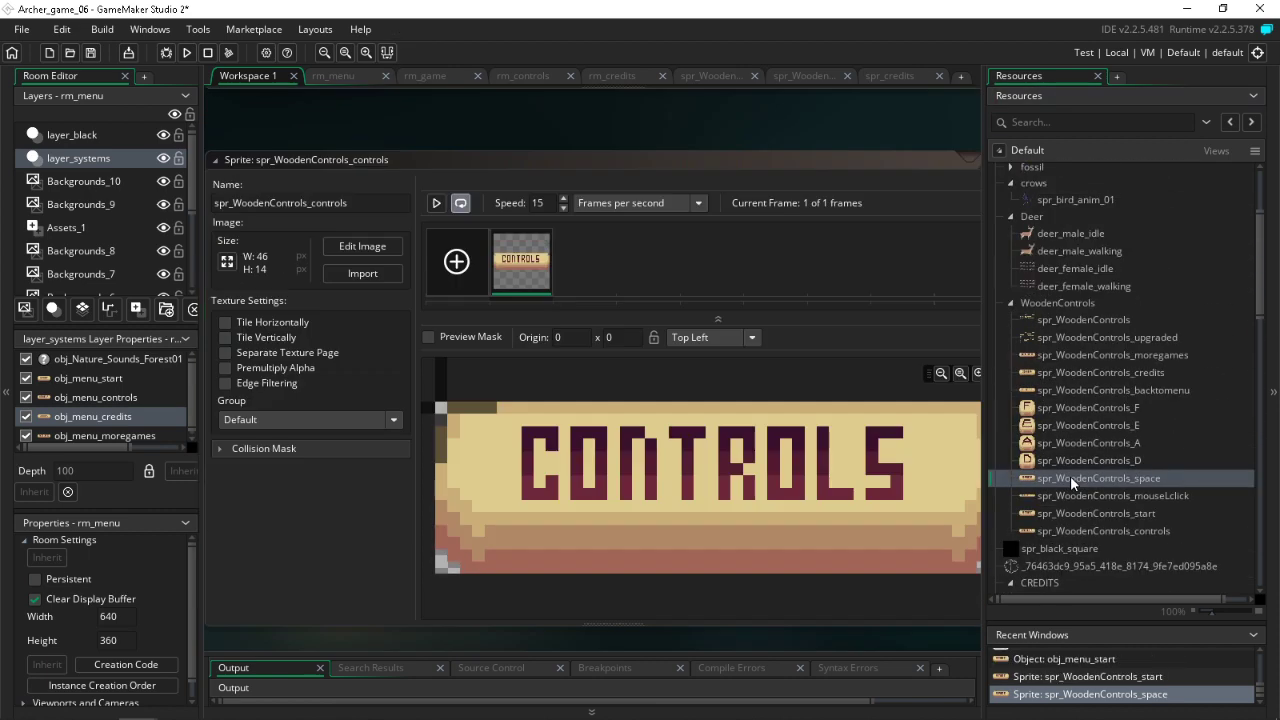
double_click(1077, 368)
double_click(1078, 355)
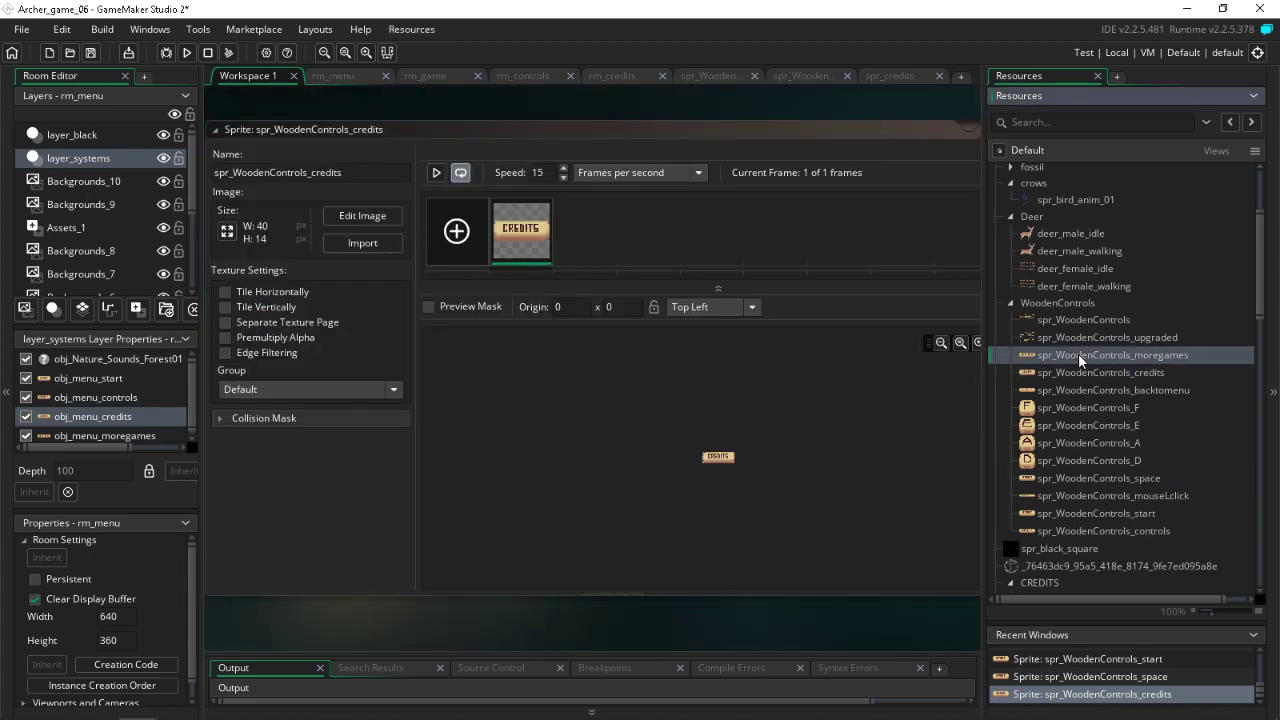
click(752, 307)
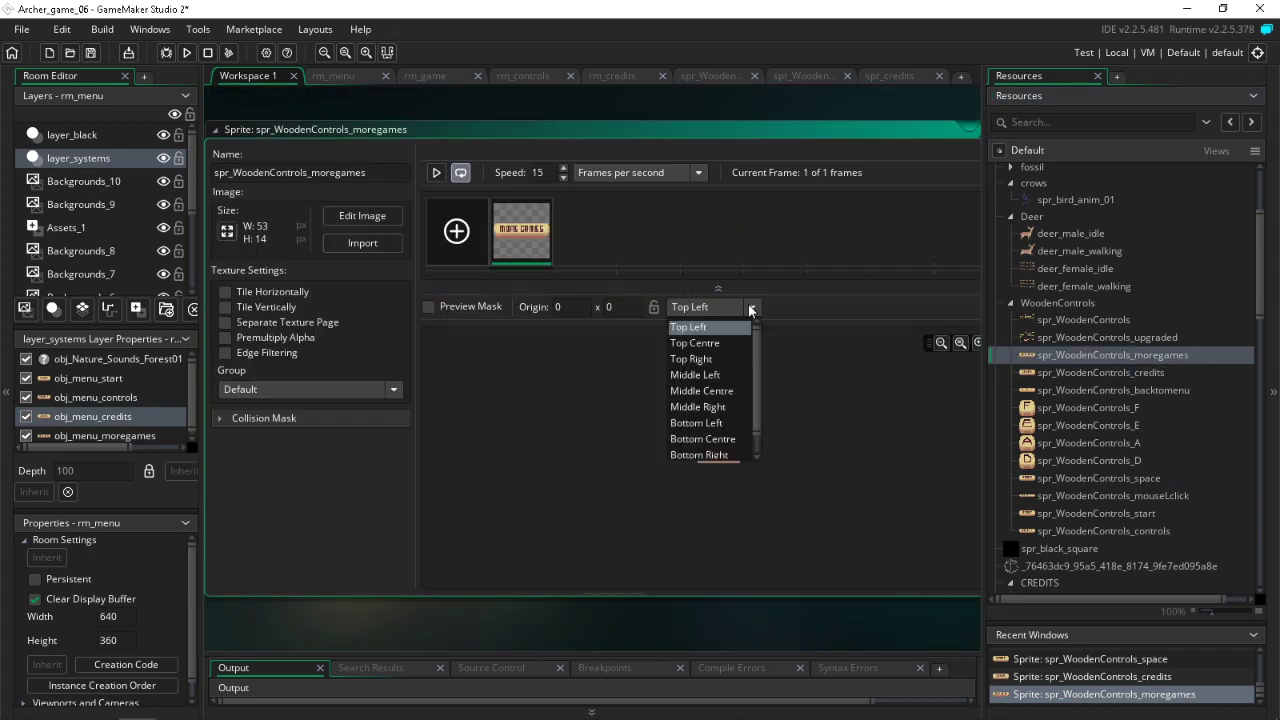
click(748, 391)
Step: Set the origins of spr_WoodenControls_credits and spr_WoodenControls_backtomenu to Middle Centre
double_click(1046, 372)
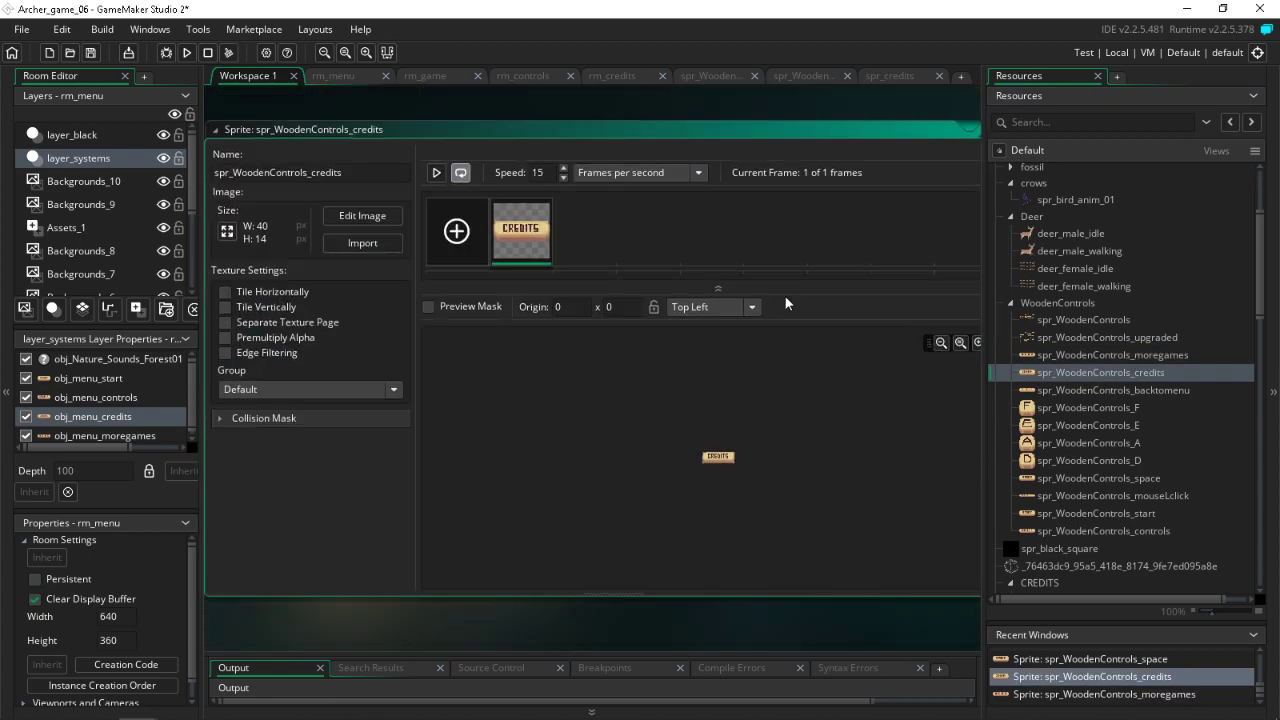
click(752, 307)
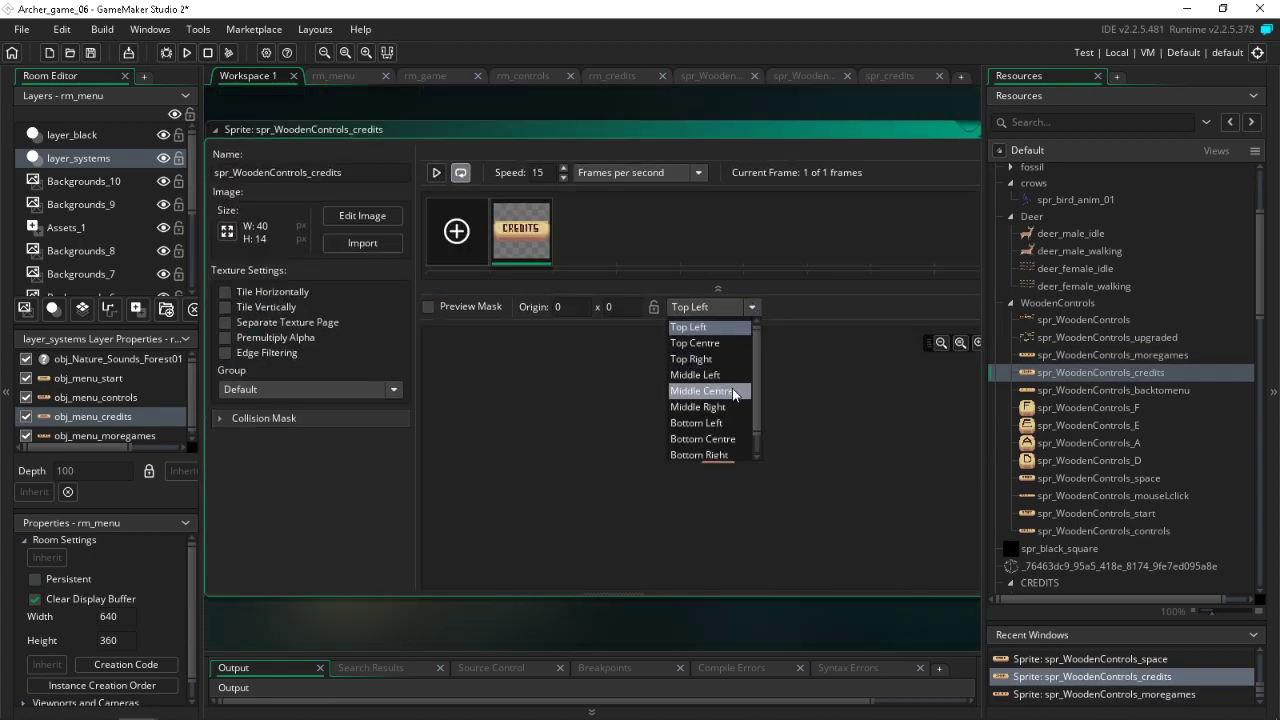
click(732, 390)
double_click(1066, 390)
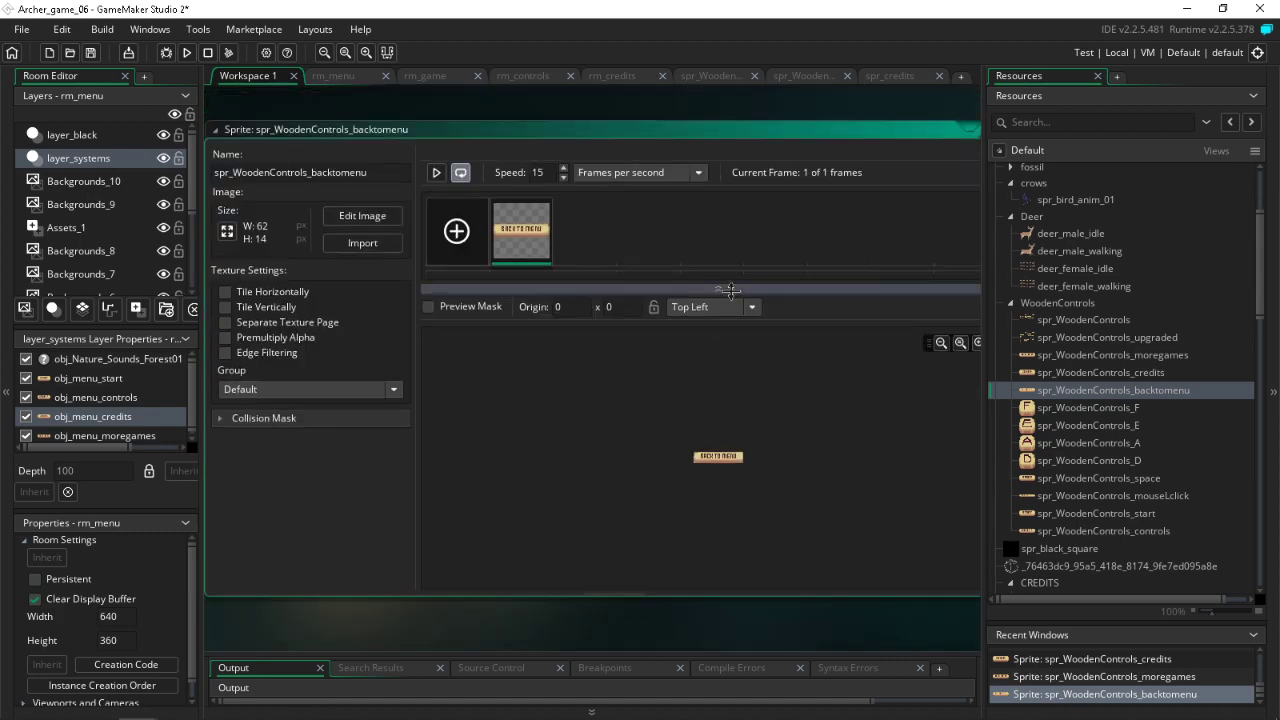
click(752, 307)
click(734, 393)
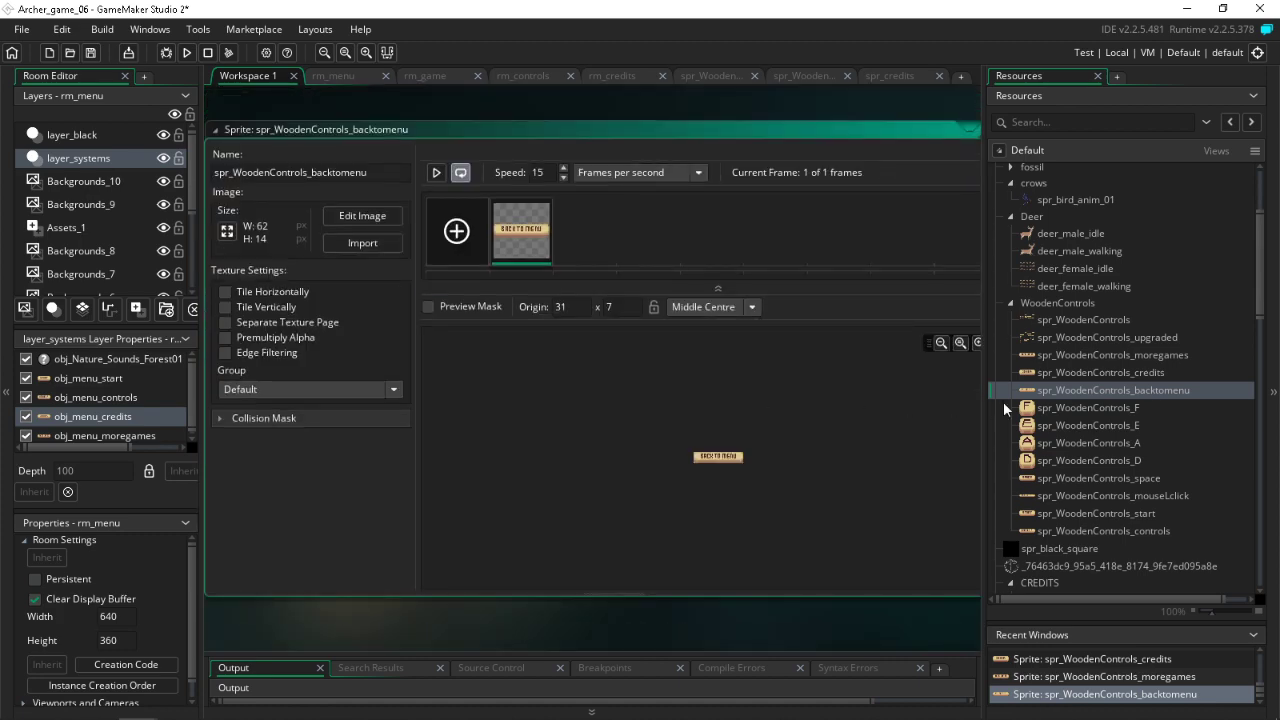
Step: Set the origins of spr_WoodenControls_F and spr_WoodenControls_E to Middle Centre
double_click(1060, 408)
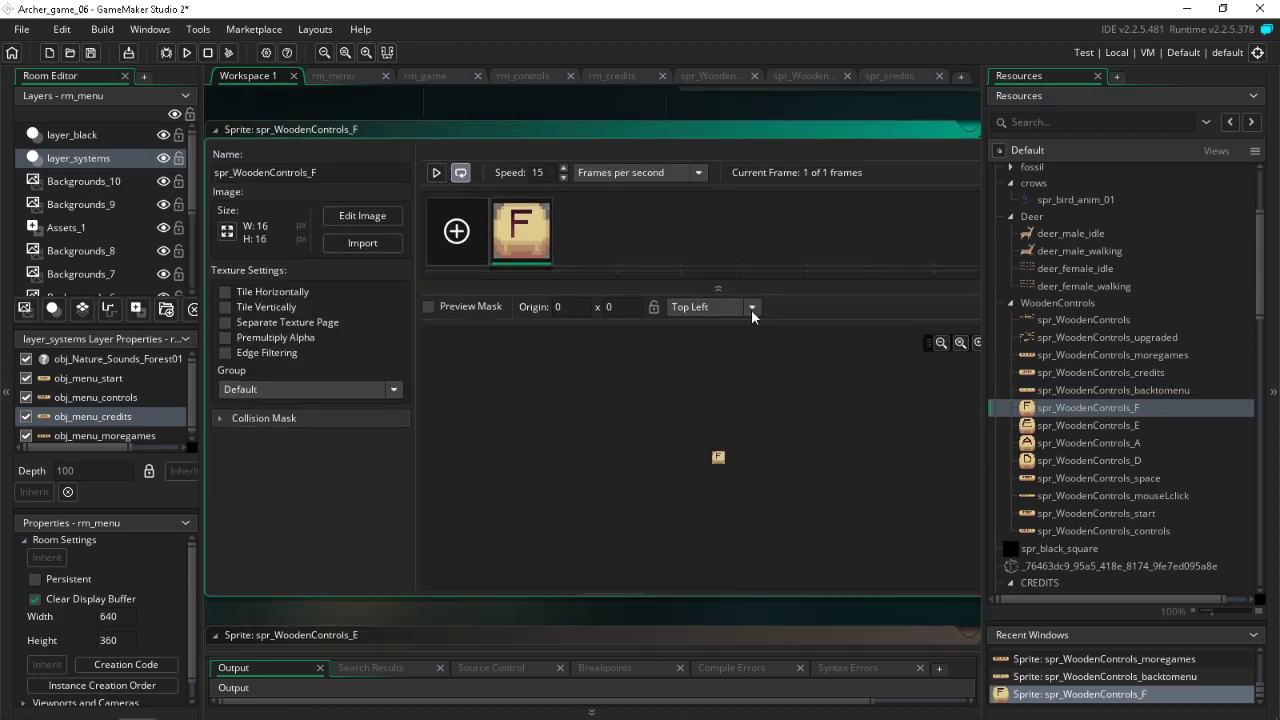
click(752, 307)
click(732, 392)
double_click(1080, 425)
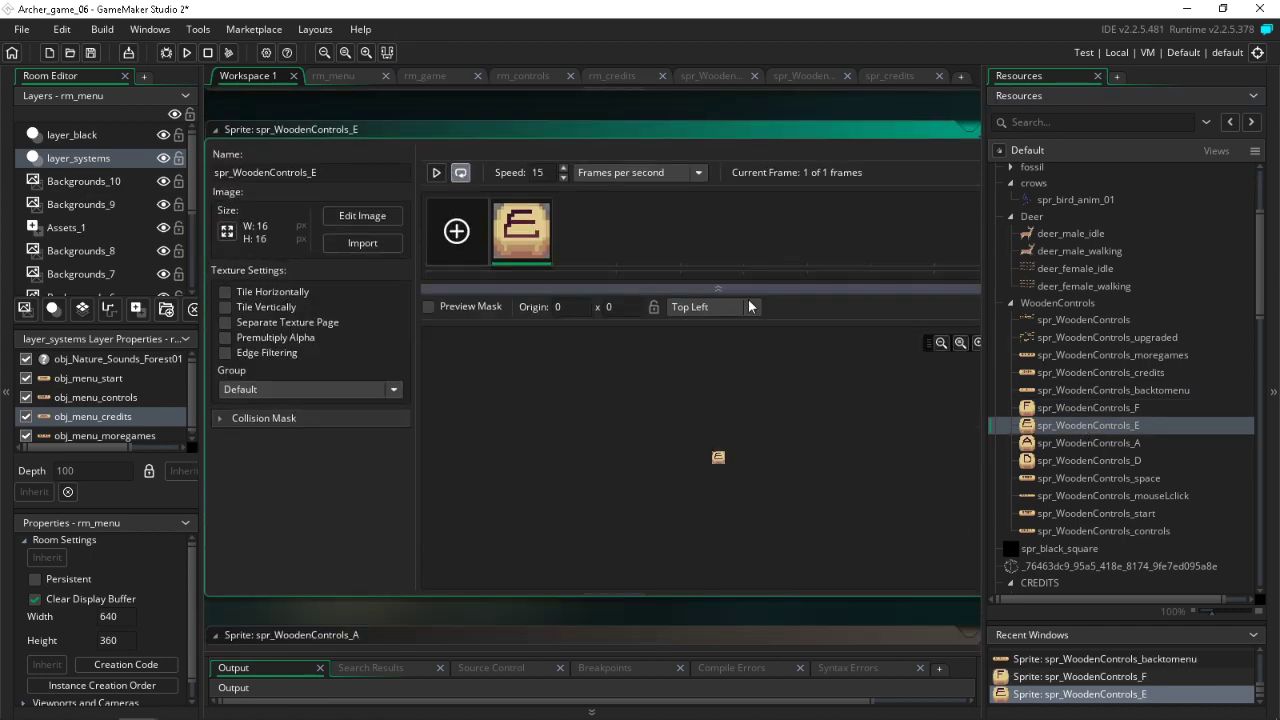
click(752, 307)
click(724, 391)
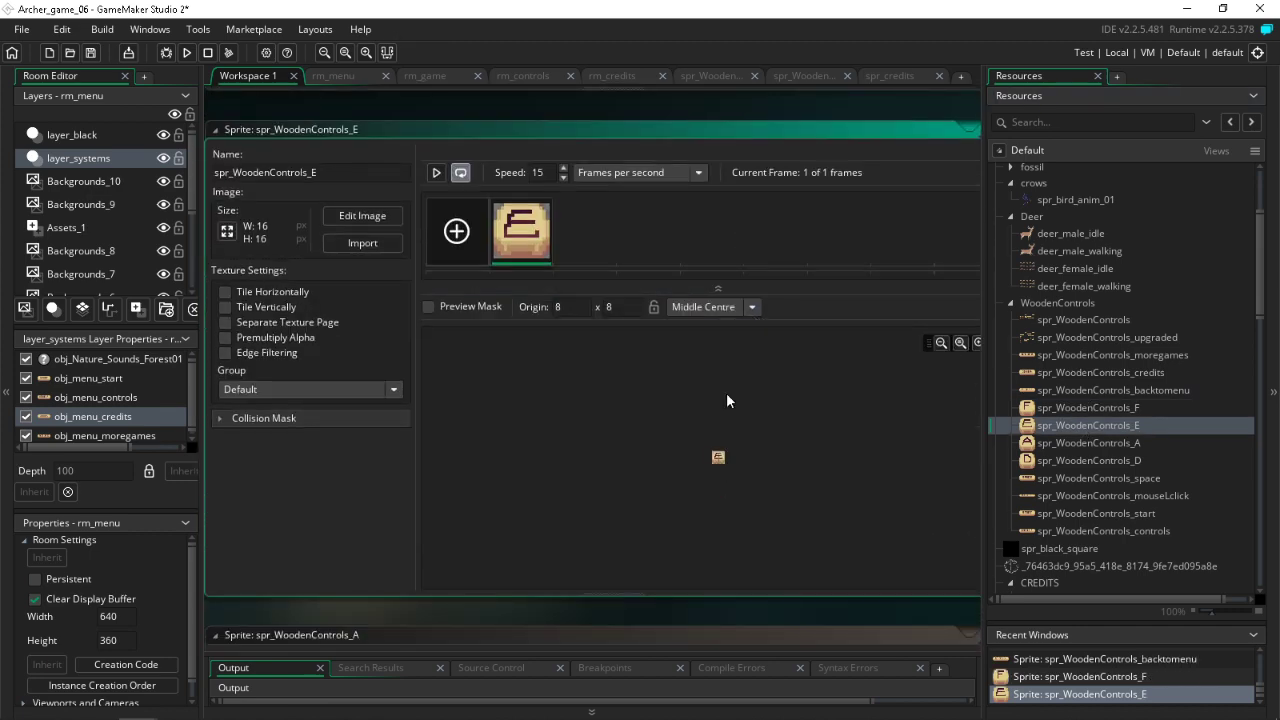
Step: Set the origins of spr_WoodenControls_A and spr_WoodenControls_D to Middle Centre
double_click(1073, 442)
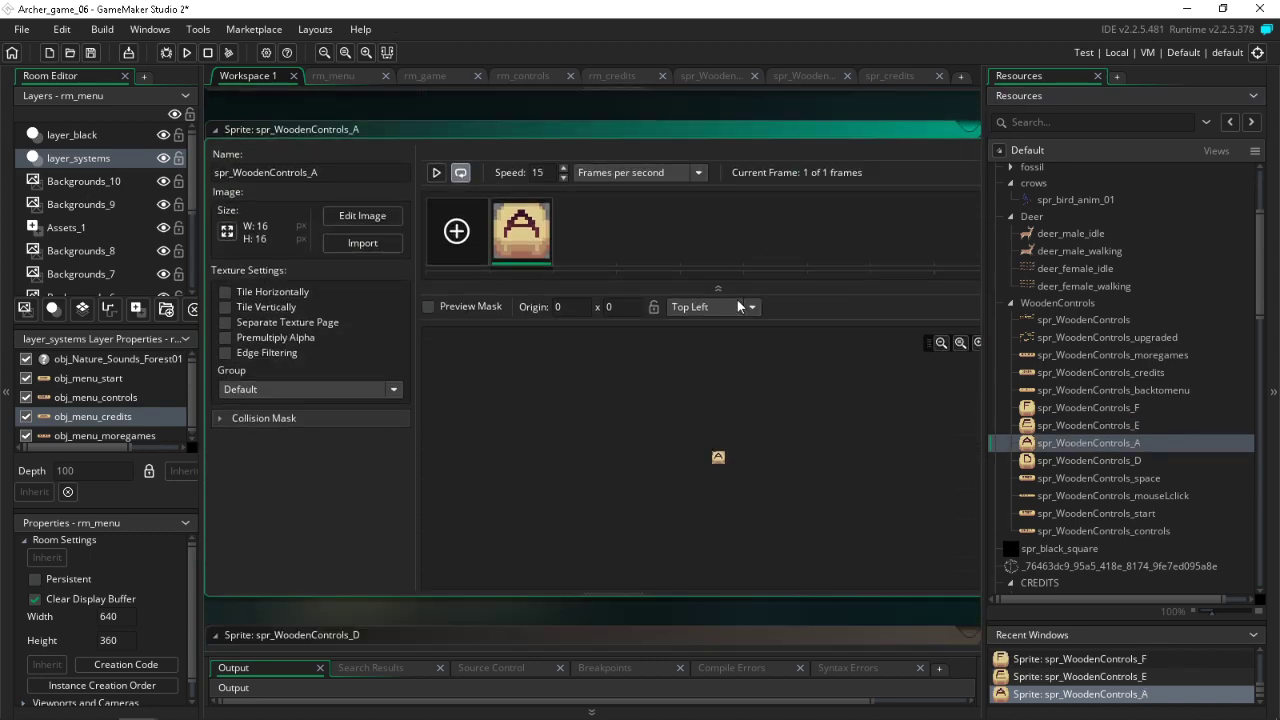
click(752, 307)
click(727, 397)
double_click(1100, 461)
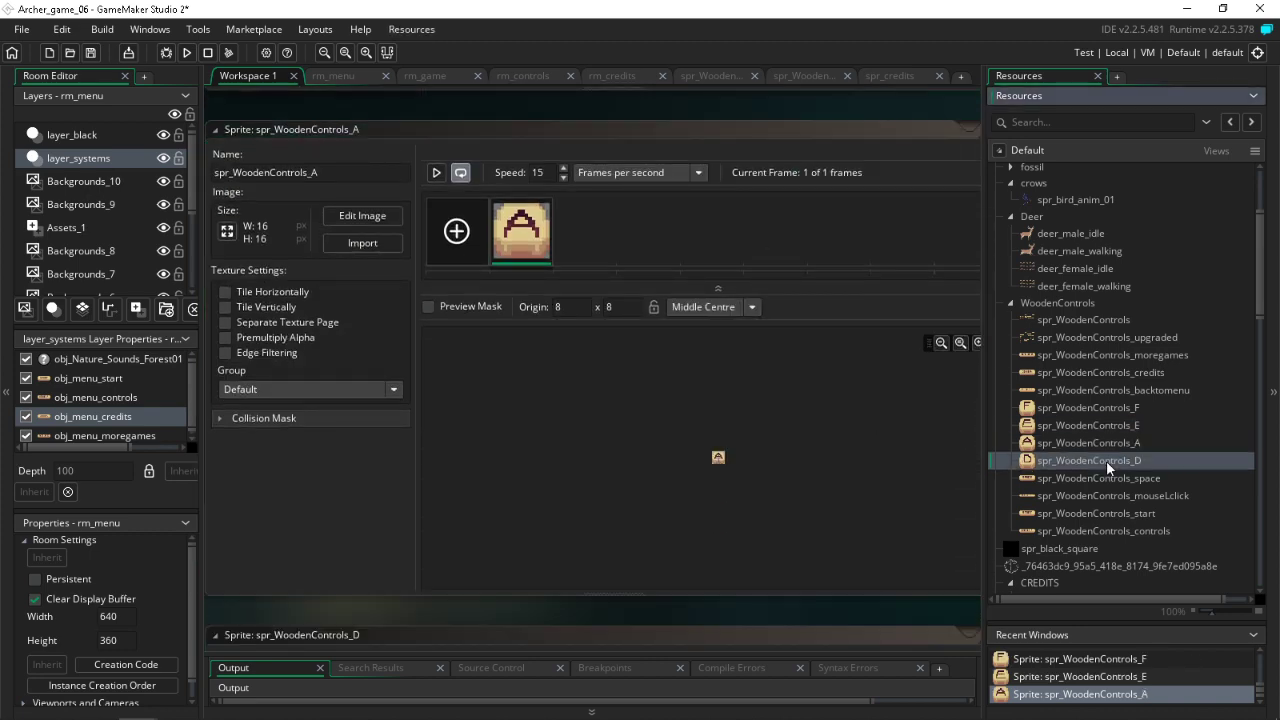
click(752, 307)
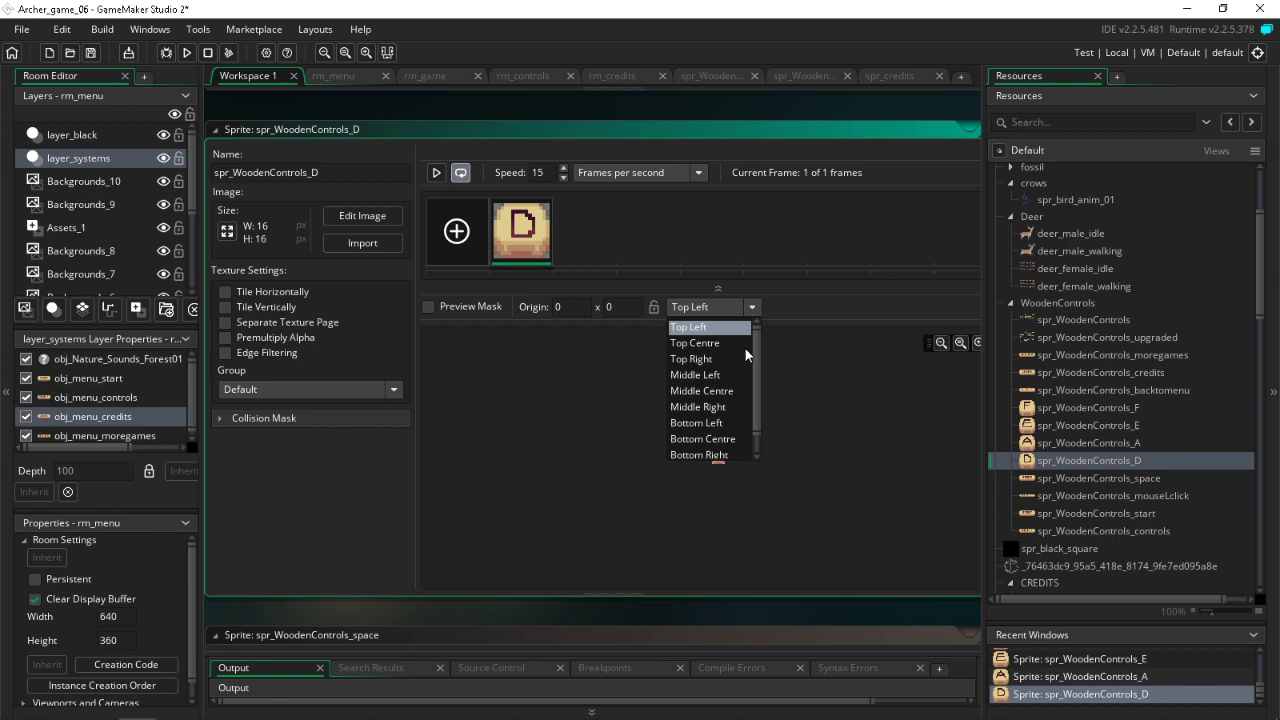
click(712, 391)
Step: Set the origins of spr_WoodenControls_space and spr_WoodenControls_mouseLclick to Middle Centre
double_click(1095, 478)
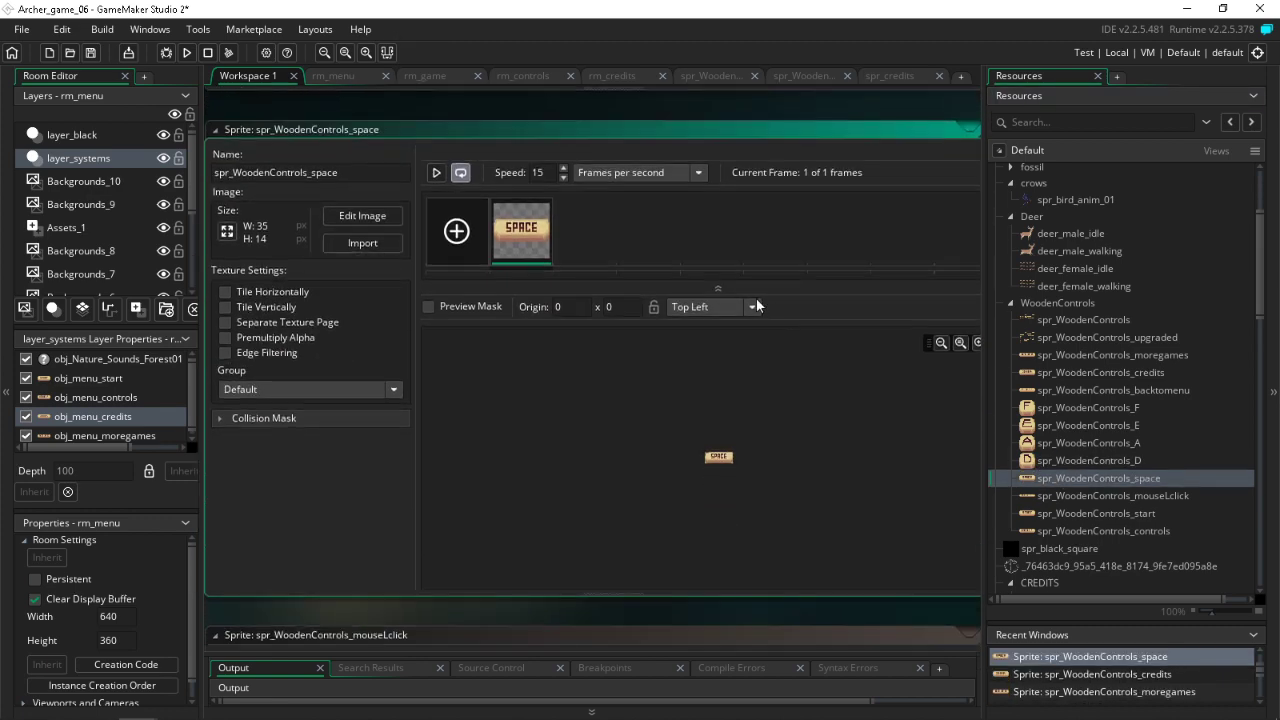
click(750, 306)
click(741, 393)
double_click(1083, 496)
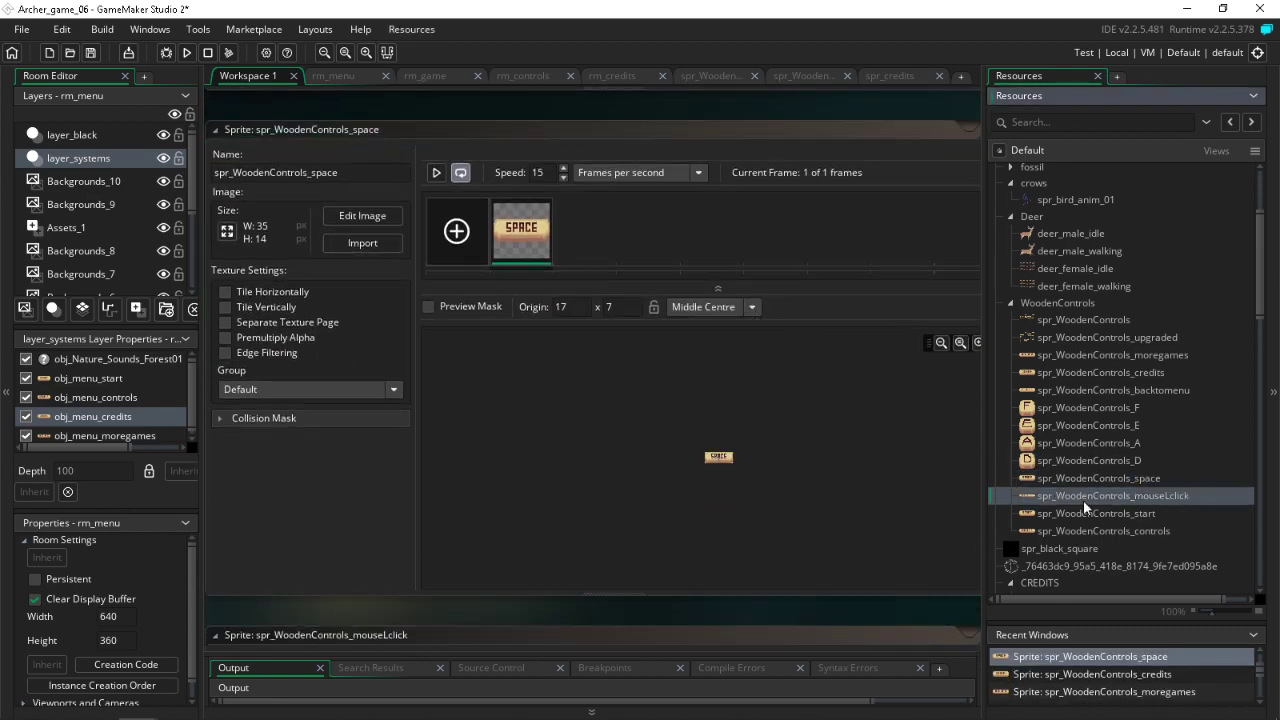
click(745, 307)
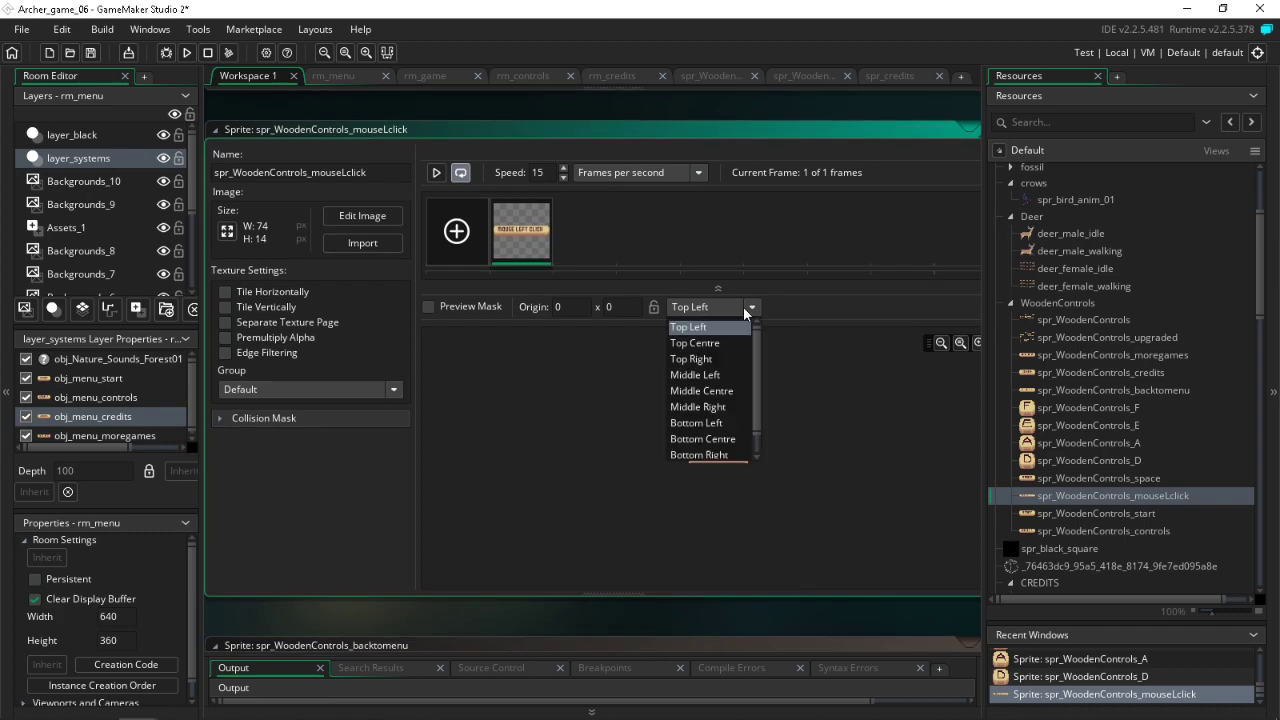
click(708, 391)
Step: Check the origin of spr_WoodenControls_start and set the origin of spr_WoodenControls_controls to Middle Centre
double_click(1052, 514)
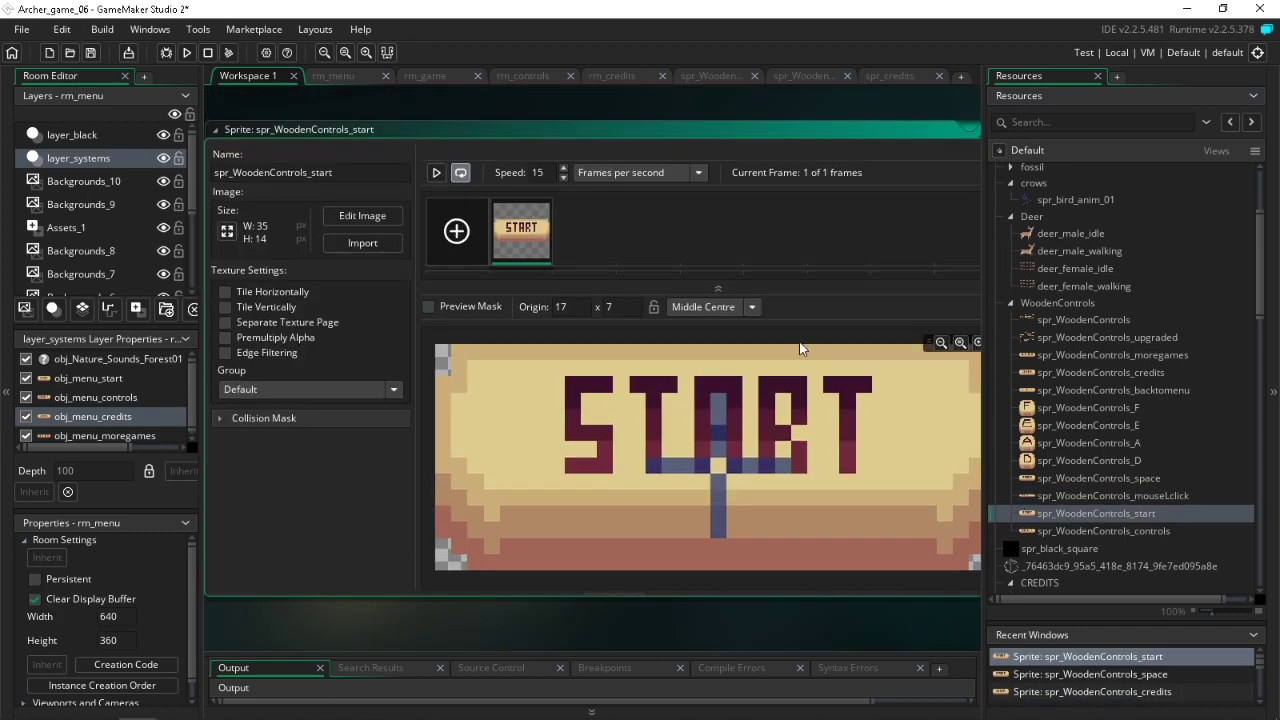
double_click(1080, 530)
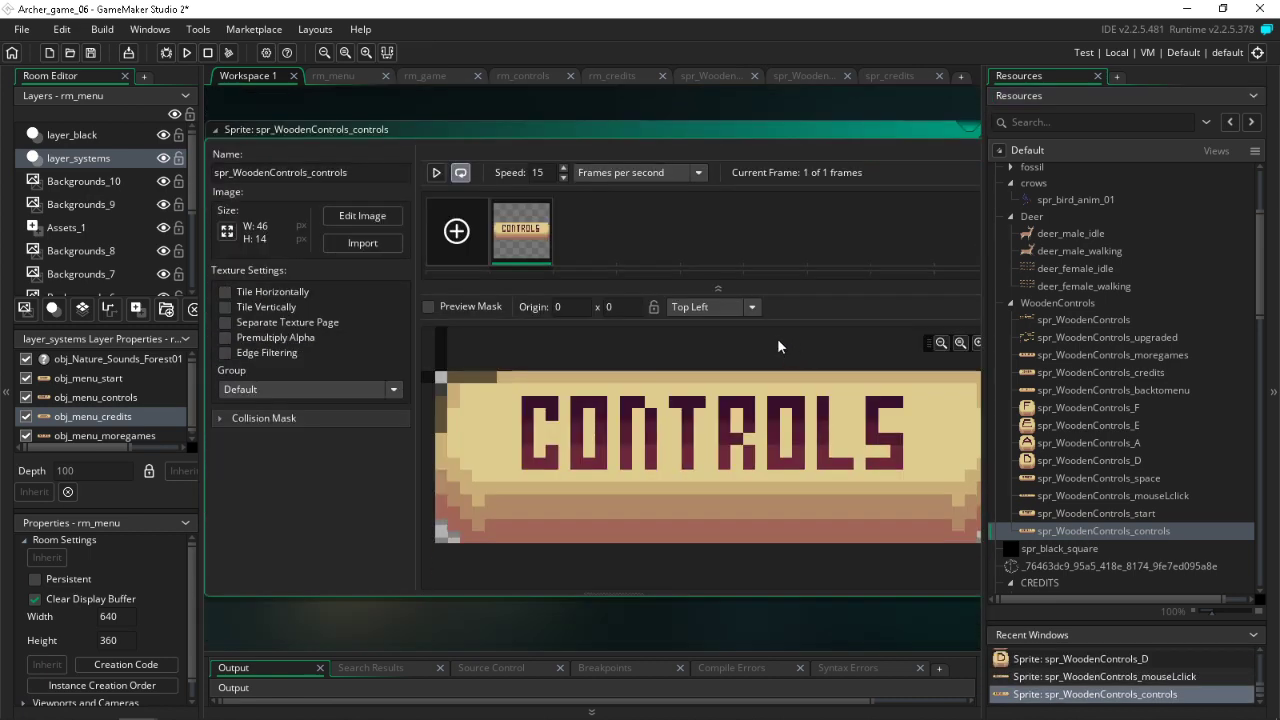
click(752, 307)
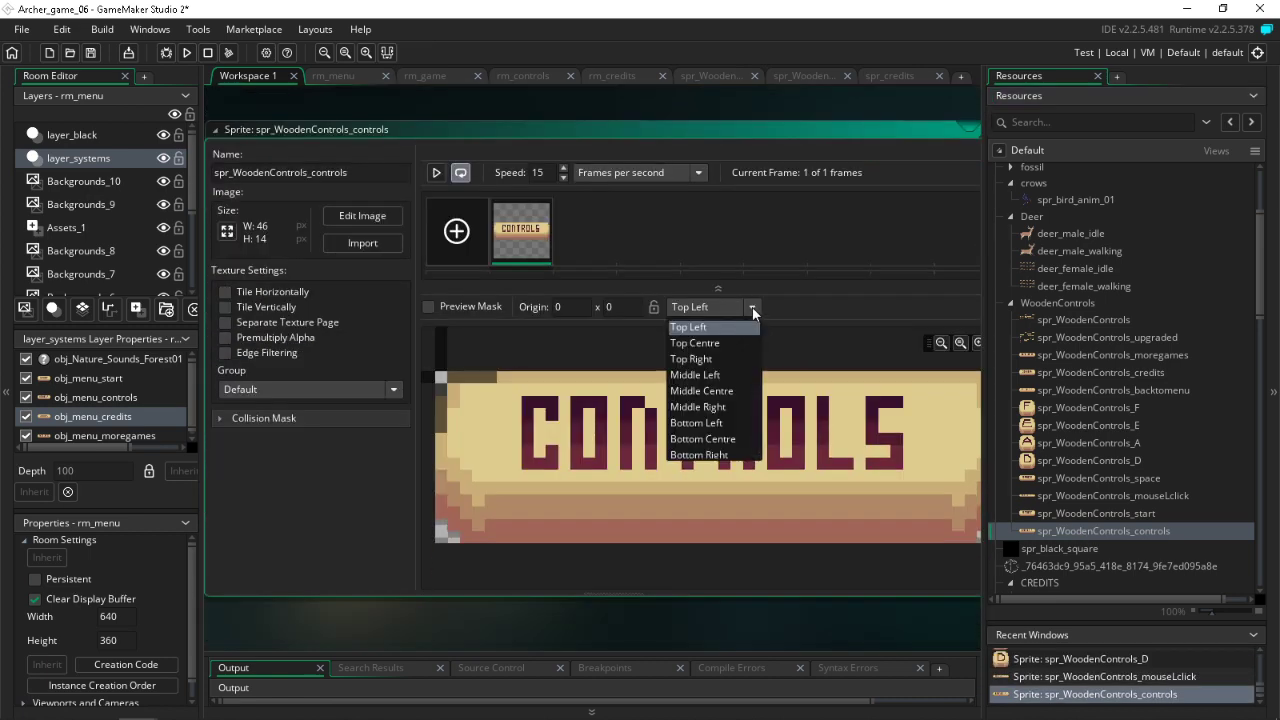
click(712, 391)
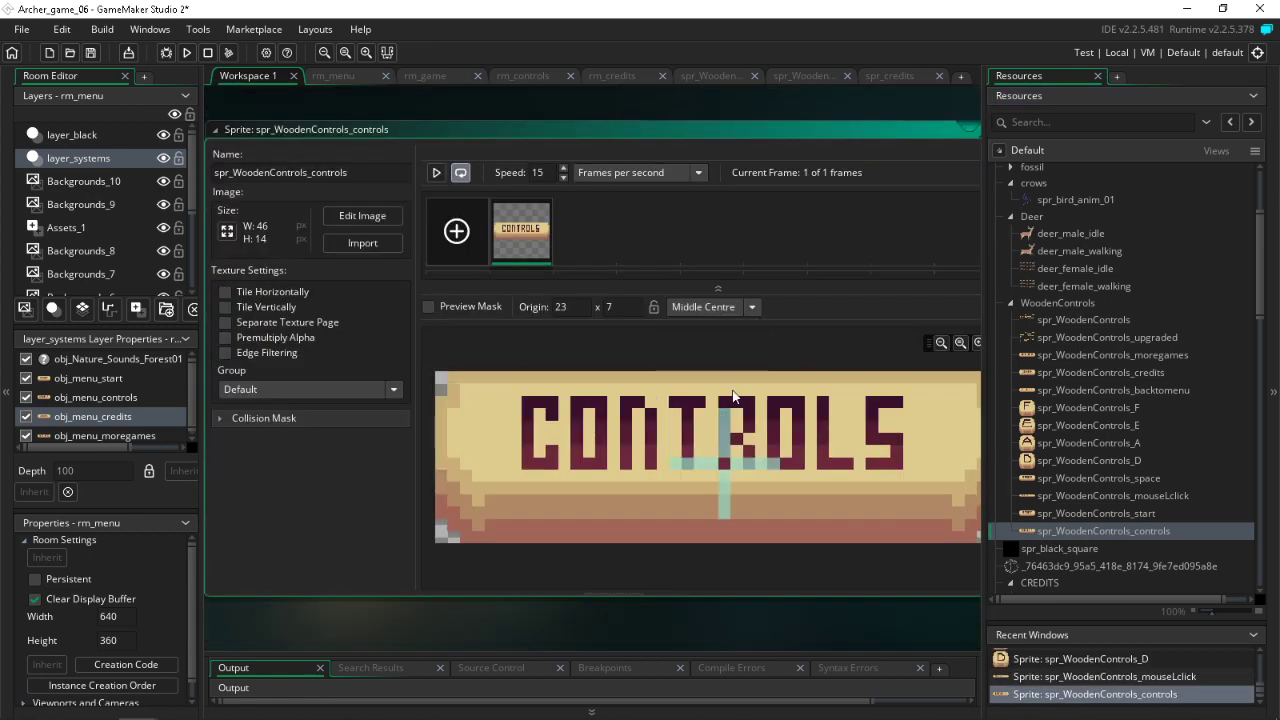
Step: Return to rm_menu and hide layer_black
click(330, 77)
click(163, 134)
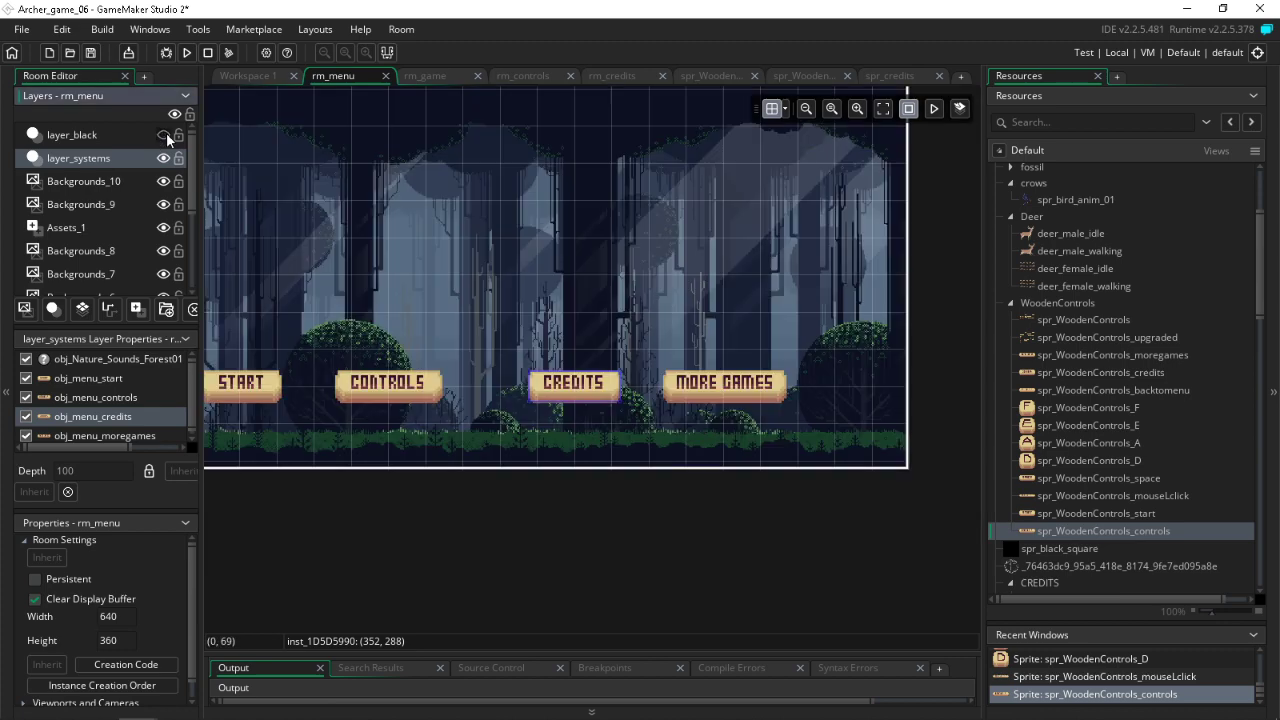
Step: Open obj_menu_boton_parent and set image_xscale and image_yscale to 2 in its Mouse Enter event
scroll(1065, 468, down, 8)
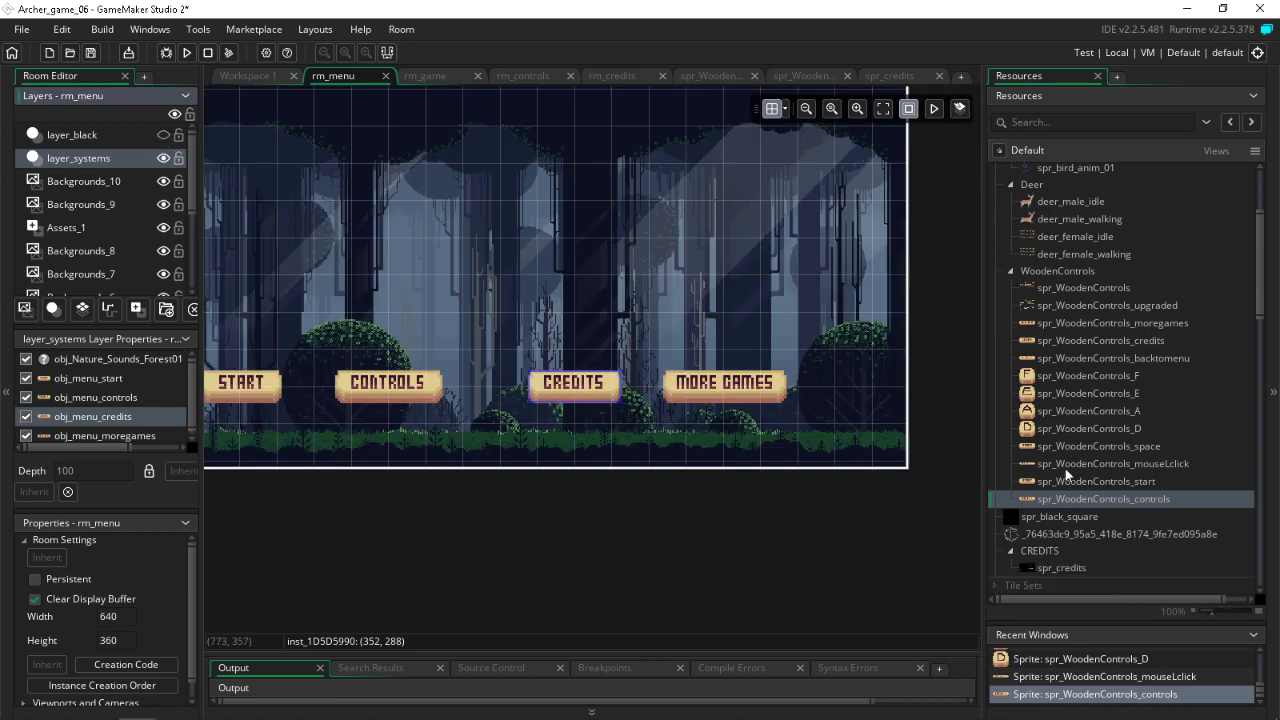
scroll(1067, 476, down, 4)
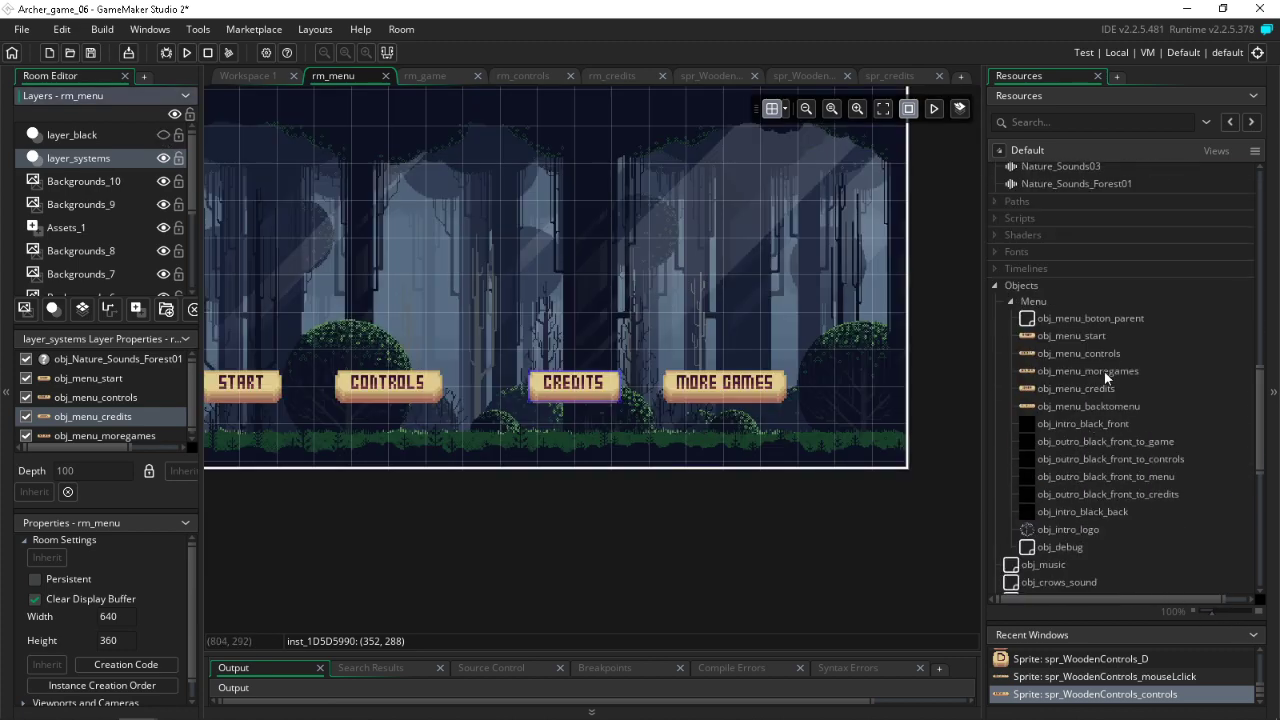
double_click(1092, 320)
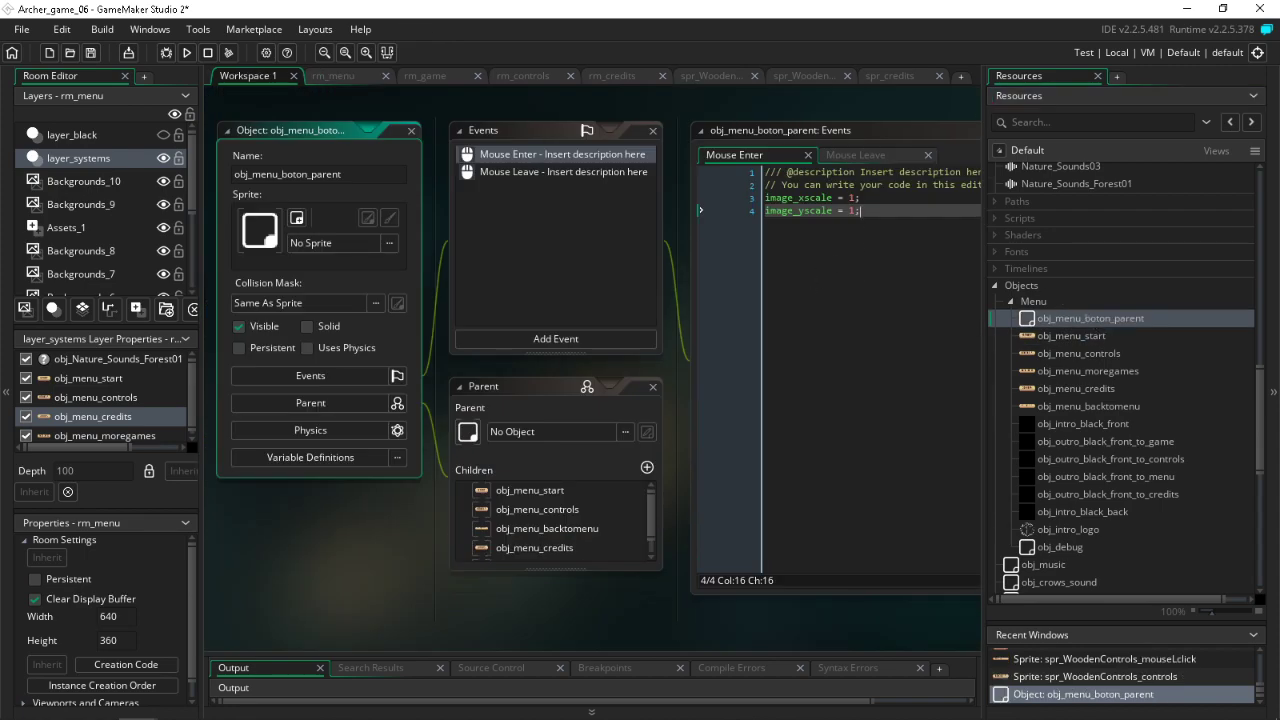
click(851, 211)
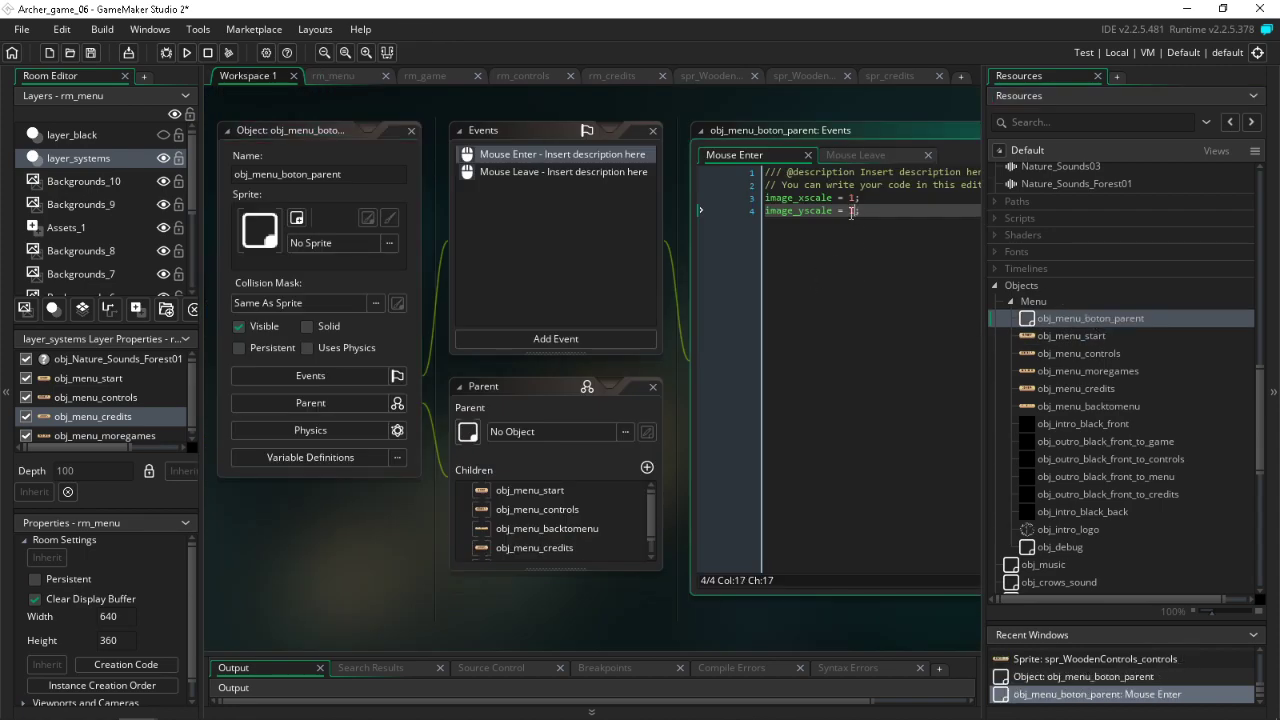
text(2)
key(Up)
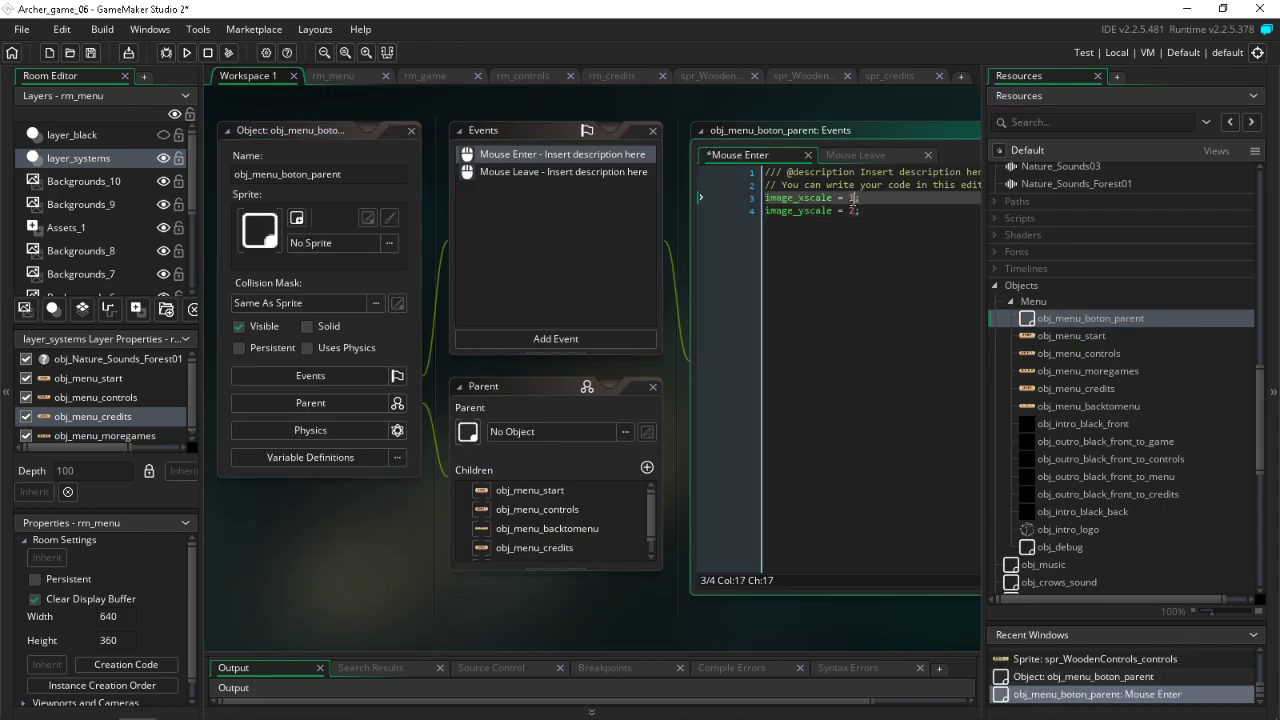
key(BackSpace)
text(2)
Step: Set image_xscale and image_yscale to 2.4 in the Mouse Leave event of obj_menu_boton_parent
click(613, 174)
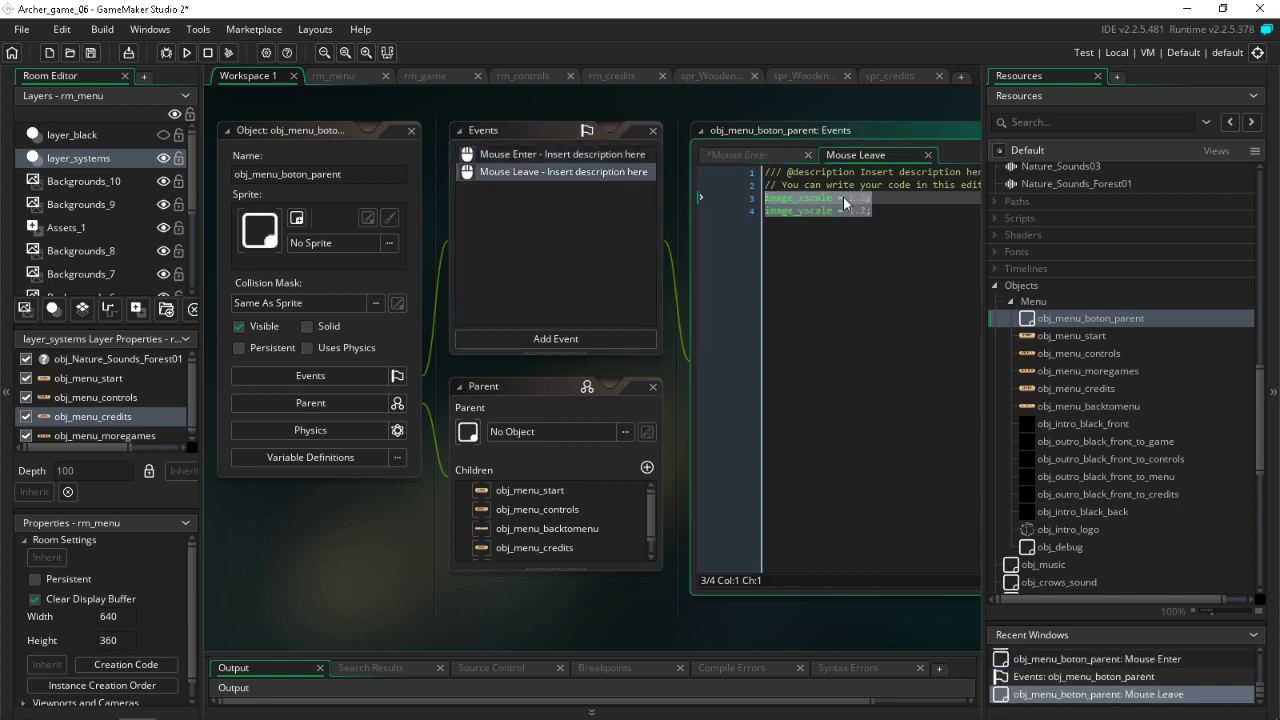
double_click(853, 198)
key(BackSpace)
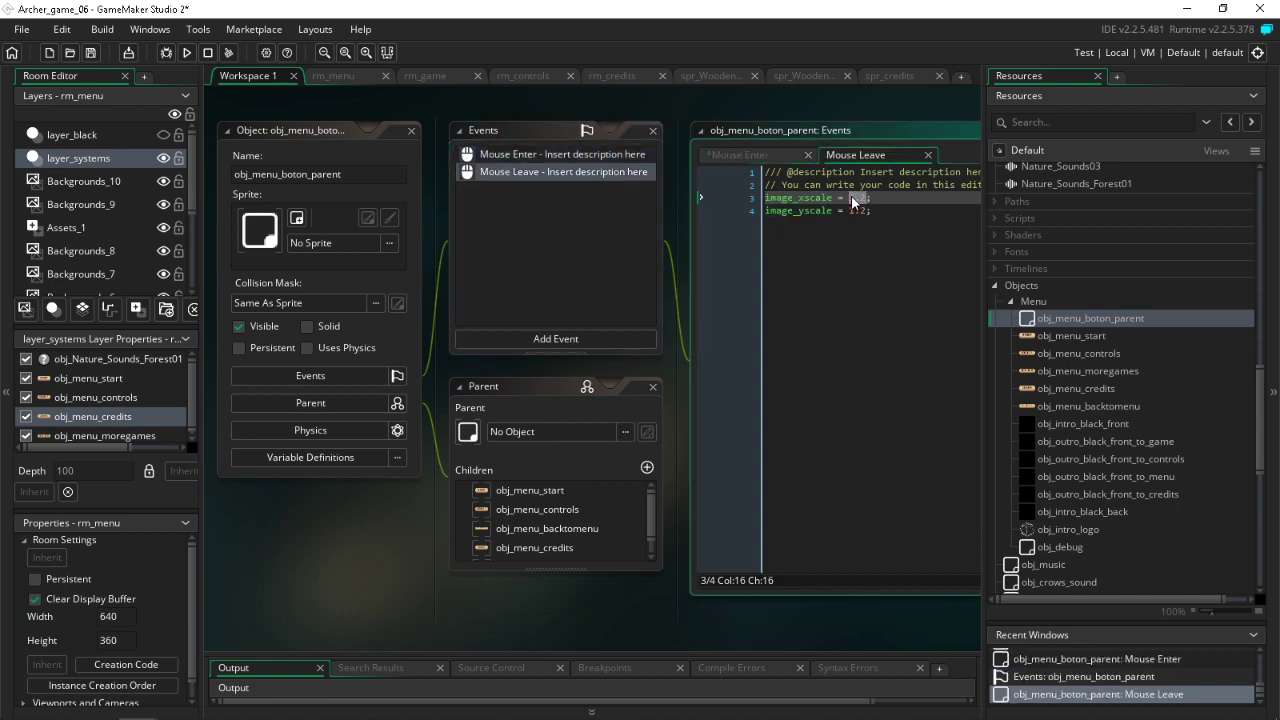
text(1.)
double_click(854, 211)
key(BackSpace)
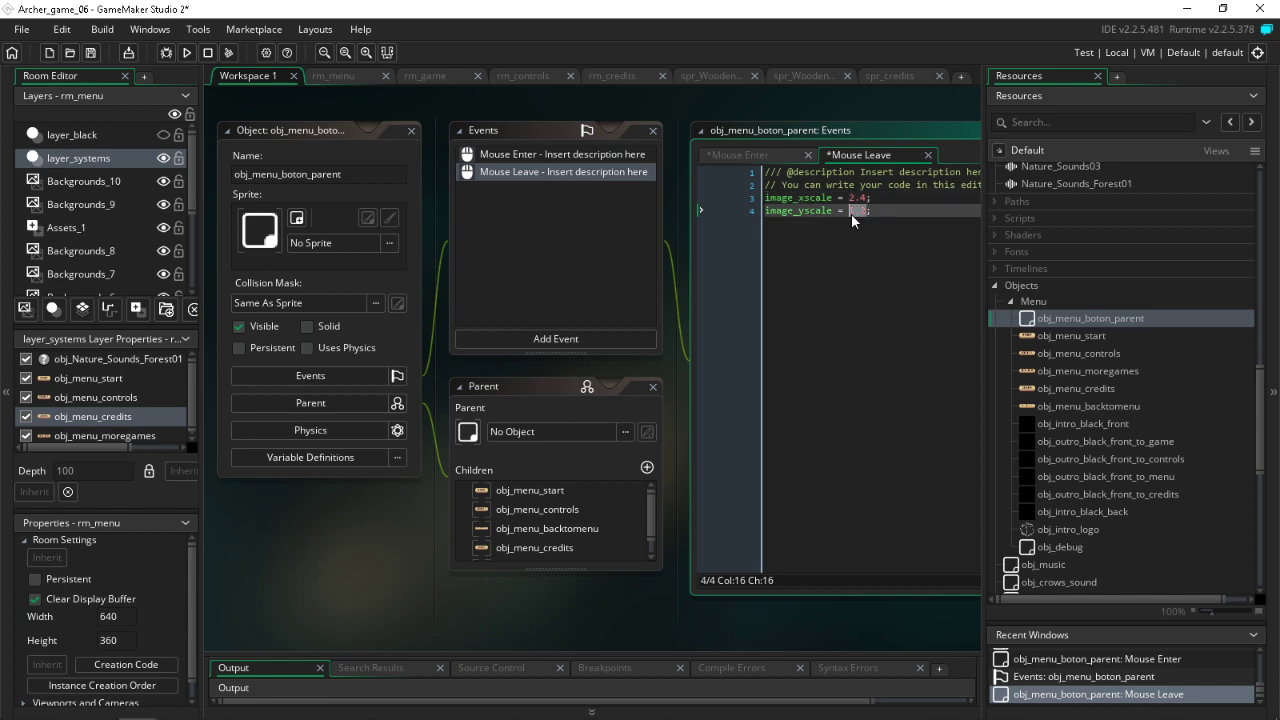
text(2.4)
Step: Save the project and run the game to test the buttons' hover scaling
click(90, 52)
click(187, 52)
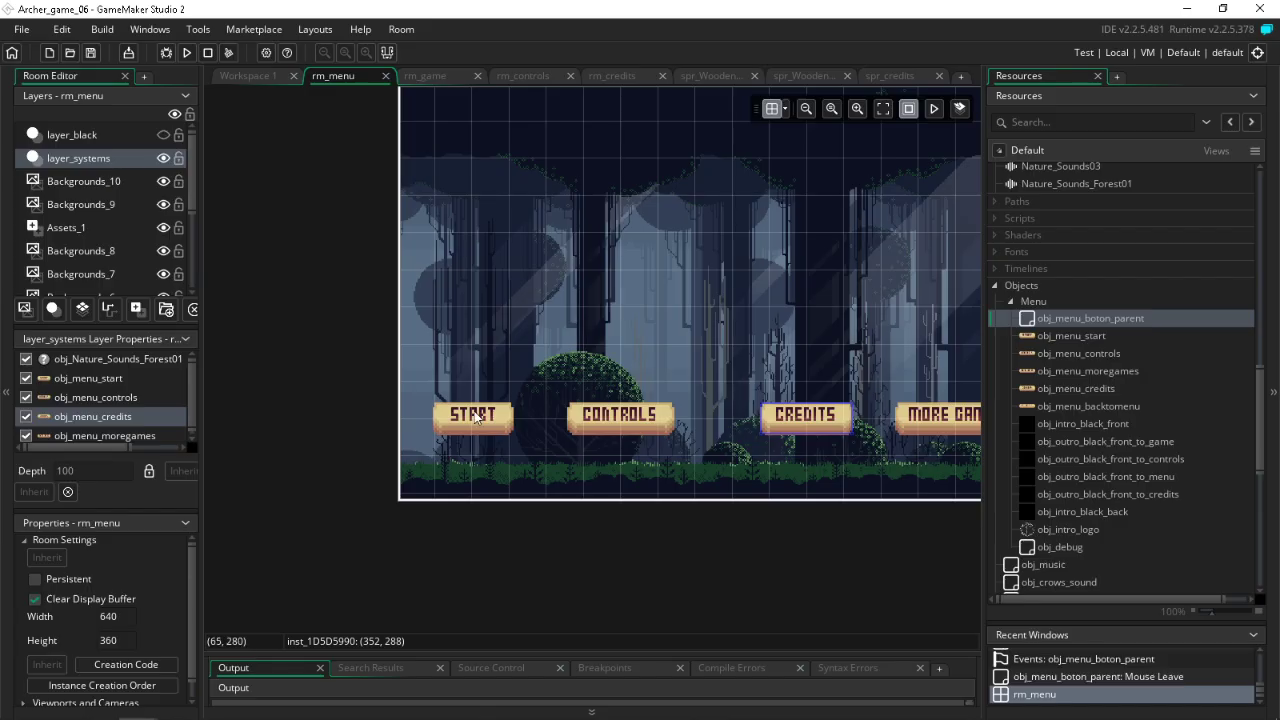
Step: Select the four menu button instances in rm_menu and move them together slightly right and down
click(88, 378)
shift+click(73, 437)
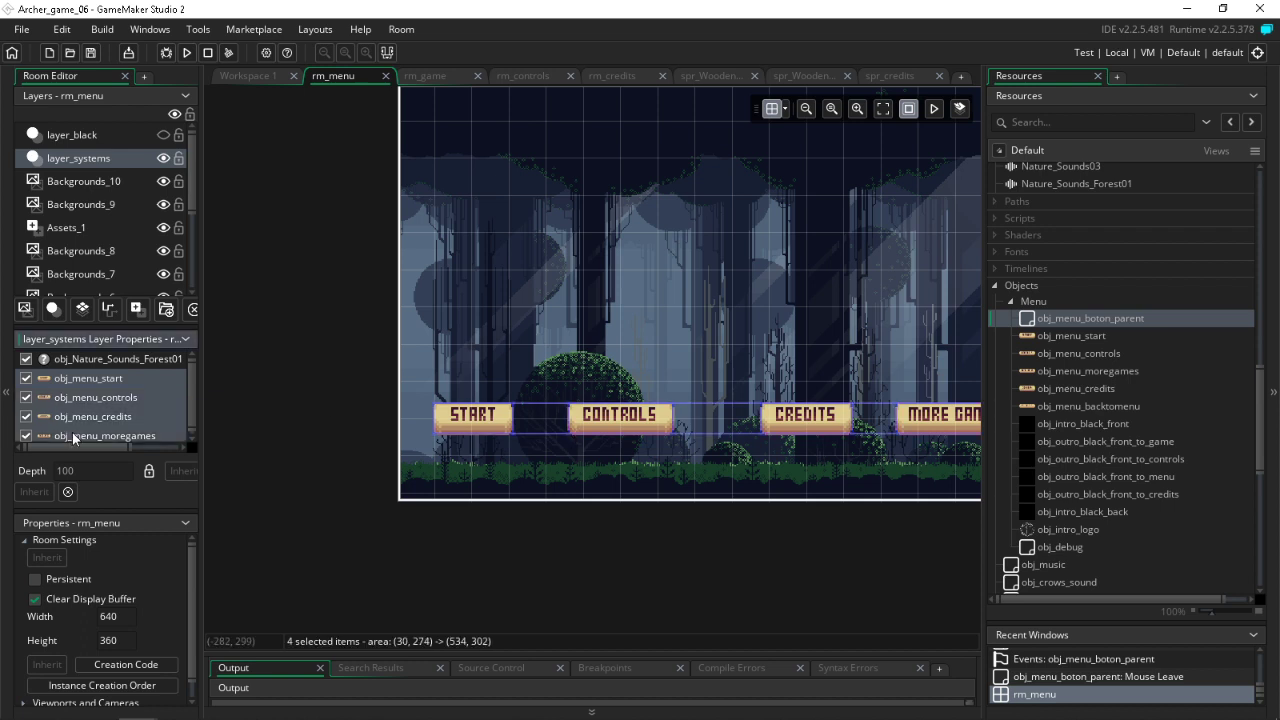
middle_drag(666, 357, 449, 339)
drag(421, 422, 452, 429)
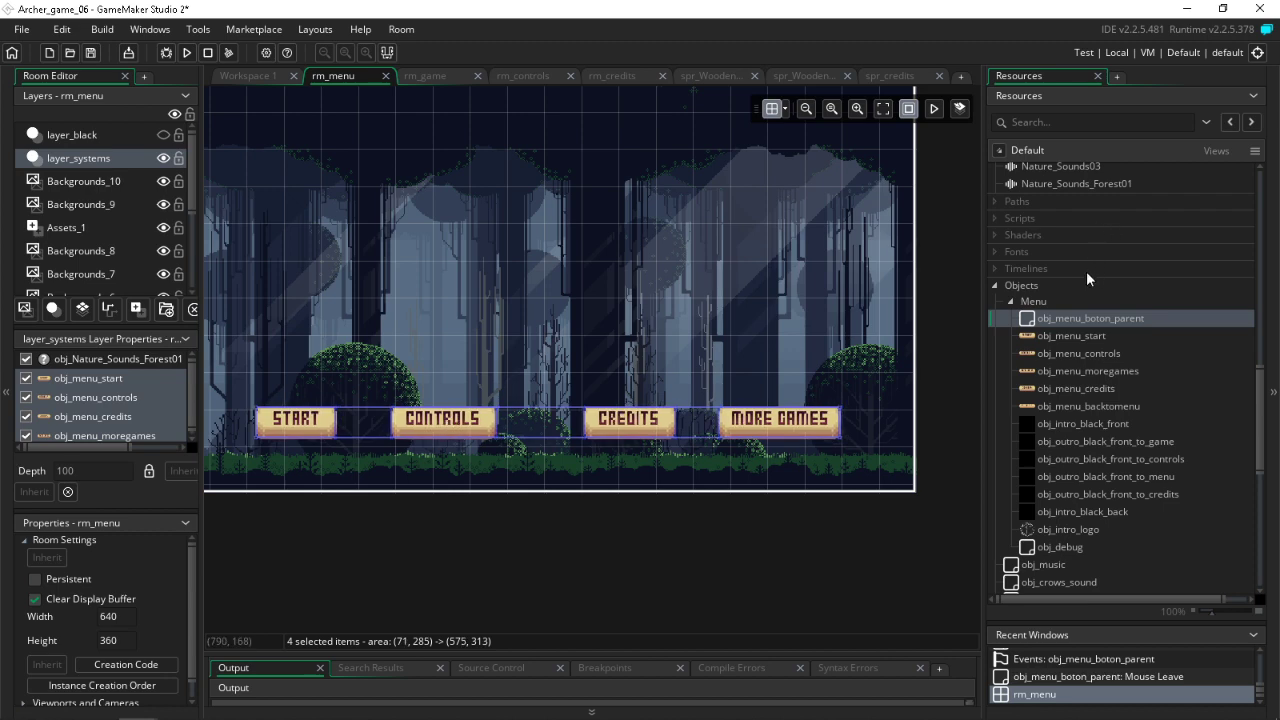
Step: Create a new sprite in the CREDITS group of the sprite resources
scroll(1050, 275, up, 10)
scroll(1048, 270, up, 5)
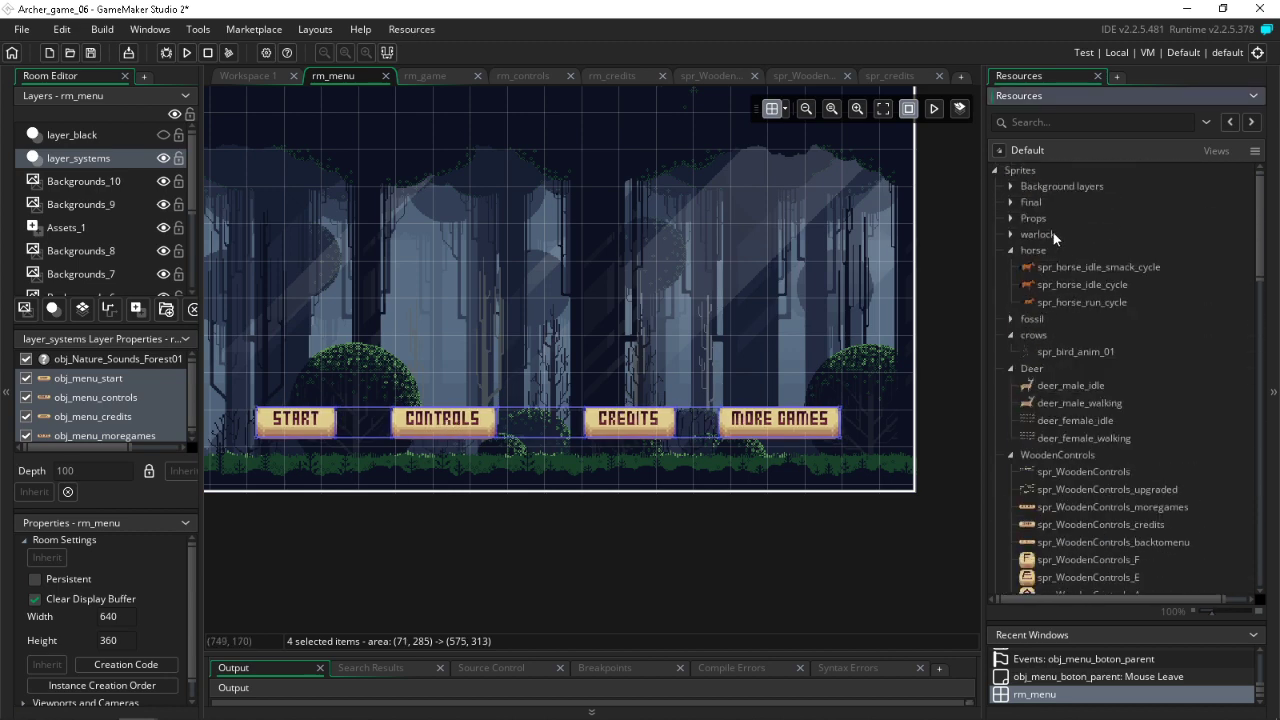
scroll(1070, 330, down, 10)
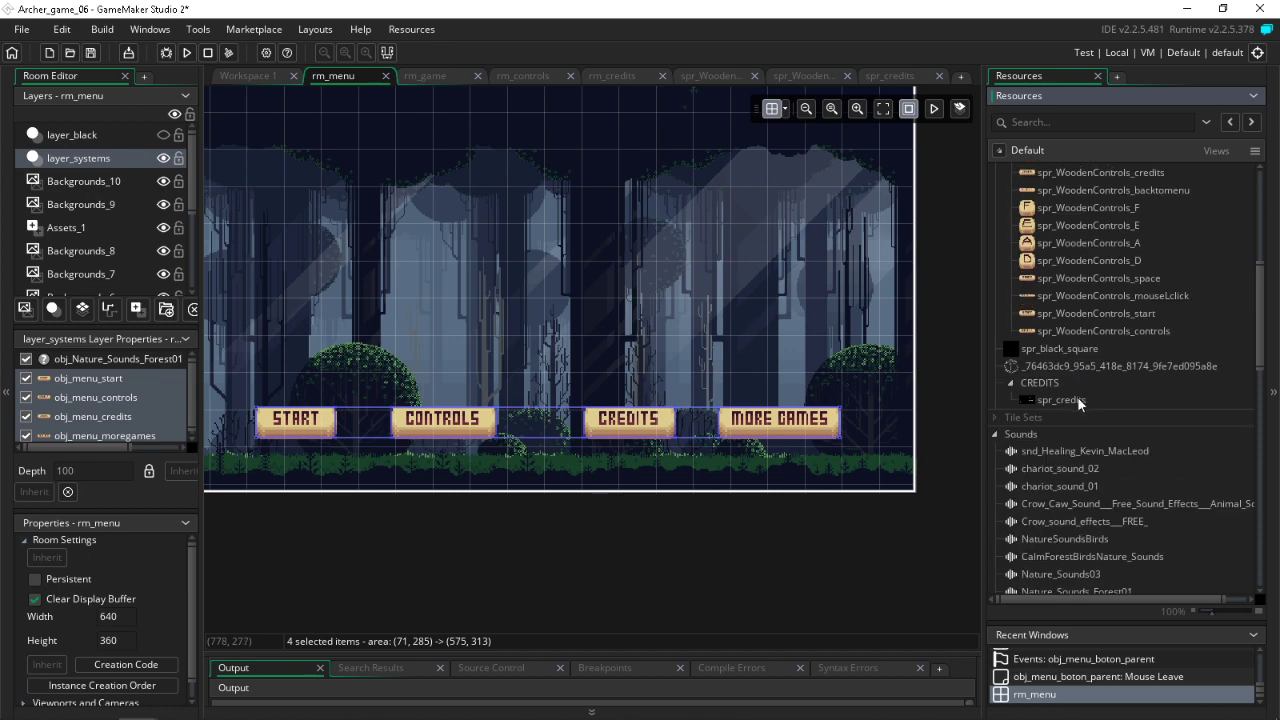
right_click(1050, 397)
click(1063, 392)
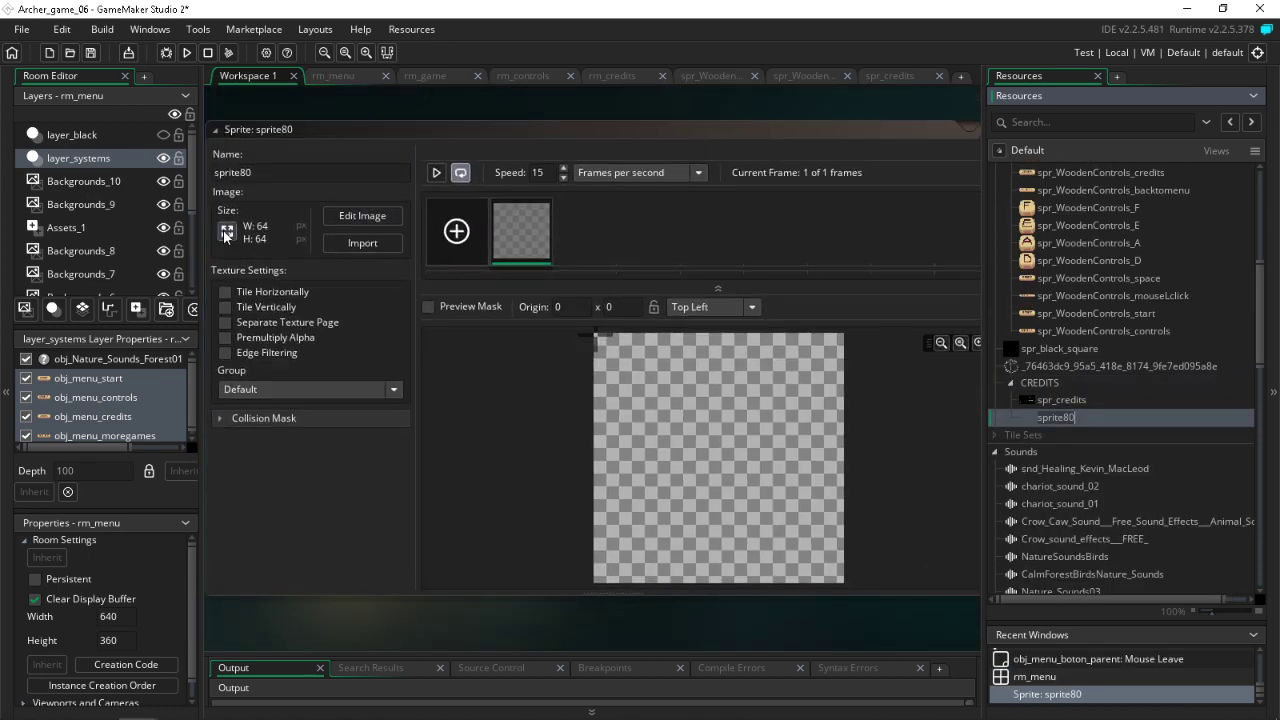
Step: Scale the new sprite's image to 200 × 200 pixels
click(226, 233)
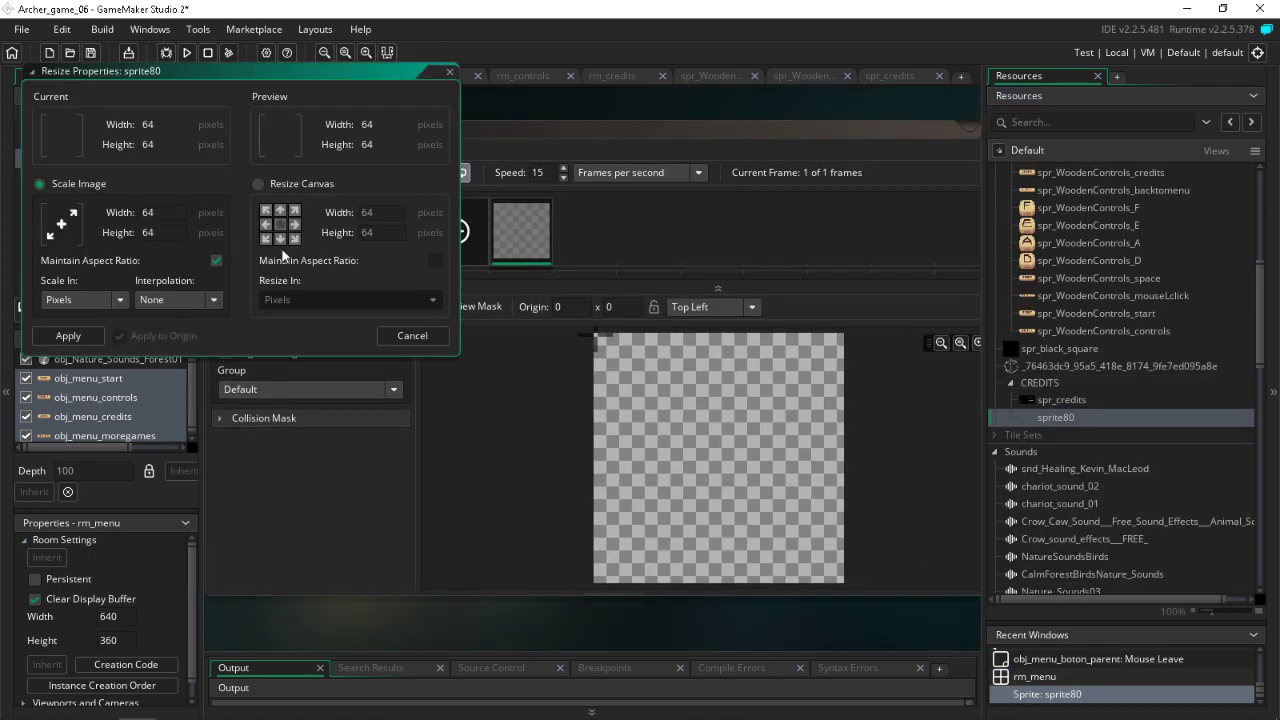
click(168, 214)
text(200)
key(Tab)
click(76, 337)
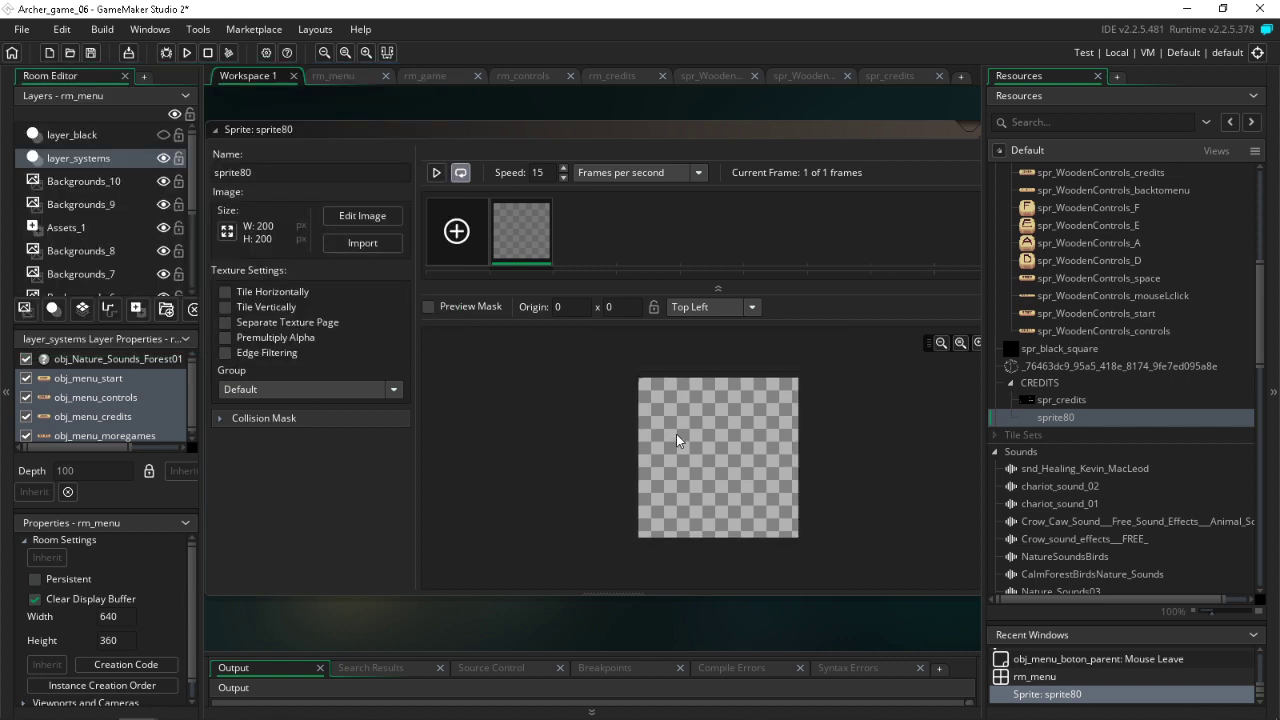
Step: Open the new sprite's frame for image editing and fill the whole canvas with black
double_click(498, 221)
click(854, 440)
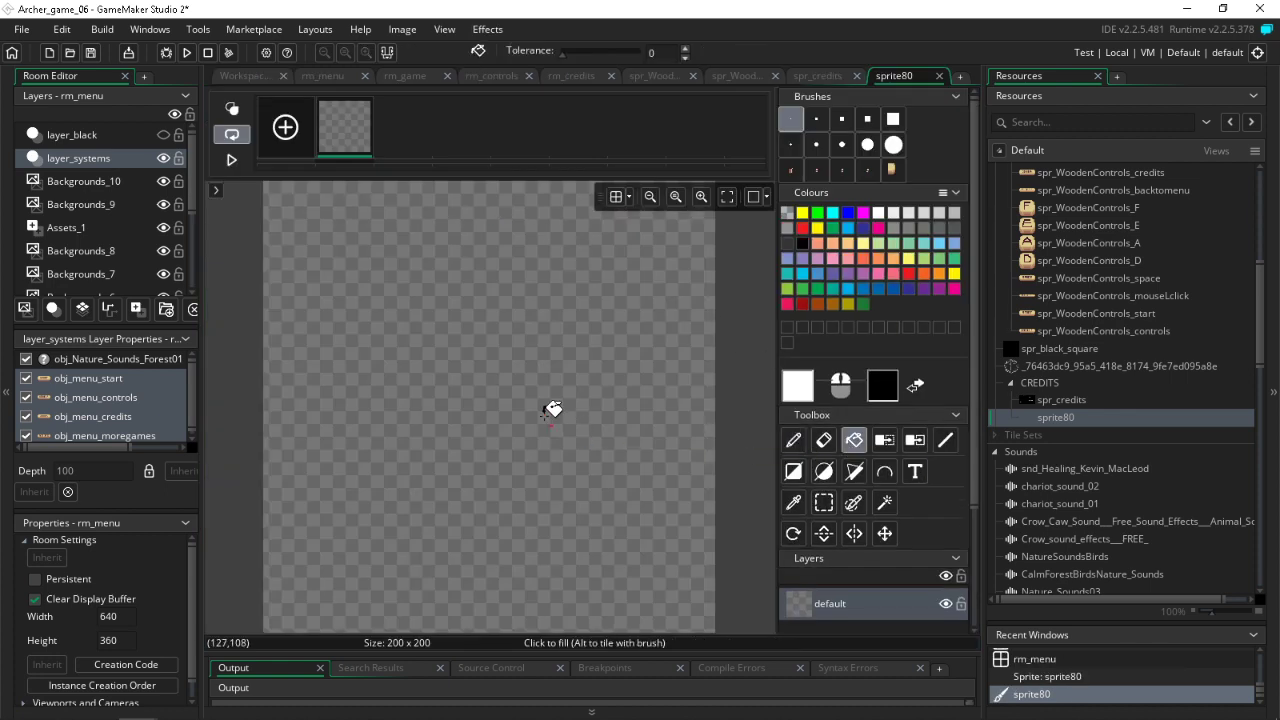
click(551, 406)
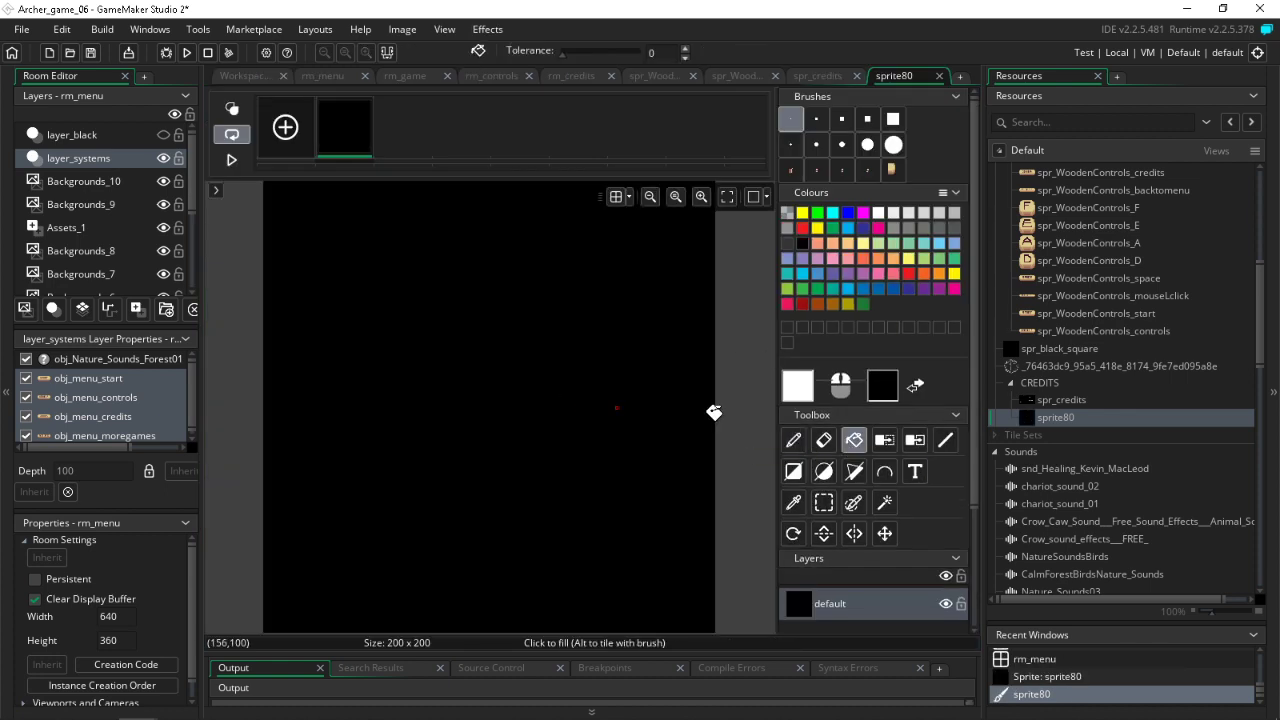
Step: Set up the Text tool in Consolas Regular at font size 8 for lettering on the black canvas
click(914, 471)
click(288, 576)
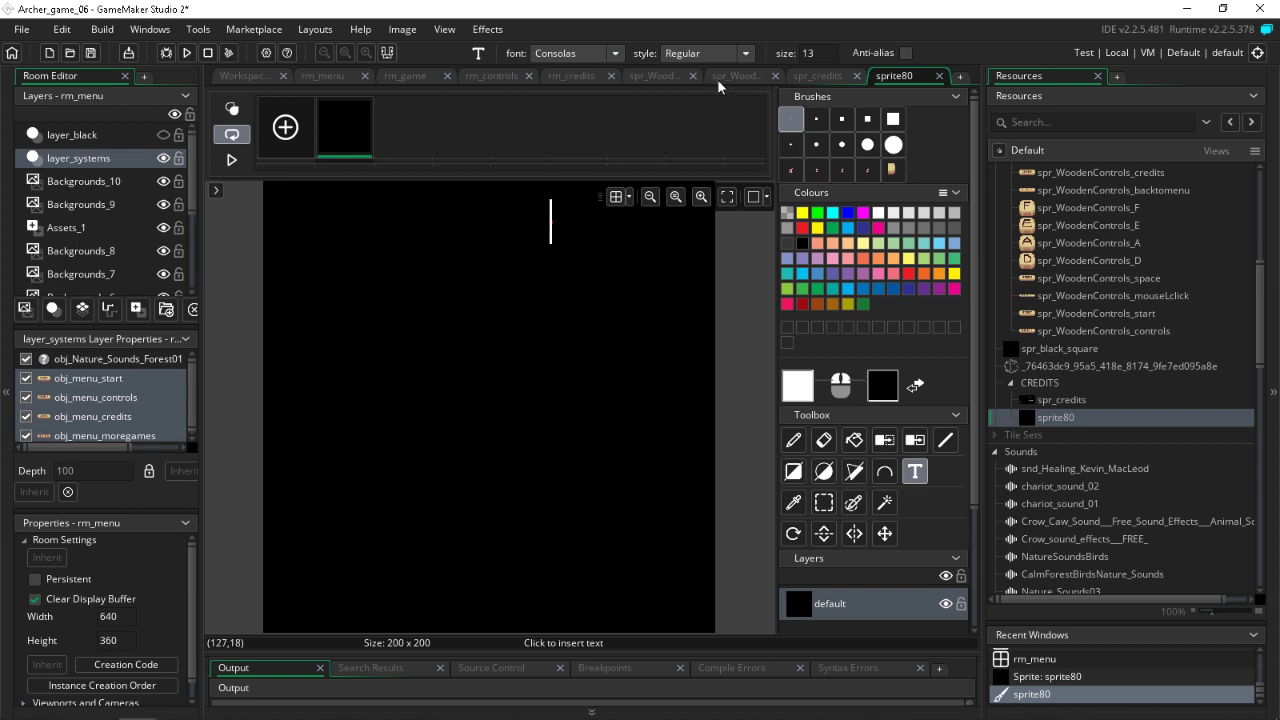
click(803, 54)
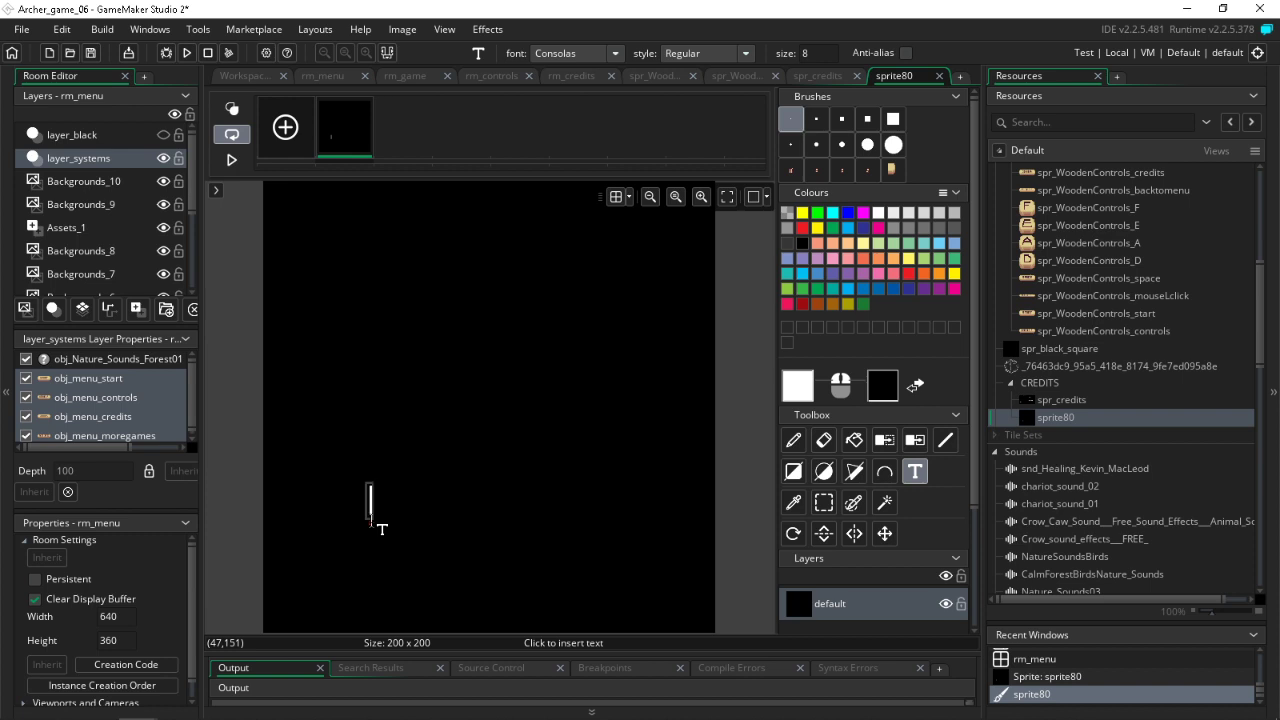
text(Game)
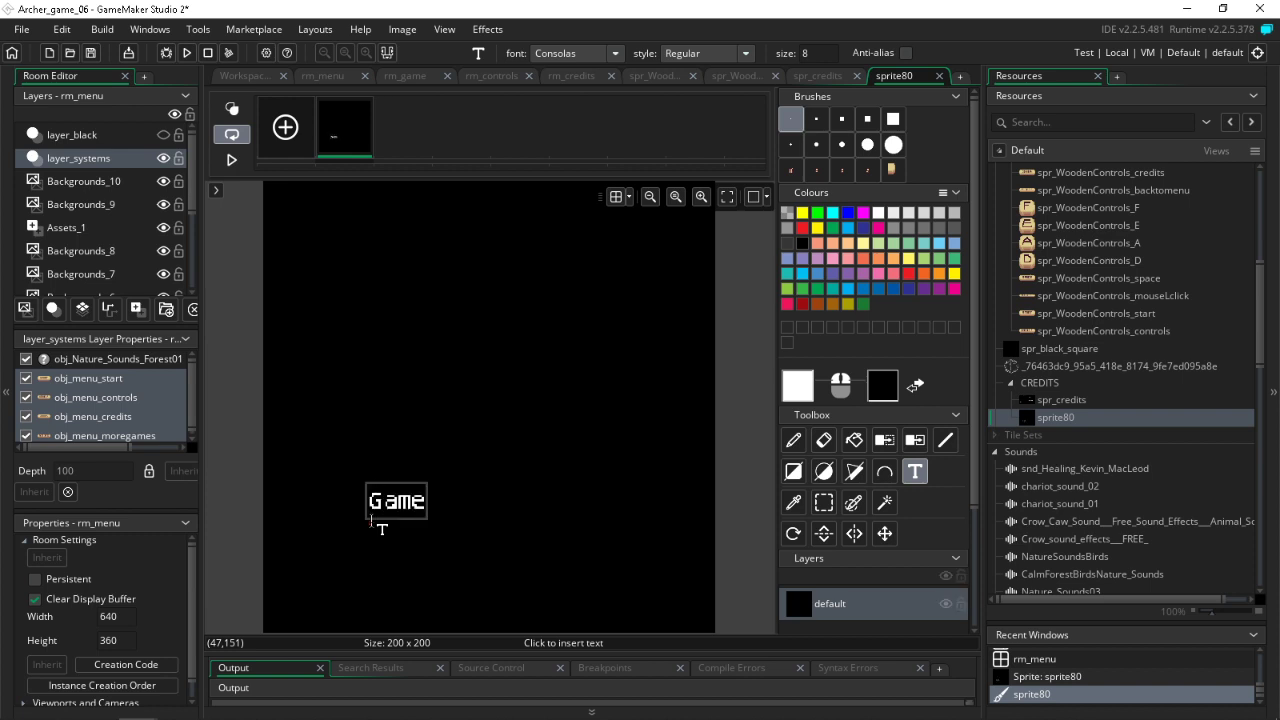
text( by )
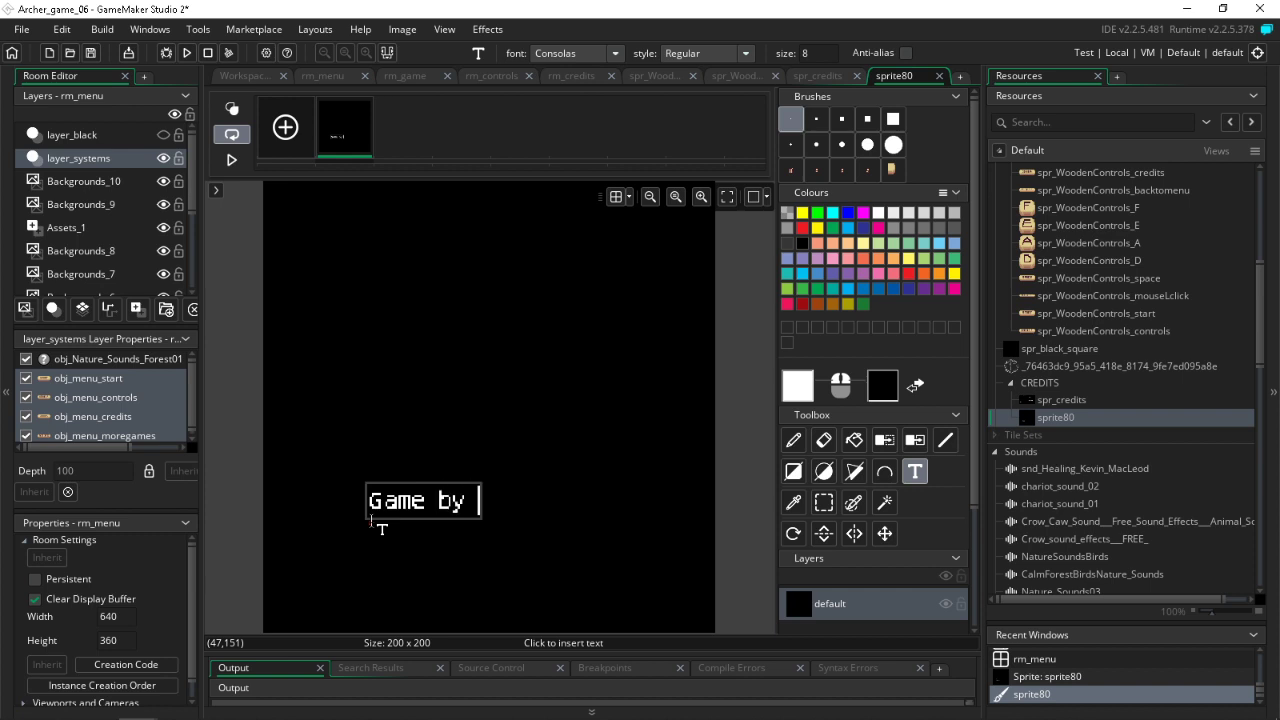
text(James )
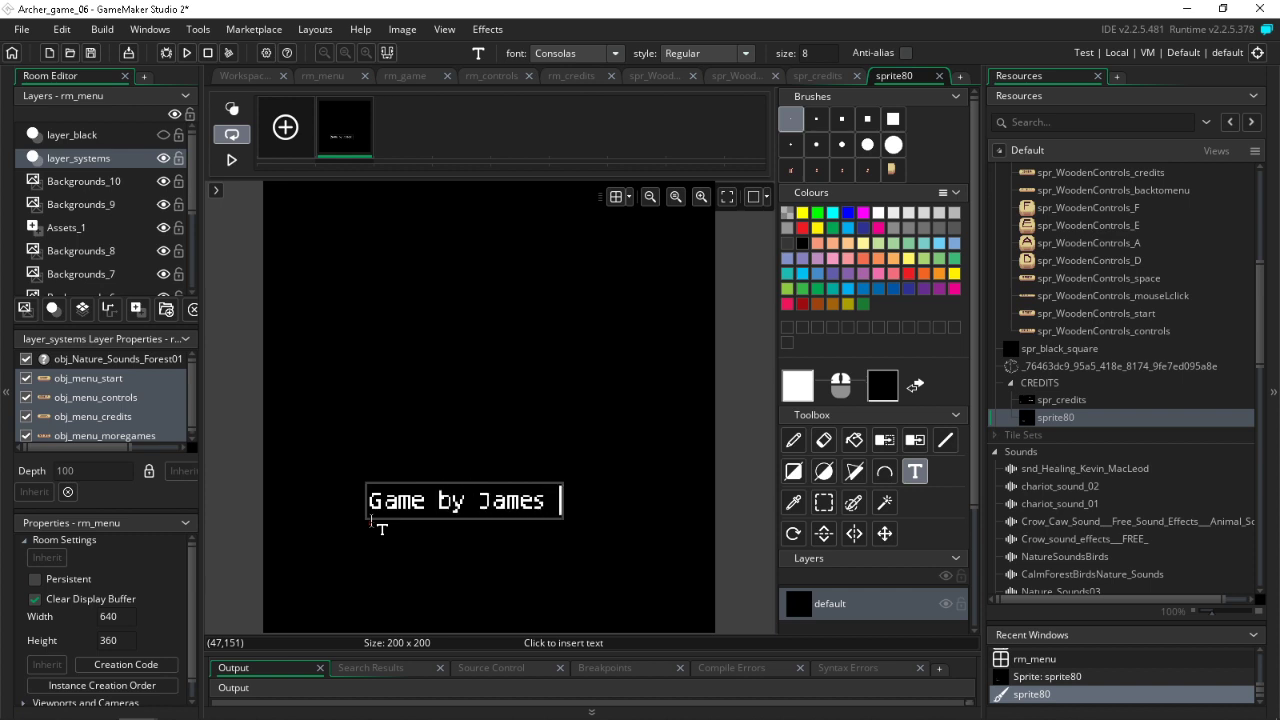
text(Chapp Fi)
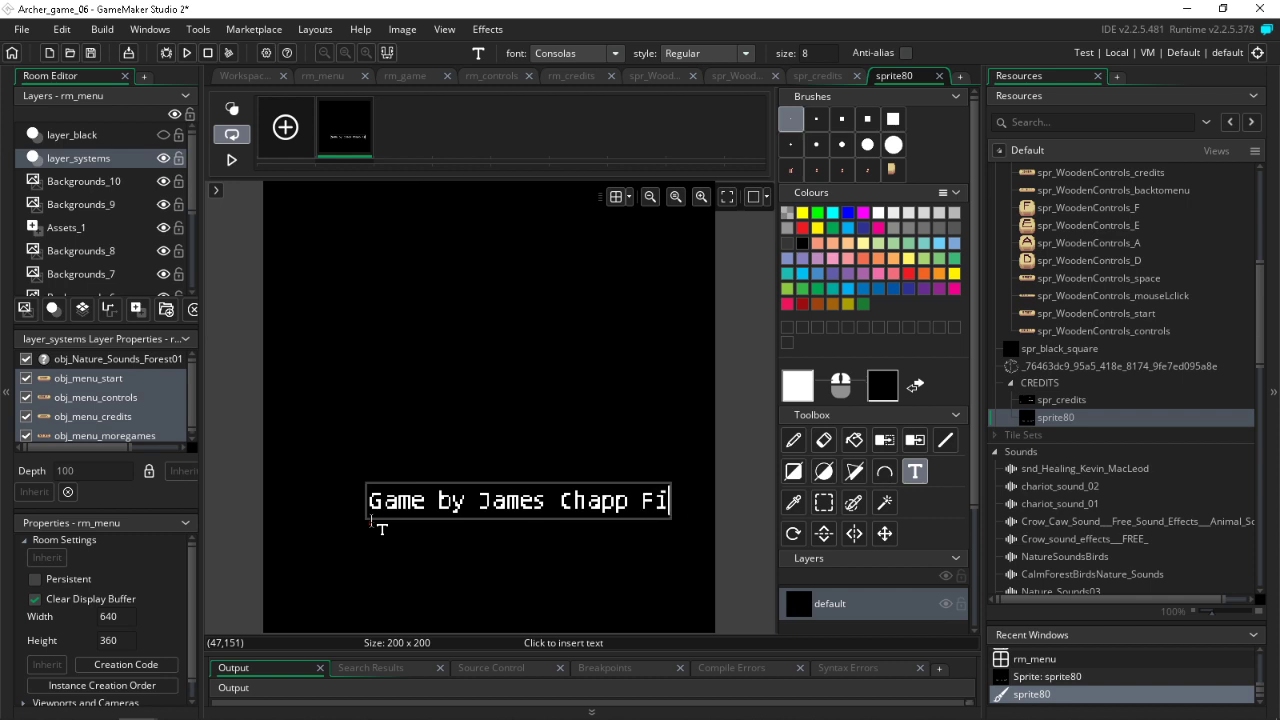
text(llmo)
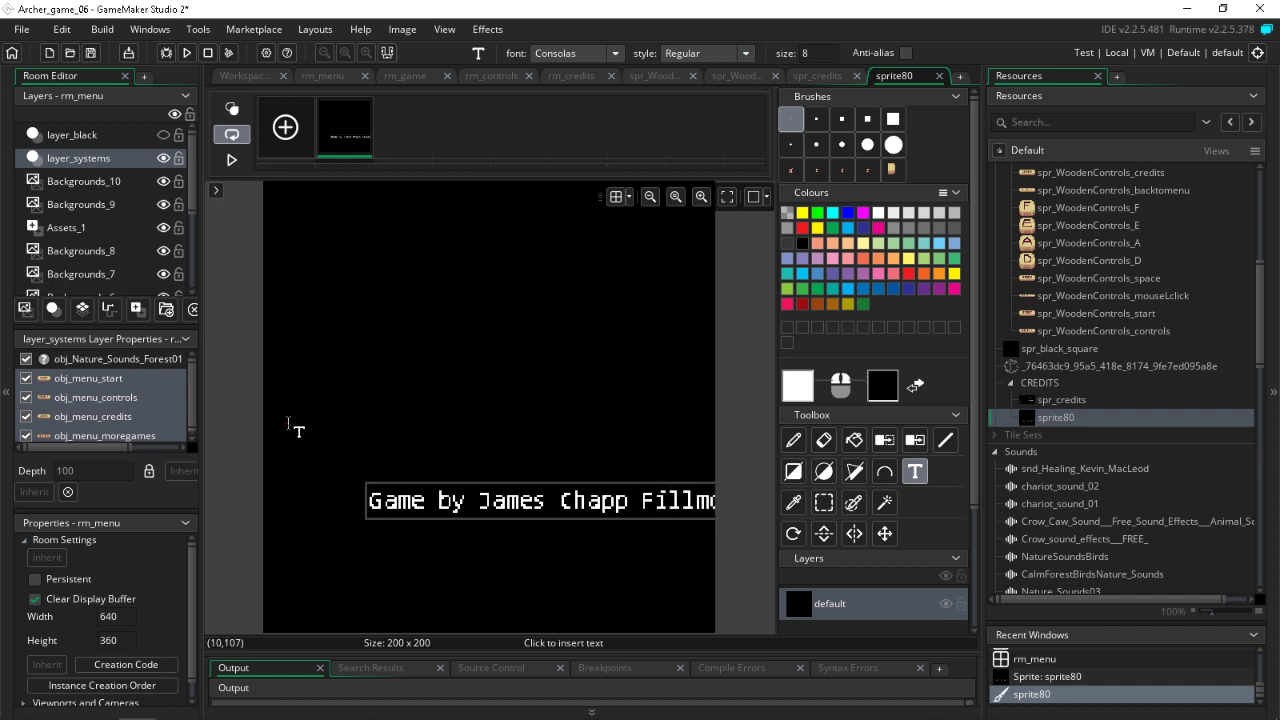
key(ctrl+z)
key(ctrl+z)
key(ctrl+z)
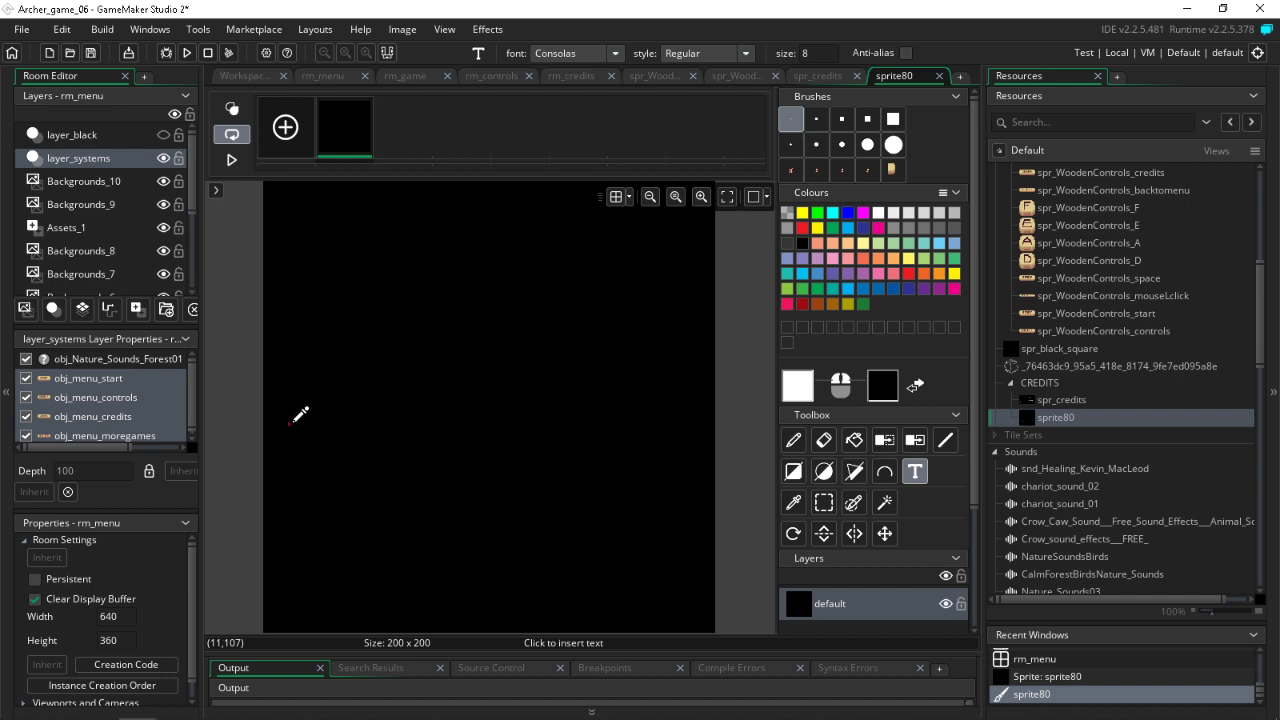
Step: Write "Game By" followed by the developer's full name, starting at the canvas's left edge about halfway down
click(275, 414)
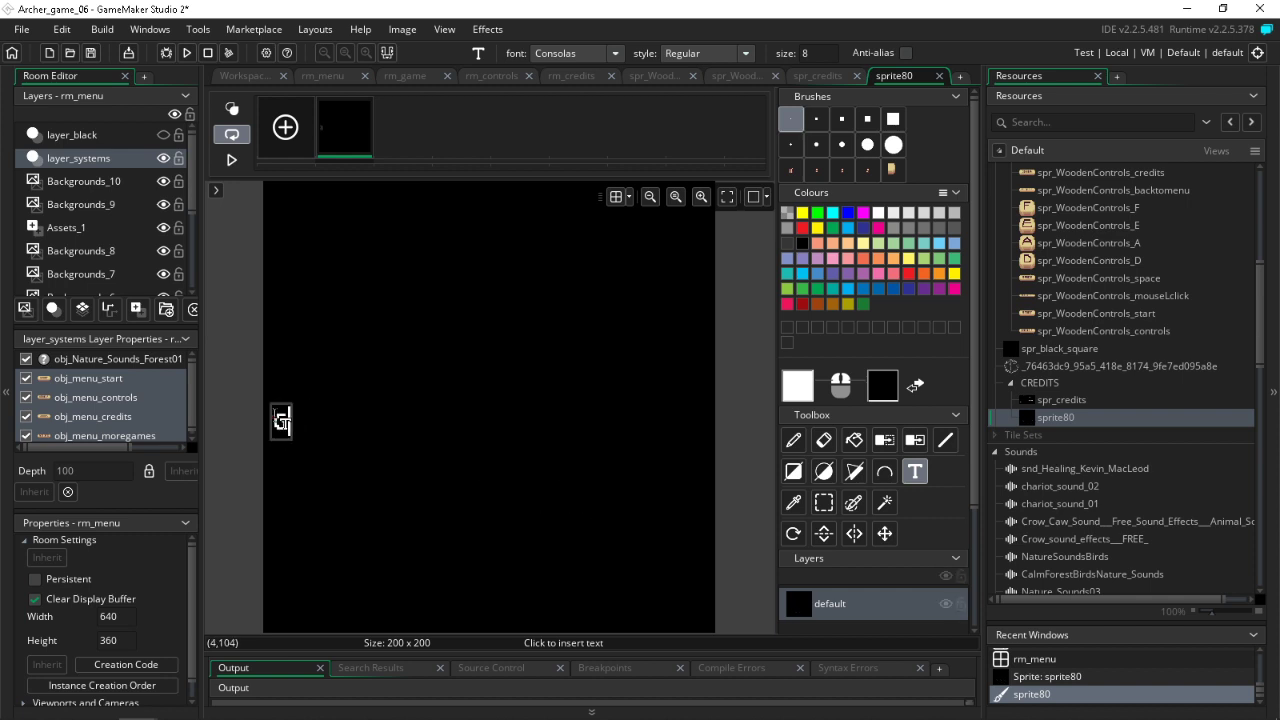
text(Game )
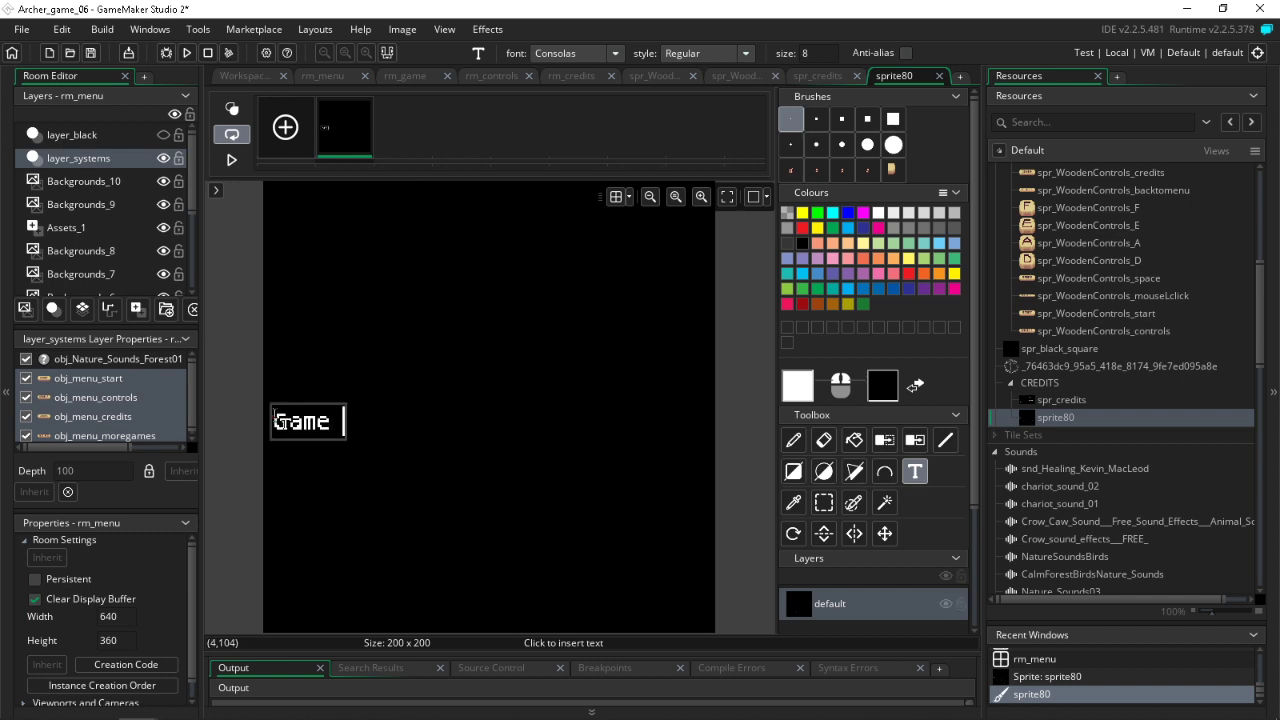
text(By Jam)
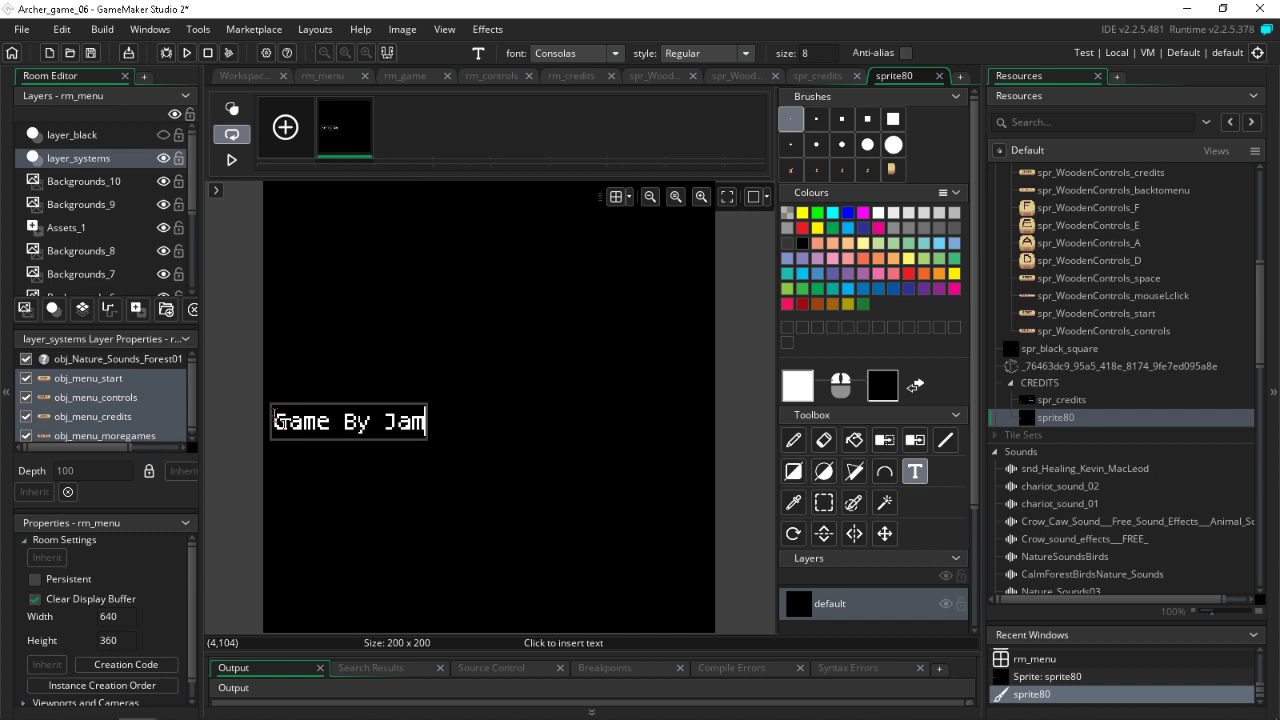
text(es Chapp )
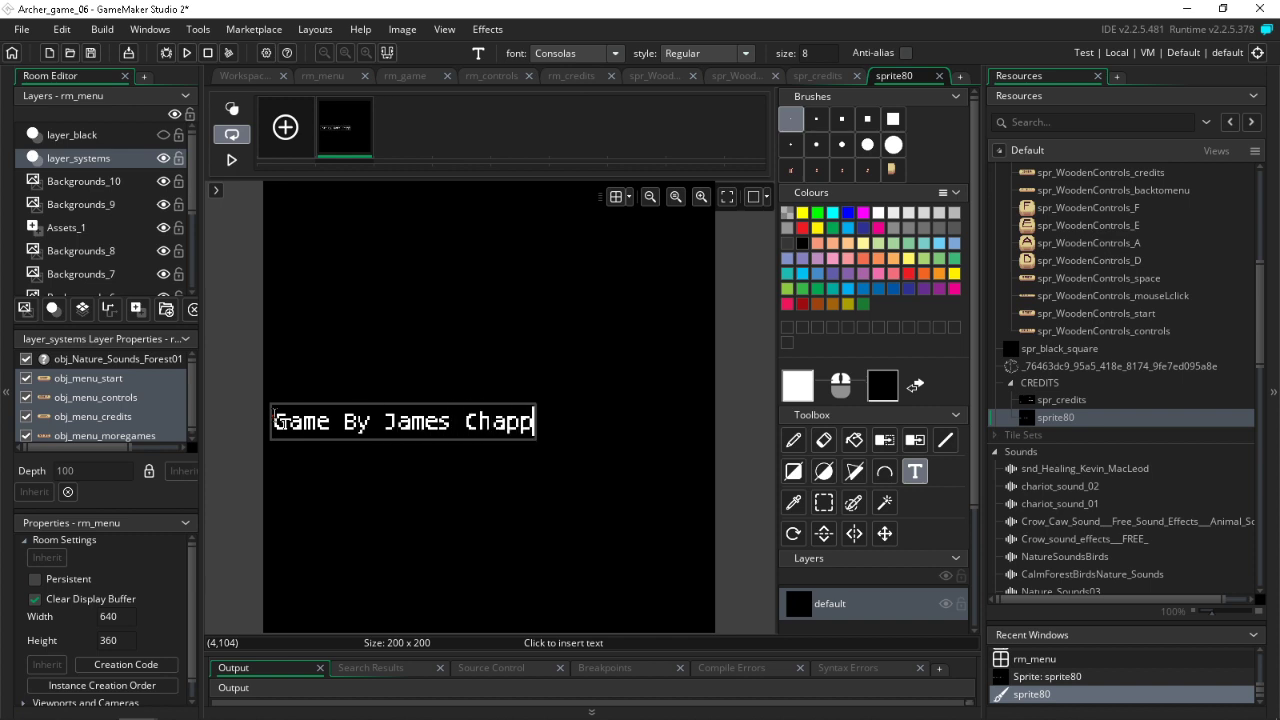
text(Fillmore)
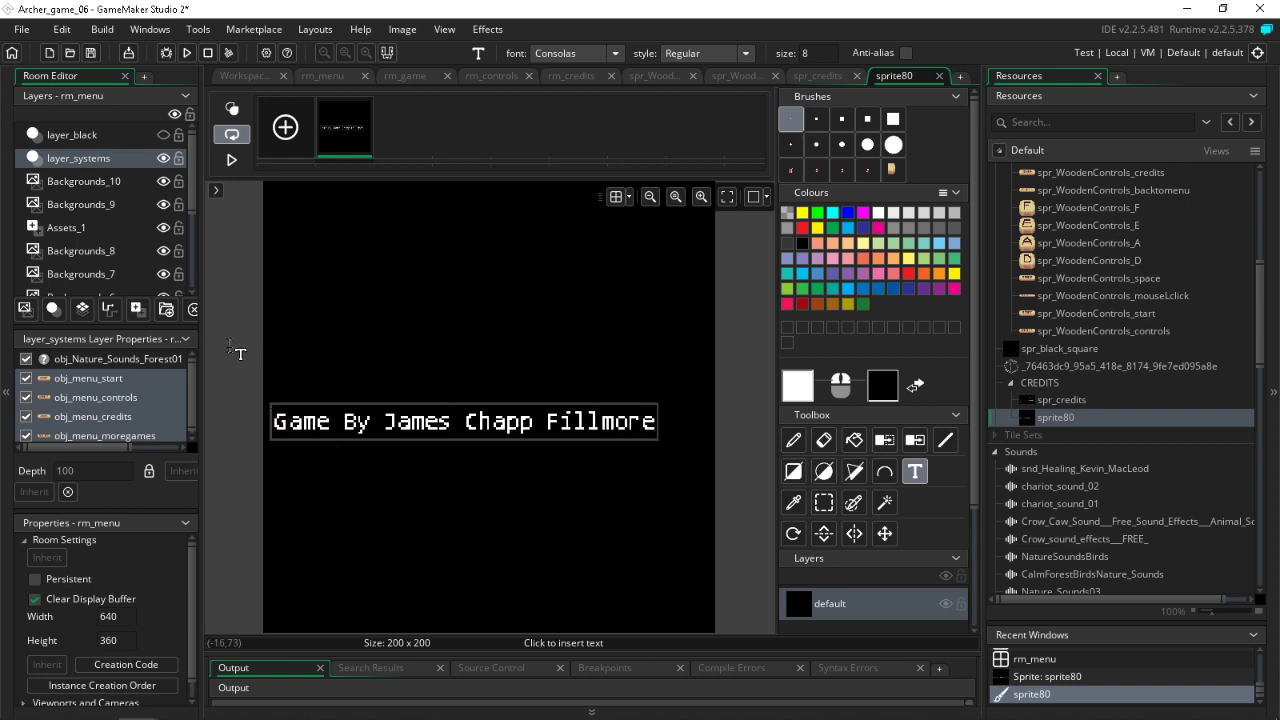
Step: Erase the surplus black above, below and to the right of the credit line, and auto-trim all frames
click(823, 503)
scroll(596, 356, down, 2)
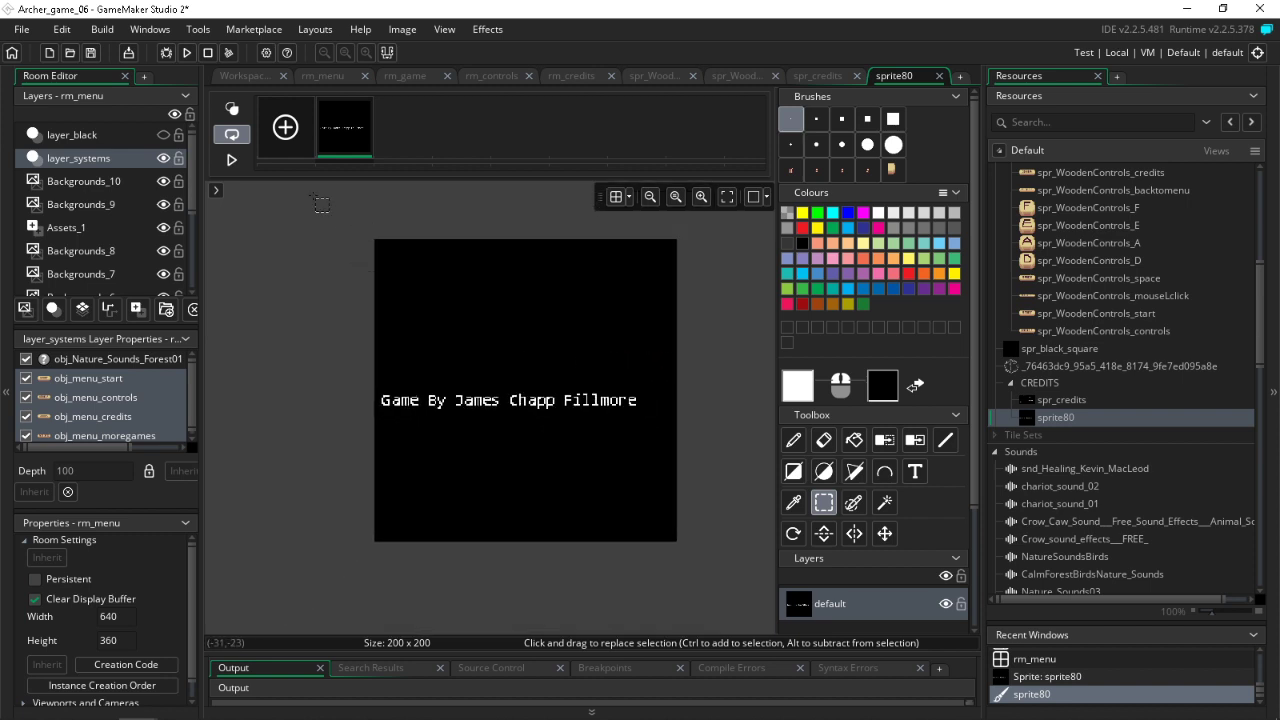
drag(313, 198, 735, 397)
key(Delete)
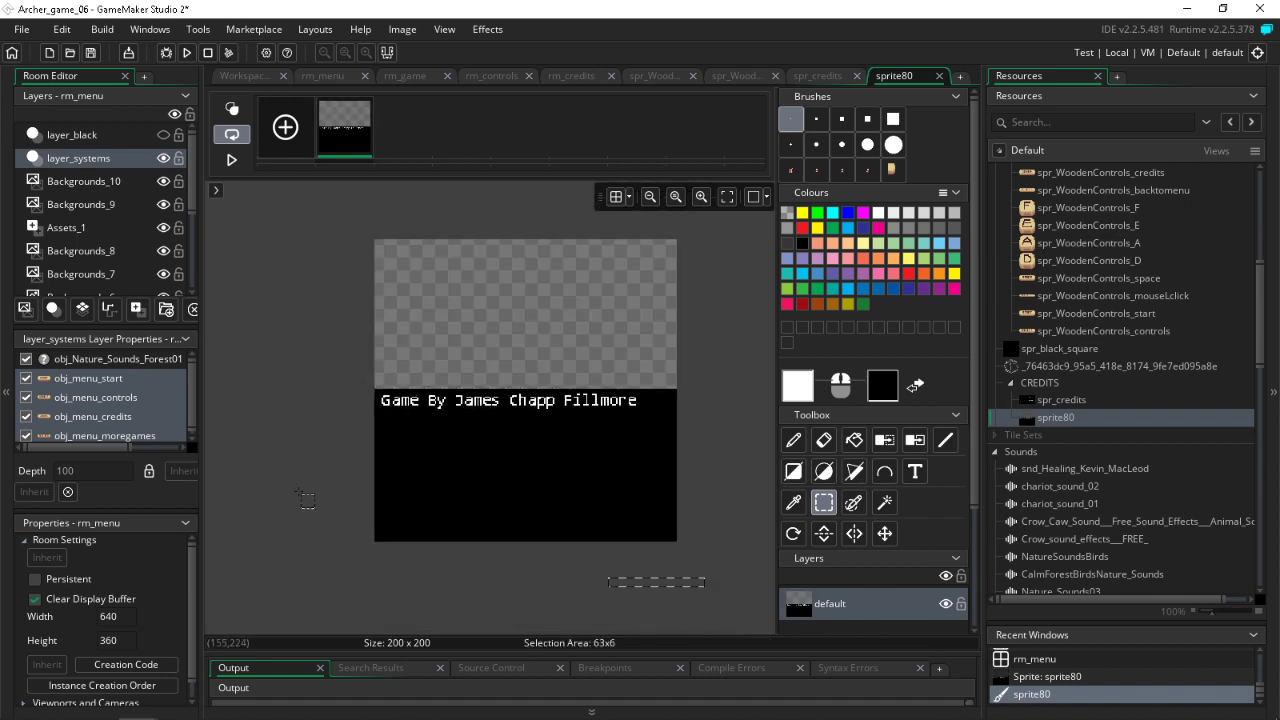
drag(705, 586, 160, 414)
key(Delete)
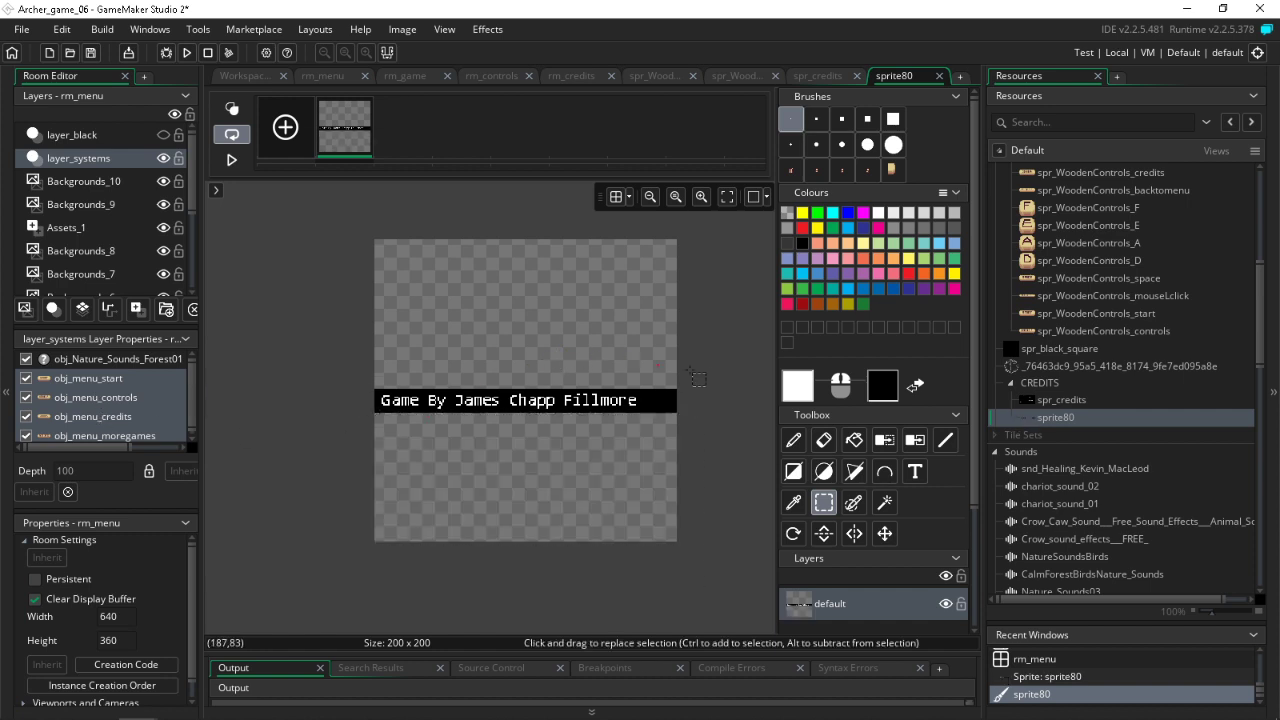
drag(714, 376, 646, 420)
key(Delete)
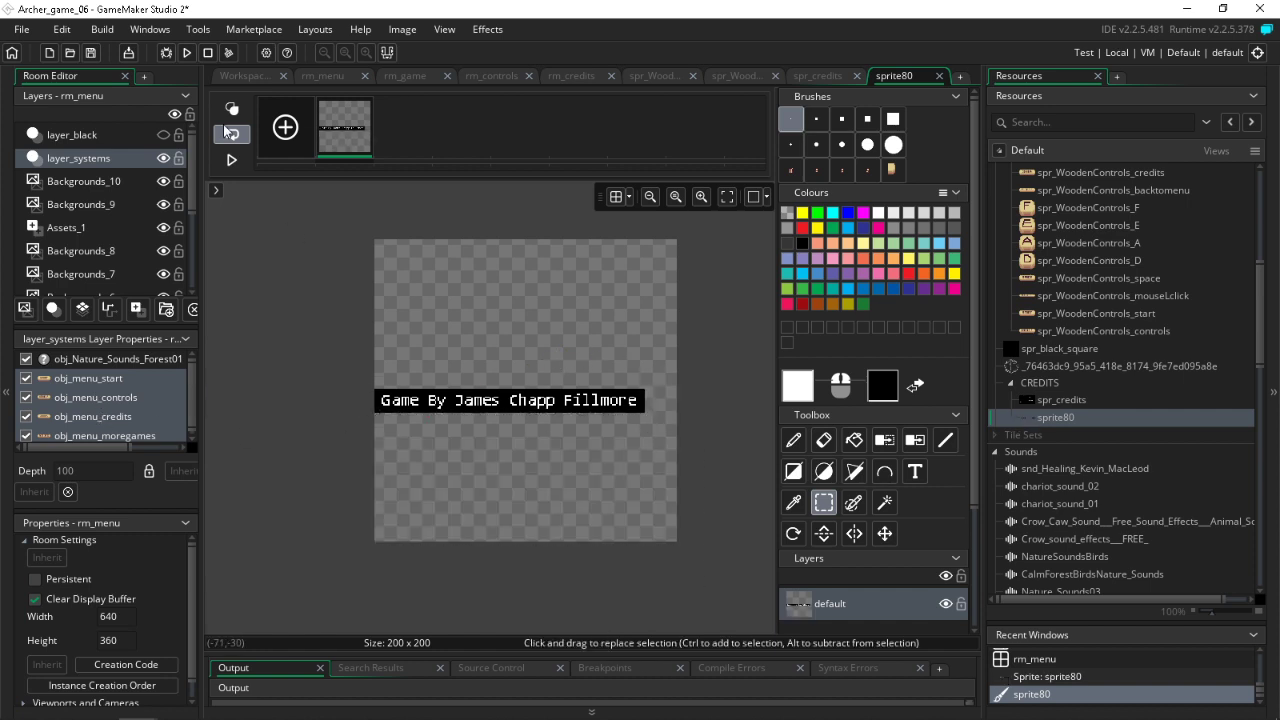
click(403, 29)
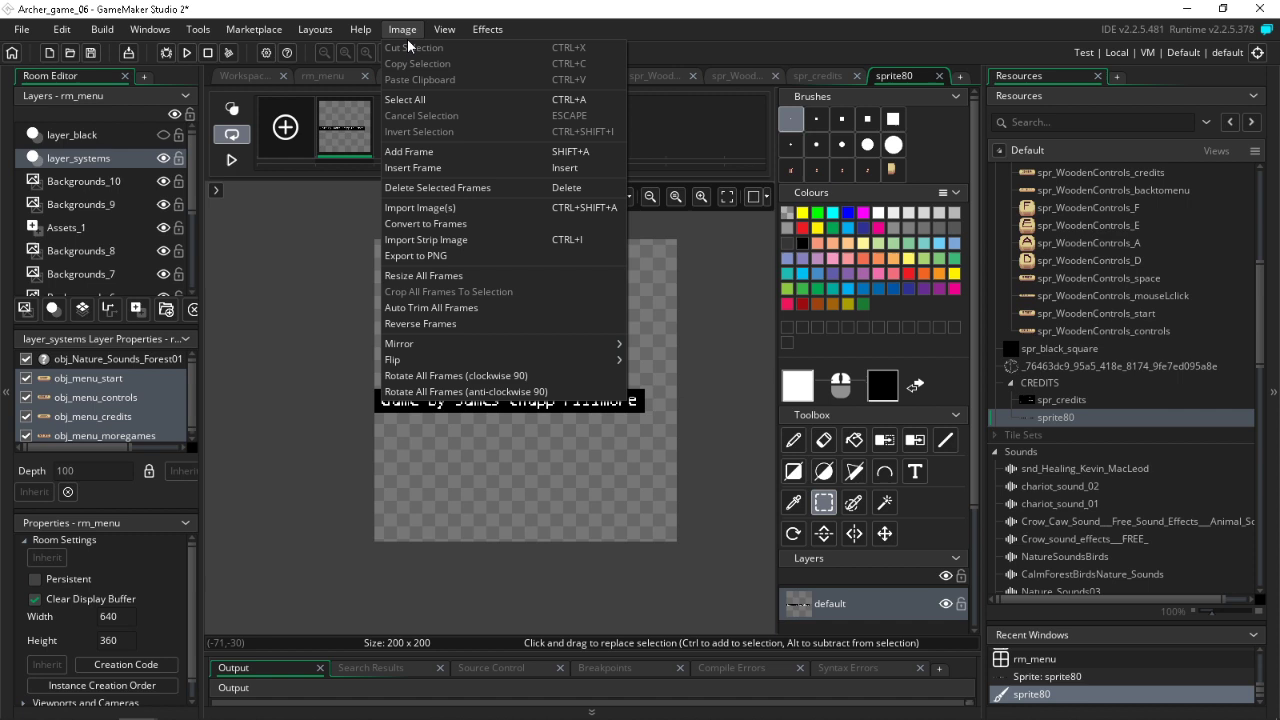
click(452, 307)
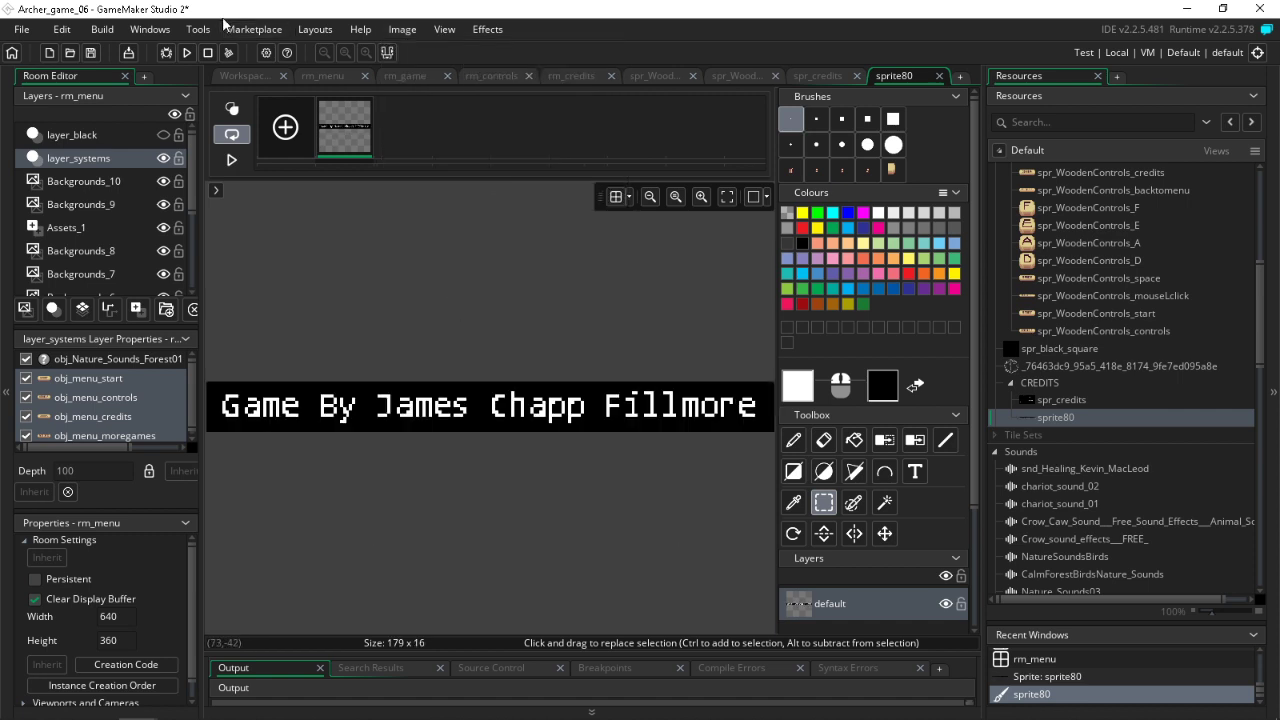
Step: Make Assets_1 the active layer in rm_menu and rename the new CREDITS sprite spr_menu_game
click(320, 77)
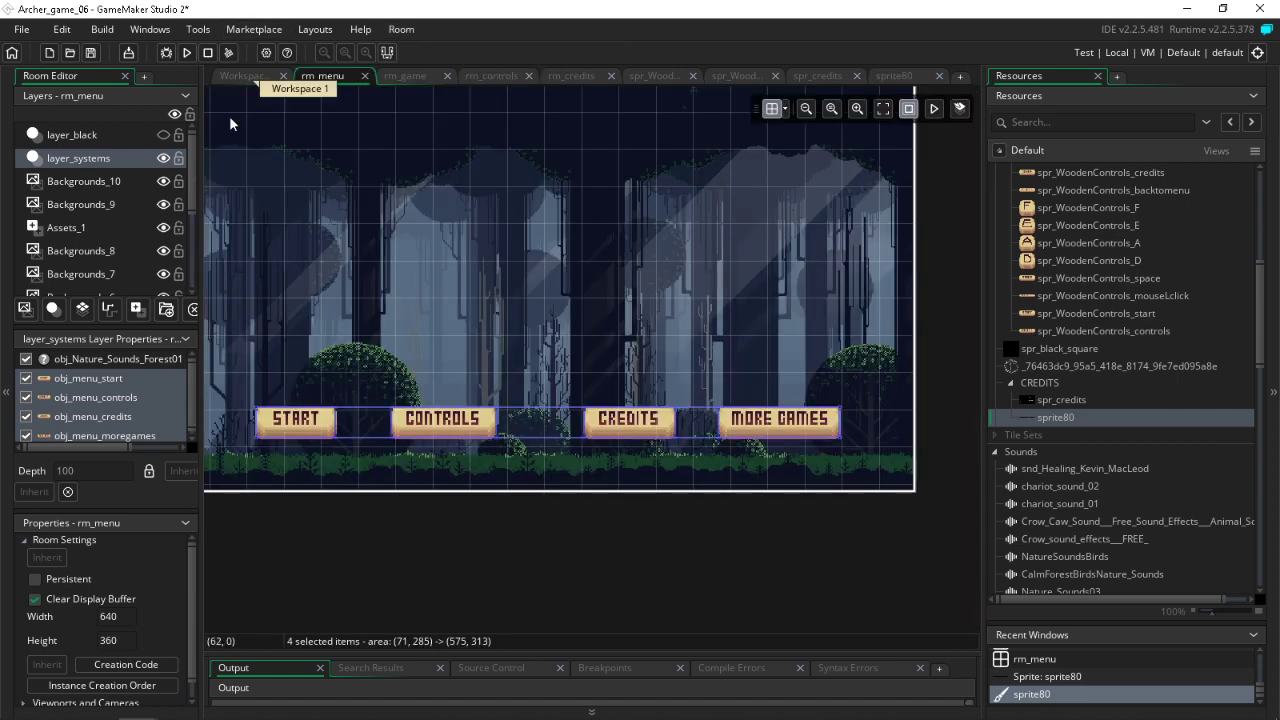
click(73, 228)
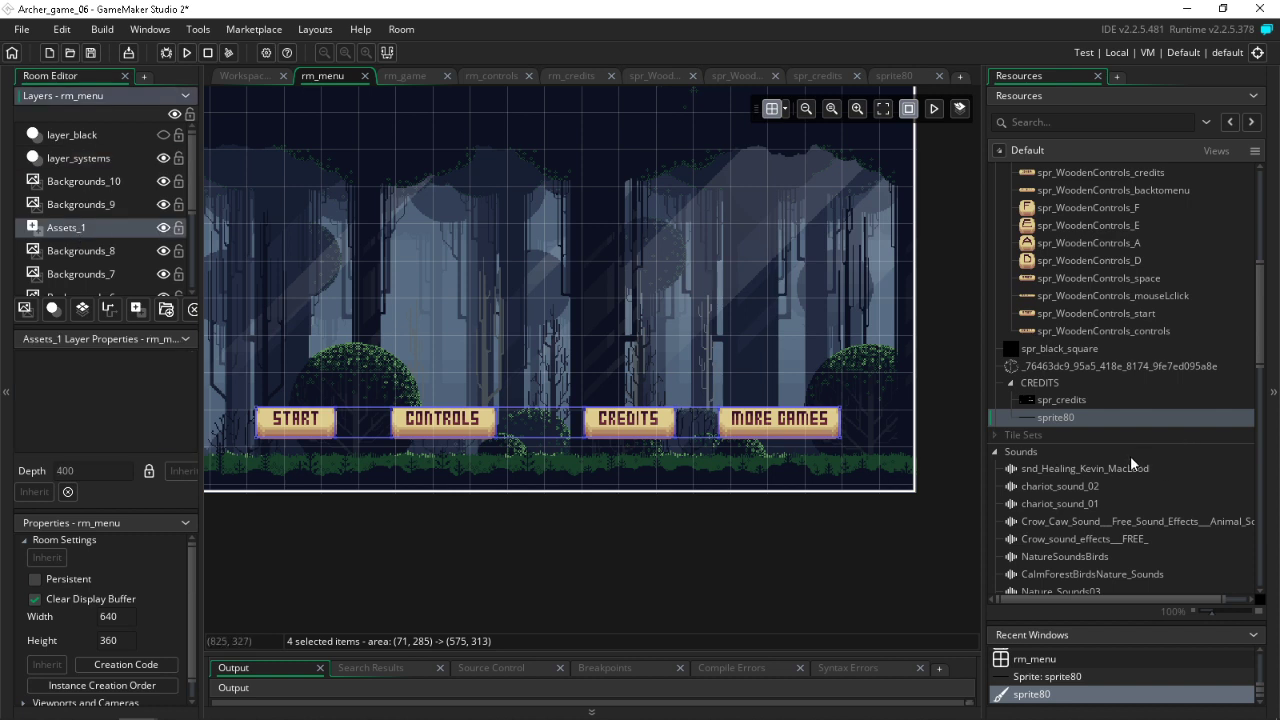
click(1040, 412)
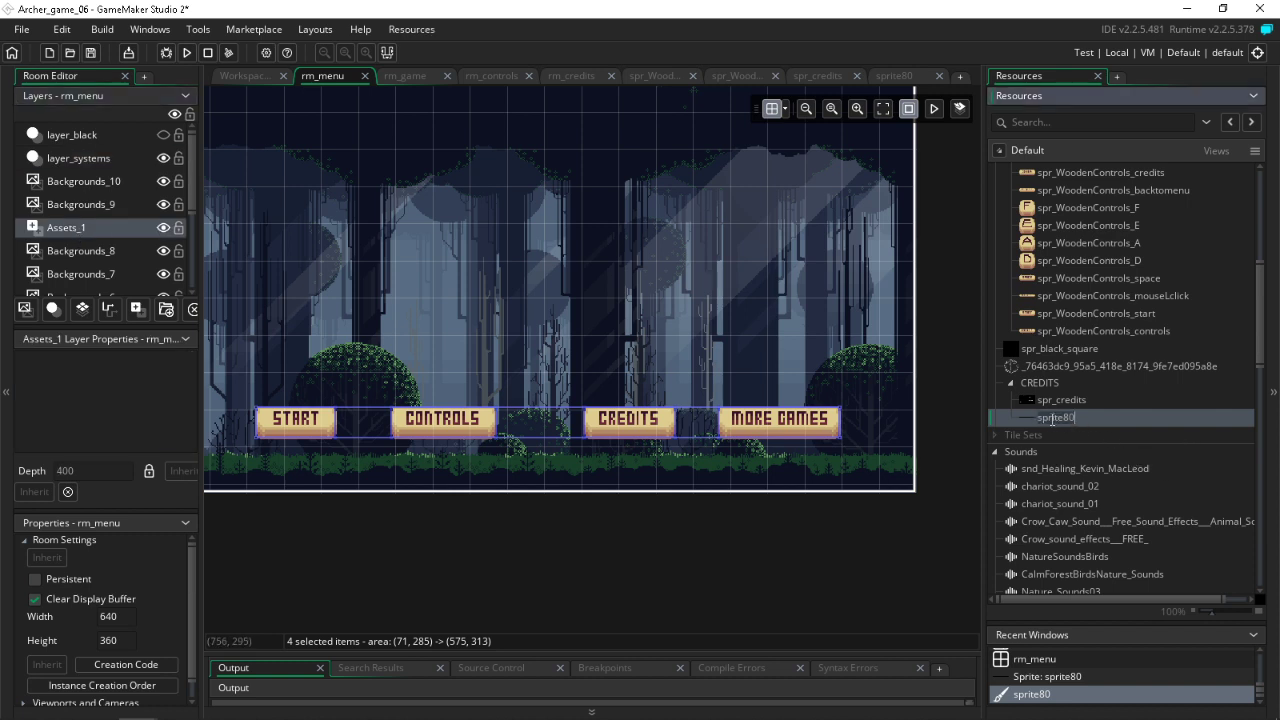
text(spr_credit)
key(BackSpace)
key(BackSpace)
key(BackSpace)
key(BackSpace)
key(BackSpace)
key(BackSpace)
text(menu_game)
Step: Open the spr_menu_game image, and create a brush from a small patch of beige in spr_WoodenControls_D
double_click(1105, 420)
double_click(502, 233)
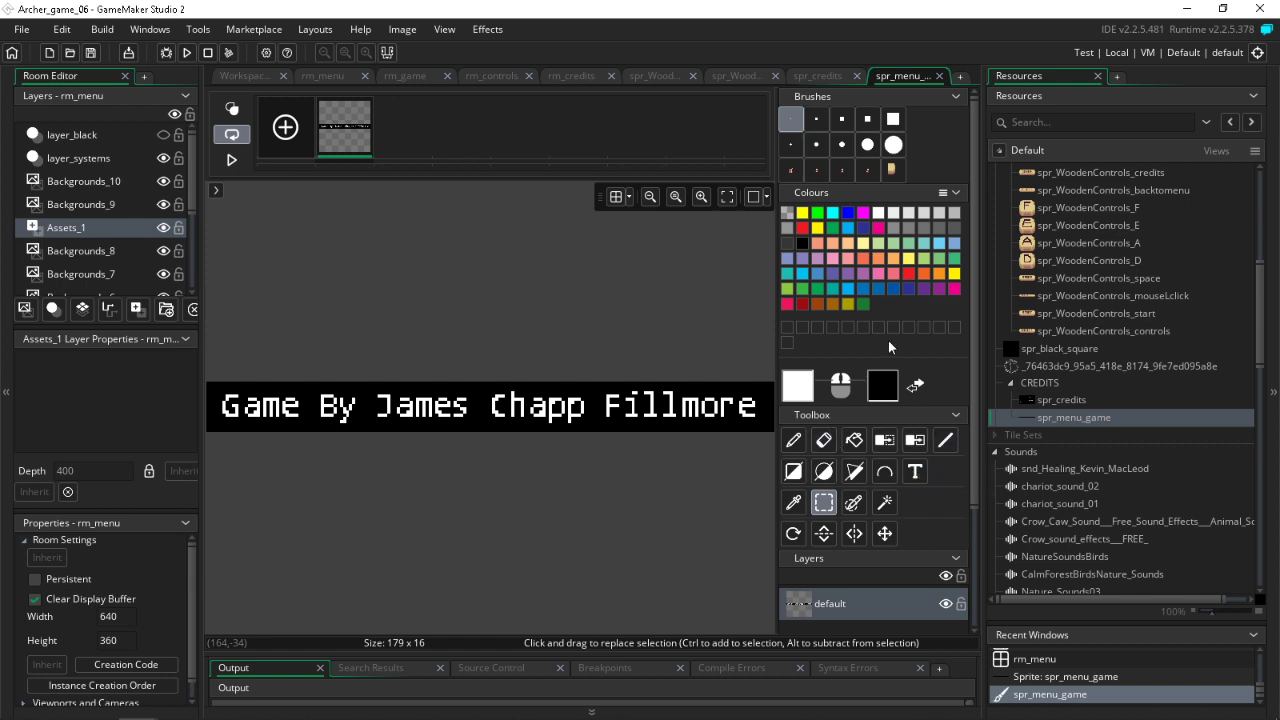
double_click(1066, 259)
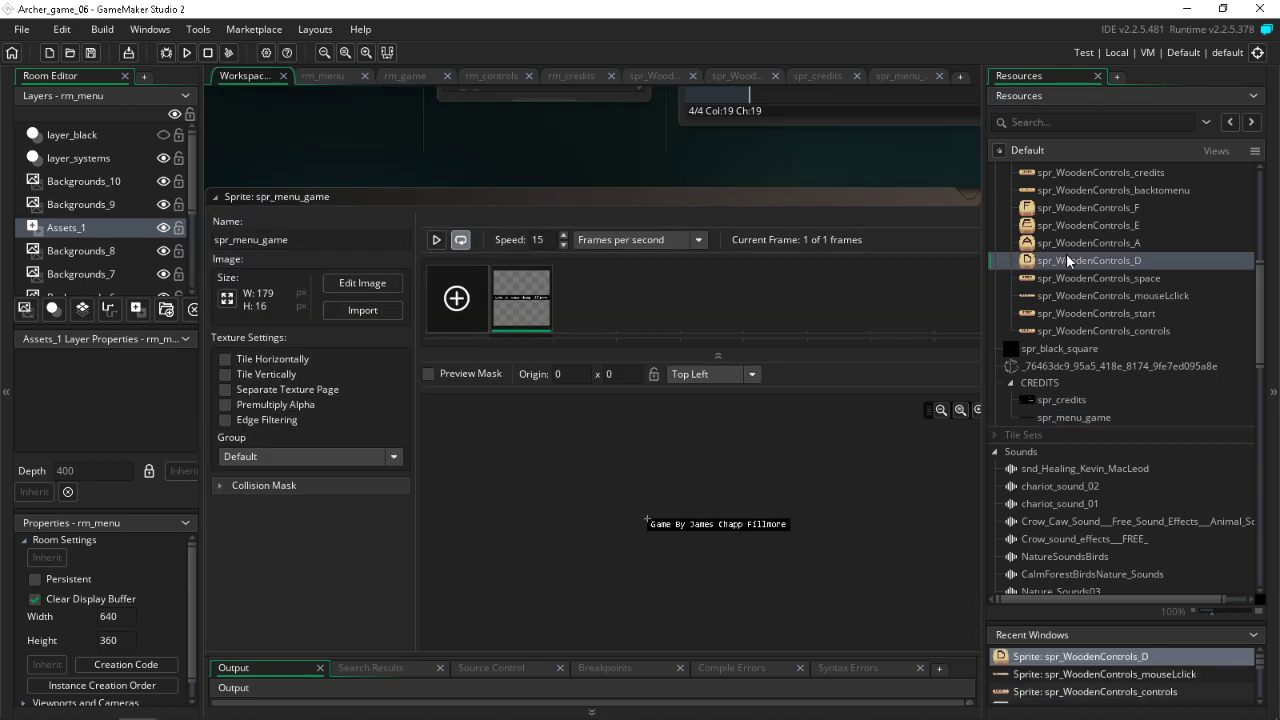
double_click(505, 232)
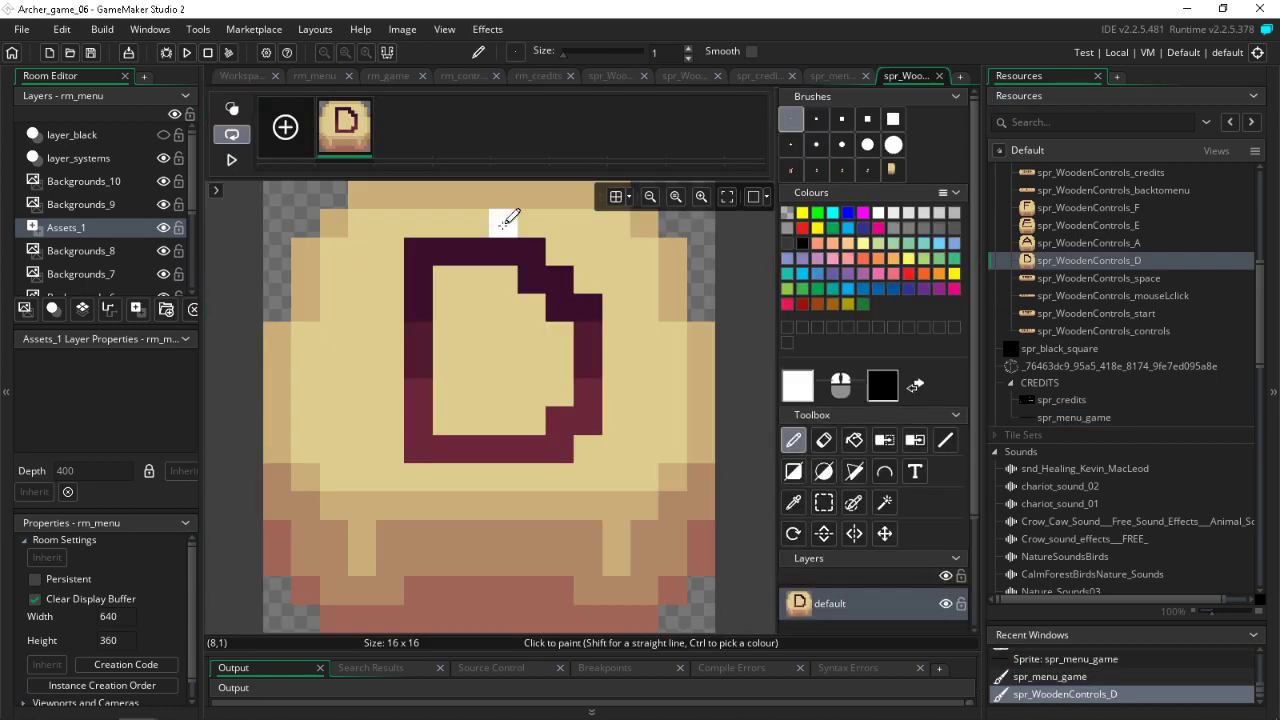
click(793, 503)
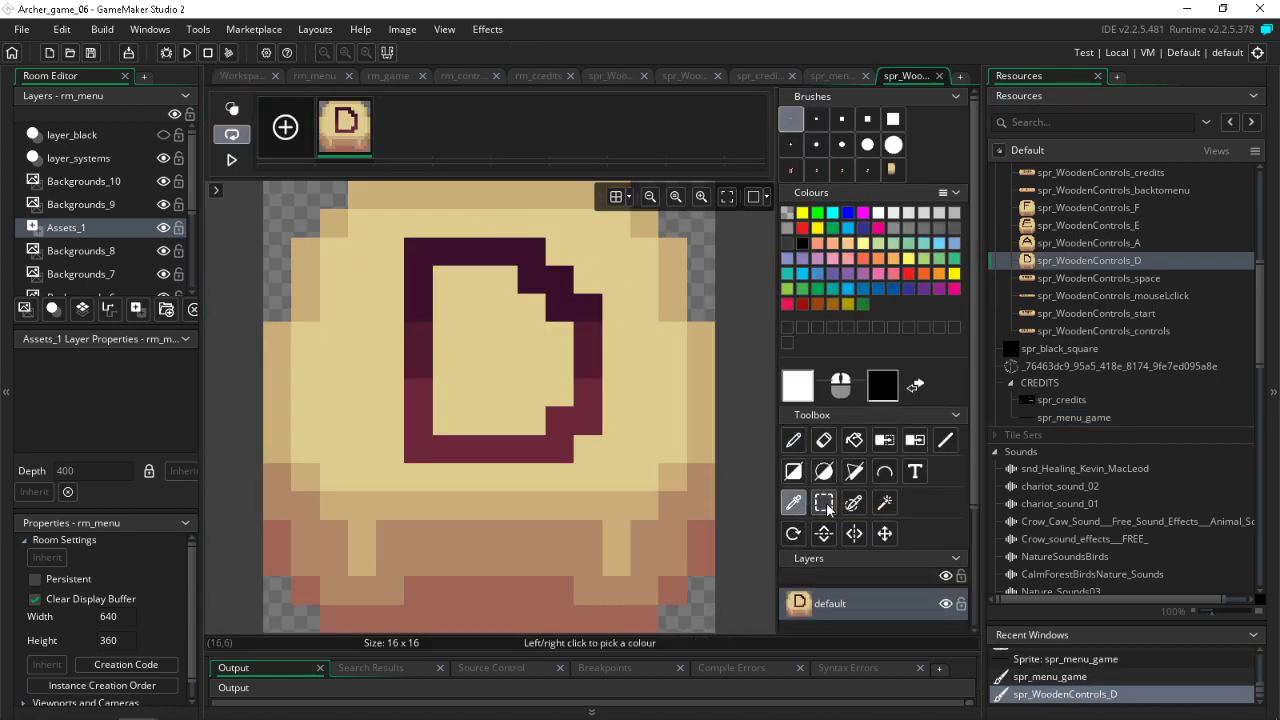
click(824, 503)
mouse_move(605, 325)
mouse_down()
mouse_move(614, 394)
mouse_move(640, 392)
mouse_move(640, 432)
mouse_up()
key(ctrl+z)
key(d)
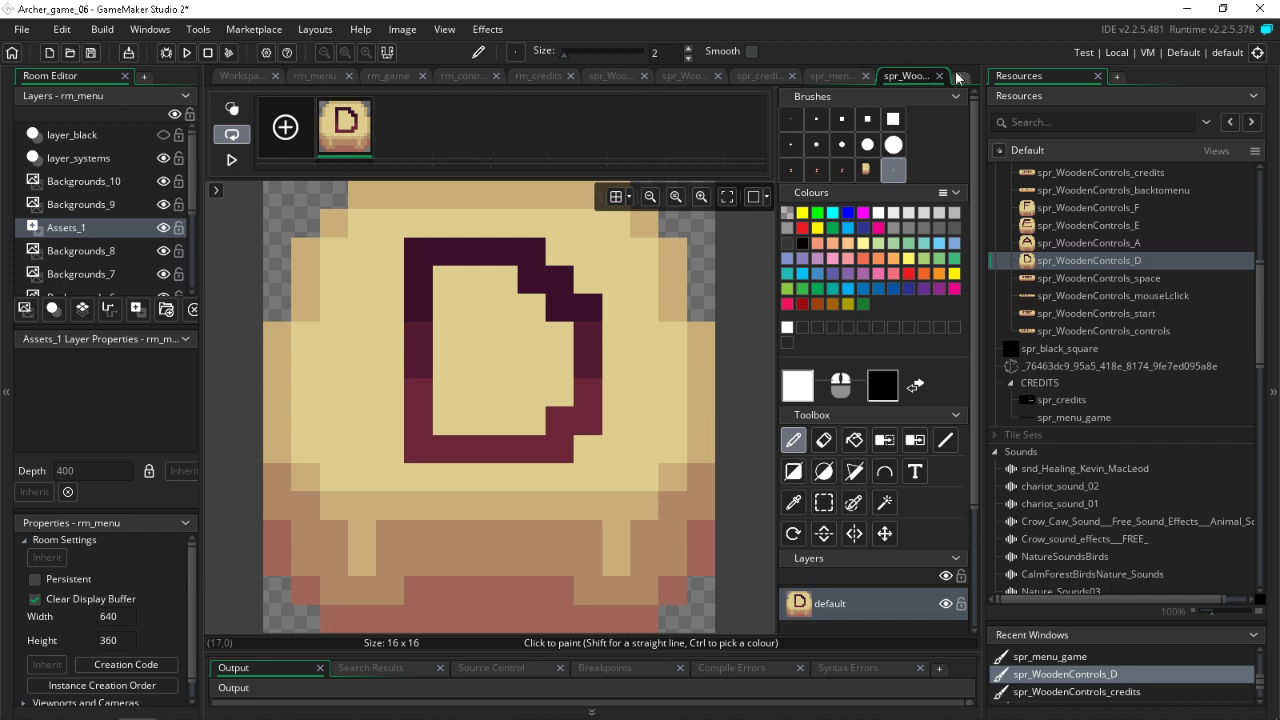
Step: Stamp the beige patch onto the lettering in spr_menu_game and pick that beige as the drawing colour
click(845, 77)
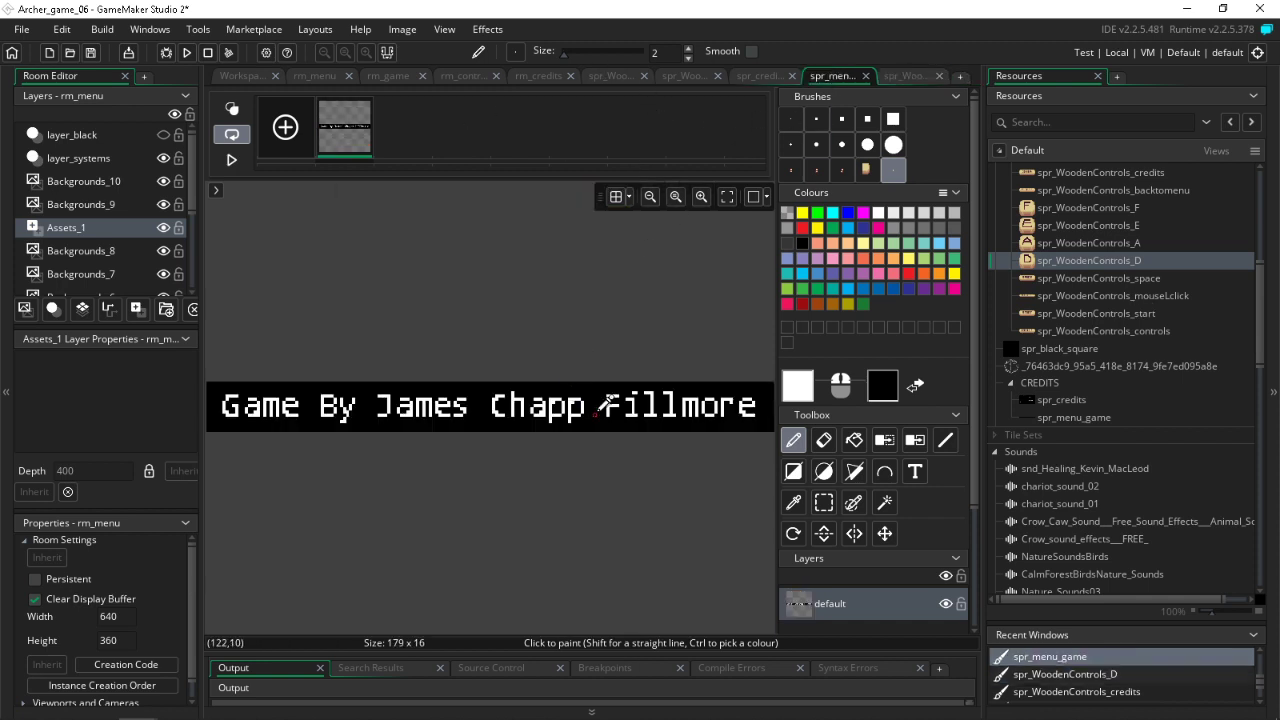
scroll(597, 412, up, 4)
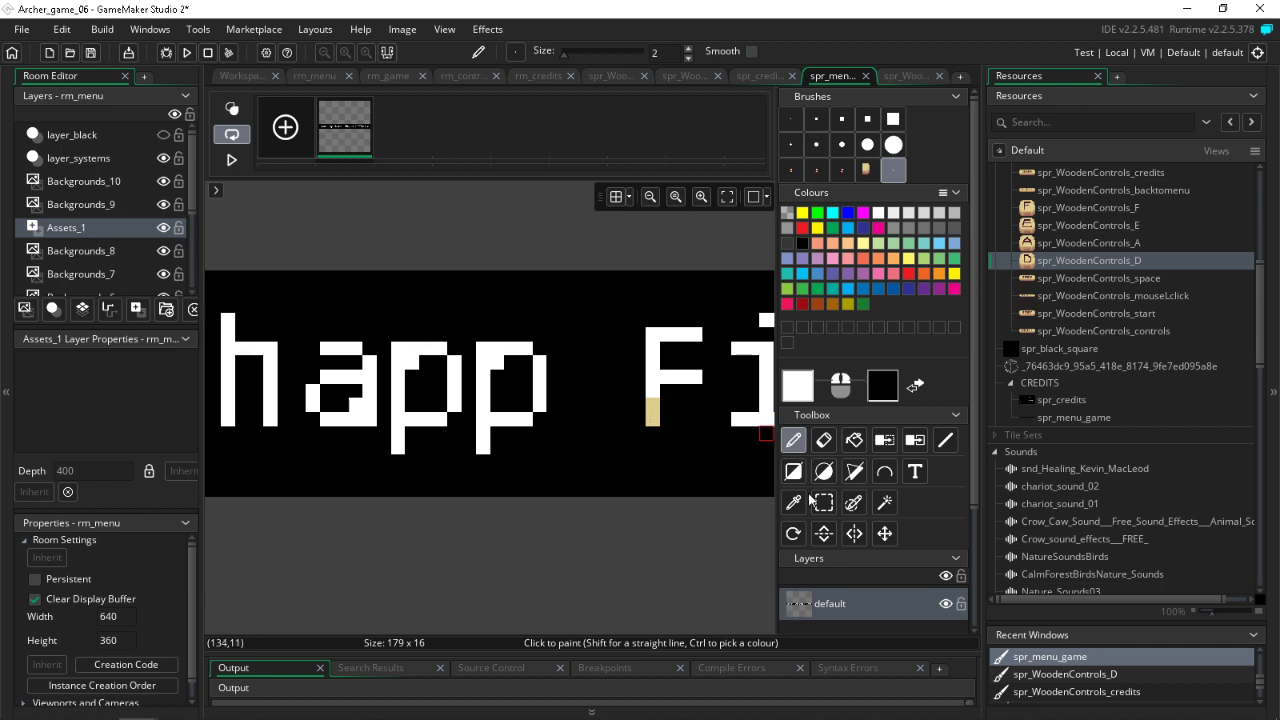
click(793, 502)
click(654, 408)
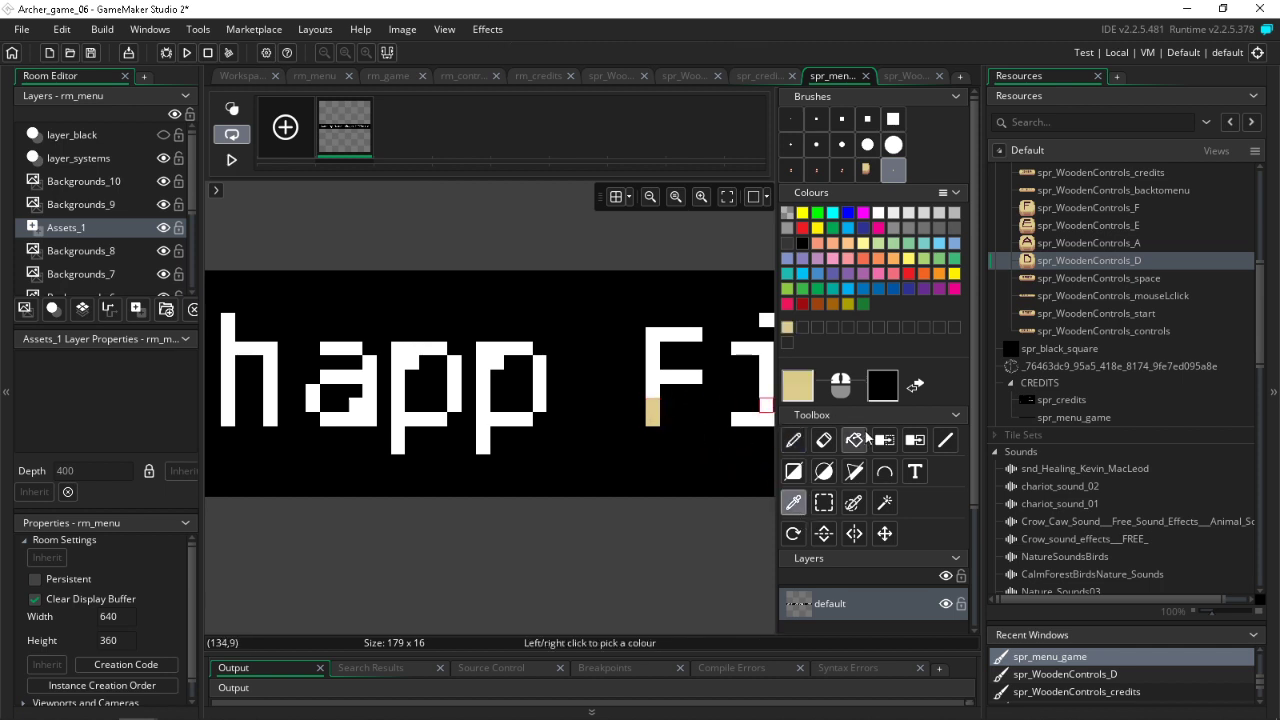
Step: Remove the black background from spr_menu_game and replace its white lettering with the picked beige
click(884, 440)
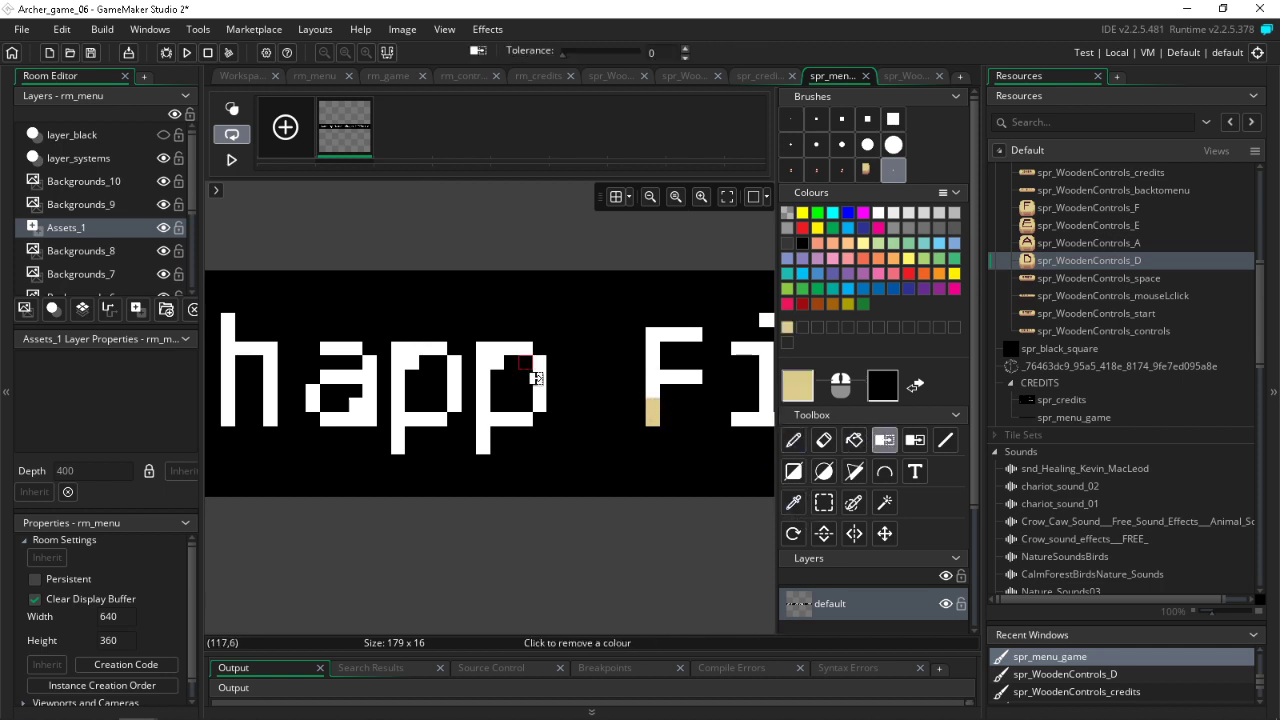
click(598, 356)
click(914, 440)
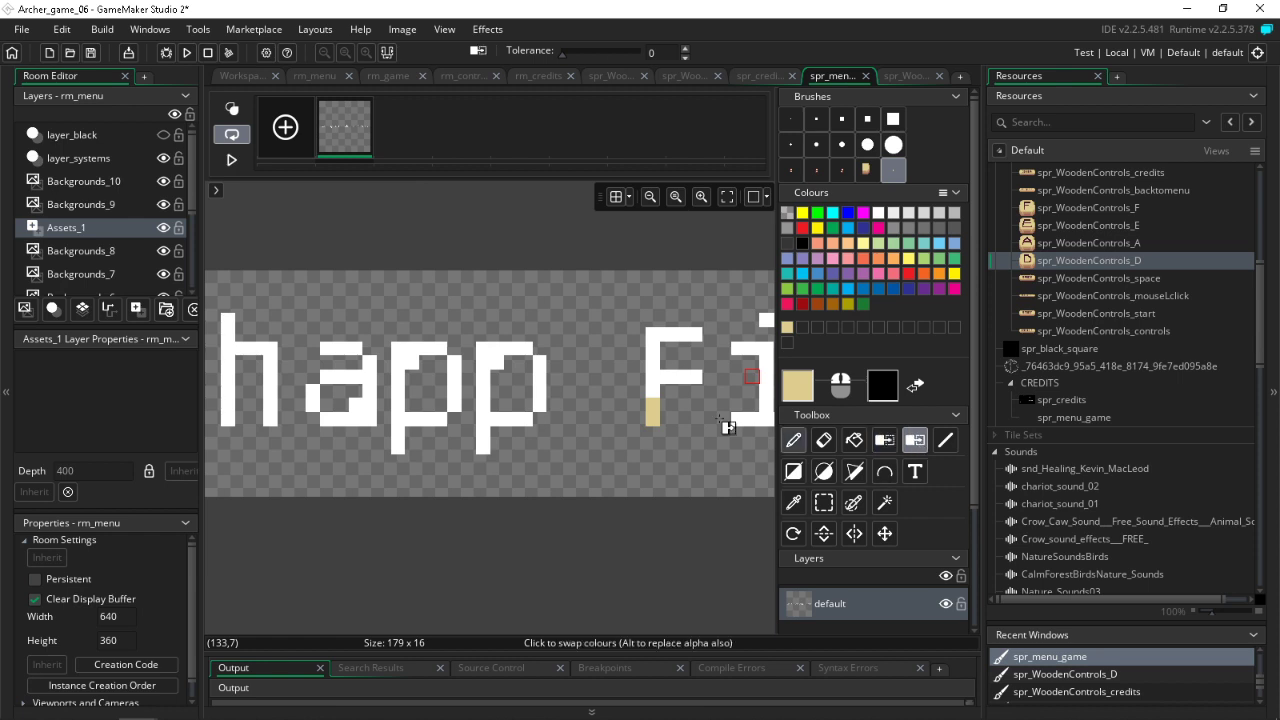
click(658, 376)
Step: Save the project and place spr_menu_game on rm_menu's Assets_1 layer, just below the CONTROLS button
click(90, 53)
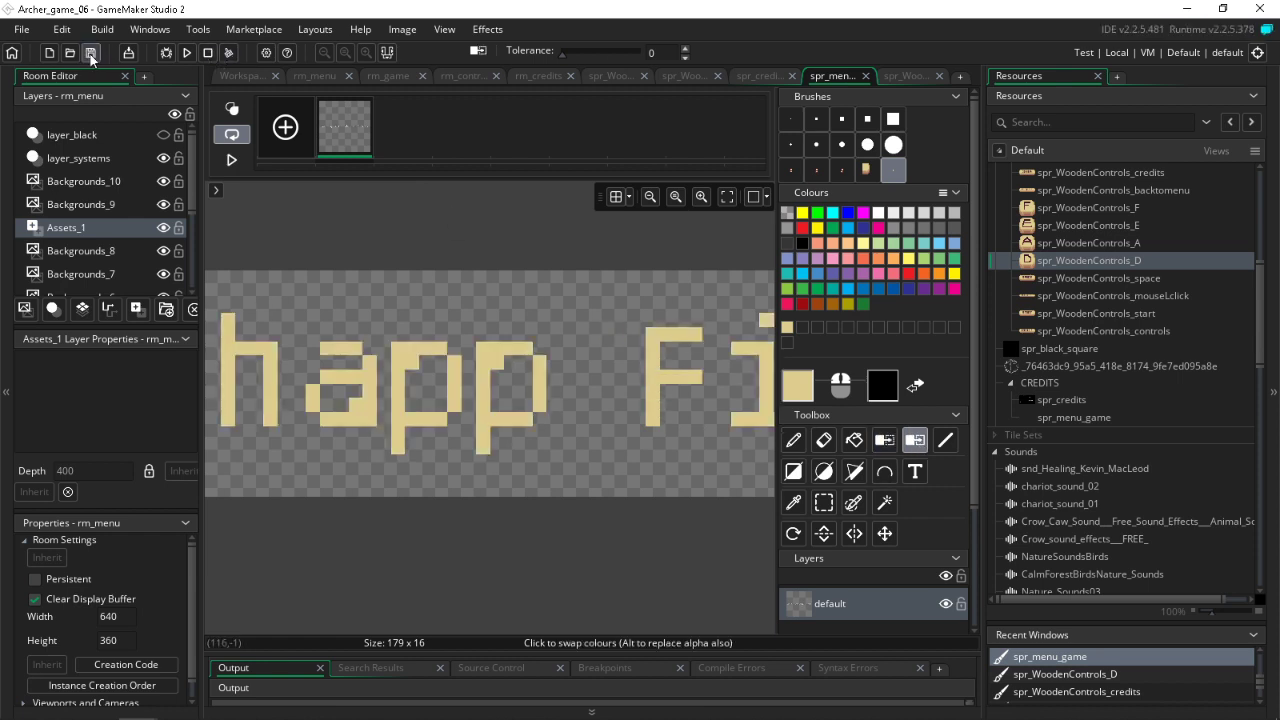
click(318, 75)
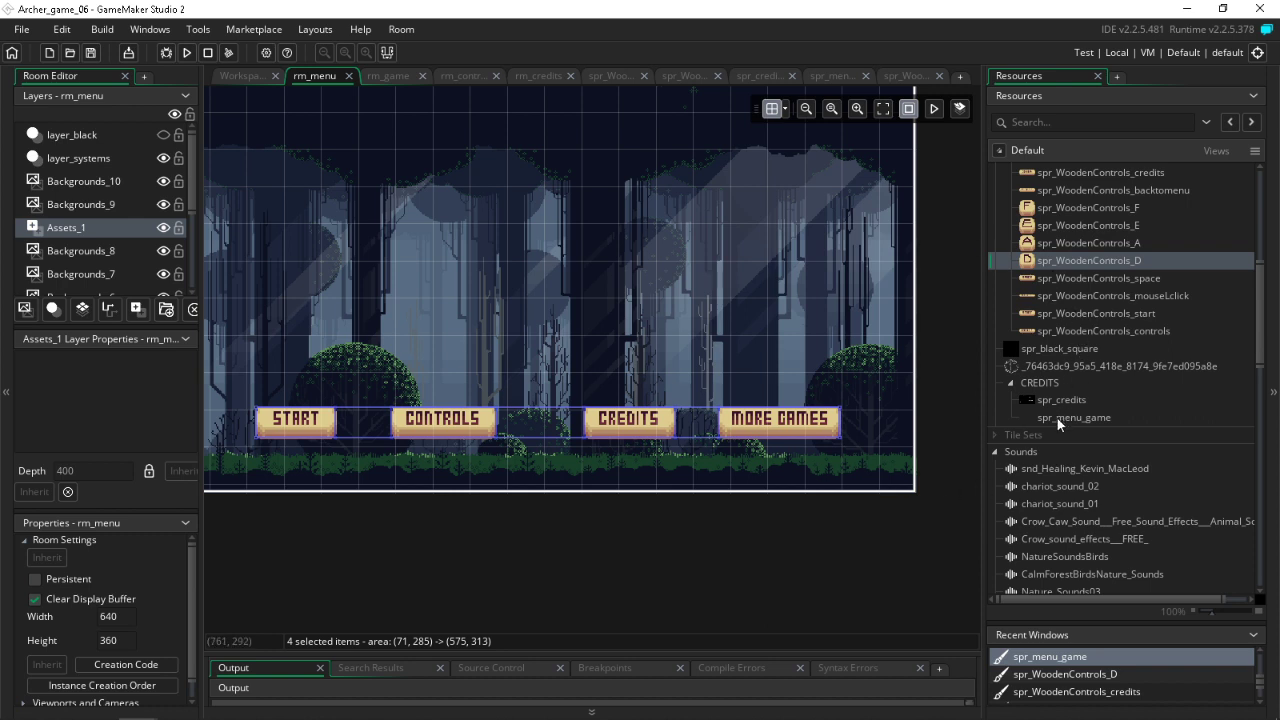
drag(1057, 418, 417, 458)
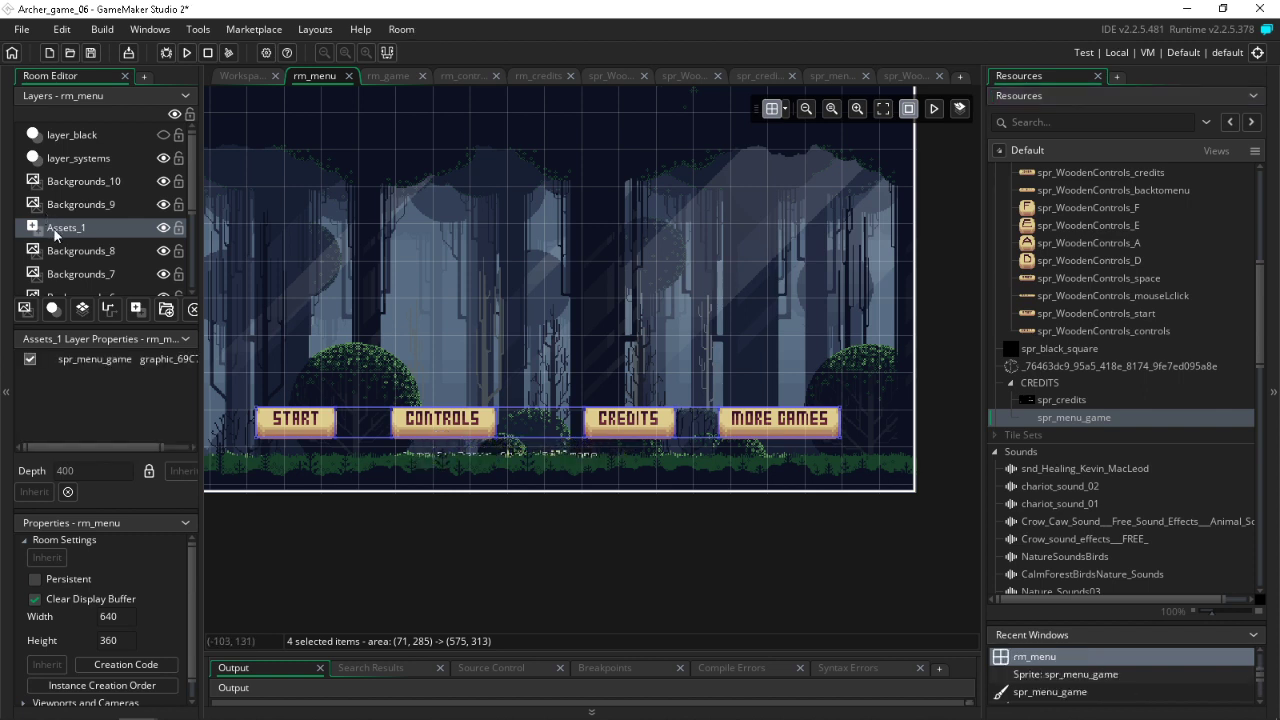
Step: Move the Assets_1 layer above layer_systems, directly below layer_black in rm_menu's layer order
drag(54, 229, 54, 160)
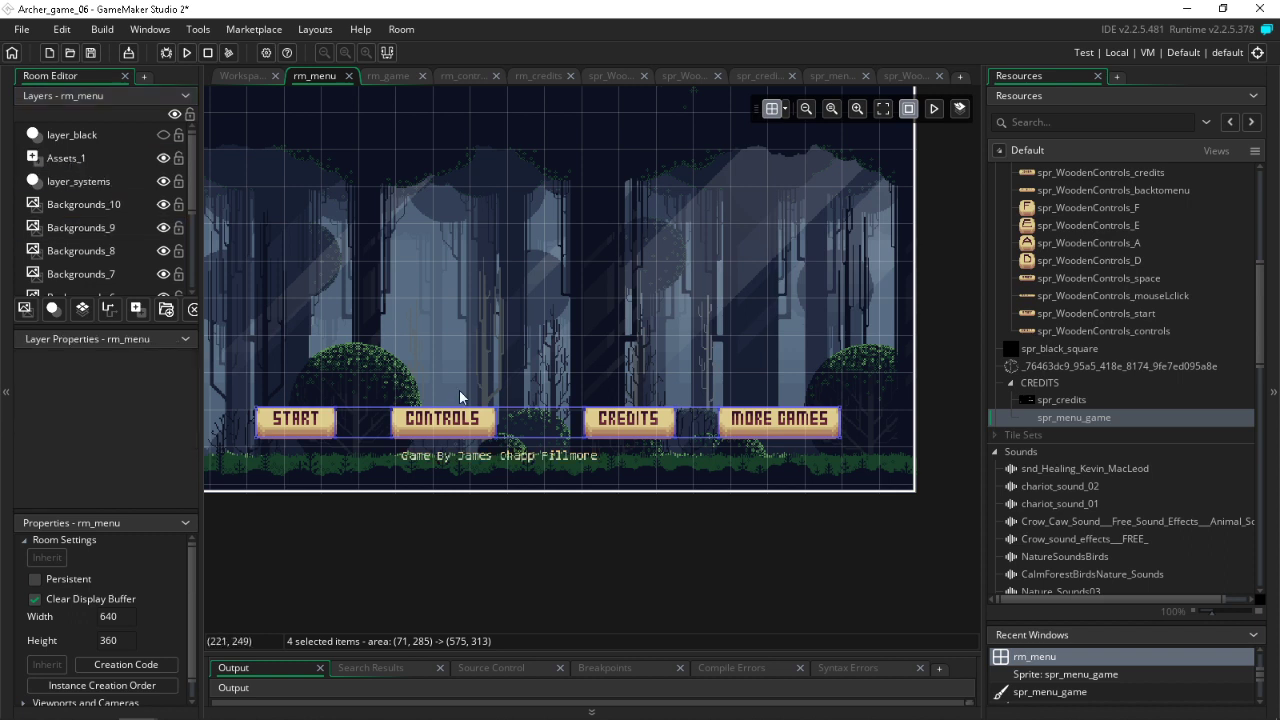
click(461, 459)
click(103, 166)
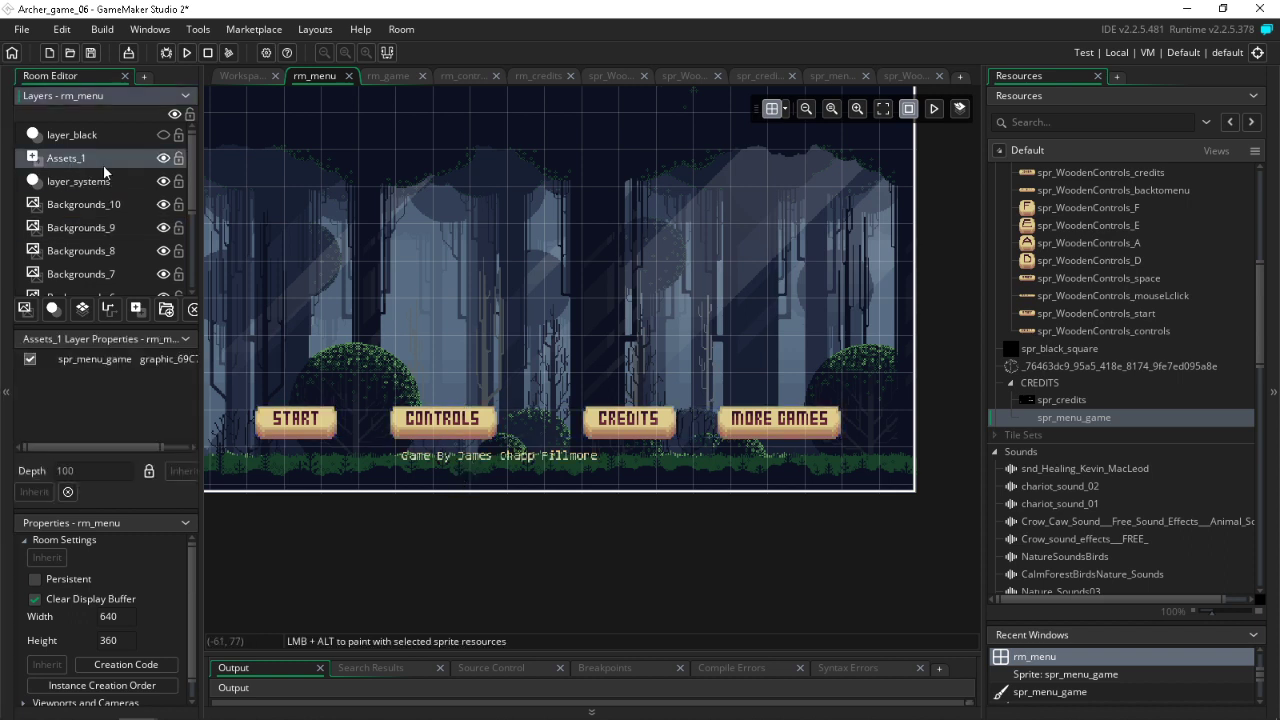
click(102, 182)
click(95, 204)
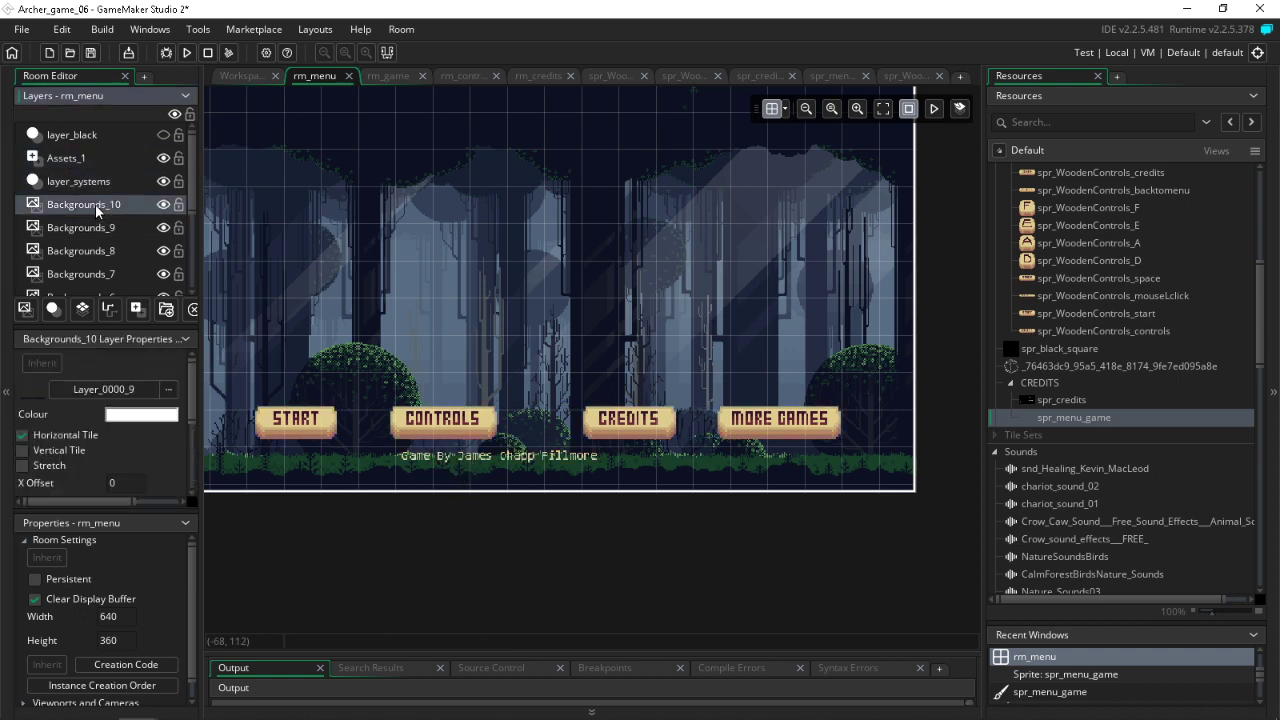
Step: Move the spr_menu_game credit line on Assets_1 beneath the menu buttons, to about (213, 338) in rm_menu
click(91, 155)
click(153, 366)
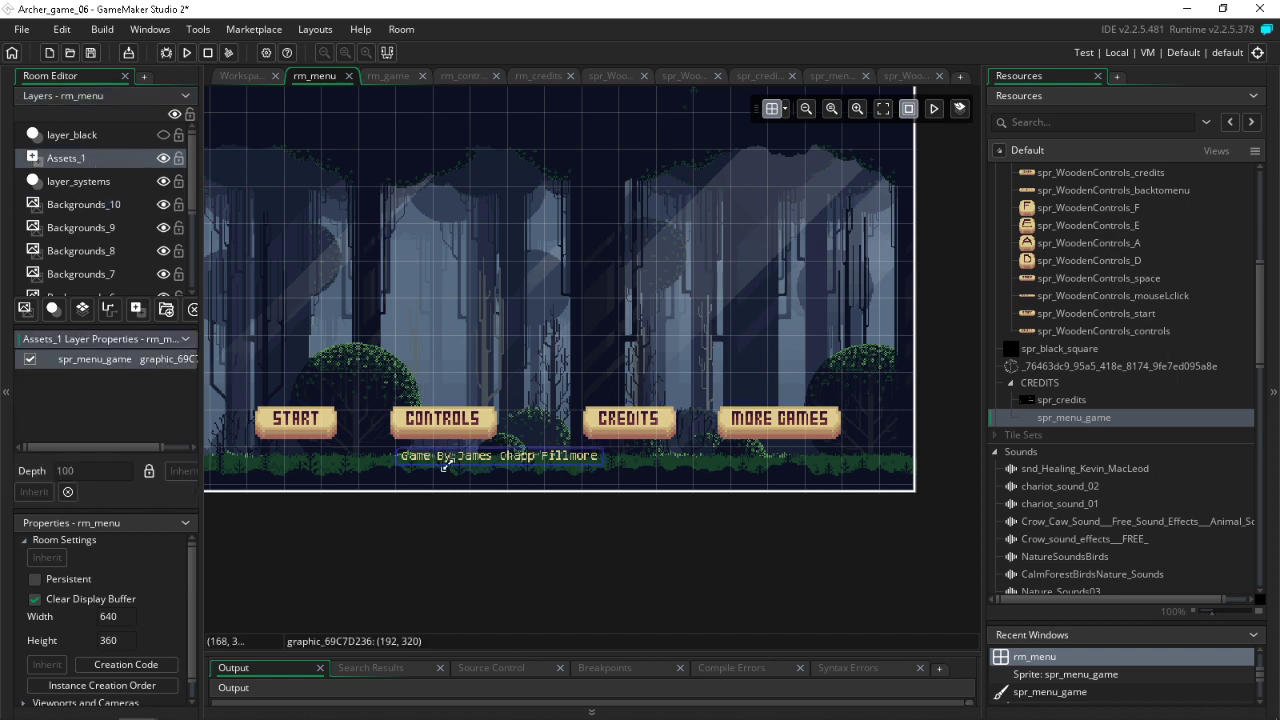
drag(486, 468, 489, 468)
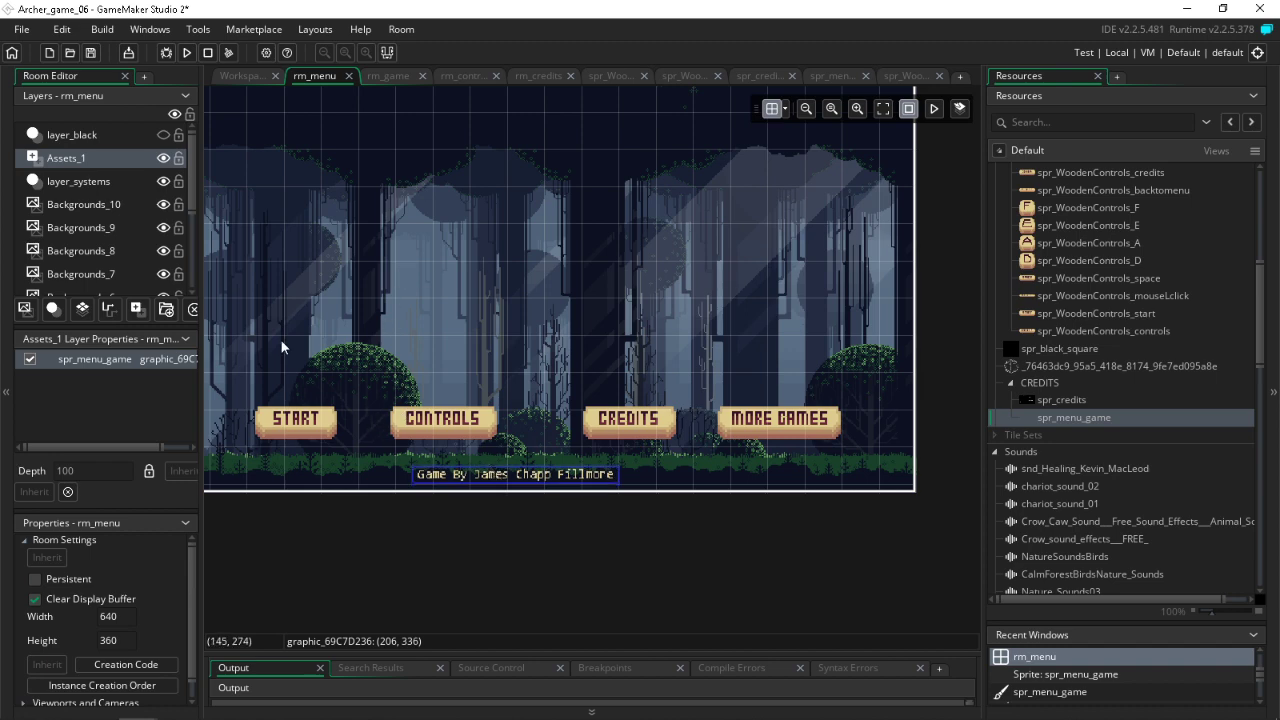
middle_drag(281, 340, 474, 320)
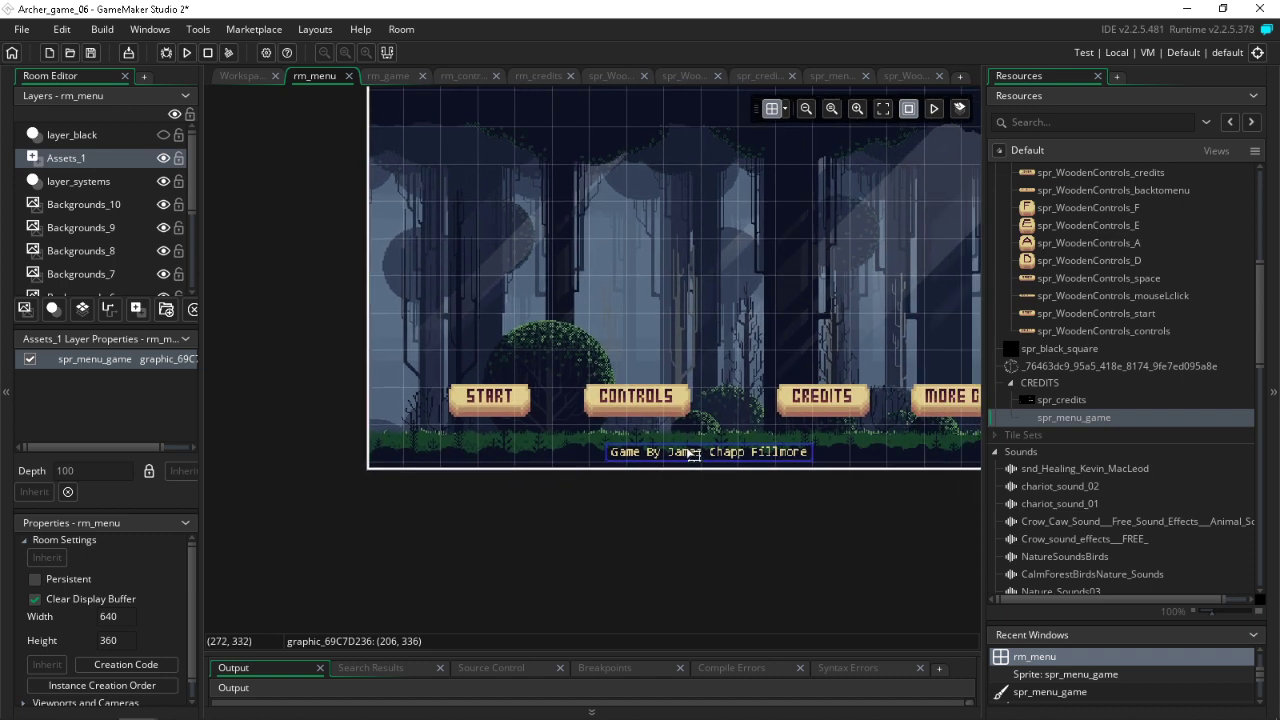
drag(697, 457, 729, 454)
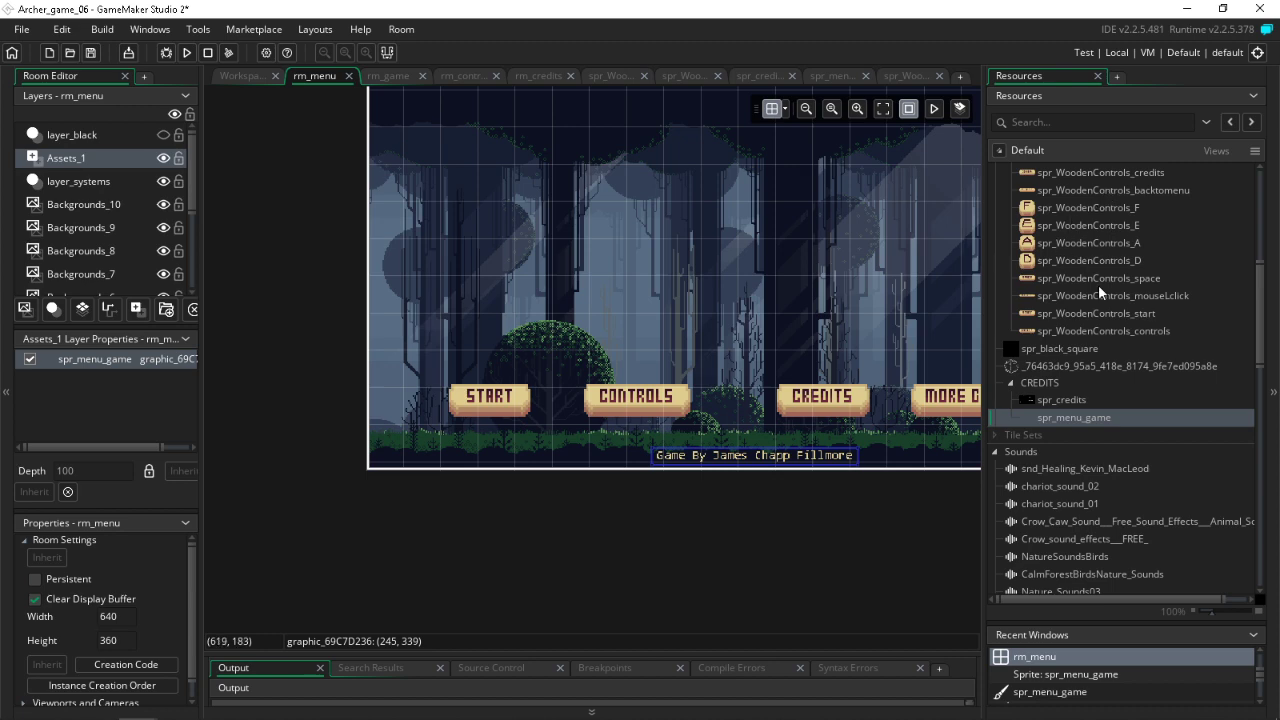
scroll(1098, 284, up, 3)
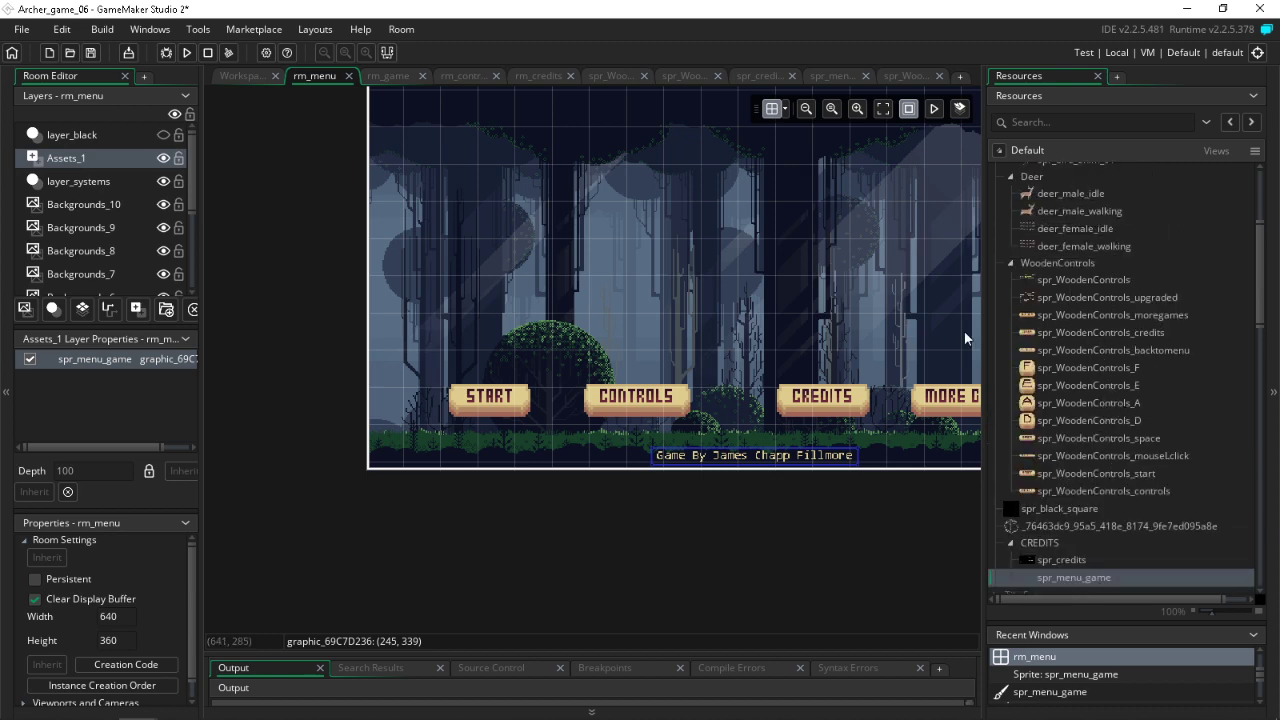
middle_drag(964, 331, 706, 317)
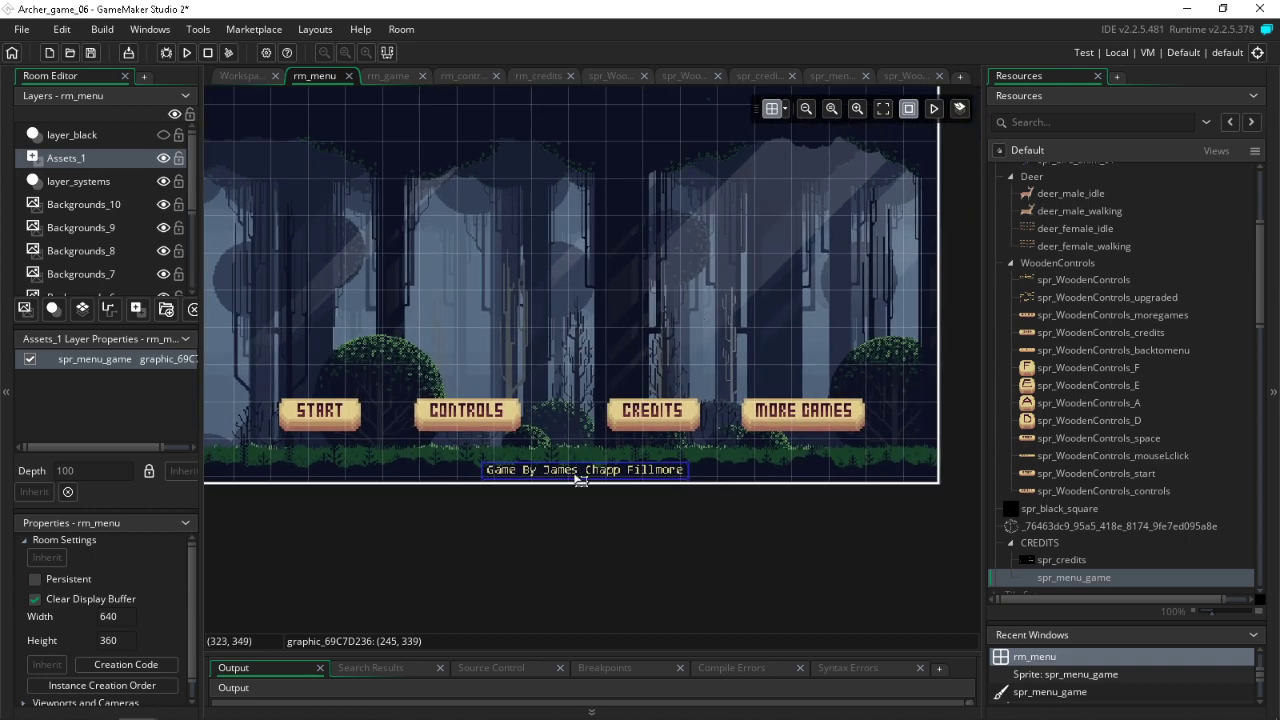
mouse_move(578, 476)
mouse_down()
mouse_move(549, 484)
mouse_move(561, 466)
mouse_up()
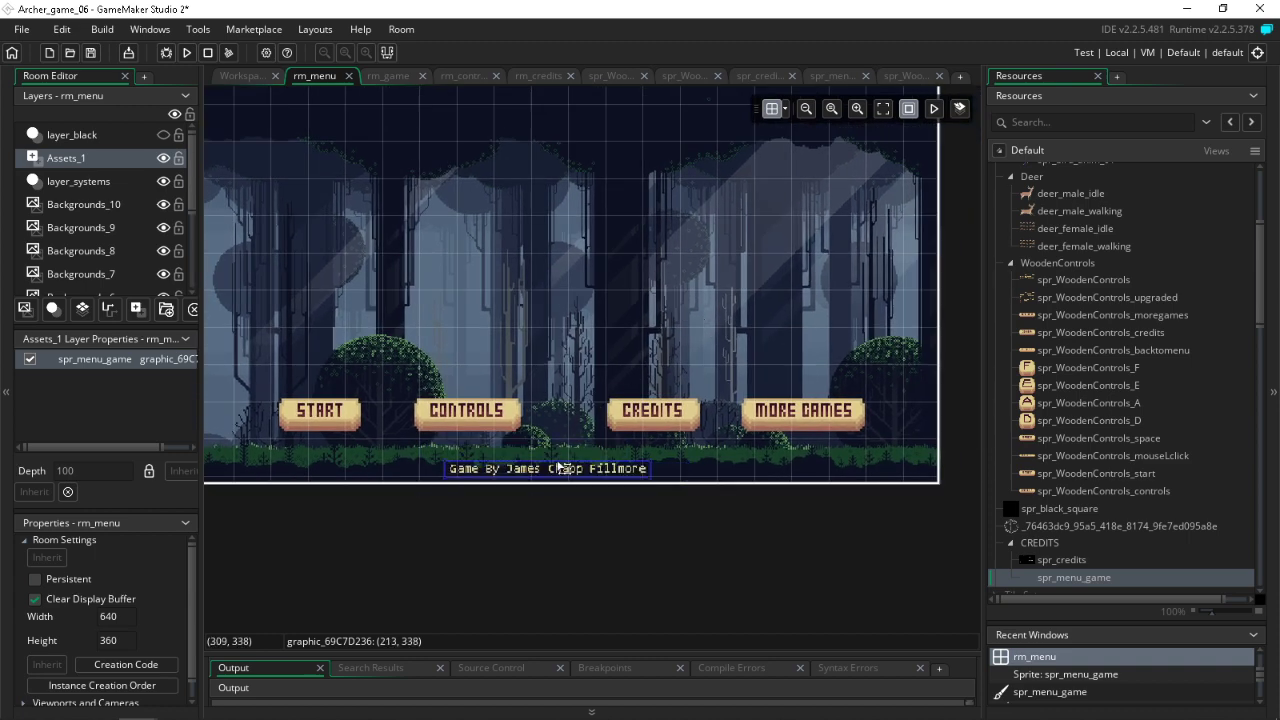
Step: Move the obj_Nature_Sounds_Forest01 instance on layer_systems inside the upper-left corner of rm_menu
click(883, 108)
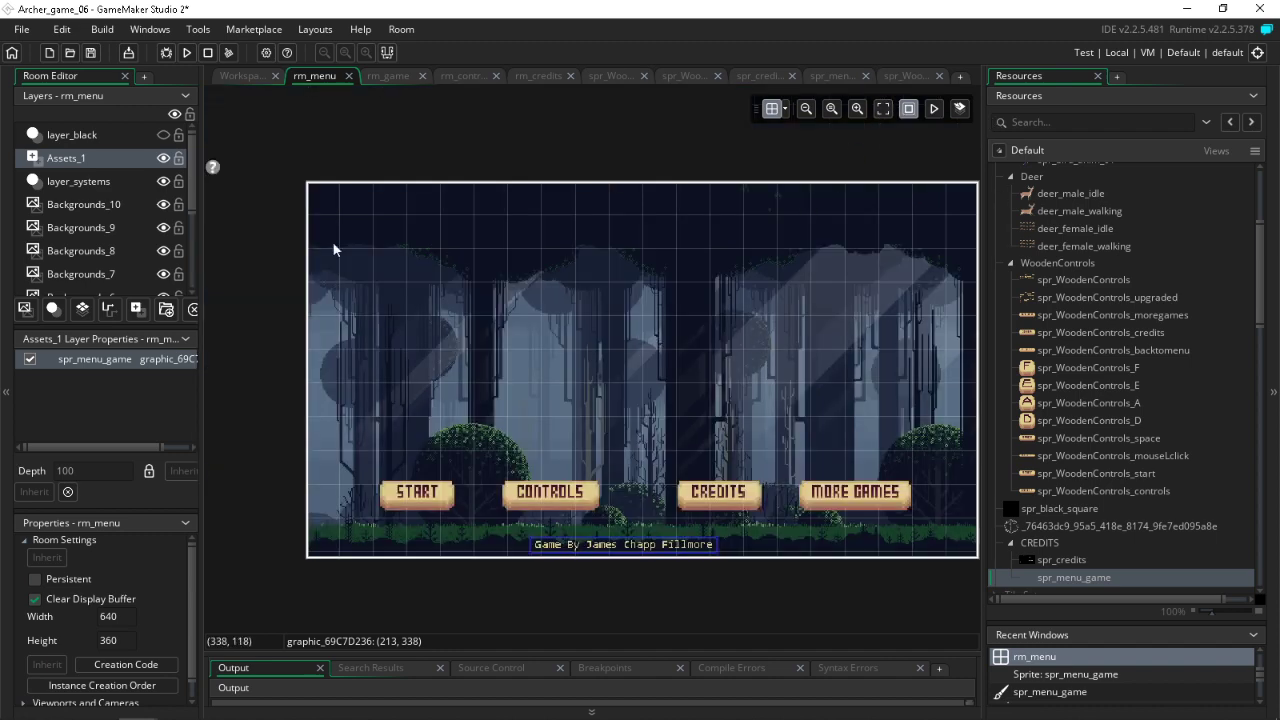
click(215, 170)
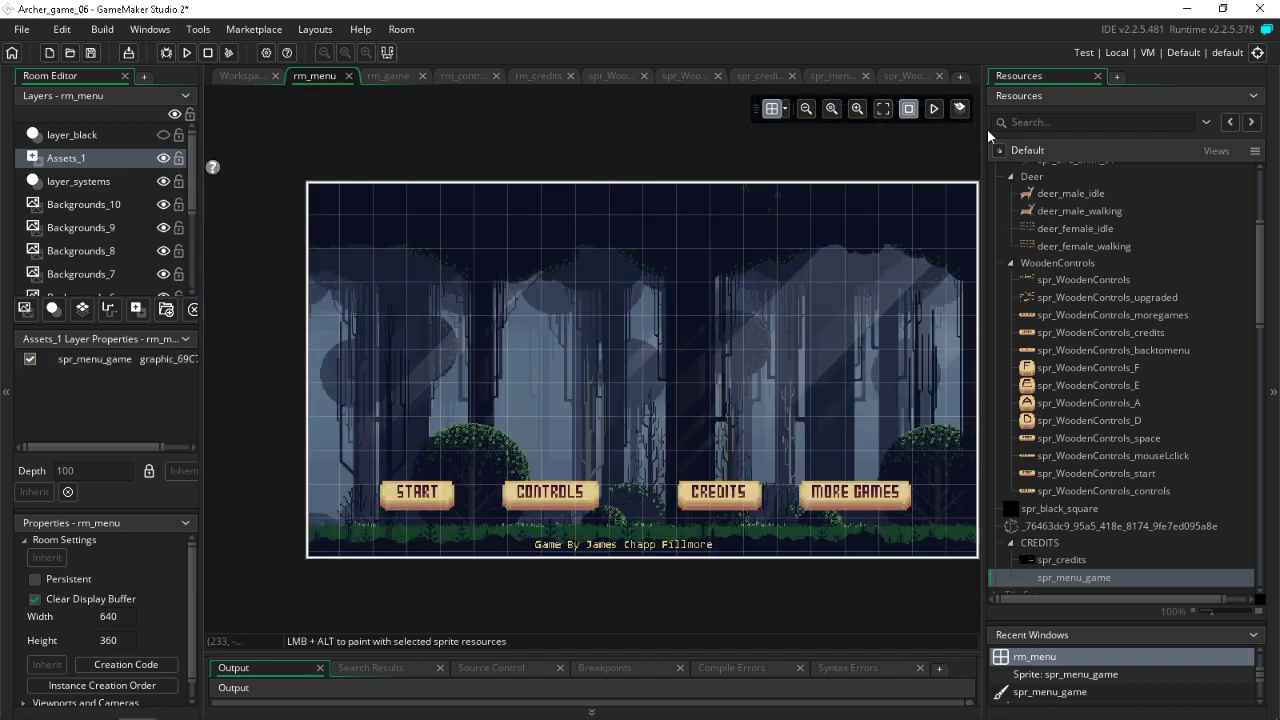
click(959, 108)
drag(215, 170, 330, 203)
click(355, 104)
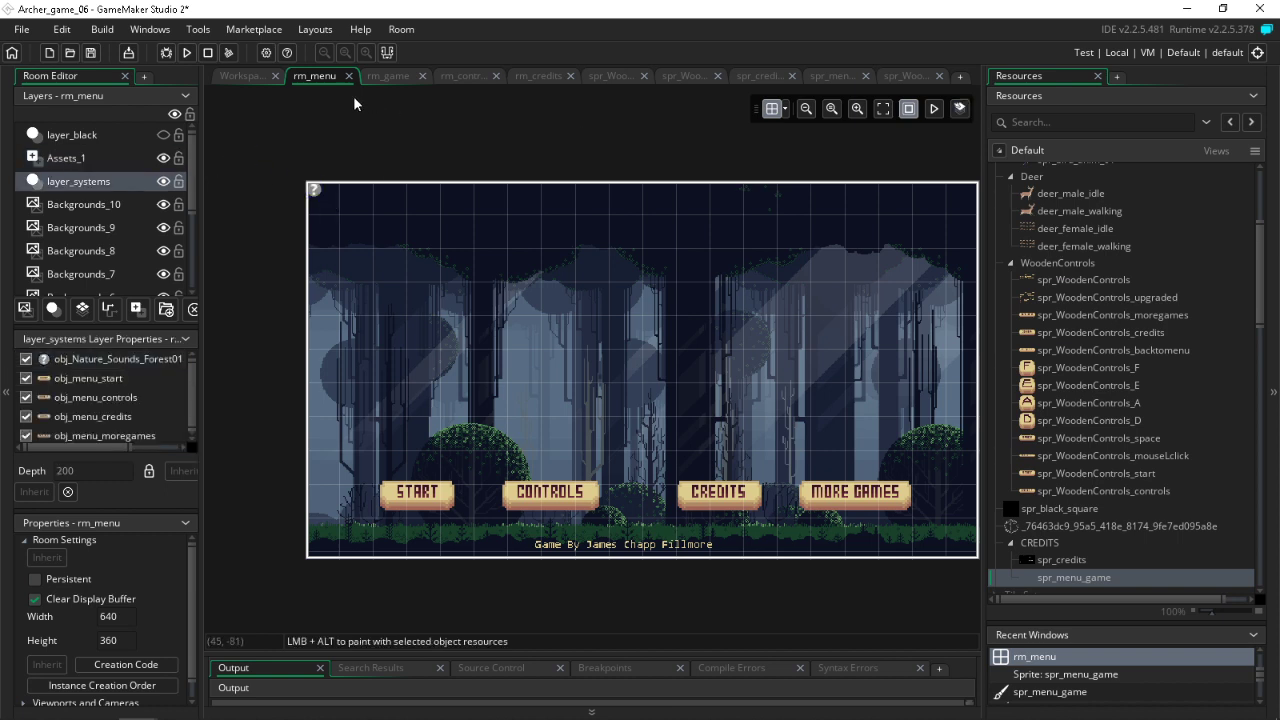
Step: Enlarge the room editing area, and shift the credit line on Assets_1 to about (229, 341) to centre it
click(883, 108)
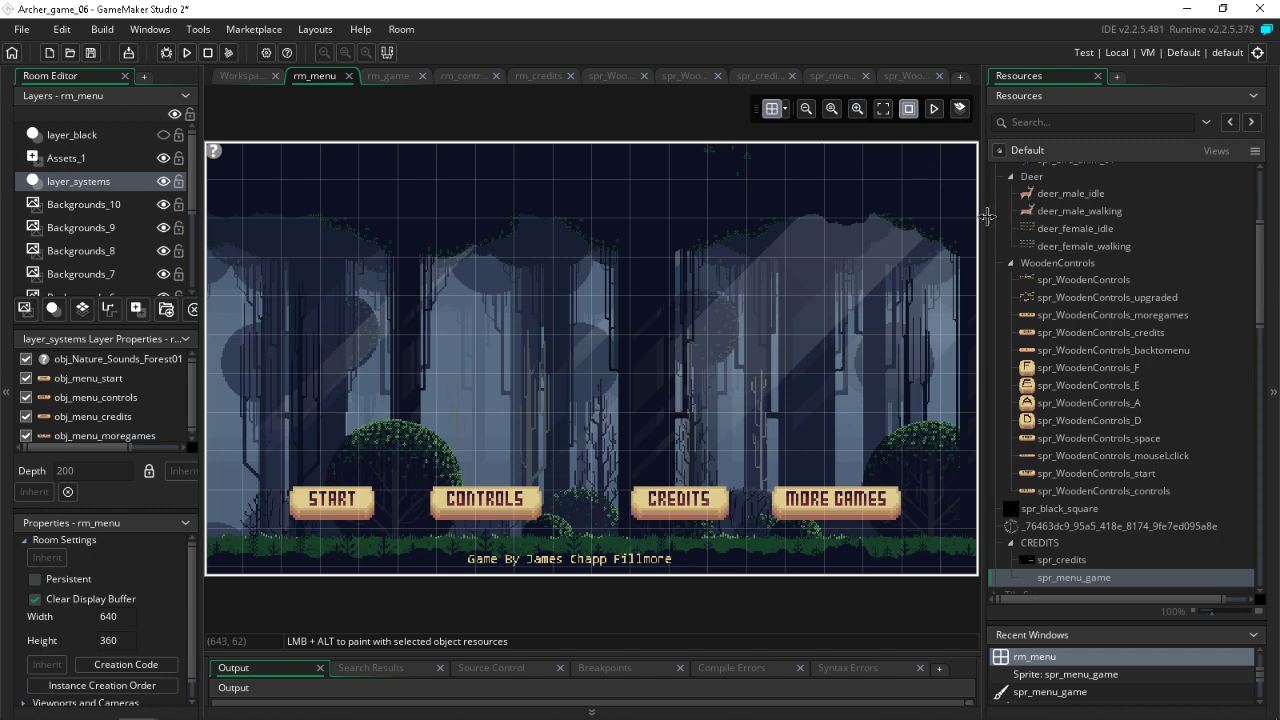
drag(987, 224, 1075, 227)
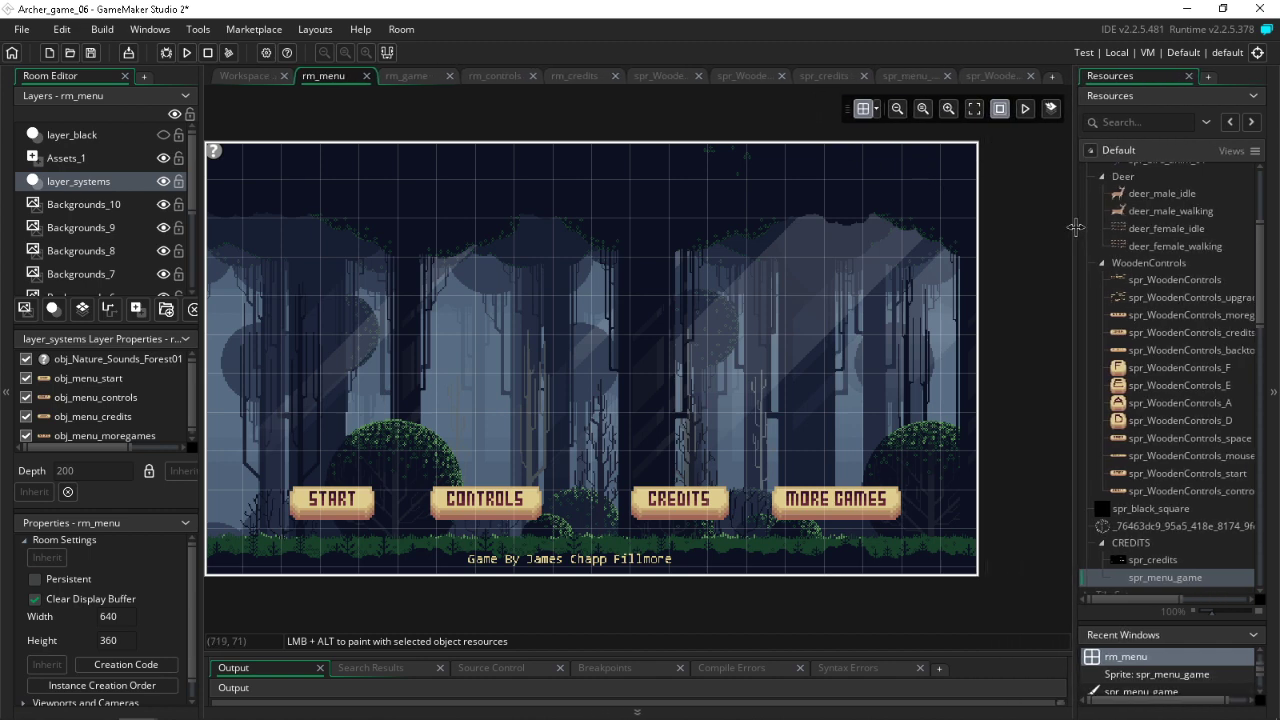
click(974, 110)
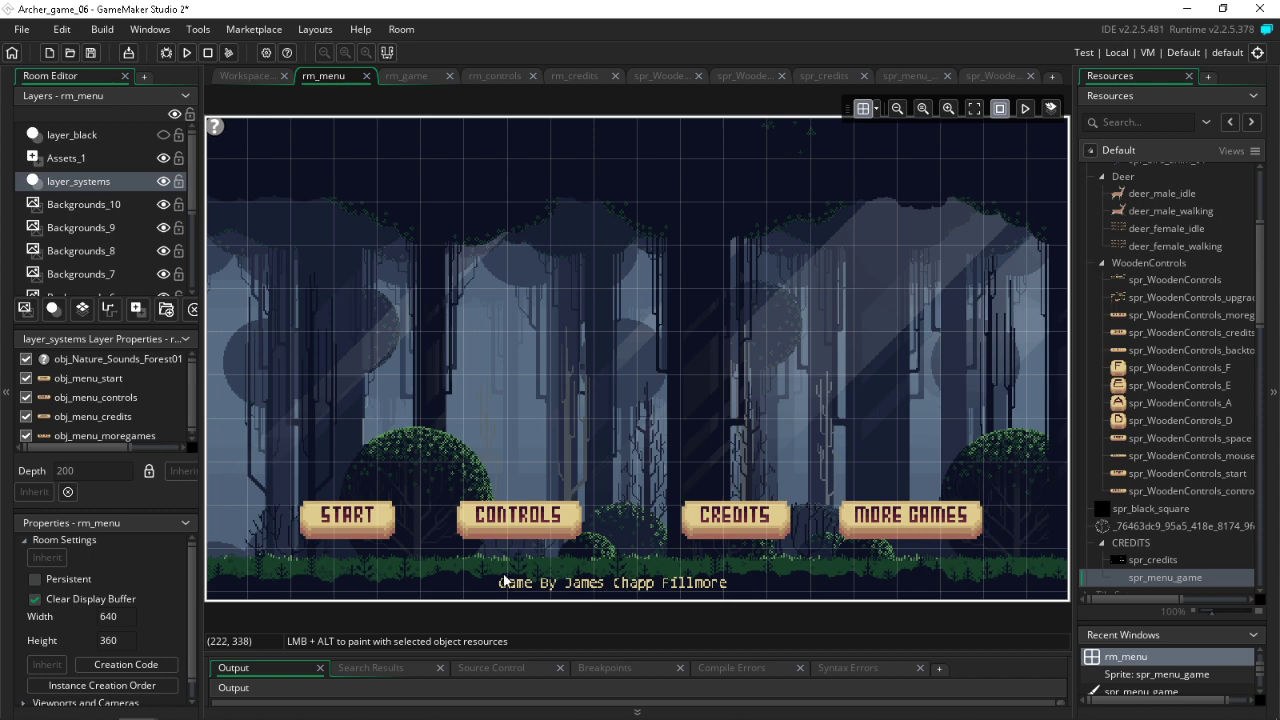
click(88, 160)
click(612, 588)
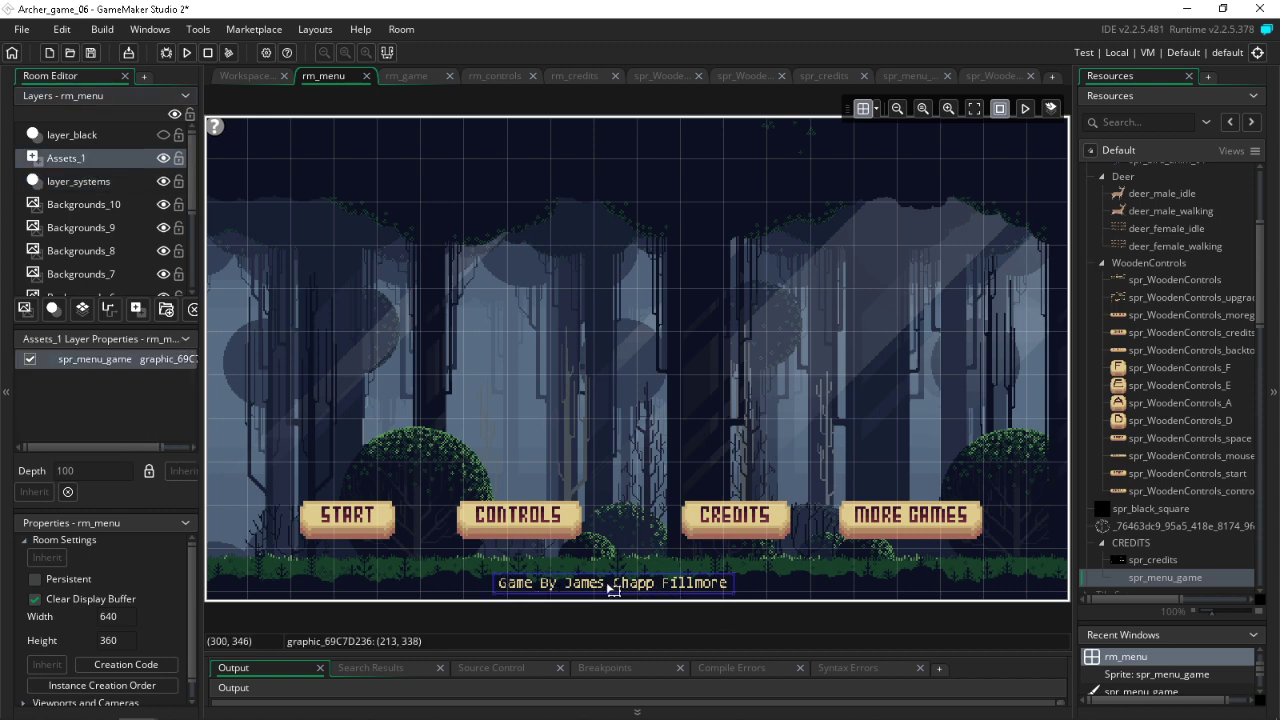
drag(611, 589, 648, 585)
scroll(1040, 552, down, 3)
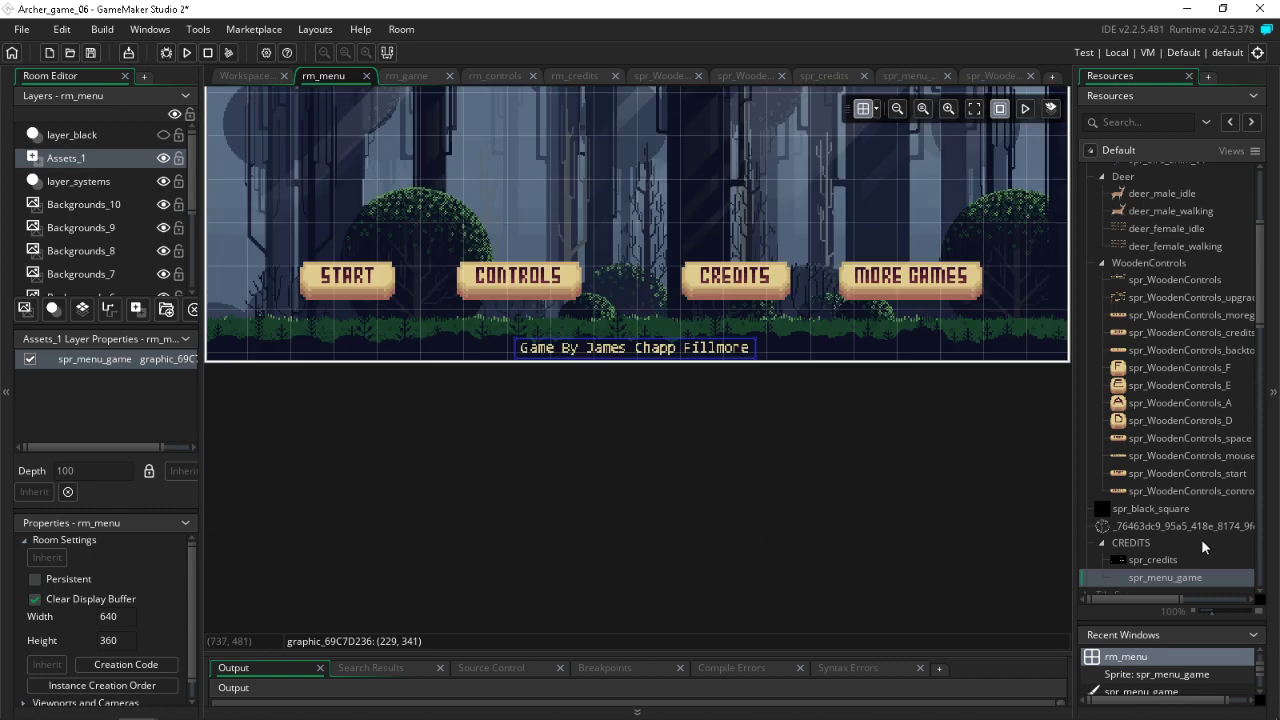
Step: Duplicate the spr_menu_game sprite and name the copy spr_menu_year
right_click(1152, 577)
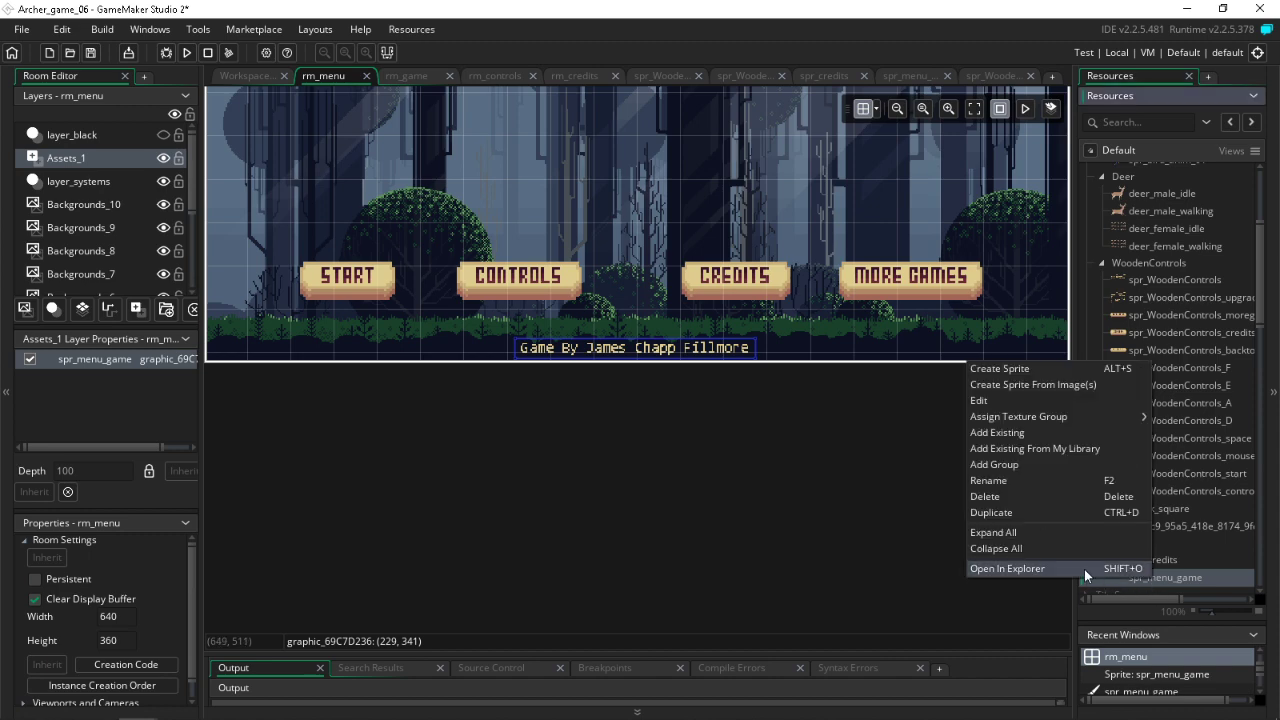
click(1029, 510)
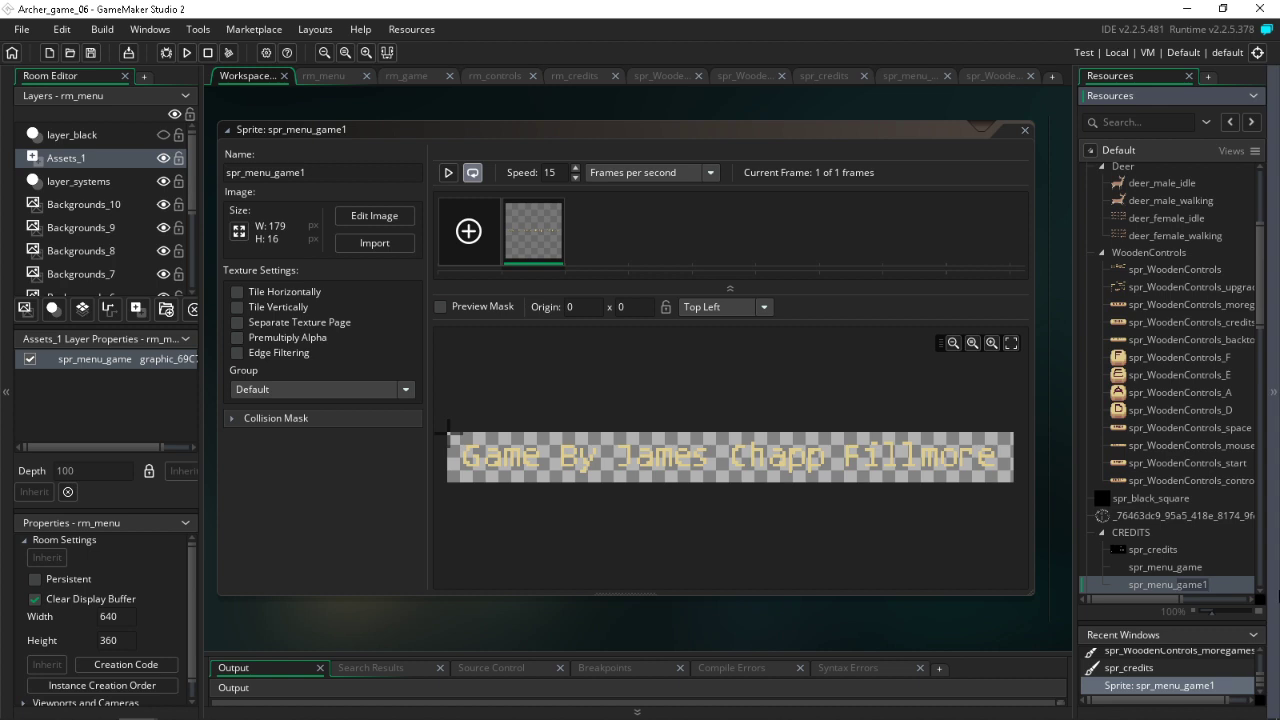
text(year)
key(Return)
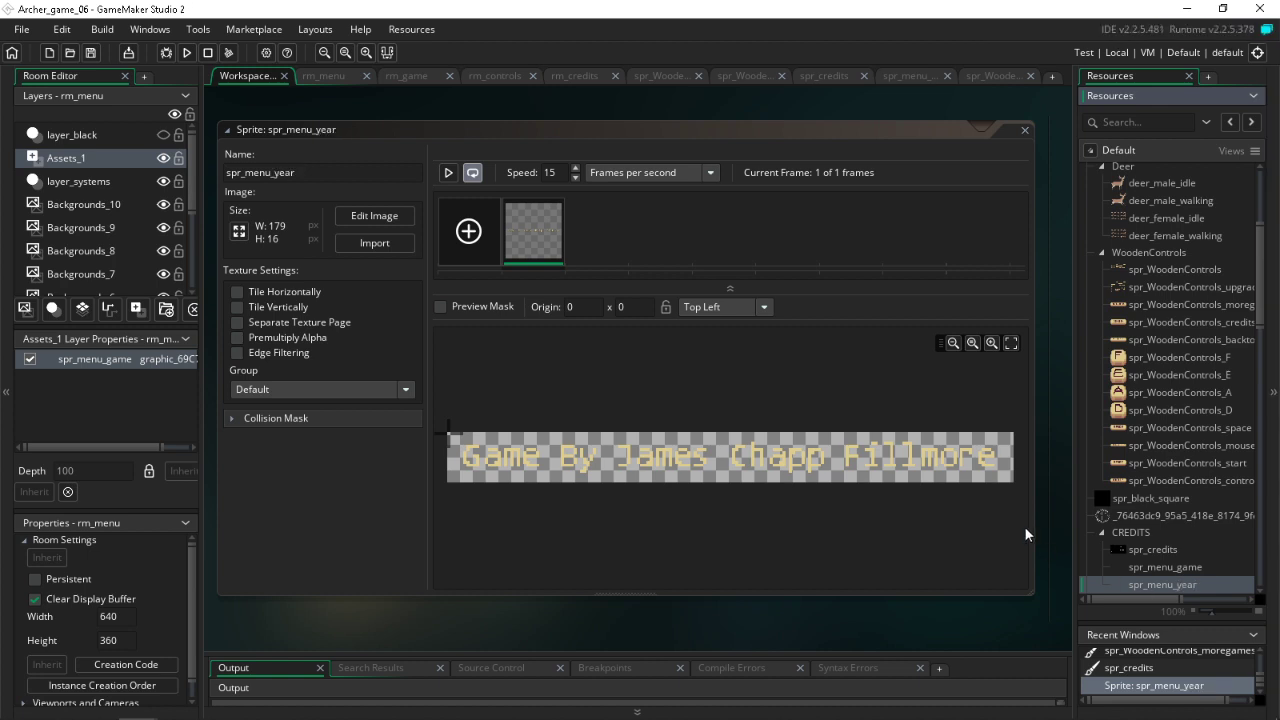
Step: Open the spr_menu_year image and cover all but its first two letters with a filled black rectangle
double_click(540, 250)
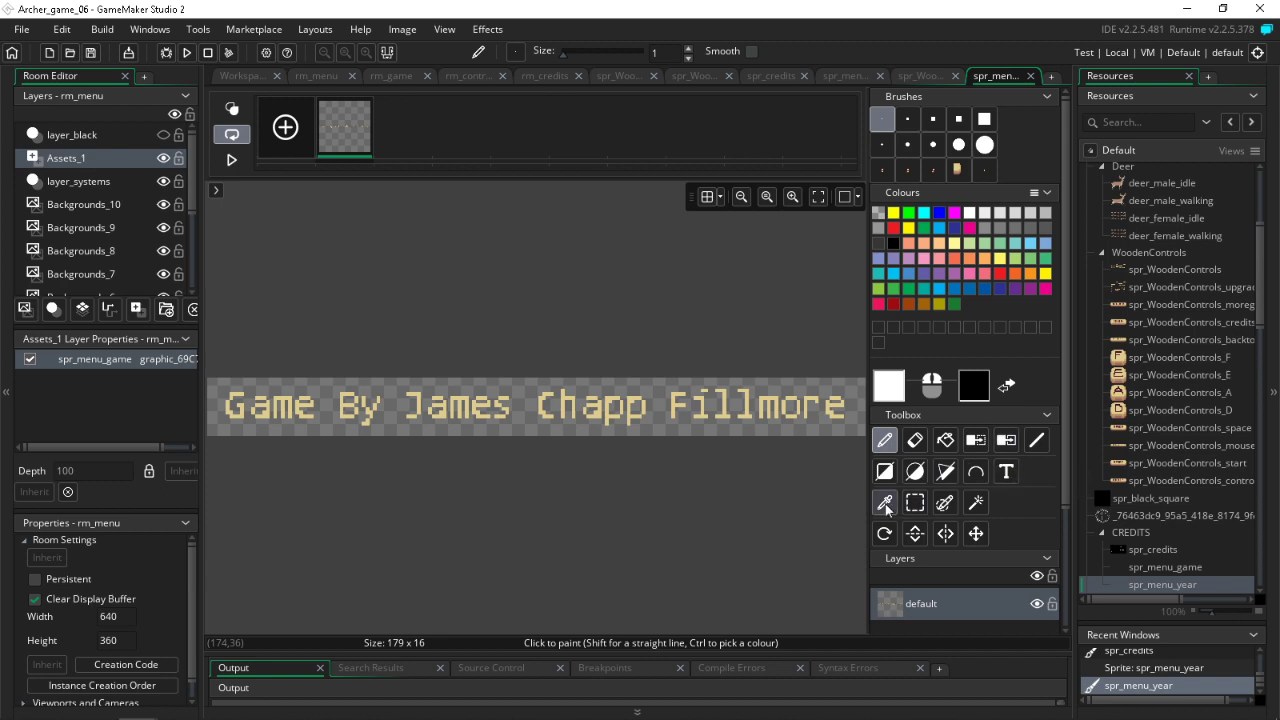
click(885, 471)
drag(275, 255, 870, 450)
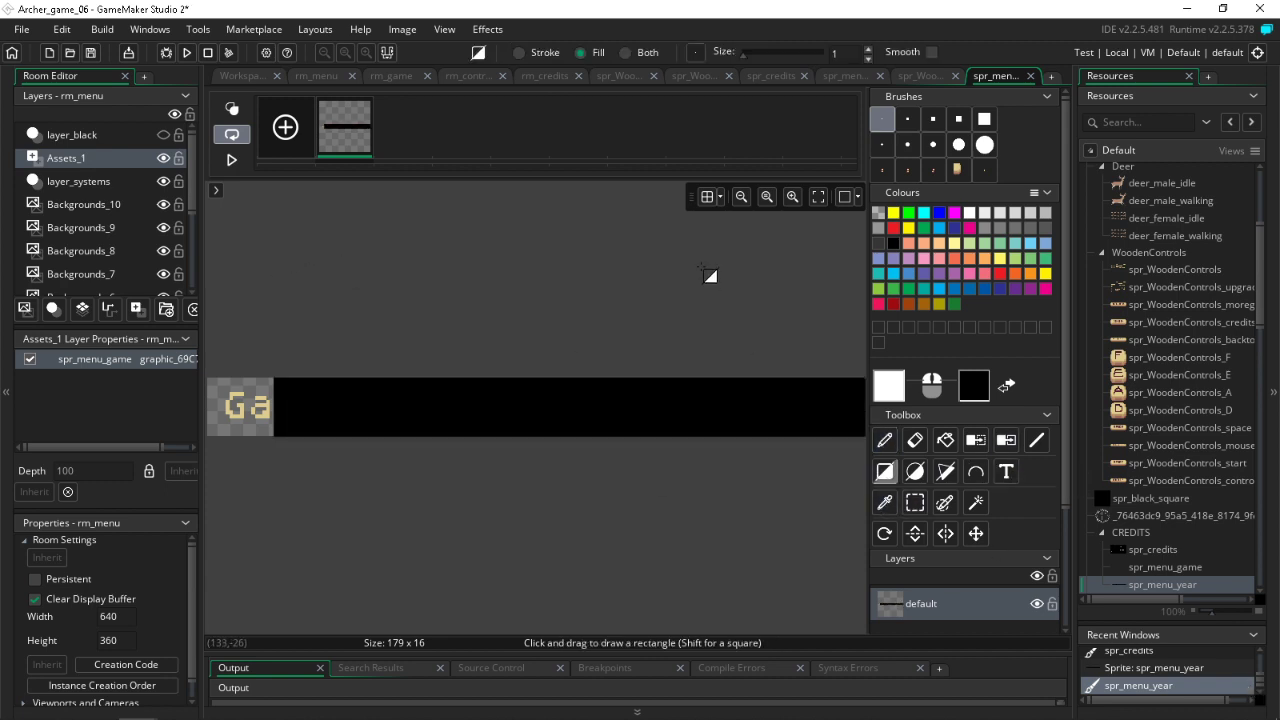
drag(709, 271, 200, 470)
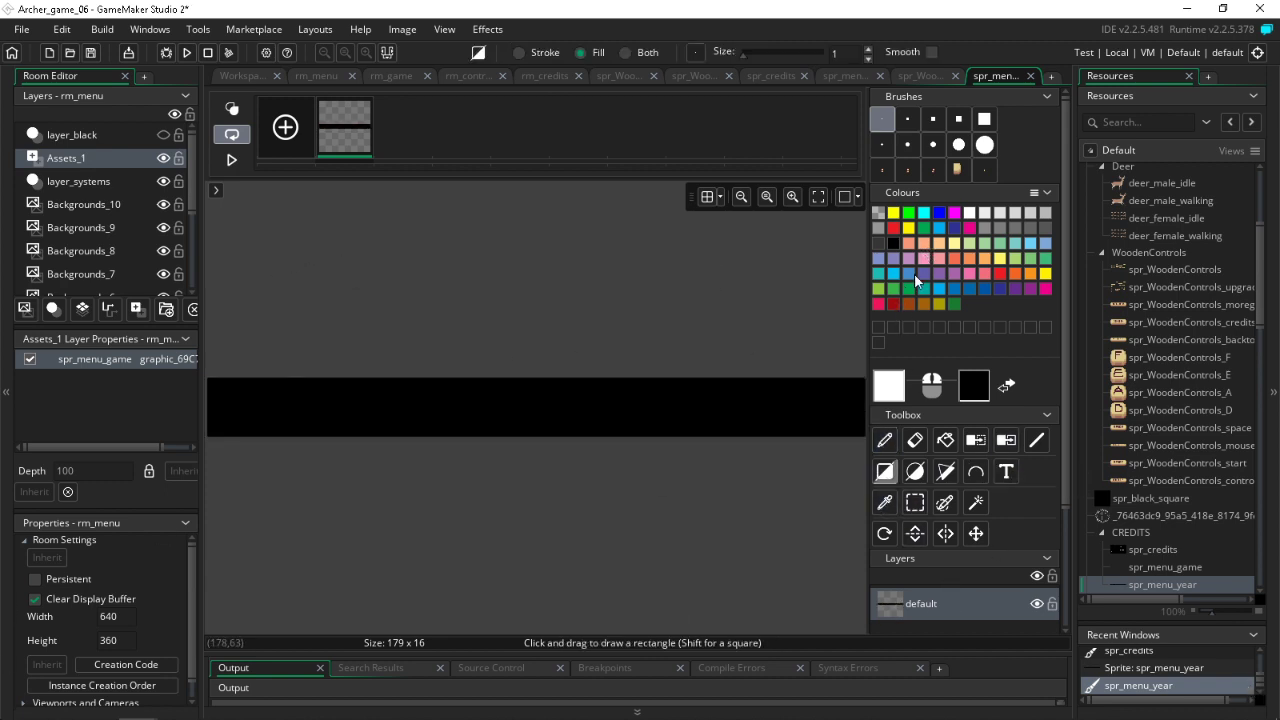
key(ctrl+z)
Step: Pick the lettering's beige as the drawing colour and fill the entire spr_menu_year image with black
click(885, 502)
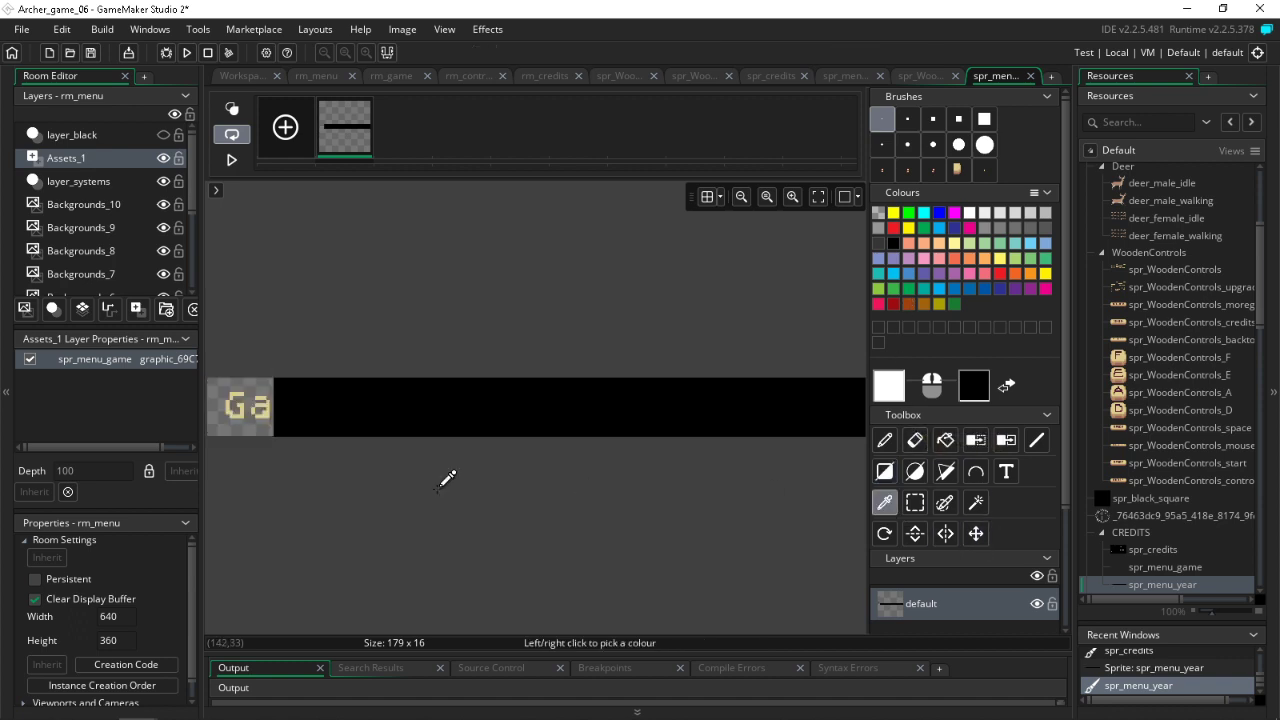
click(240, 407)
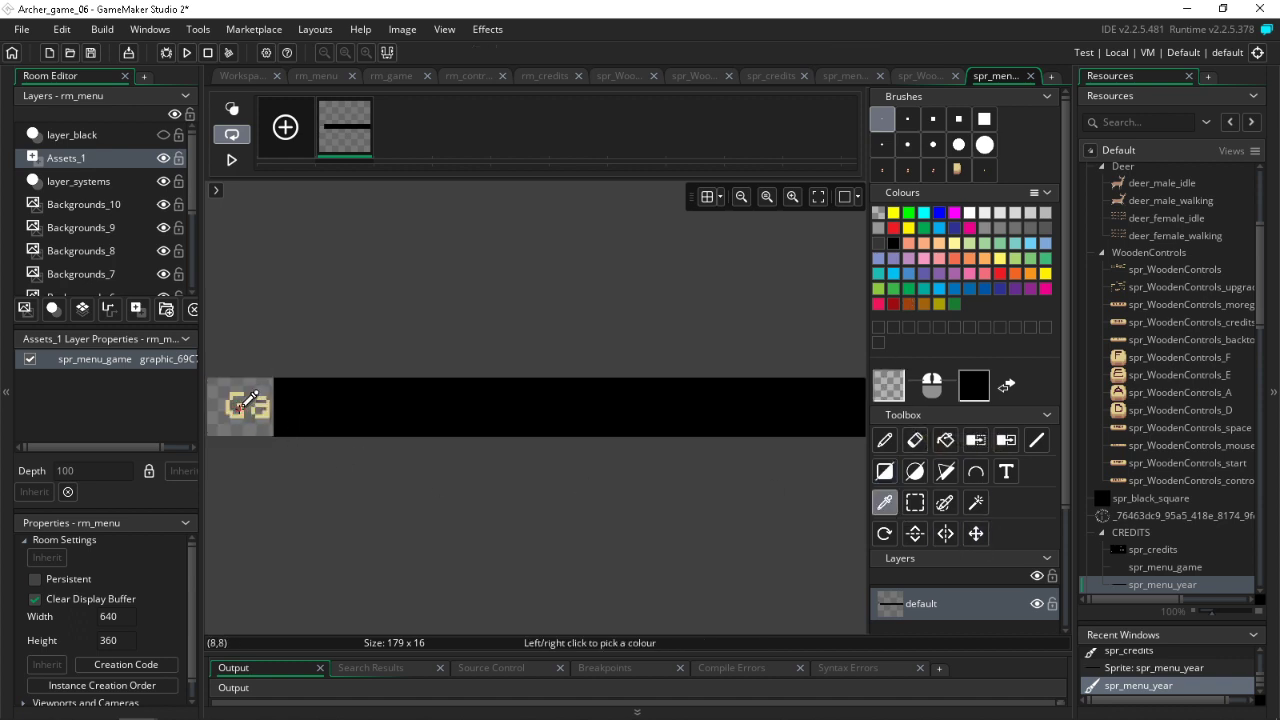
click(240, 404)
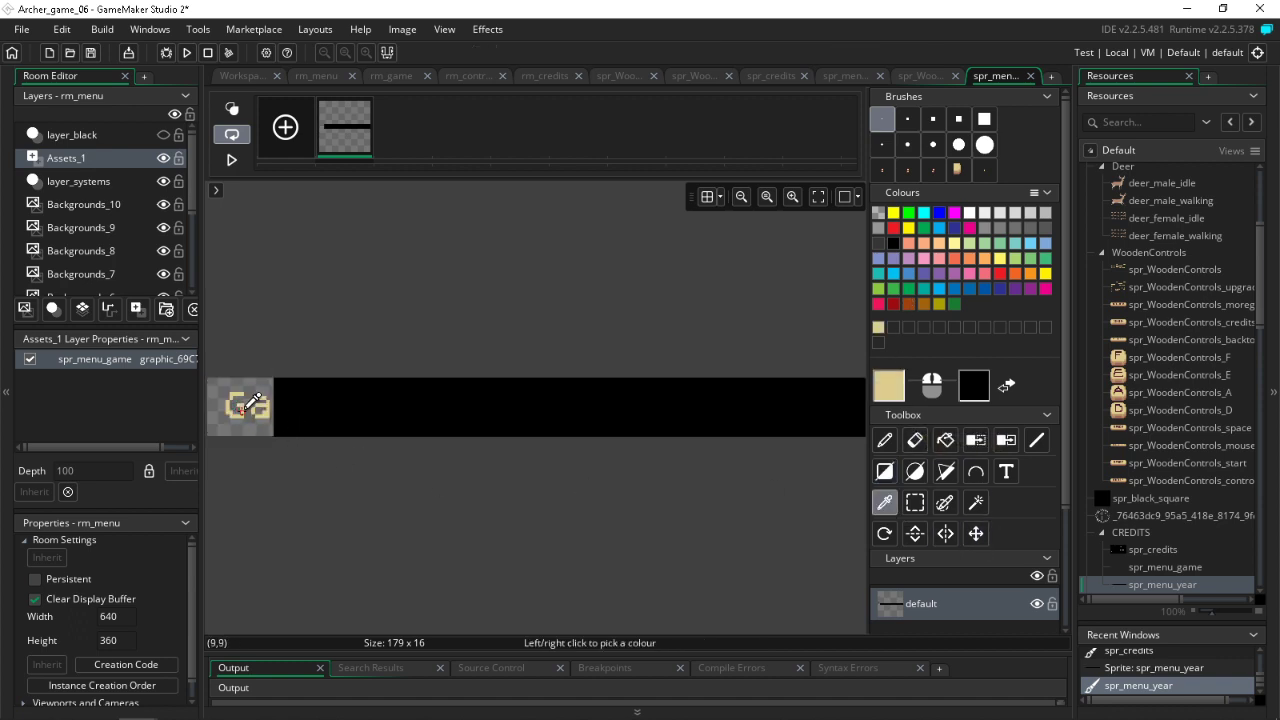
click(885, 471)
right_drag(471, 537, 175, 273)
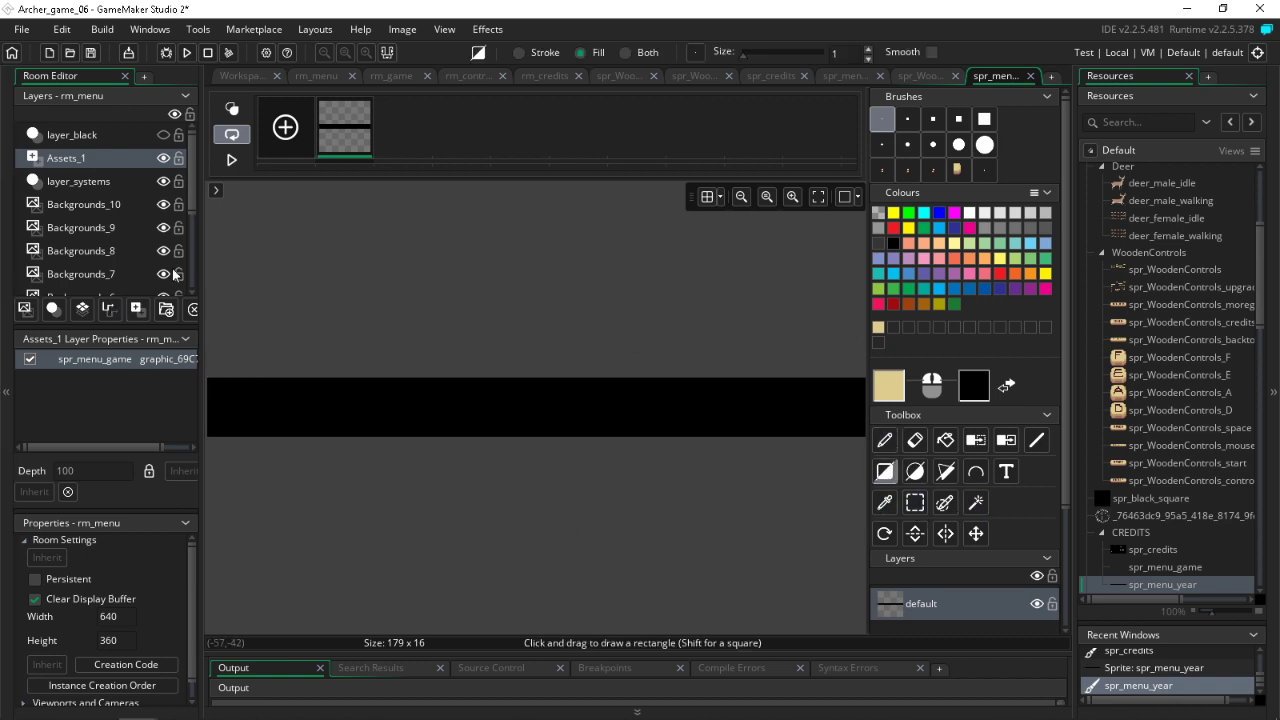
Step: Add the beige text "2020" at the start of the black strip in Consolas Regular, size 8, without anti-aliasing
click(1007, 474)
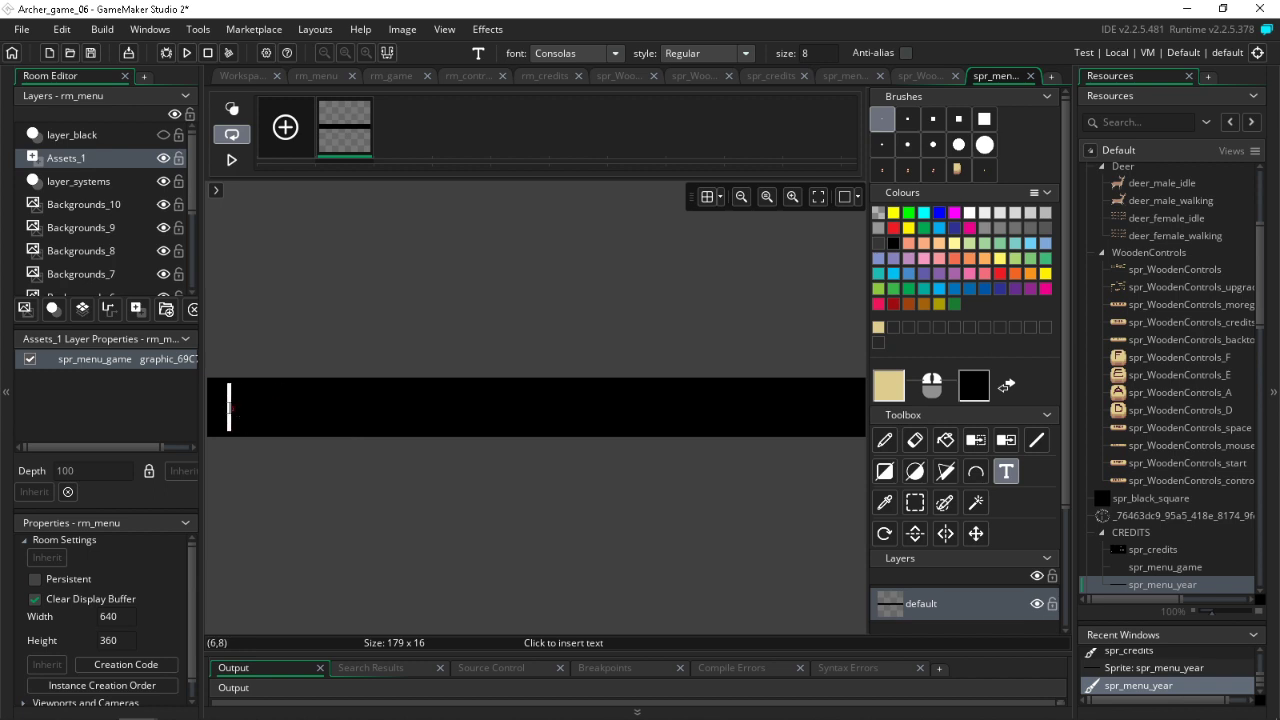
click(229, 407)
text(2020)
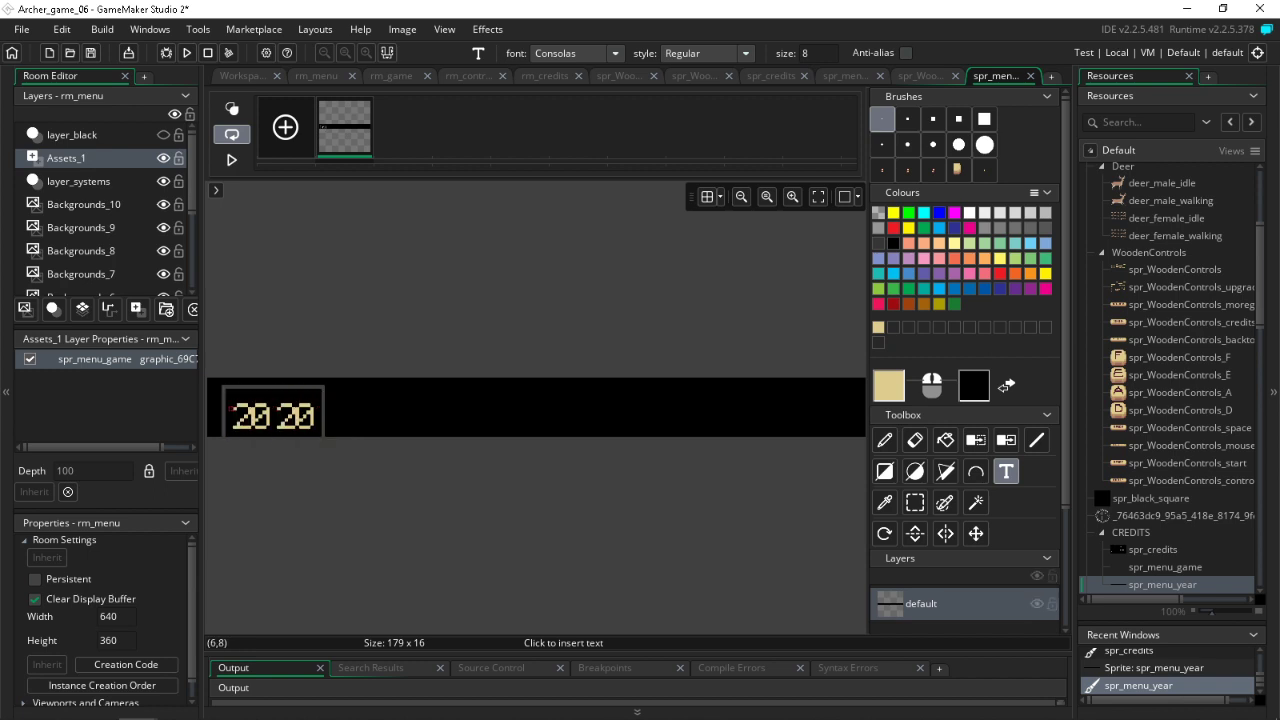
click(905, 52)
click(905, 52)
click(489, 258)
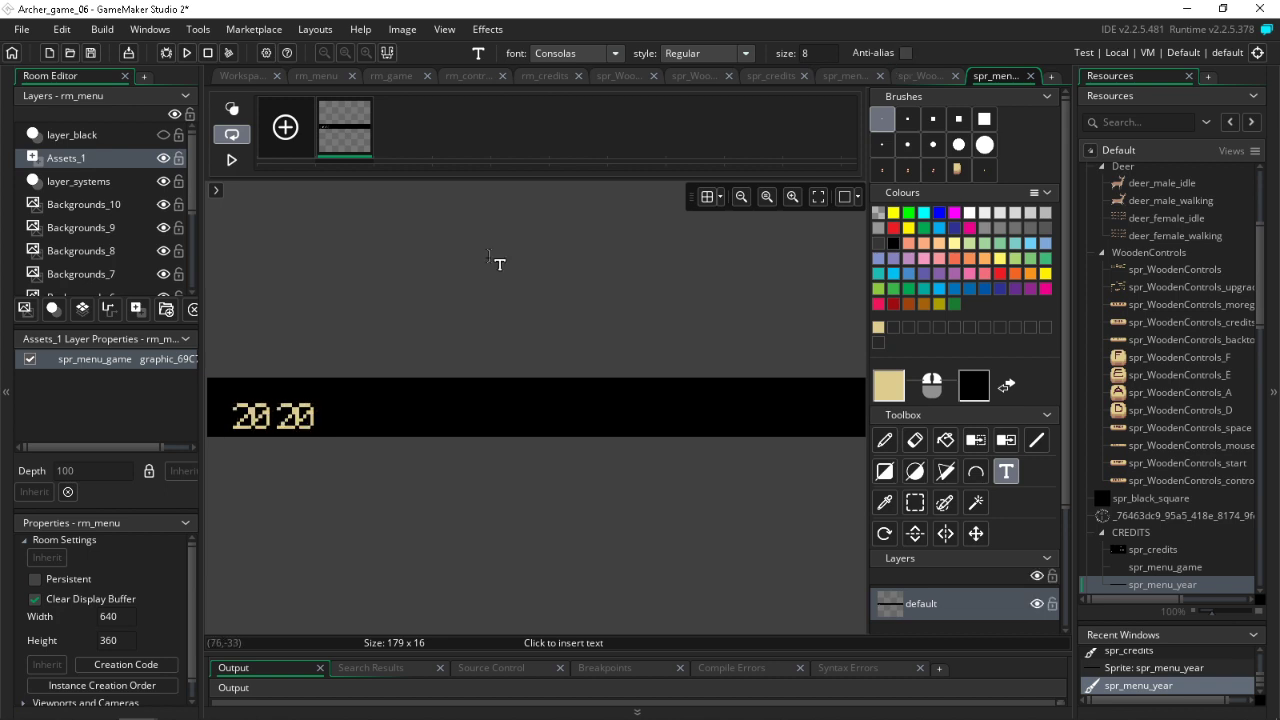
Step: Nudge the "2020" text slightly upward and remove the black background from the spr_menu_year image
click(915, 502)
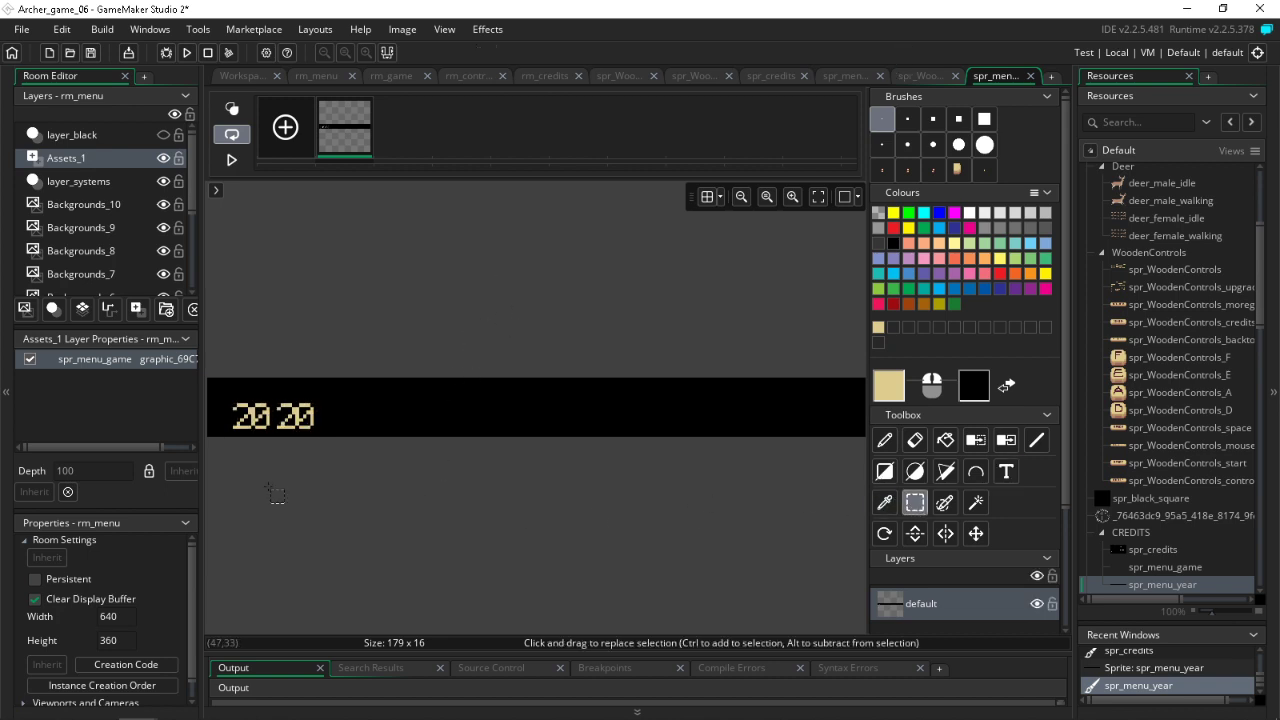
drag(222, 393, 293, 418)
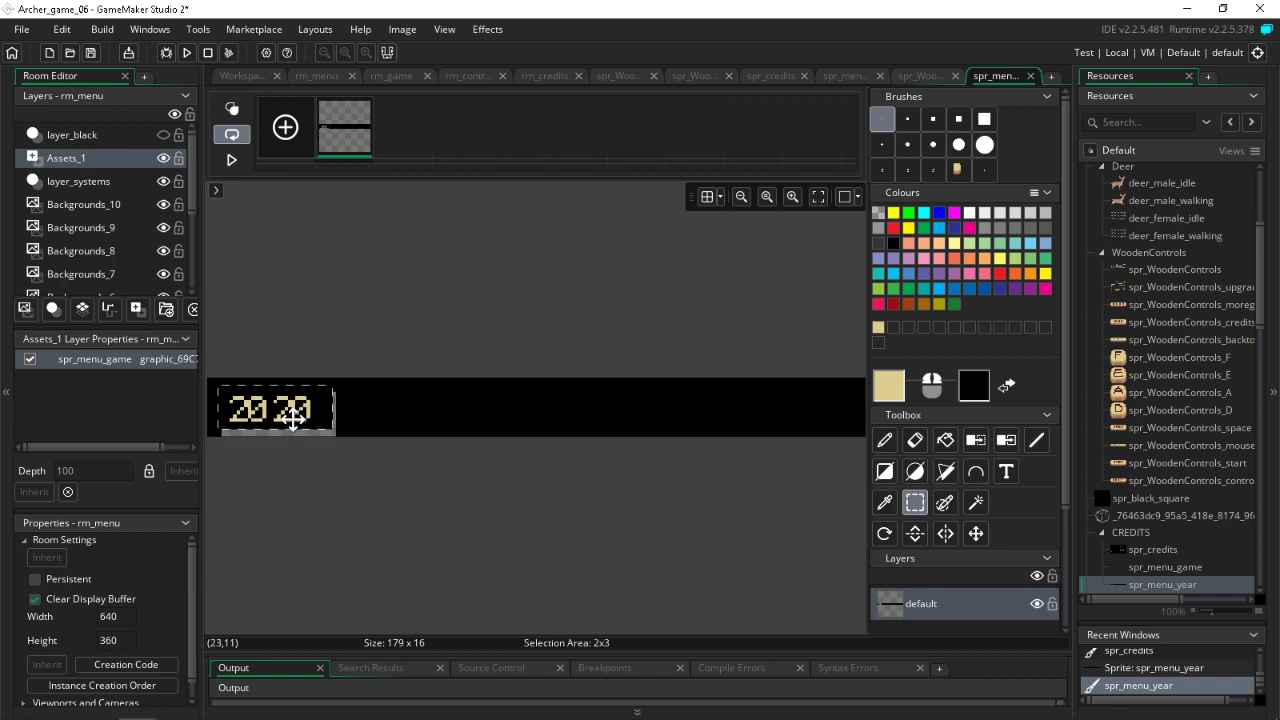
click(337, 449)
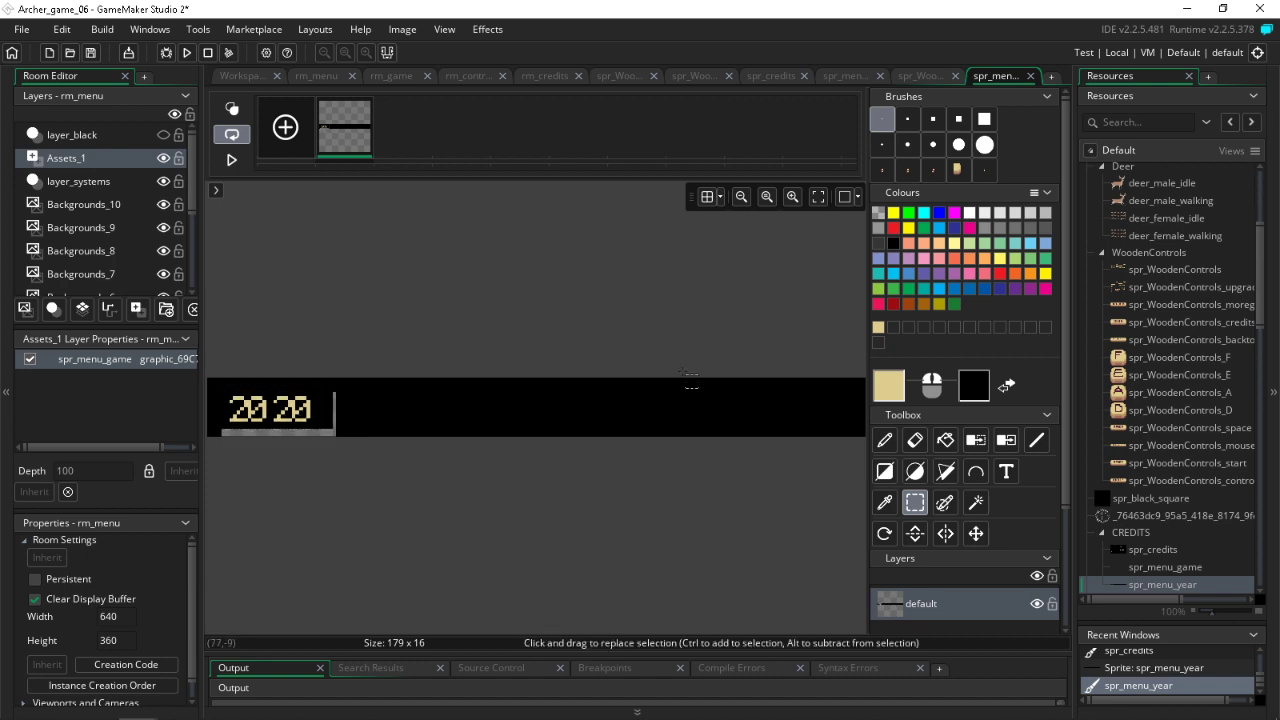
click(975, 440)
click(708, 422)
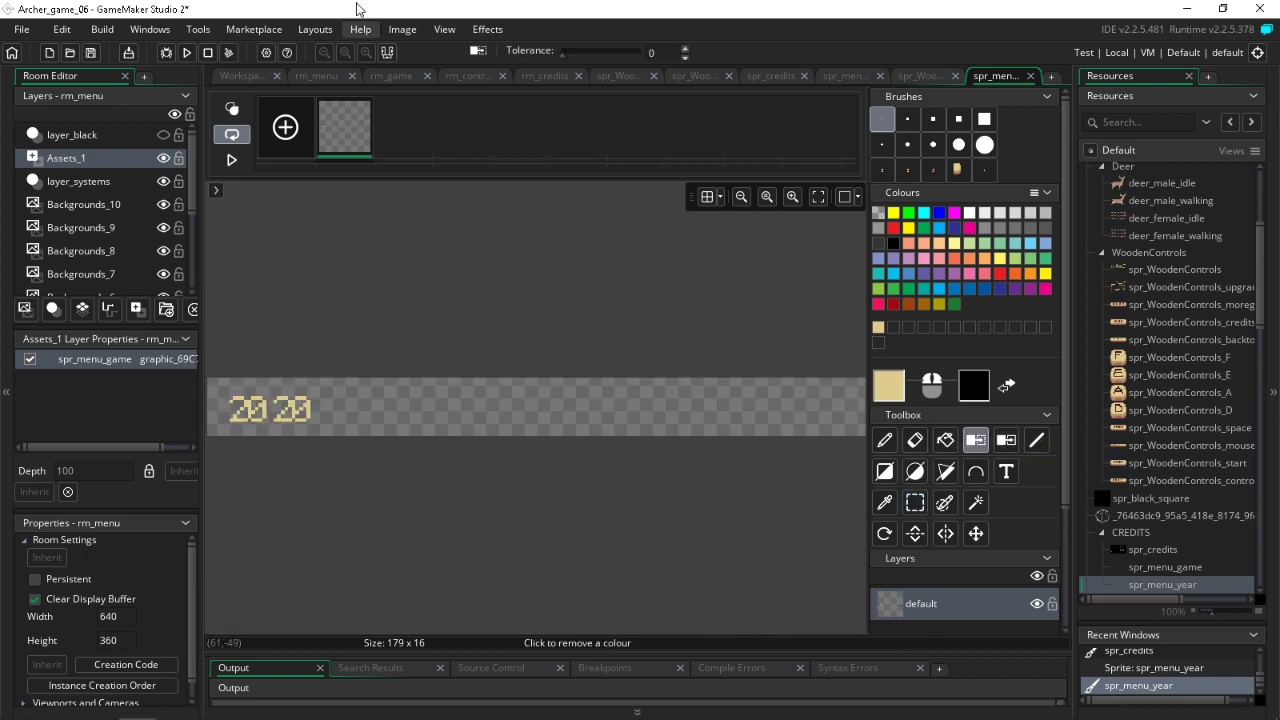
Step: Auto-trim the spr_menu_year image to its lettering and place the sprite in the lower-right corner of rm_menu on the Assets_1 layer
click(402, 29)
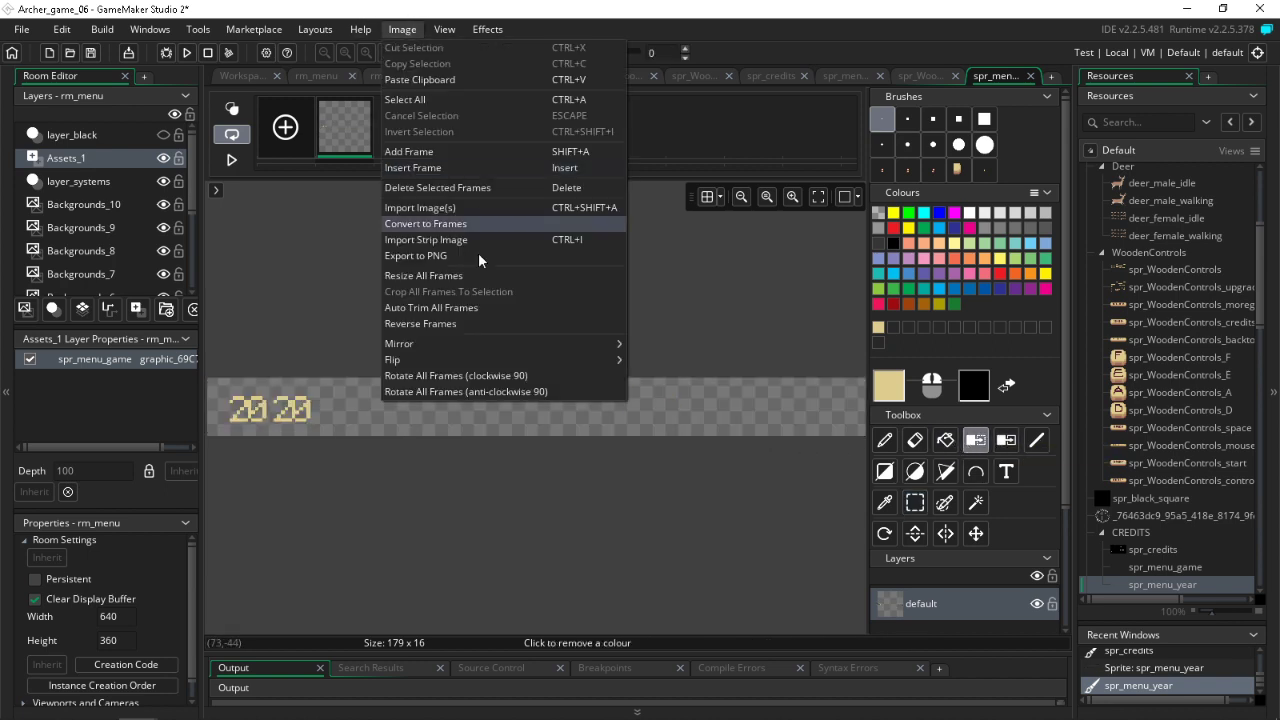
click(474, 310)
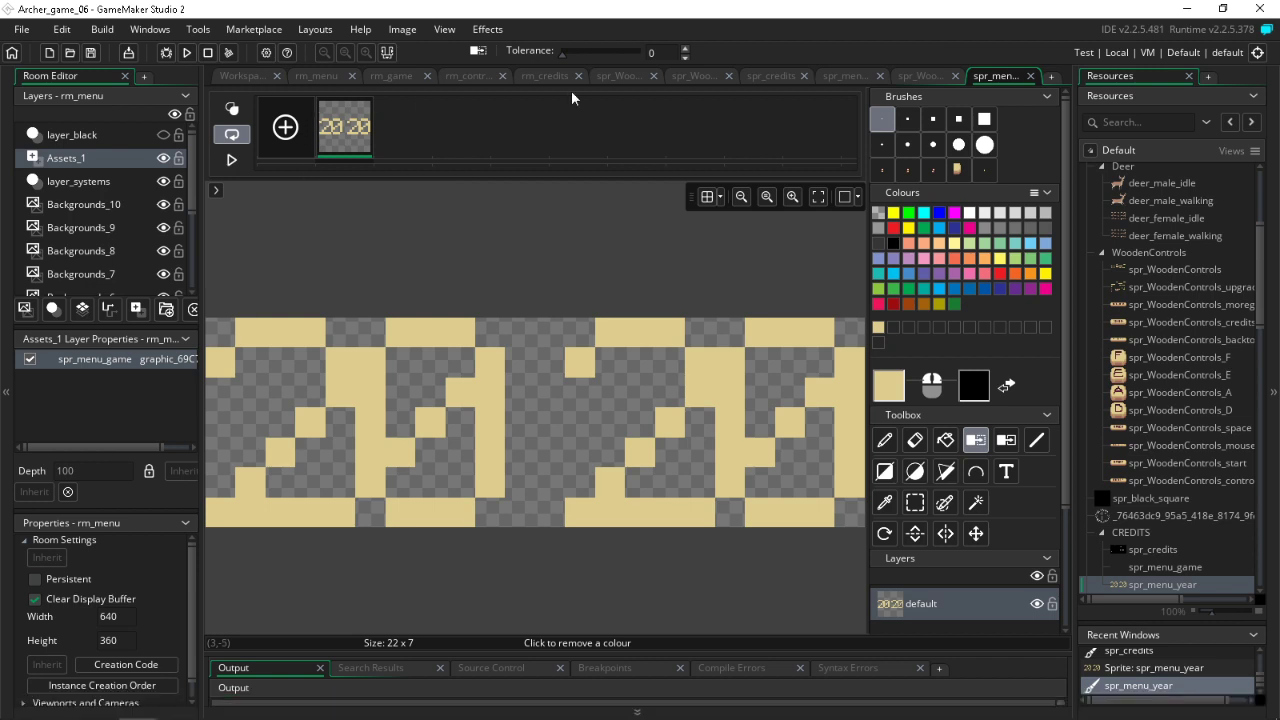
click(312, 77)
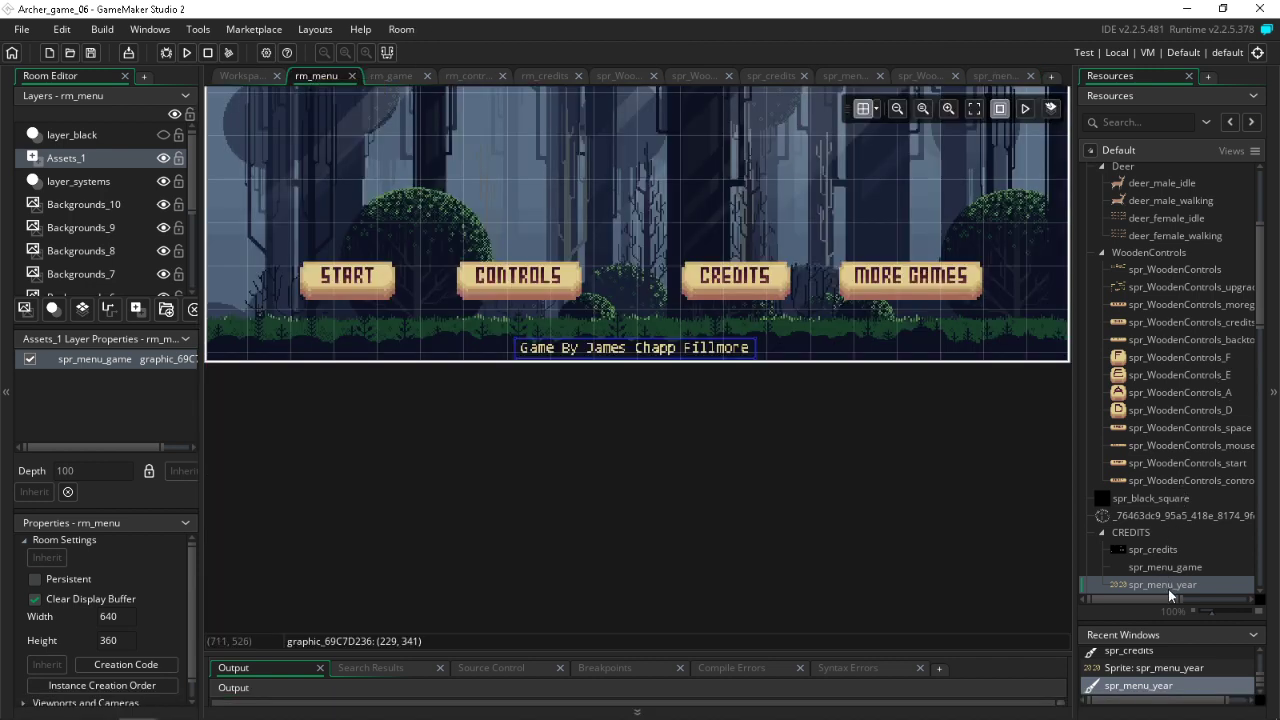
drag(1168, 589, 1042, 352)
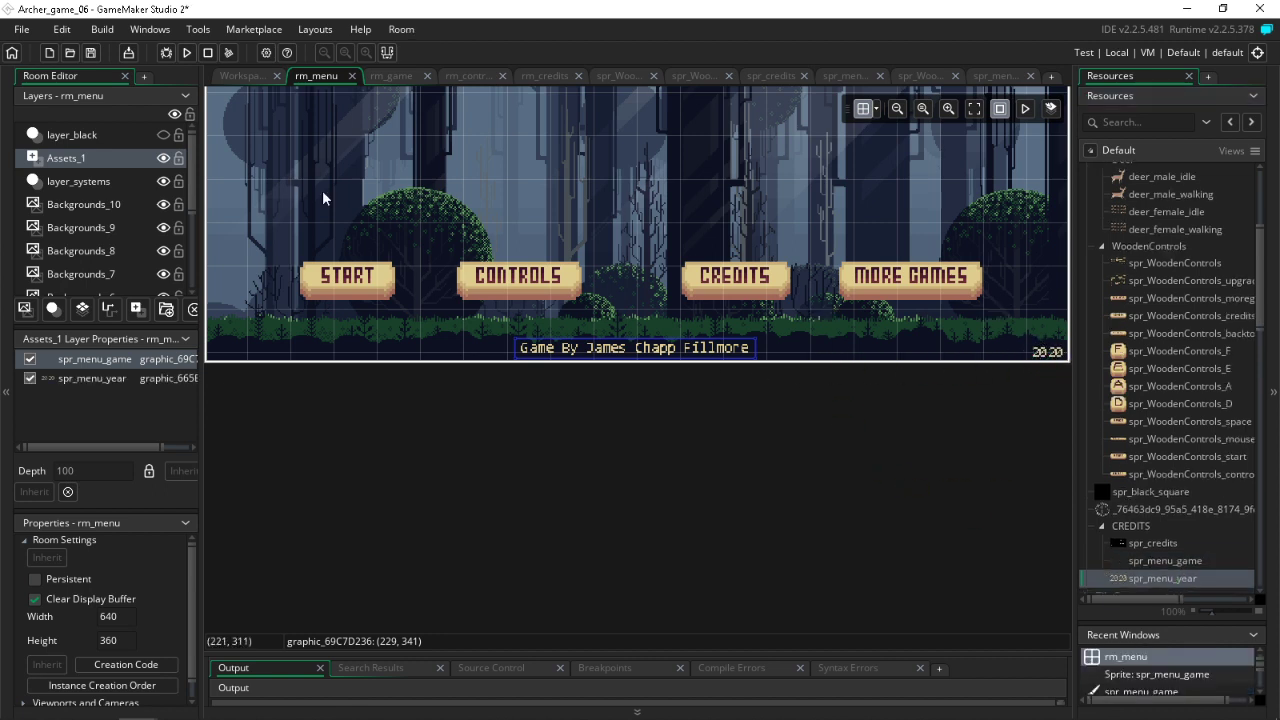
Step: Make layer_black visible again in rm_menu and hide layer_black in rm_controls
click(173, 138)
click(393, 77)
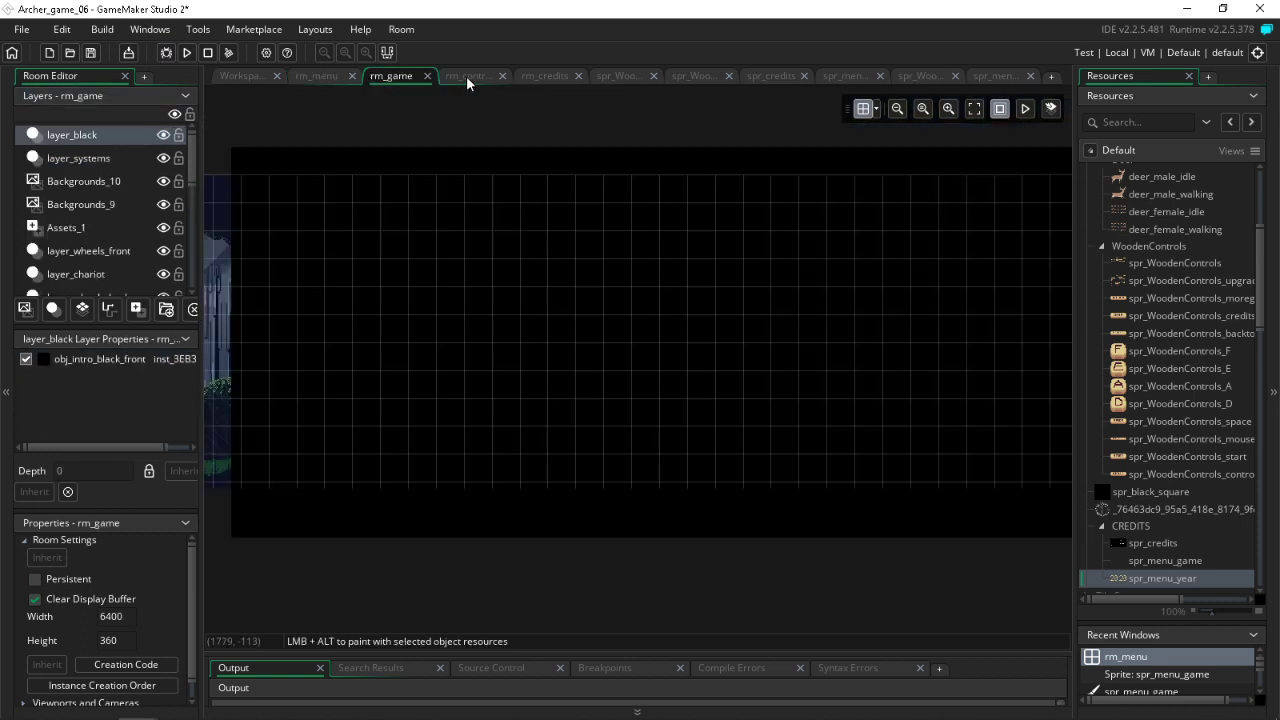
click(471, 75)
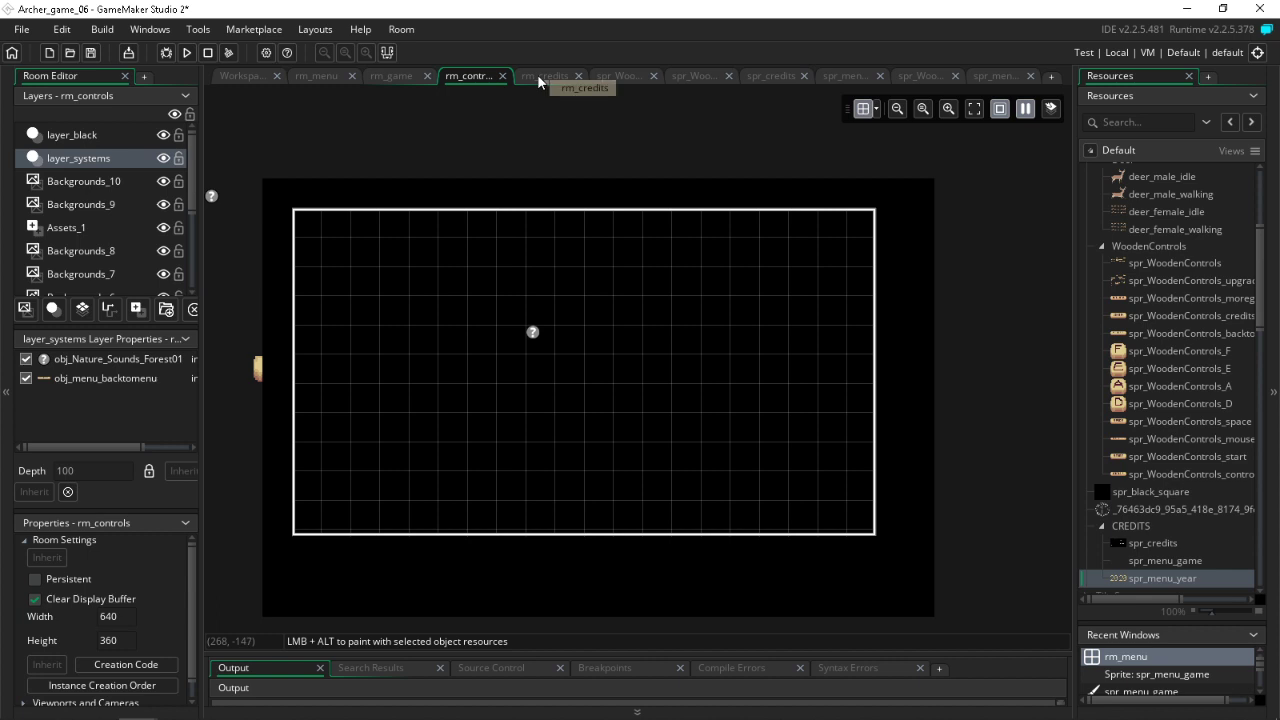
click(163, 135)
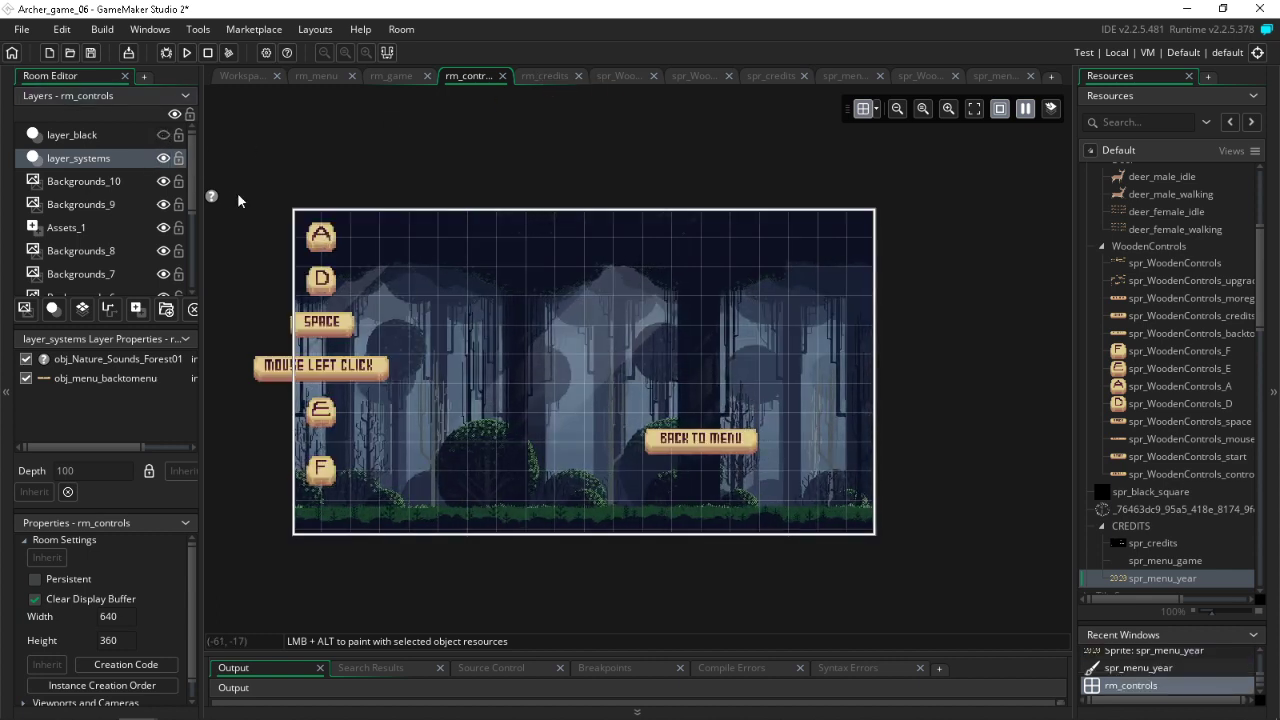
Step: Move the six key sprites on the Assets_1 layer together inside the room, covering about (23, 32) to (171, 320)
click(82, 227)
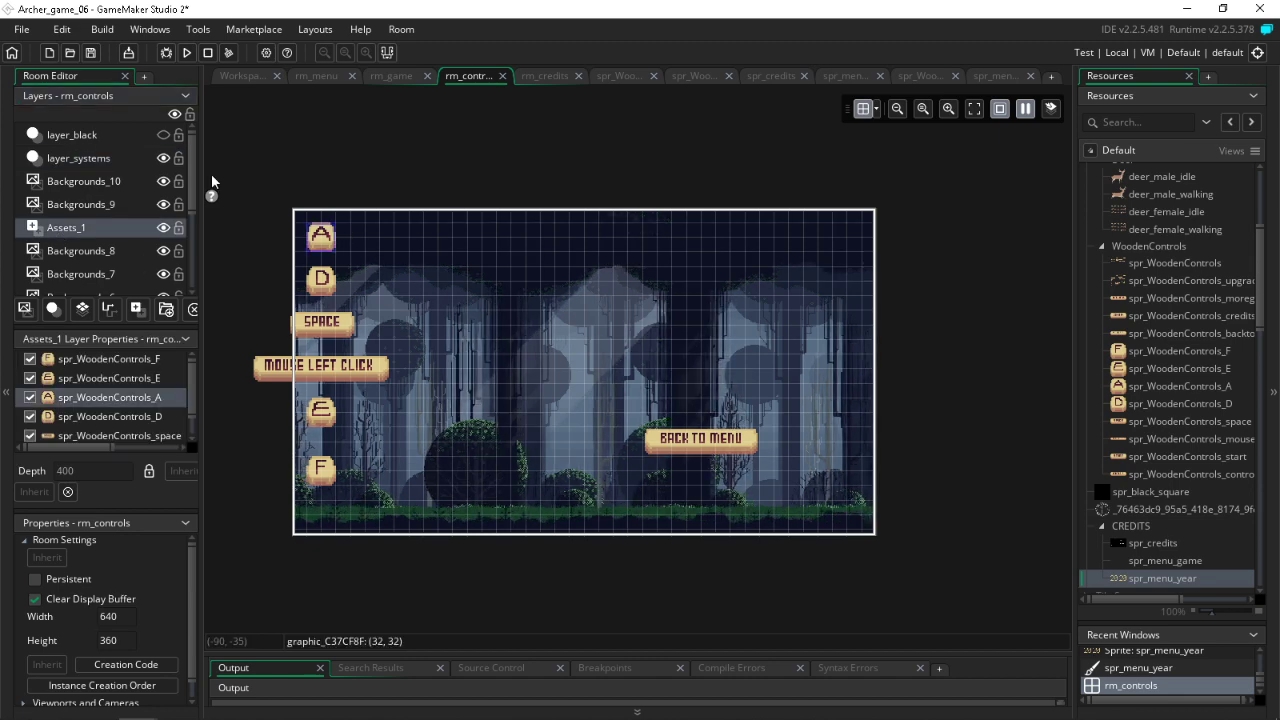
drag(226, 146, 372, 540)
drag(328, 352, 388, 361)
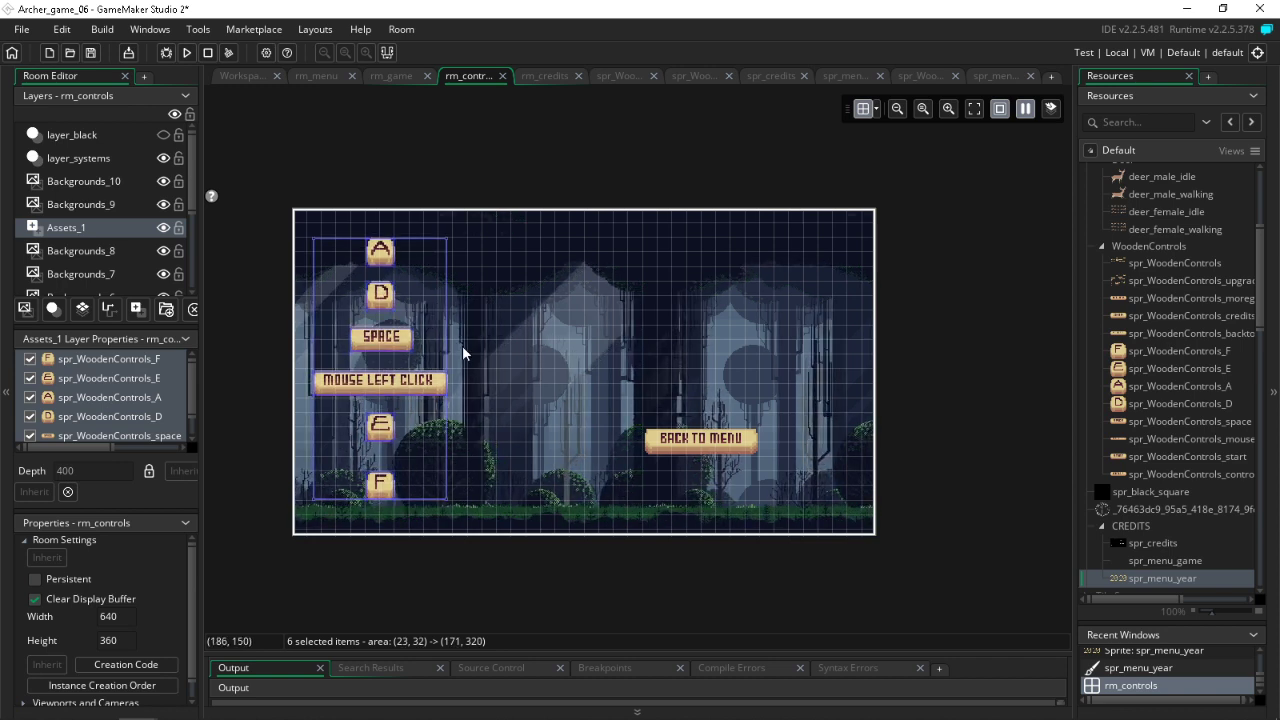
click(518, 324)
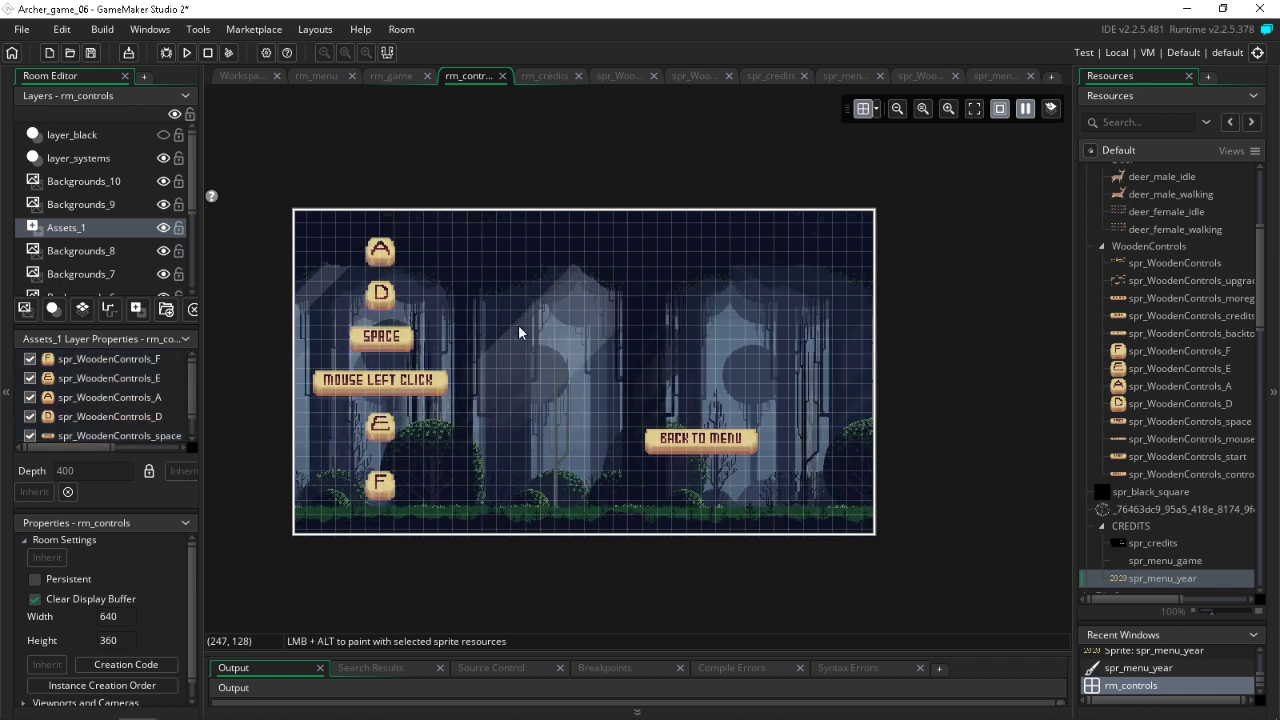
Step: Reorder spr_menu_game below spr_menu_year in the CREDITS group and duplicate it
scroll(1171, 437, down, 4)
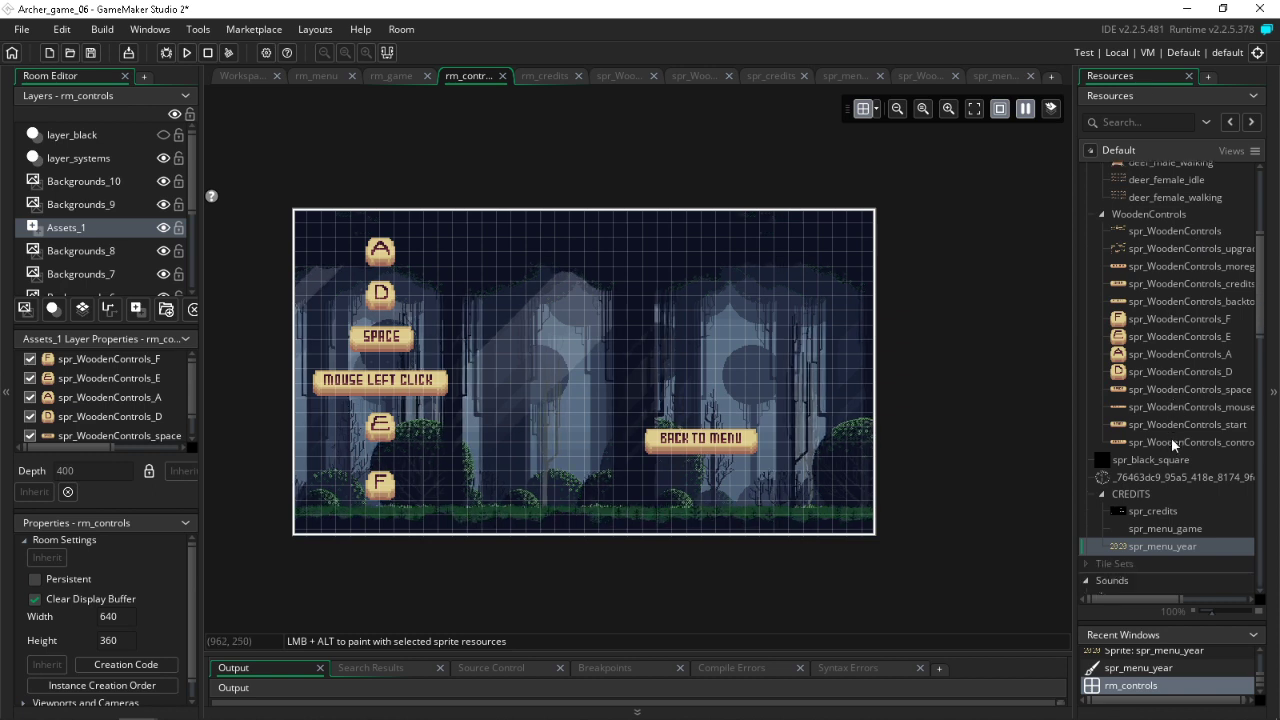
click(1167, 430)
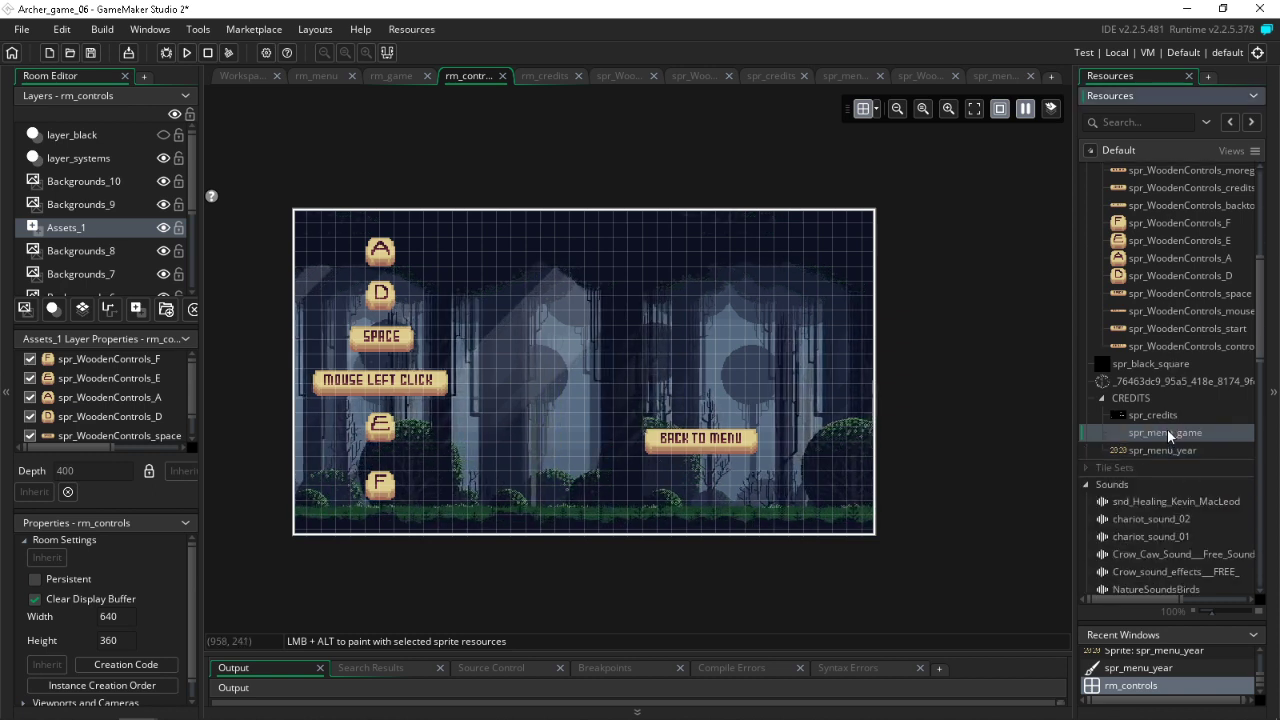
drag(1167, 429, 1173, 454)
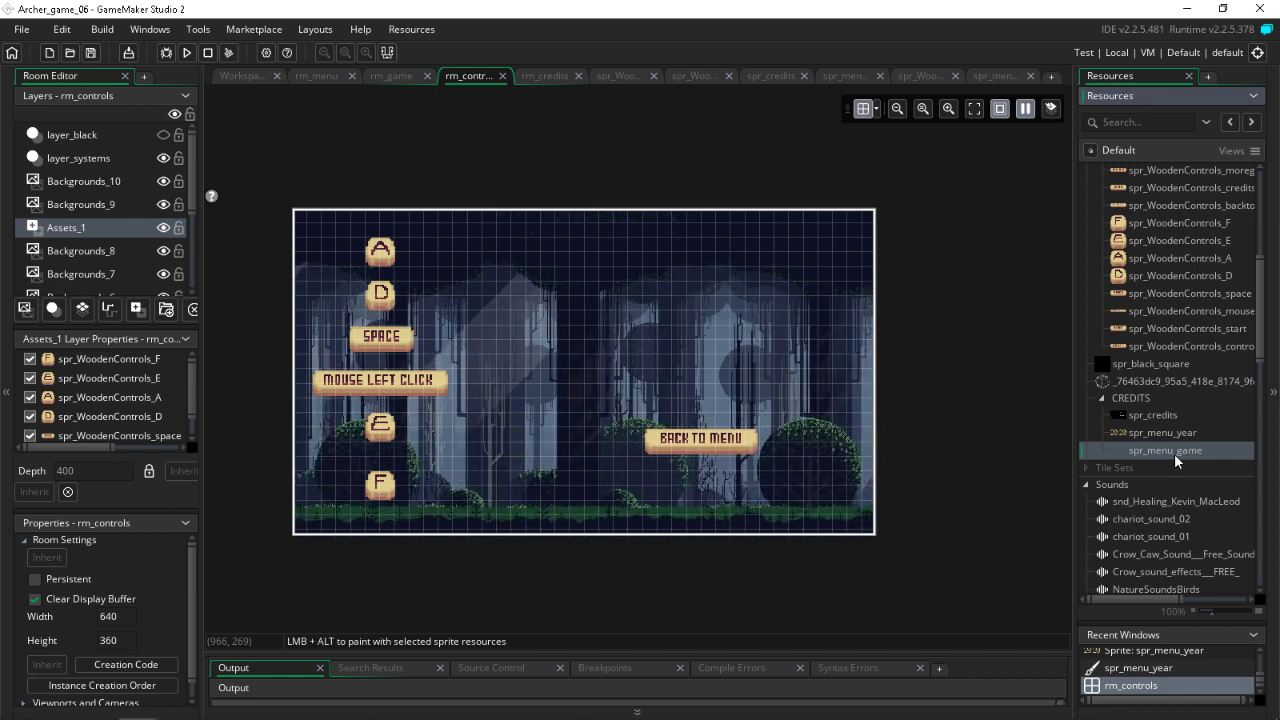
right_click(1174, 453)
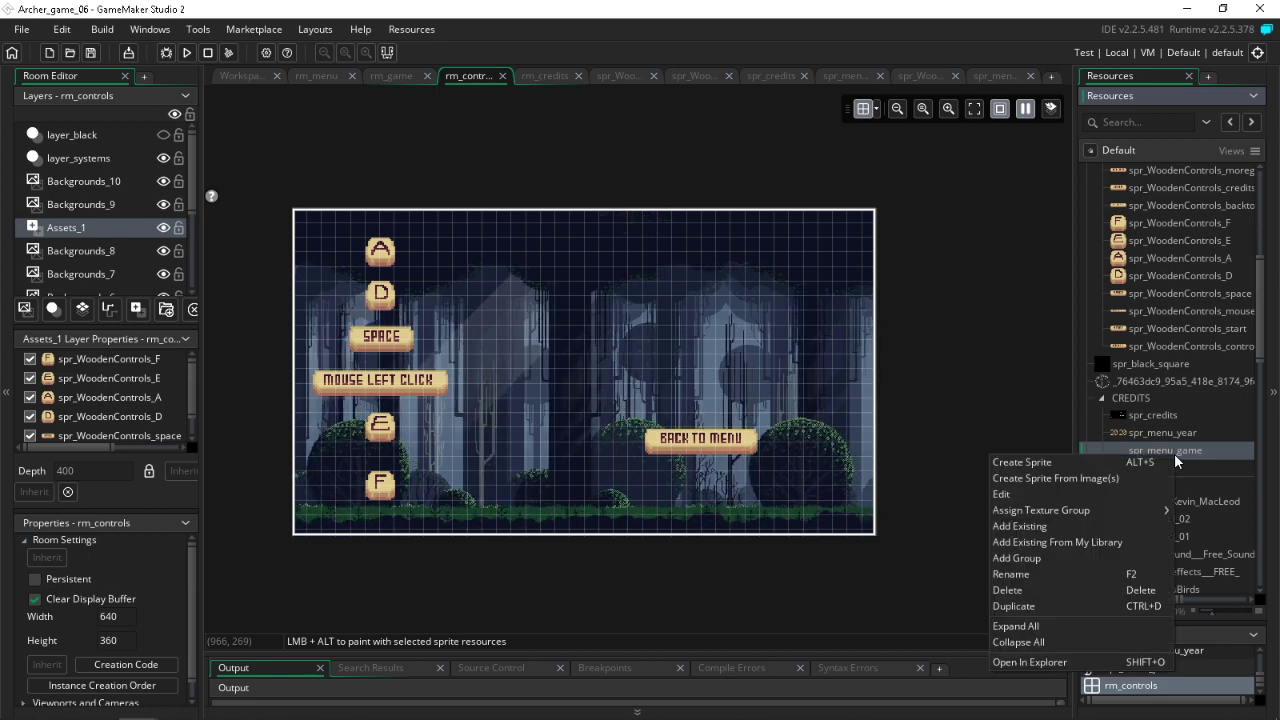
click(1093, 602)
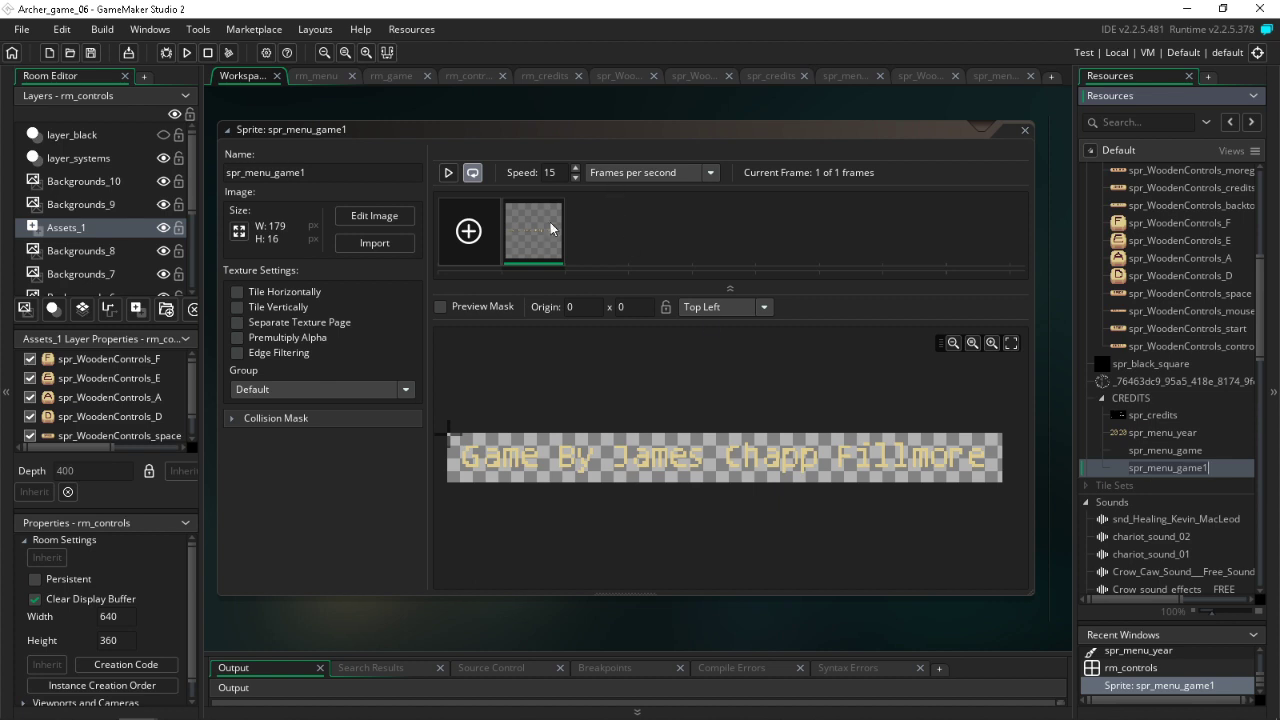
Step: In the spr_menu_game1 image, sample the lettering's beige as the drawing colour and add a new layer
double_click(525, 229)
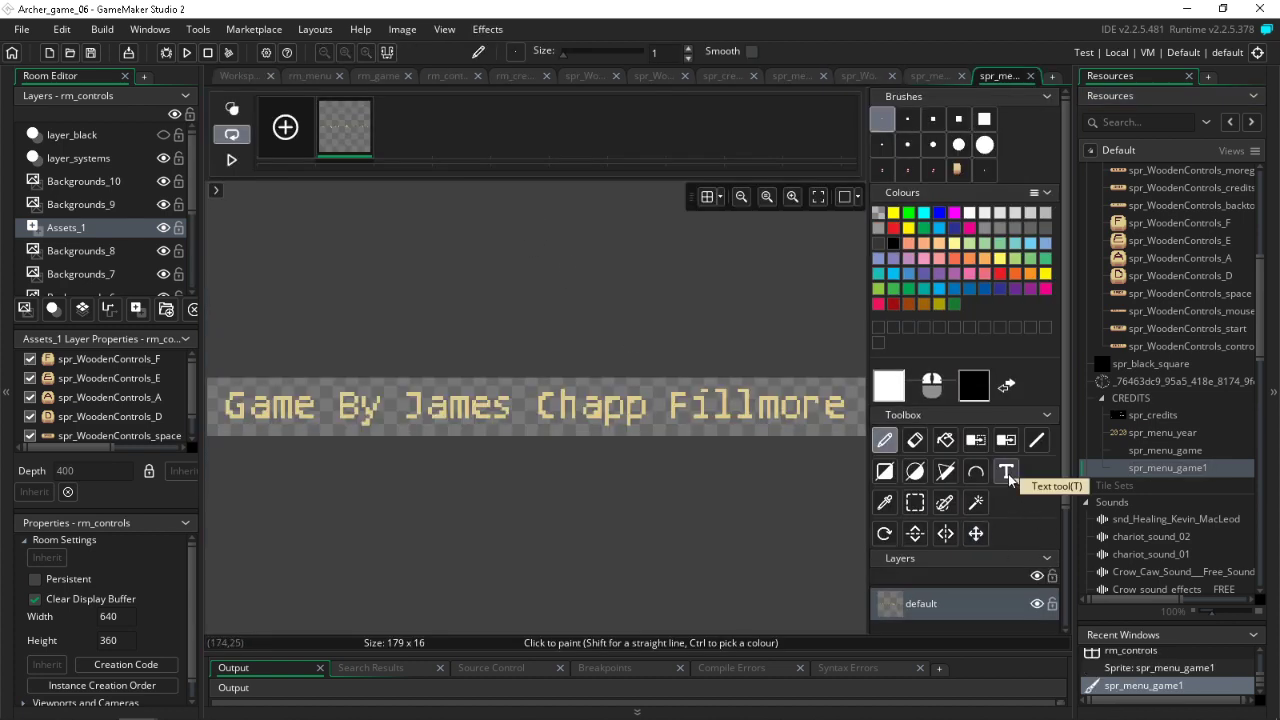
click(884, 502)
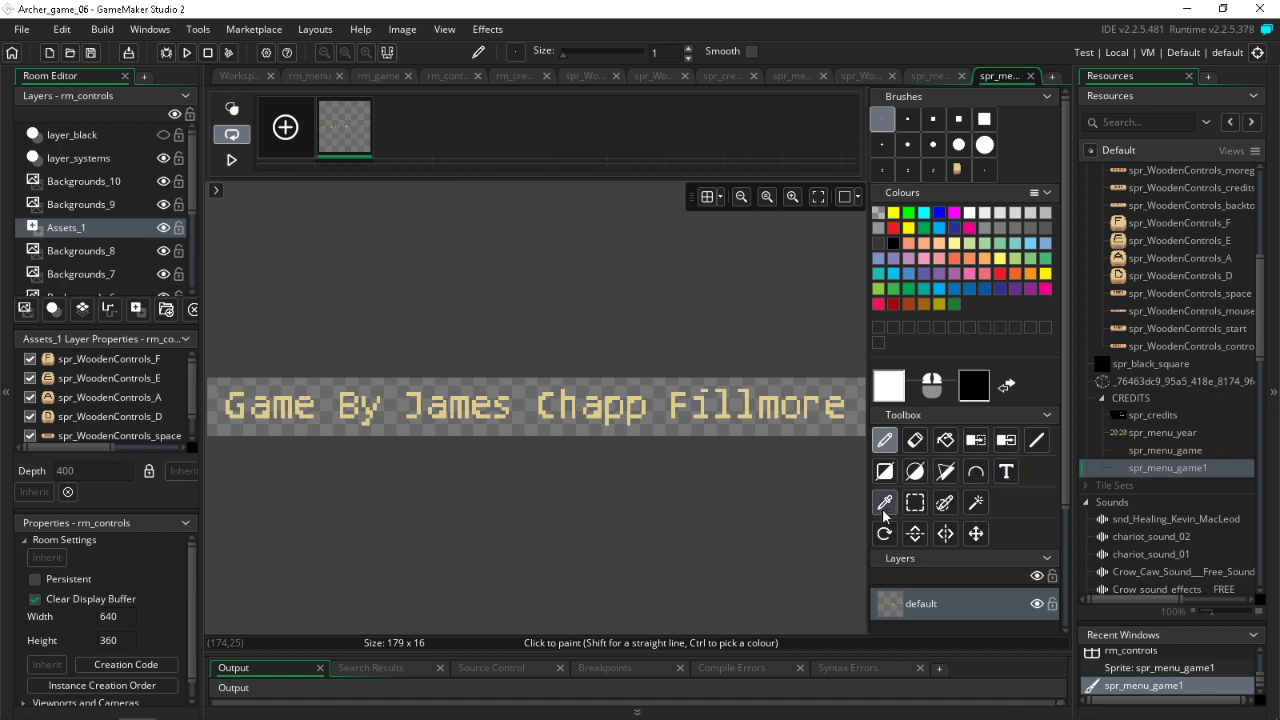
click(615, 395)
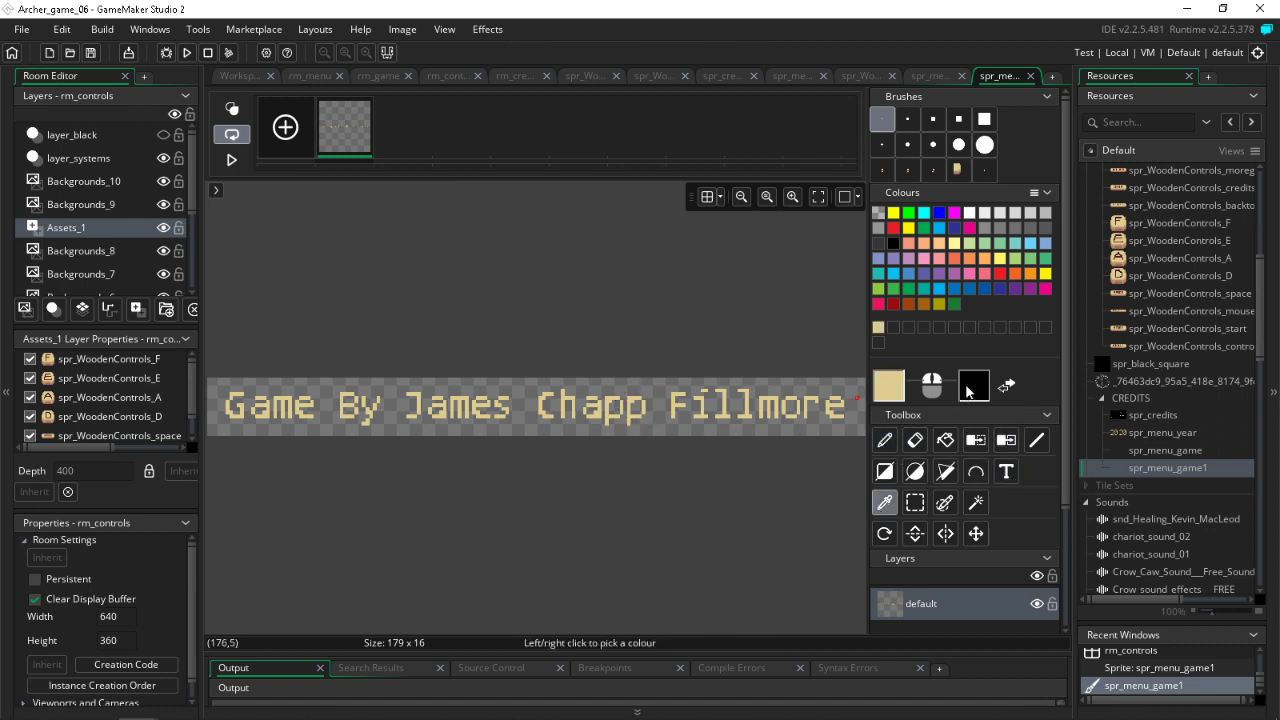
right_click(923, 614)
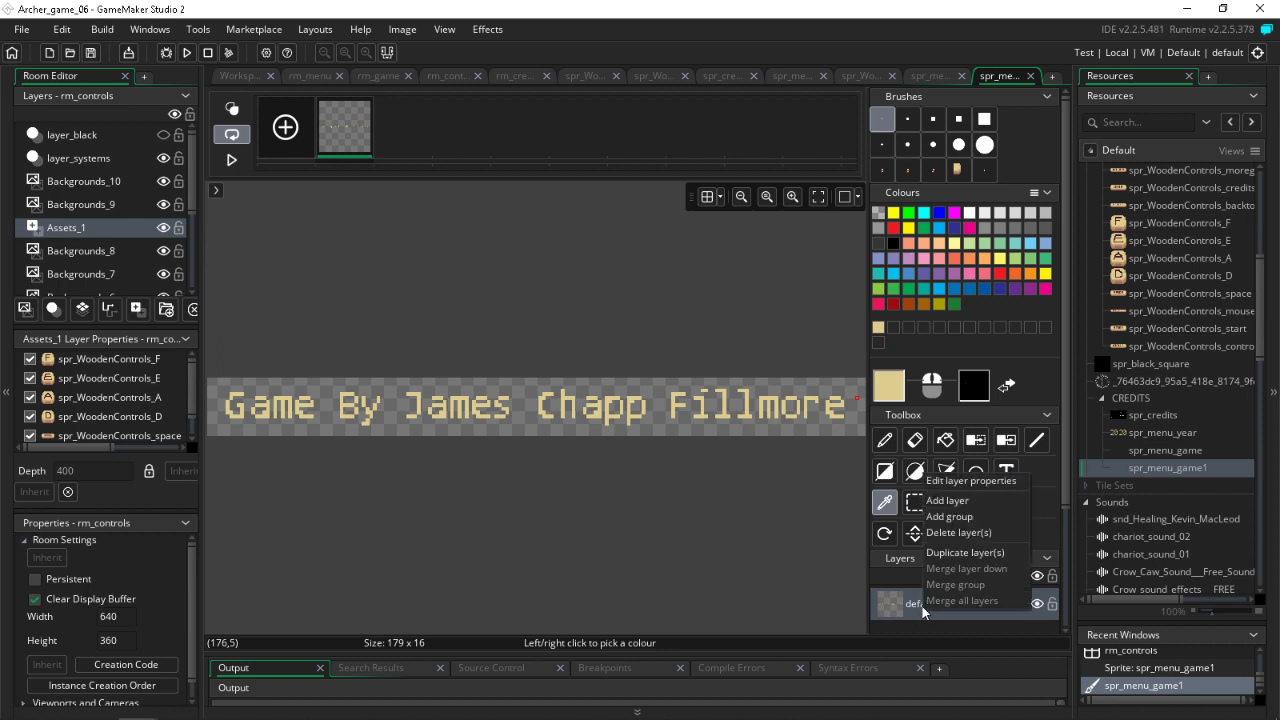
click(937, 502)
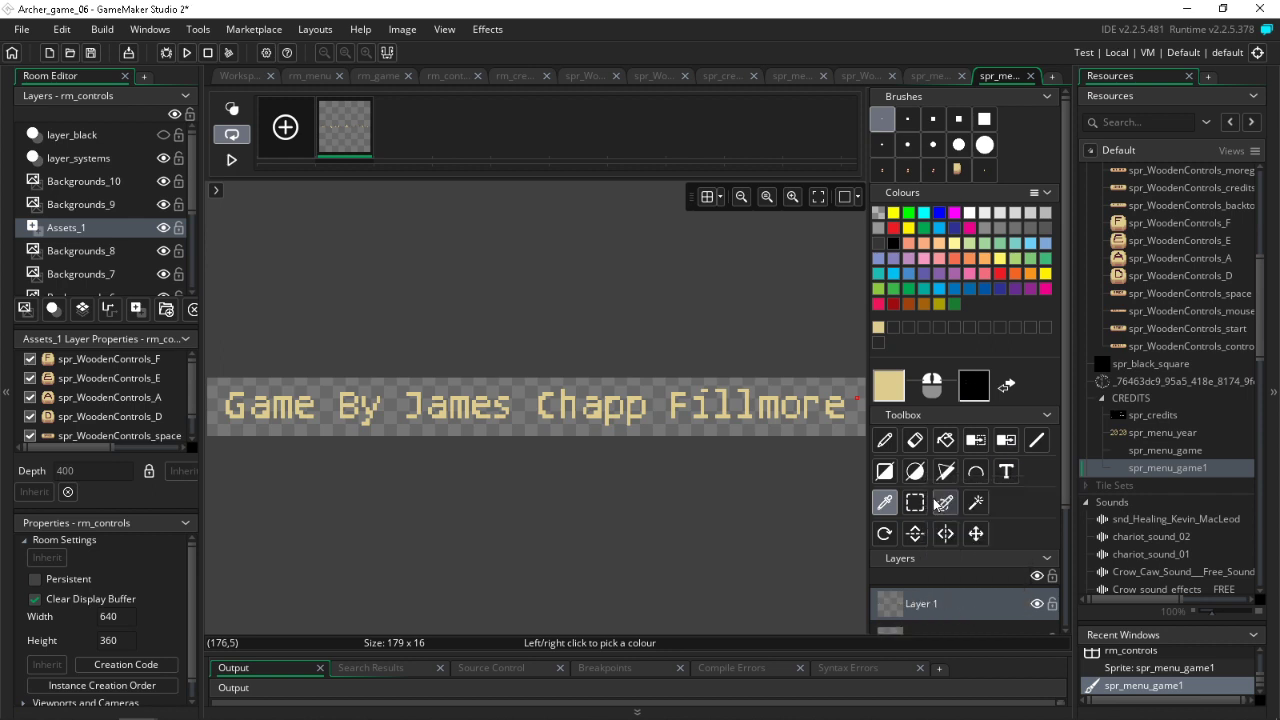
Step: Try to write "MOVE left" in Consolas size 8 on Layer 1, starting at the left end of the sprite
click(1006, 471)
click(224, 408)
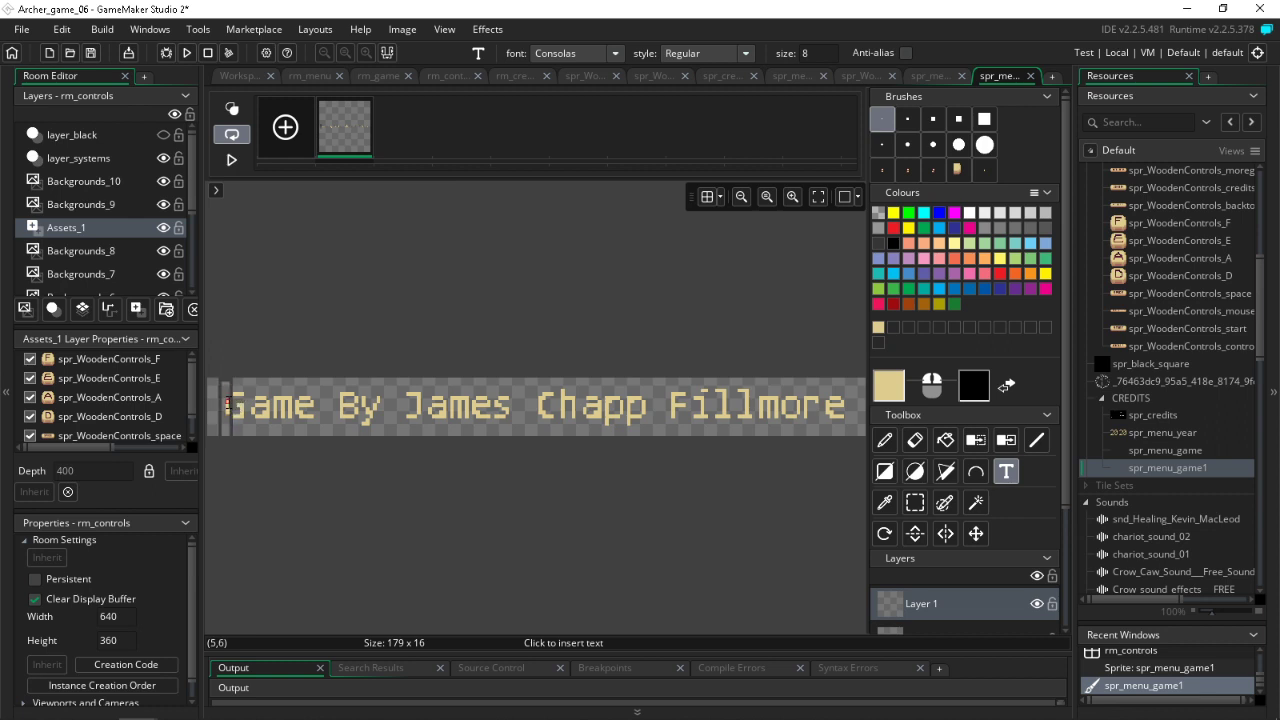
key(shift+Right)
key(shift+Right)
key(shift+Right)
key(shift+Right)
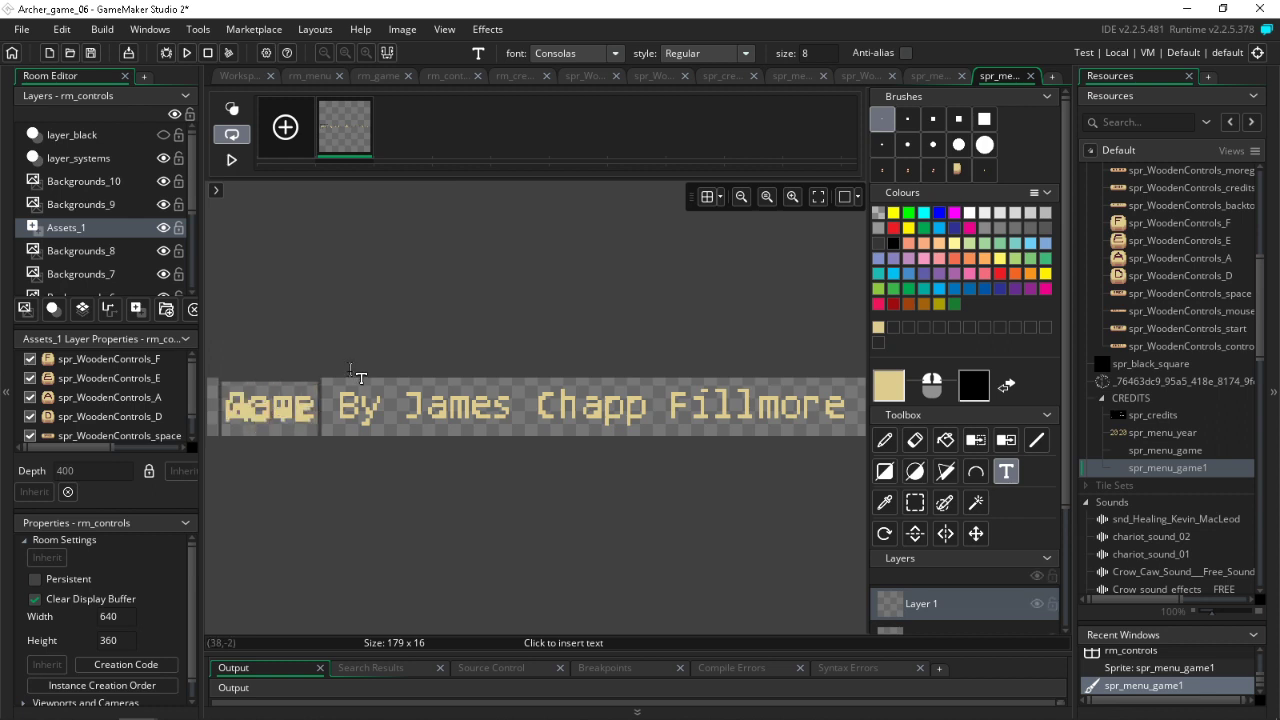
key(shift+Right)
key(shift+Right)
key(shift+Right)
key(shift+Right)
key(shift+Right)
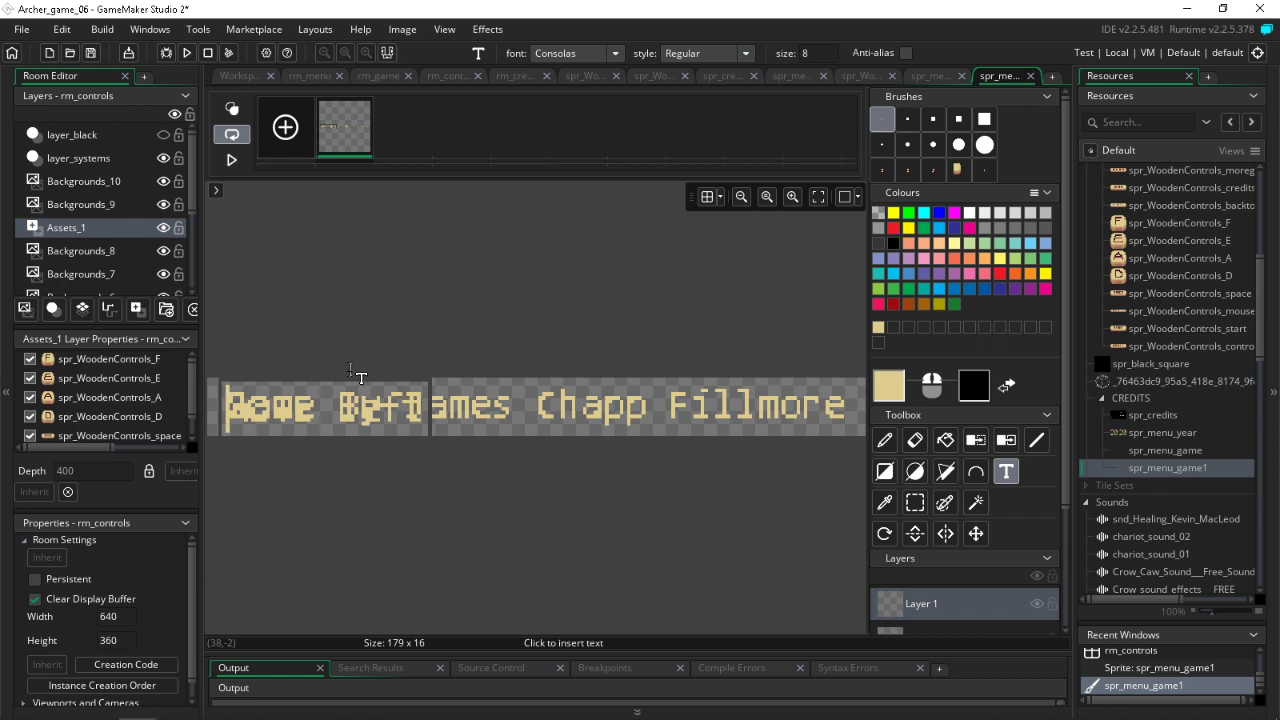
Step: Hide the default layer, and undo the "MOVE left" lettering on Layer 1
click(1038, 545)
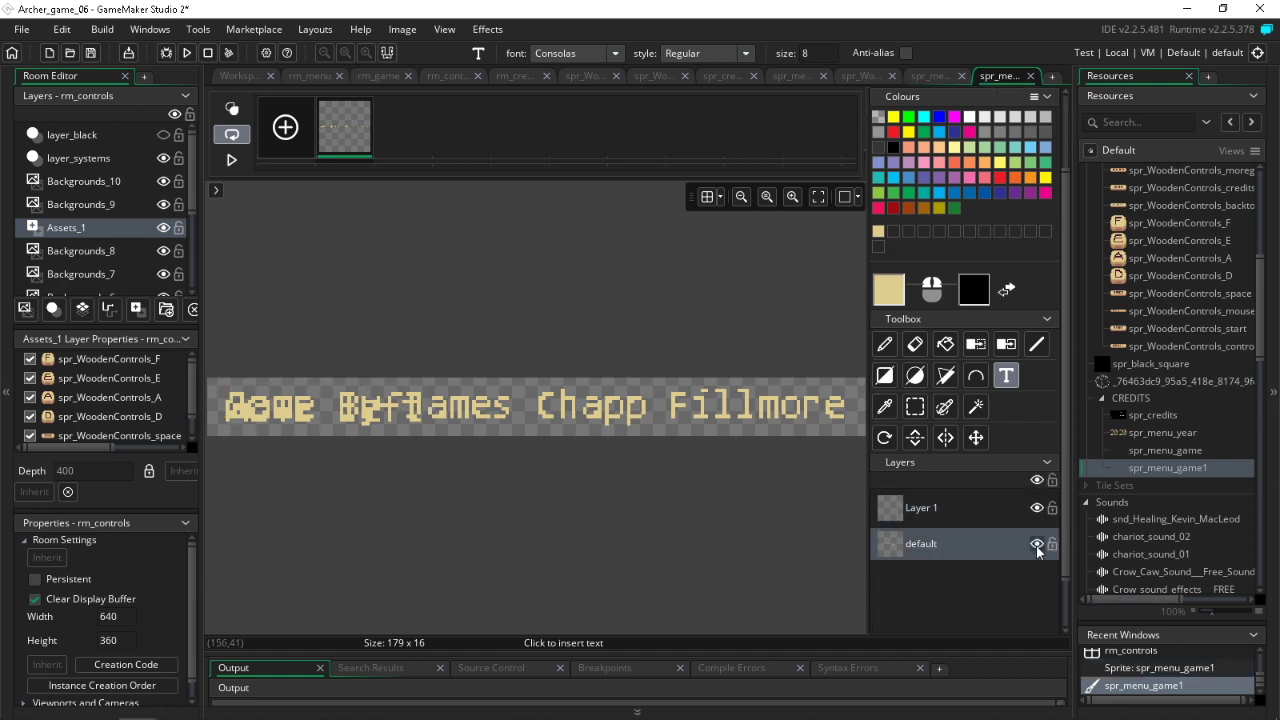
click(1037, 544)
click(461, 406)
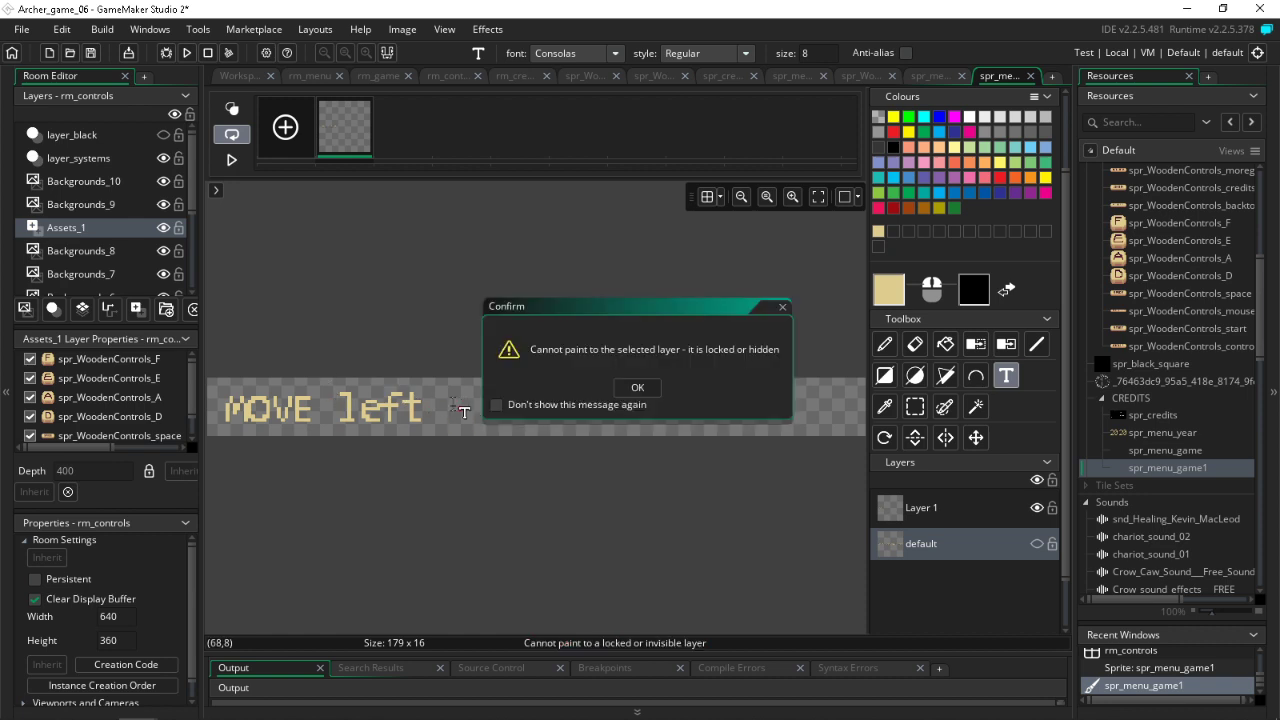
click(620, 391)
click(994, 517)
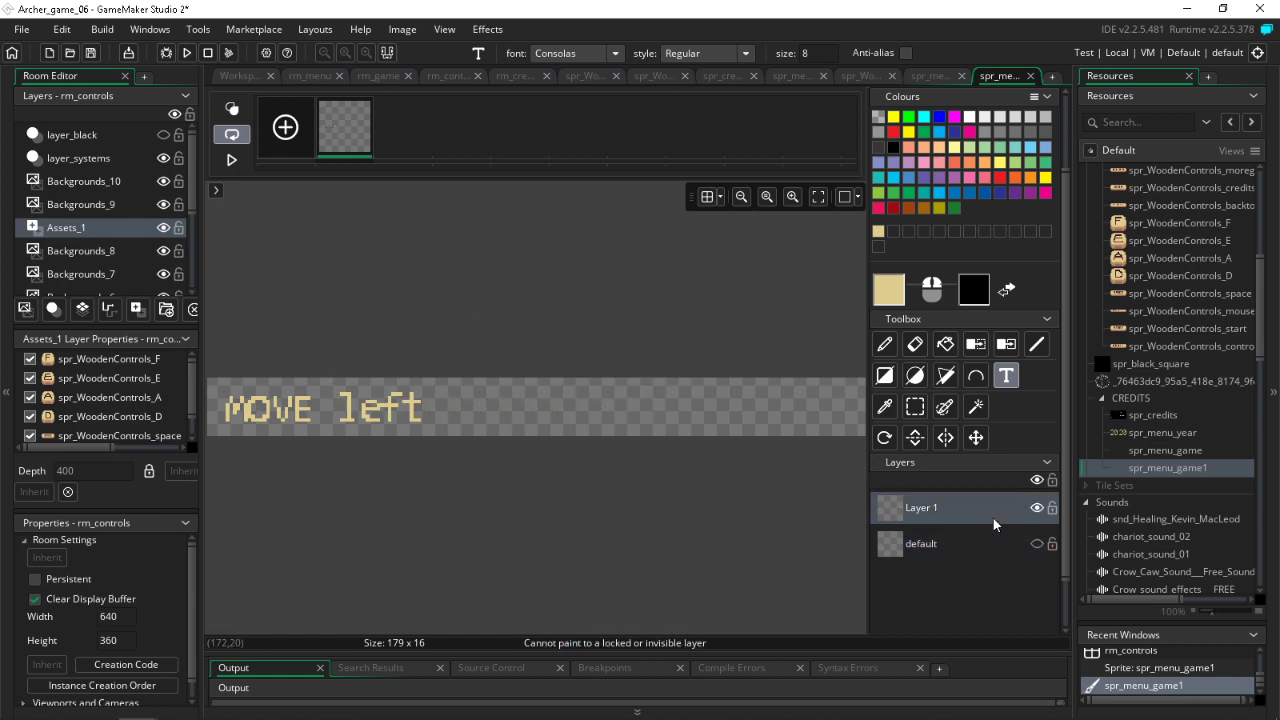
click(468, 405)
click(441, 405)
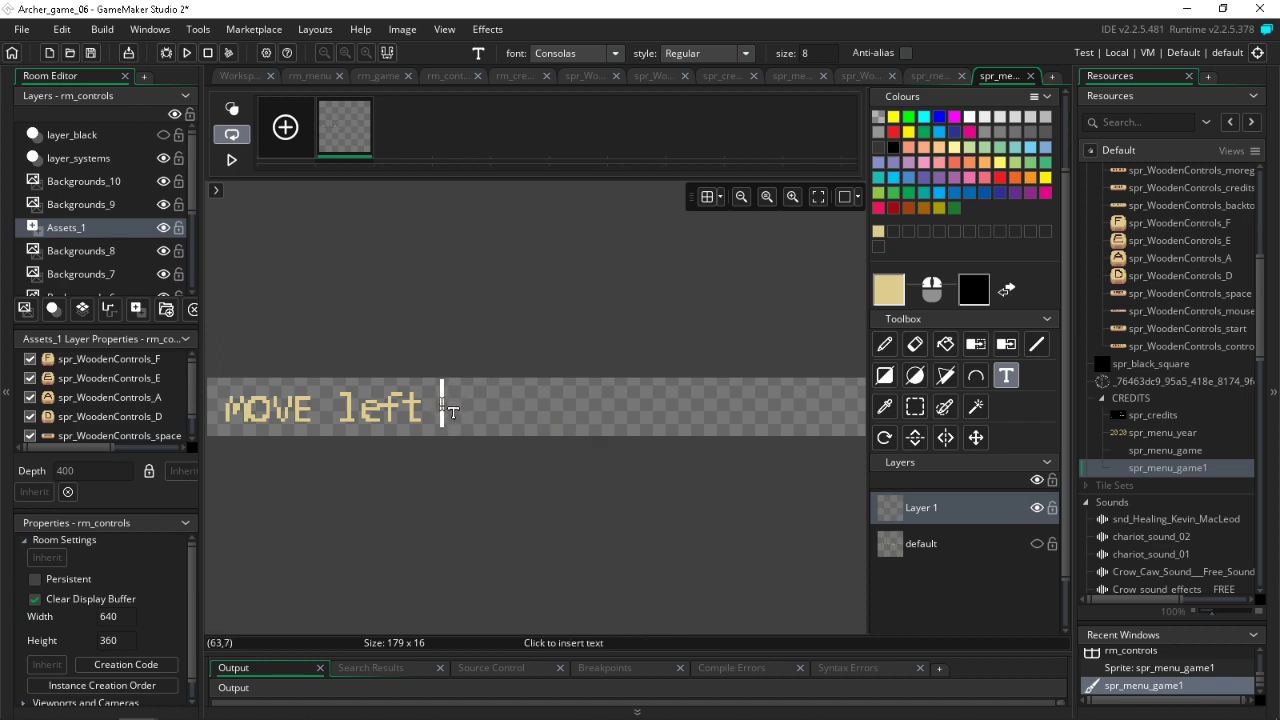
key(ctrl+v)
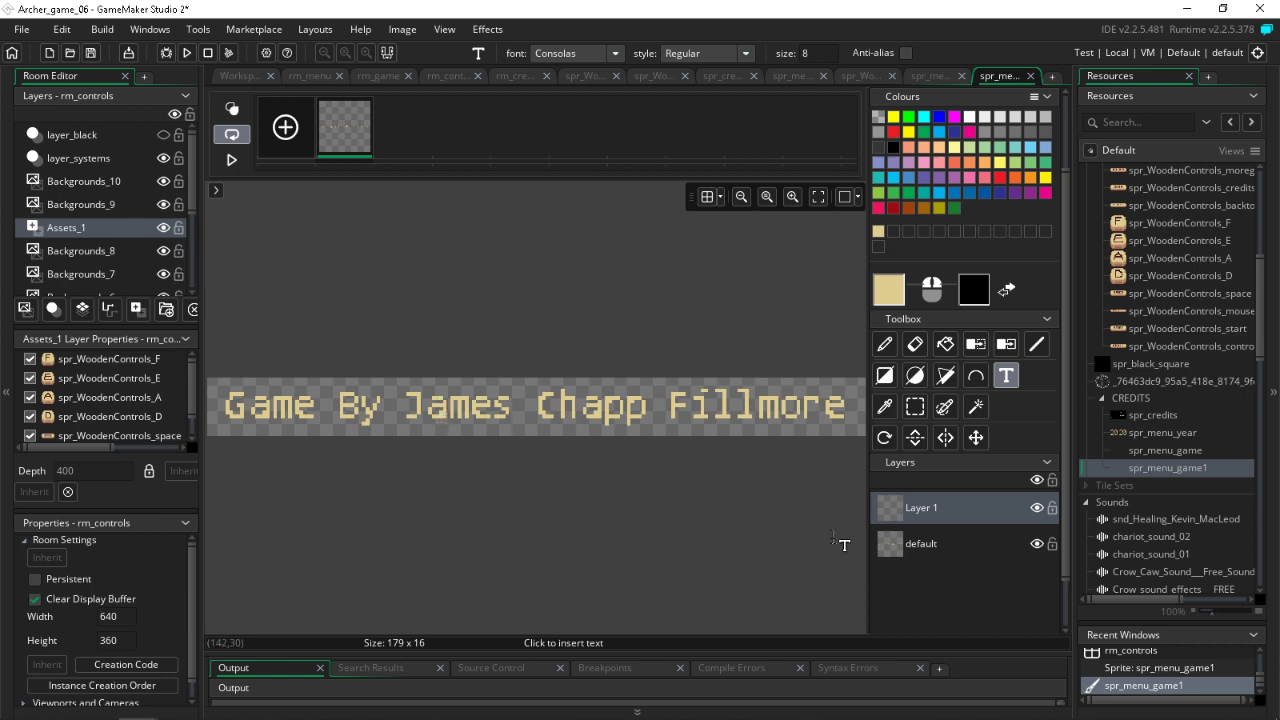
Step: Hide the default layer with the old lettering and make Layer 1 the active layer
click(946, 540)
click(1036, 543)
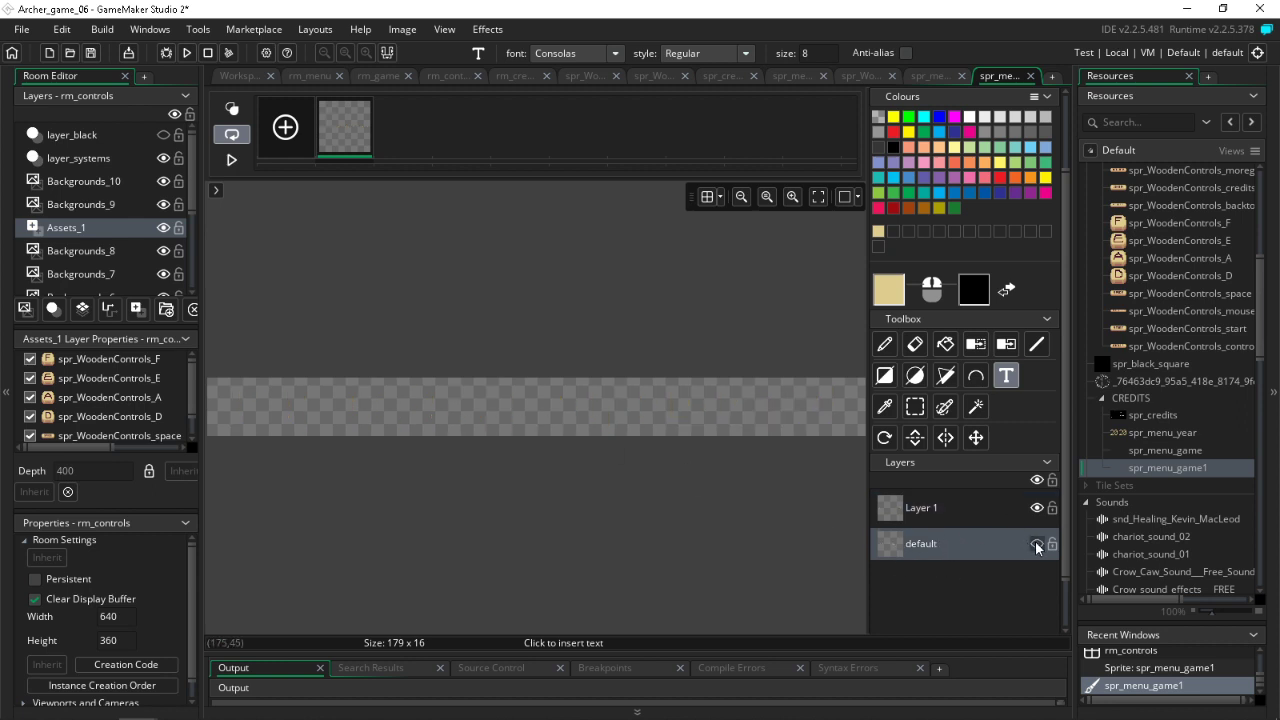
click(975, 515)
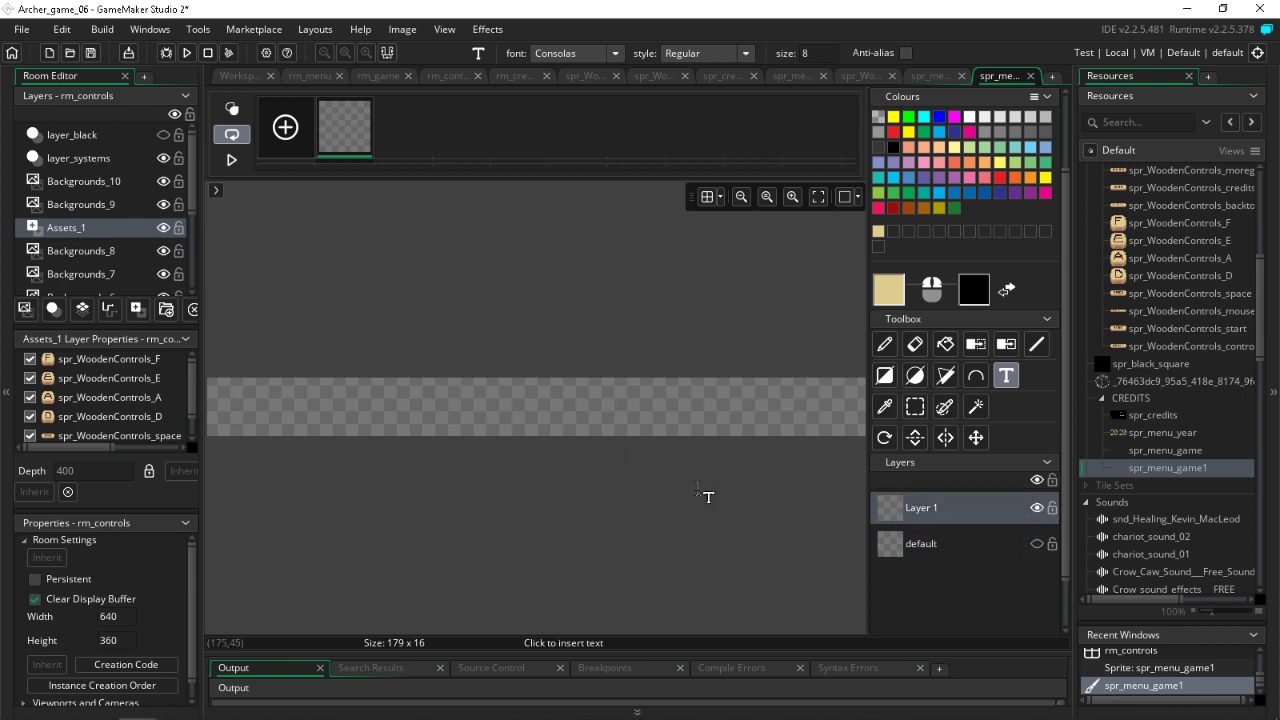
Step: Write "-Move Left" in beige at the left end of Layer 1, followed by a gap of several spaces
click(220, 404)
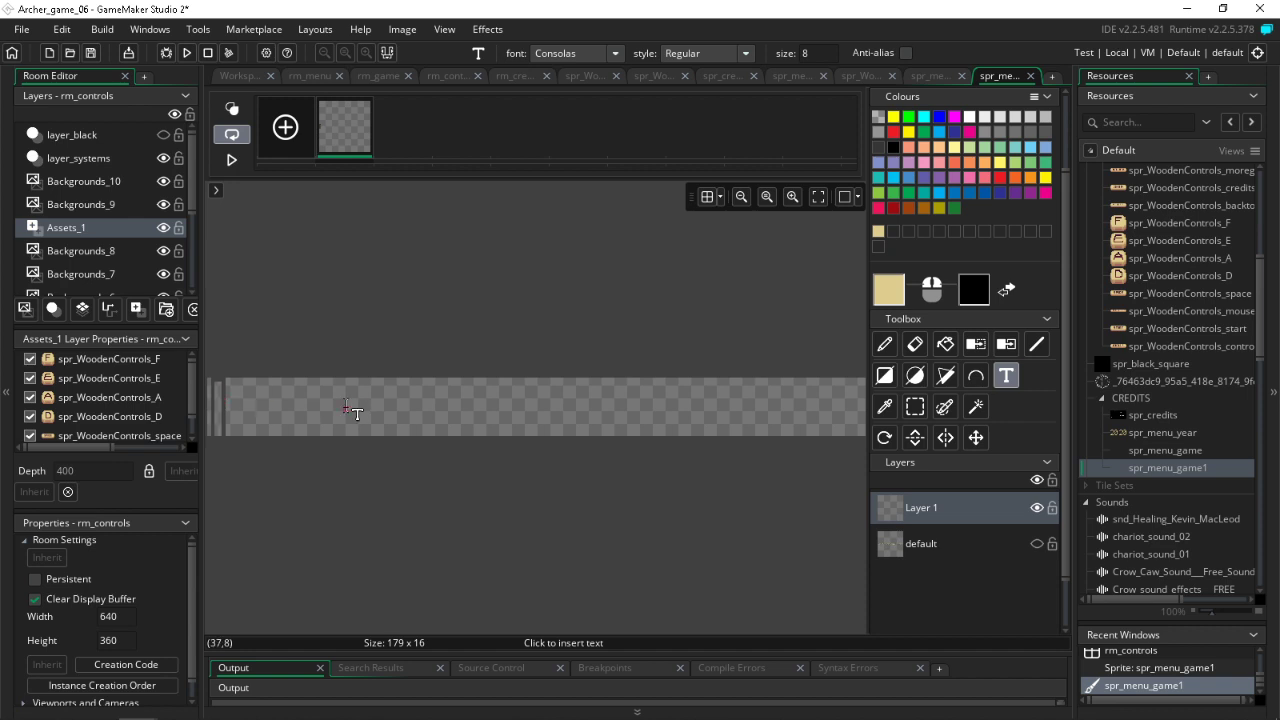
text(L)
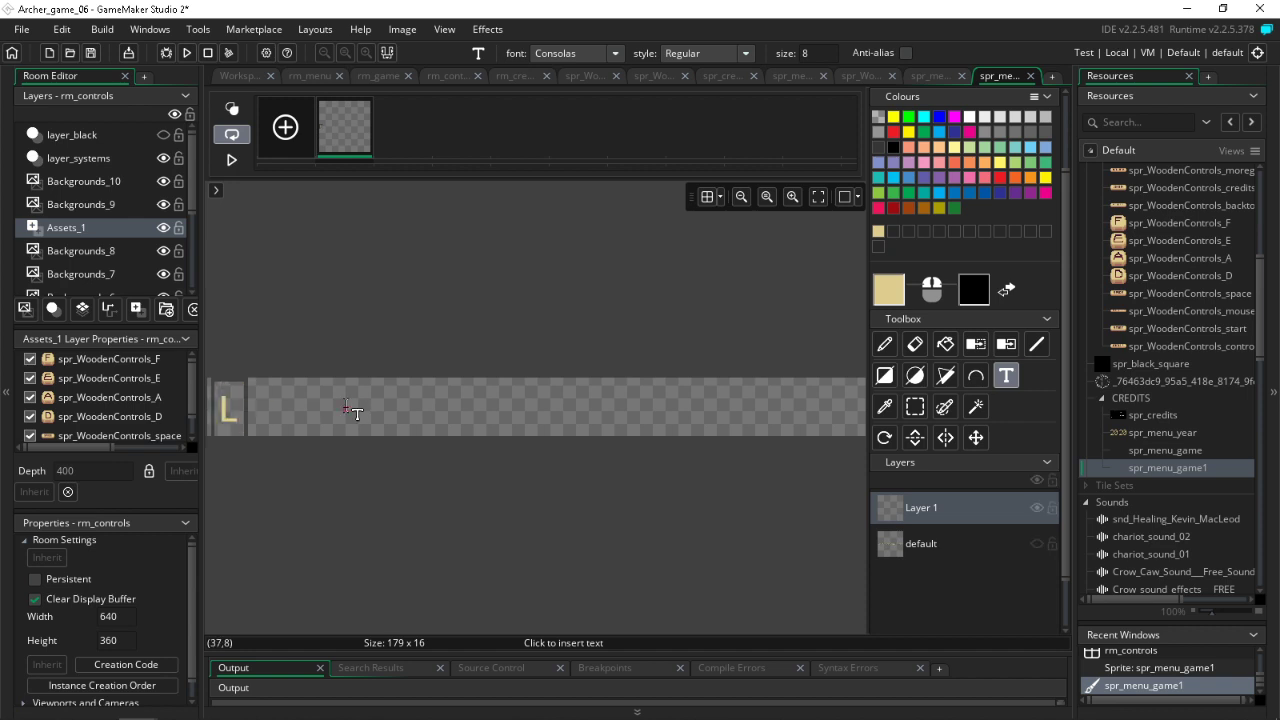
text(ef -)
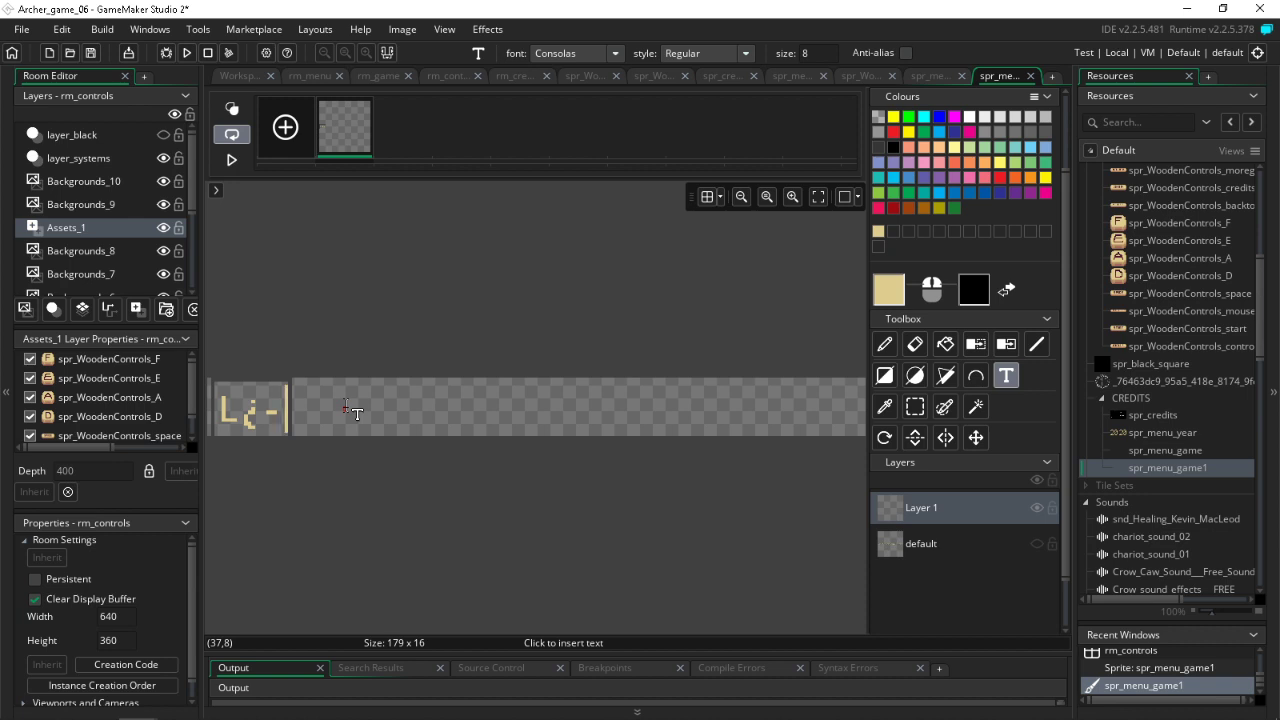
key(BackSpace)
key(BackSpace)
key(BackSpace)
text(-)
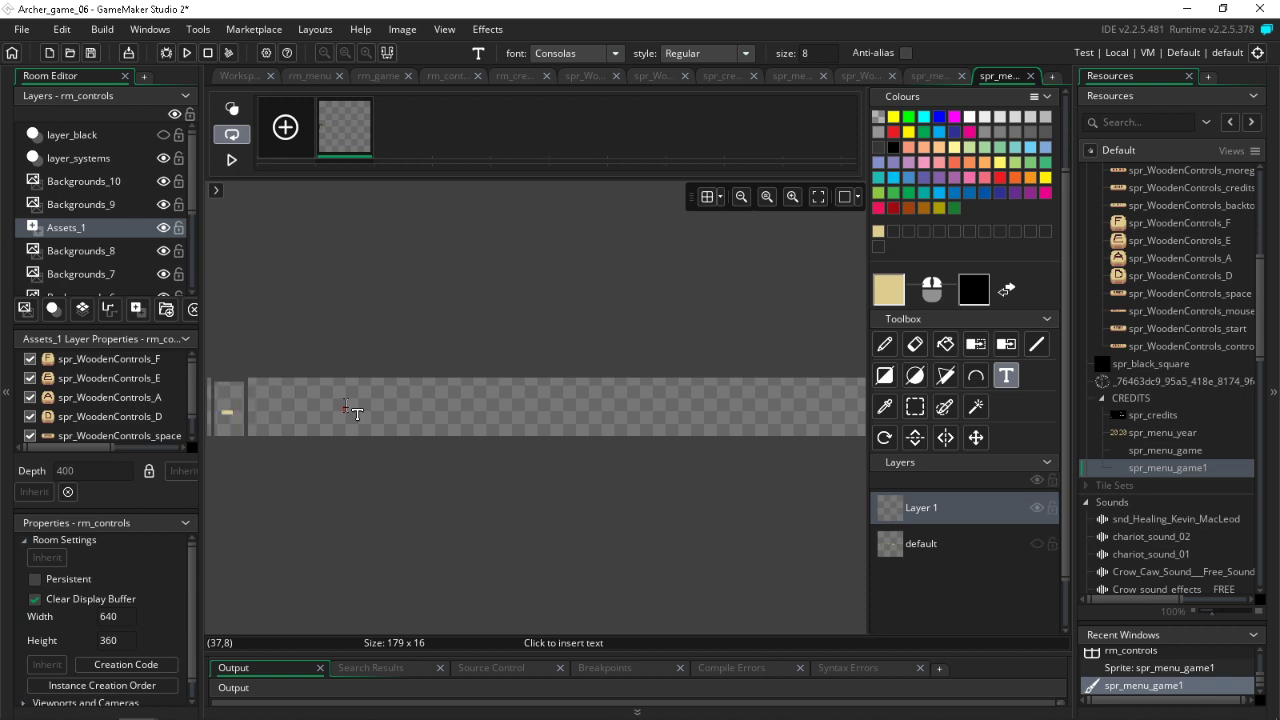
text(Move Le)
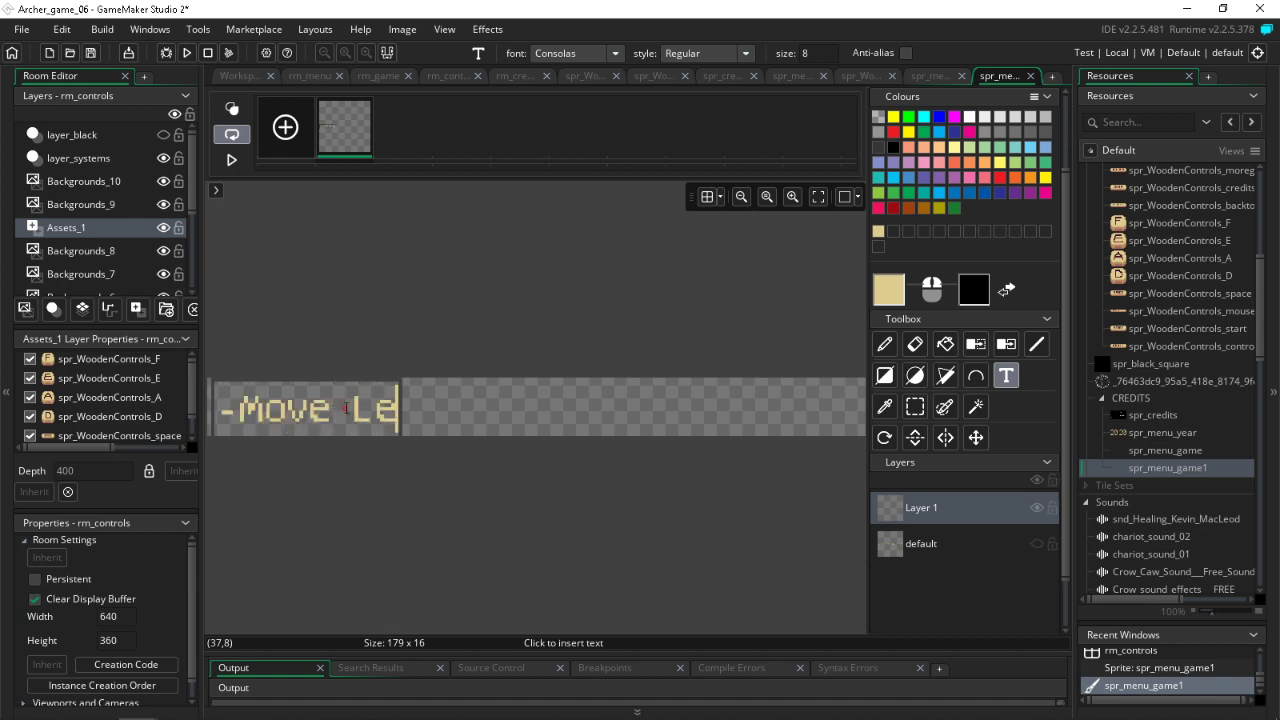
text(ft    )
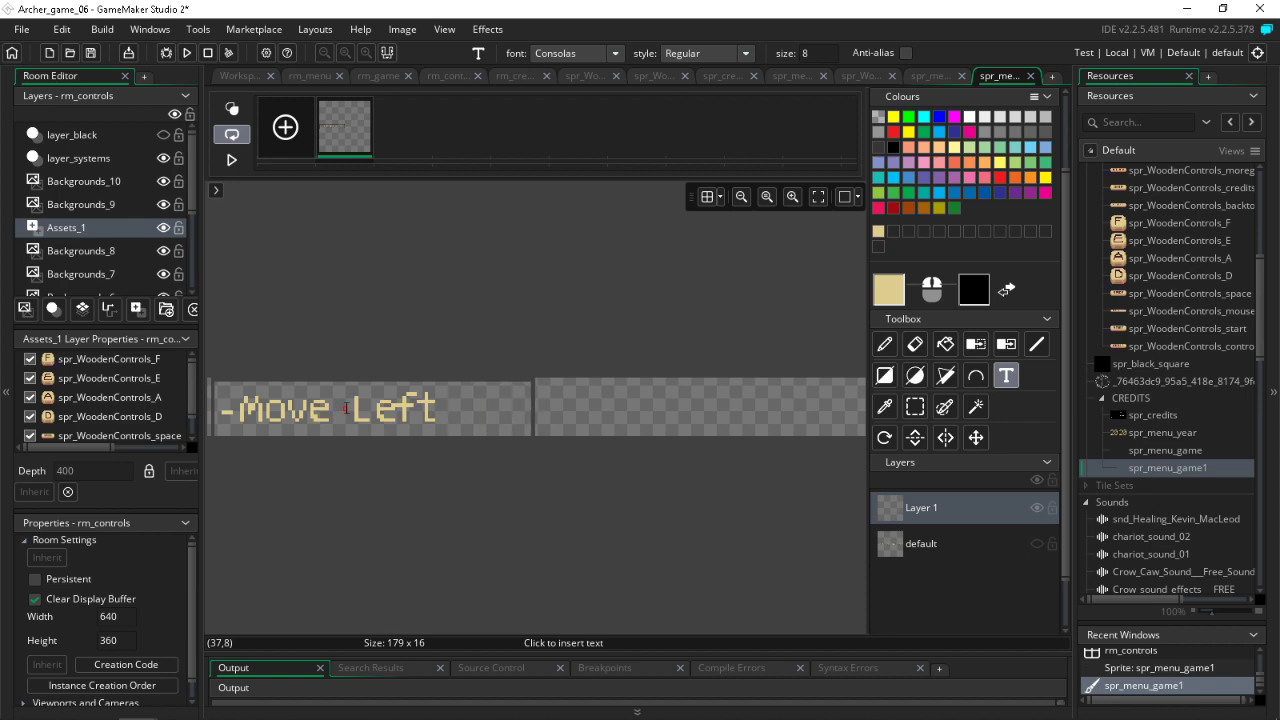
Step: Add "-Move Right" after the gap on the same text line
text(-MN)
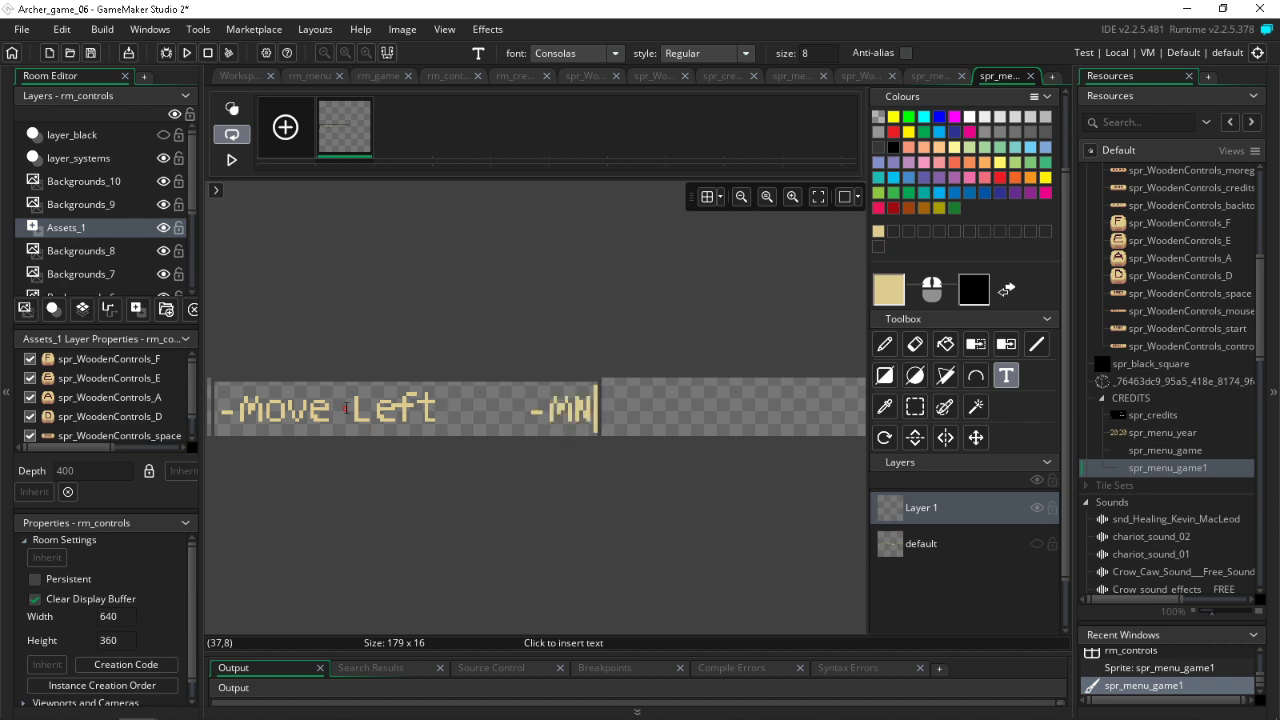
key(BackSpace)
text(ove Right)
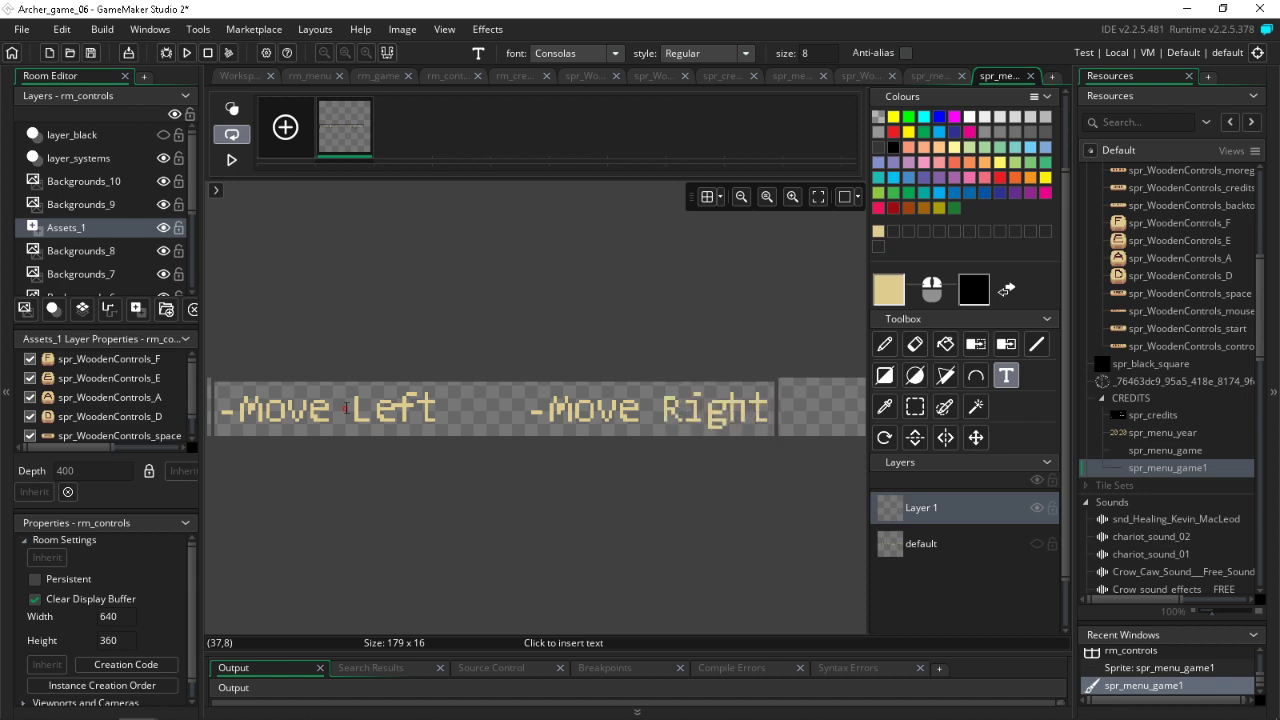
Step: Try to add a third label beginning "-Ju" after "-Move Right", and delete it again
text( -)
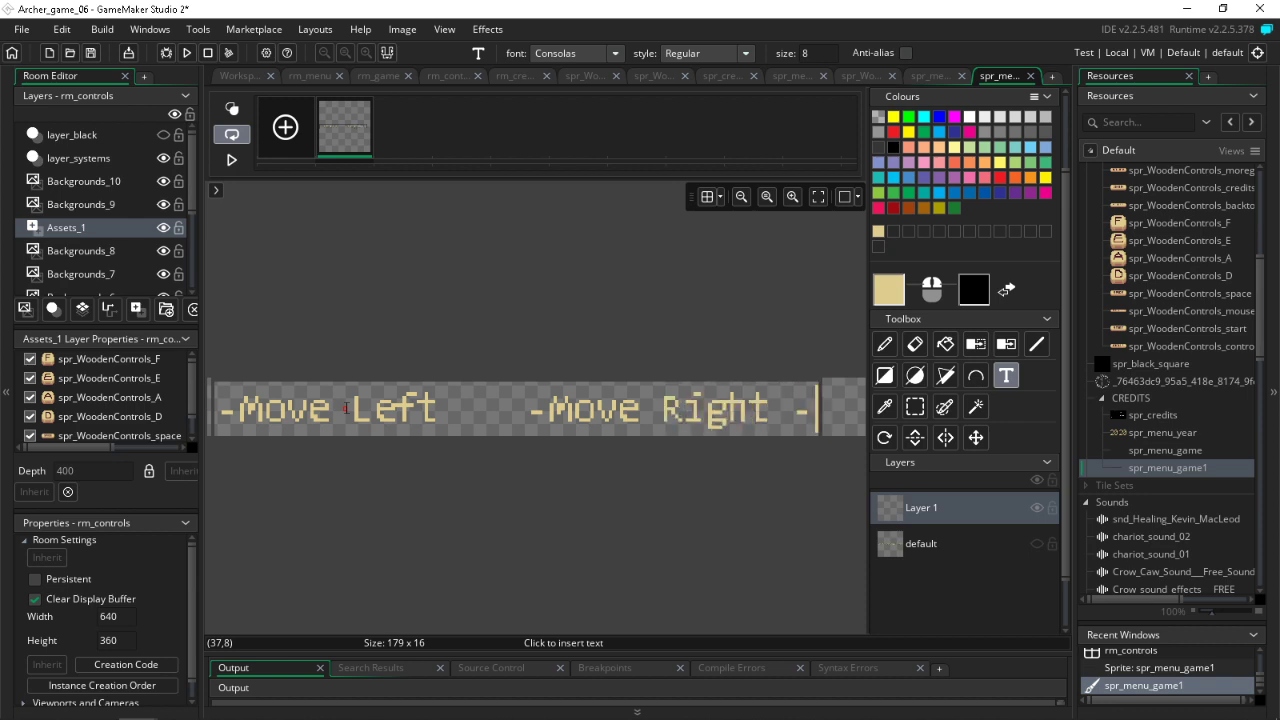
text(Ju)
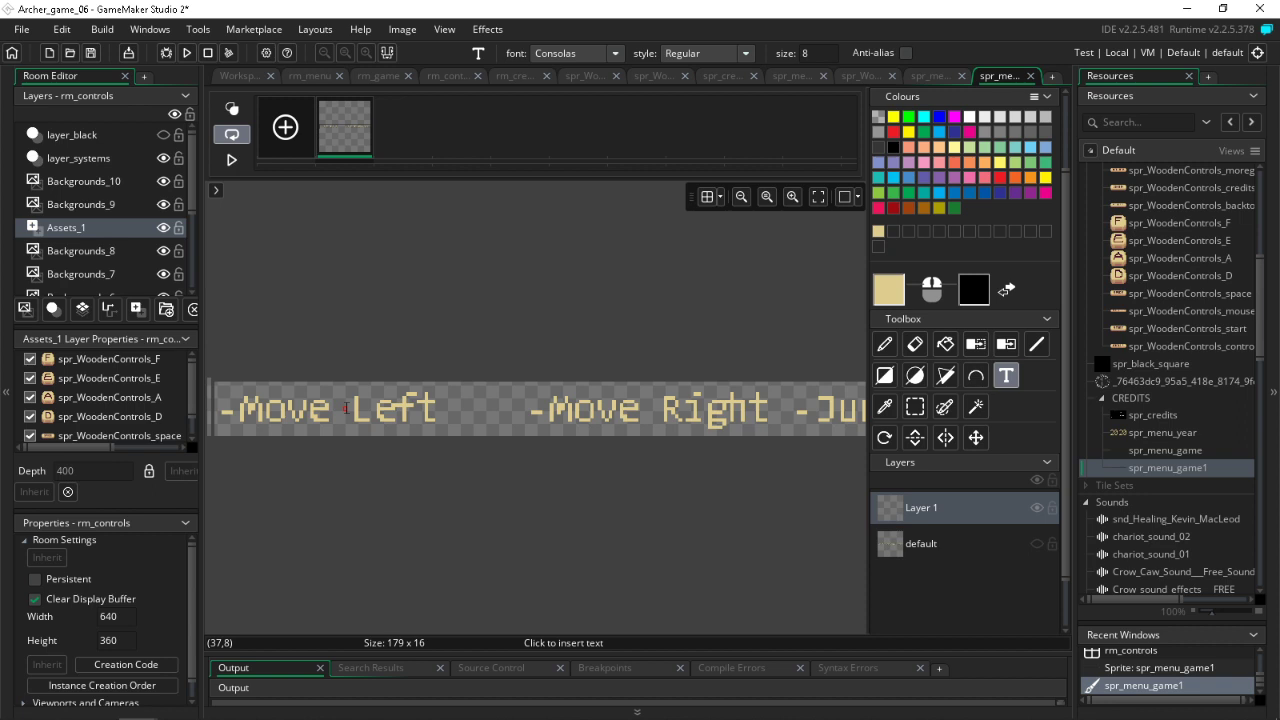
scroll(424, 502, right, 5)
scroll(410, 557, left, 3)
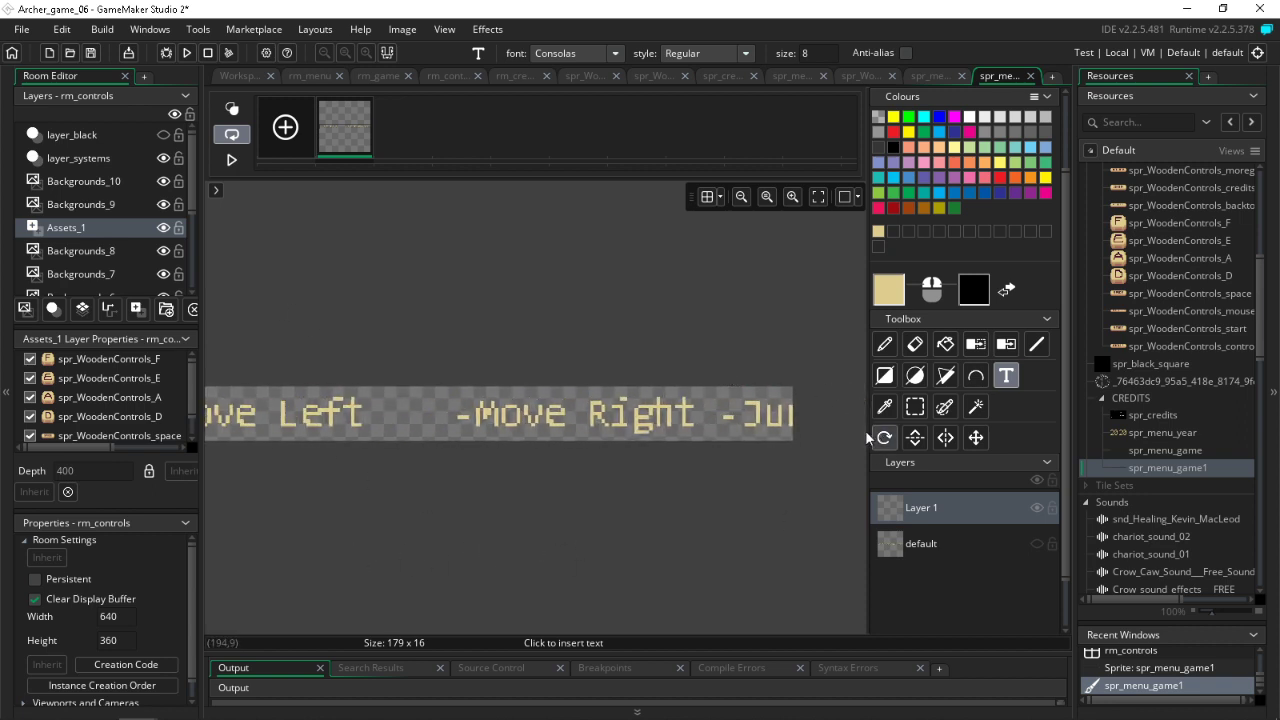
key(BackSpace)
key(BackSpace)
key(BackSpace)
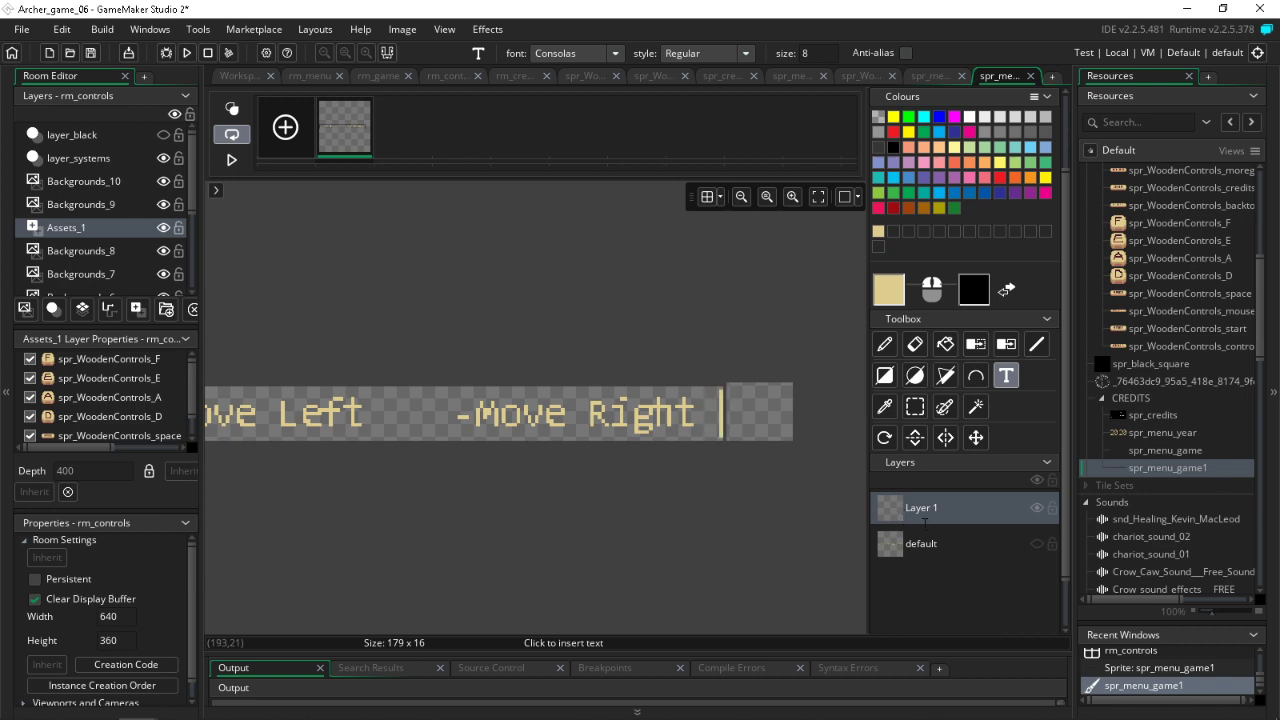
Step: Commit the text line and duplicate the spr_menu_game1 sprite
click(617, 568)
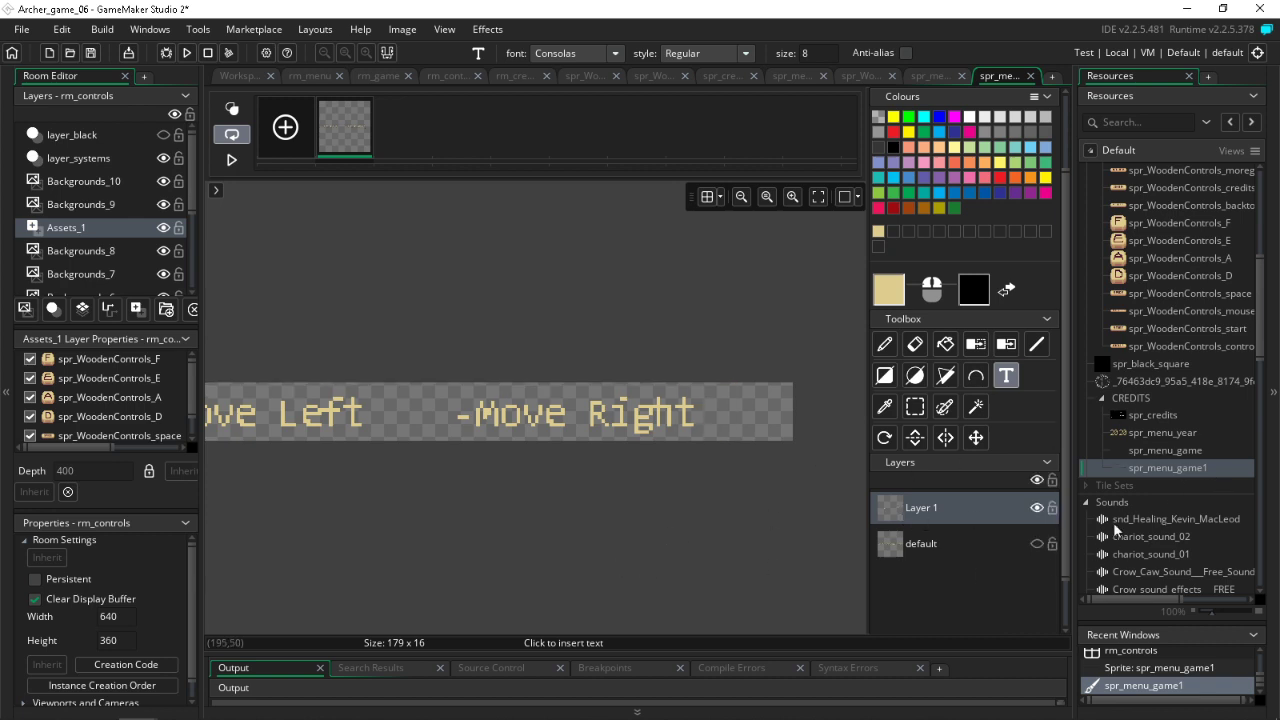
right_click(1168, 474)
click(1088, 620)
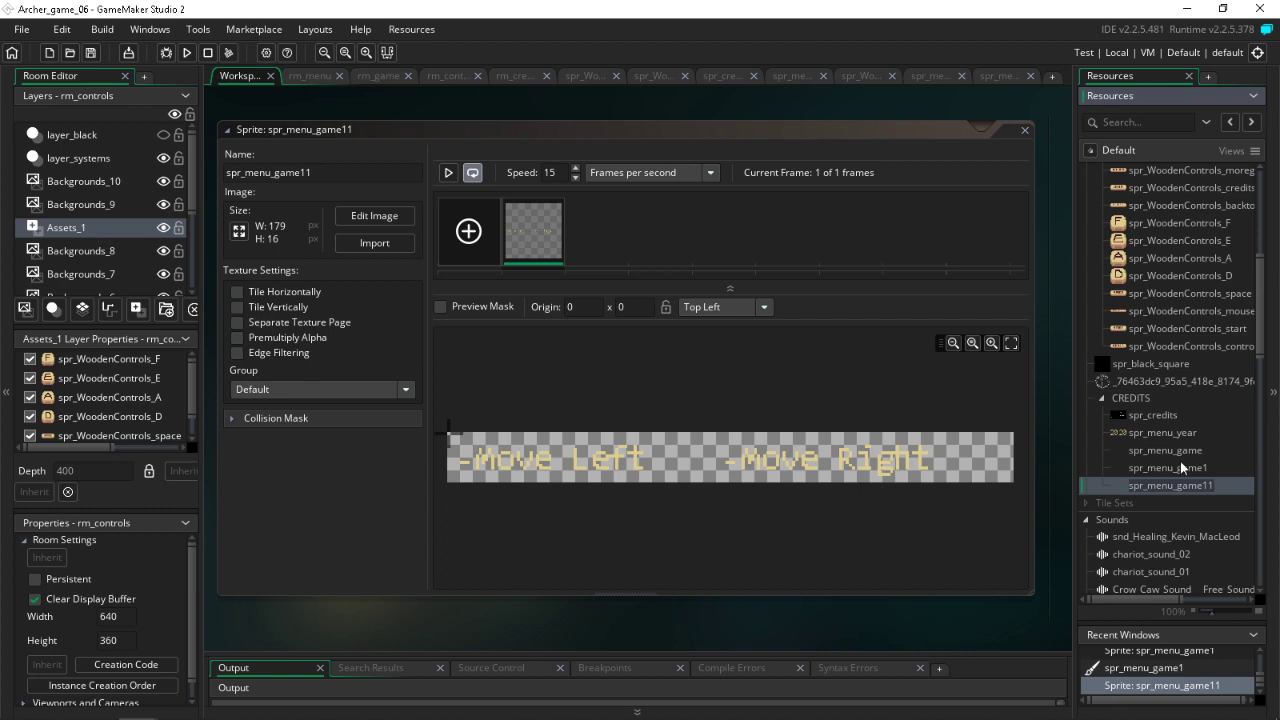
Step: Rename the original spr_menu_game1 sprite as spr_control_A
click(1188, 469)
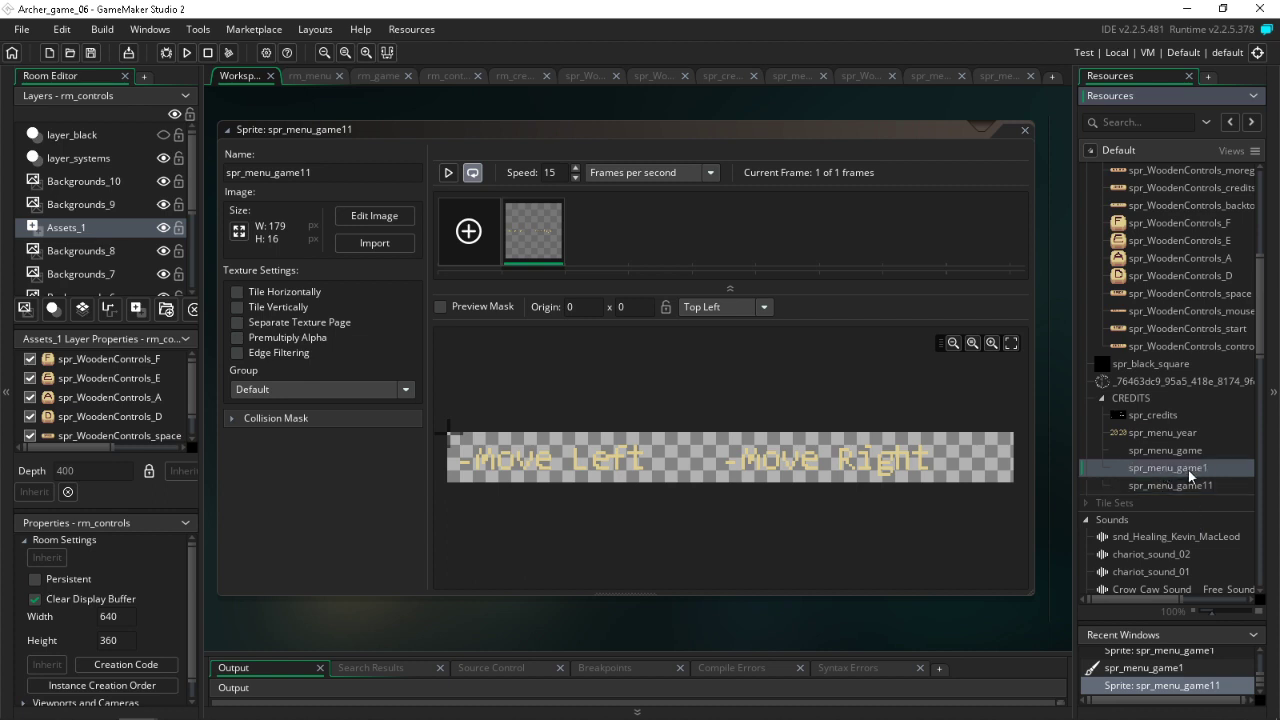
click(1188, 470)
key(BackSpace)
key(BackSpace)
key(BackSpace)
key(BackSpace)
key(BackSpace)
text(cont)
Step: Erase "-Move Right" from the image of the duplicated sprite spr_menu_game11 and auto trim all its frames
double_click(540, 232)
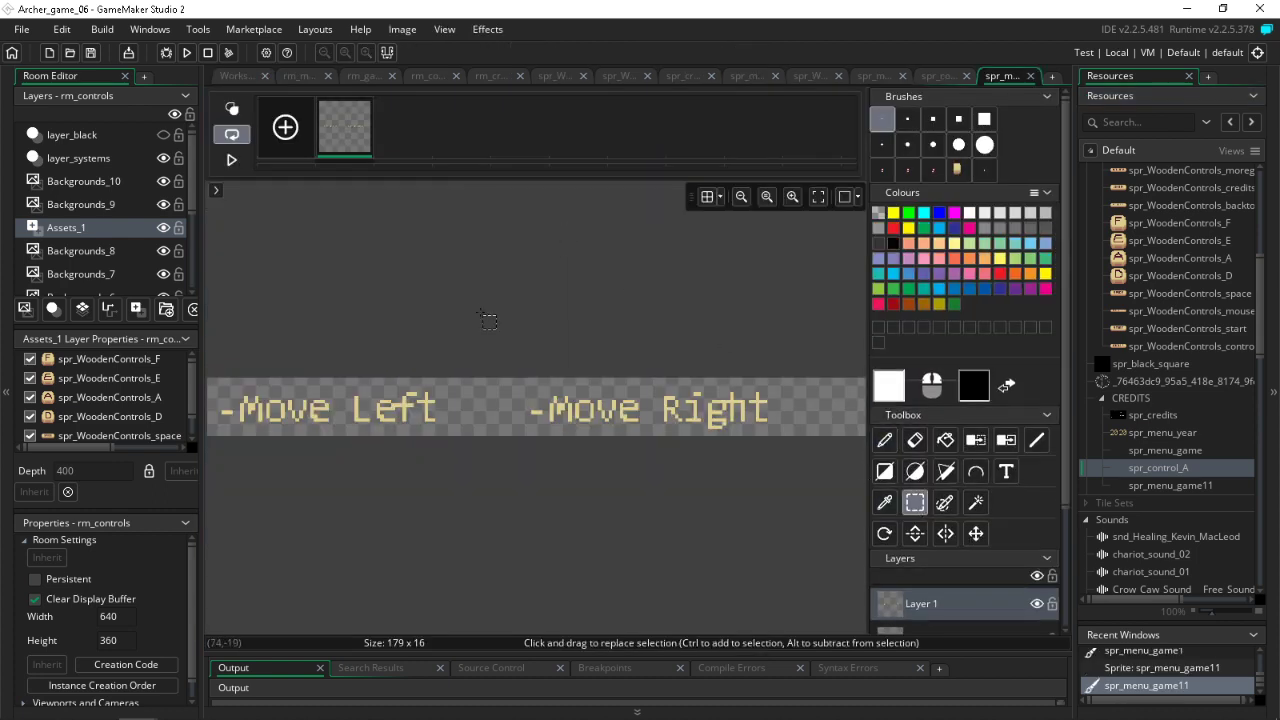
mouse_move(488, 318)
mouse_down()
mouse_move(1110, 600)
mouse_move(1079, 582)
mouse_up()
key(Delete)
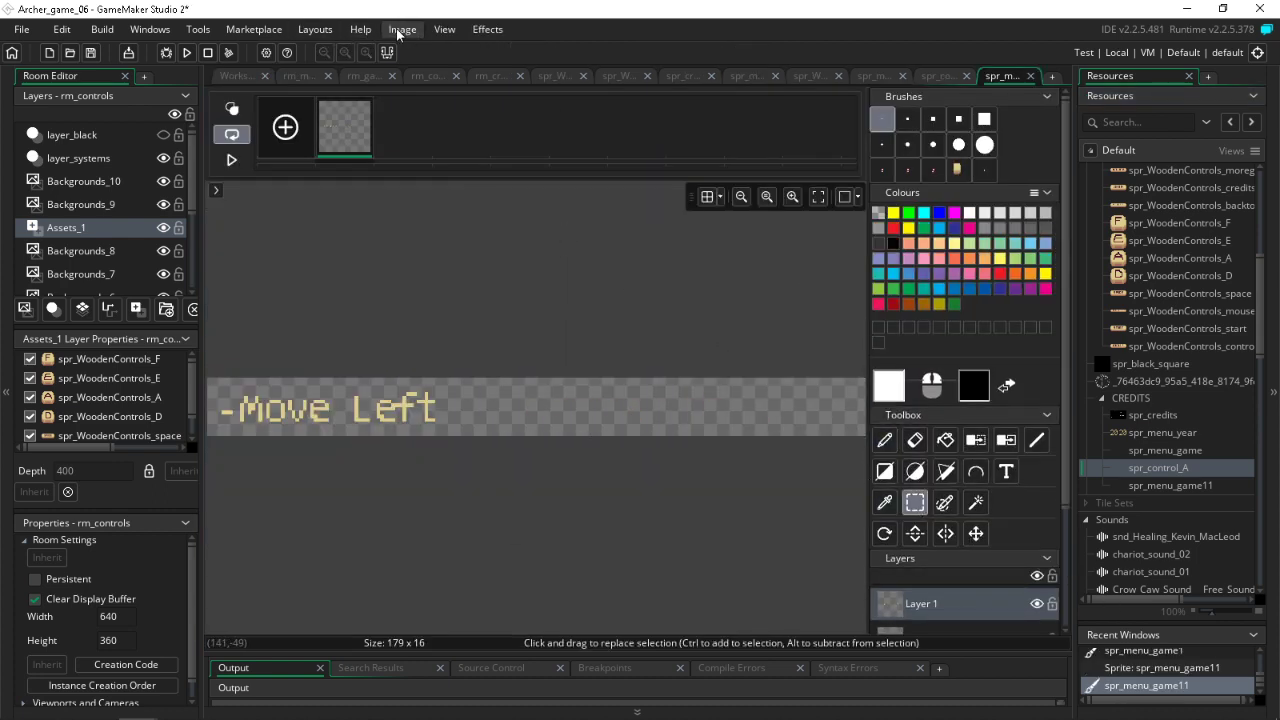
click(400, 30)
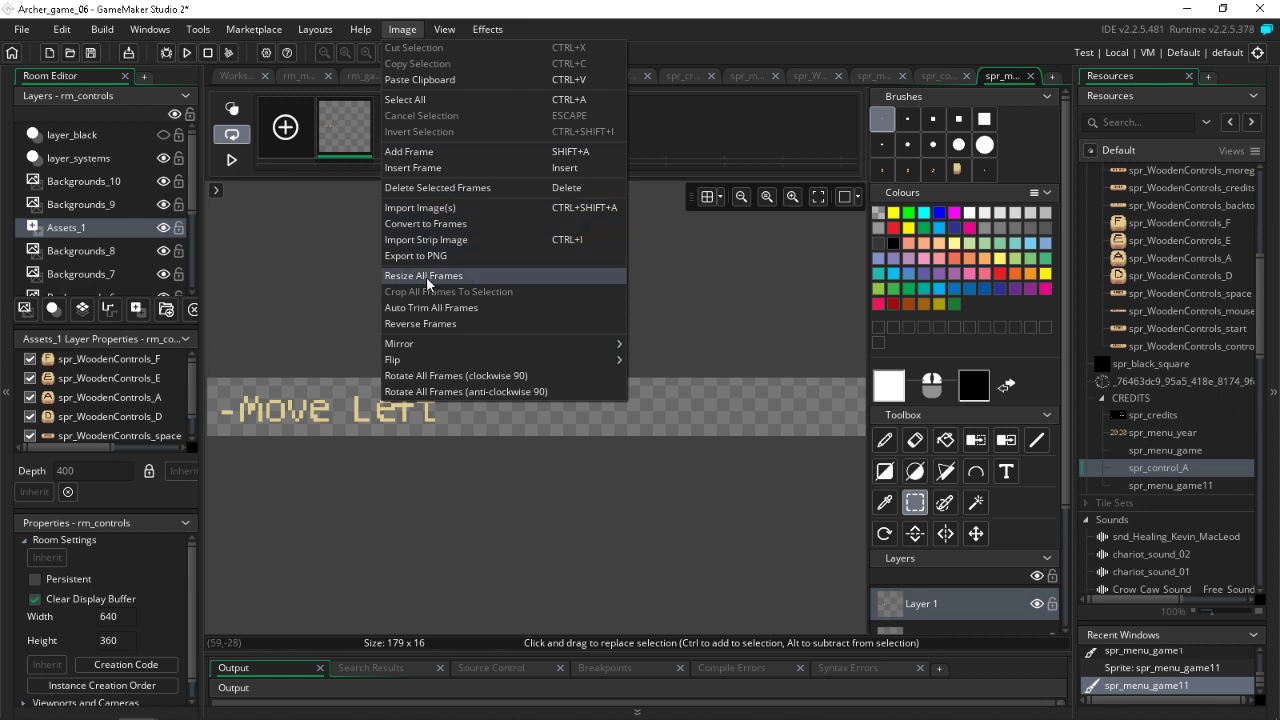
click(430, 307)
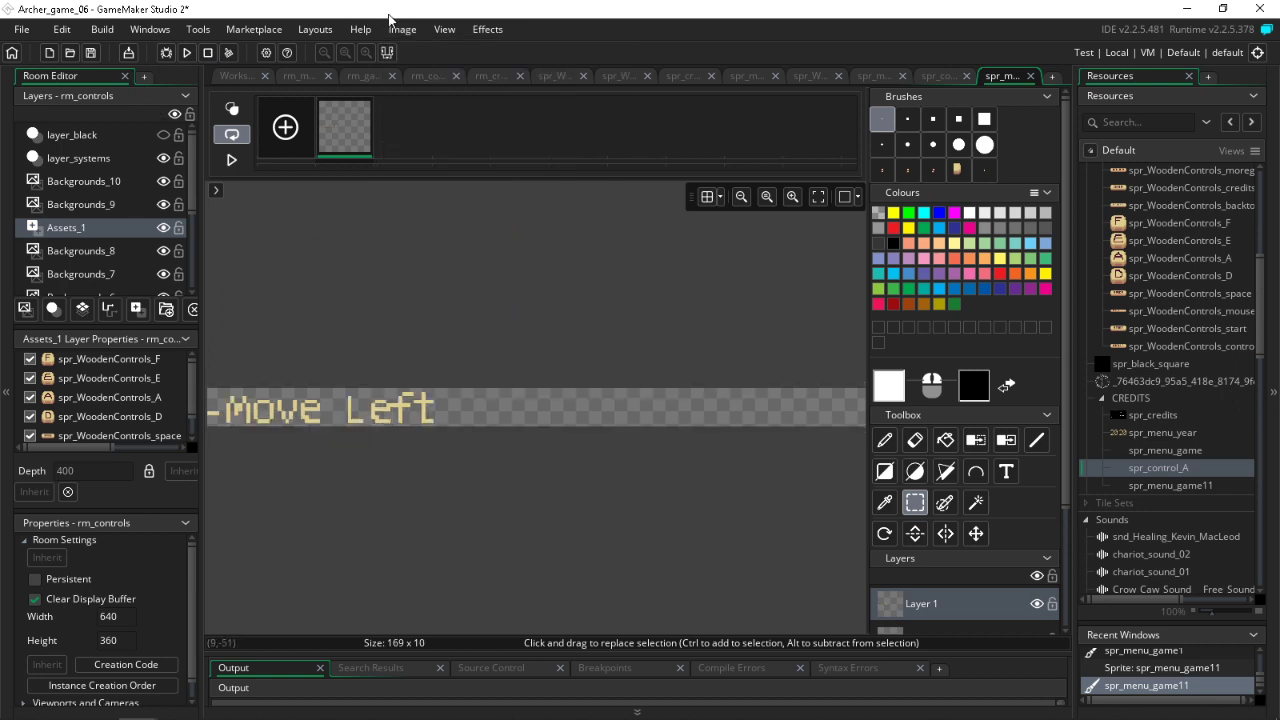
middle_drag(647, 283, 585, 272)
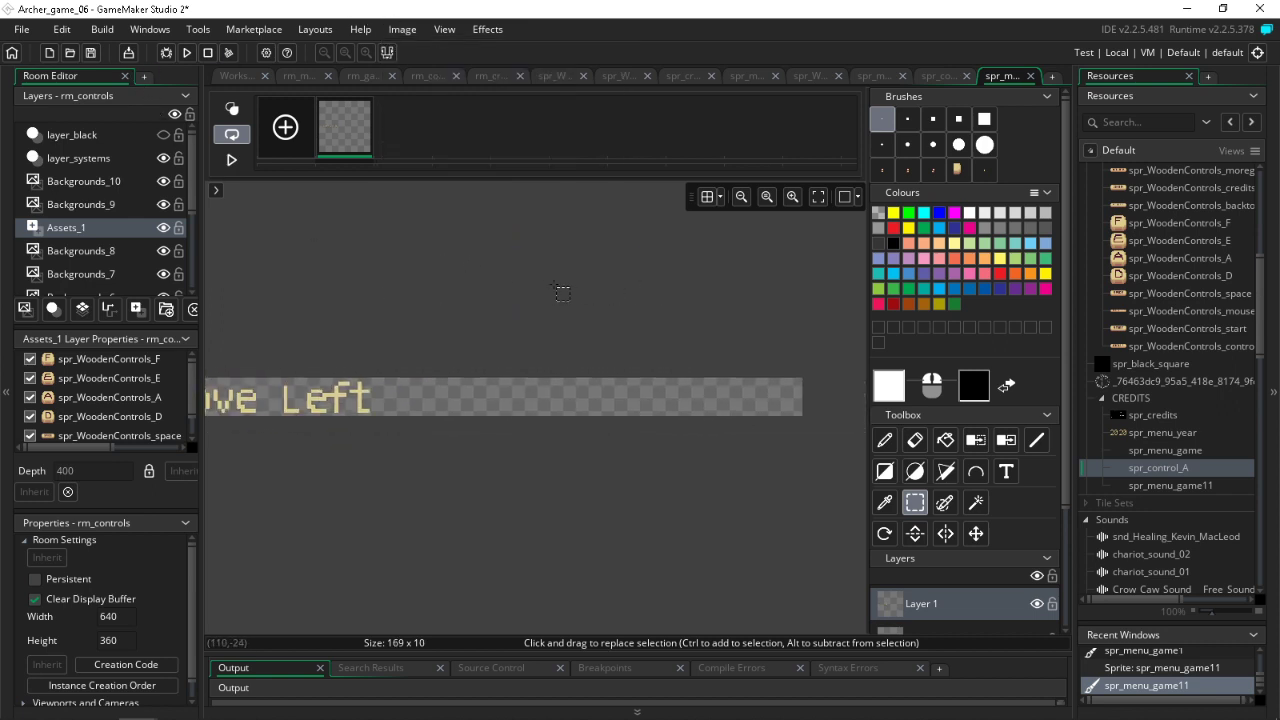
click(412, 280)
drag(410, 278, 850, 505)
click(757, 486)
middle_drag(478, 229, 833, 229)
click(402, 29)
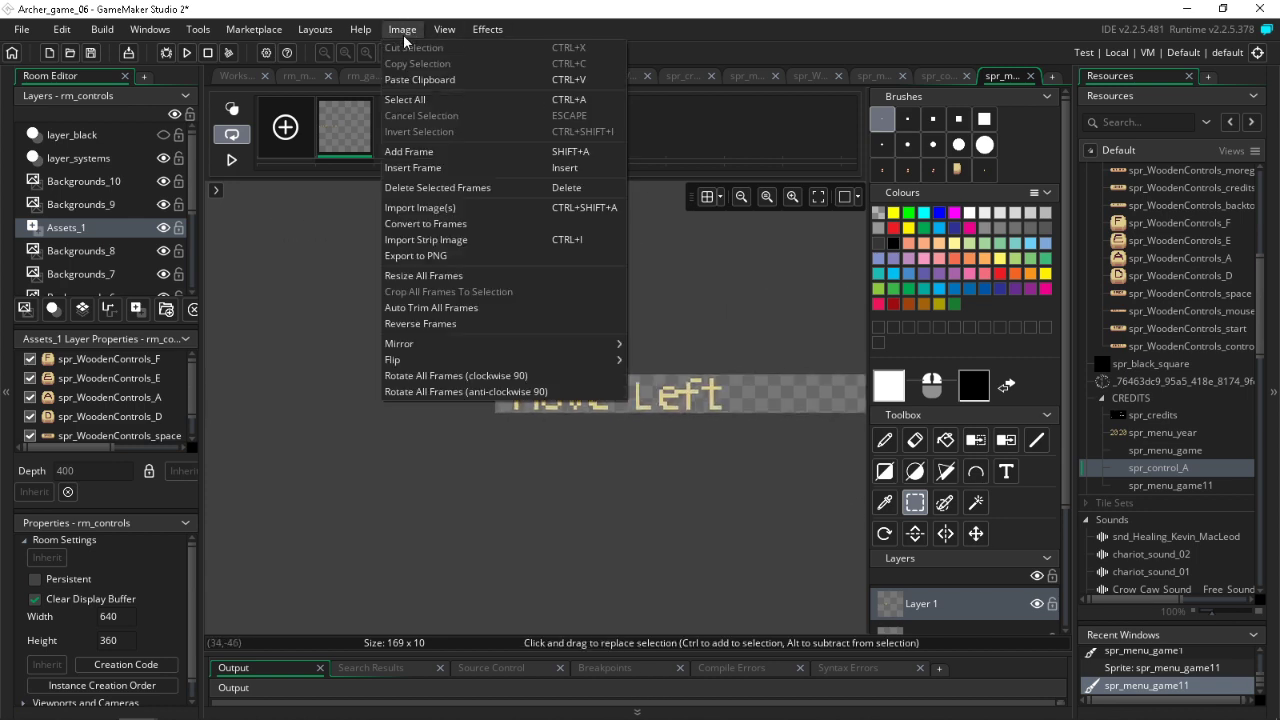
Step: Delete the hidden default layer and auto trim all frames around the "-Move Left" text
scroll(1000, 540, down, 2)
click(978, 540)
right_click(978, 538)
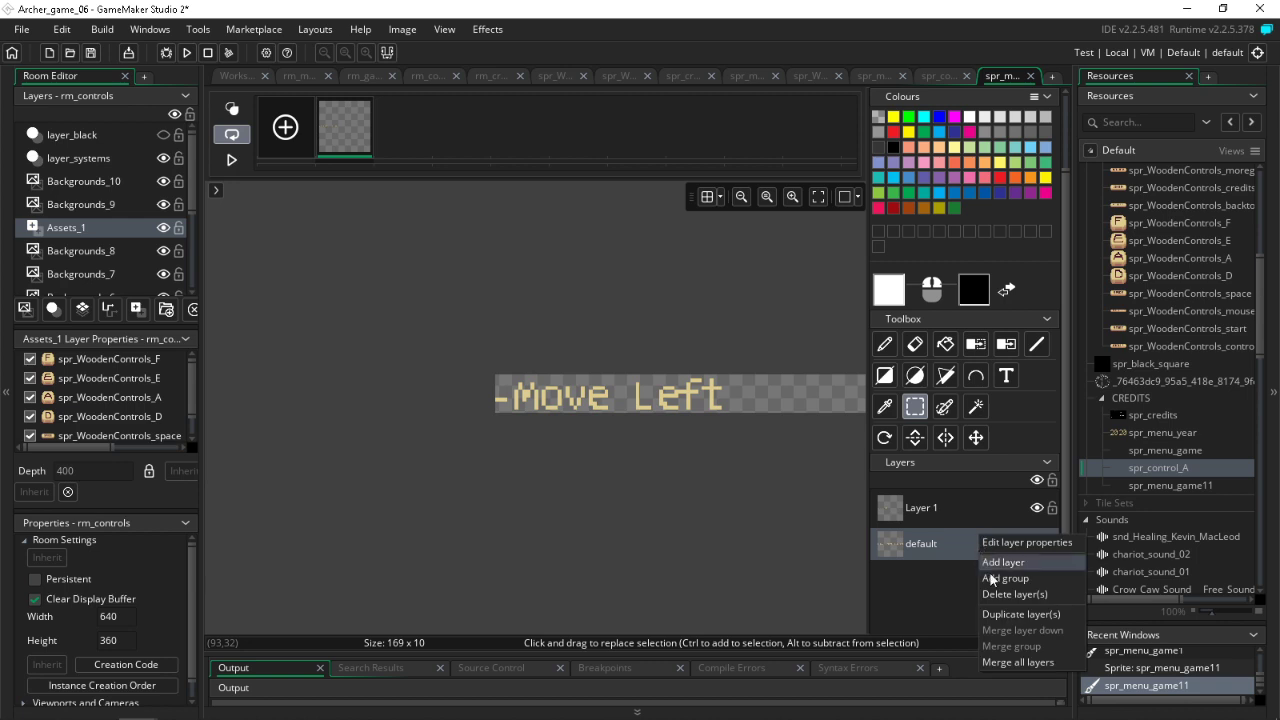
click(1006, 597)
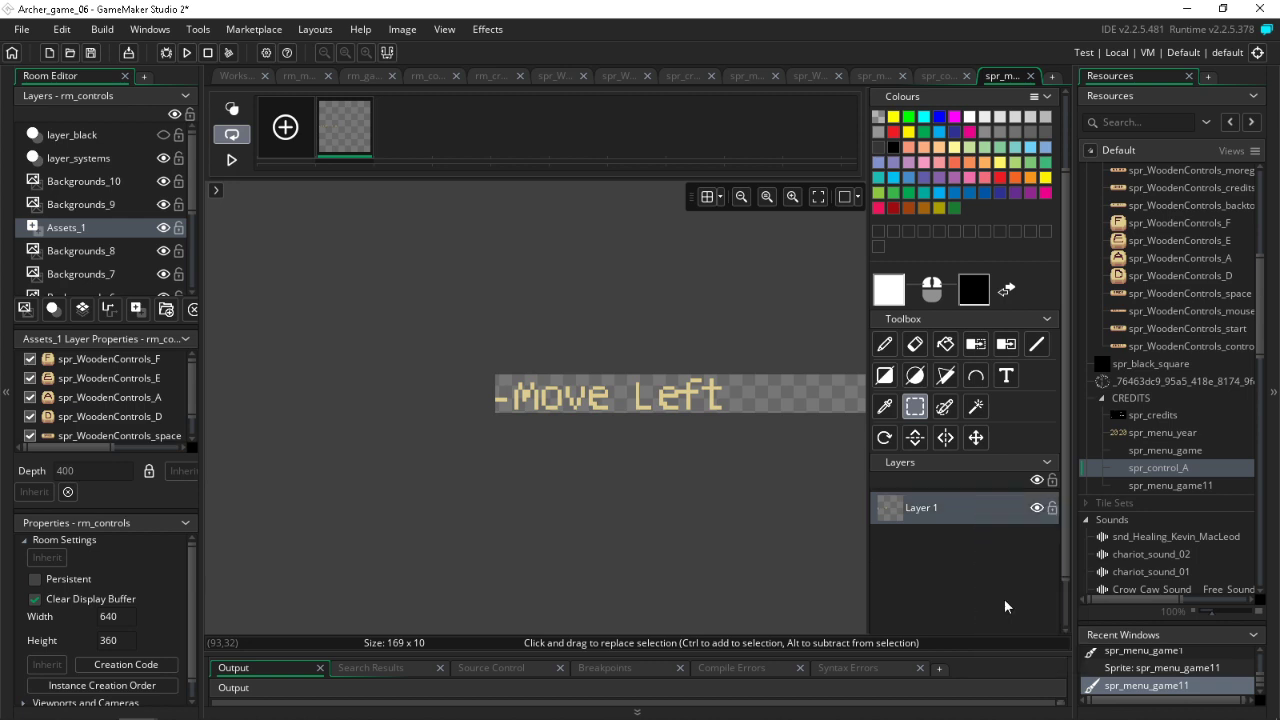
click(401, 29)
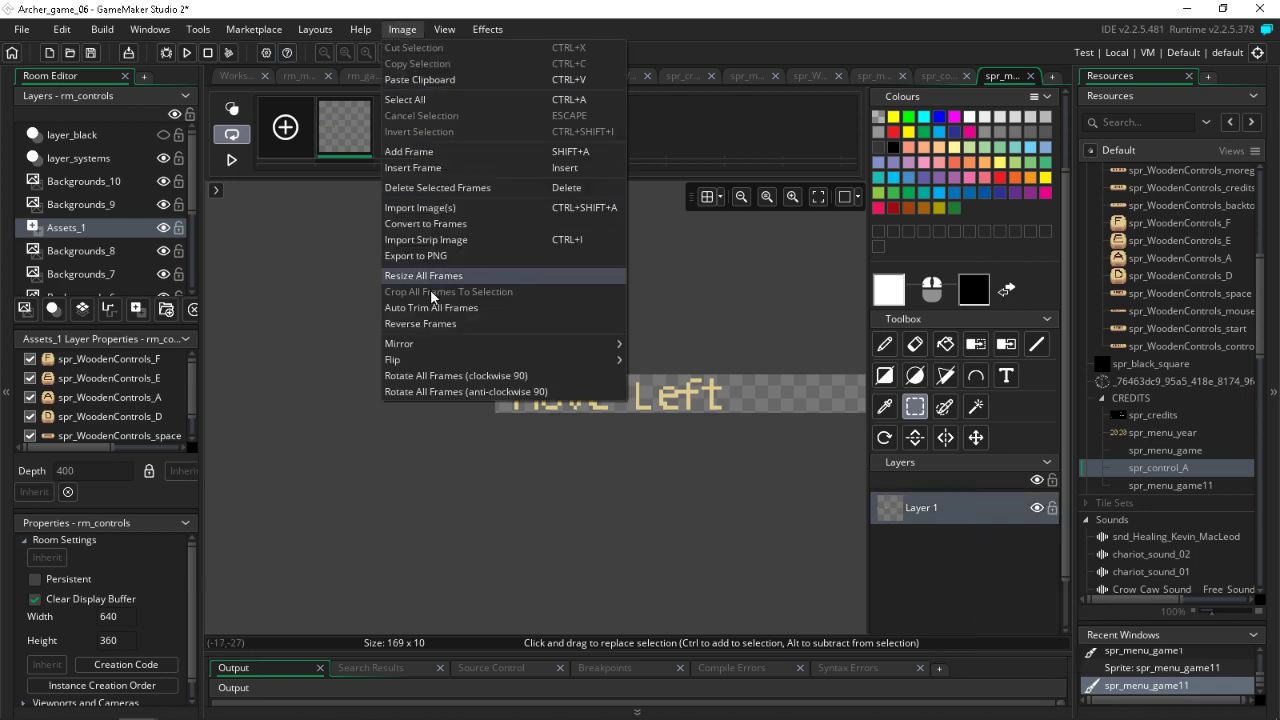
click(440, 310)
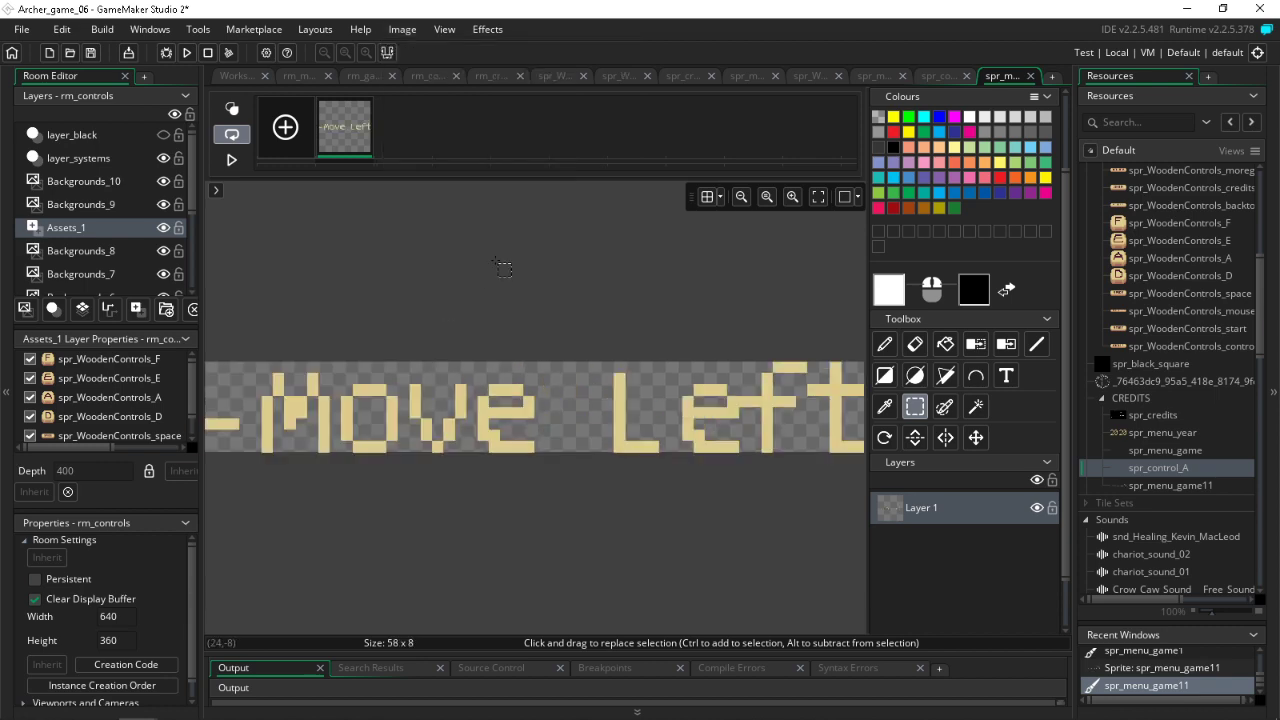
Step: Check the controls room and compare which text spr_control_A and spr_menu_game11 each contain
click(368, 78)
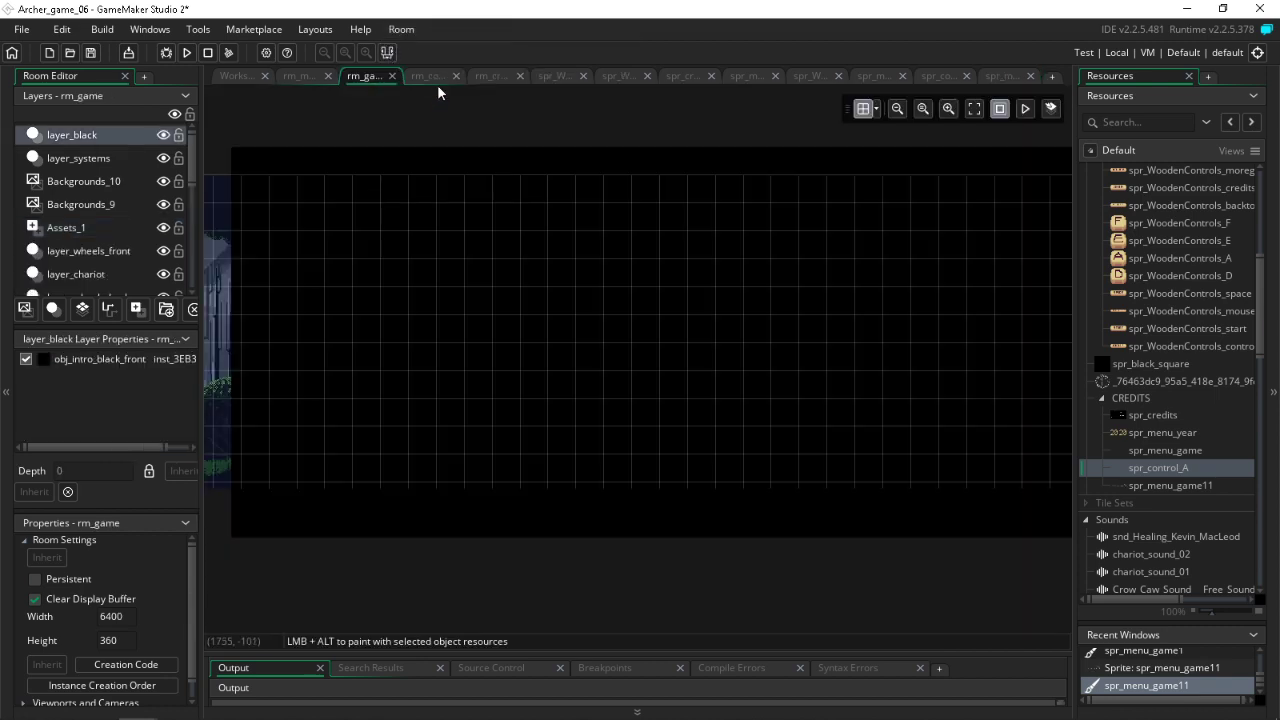
click(432, 76)
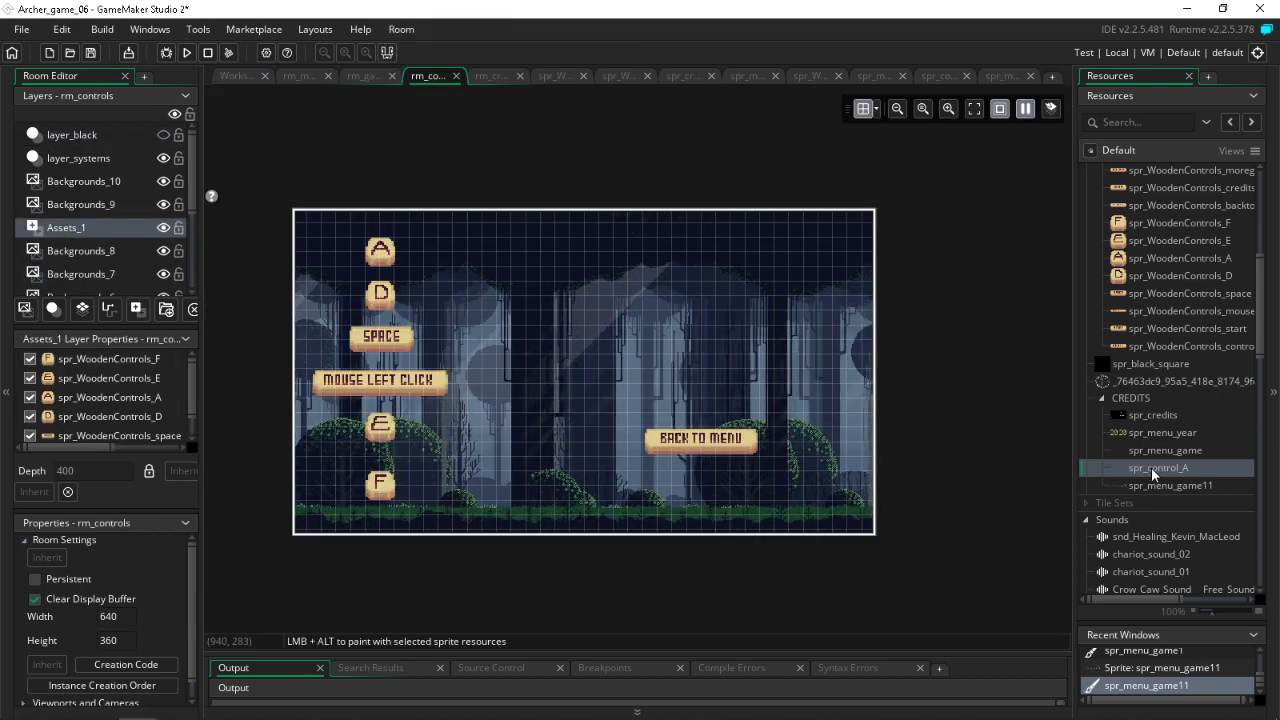
mouse_move(1151, 467)
mouse_down()
mouse_move(688, 425)
mouse_move(440, 256)
mouse_move(630, 302)
mouse_move(1147, 477)
mouse_up()
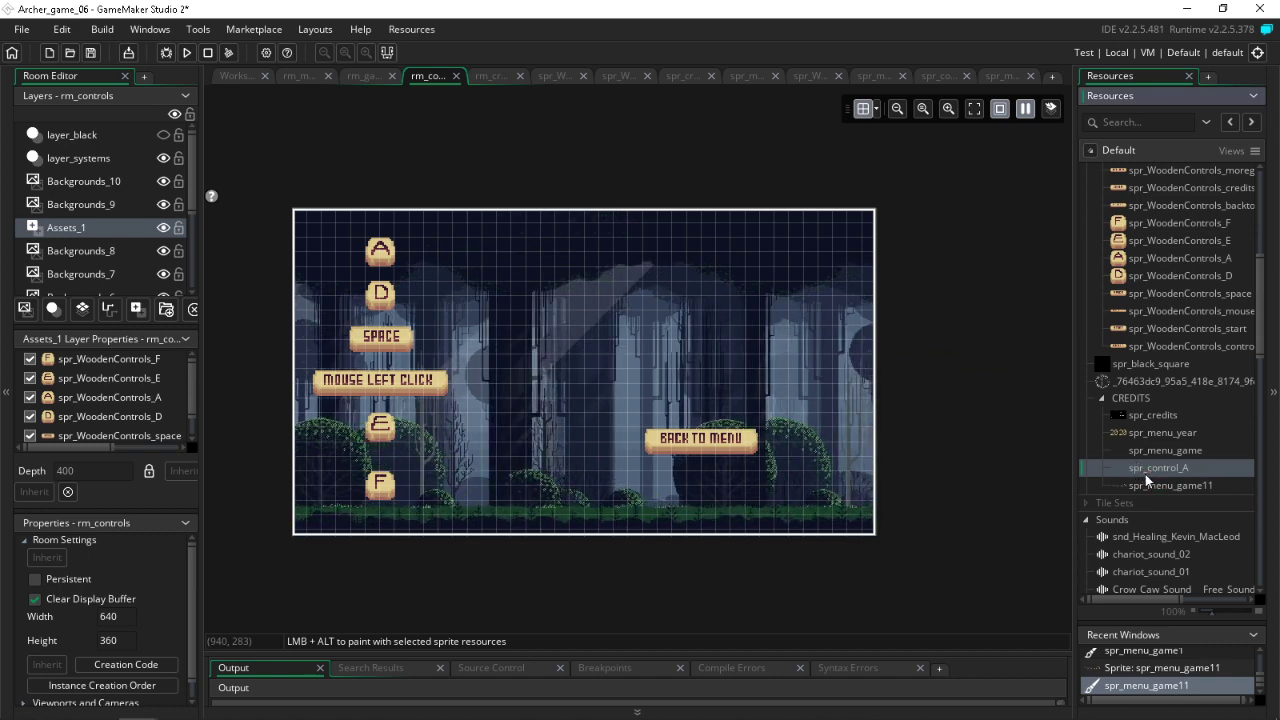
double_click(1165, 470)
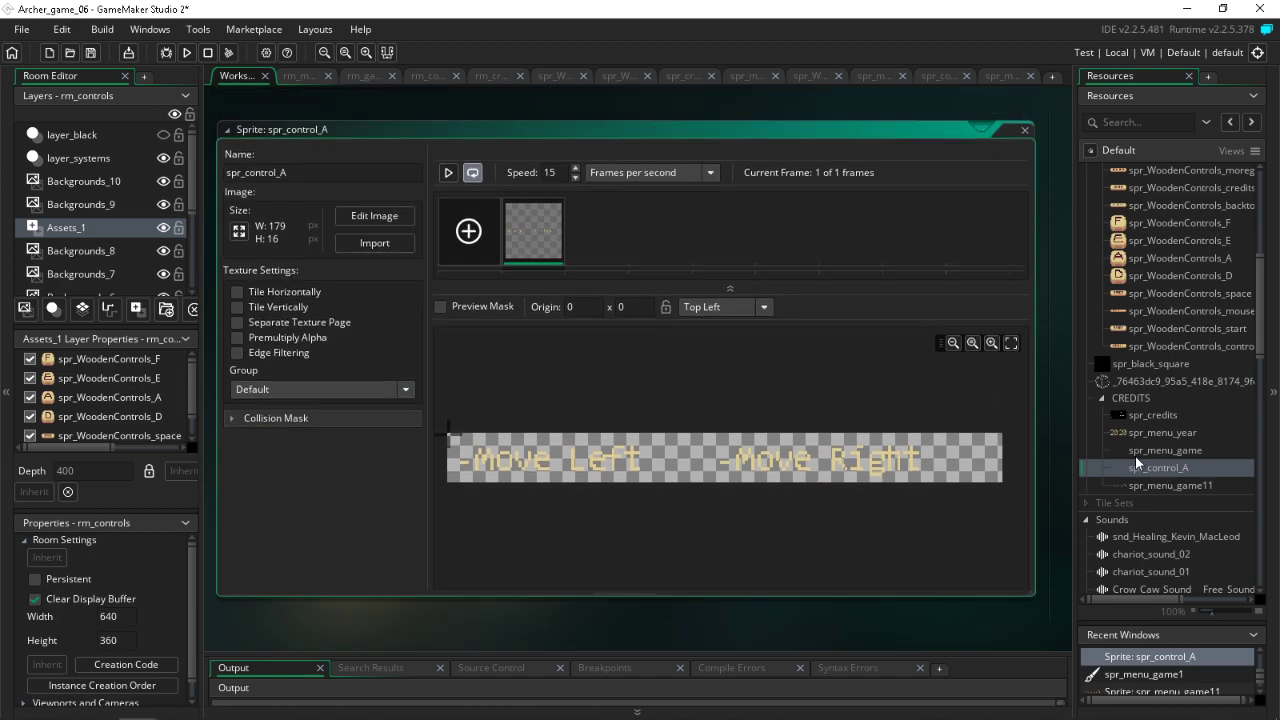
click(1145, 486)
double_click(1145, 486)
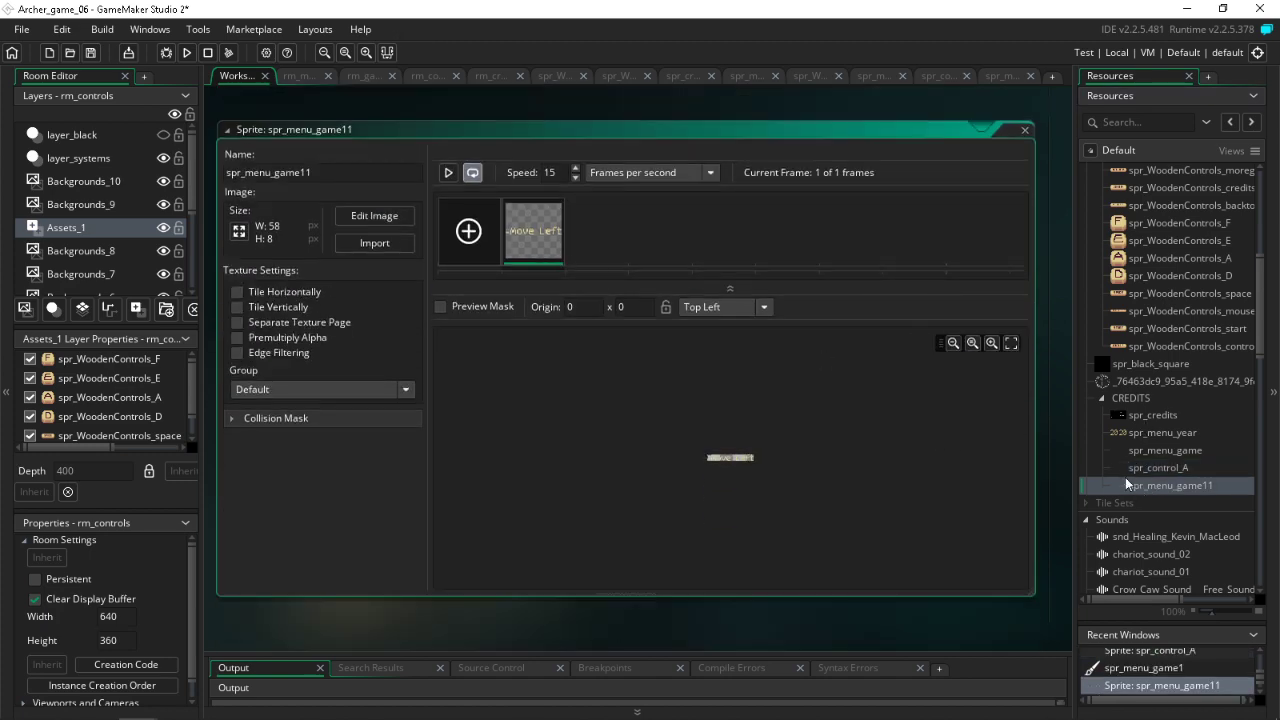
Step: Rename the spr_control_A sprite, which still holds both labels, as spr_control_D
click(1169, 485)
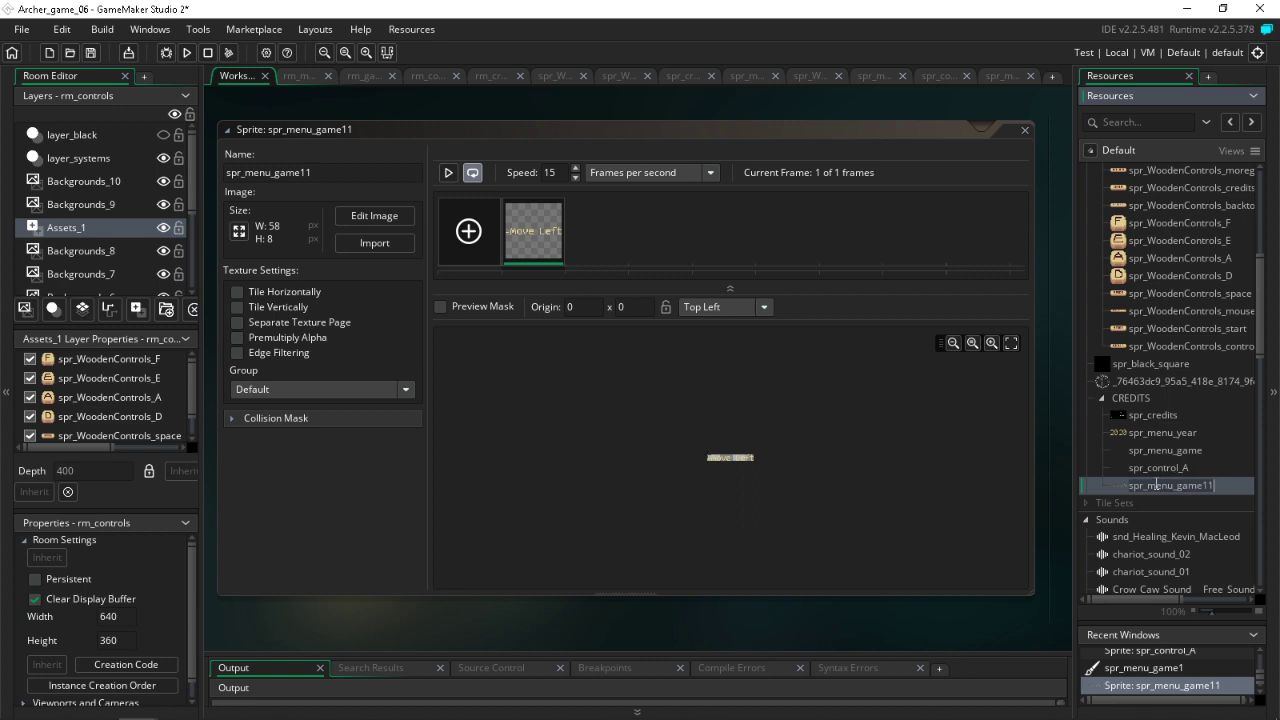
click(1164, 469)
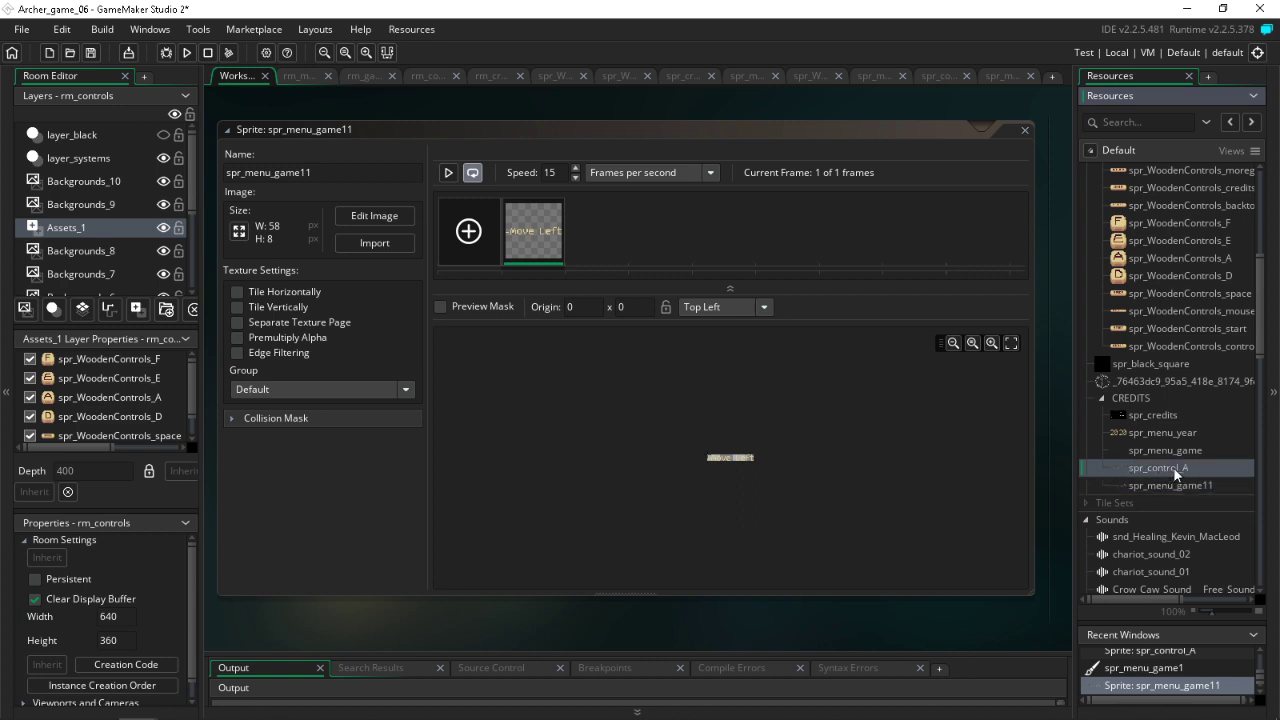
click(1188, 468)
key(Return)
click(1163, 473)
Step: Rename the "-Move Left" sprite spr_menu_game11 as spr_control_A and open it
click(1197, 485)
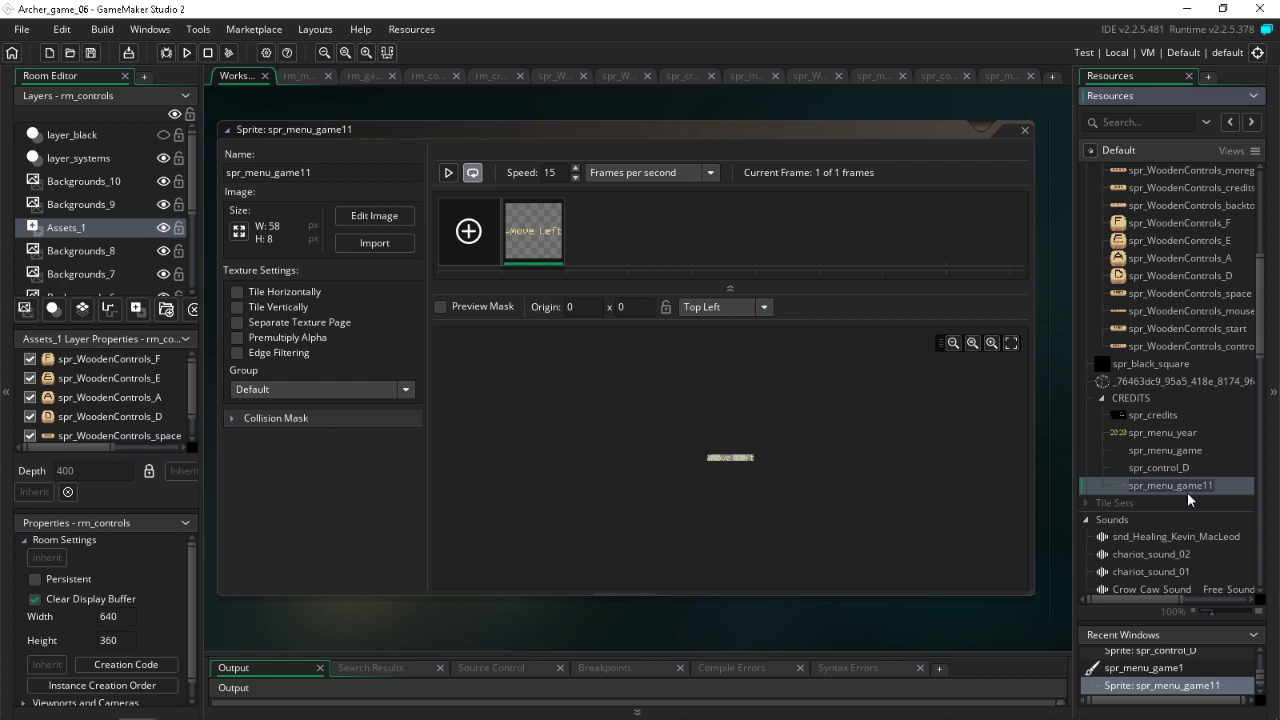
text(spr_control_D)
key(Return)
double_click(1167, 486)
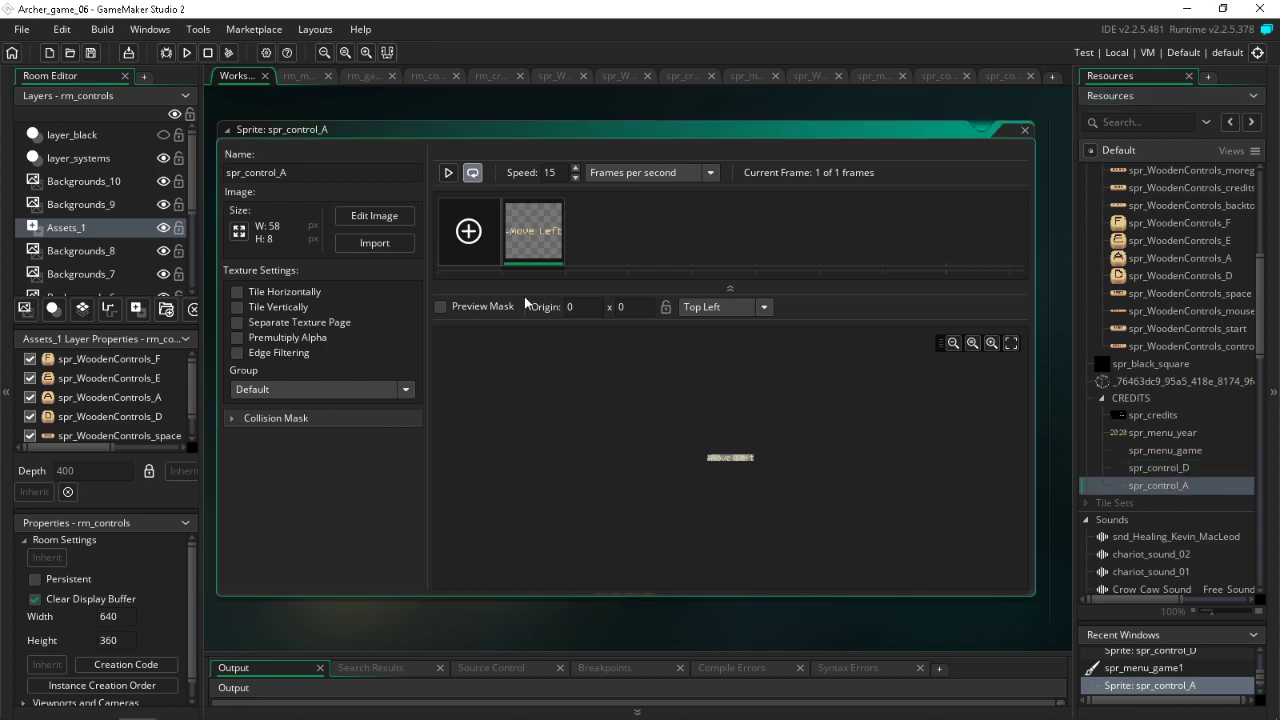
Step: Place spr_control_A on the Assets_1 layer of rm_controls beside the A key, at 160, 32
click(302, 76)
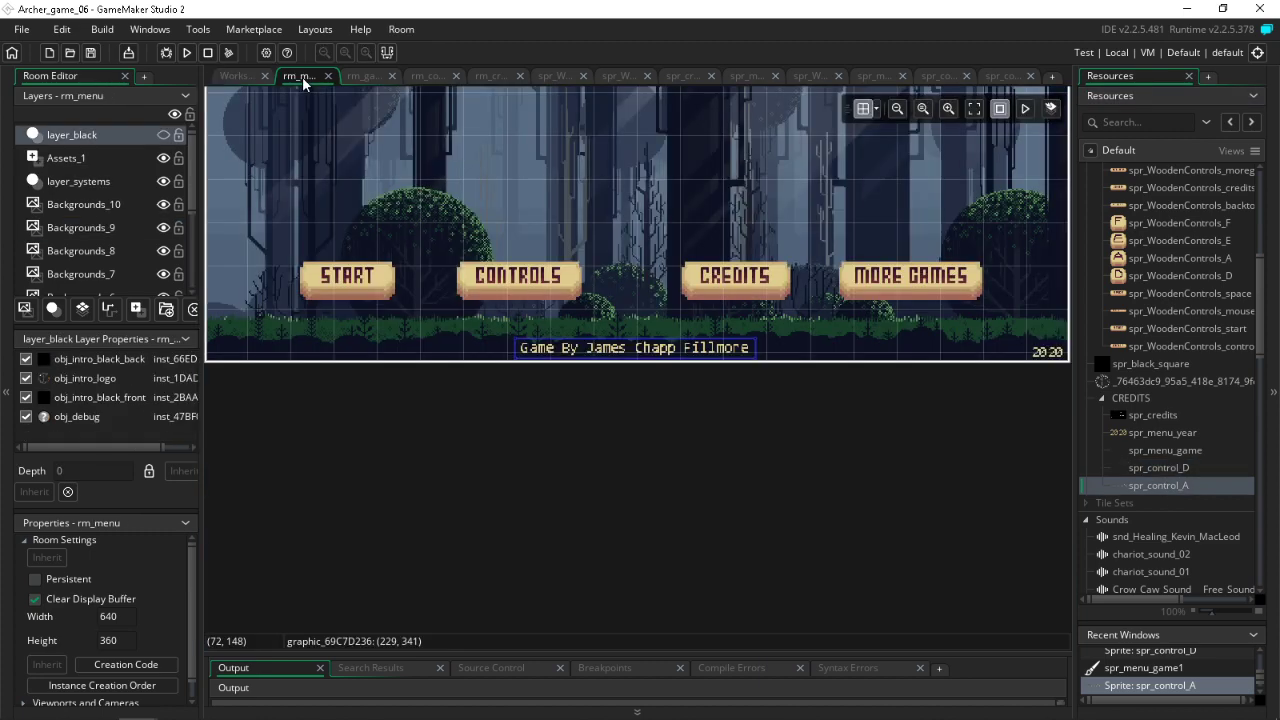
click(362, 77)
click(423, 74)
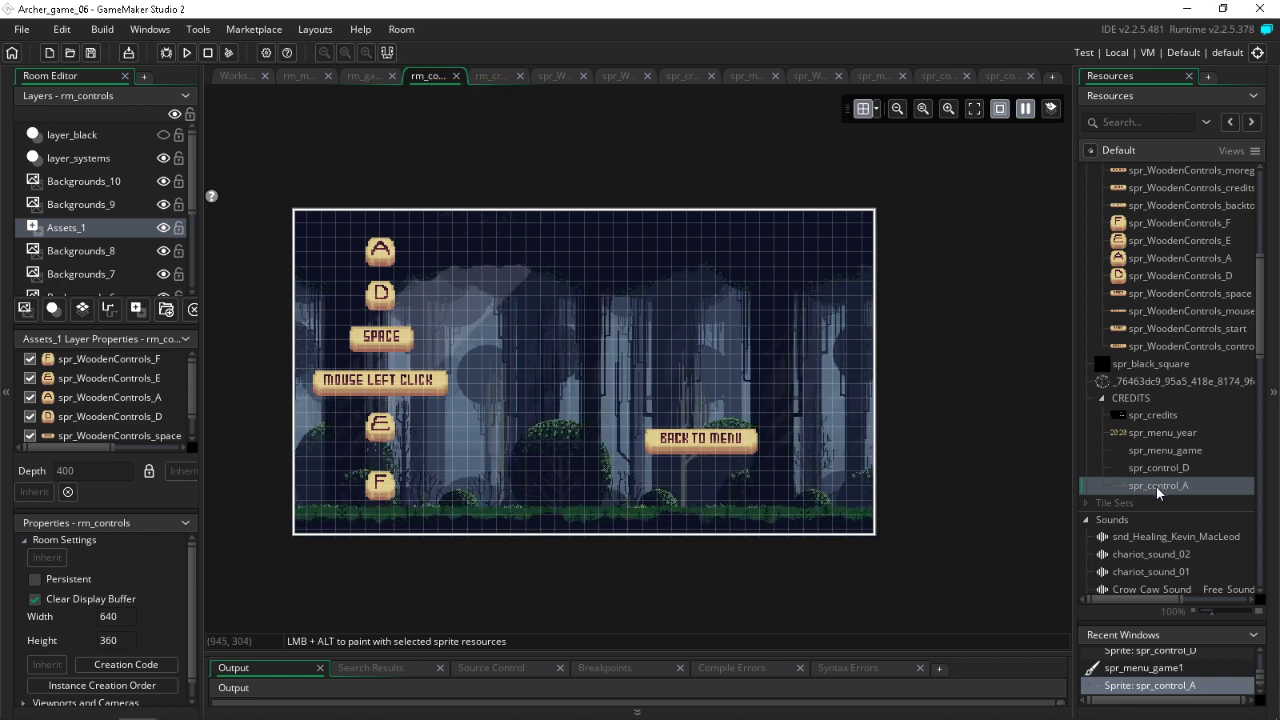
drag(1154, 484, 457, 241)
Step: Scale the "-Move Left" graphic to 2 in X and Y and move it closer to the A key, at 132, 37
double_click(458, 241)
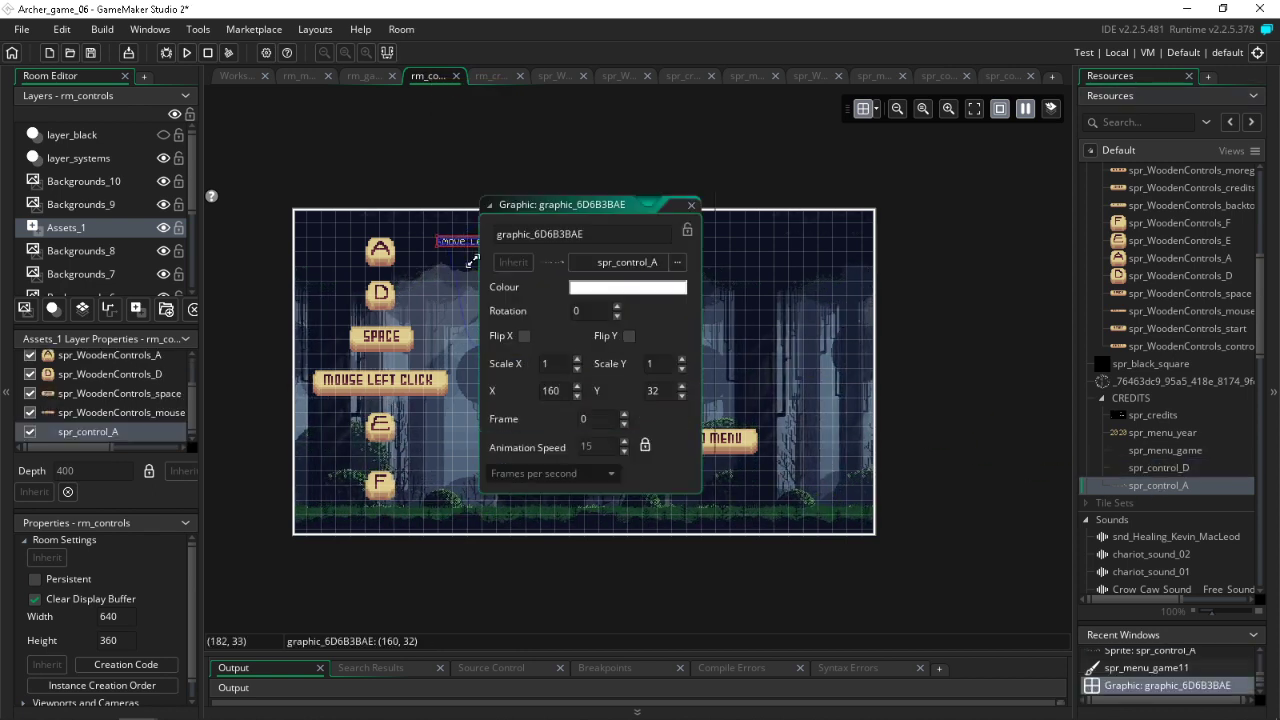
double_click(540, 363)
text(2)
click(650, 363)
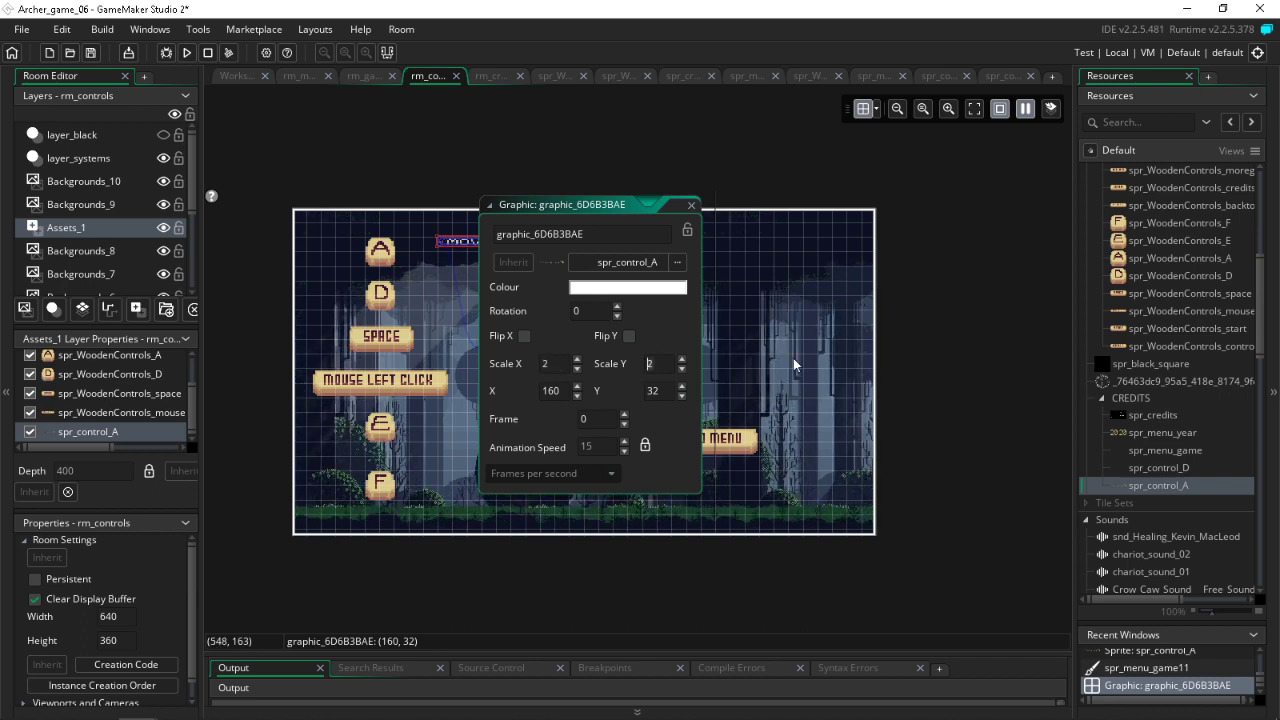
text(2)
click(691, 205)
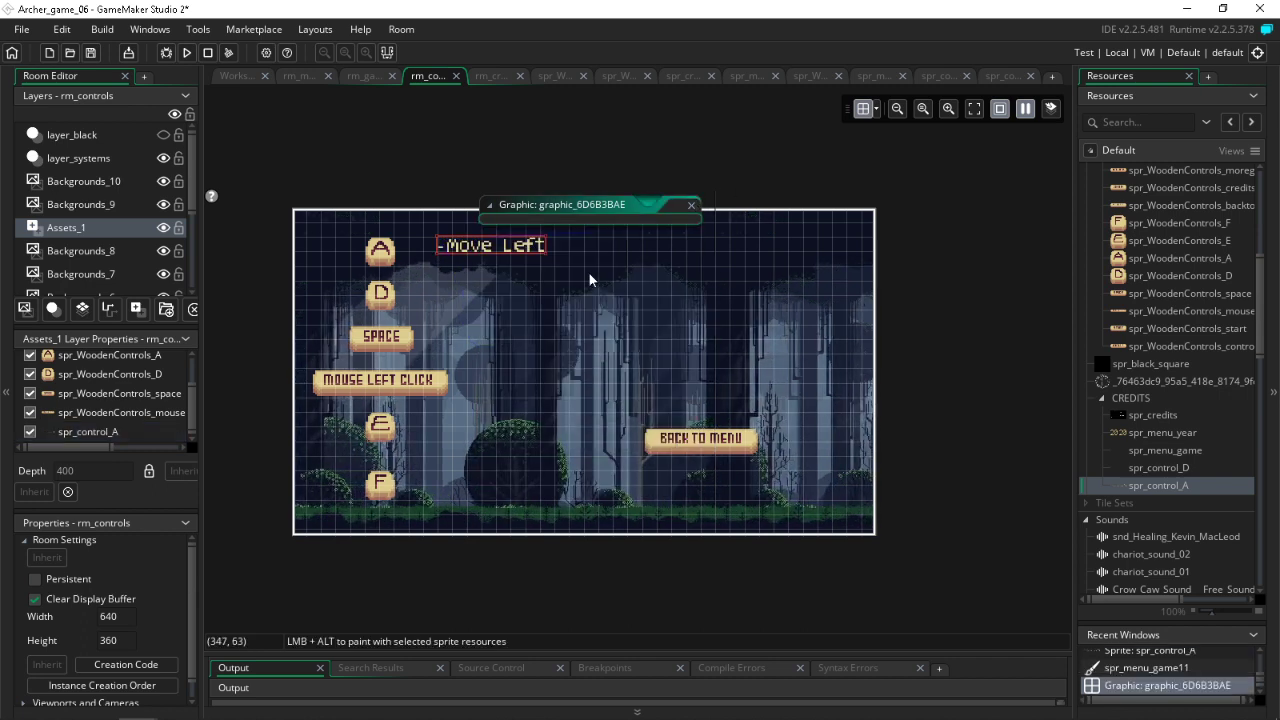
click(480, 250)
drag(483, 252, 445, 249)
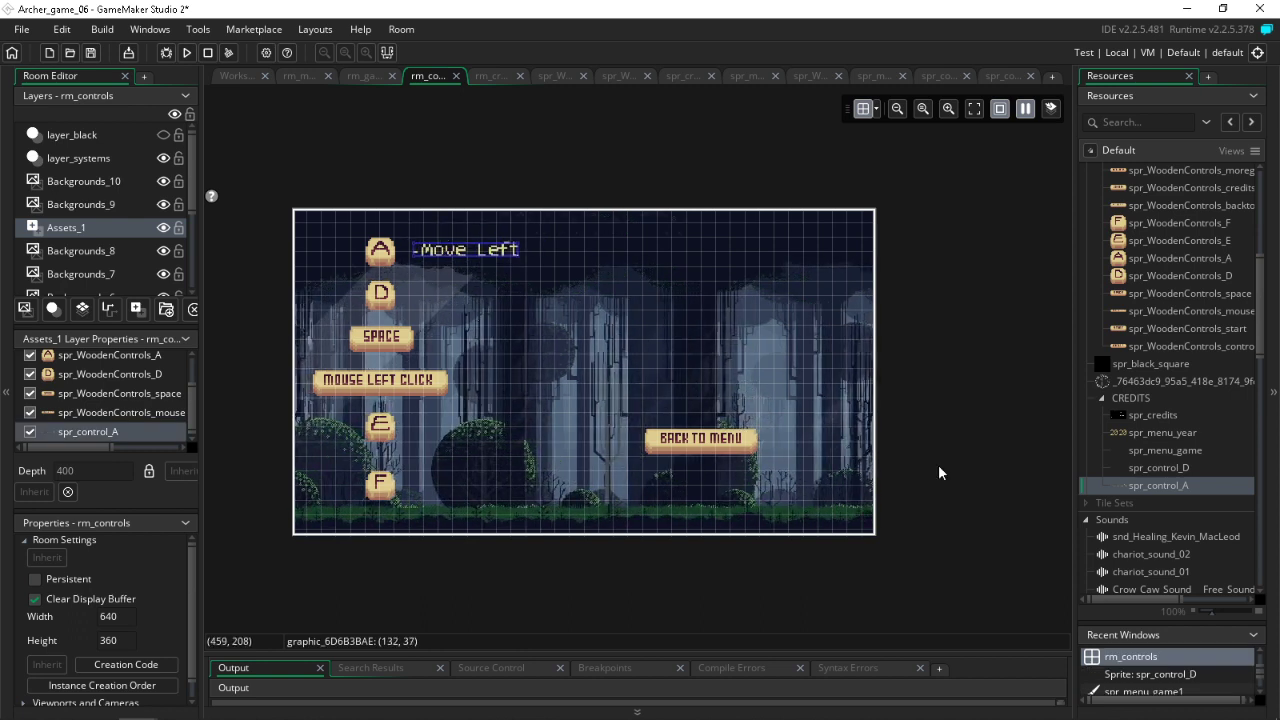
Step: Open the image of spr_control_D for editing and delete its hidden default layer
double_click(1160, 467)
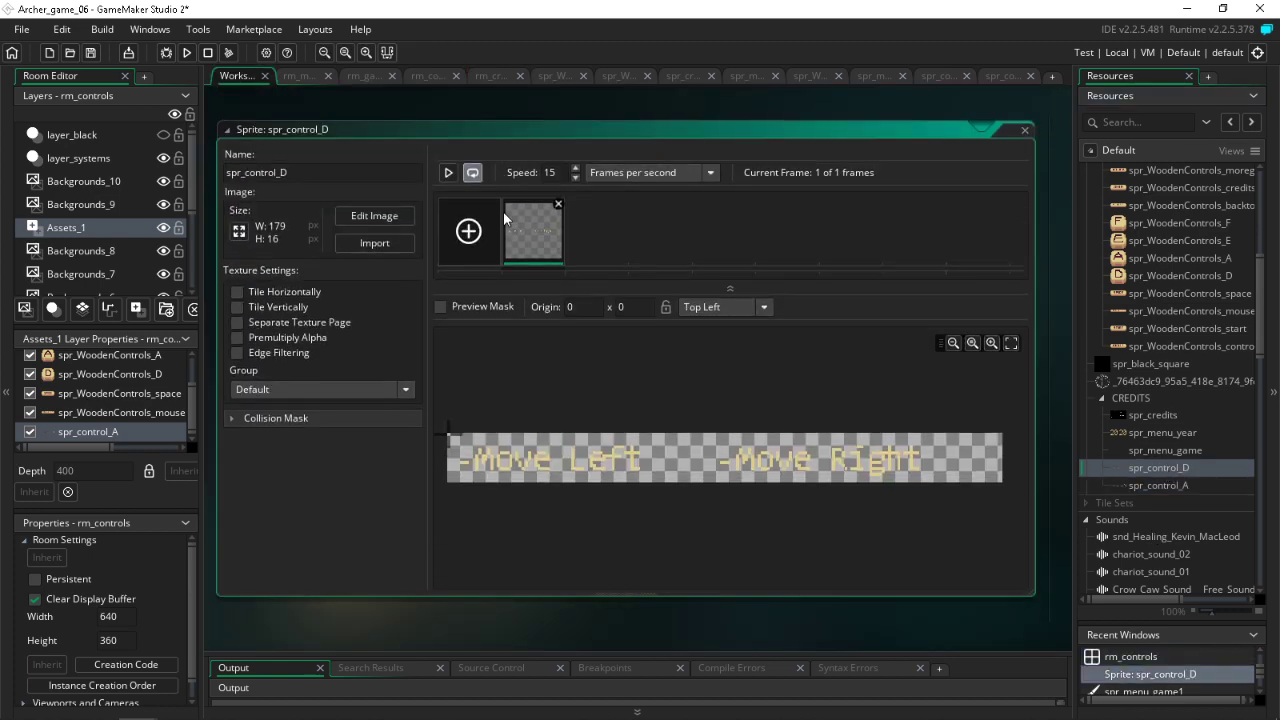
double_click(544, 226)
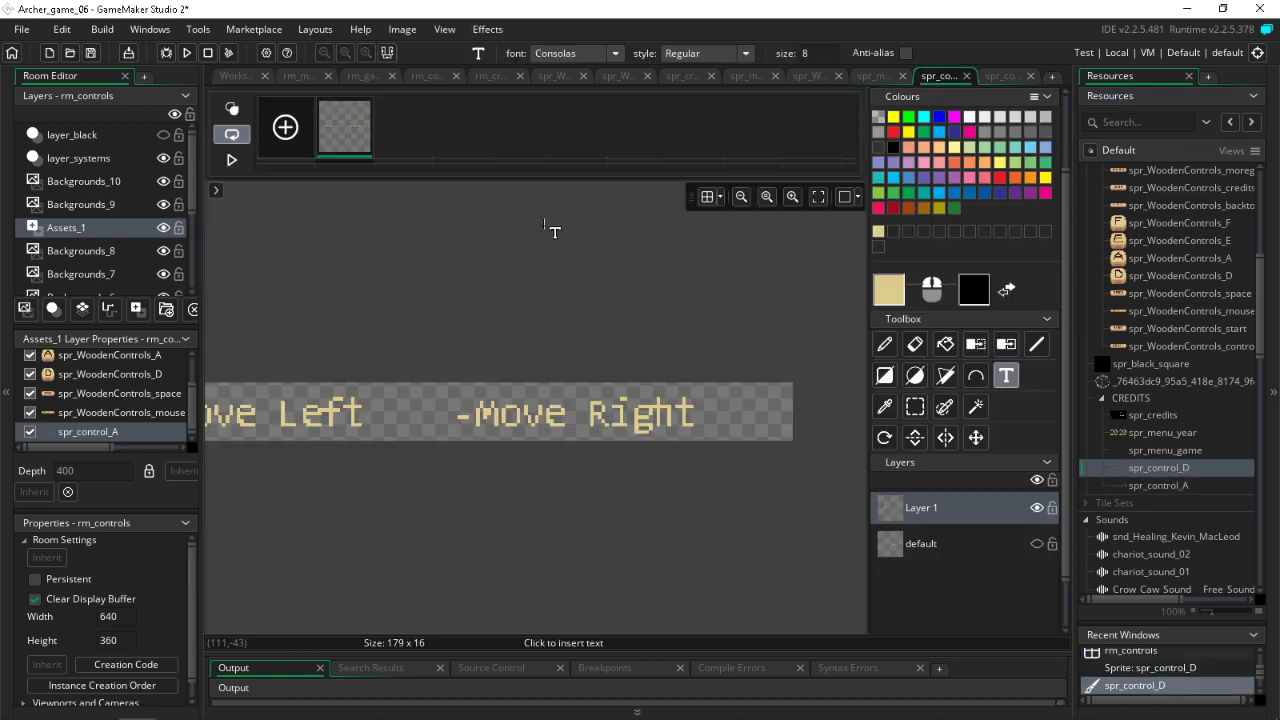
click(916, 407)
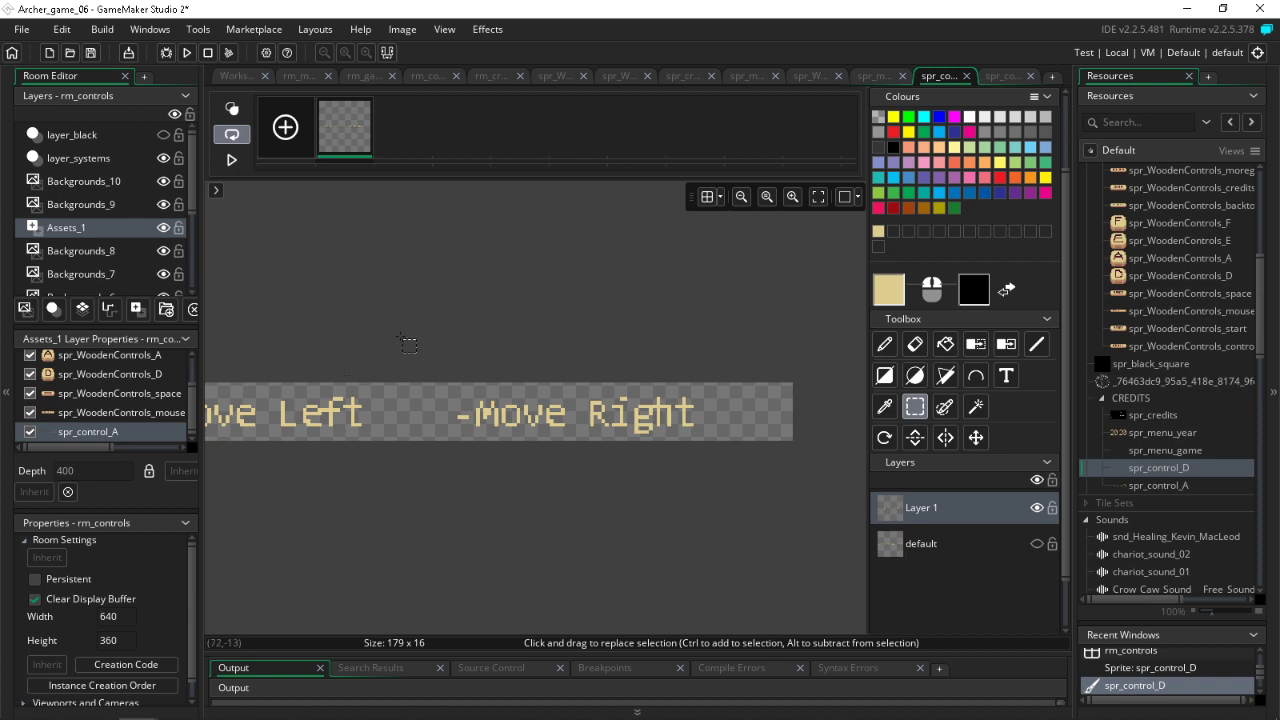
click(950, 530)
key(Delete)
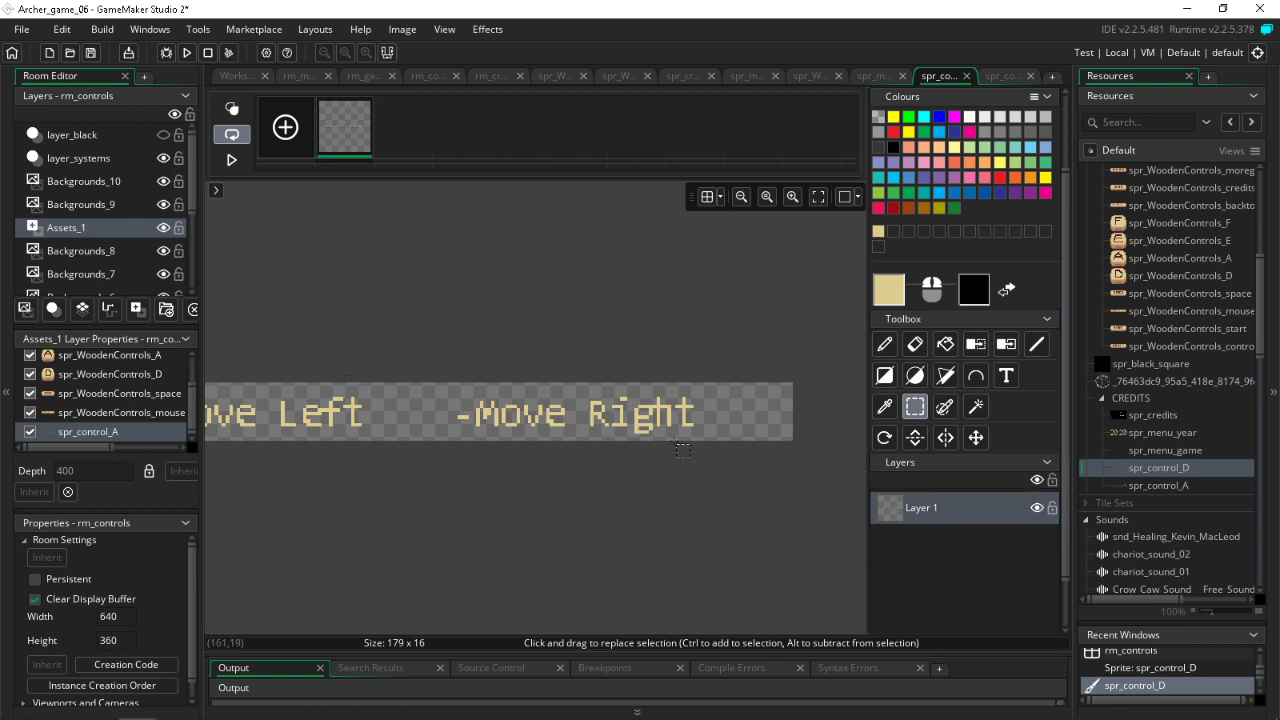
Step: Erase "-Move Left" from spr_control_D and auto trim all frames around "-Move Right"
drag(318, 360, 440, 460)
key(Delete)
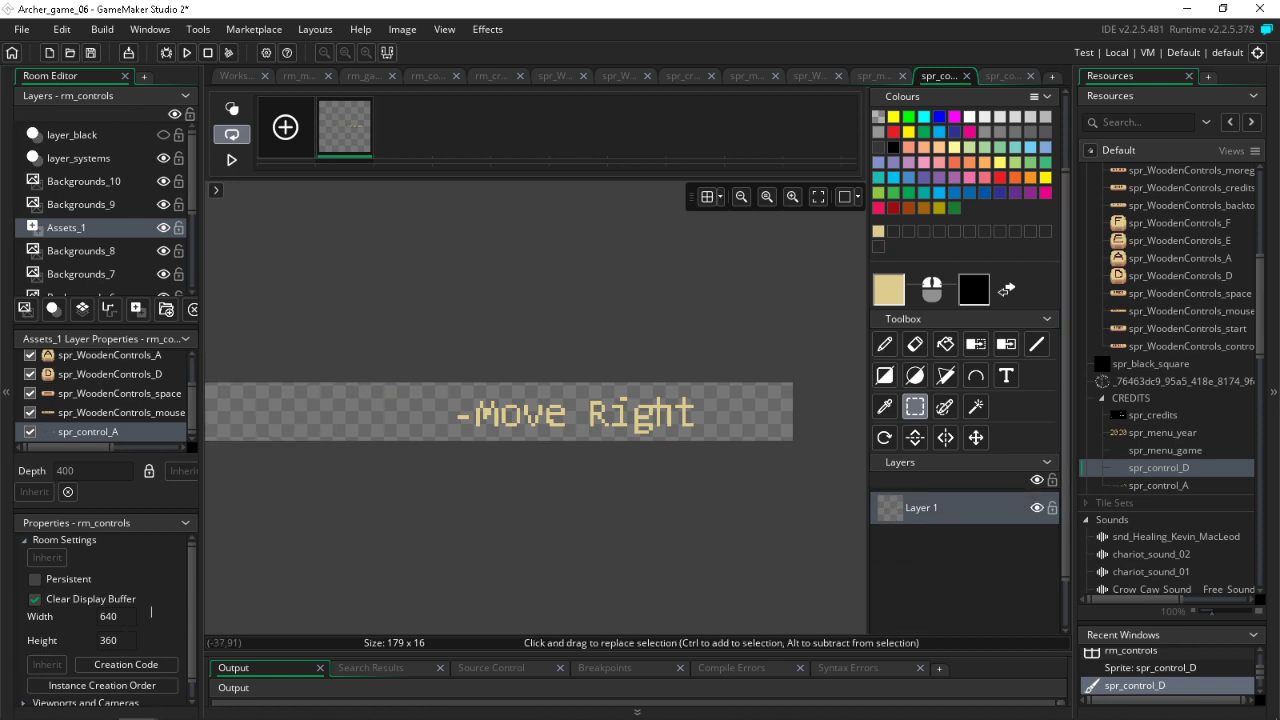
middle_drag(338, 313, 513, 301)
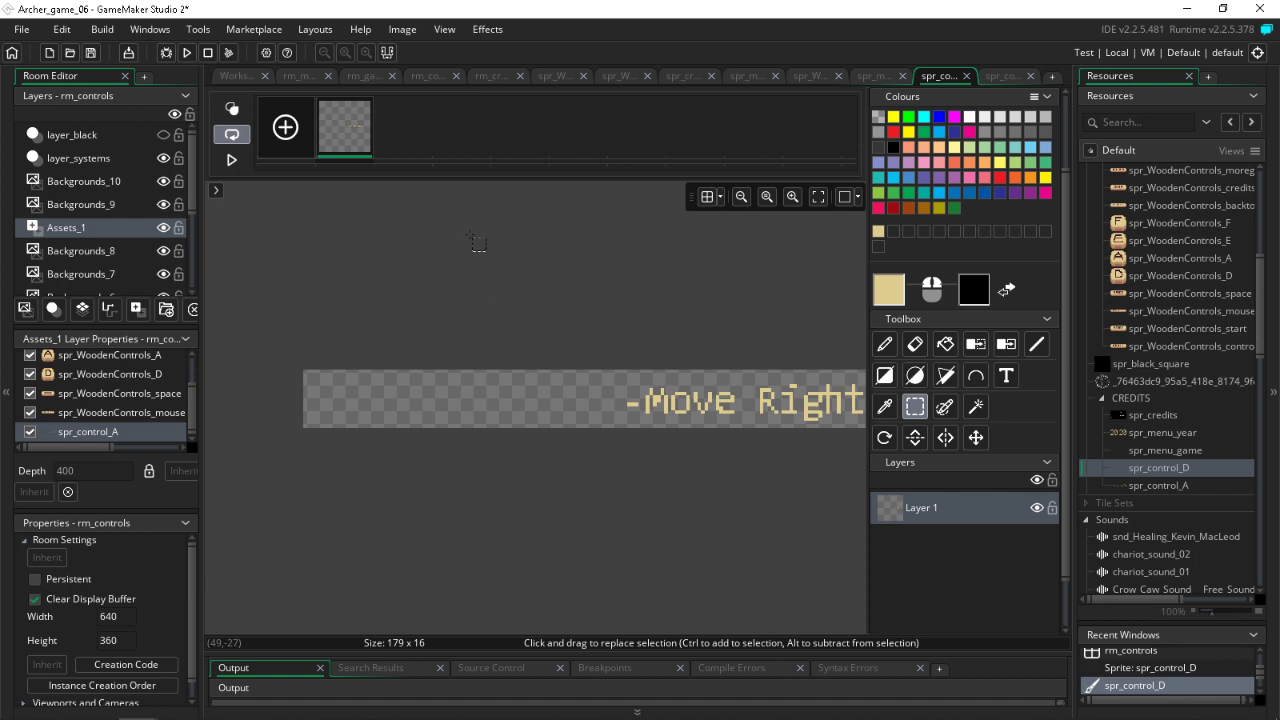
click(402, 29)
click(496, 310)
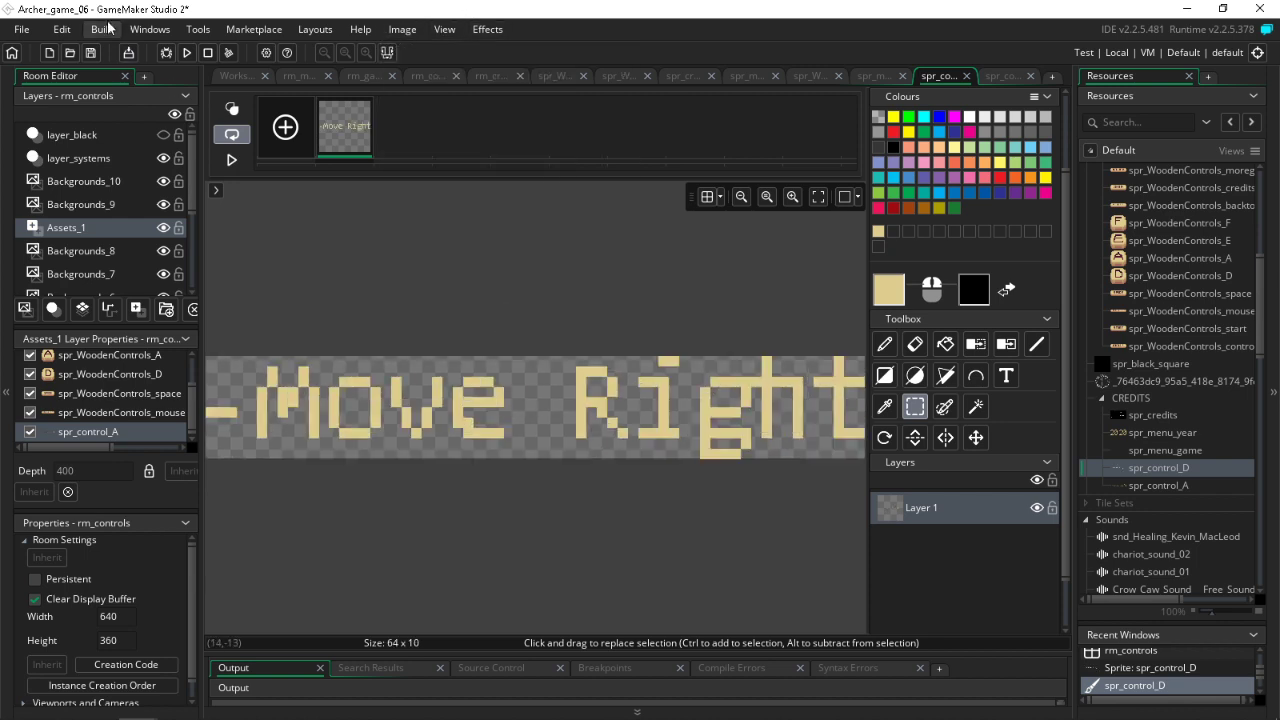
Step: Place spr_control_D on the Assets_1 layer of rm_controls beside the D key, at 144, 96
click(232, 75)
click(297, 76)
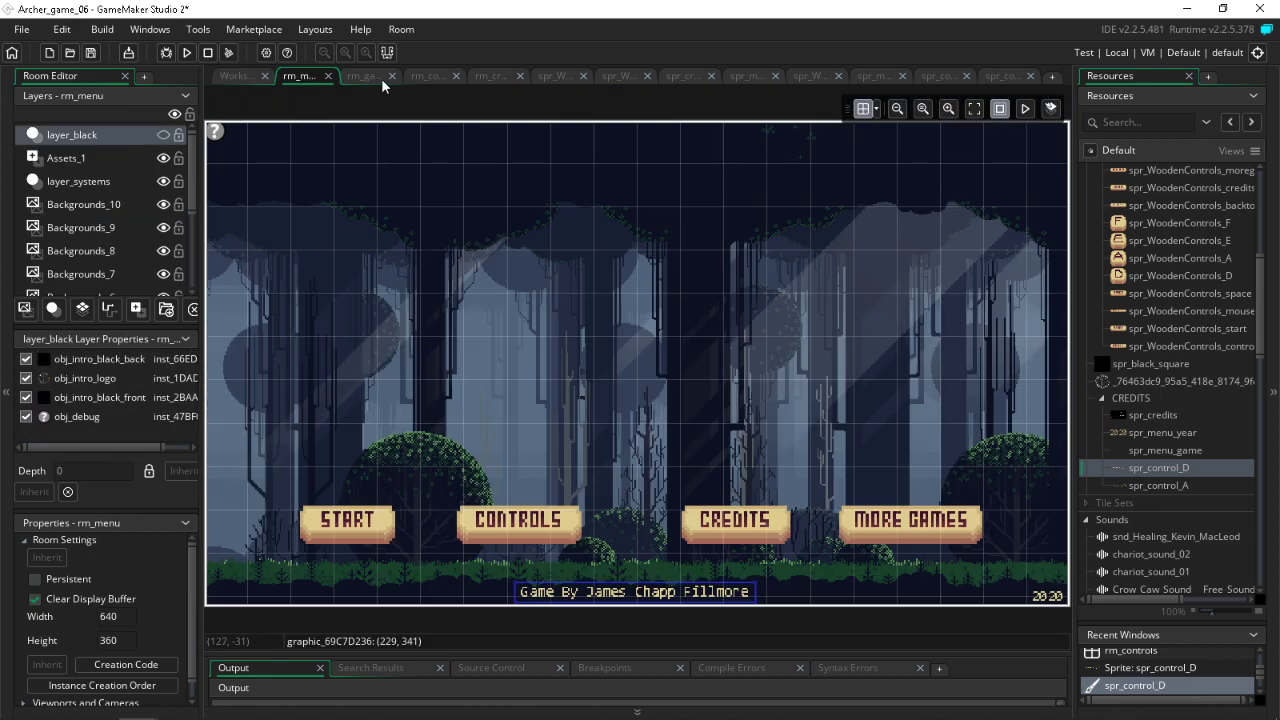
click(425, 76)
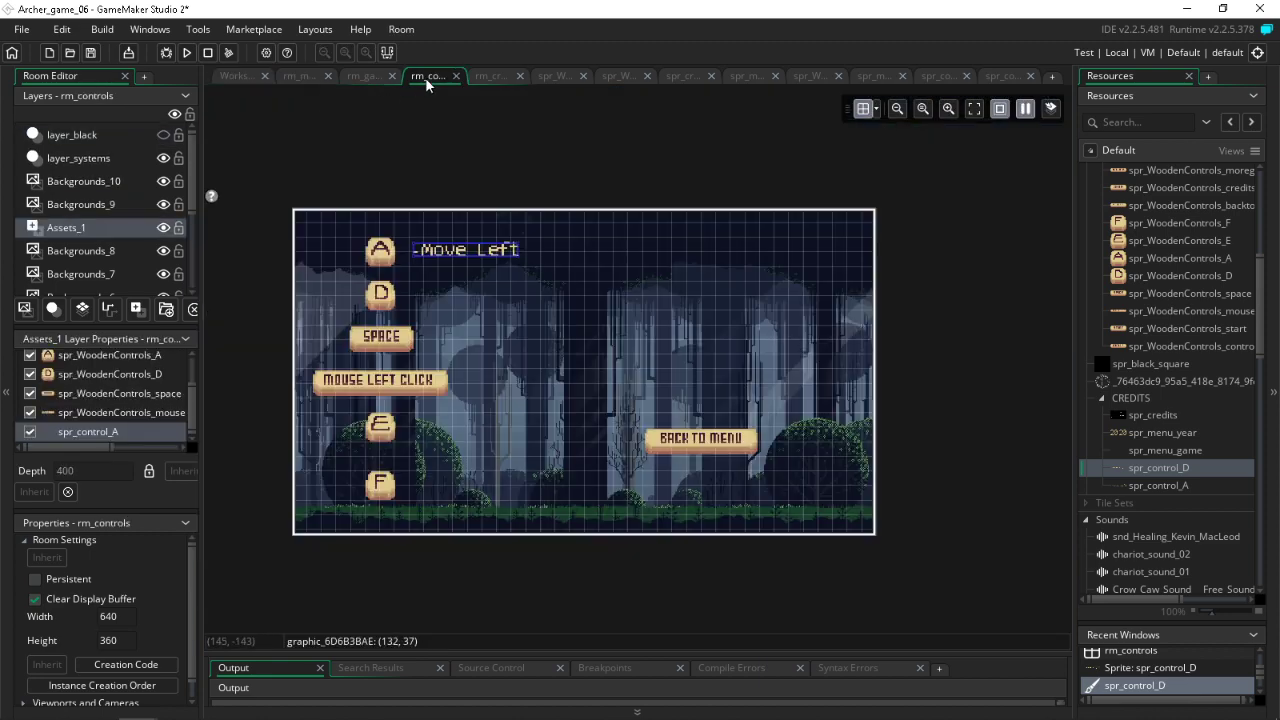
drag(1165, 467, 451, 303)
double_click(451, 303)
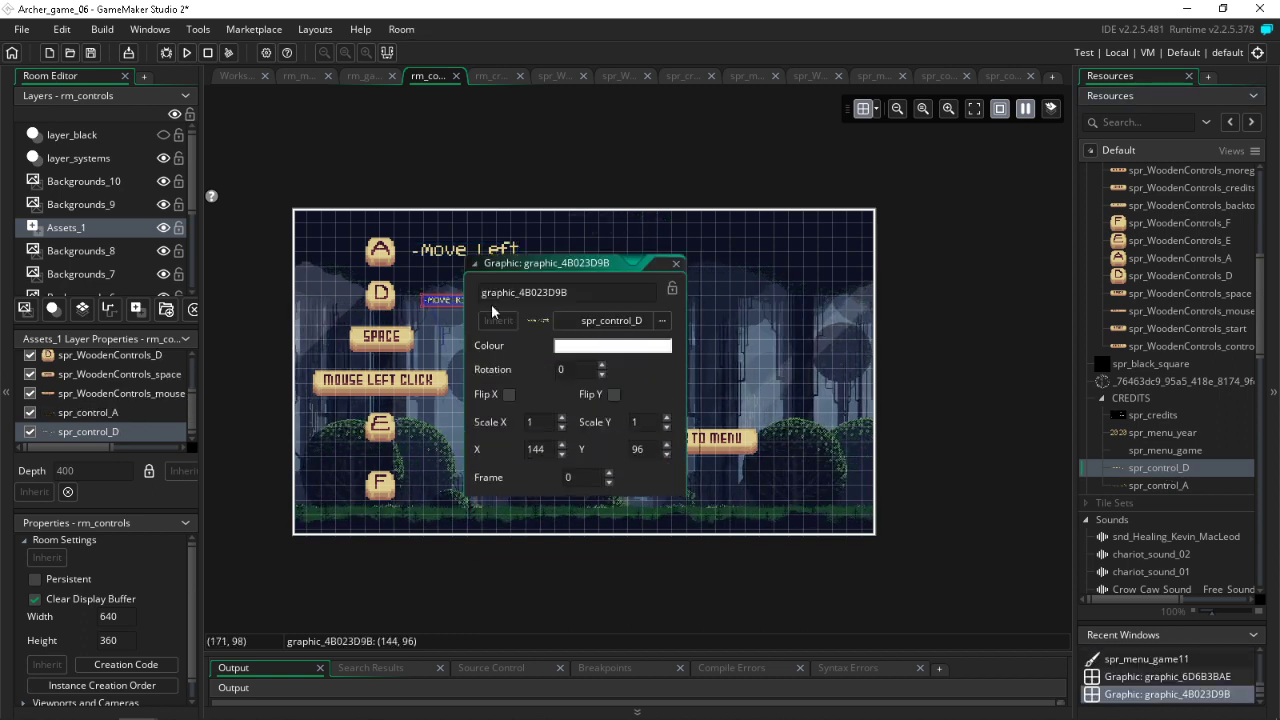
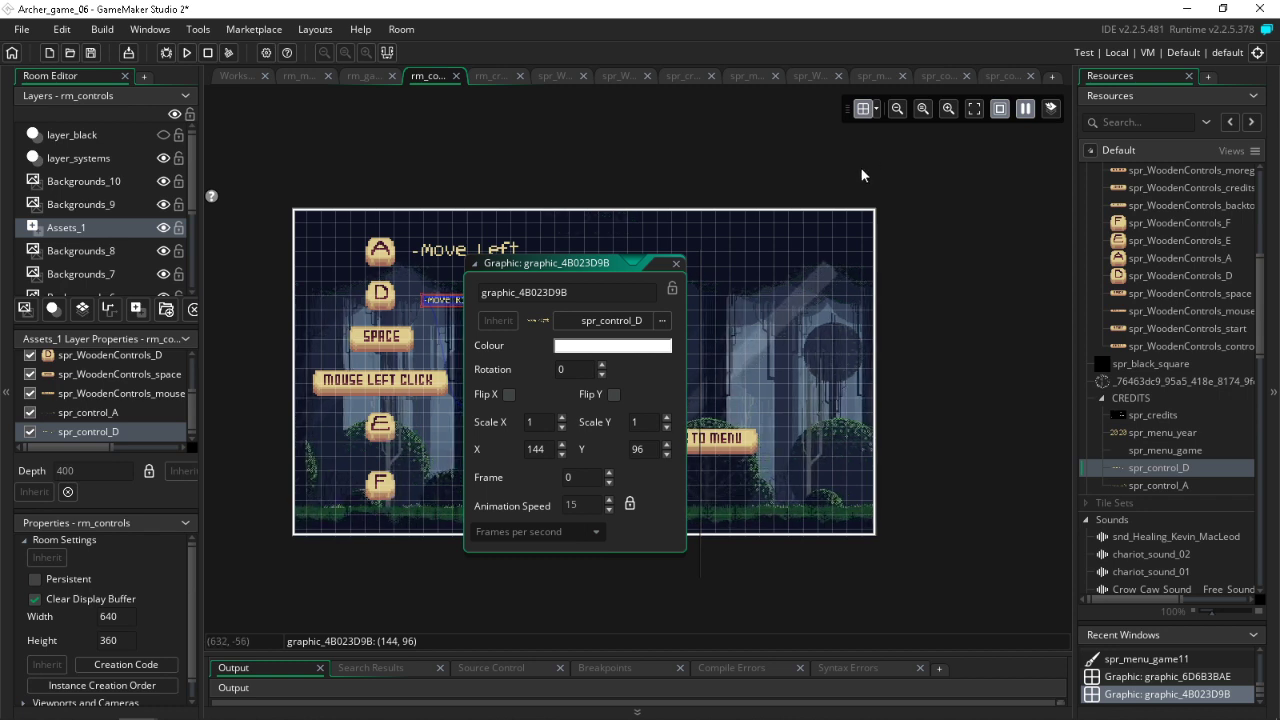
click(679, 265)
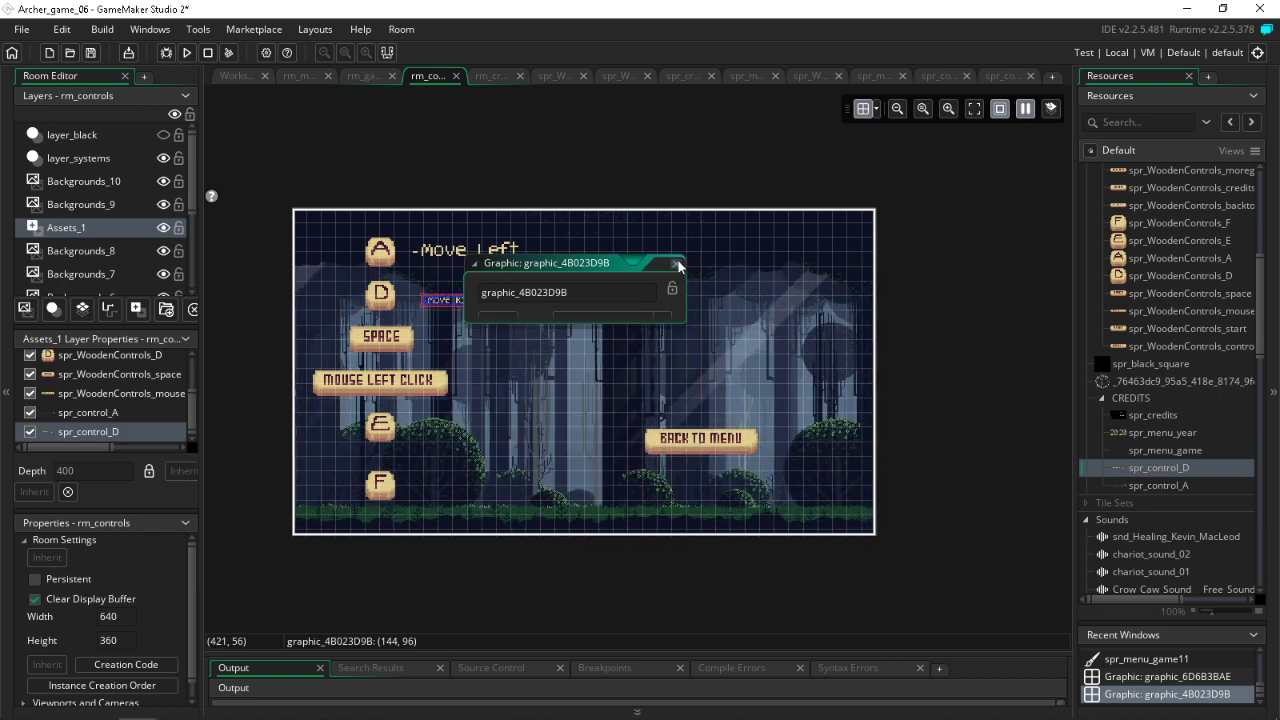
Step: Scale the "-Move Right" graphic to 2 in X and Y and move it closer to the D key, at 128, 86
double_click(451, 305)
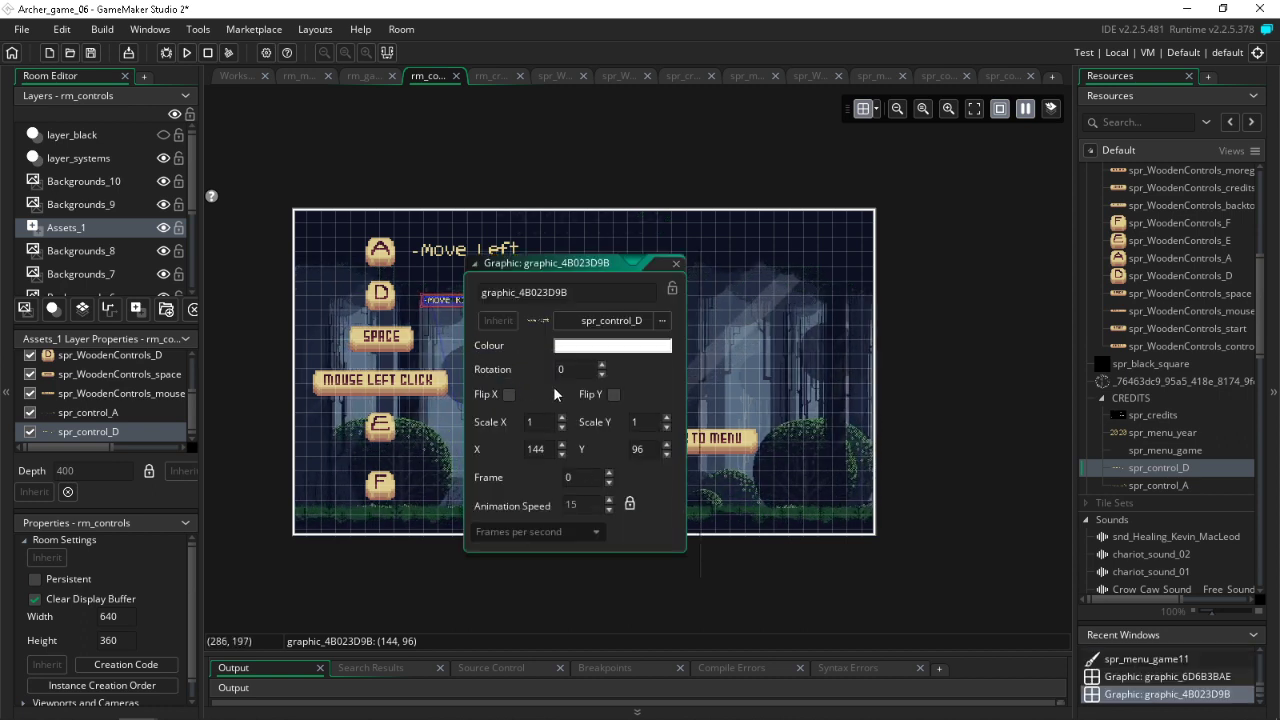
double_click(536, 422)
text(2)
double_click(640, 422)
text(2)
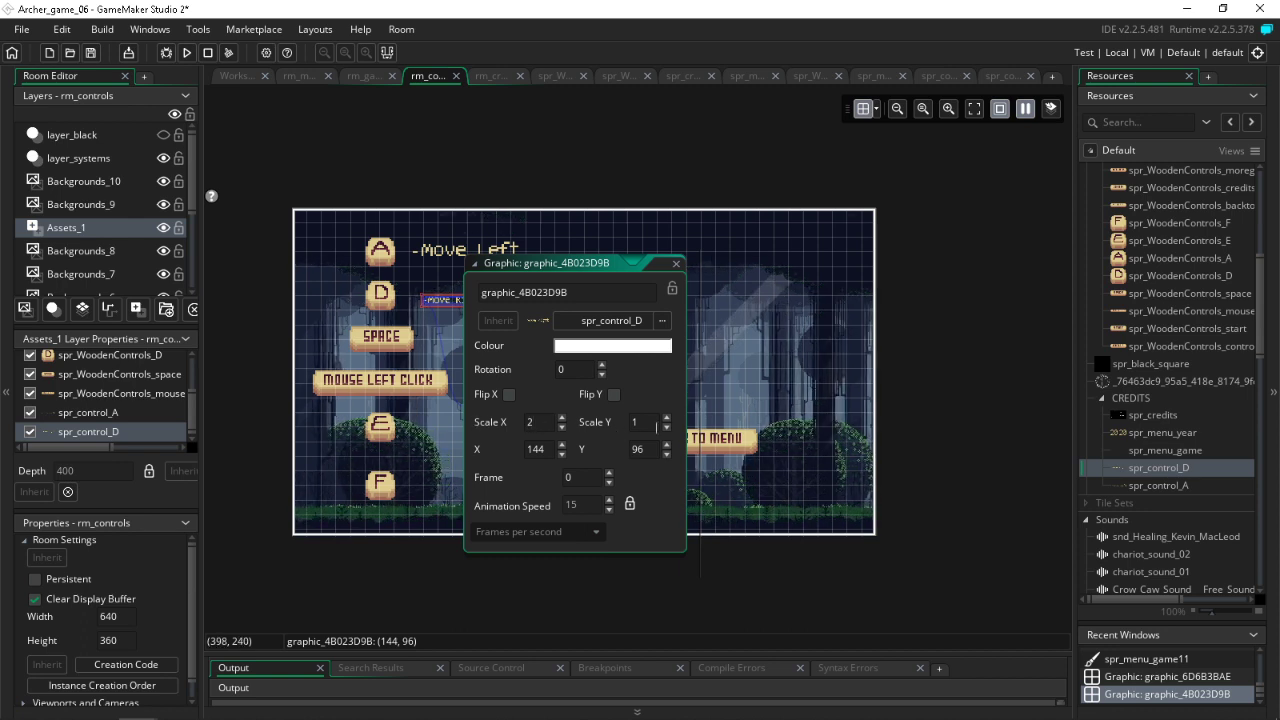
click(676, 264)
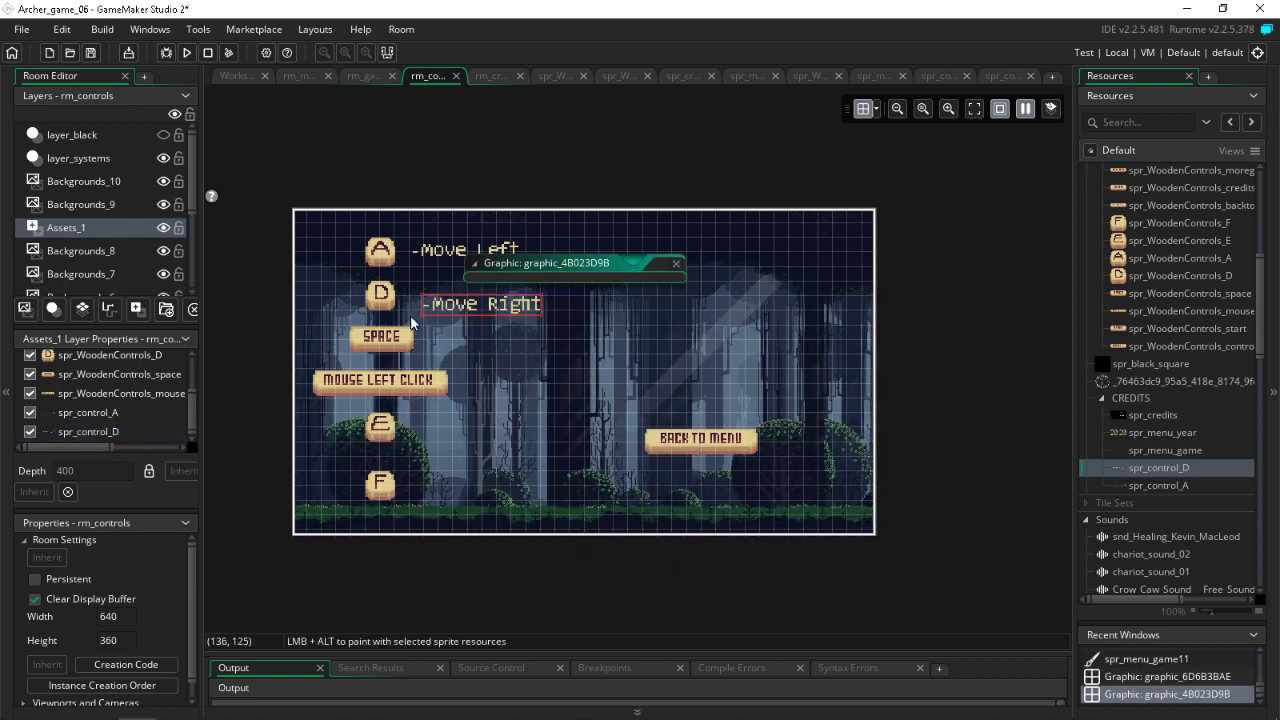
drag(435, 303, 424, 292)
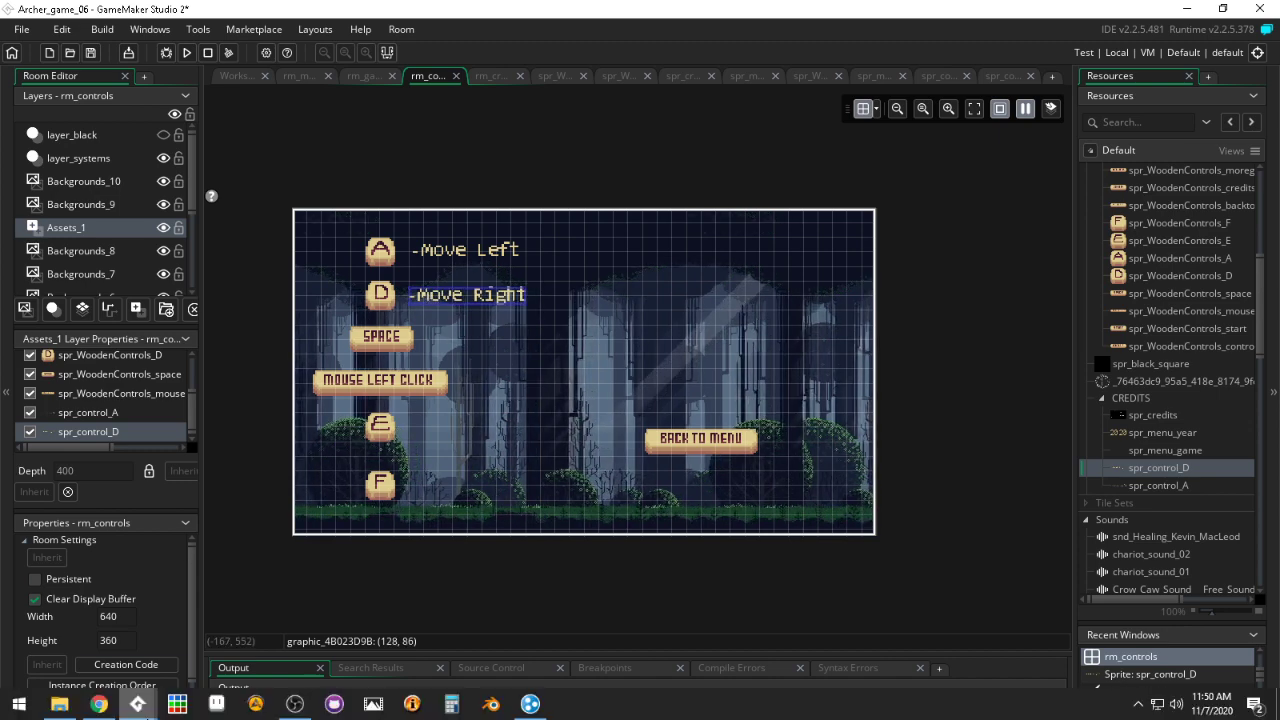
Step: Set the horizontal speed of the Backgrounds_10 layer in rm_controls to 0
click(100, 251)
click(104, 180)
scroll(106, 186, down, 2)
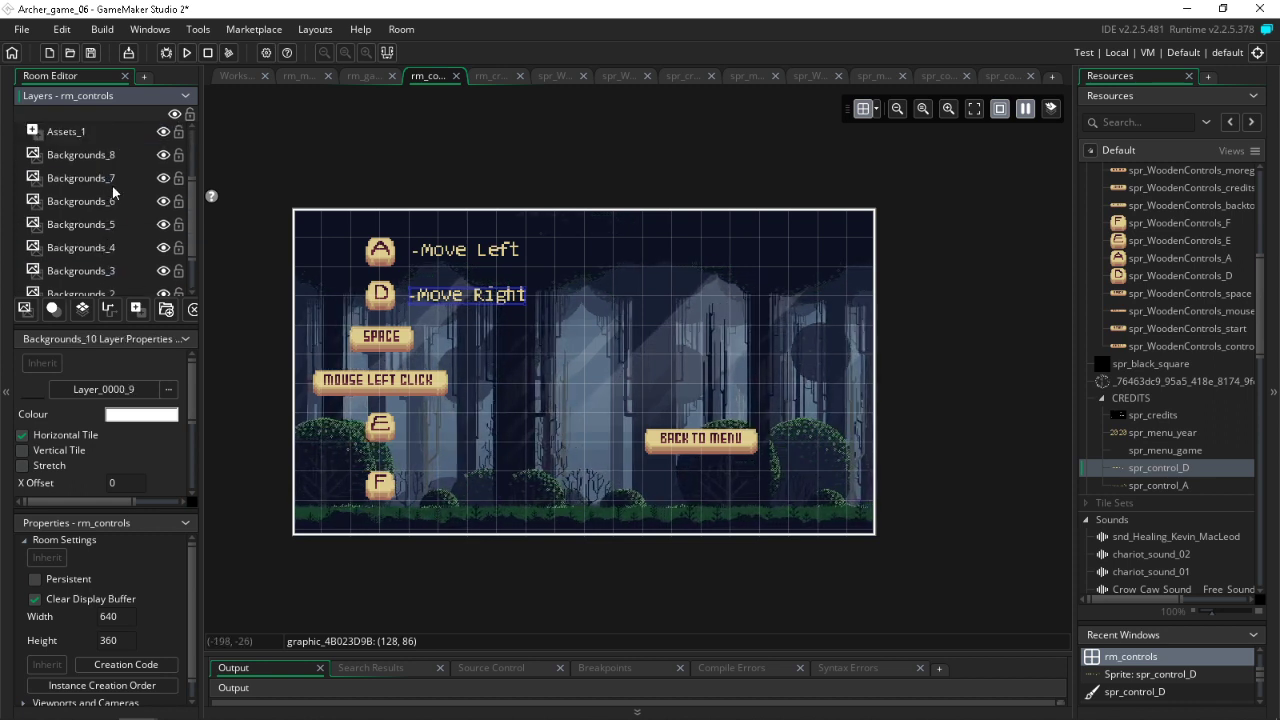
scroll(117, 426, down, 2)
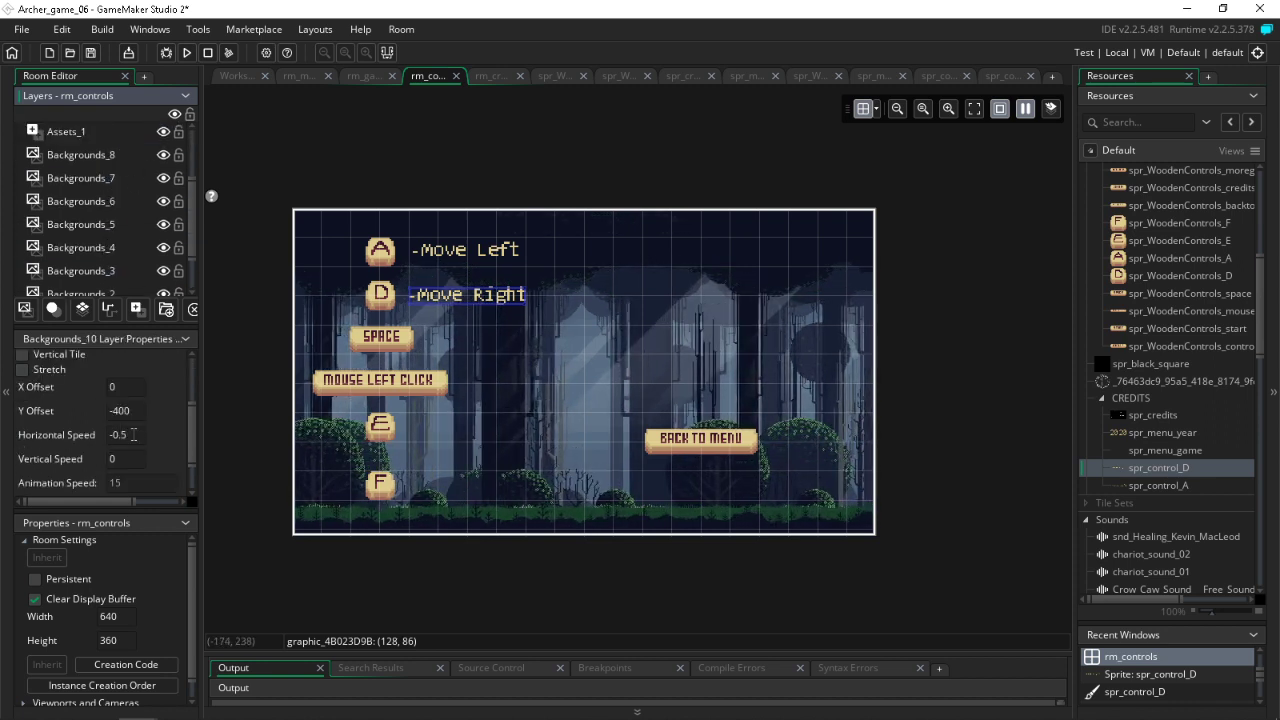
click(87, 435)
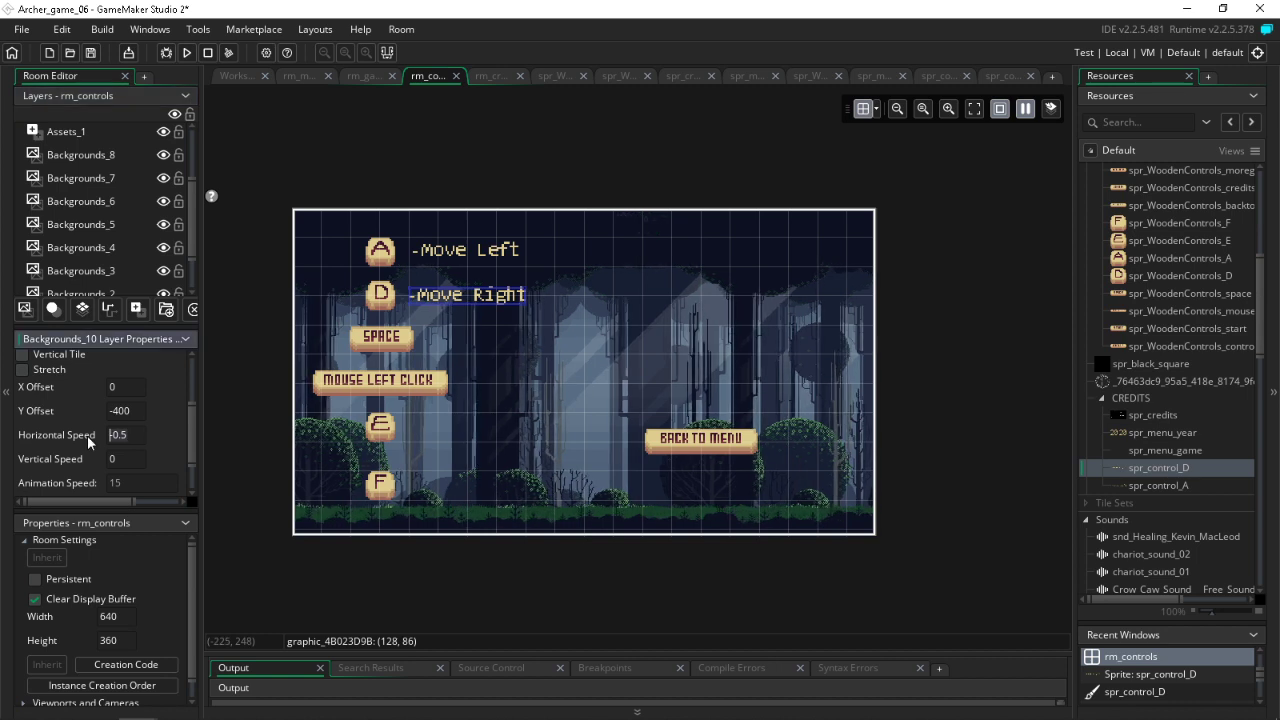
Step: Set the horizontal speed of the Backgrounds_7 and Backgrounds_6 layers to 0
click(110, 155)
click(95, 177)
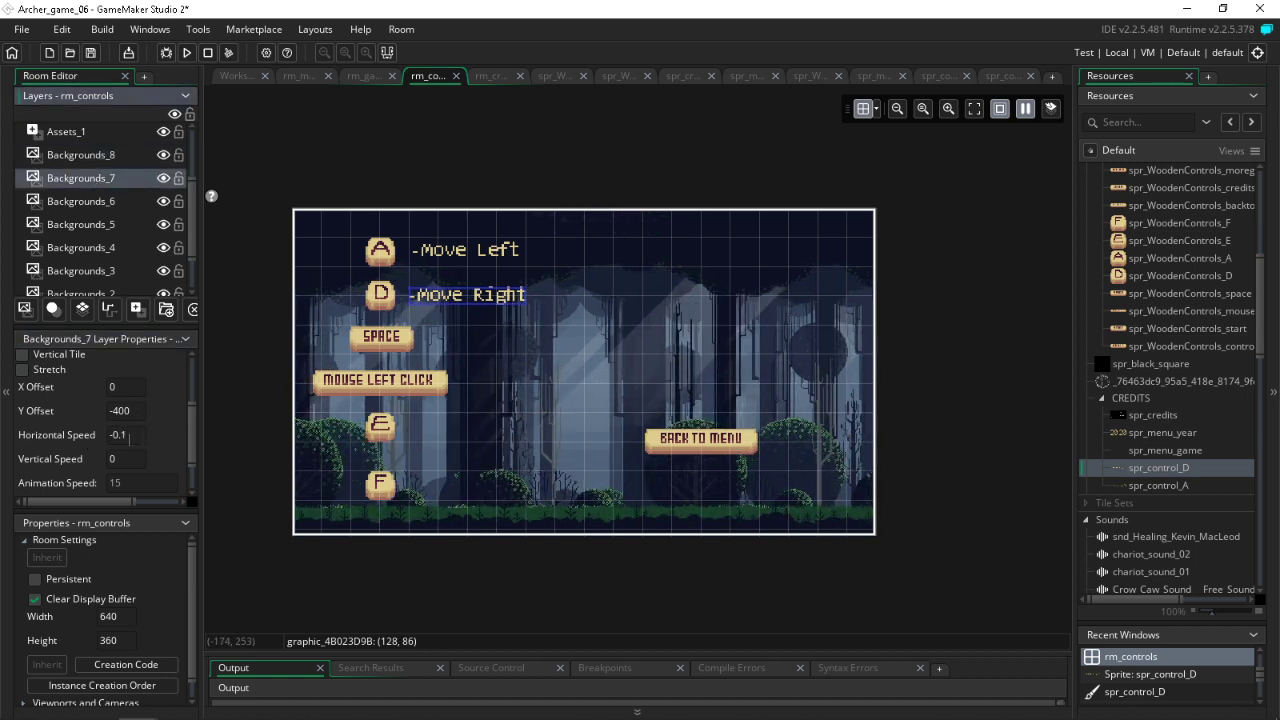
click(102, 203)
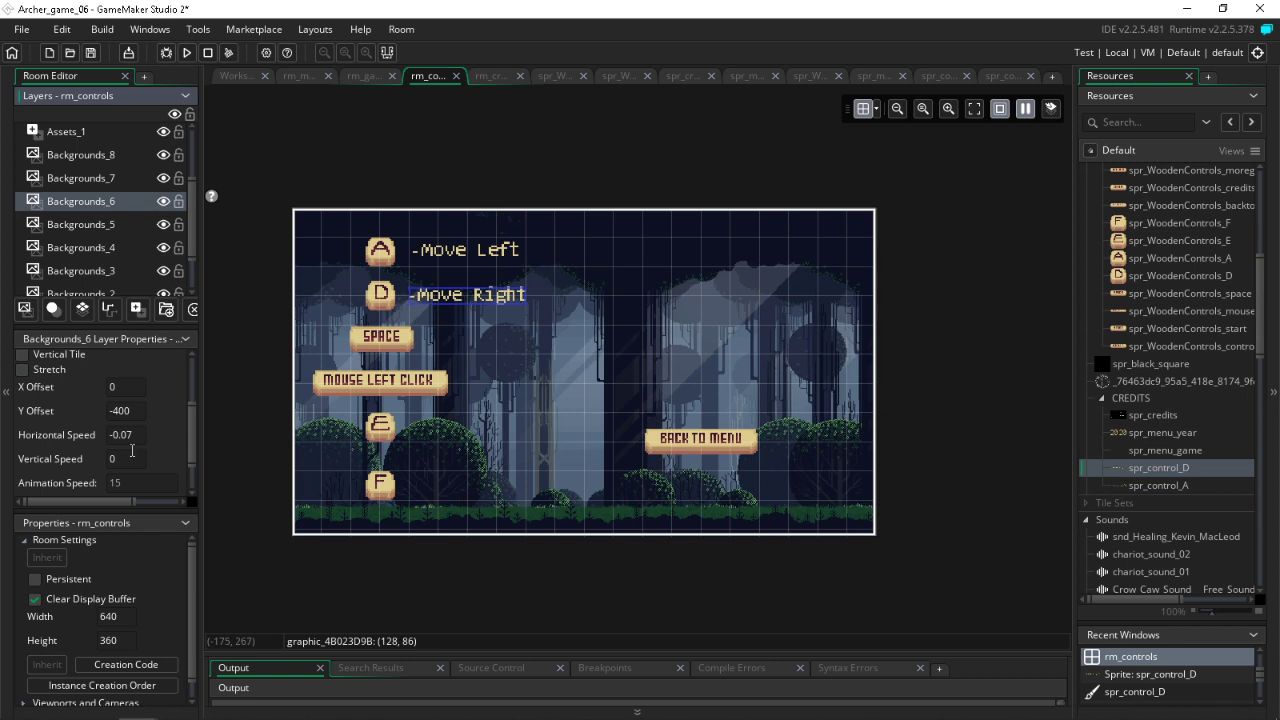
click(77, 434)
Step: Set the horizontal speed of the Backgrounds_5 and Backgrounds_4 layers to 0
click(90, 225)
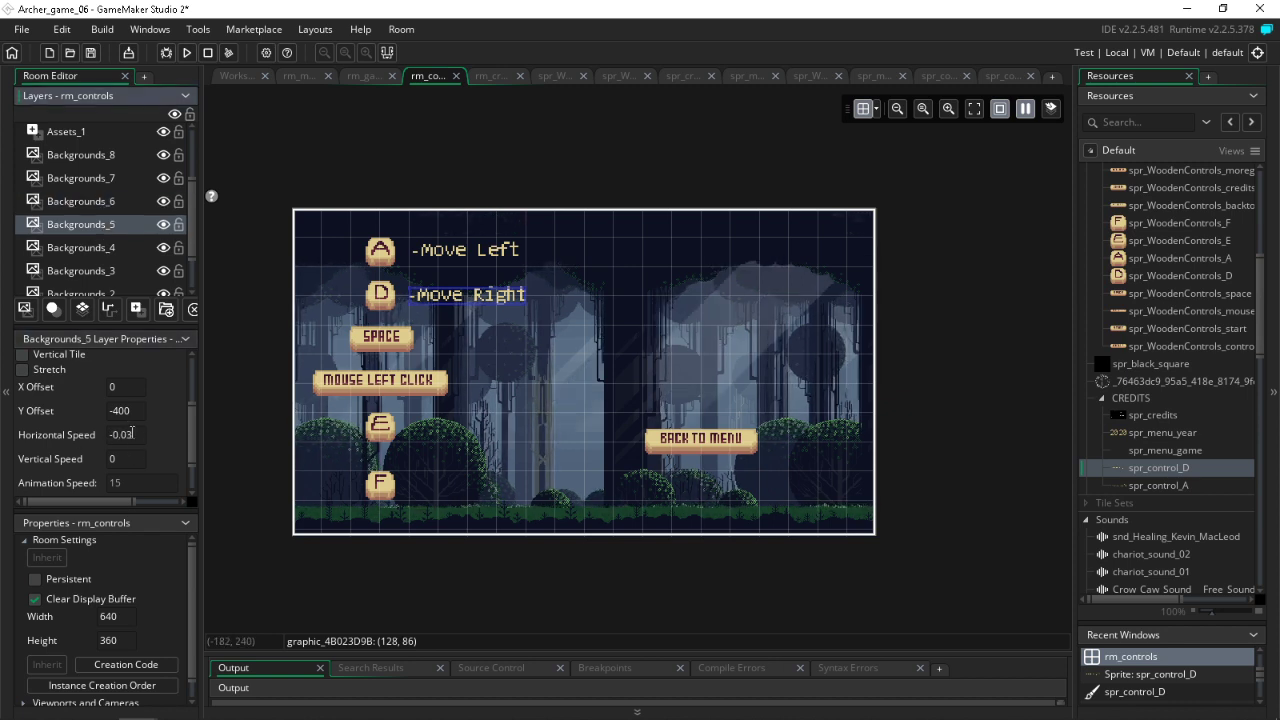
click(132, 434)
click(86, 247)
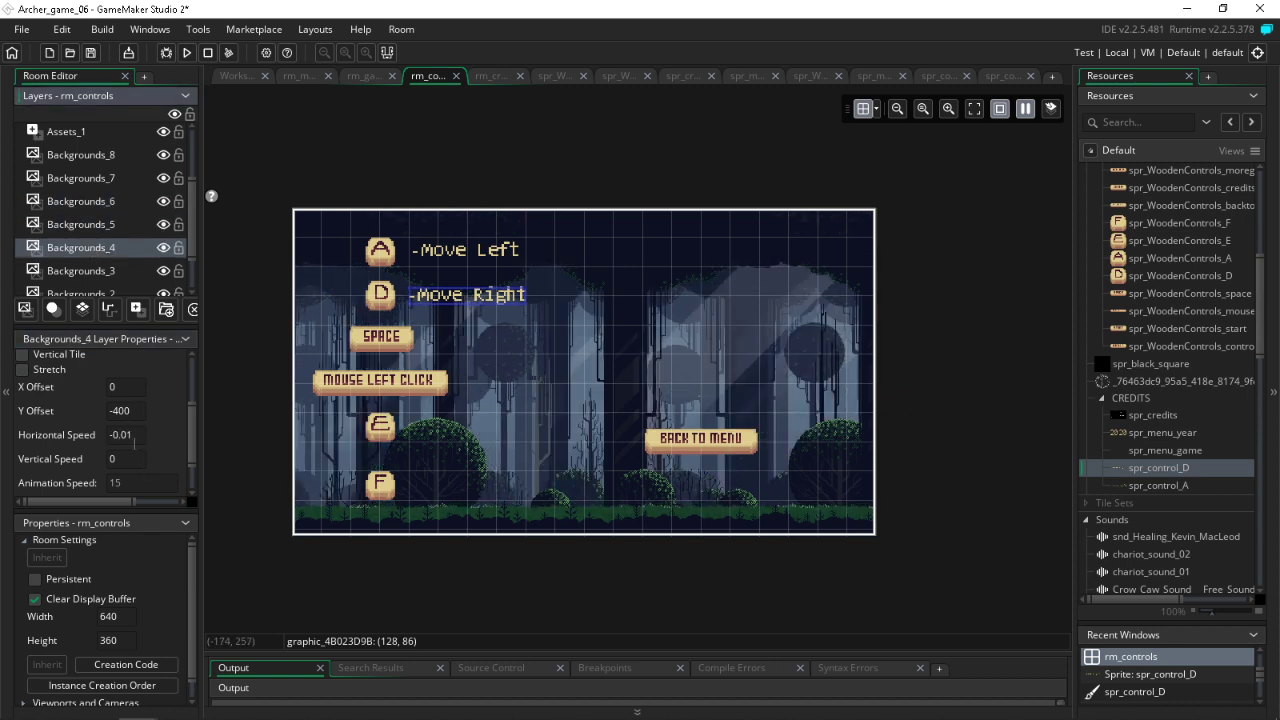
click(124, 434)
text(0)
Step: Set the horizontal speed of the Backgrounds_3, Backgrounds_2 and Backgrounds_1 layers to 0
click(100, 272)
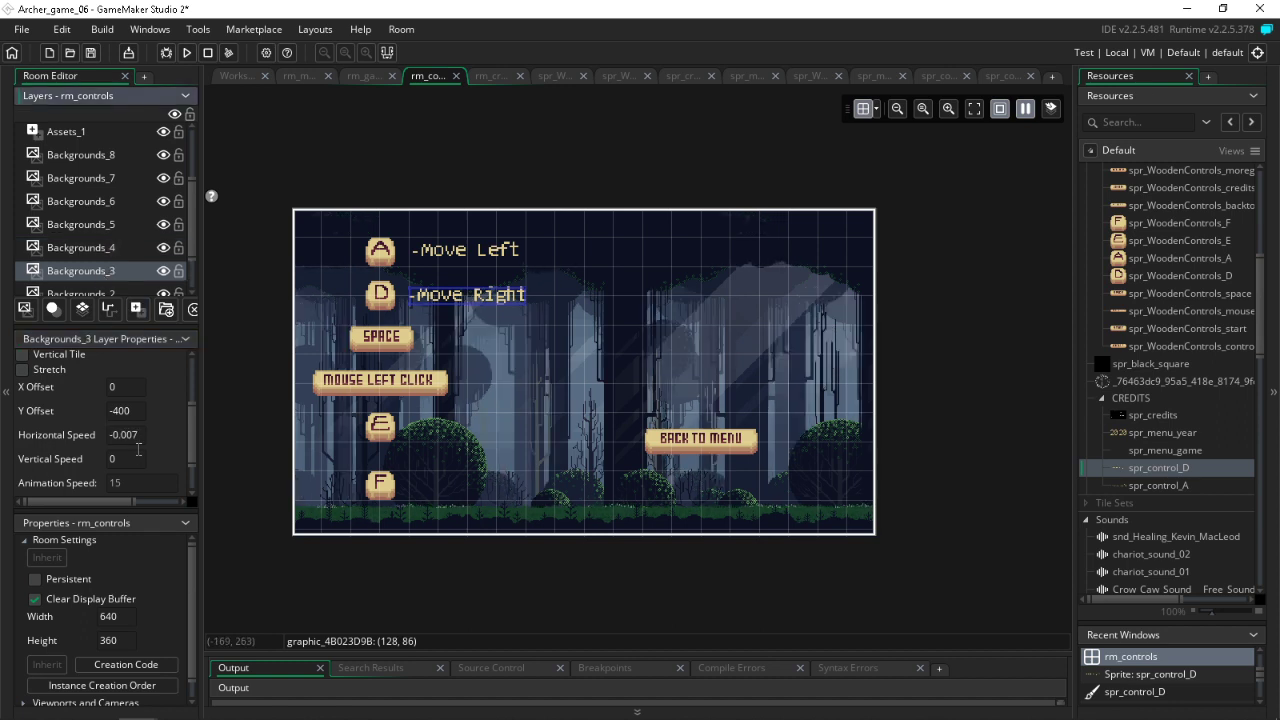
click(135, 436)
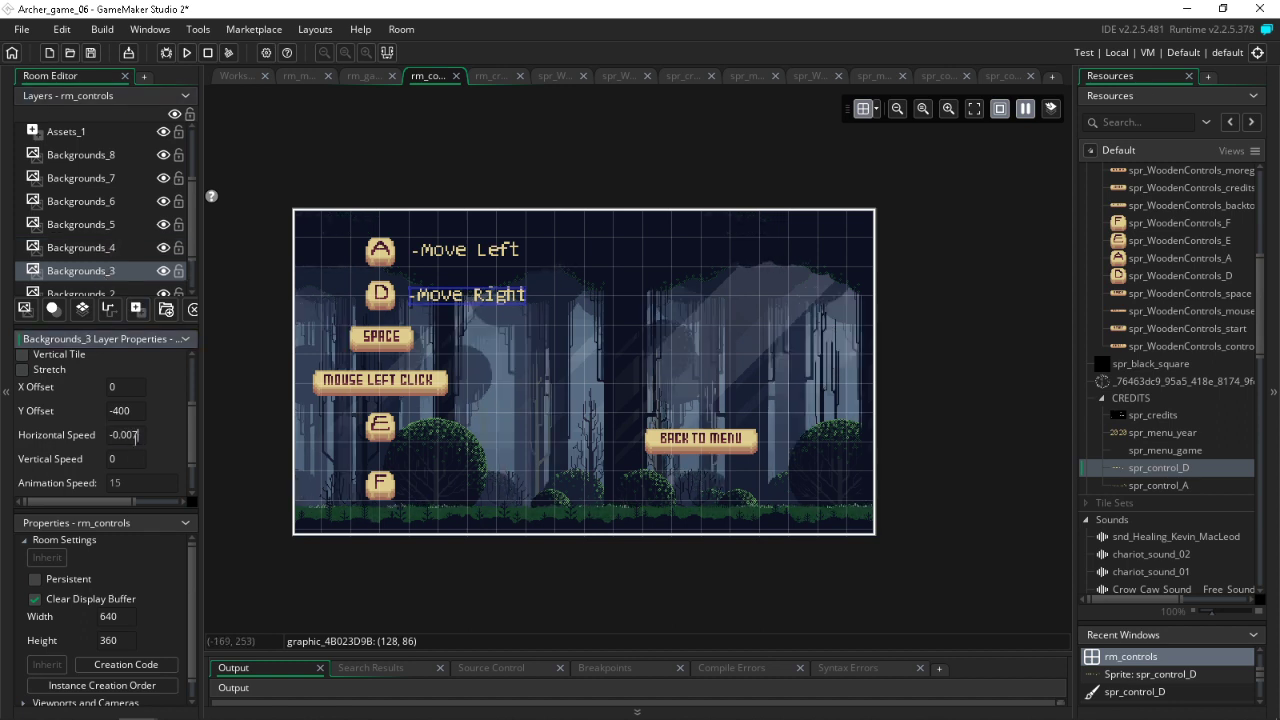
click(100, 294)
scroll(122, 264, down, 2)
click(127, 434)
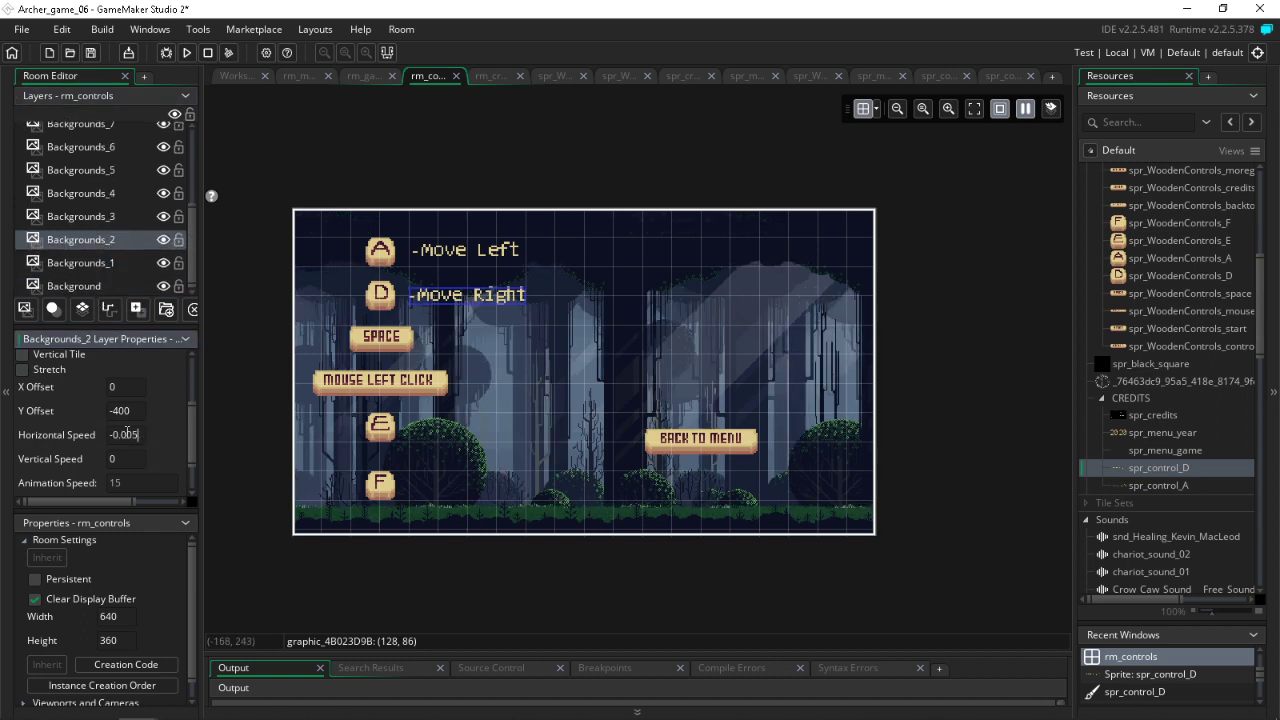
click(93, 263)
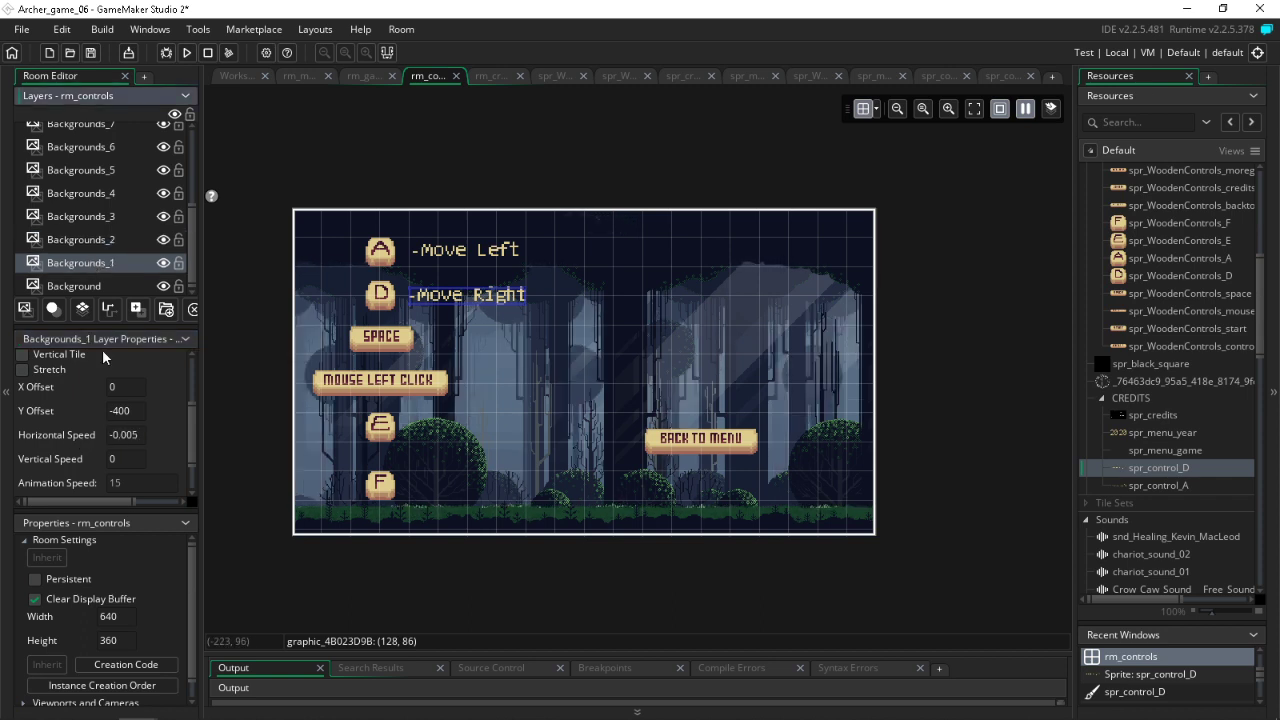
click(138, 434)
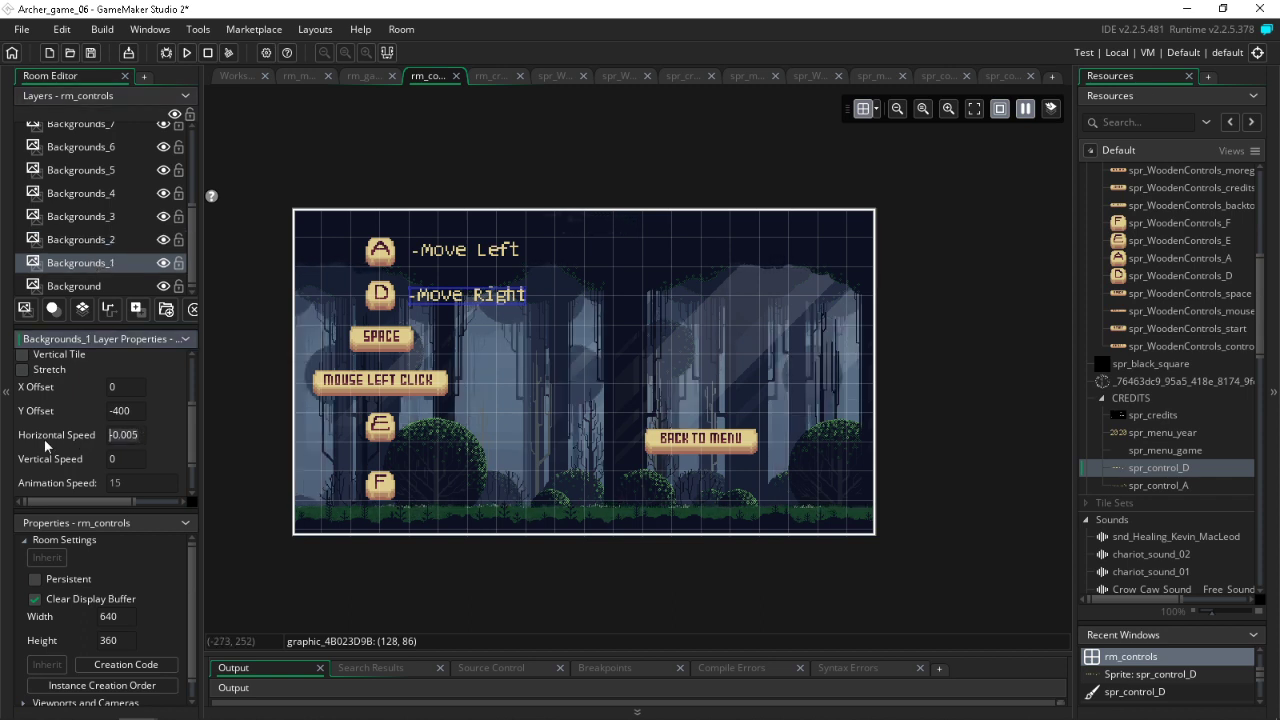
Step: Check the horizontal speed of the background layers one by one, from Background up to Backgrounds_10
click(82, 285)
scroll(100, 276, up, 3)
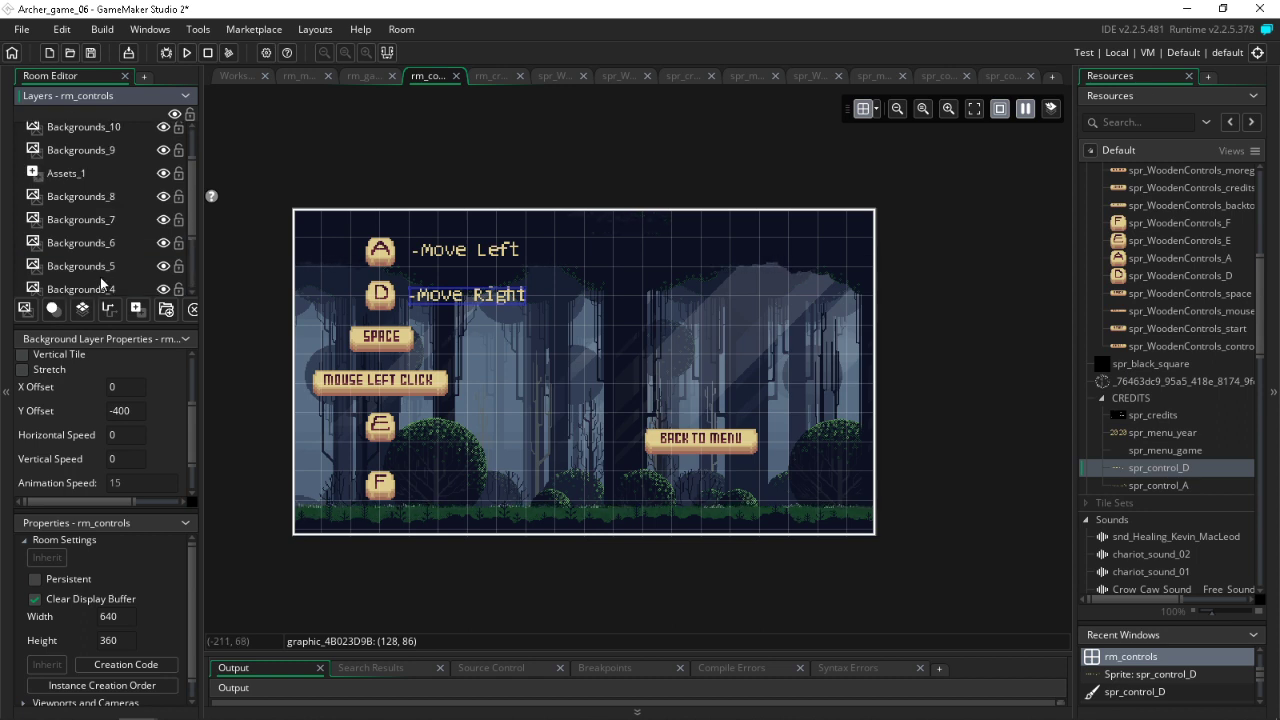
scroll(105, 275, down, 3)
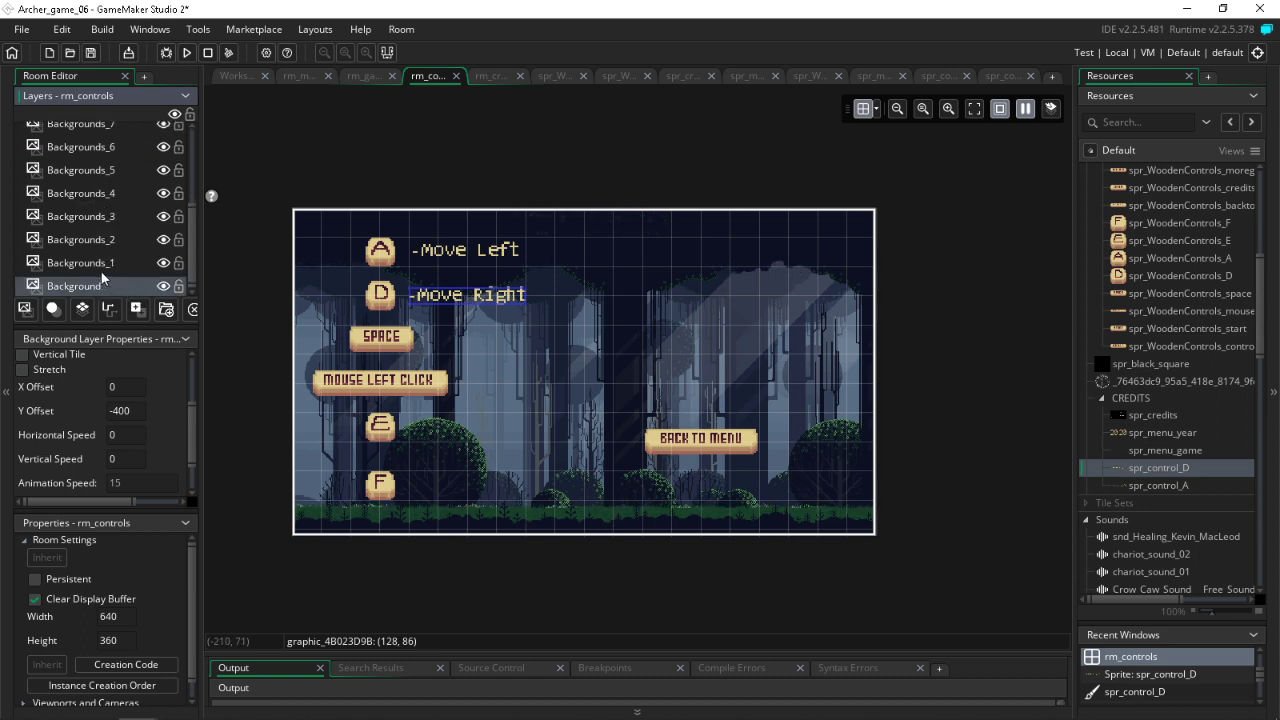
click(97, 262)
click(96, 240)
click(96, 220)
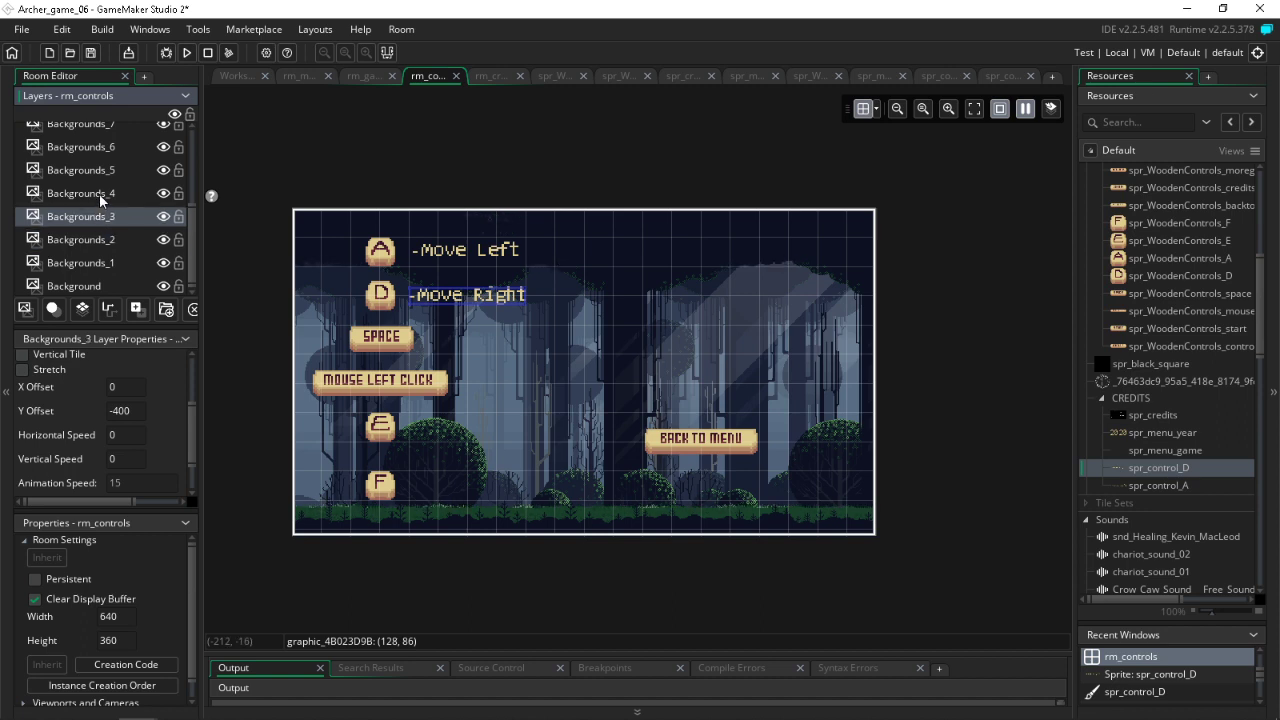
click(99, 193)
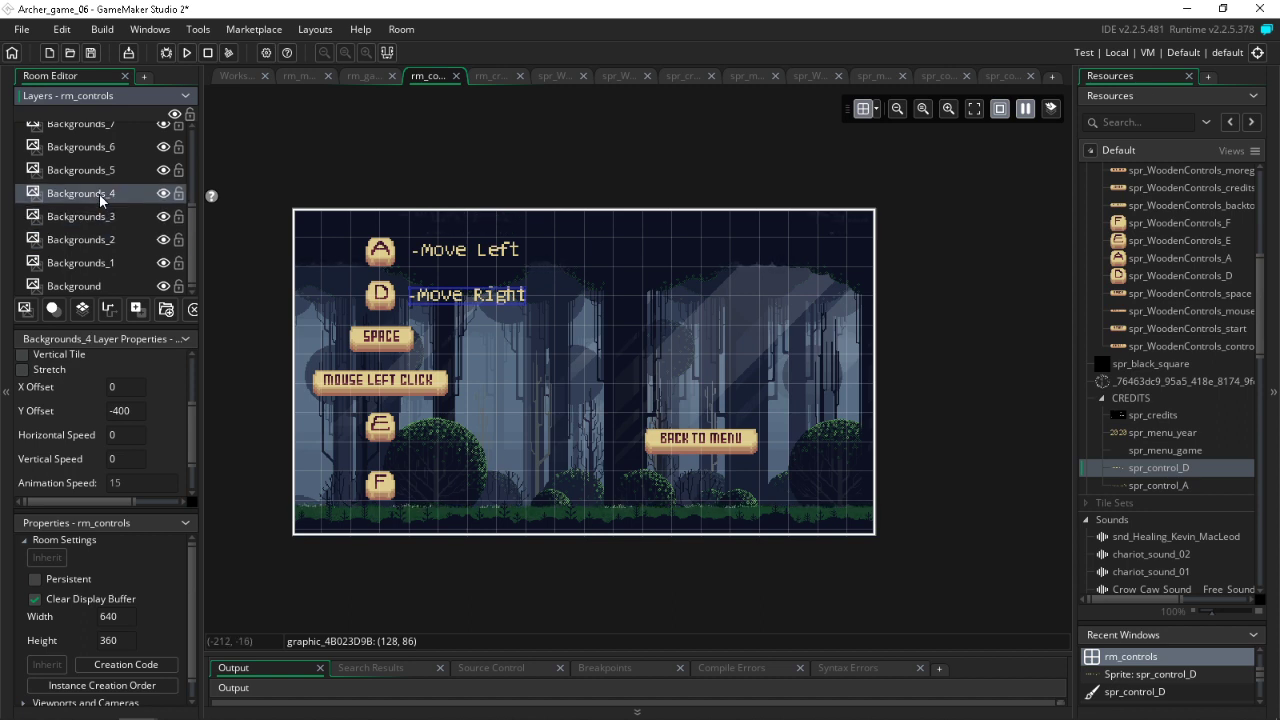
click(103, 174)
click(110, 157)
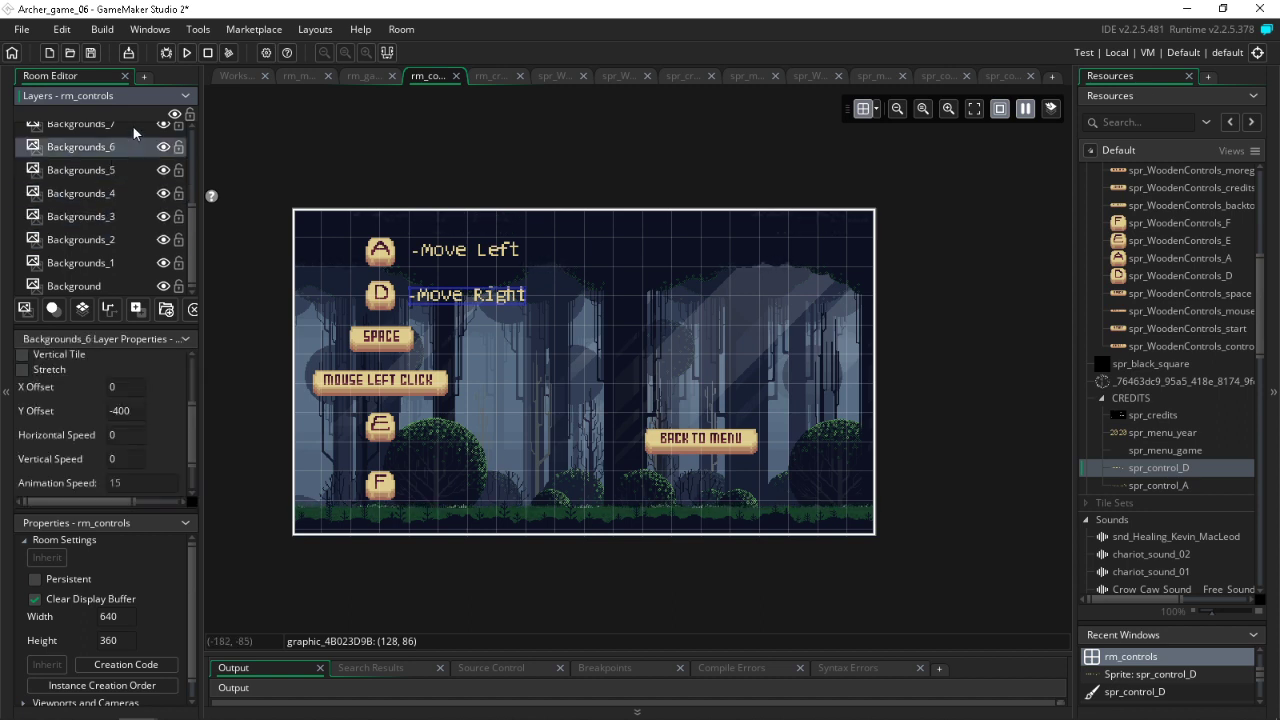
click(135, 126)
scroll(100, 175, up, 5)
click(119, 181)
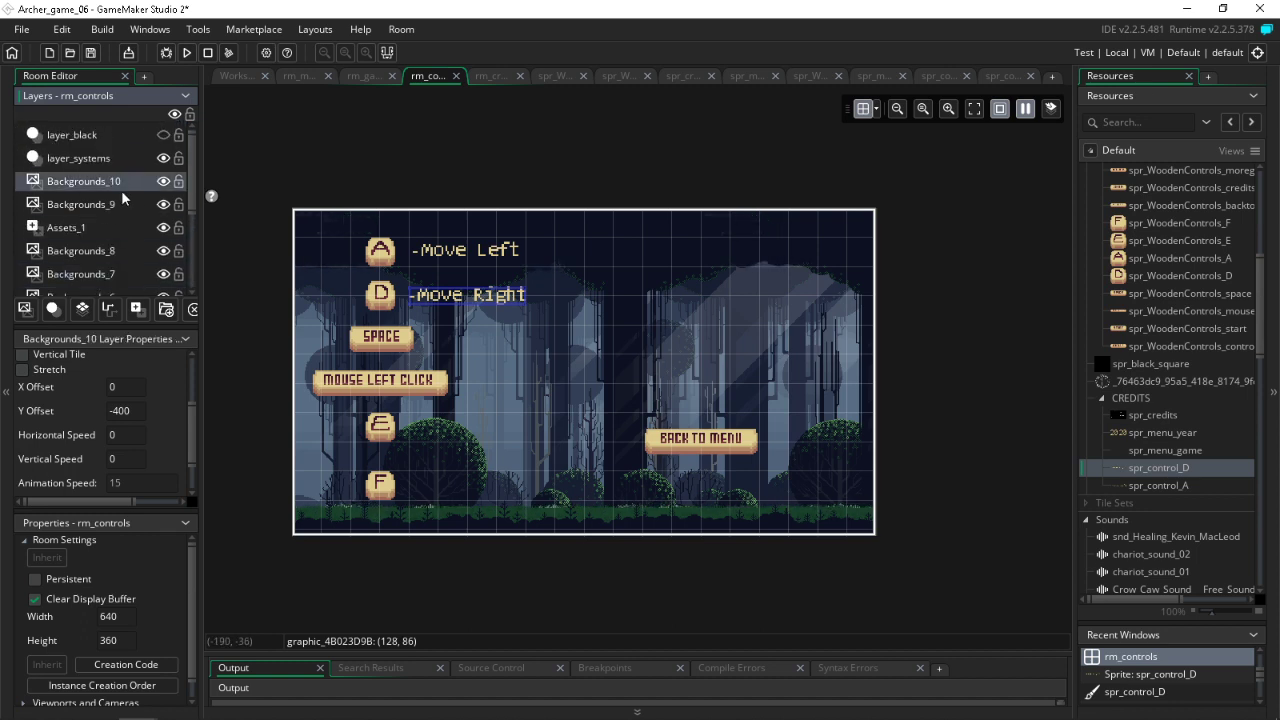
Step: Set the horizontal speed of the Backgrounds_9 and Backgrounds_8 layers to 0
click(96, 206)
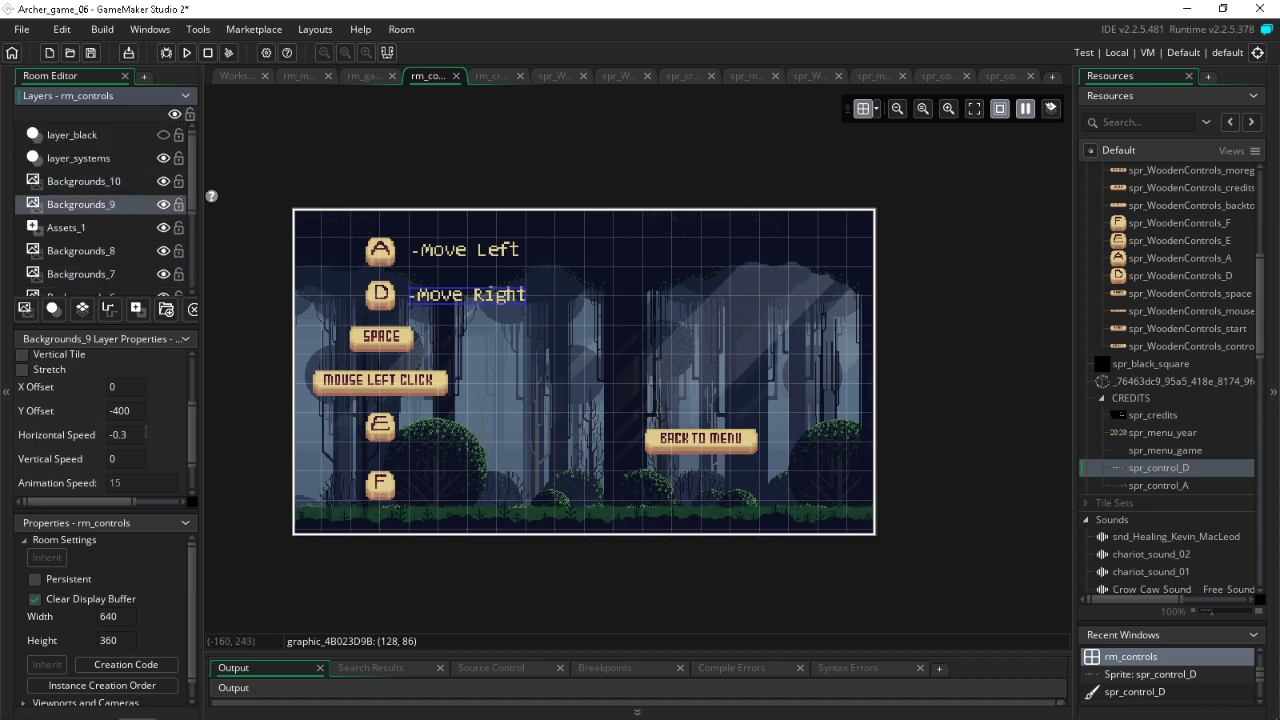
drag(146, 434, 70, 436)
click(99, 184)
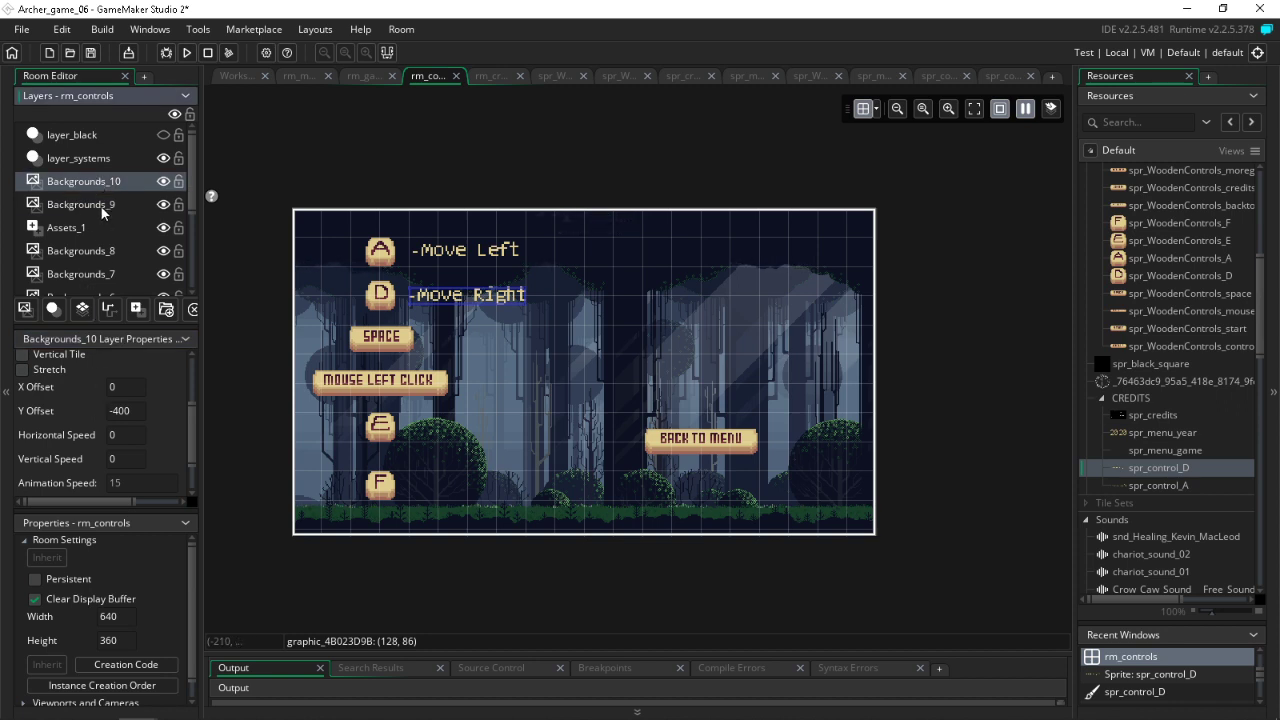
click(103, 206)
click(100, 181)
click(95, 206)
click(84, 249)
click(114, 435)
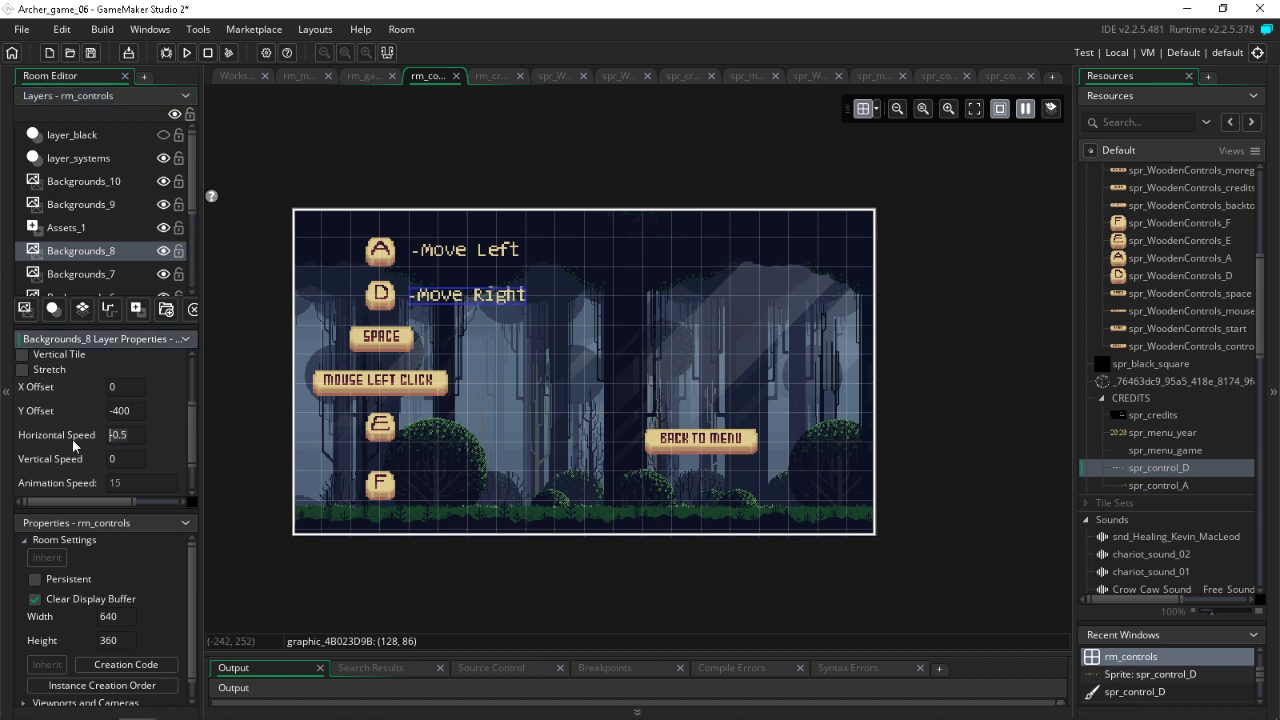
click(104, 272)
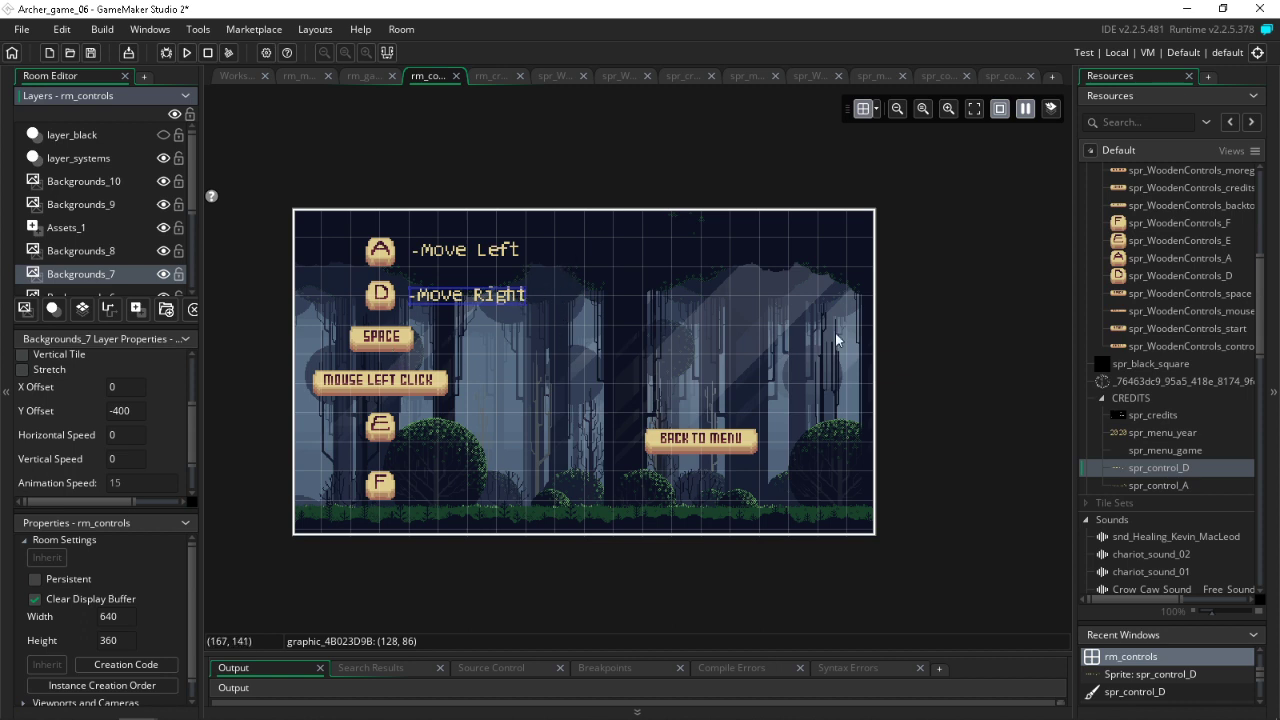
Step: Duplicate the spr_menu_game sprite in the CREDITS group
click(1170, 453)
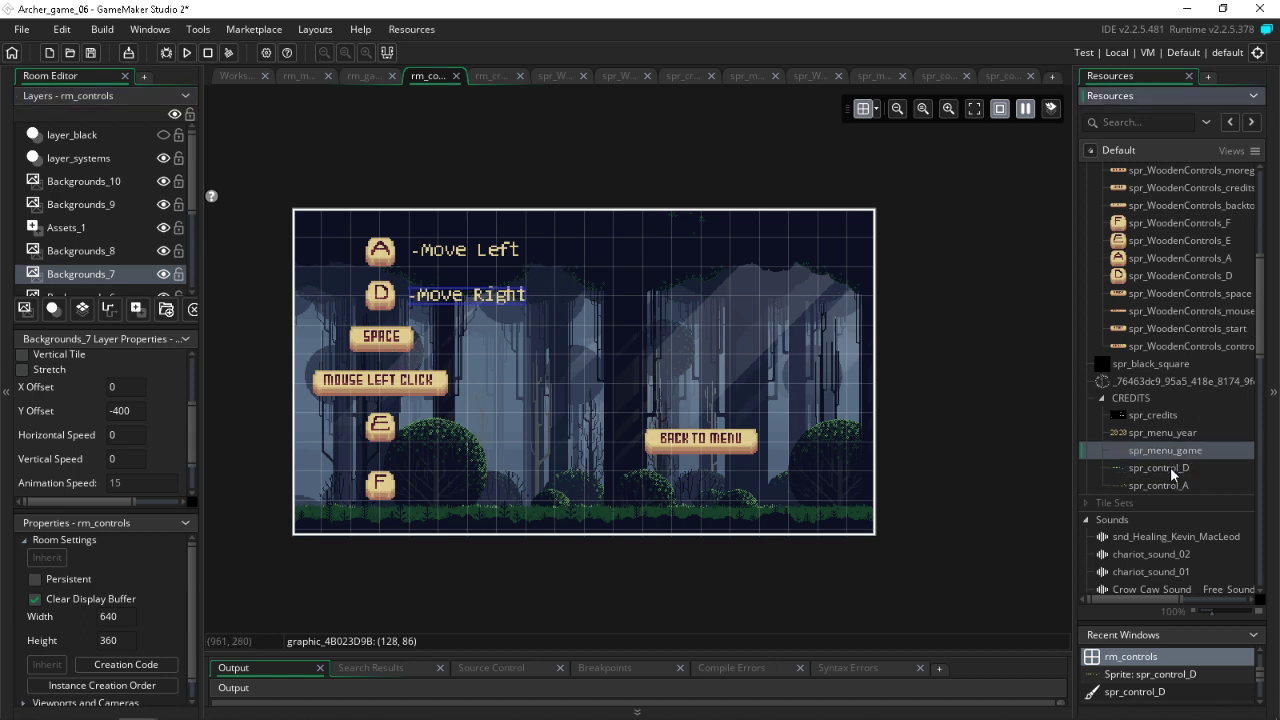
click(1170, 486)
click(1166, 452)
right_click(1166, 450)
click(1049, 603)
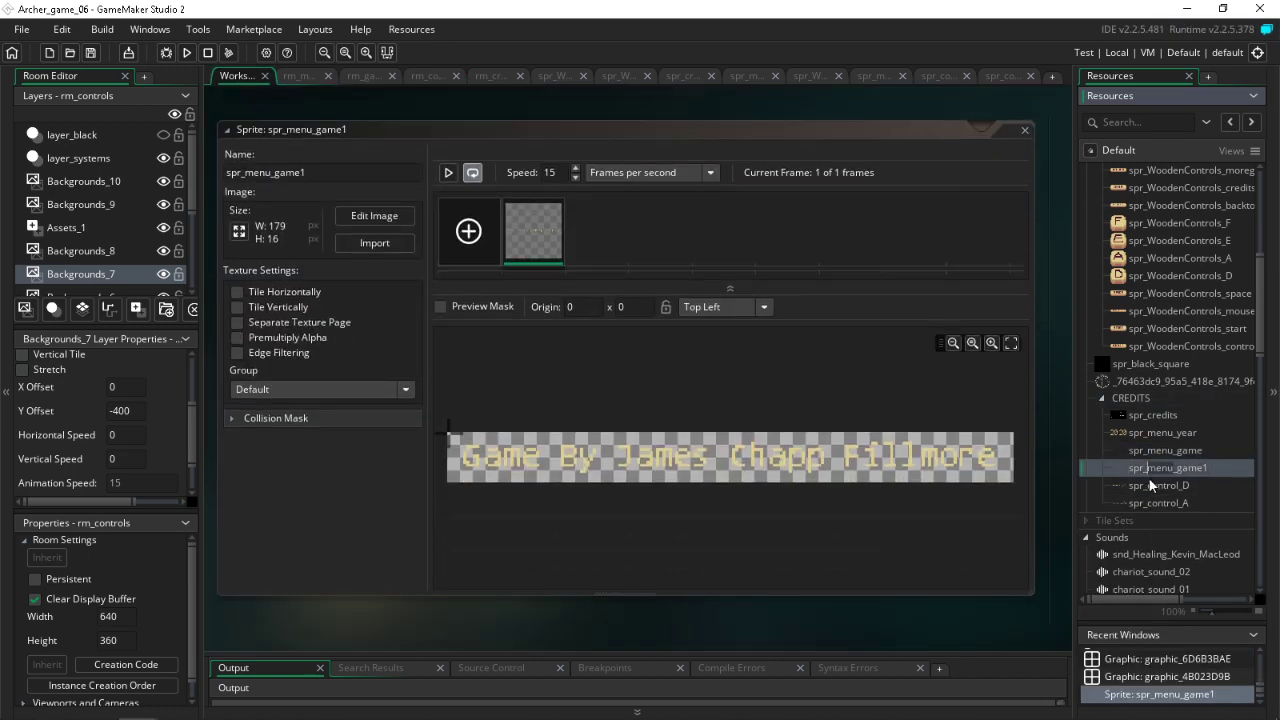
Step: Rename the duplicated sprite as spr_control_space and open its image for editing
key(Delete)
key(Delete)
key(Delete)
key(Delete)
text(control)
key(Delete)
key(Delete)
key(Delete)
key(Delete)
key(Delete)
text(space)
key(Return)
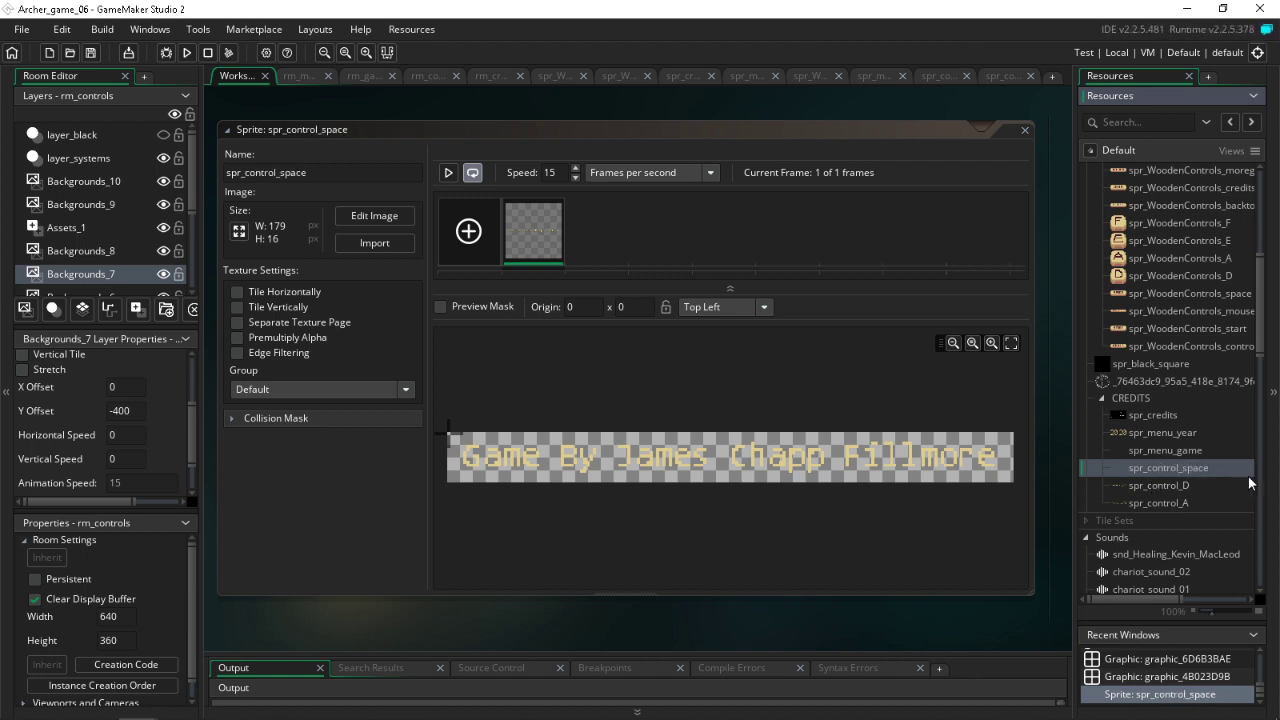
double_click(531, 229)
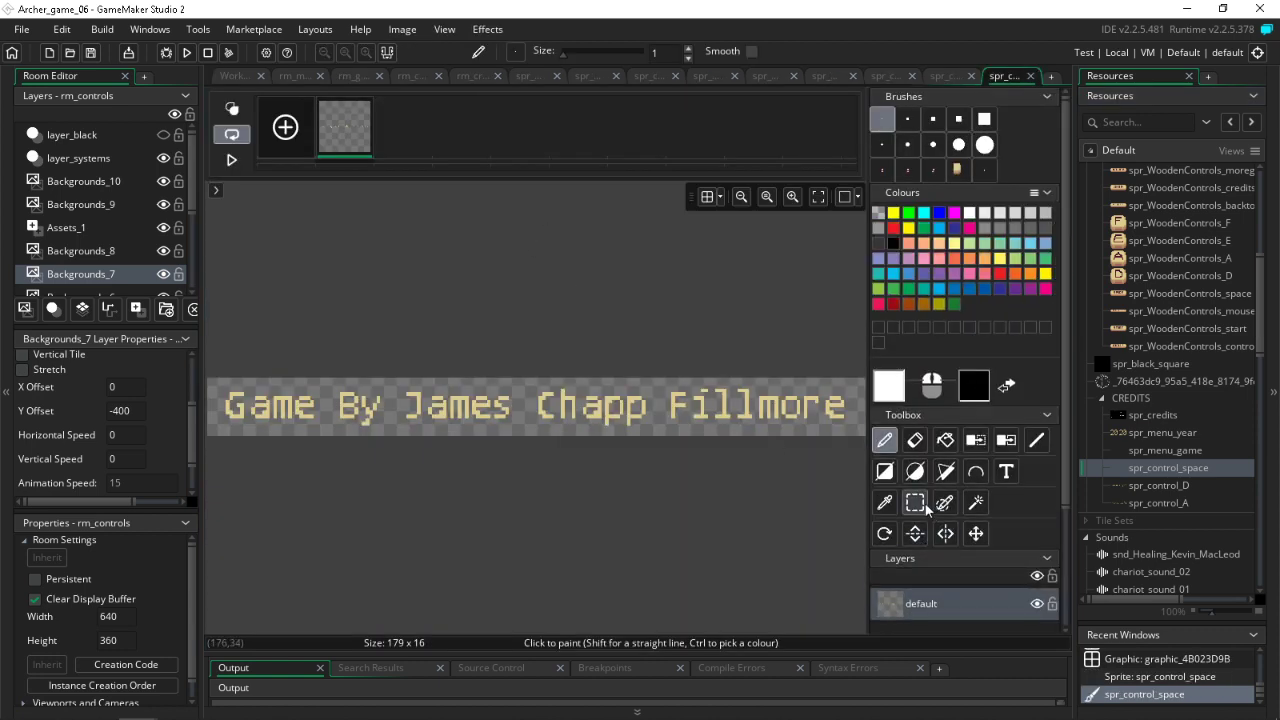
Step: Sample the tan colour of the existing lettering and clear the whole text from the spr_control_space image
drag(854, 340, 205, 561)
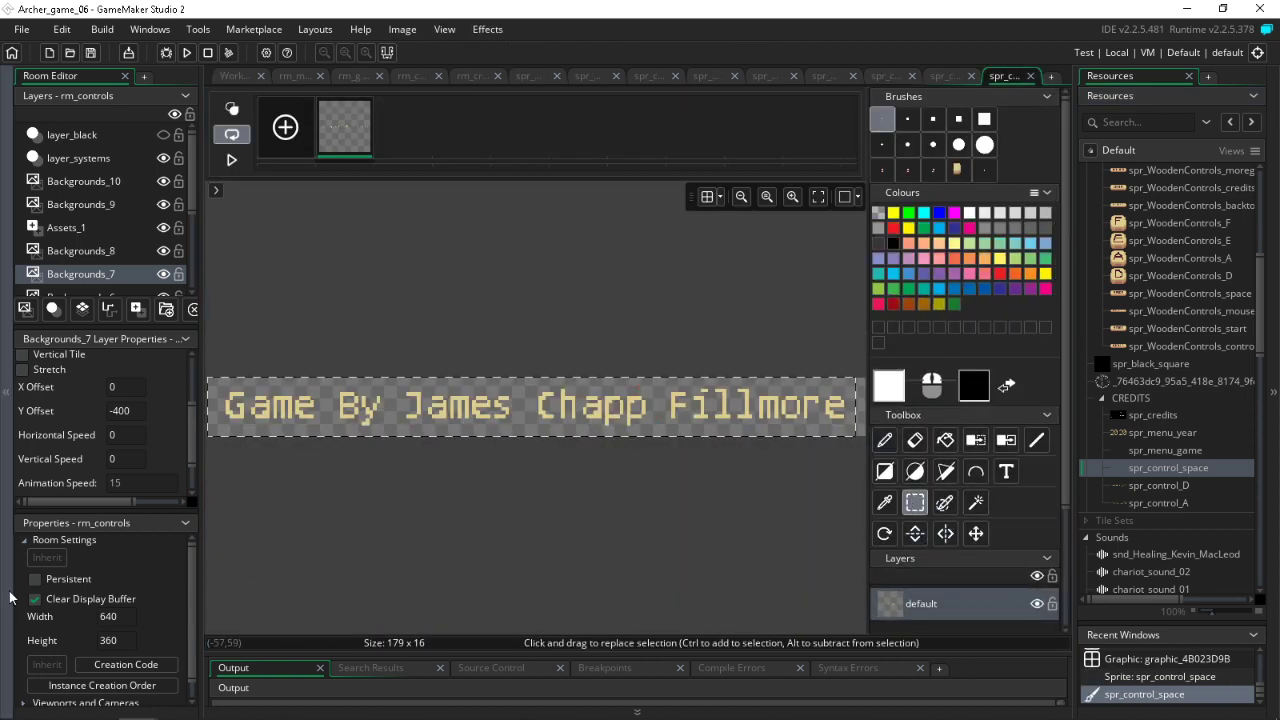
click(884, 502)
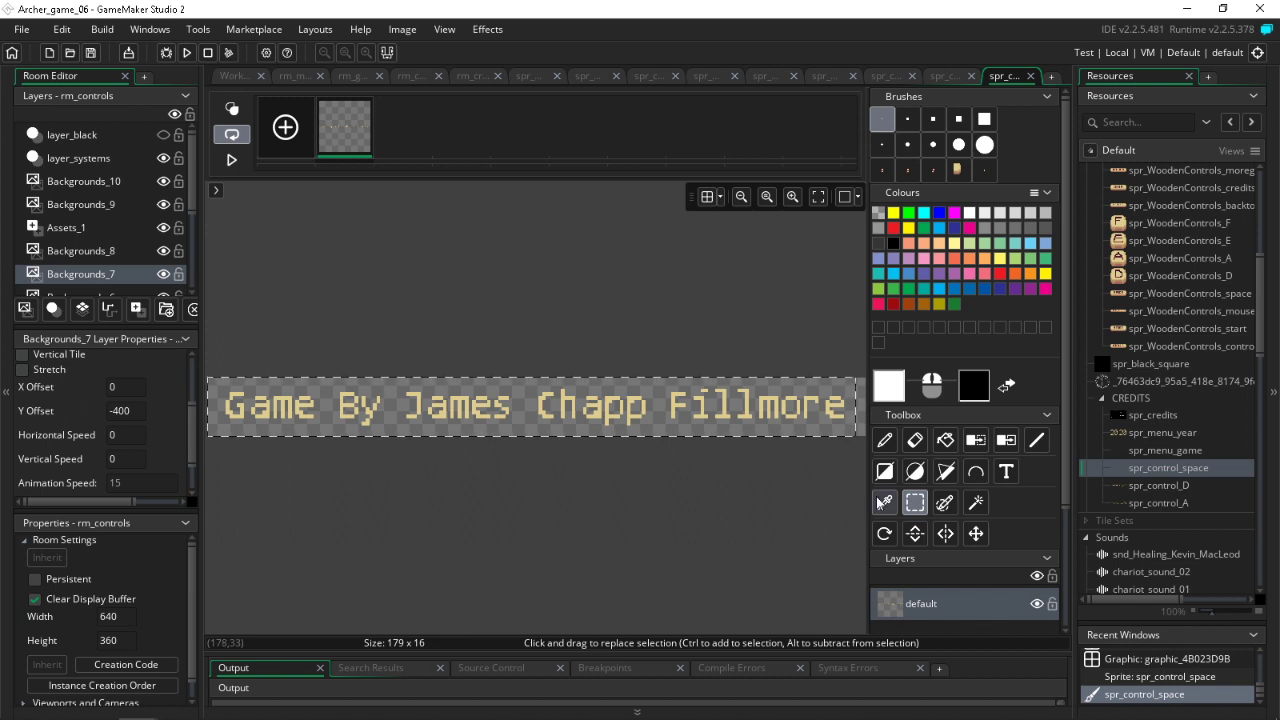
click(792, 418)
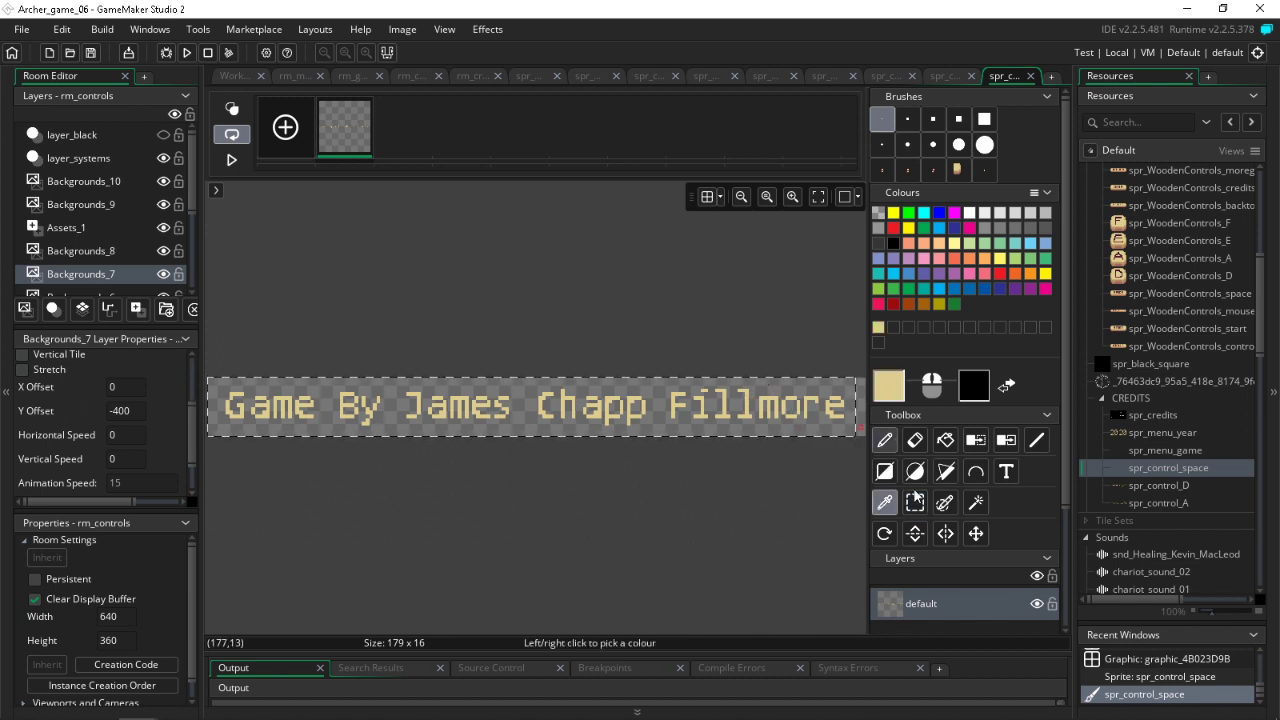
key(Delete)
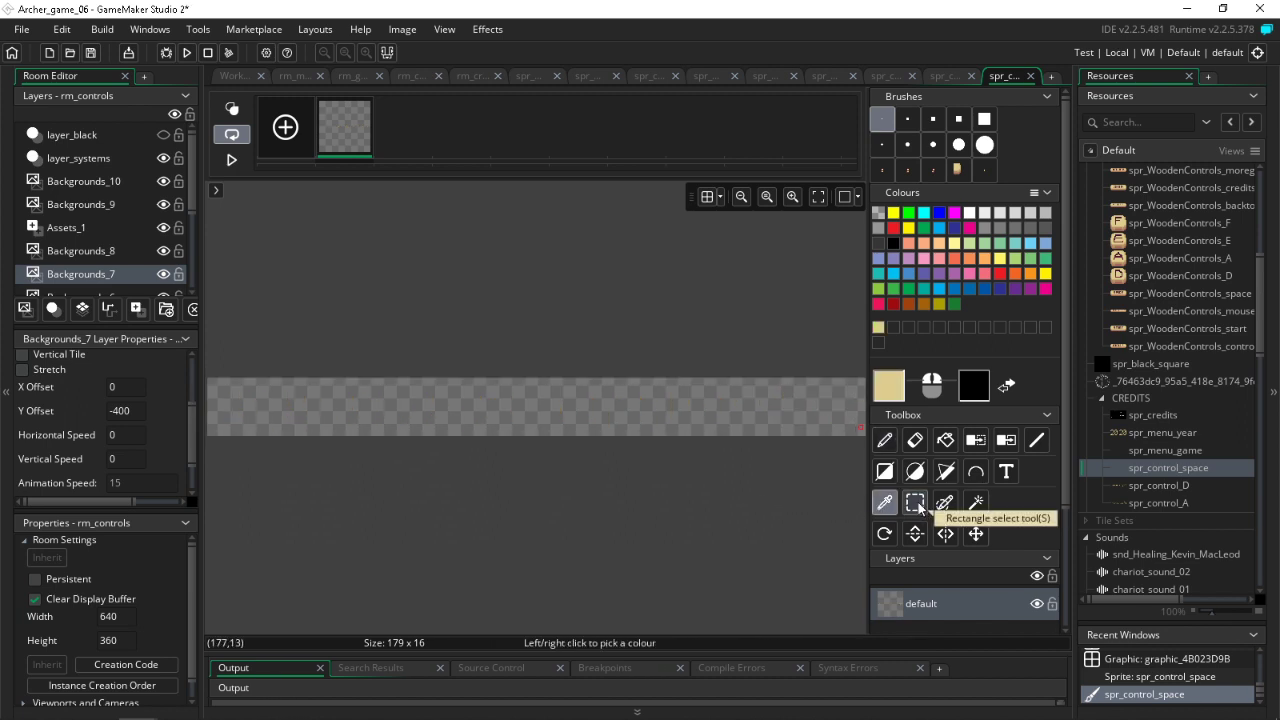
Step: Write "-Jump" in the sampled tan colour at the start of the image and place a new text insertion point after it
click(1006, 471)
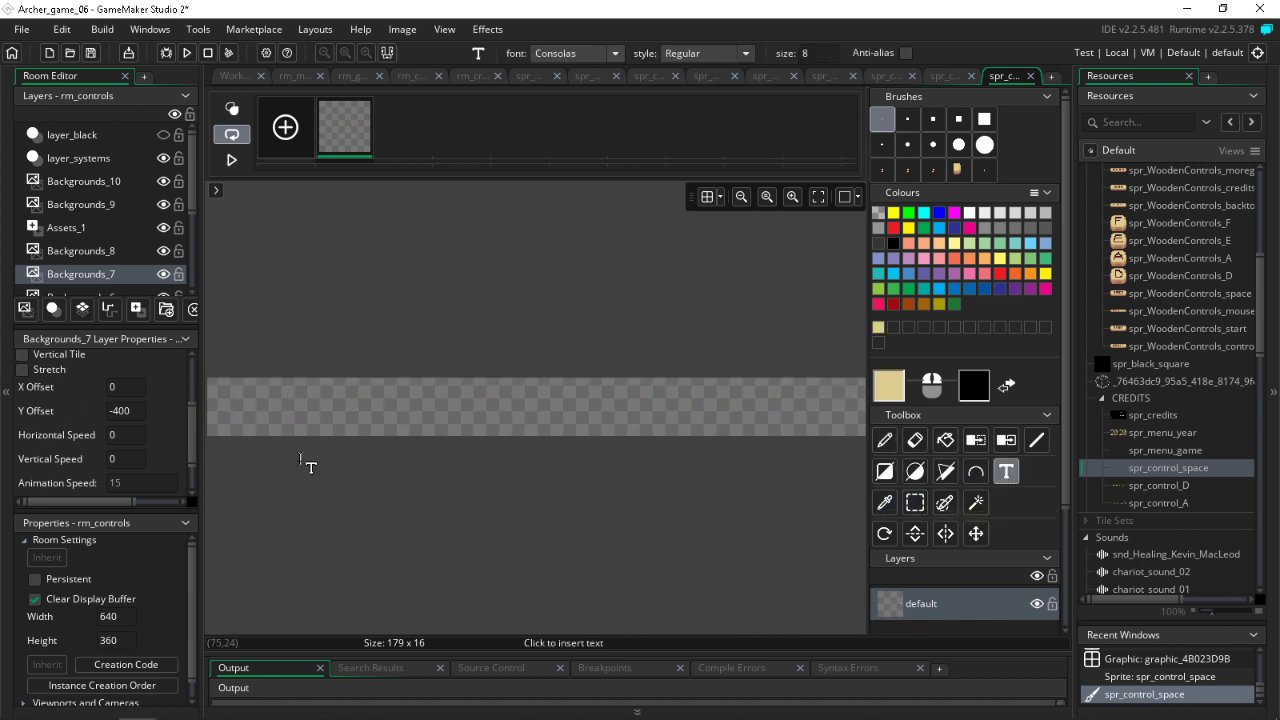
click(228, 411)
text(Ju)
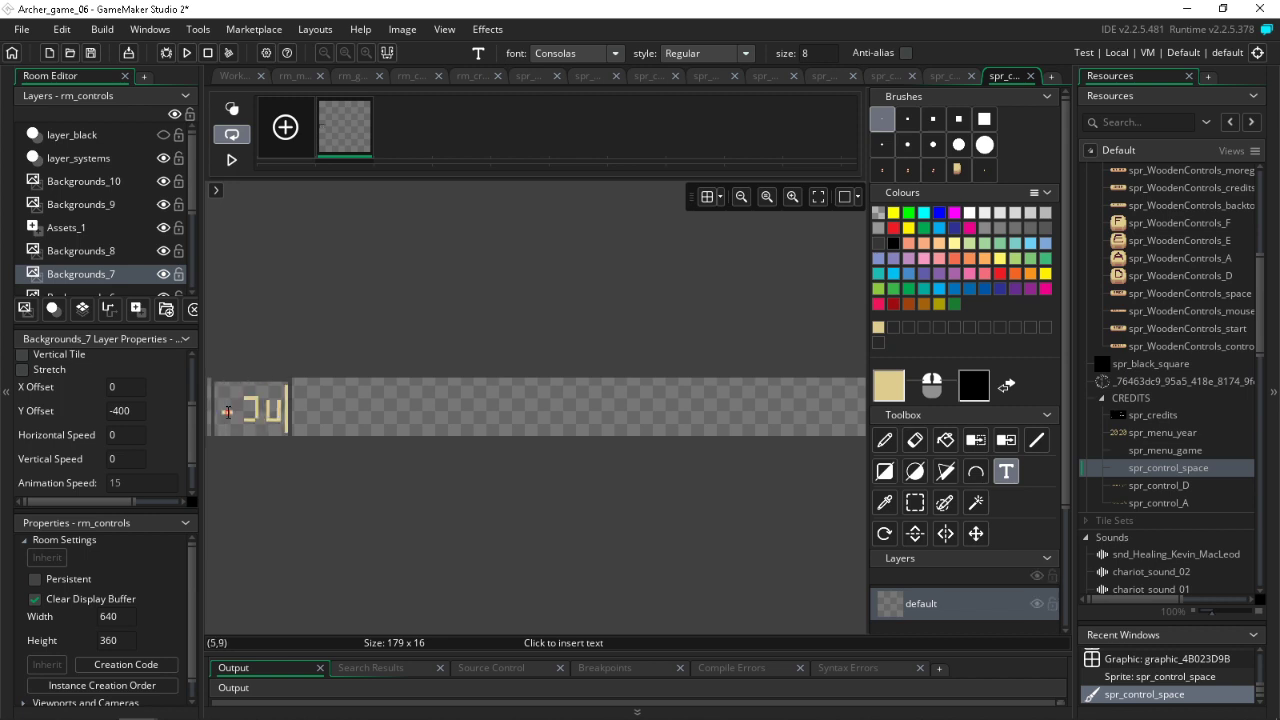
text(mp)
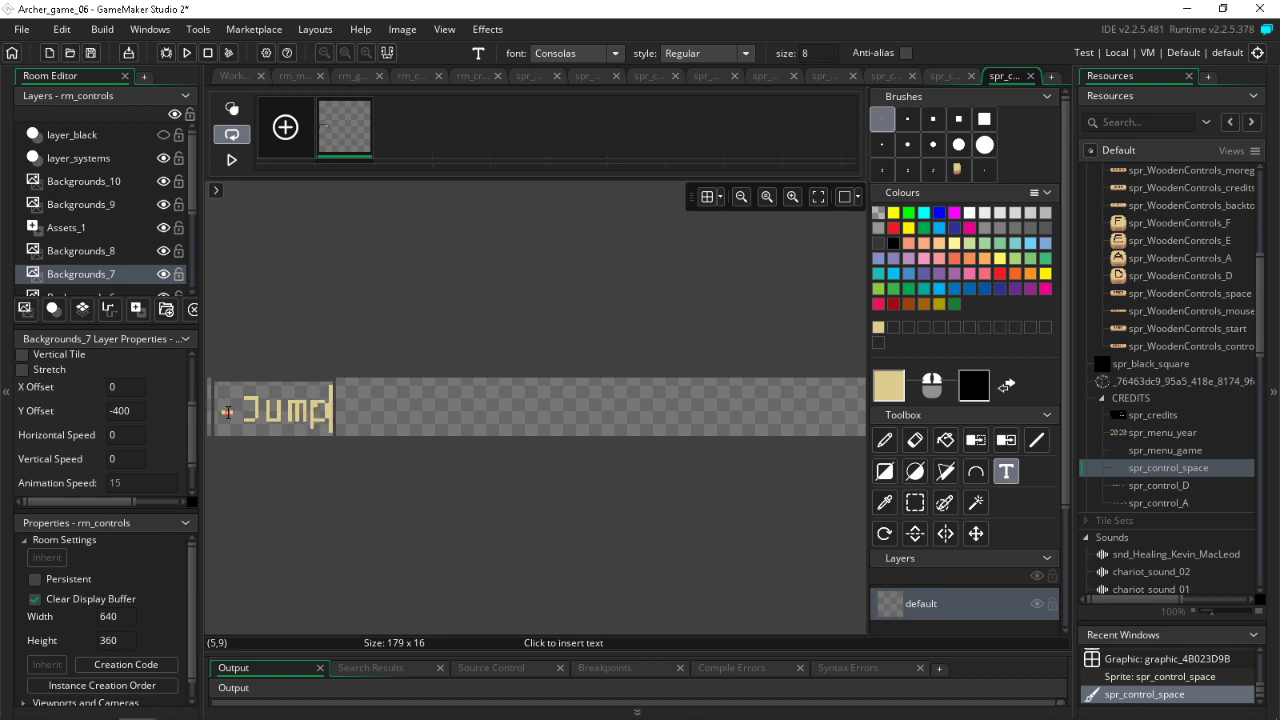
click(628, 340)
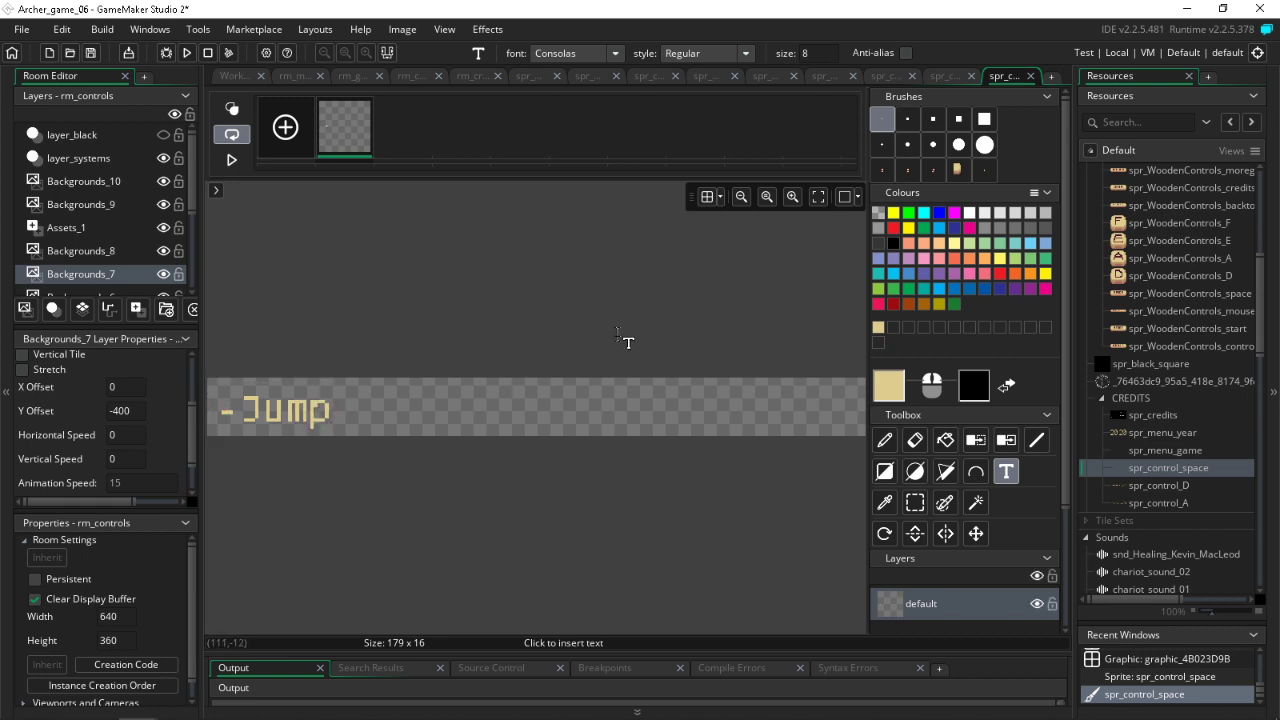
click(402, 29)
click(341, 381)
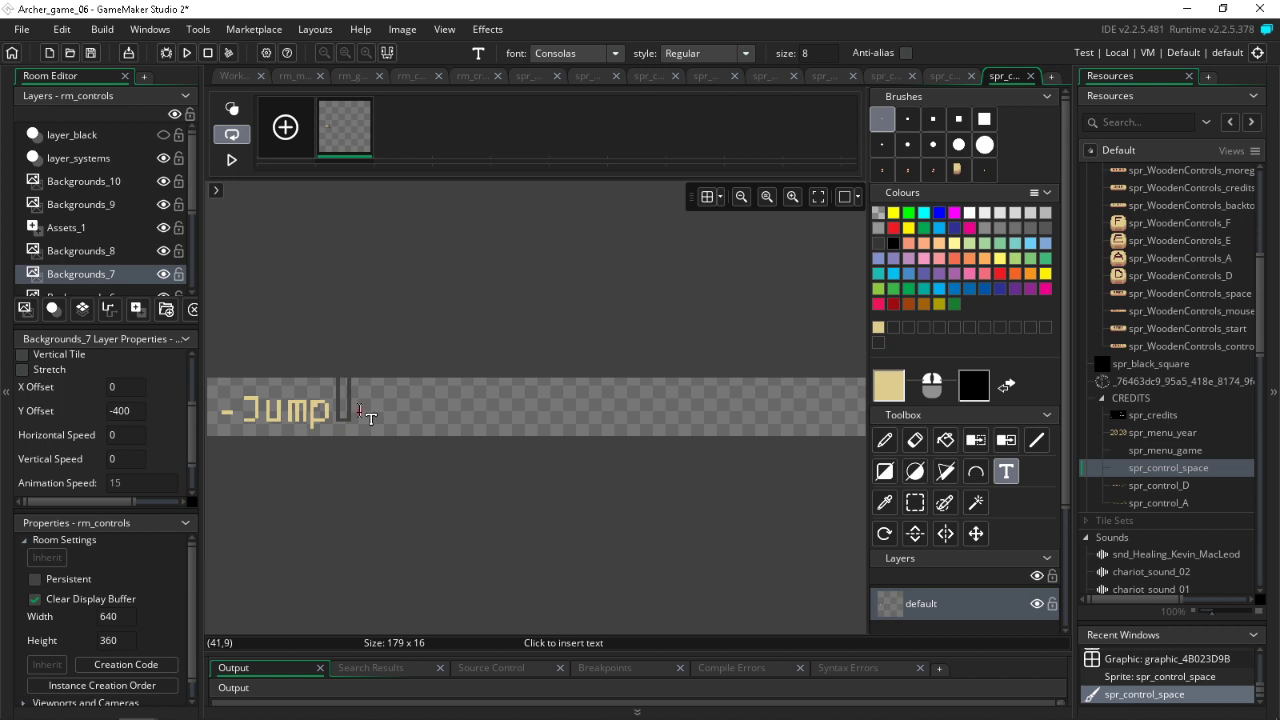
click(359, 408)
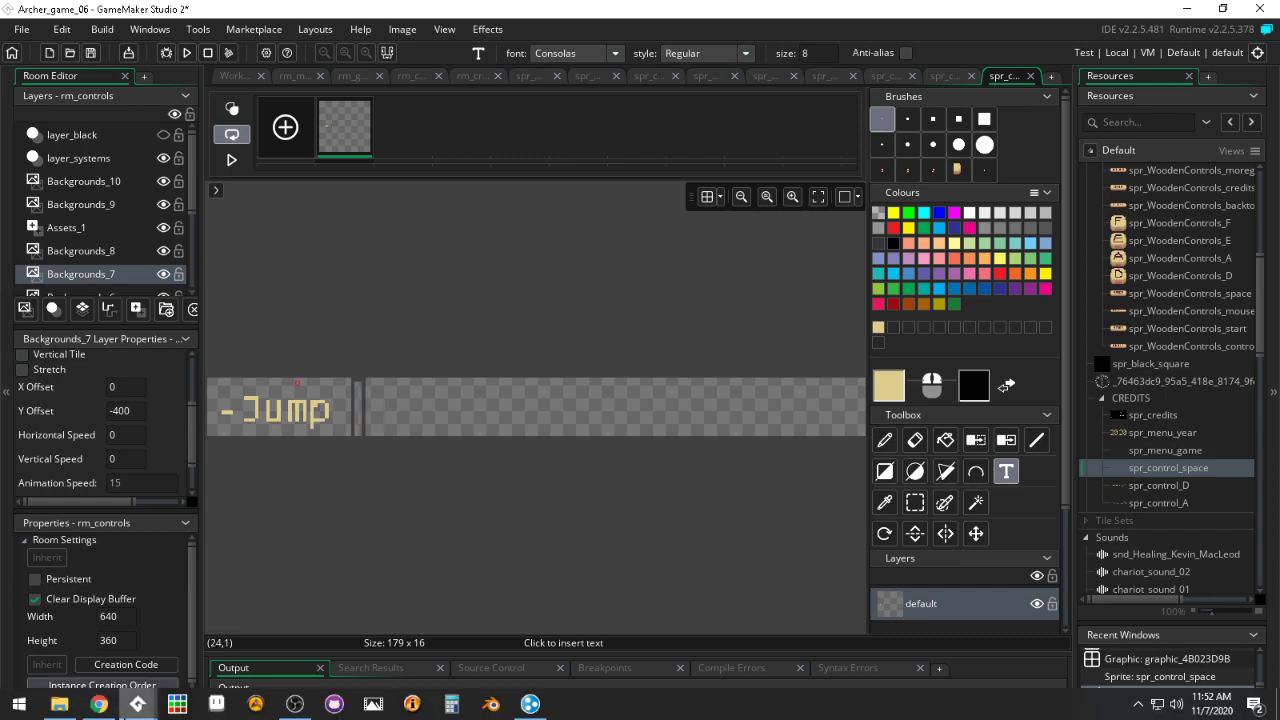
Step: Switch to Chrome and search for "traductor español ingles" in a new tab
click(100, 705)
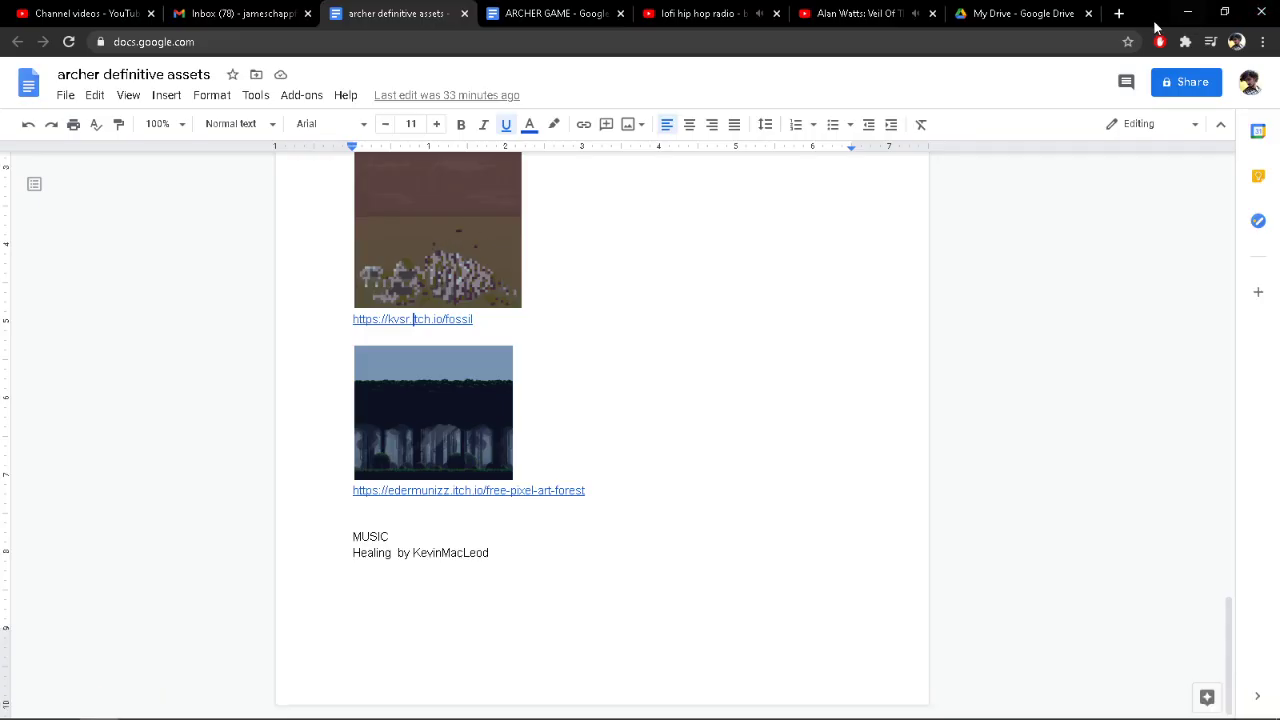
click(1119, 13)
text(tra)
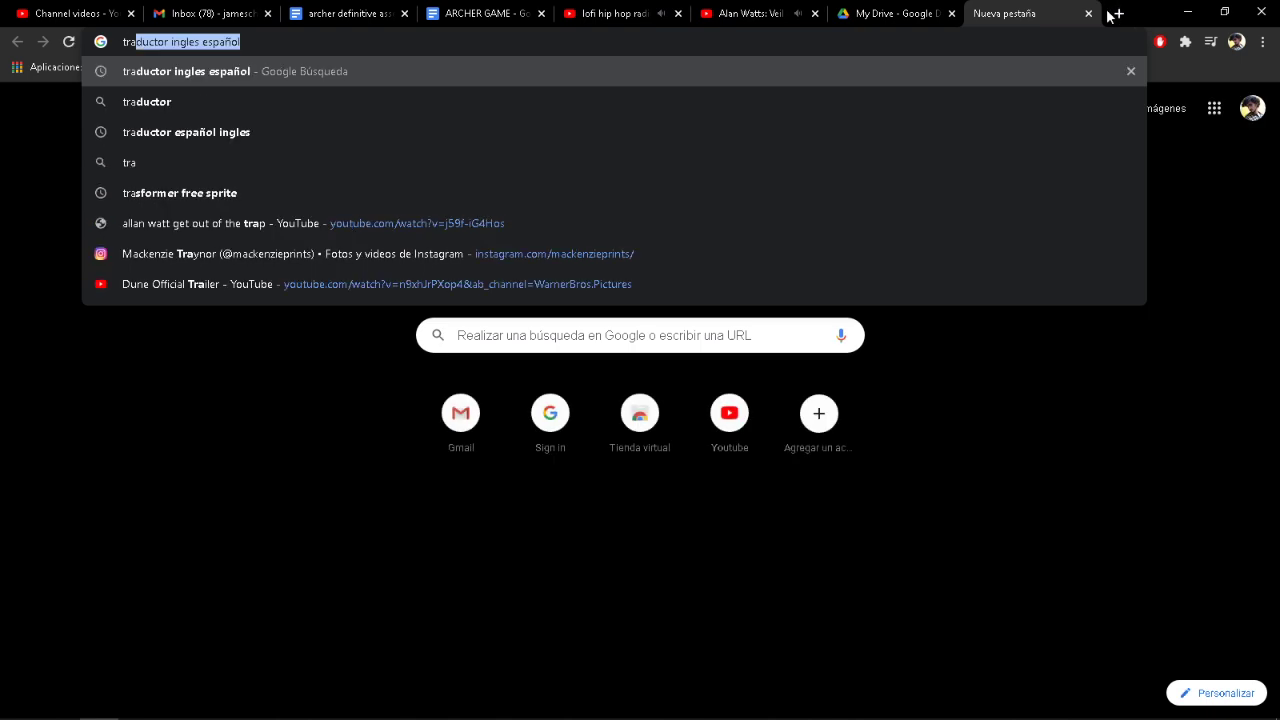
key(Down)
key(Down)
key(Return)
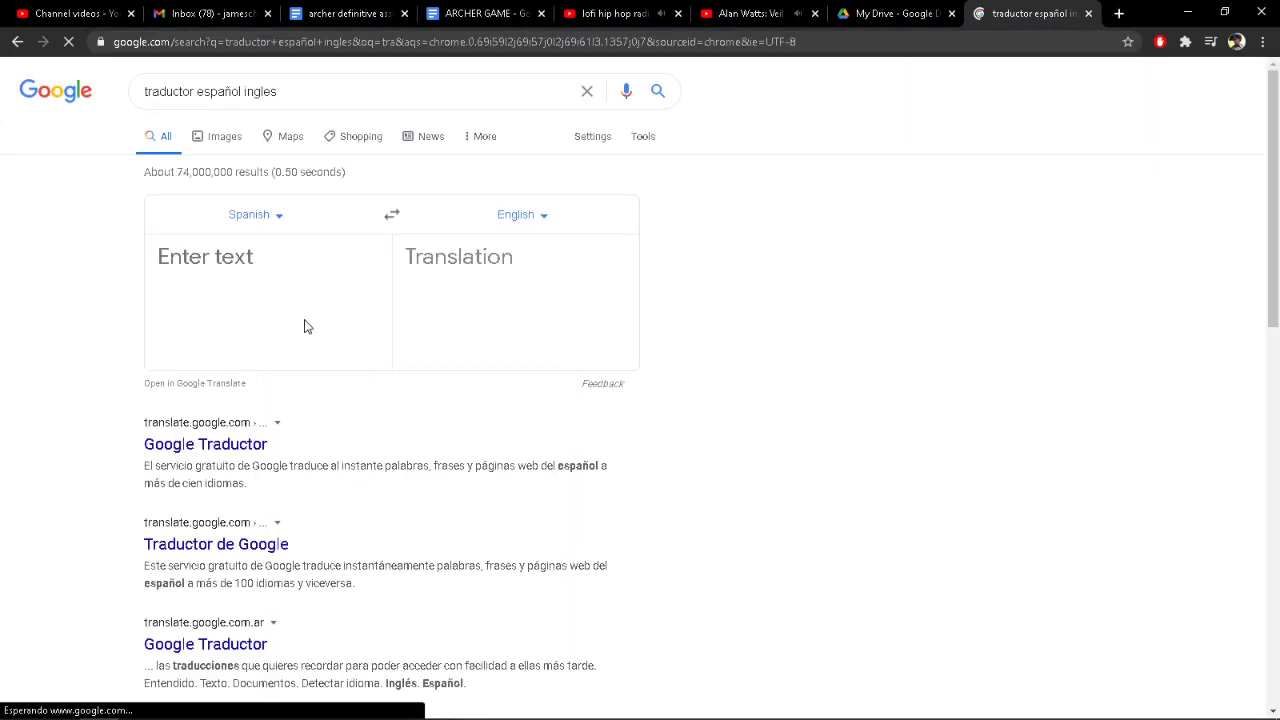
Step: Translate the Spanish phrase "suburse al carruaje" into English
text(subu)
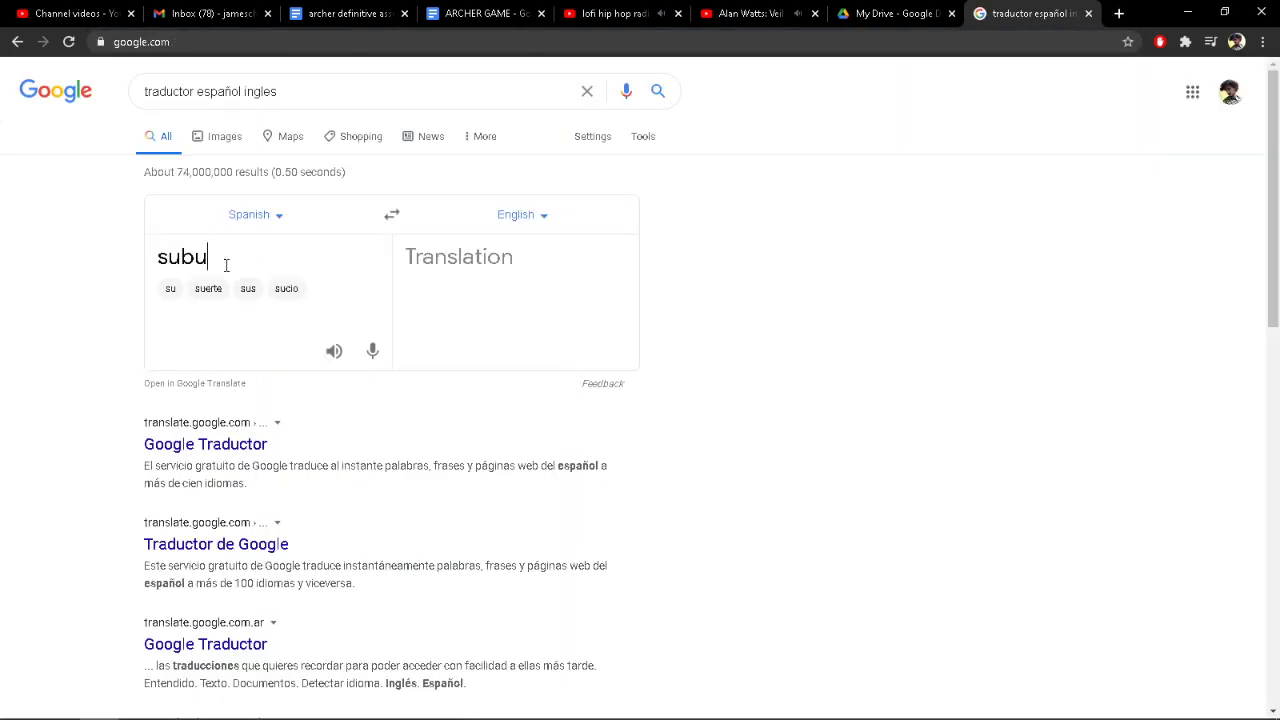
text(rse al car)
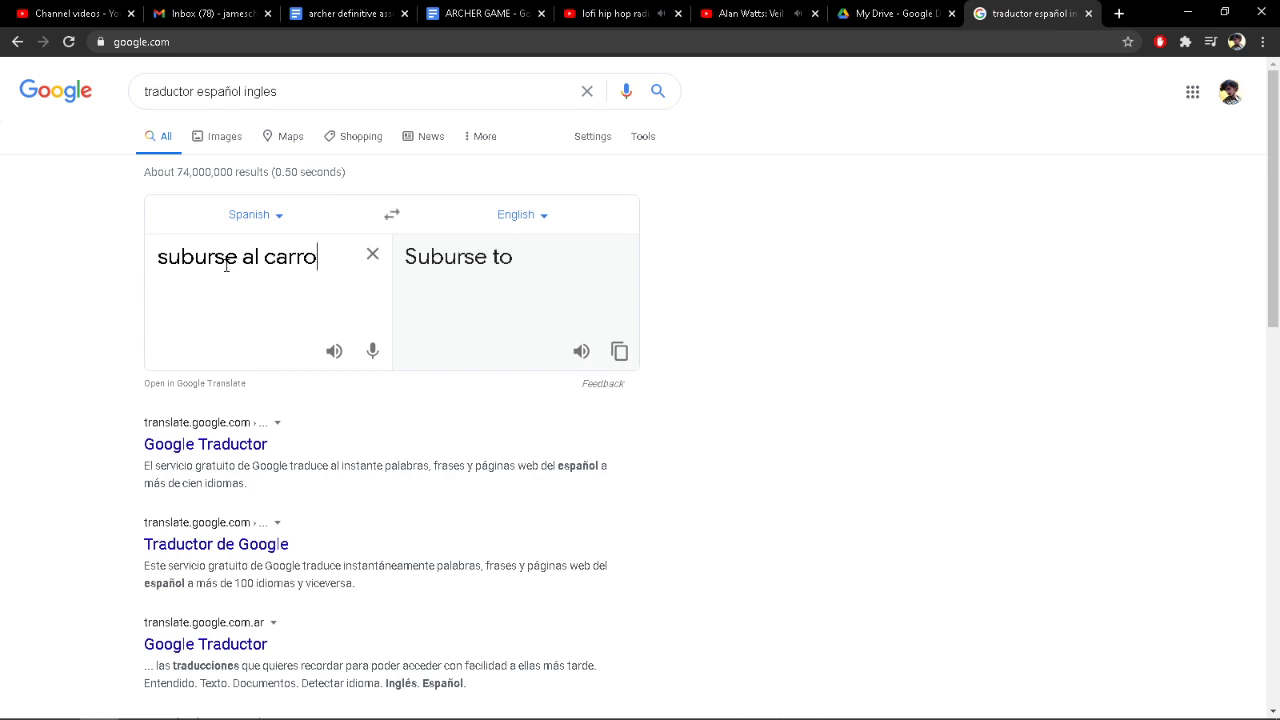
text(ro)
key(BackSpace)
key(BackSpace)
key(BackSpace)
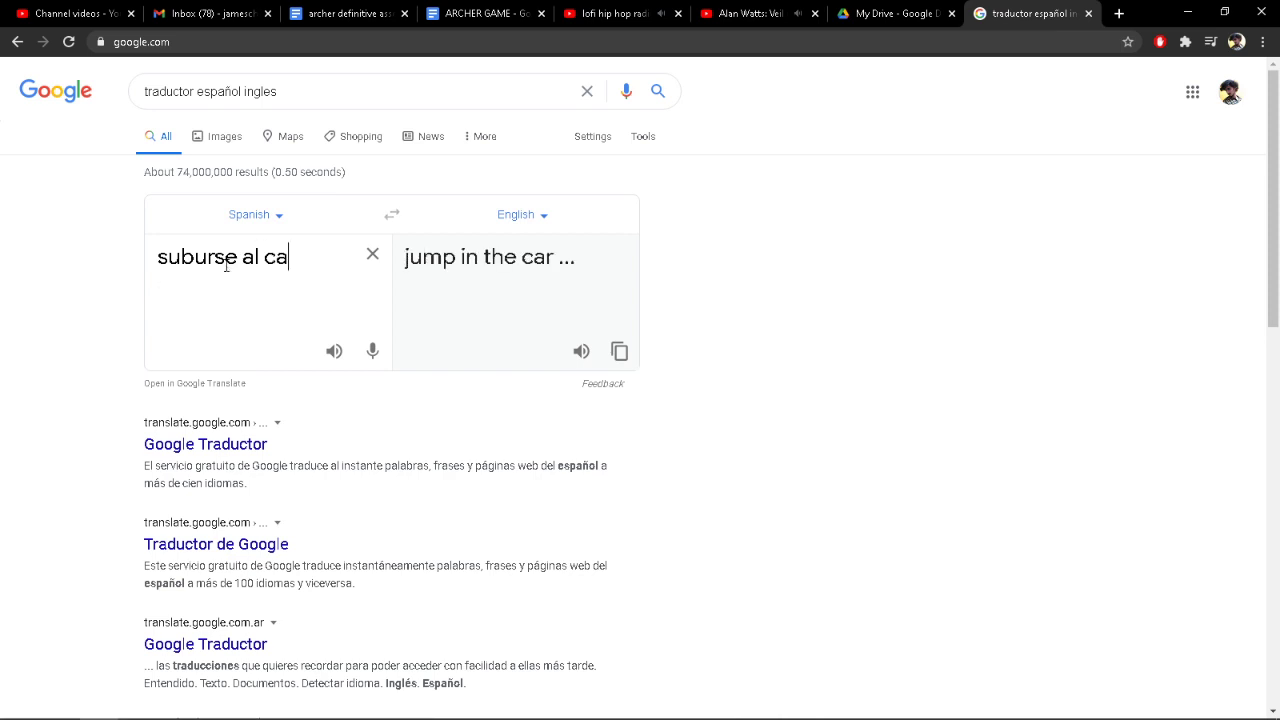
text(rruaje)
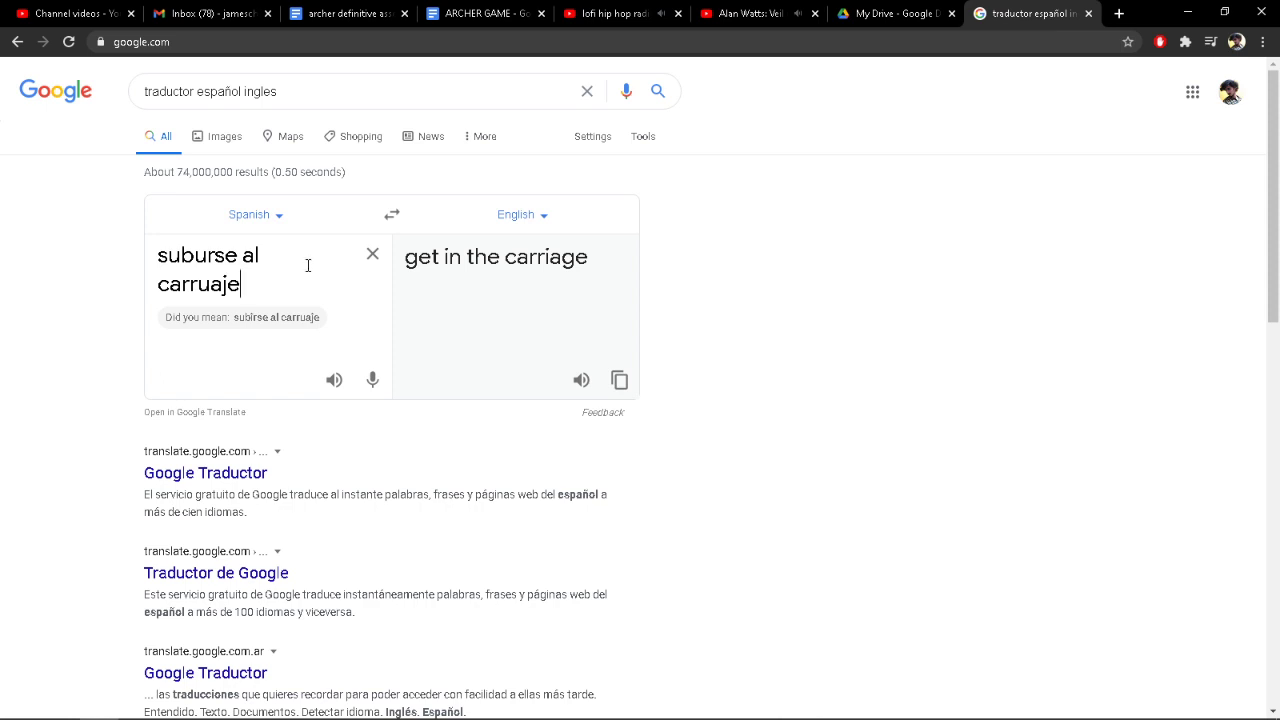
Step: Change the Spanish phrase to "subirse al carreta" and copy its English translation
key(BackSpace)
key(BackSpace)
key(BackSpace)
key(BackSpace)
text(eta)
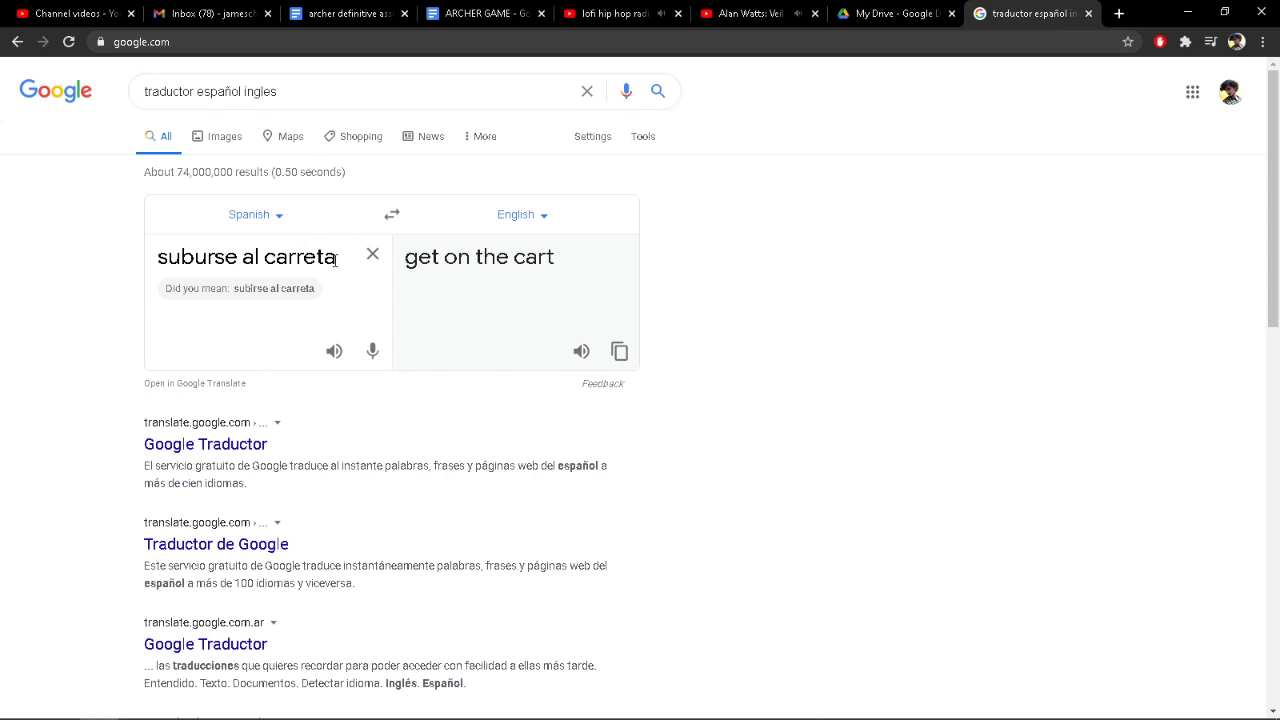
drag(207, 258, 195, 259)
text(i)
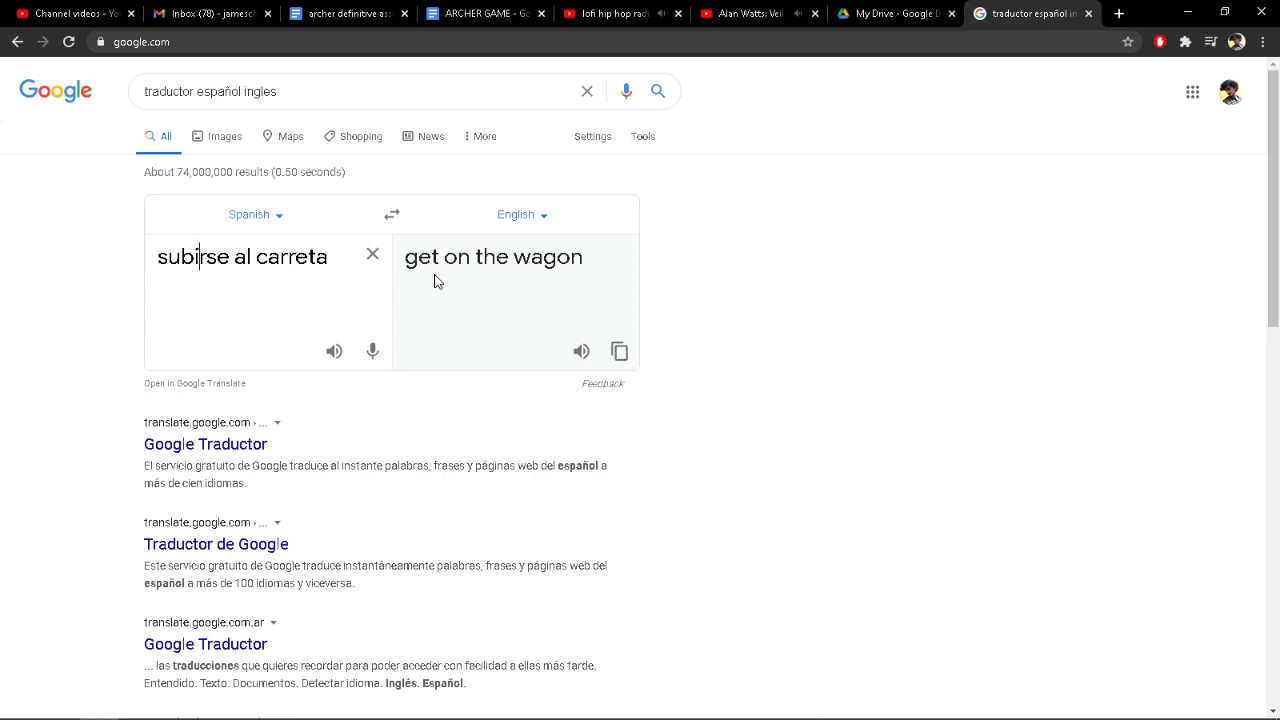
drag(590, 261, 404, 278)
key(ctrl+c)
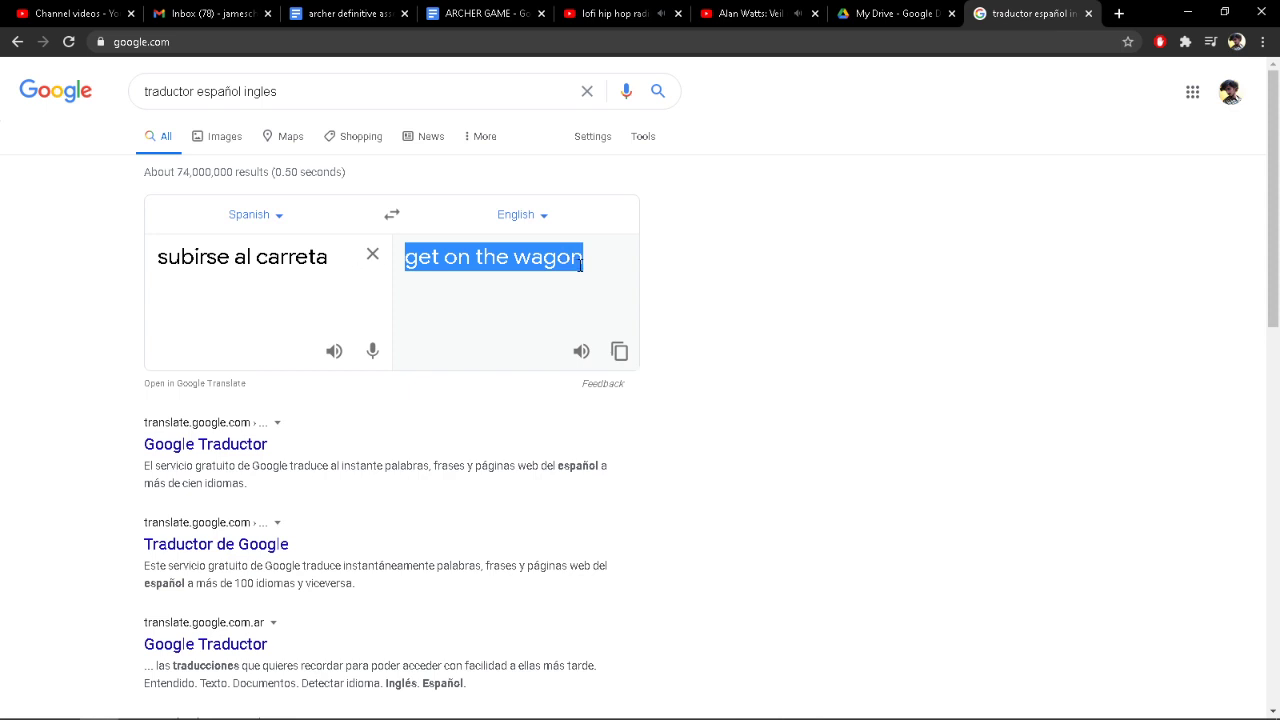
Step: Search Google for "wagon" and view the image results
click(349, 97)
drag(348, 97, 5, 104)
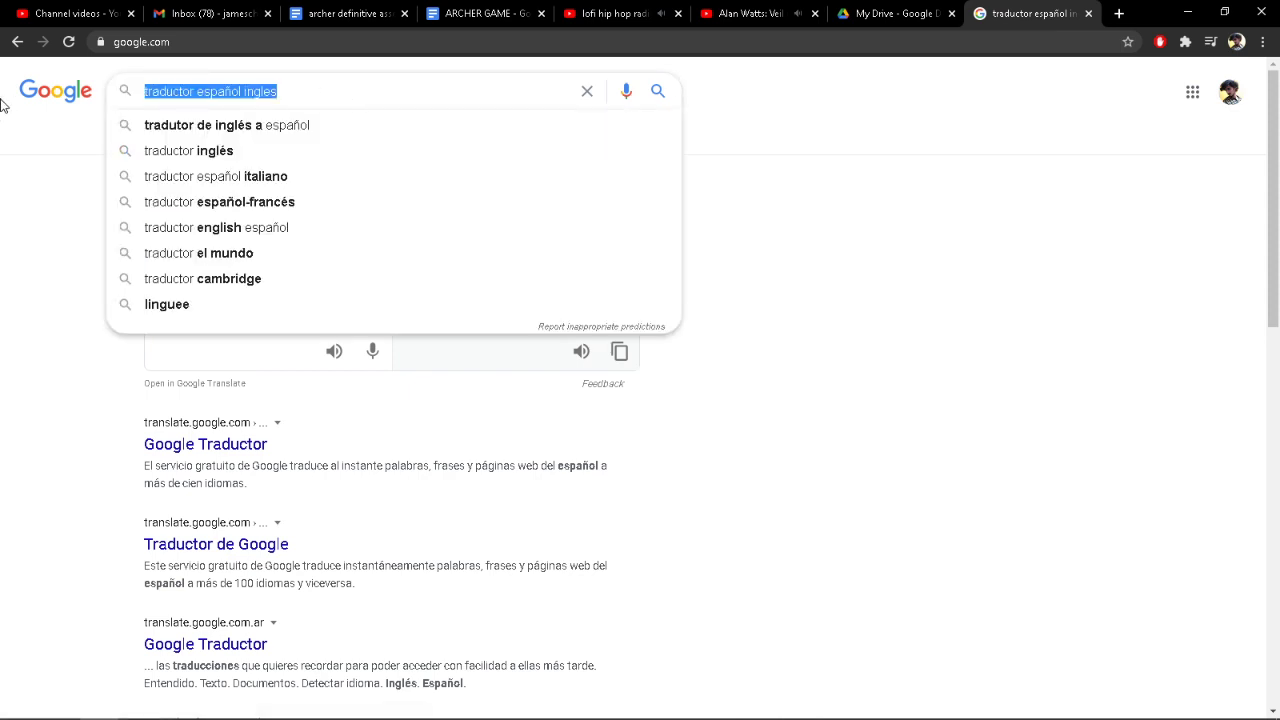
text(wagon)
key(Return)
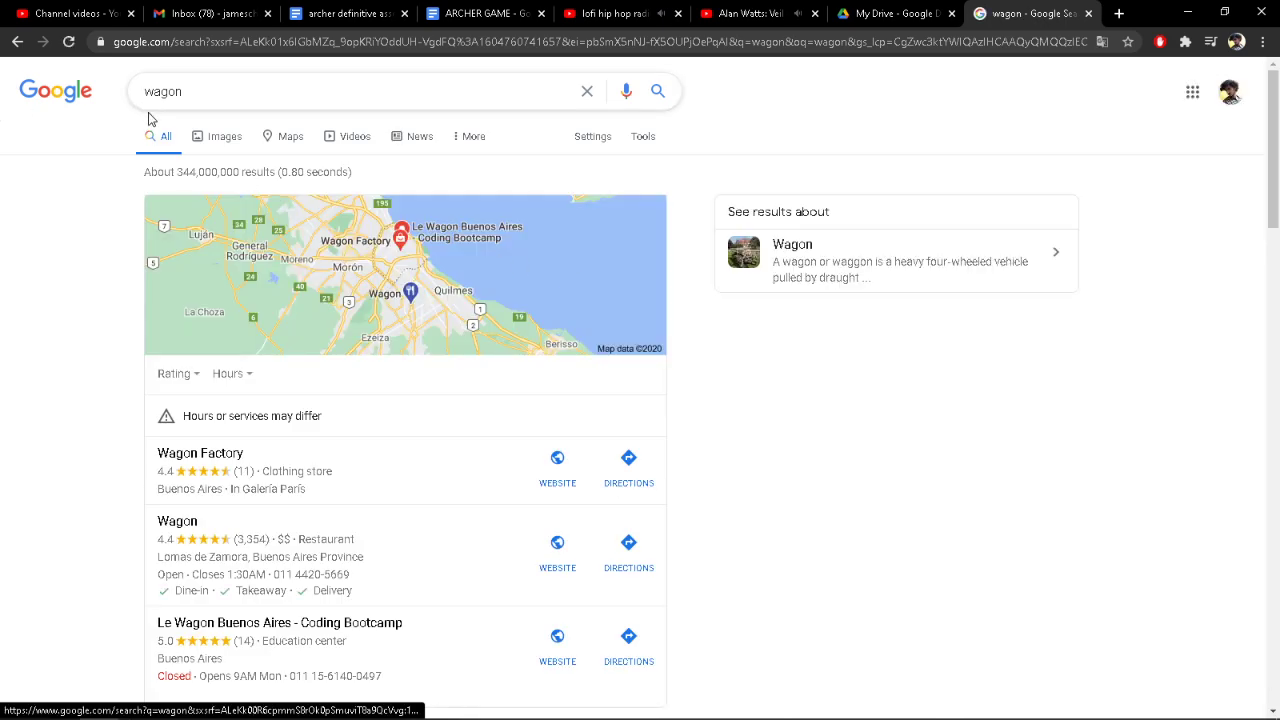
click(197, 141)
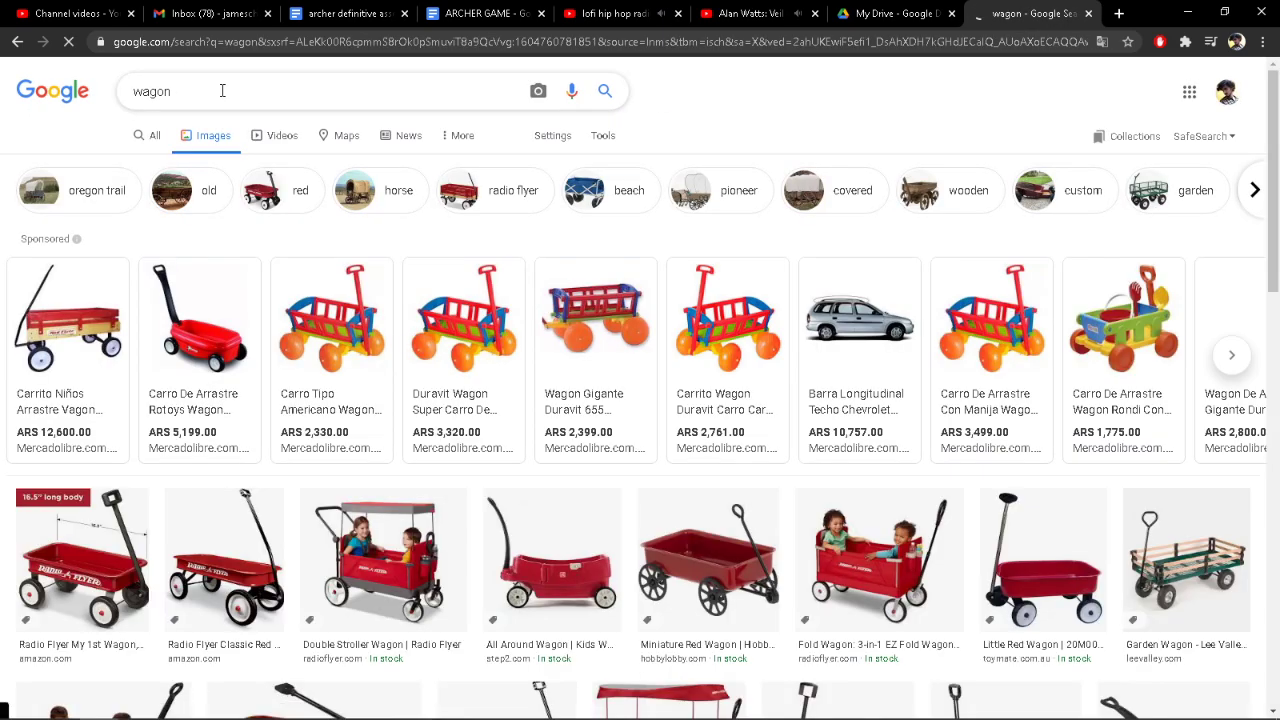
Step: Refine the image search to "wagon + horse" and return to the earlier results after viewing them
click(237, 86)
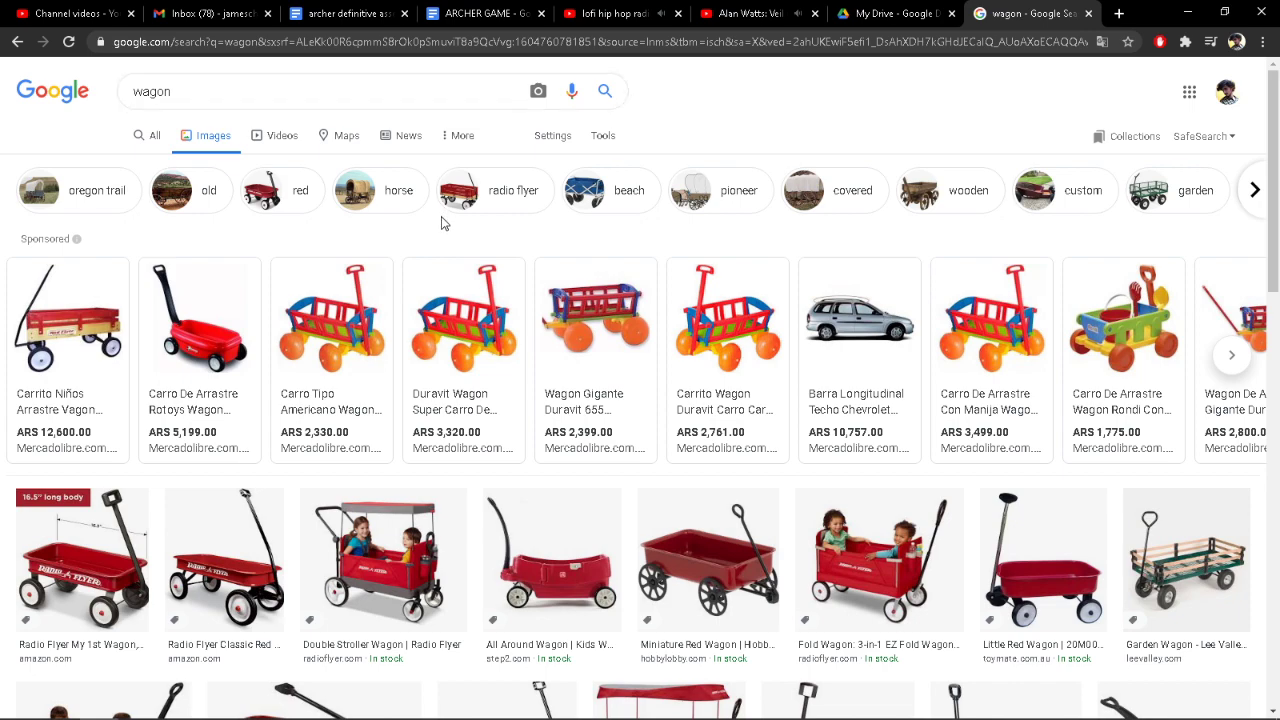
text(+ horse)
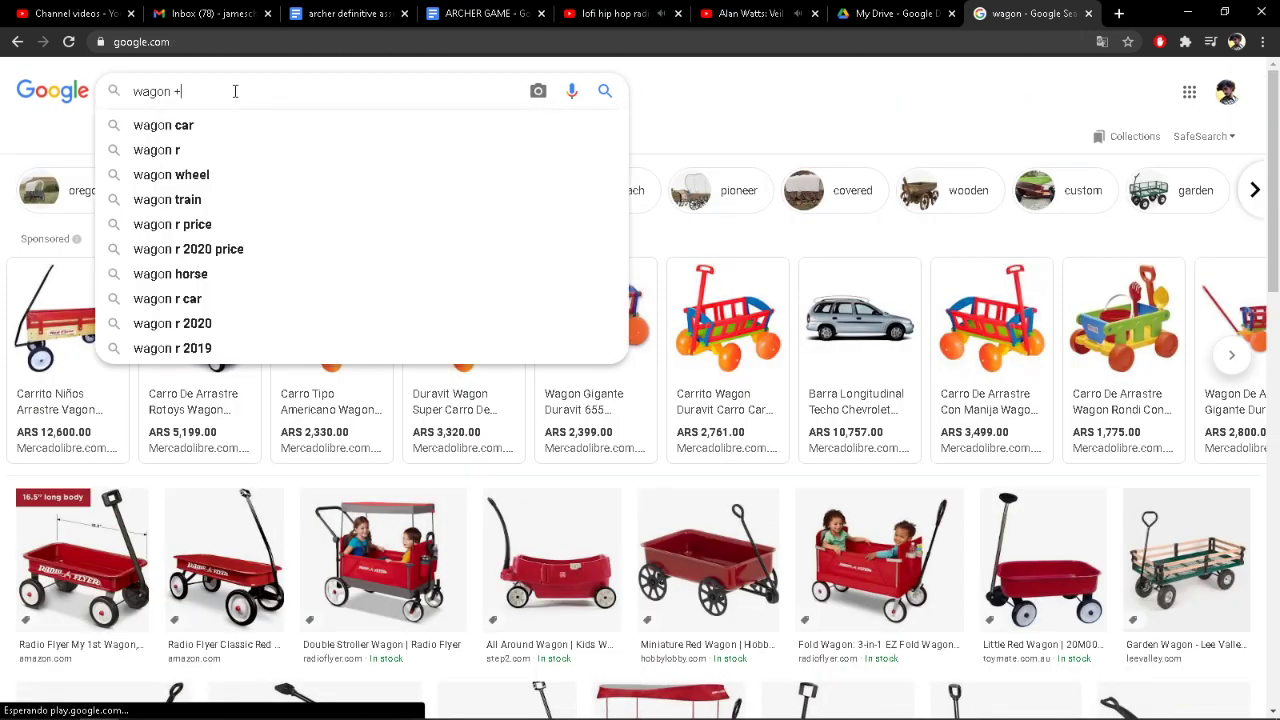
key(Return)
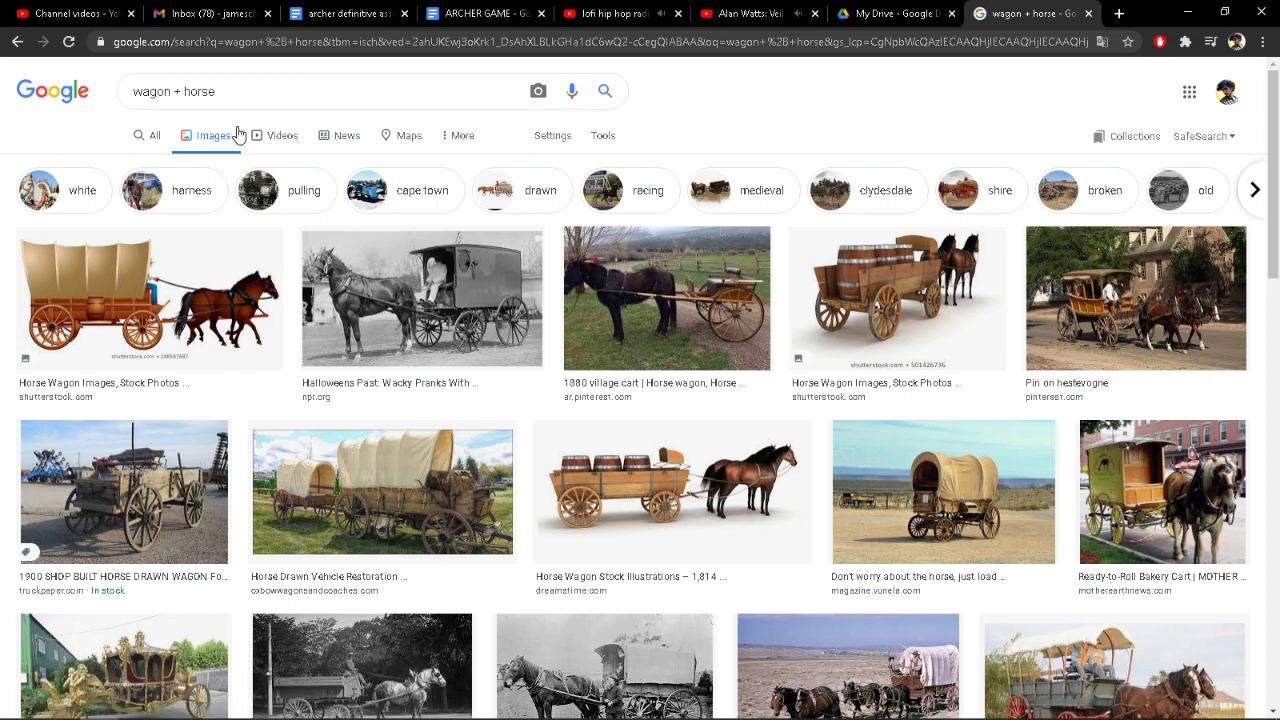
click(17, 42)
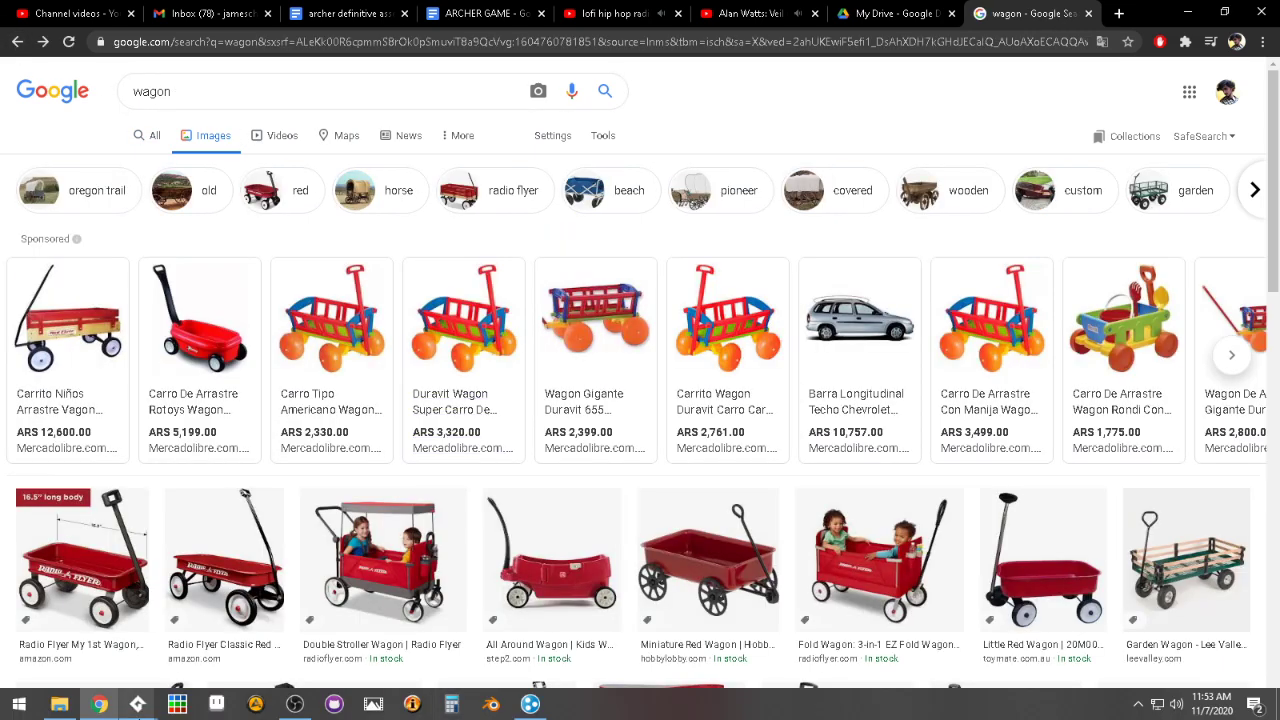
Step: Switch back to GameMaker Studio 2 and add the copied phrase after "-Jump" as "-Get on the wagon"
mouse_move(138, 704)
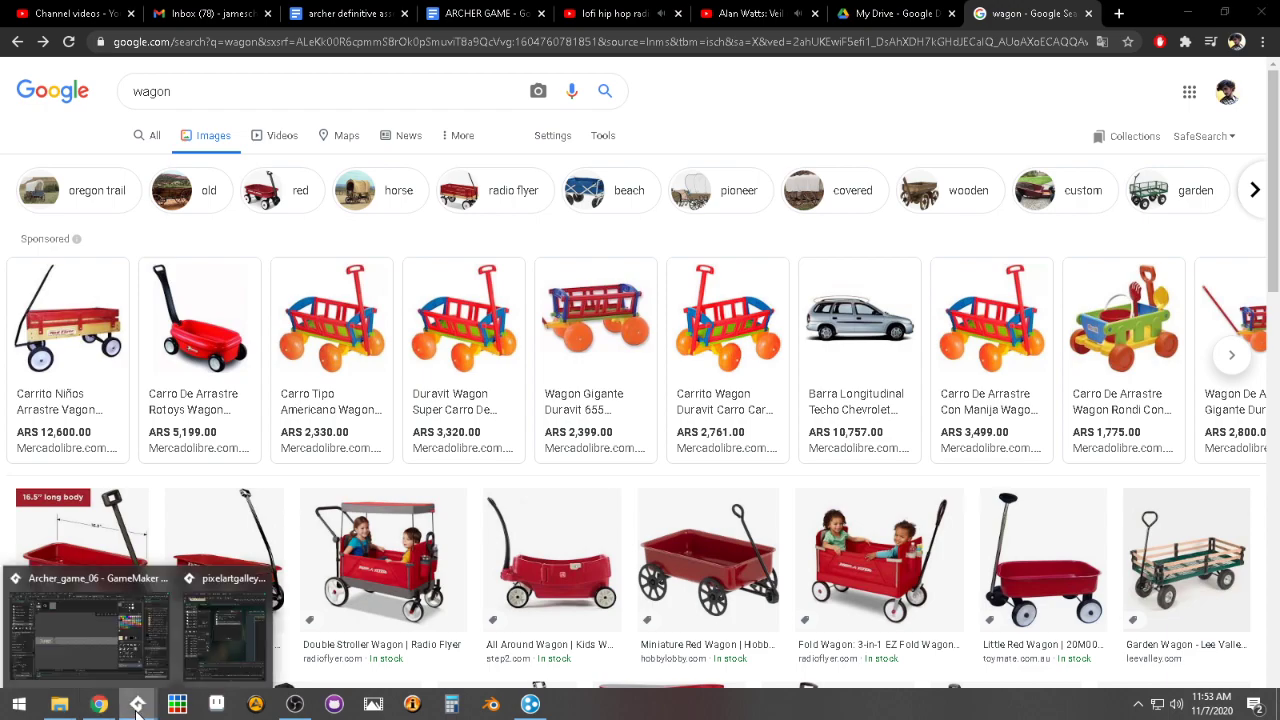
click(135, 660)
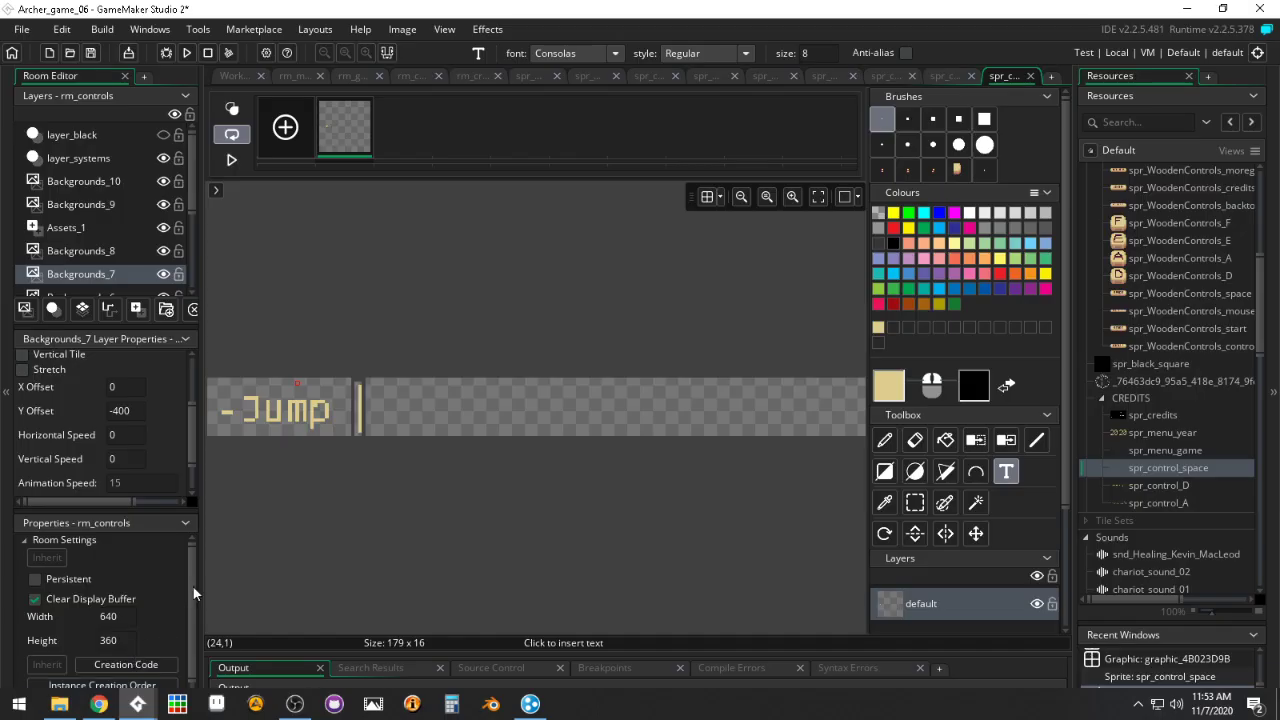
click(388, 408)
key(ctrl+v)
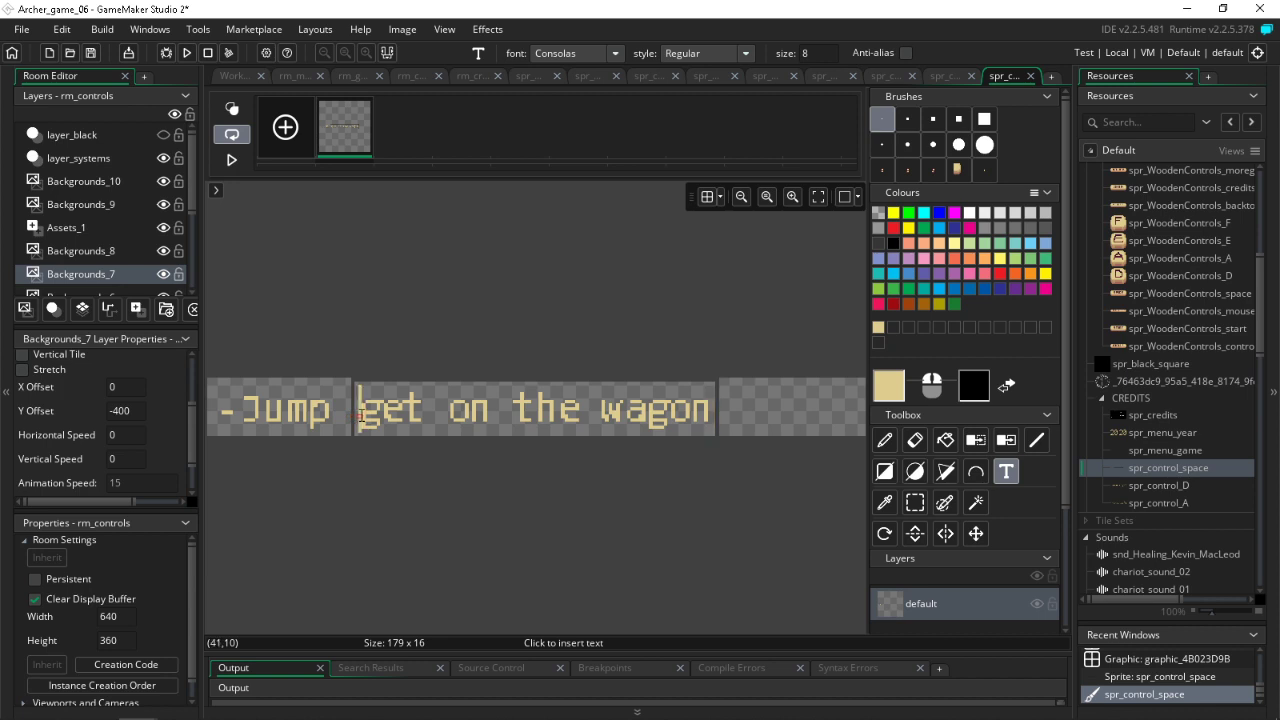
text(-)
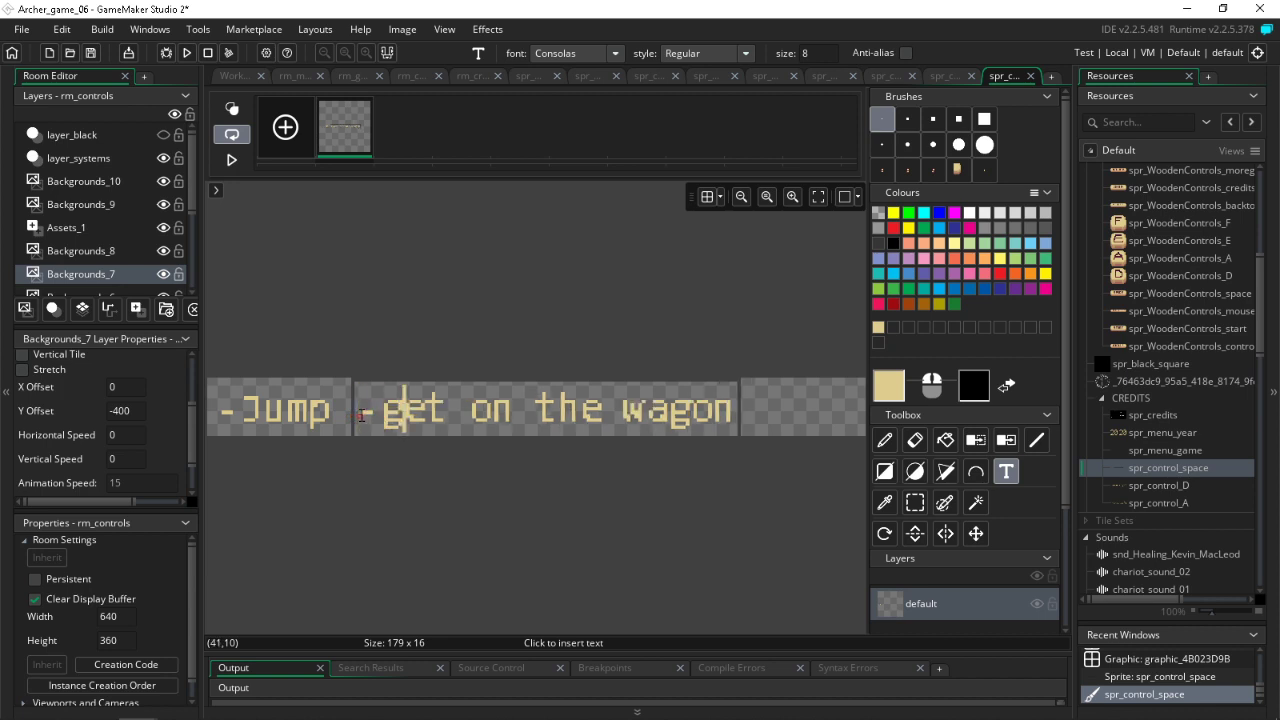
key(Delete)
text(G)
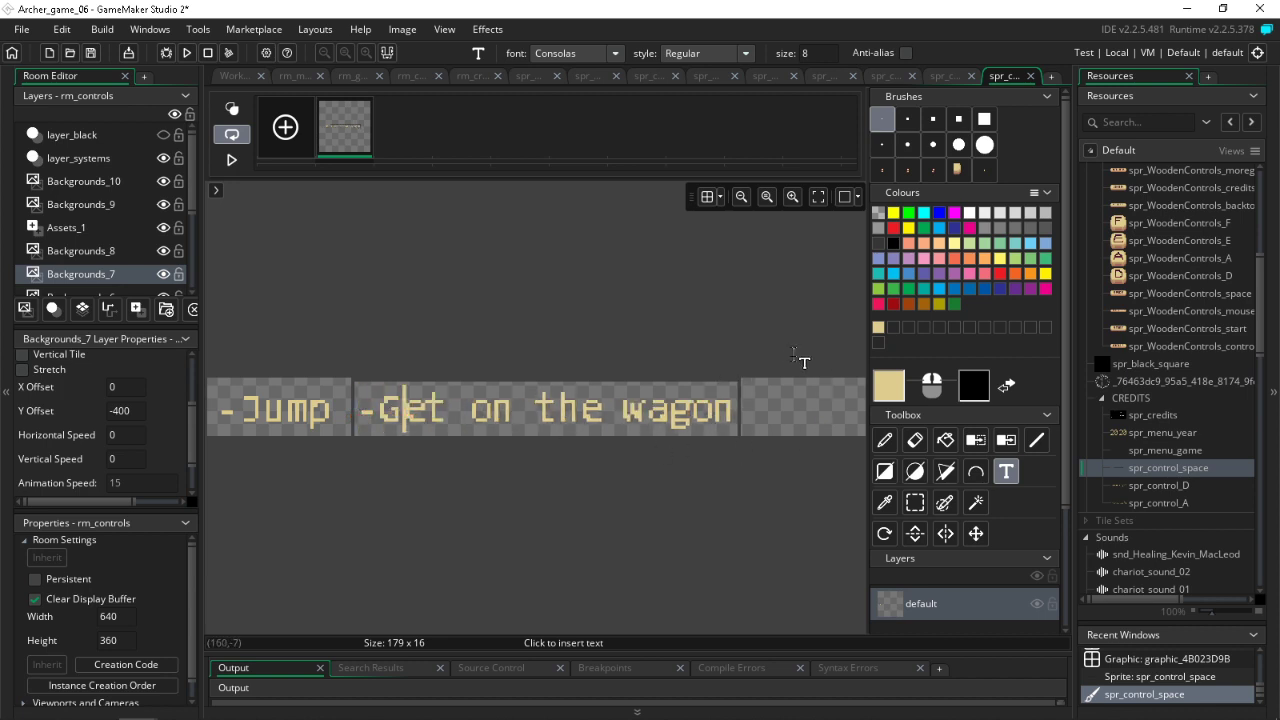
Step: Duplicate the spr_control_space sprite in the CREDITS group
middle_drag(803, 360, 571, 340)
middle_drag(487, 311, 674, 320)
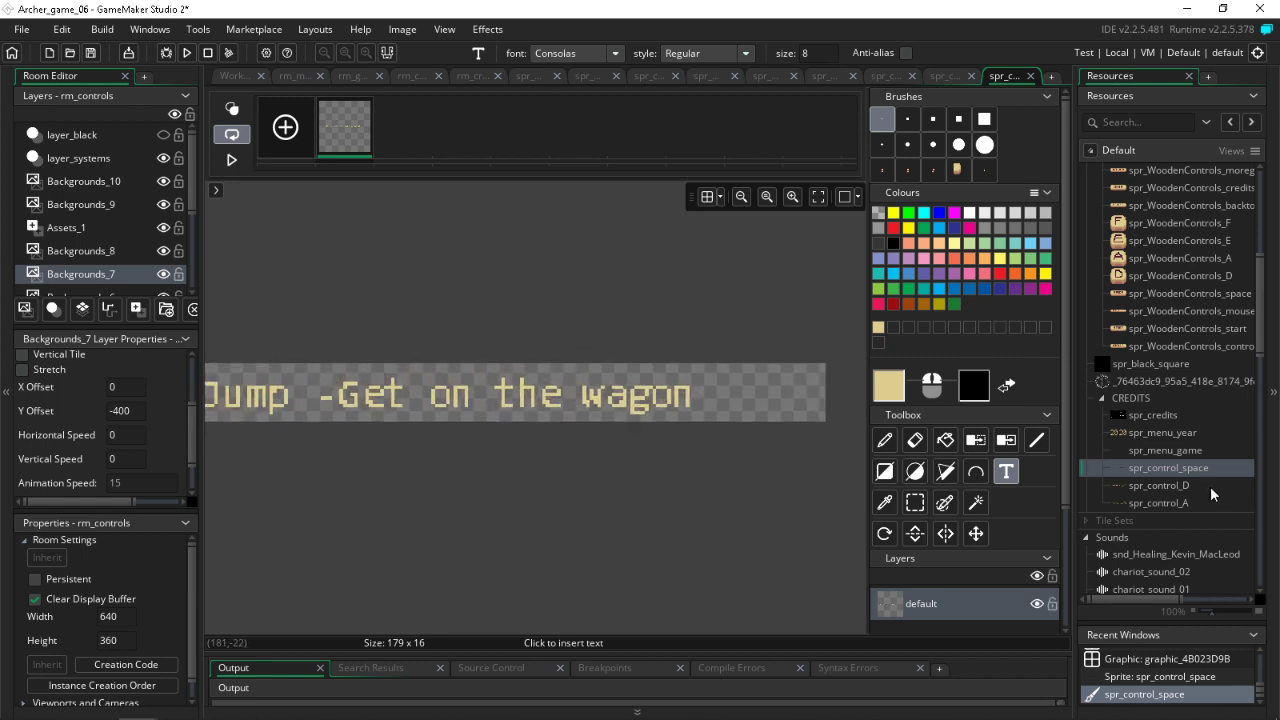
right_click(1175, 469)
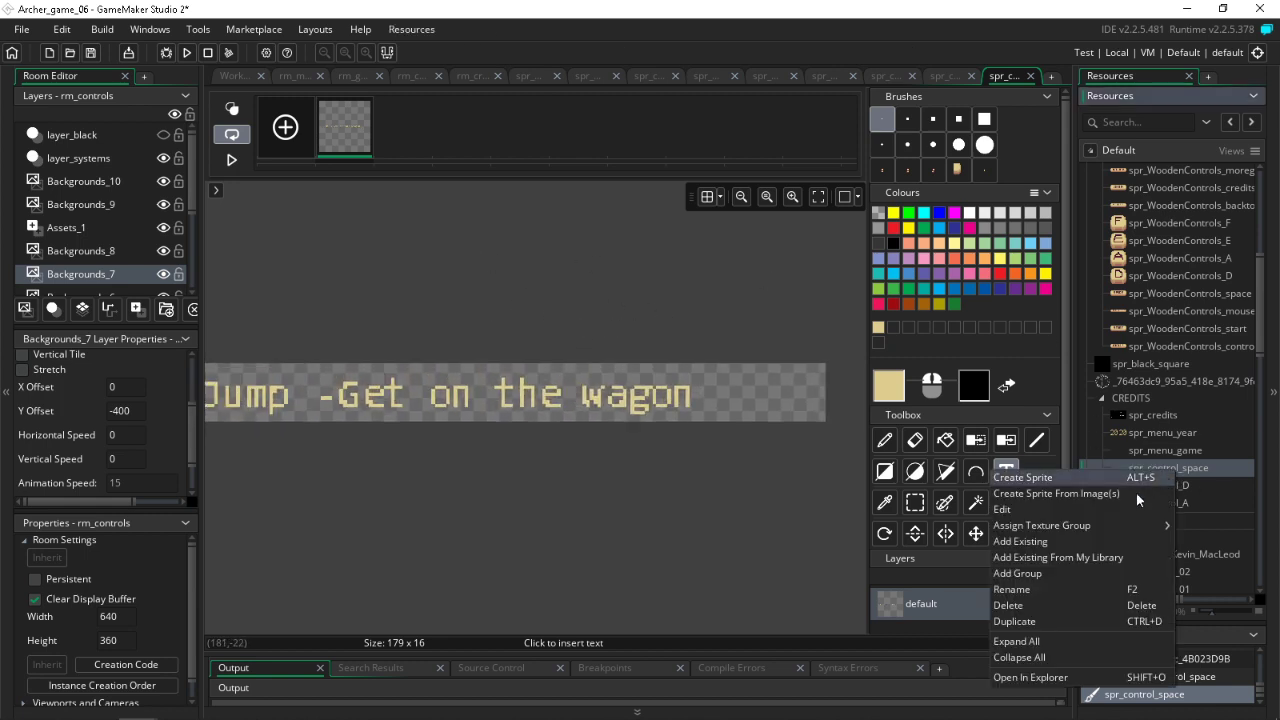
click(1091, 618)
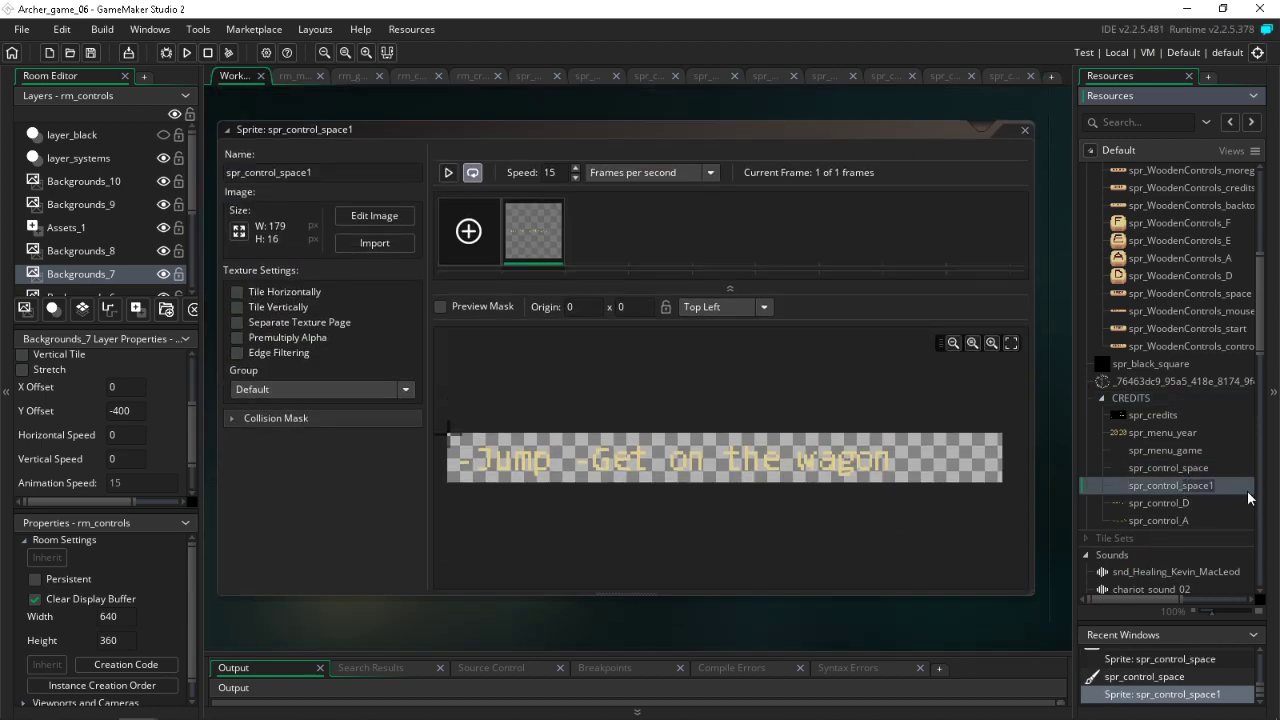
Step: Rename the duplicated sprite as spr_control_E
key(BackSpace)
key(BackSpace)
key(BackSpace)
key(BackSpace)
key(BackSpace)
key(BackSpace)
text(E)
Step: Erase "-Jump" from the spr_control_E image, auto trim all frames to the remaining text, and save the project
click(530, 231)
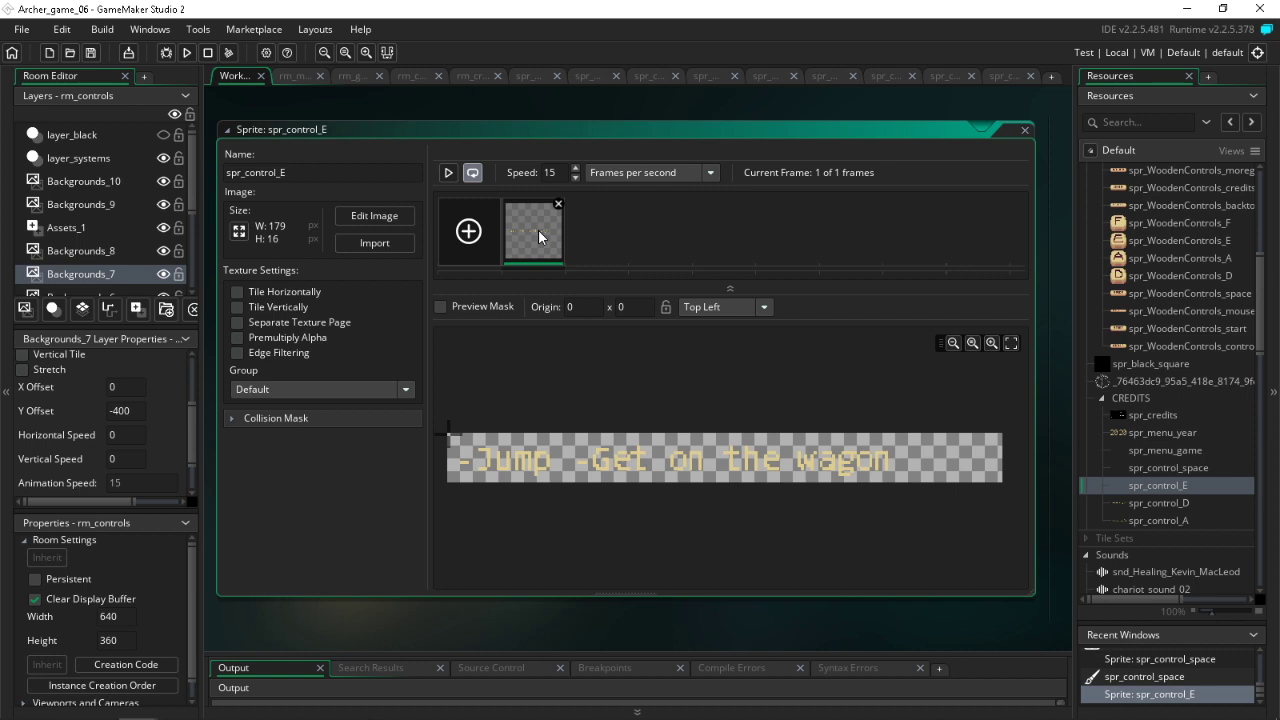
double_click(538, 229)
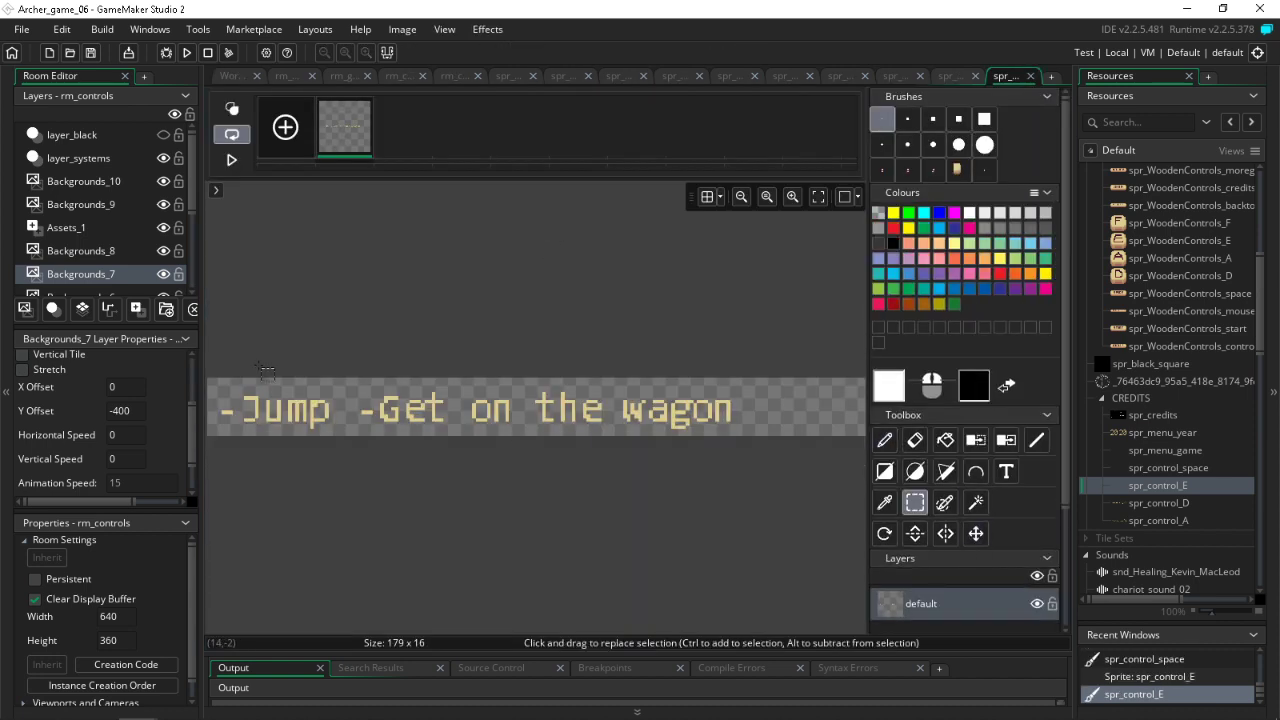
drag(320, 341, 5, 672)
key(Delete)
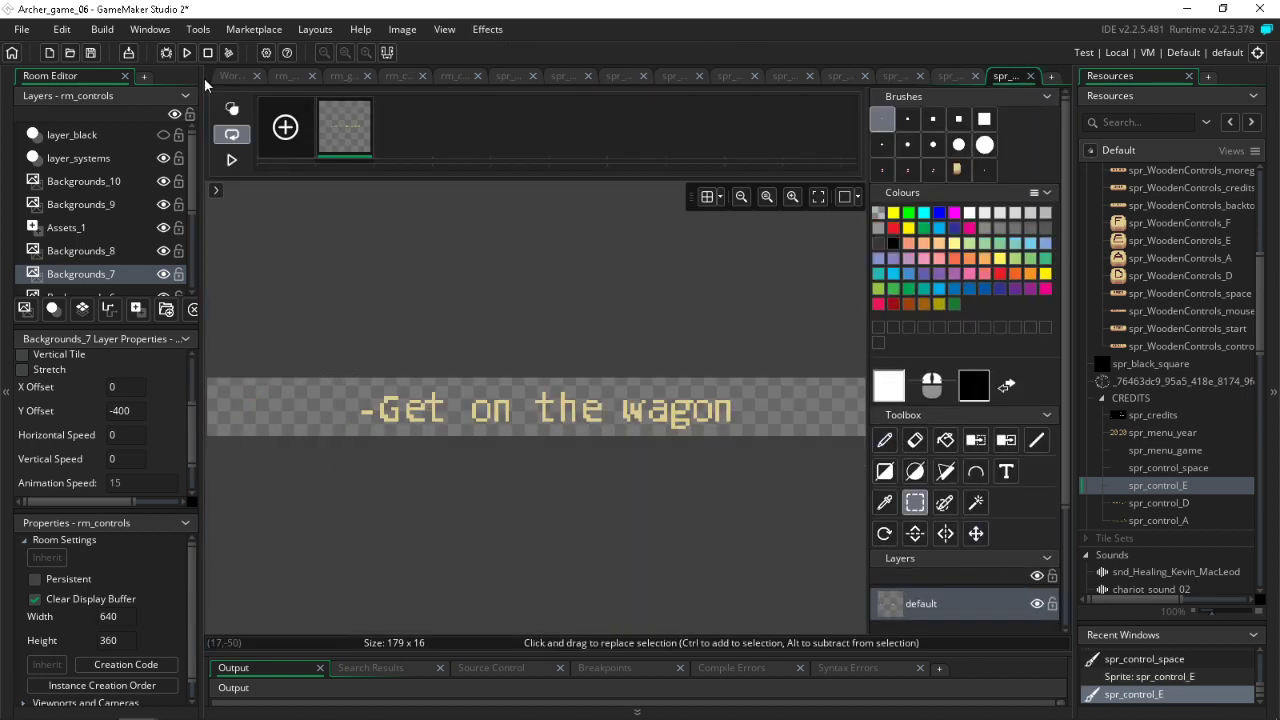
click(90, 52)
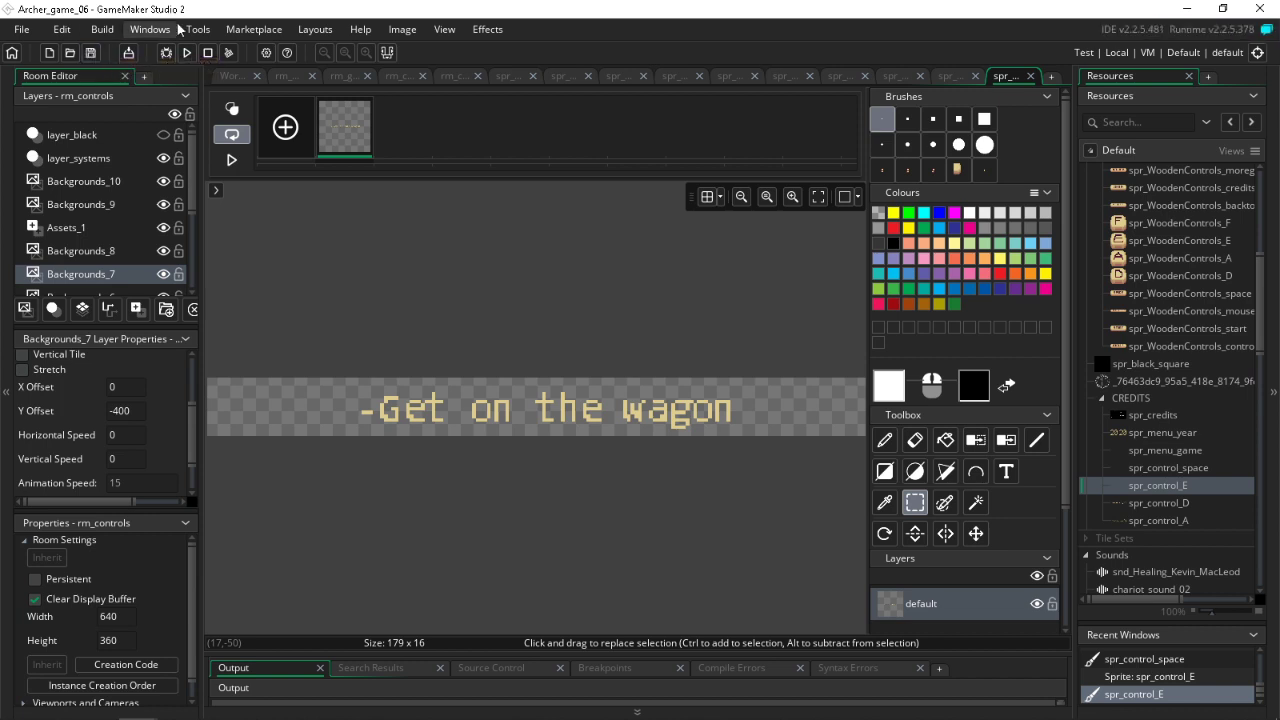
click(402, 29)
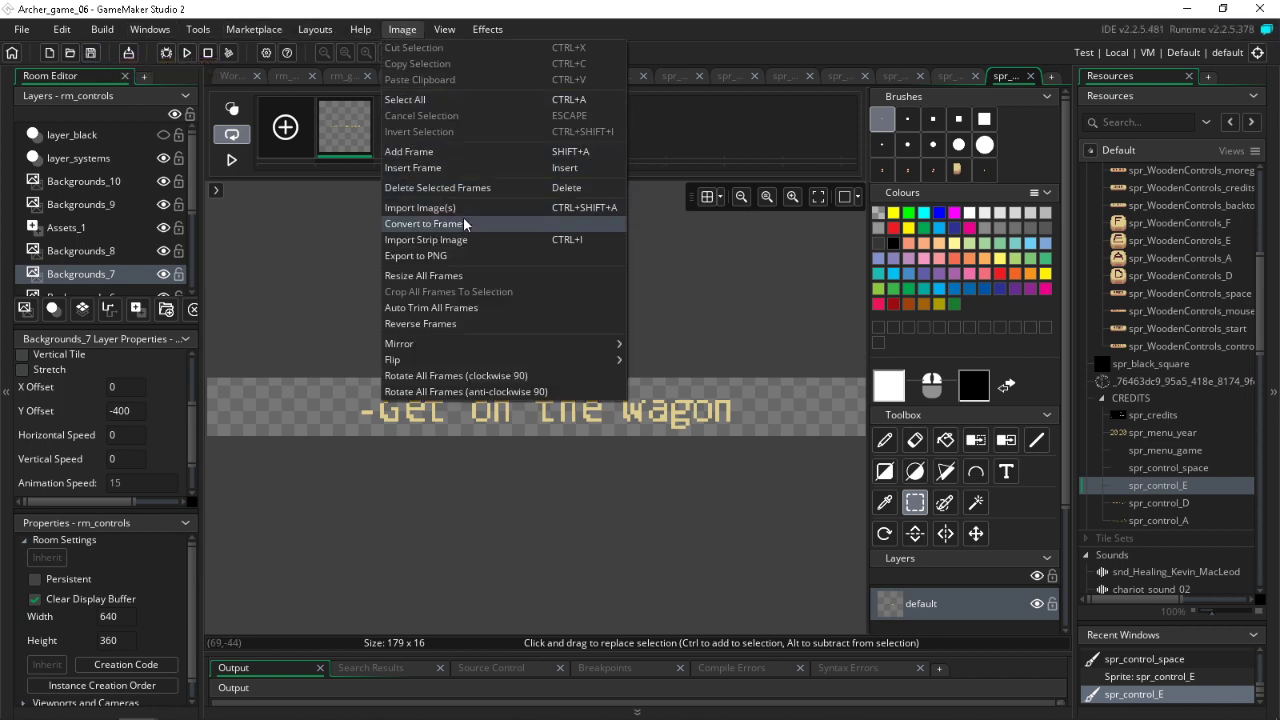
click(458, 307)
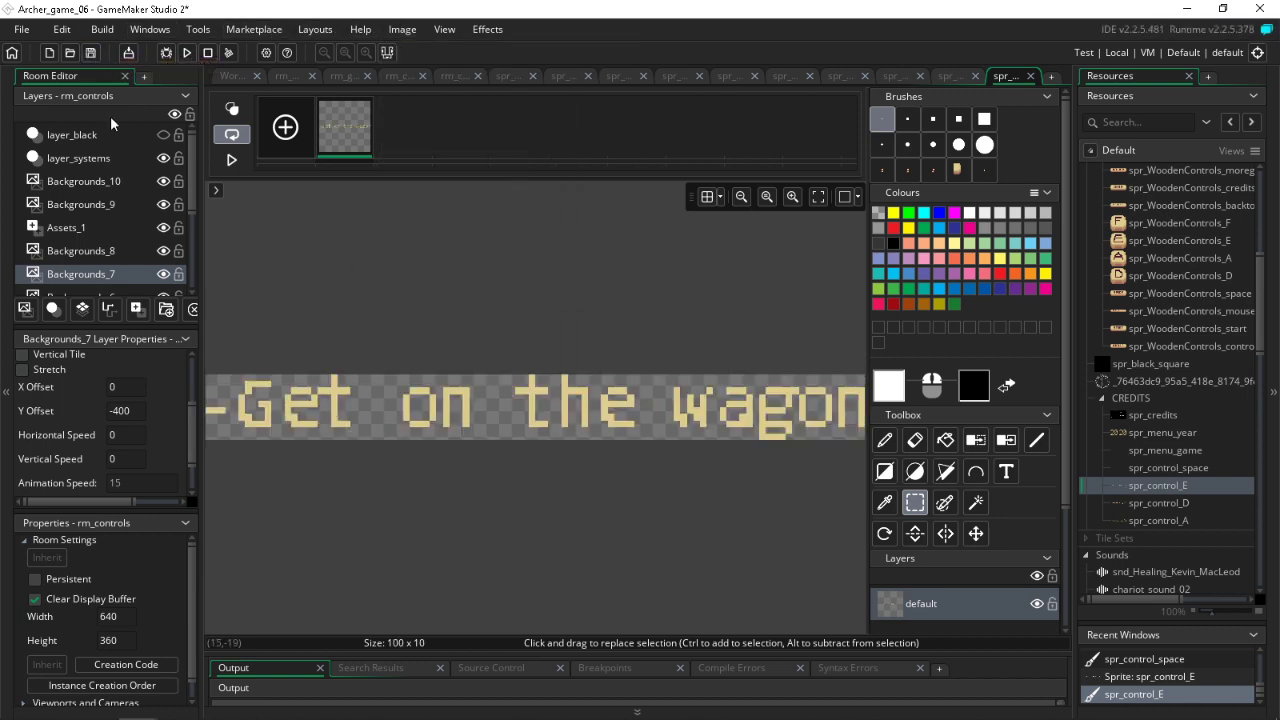
click(90, 52)
Step: Erase "-Get on the wagon" from the spr_control_space image, auto trim all frames, and save the project
click(456, 78)
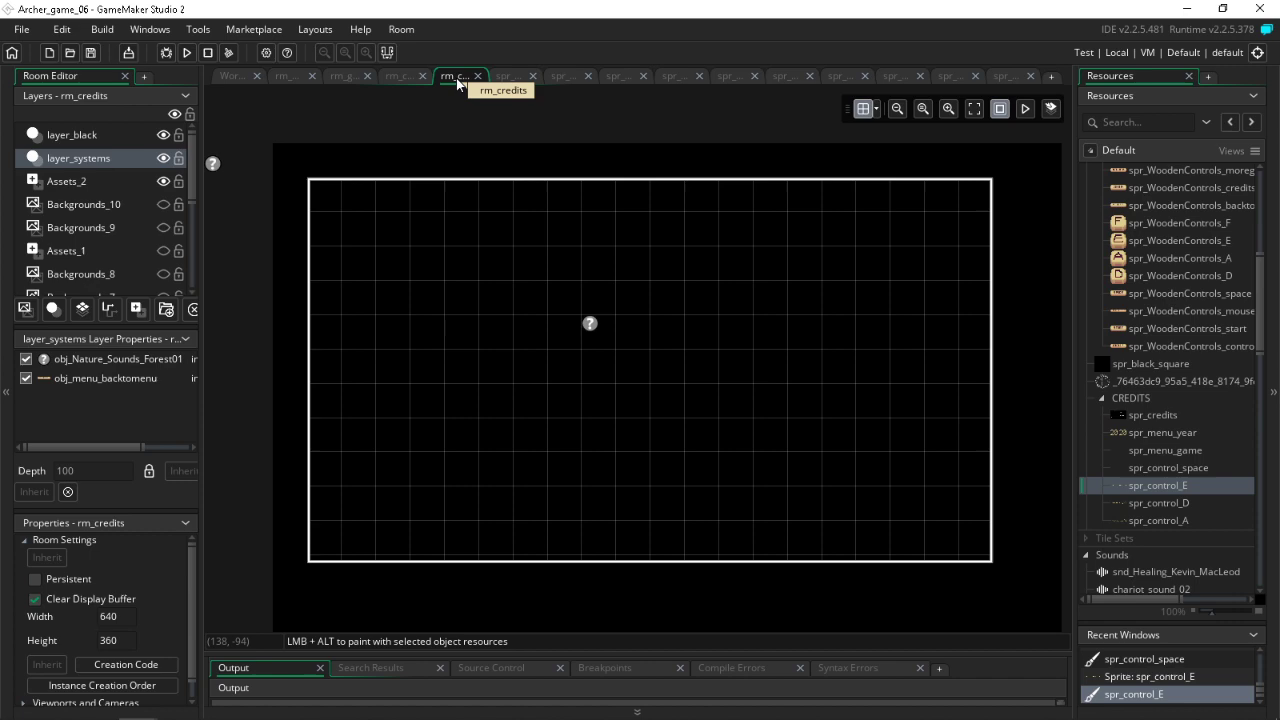
double_click(1150, 466)
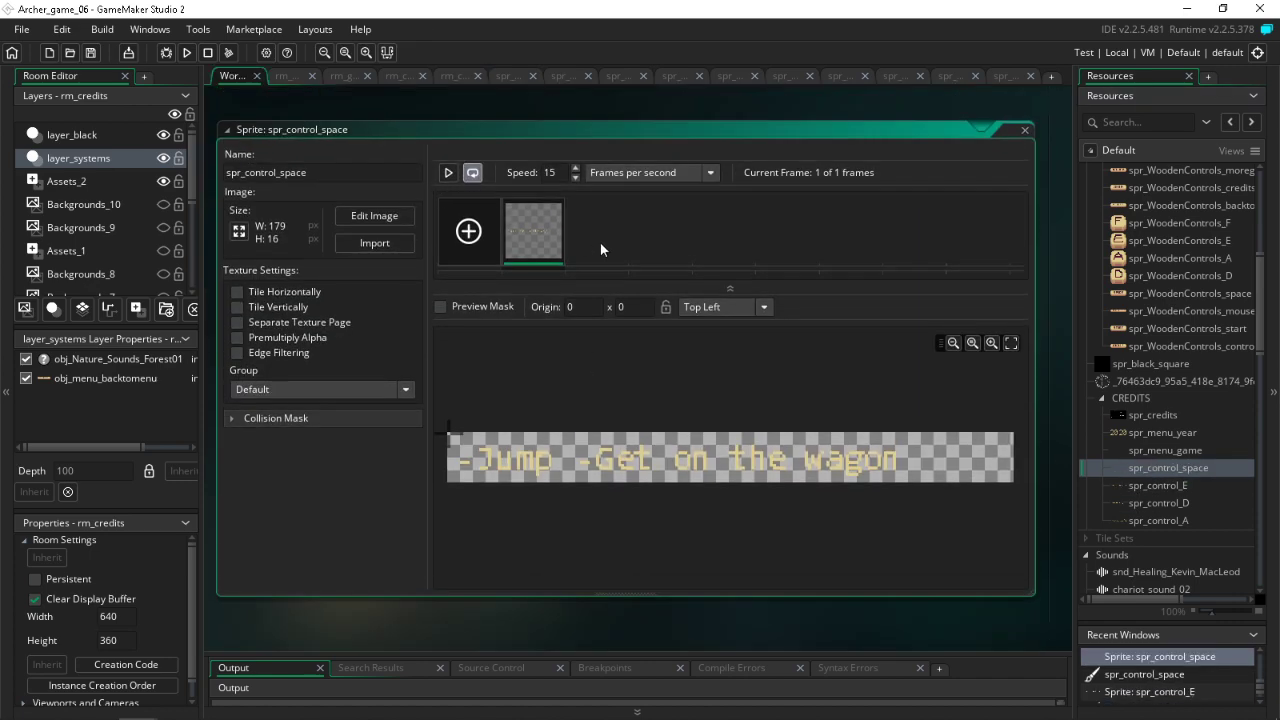
double_click(521, 228)
click(915, 502)
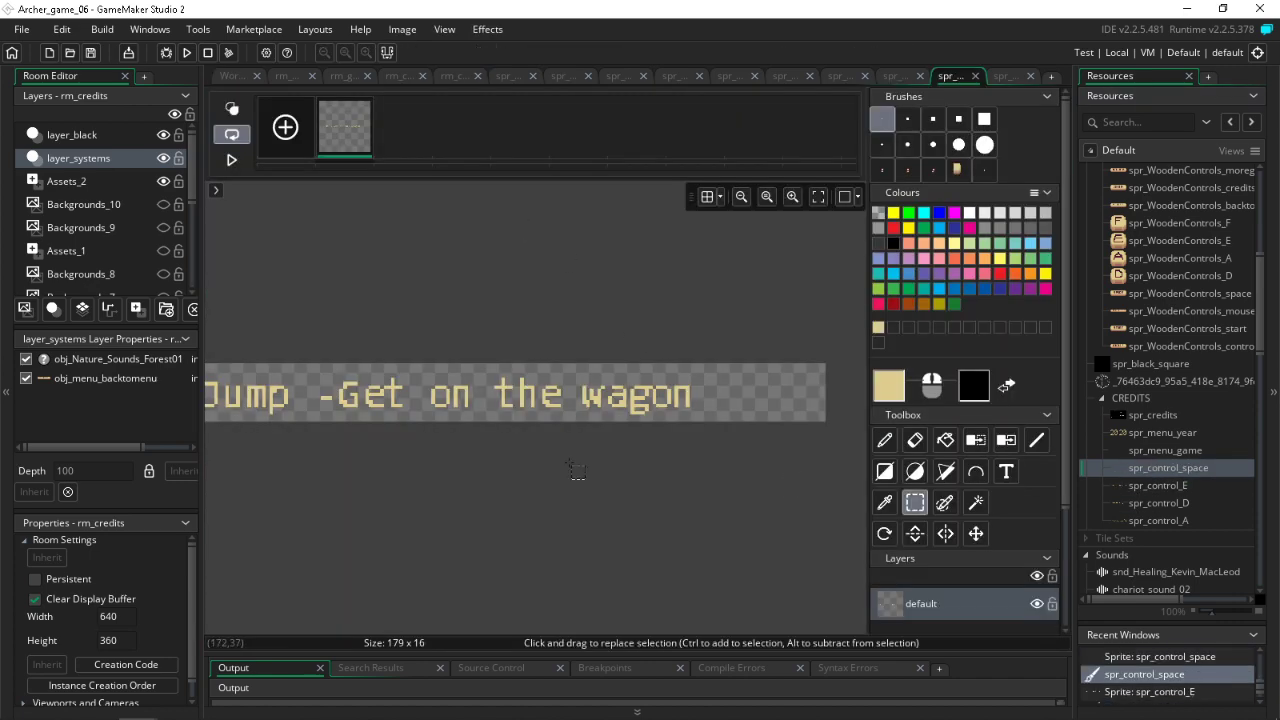
drag(306, 323, 1014, 667)
key(Delete)
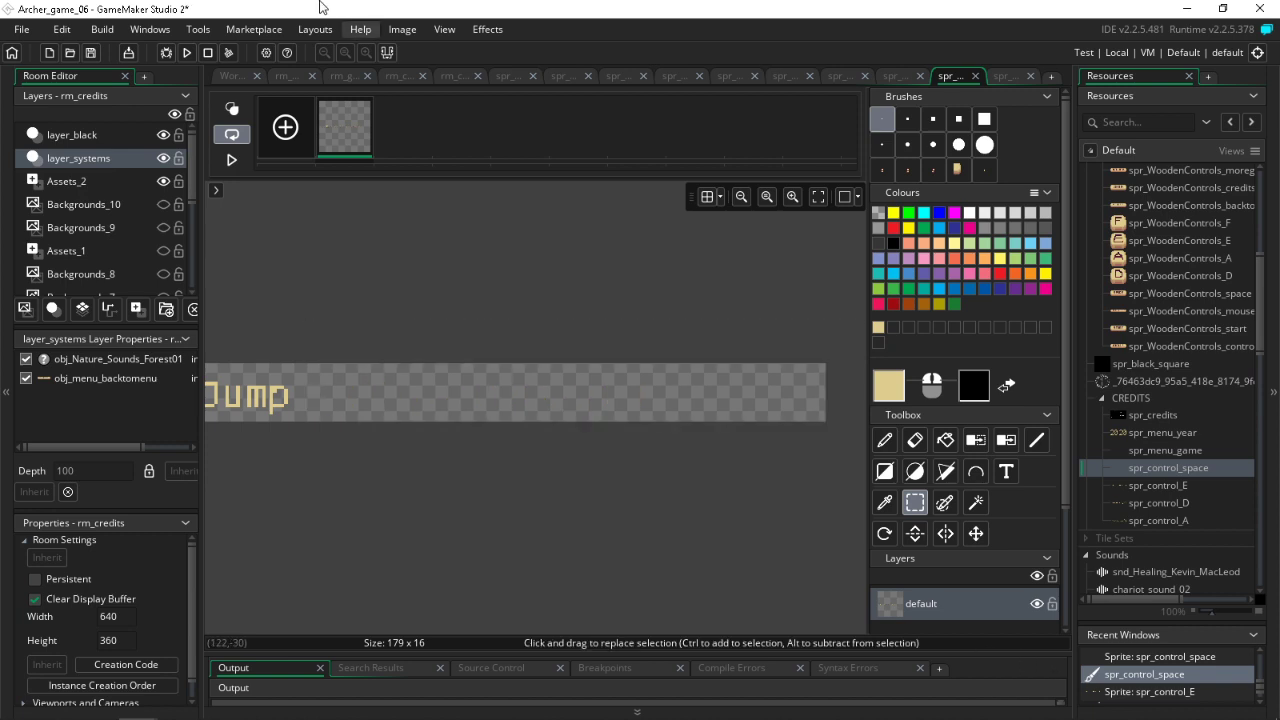
click(402, 29)
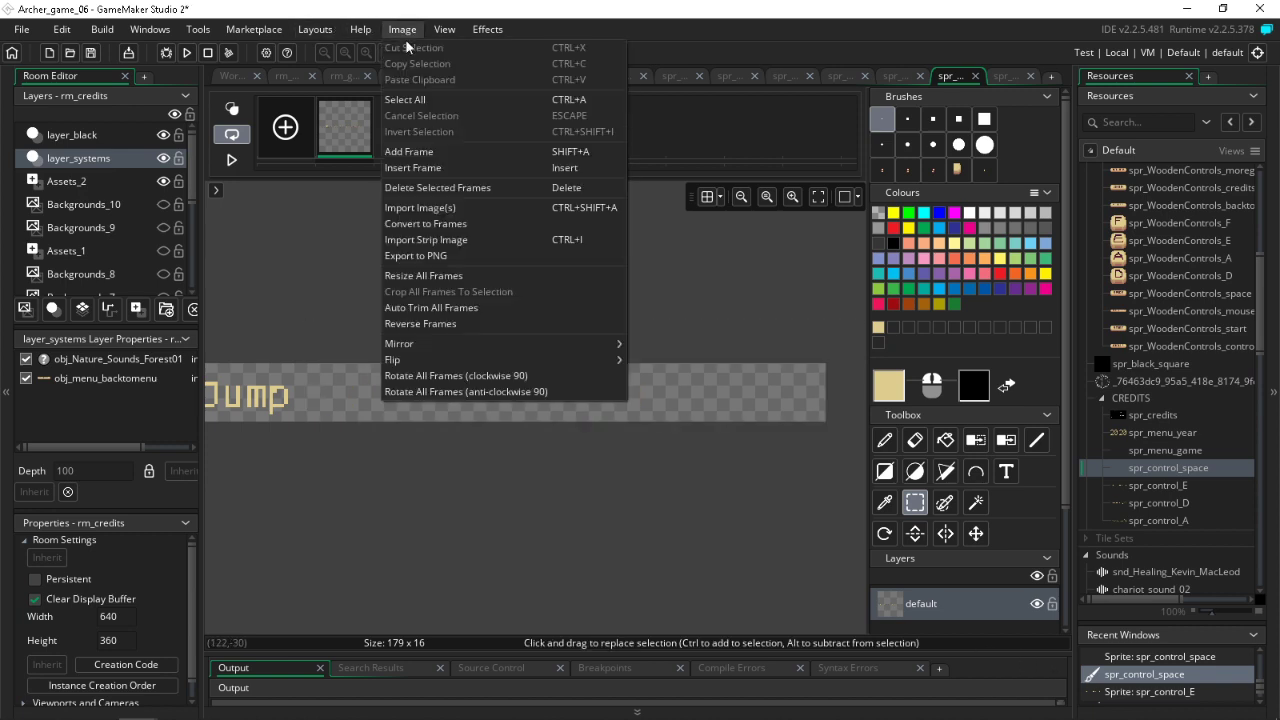
click(431, 307)
click(91, 53)
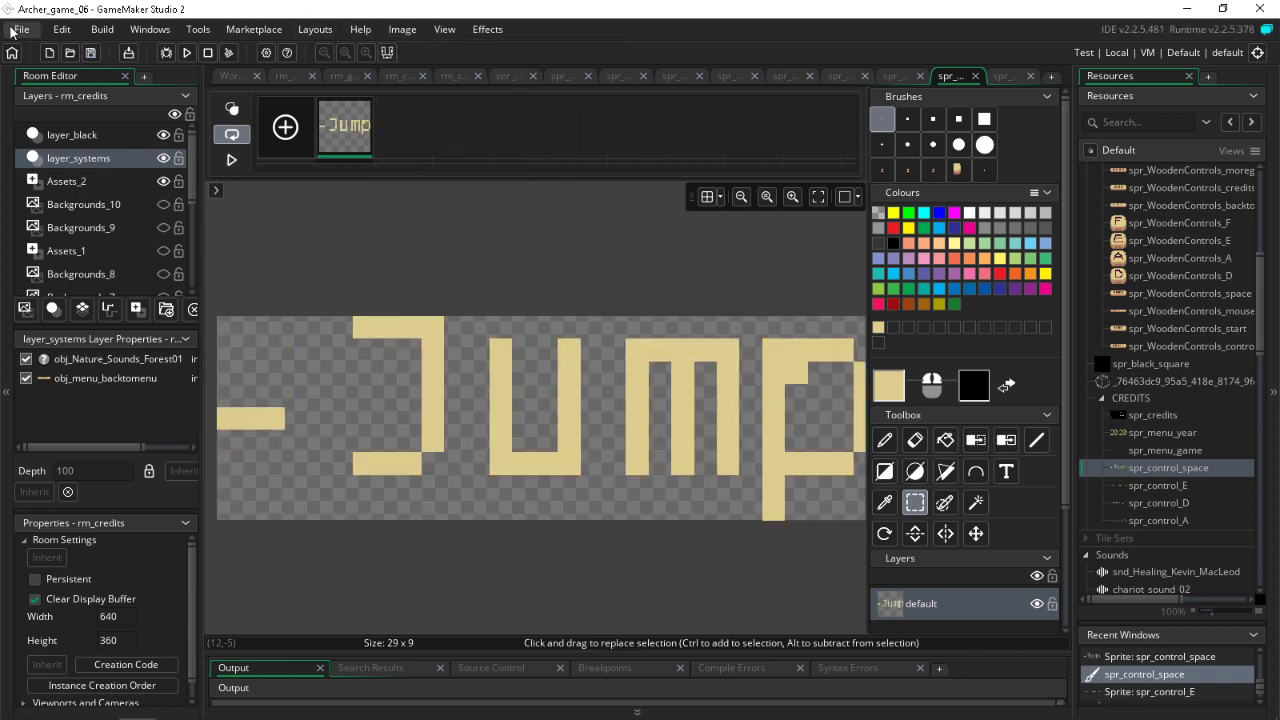
Step: Place the spr_control_space sprite beside the SPACE key on the Assets_1 layer of rm_controls
click(340, 76)
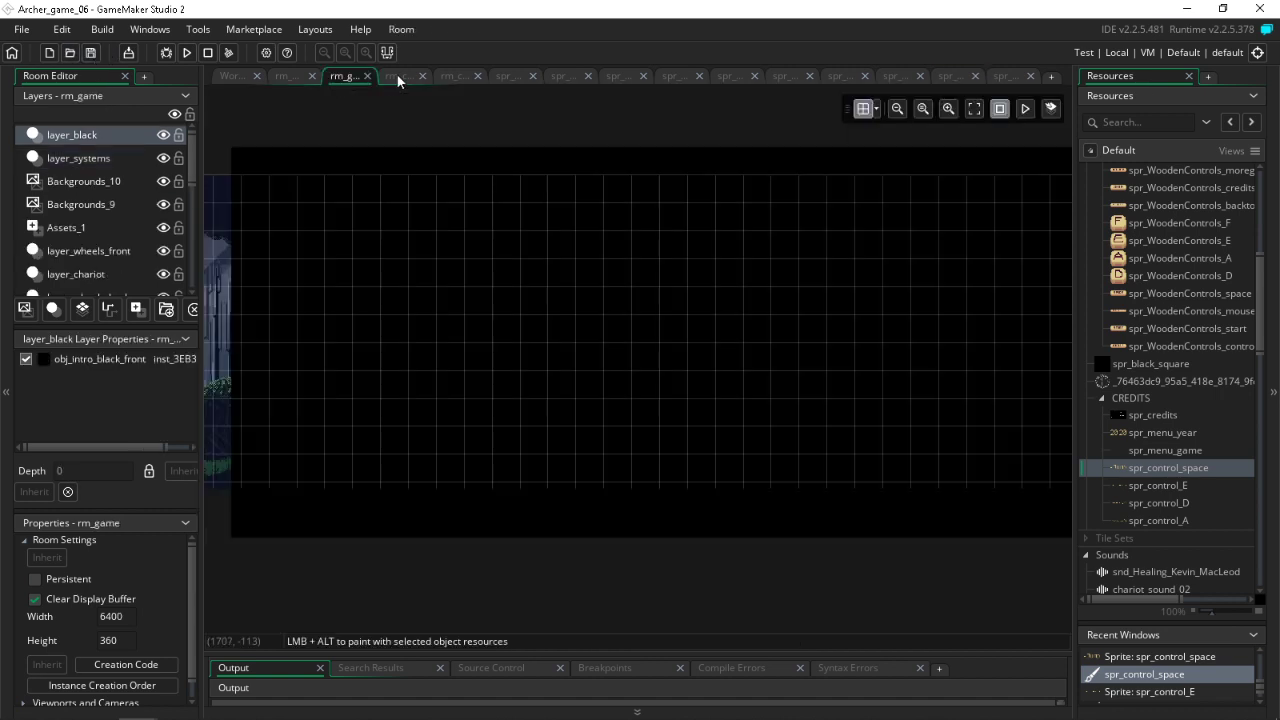
click(396, 76)
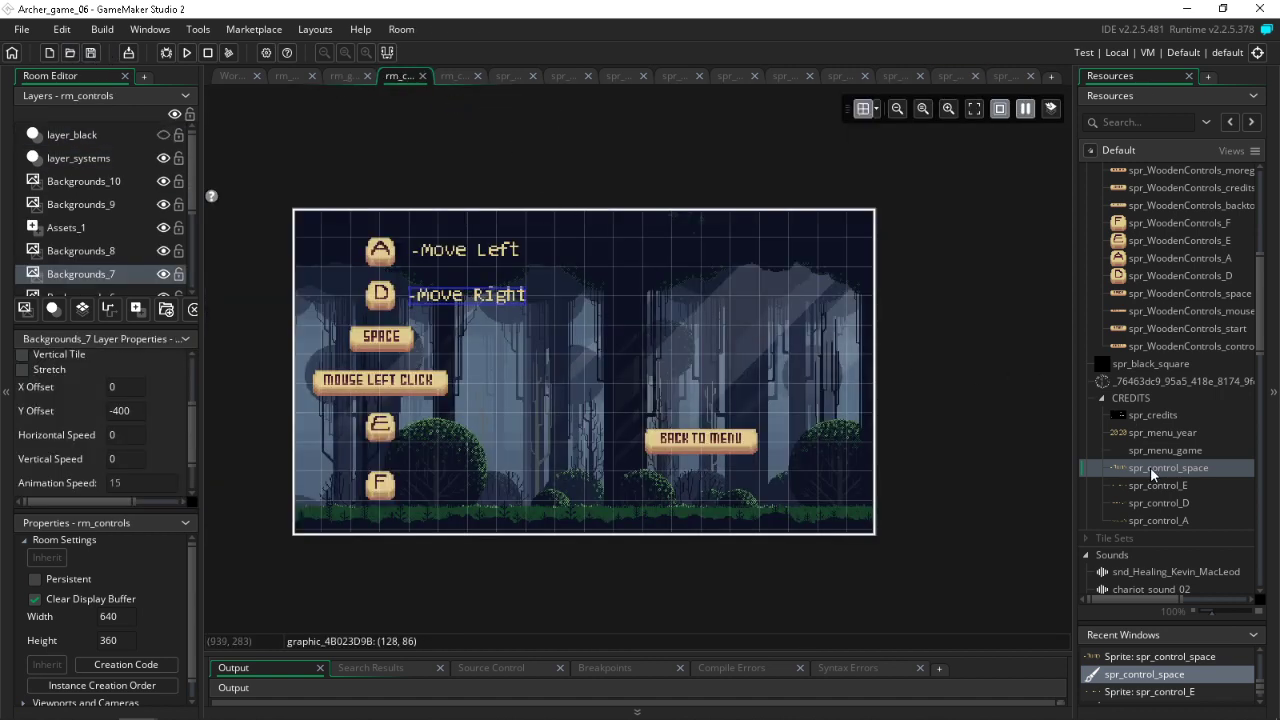
drag(1156, 468, 1113, 483)
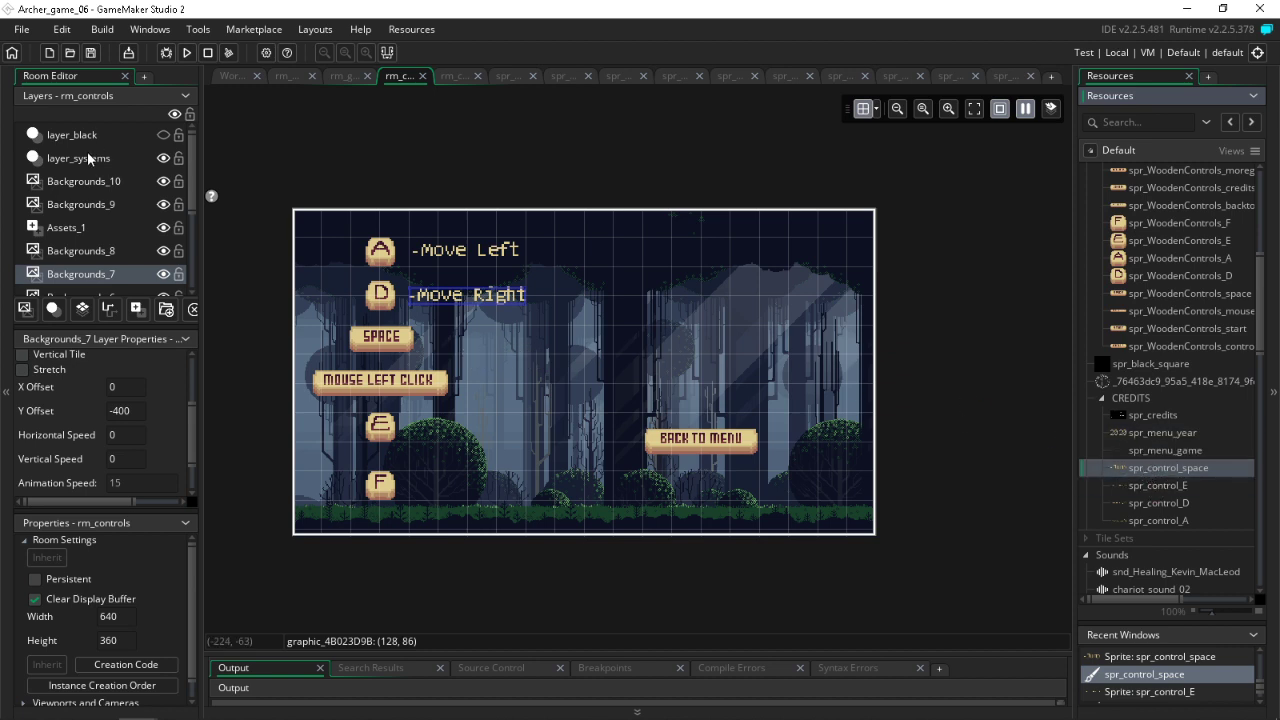
click(79, 233)
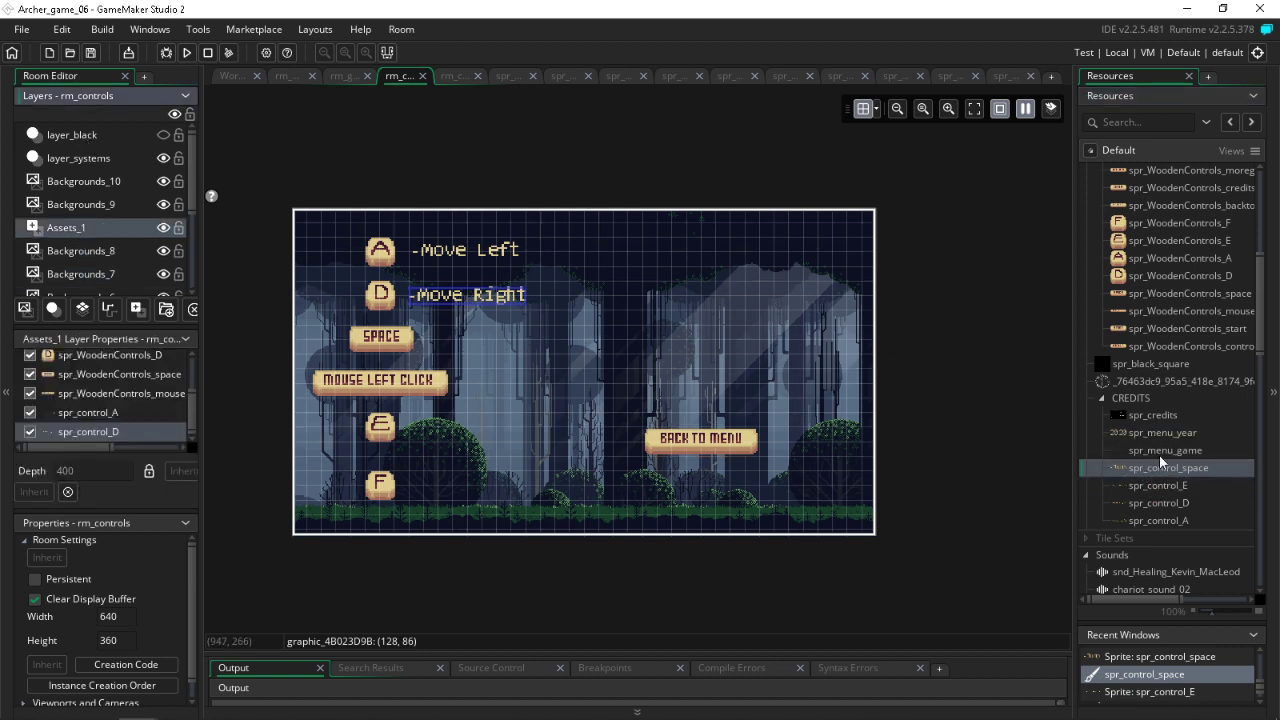
drag(1162, 466, 485, 320)
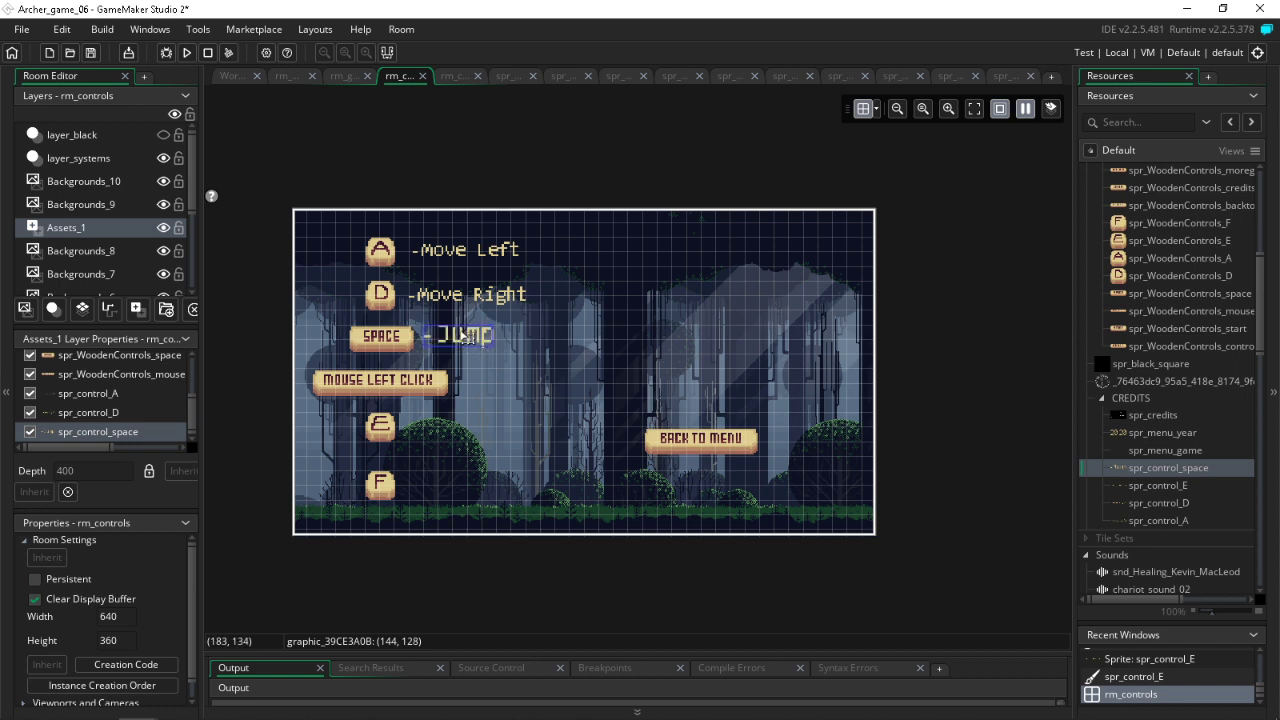
Step: Set the "-Jump" label's X and Y scale to 2 and align it beside the SPACE key at about (150, 135)
double_click(464, 336)
double_click(551, 453)
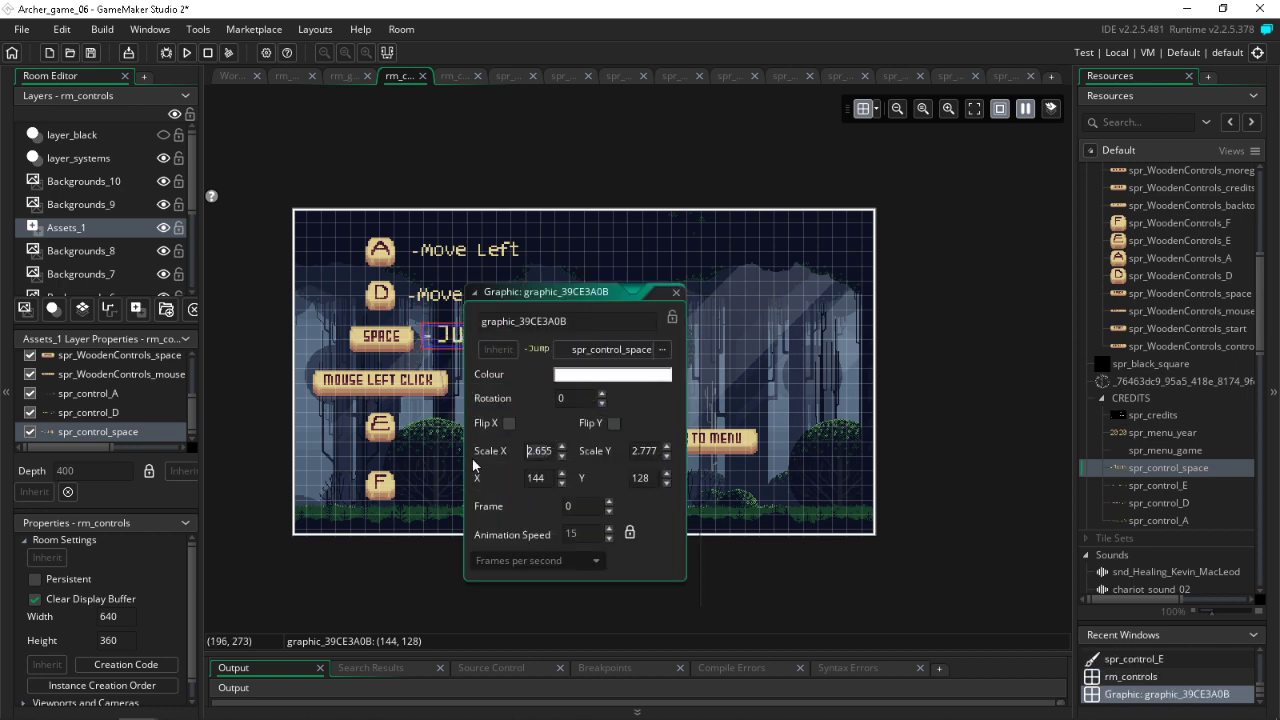
text(251)
key(BackSpace)
key(BackSpace)
double_click(640, 450)
text(2)
click(778, 350)
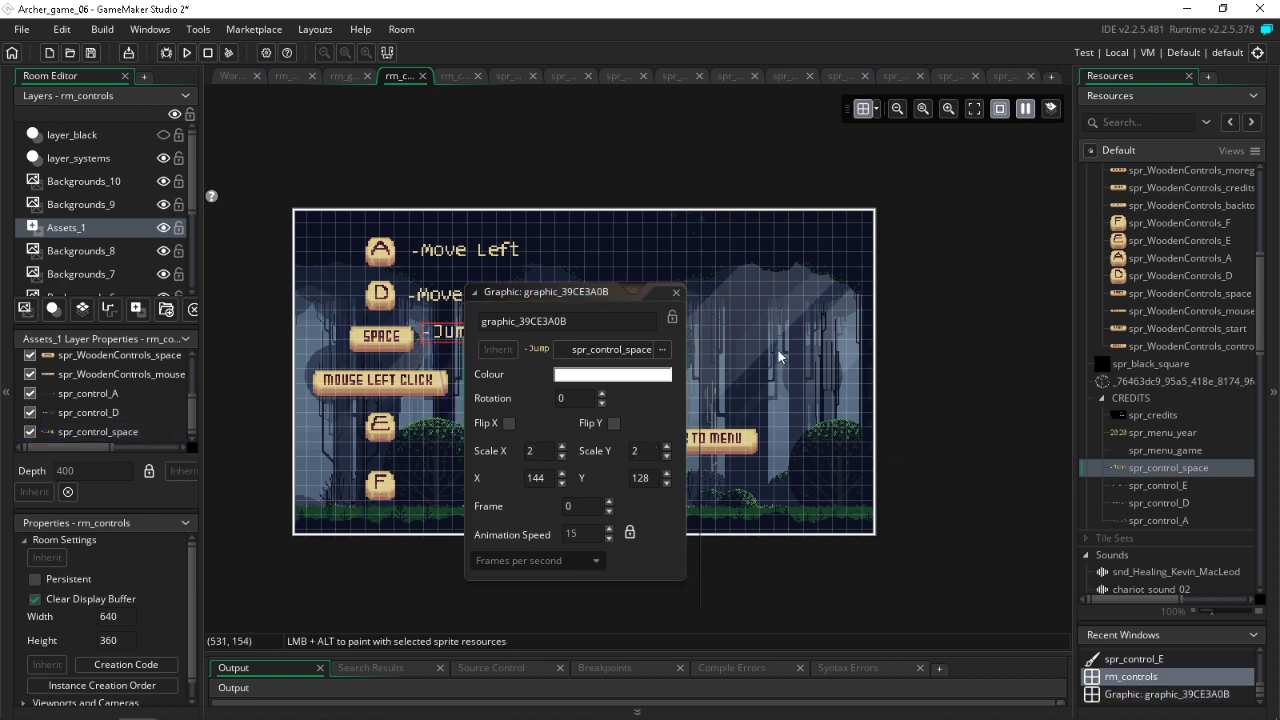
click(676, 292)
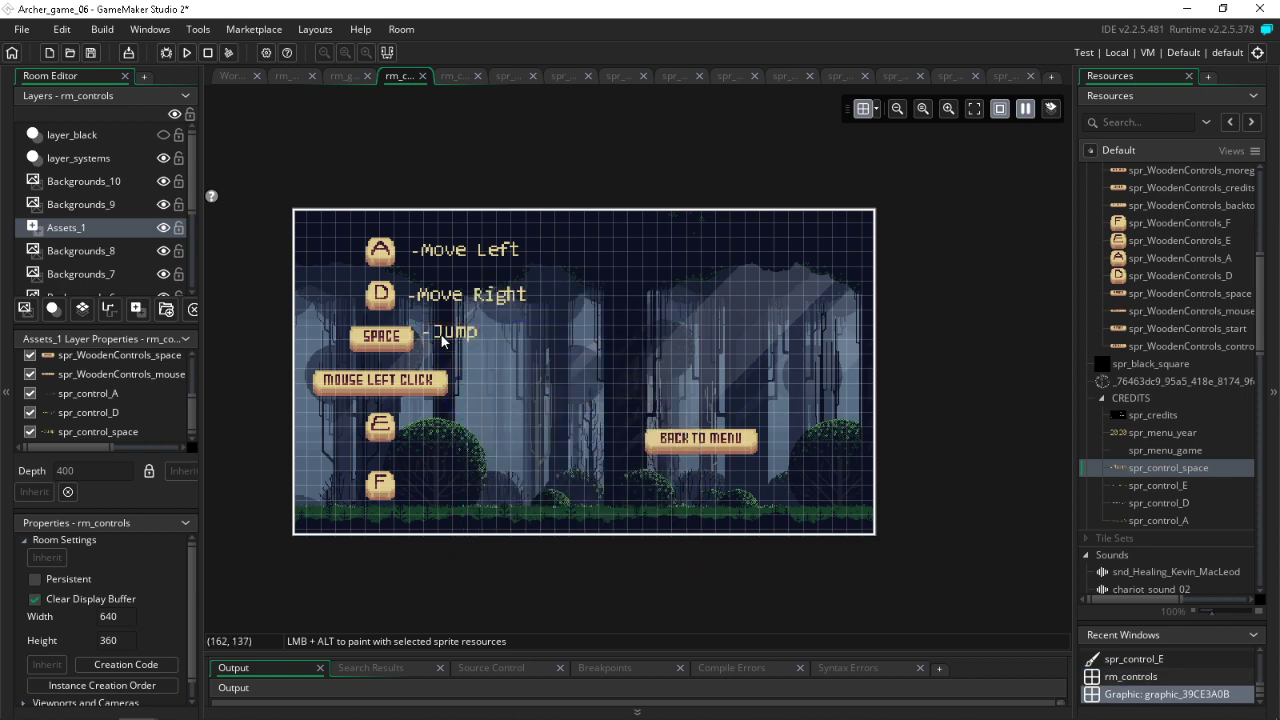
drag(443, 340, 456, 358)
drag(458, 347, 447, 337)
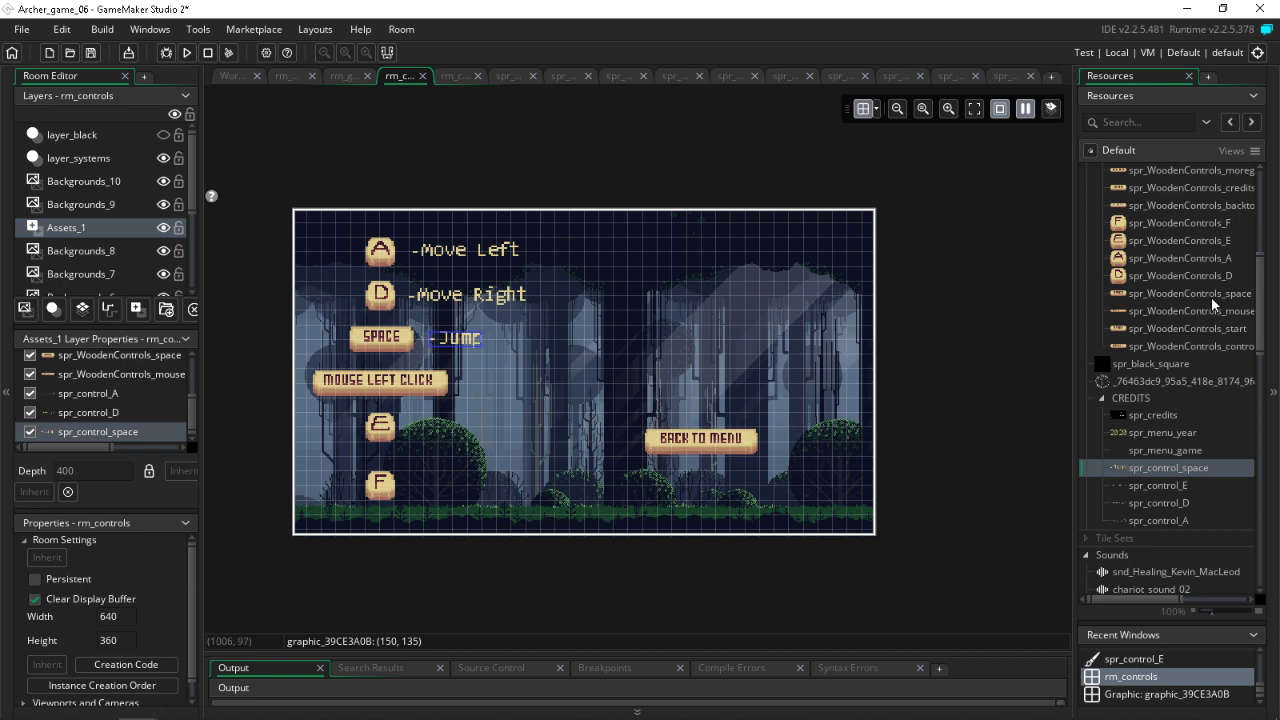
Step: Place the spr_control_E sprite beside the E key at about (126, 232) with X and Y scale set to 2
click(1176, 487)
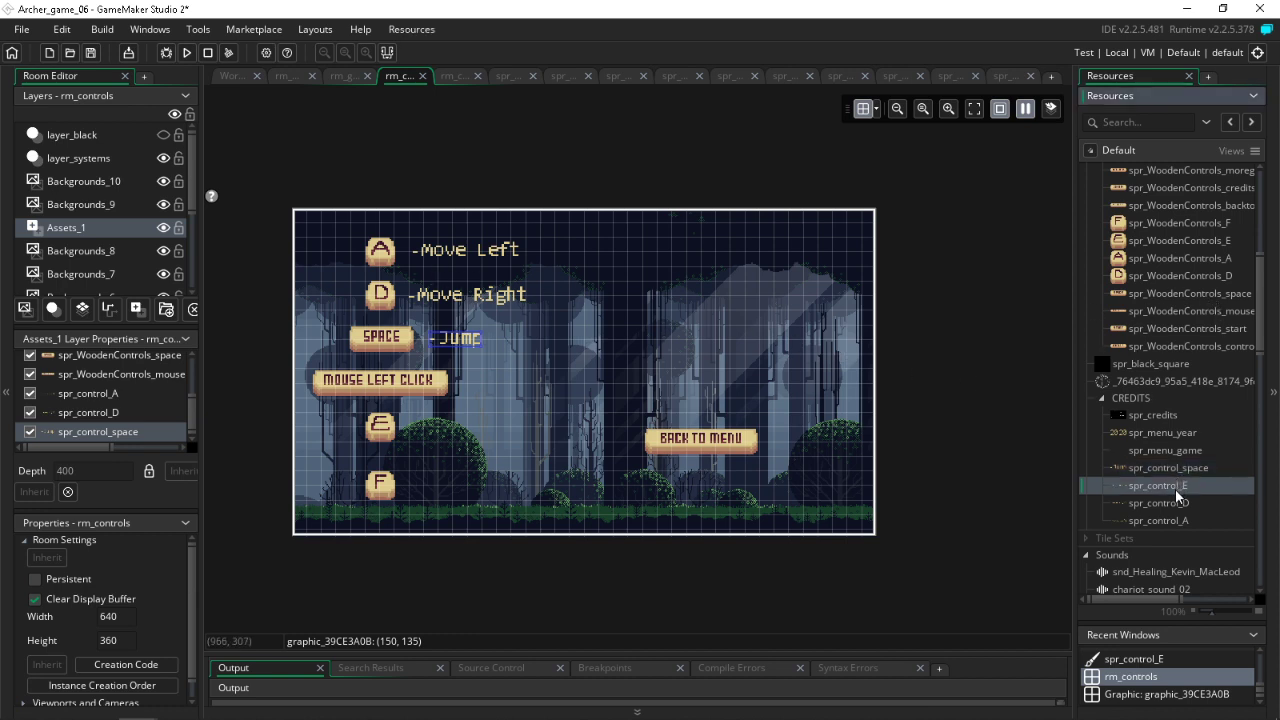
drag(1174, 486, 451, 441)
double_click(451, 439)
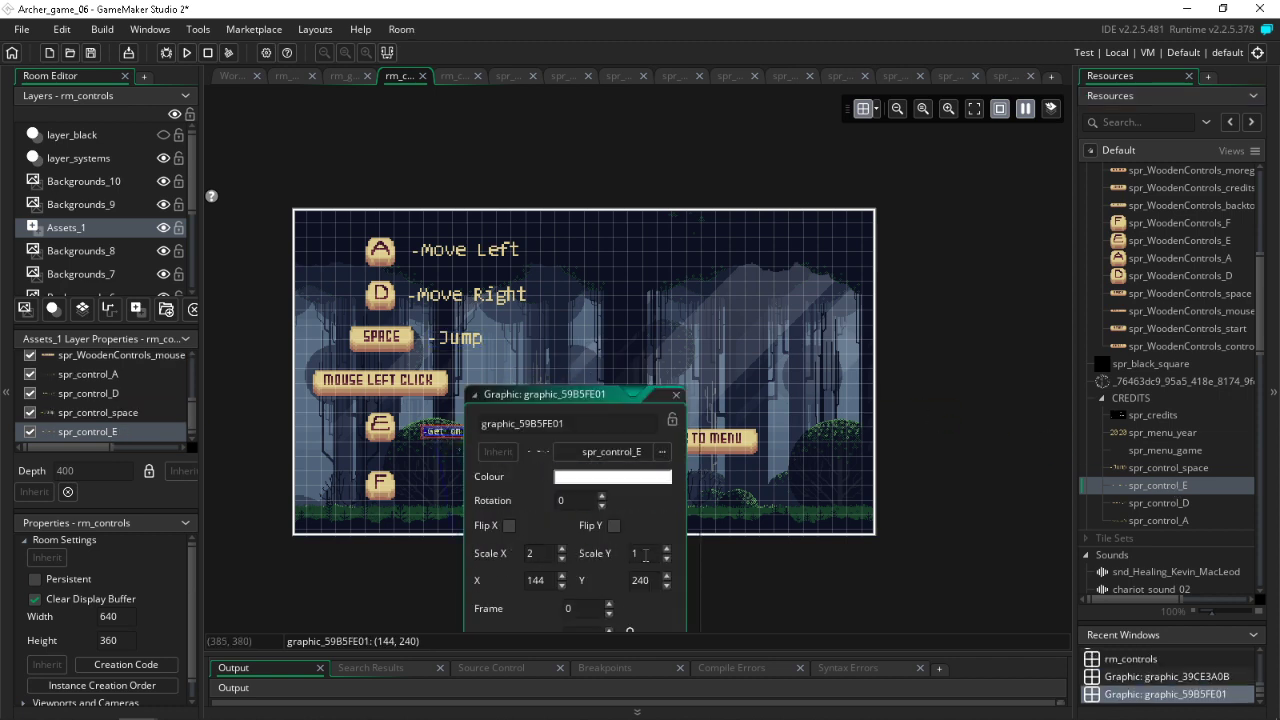
text(2)
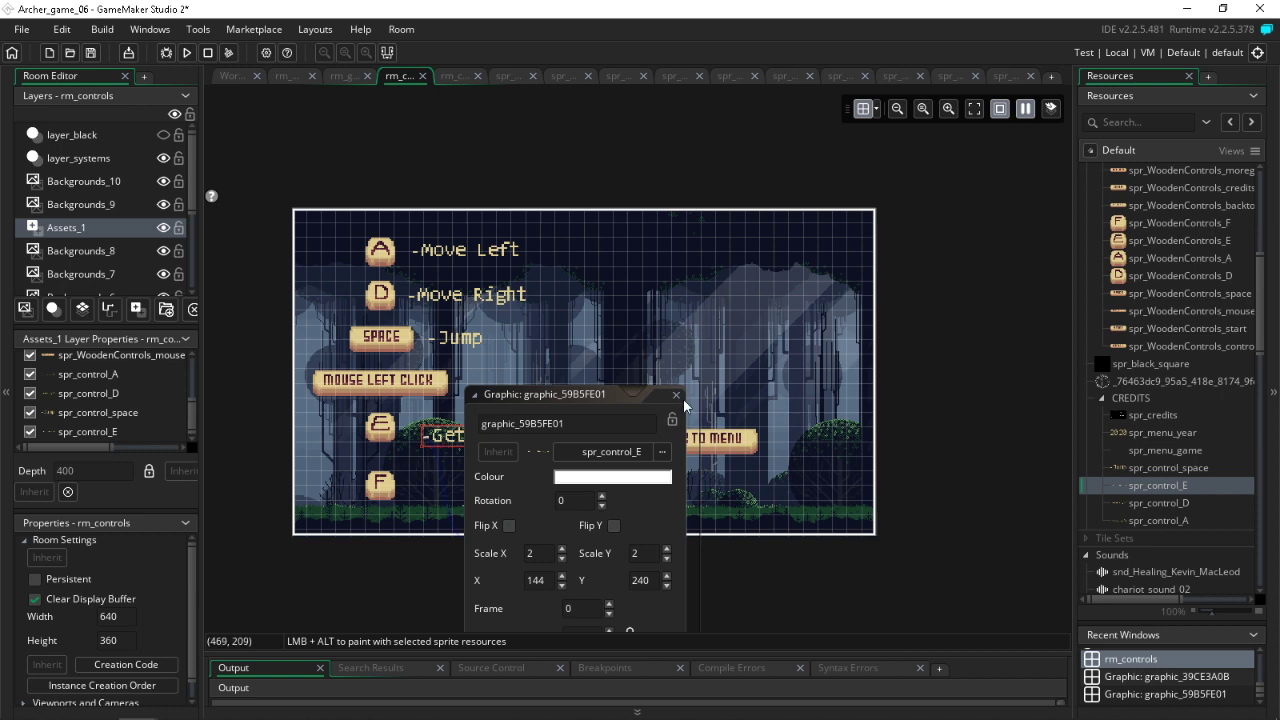
click(676, 395)
drag(499, 441, 468, 418)
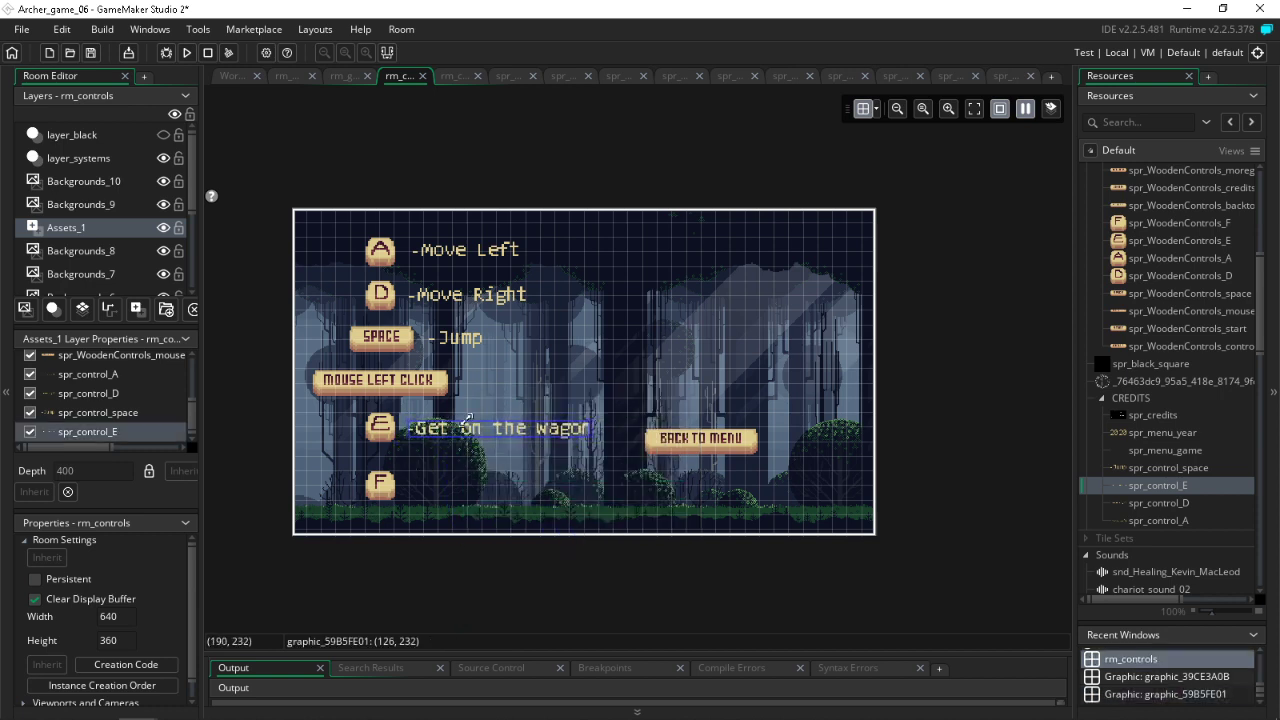
Step: Move the BACK TO MENU button on layer_systems farther toward the room's lower-right corner
click(690, 453)
click(80, 158)
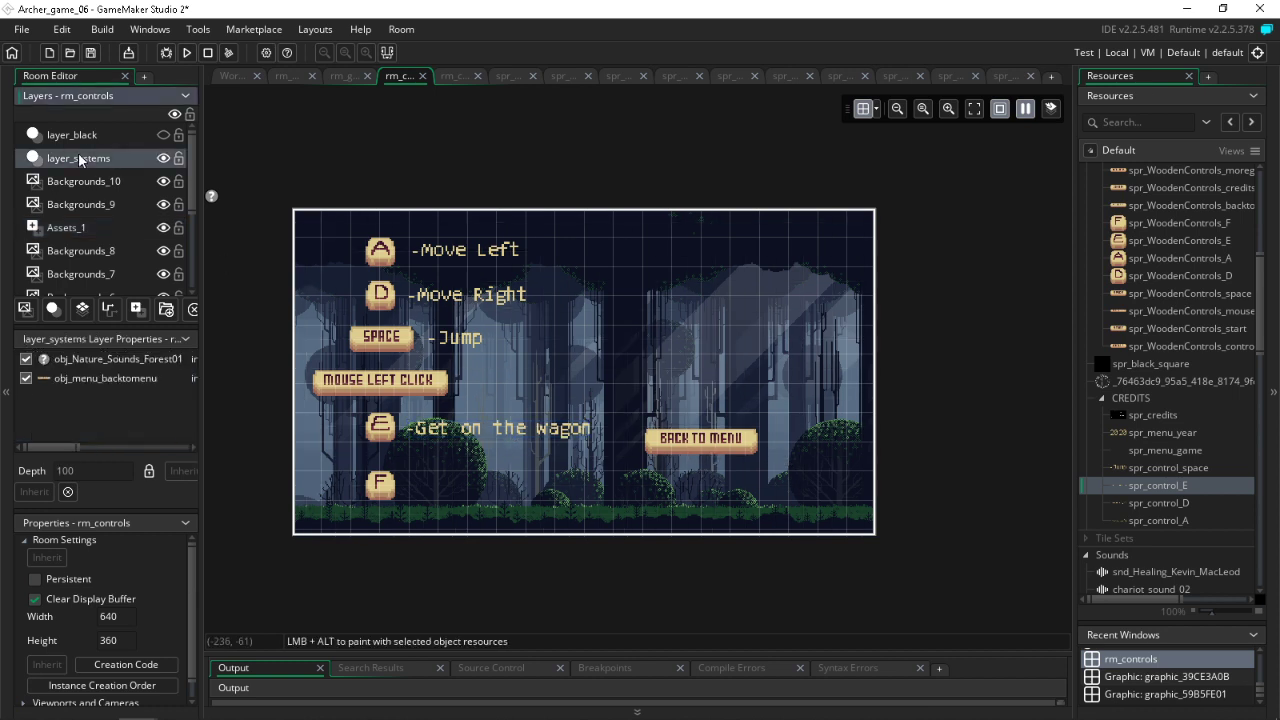
drag(714, 444, 774, 474)
Step: Move the F key sprite on the Assets_1 layer up closer to the E key, at about (96, 288)
click(380, 493)
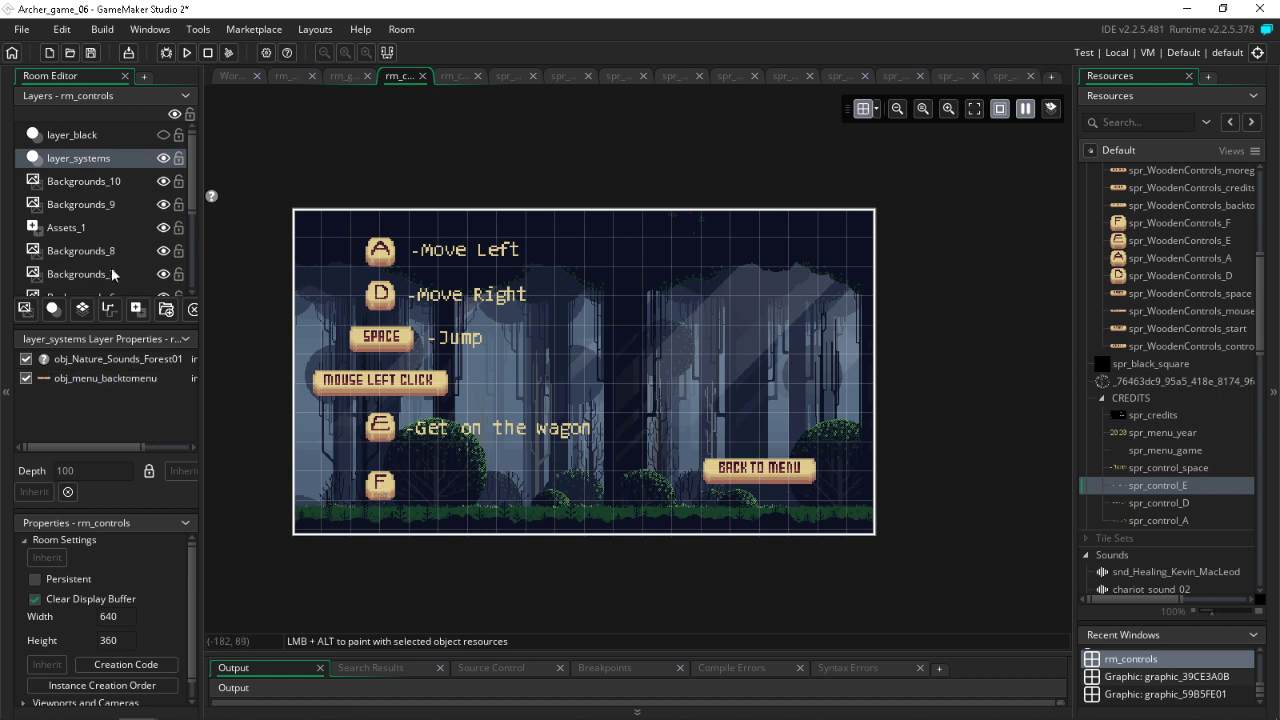
click(87, 231)
drag(380, 490, 389, 474)
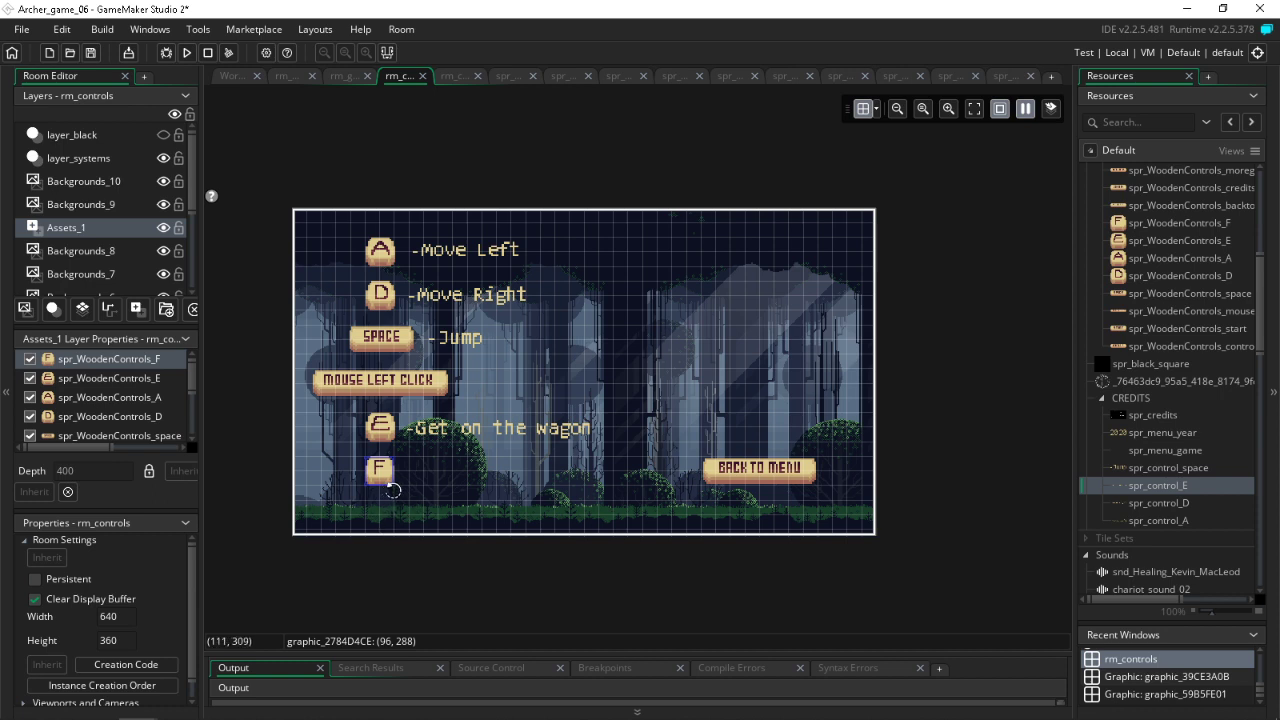
mouse_move(250, 716)
mouse_move(137, 710)
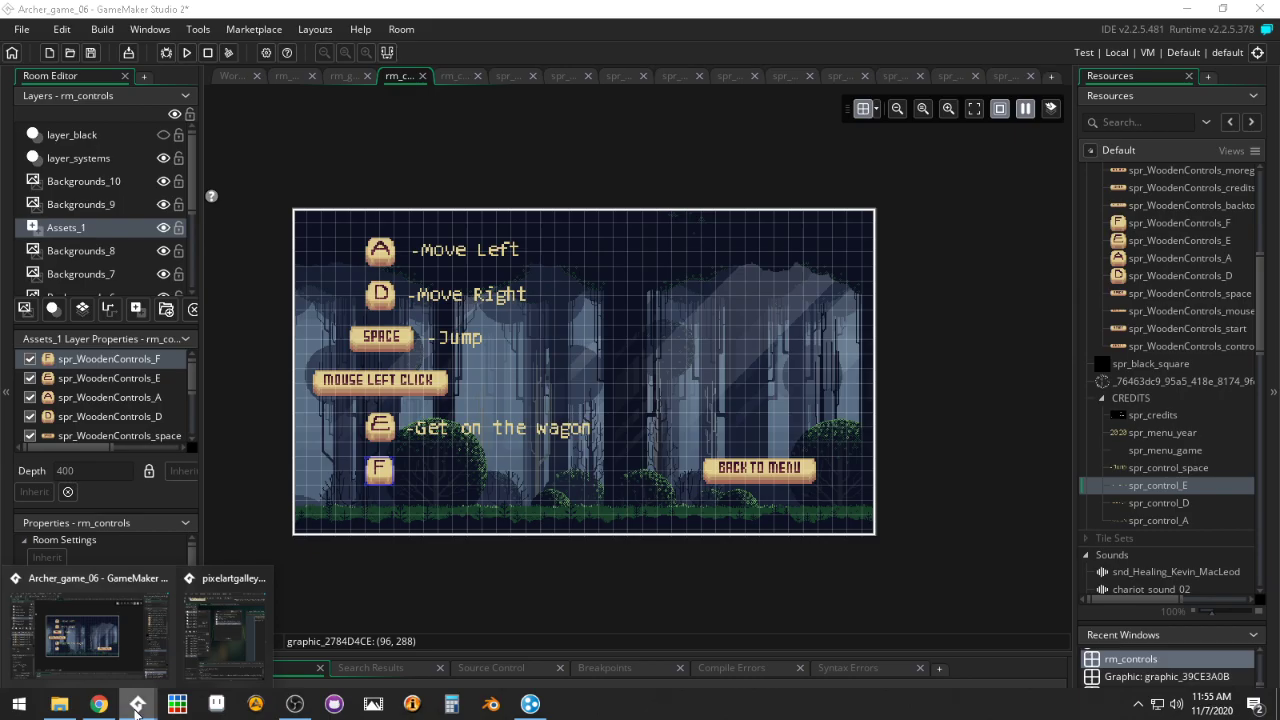
click(89, 707)
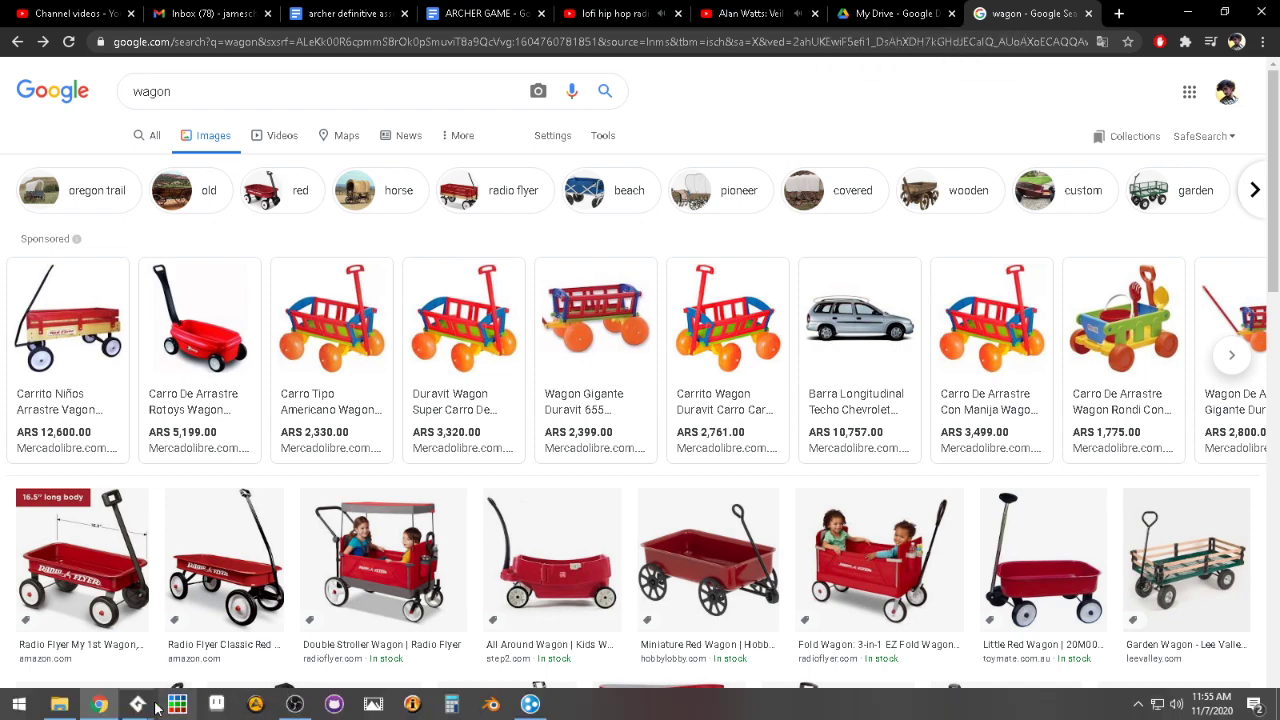
click(85, 625)
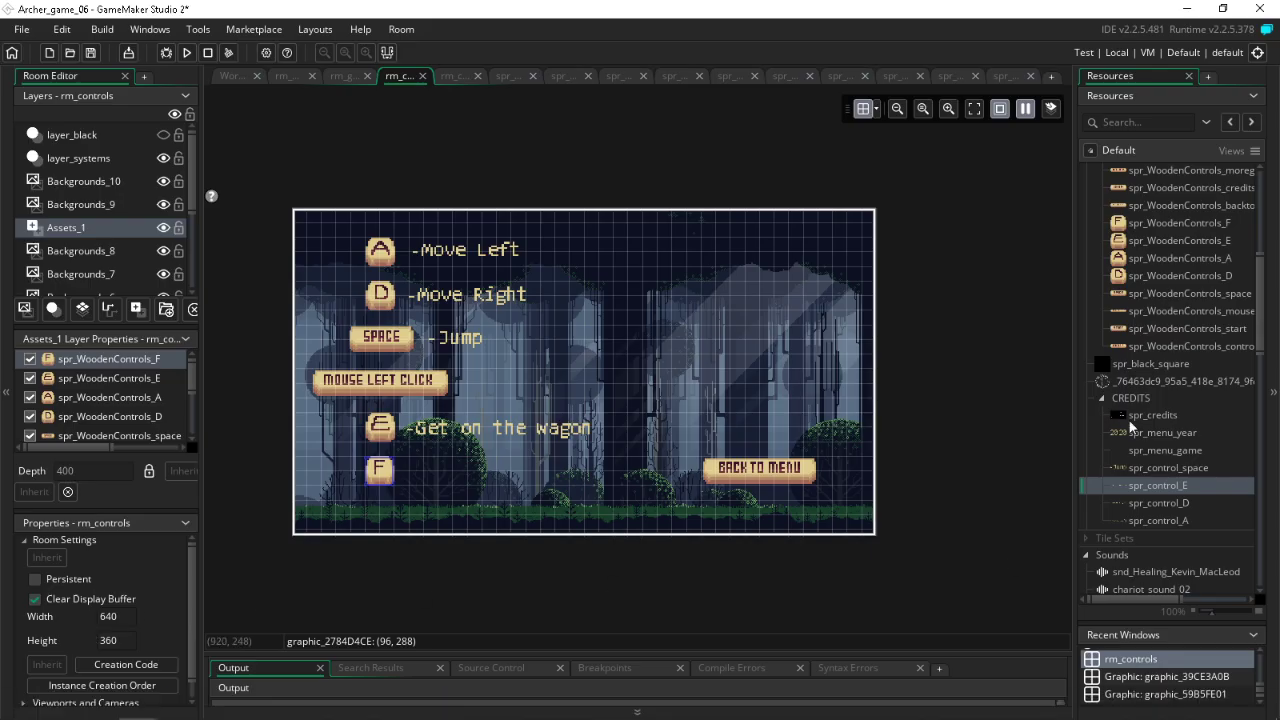
Step: Duplicate the spr_control_space sprite in the CREDITS group and open the original sprite
scroll(1181, 402, down, 1)
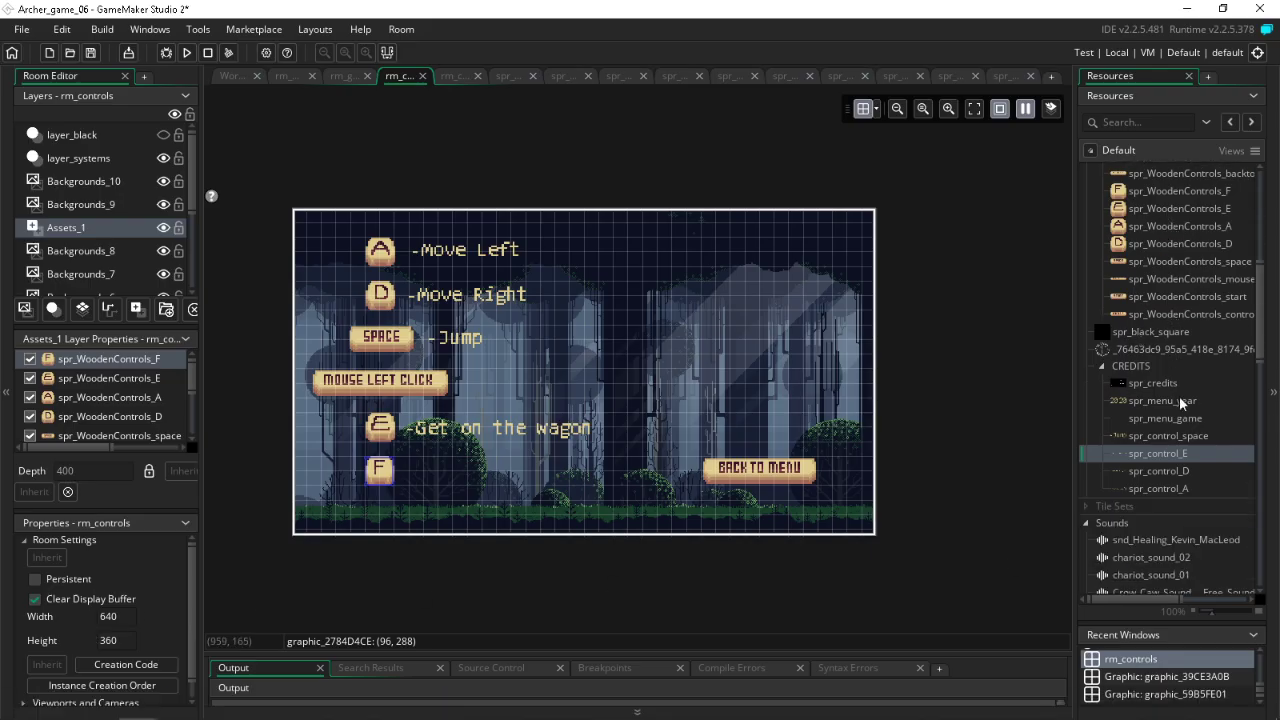
click(1165, 436)
right_click(1165, 436)
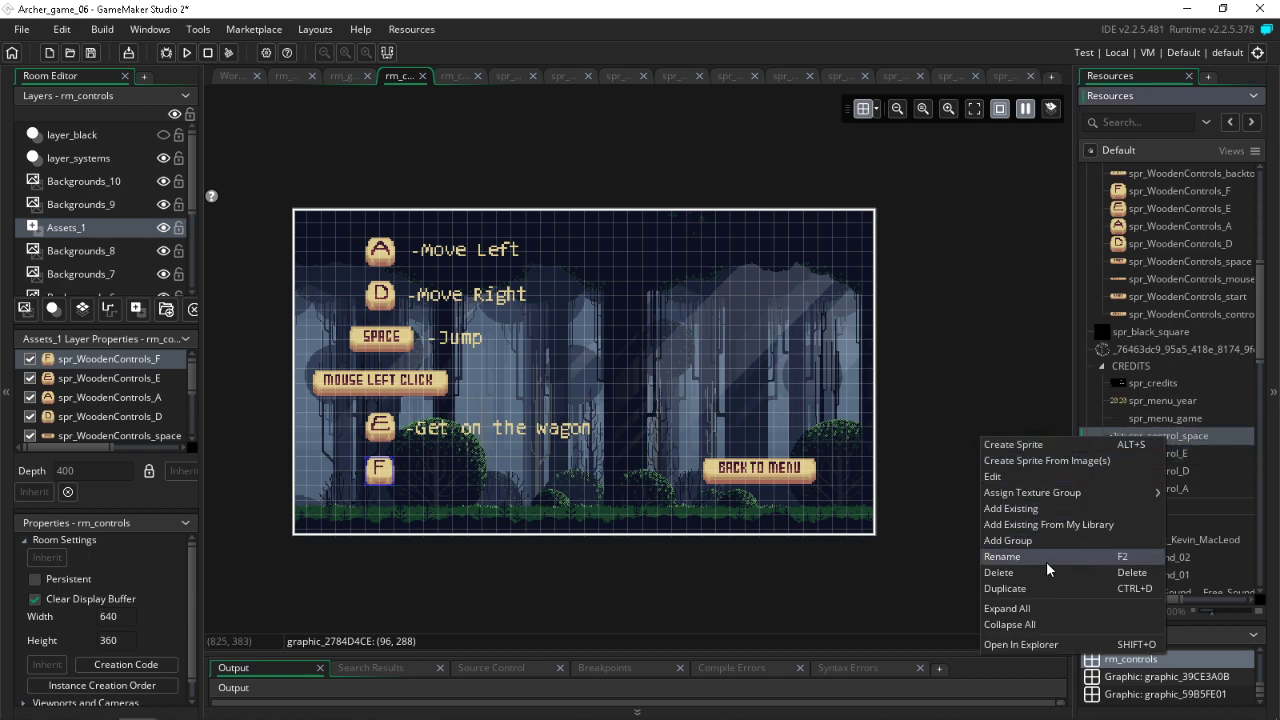
click(1044, 588)
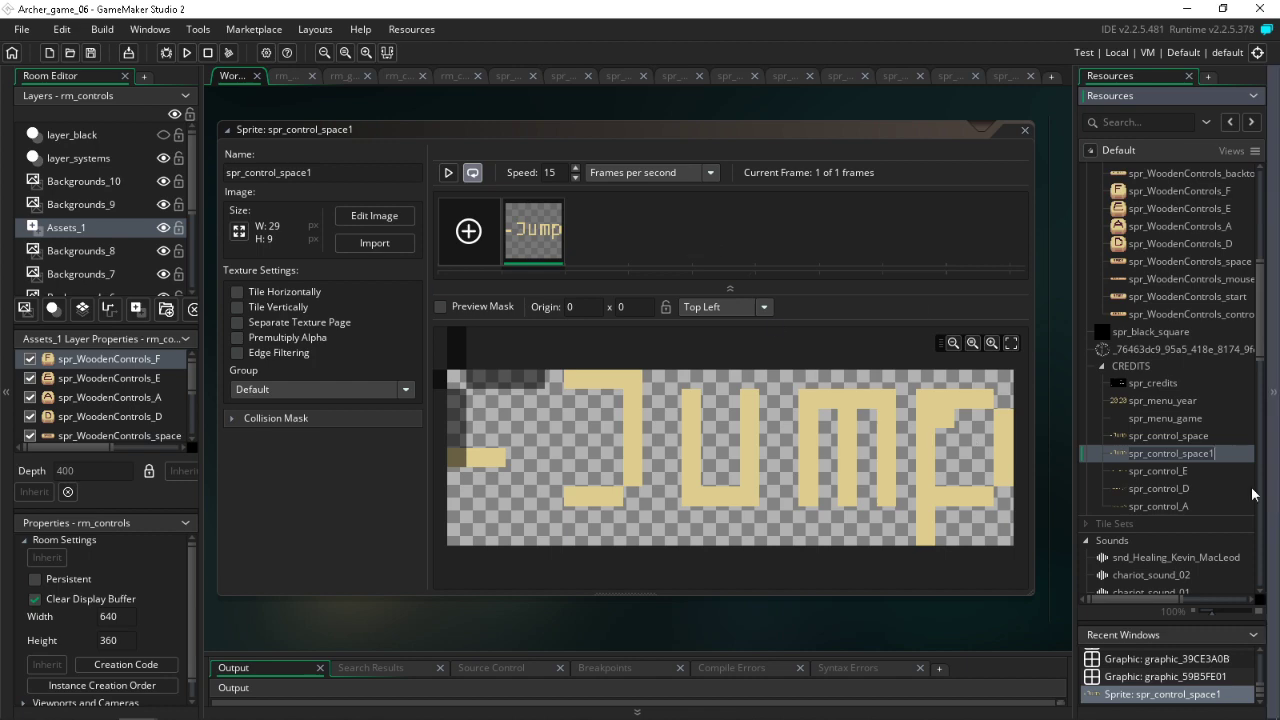
double_click(1175, 435)
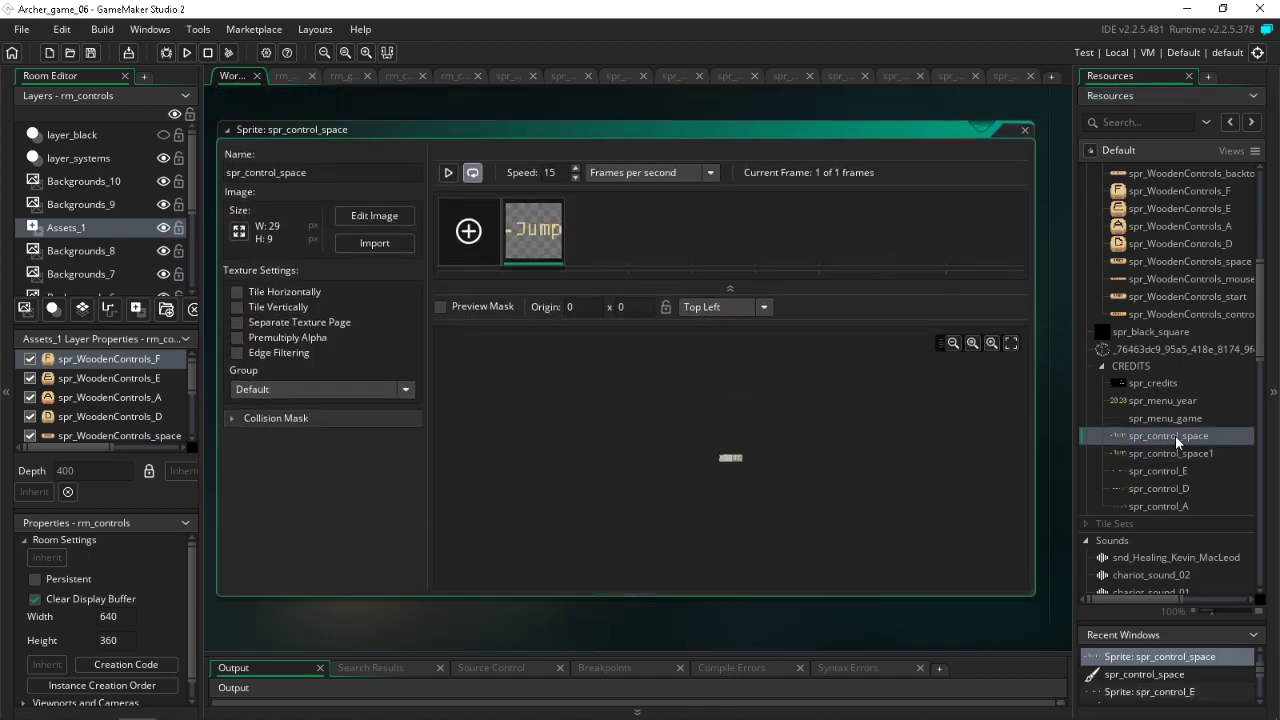
Step: Delete the duplicate sprite spr_control_space1 from the CREDITS group
click(1166, 453)
key(Delete)
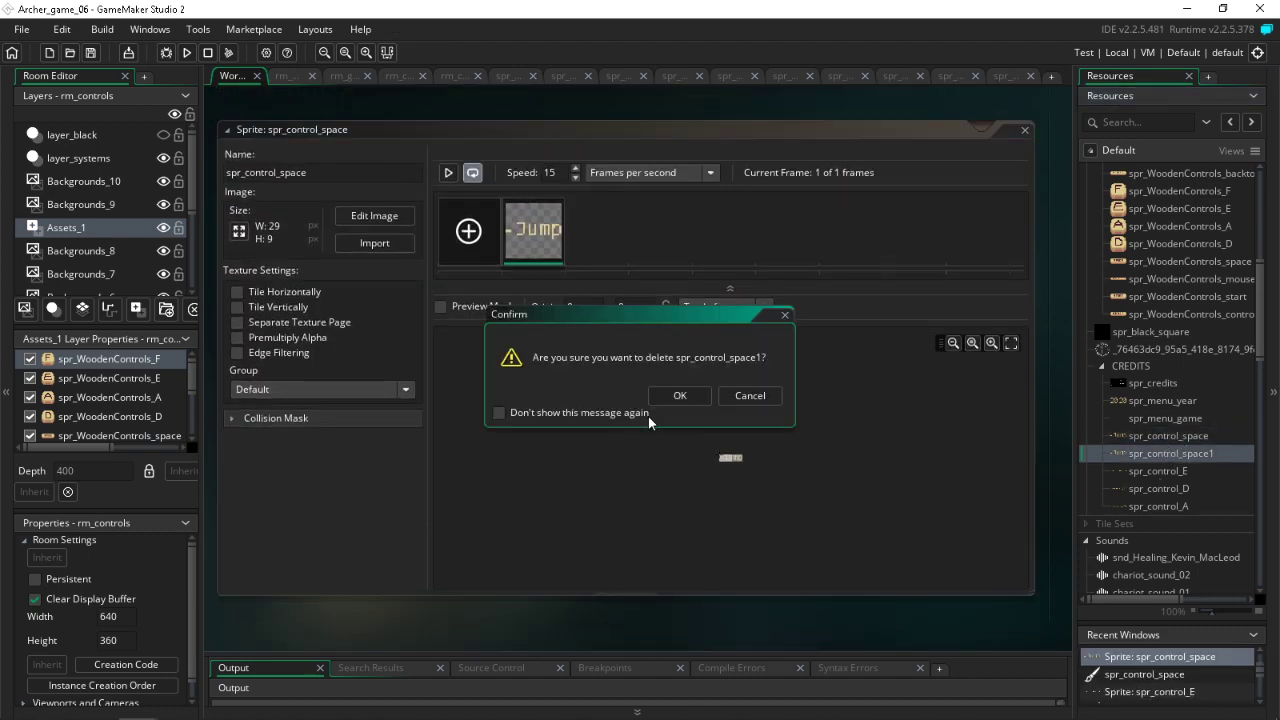
click(665, 396)
Step: Duplicate the spr_menu_game sprite in the CREDITS group and name the copy spr_control
double_click(1177, 419)
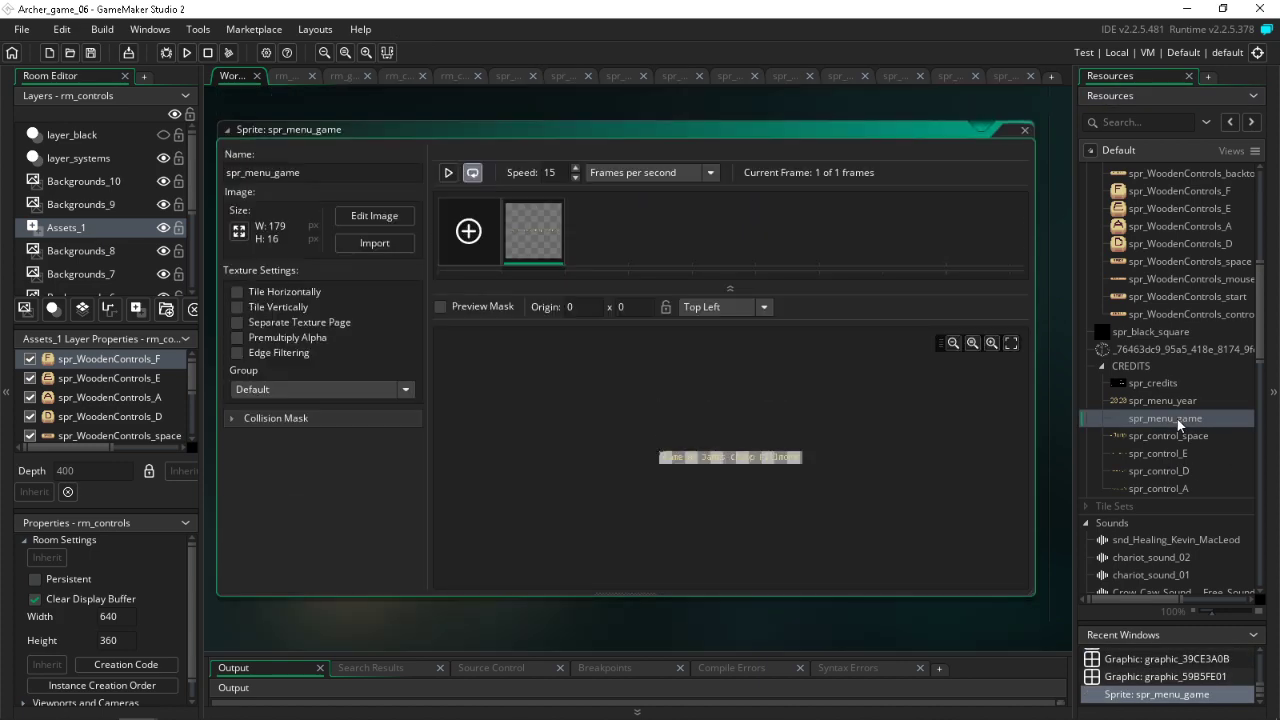
right_click(1177, 419)
click(1092, 577)
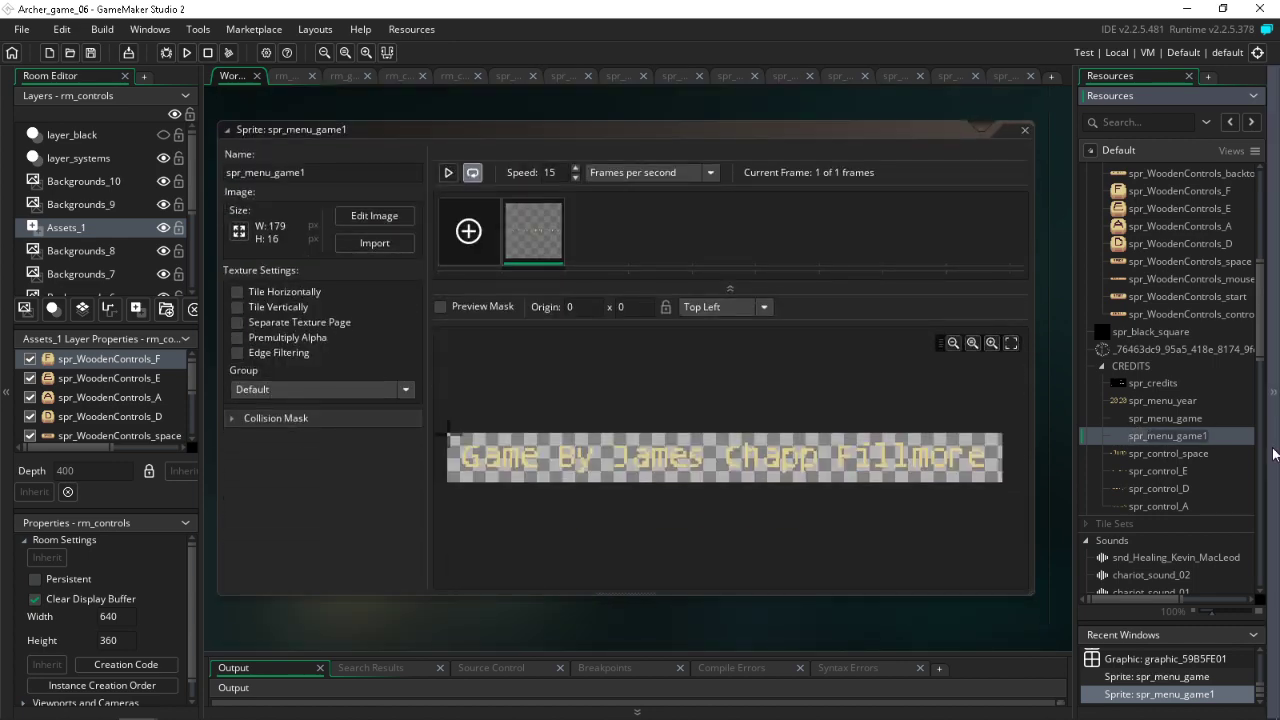
text(spr_control)
key(Return)
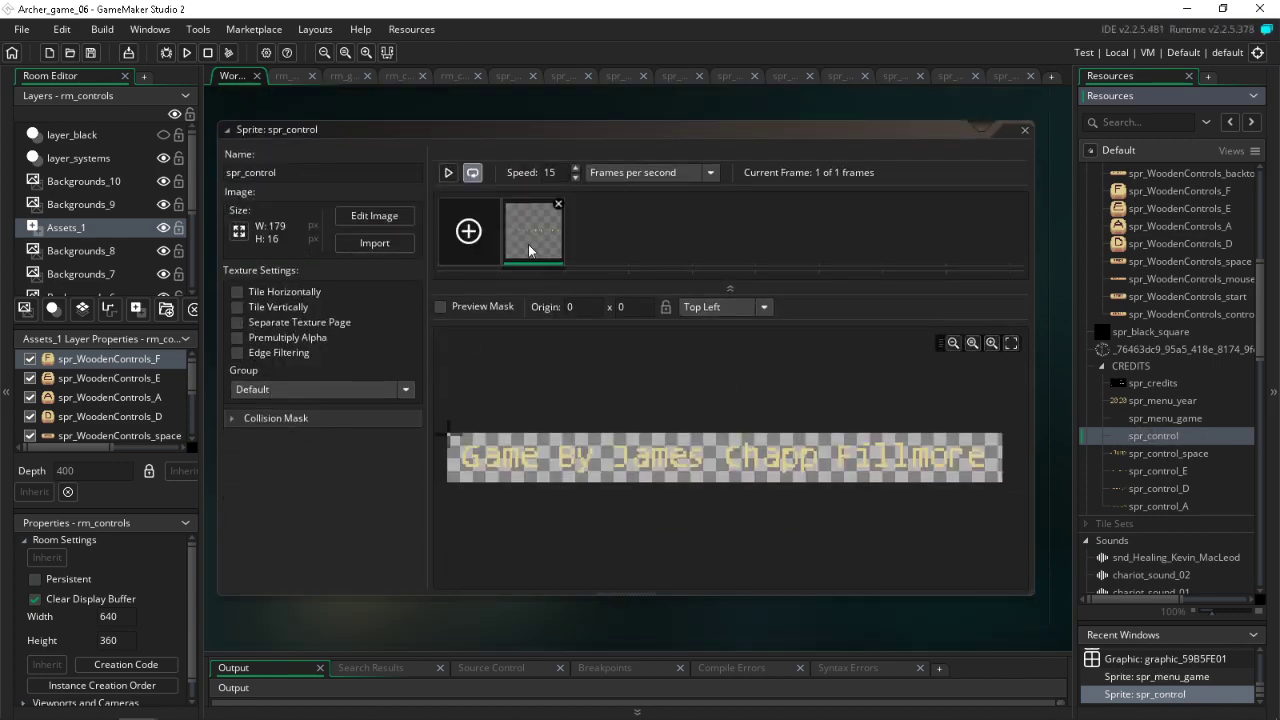
Step: Open the spr_control image for editing and pick up the existing text's tan colour as the drawing colour
double_click(529, 250)
click(884, 502)
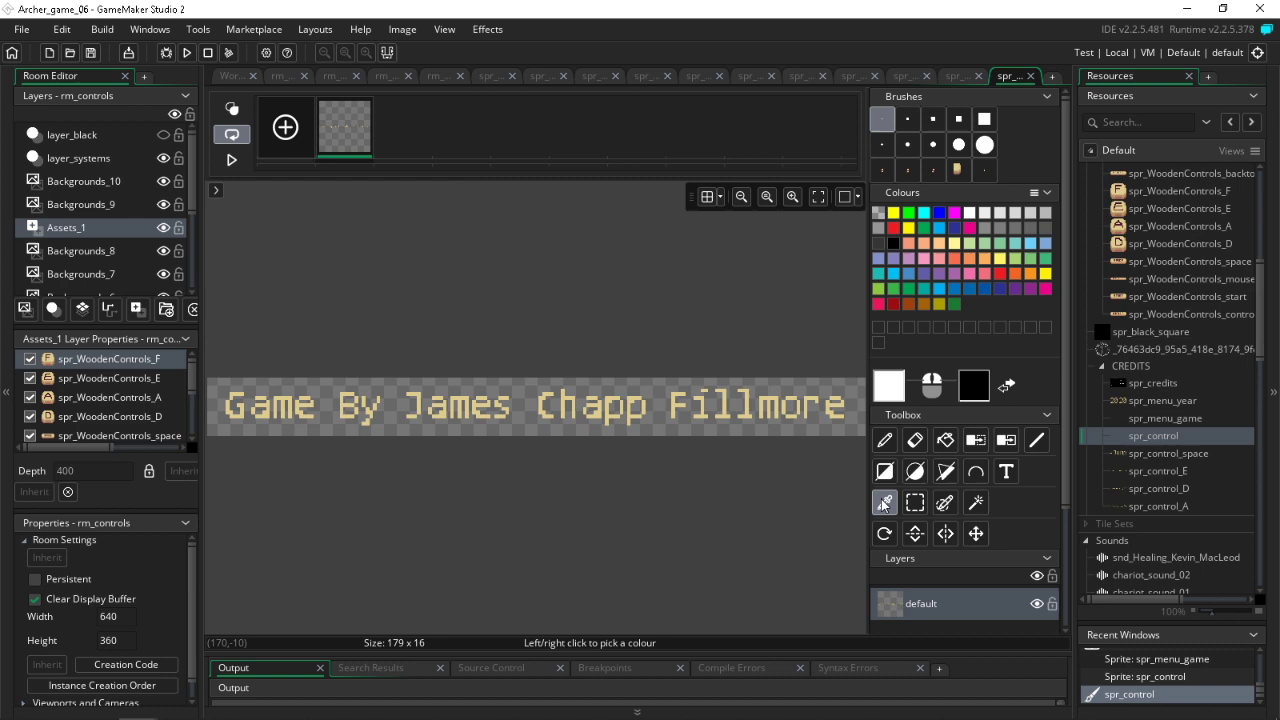
click(812, 399)
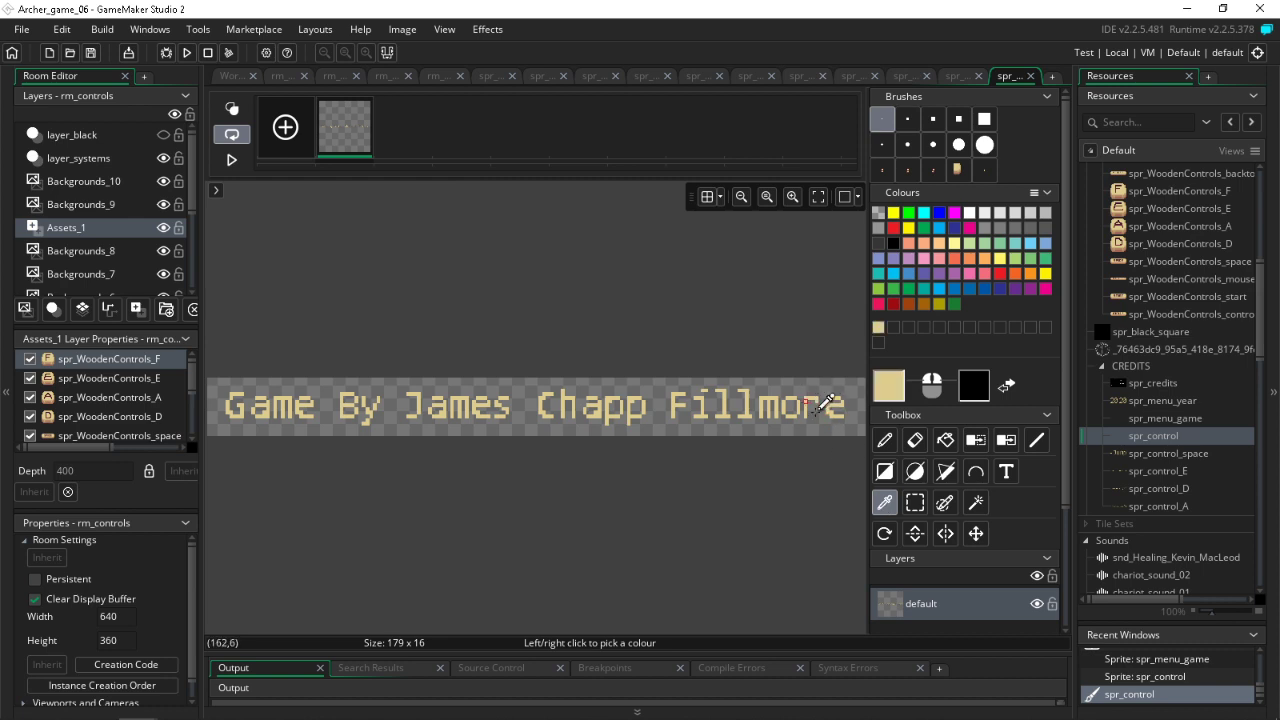
click(886, 472)
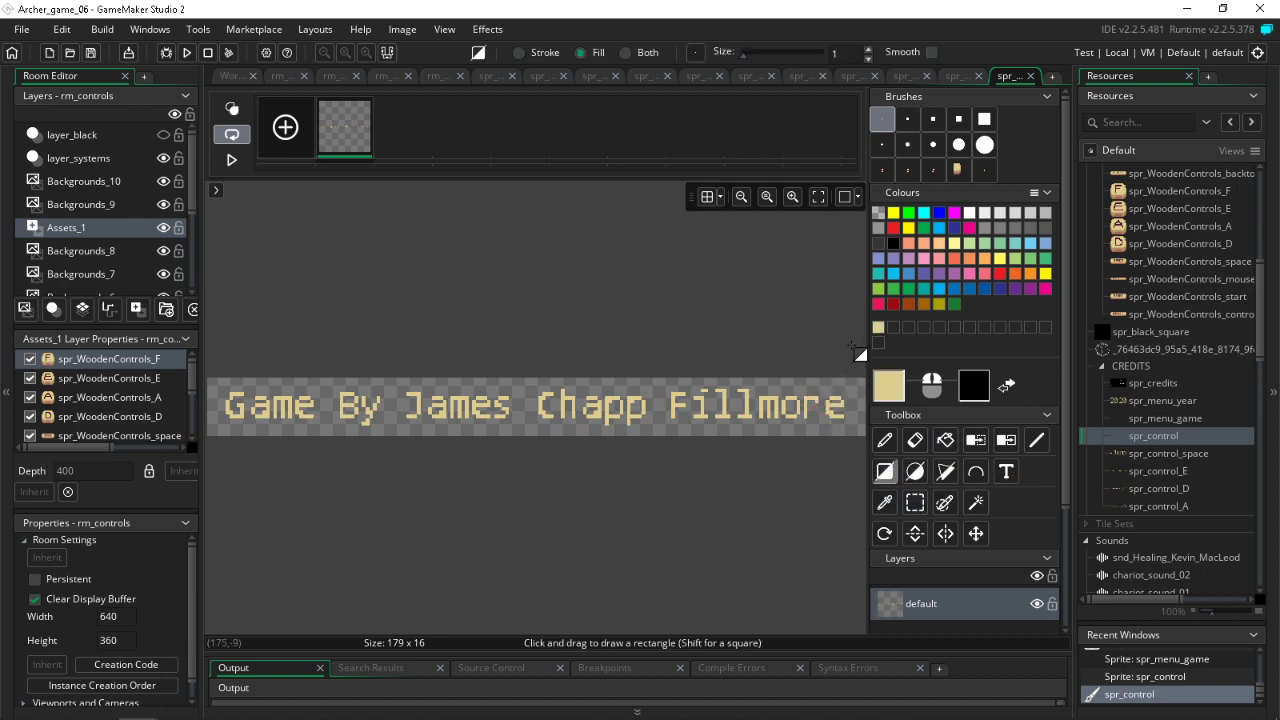
Step: Erase all the old text from the spr_control image and start a new text line with "-" at about (4, 7)
click(915, 502)
drag(858, 340, 5, 713)
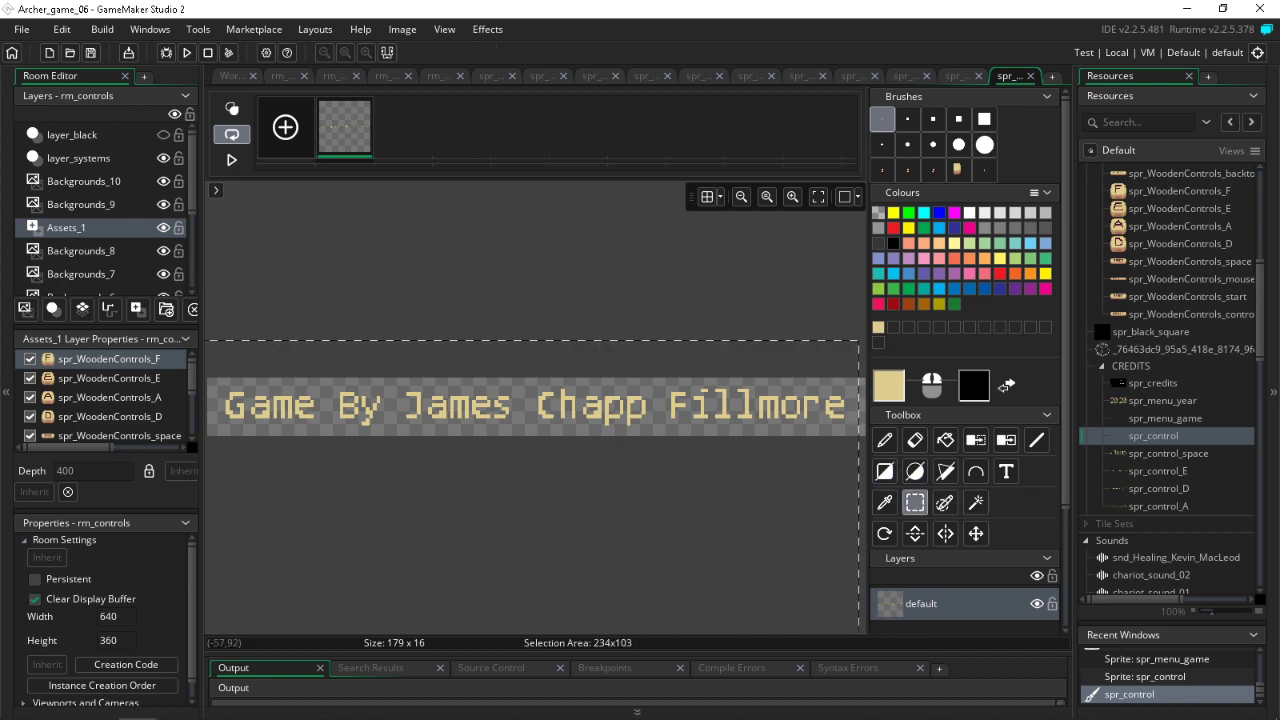
key(Delete)
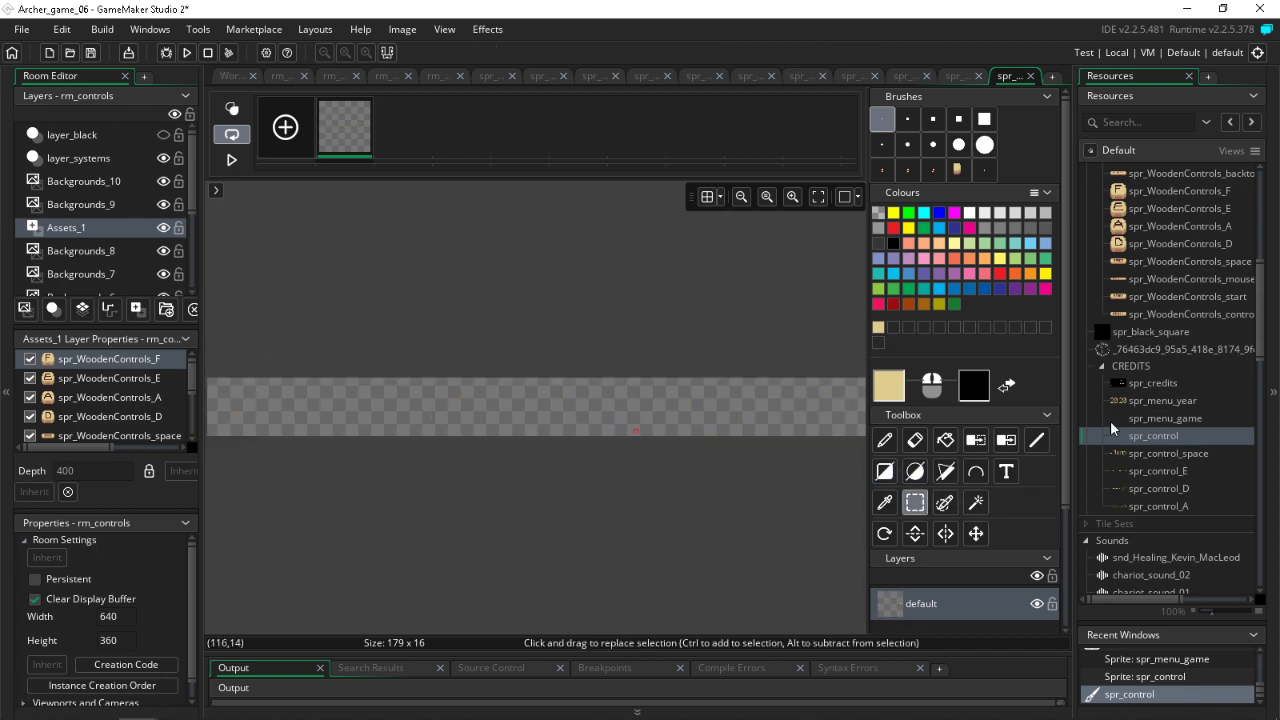
click(1007, 473)
click(221, 403)
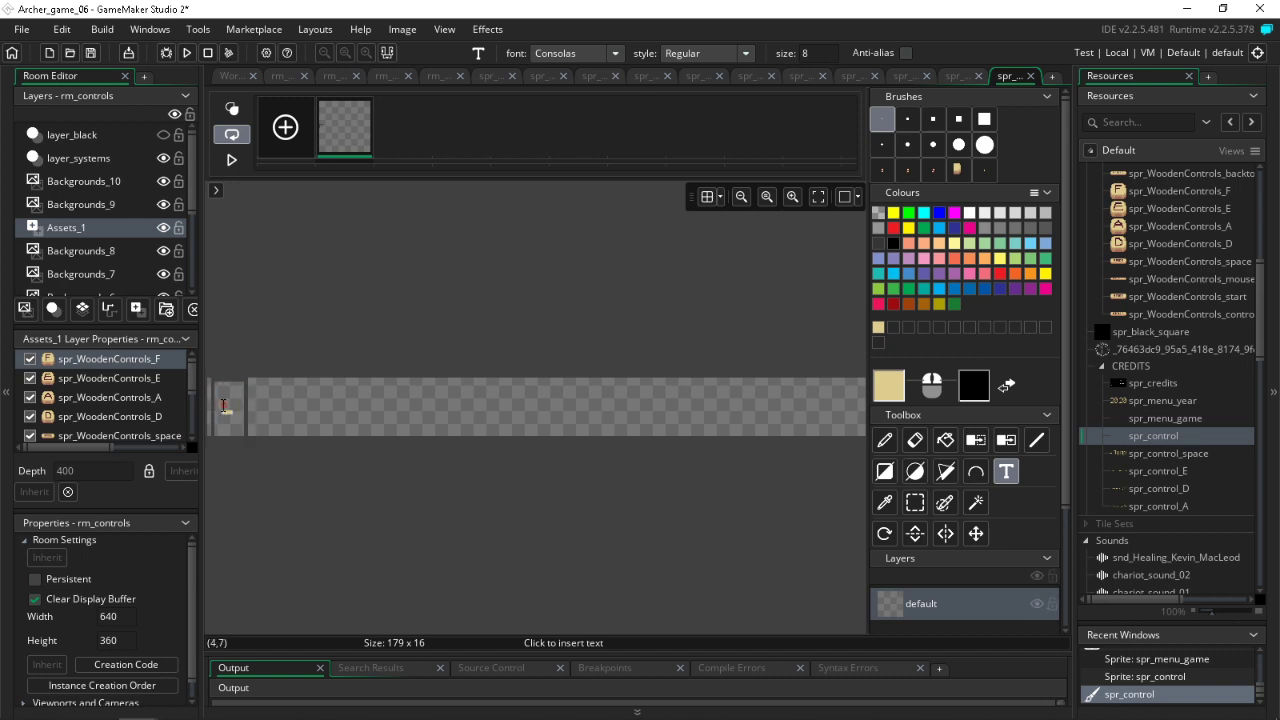
text(Star)
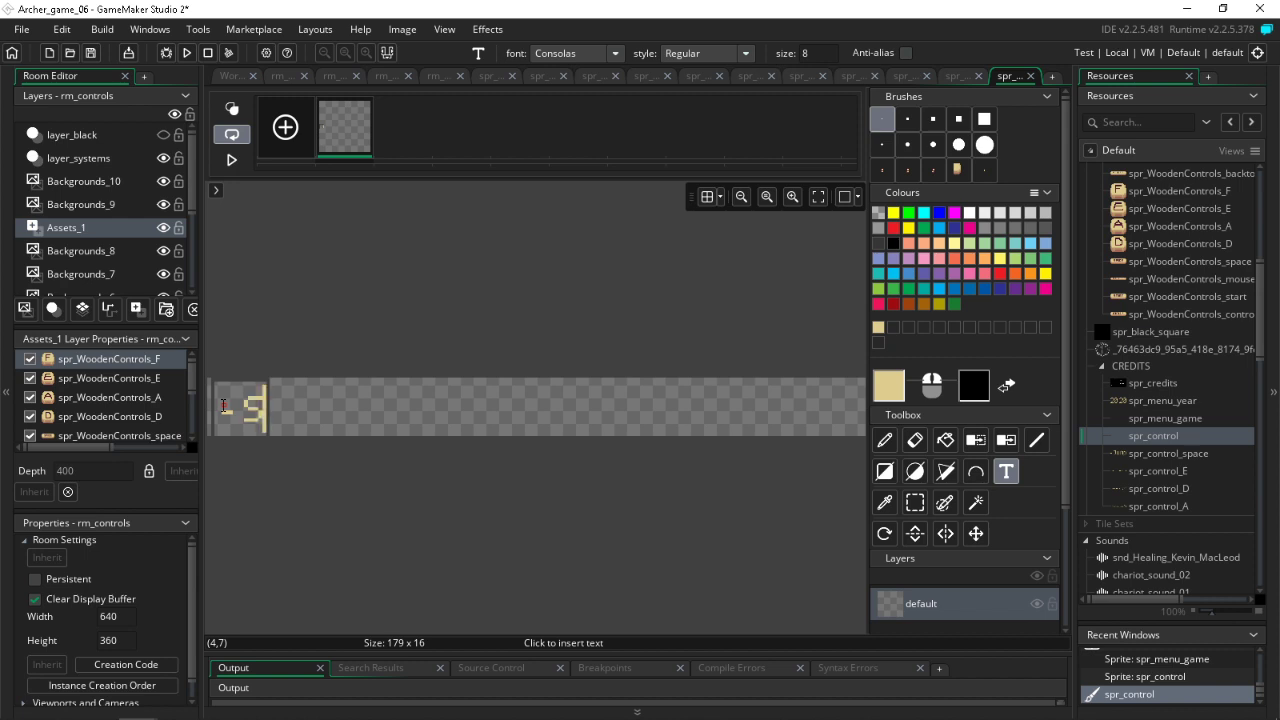
key(BackSpace)
key(BackSpace)
key(BackSpace)
key(BackSpace)
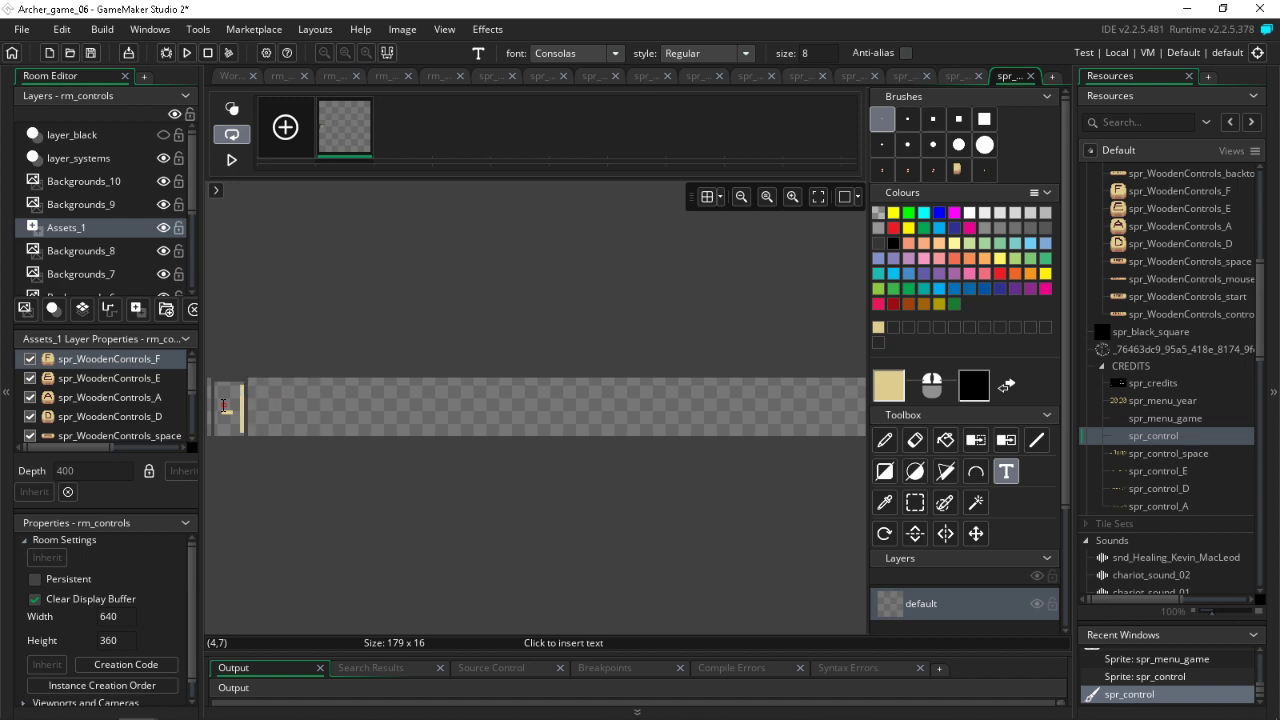
text(Move)
key(BackSpace)
key(BackSpace)
key(BackSpace)
key(BackSpace)
Step: Complete the text line as "-Move or Stop the Wagon" and save the project
text(Move or )
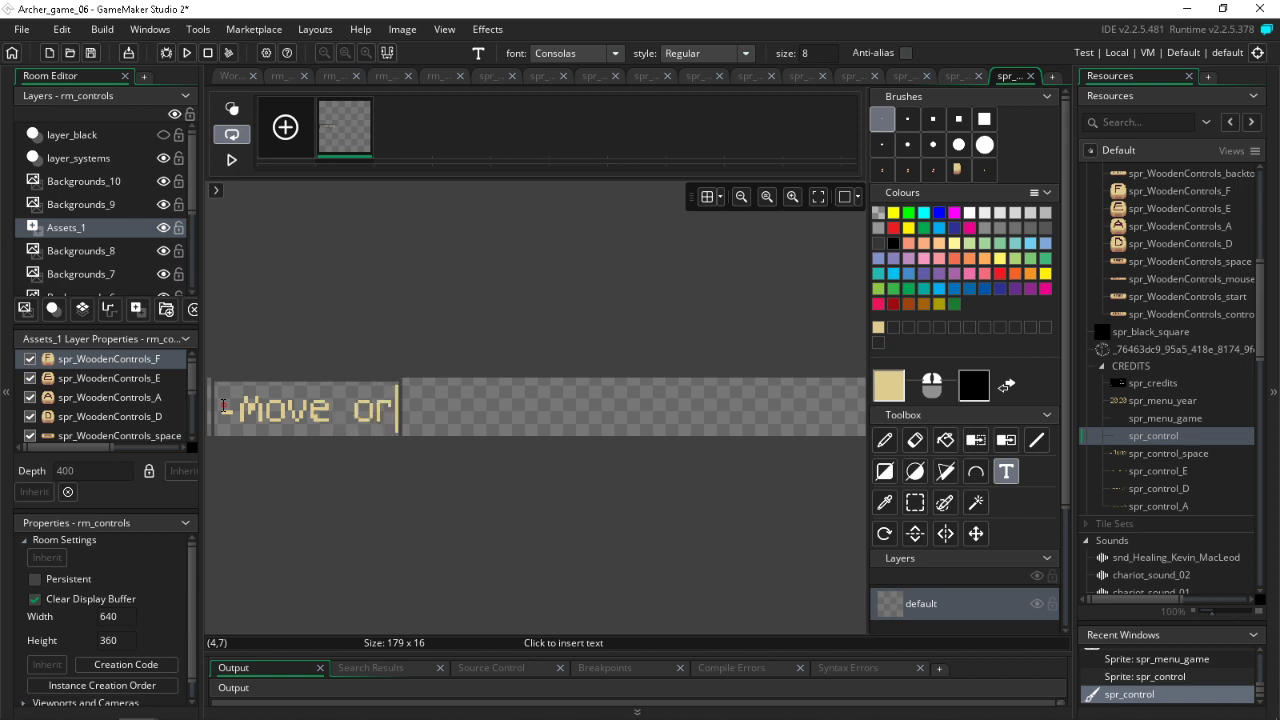
text(Sto)
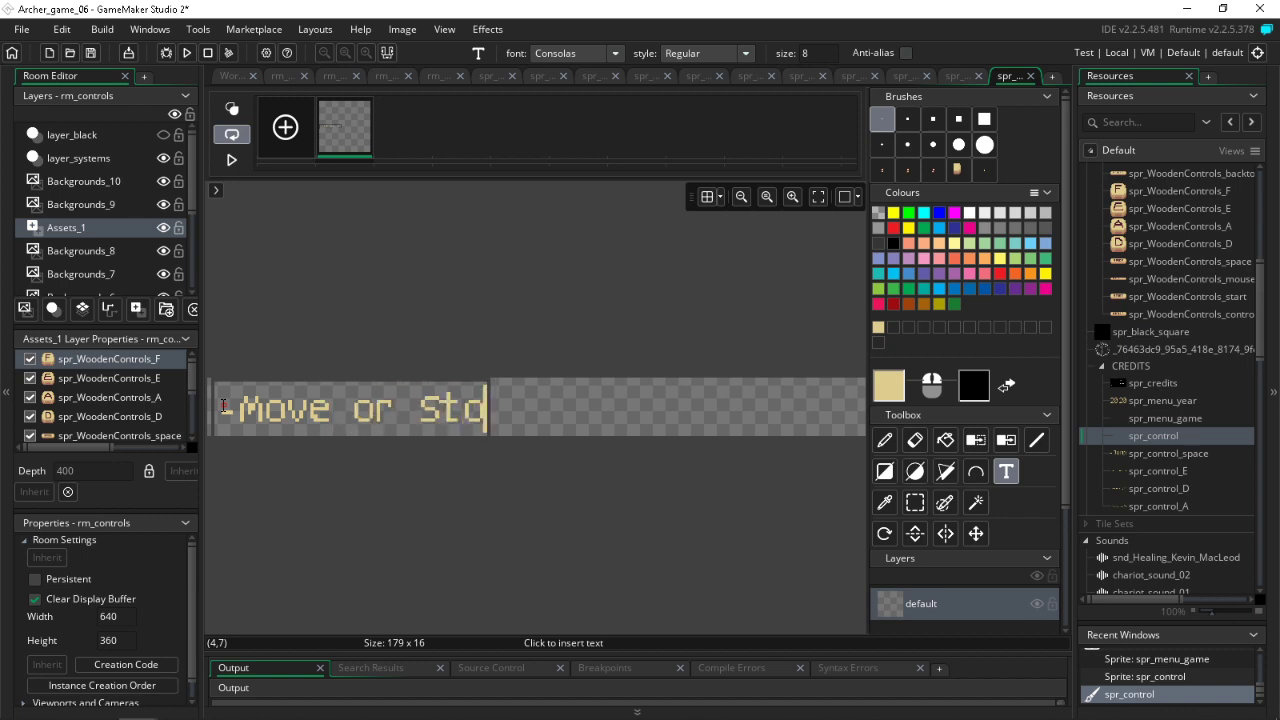
text(p the )
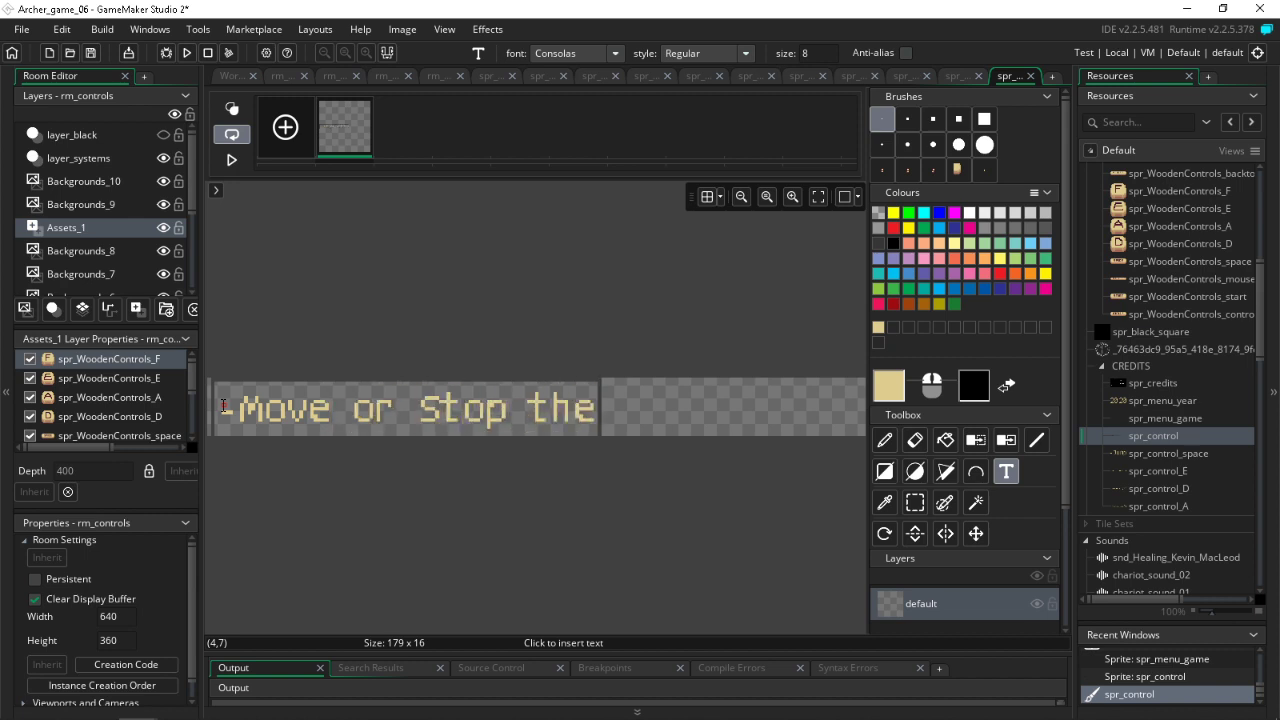
text(Wagon)
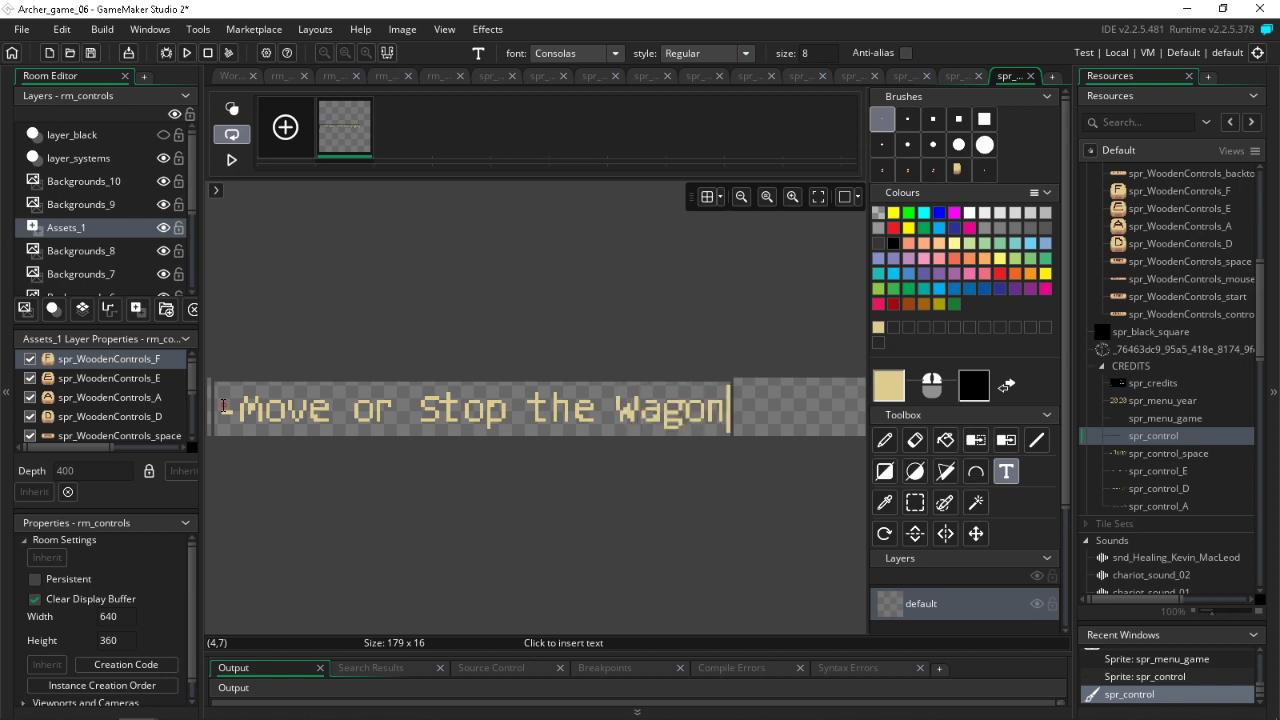
click(332, 328)
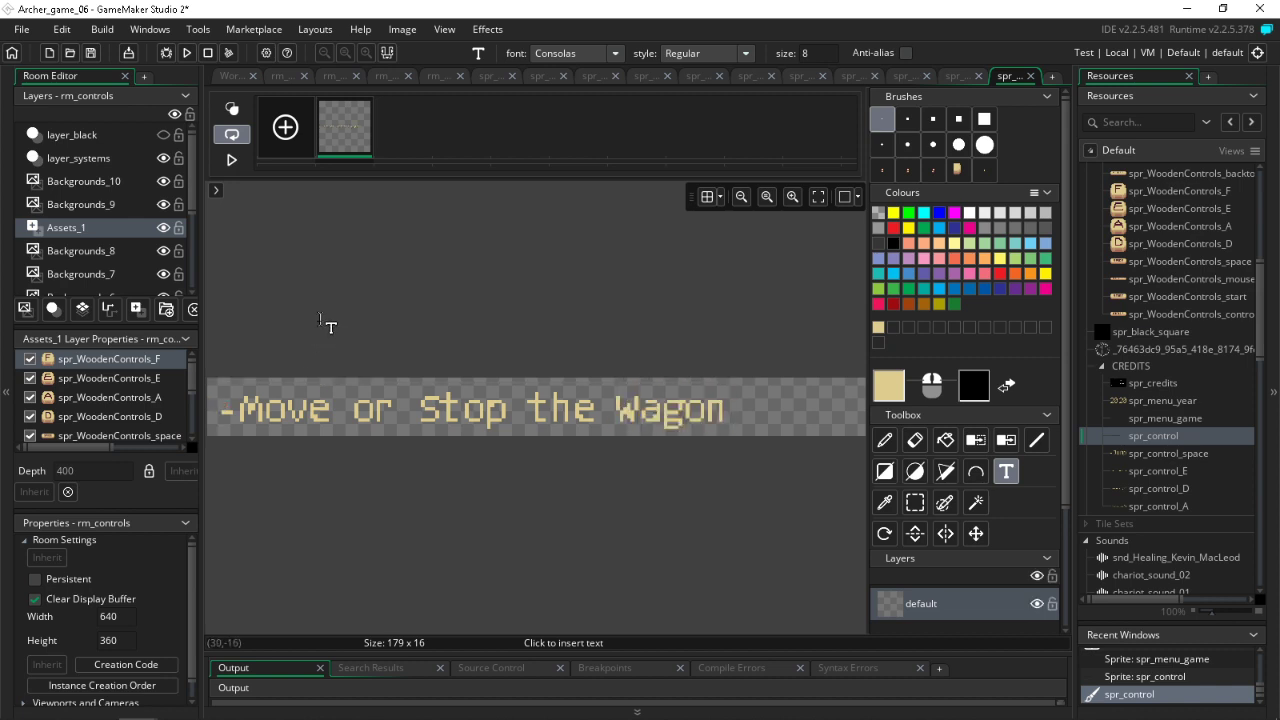
click(91, 53)
Step: Return to the rm_controls room and rename the spr_control sprite as spr_control_F
click(280, 76)
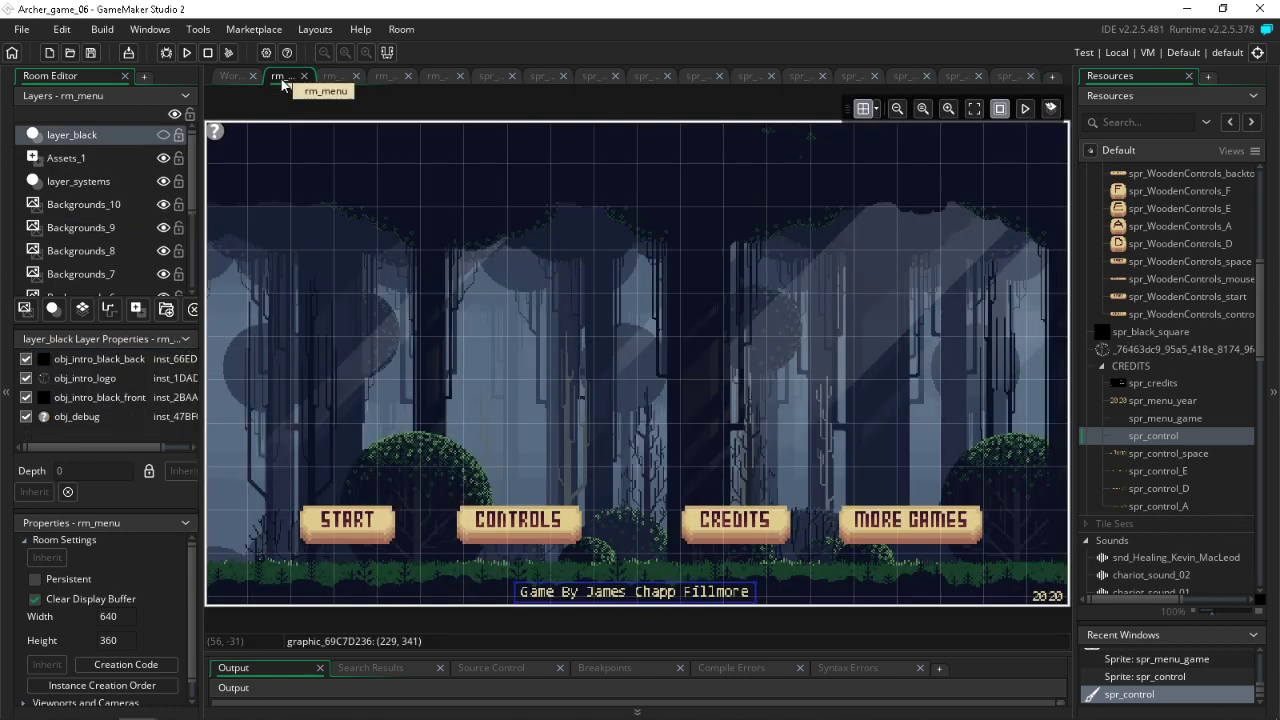
click(333, 76)
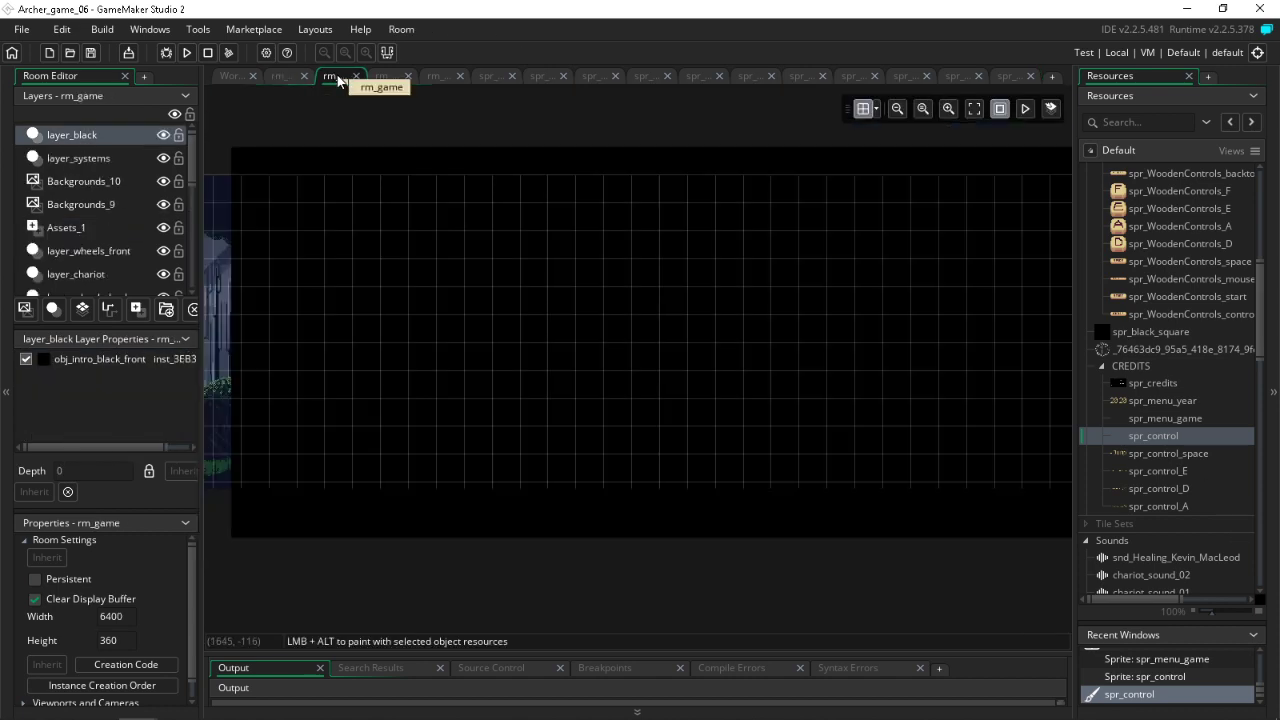
click(394, 76)
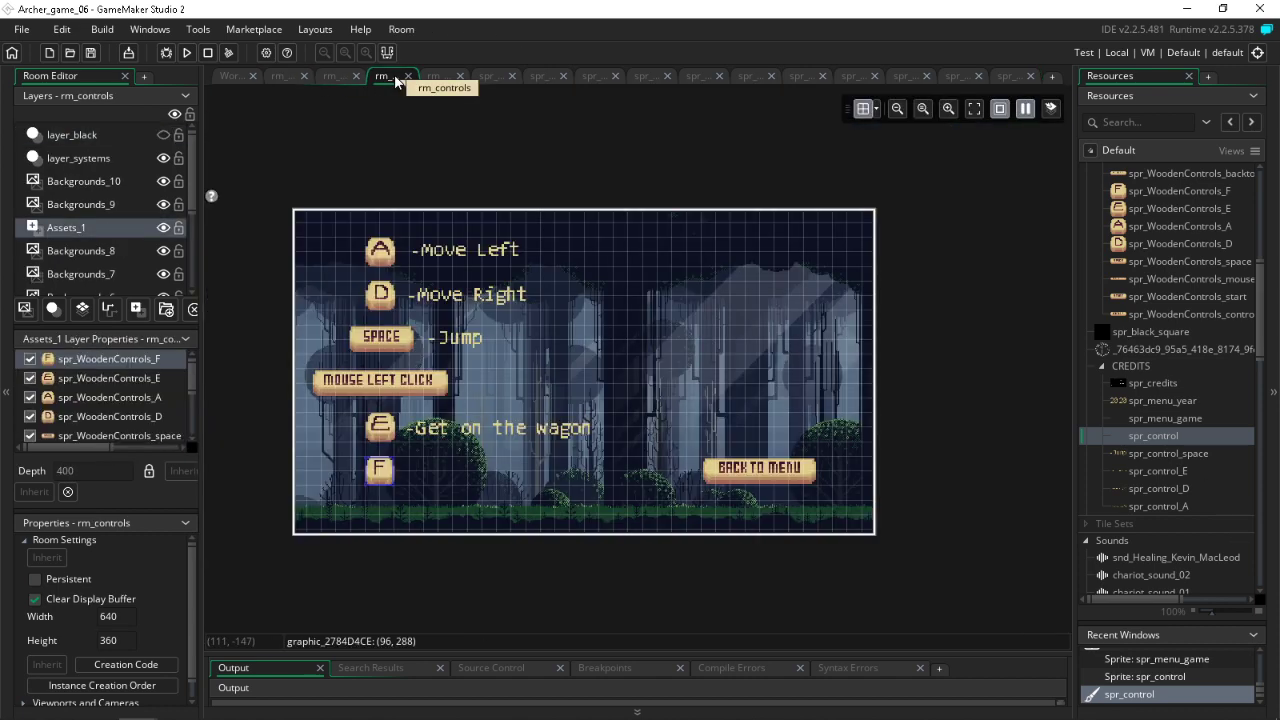
click(1160, 436)
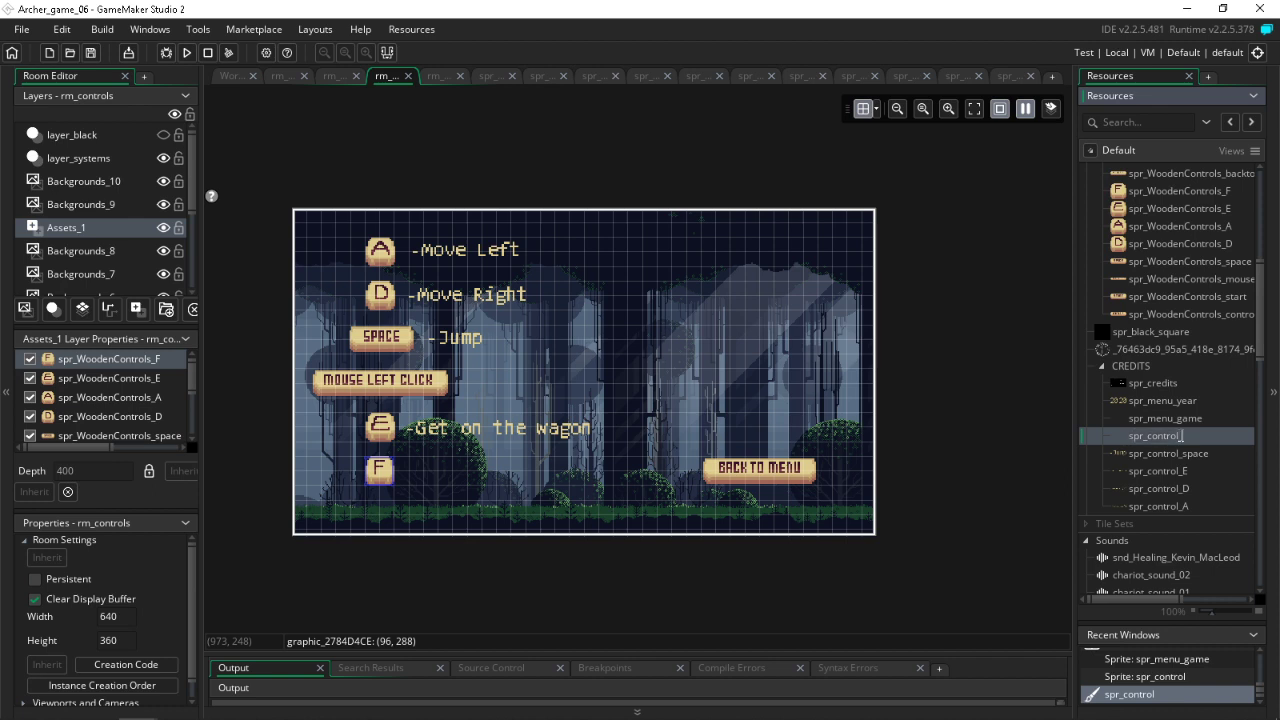
text(_F)
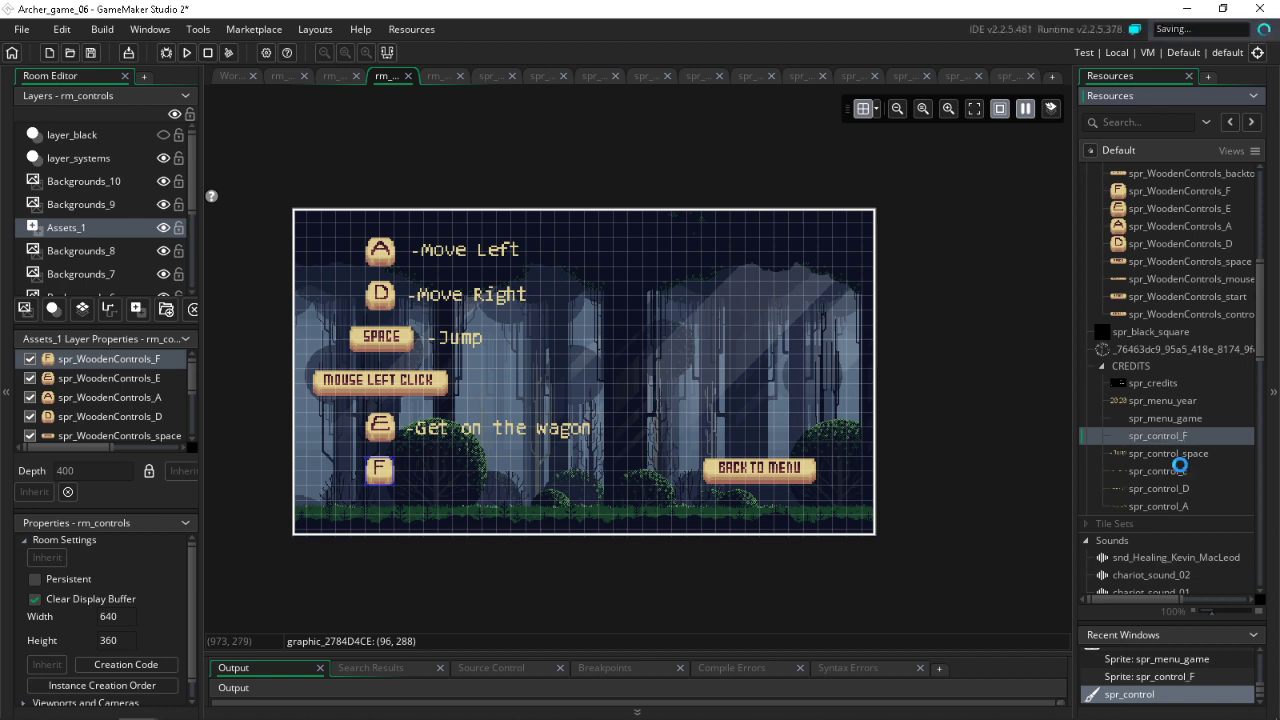
key(Return)
Step: Place spr_control_F beside the F key with X and Y scale set to 2, at about (117, 267)
drag(1173, 441, 428, 478)
double_click(437, 481)
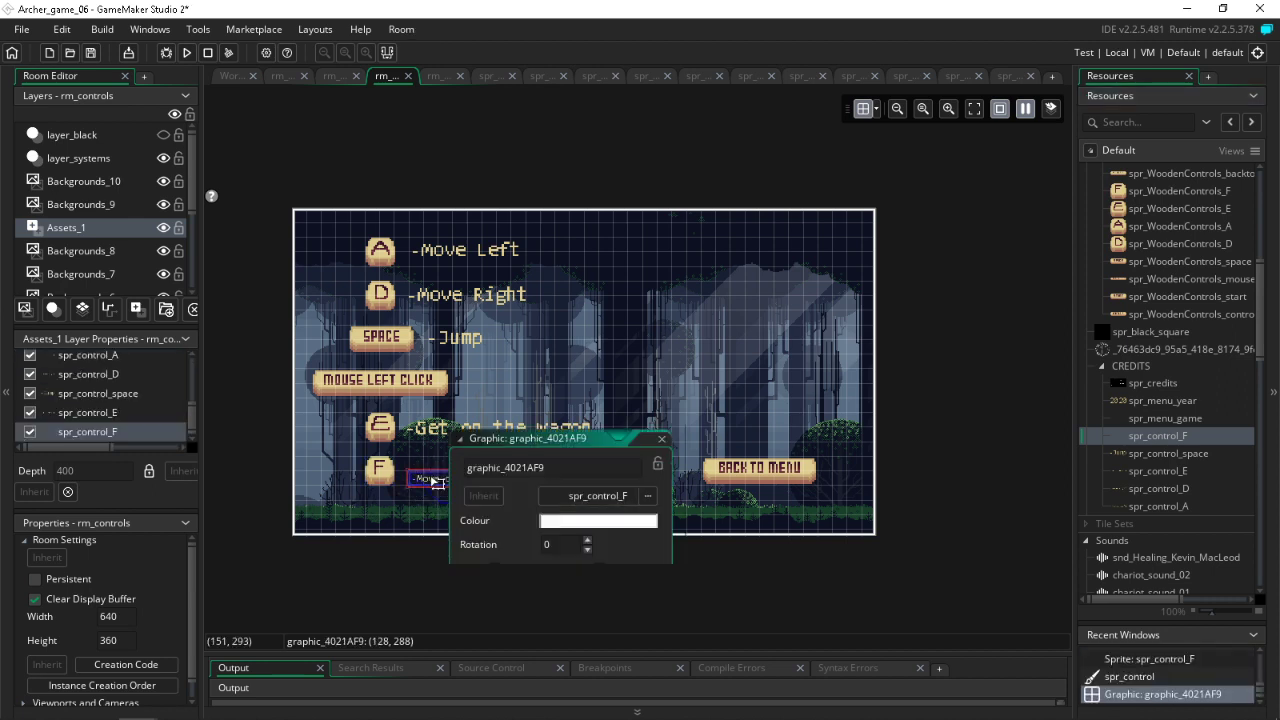
text(2)
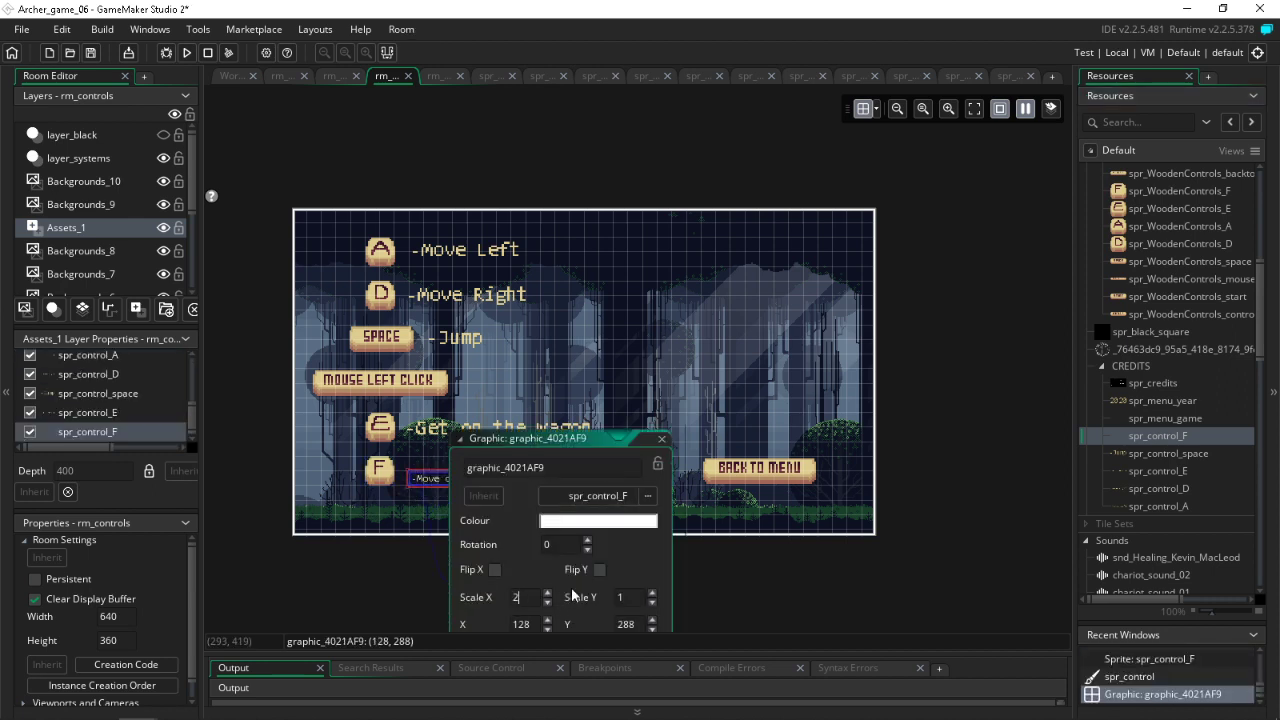
double_click(628, 596)
text(2)
key(Return)
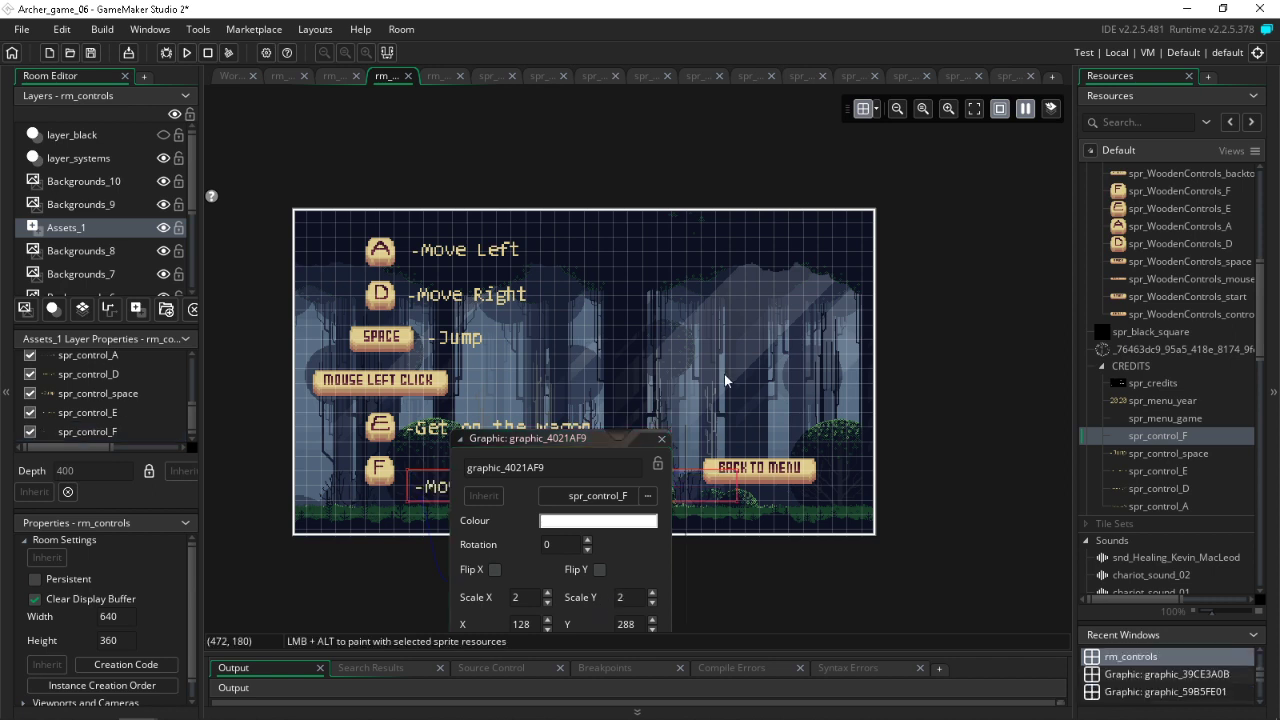
click(660, 439)
drag(532, 496, 521, 472)
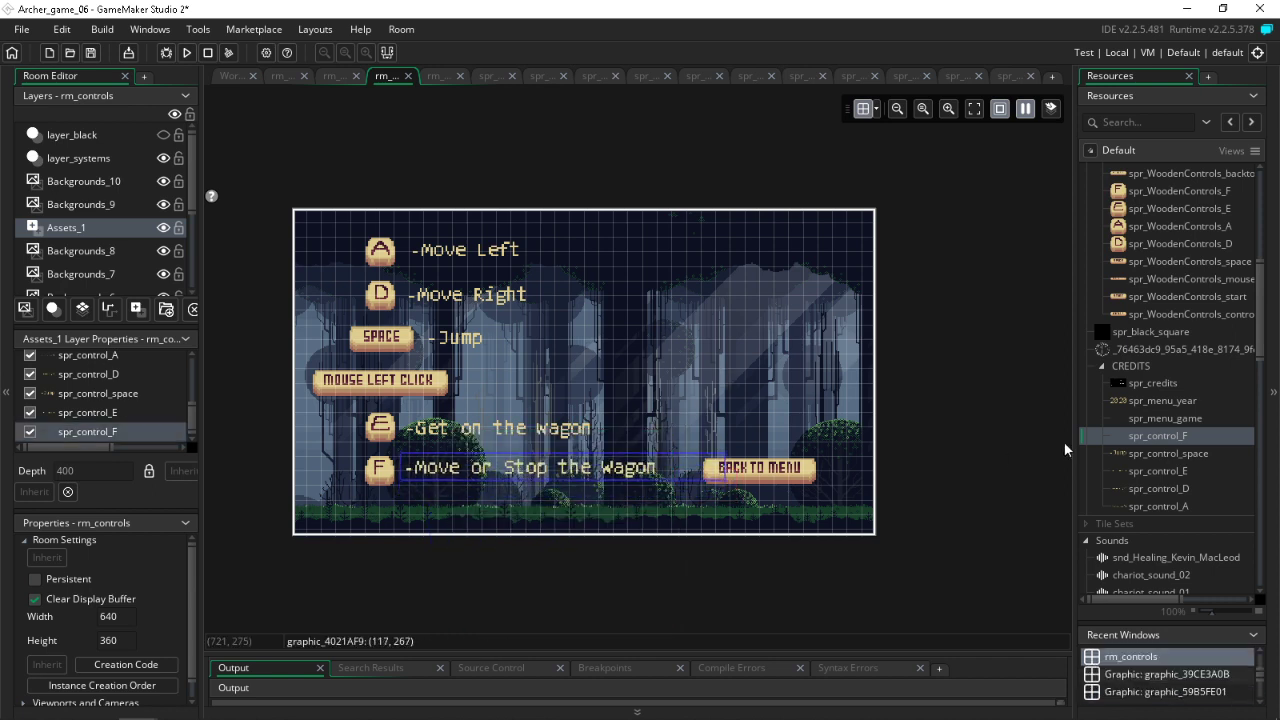
Step: Auto-trim all frames of the spr_control_F image to its text and save the project
double_click(1152, 436)
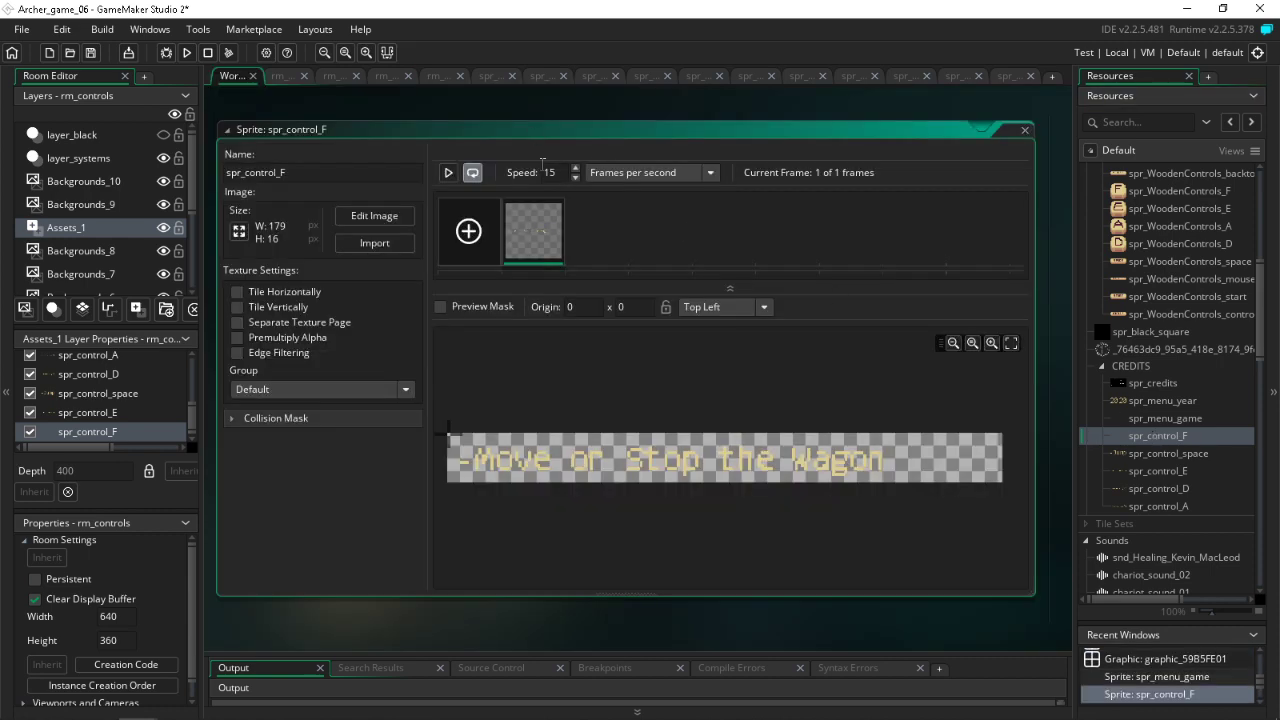
double_click(524, 244)
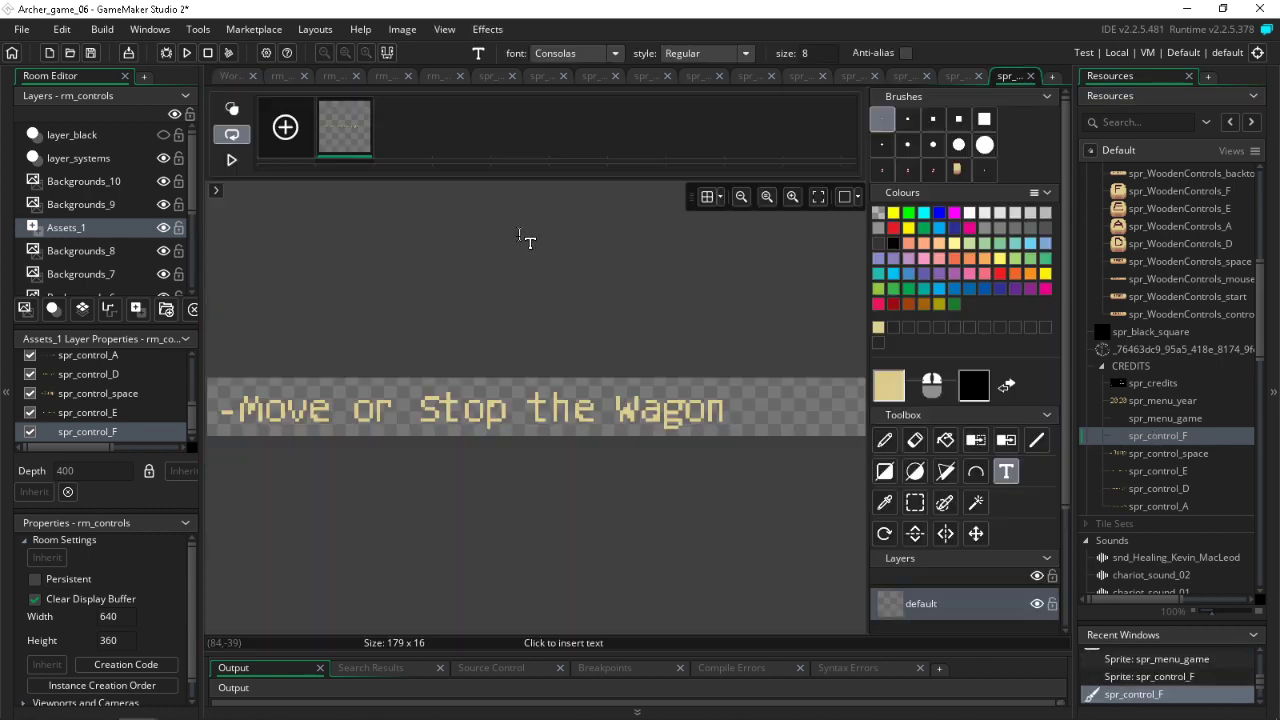
click(402, 29)
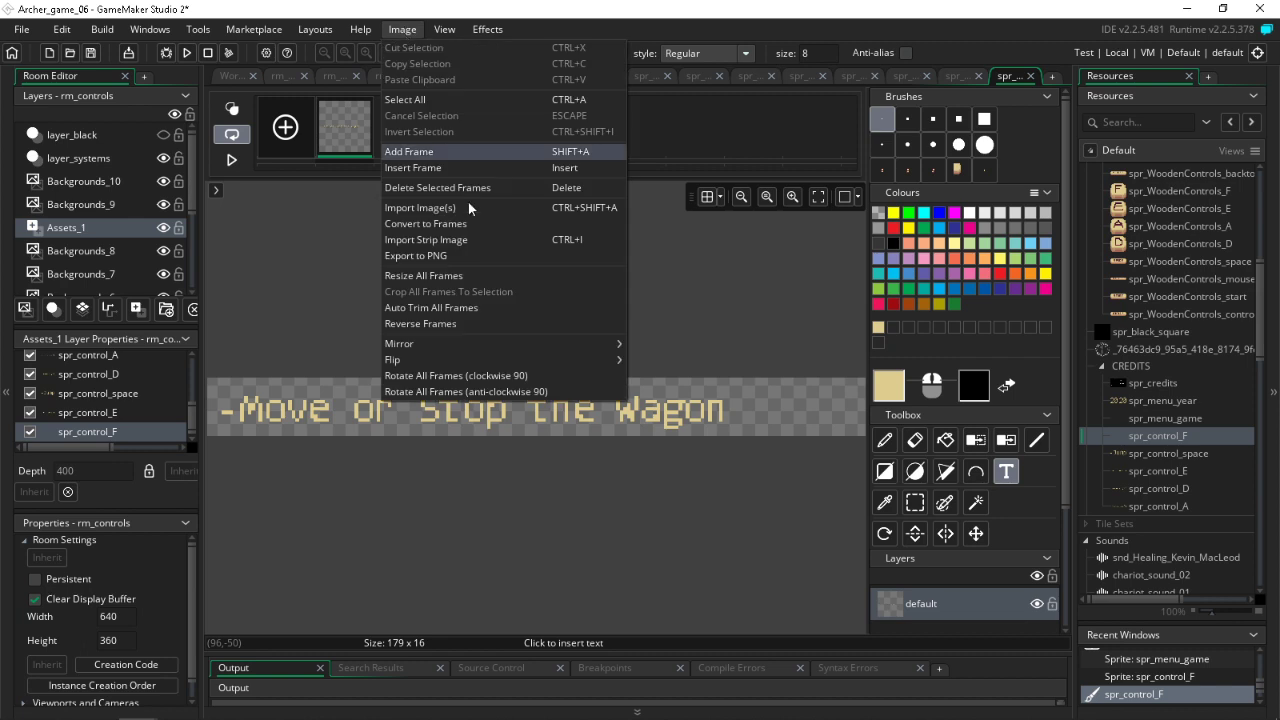
click(503, 323)
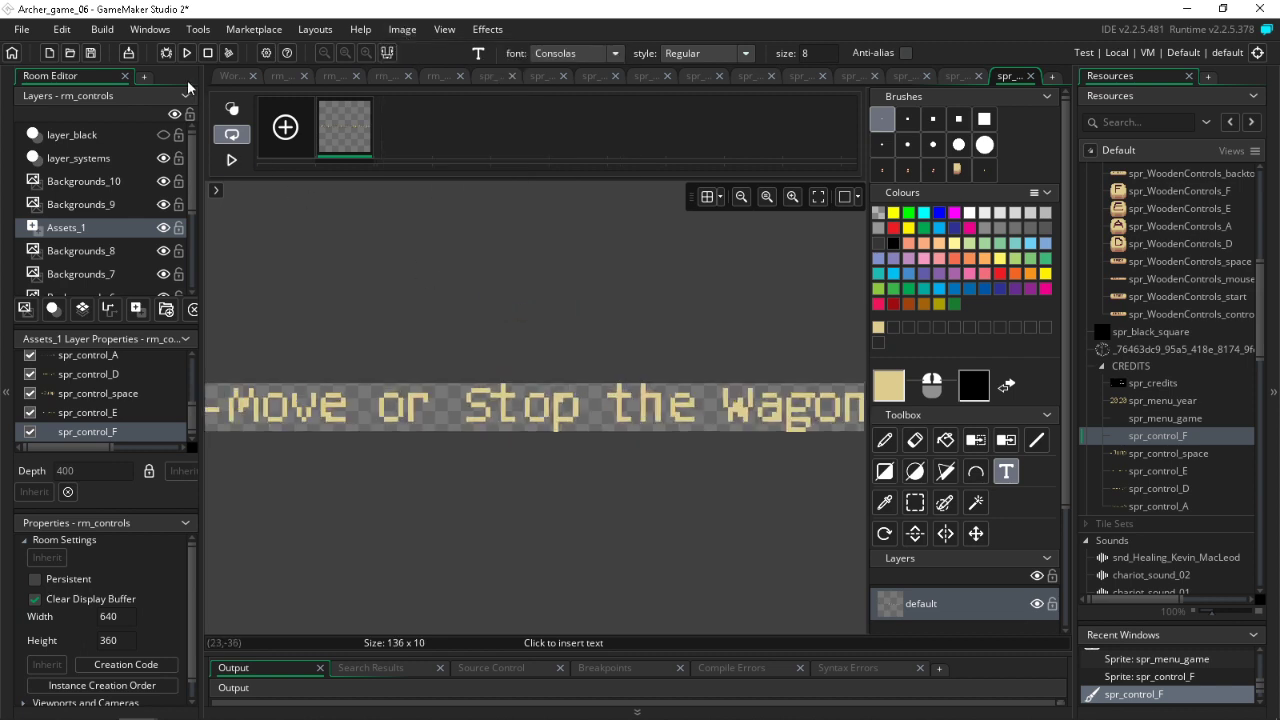
click(91, 55)
Step: Realign the trimmed spr_control_F label with the F key in rm_controls, at about (126, 277)
click(428, 77)
click(384, 77)
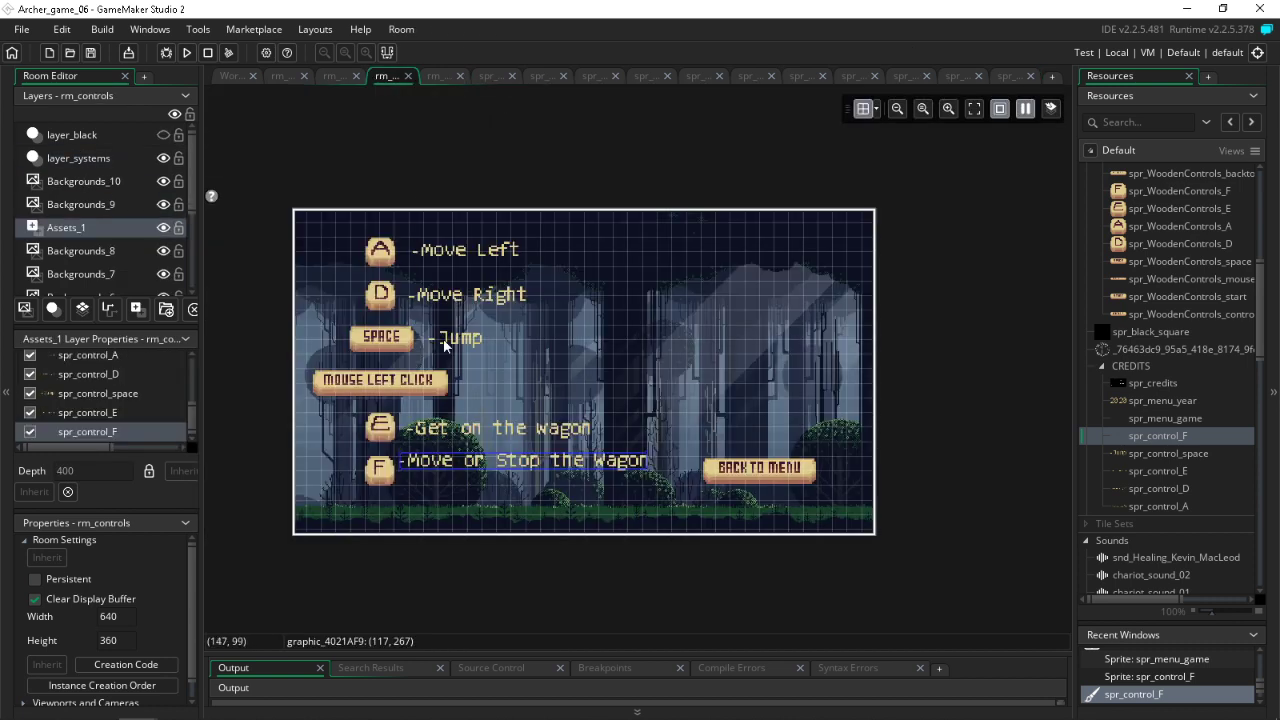
drag(442, 468, 444, 481)
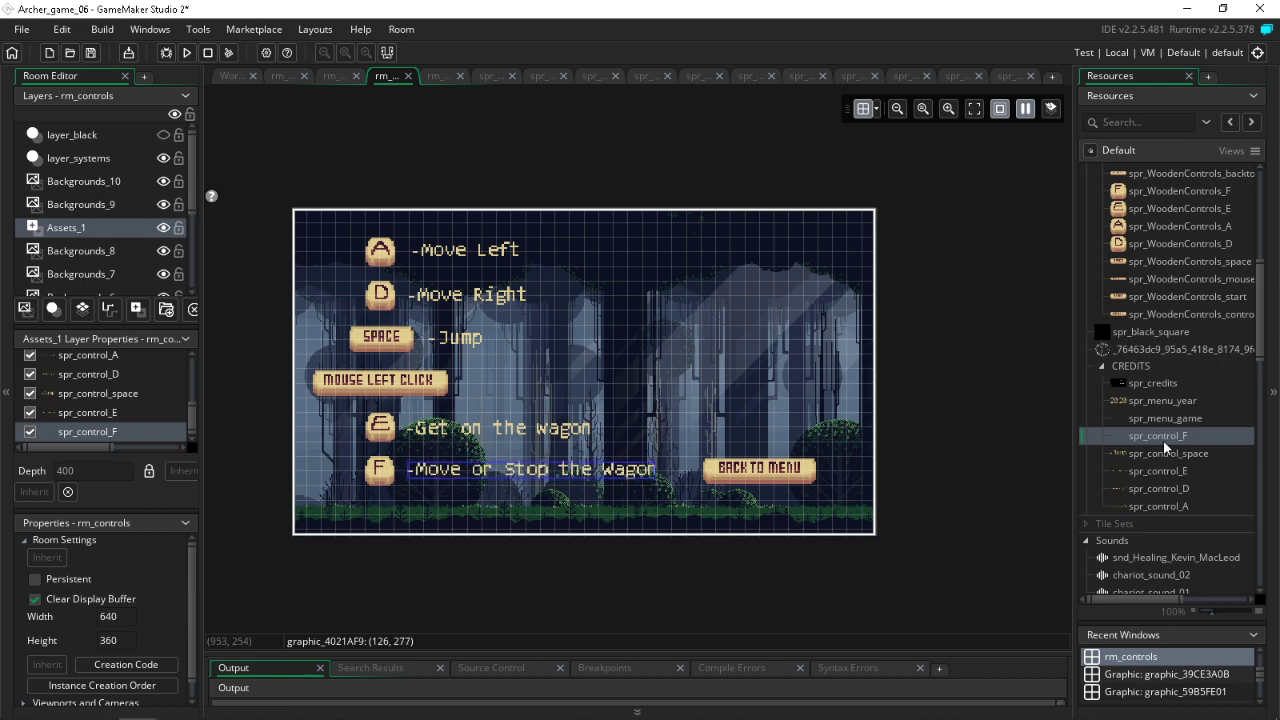
Step: Duplicate the spr_menu_game sprite in the CREDITS group and rename the copy as spr_control_mouse_left_click
double_click(1162, 418)
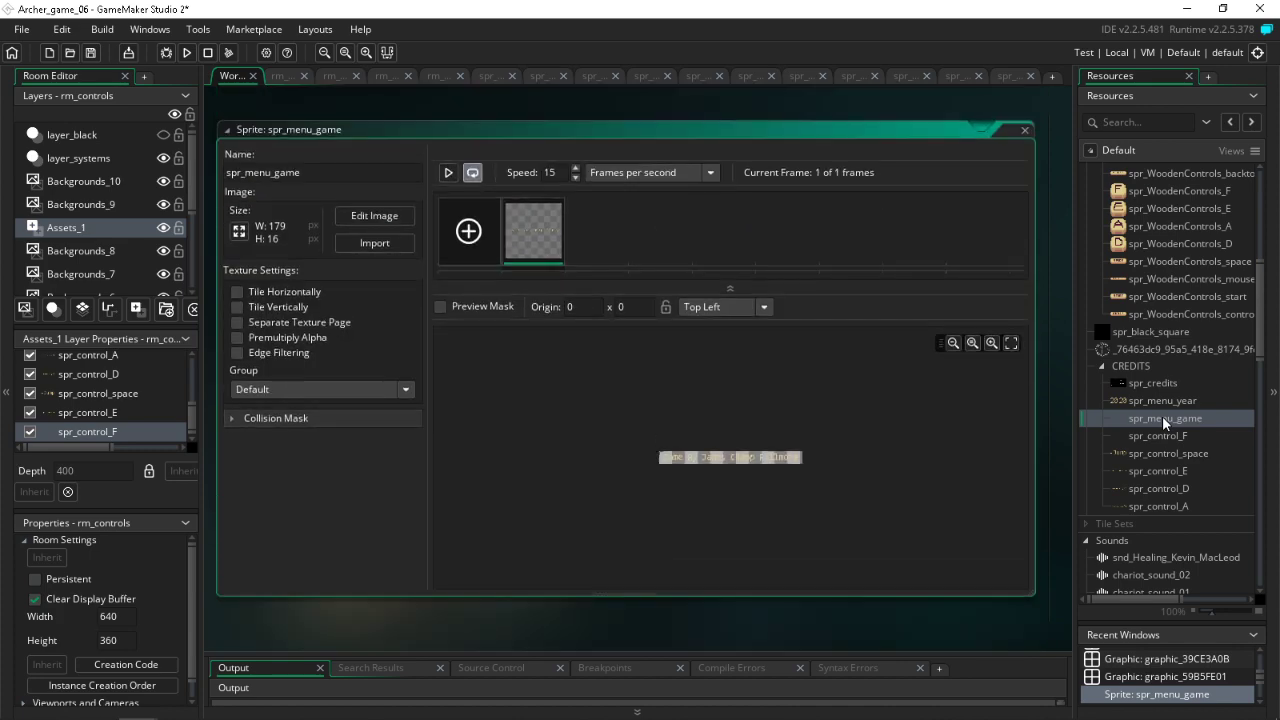
right_click(1162, 416)
click(1000, 566)
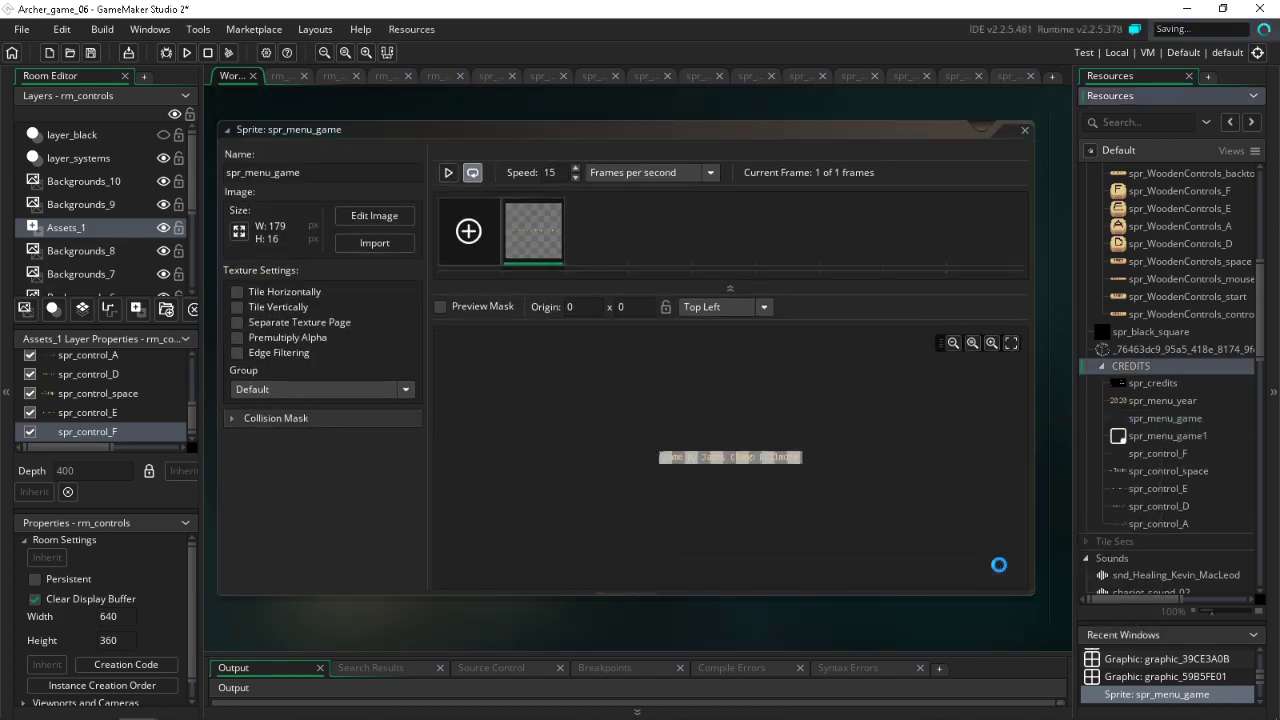
double_click(1159, 440)
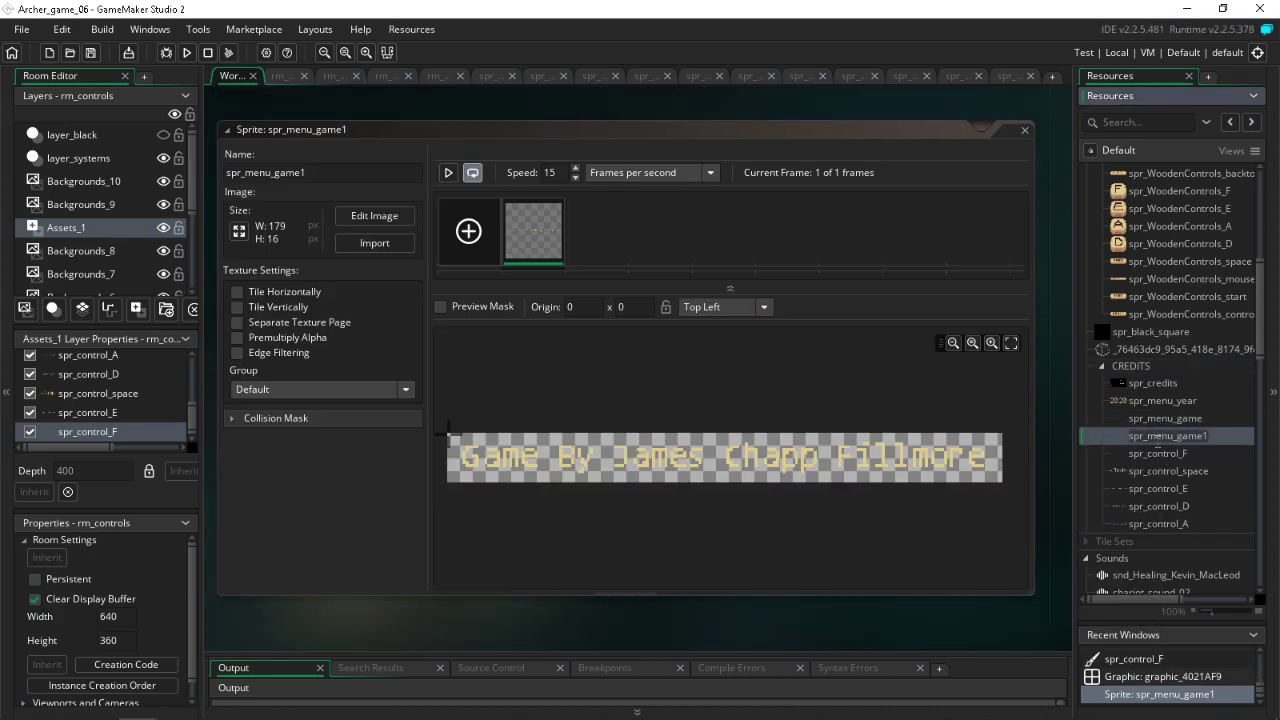
click(1156, 436)
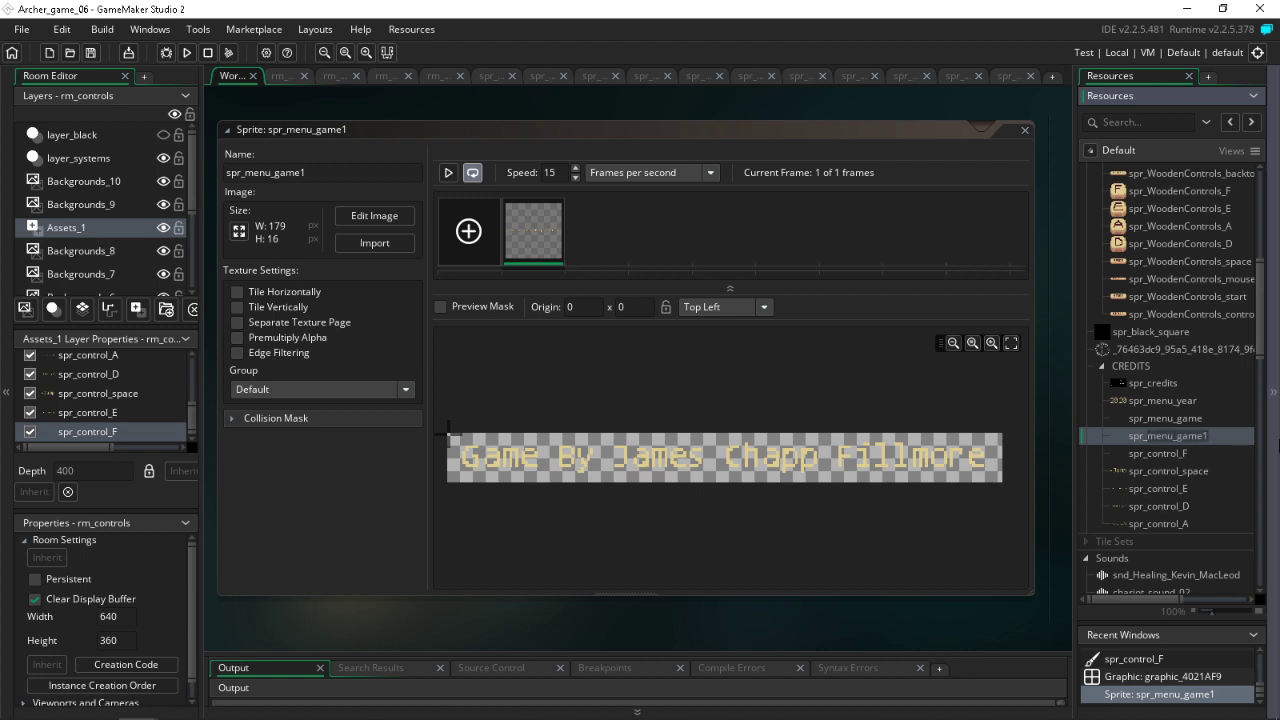
text(spr_control_mous)
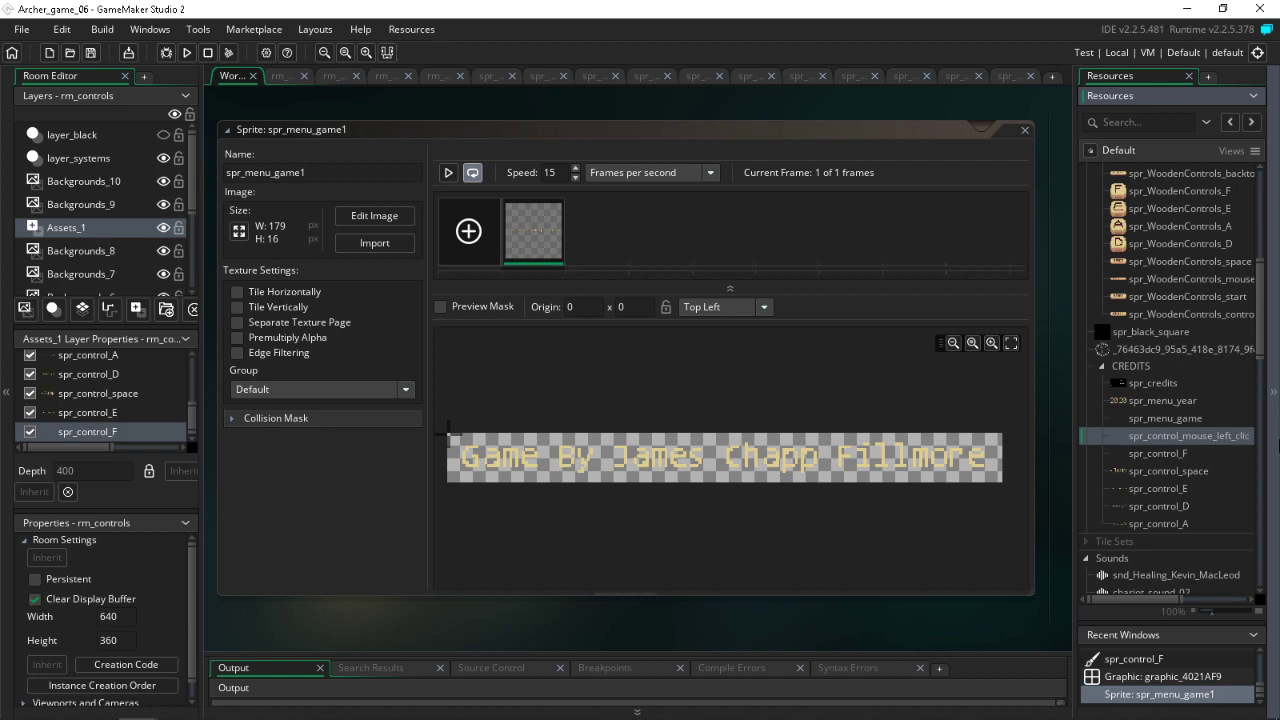
key(Return)
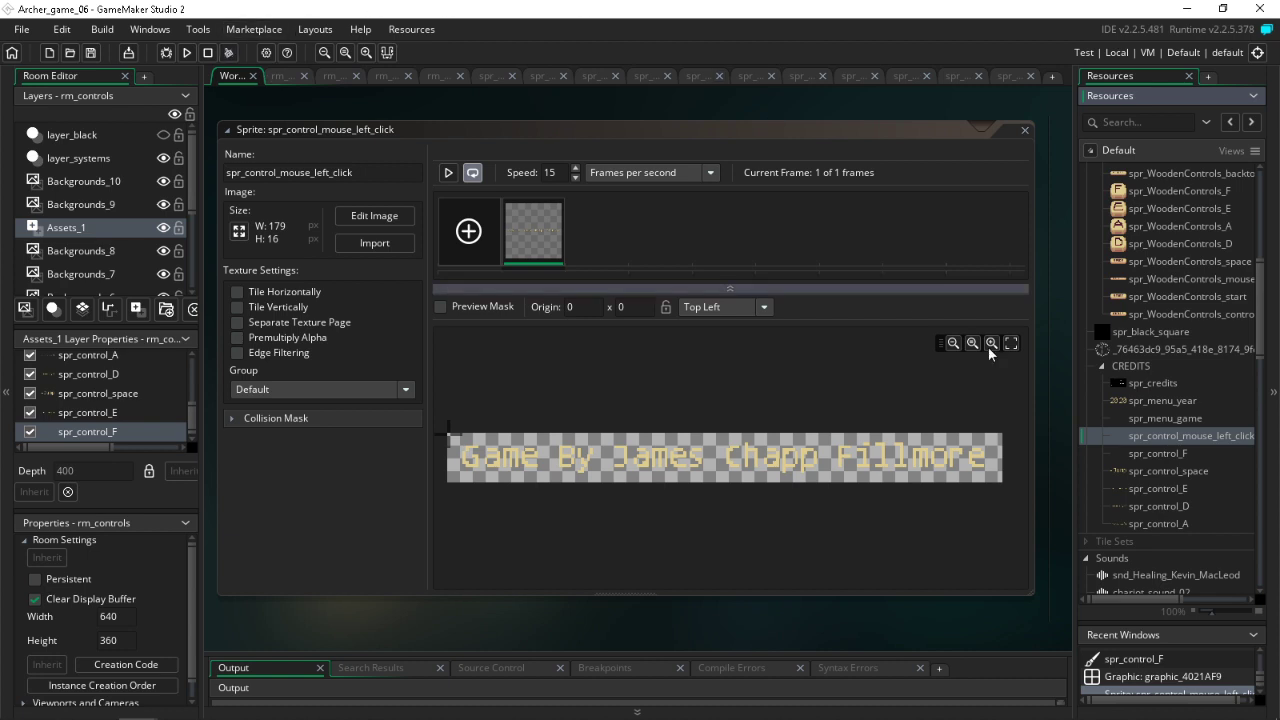
Step: Sample the beige text colour in the spr_control_mouse_left_click image and erase its existing text
double_click(523, 238)
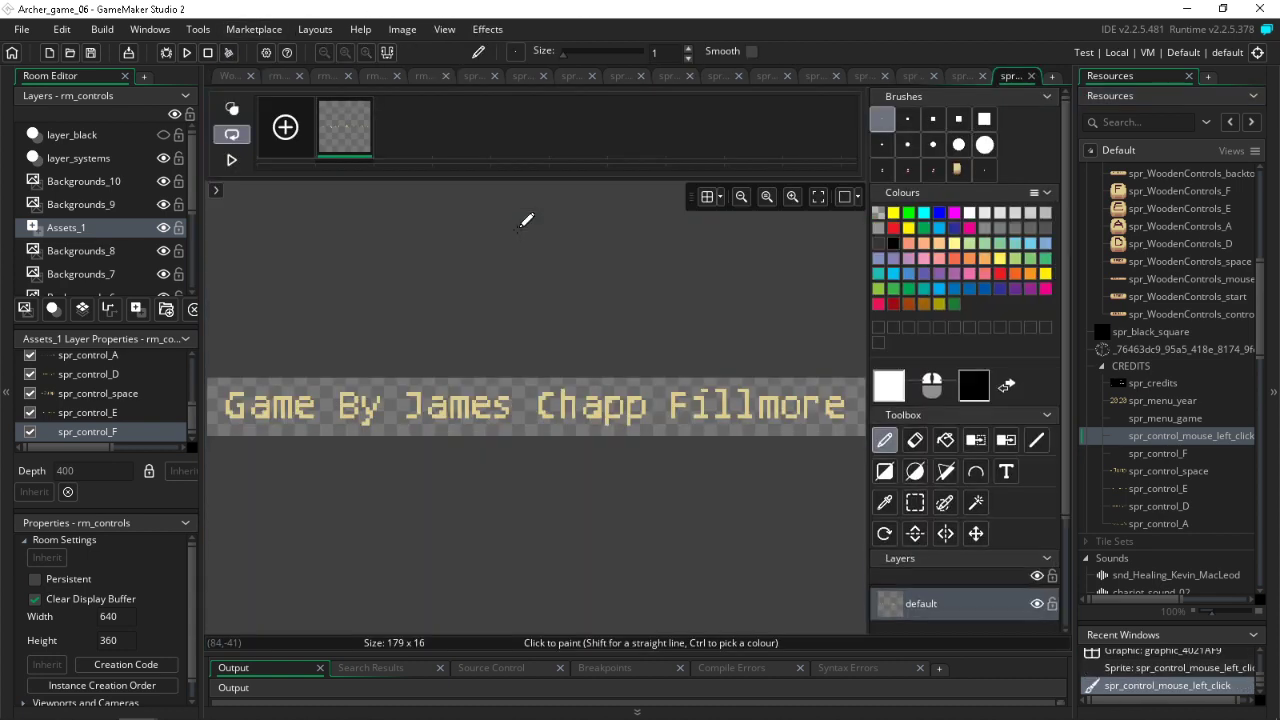
click(915, 503)
drag(850, 330, 6, 702)
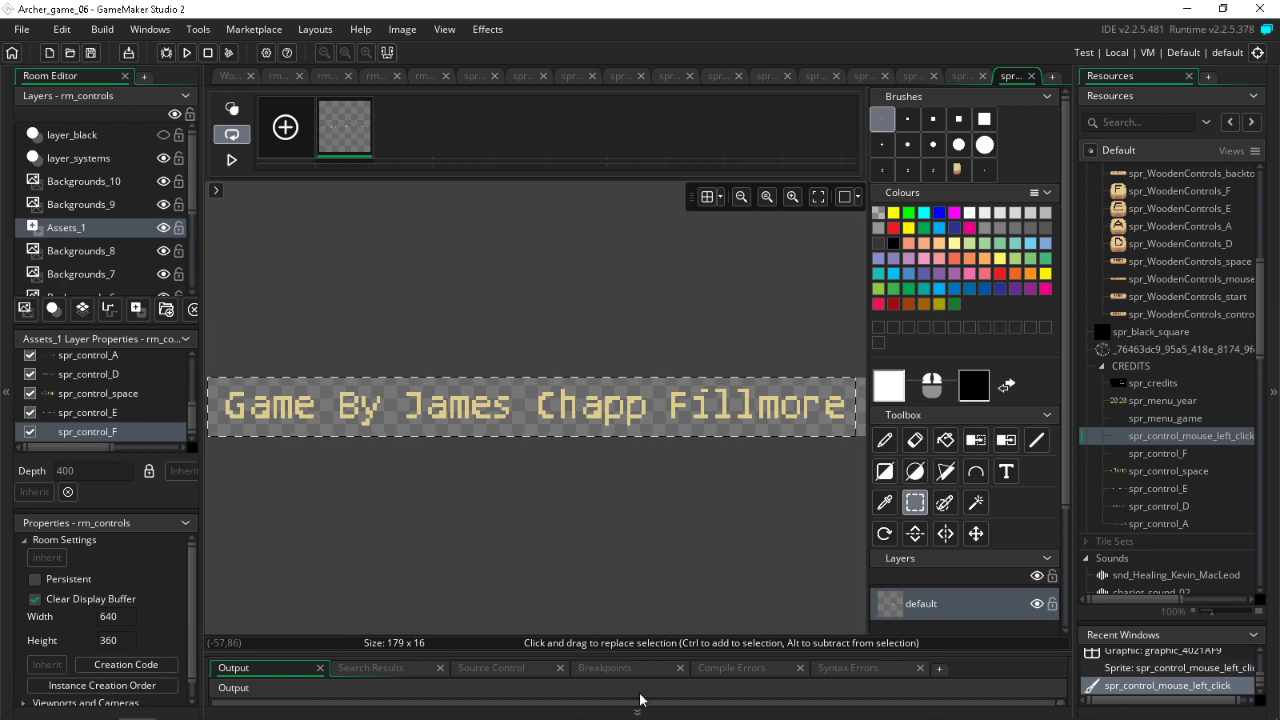
click(884, 503)
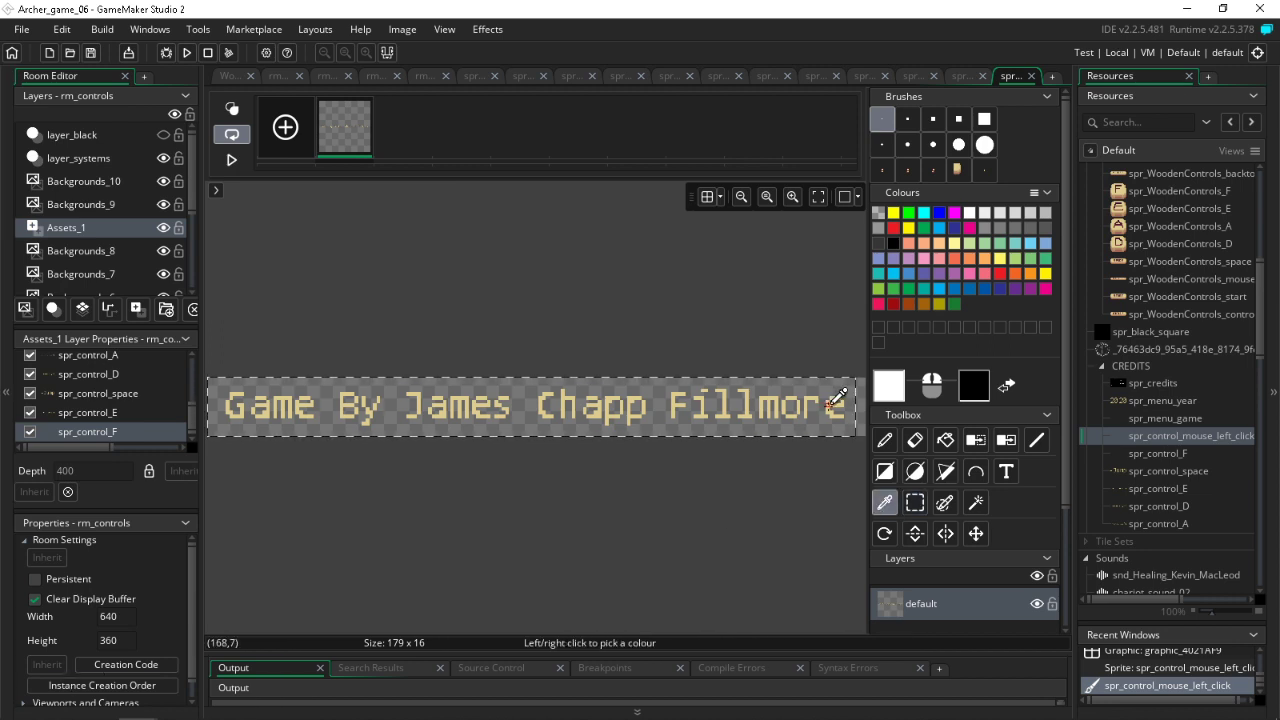
click(836, 398)
key(Delete)
Step: Write "-Shoot an arrow" in beige Consolas text from the start of the spr_control_mouse_left_click image
click(1006, 471)
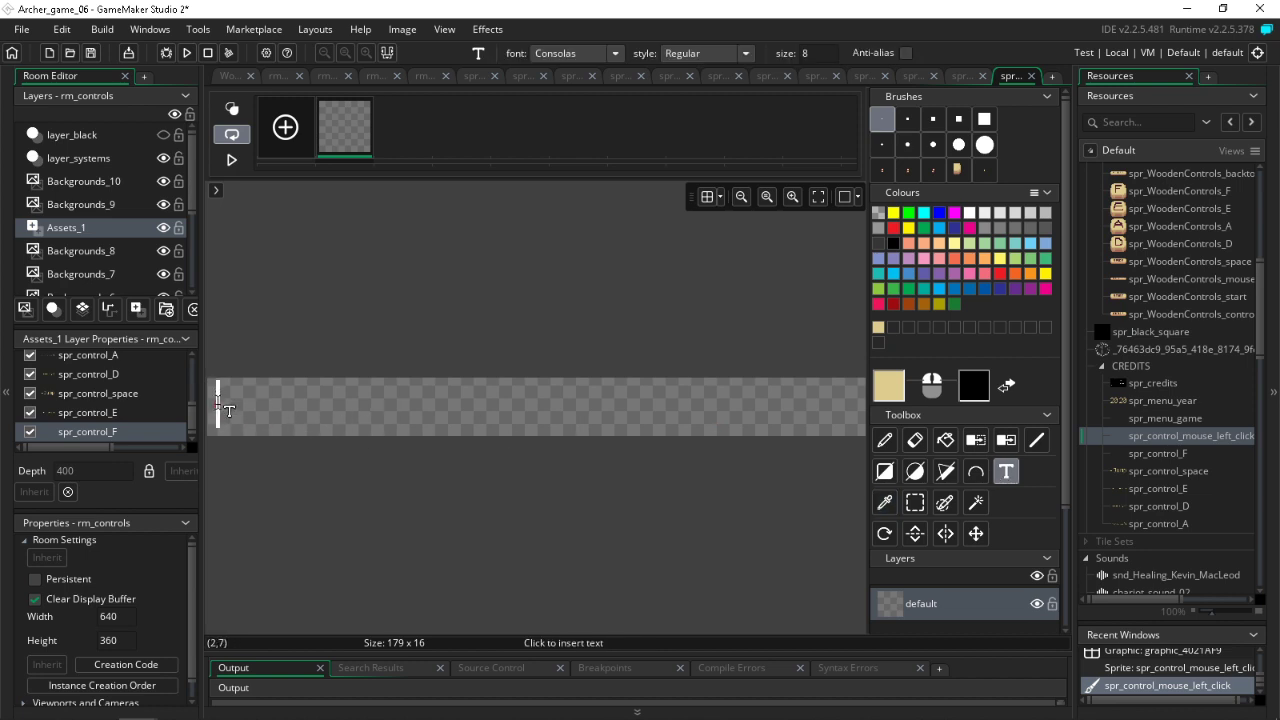
click(219, 403)
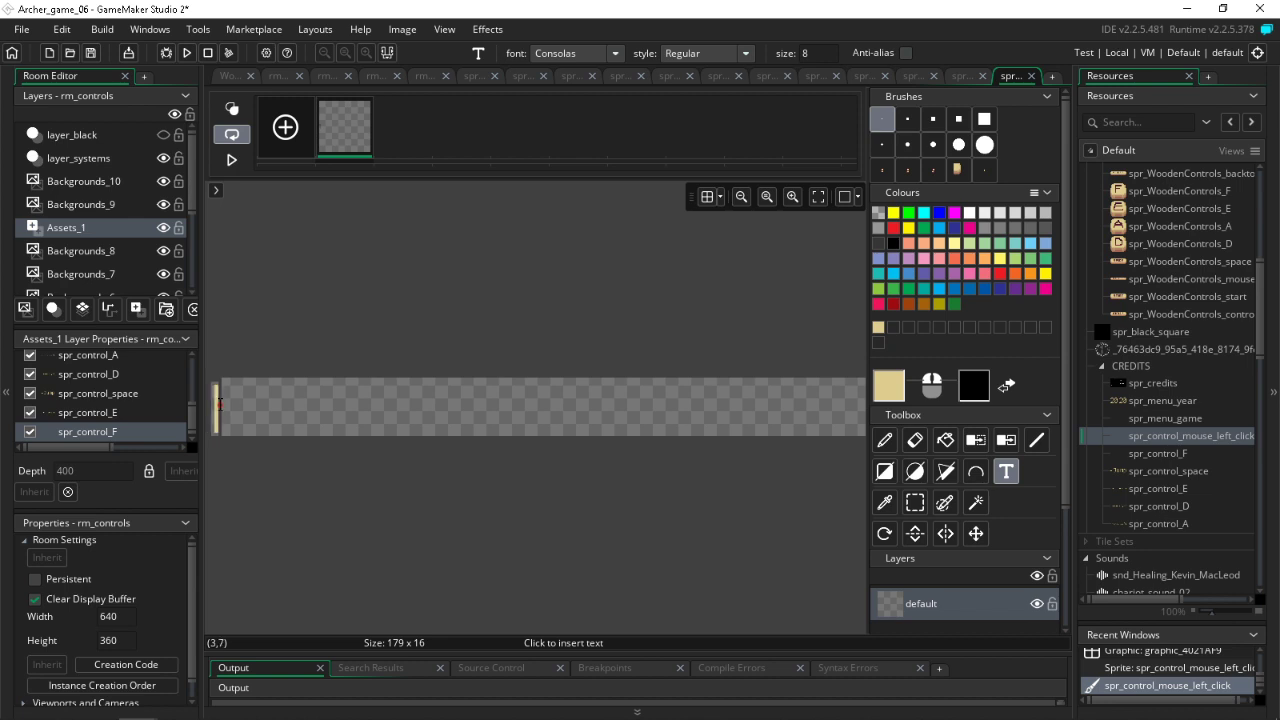
text(FS)
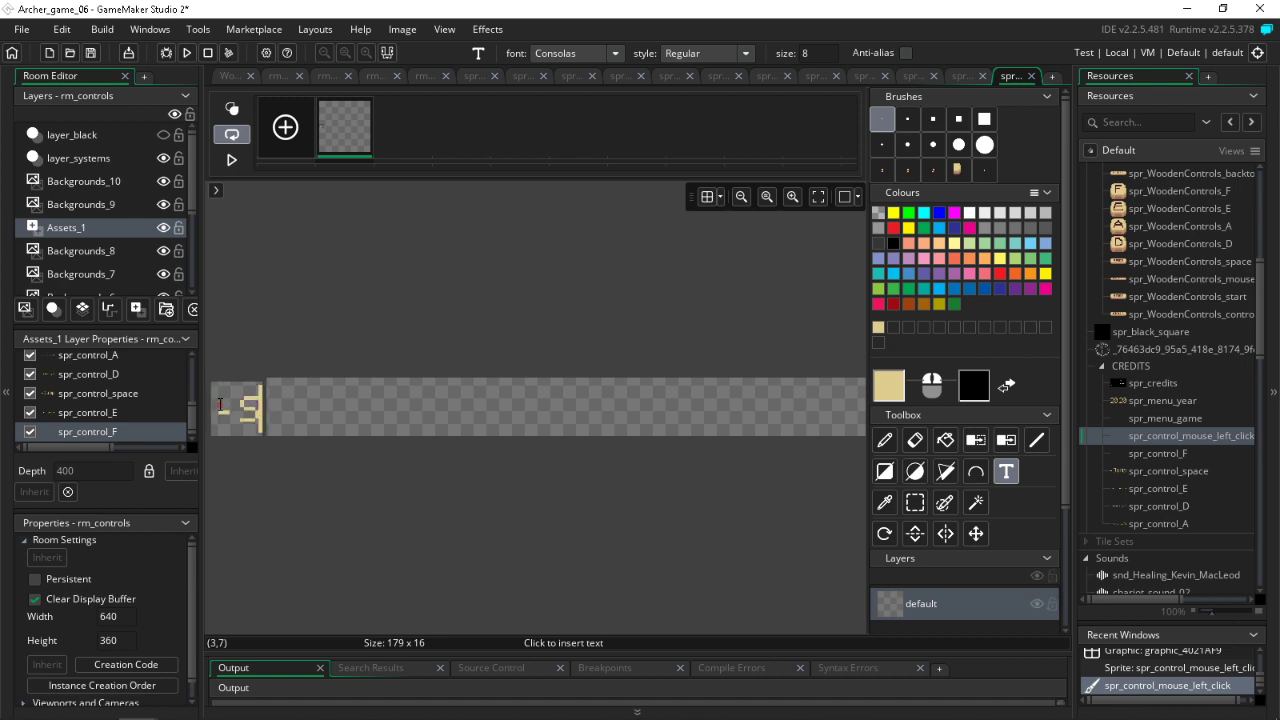
text(hoot an arrow)
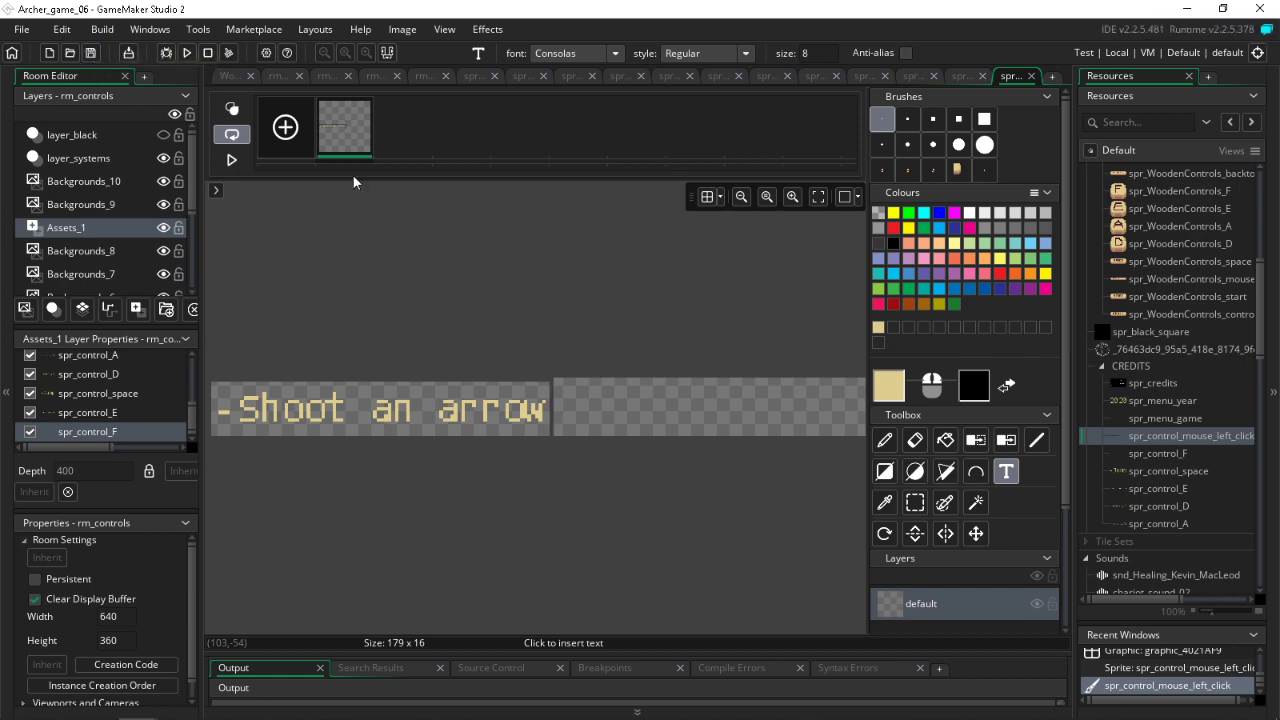
Step: Duplicate the spr_WoodenControls_upgraded sprite and open the copy's frame for image editing
scroll(1121, 302, up, 3)
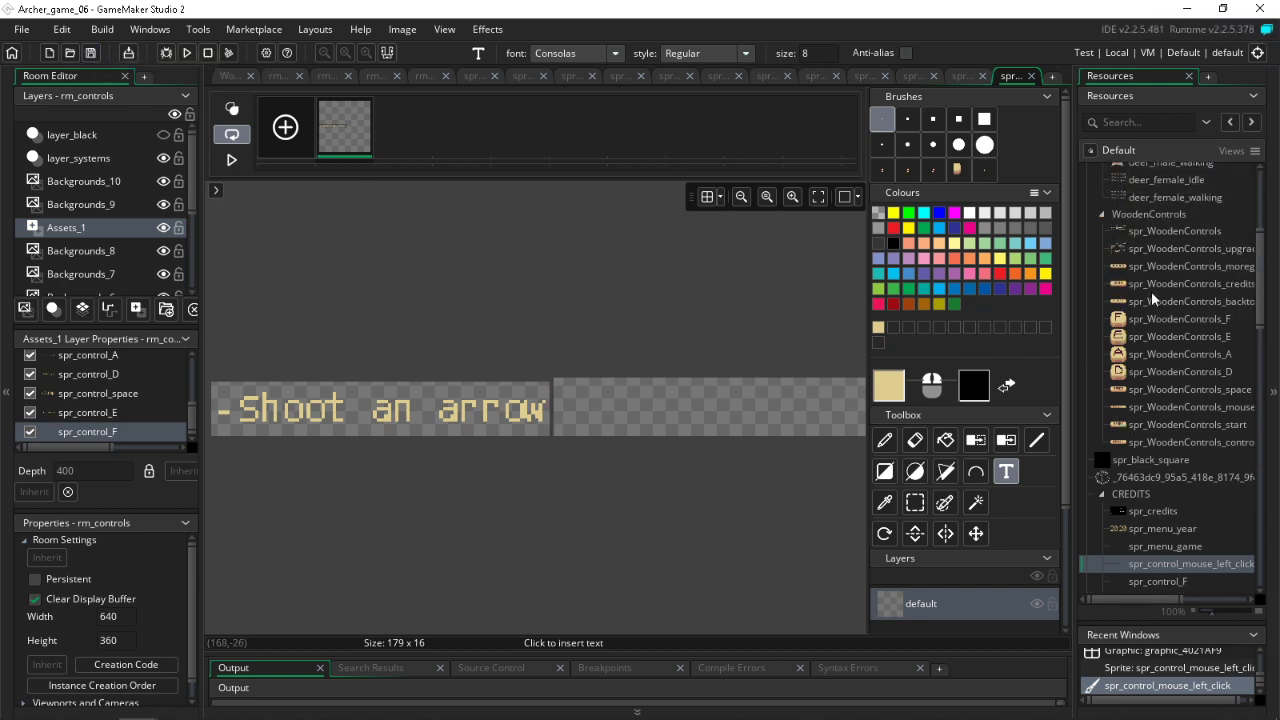
right_click(1150, 249)
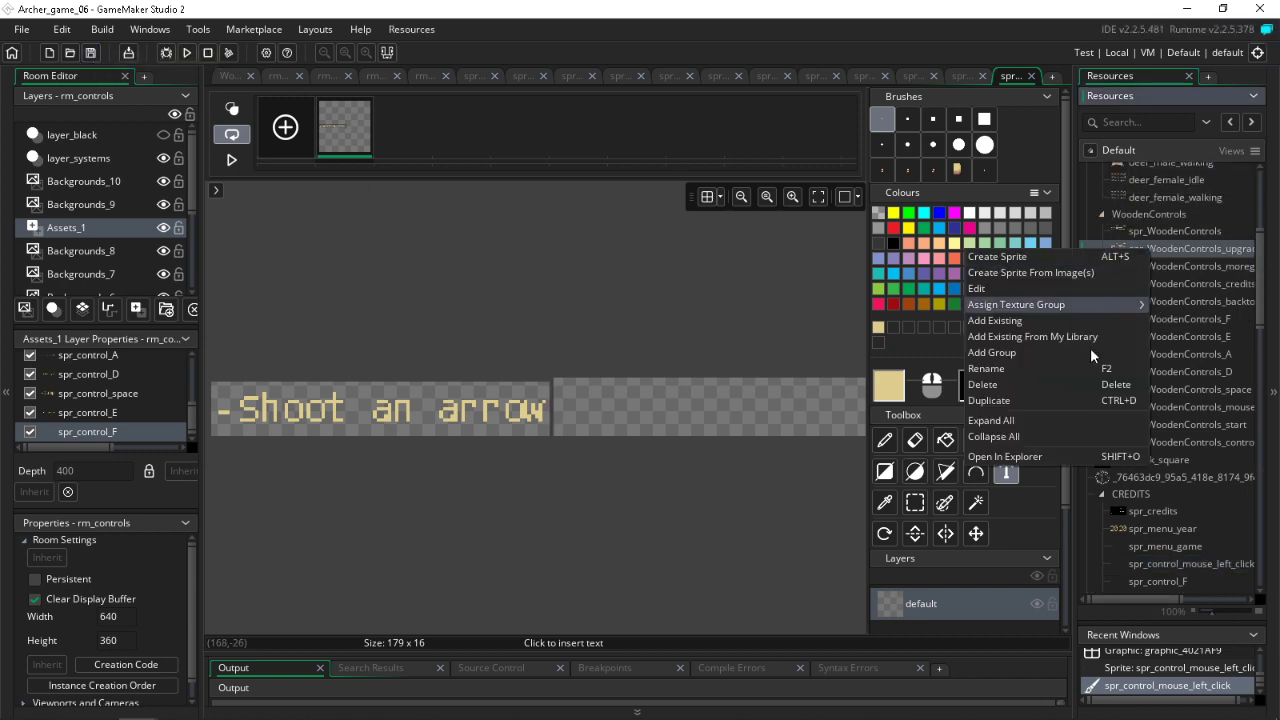
click(1052, 402)
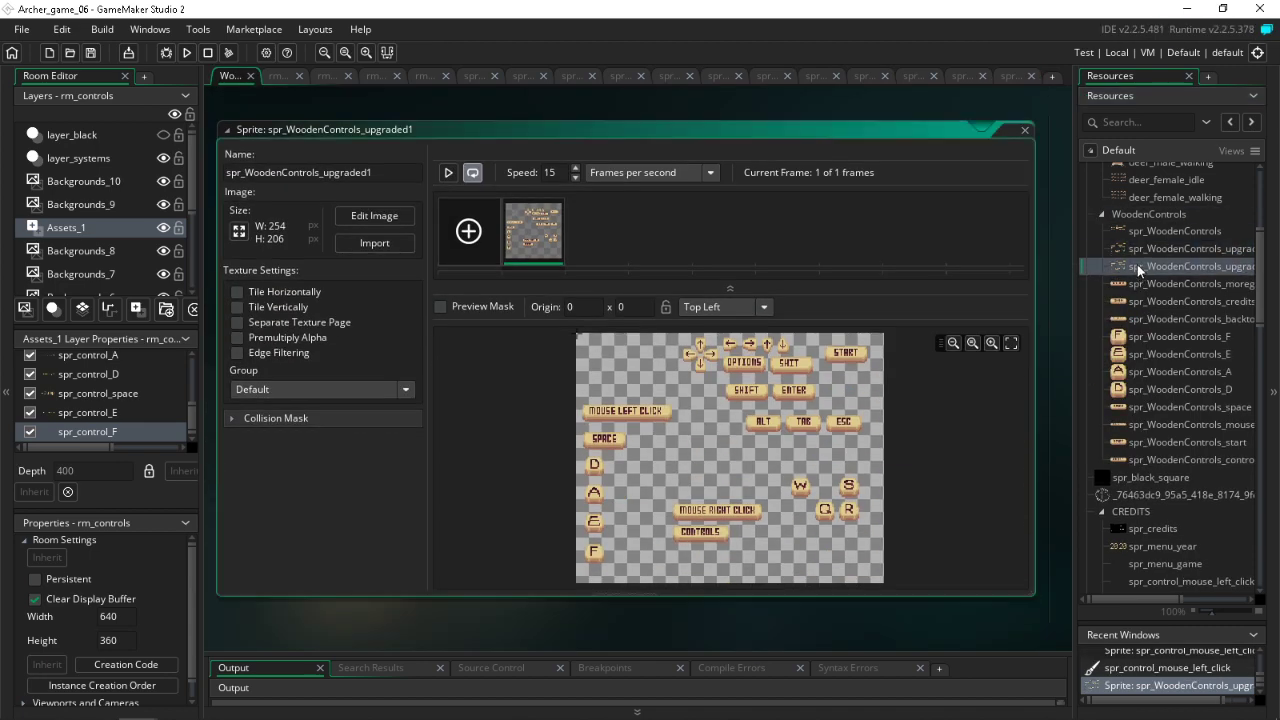
click(1146, 264)
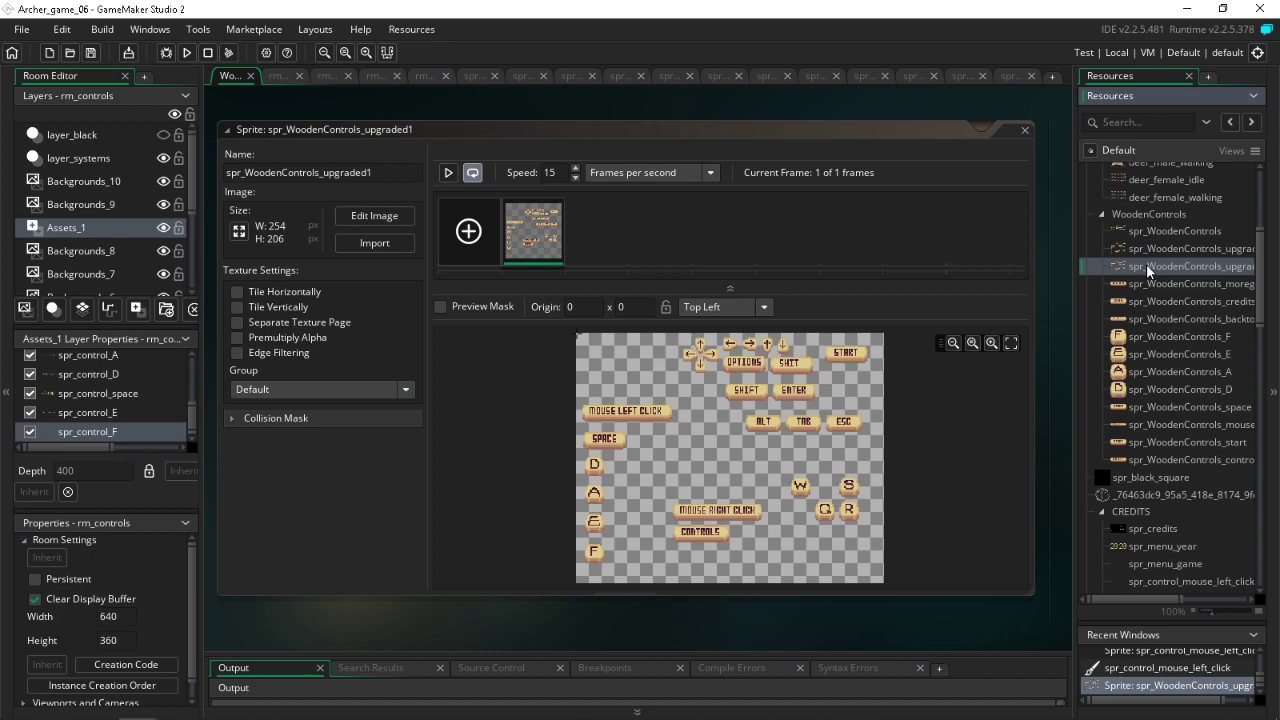
double_click(533, 226)
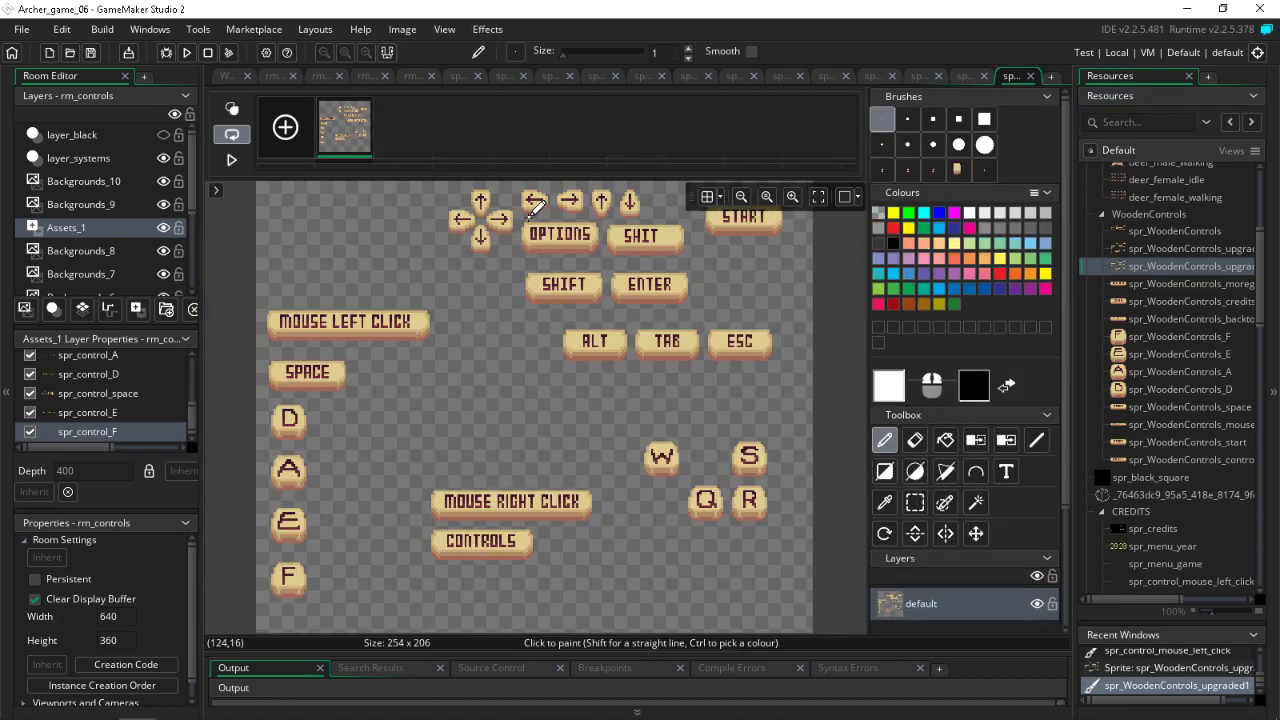
Step: Erase every key and button graphic from the duplicated sprite sheet except the W key
click(915, 502)
drag(806, 399, 727, 562)
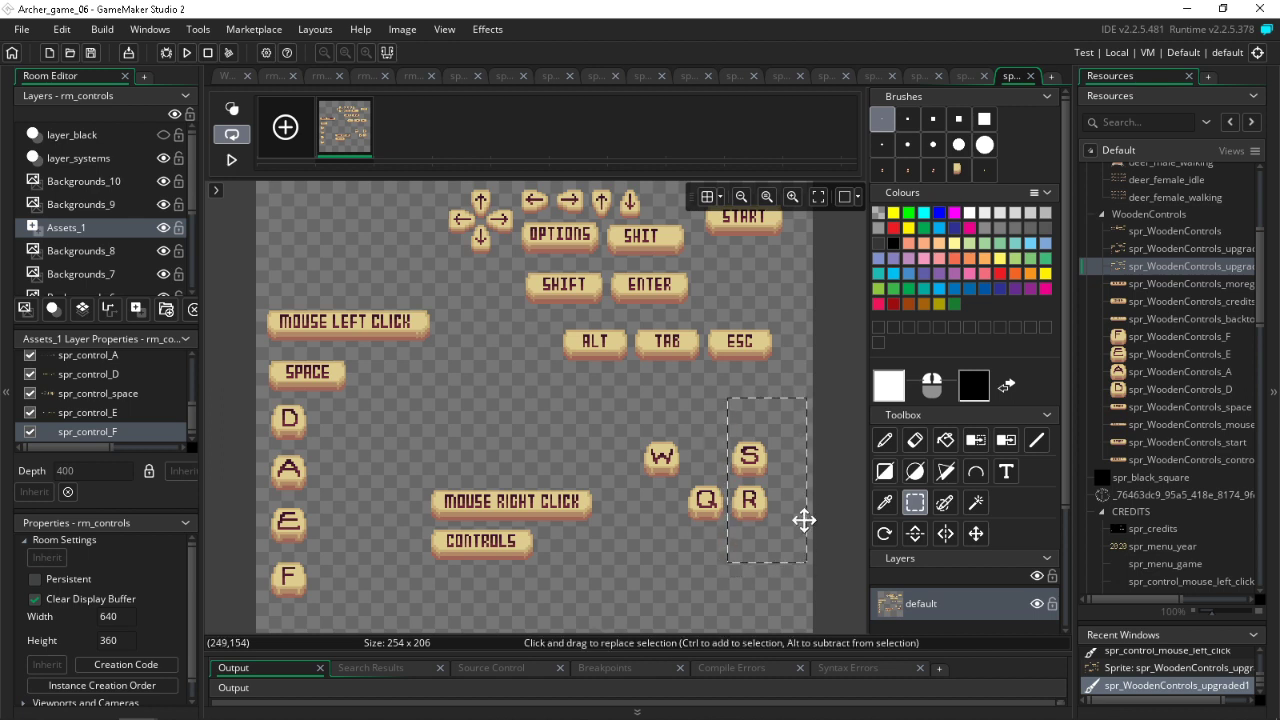
key(Delete)
drag(777, 566, 660, 486)
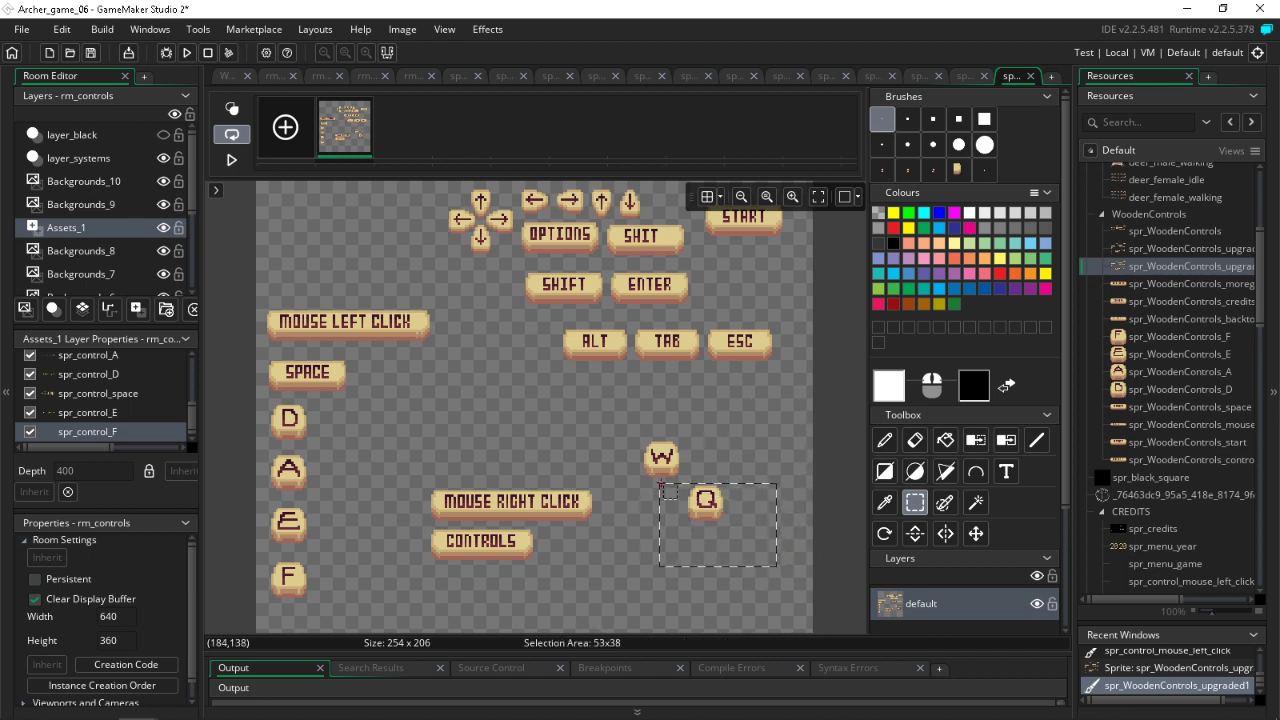
key(Delete)
drag(620, 578, 180, 452)
key(Delete)
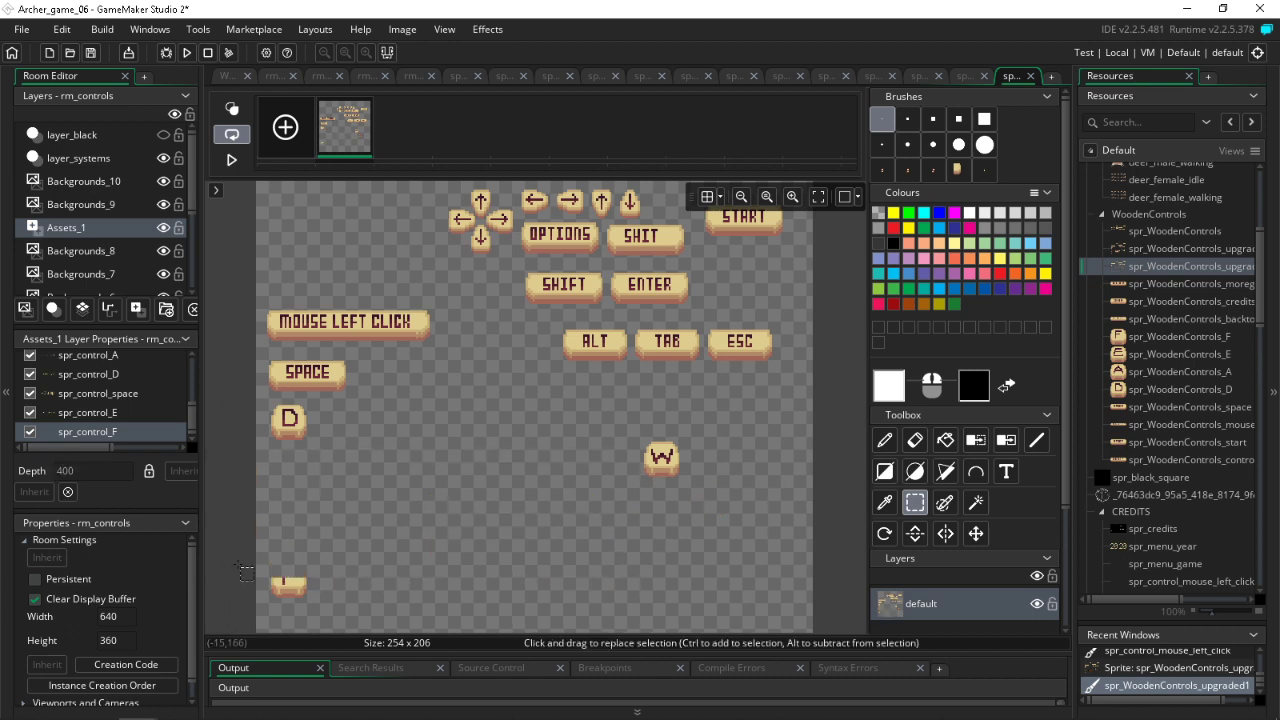
drag(485, 437, 226, 250)
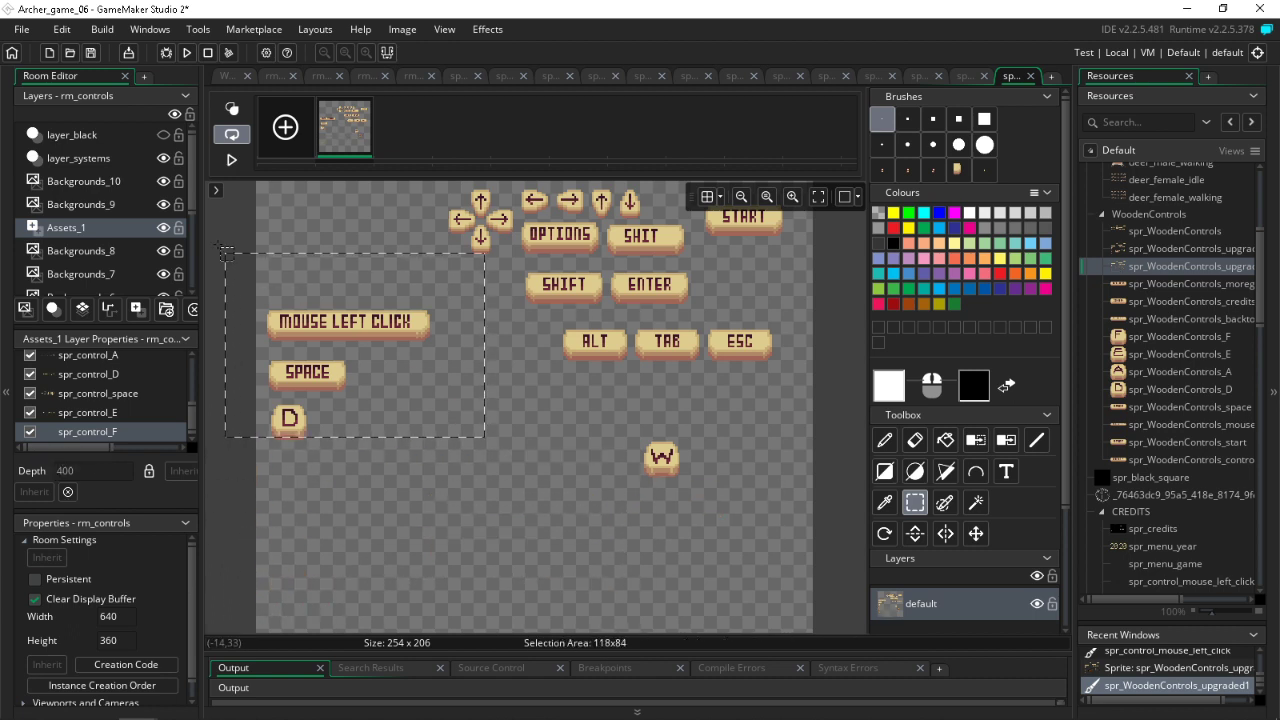
key(Delete)
drag(412, 464, 257, 360)
mouse_move(400, 385)
mouse_down()
mouse_move(798, 260)
mouse_move(812, 183)
mouse_up()
key(Delete)
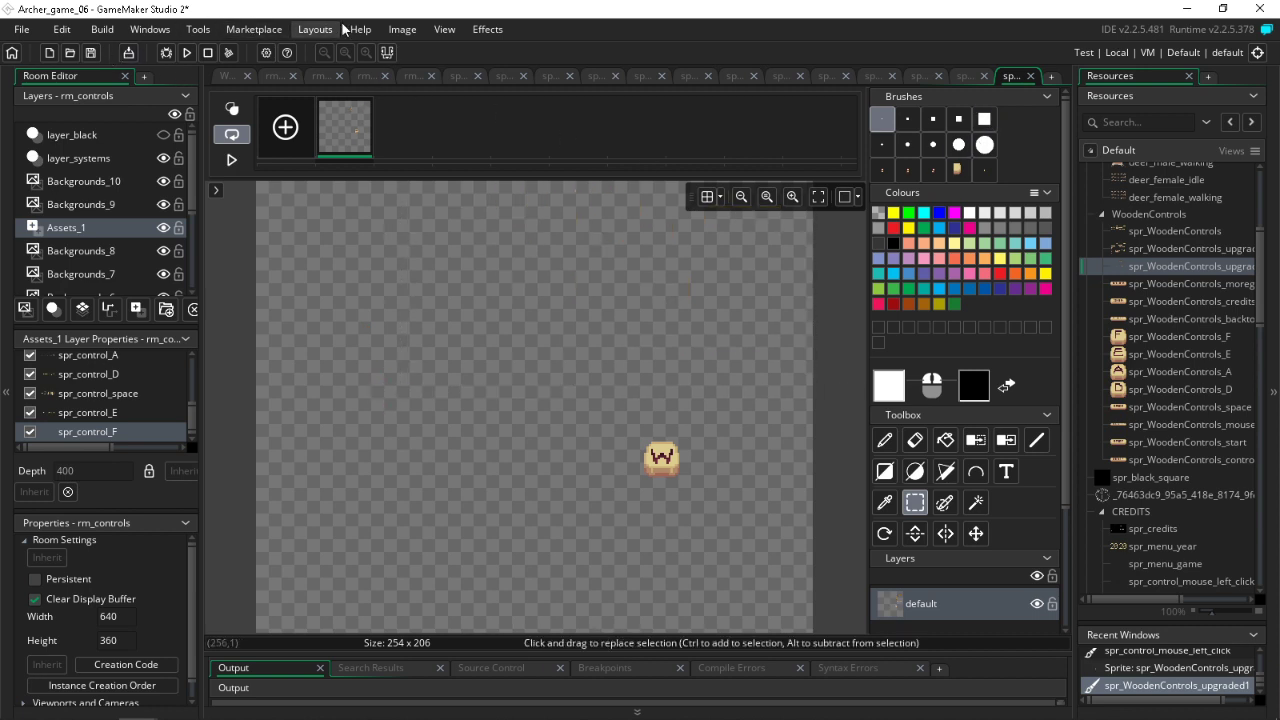
Step: Auto-trim all frames of the duplicated image to the W key and save the project
click(402, 29)
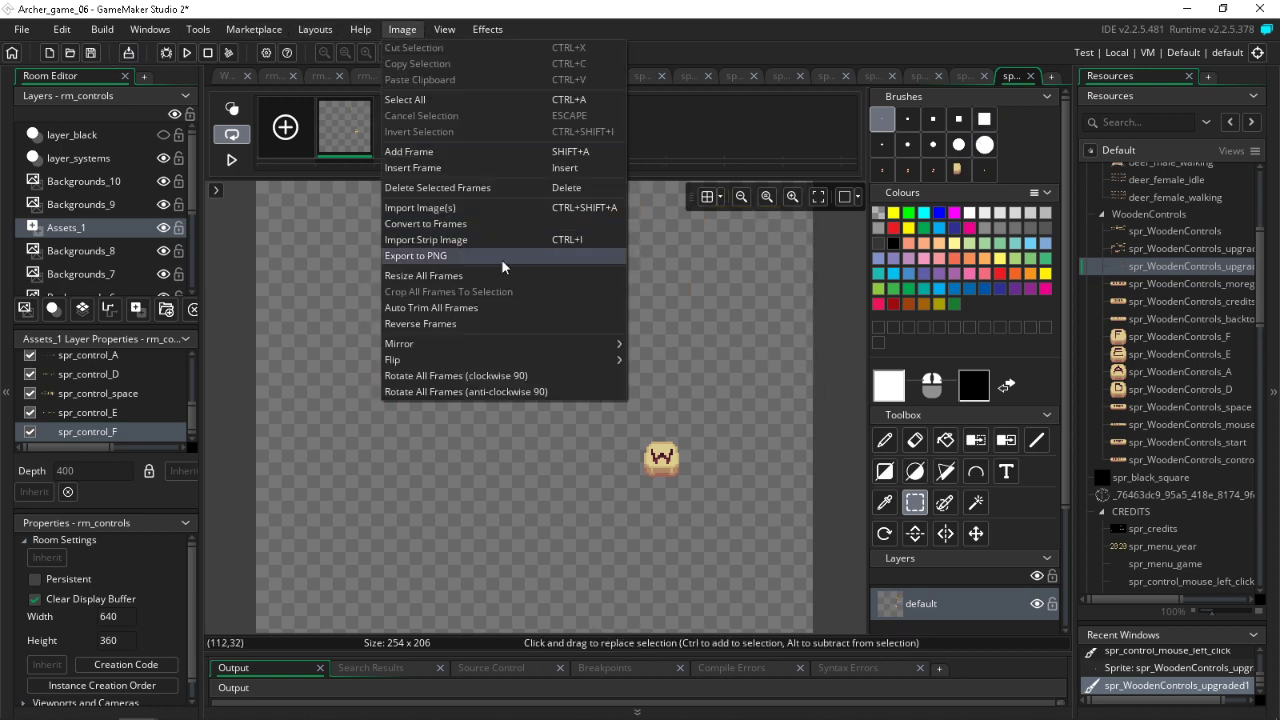
click(484, 312)
click(90, 53)
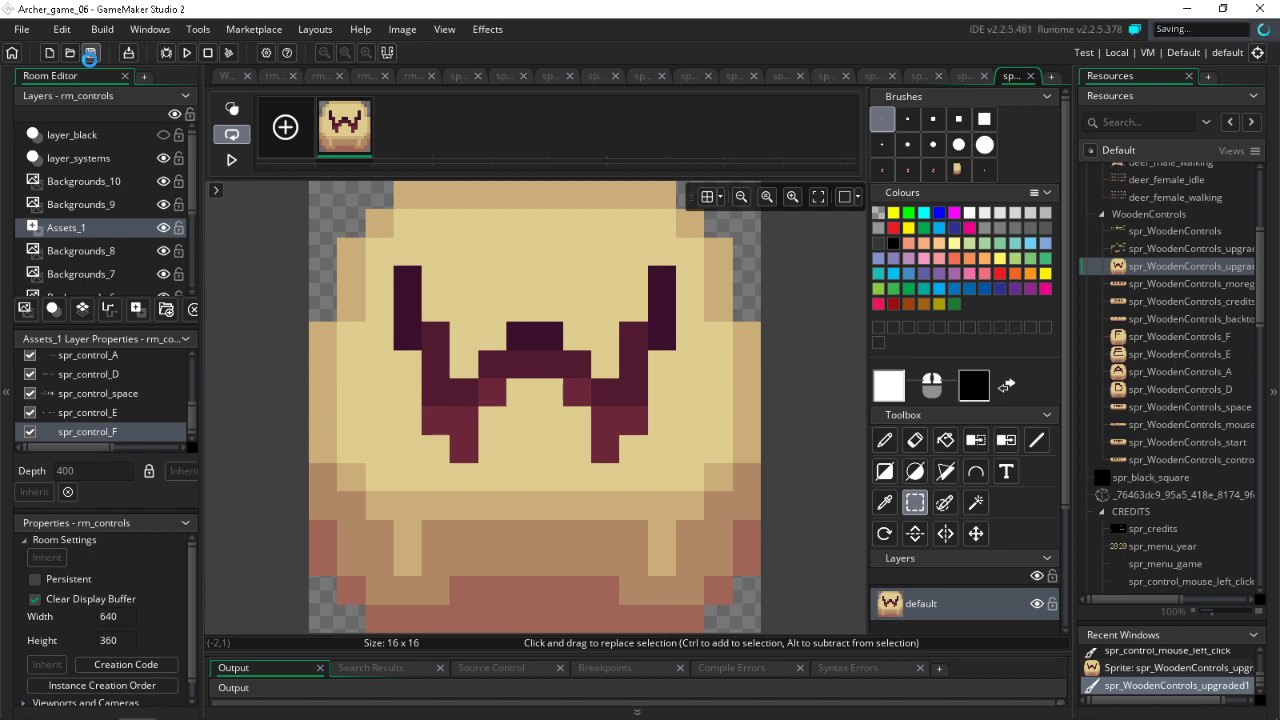
click(288, 708)
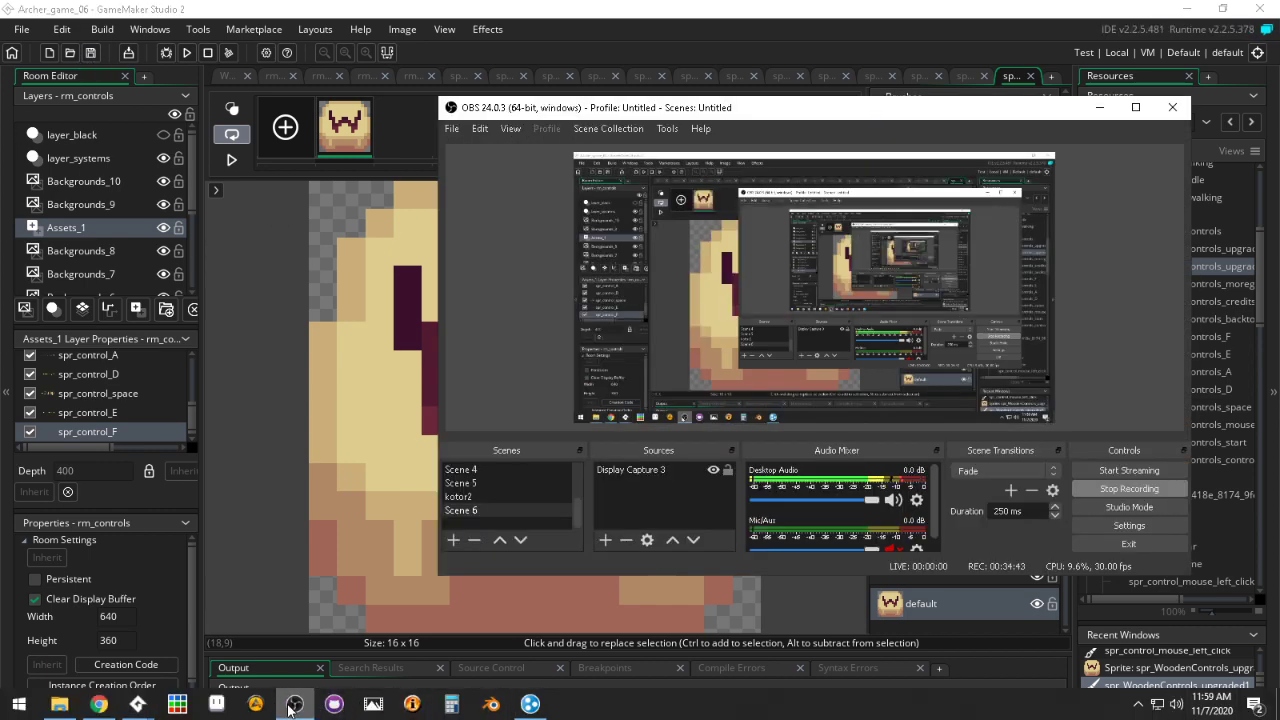
click(288, 708)
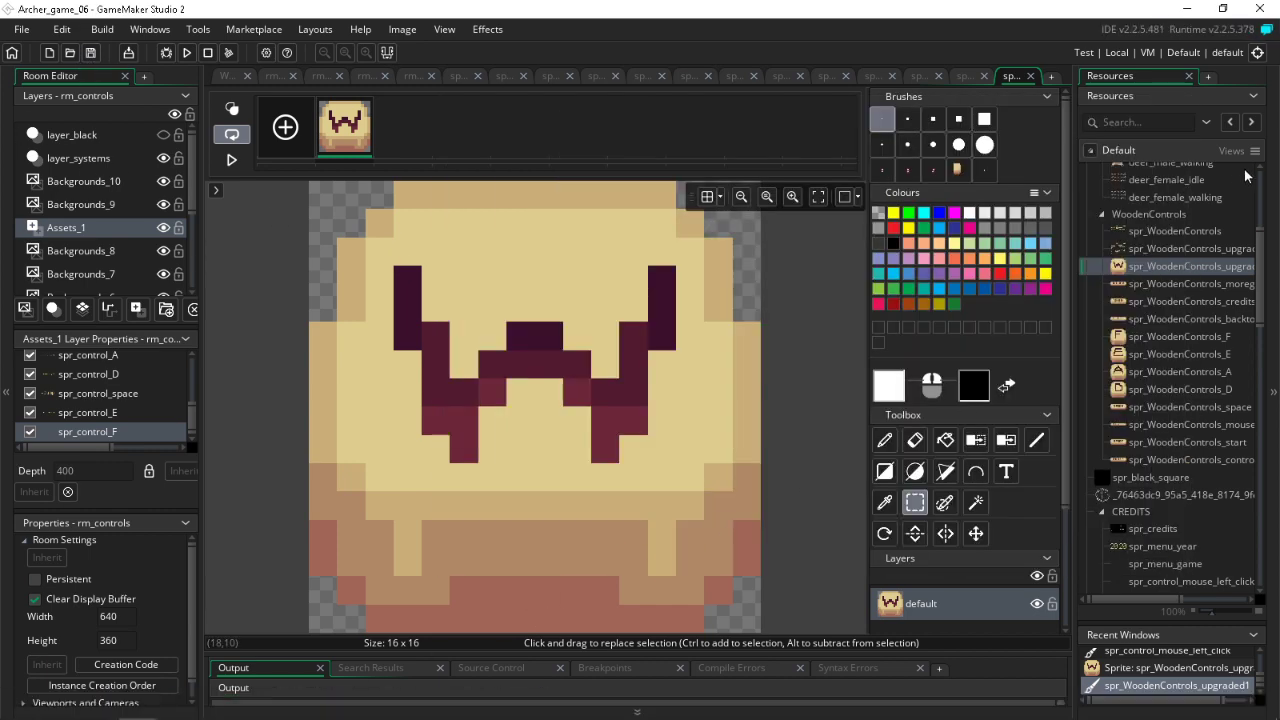
Step: Rename the trimmed W key sprite as spr_WoodenControls_W and move it directly above spr_WoodenControls_F in the WoodenControls group
click(1166, 335)
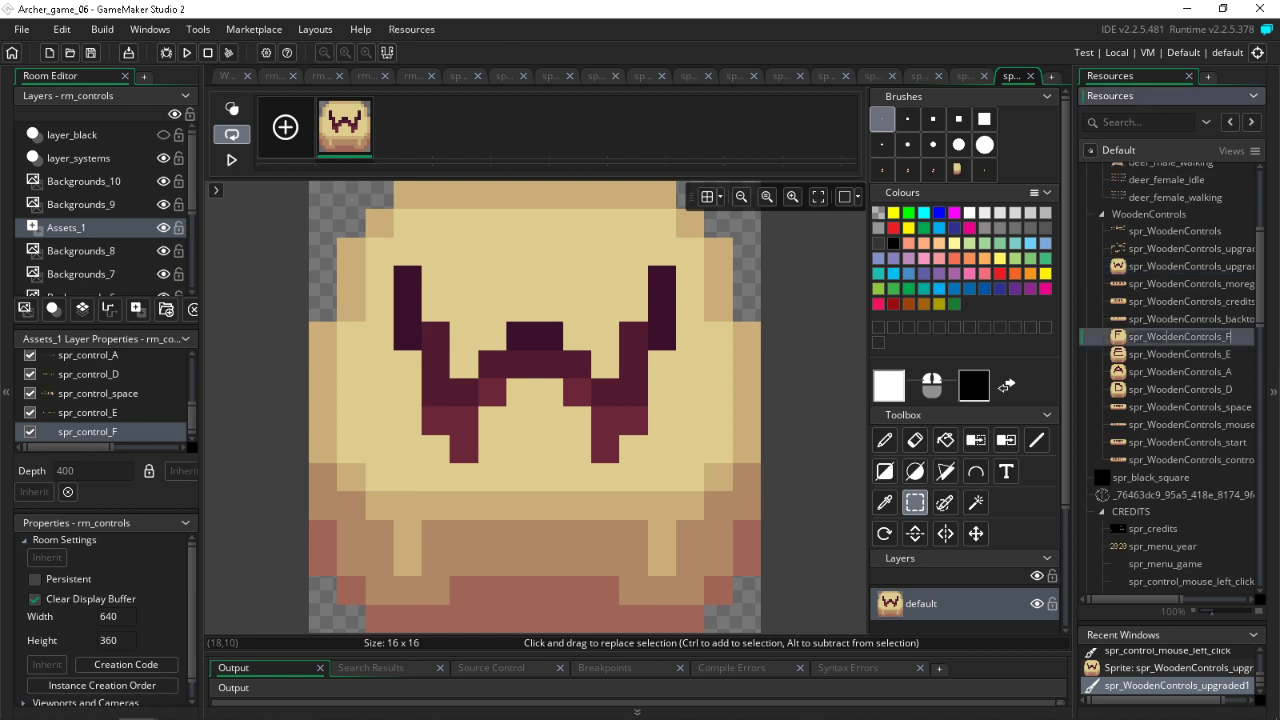
click(1163, 261)
click(1163, 266)
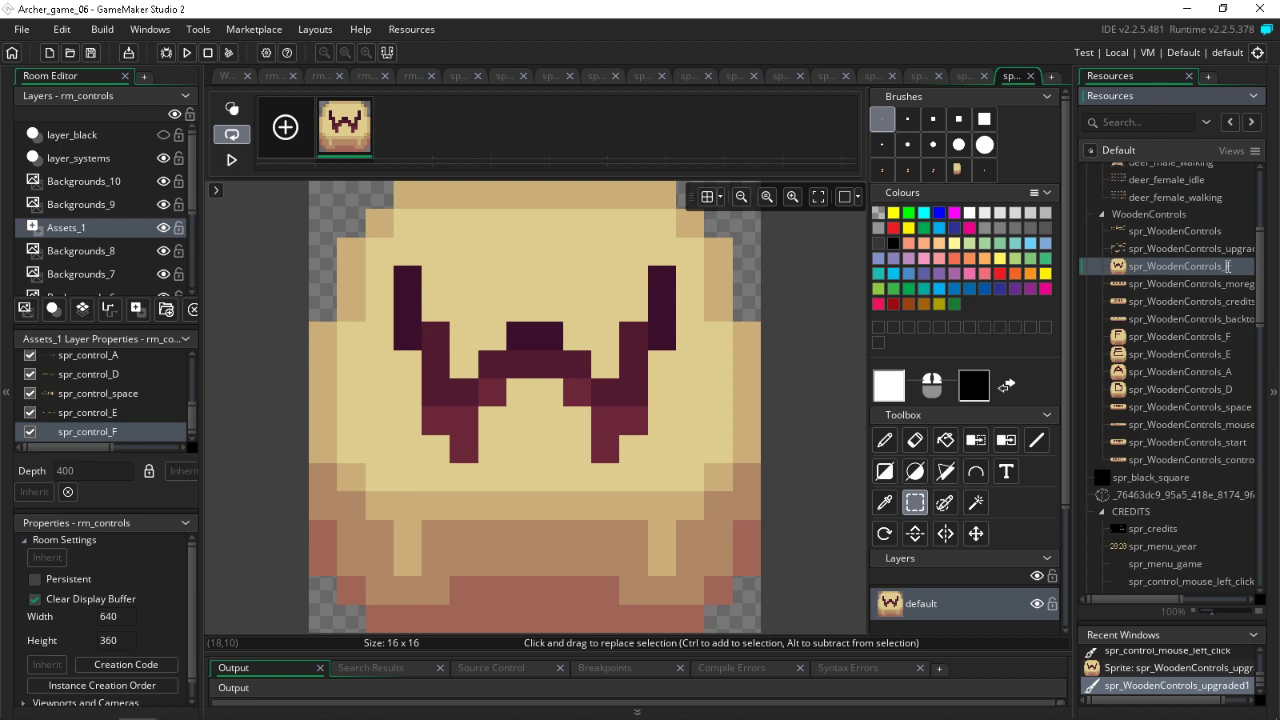
text(F)
key(BackSpace)
text(W)
click(1170, 250)
click(1164, 263)
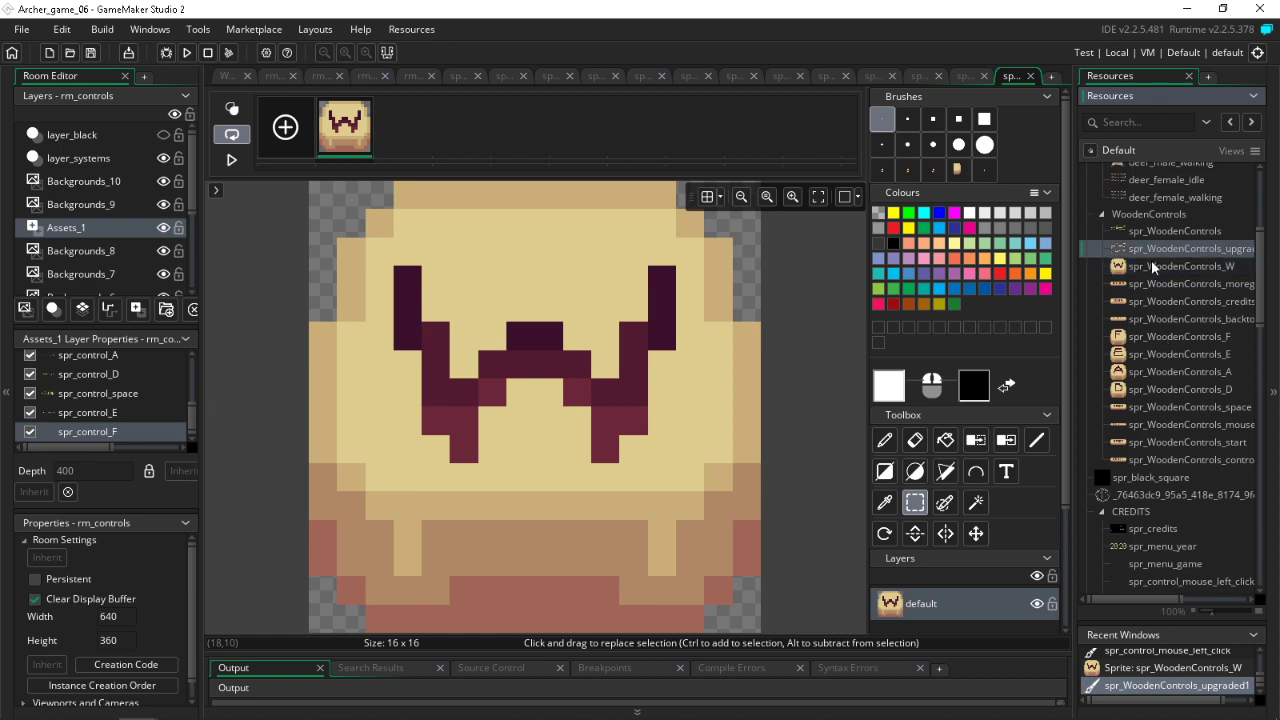
drag(1158, 265, 1162, 336)
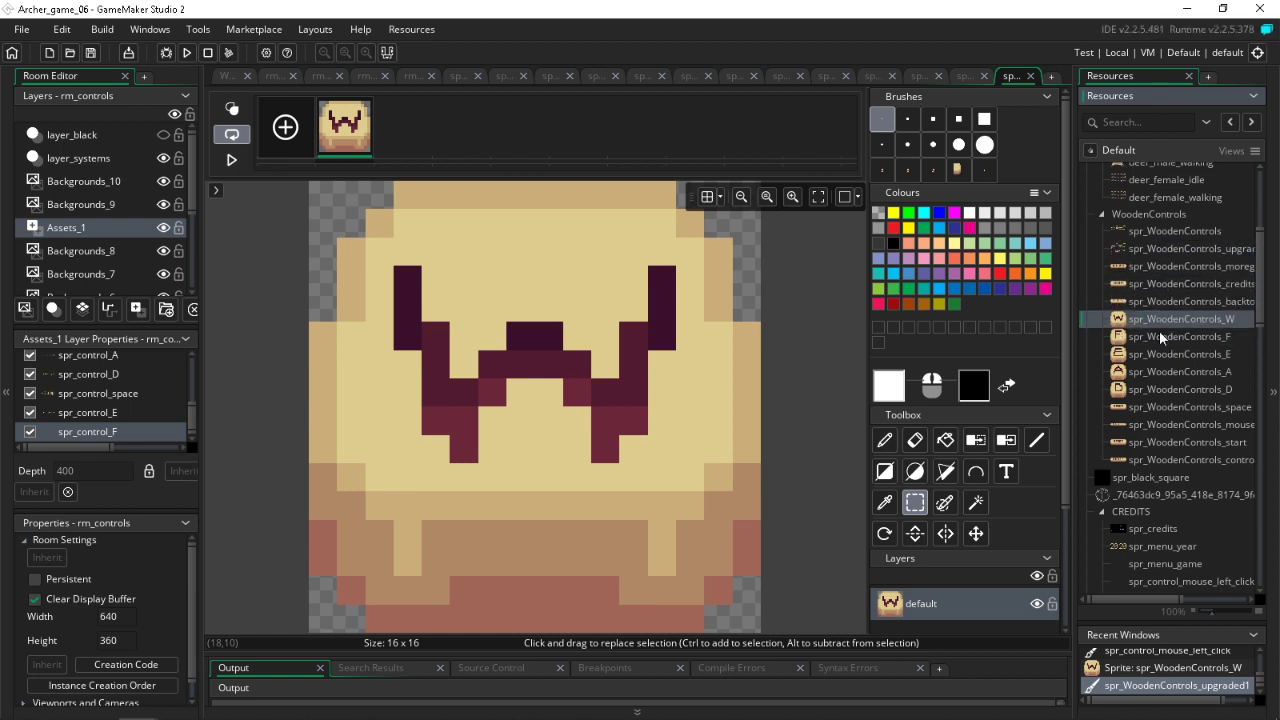
Step: Open obj_archer and review the code of its Key Press - 1 and Key Press - 2 events
scroll(1164, 426, down, 10)
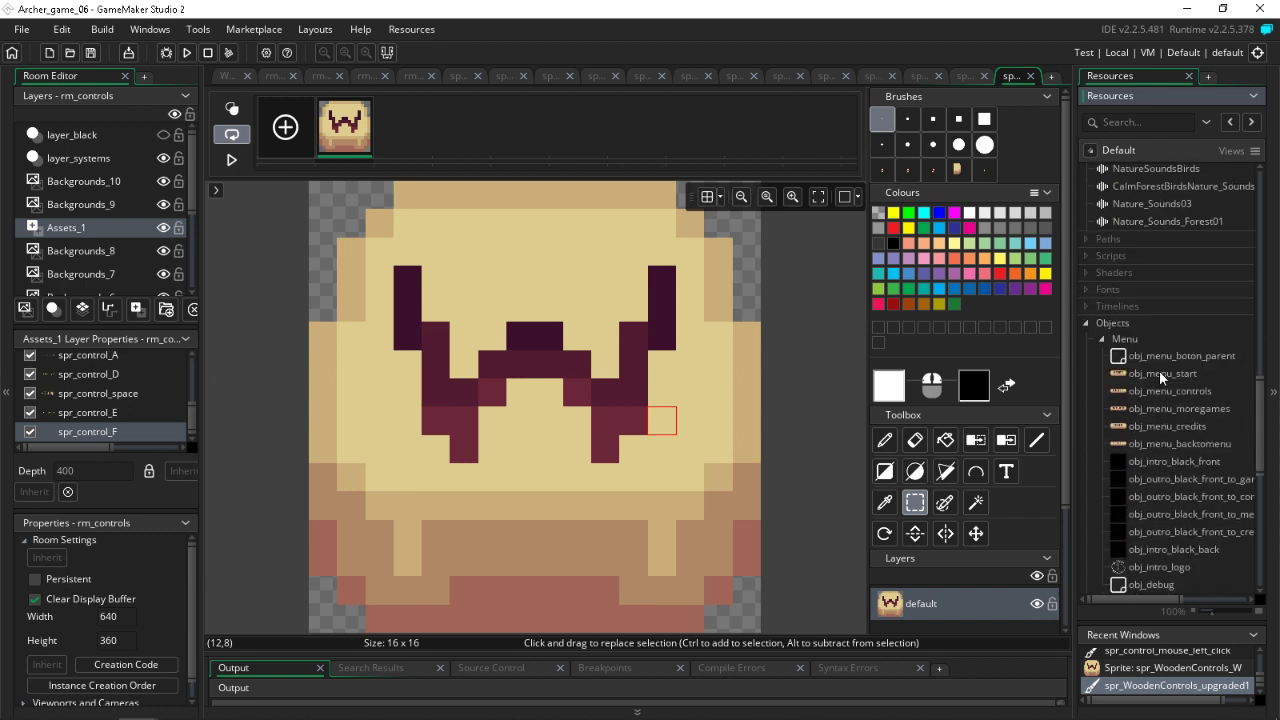
scroll(1159, 431, down, 3)
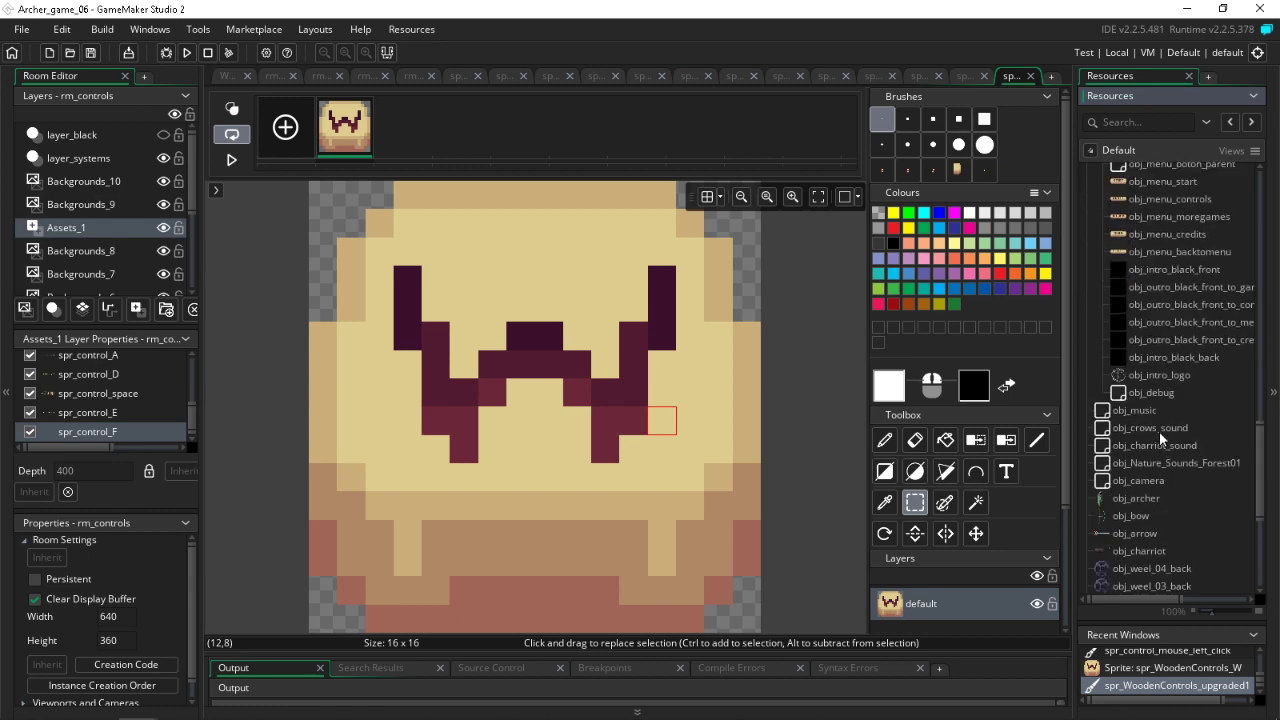
scroll(1157, 432, down, 1)
double_click(1142, 433)
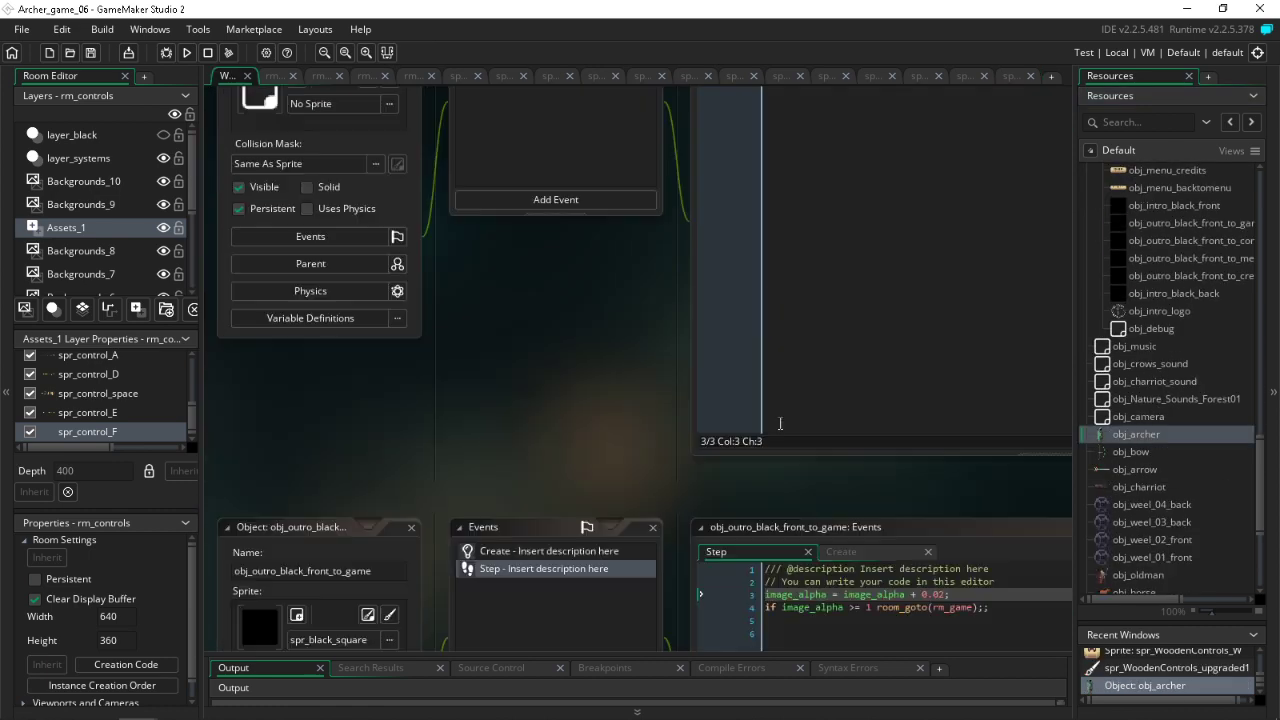
click(560, 272)
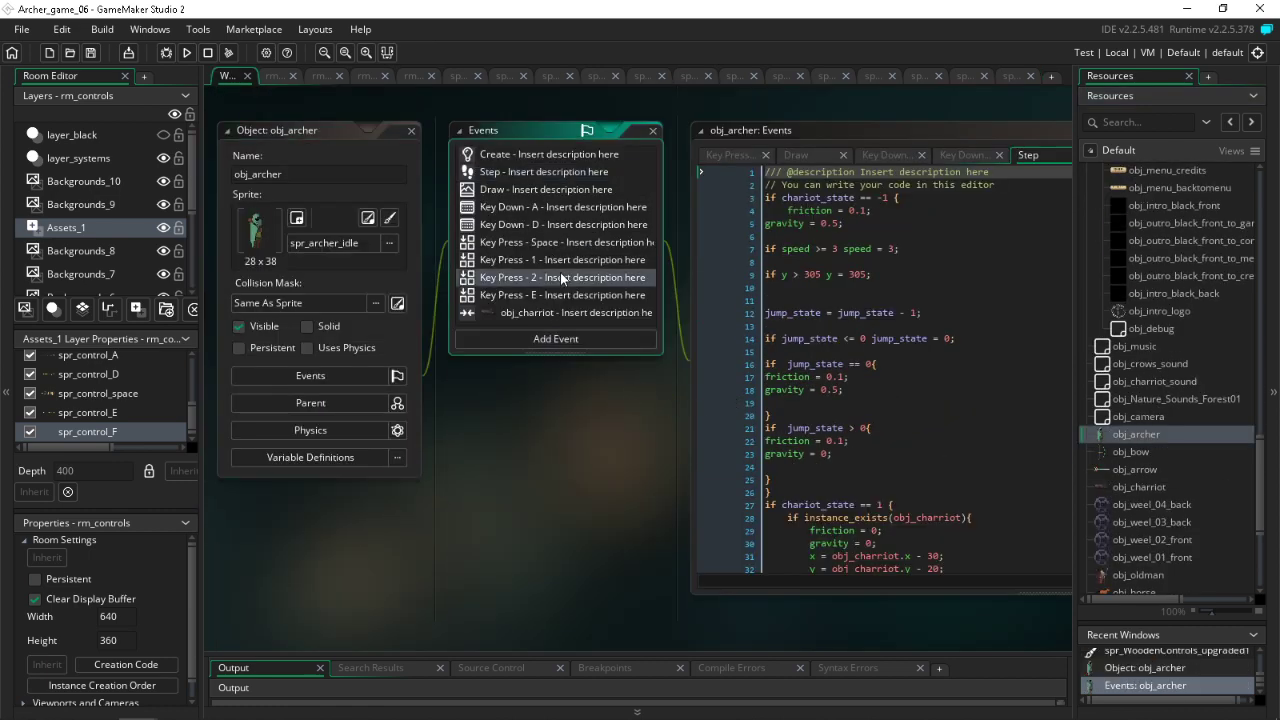
right_click(560, 272)
click(566, 260)
double_click(566, 260)
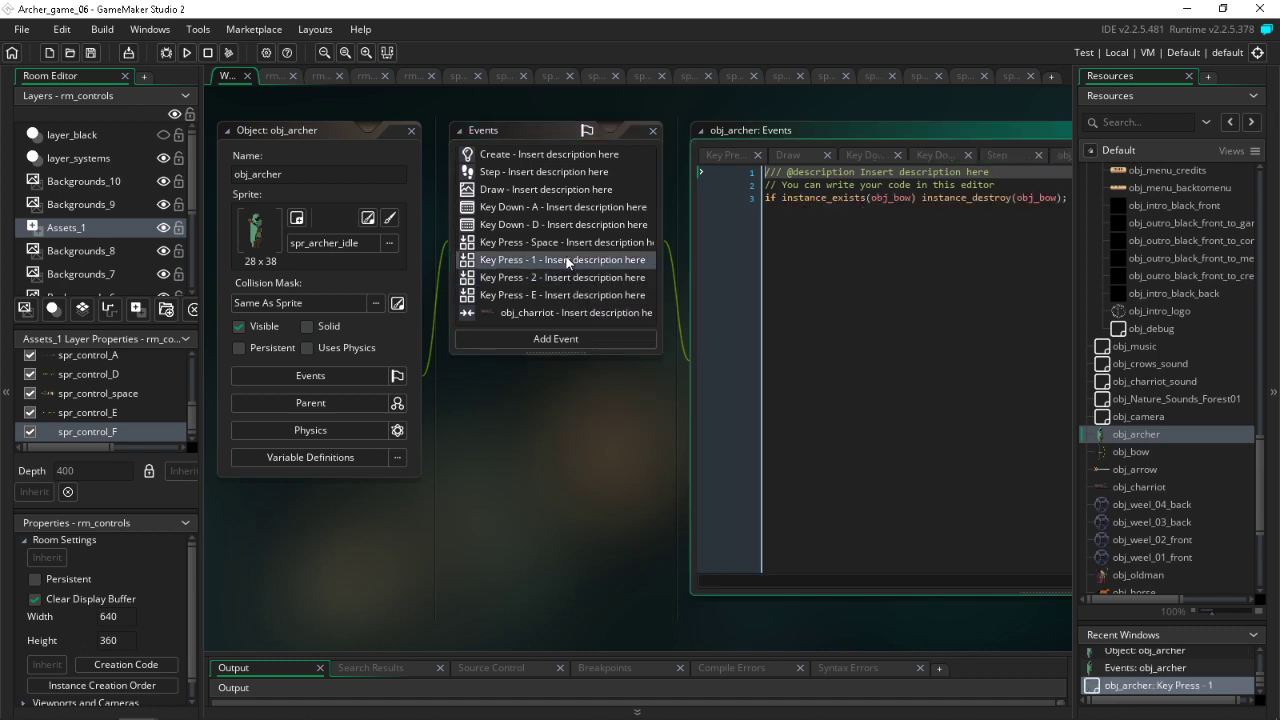
double_click(569, 276)
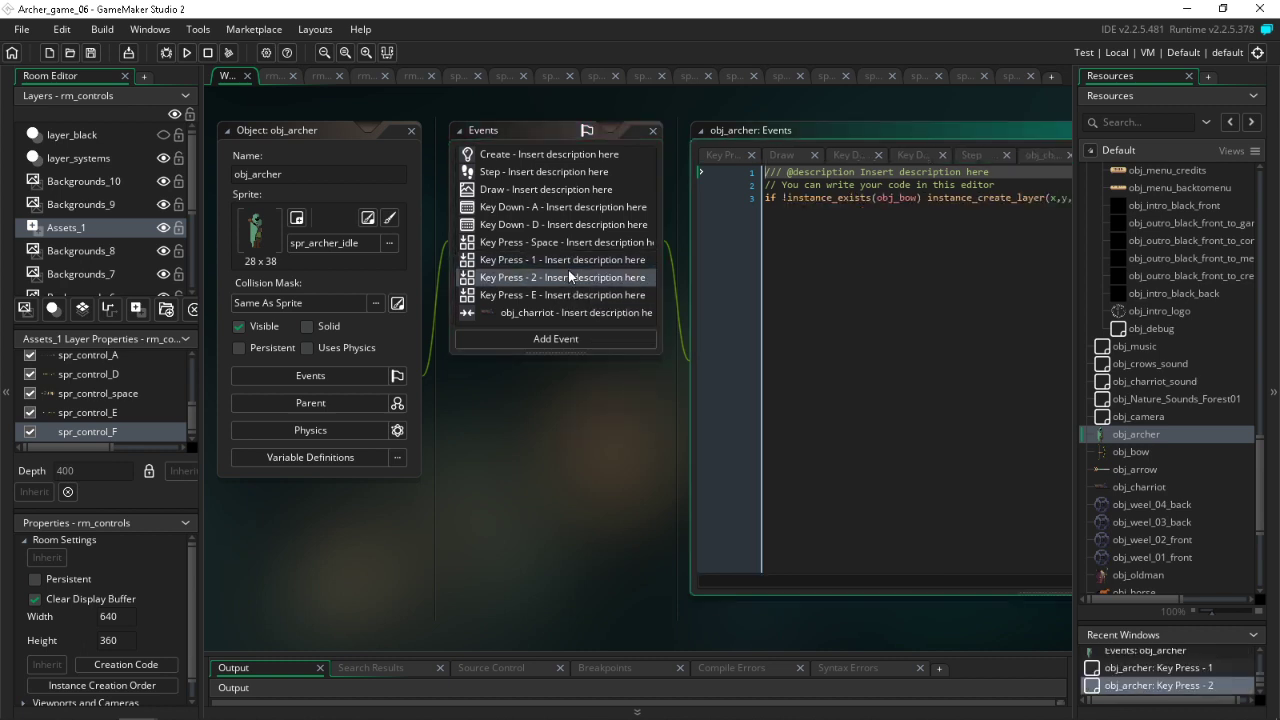
middle_drag(900, 332, 800, 343)
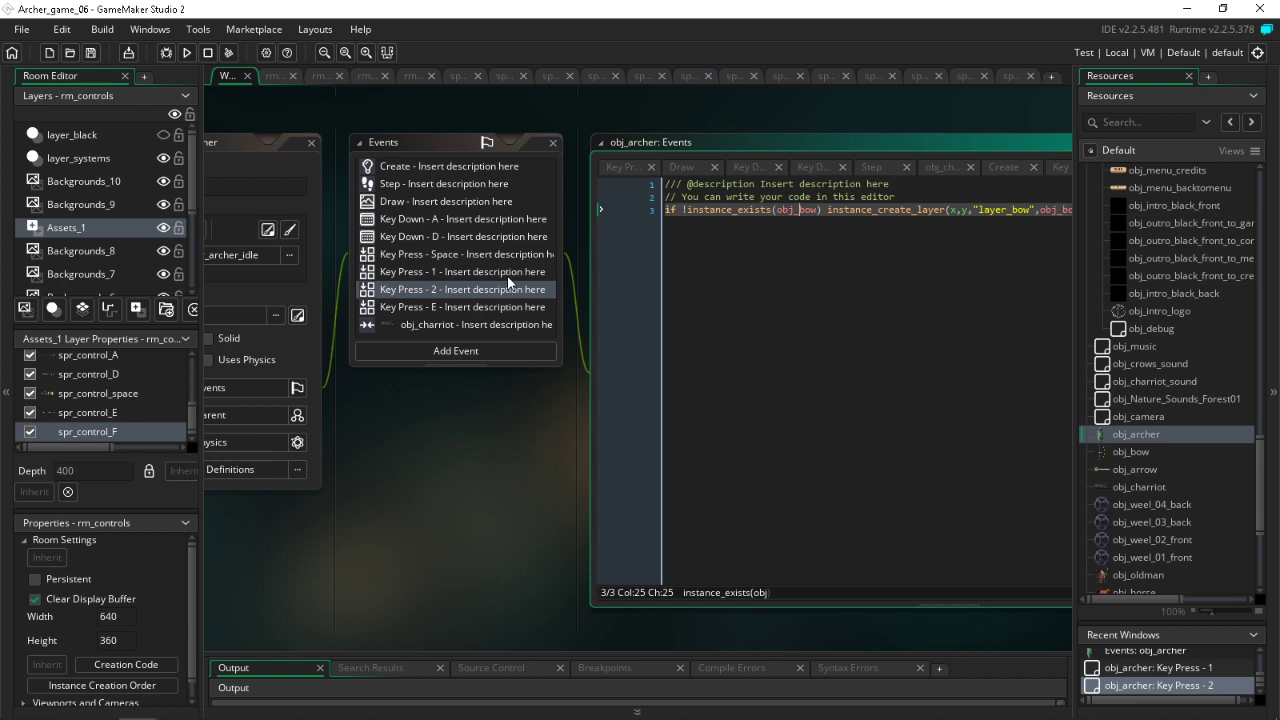
Step: Change obj_archer's Key Press - 1 event to a Key Pressed event for the letter R
click(446, 274)
right_click(447, 274)
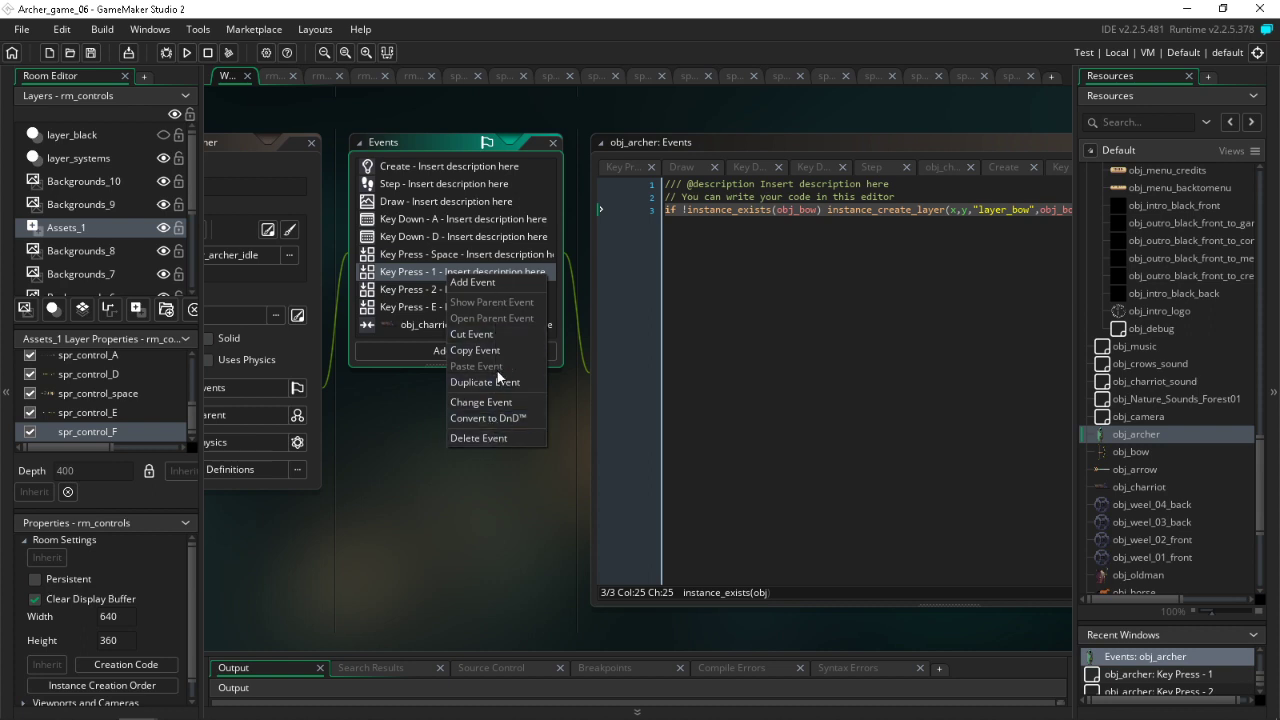
click(498, 403)
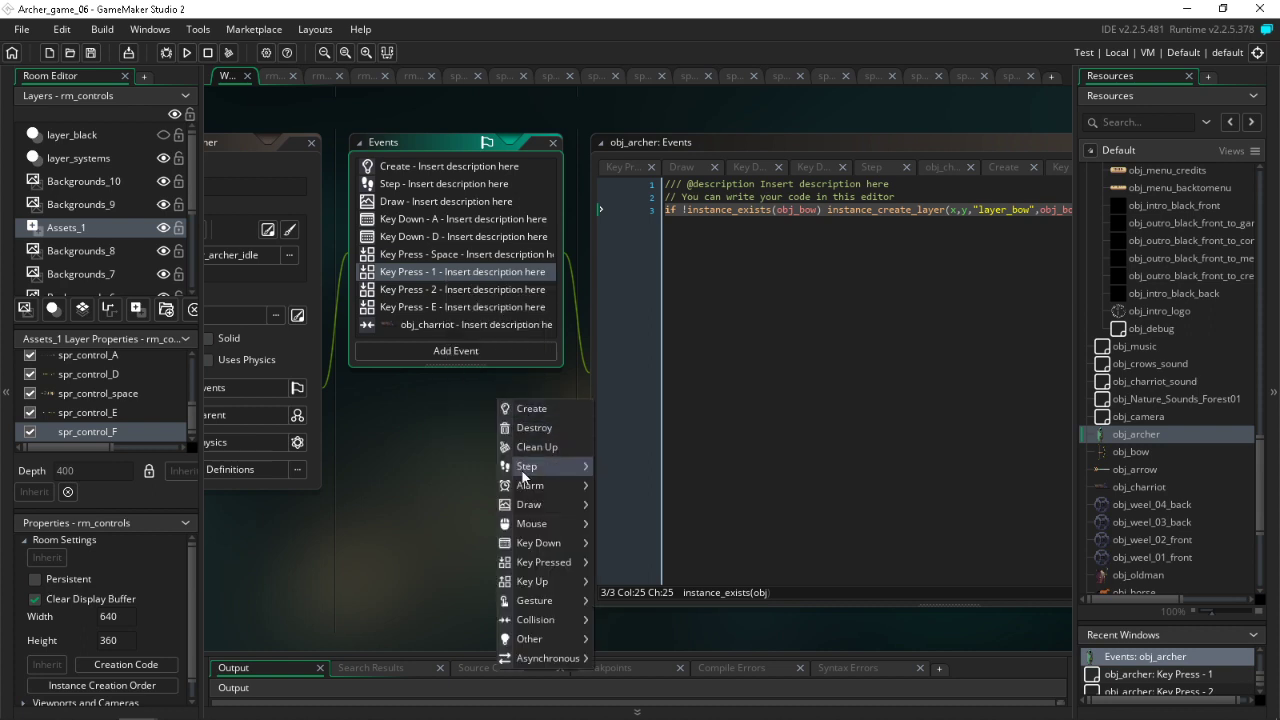
mouse_move(557, 563)
mouse_move(622, 606)
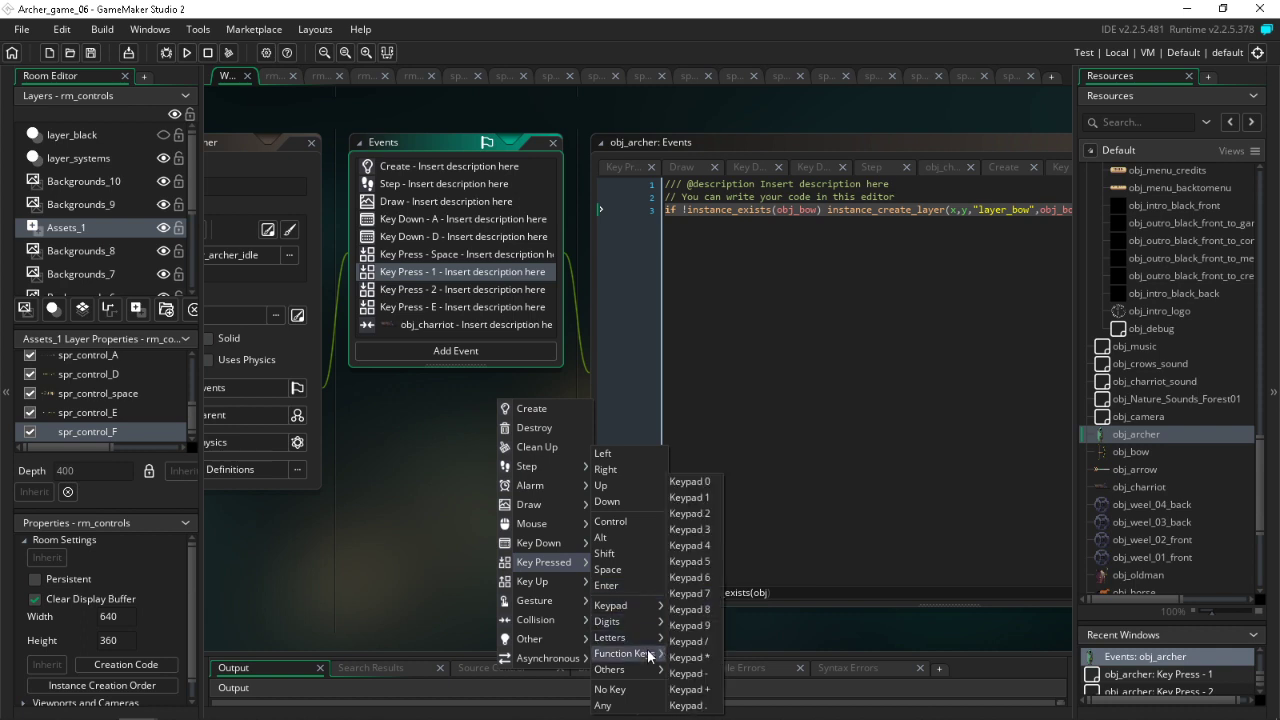
mouse_move(640, 637)
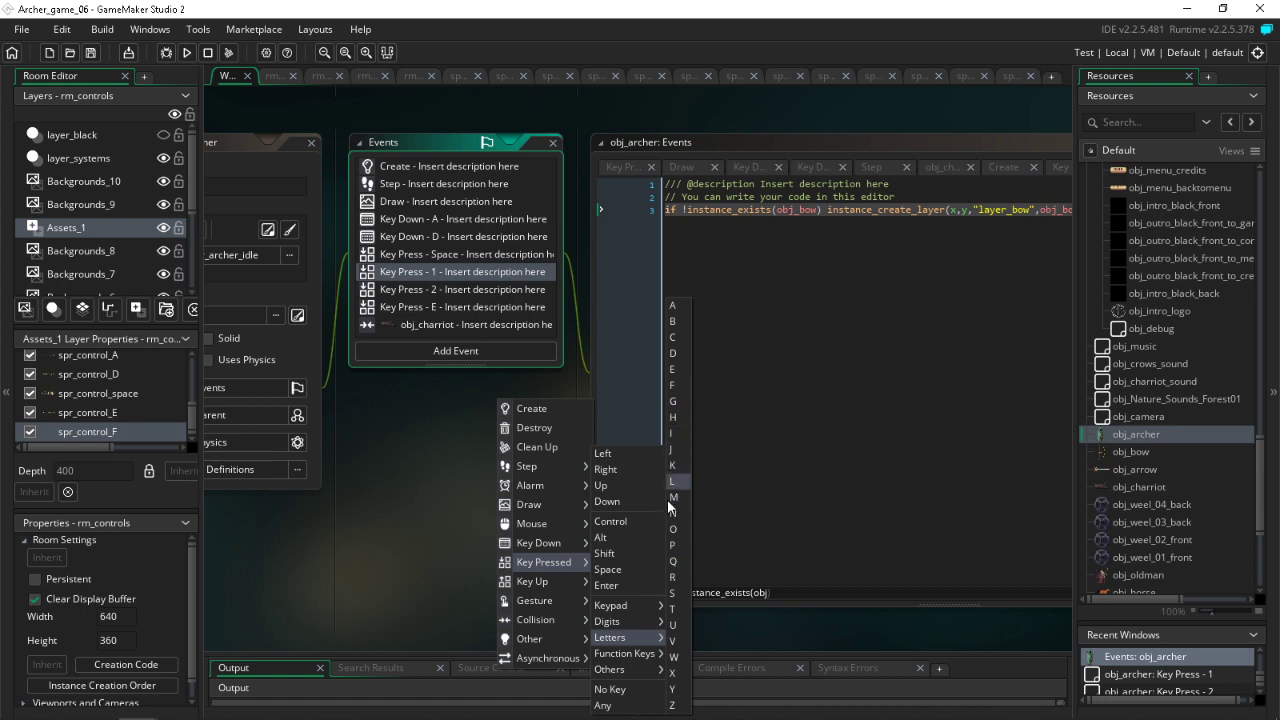
click(674, 577)
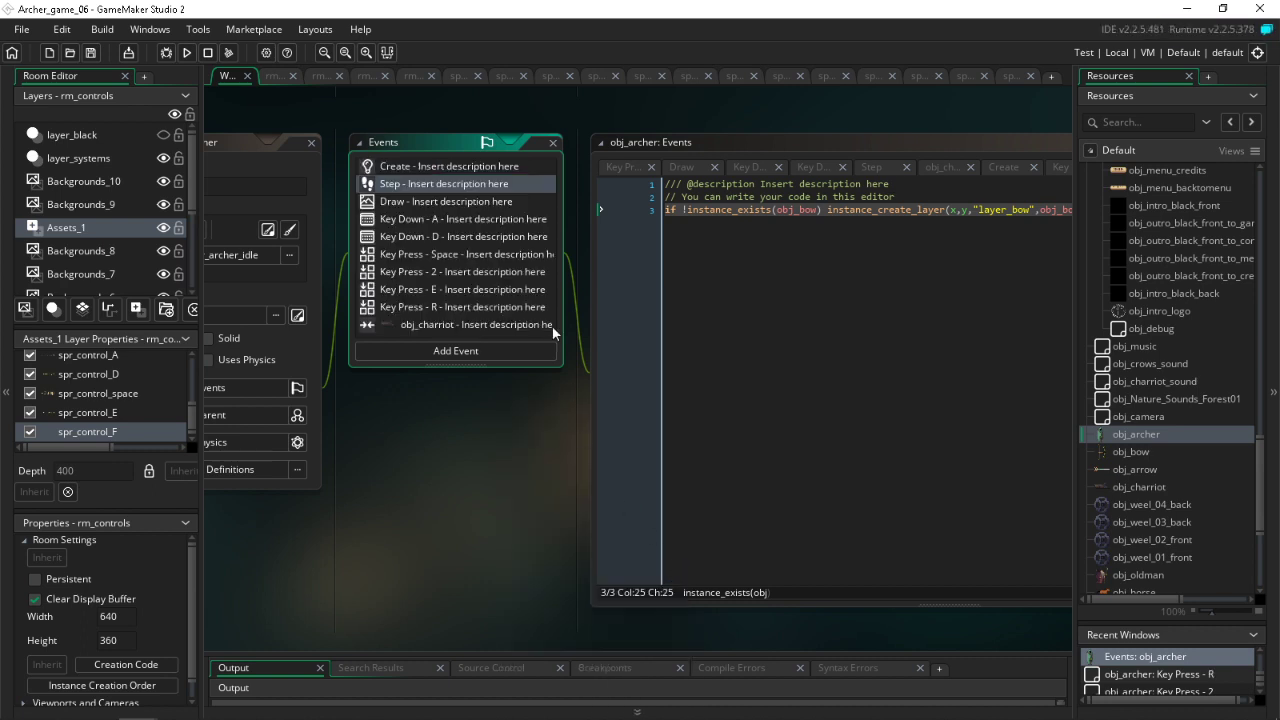
click(462, 276)
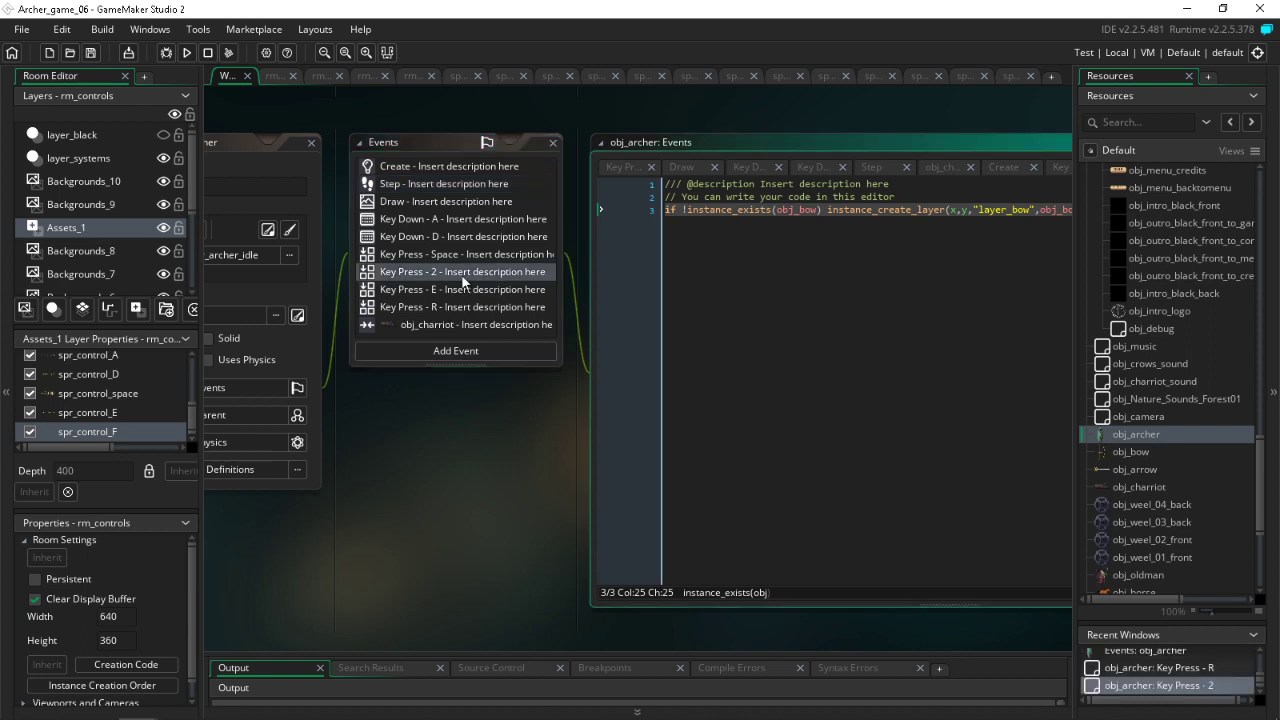
click(457, 349)
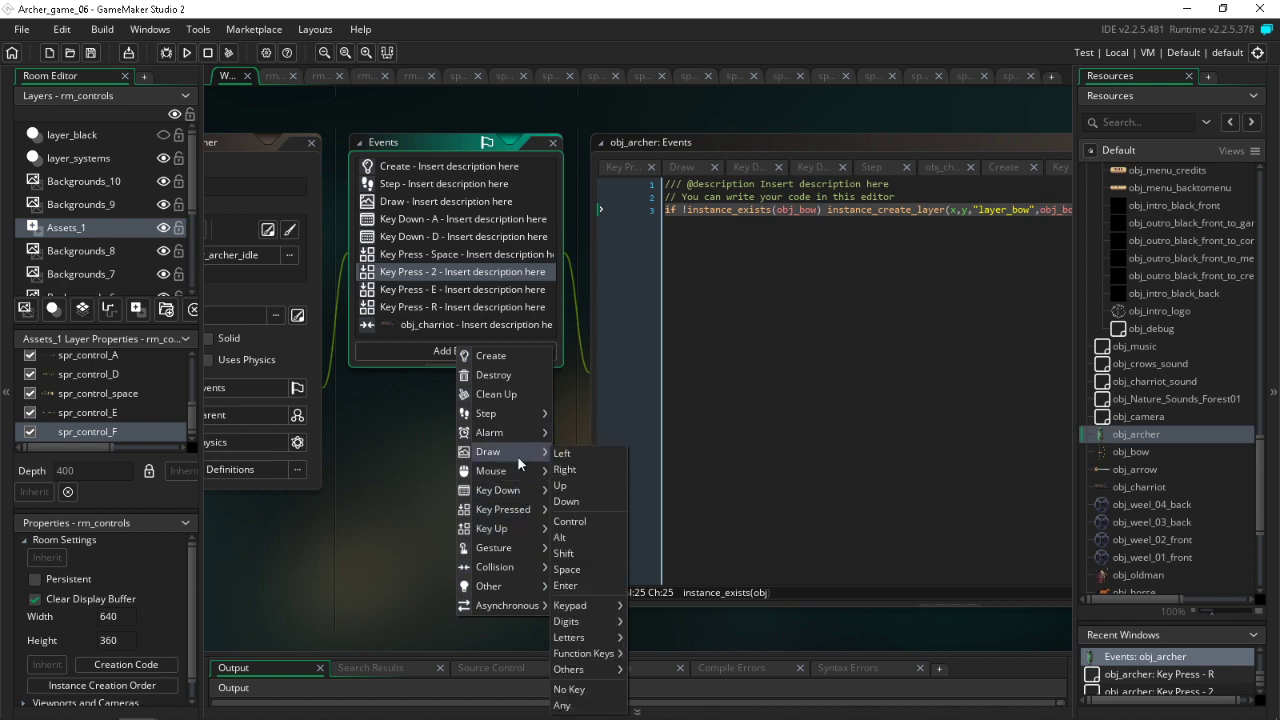
mouse_move(516, 490)
mouse_move(573, 658)
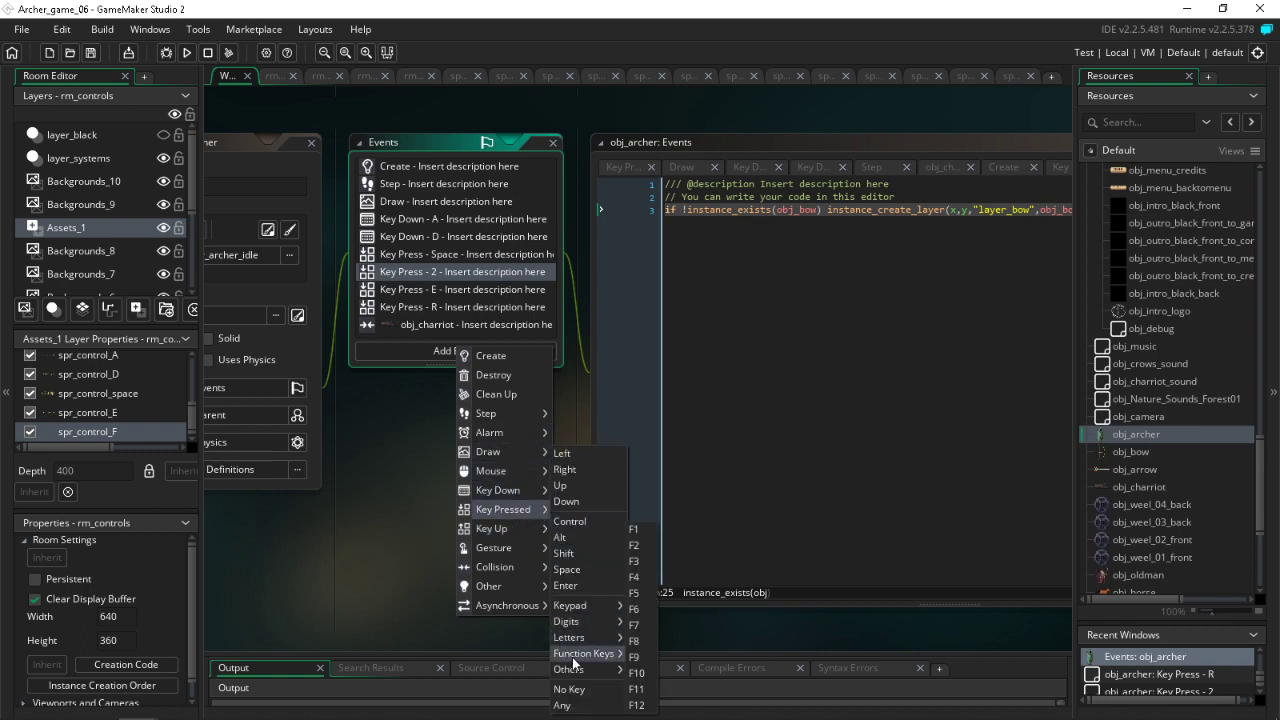
mouse_move(601, 638)
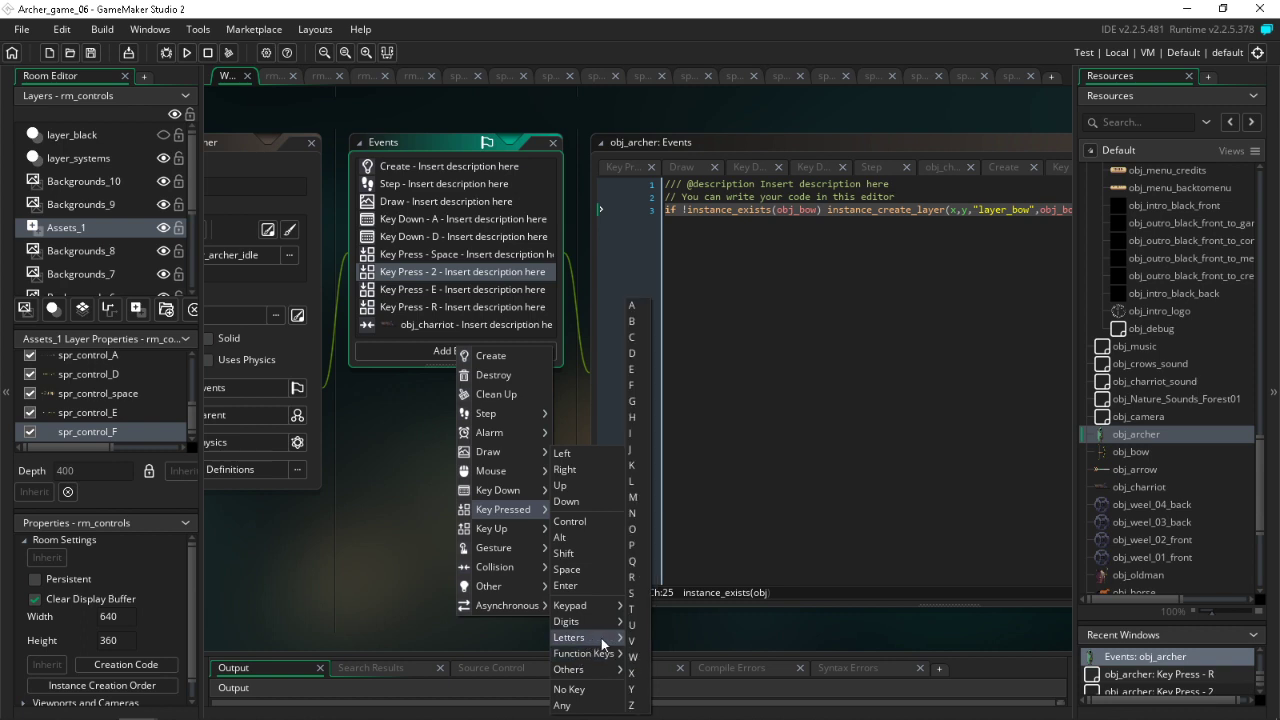
click(644, 562)
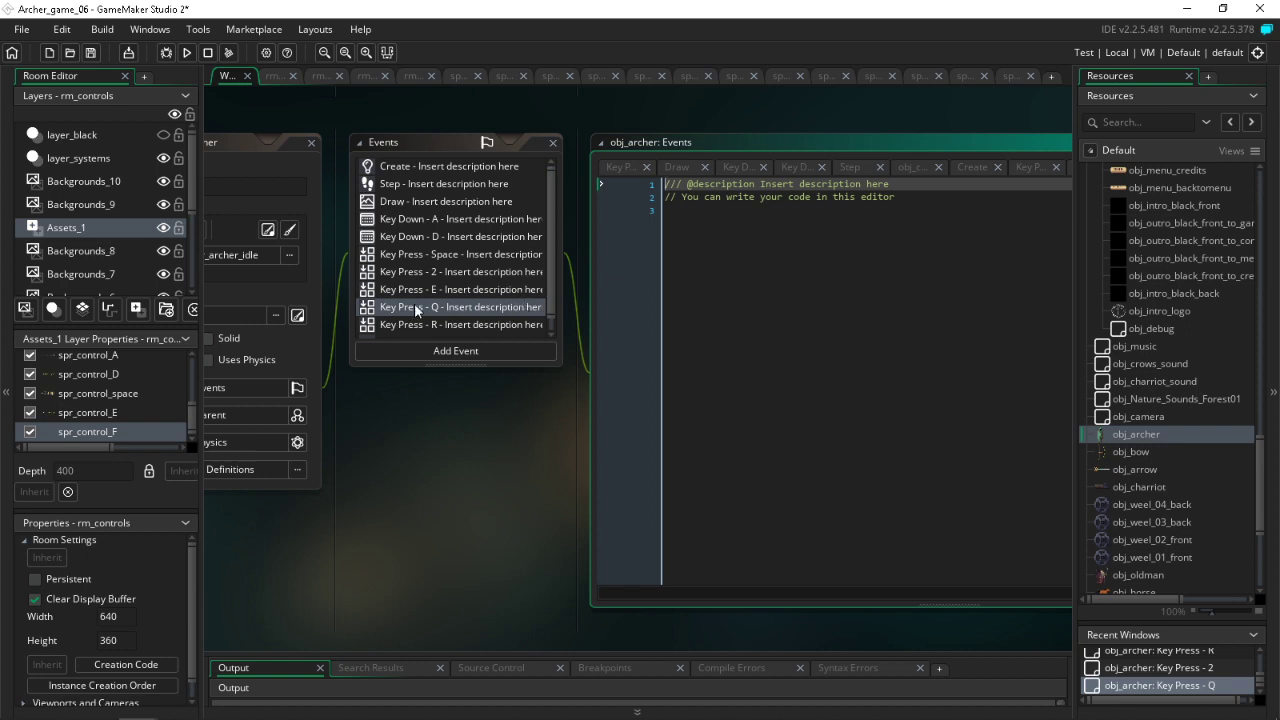
click(455, 307)
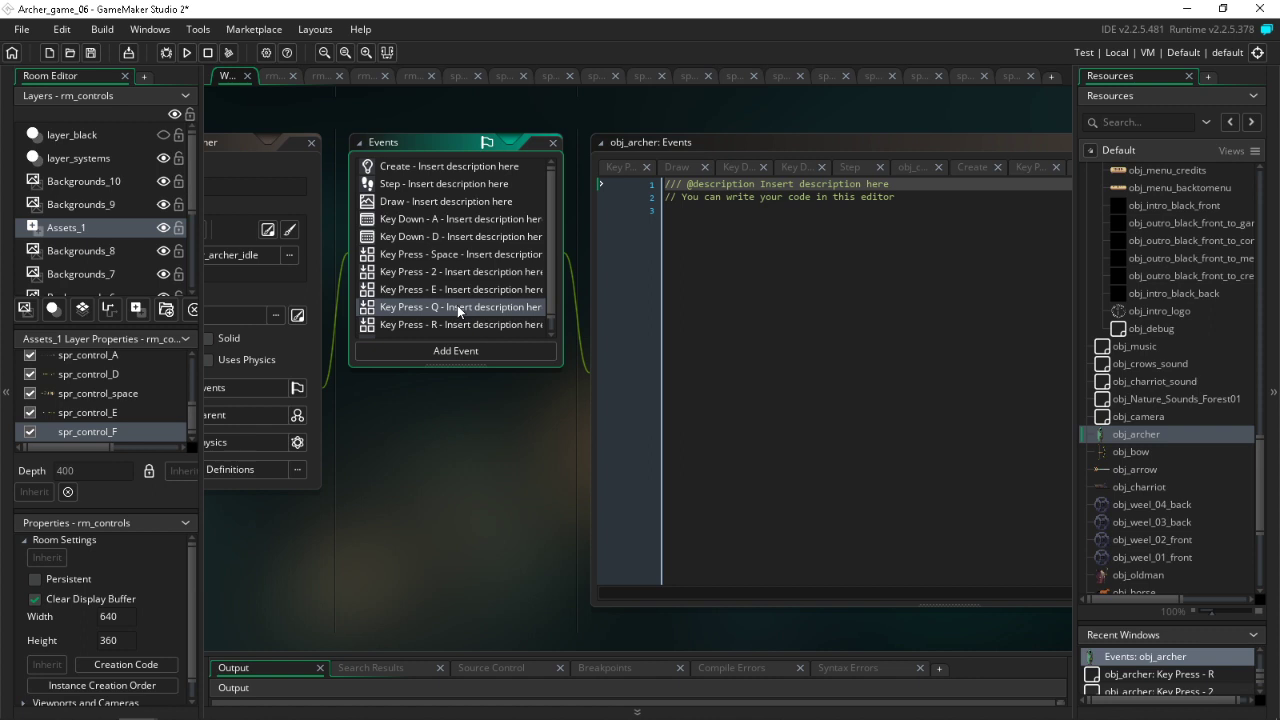
key(Delete)
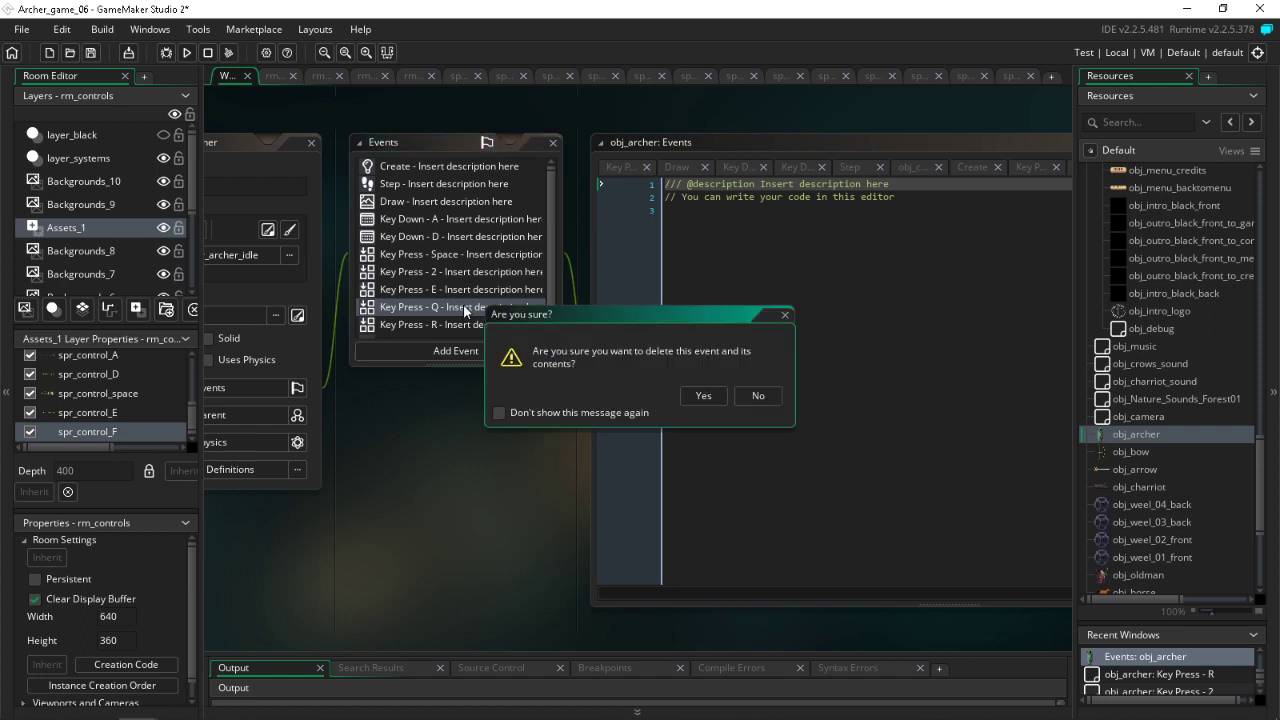
click(690, 398)
Step: Change obj_archer's Key Press - 2 event to a Key Pressed event for the letter Q
right_click(484, 272)
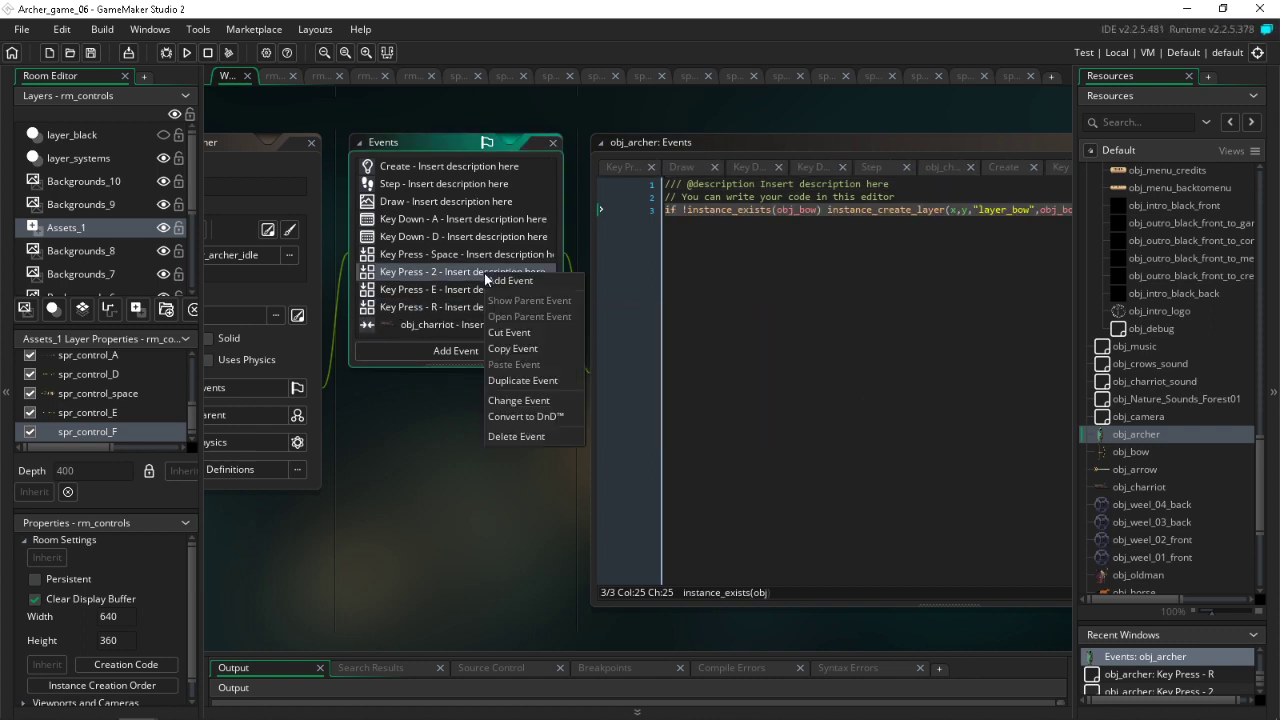
click(518, 400)
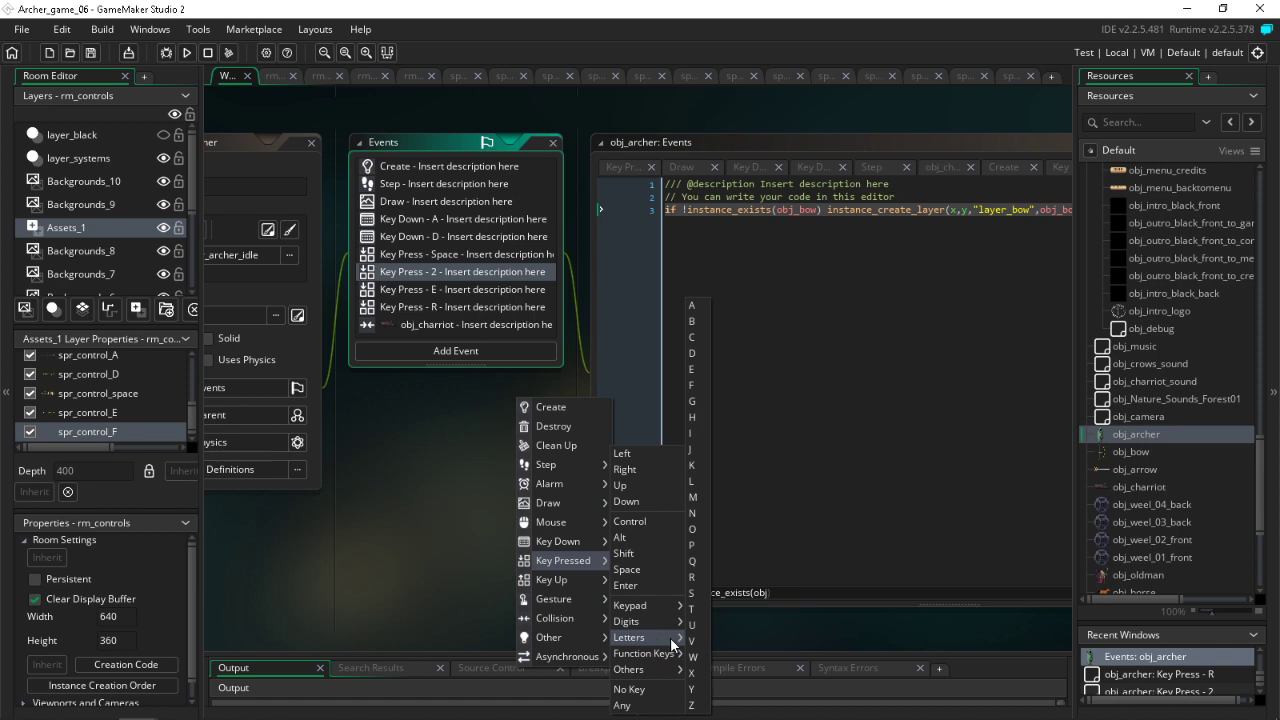
click(691, 562)
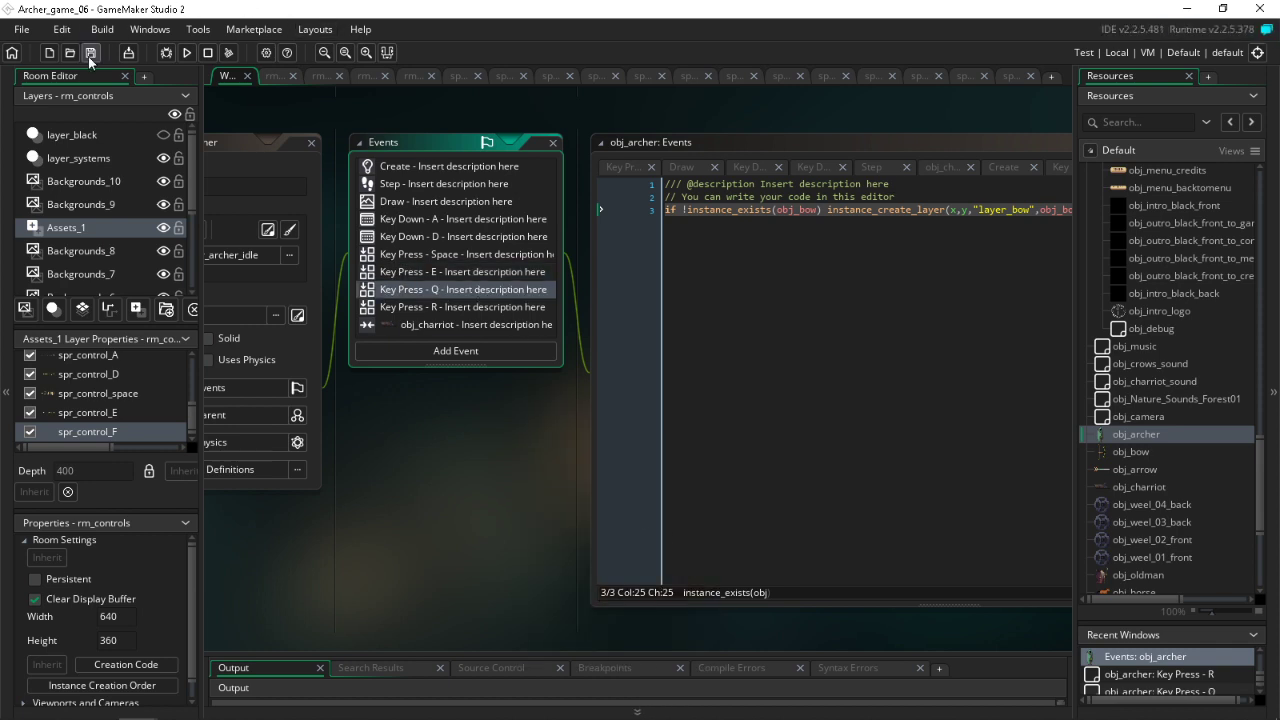
Step: Duplicate spr_WoodenControls_upgraded in the WoodenControls group and open the copy's frame for image editing
scroll(1163, 285, up, 3)
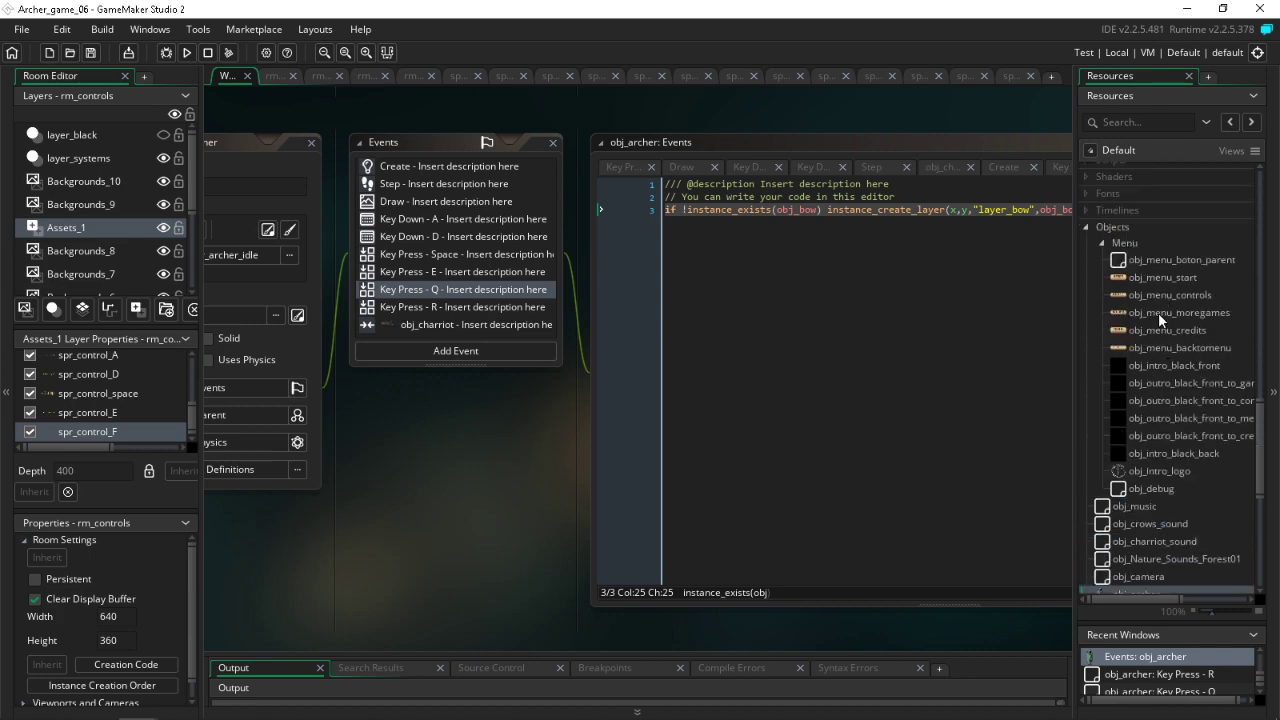
scroll(1178, 378, up, 10)
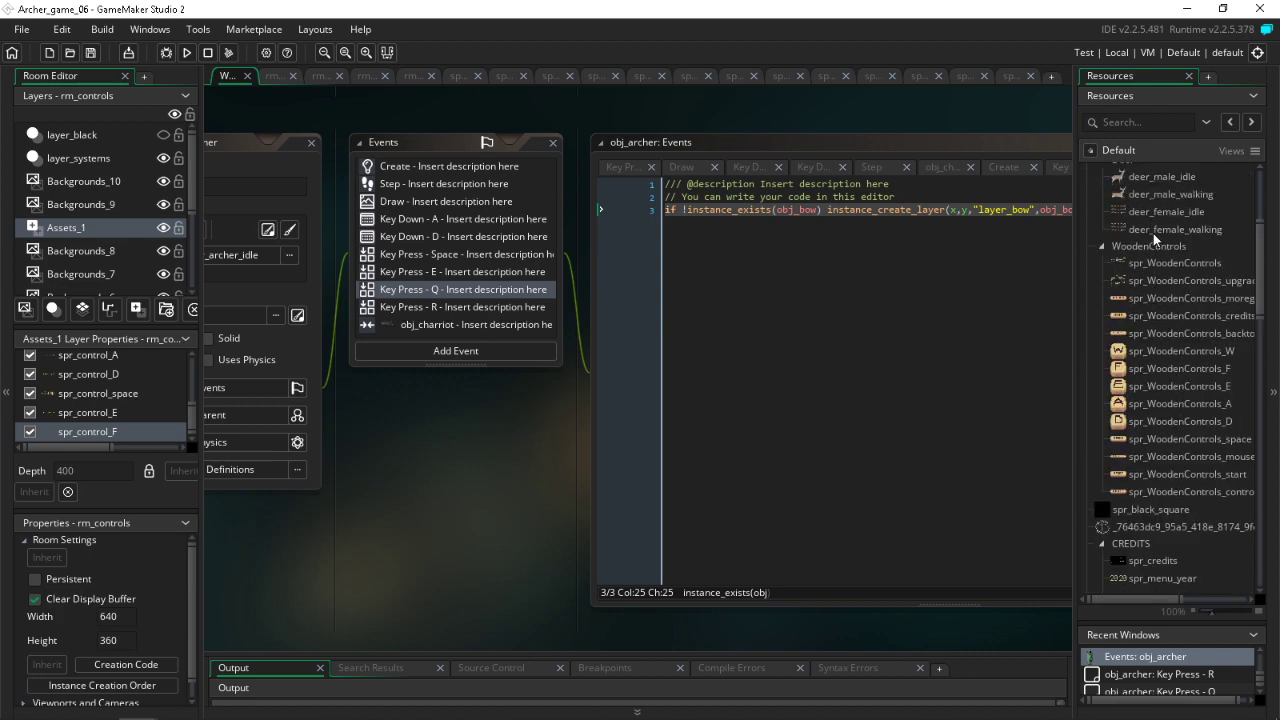
click(1154, 282)
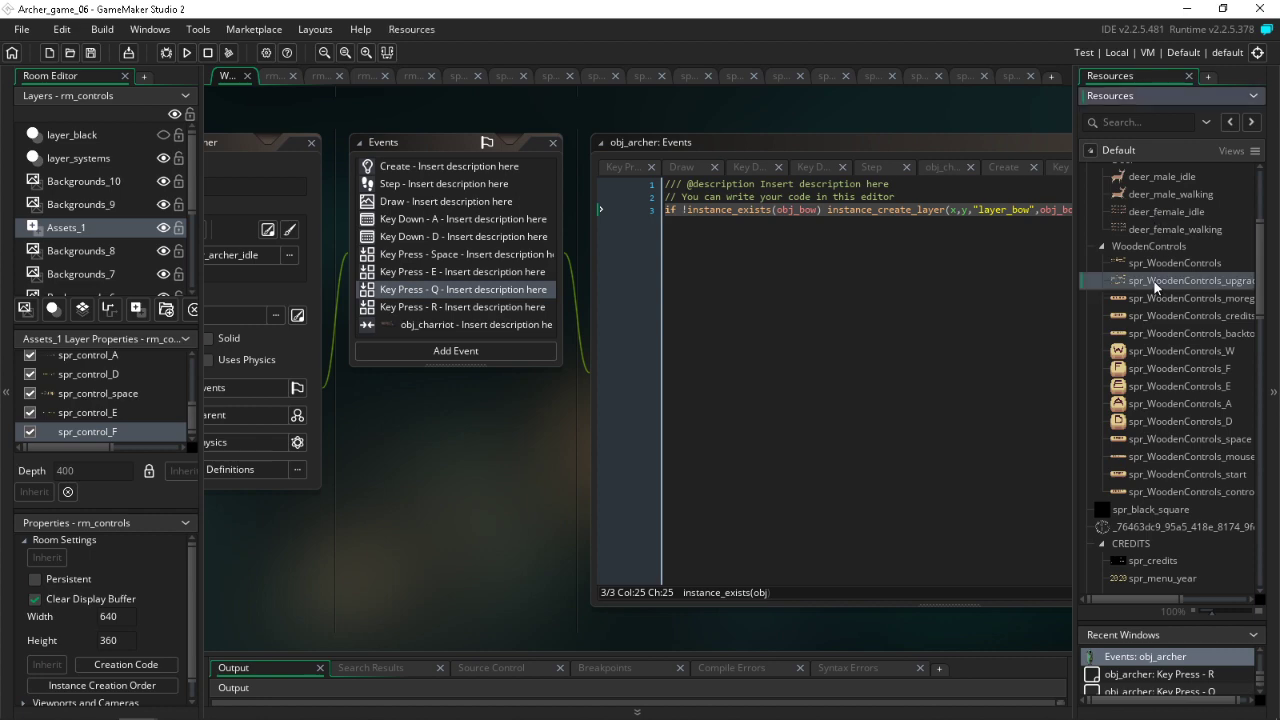
key(ctrl+d)
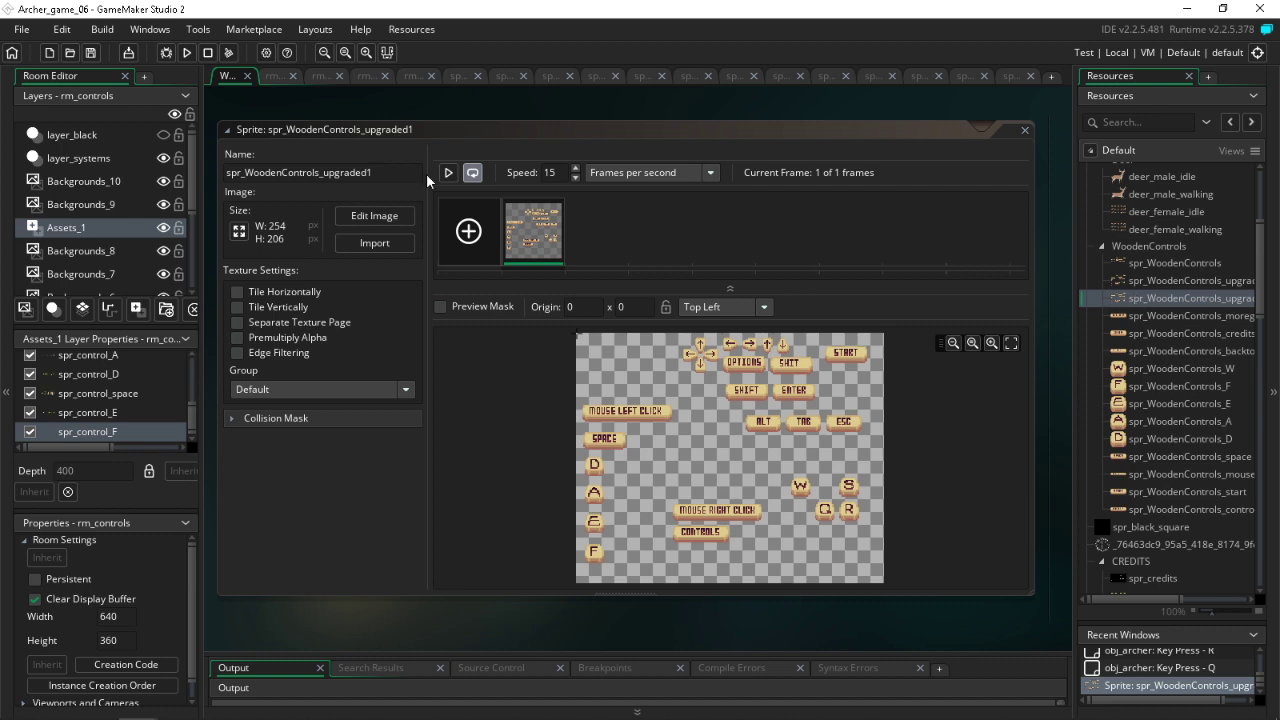
click(26, 31)
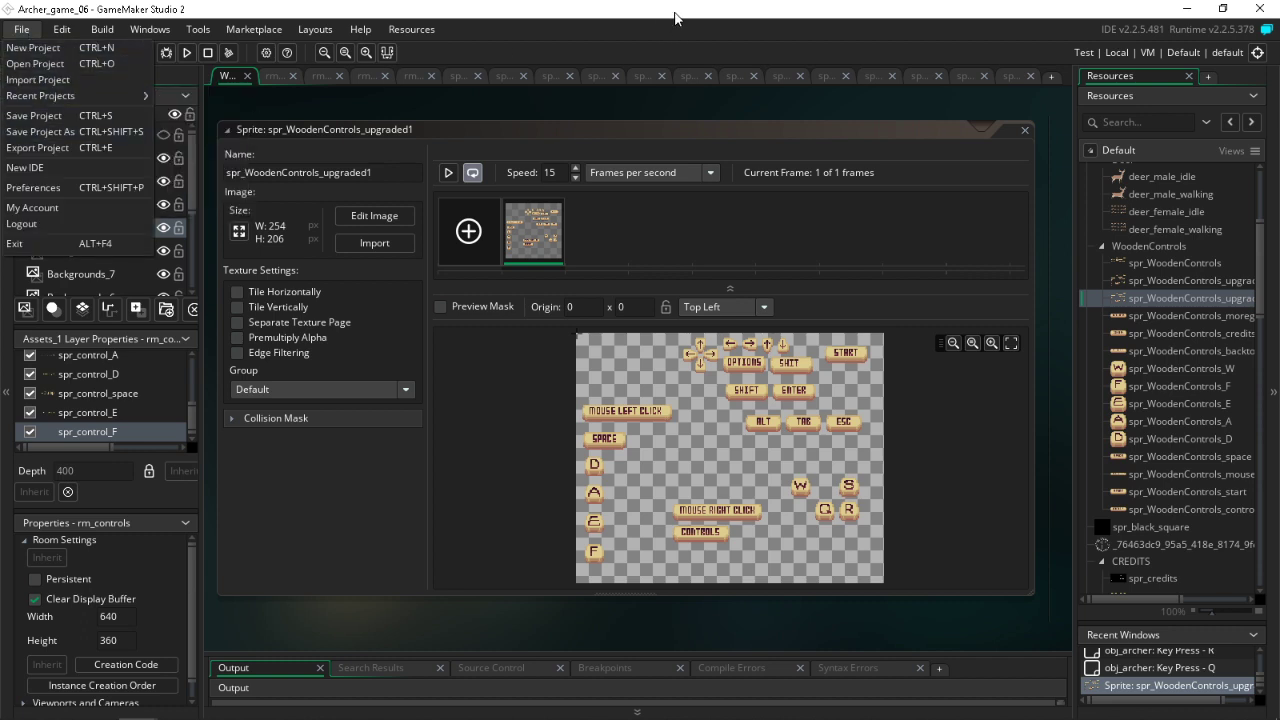
click(1185, 297)
double_click(550, 215)
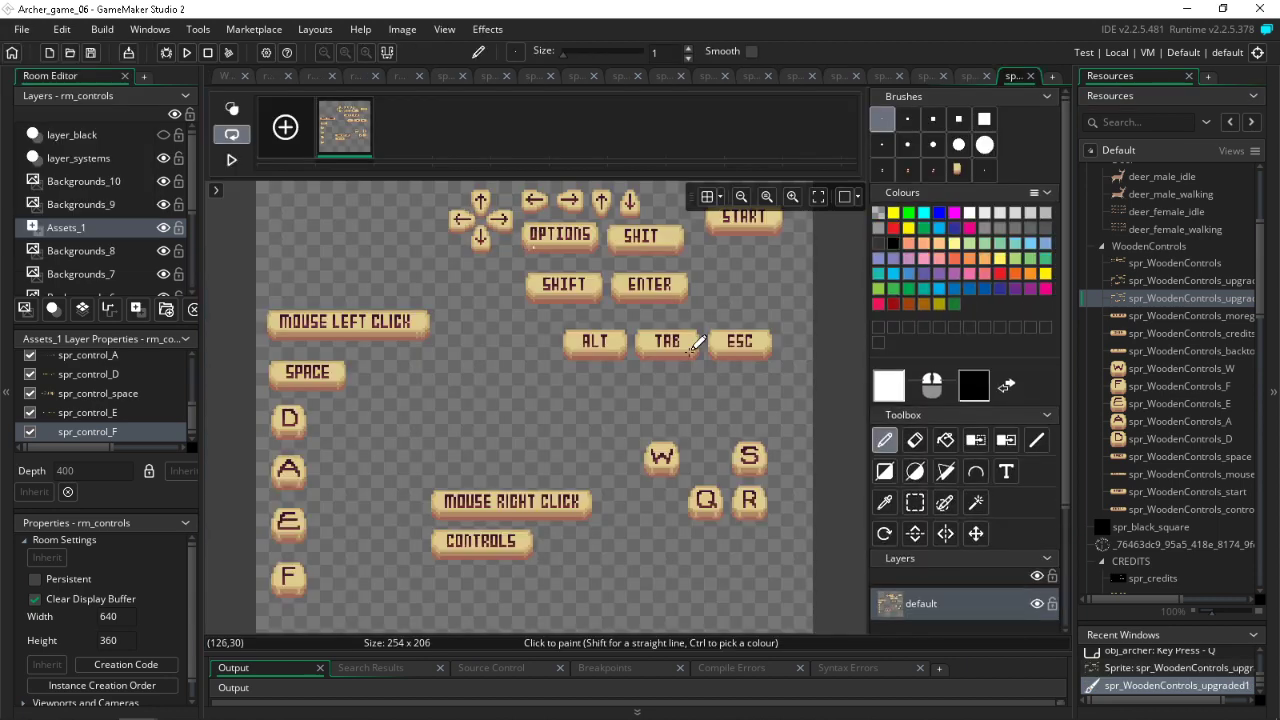
Step: Erase every key and button graphic from the duplicated sprite sheet except the R key
click(915, 503)
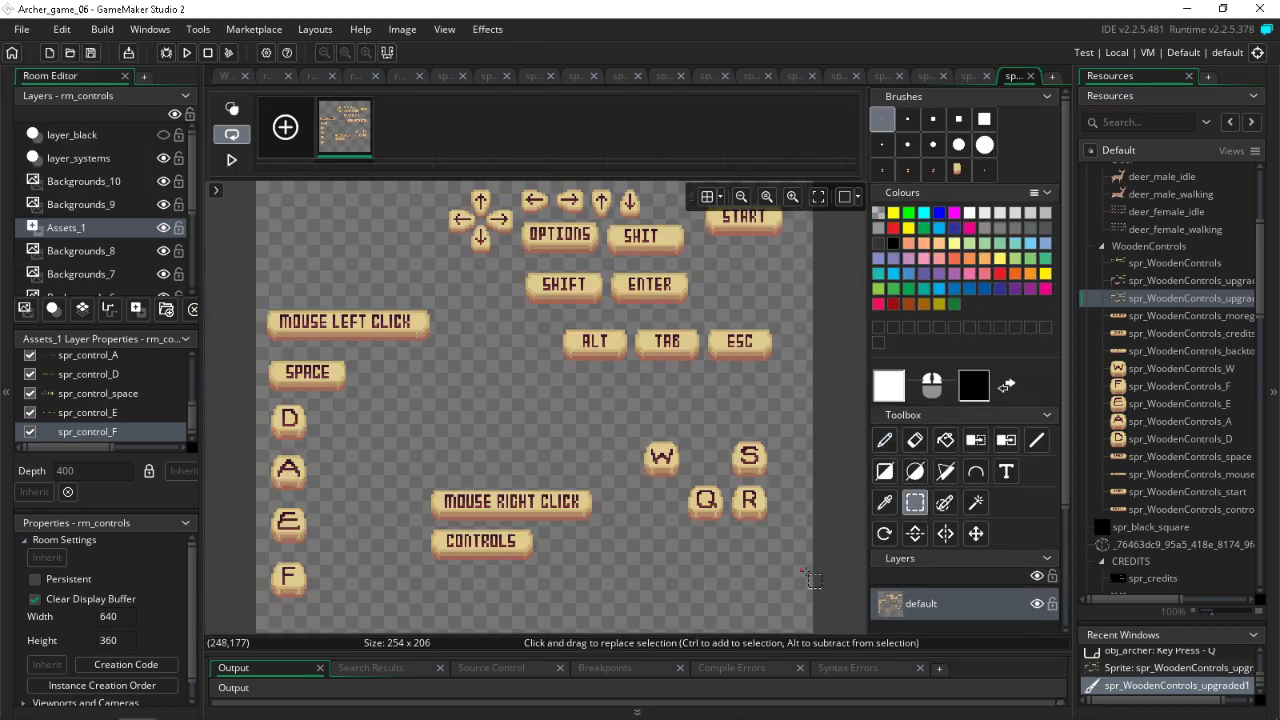
drag(814, 576, 777, 509)
drag(806, 172, 258, 273)
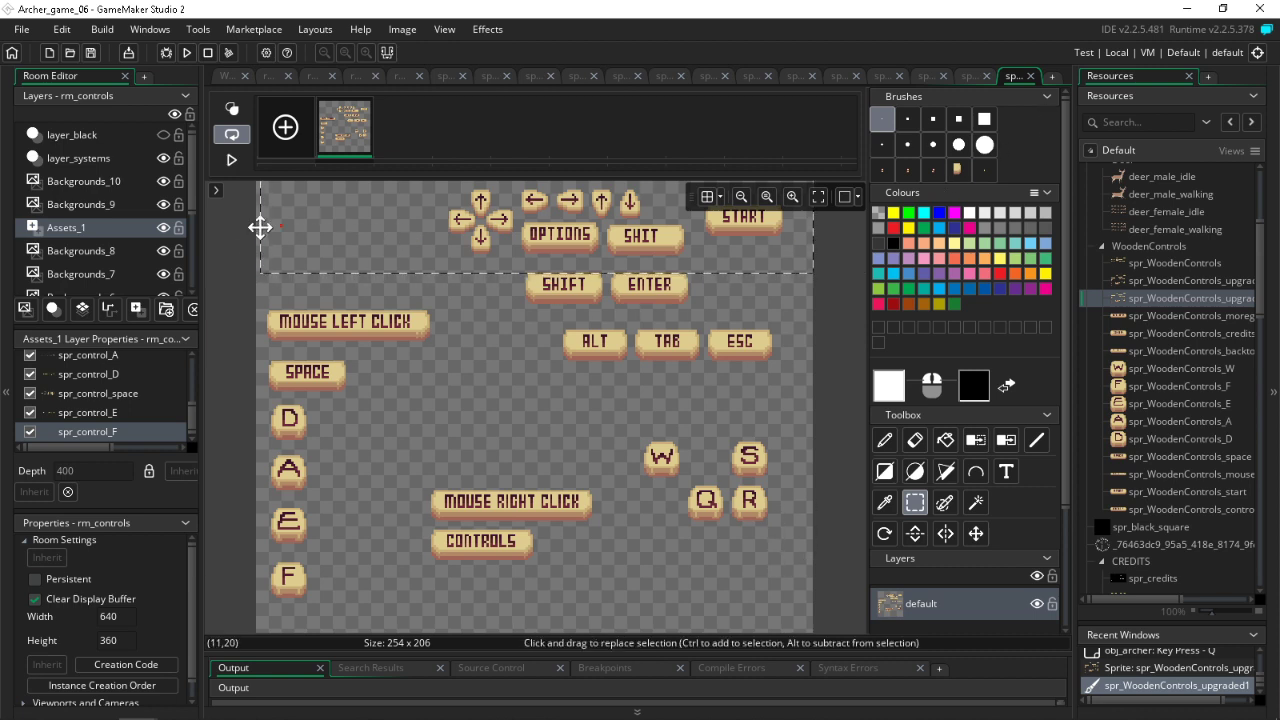
key(Delete)
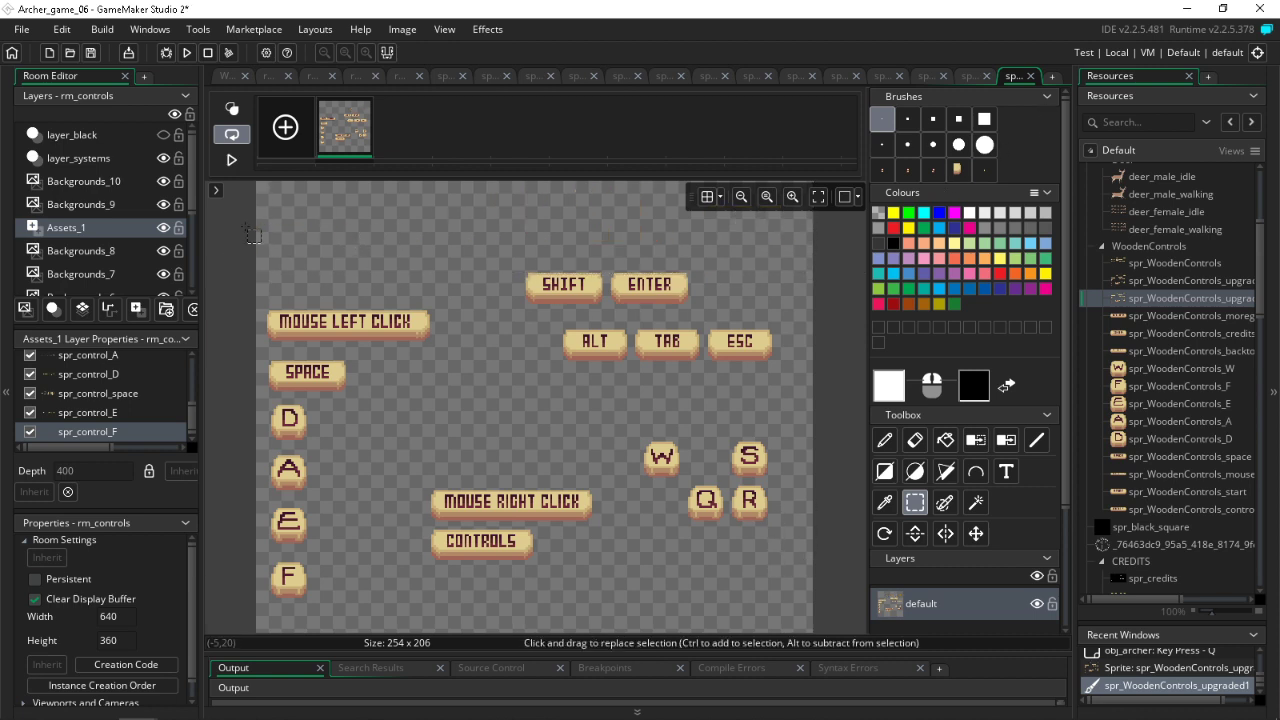
drag(253, 228, 840, 424)
key(Delete)
mouse_move(480, 318)
mouse_down()
mouse_move(836, 433)
mouse_move(864, 478)
mouse_move(846, 481)
mouse_up()
key(Delete)
drag(622, 420, 0, 712)
key(Delete)
mouse_move(571, 428)
mouse_down()
mouse_move(684, 596)
mouse_move(740, 609)
mouse_move(727, 598)
mouse_up()
key(Delete)
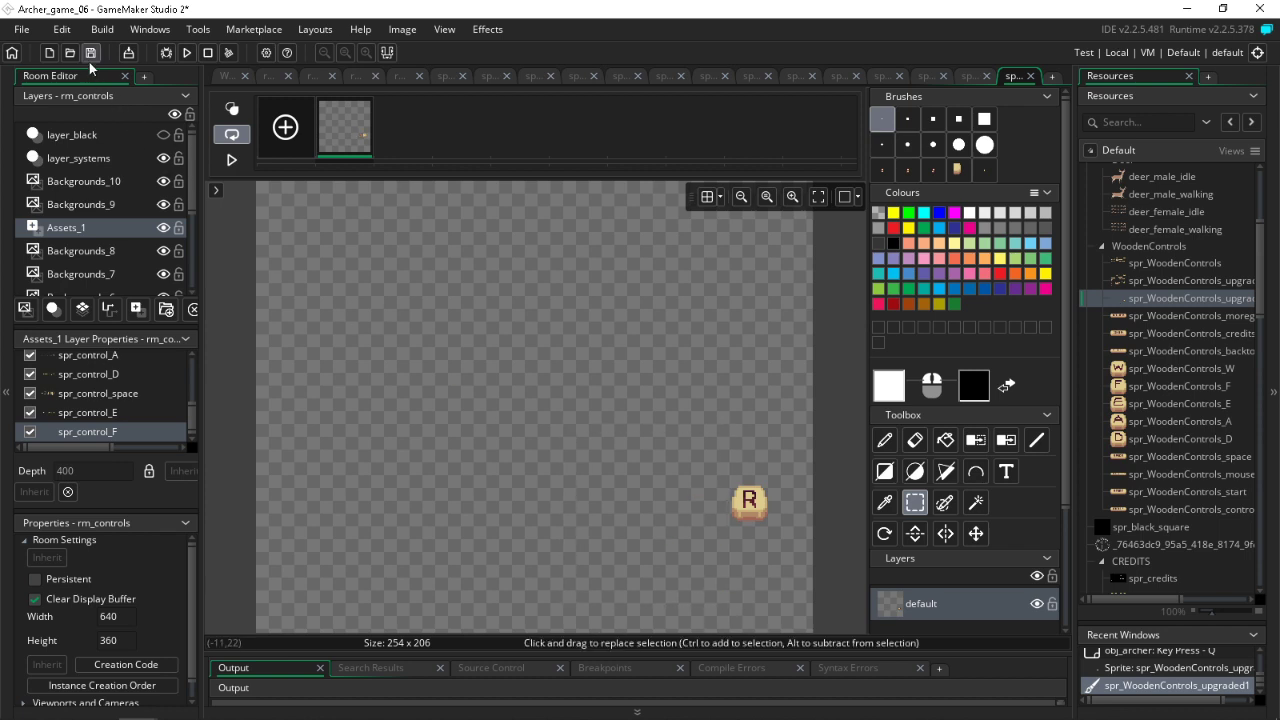
Step: Auto-trim all frames of the duplicated image to the R key and save the project
click(402, 29)
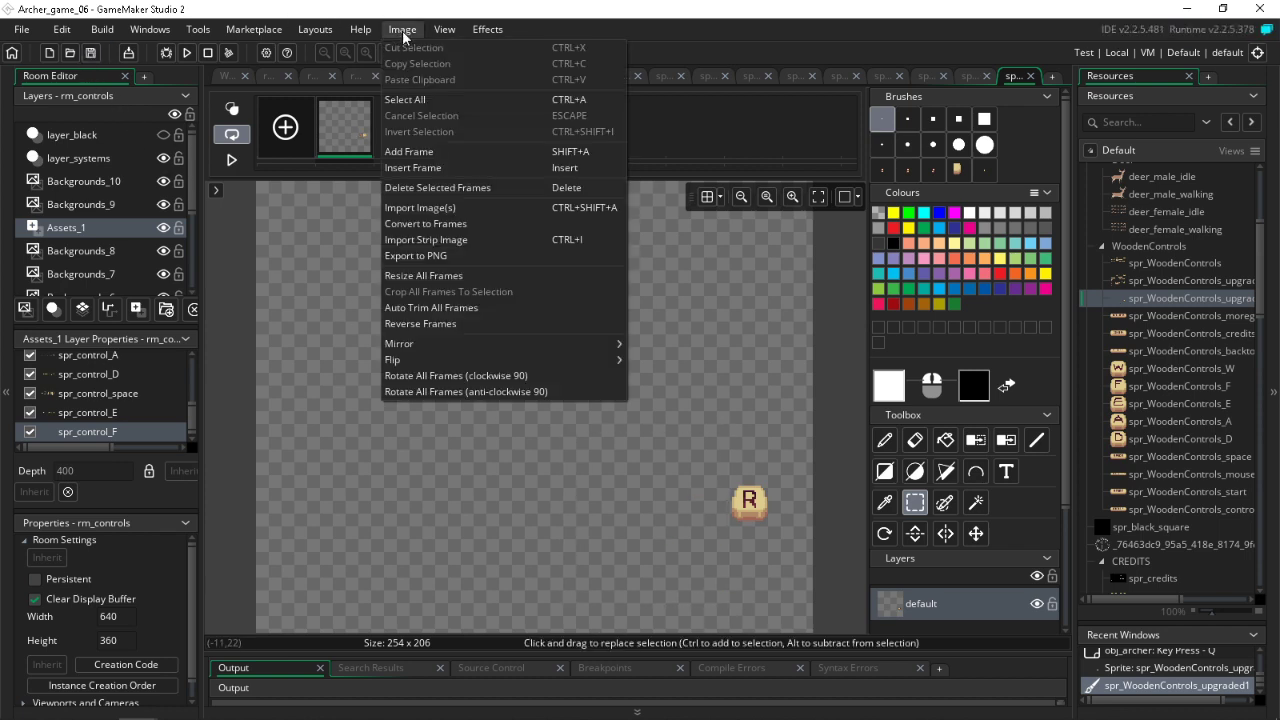
click(476, 307)
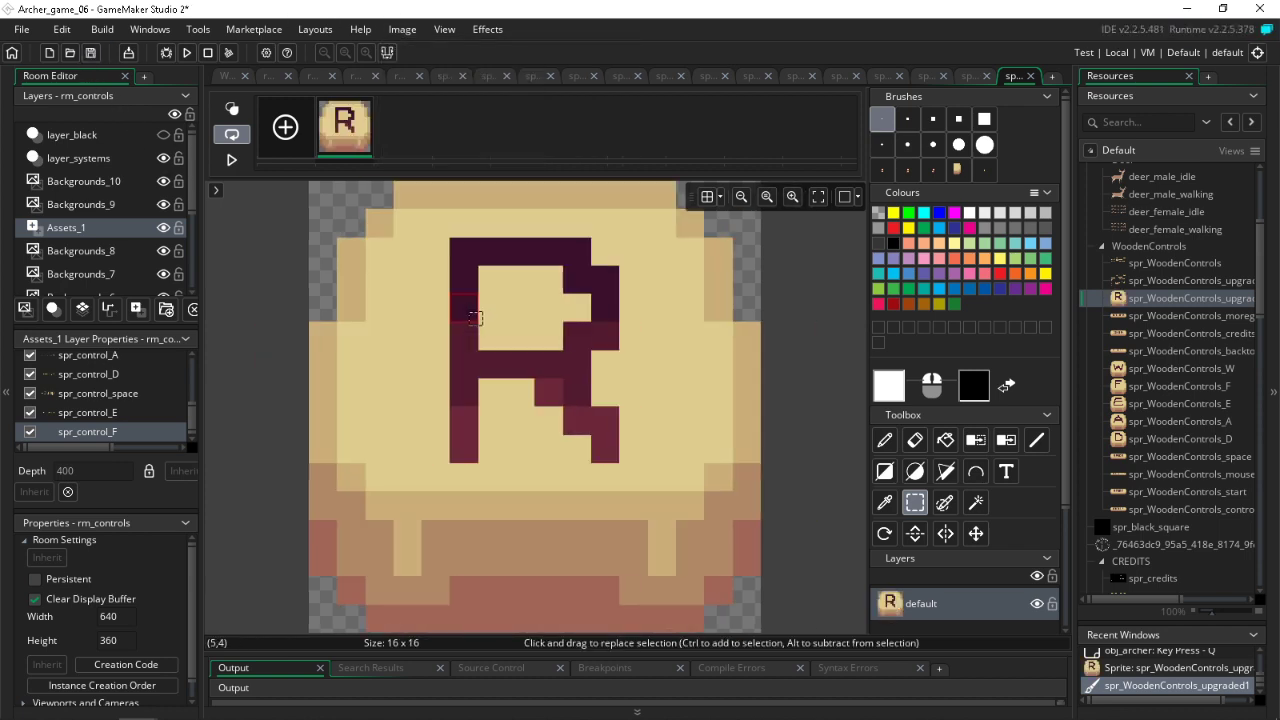
click(90, 53)
Step: Move the duplicated R key sprite directly above spr_WoodenControls_W in the resource list and rename it spr_WoodenControls_R
drag(1168, 315, 1174, 367)
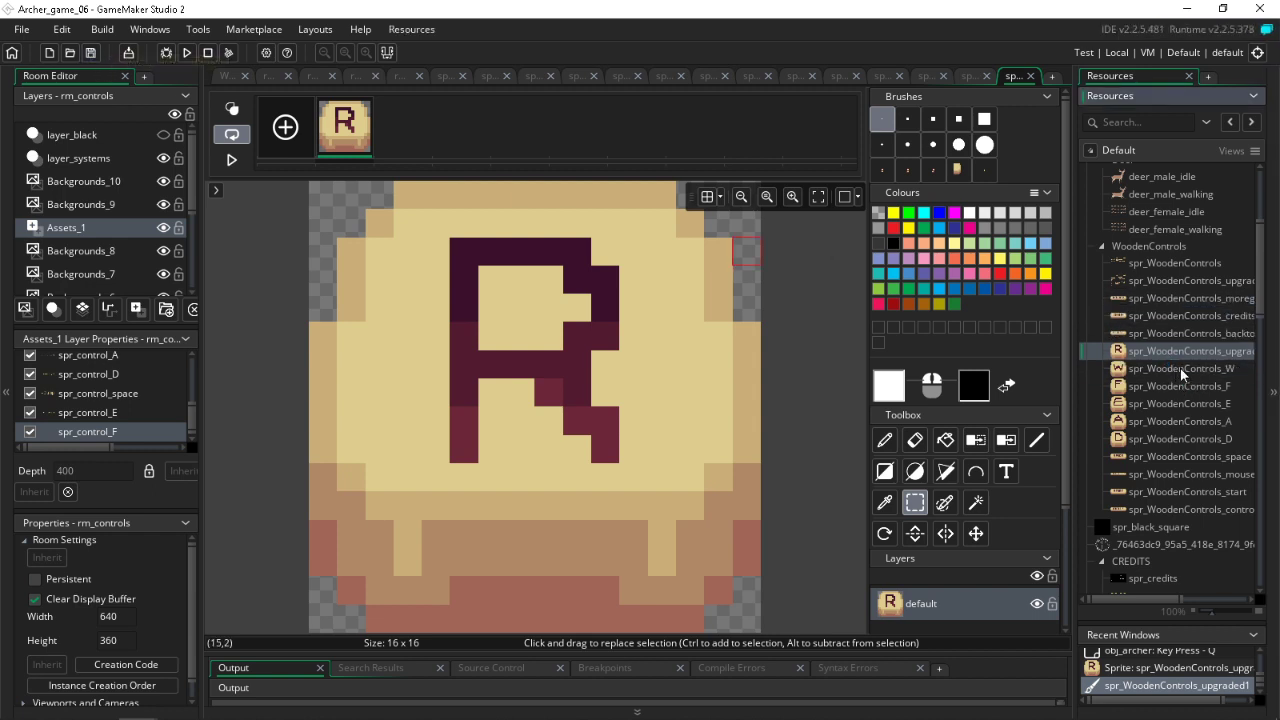
click(1200, 367)
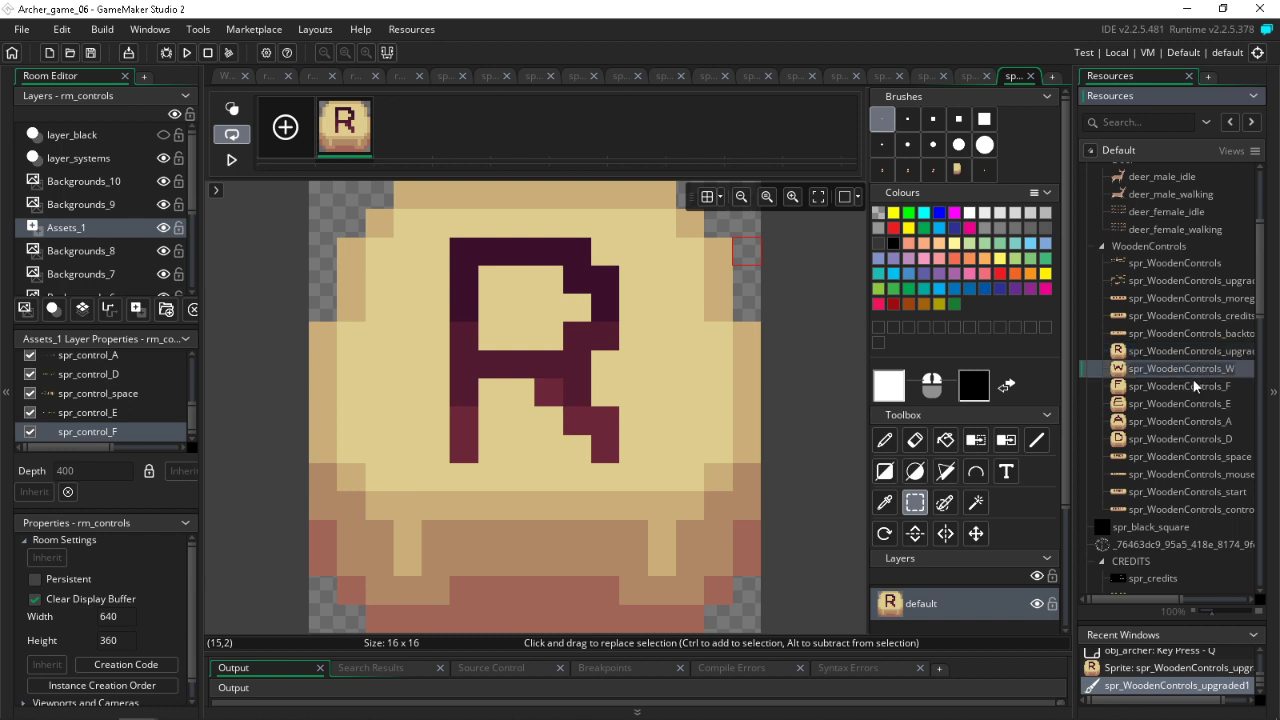
click(1203, 356)
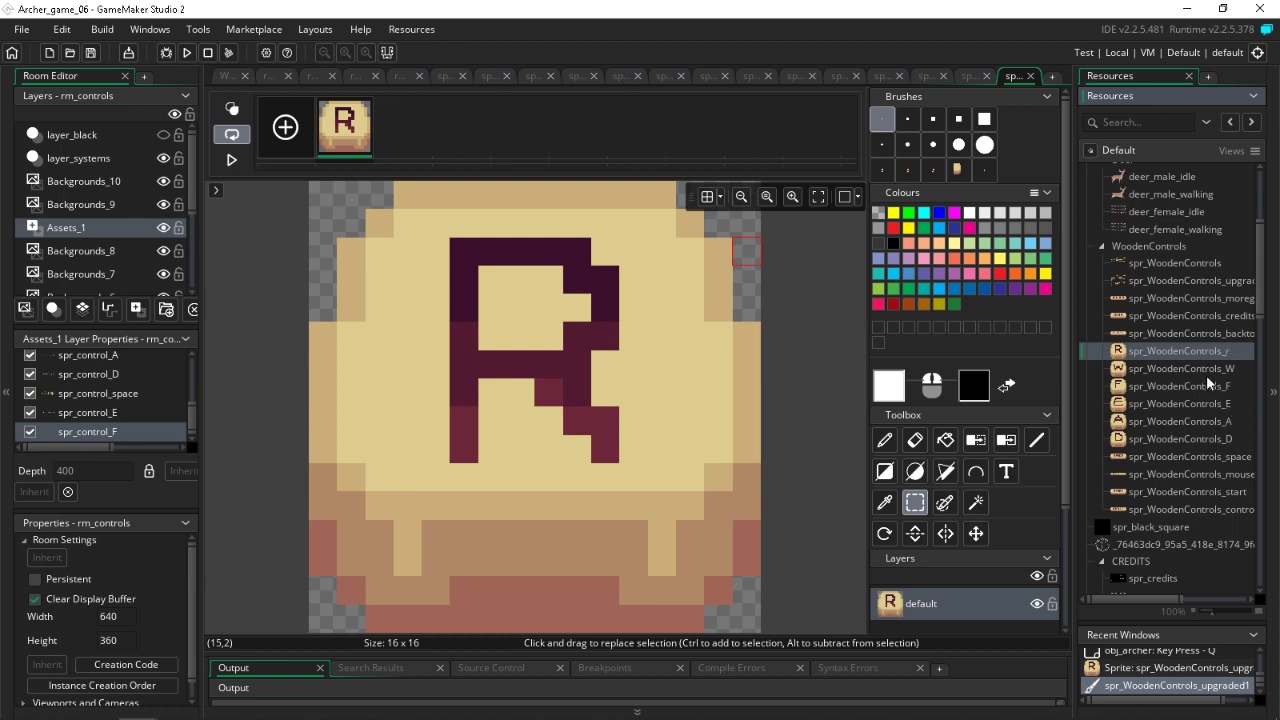
click(1158, 440)
Step: In rm_controls, move the E and F keys with their labels into a second column beside the Move Left and Move Right rows
click(323, 78)
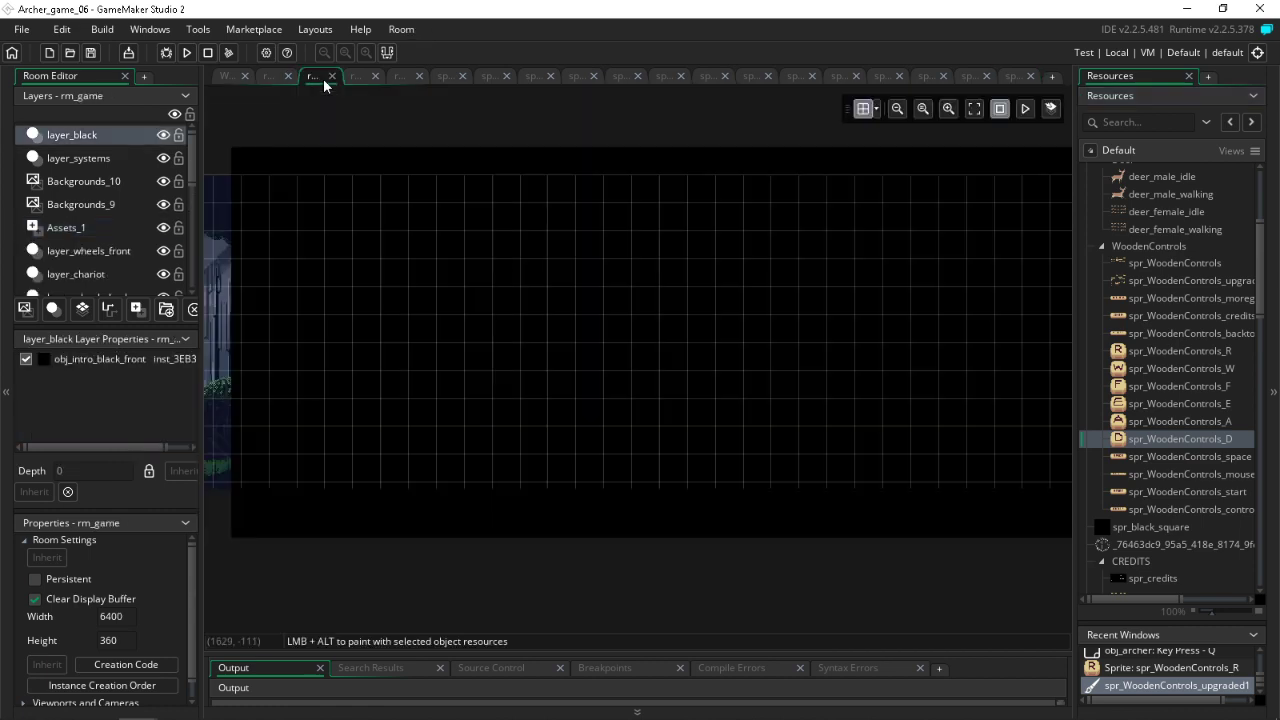
click(357, 75)
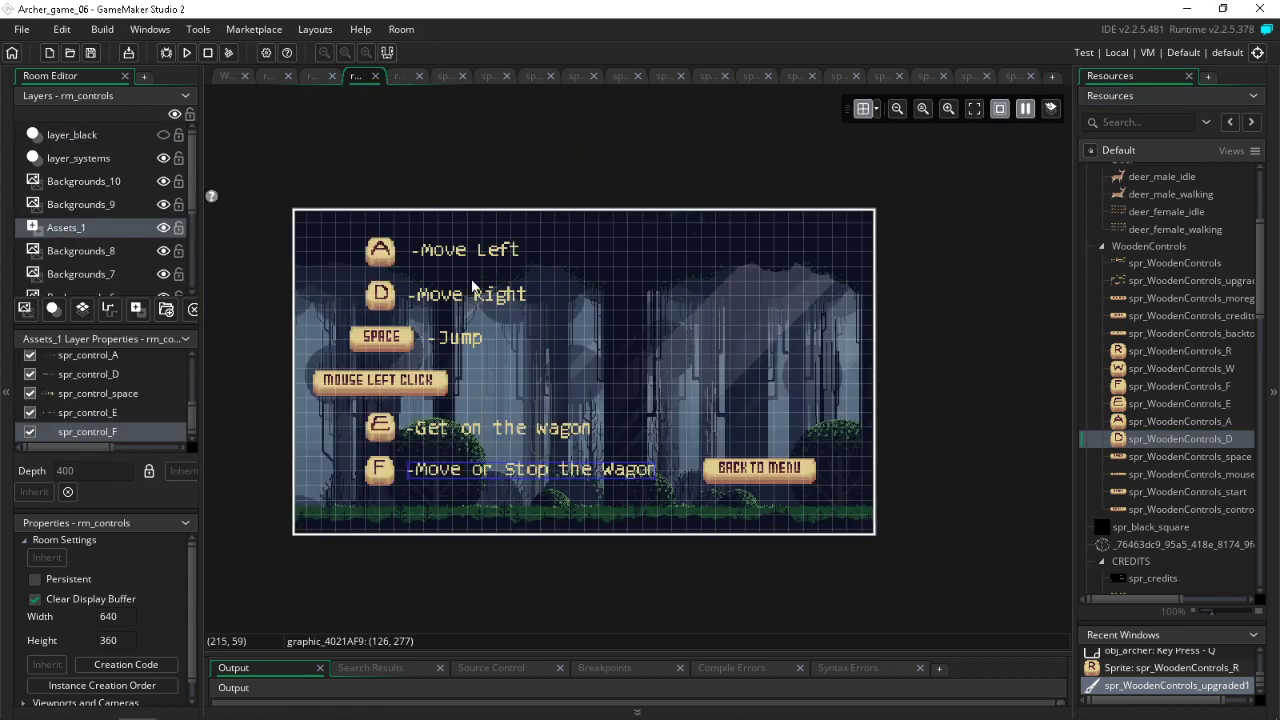
click(405, 393)
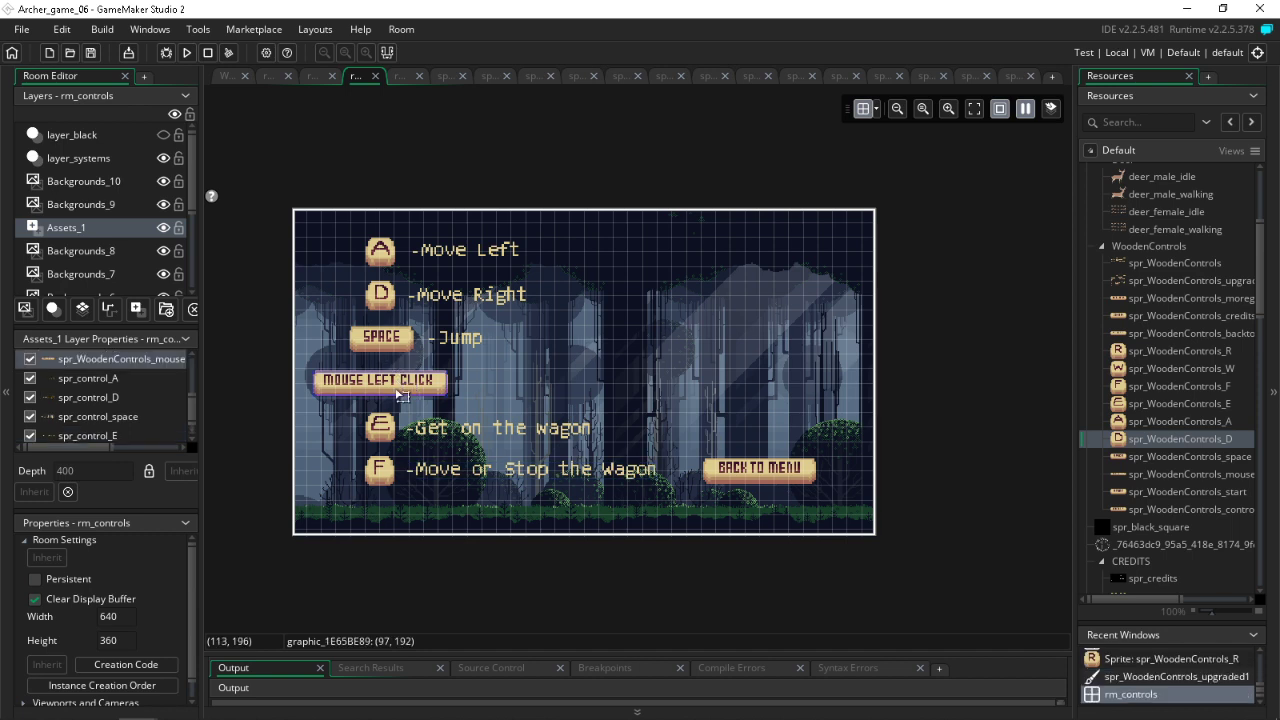
click(381, 438)
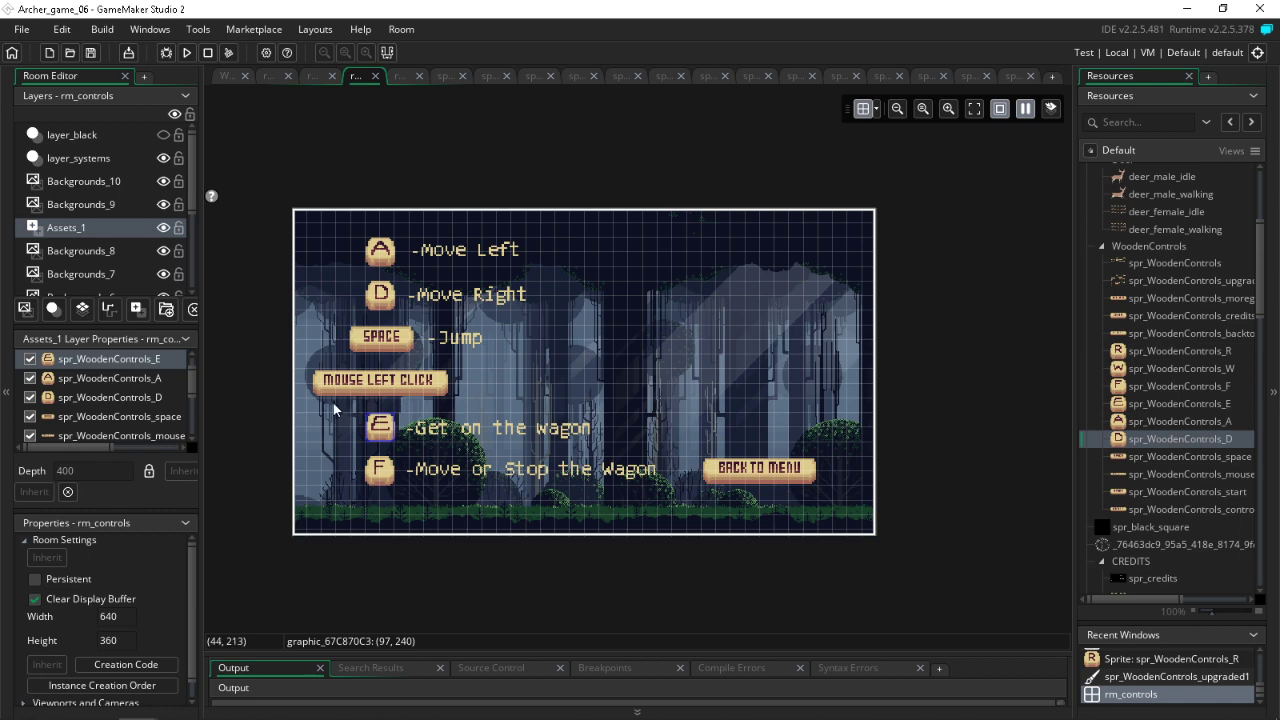
drag(333, 403, 478, 491)
drag(363, 466, 589, 293)
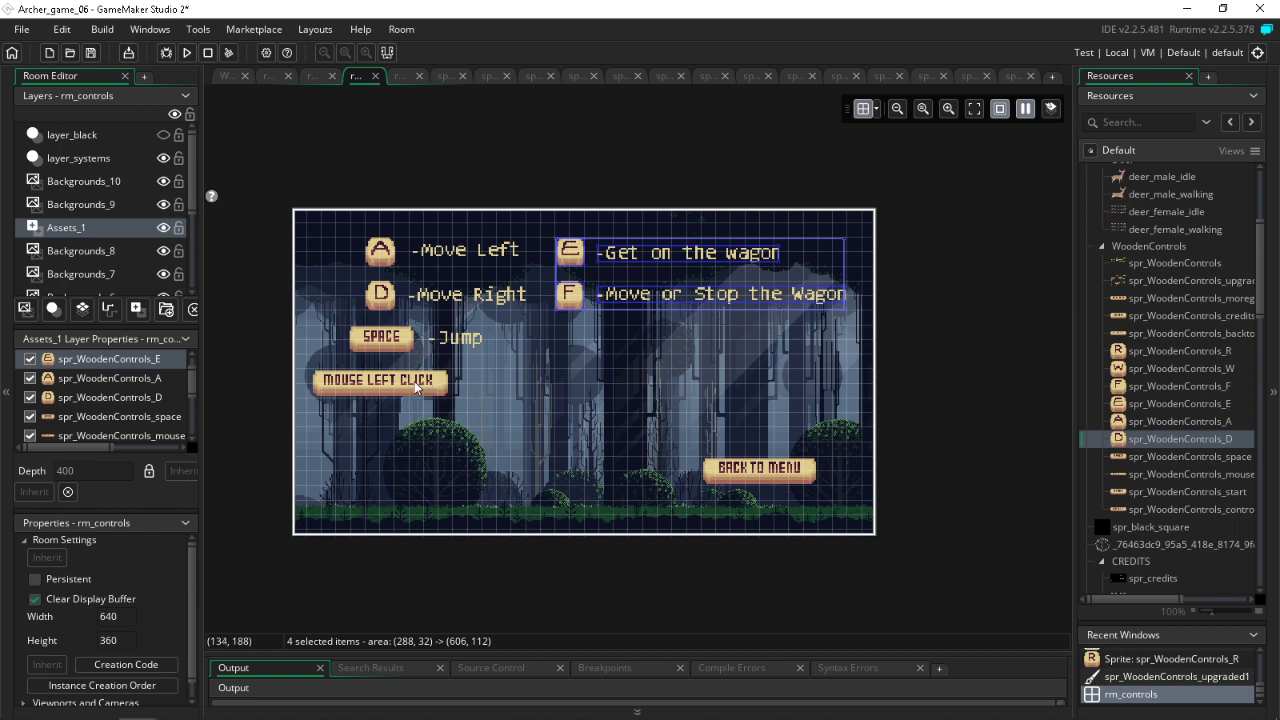
Step: Place spr_WoodenControls_R in the room below the MOUSE LEFT CLICK graphic and set its Scale X and Scale Y to 2
click(1175, 352)
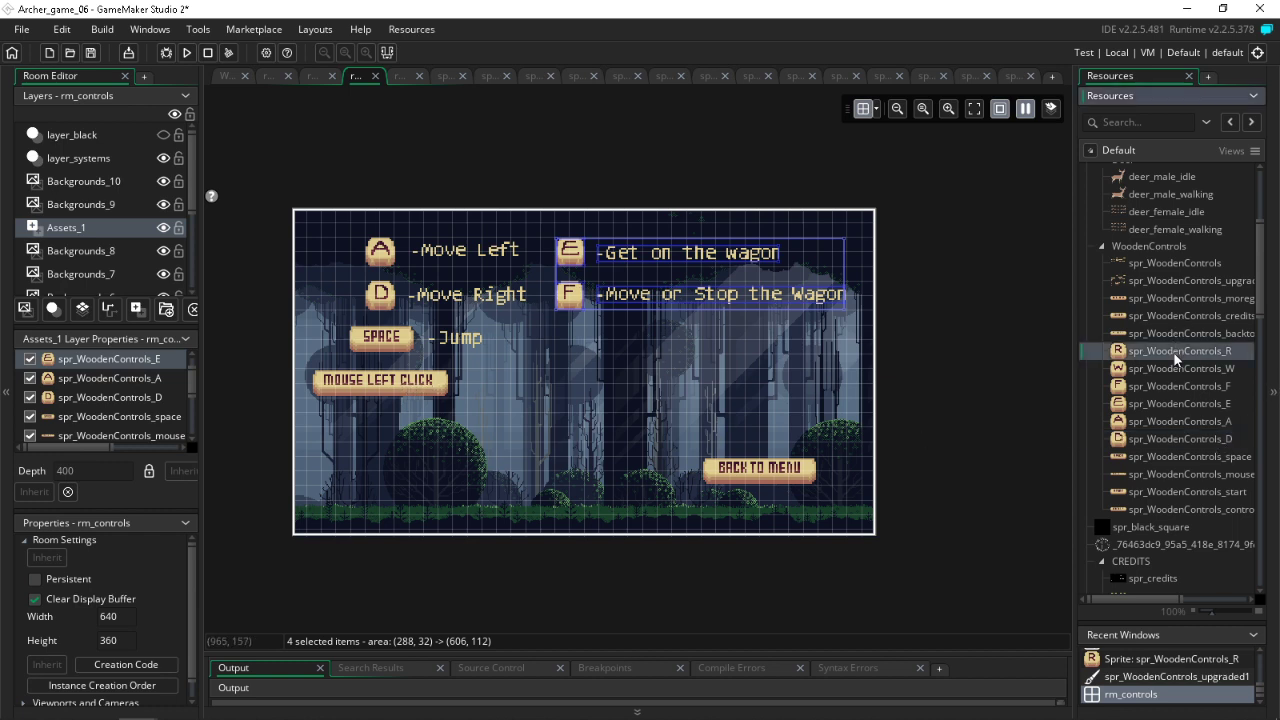
drag(1184, 354, 371, 421)
double_click(371, 420)
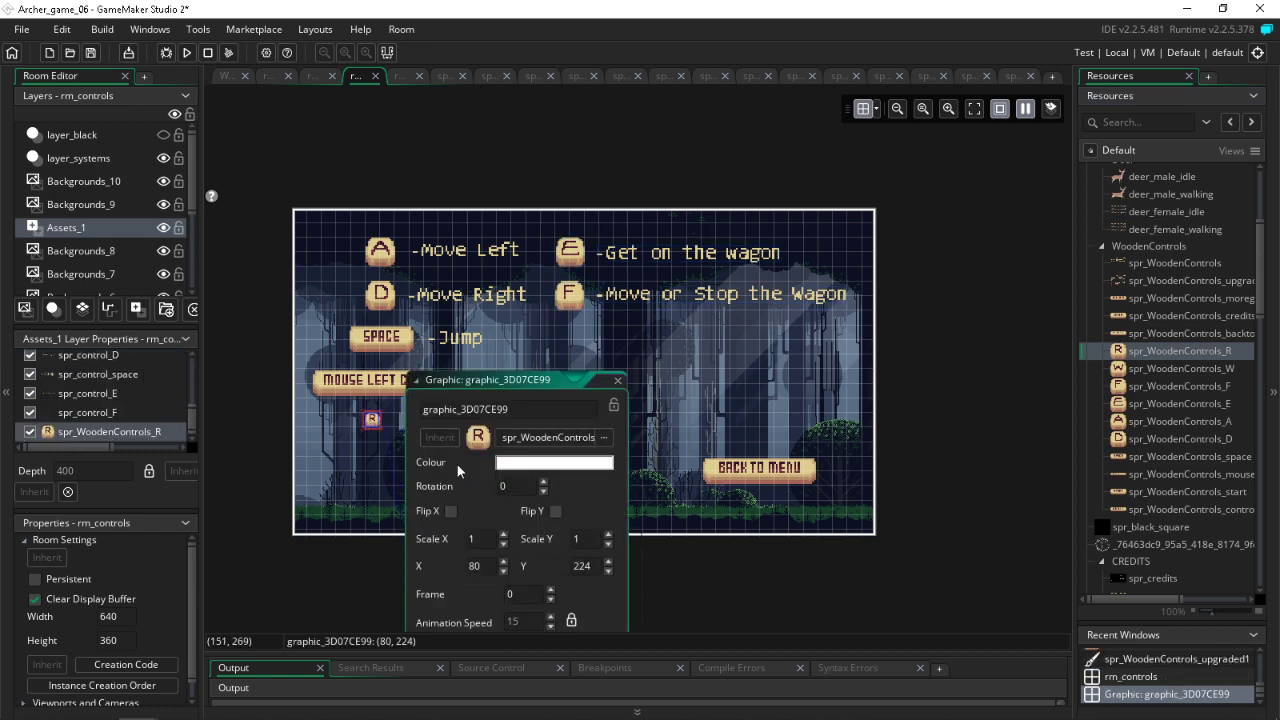
text(2)
double_click(588, 541)
text(2)
click(690, 422)
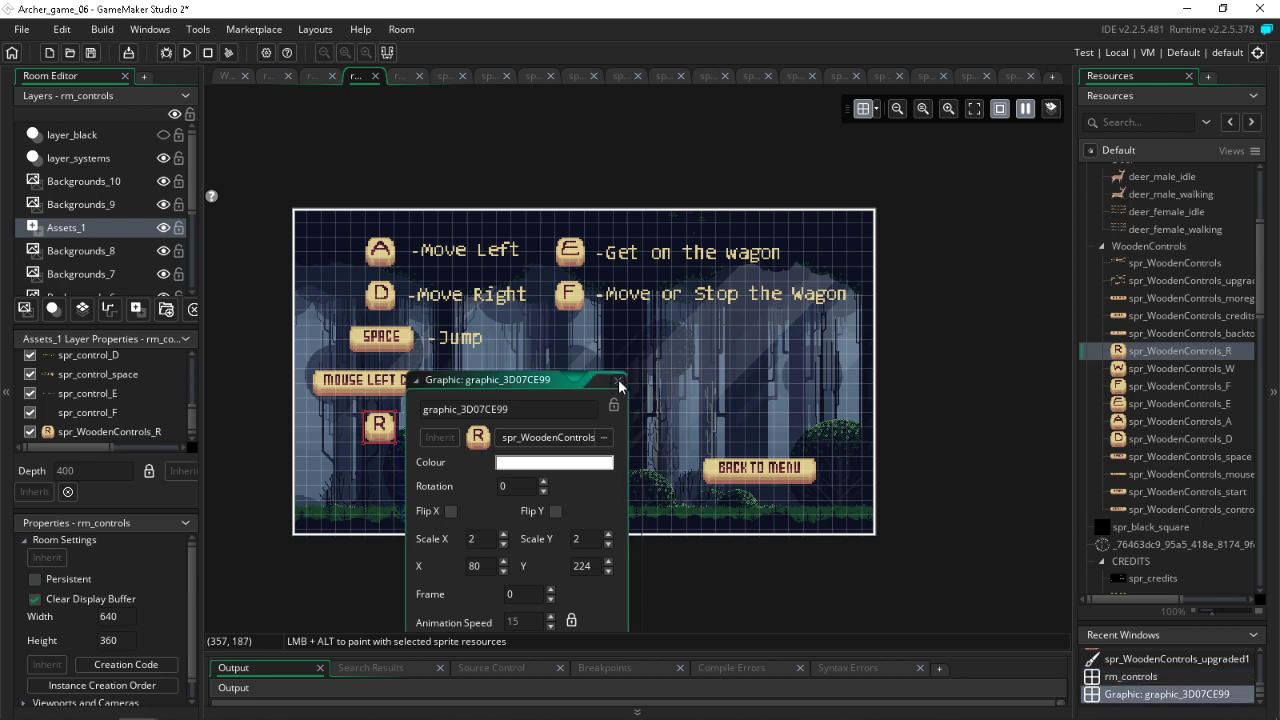
click(618, 380)
Step: Move the MOUSE LEFT CLICK graphic near the room's lower edge and shift the R key up to (80, 192)
click(356, 384)
drag(356, 384, 472, 500)
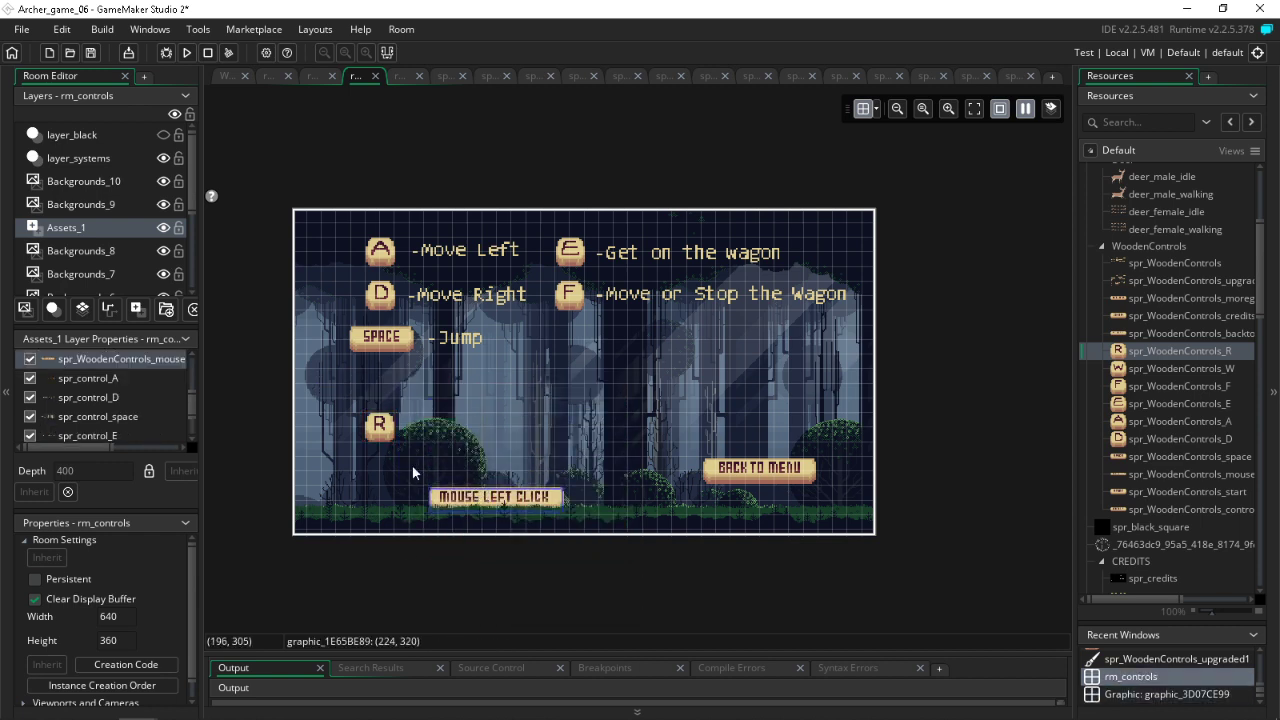
click(383, 424)
drag(385, 425, 385, 396)
Step: Place spr_WoodenControls_W below the R key at (80, 240) and set its Scale X and Scale Y to 2
drag(1167, 373, 368, 445)
double_click(371, 436)
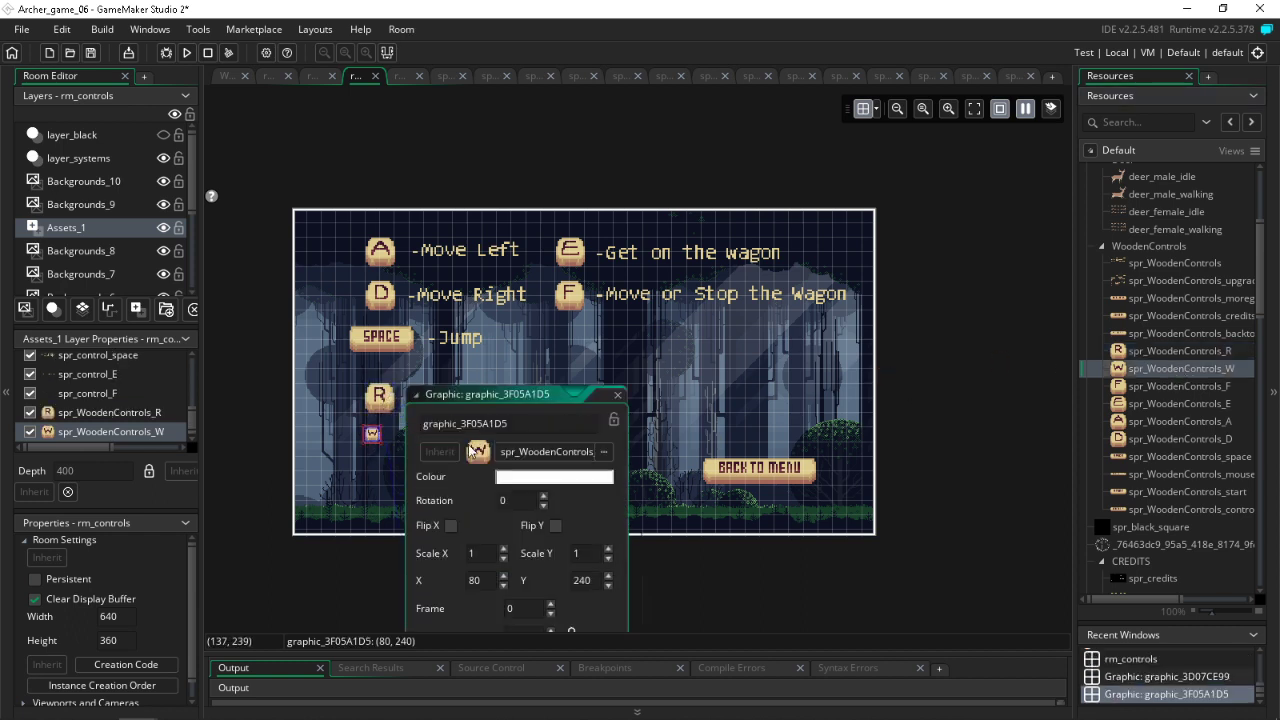
double_click(594, 555)
text(2)
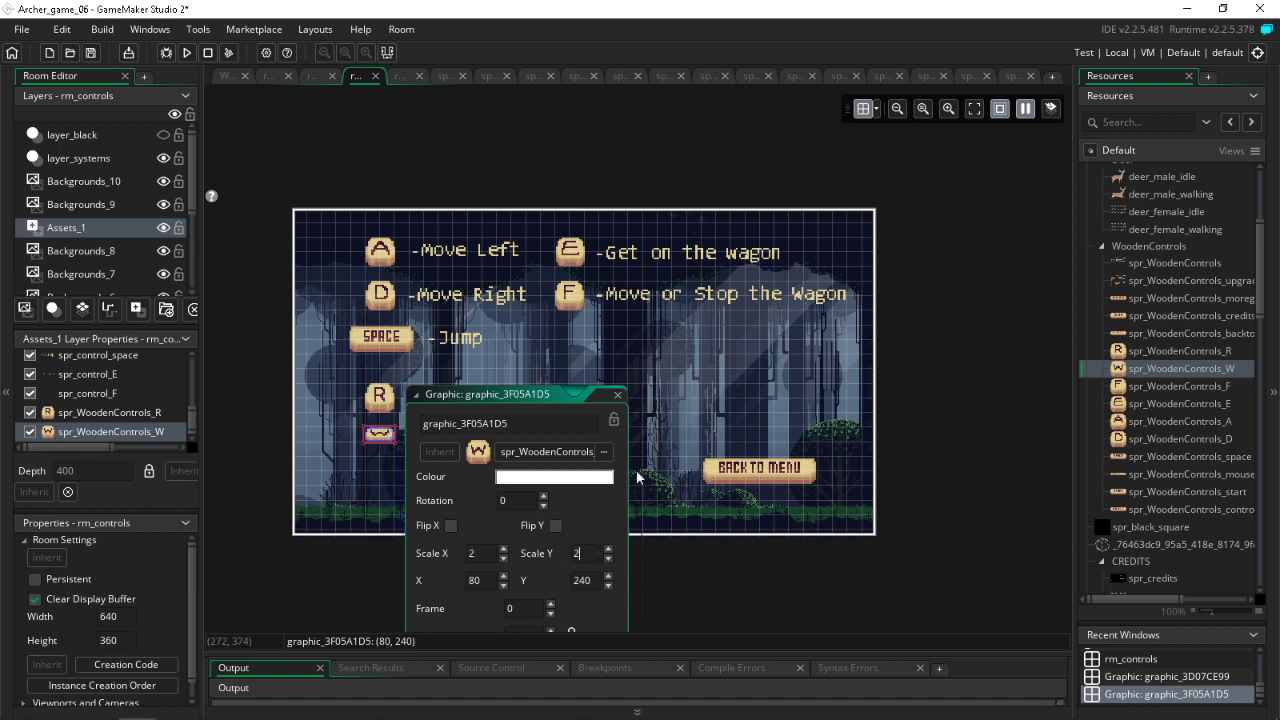
click(709, 403)
Step: Align the MOUSE LEFT CLICK graphic beneath the W key and save the project
drag(462, 492, 370, 484)
click(380, 396)
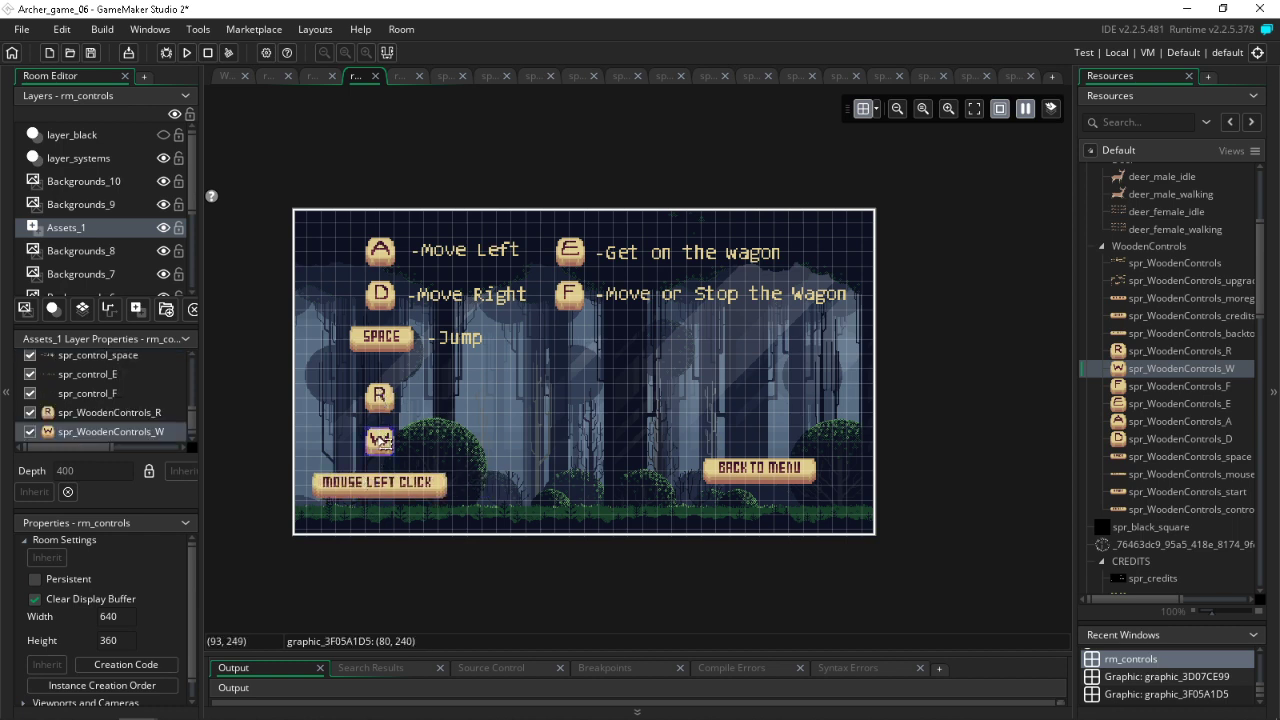
click(90, 53)
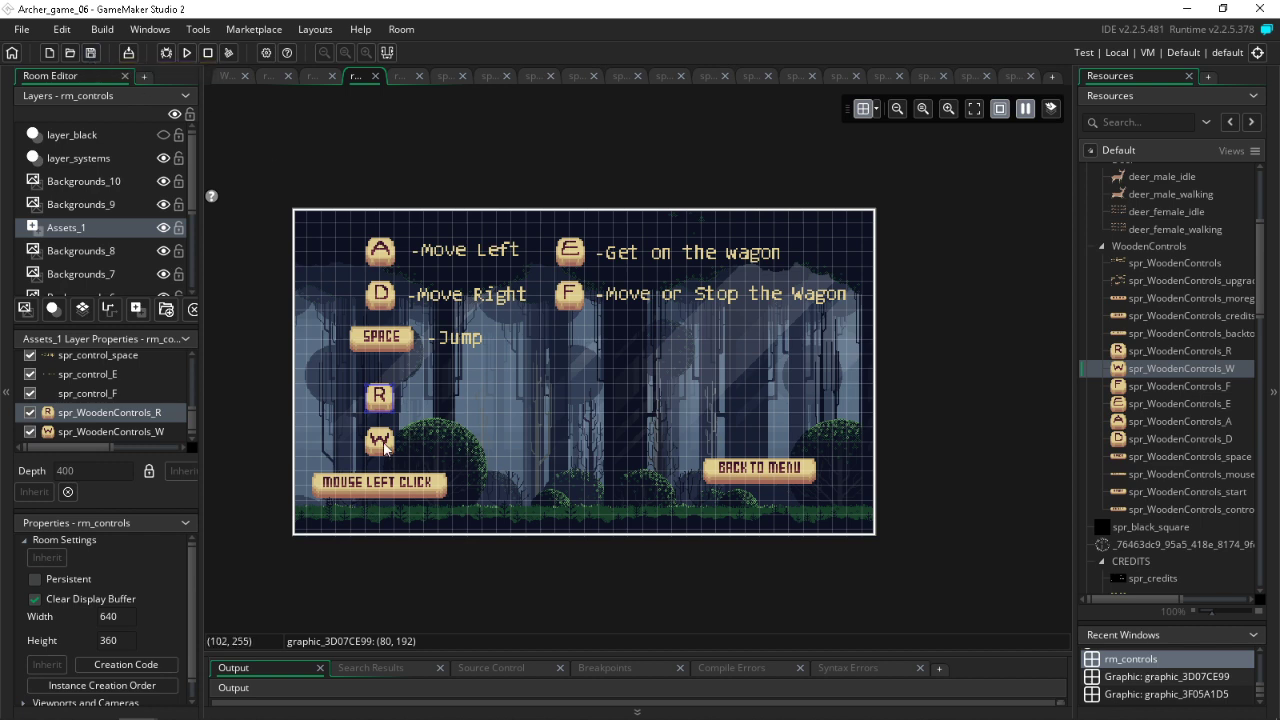
Step: Change obj_archer's Key Press - Q event to a Key Pressed event for the letter W and save the project
mouse_move(412, 714)
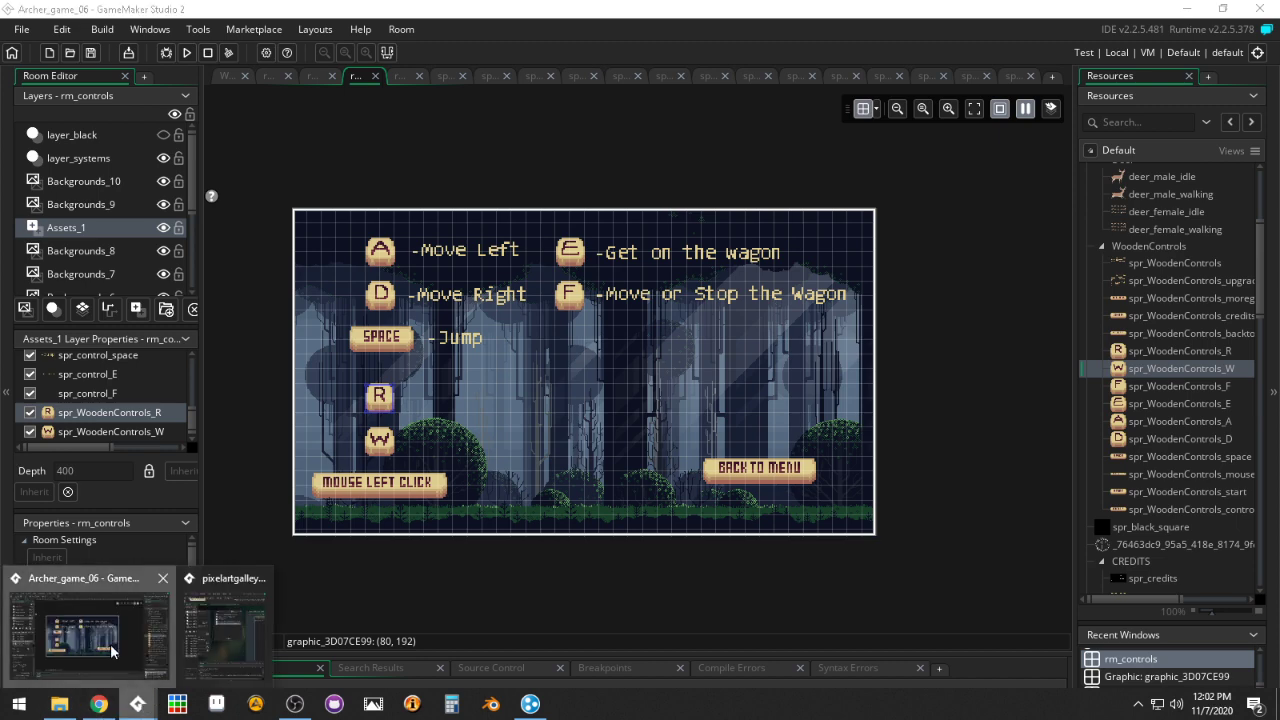
scroll(1183, 515, down, 10)
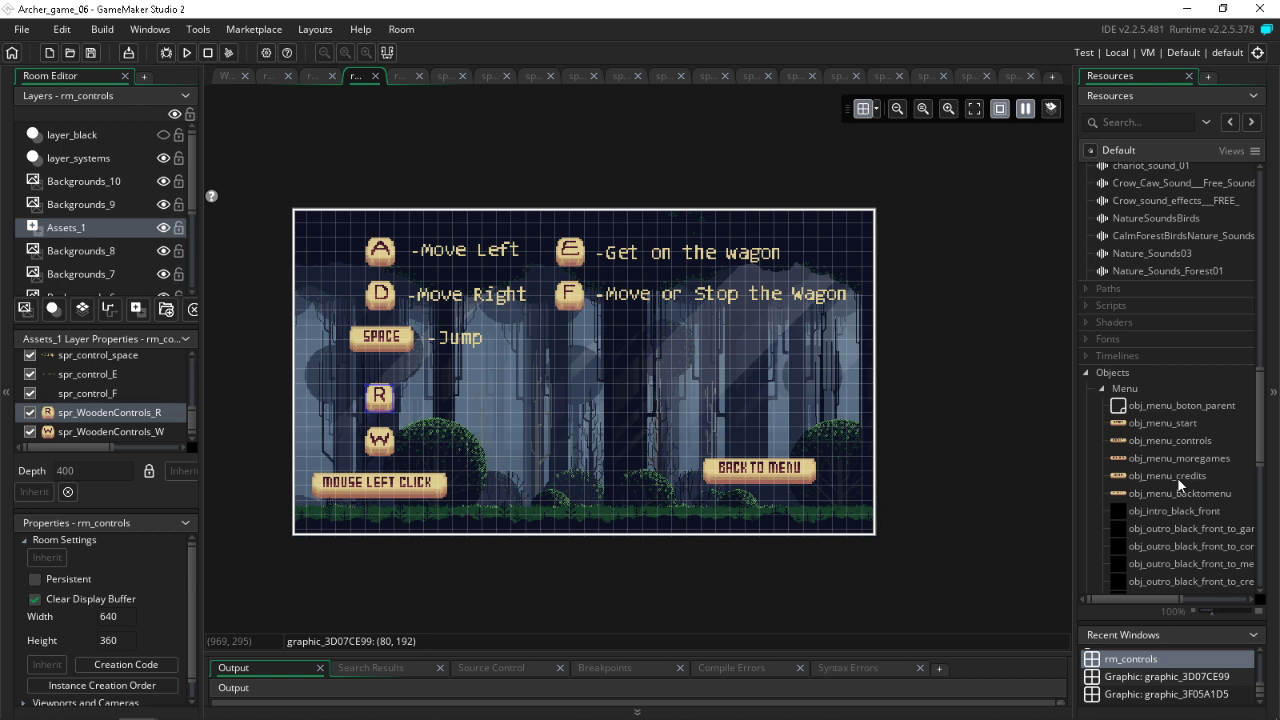
scroll(1180, 487, down, 3)
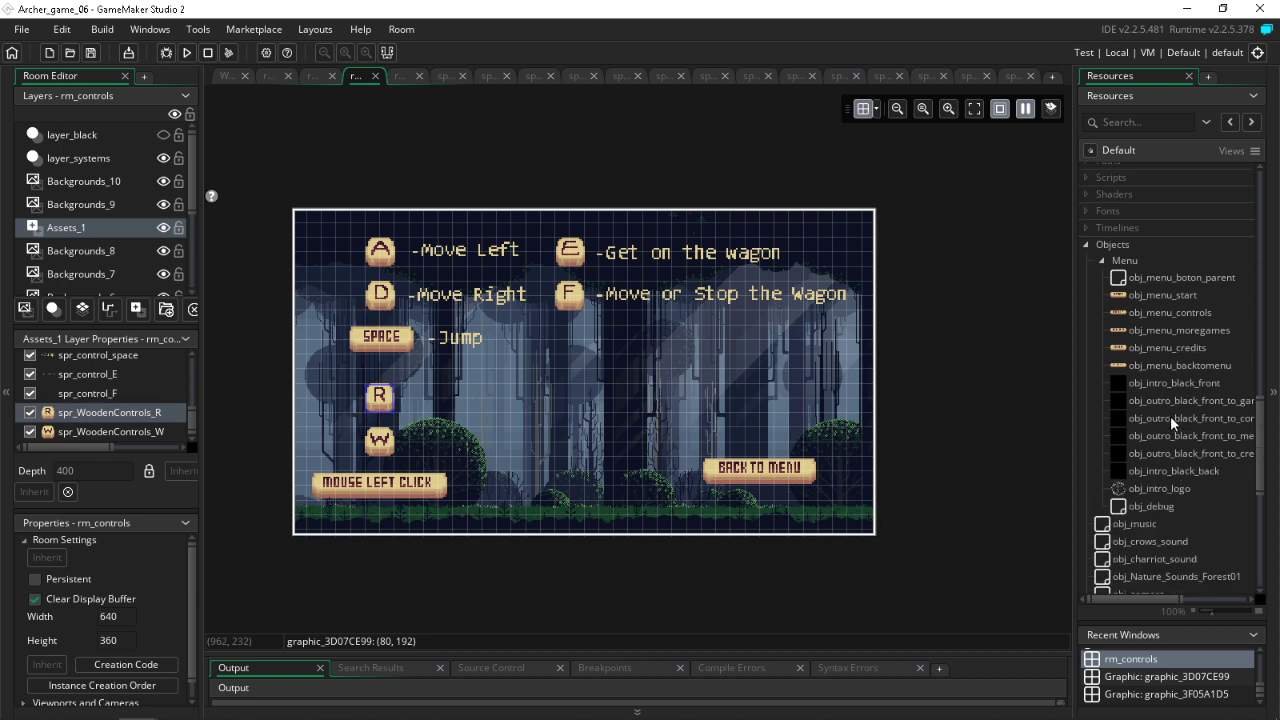
scroll(1165, 475, down, 9)
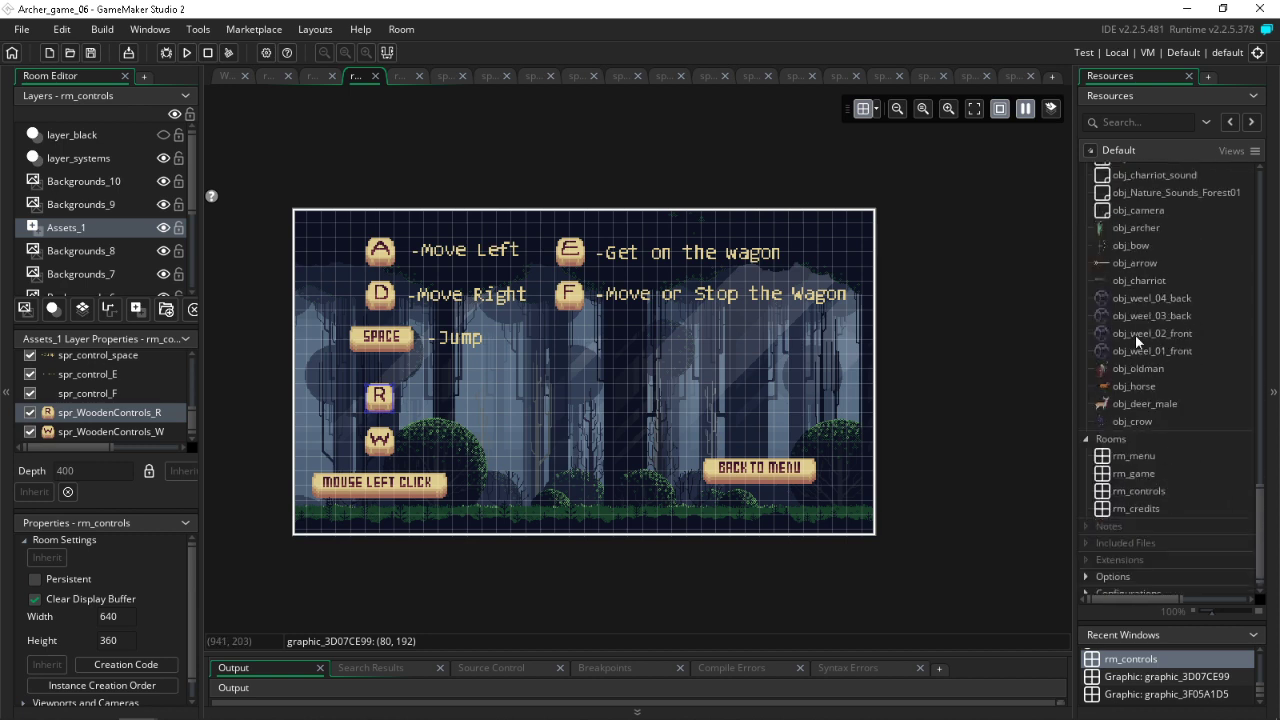
double_click(1131, 227)
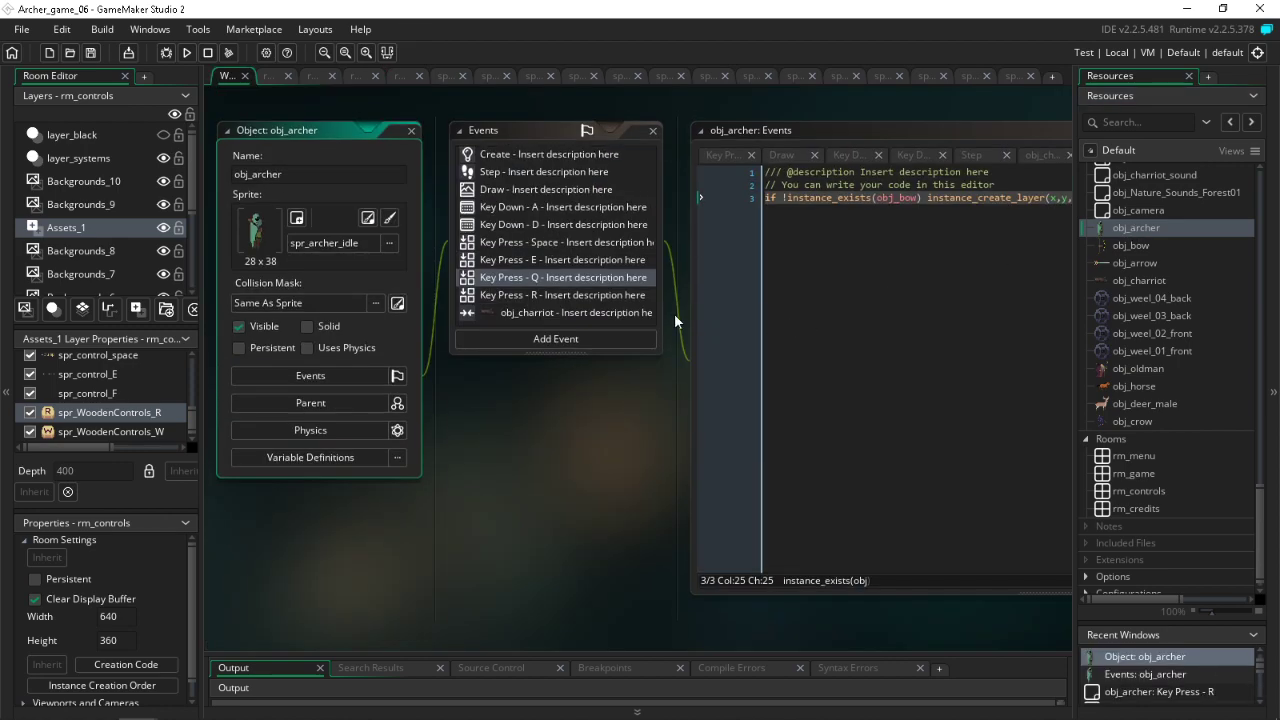
right_click(575, 282)
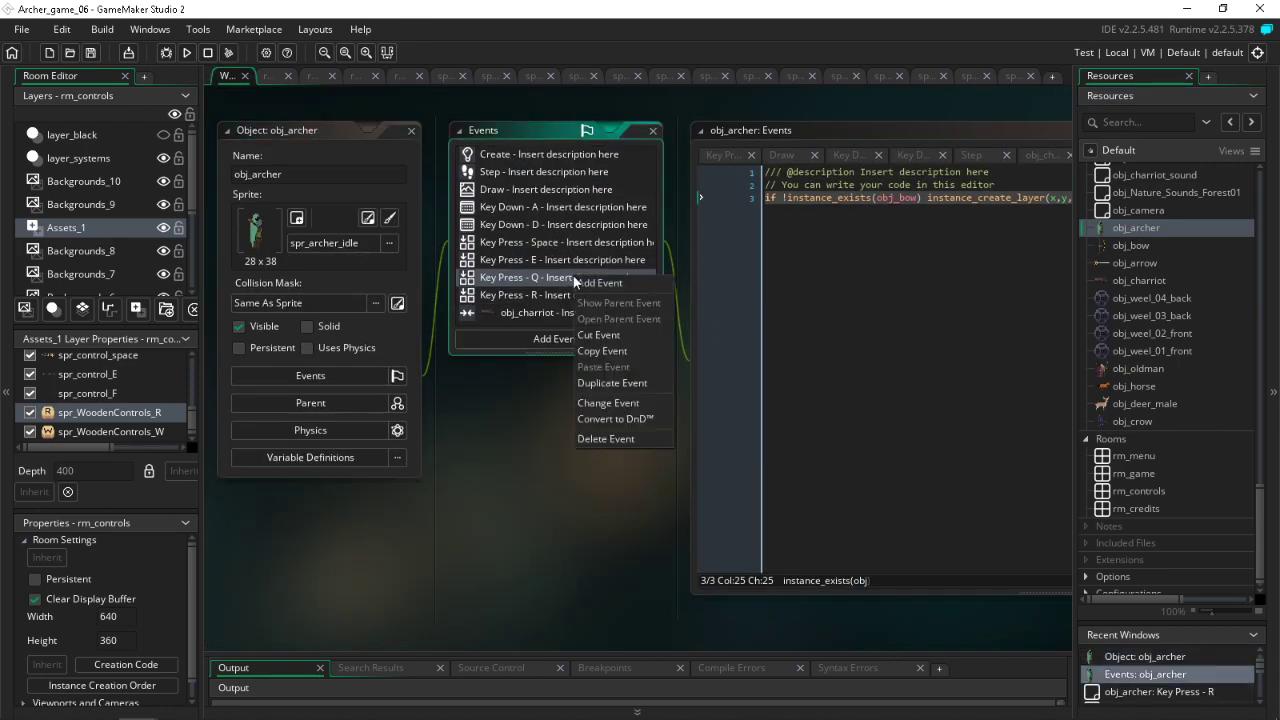
click(624, 402)
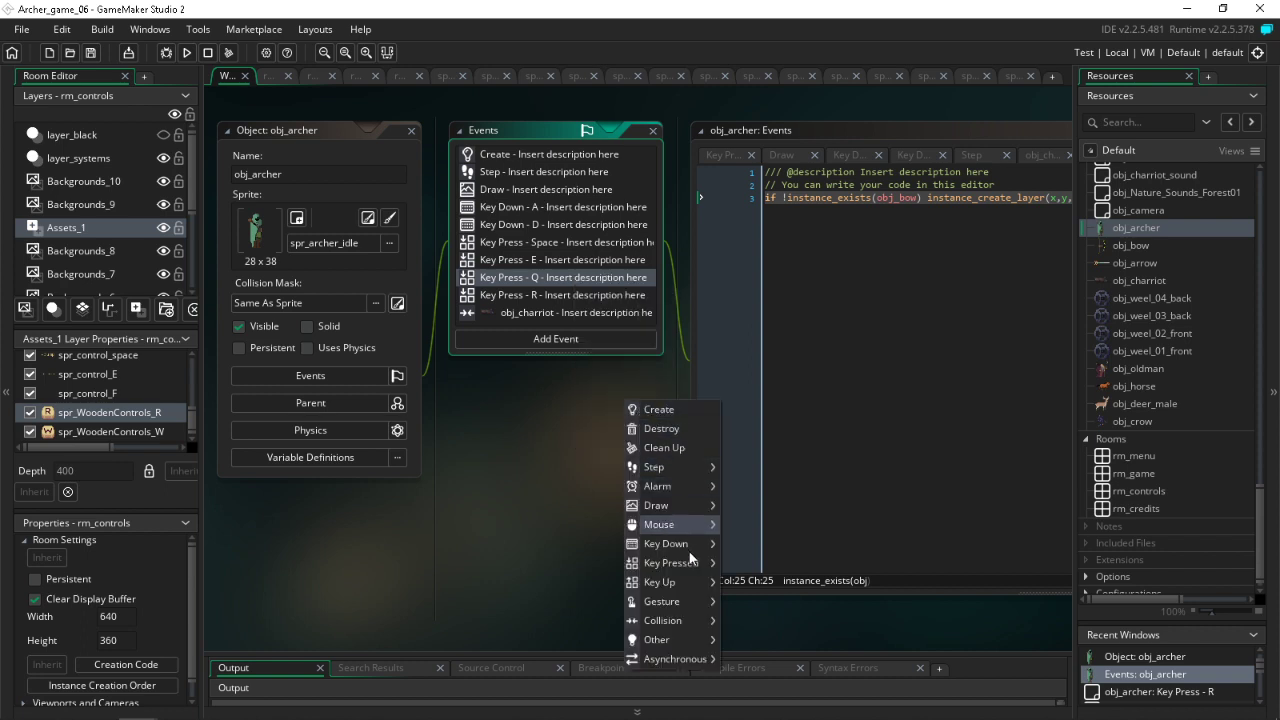
mouse_move(689, 590)
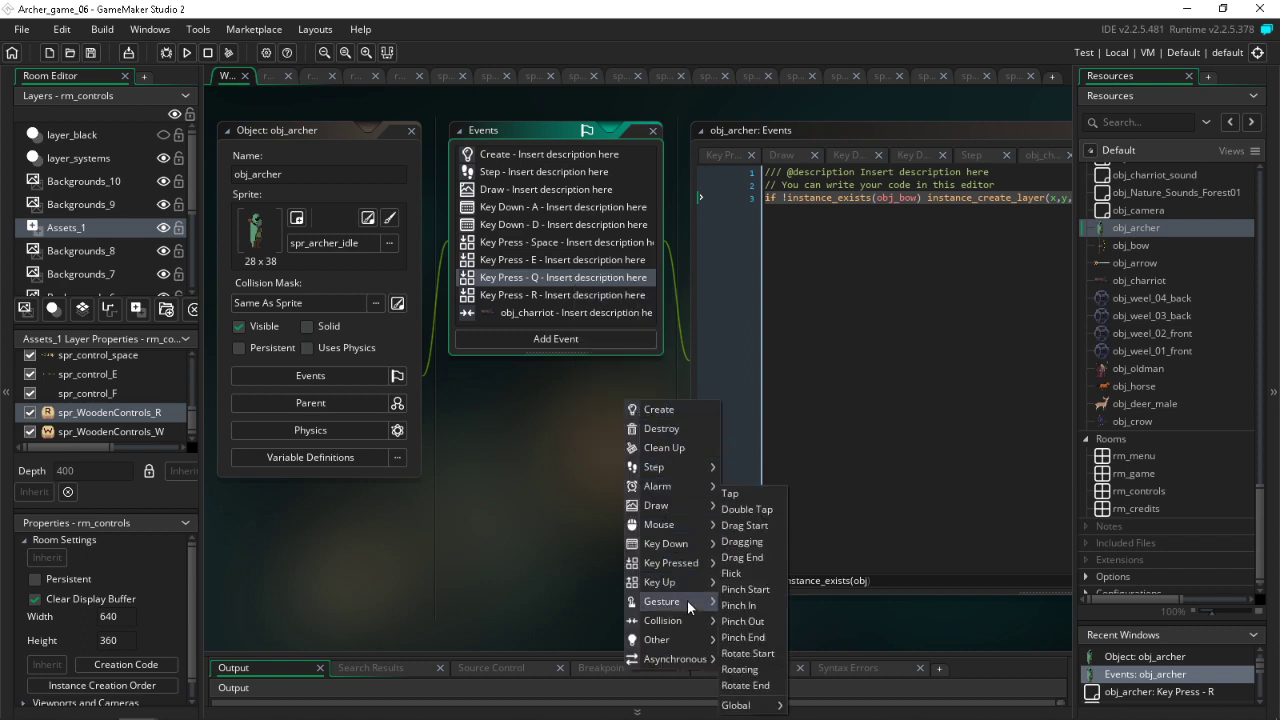
mouse_move(680, 558)
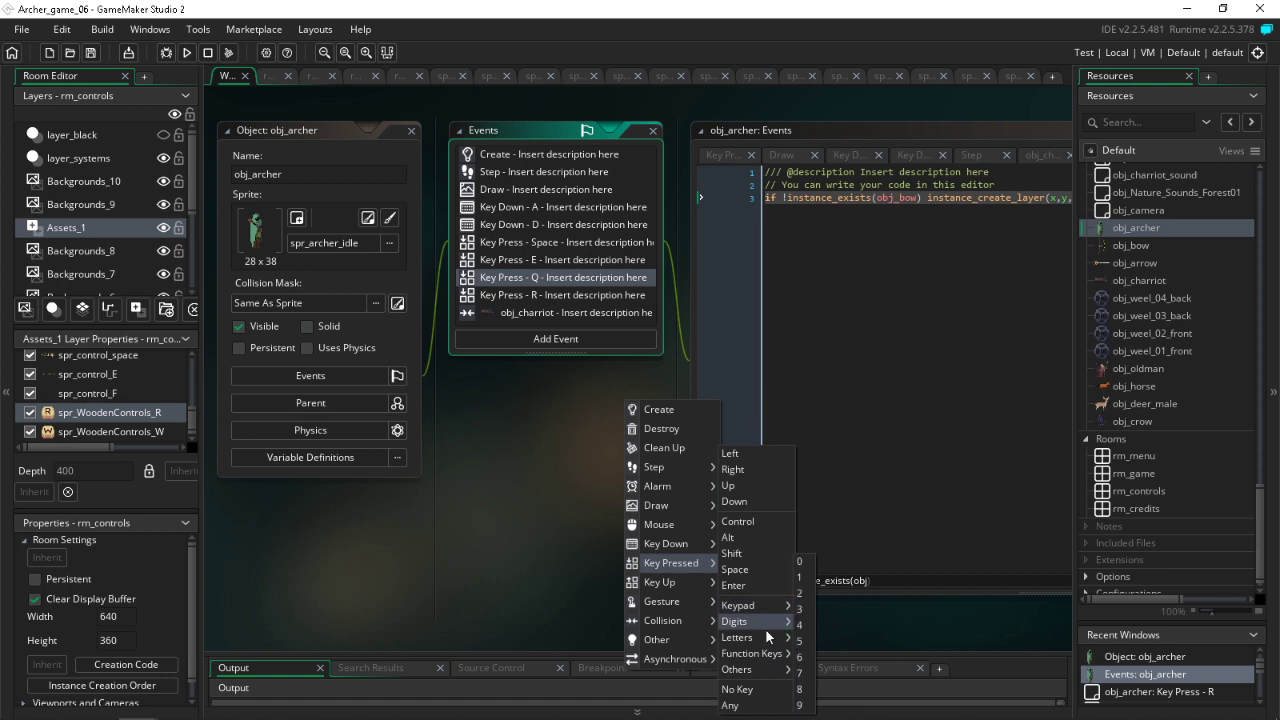
mouse_move(767, 637)
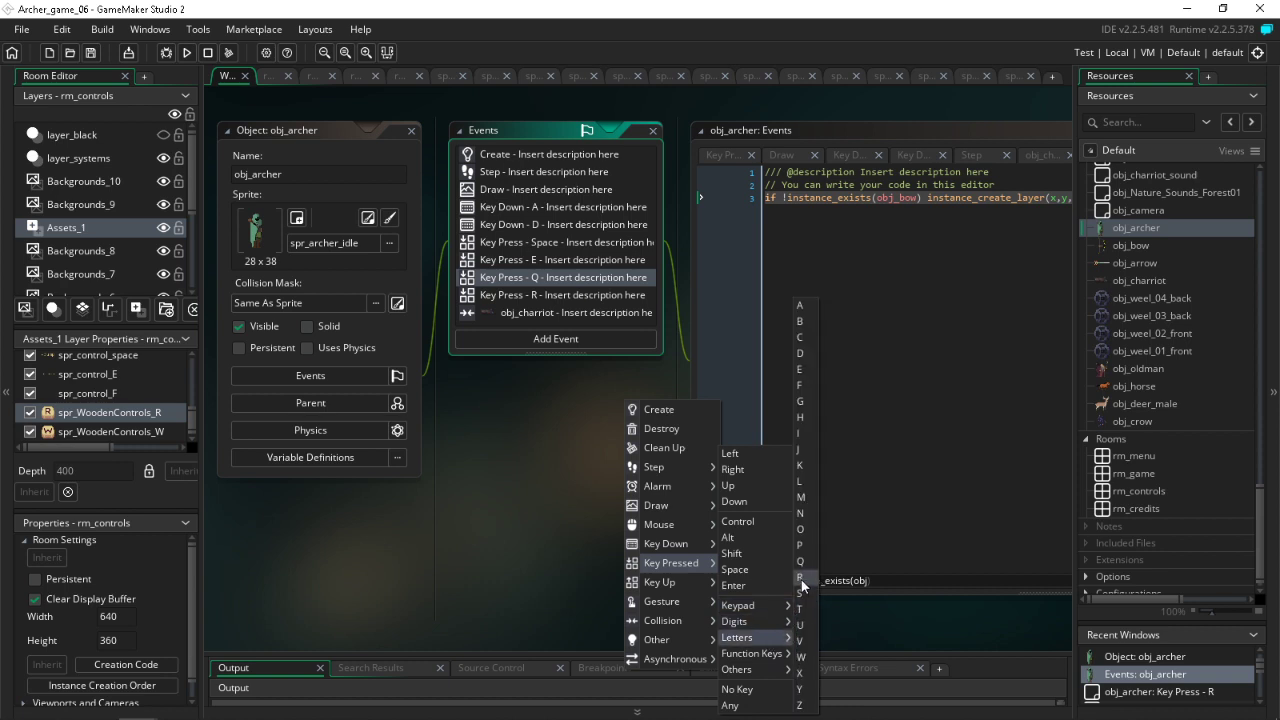
click(802, 657)
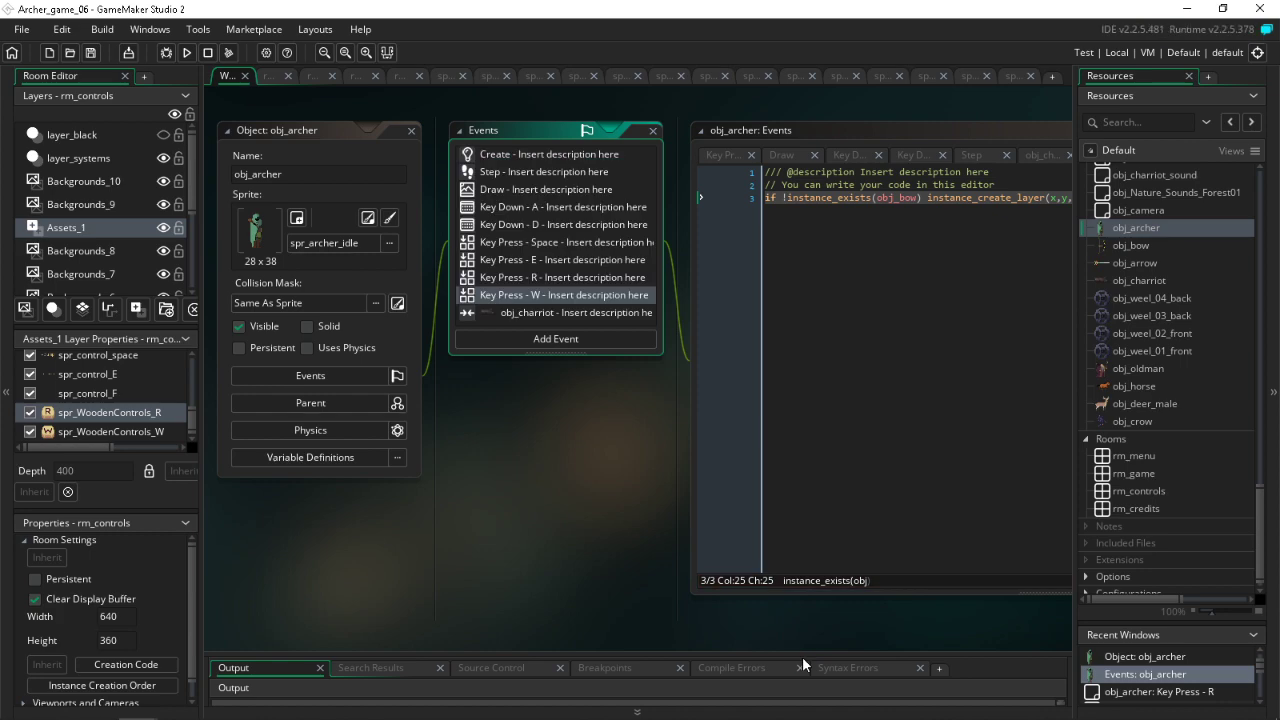
click(89, 52)
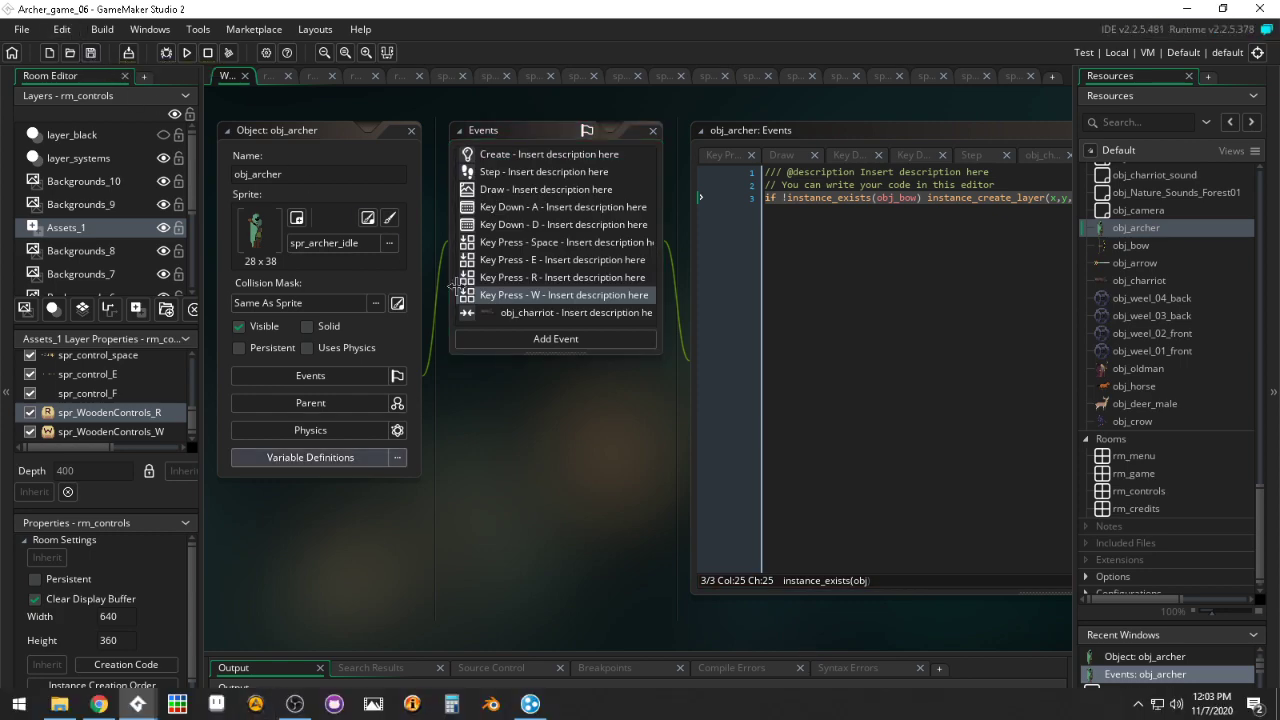
Step: Open spr_control_mouse_left_click from the CREDITS sprite group and open its frame for image editing, keeping the origin at Top Left
click(271, 76)
click(318, 76)
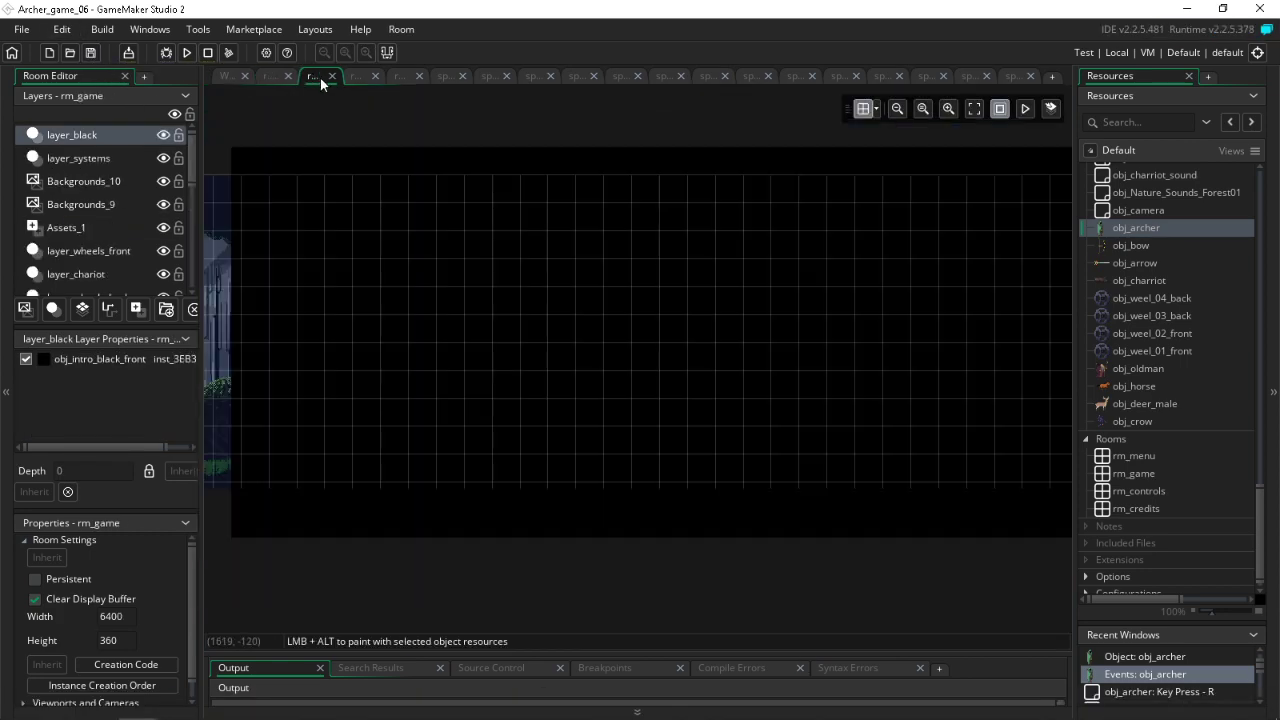
click(357, 76)
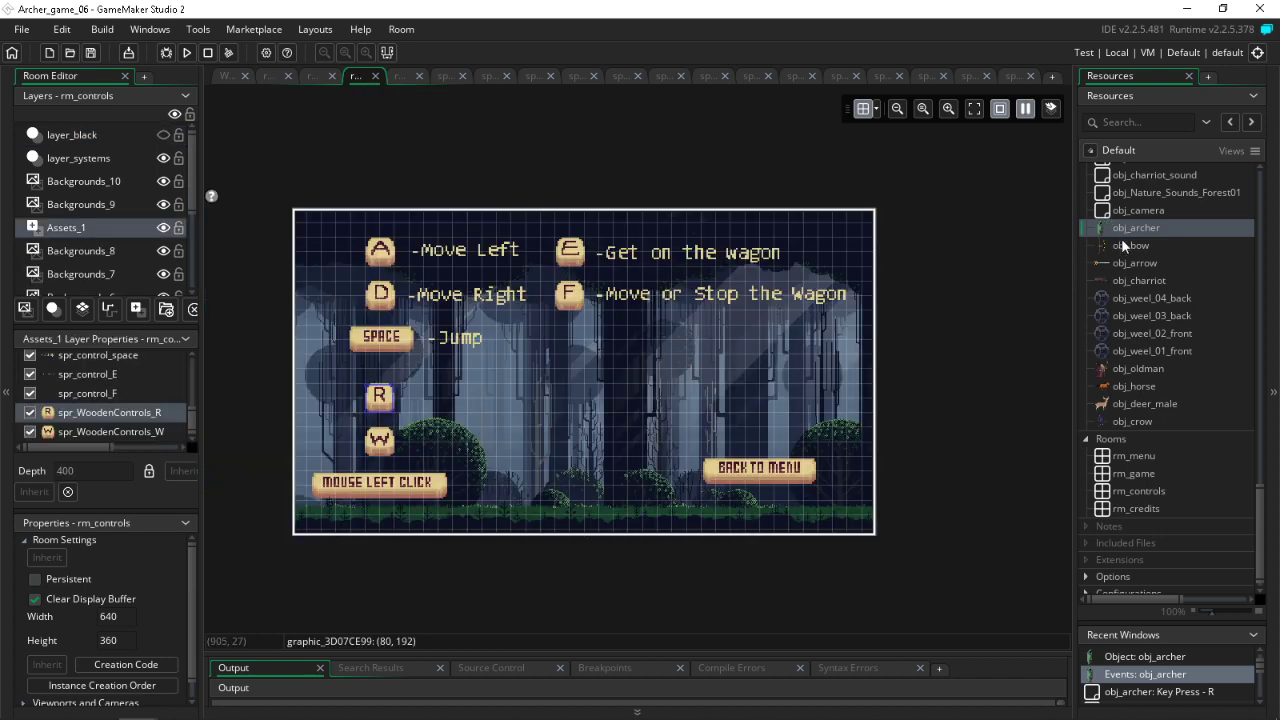
scroll(1141, 324, up, 7)
scroll(1160, 340, up, 10)
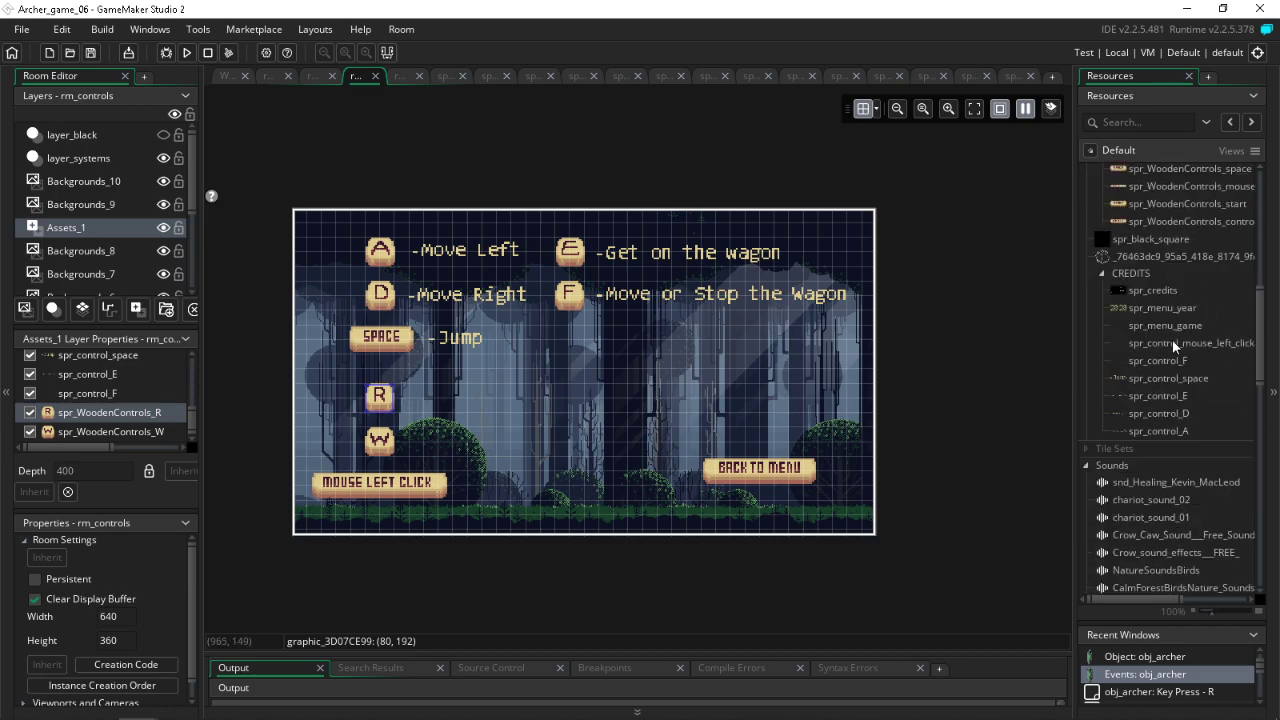
click(1173, 342)
double_click(1172, 342)
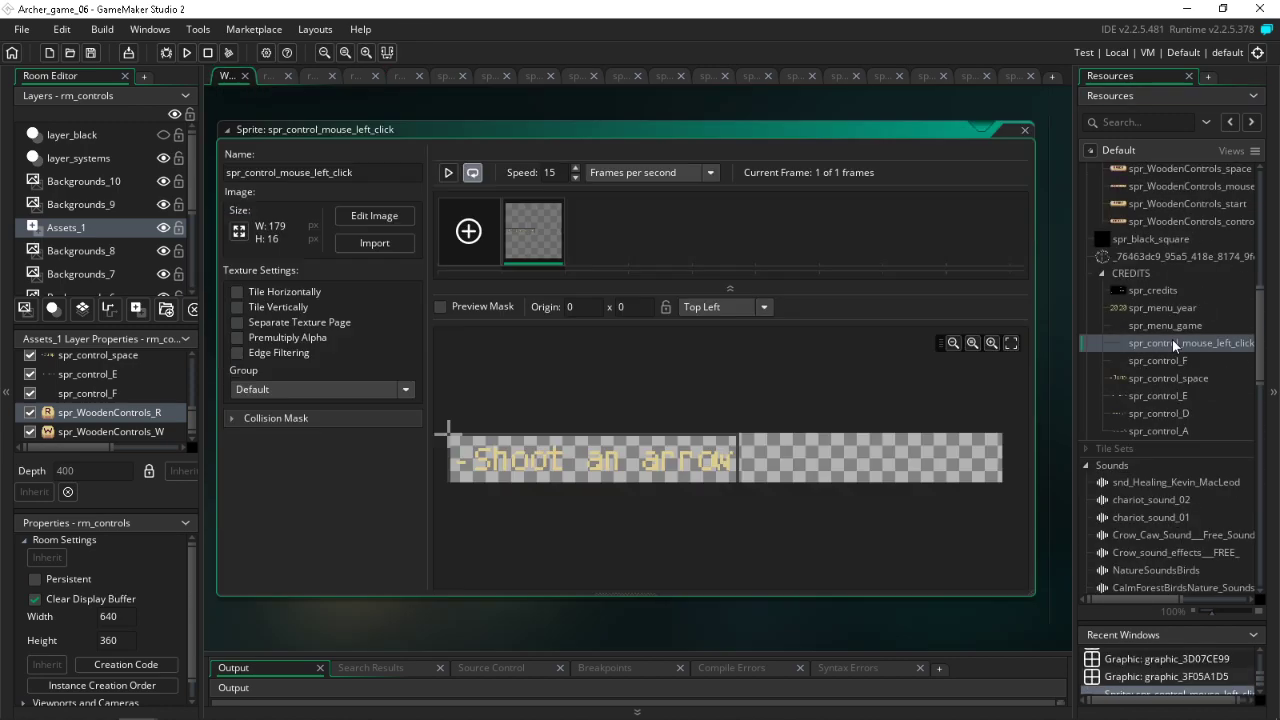
click(801, 377)
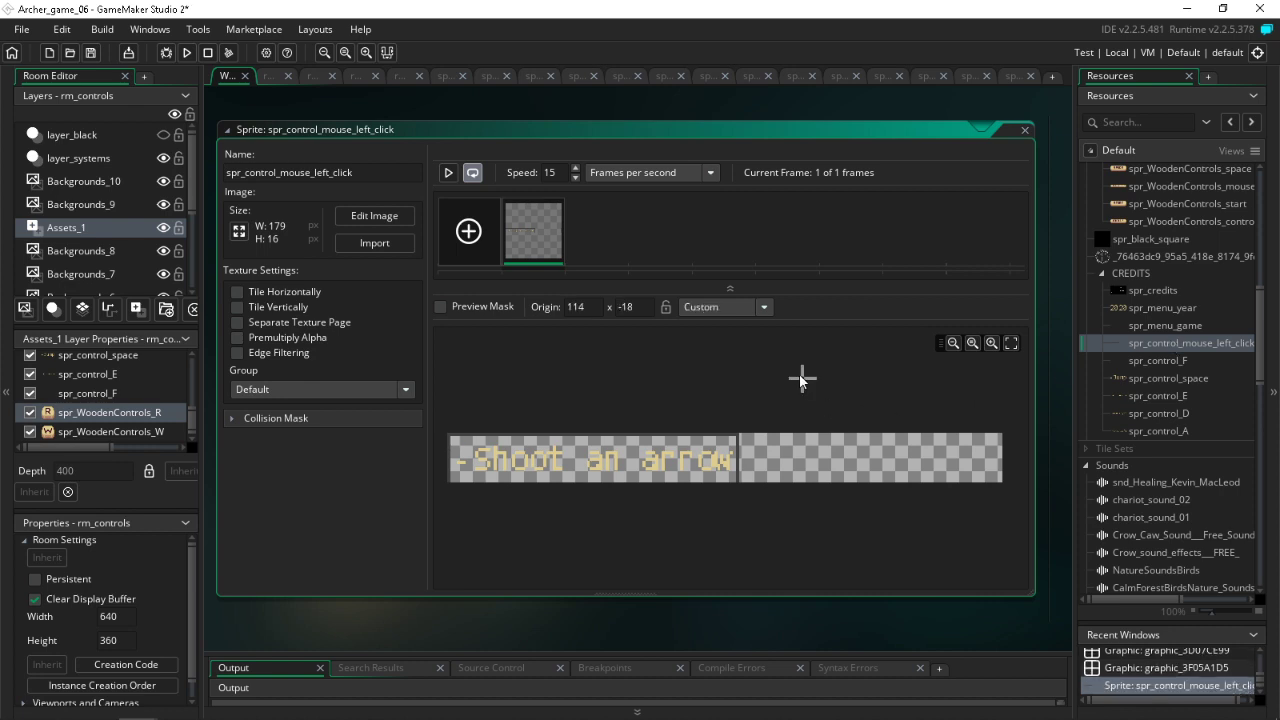
key(ctrl+z)
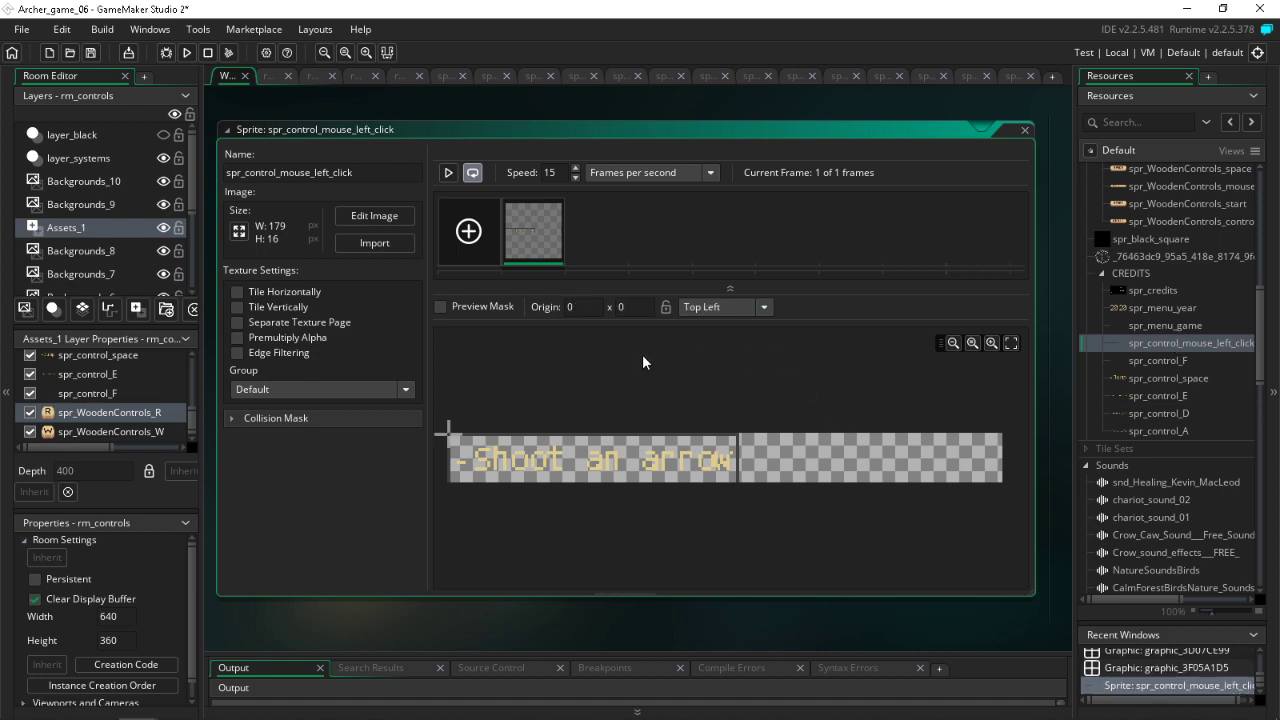
double_click(526, 245)
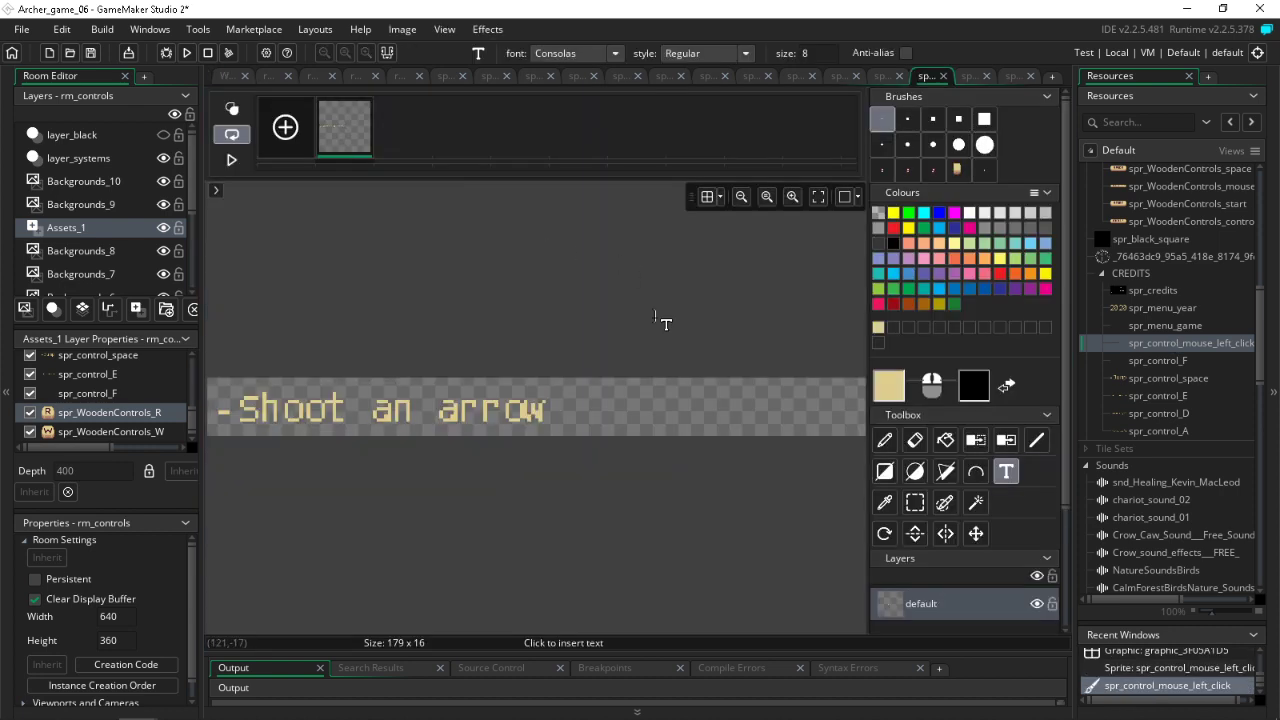
Step: Save the project and trim the "-Shoot an arrow" image of spr_control_mouse_left_click to its text
click(90, 52)
click(402, 29)
click(446, 310)
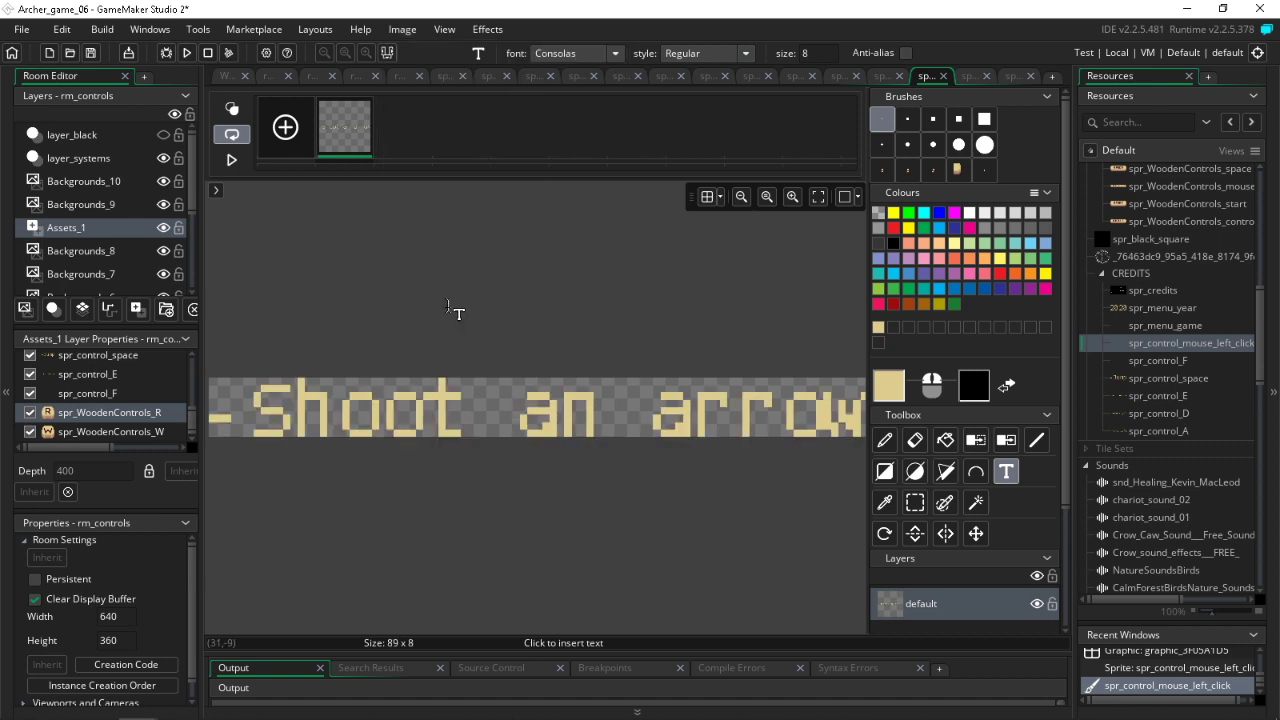
Step: Place spr_control_mouse_left_click beside the MOUSE LEFT CLICK graphic in rm_controls at (182, 294), with Scale X and Scale Y set to 2
click(362, 77)
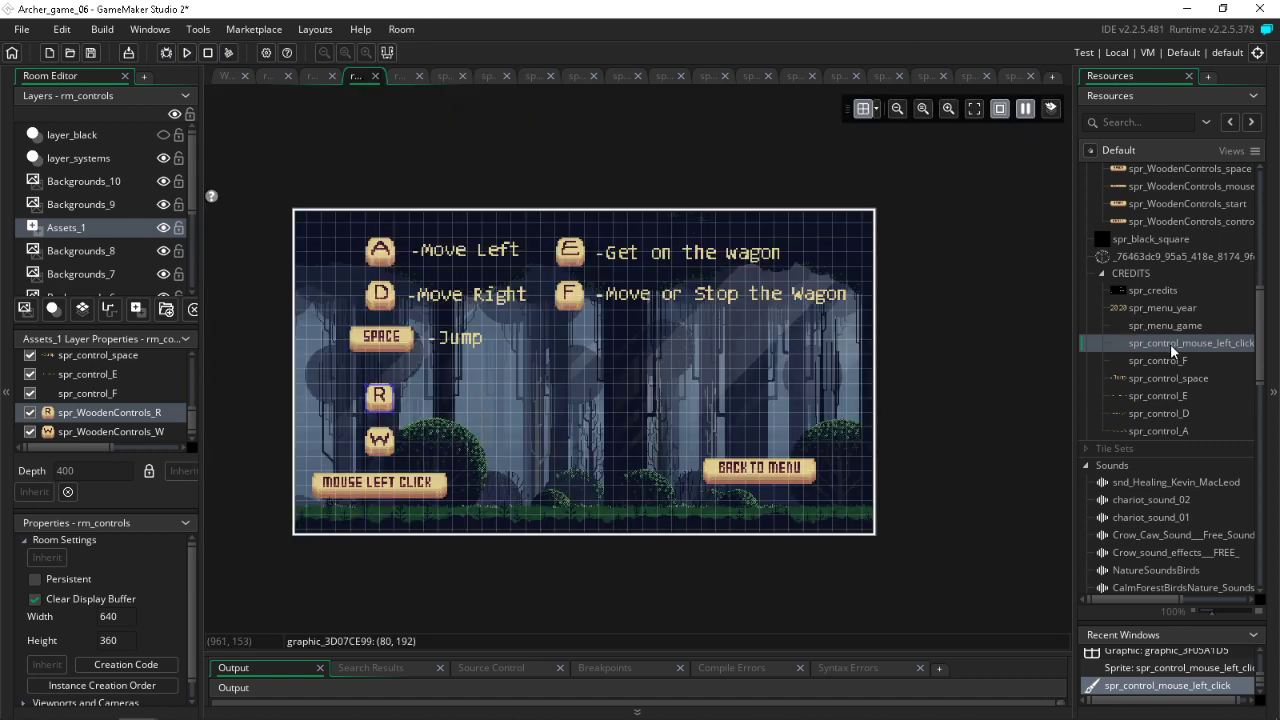
drag(1170, 343, 490, 490)
double_click(490, 490)
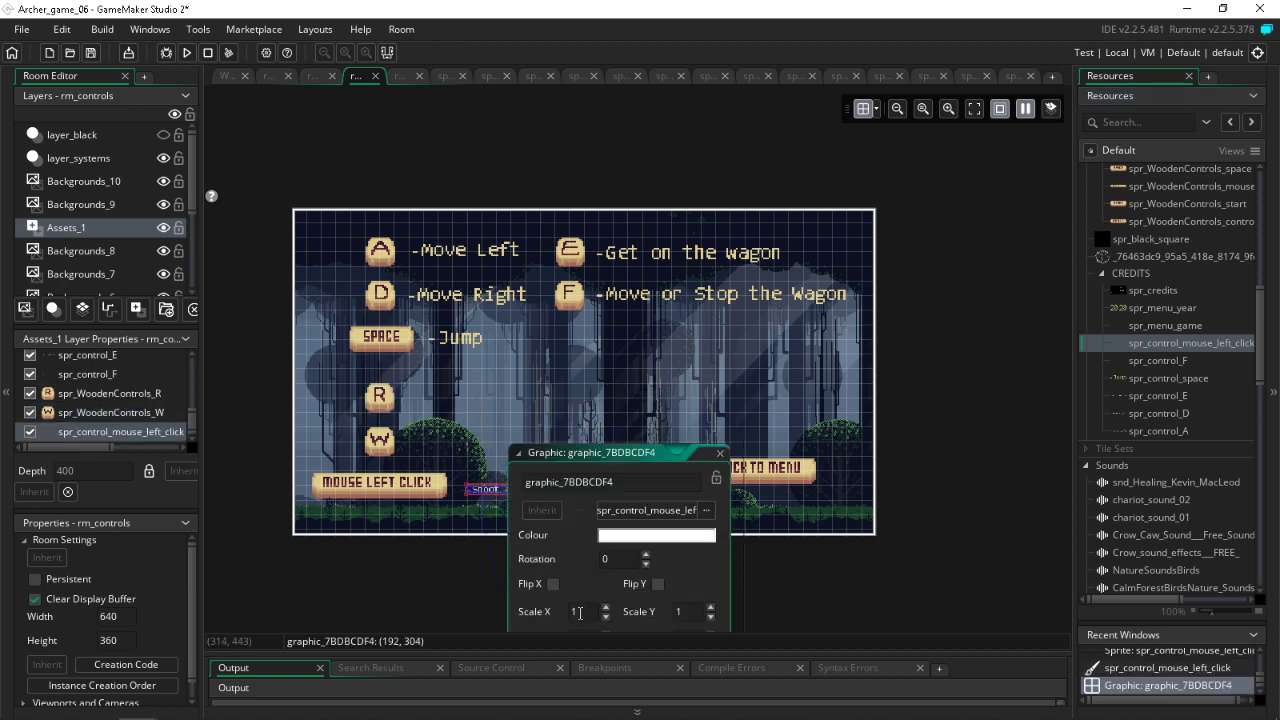
text(2)
click(680, 611)
text(2)
key(Return)
click(712, 453)
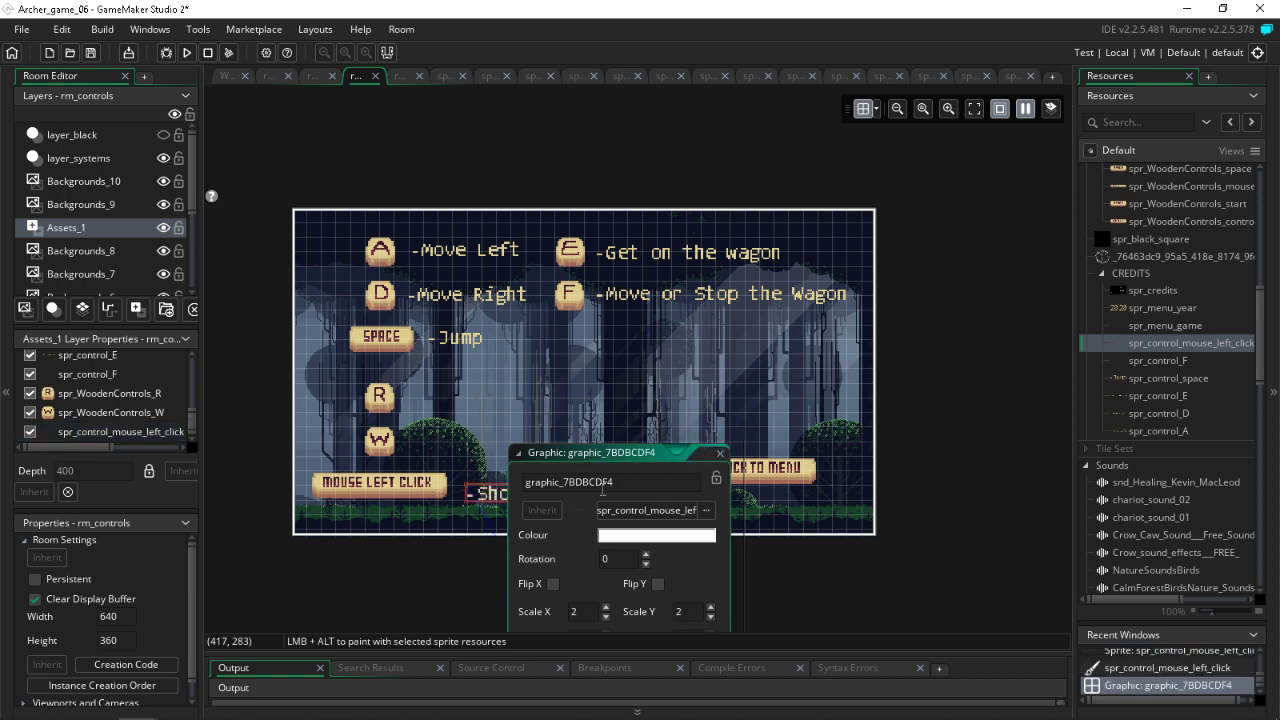
drag(517, 500, 504, 484)
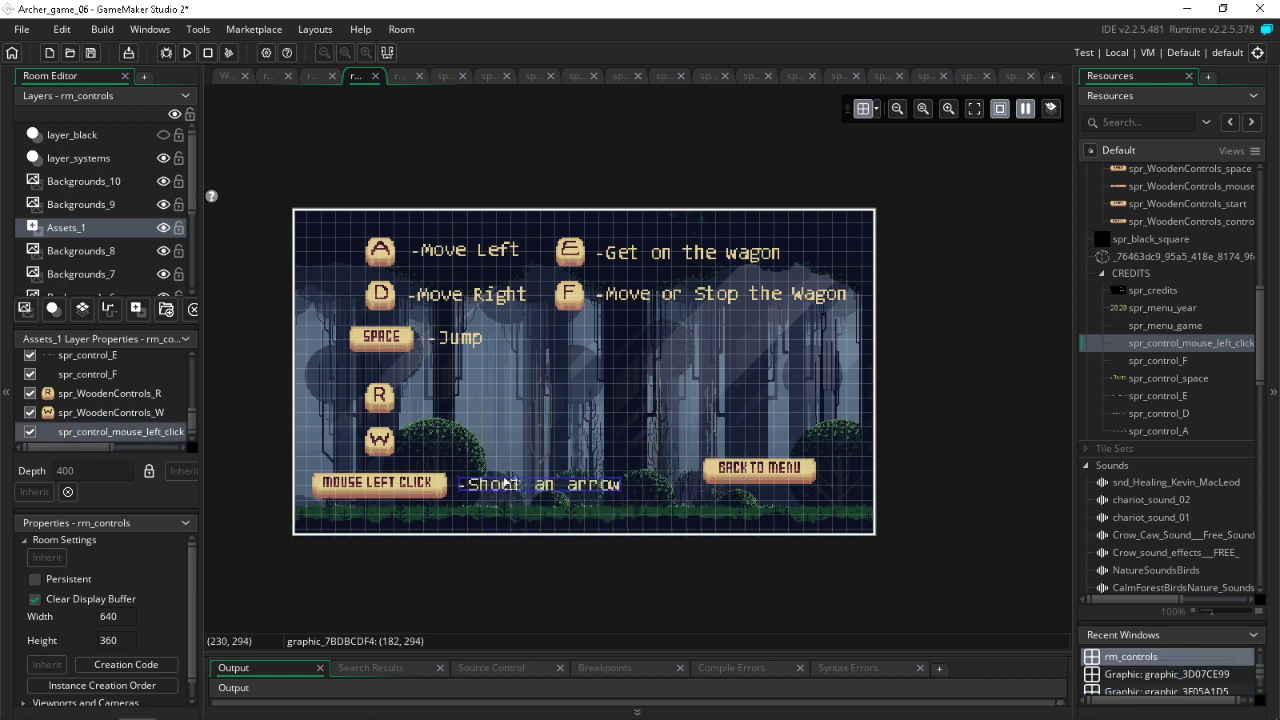
click(533, 434)
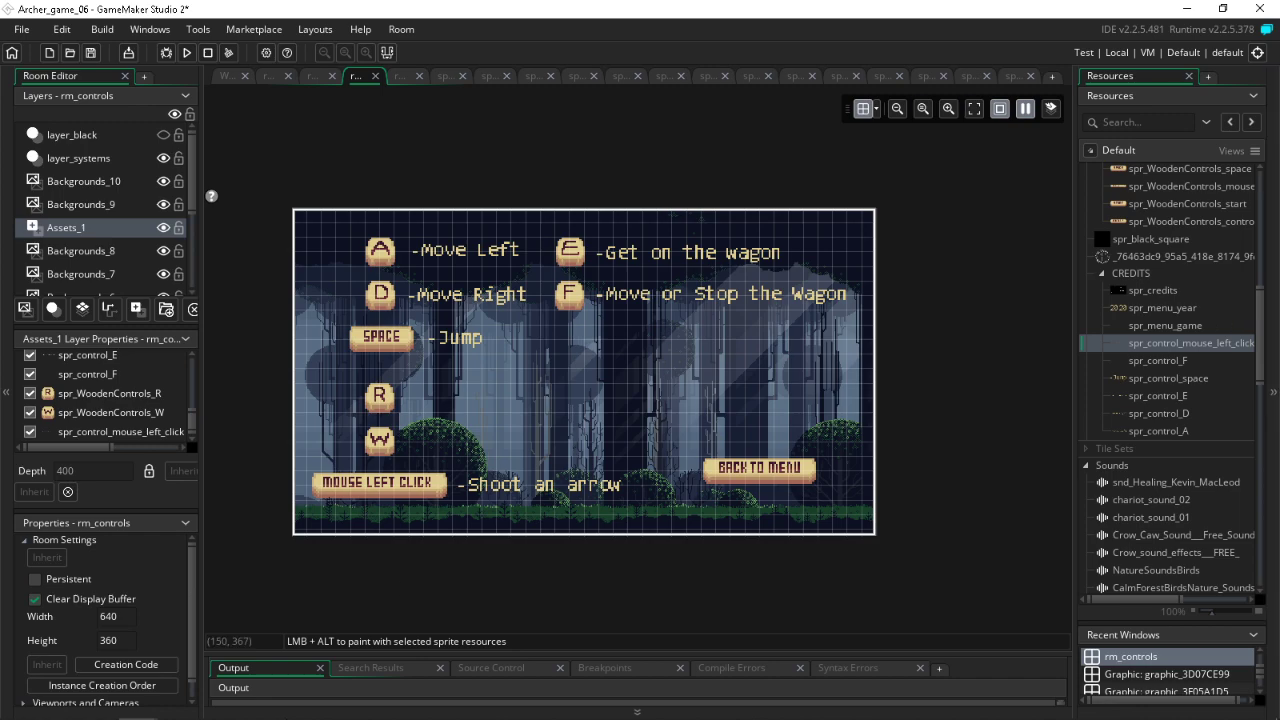
Step: Switch to Chrome, return to the Spanish-English translator and translate "sacar el arco" into English
click(99, 704)
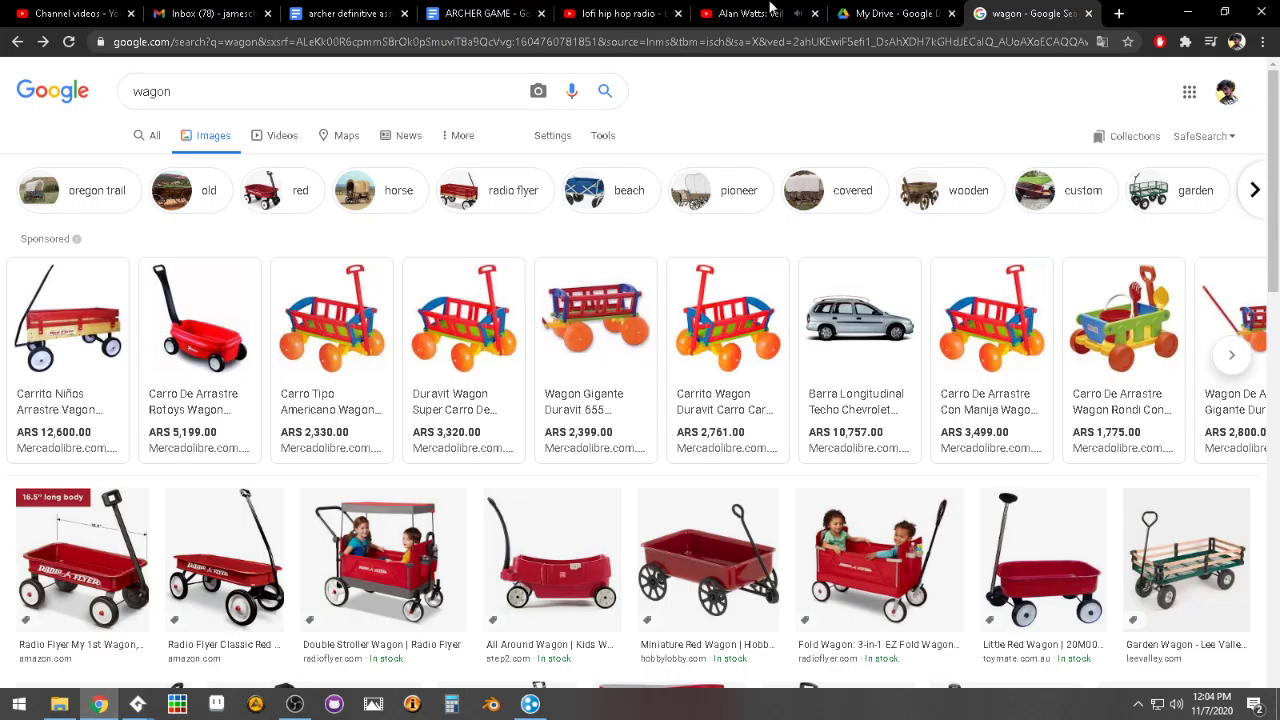
click(16, 41)
click(16, 41)
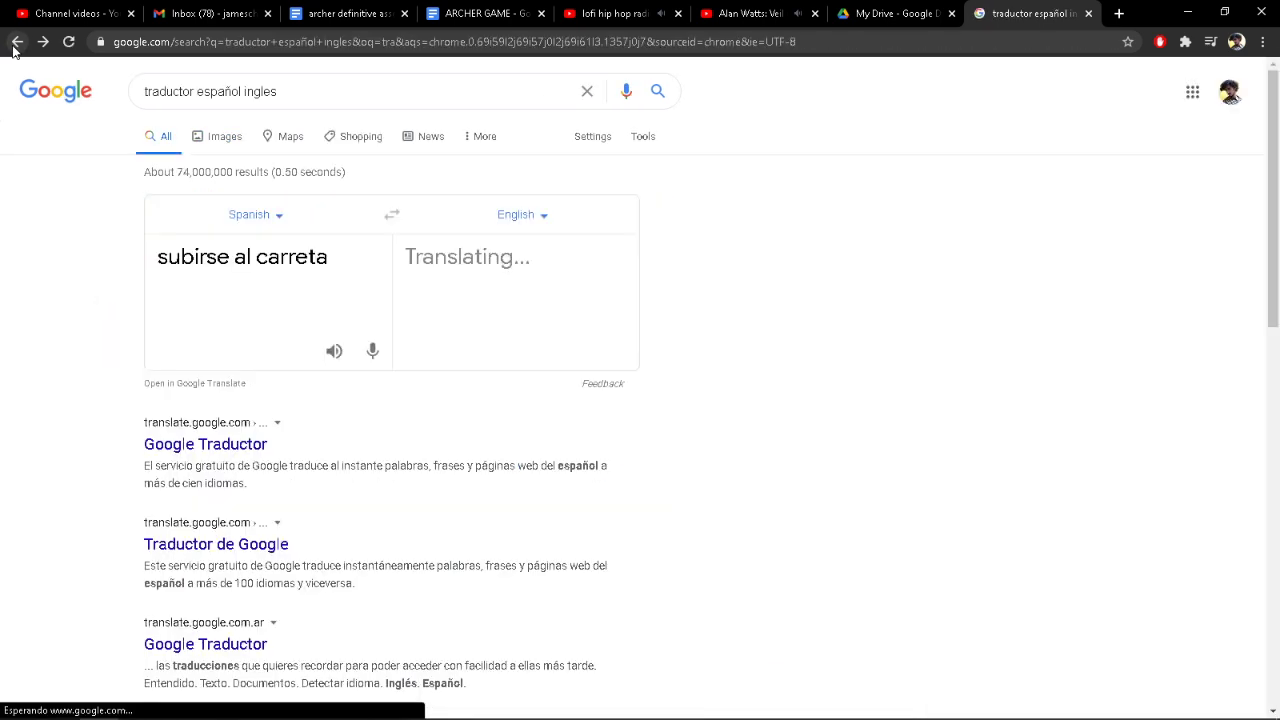
drag(340, 262, 57, 289)
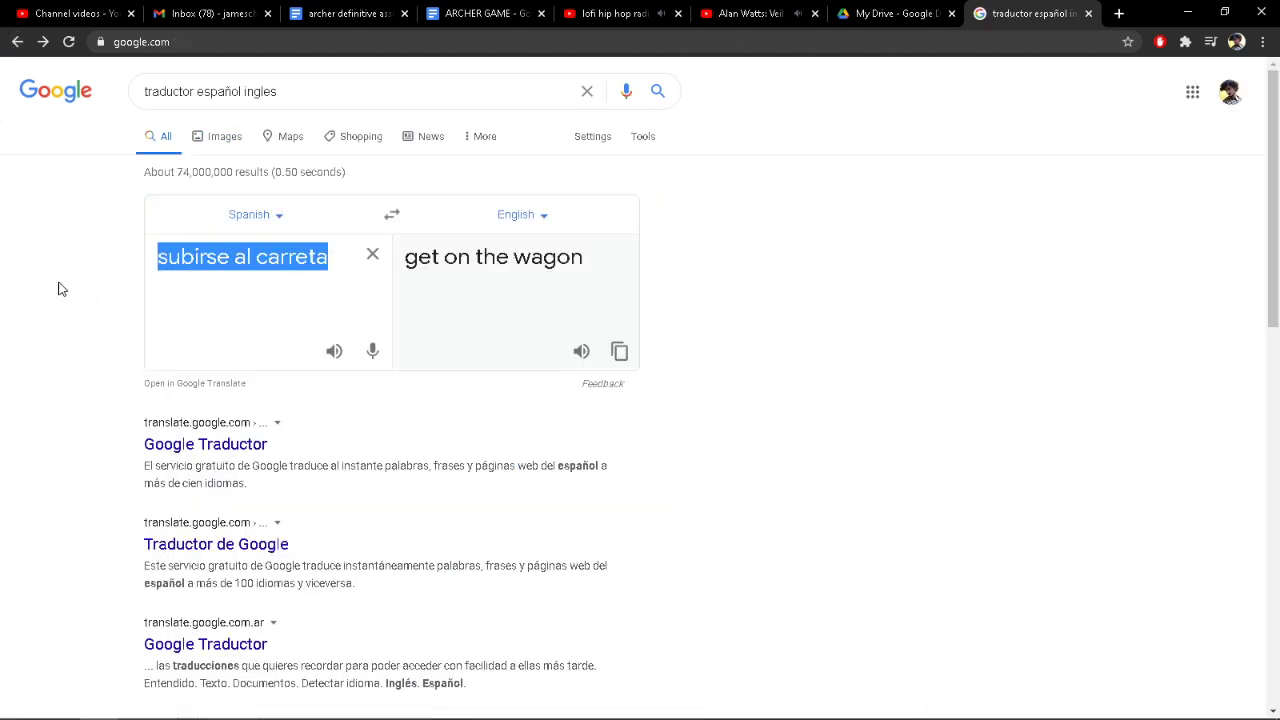
text(sacar el)
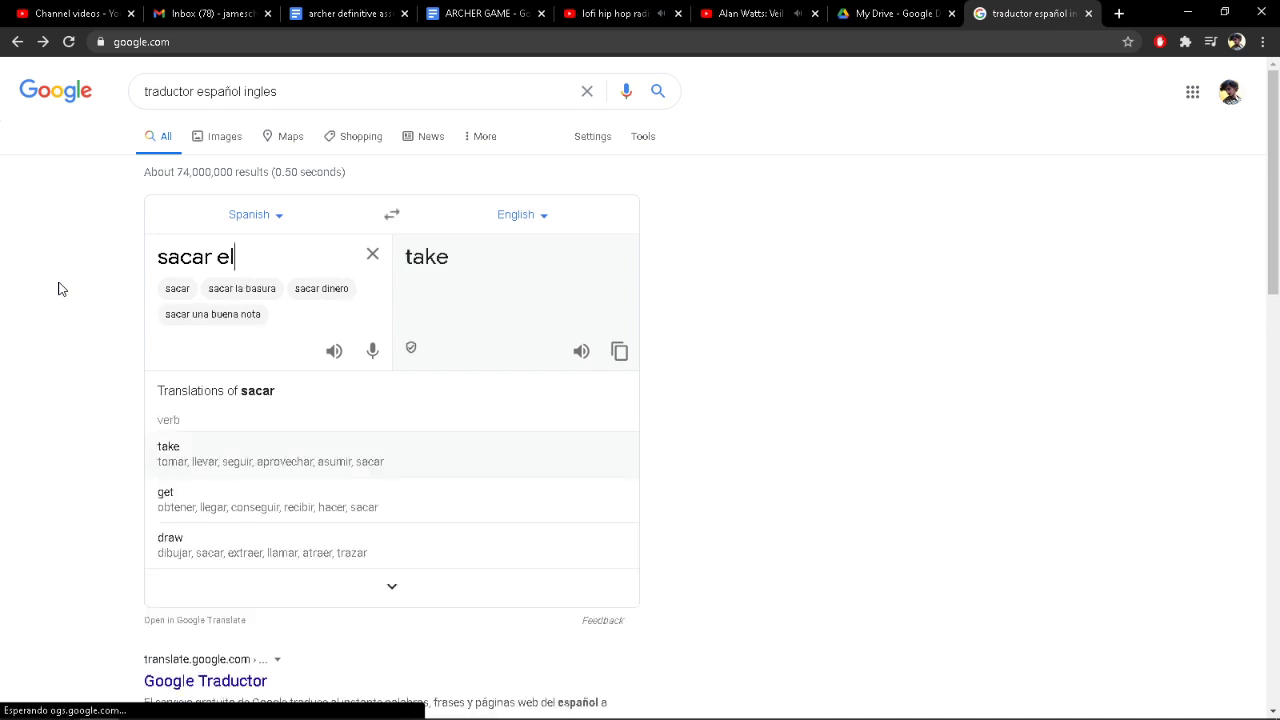
text( arco)
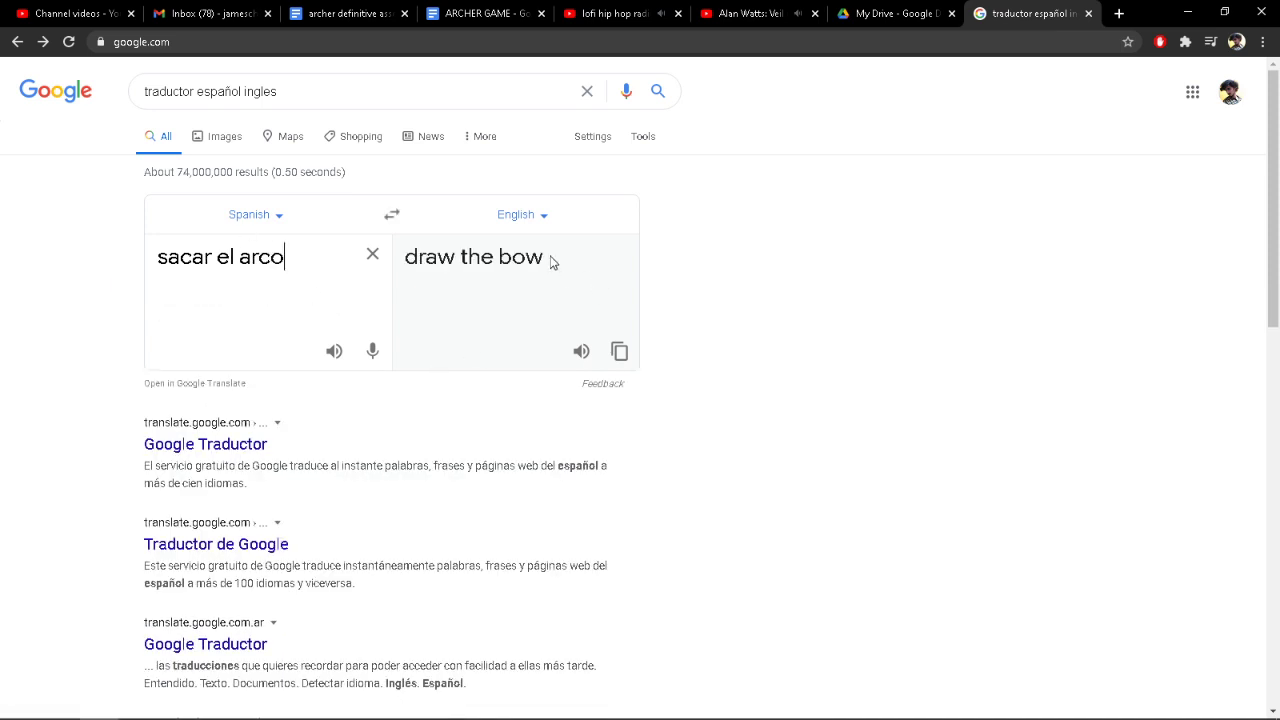
drag(551, 262, 412, 280)
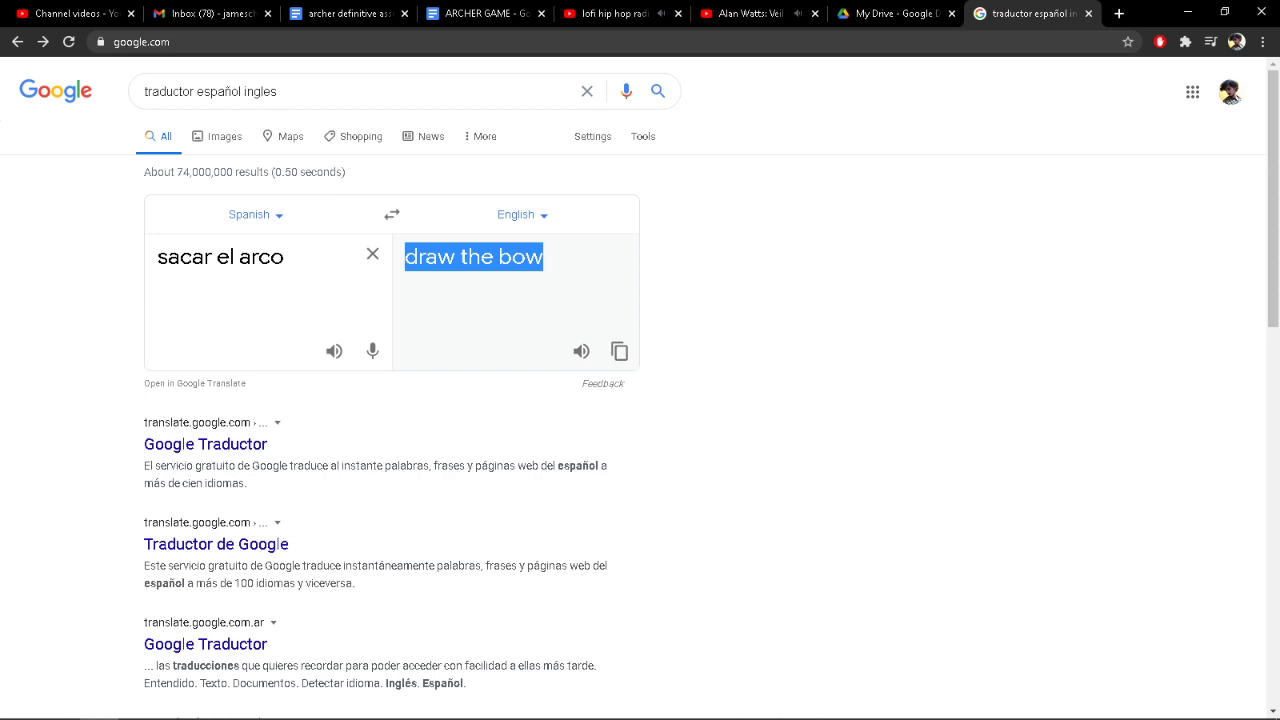
Step: Switch back to GameMaker, duplicate spr_menu_game as spr_control_W, and duplicate that copy as spr_control_R
click(139, 705)
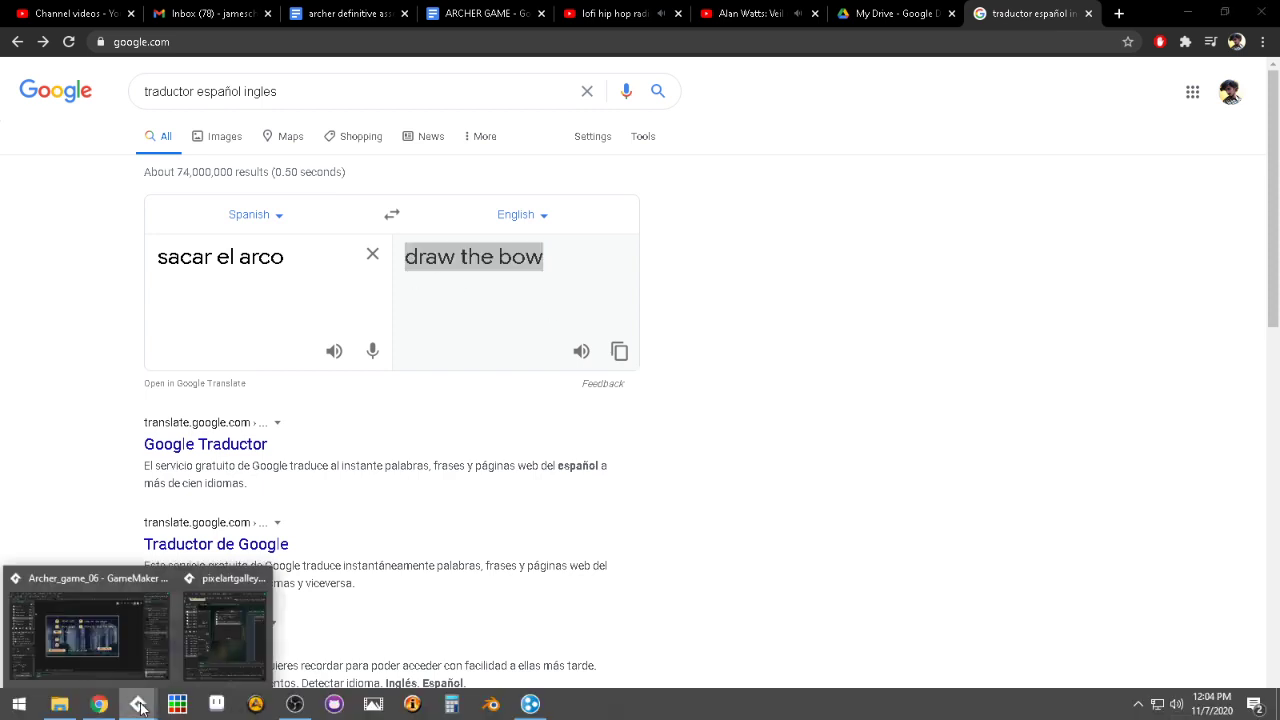
click(103, 655)
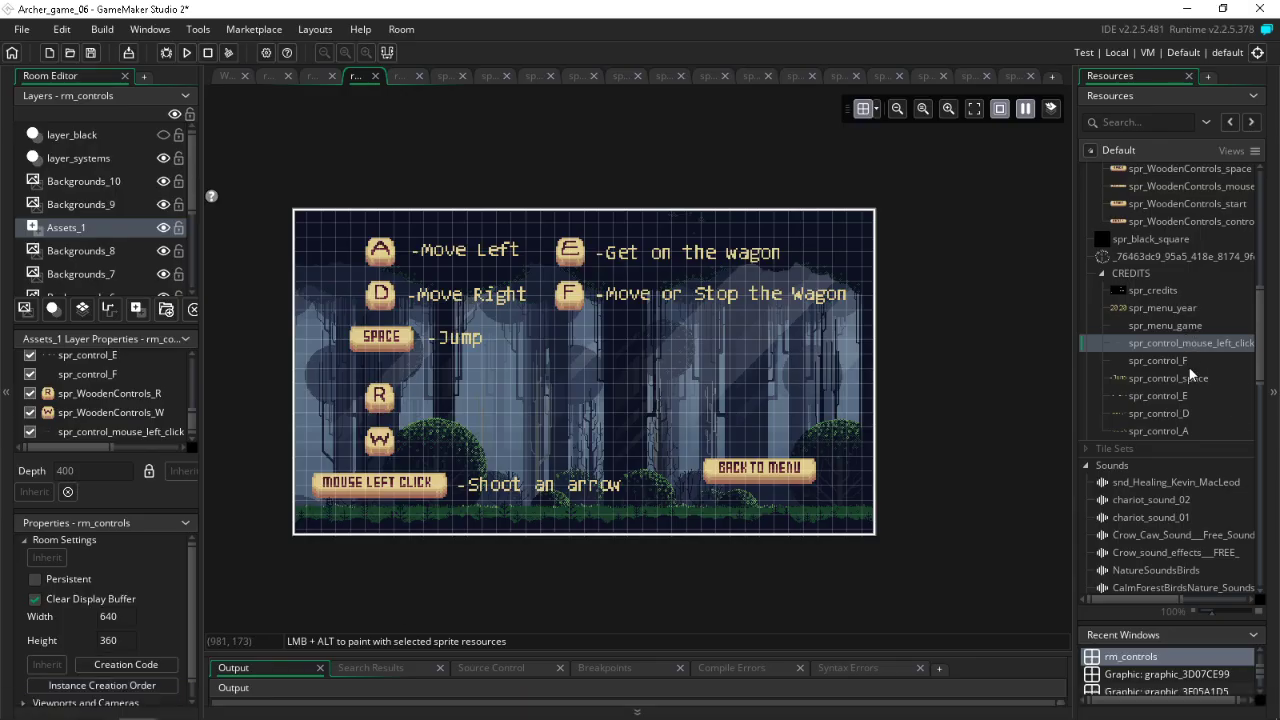
right_click(1176, 326)
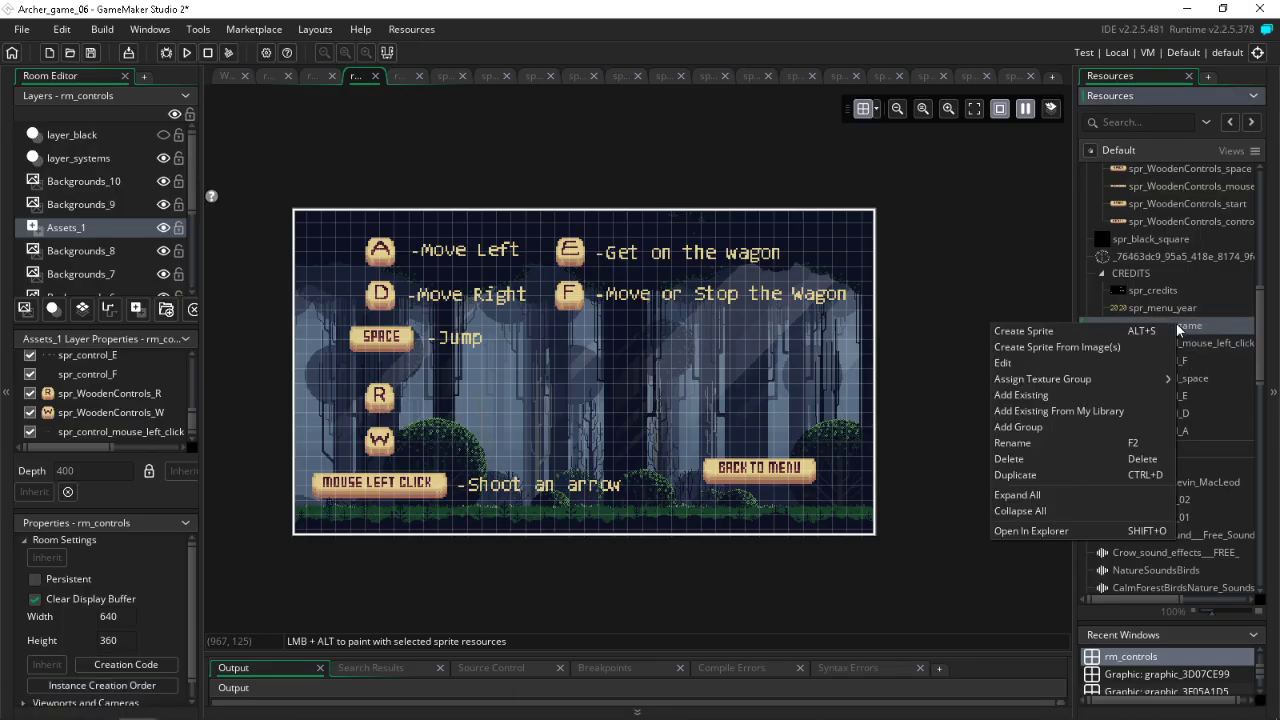
click(1050, 476)
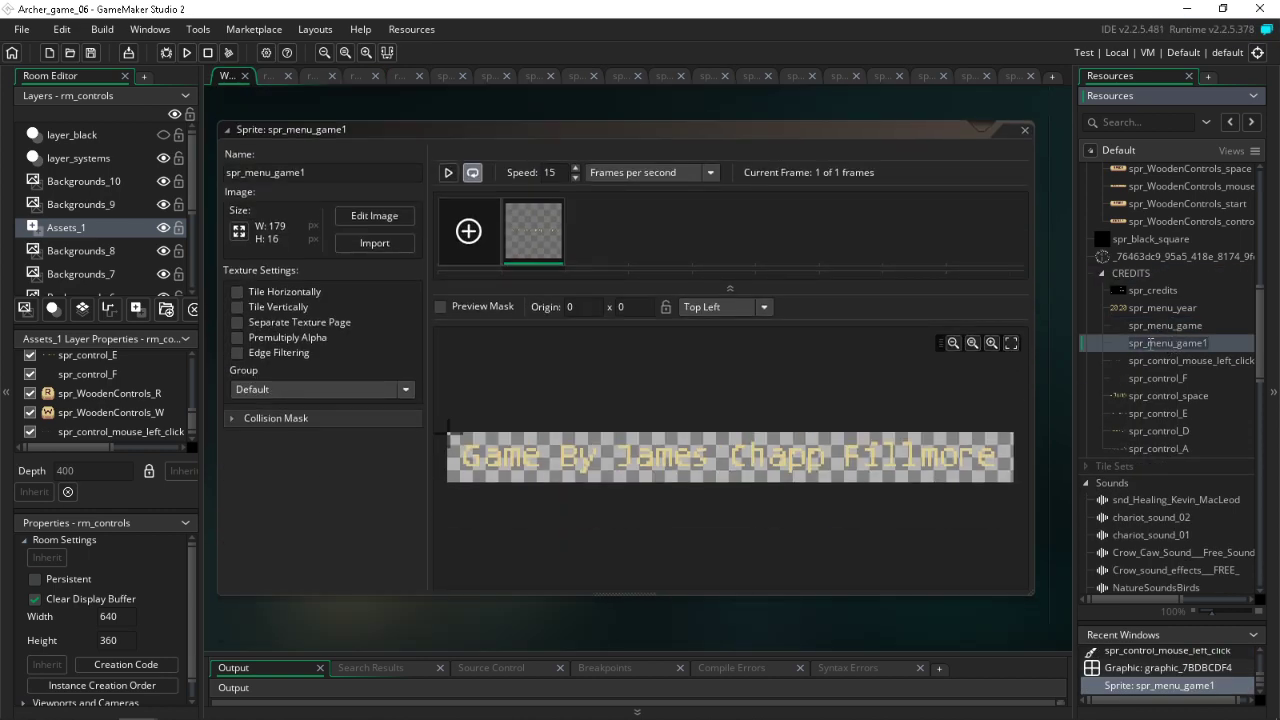
key(ctrl+a)
text(spr_cont)
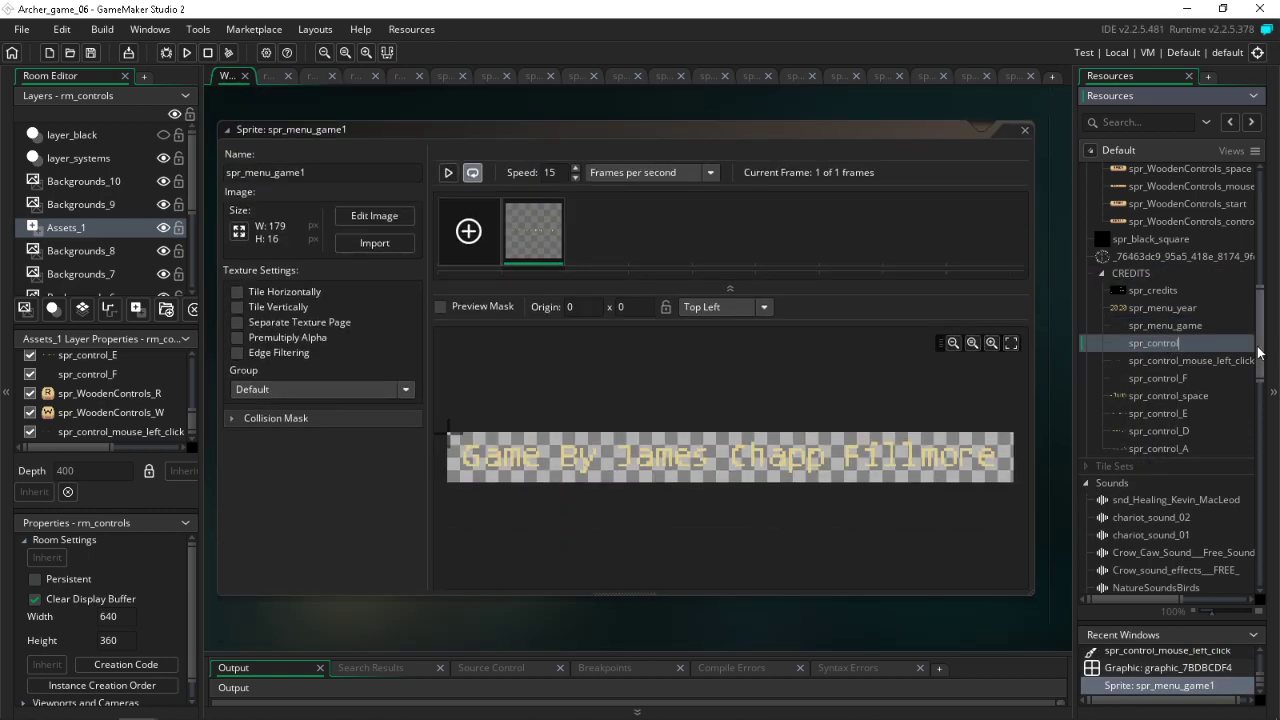
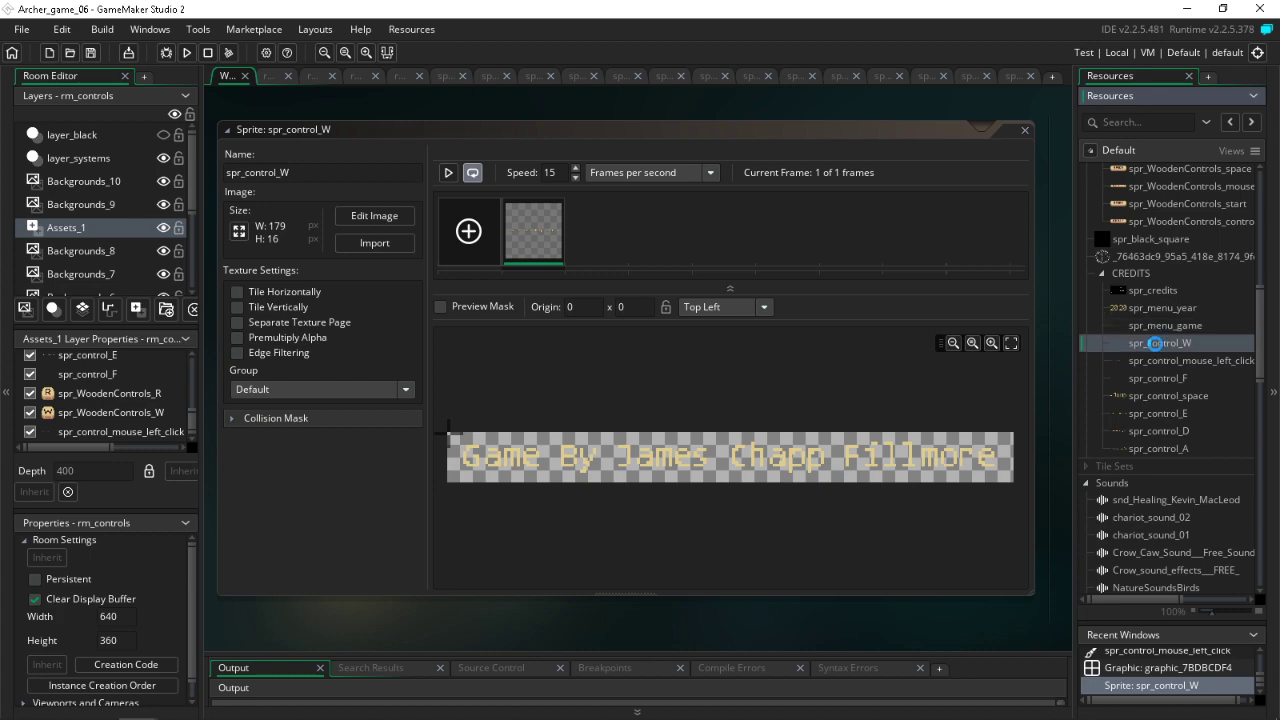
key(ctrl+d)
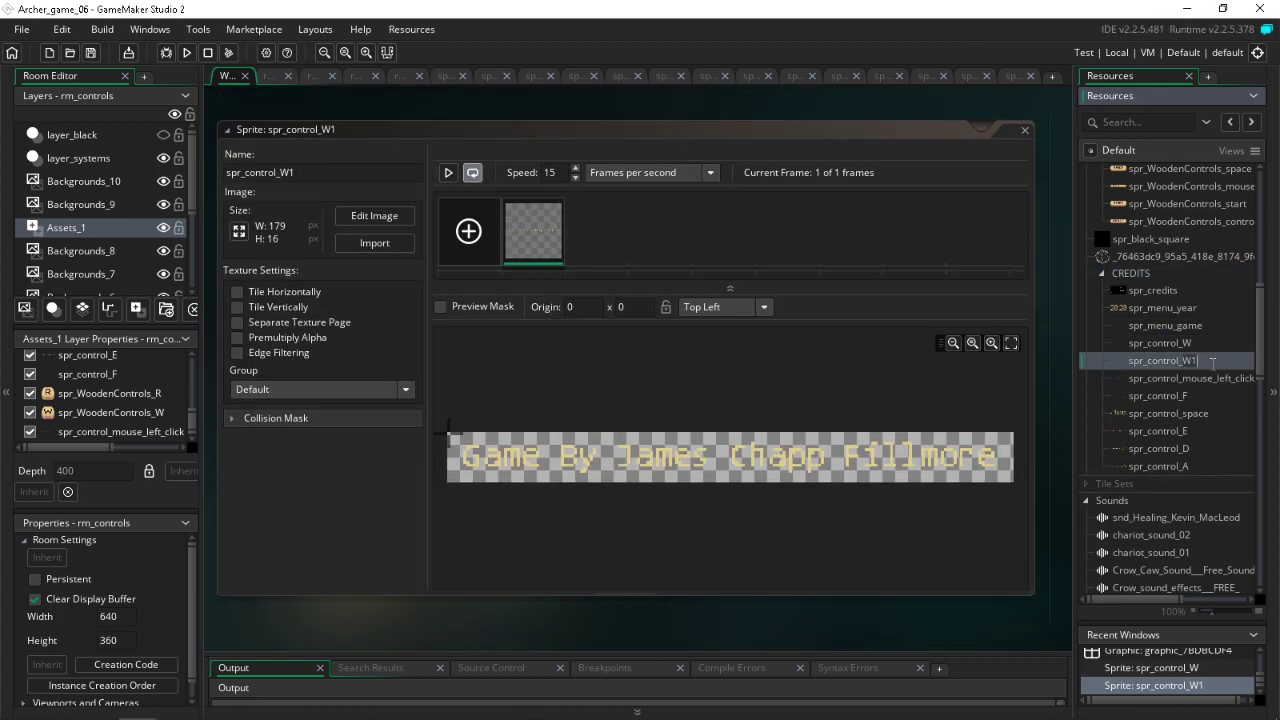
click(1163, 343)
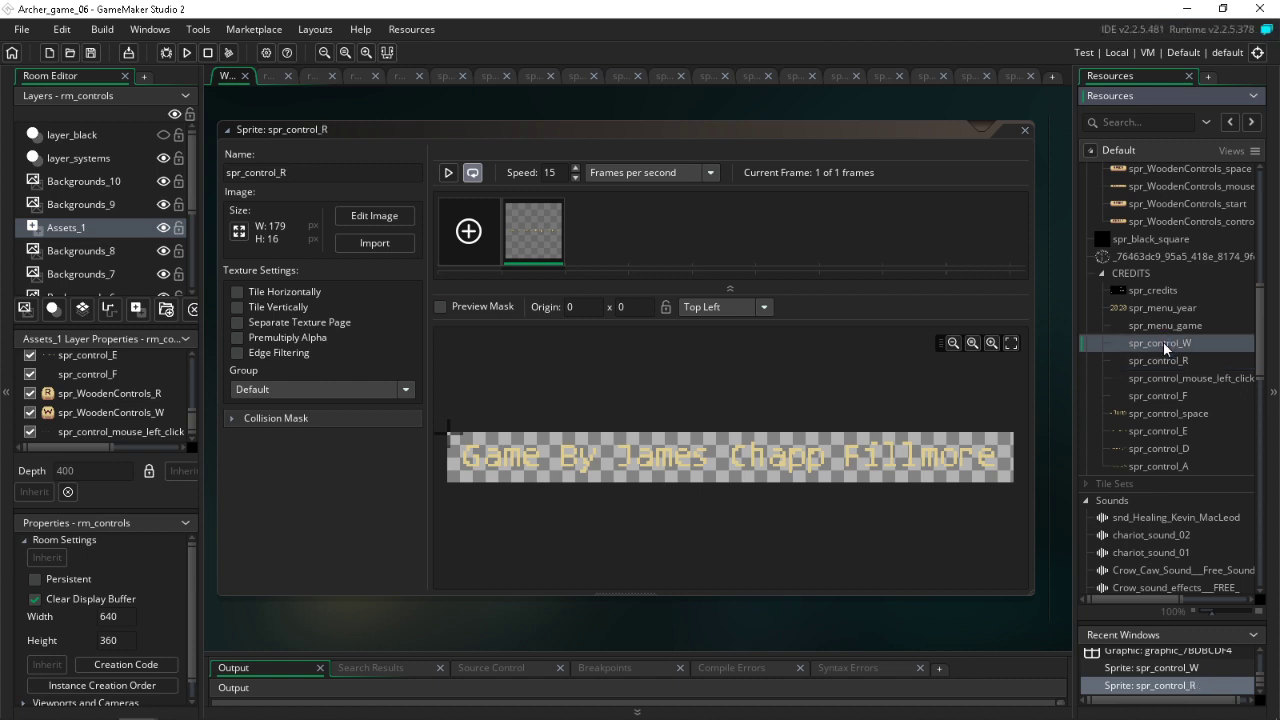
Step: Open spr_control_R's frame for image editing, sample the cream text colour and delete the existing text
double_click(527, 230)
click(425, 104)
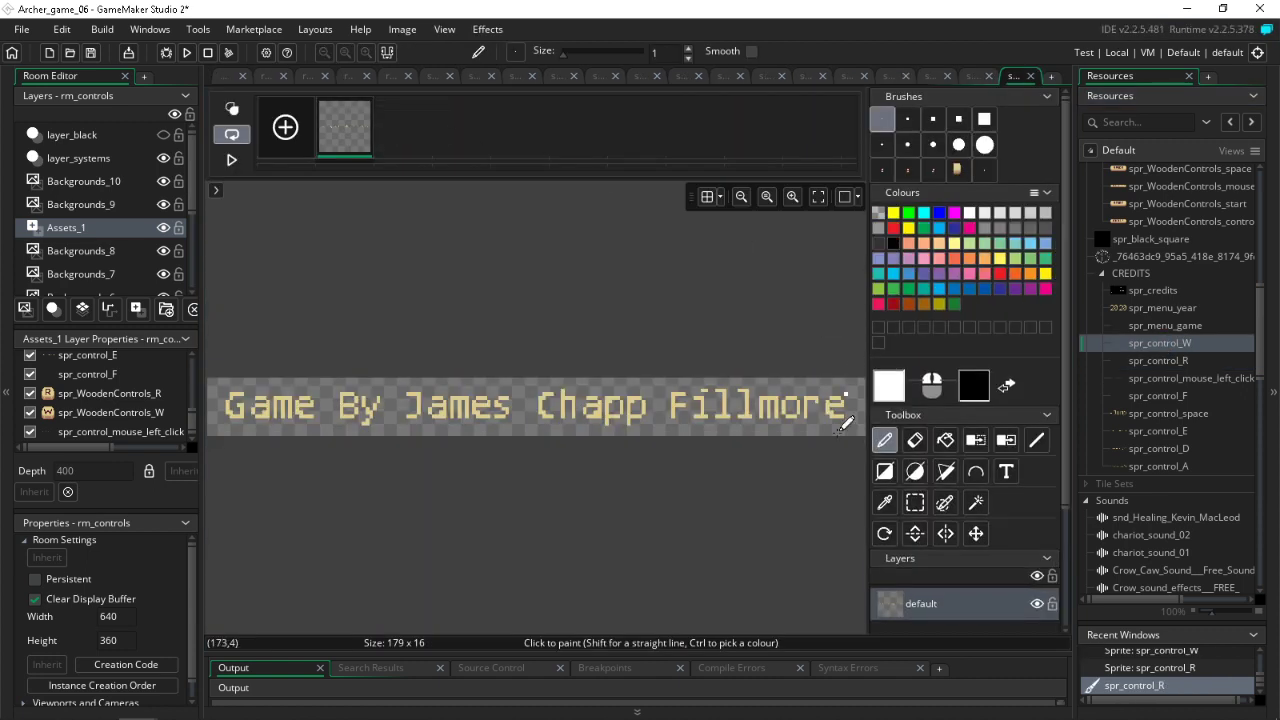
click(913, 503)
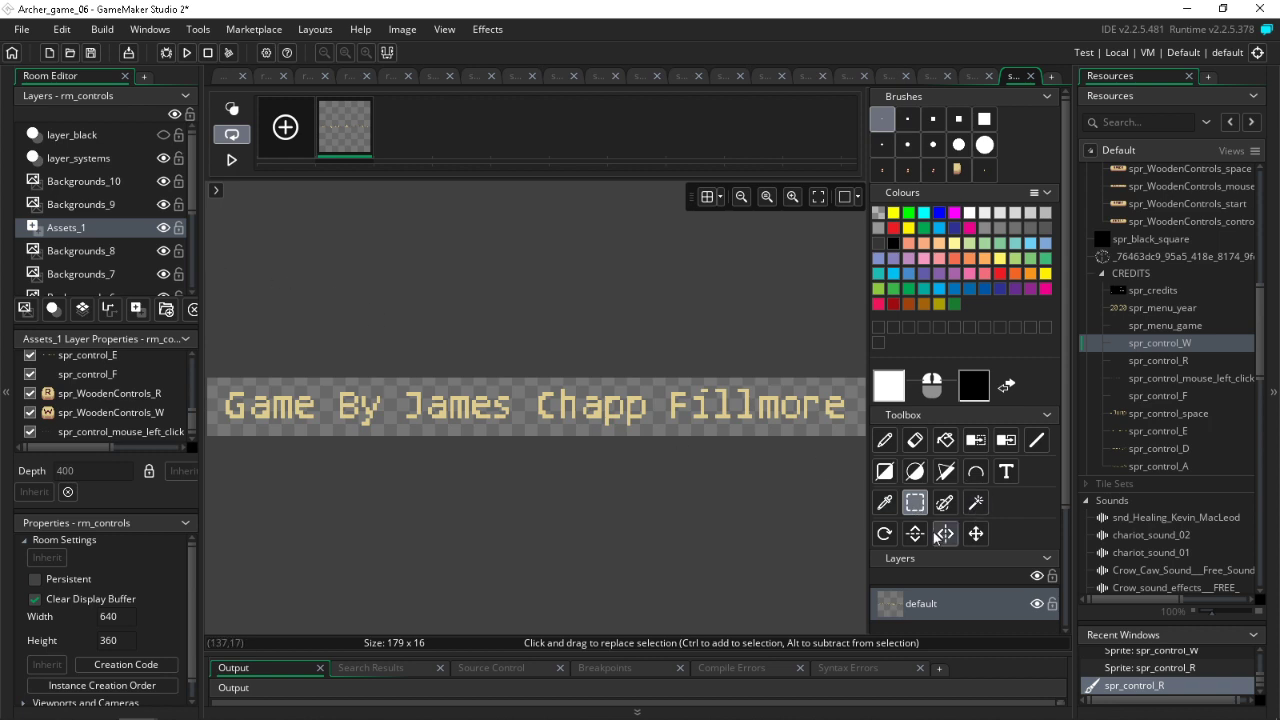
click(884, 503)
click(786, 398)
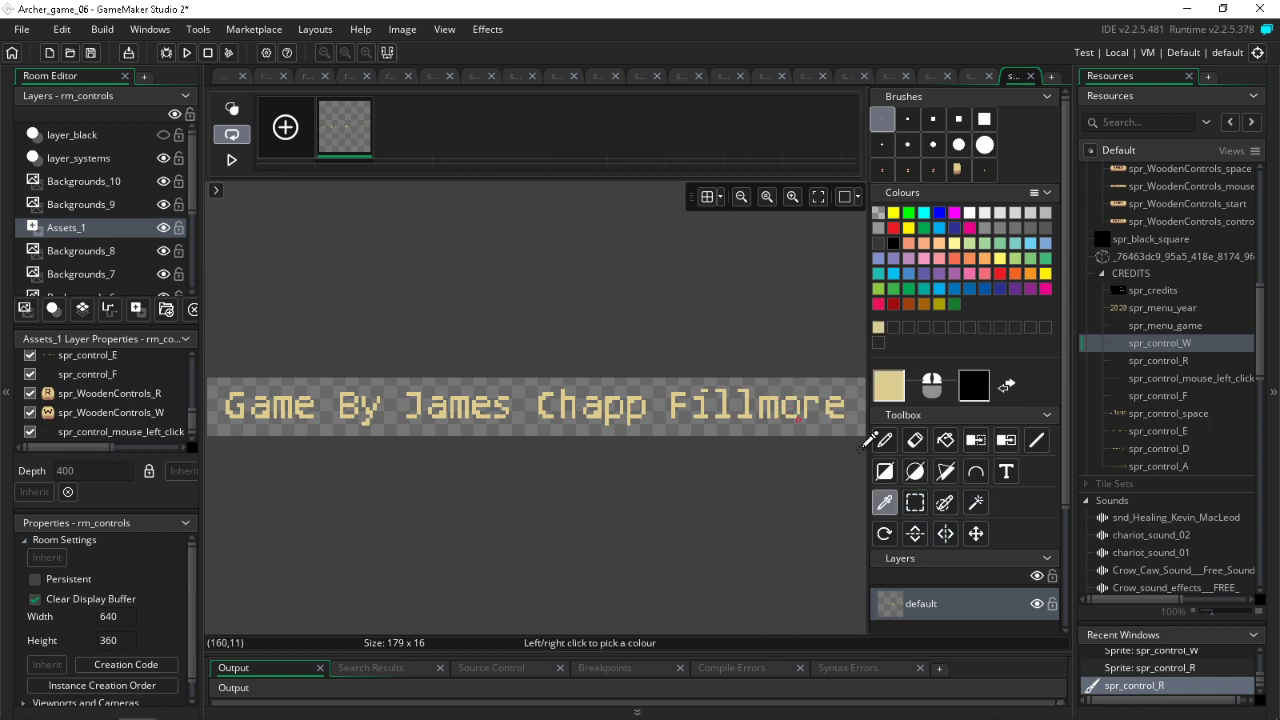
click(913, 503)
drag(221, 300, 1152, 632)
key(Delete)
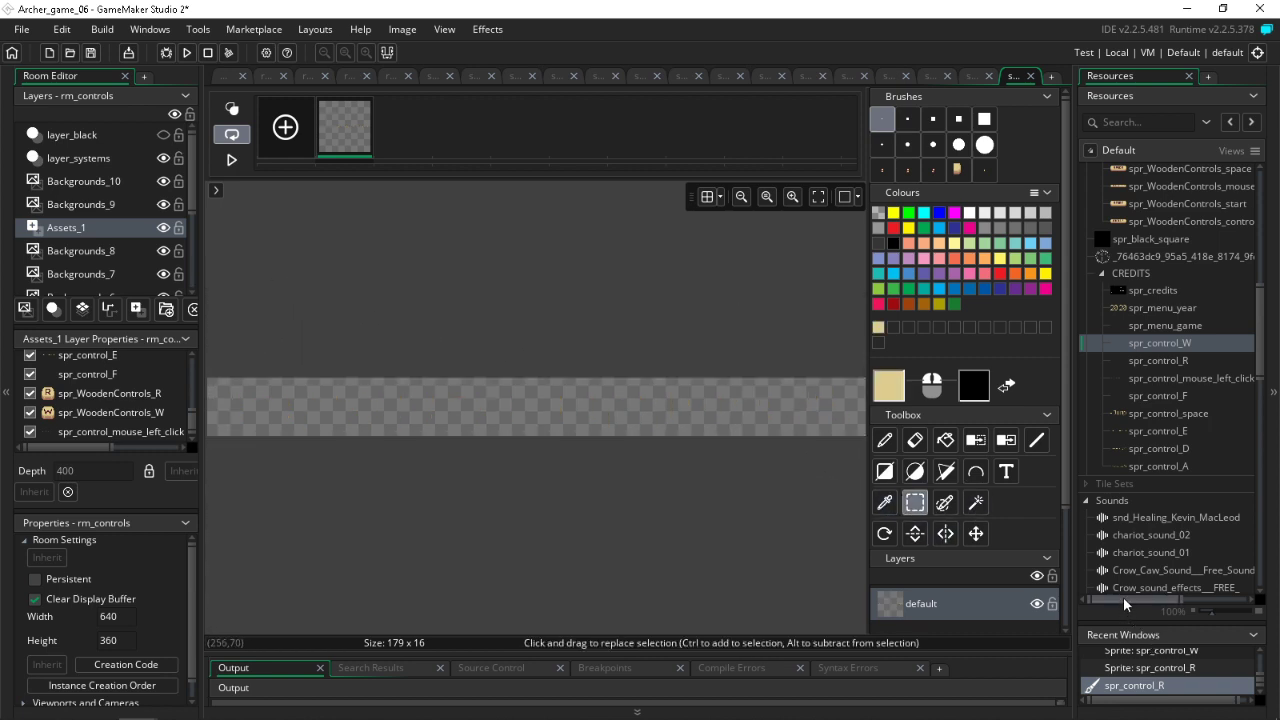
Step: Write "-Draw the bow" in cream Consolas size 8 on the empty spr_control_R frame
click(1006, 471)
click(230, 400)
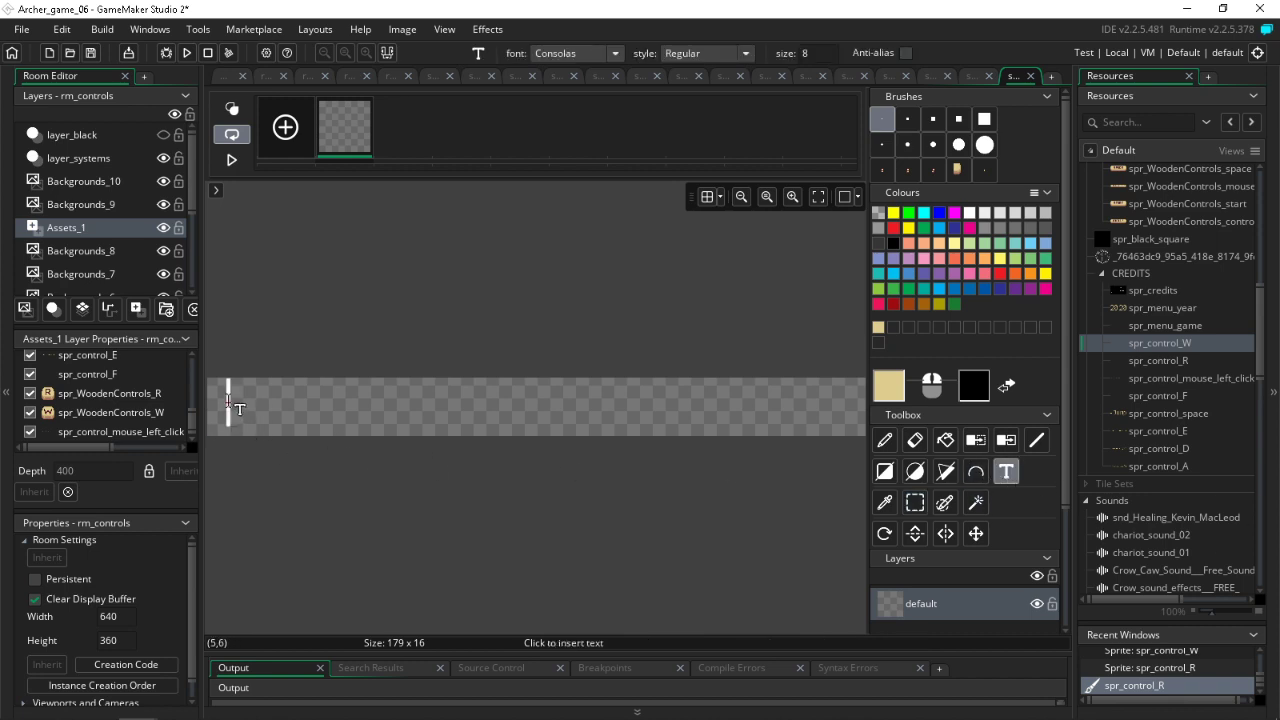
text(draw the bow)
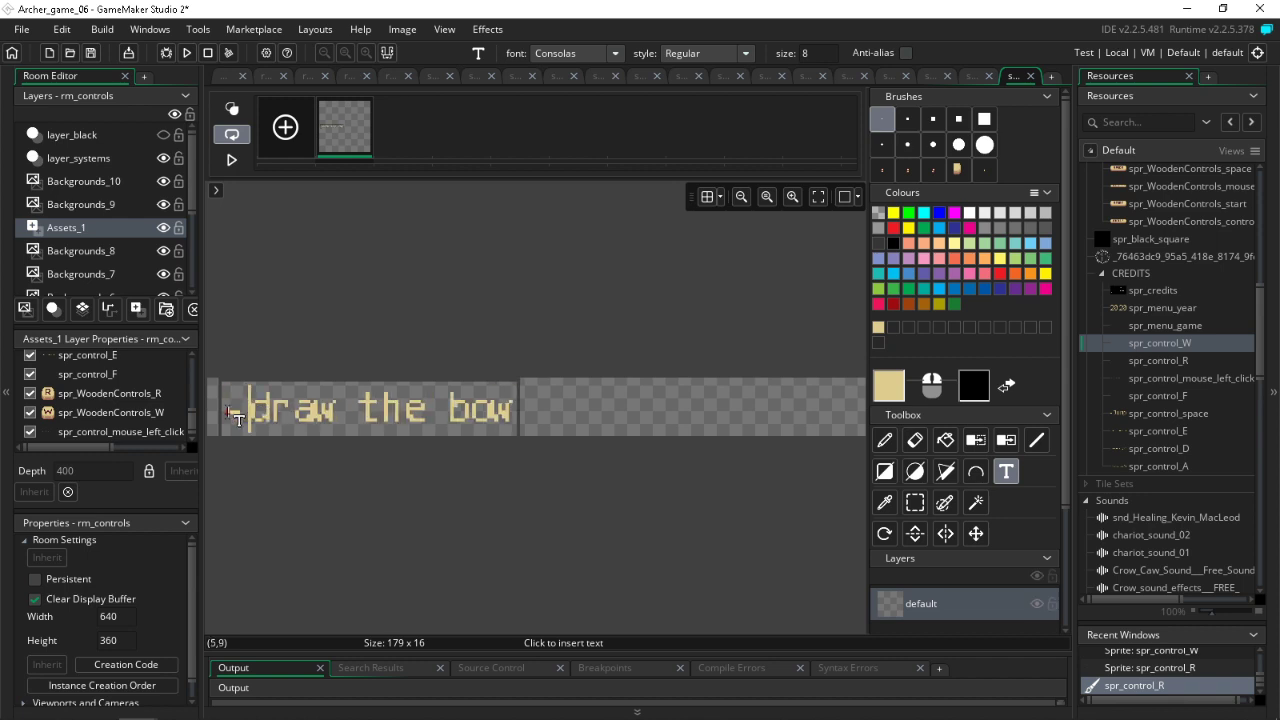
key(Right)
key(BackSpace)
text(D)
click(526, 306)
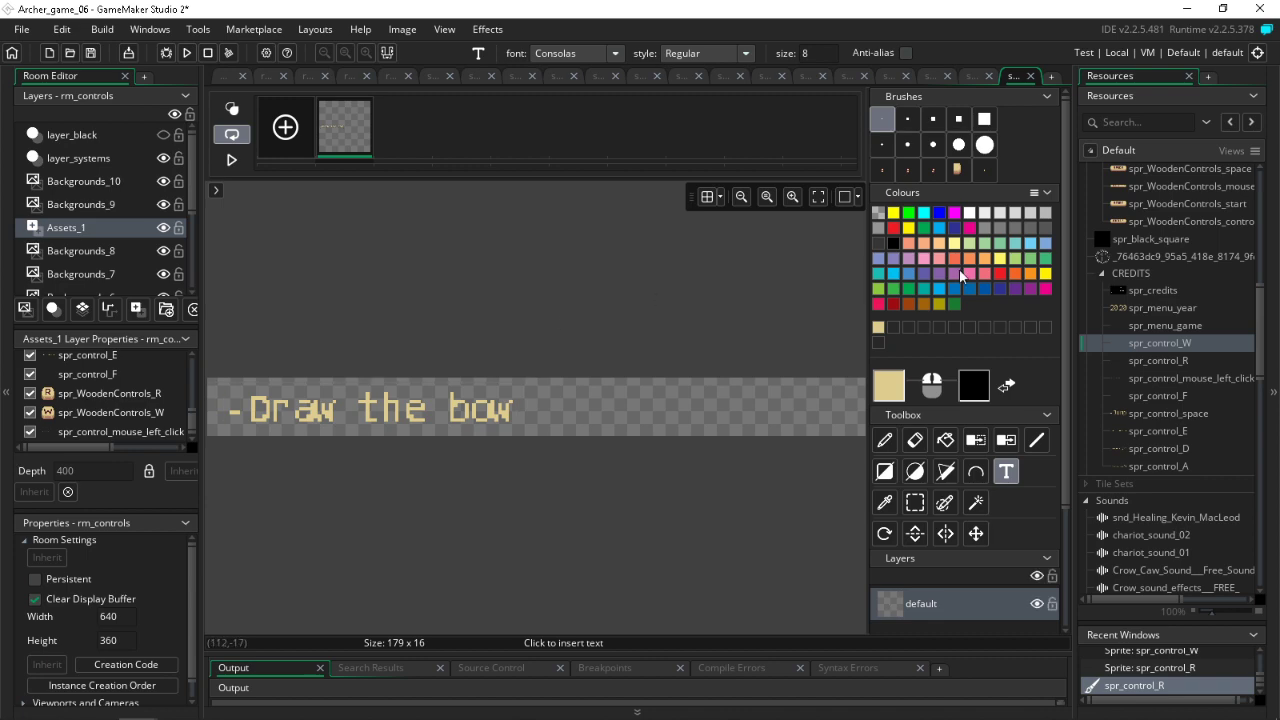
Step: Copy the "-Draw the bow" frame from spr_control_R into spr_control_W and delete spr_control_W's original frame
double_click(1158, 343)
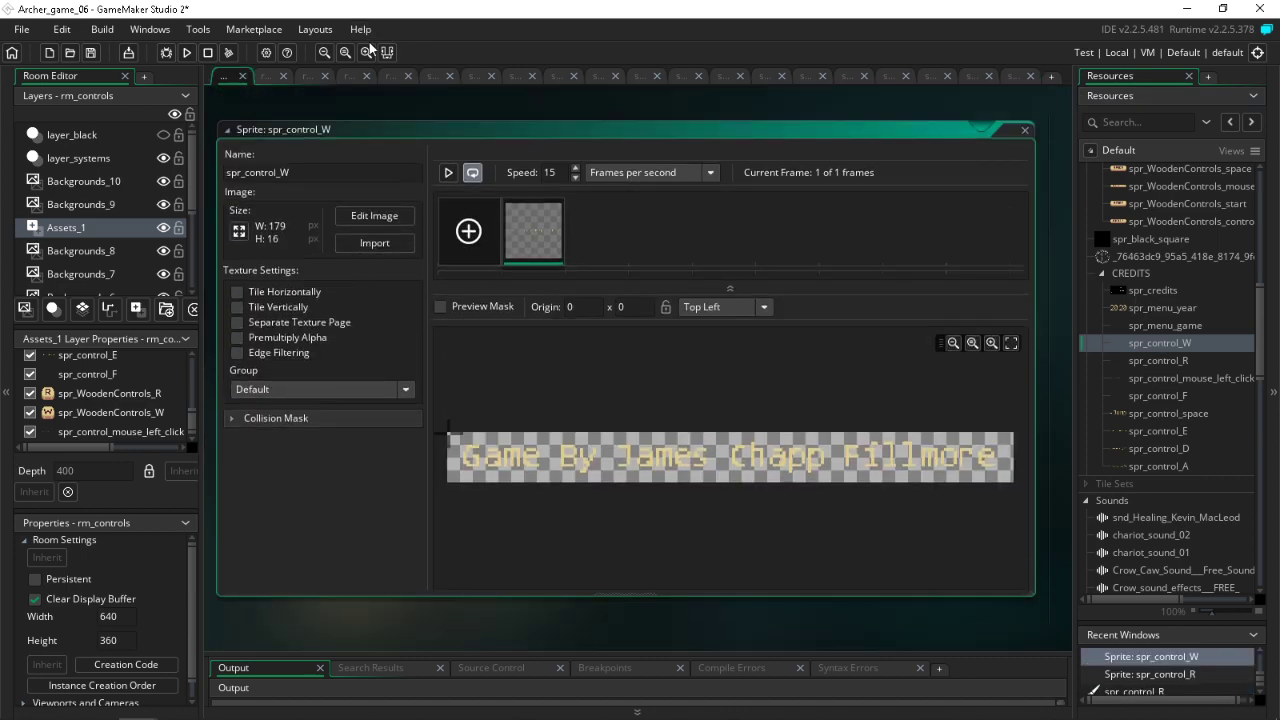
double_click(1167, 363)
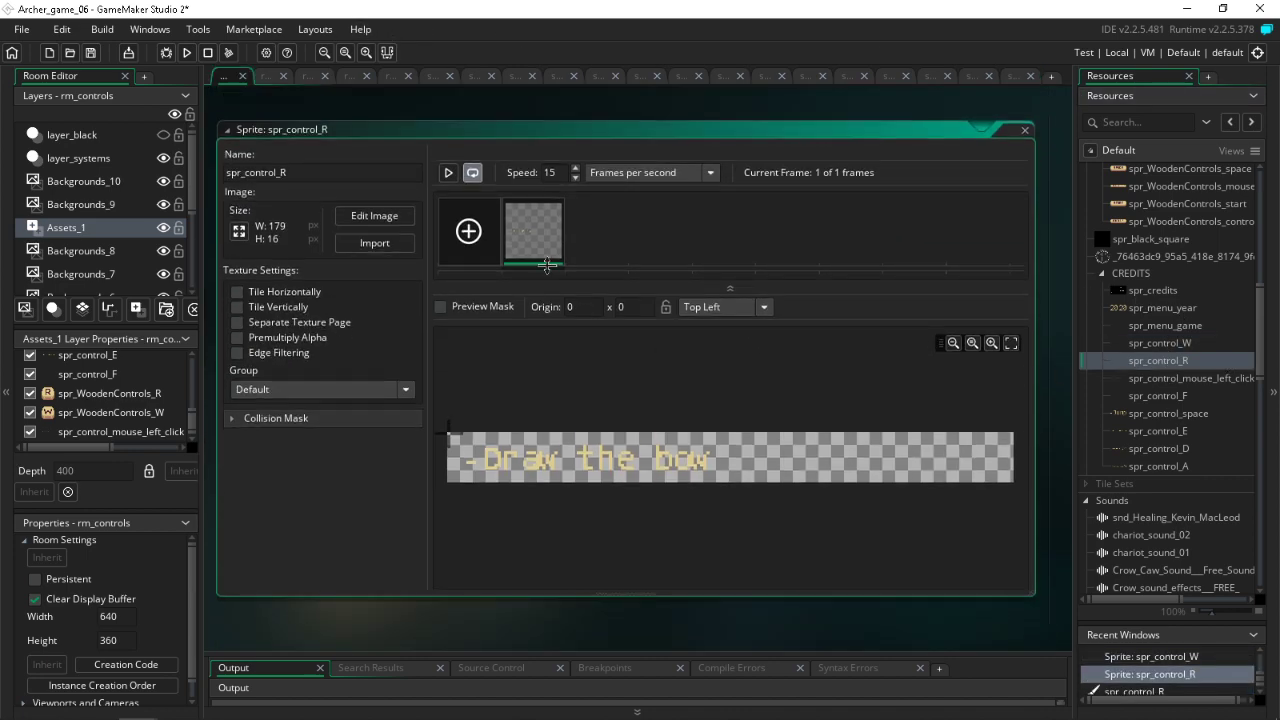
double_click(1163, 343)
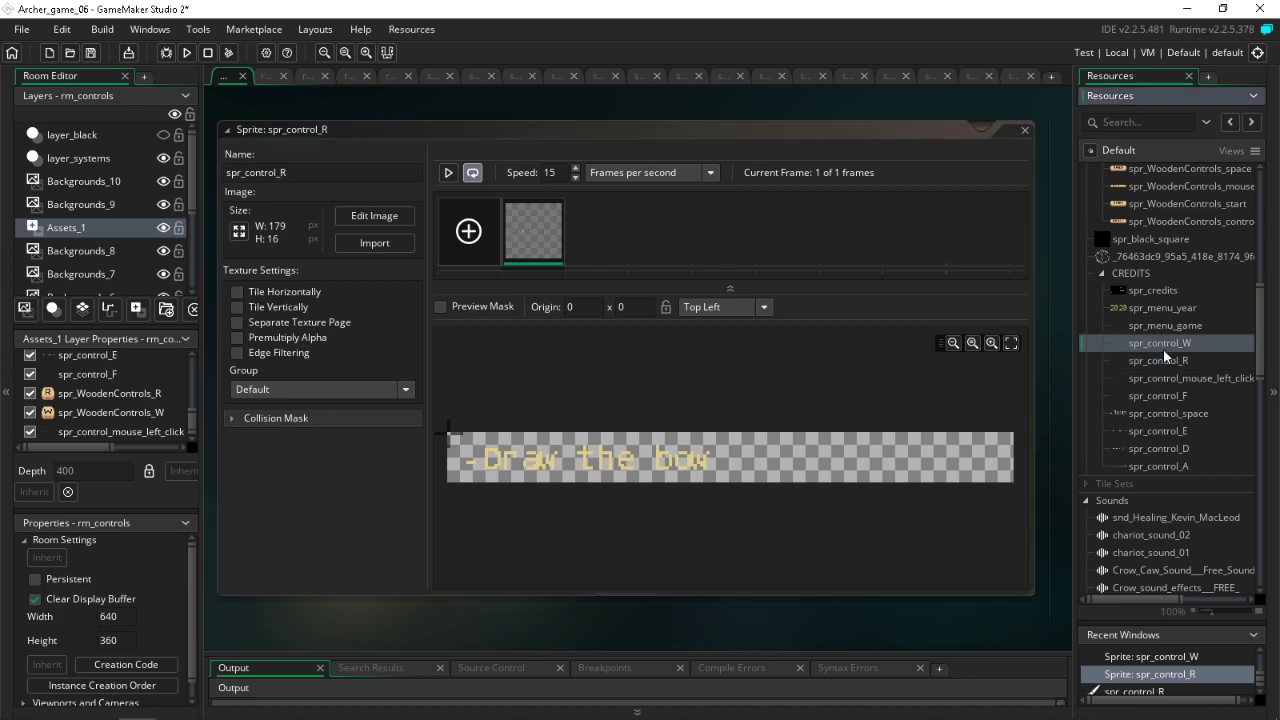
key(ctrl+v)
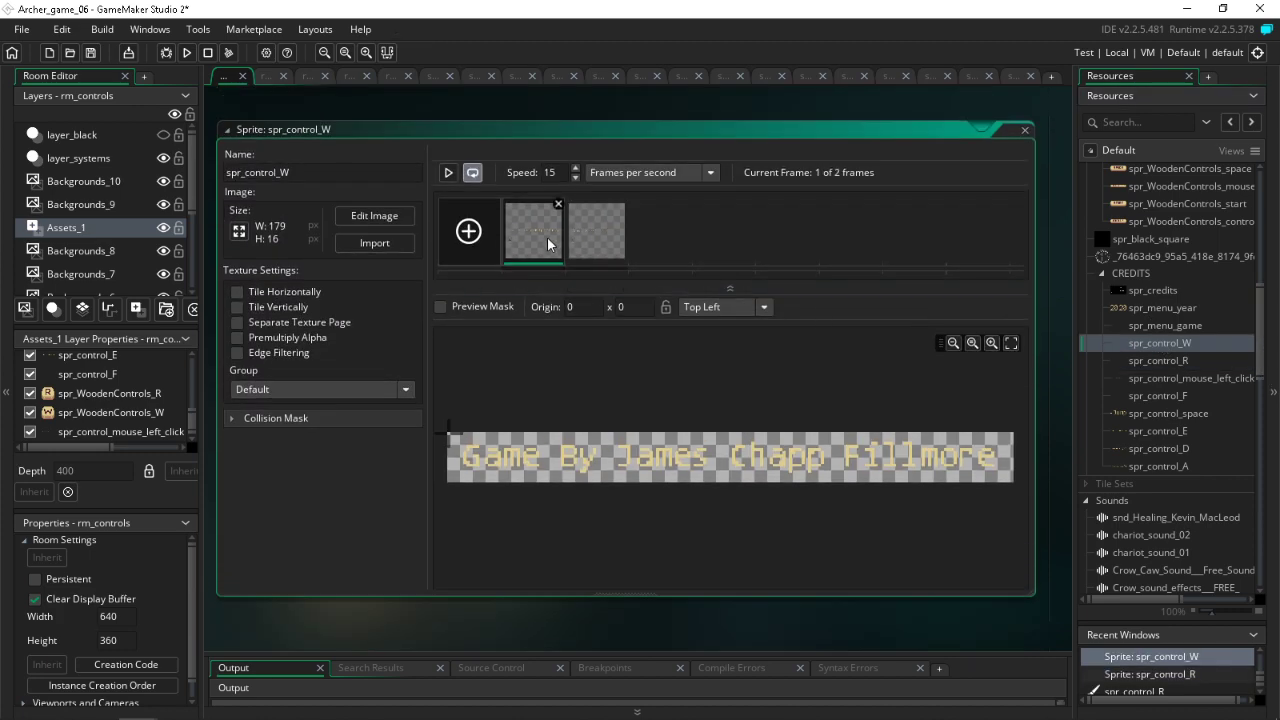
click(558, 204)
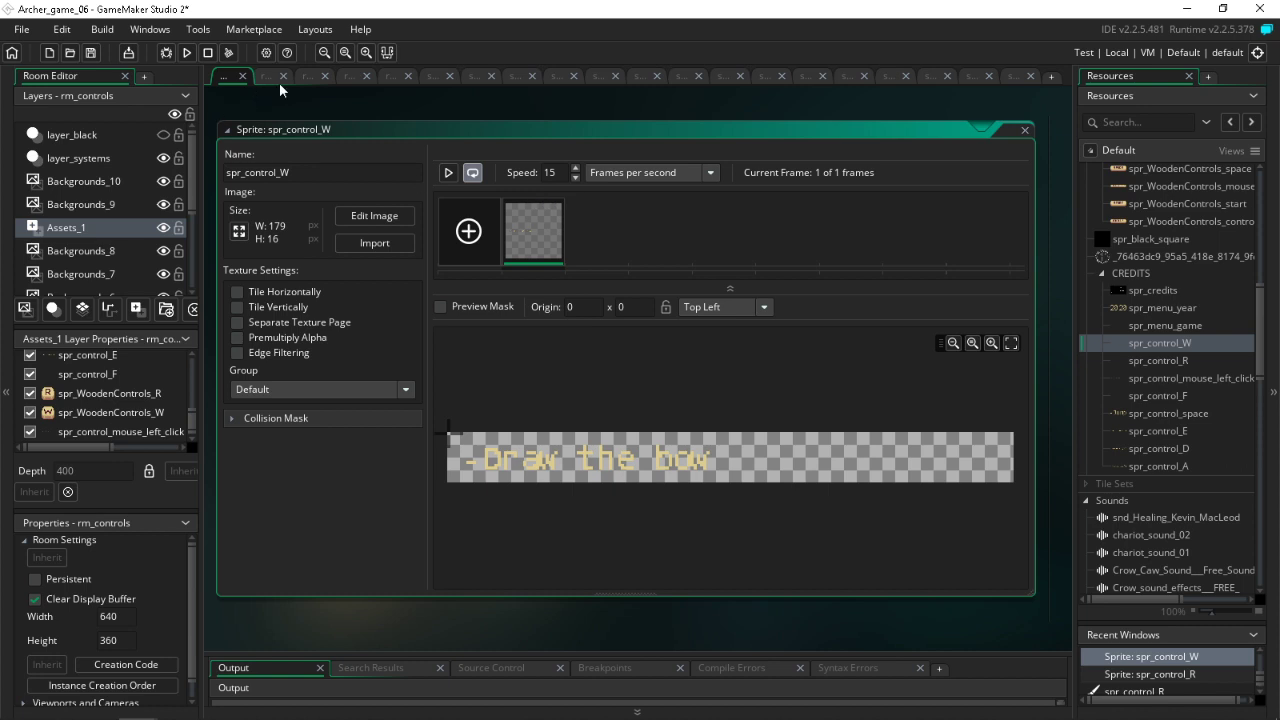
Step: Open spr_control_W's frame for image editing, trim it to the "-Draw the bow" text and save the project
double_click(541, 231)
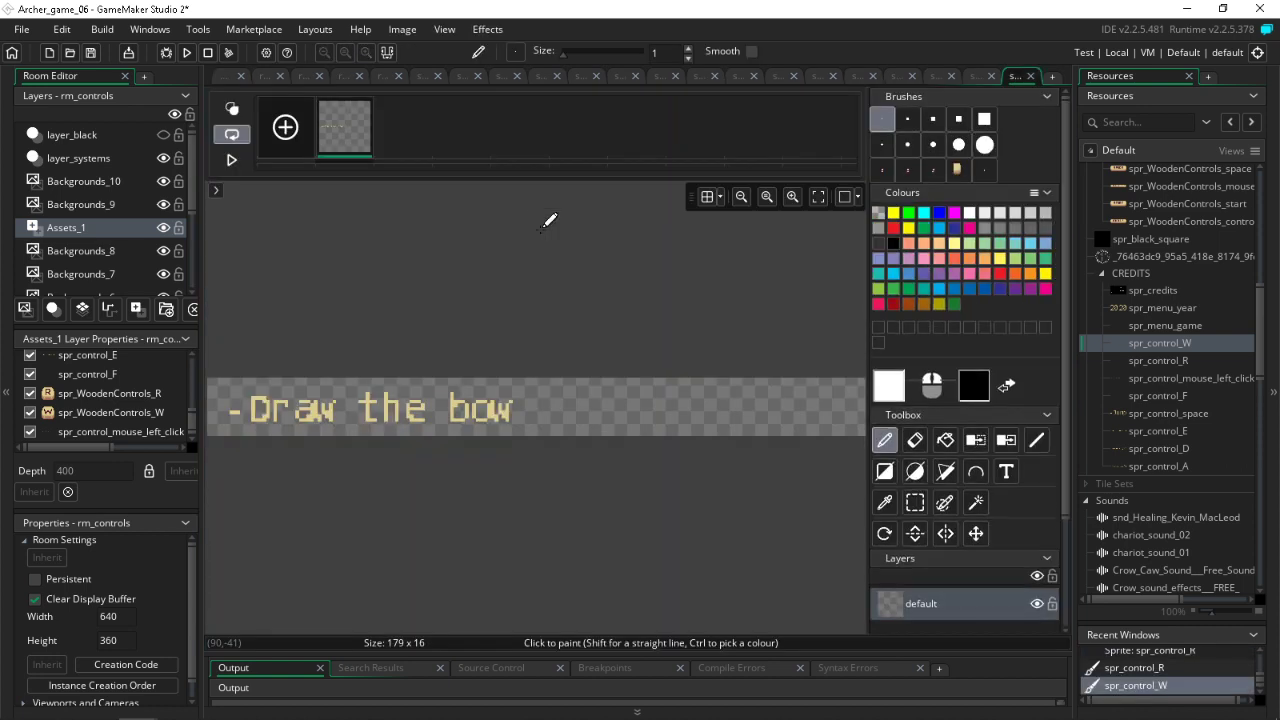
click(404, 29)
click(458, 307)
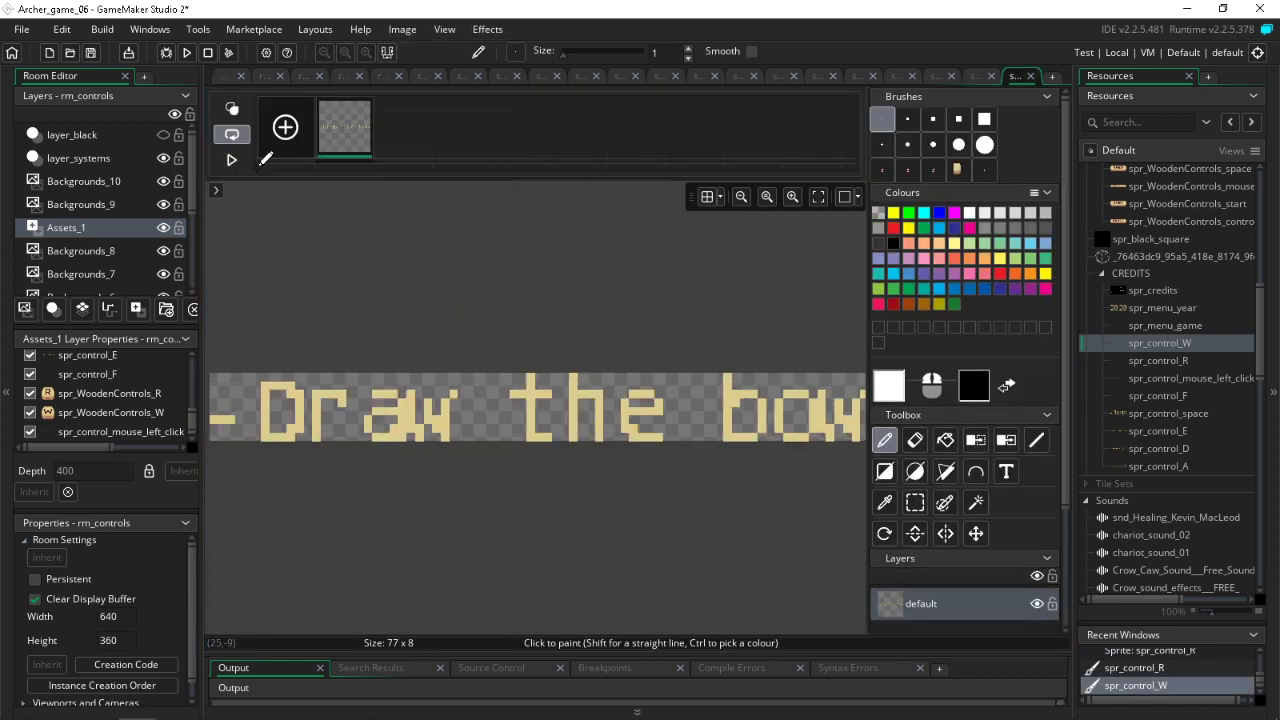
Step: Open spr_control_R's image for editing and delete the "-Draw the bow" text from its frame
double_click(1151, 358)
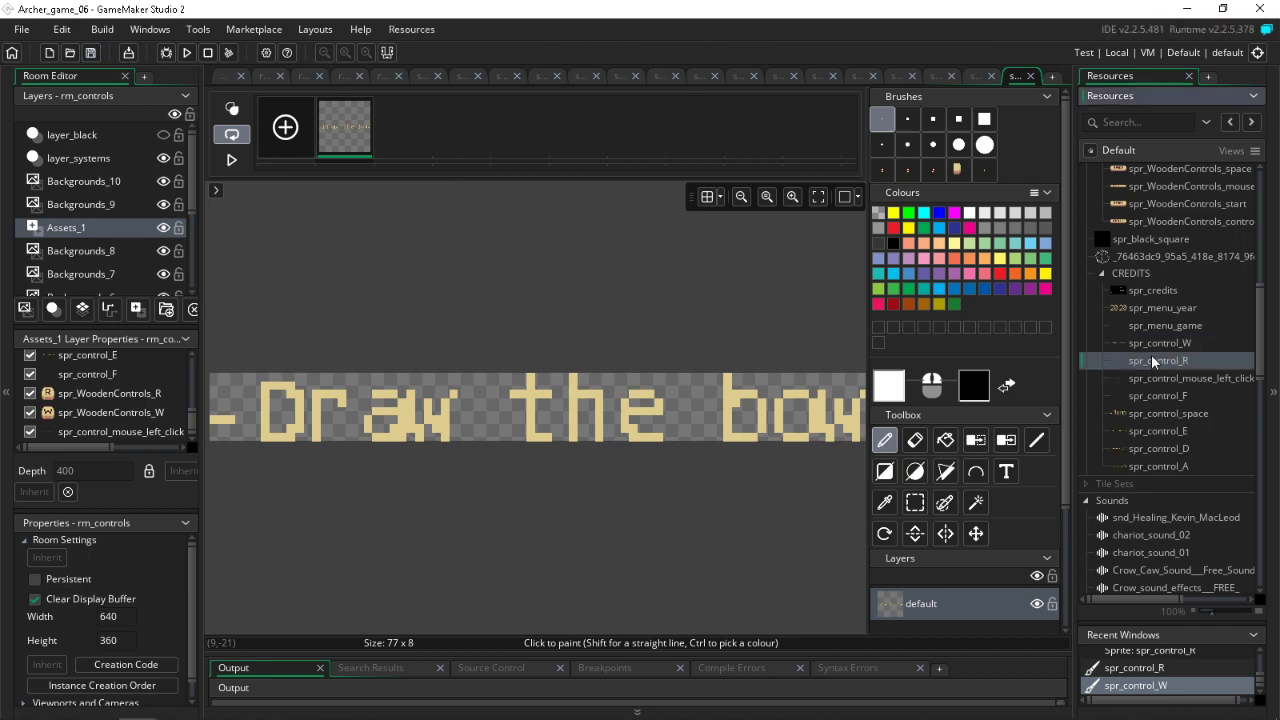
double_click(542, 231)
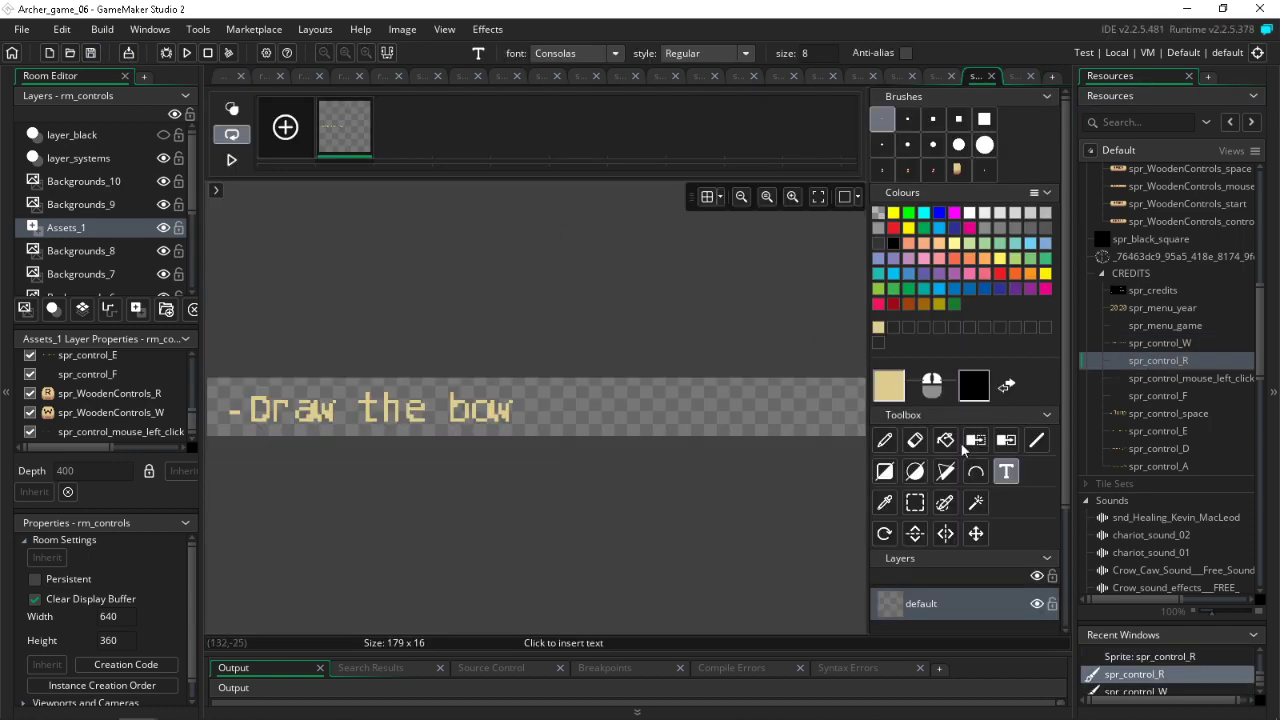
click(915, 502)
drag(660, 330, 206, 518)
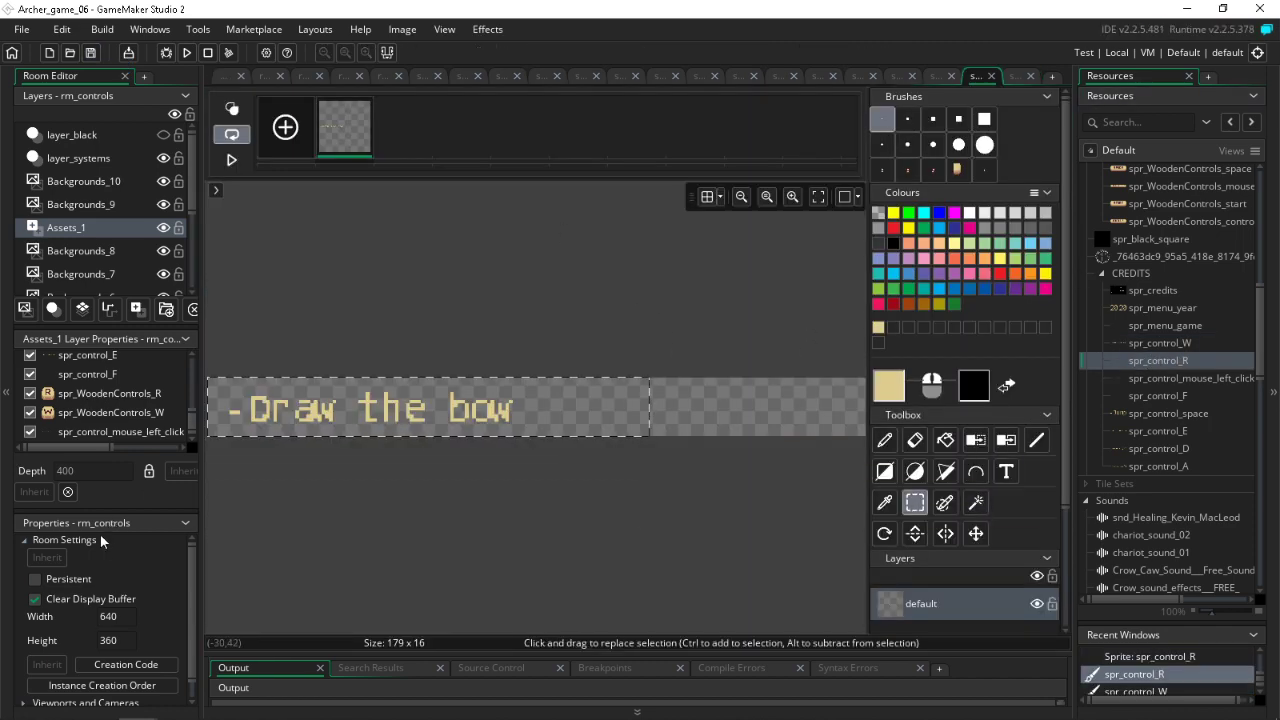
key(Delete)
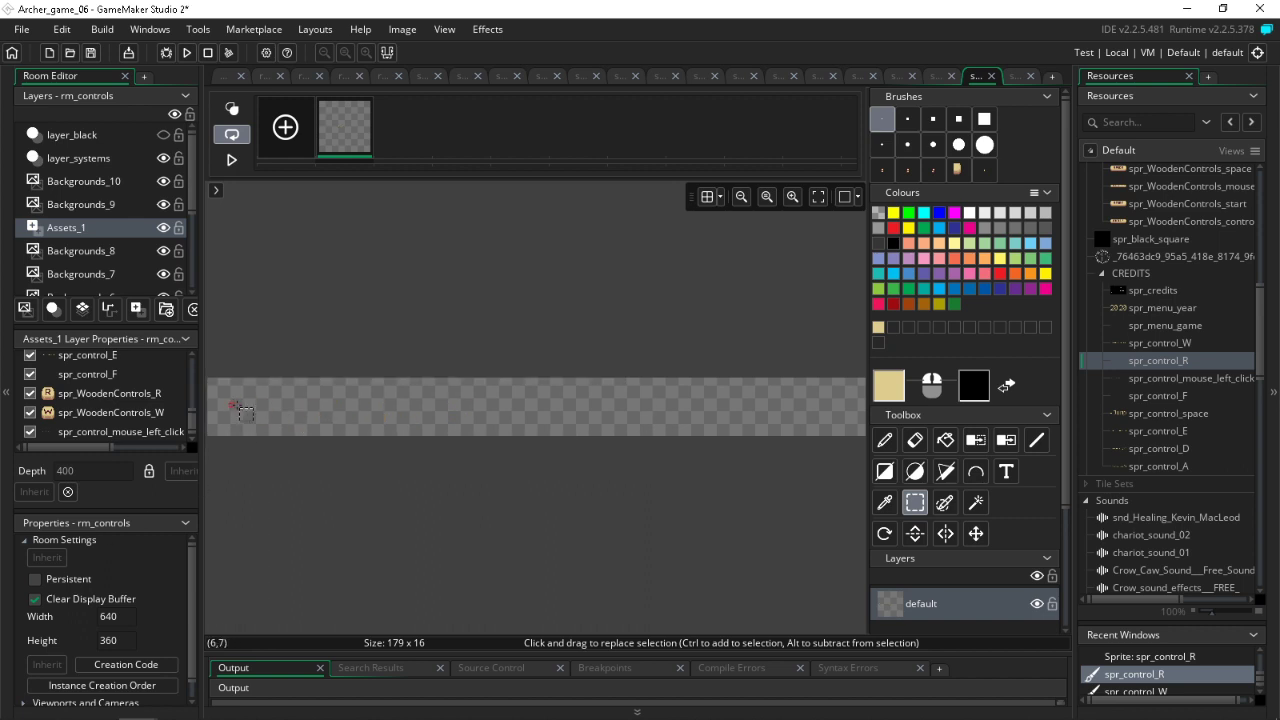
Step: Start a new cream Consolas size 8 text with "-" near the start of the empty spr_control_R frame
click(1006, 471)
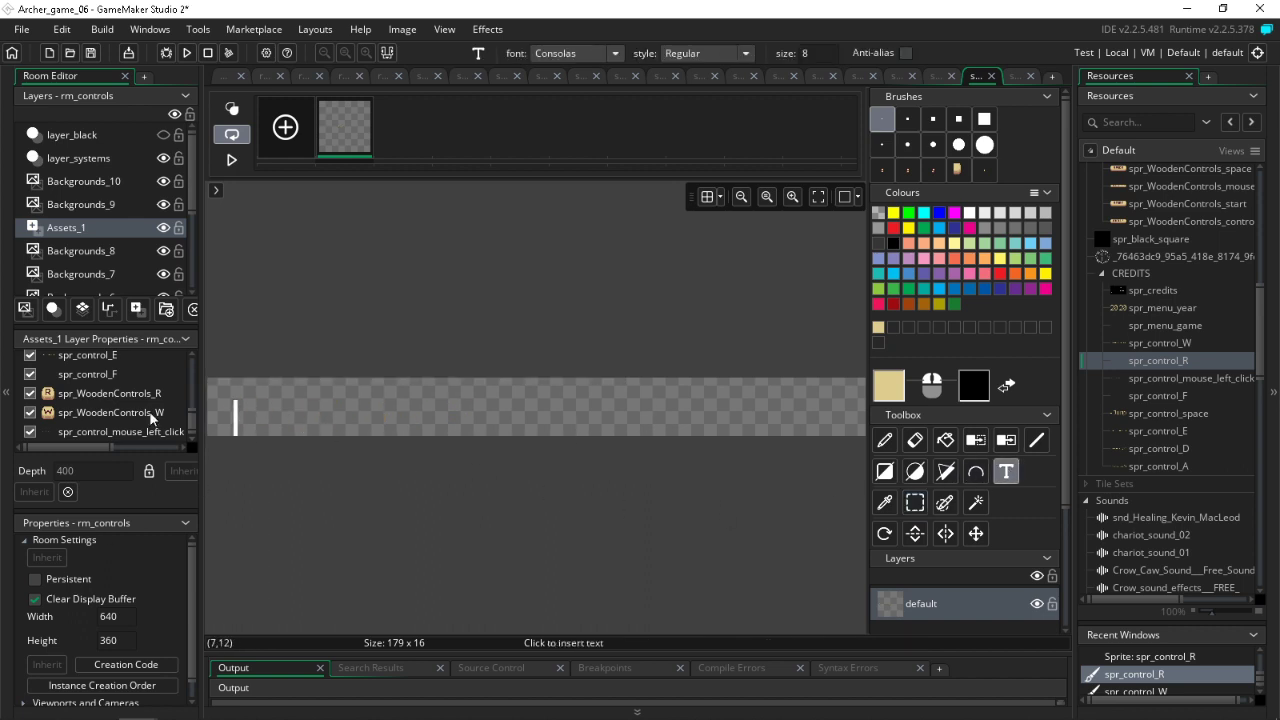
click(235, 403)
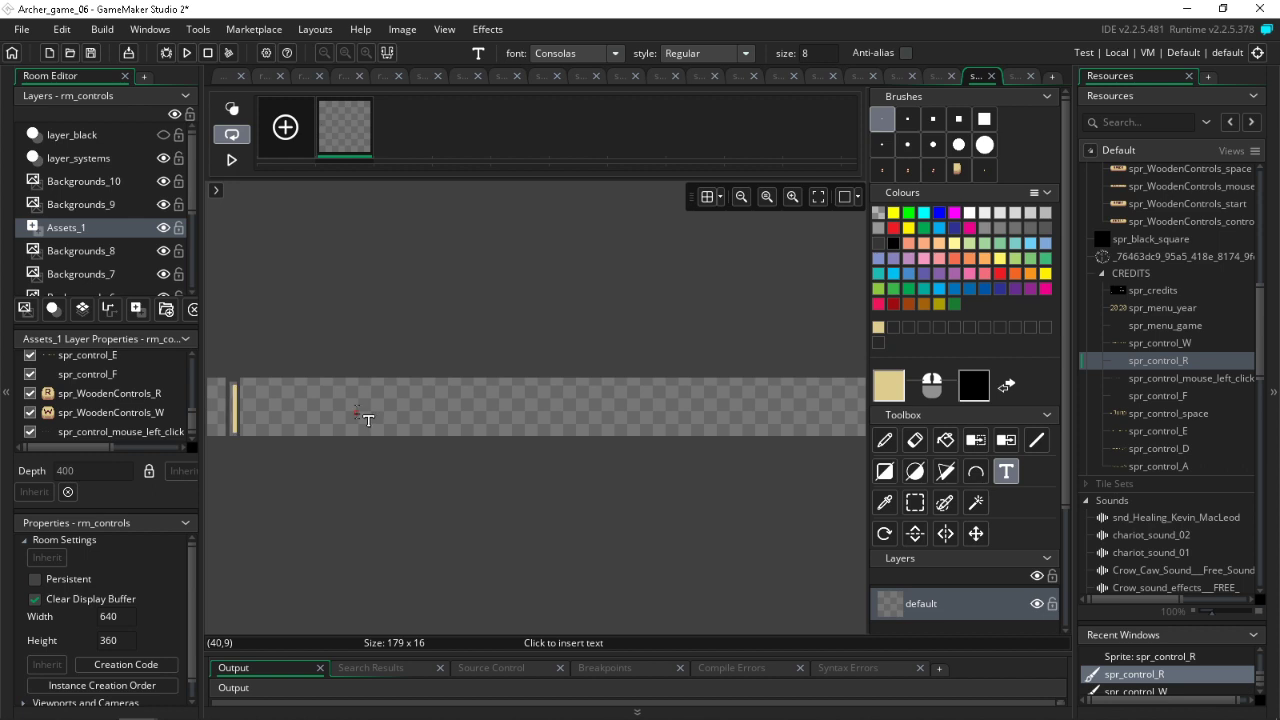
text(-)
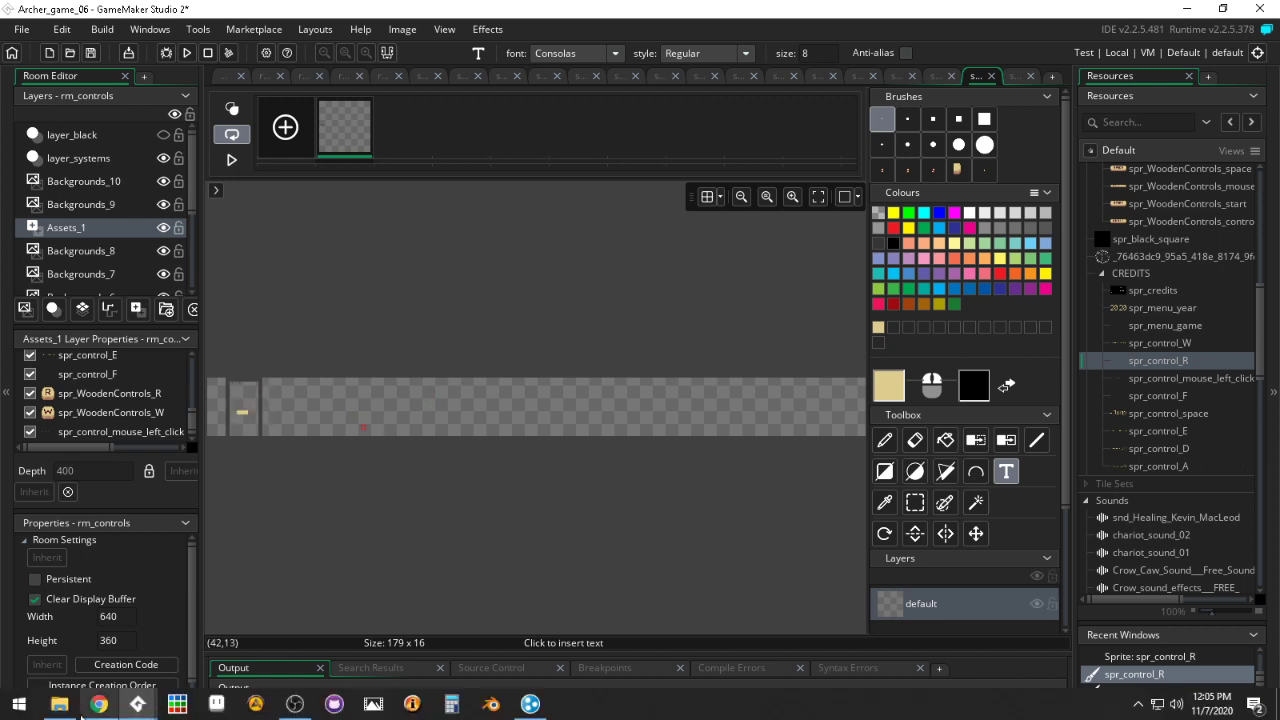
Step: Switch to Google's translator in Chrome and translate "guardar el arco" from Spanish to English
click(100, 705)
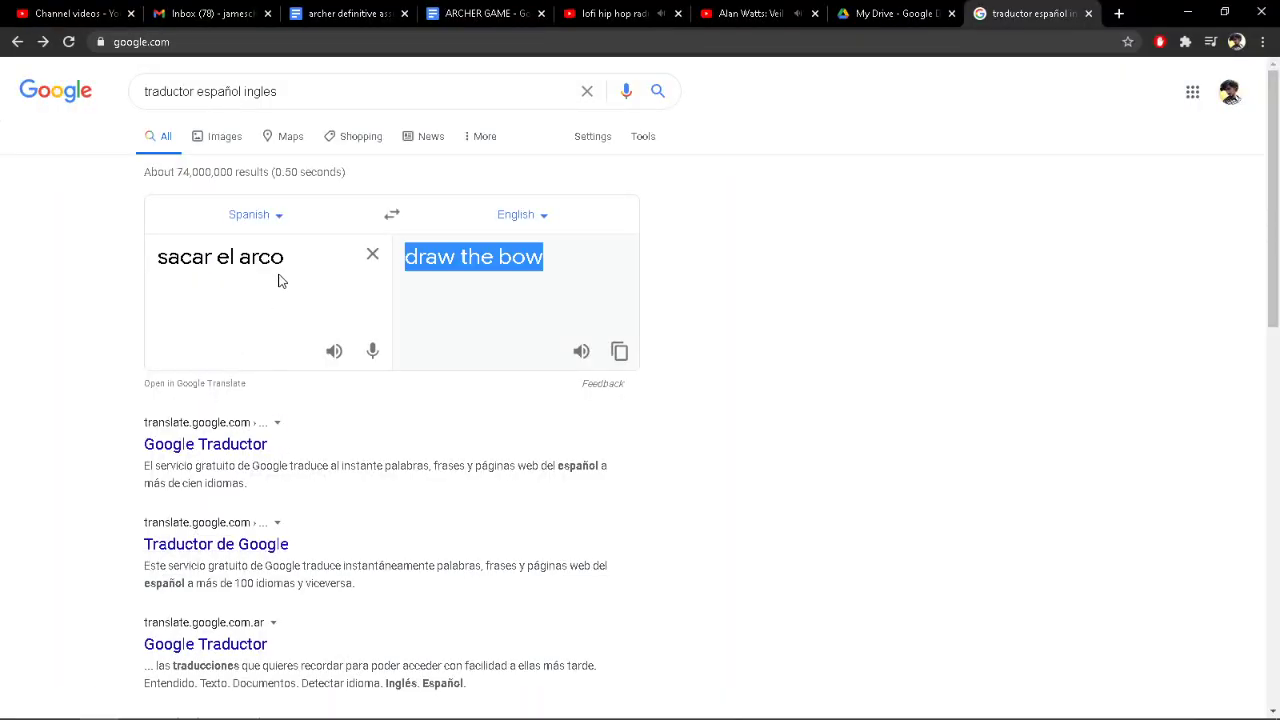
triple_click(210, 260)
click(240, 352)
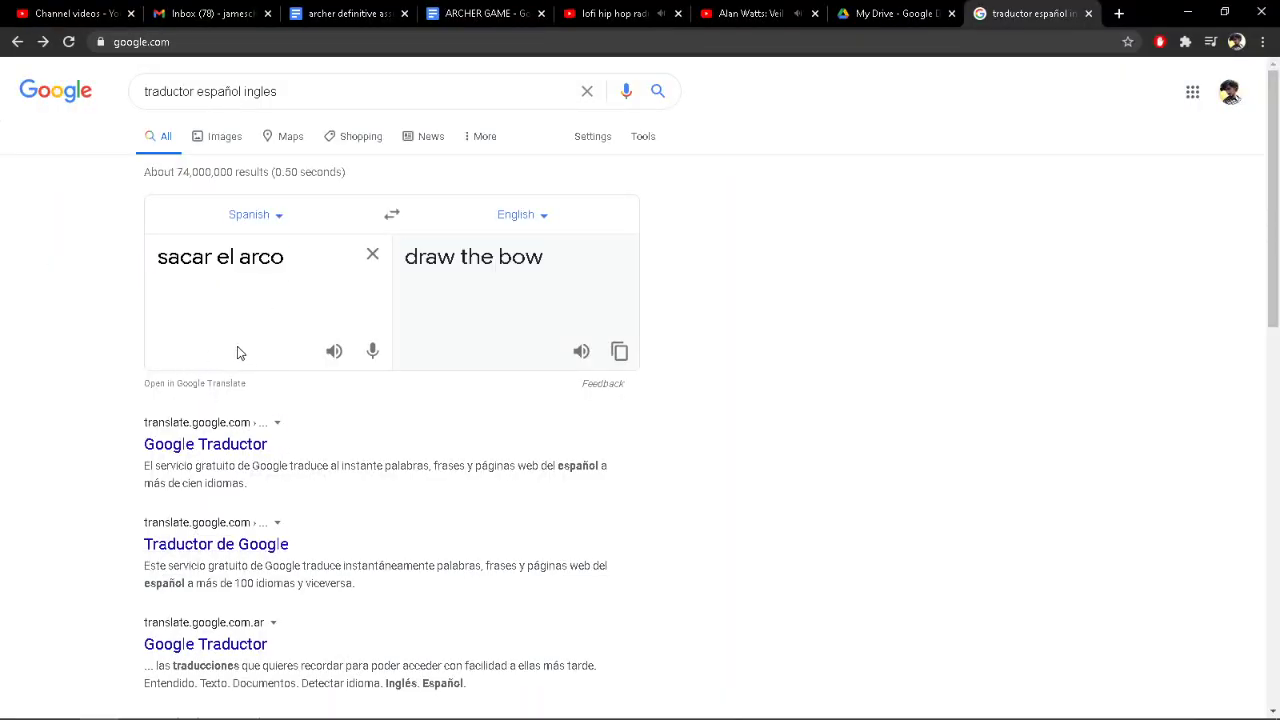
triple_click(212, 257)
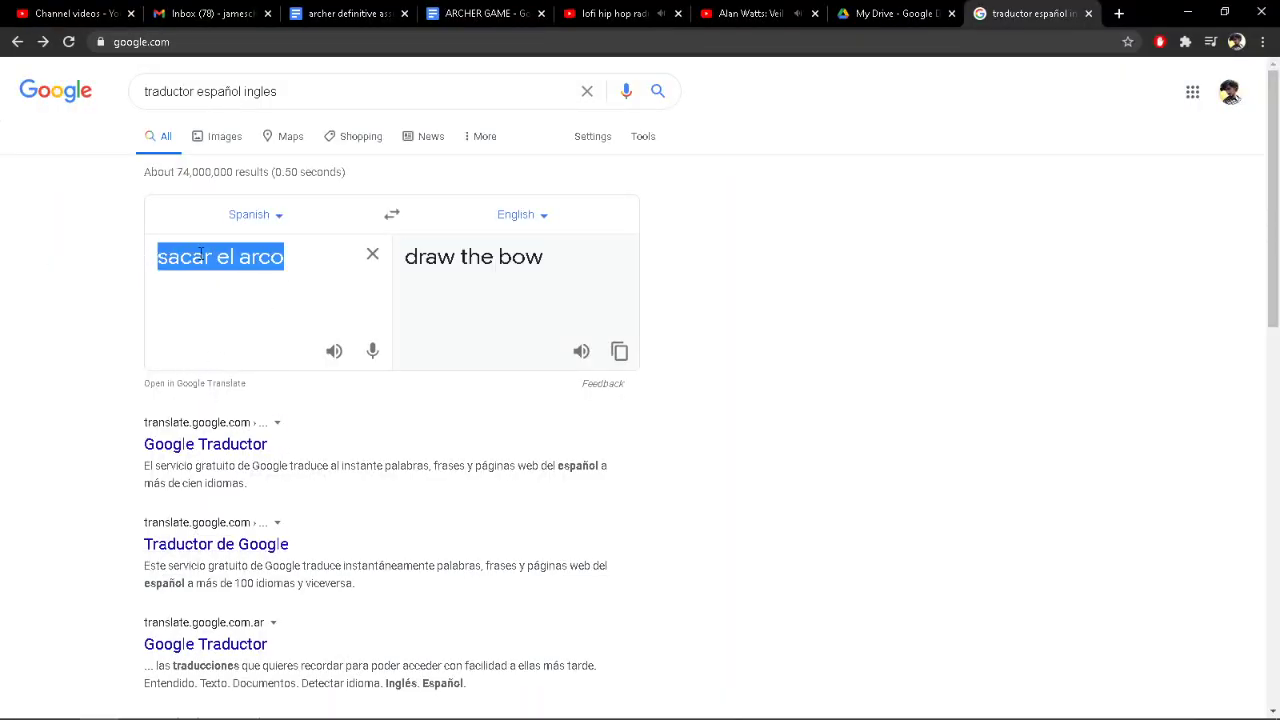
drag(205, 256, 134, 249)
text(gu)
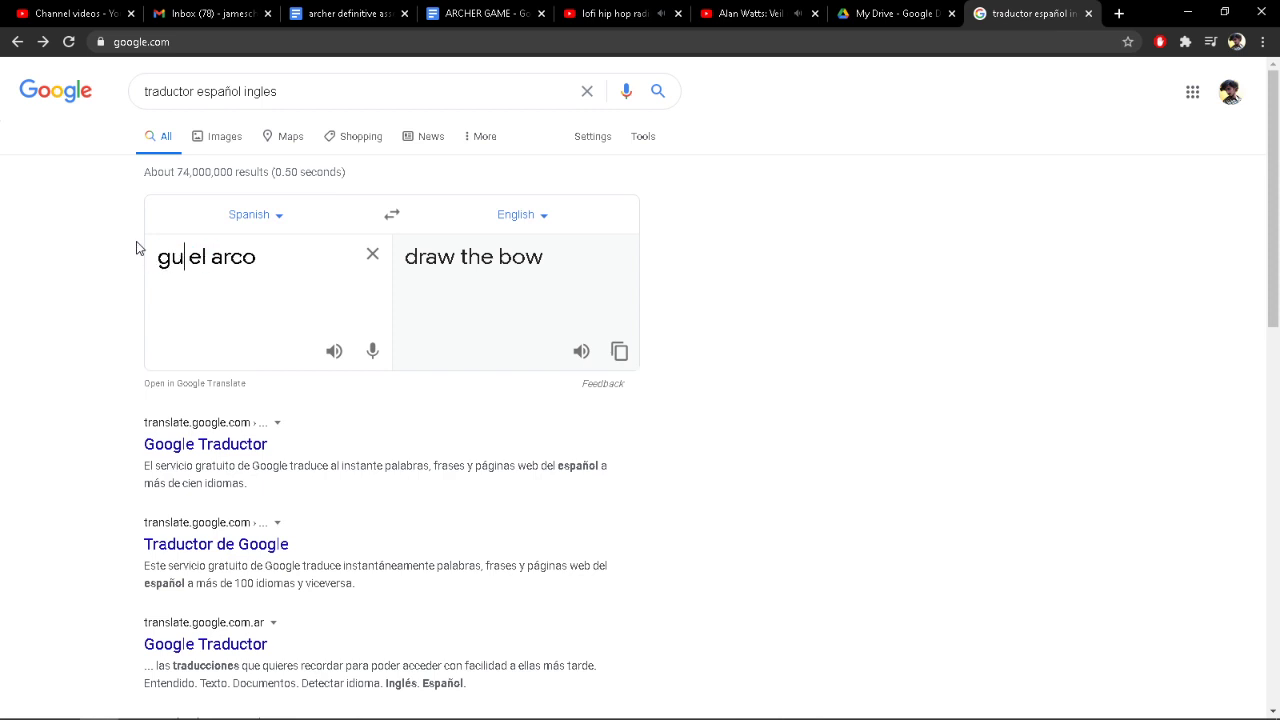
text(ardar)
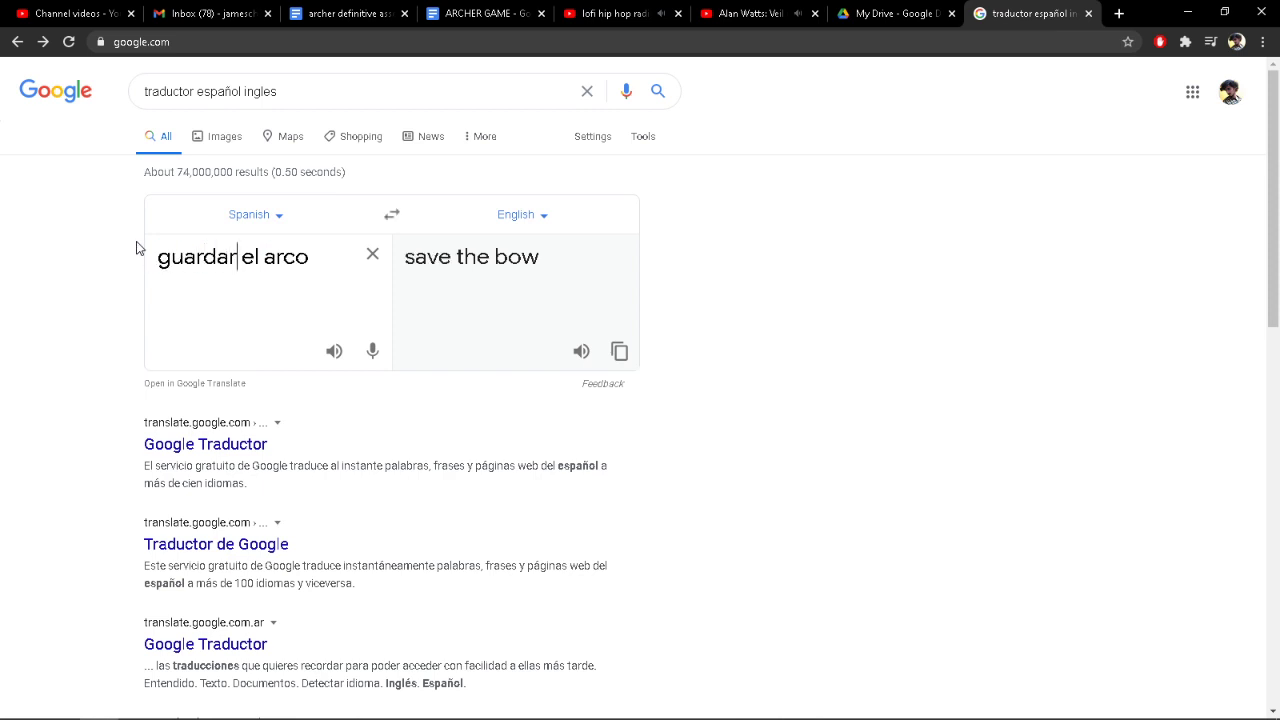
Step: Look up the English translation of "esconder el arco" by replacing the verb in the Spanish phrase
key(BackSpace)
key(BackSpace)
key(BackSpace)
key(BackSpace)
key(BackSpace)
key(BackSpace)
key(BackSpace)
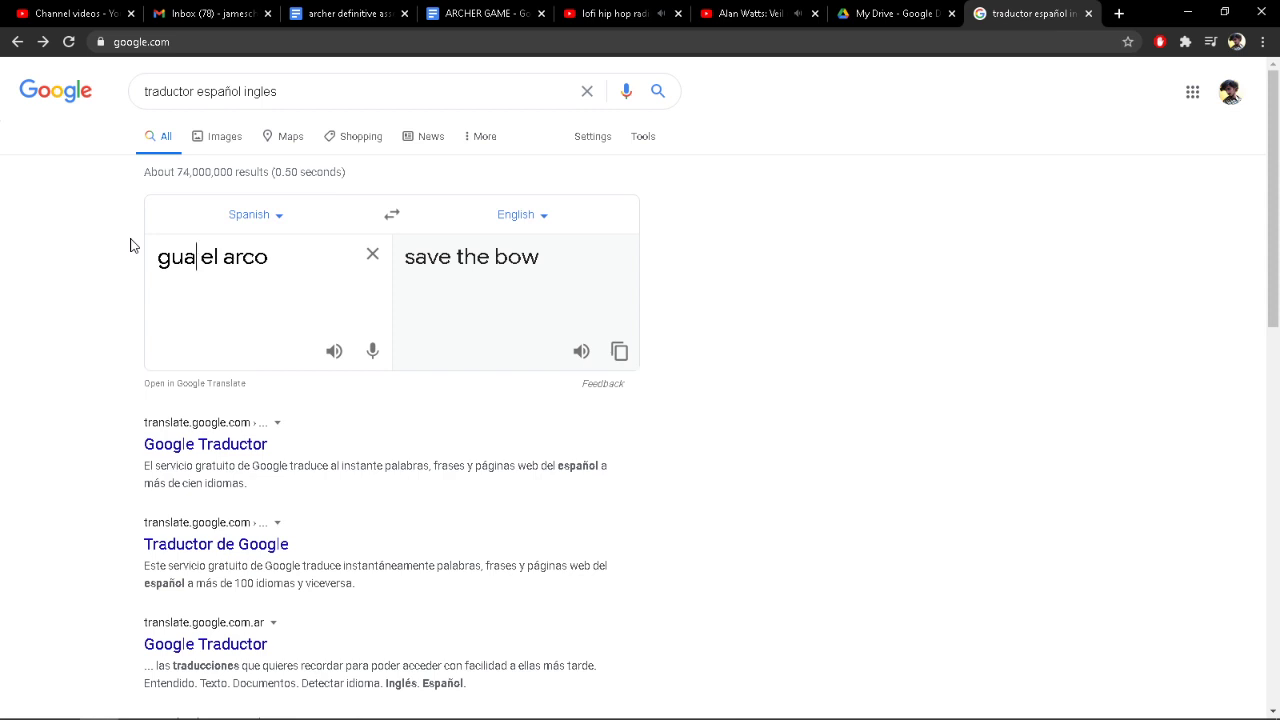
text(esconder)
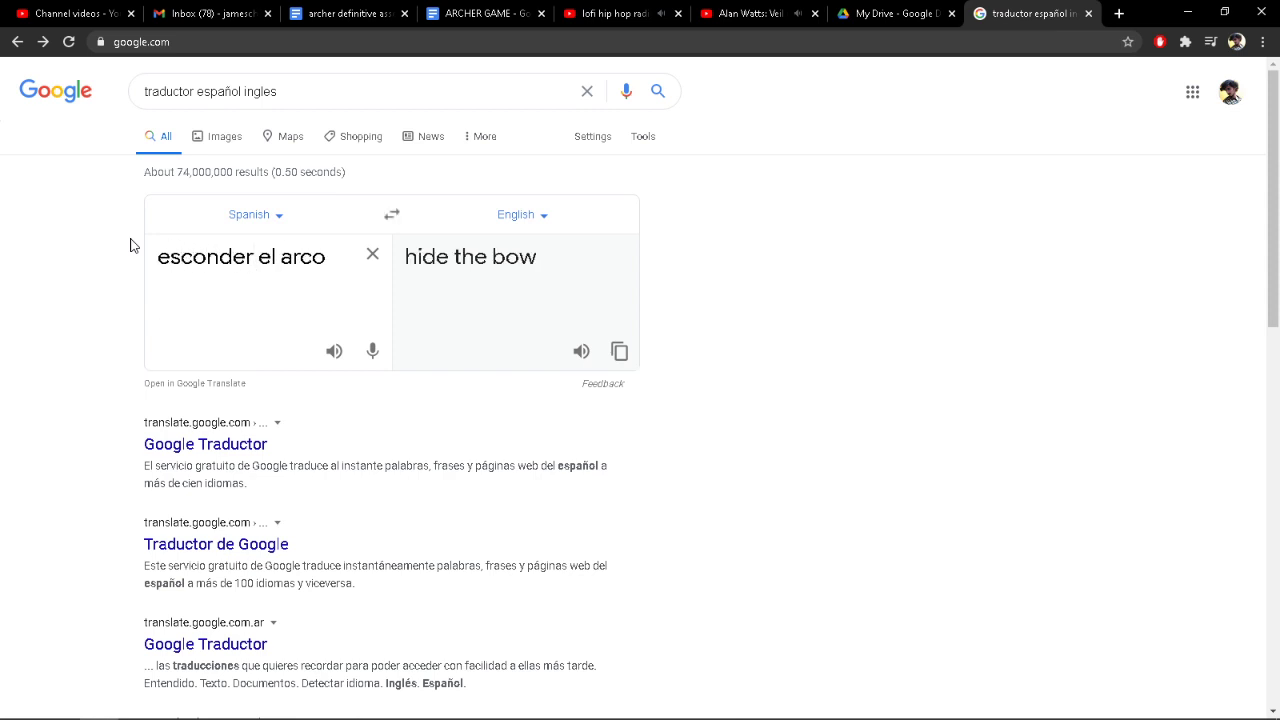
Step: Check the English translation of "guardar el arco" again
key(BackSpace)
key(BackSpace)
key(BackSpace)
key(BackSpace)
key(BackSpace)
key(BackSpace)
key(BackSpace)
key(BackSpace)
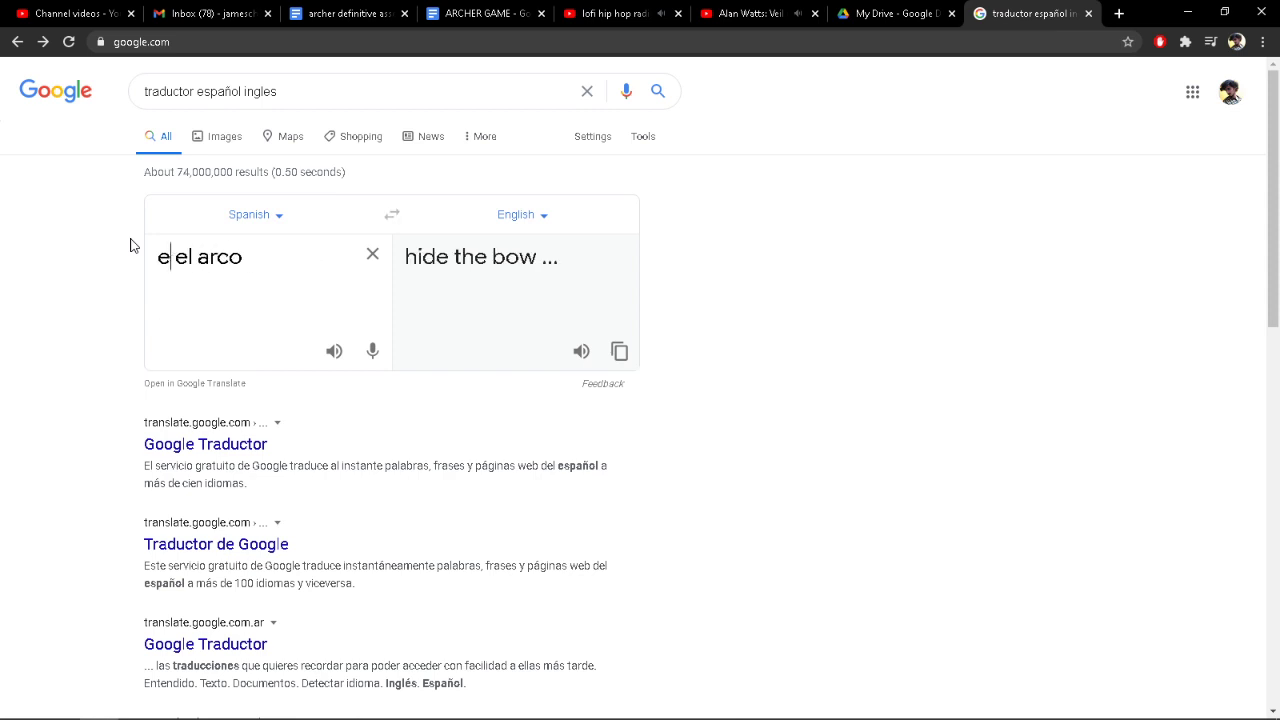
text(guardar)
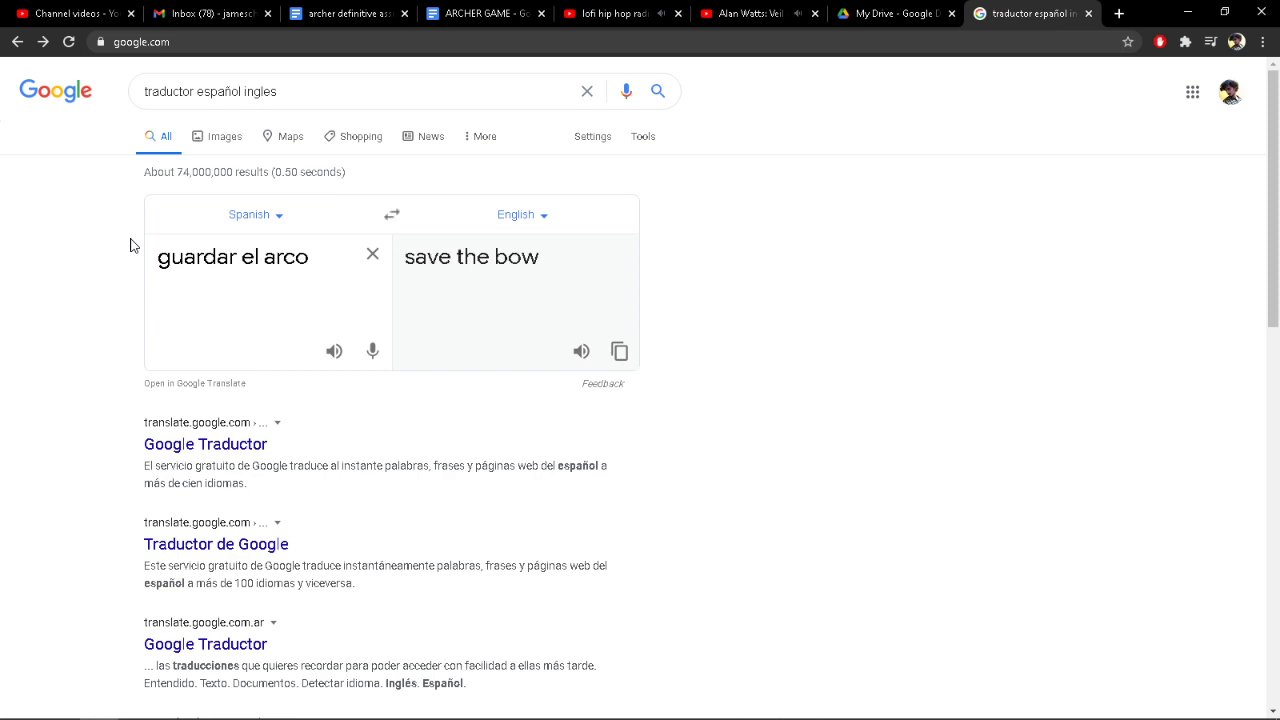
Step: Replace the verb in the Spanish phrase to look up "dejar el arco" in English
key(BackSpace)
key(BackSpace)
key(BackSpace)
key(BackSpace)
key(BackSpace)
key(BackSpace)
key(BackSpace)
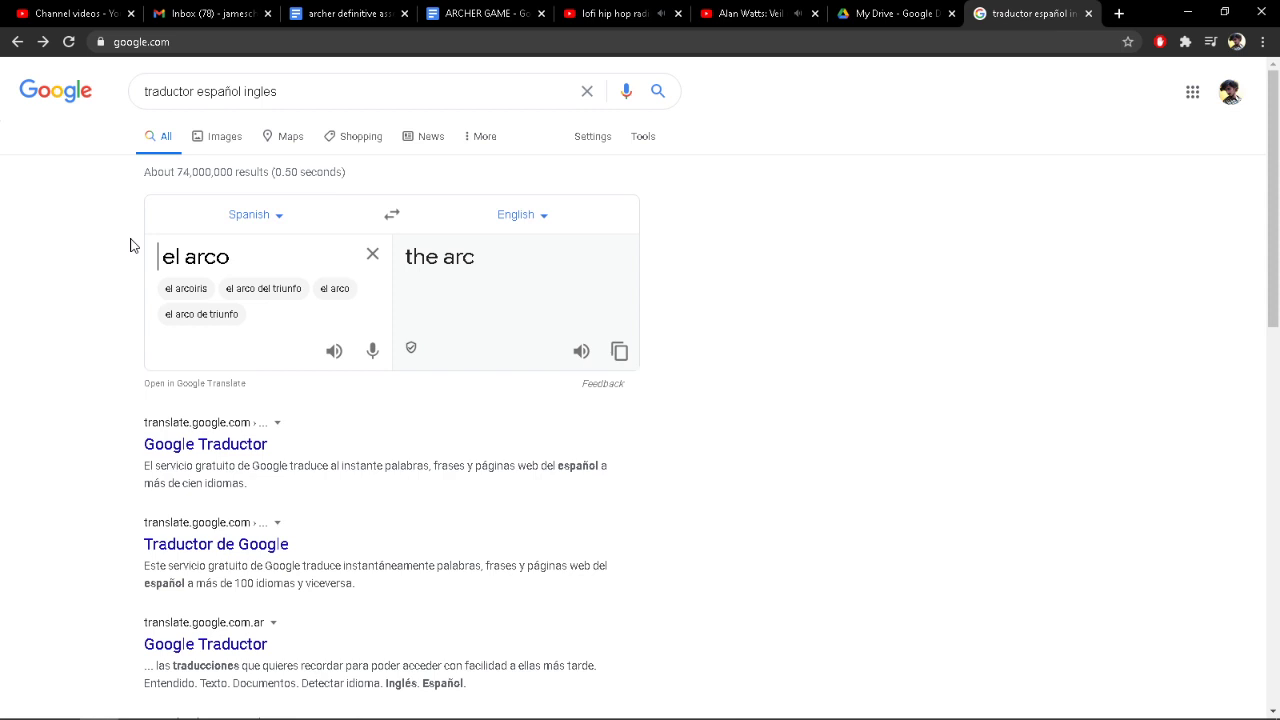
text(dejar)
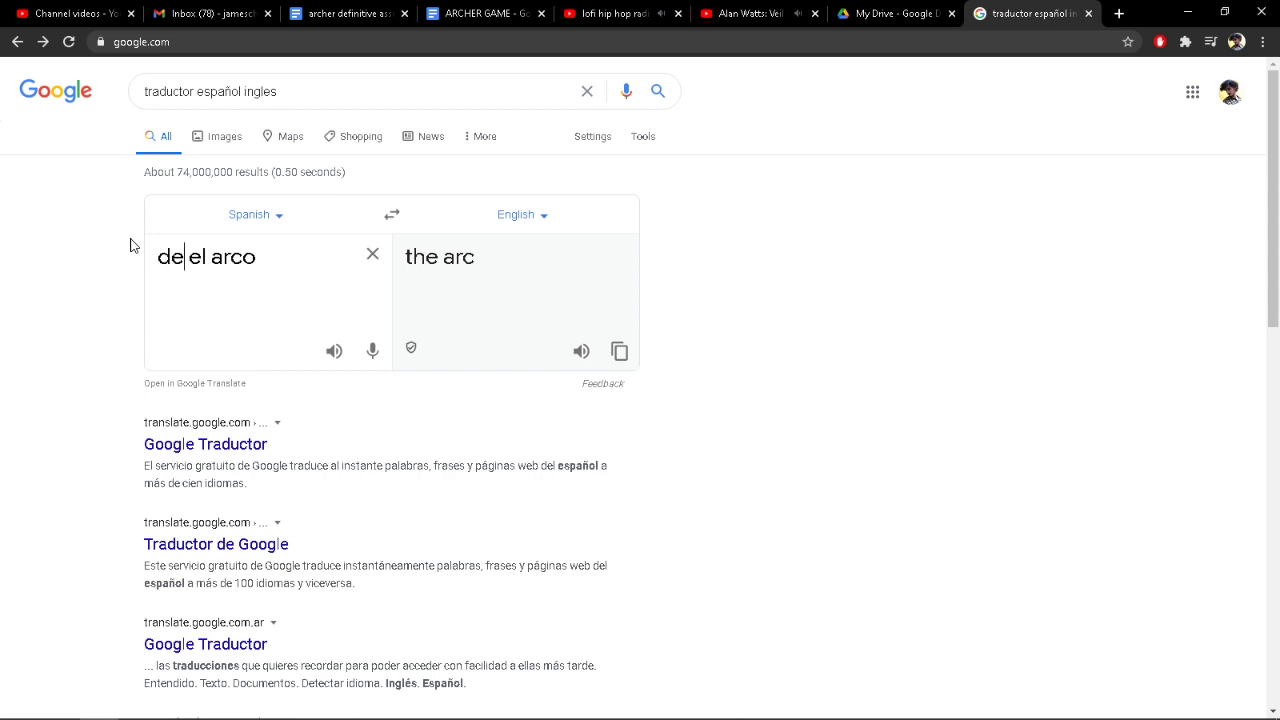
Step: Change the Spanish phrase to "sacar el arco" and check its English translation
key(BackSpace)
key(BackSpace)
key(BackSpace)
key(BackSpace)
key(BackSpace)
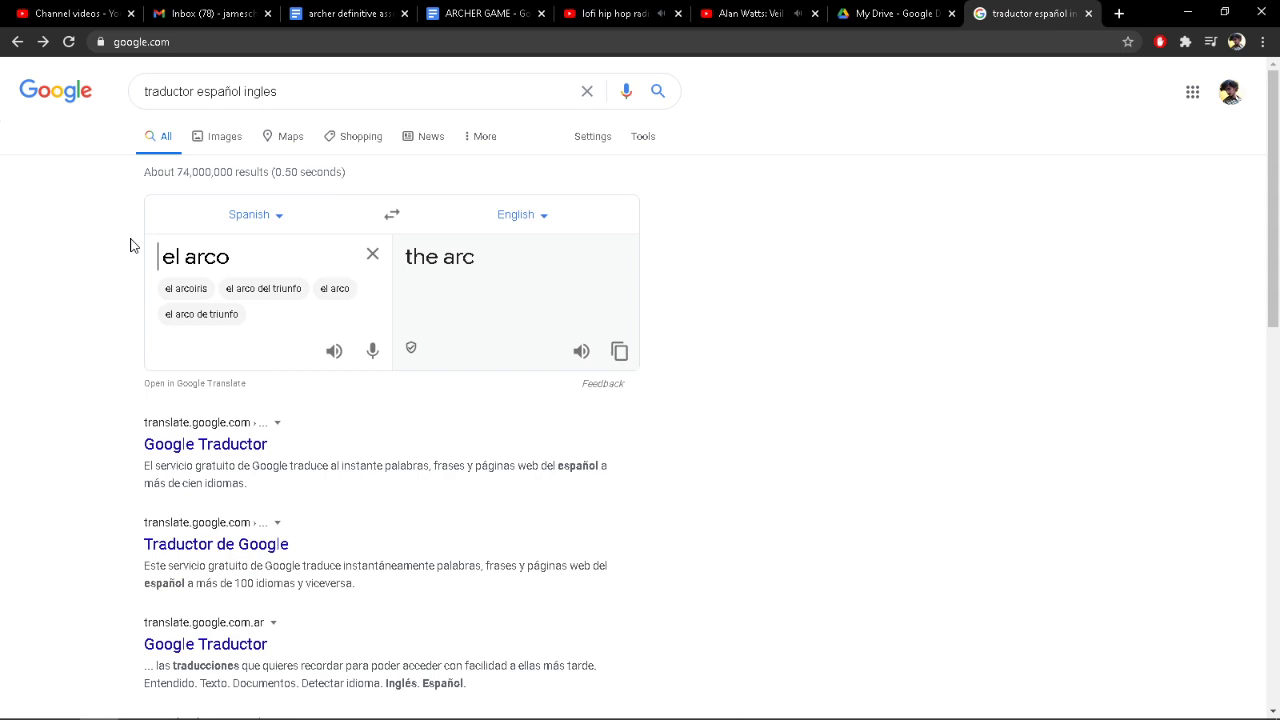
text(sacar)
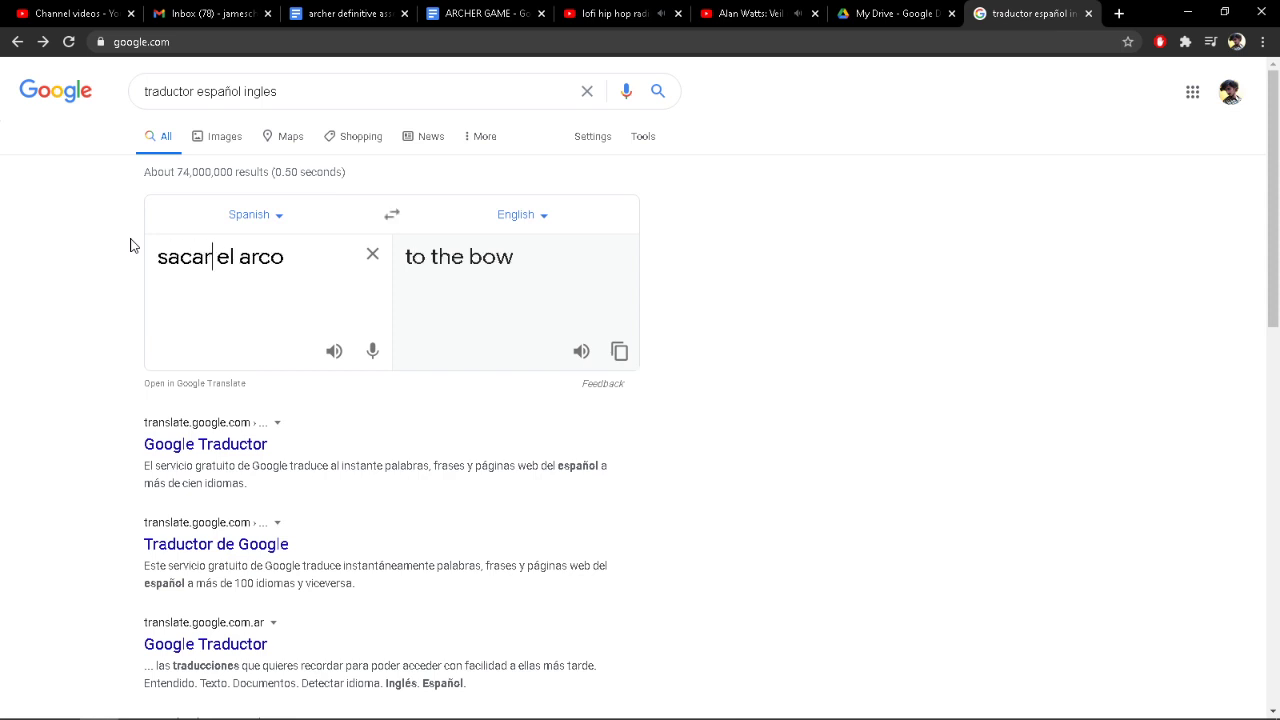
Step: Look up the English translation of "meter el arco"
key(BackSpace)
key(BackSpace)
key(BackSpace)
key(BackSpace)
key(BackSpace)
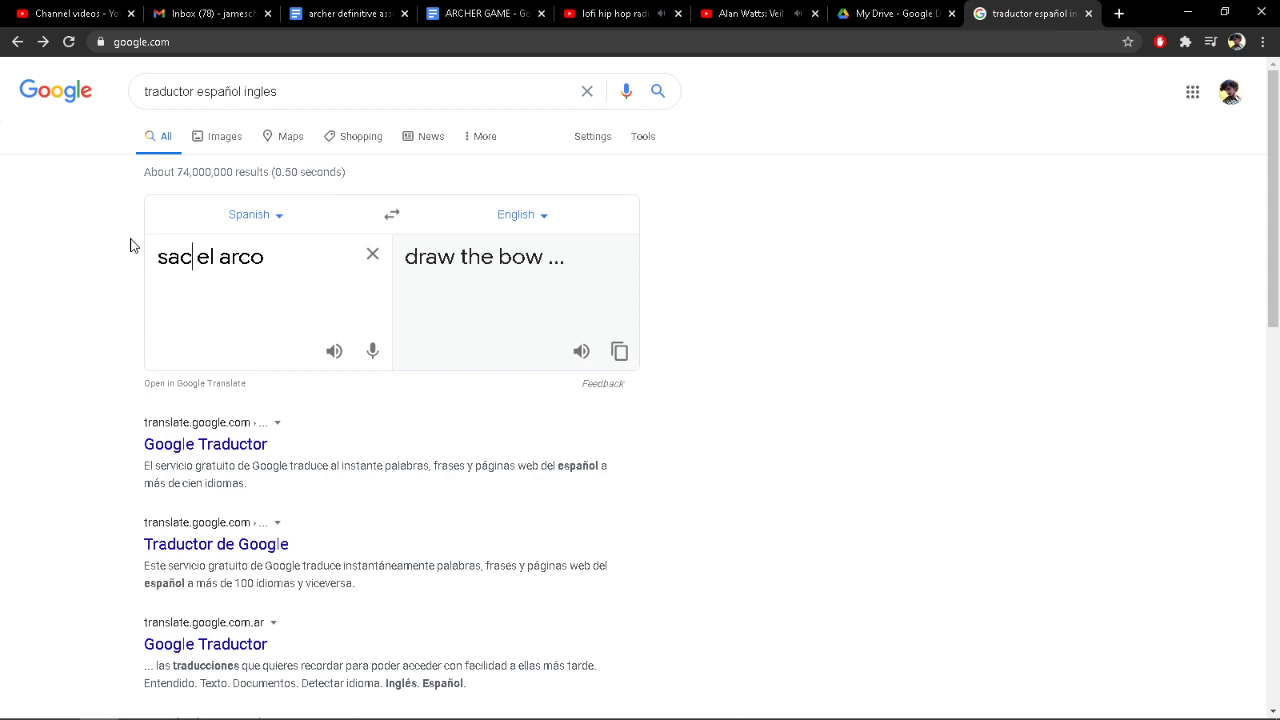
text(meter)
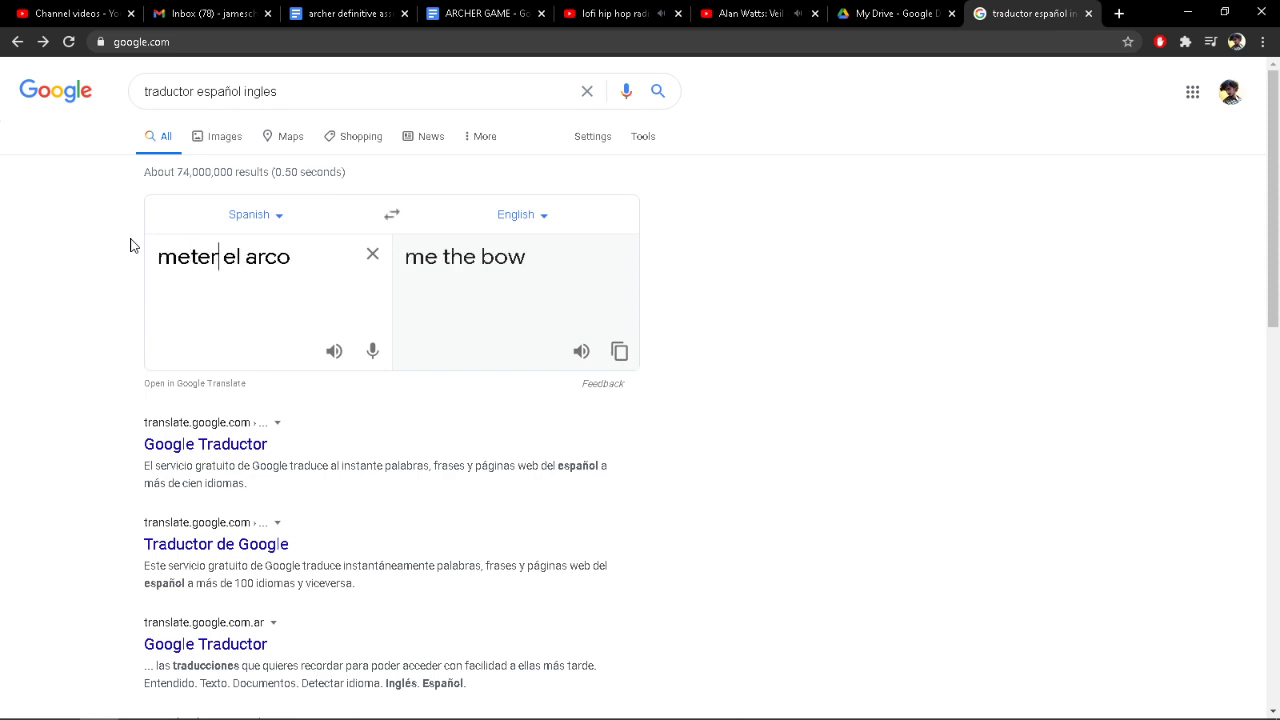
Step: Change the Spanish phrase back to "dejar el arco" and read its English translation
key(BackSpace)
key(BackSpace)
key(BackSpace)
key(BackSpace)
key(BackSpace)
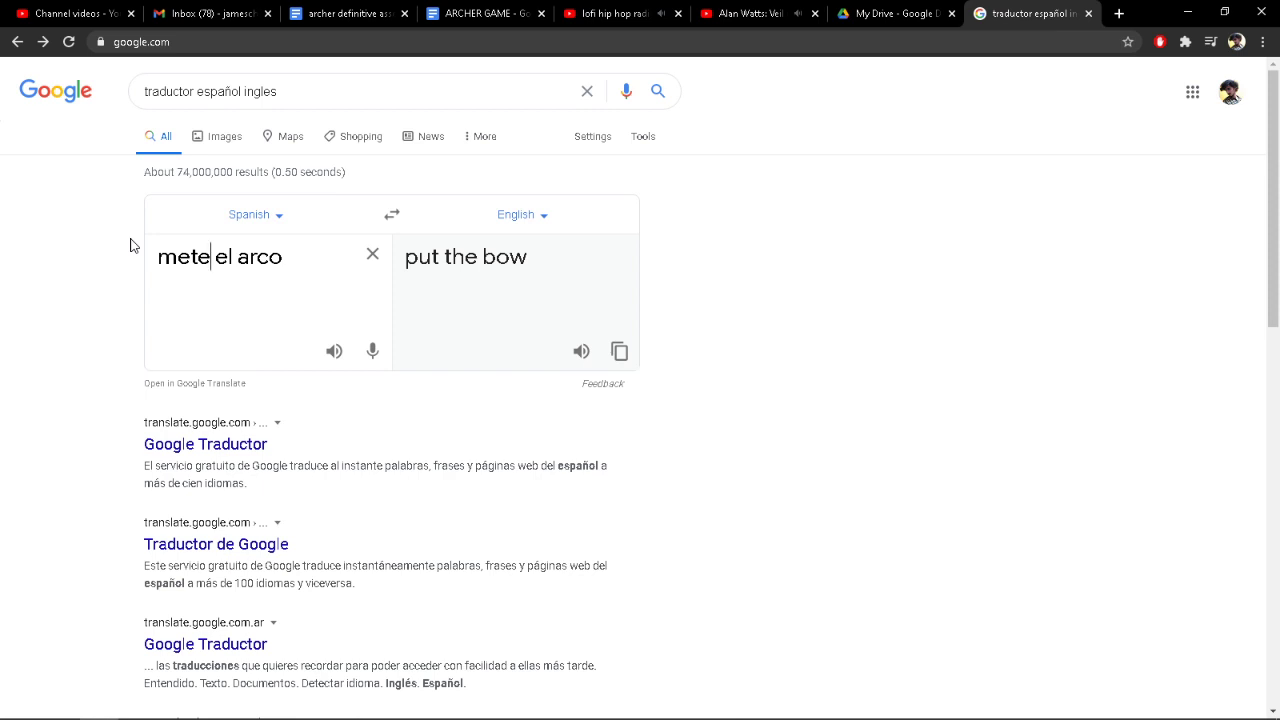
text(dejar)
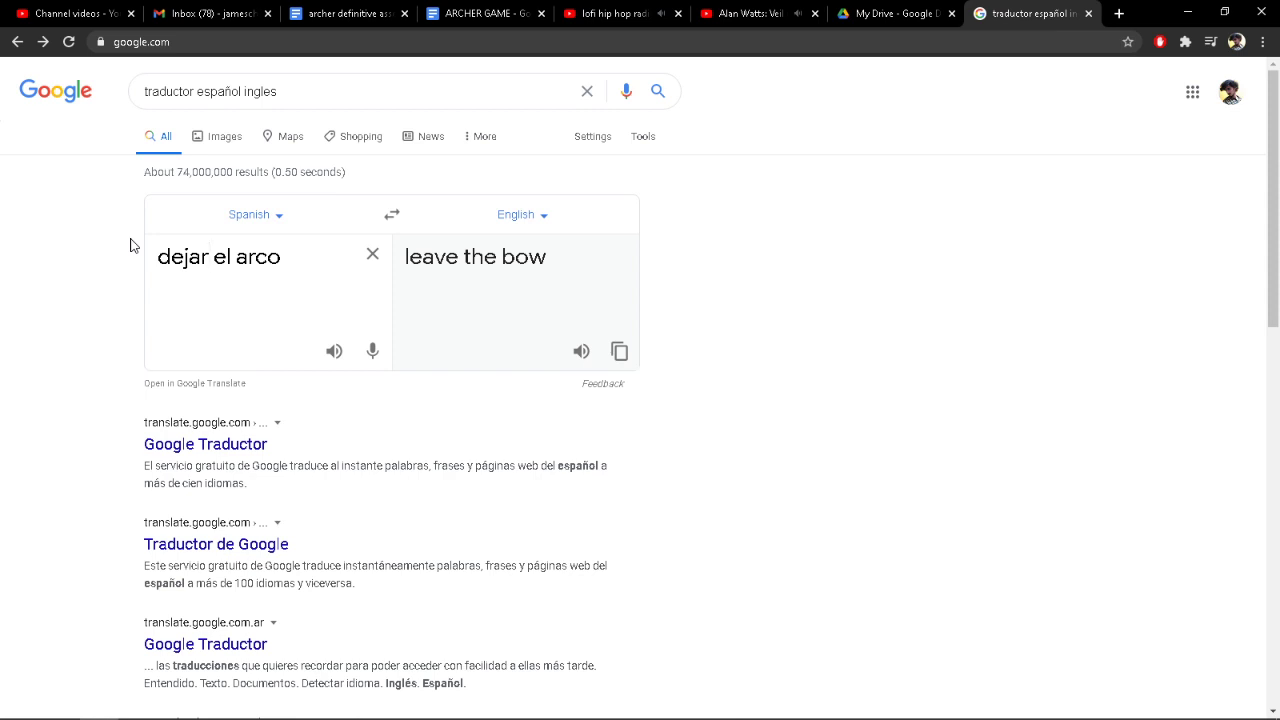
Step: Look up the English translation of "ubicar el arco"
key(BackSpace)
key(BackSpace)
key(BackSpace)
key(BackSpace)
key(BackSpace)
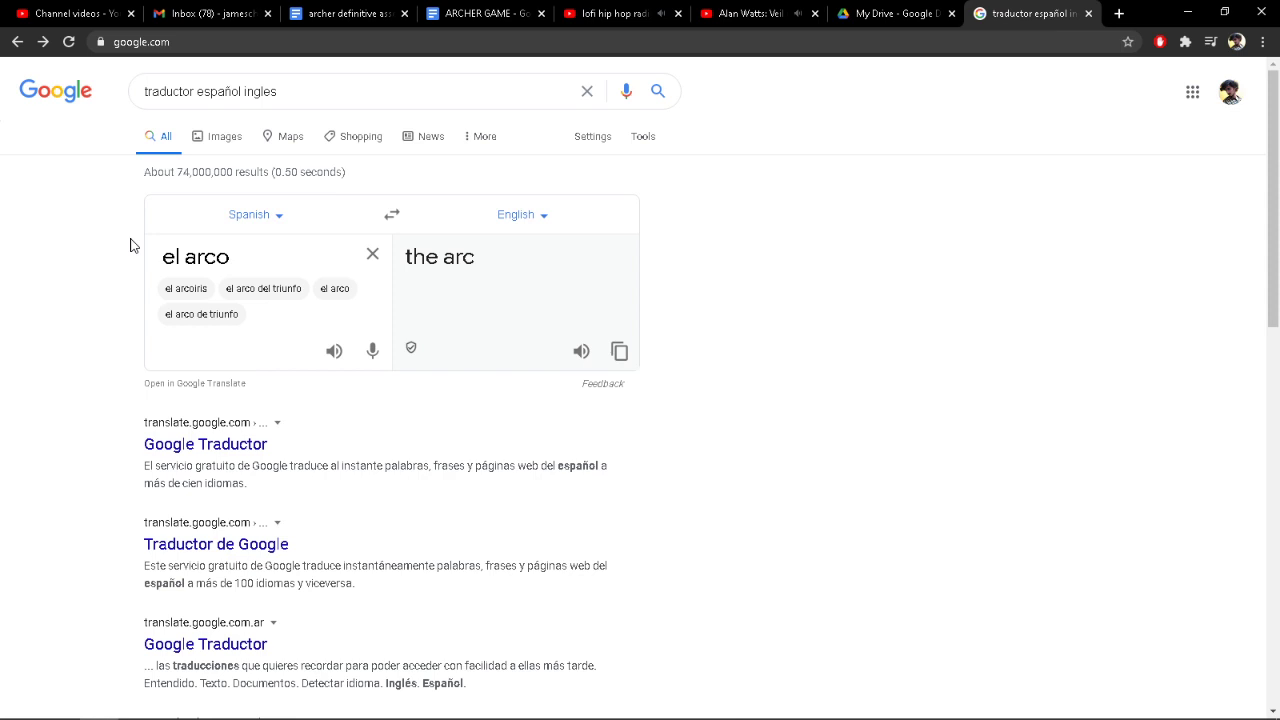
text(ubicar)
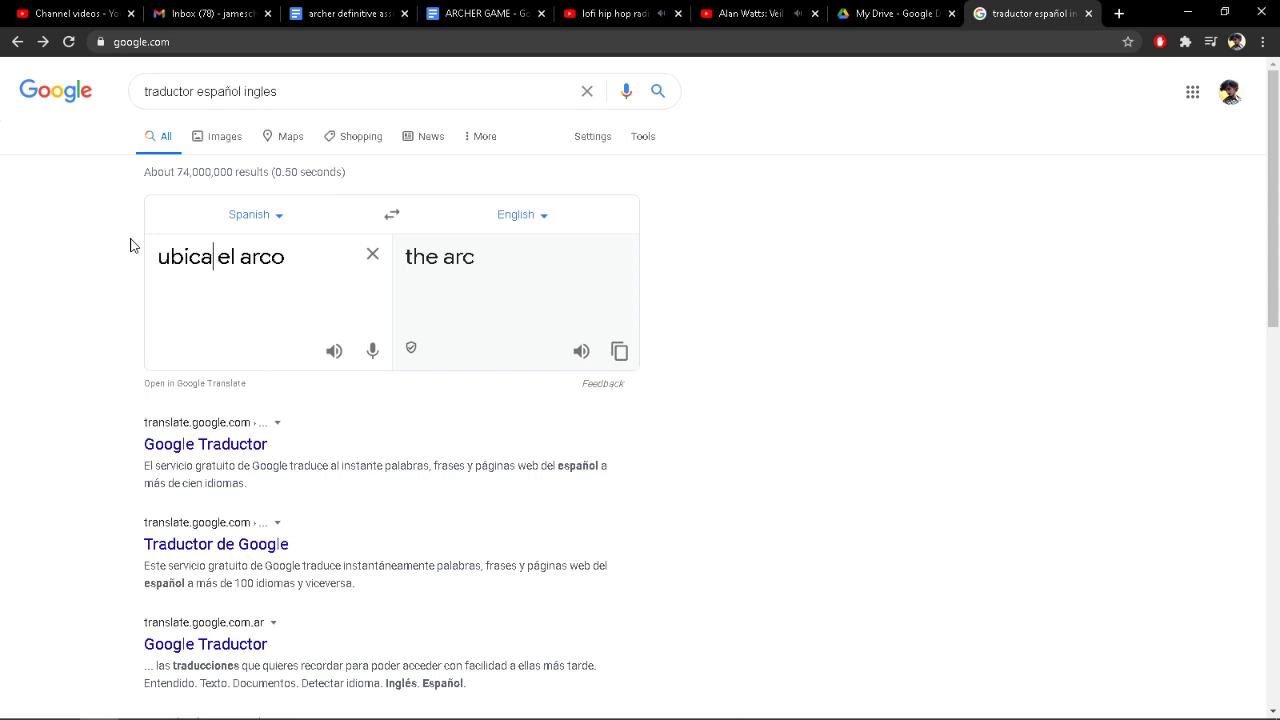
Step: Translate "dejar el arco" into English and copy the resulting translation
key(BackSpace)
key(BackSpace)
key(BackSpace)
key(BackSpace)
key(BackSpace)
key(BackSpace)
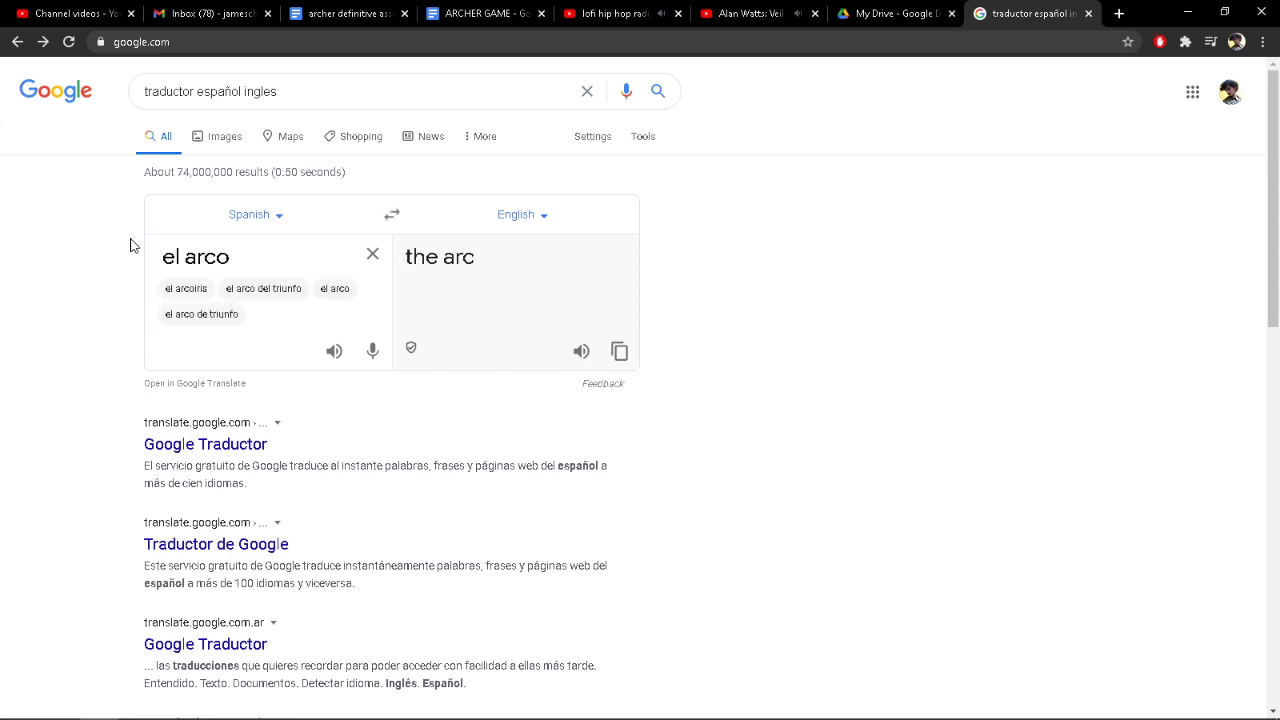
text(dejar)
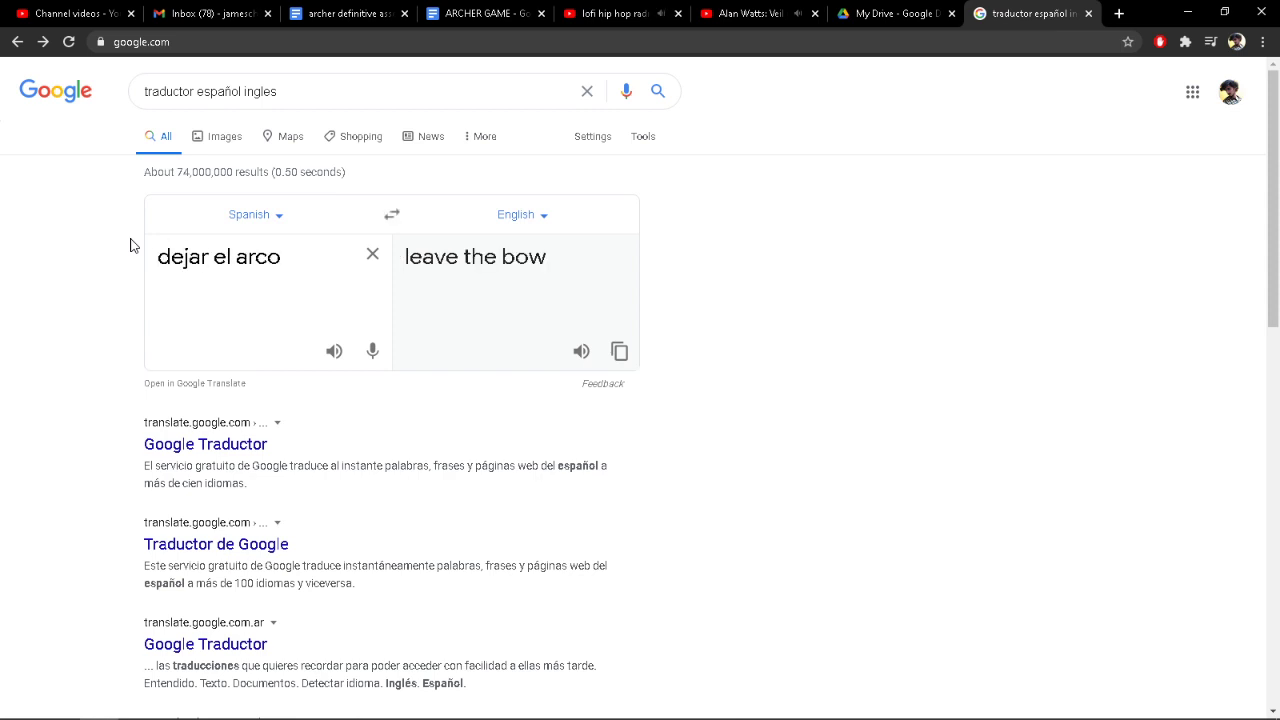
click(619, 351)
Step: Return to the Archer_game_06 project in GameMaker, complete the spr_control_R text as "-Leave the bow" with a capital L and save the project
mouse_move(138, 705)
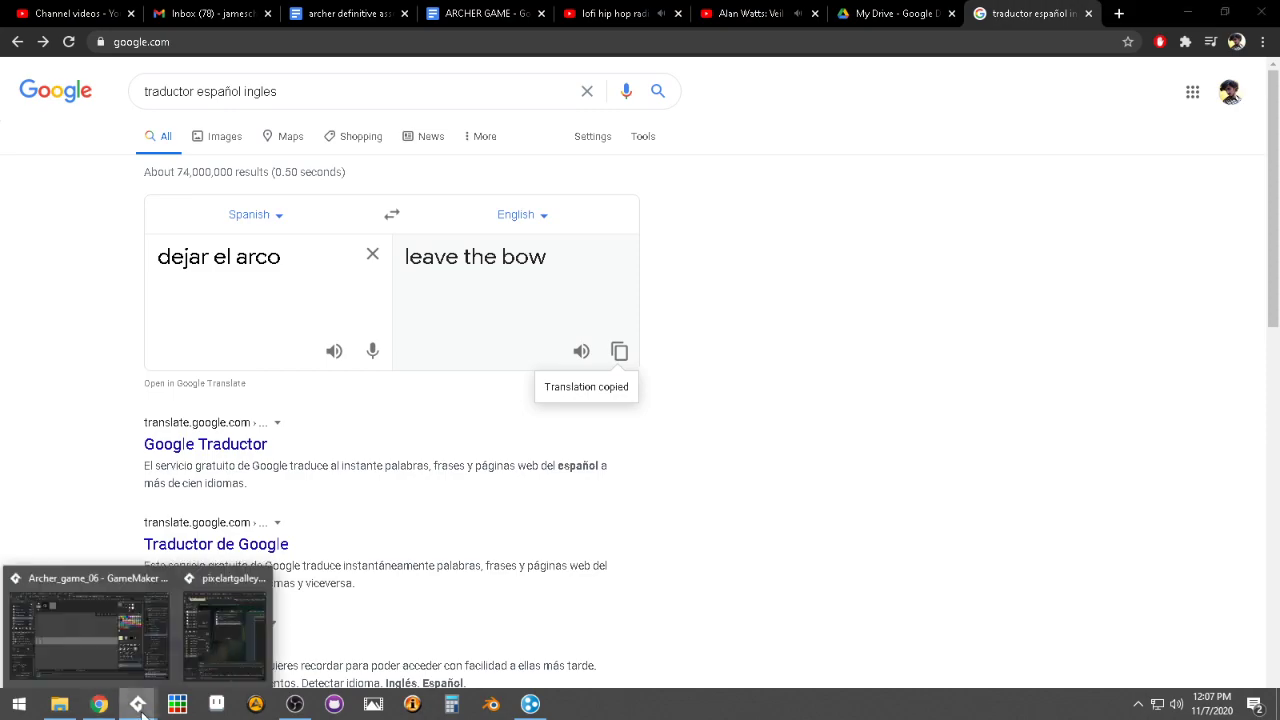
click(111, 634)
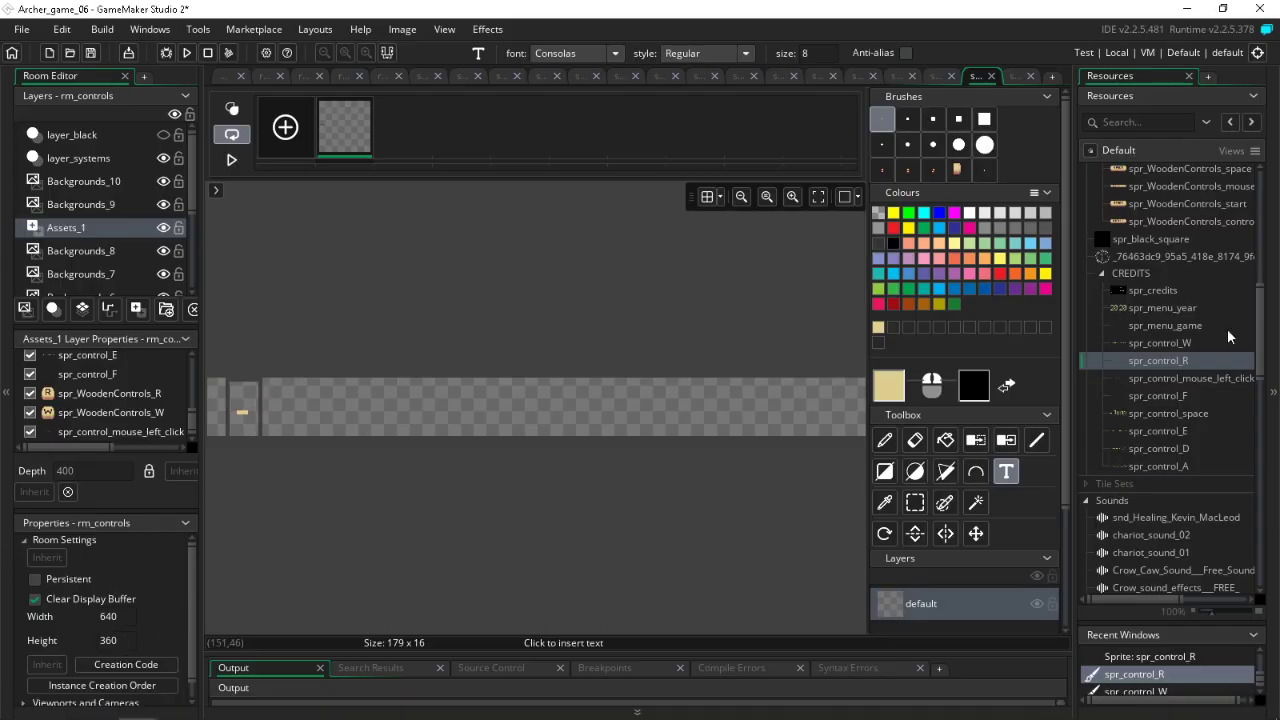
key(ctrl+v)
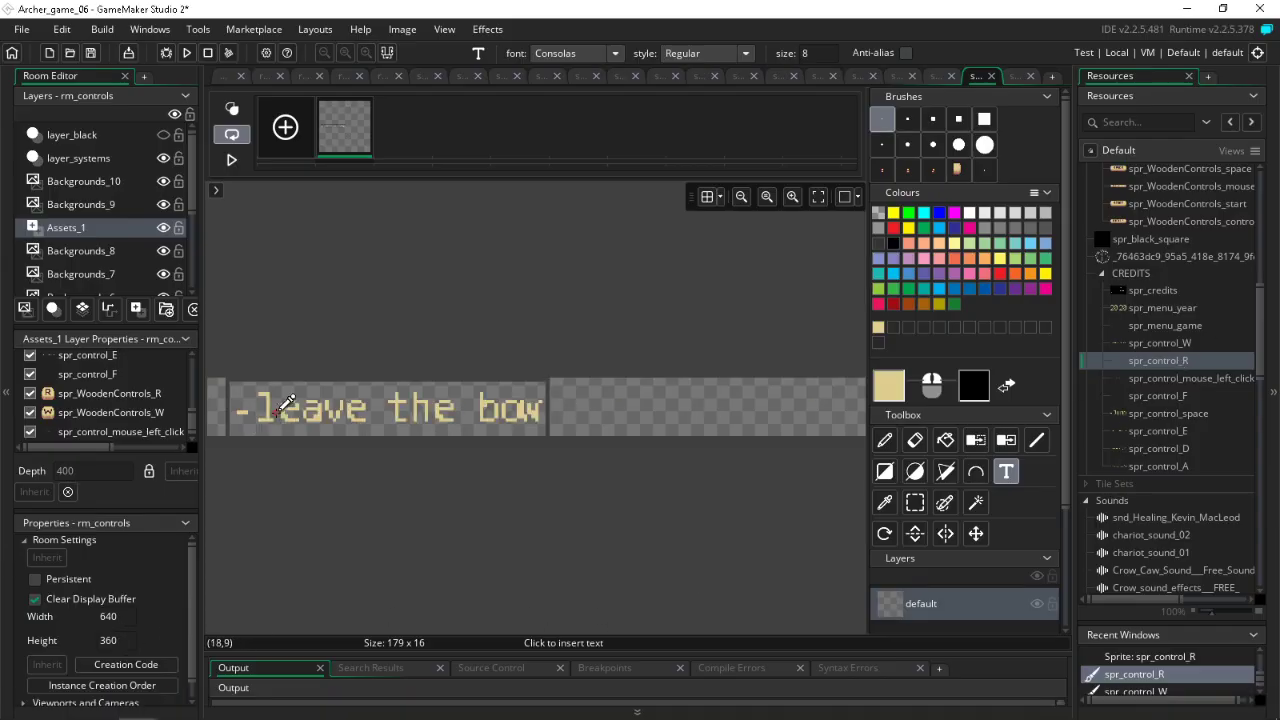
click(270, 413)
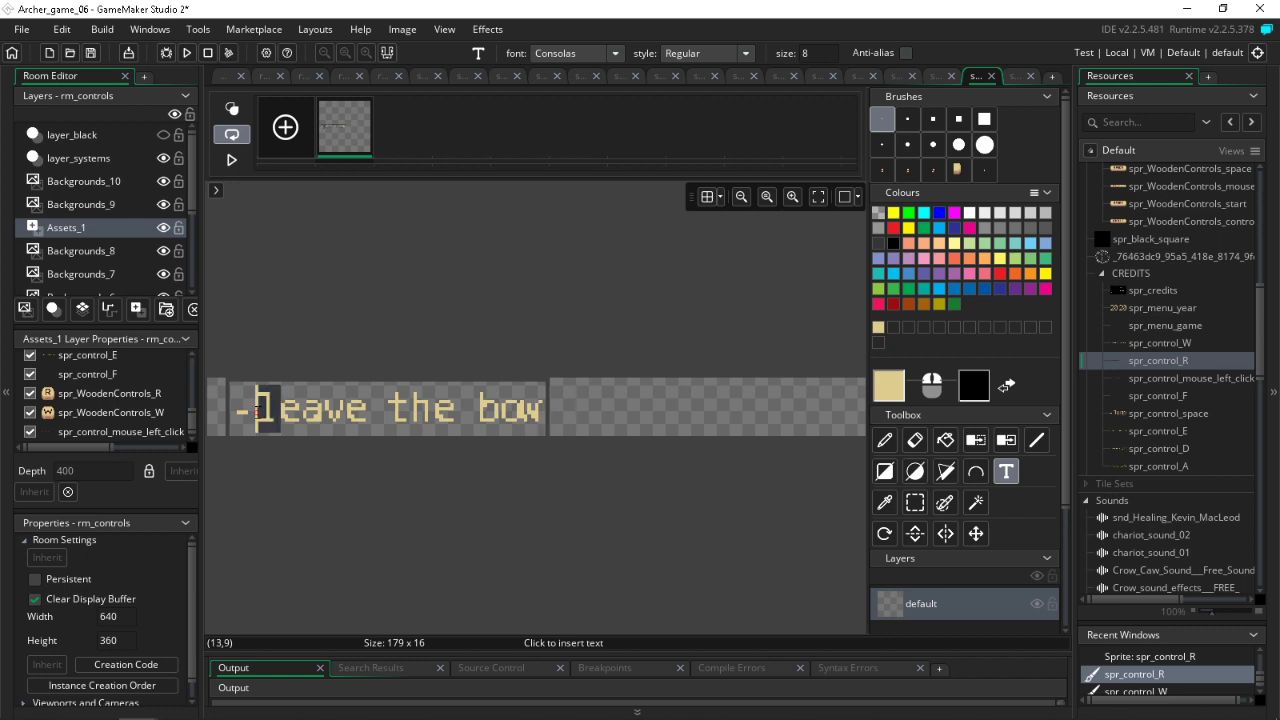
key(BackSpace)
text(L)
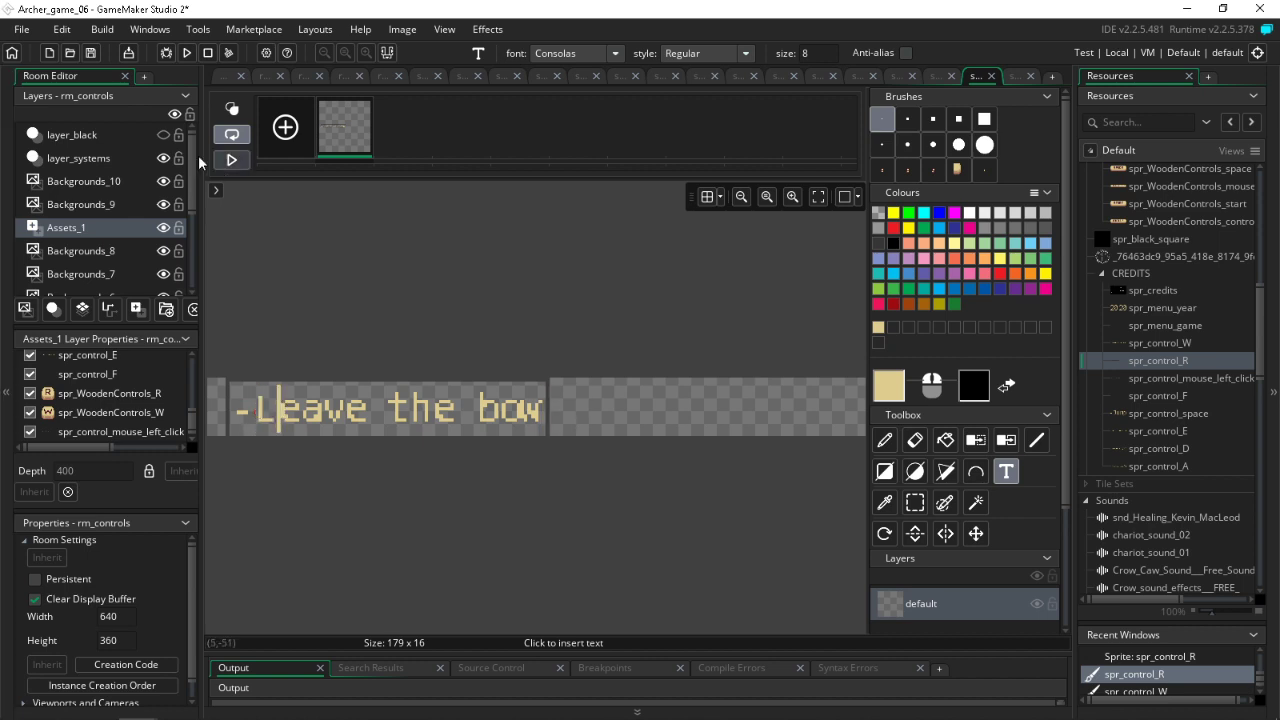
click(91, 53)
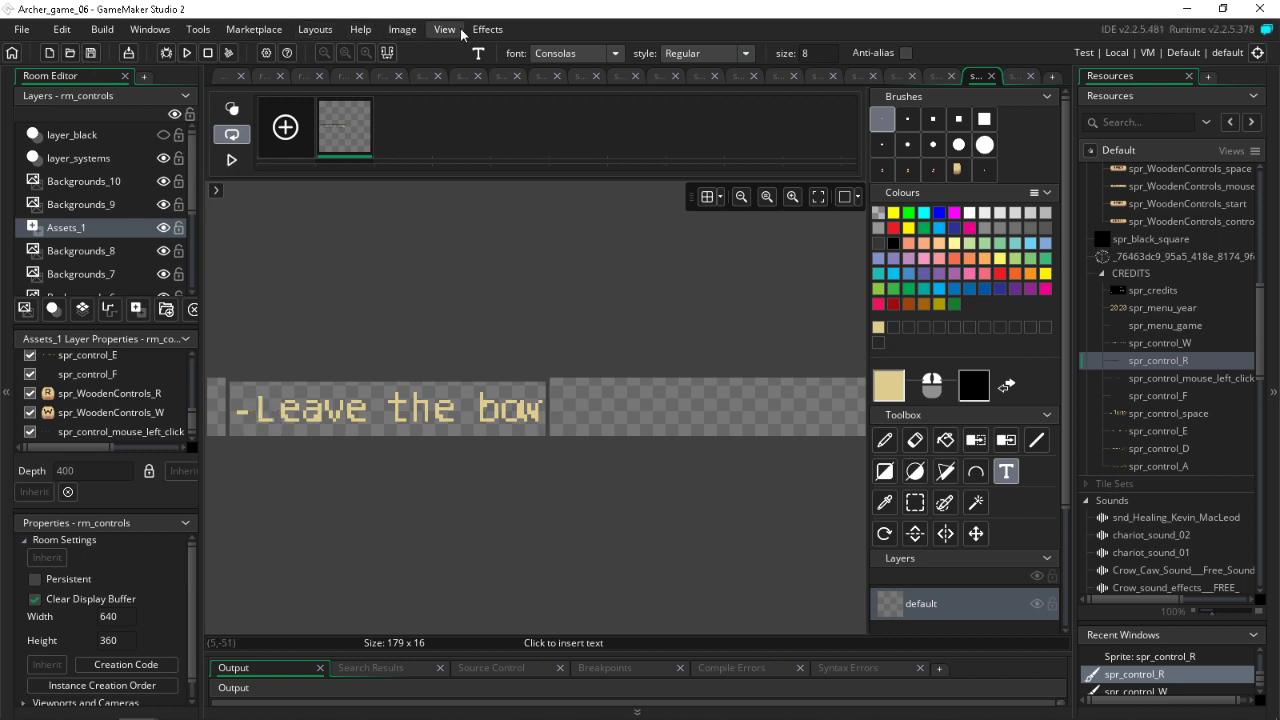
click(402, 29)
click(431, 307)
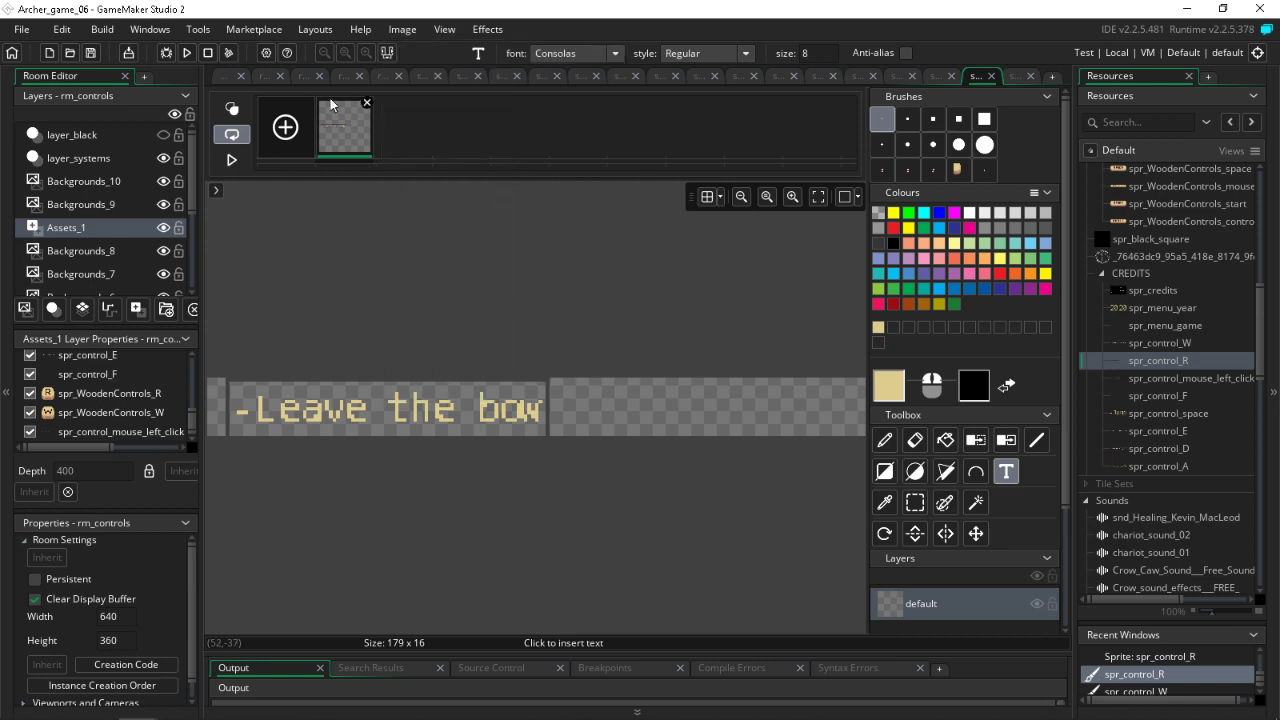
Step: In rm_controls, place the spr_control_W label above the "-Shoot an arrow" text and swap the W and R key sprites' positions
click(343, 77)
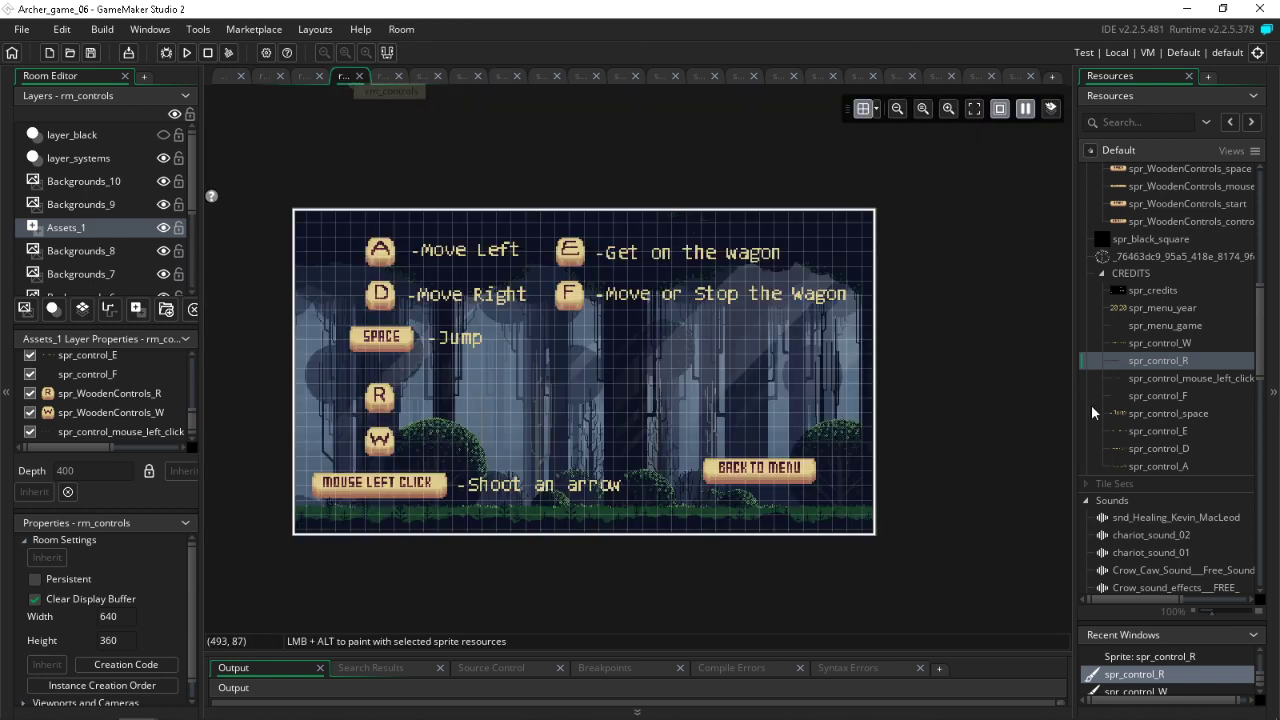
click(1178, 346)
mouse_move(1178, 346)
mouse_down()
mouse_move(1040, 350)
mouse_move(439, 448)
mouse_up()
mouse_move(378, 395)
mouse_down()
mouse_move(437, 425)
mouse_move(390, 424)
mouse_move(390, 400)
mouse_up()
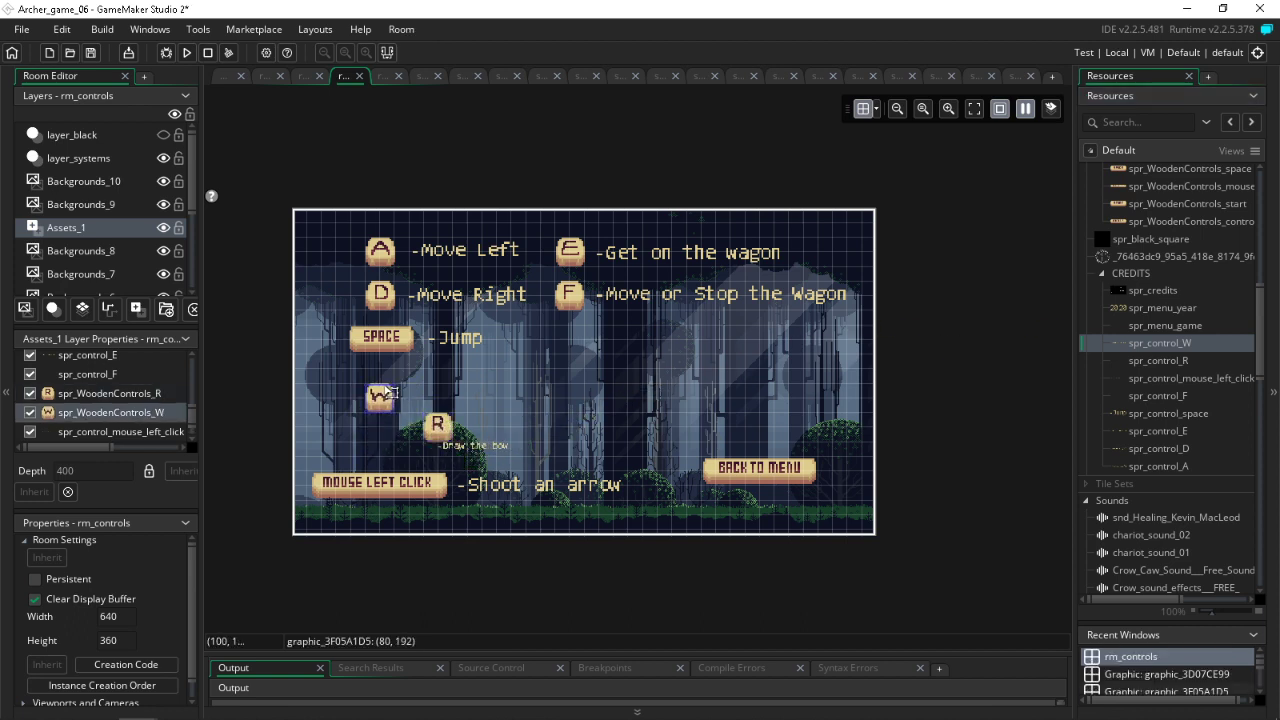
click(450, 429)
Step: Stretch the "-Draw the bow" label upward to a vertical scale of 7 and open its graphic properties
mouse_move(452, 430)
mouse_down()
mouse_move(393, 446)
mouse_move(436, 399)
mouse_up()
click(465, 446)
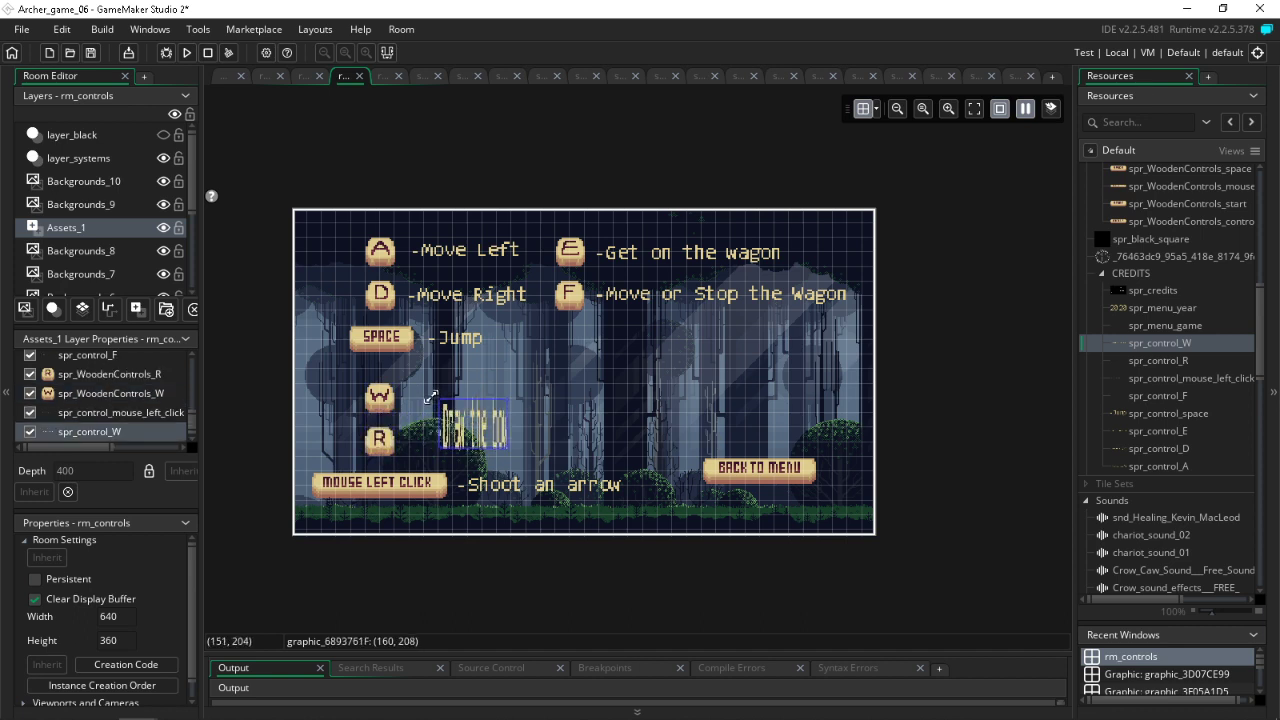
double_click(488, 440)
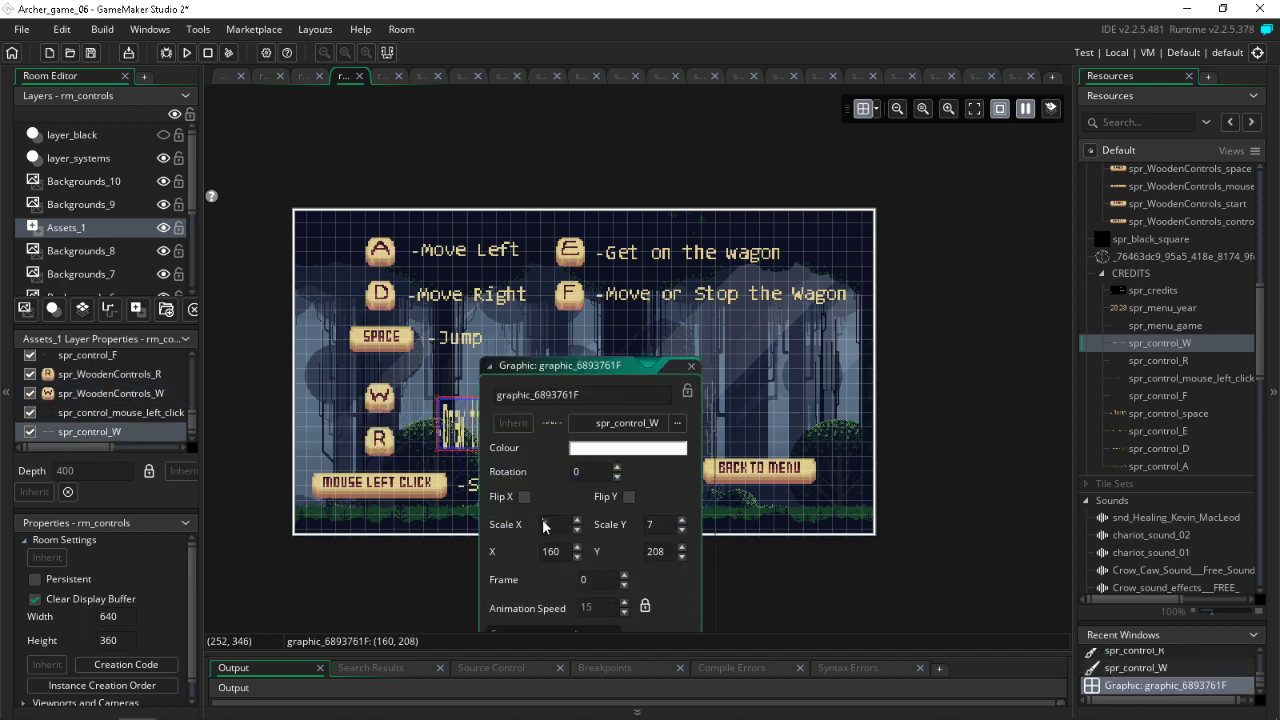
Step: Scale the "-Draw the bow" label to 2 on both axes and move it beside the W key
key(Return)
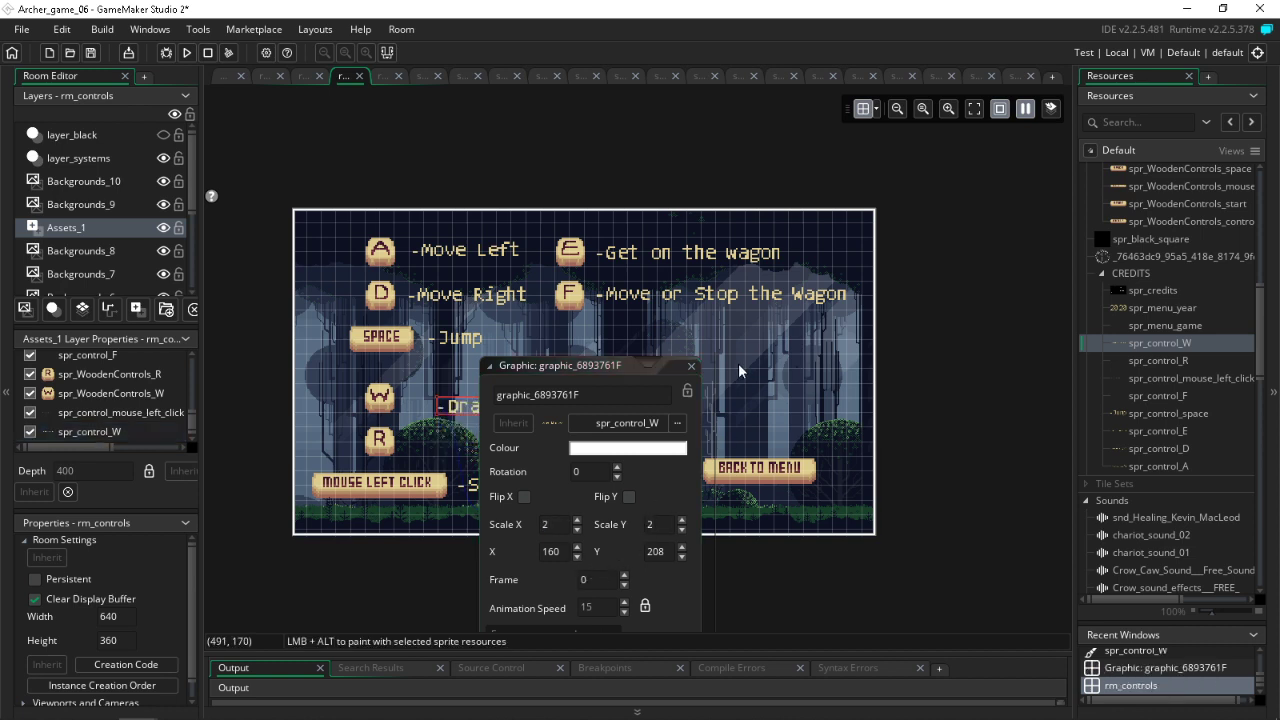
click(738, 363)
drag(465, 410, 424, 396)
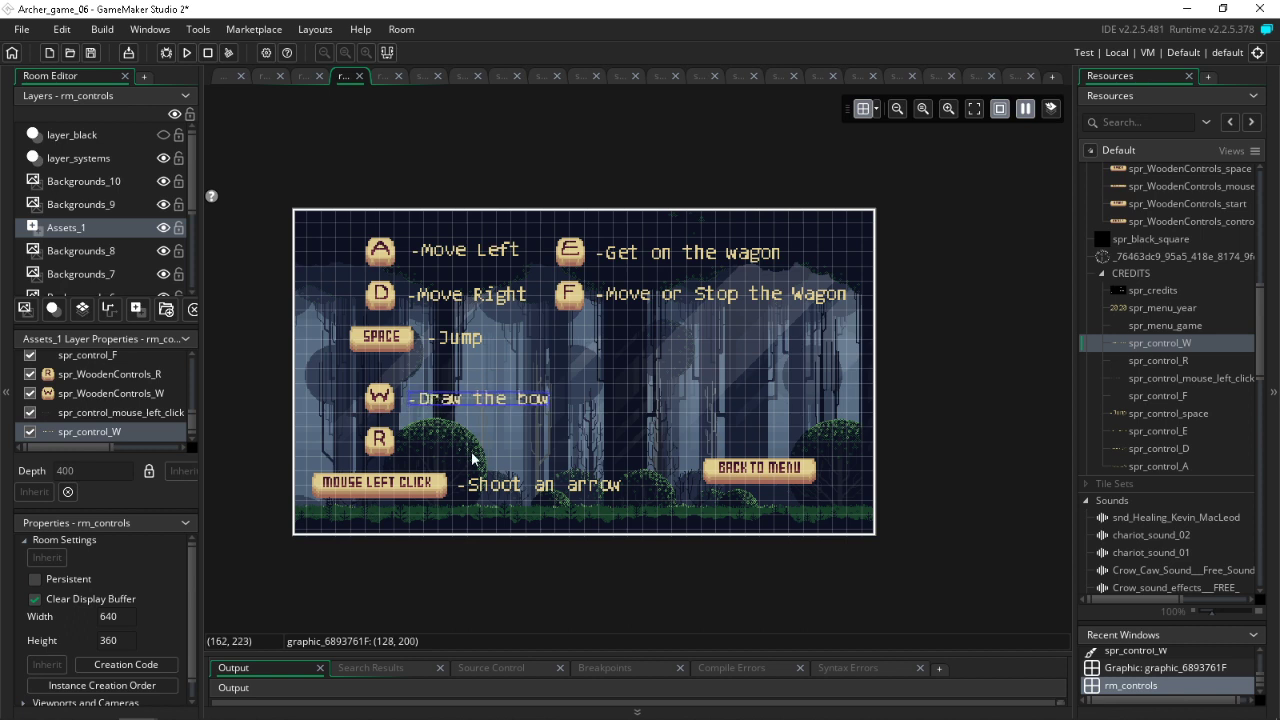
click(583, 426)
Step: Add spr_control_R to the room near the R key and set its X and Y scale to 2
click(1153, 359)
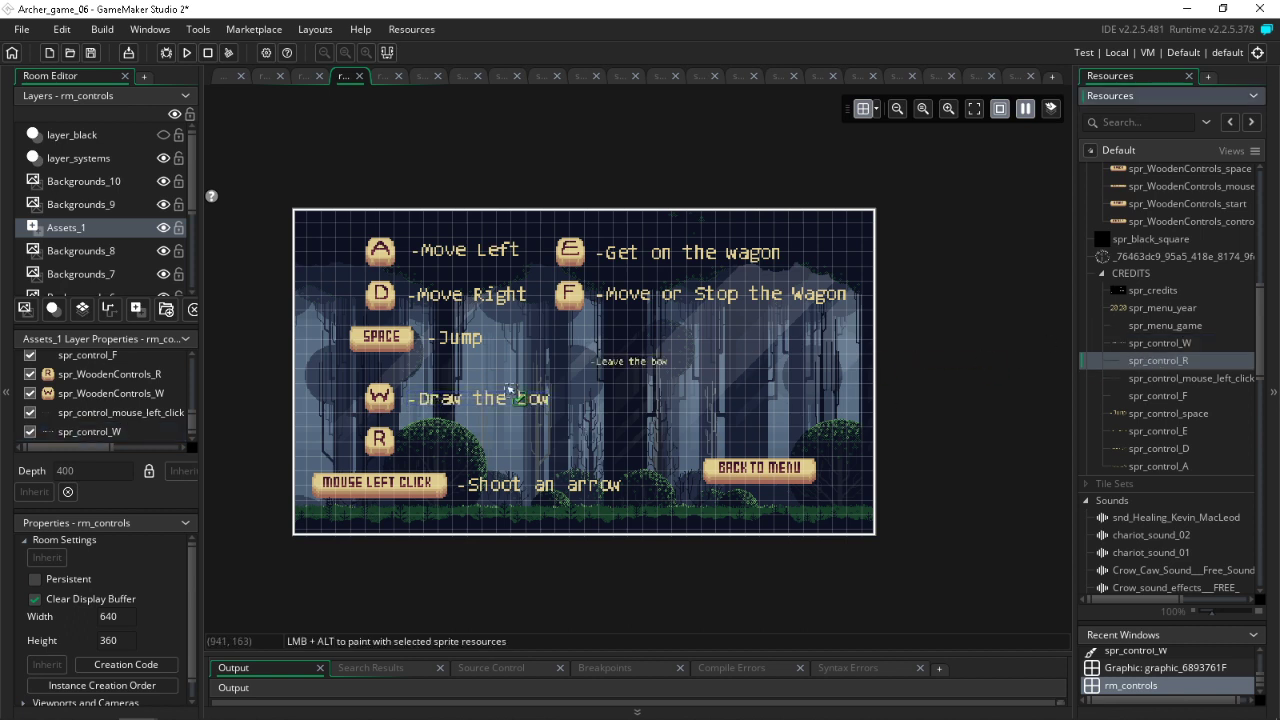
click(428, 442)
alt+click(455, 440)
double_click(455, 437)
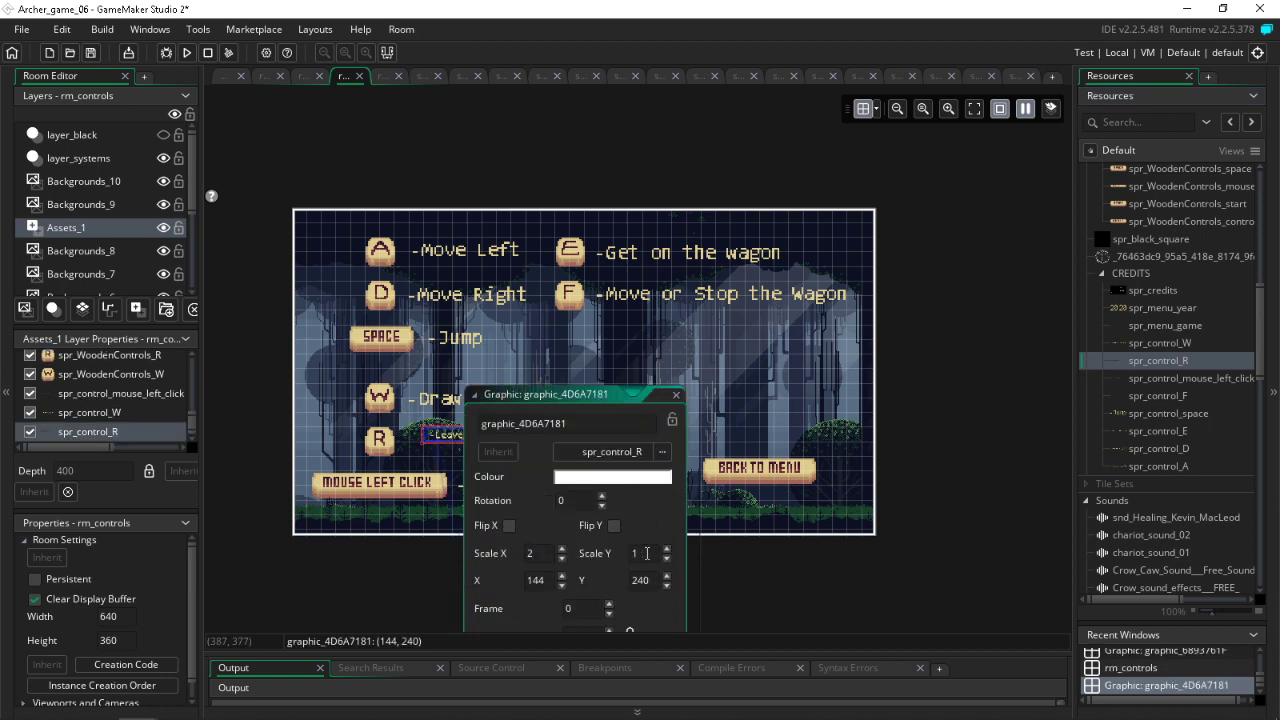
text(2)
click(801, 351)
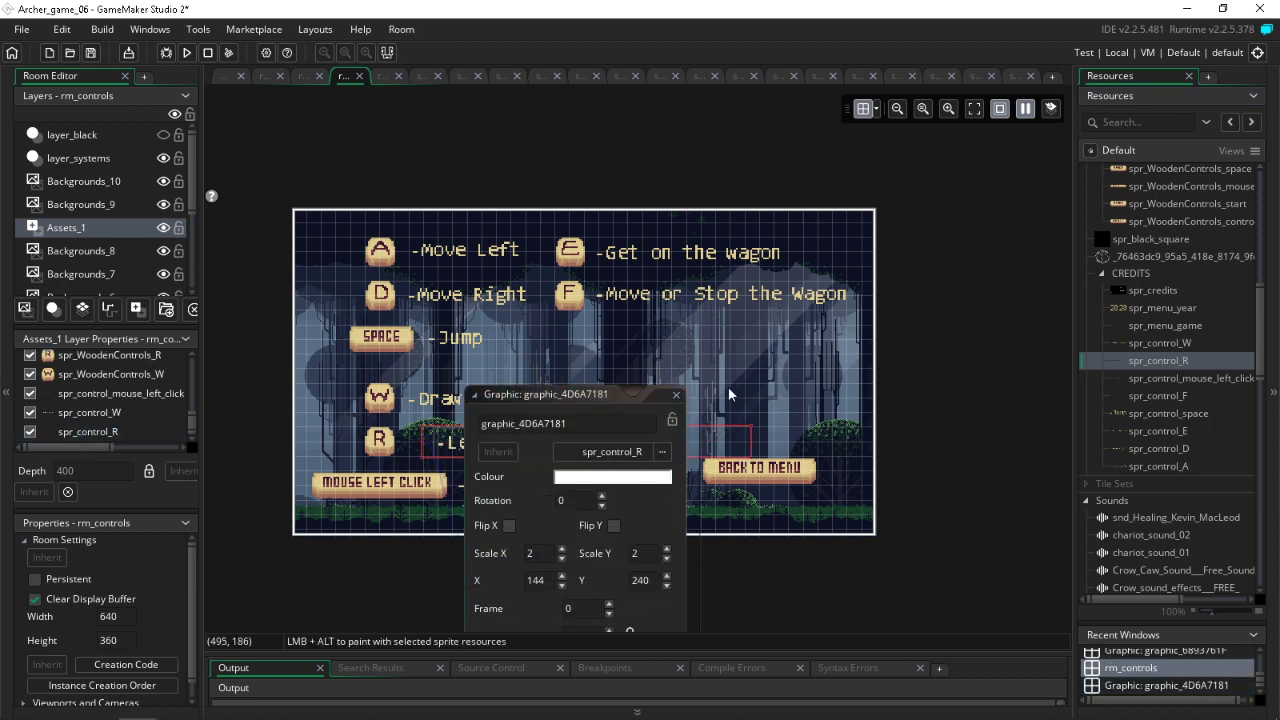
click(675, 399)
Step: Auto-trim all frames of the spr_control_R sprite and save the project
click(1141, 366)
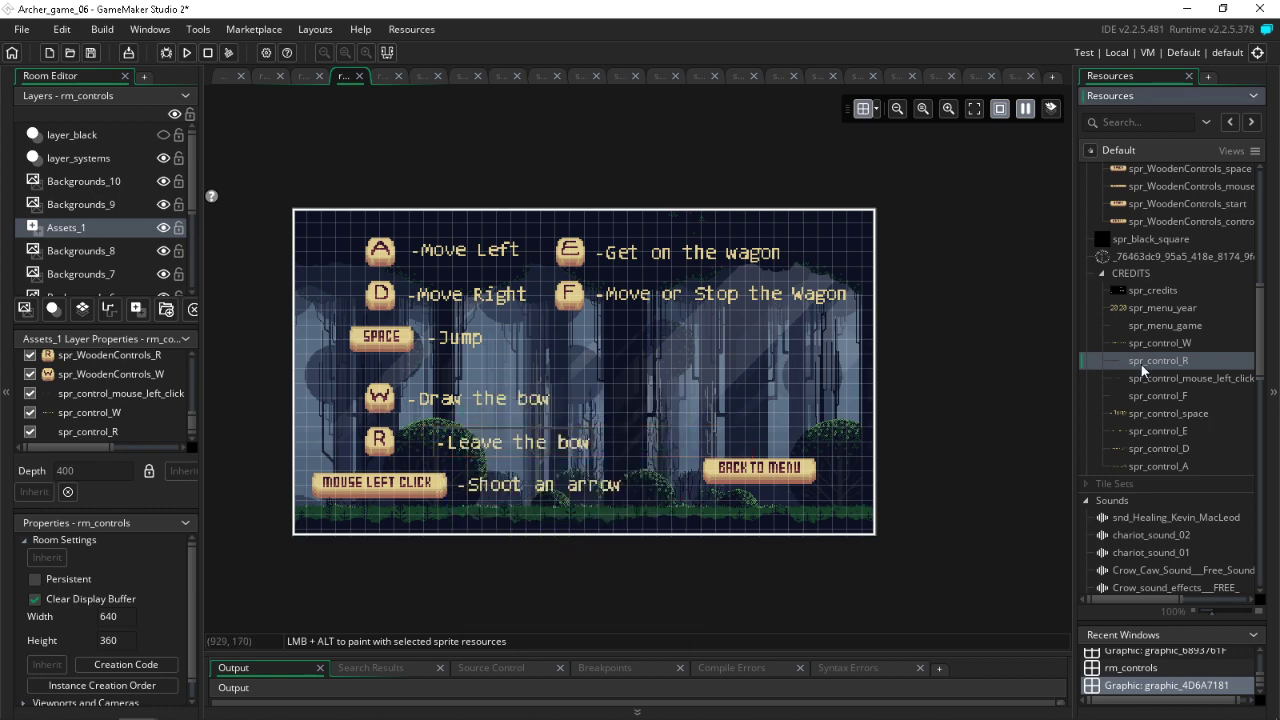
double_click(1141, 364)
double_click(547, 228)
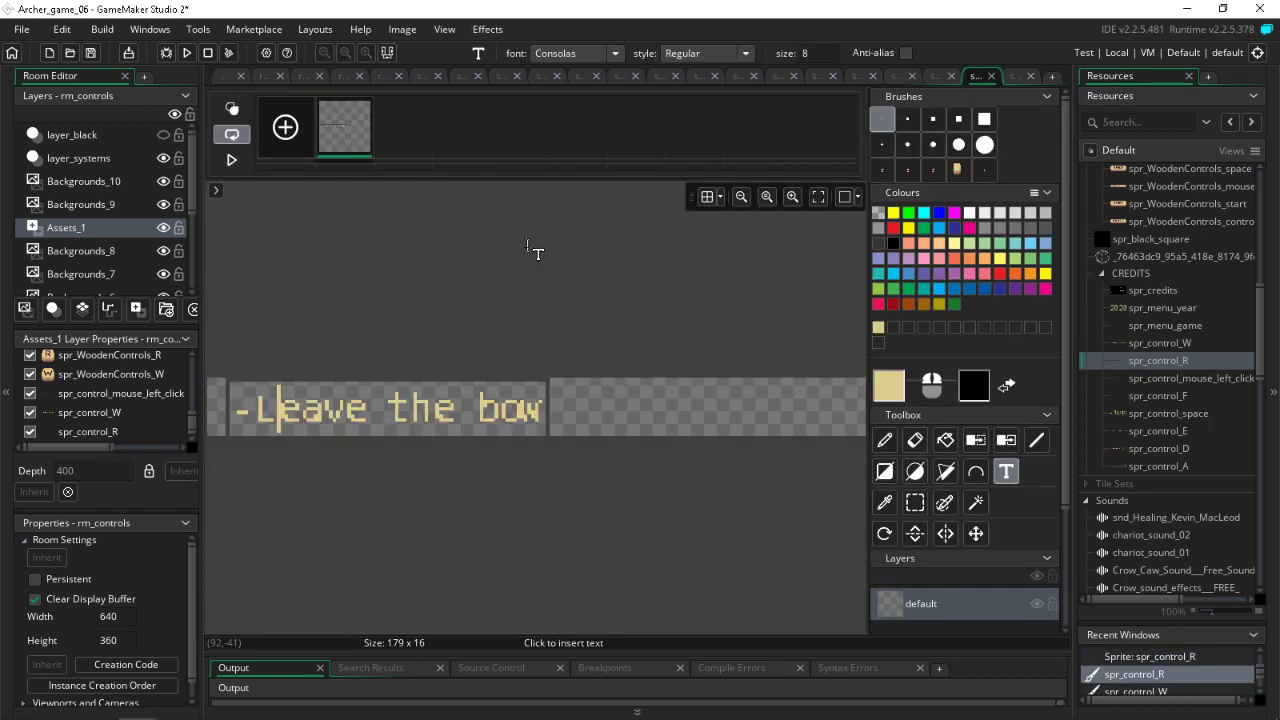
click(615, 394)
click(402, 29)
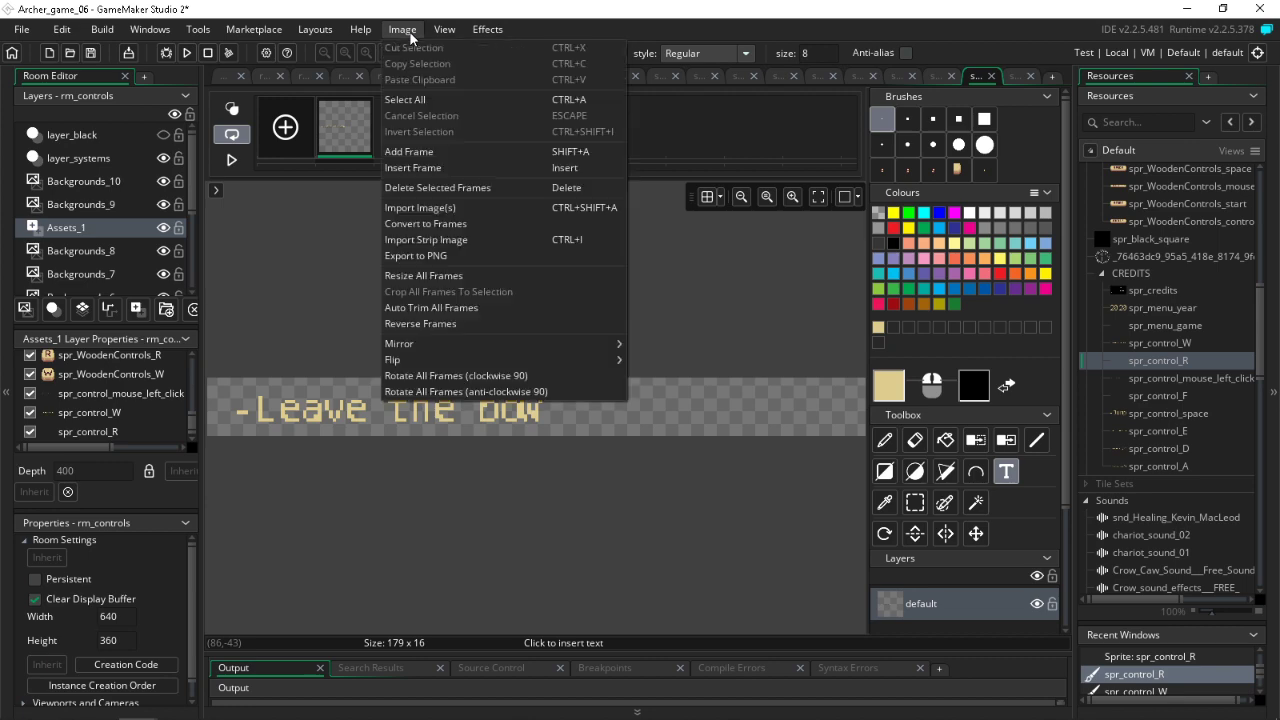
click(442, 308)
click(90, 52)
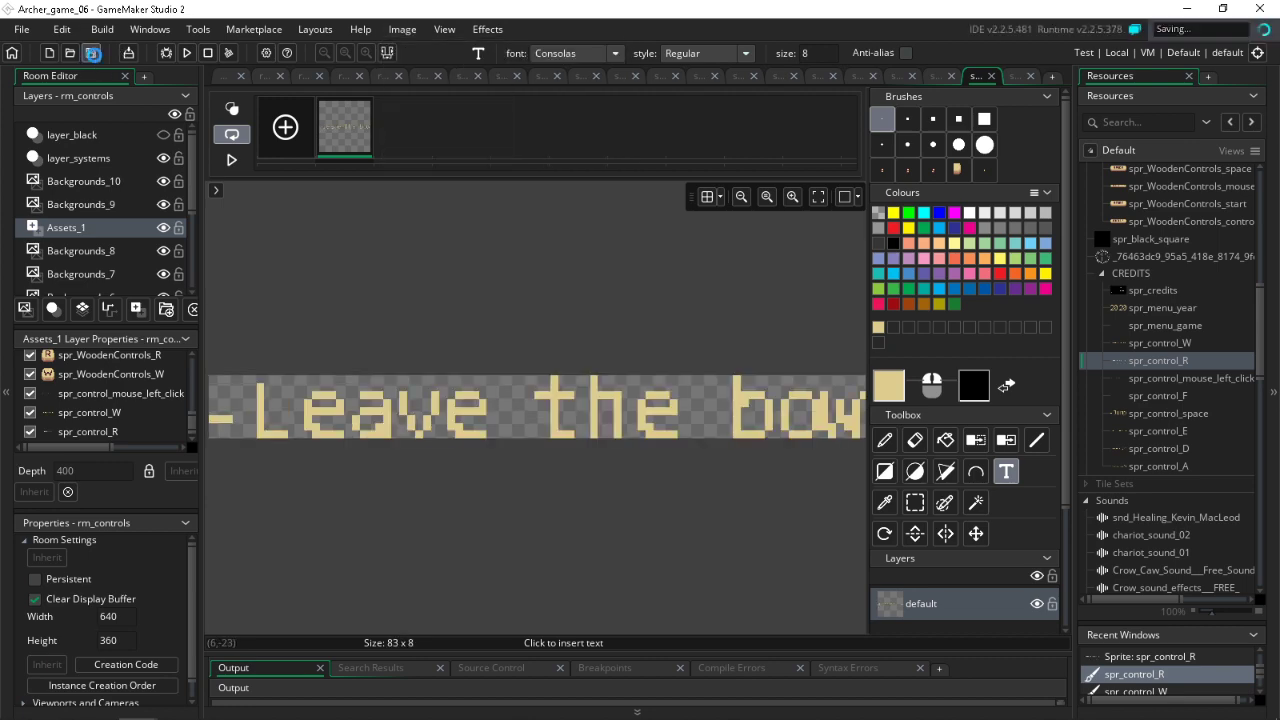
Step: Return to the rm_controls room and move the "-Leave the bow" label next to the R key
click(264, 76)
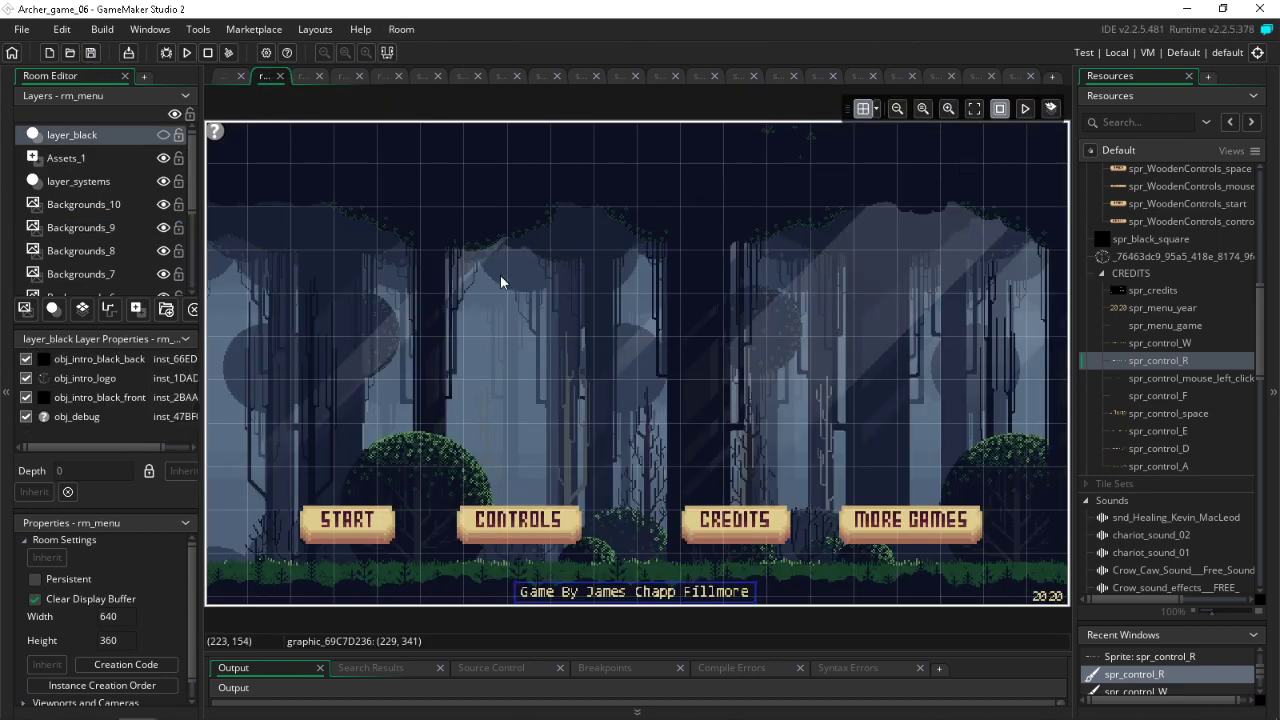
click(305, 76)
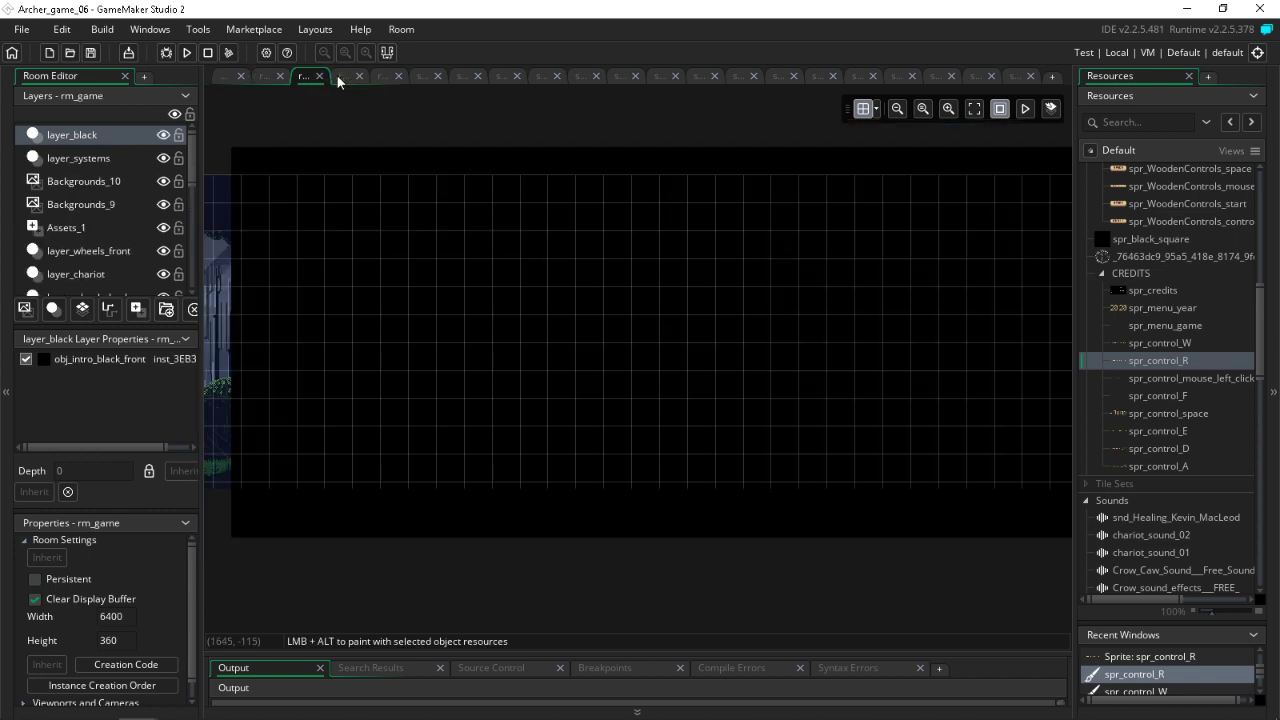
click(340, 76)
drag(470, 432, 452, 438)
click(620, 394)
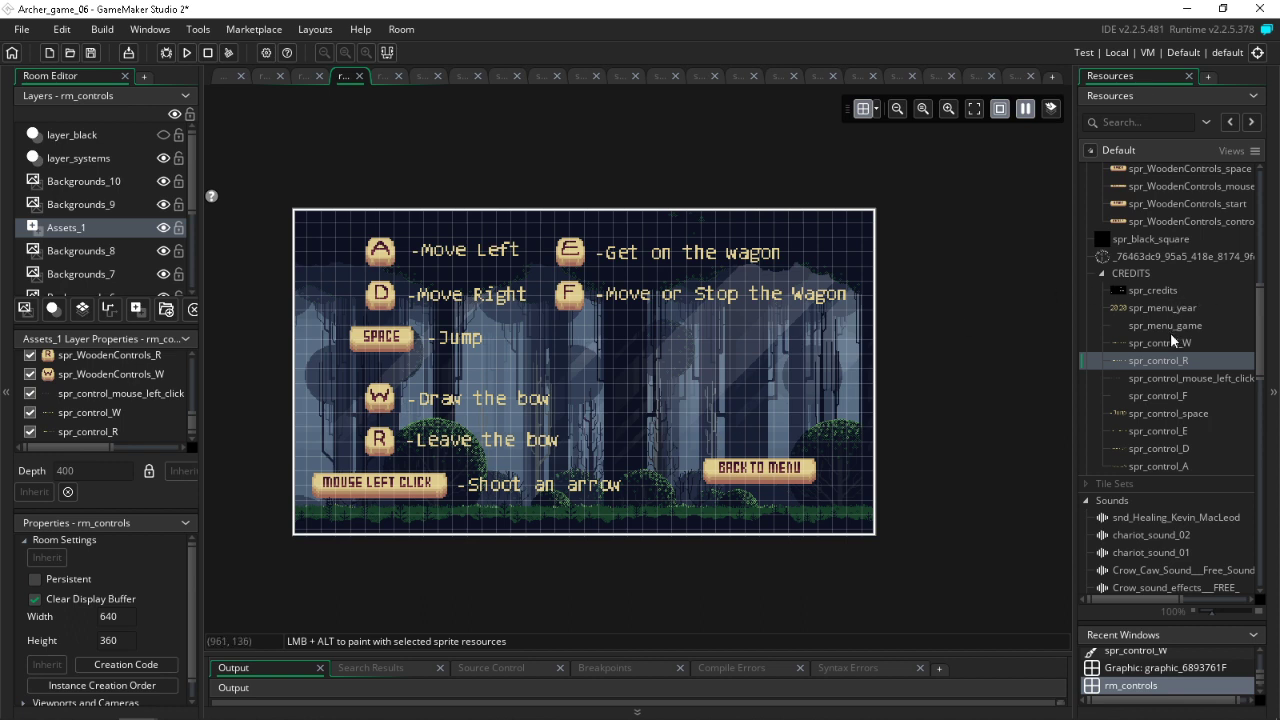
Step: Shift the W and R keys with their bow labels up and to the left, just below the Space row
scroll(1171, 347, up, 4)
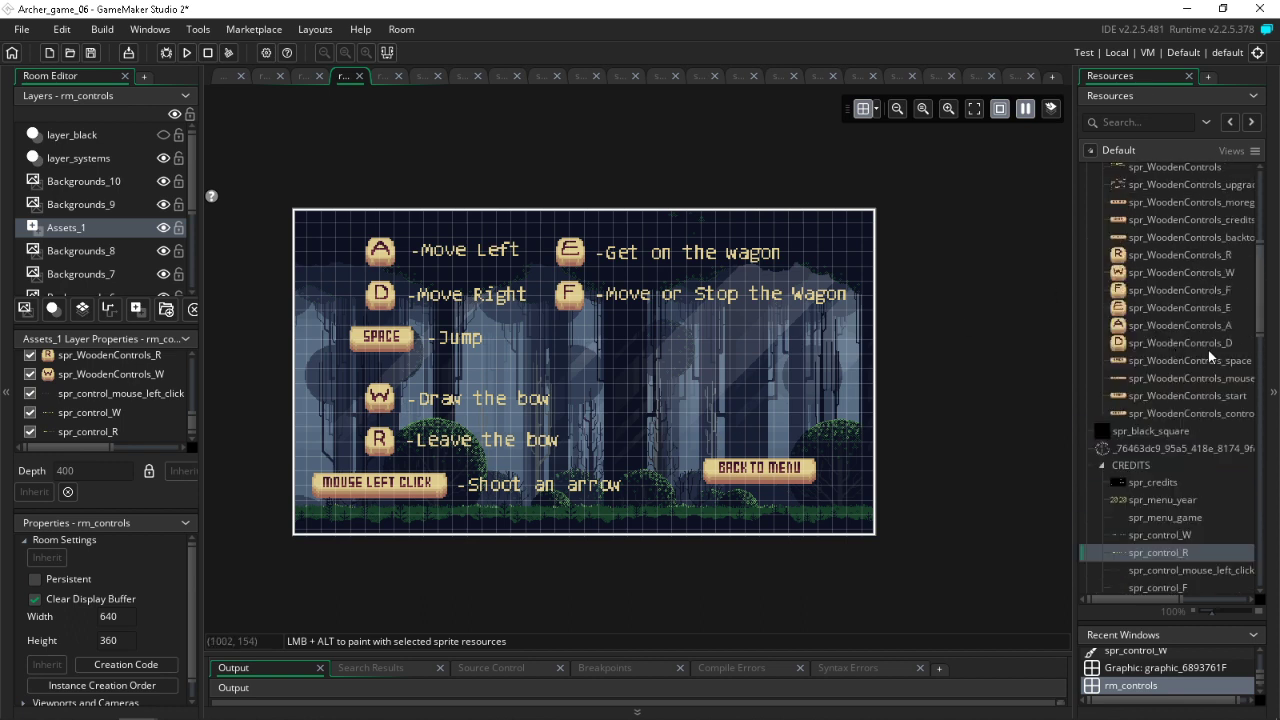
click(384, 406)
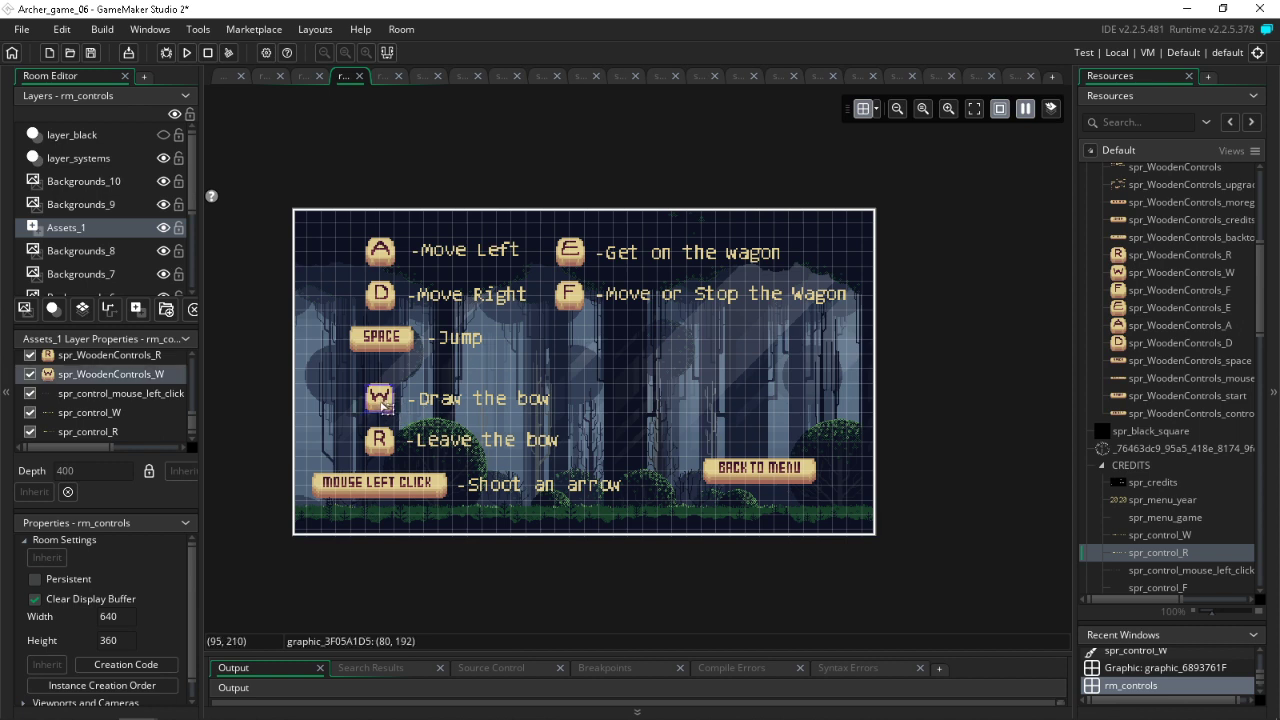
mouse_move(384, 398)
mouse_down()
mouse_move(350, 381)
mouse_move(416, 398)
mouse_move(414, 380)
mouse_move(415, 396)
mouse_up()
click(380, 444)
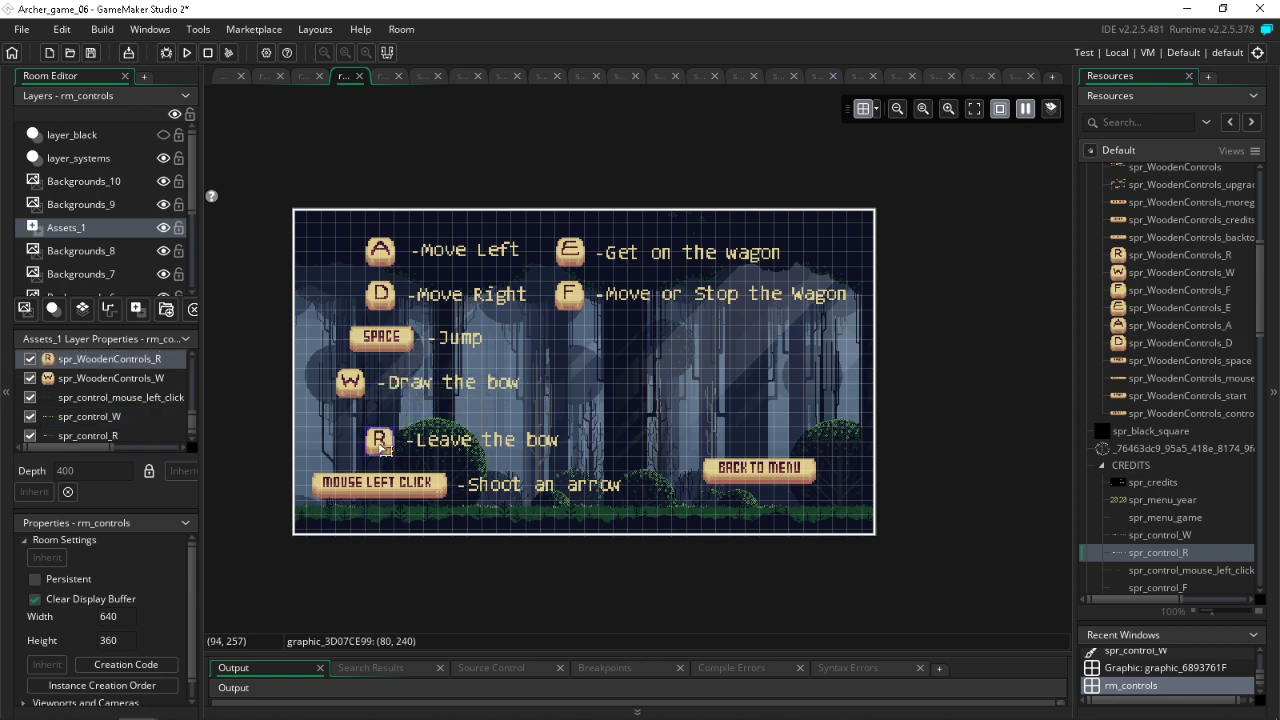
drag(384, 450, 345, 428)
drag(438, 440, 408, 424)
Step: Move the Mouse Left Click key and its "-Shoot an arrow" label above the Back to Menu button, close together
mouse_move(388, 480)
mouse_down()
mouse_move(548, 393)
mouse_move(646, 397)
mouse_move(637, 410)
mouse_up()
drag(532, 492, 783, 418)
click(614, 410)
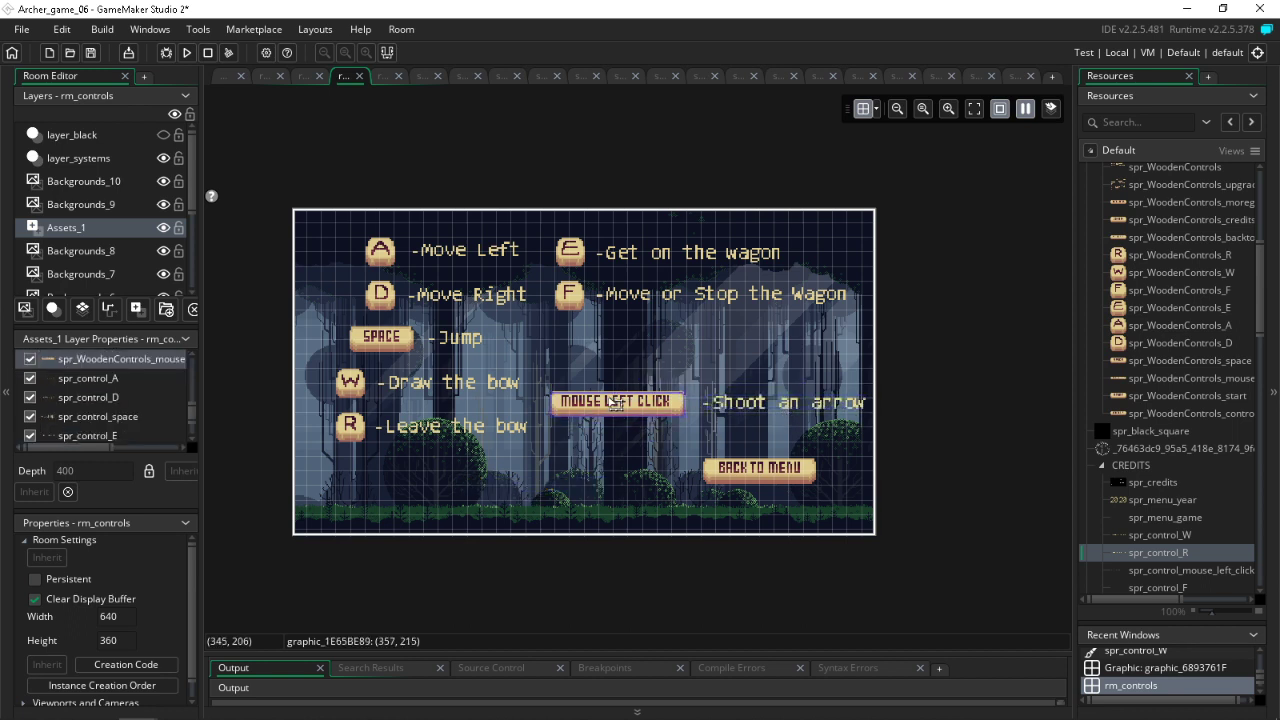
mouse_move(614, 400)
mouse_down()
mouse_move(617, 341)
mouse_move(618, 395)
mouse_up()
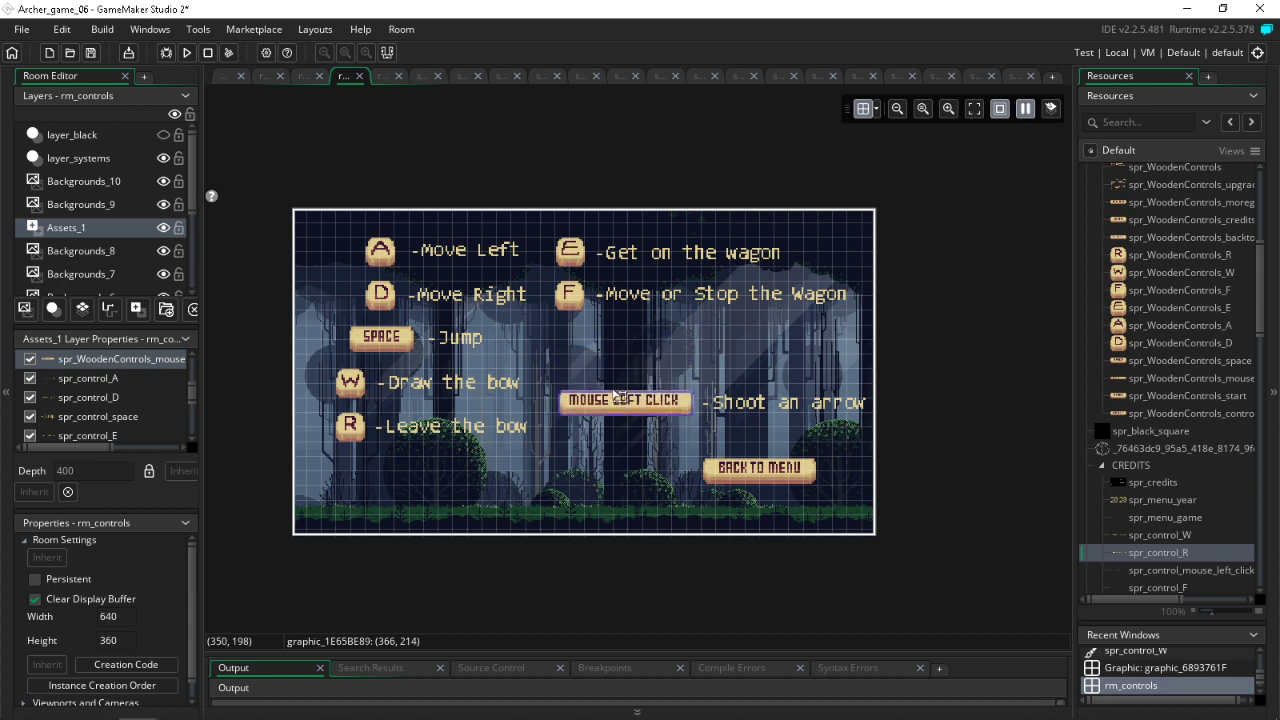
click(748, 470)
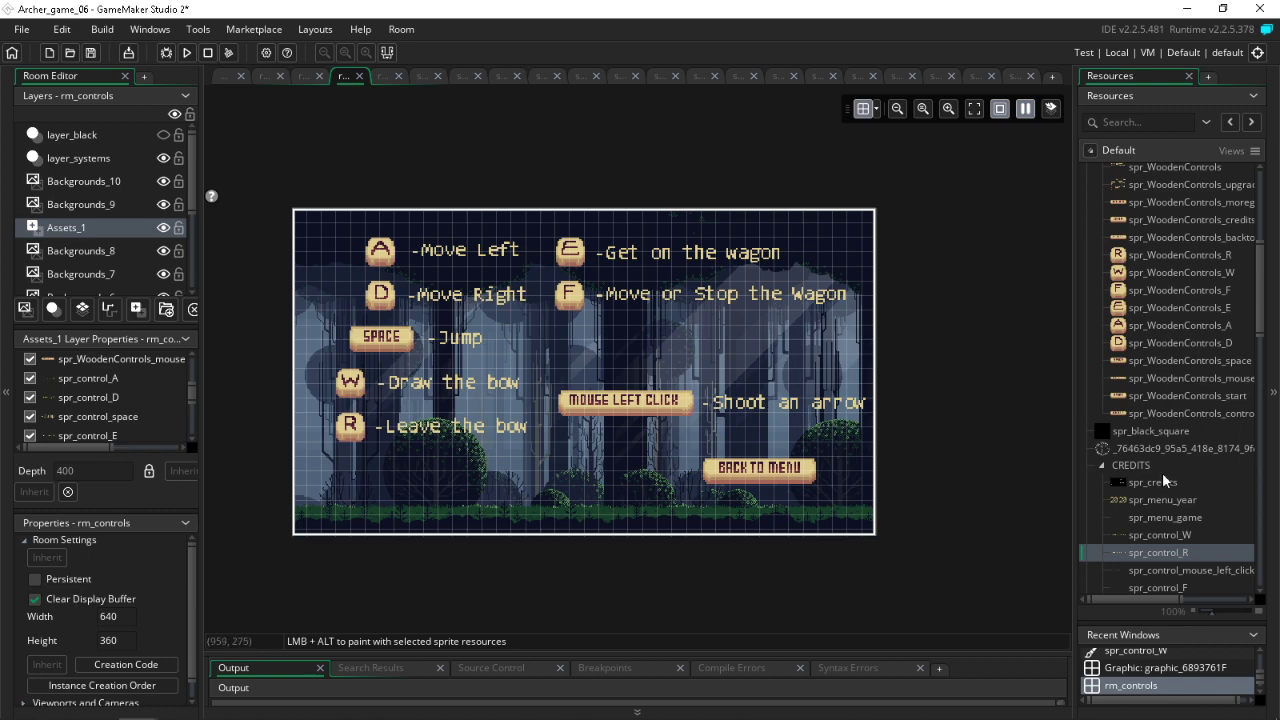
Step: Place an obj_archer instance on layer_systems, standing on the grass below the R row
scroll(1168, 480, down, 4)
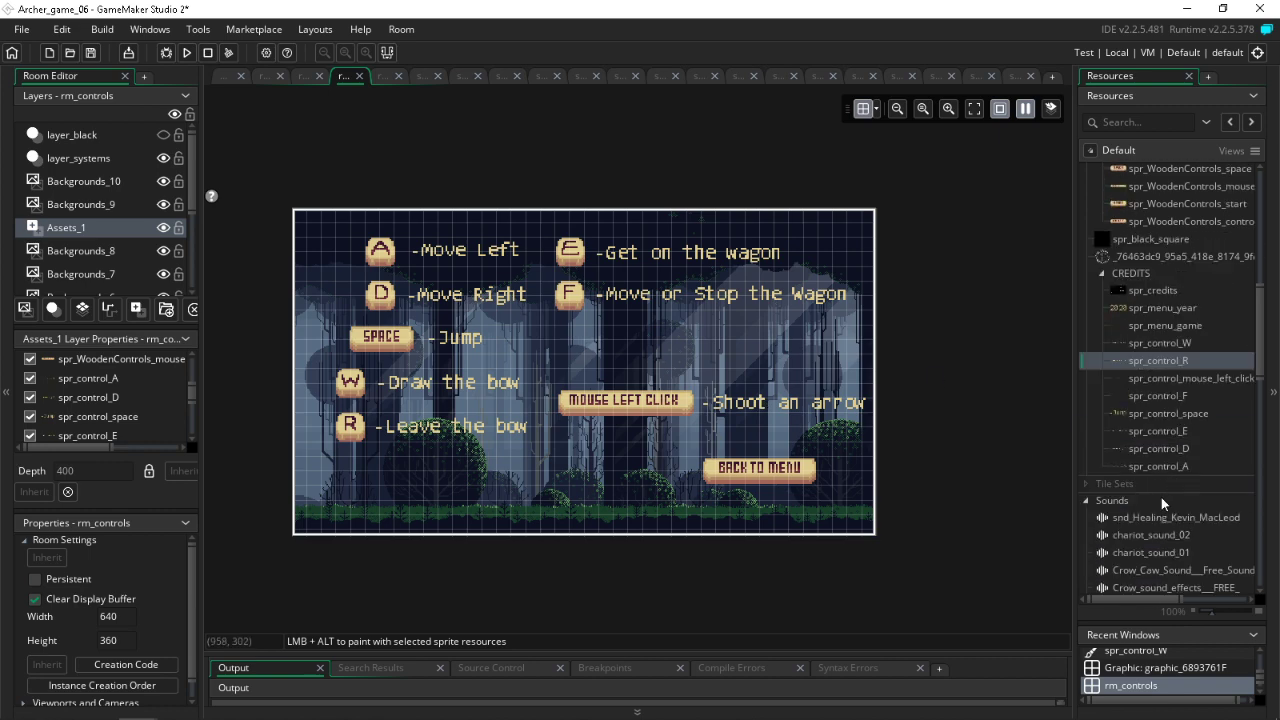
scroll(1161, 497, down, 8)
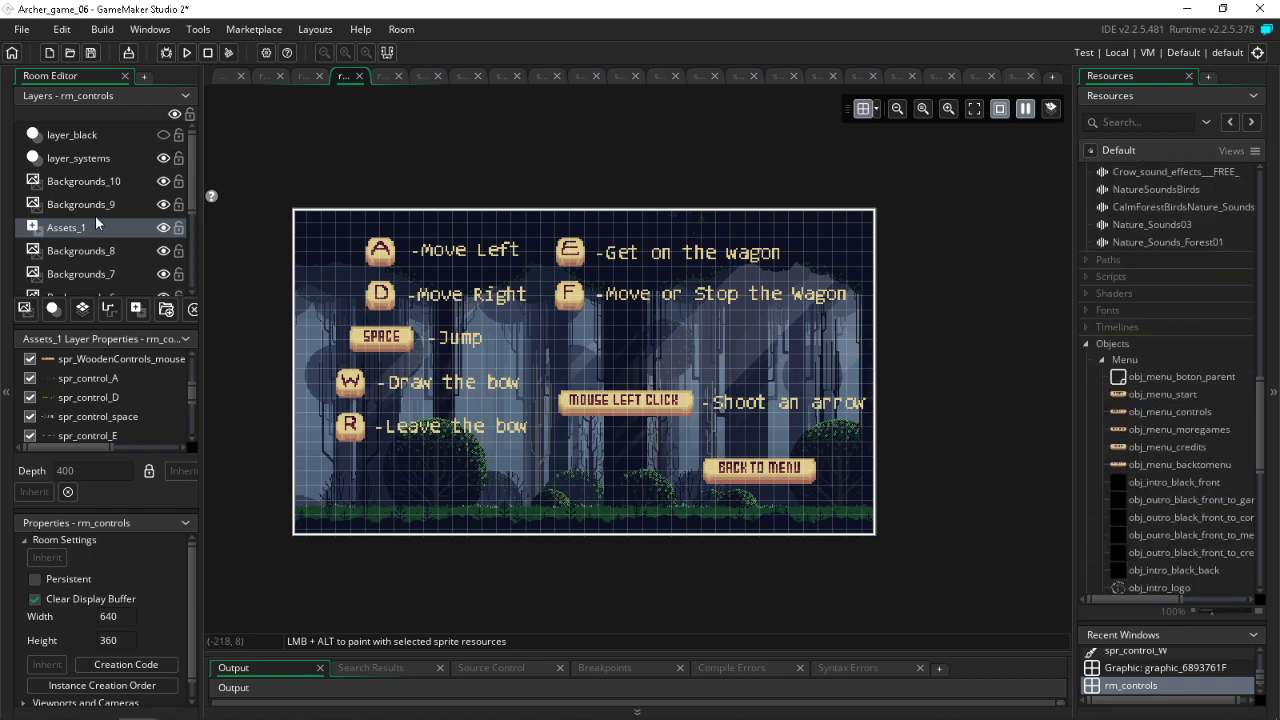
click(80, 158)
scroll(1133, 317, down, 6)
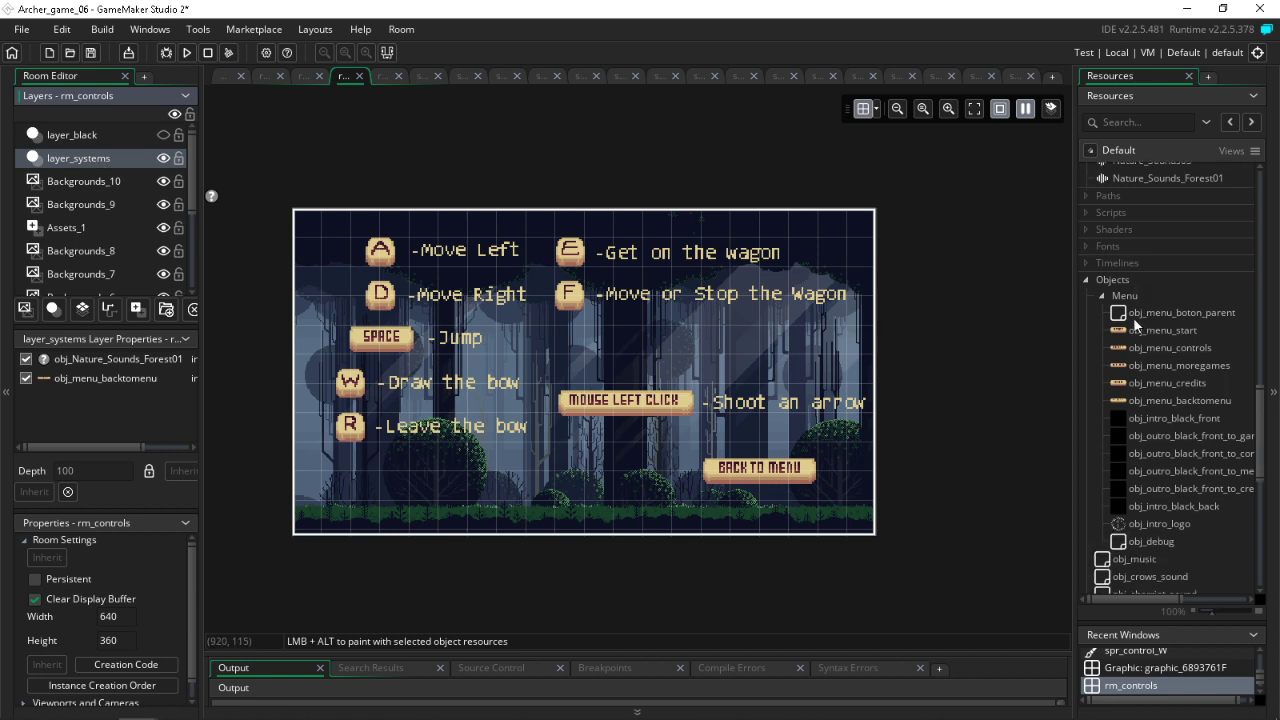
drag(1151, 355, 481, 485)
double_click(481, 485)
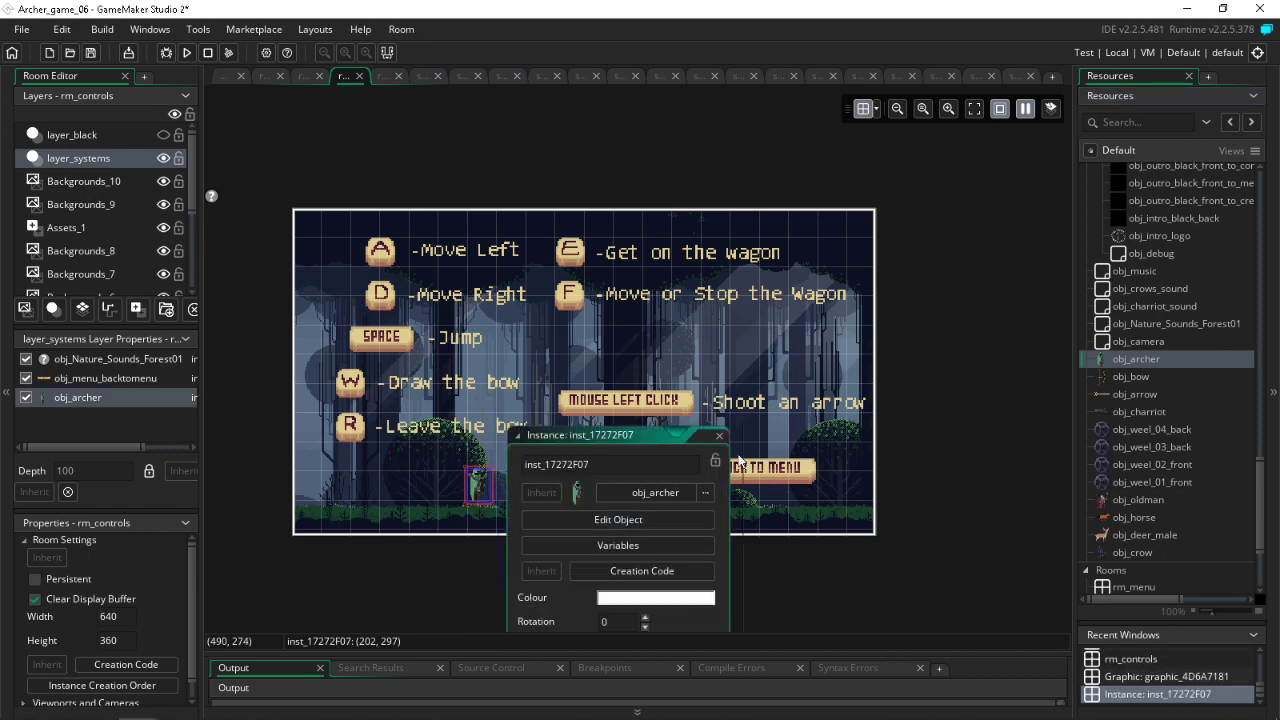
Step: In obj_archer's Step event, insert the condition "if room == rm_controls" on a new line below the header comments
double_click(1146, 359)
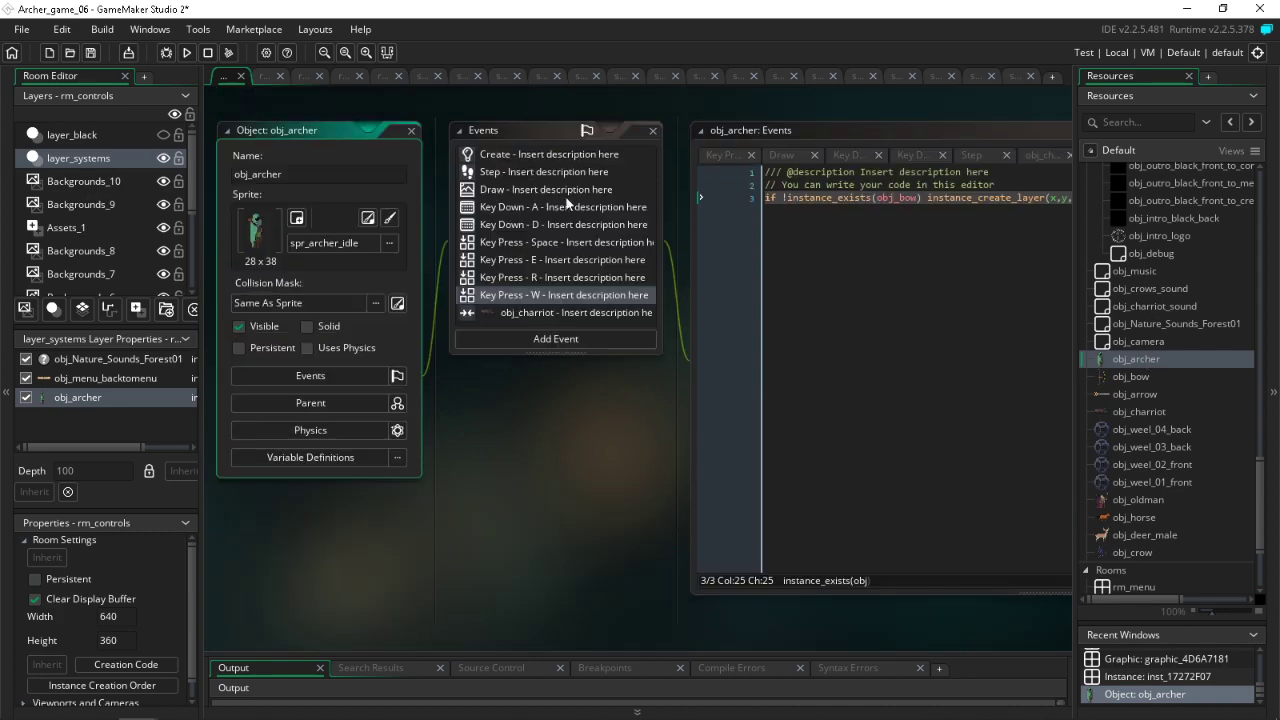
click(505, 158)
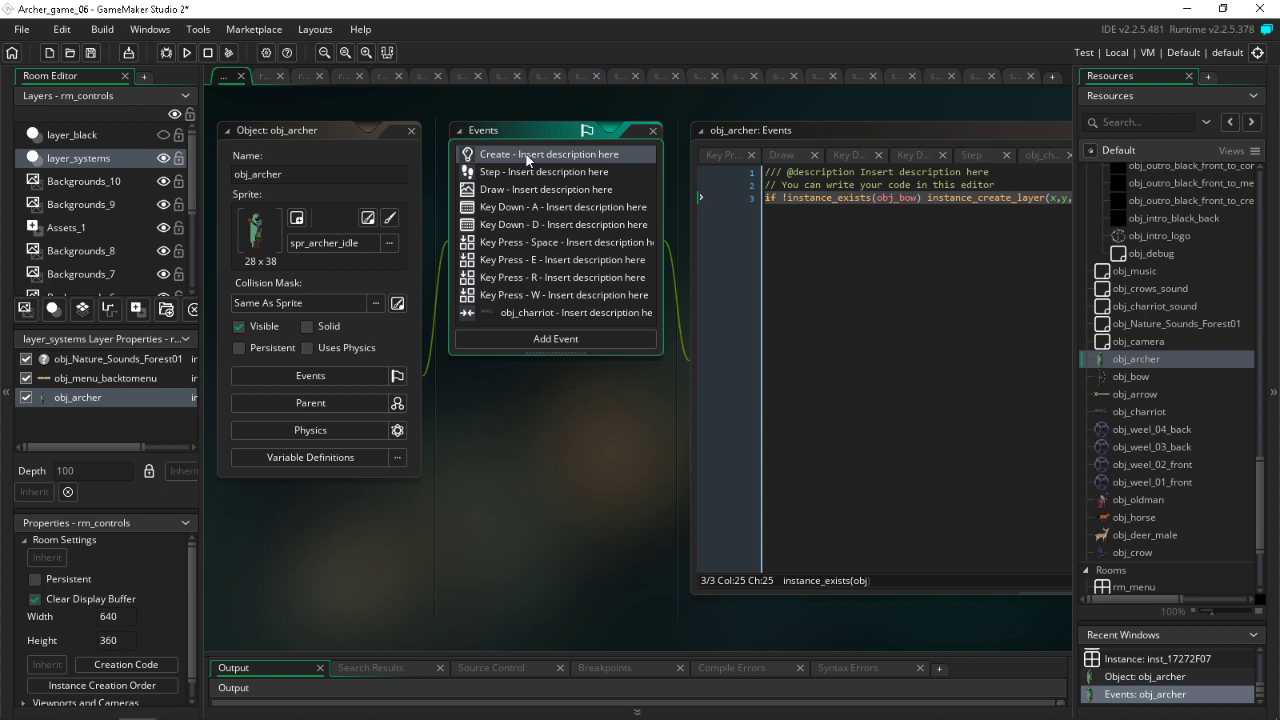
double_click(519, 171)
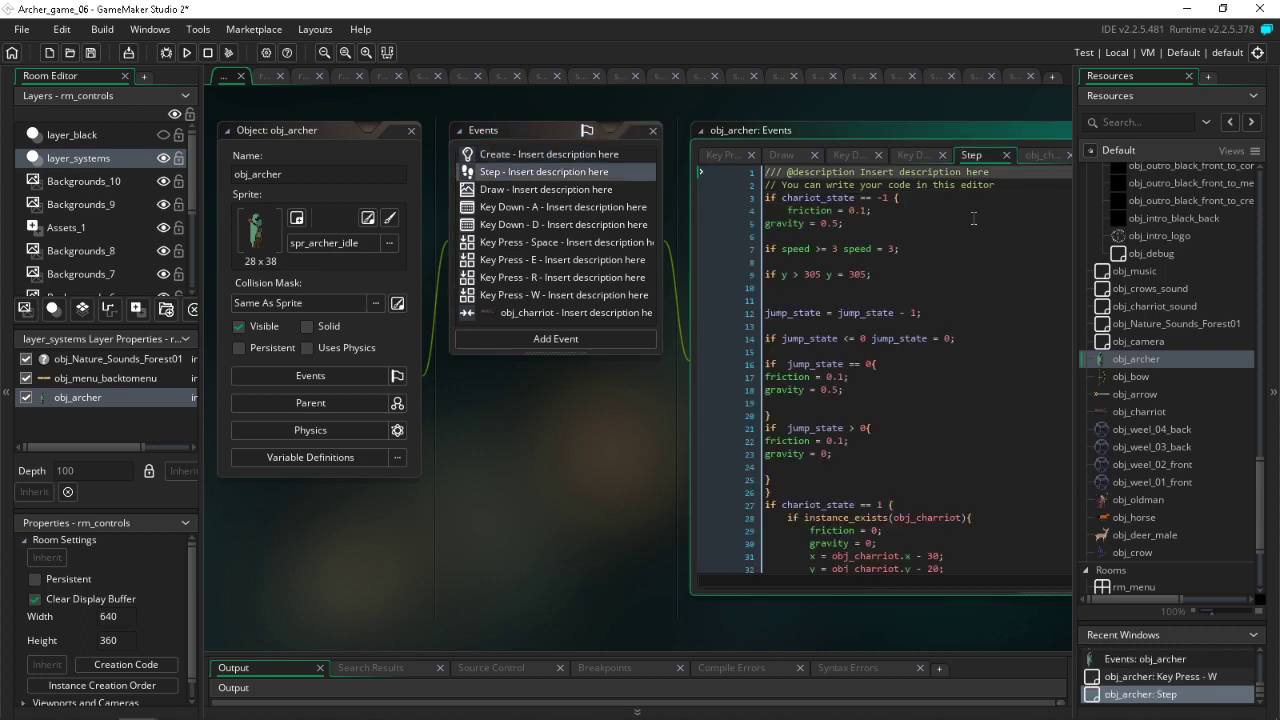
click(1022, 187)
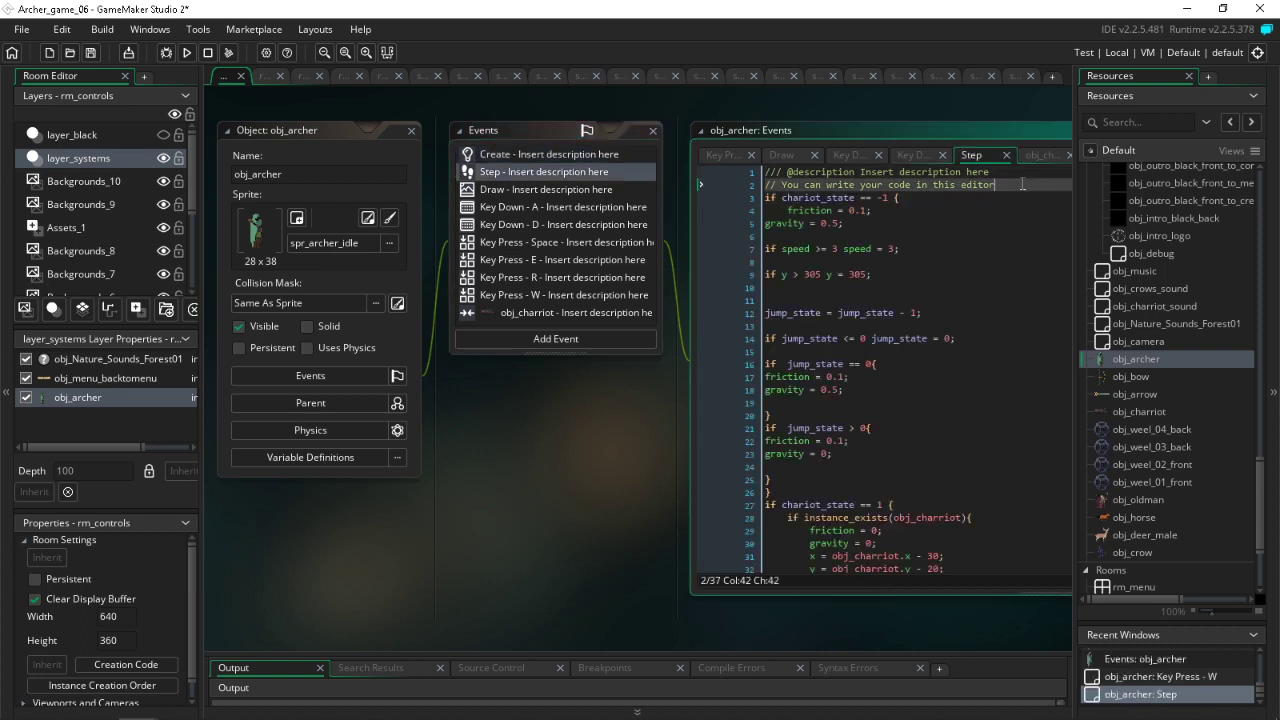
key(Return)
key(Return)
click(814, 198)
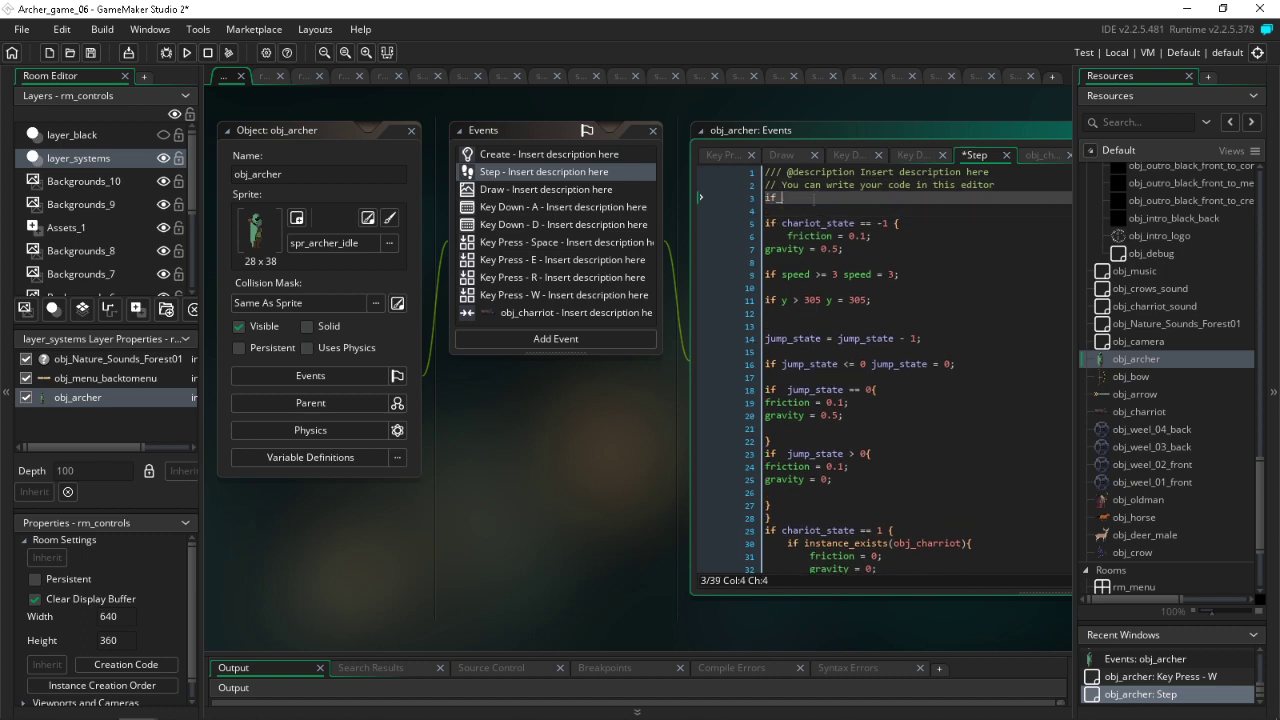
text(if room == rm)
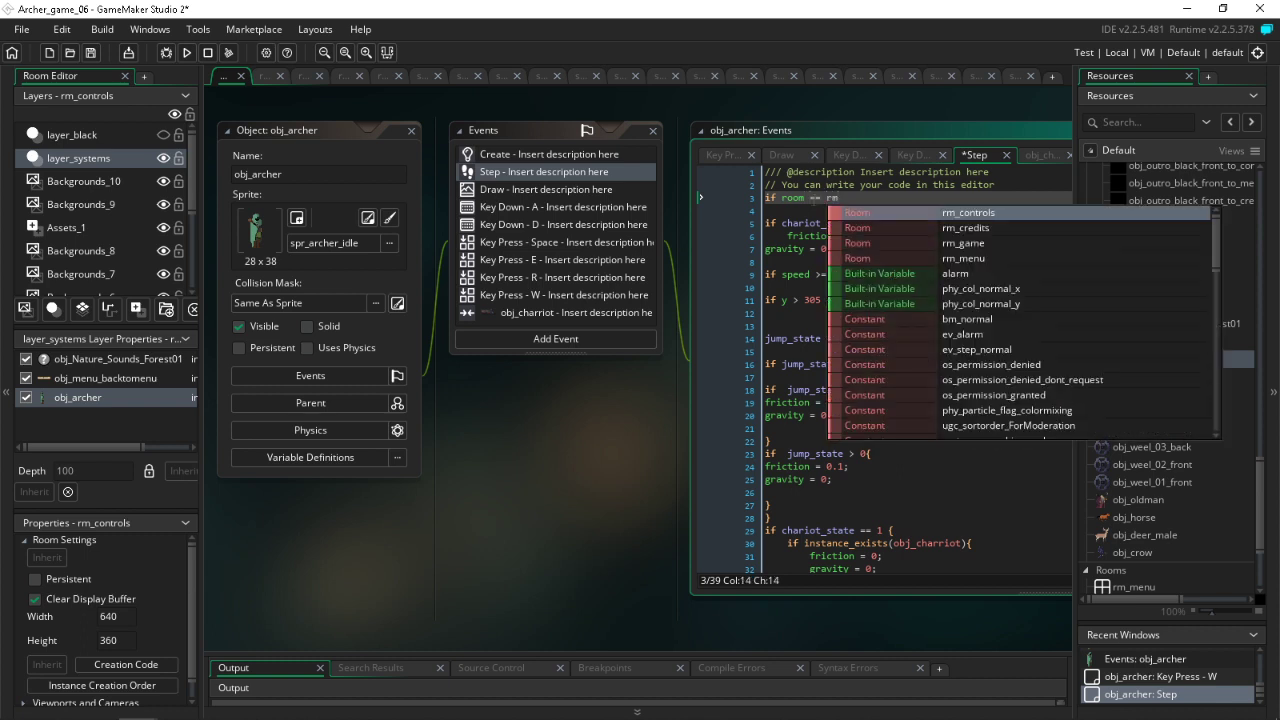
text(_con)
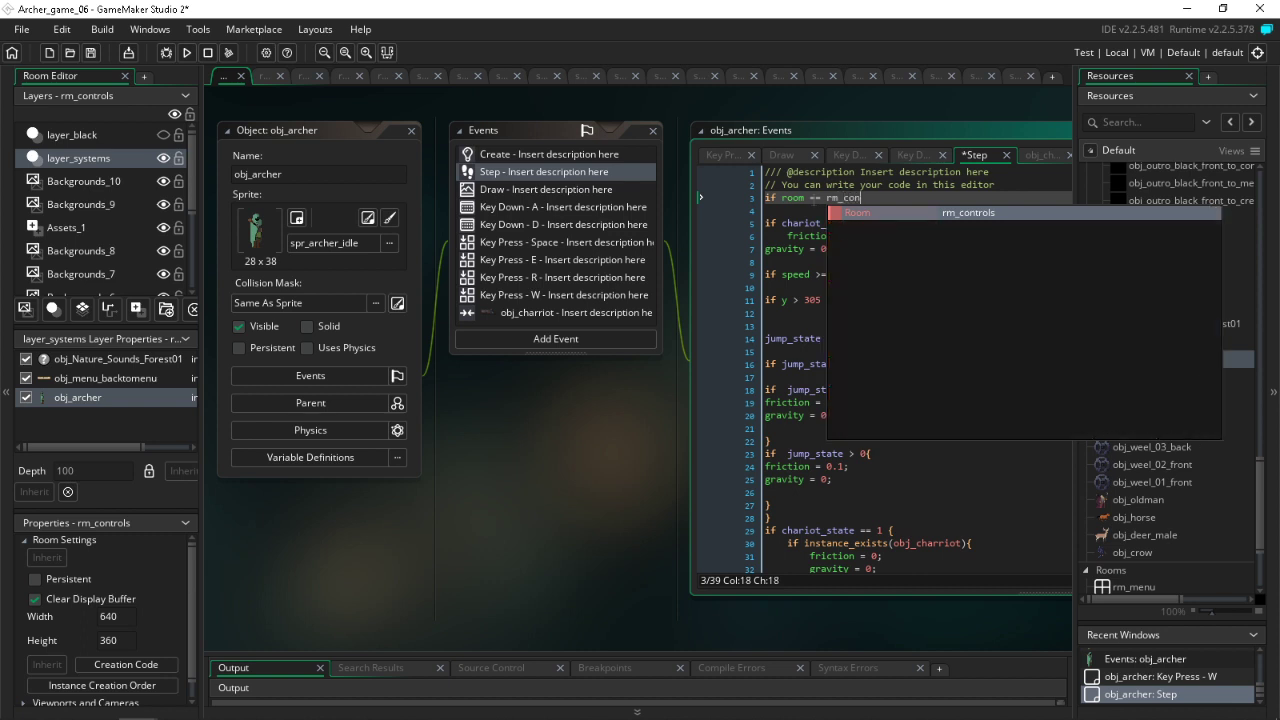
key(Return)
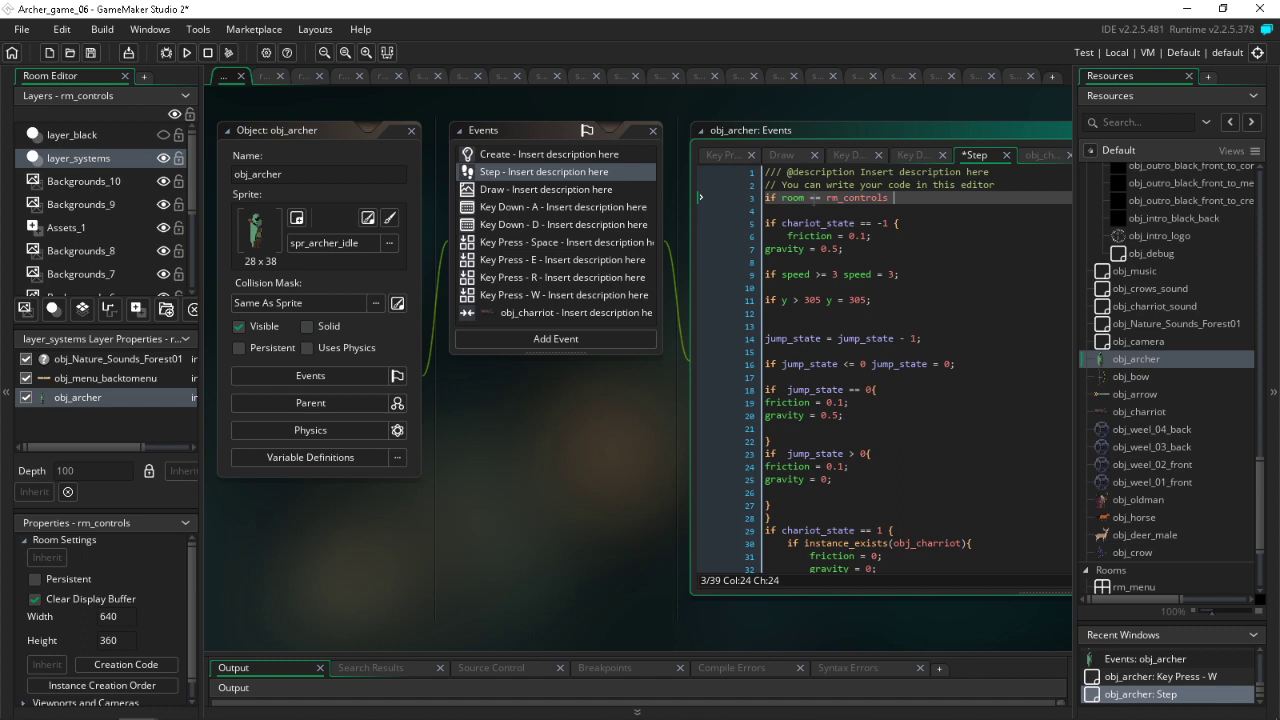
Step: Complete the rm_controls condition with the call move_wrap(true,false,10)
text(wa)
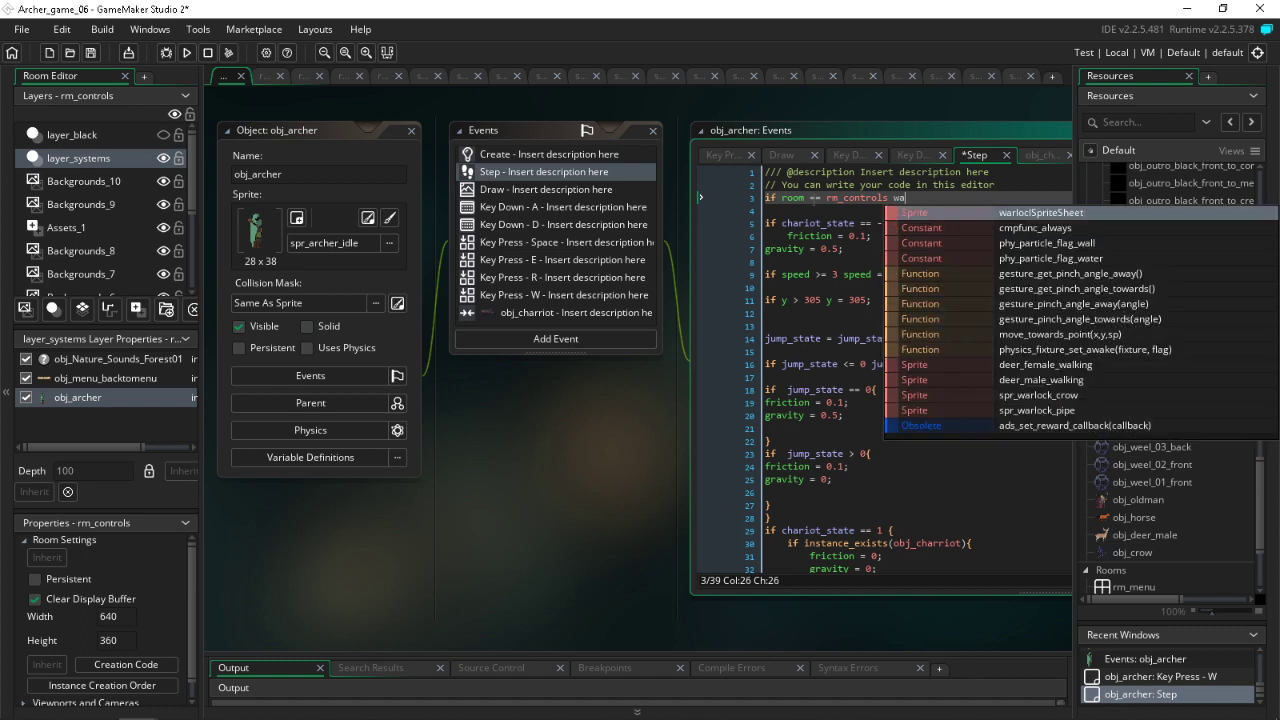
key(BackSpace)
text(r)
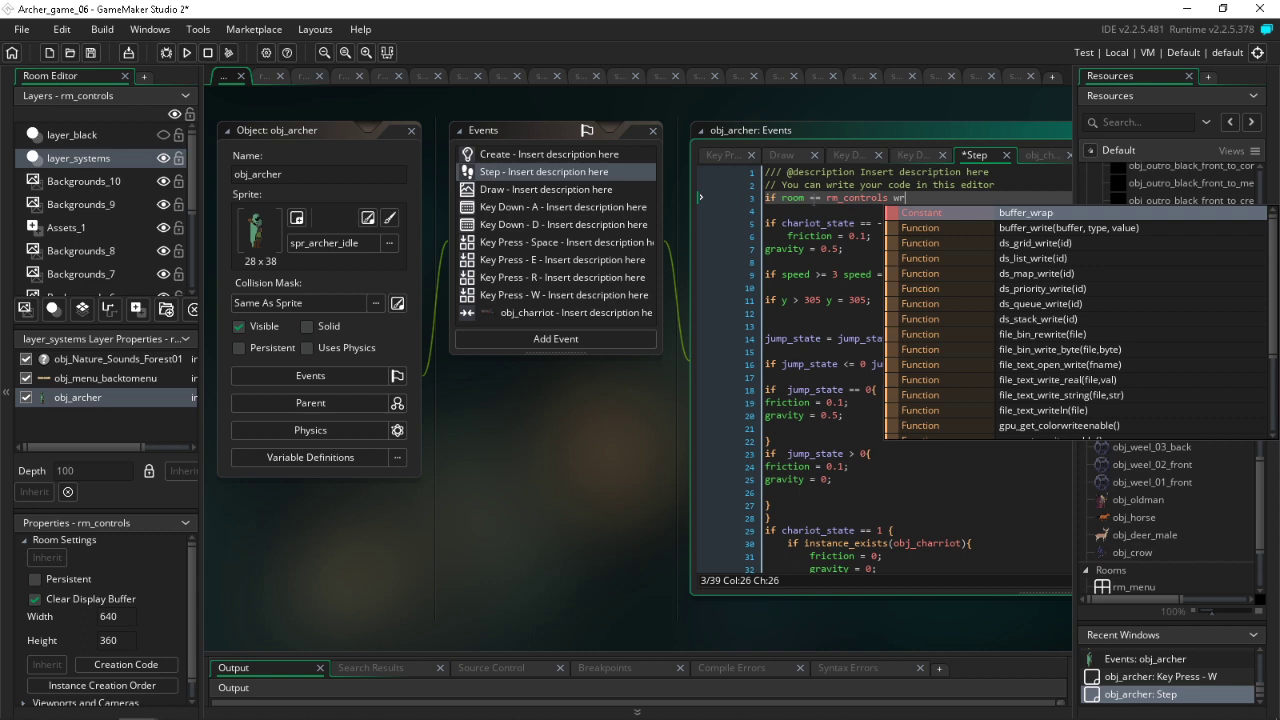
text(a)
key(Down)
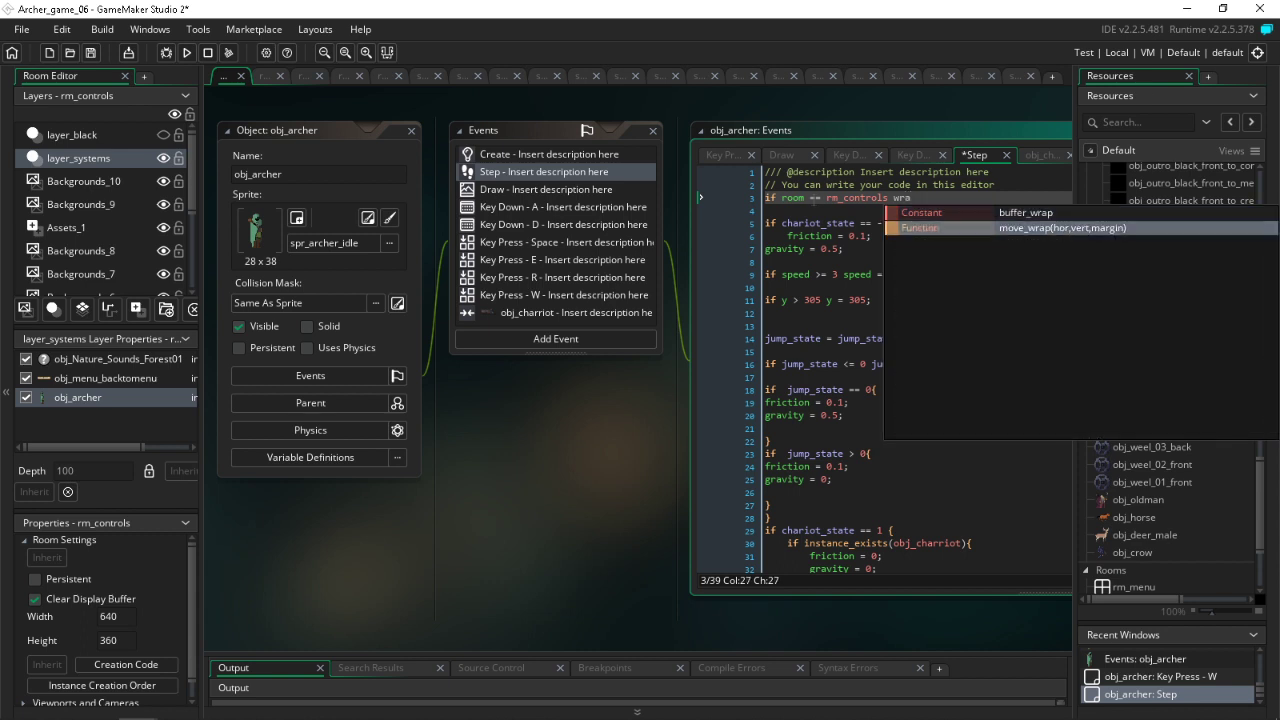
key(Return)
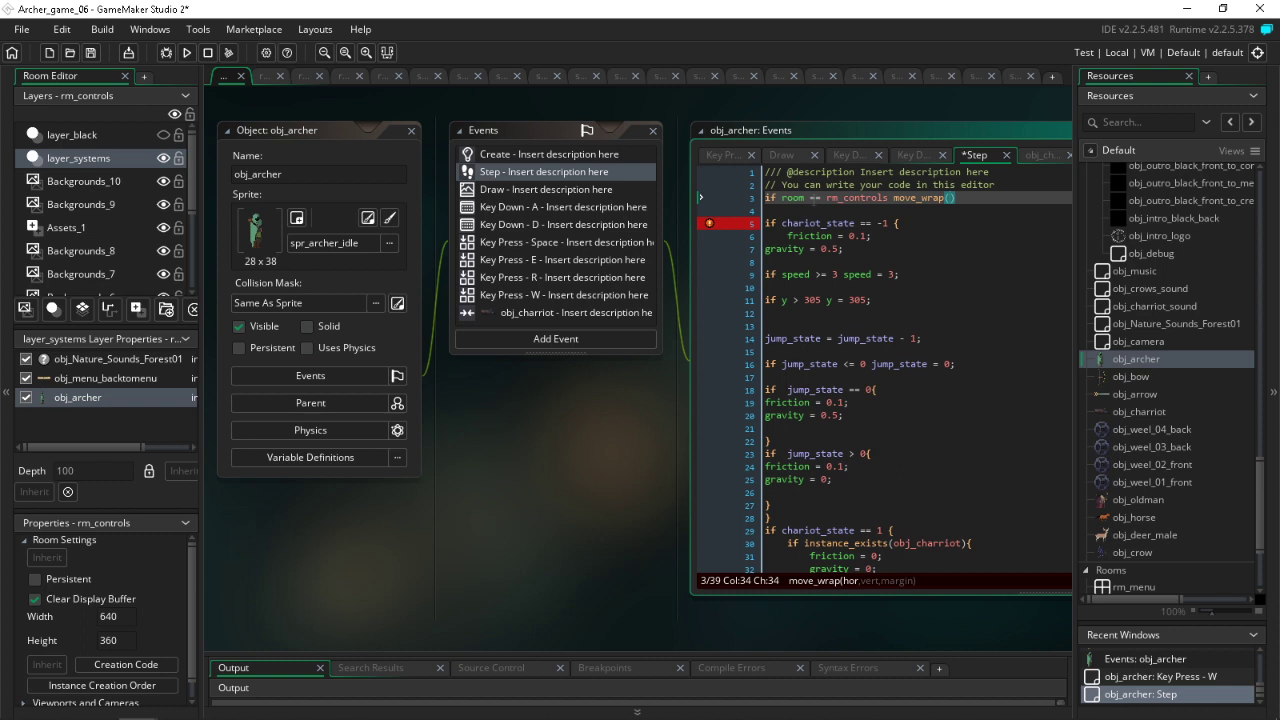
text(true,false,)
text(0)
key(BackSpace)
text(10))
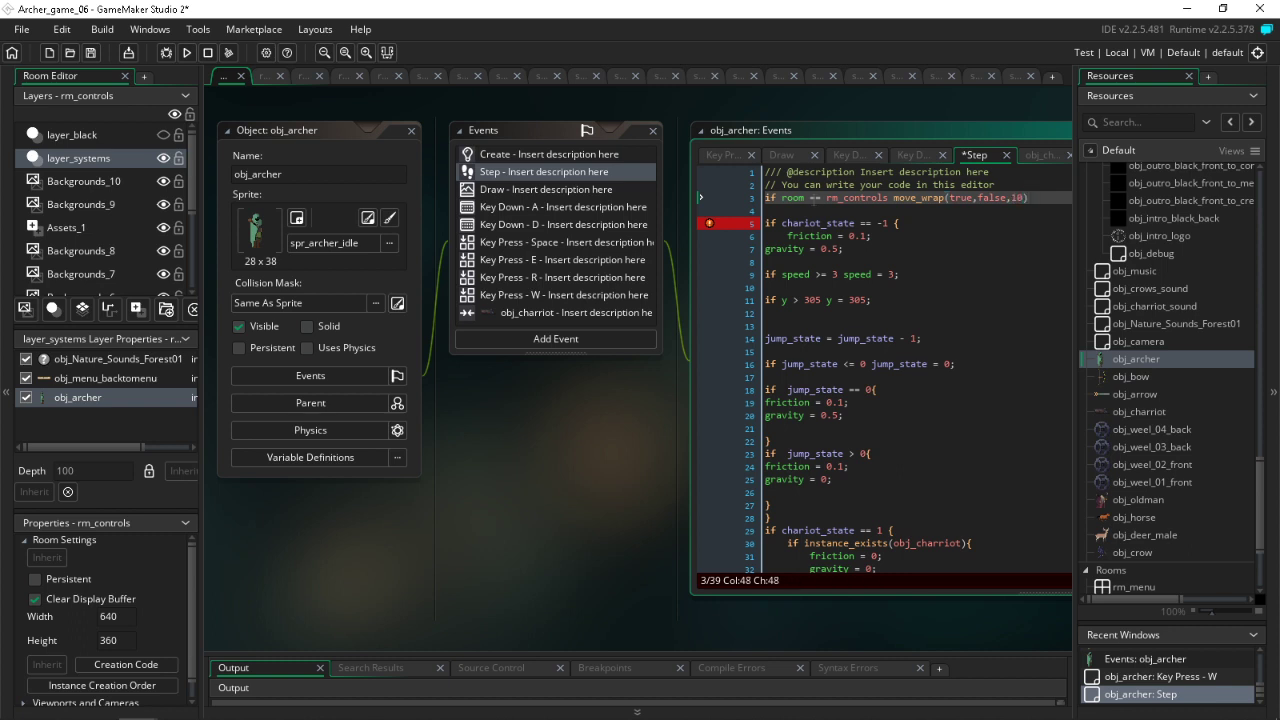
Step: Save the project and run the game to test the archer in the controls room
click(90, 53)
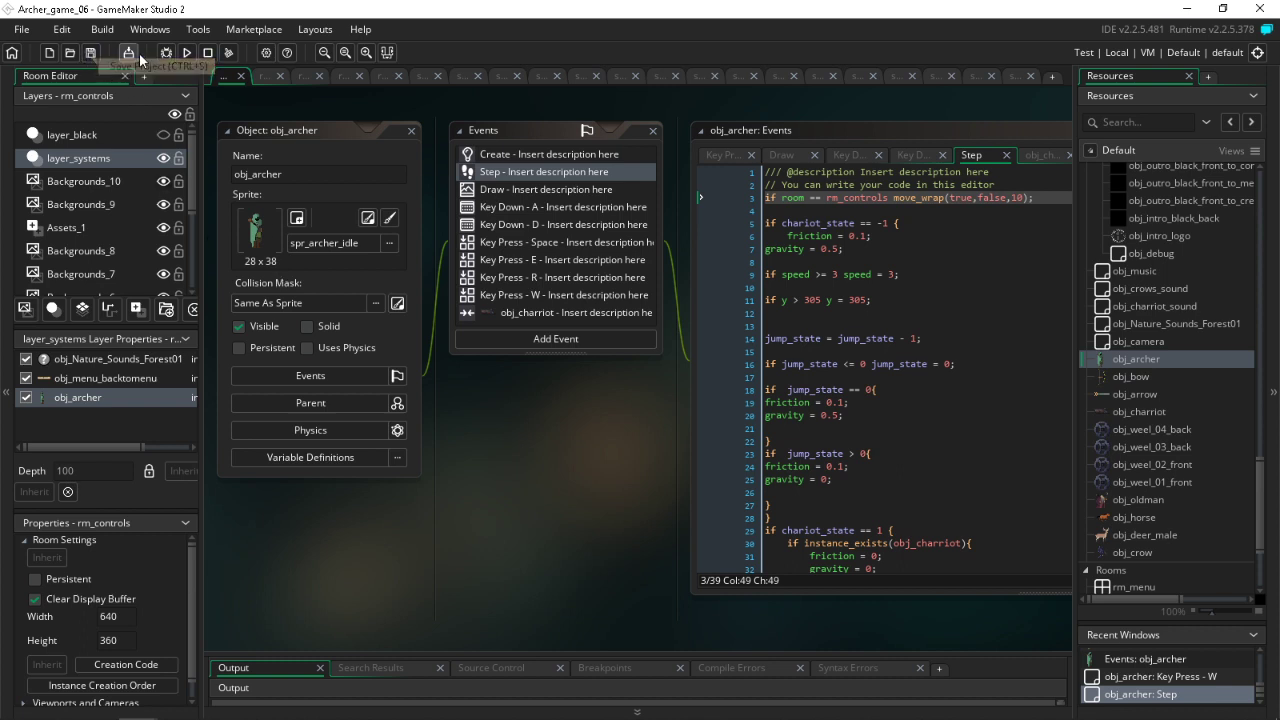
click(187, 52)
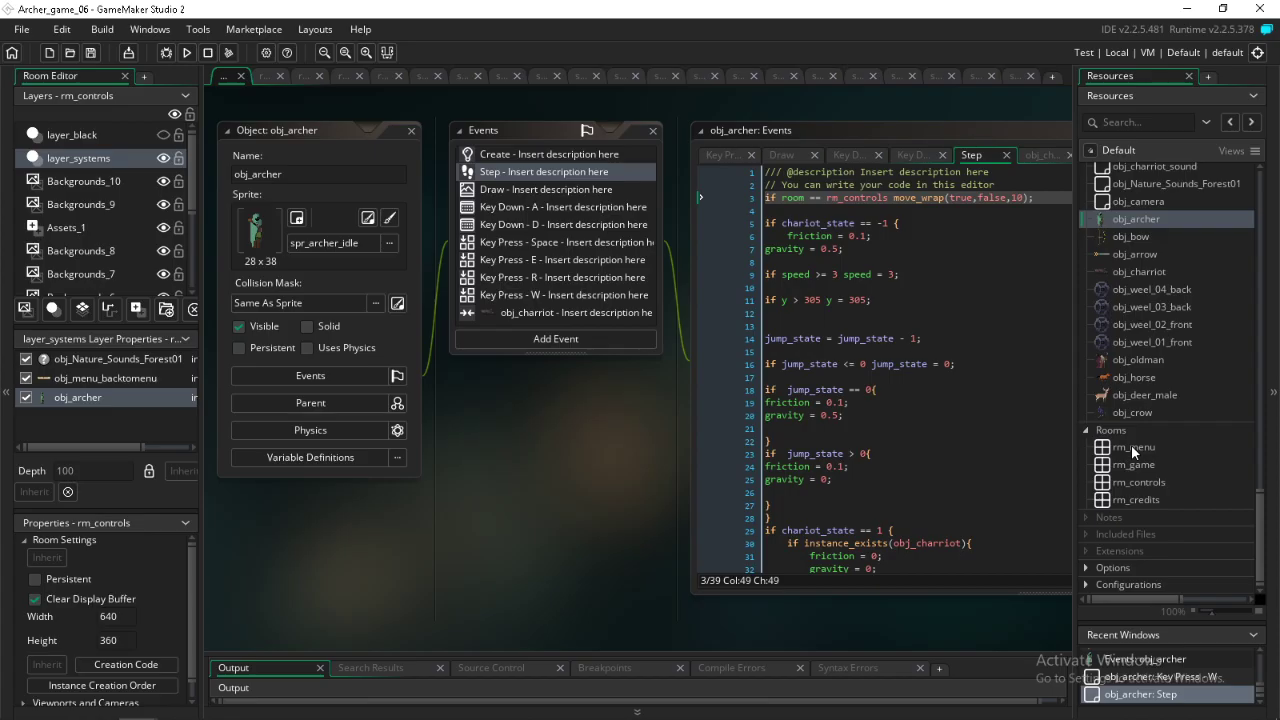
Step: In obj_menu_boton_parent's Mouse Leave event, set both image_xscale and image_yscale to 2
scroll(1131, 445, up, 5)
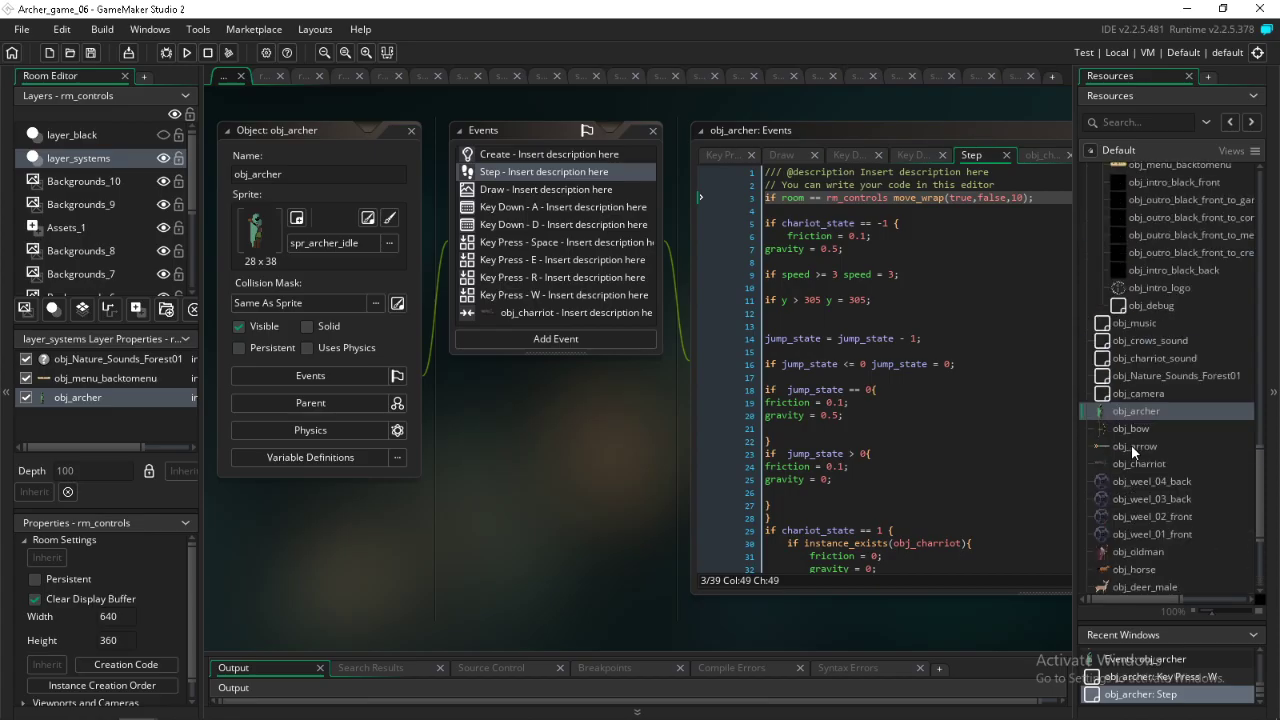
double_click(1147, 300)
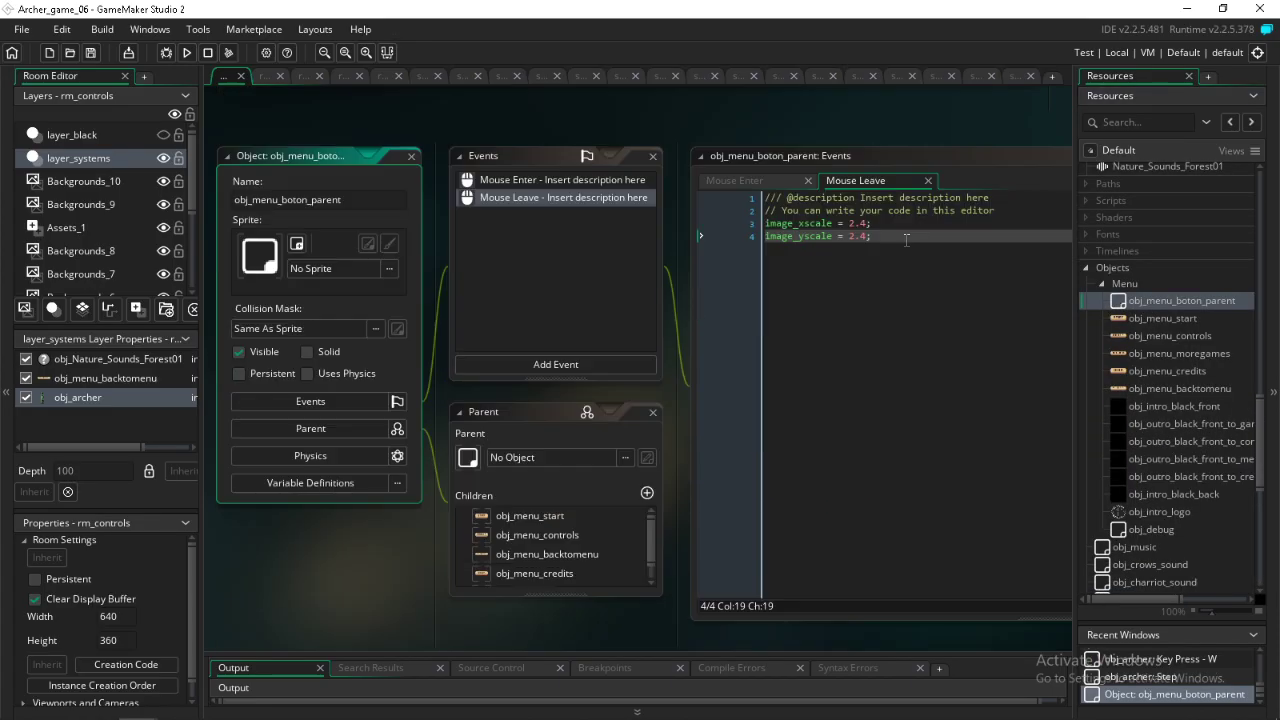
click(866, 197)
key(BackSpace)
key(BackSpace)
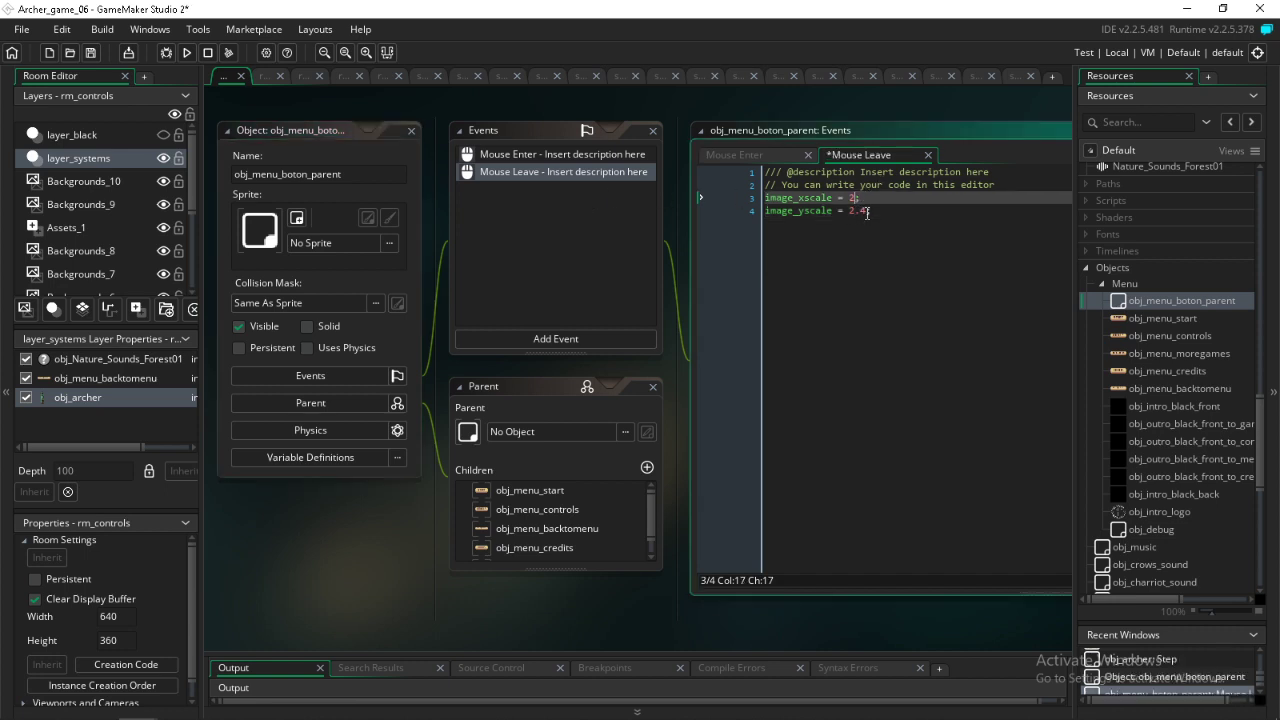
click(866, 212)
key(BackSpace)
key(BackSpace)
Step: In the Mouse Enter event of obj_menu_boton_parent, set both image_xscale and image_yscale to 2.4
click(640, 162)
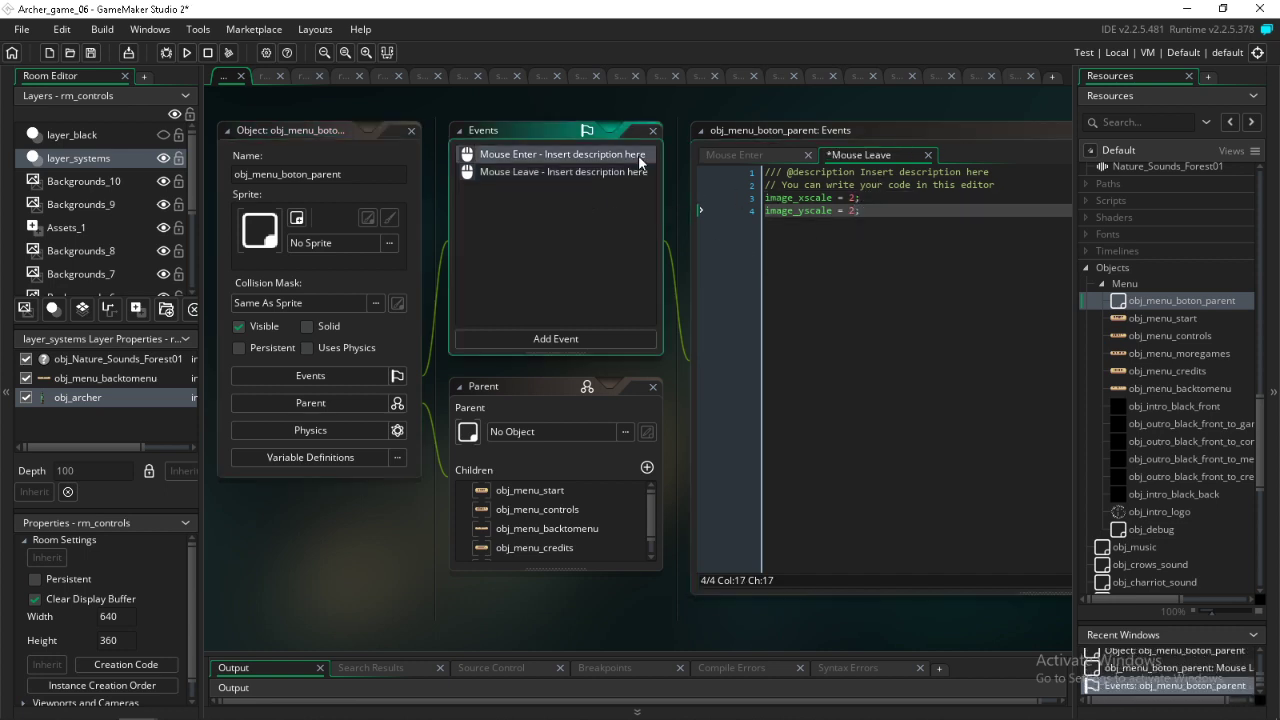
text(.4;)
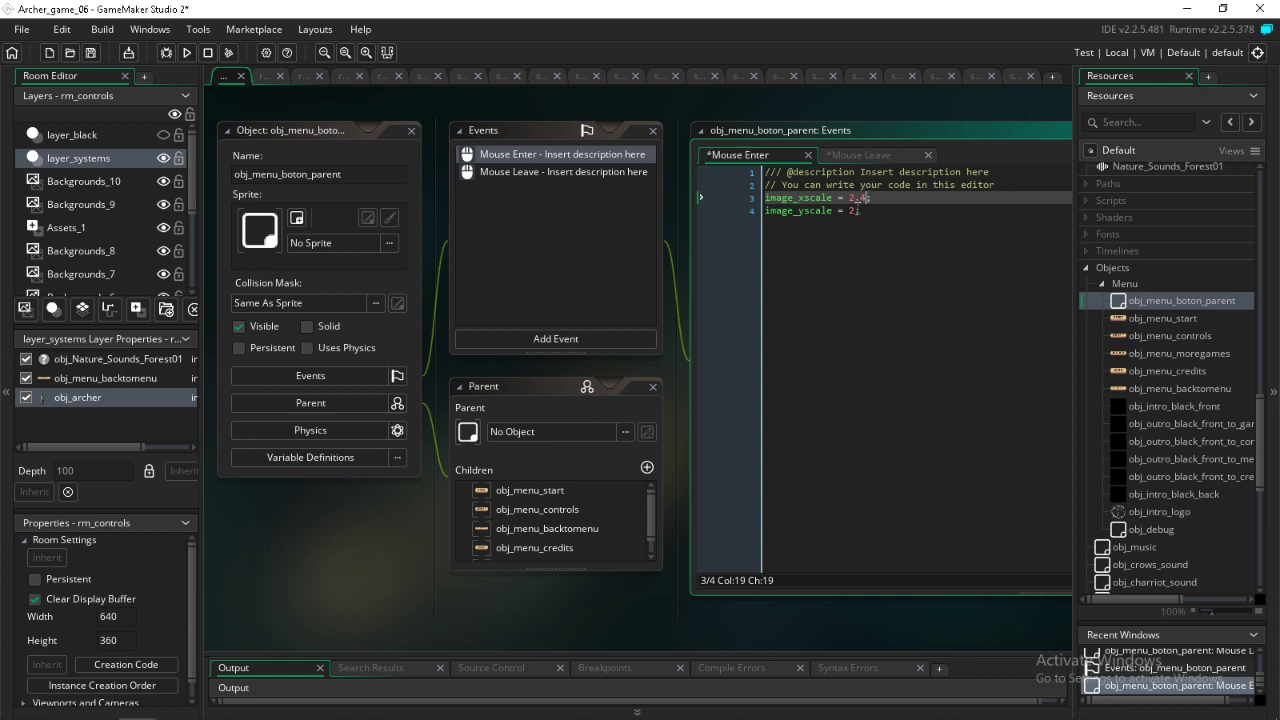
click(858, 211)
text(.4)
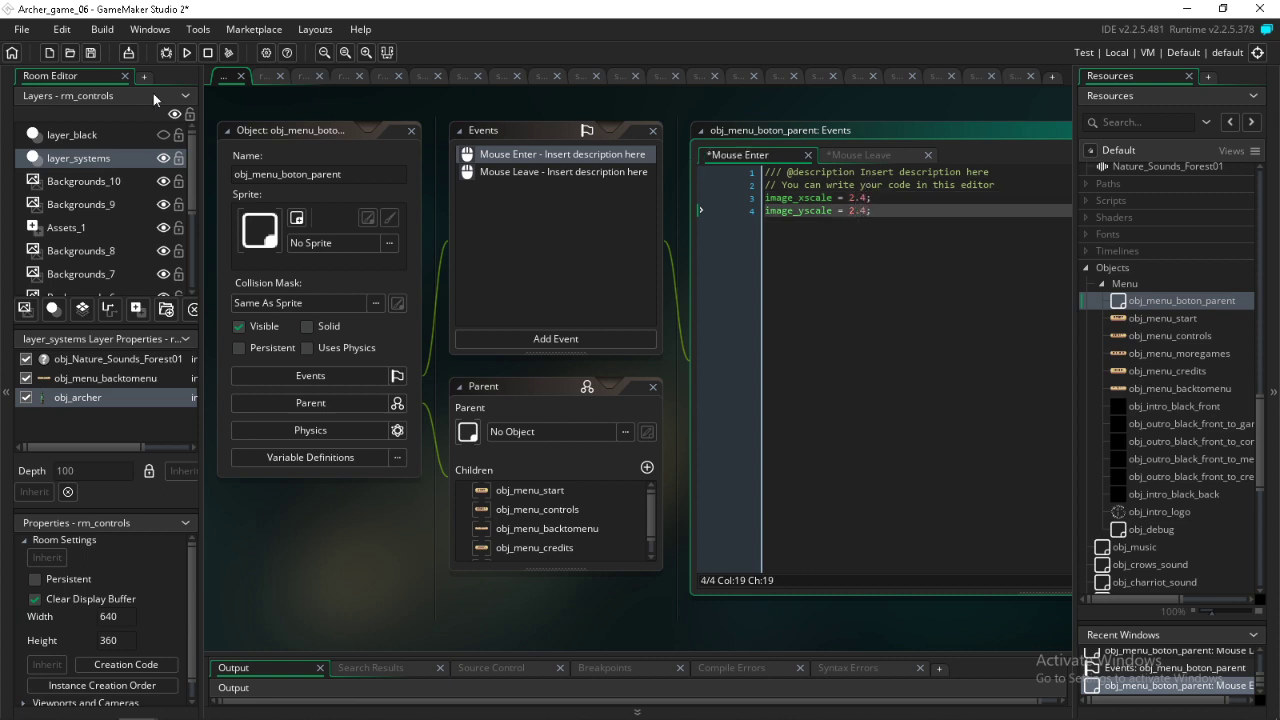
Step: Save the project, run the game and enter the controls screen from the main menu
click(90, 52)
click(189, 53)
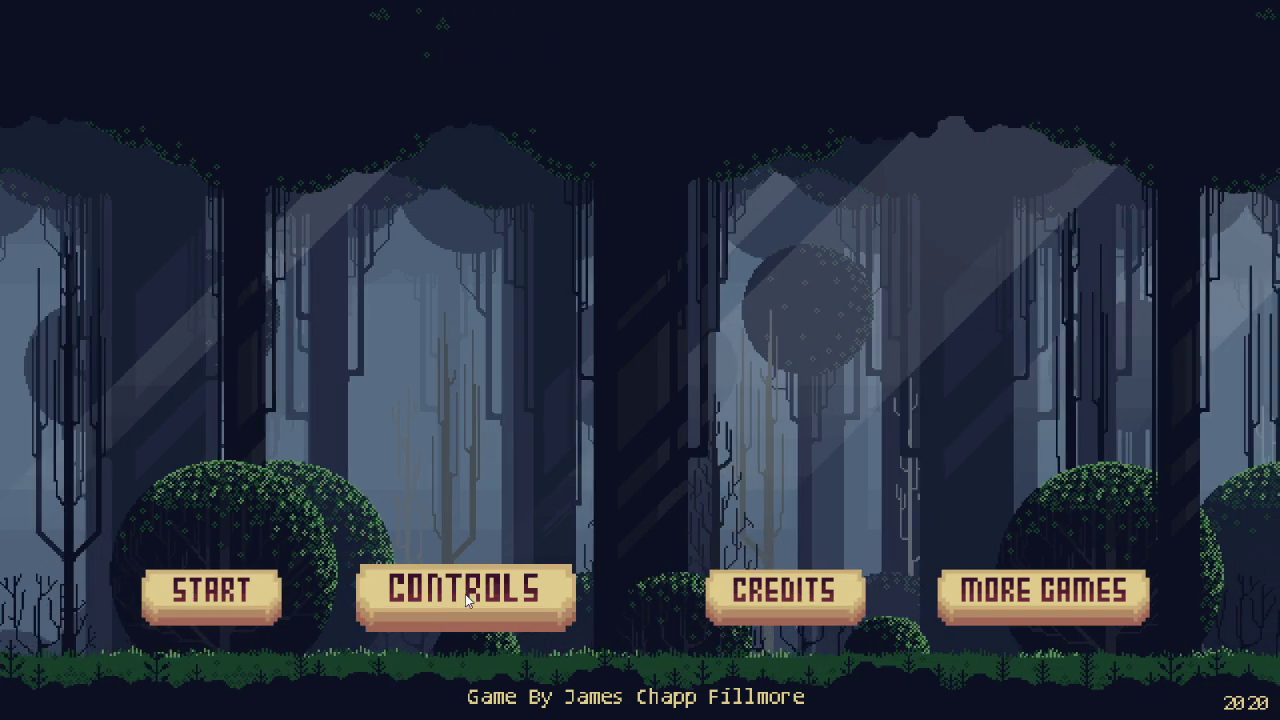
click(465, 594)
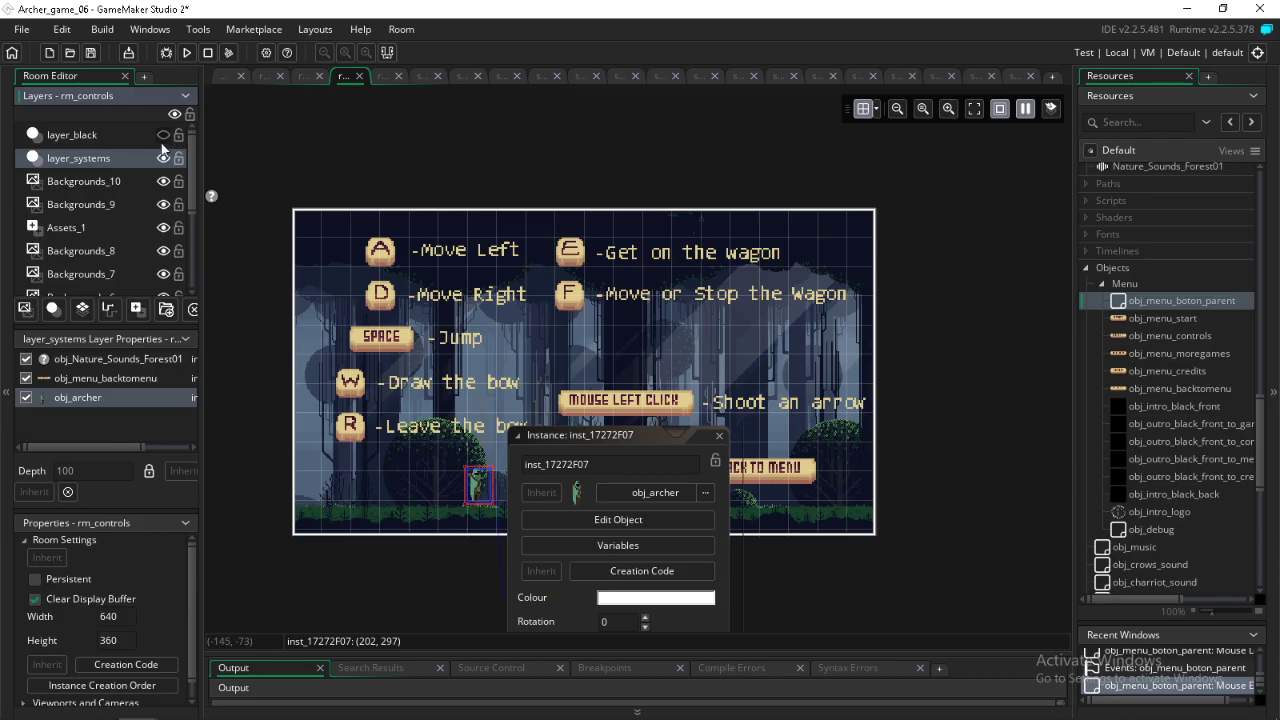
Step: Make layer_black visible in rm_controls and check that it is shown in the game, menu and credits rooms
click(163, 136)
click(263, 76)
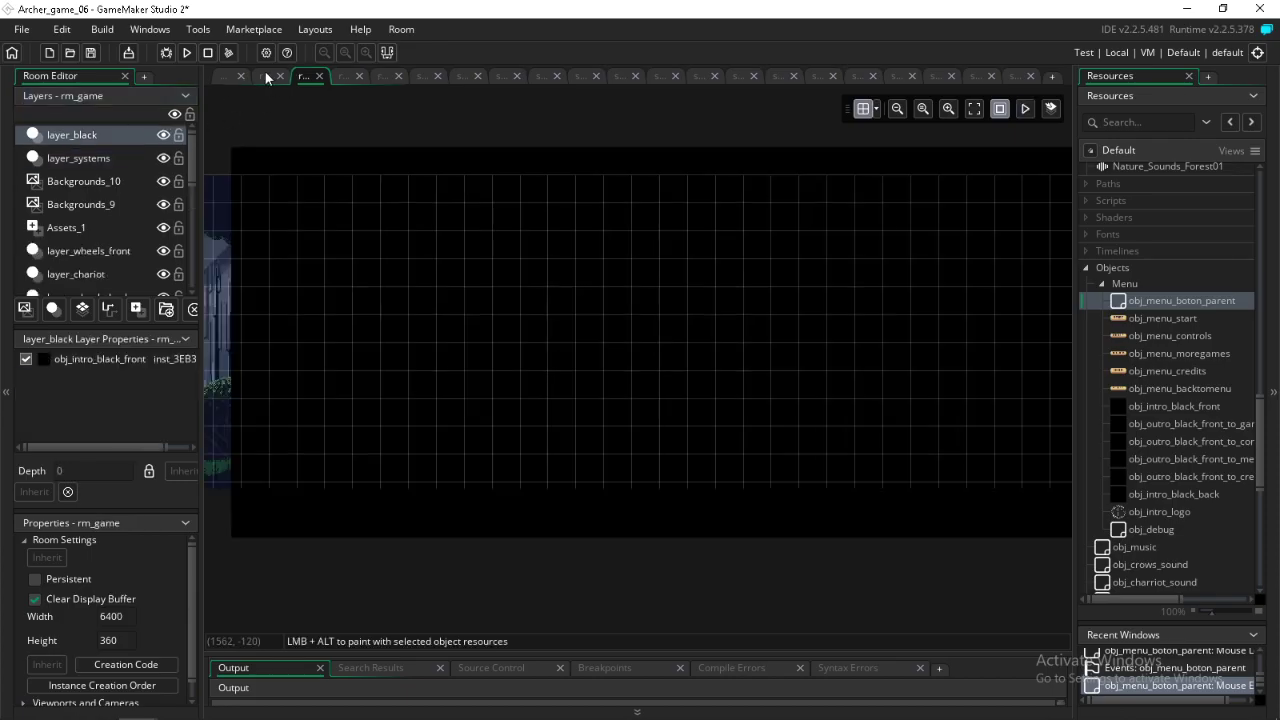
click(163, 135)
click(163, 135)
click(226, 76)
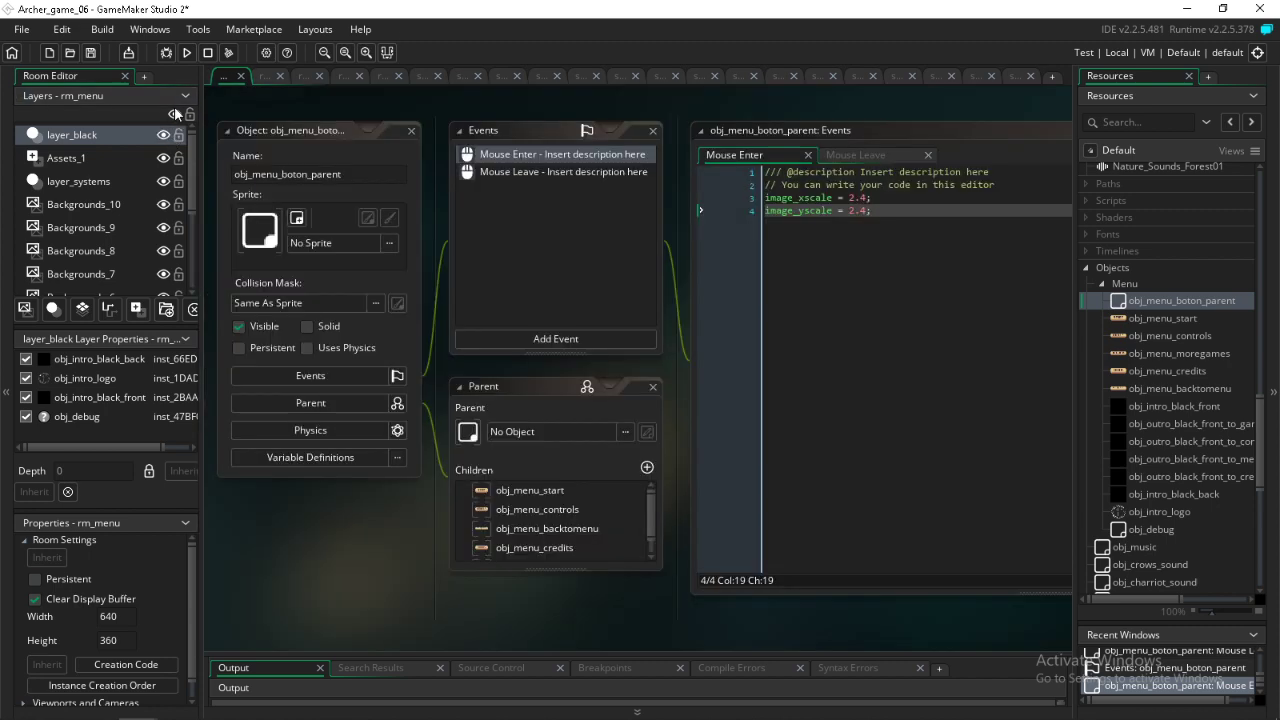
click(345, 73)
click(383, 75)
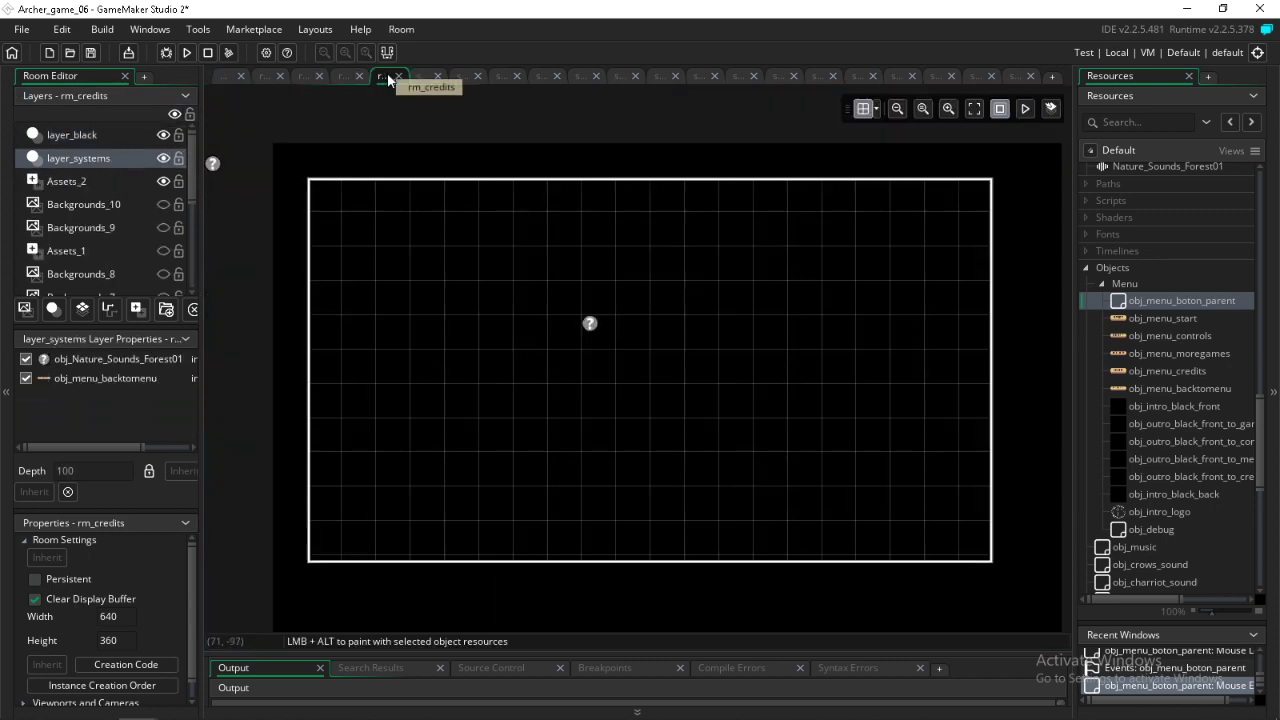
Step: Close all open sprite editors, keeping only Workspace 1 and the four room editors open
click(420, 75)
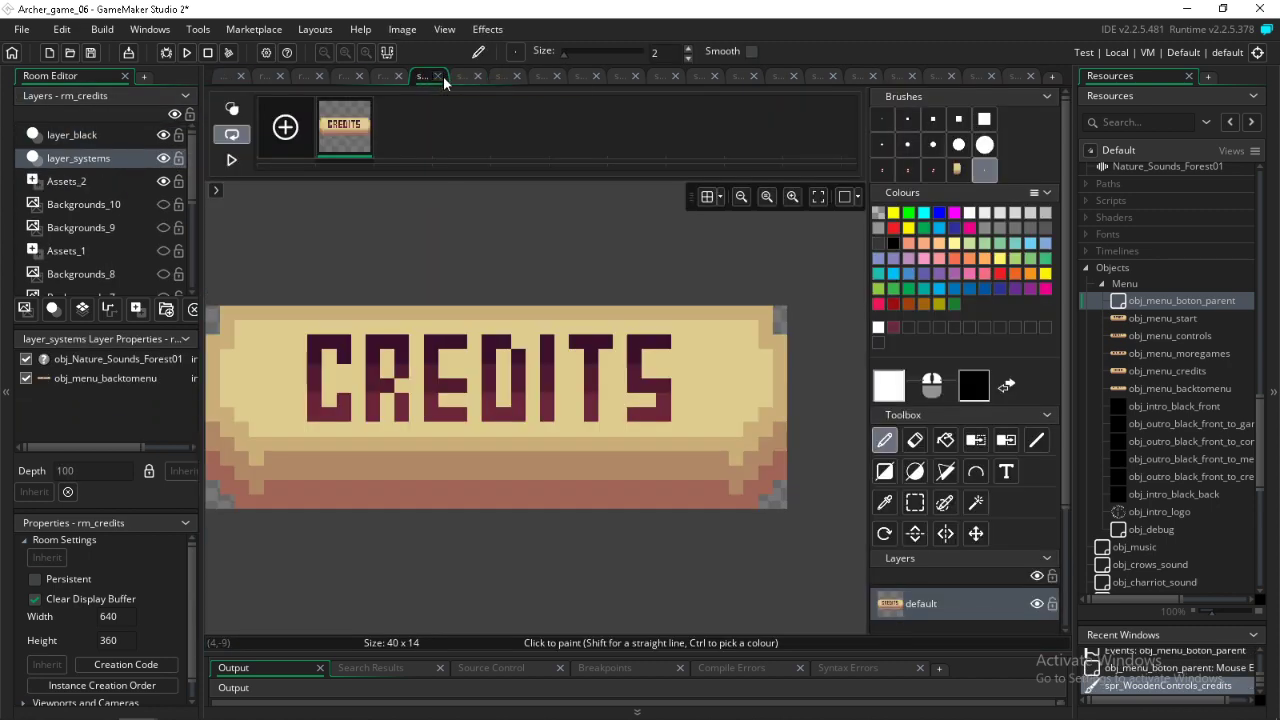
click(443, 76)
click(443, 76)
click(451, 76)
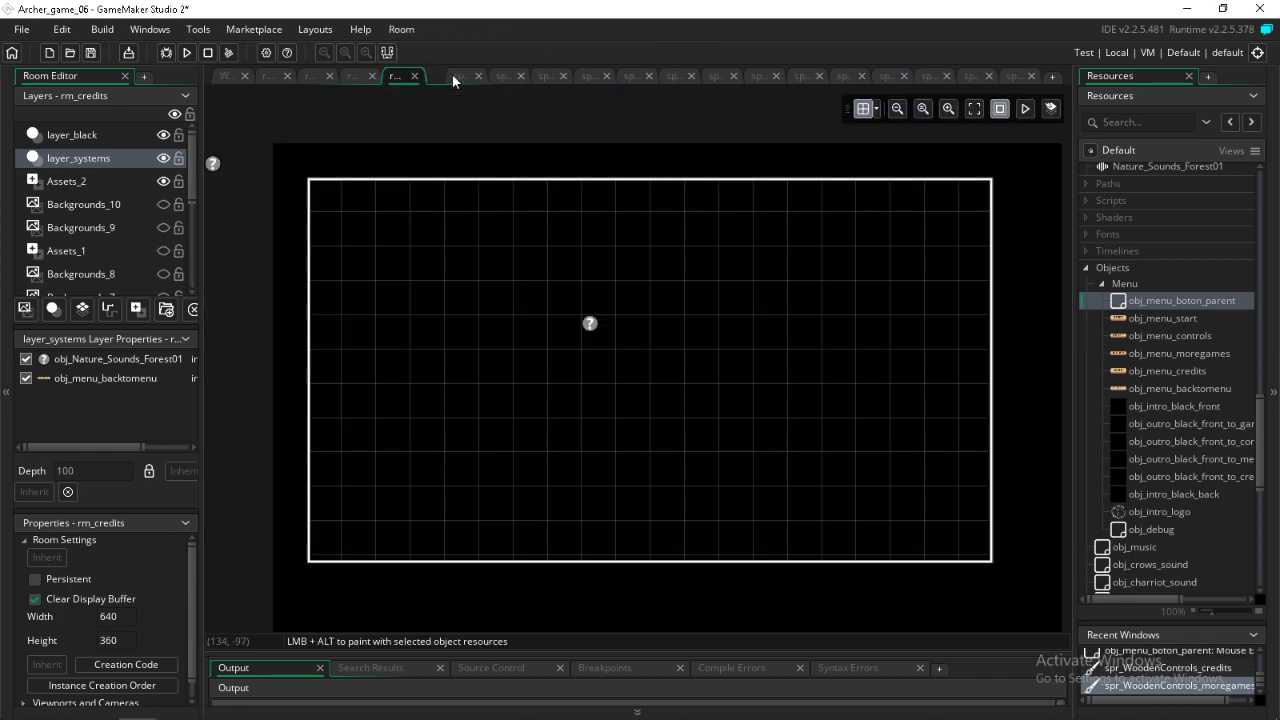
click(446, 77)
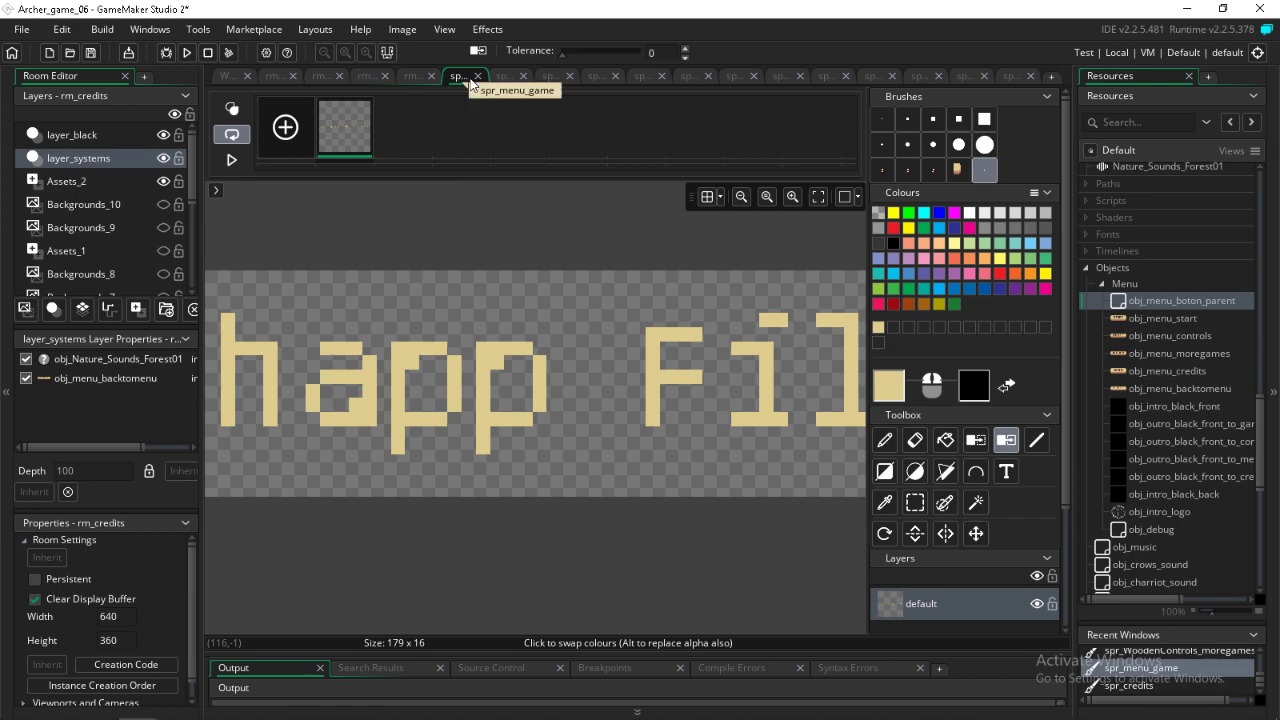
click(478, 76)
click(494, 77)
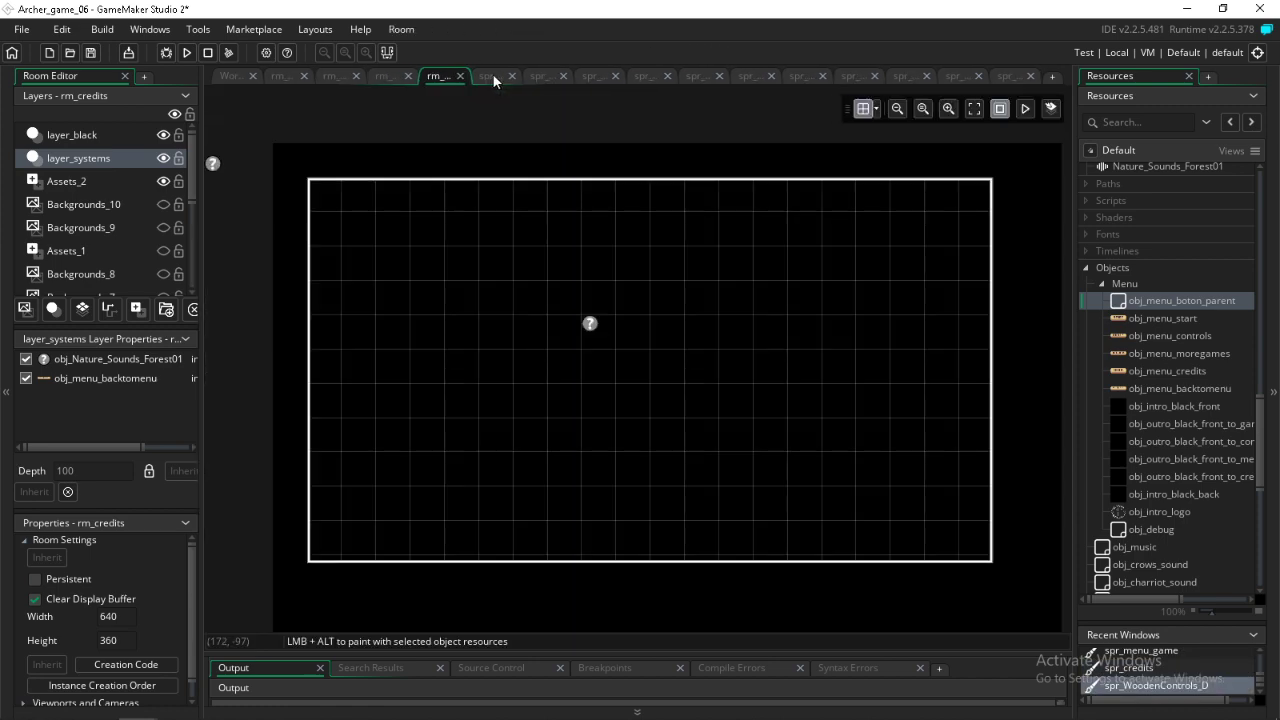
click(511, 76)
click(531, 77)
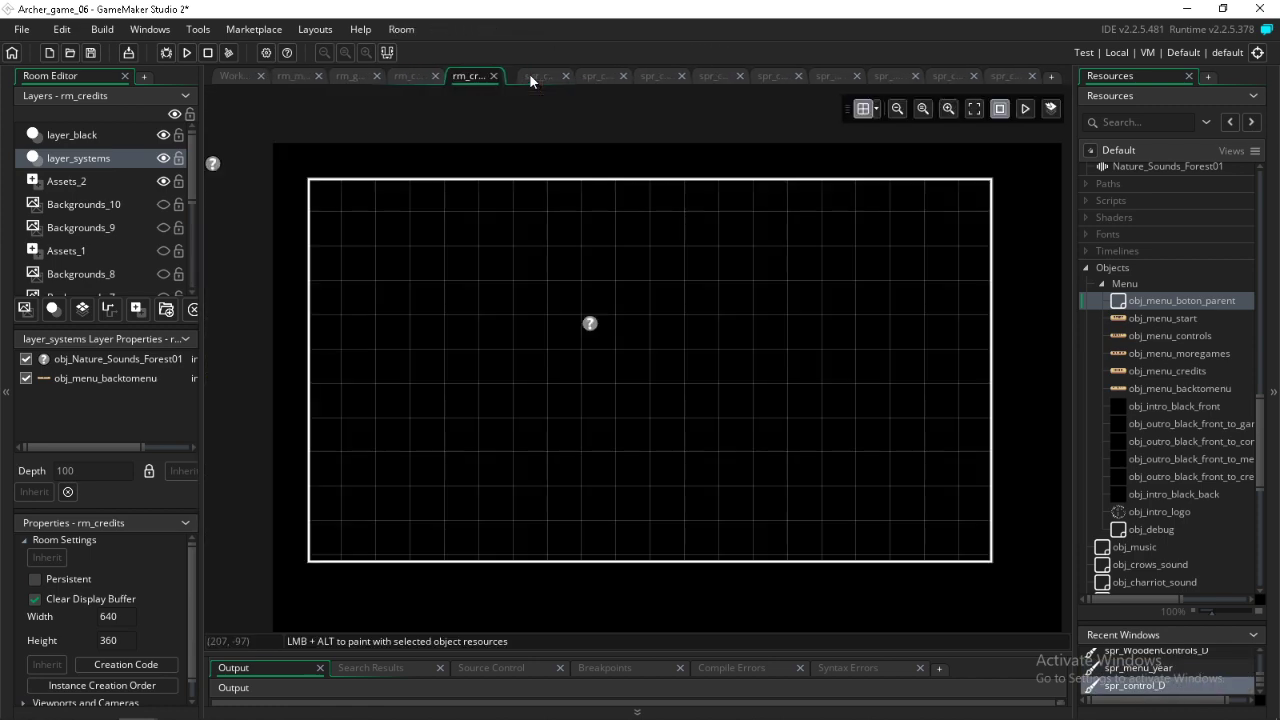
click(559, 74)
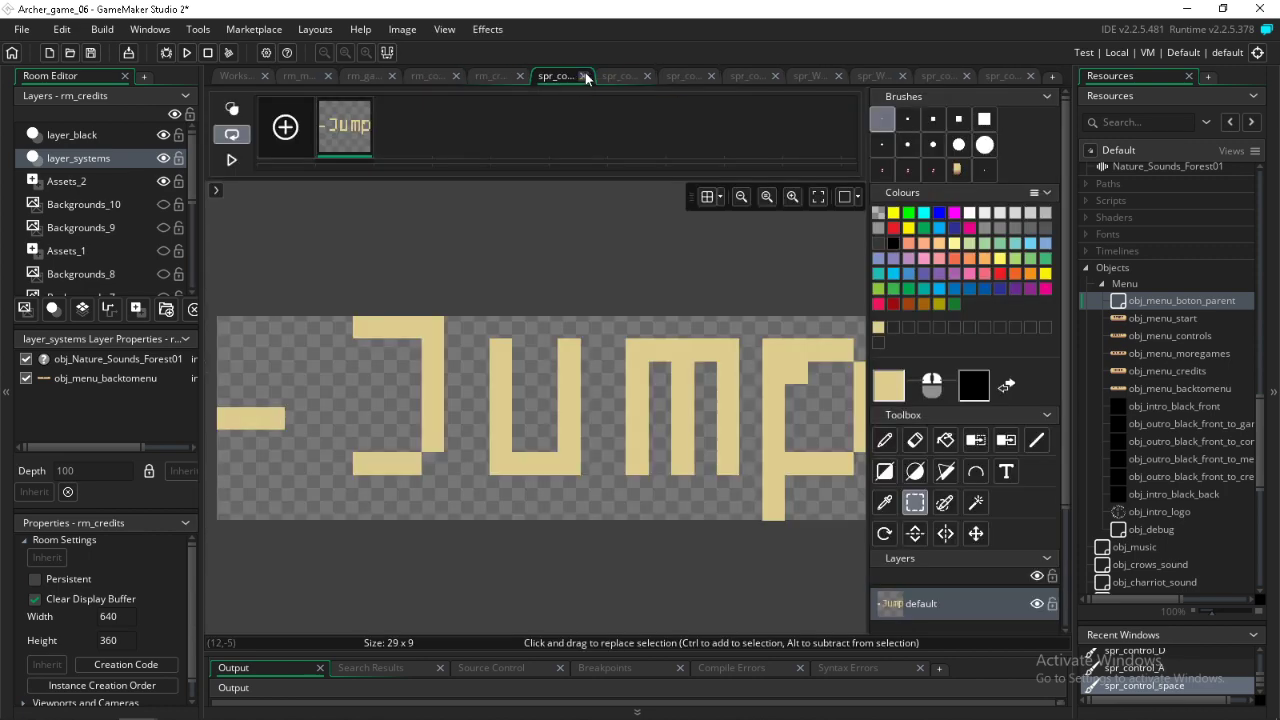
click(584, 76)
click(615, 76)
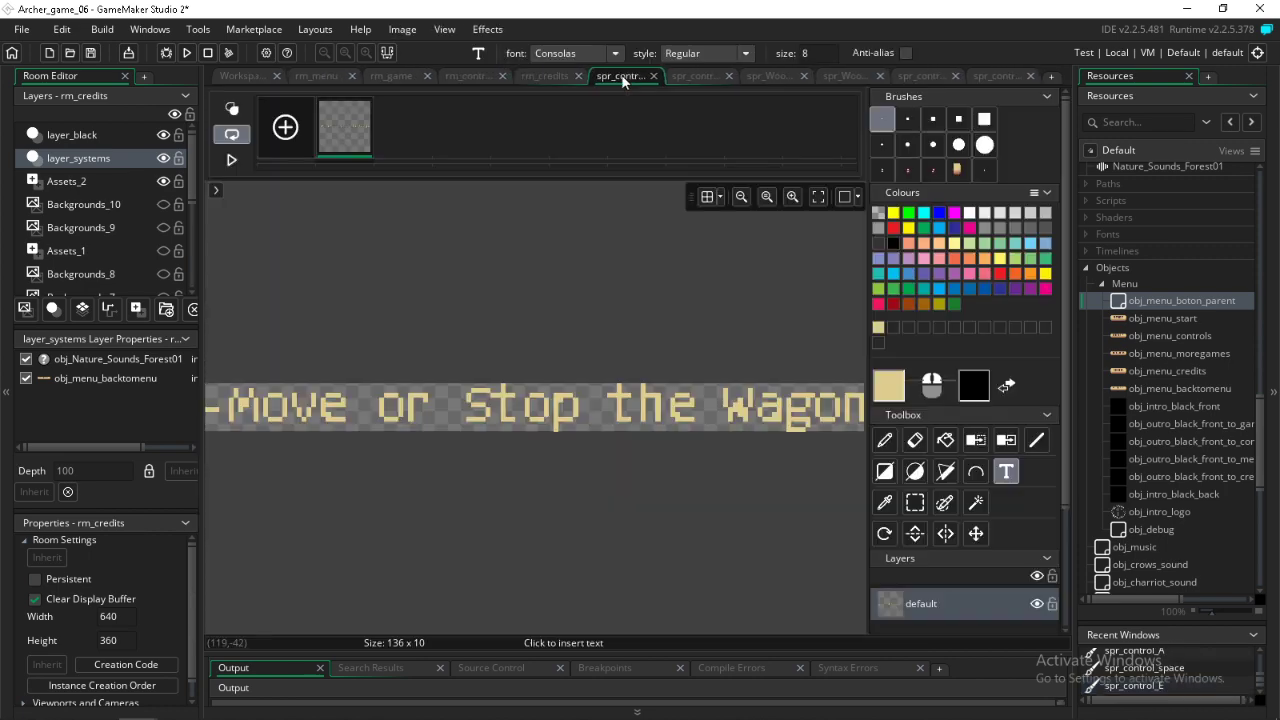
click(699, 76)
click(660, 76)
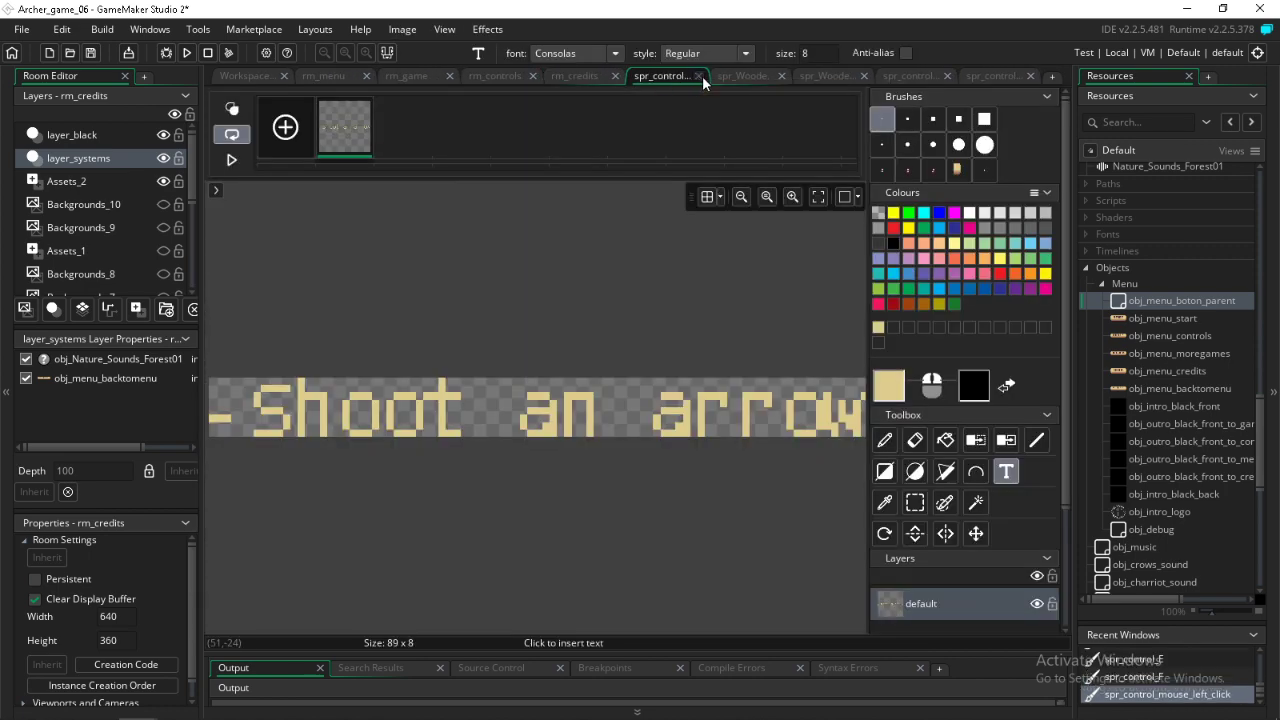
click(700, 76)
click(755, 77)
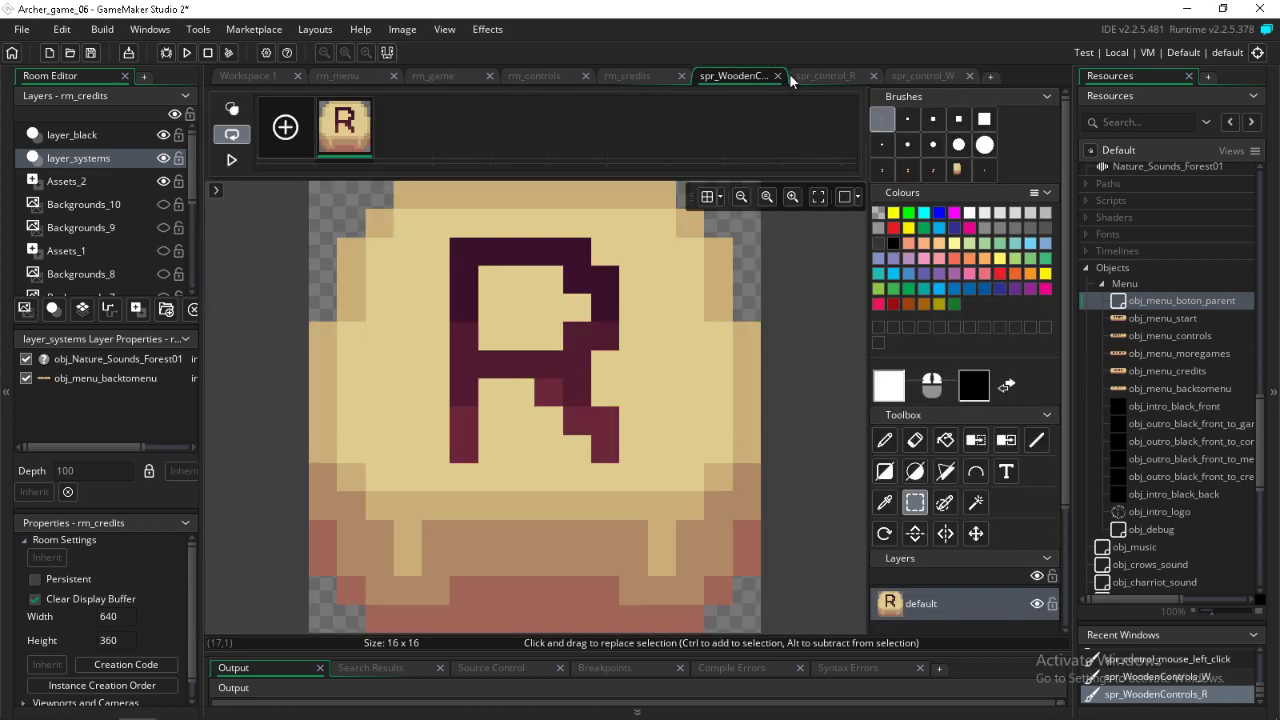
click(779, 75)
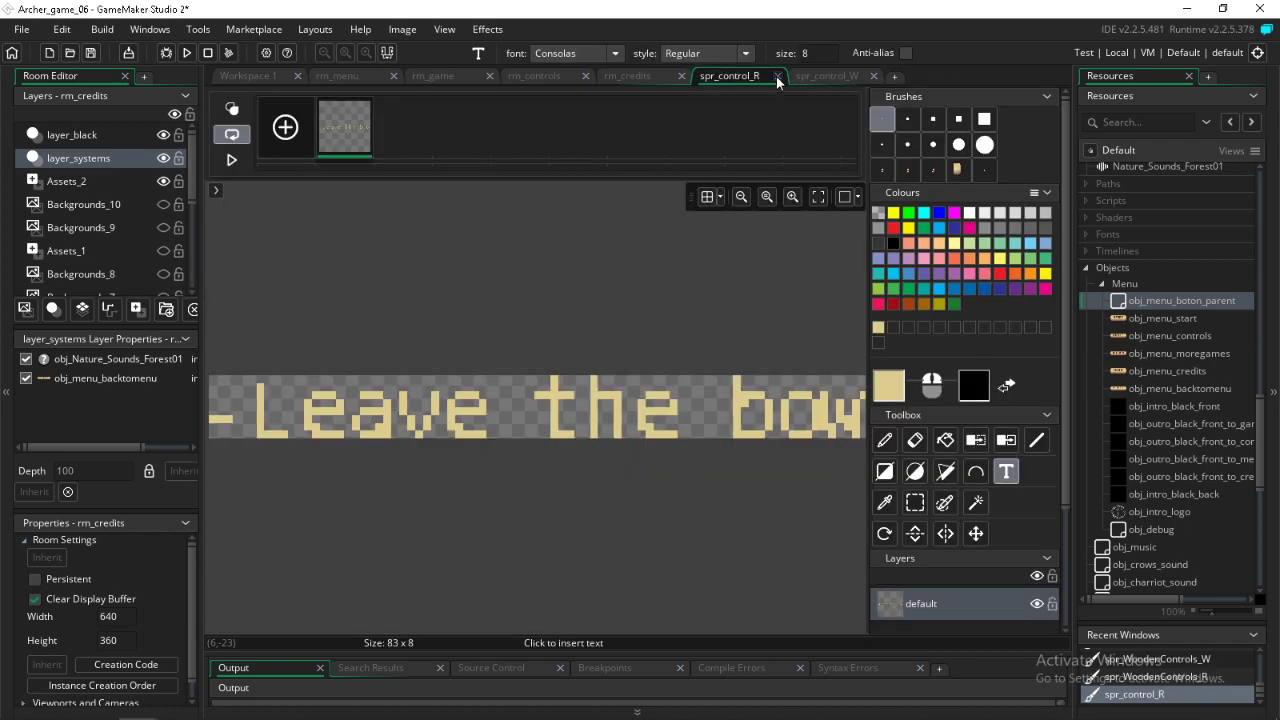
click(779, 76)
click(755, 76)
click(778, 76)
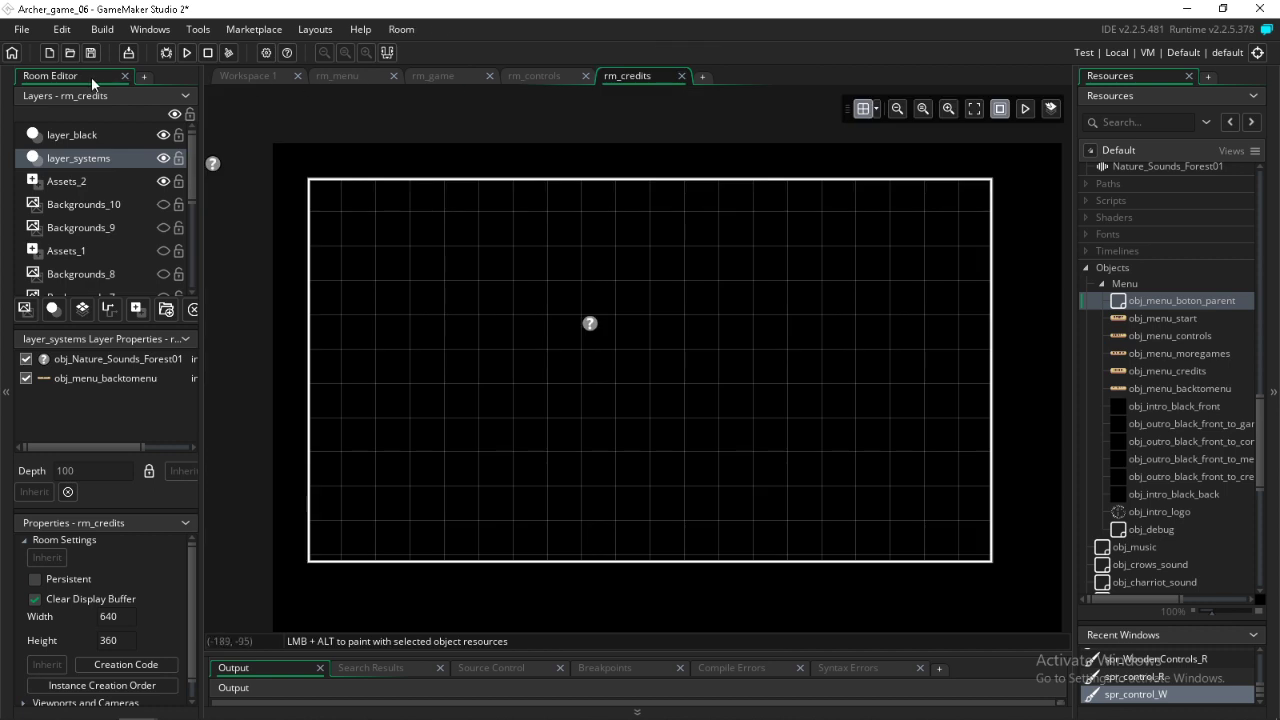
Step: Run the game, enter the controls screen and test the archer's left and right movement and jump
click(188, 52)
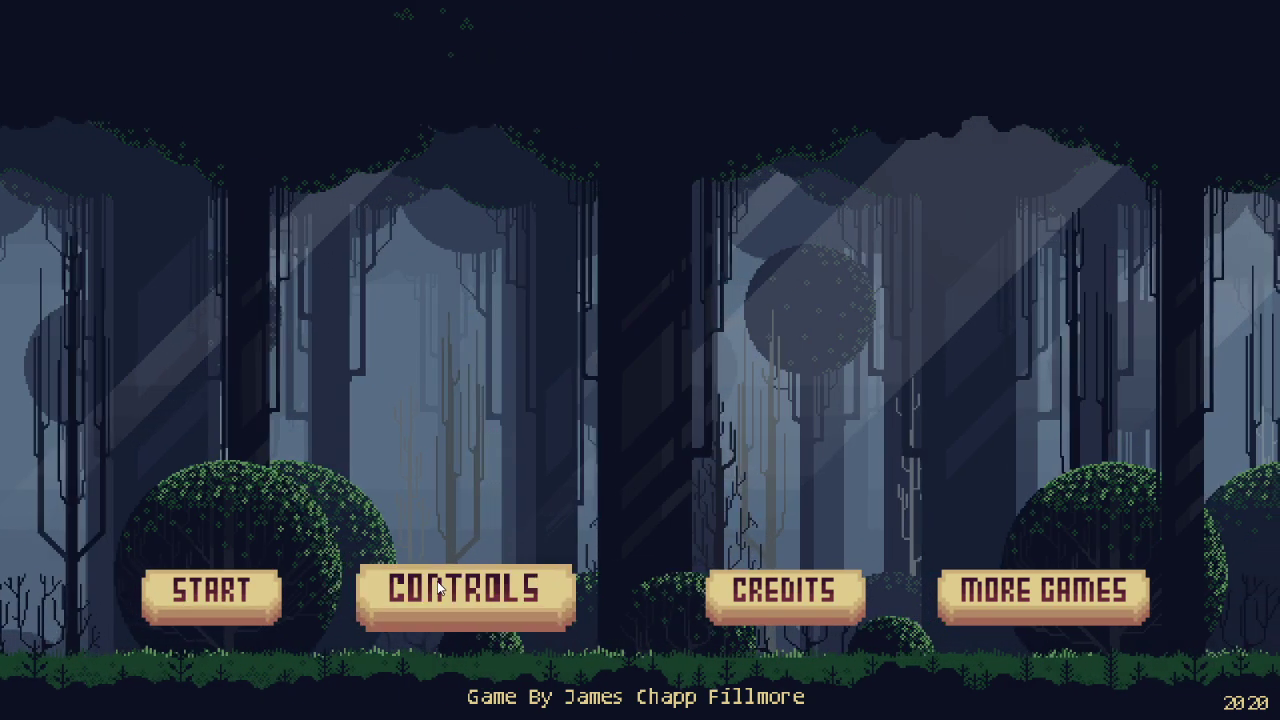
click(437, 581)
key(d)
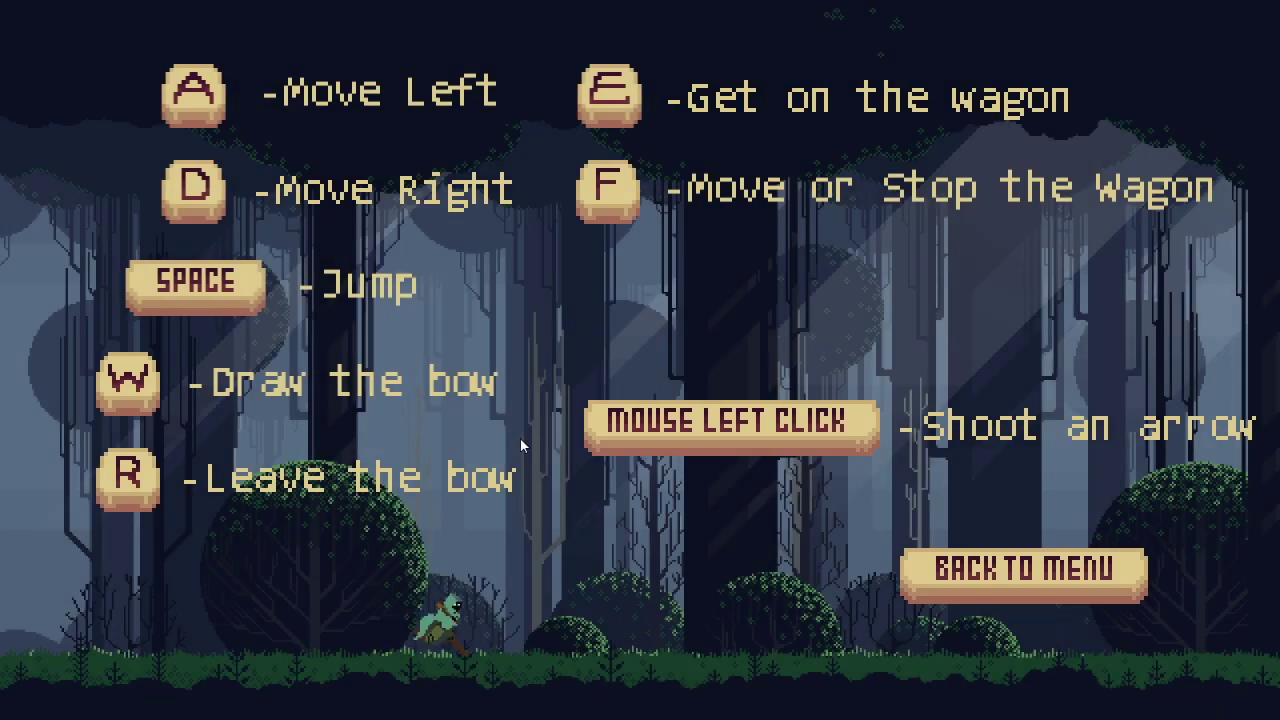
key(a)
key(space)
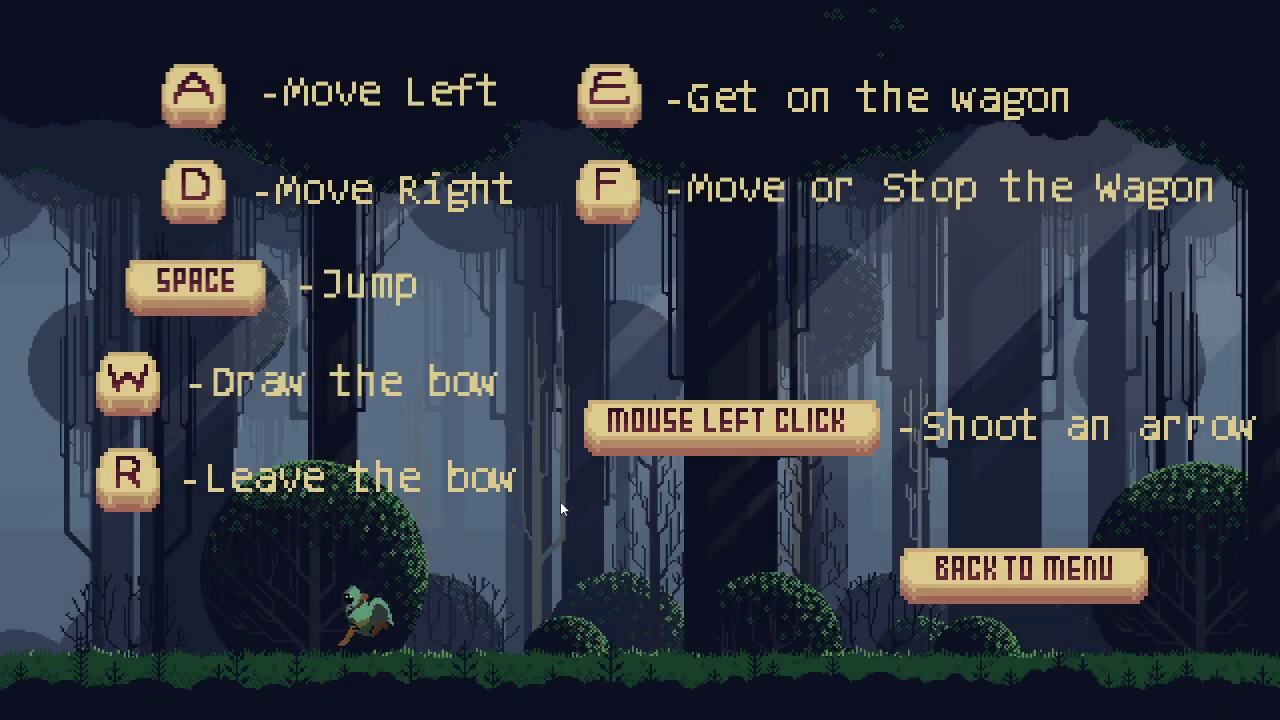
key(d)
key(a)
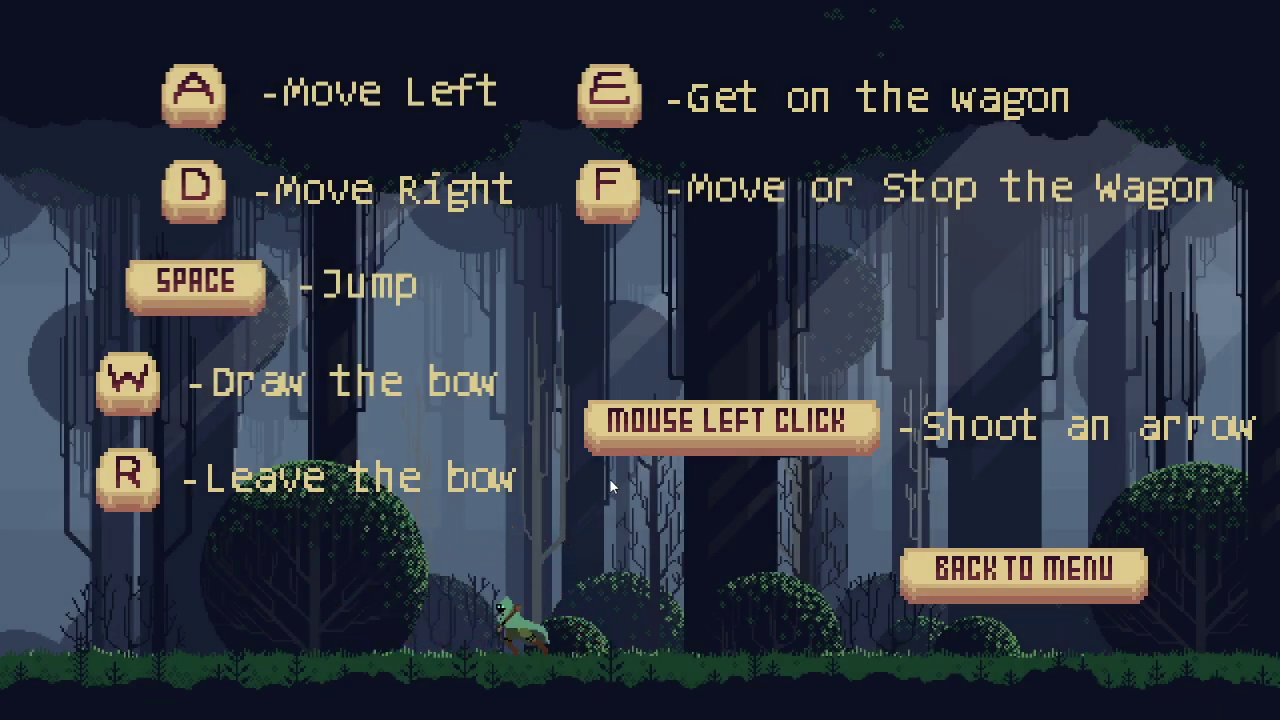
Step: Run the archer left past the screen edge to test the horizontal wrap, including a jump
key(a)
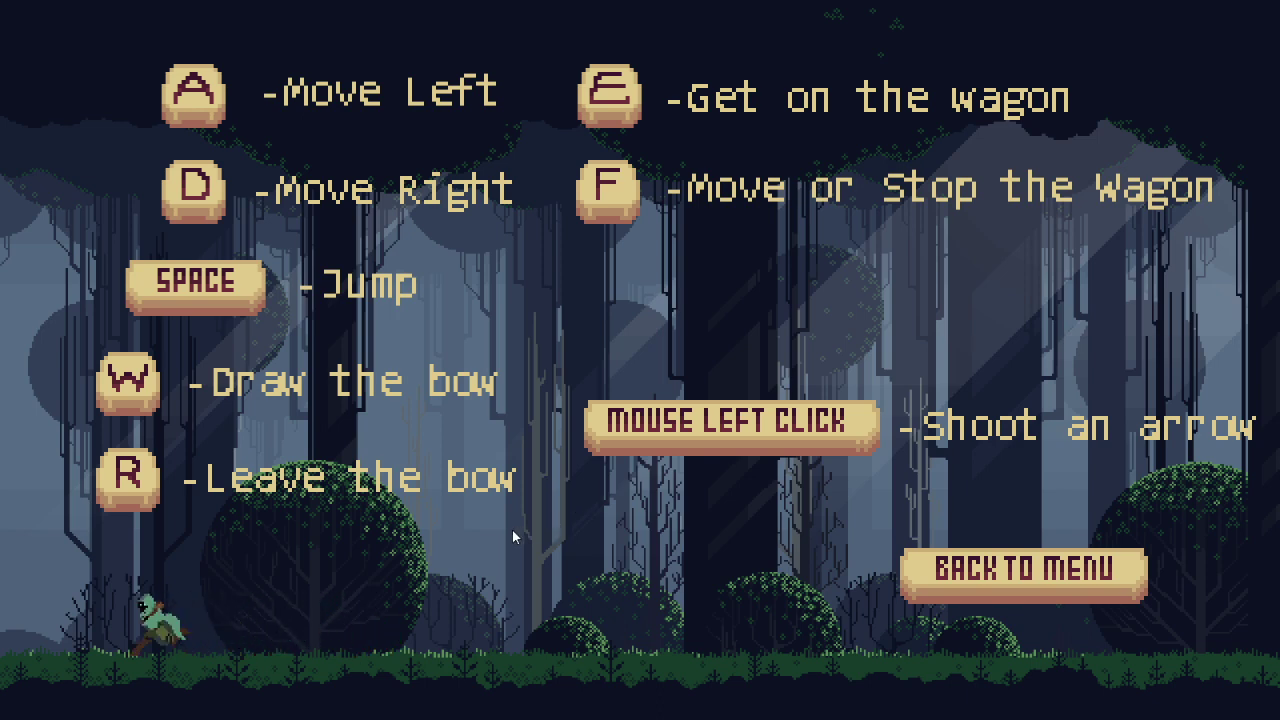
key(a)
key(space)
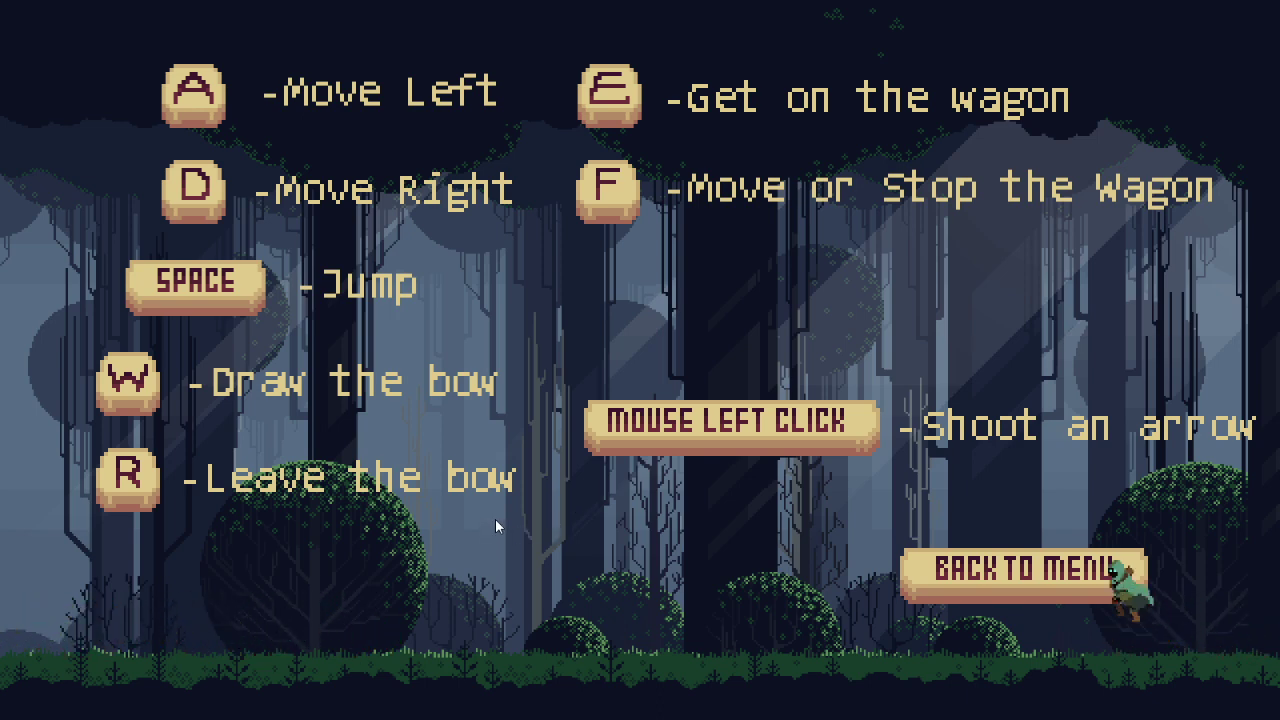
key(a)
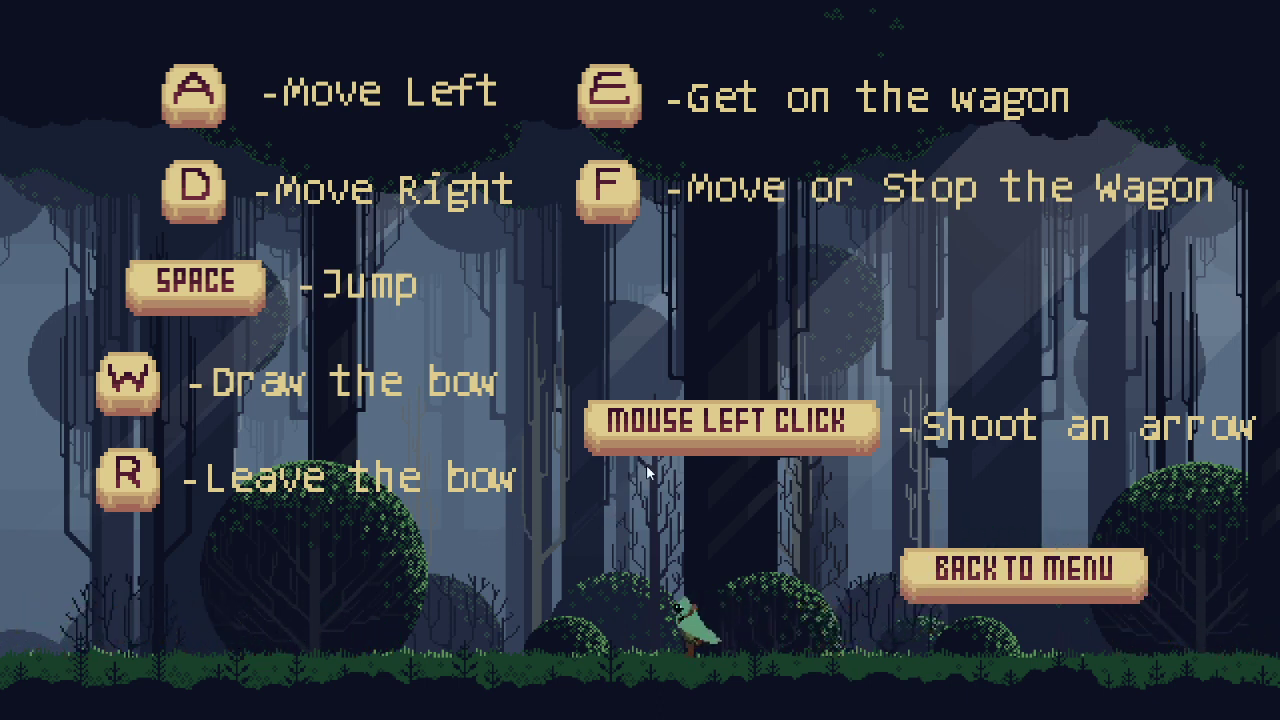
key(a)
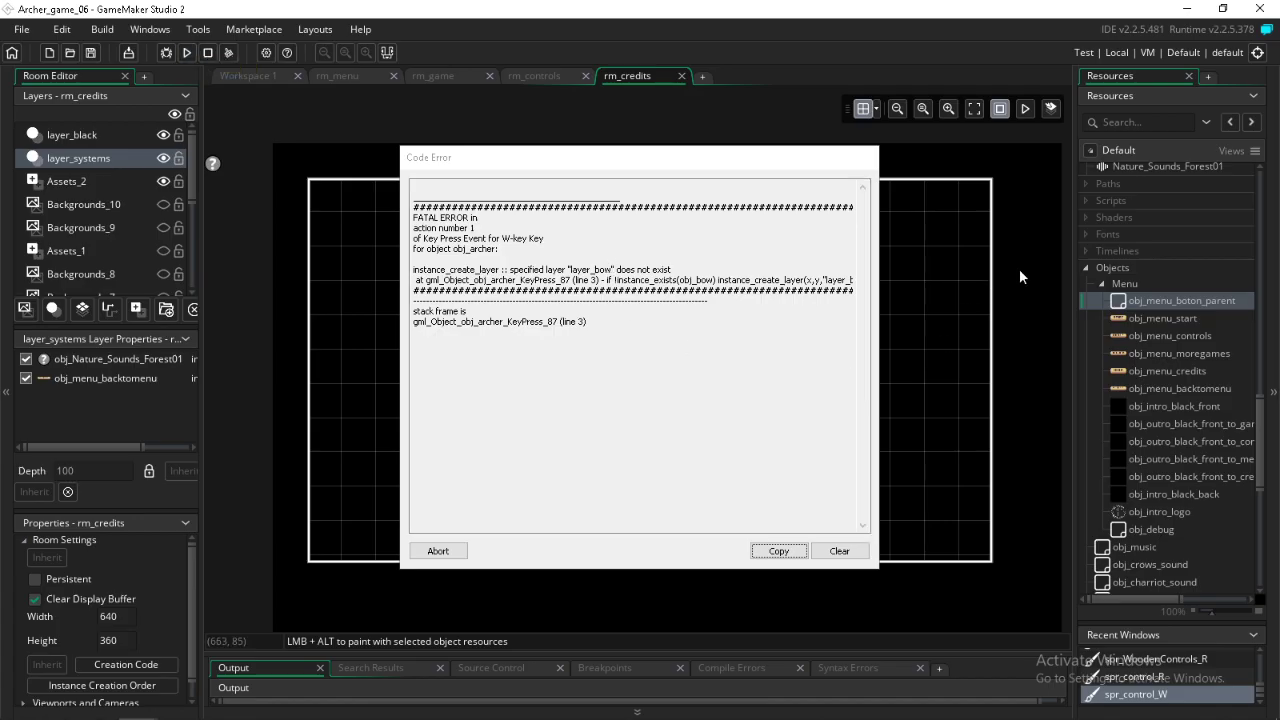
Step: Abort the crashed game and look up the bow layer among rm_game's layers for use in rm_controls
click(437, 551)
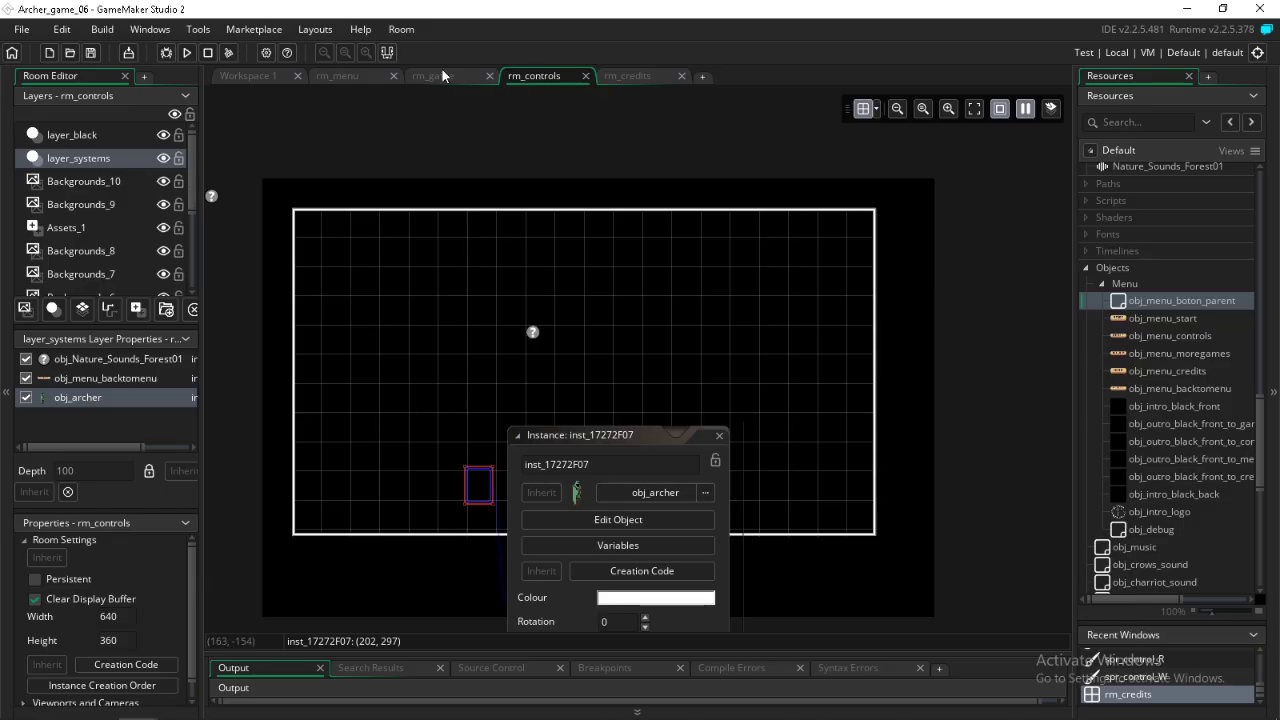
click(441, 74)
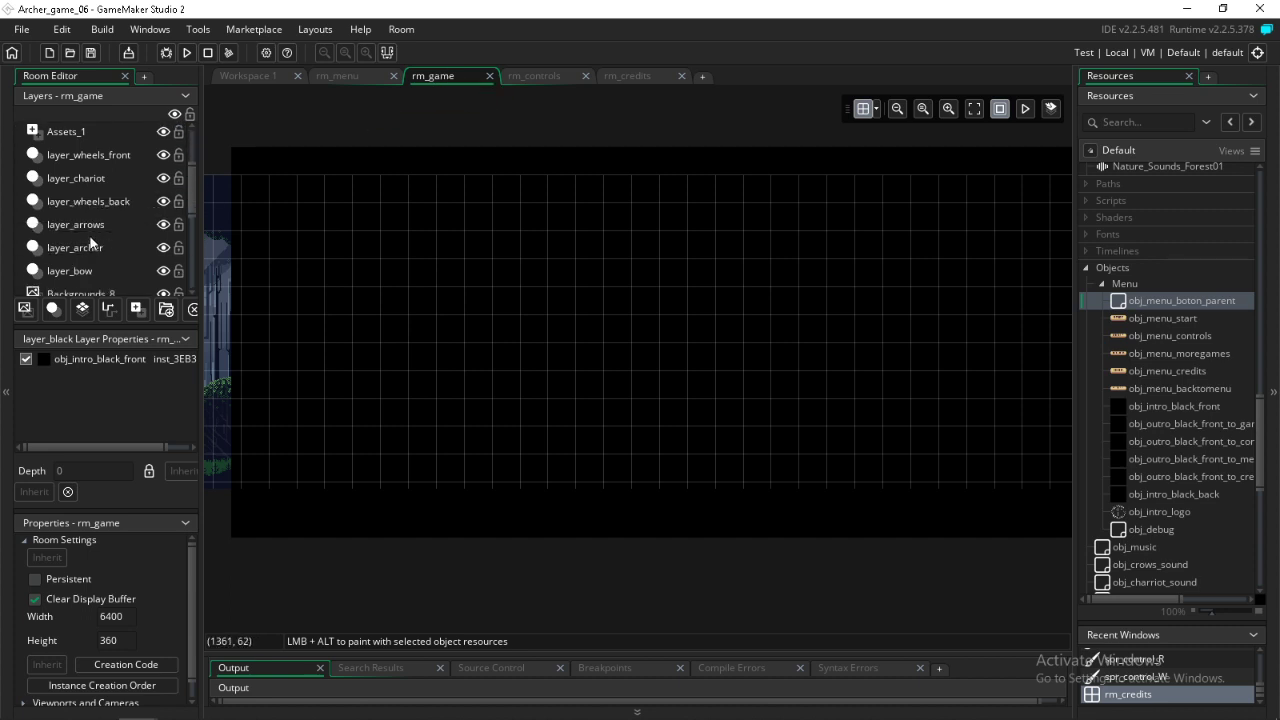
click(81, 270)
scroll(98, 250, down, 1)
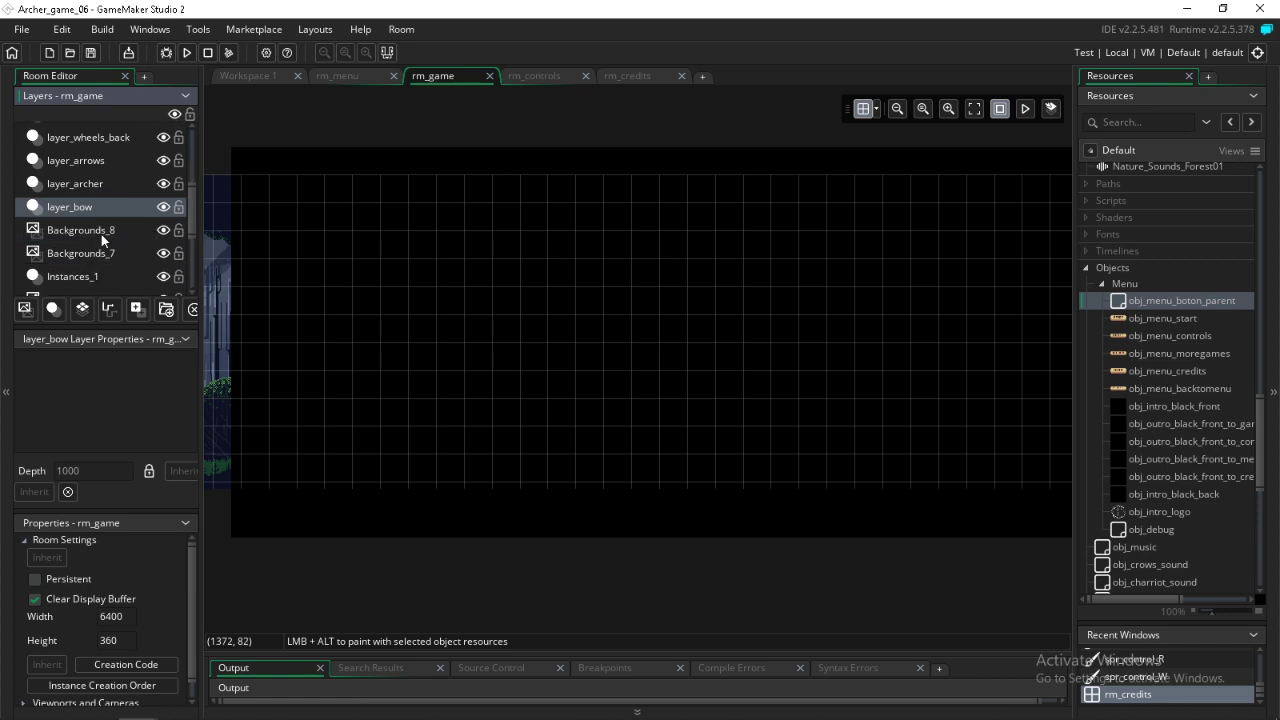
click(527, 76)
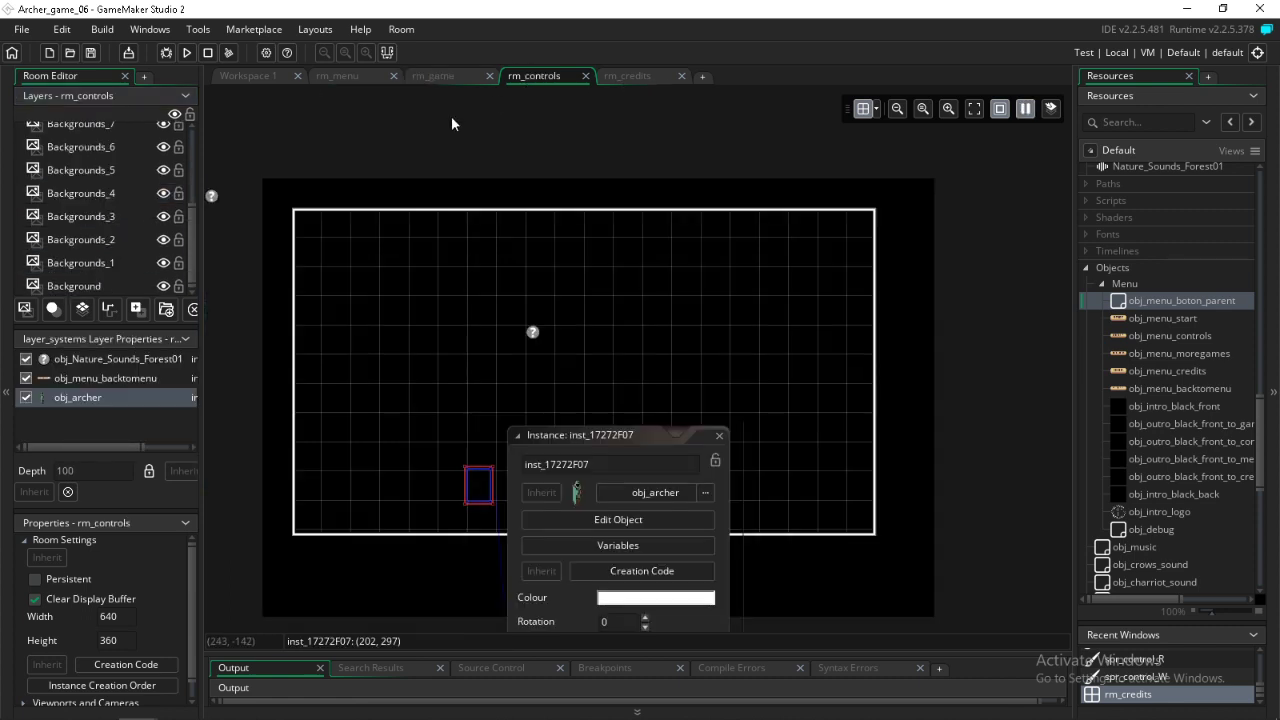
scroll(133, 220, up, 2)
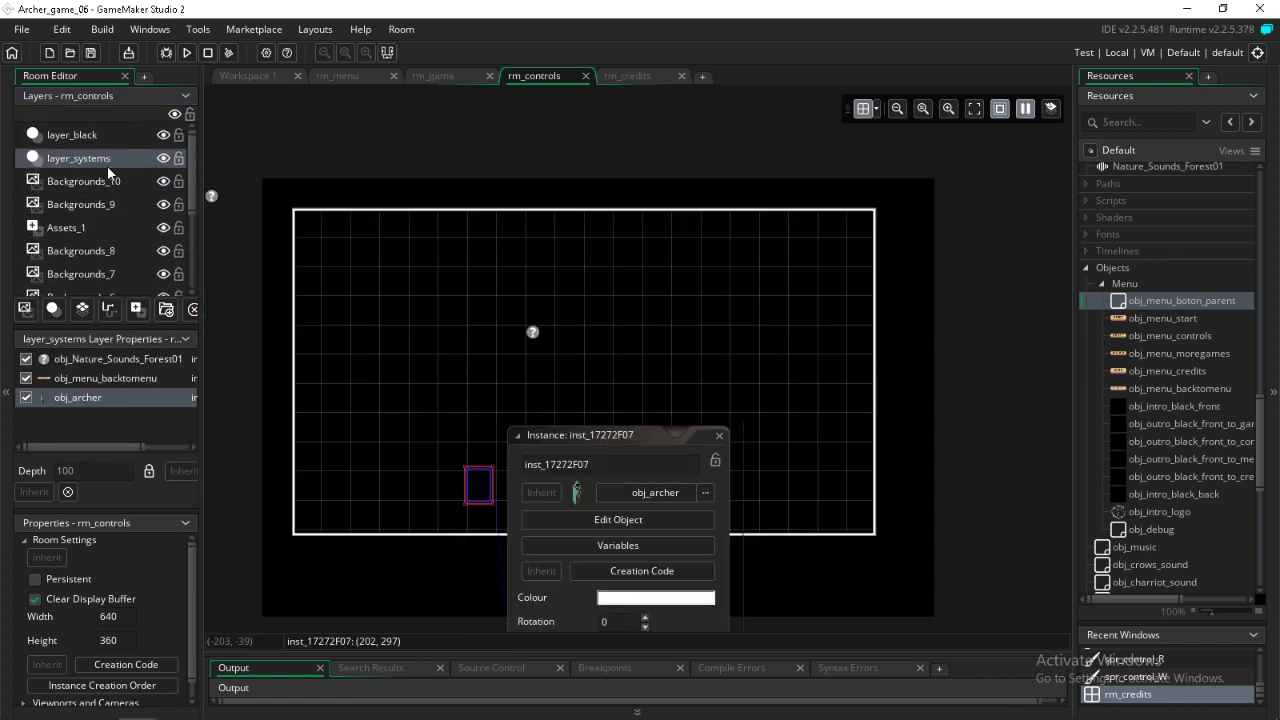
Step: Add two instance layers directly above Assets_1 in rm_controls and name them layer_bow and layer_arrows
click(84, 176)
click(62, 224)
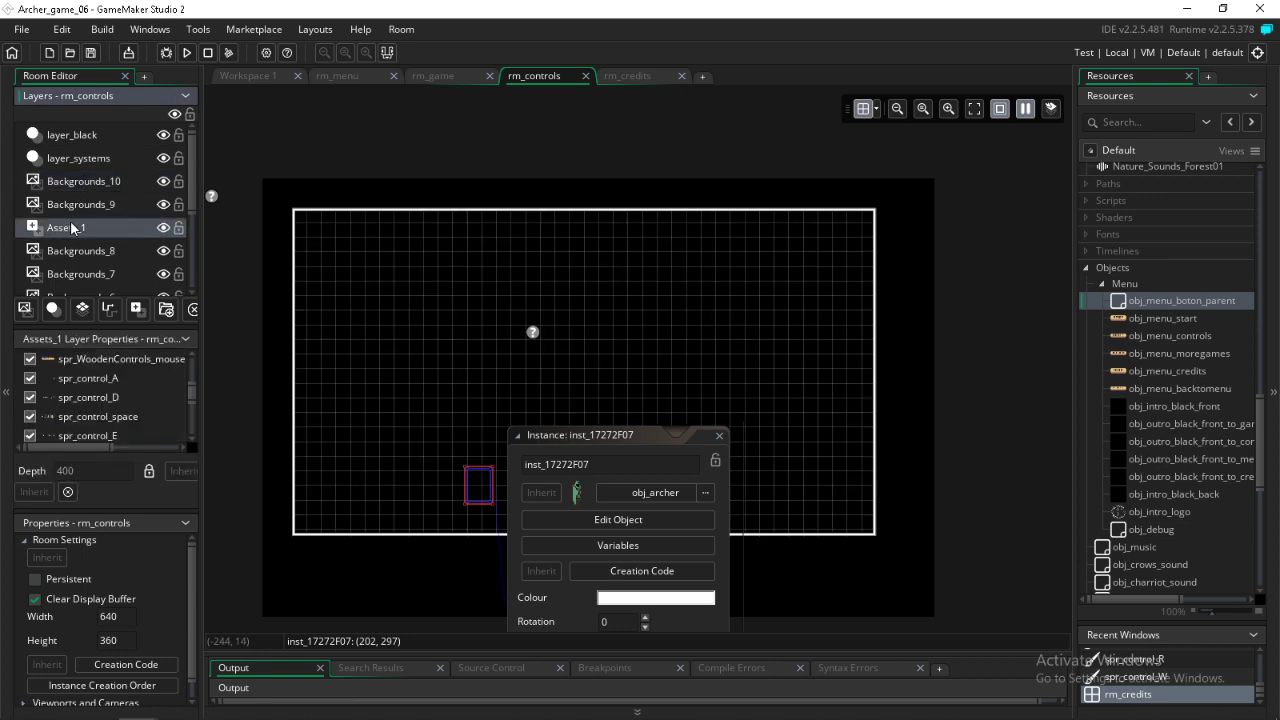
click(53, 313)
click(53, 314)
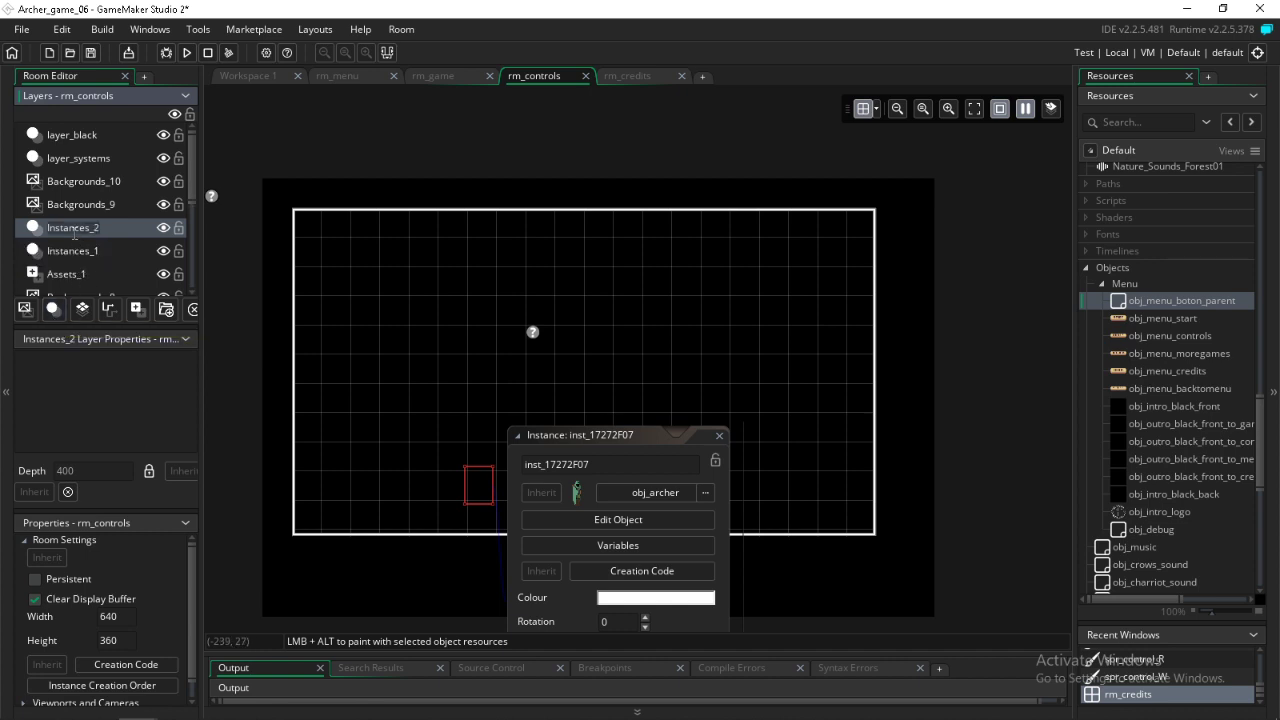
text(layer_bow)
click(89, 210)
click(67, 258)
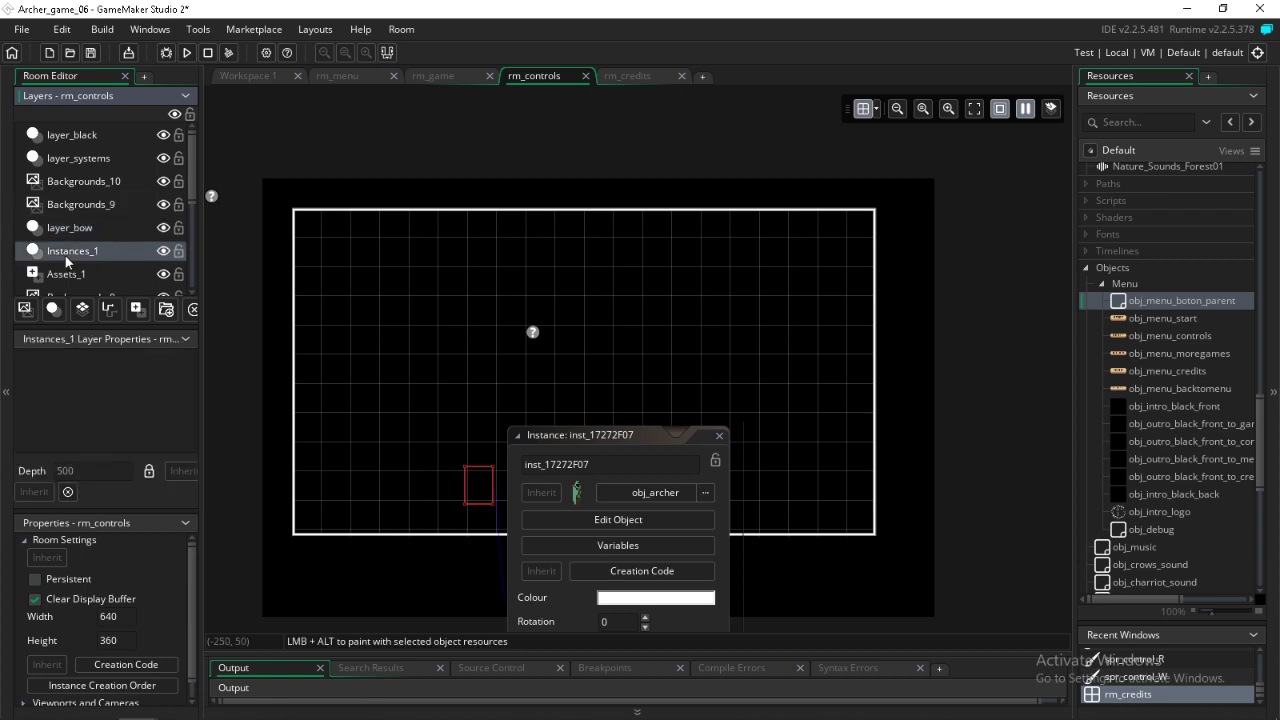
click(66, 258)
text(layer_arrows)
Step: Check which archer-related instance layers rm_game has, return to rm_controls and save the project
click(460, 74)
scroll(68, 221, down, 1)
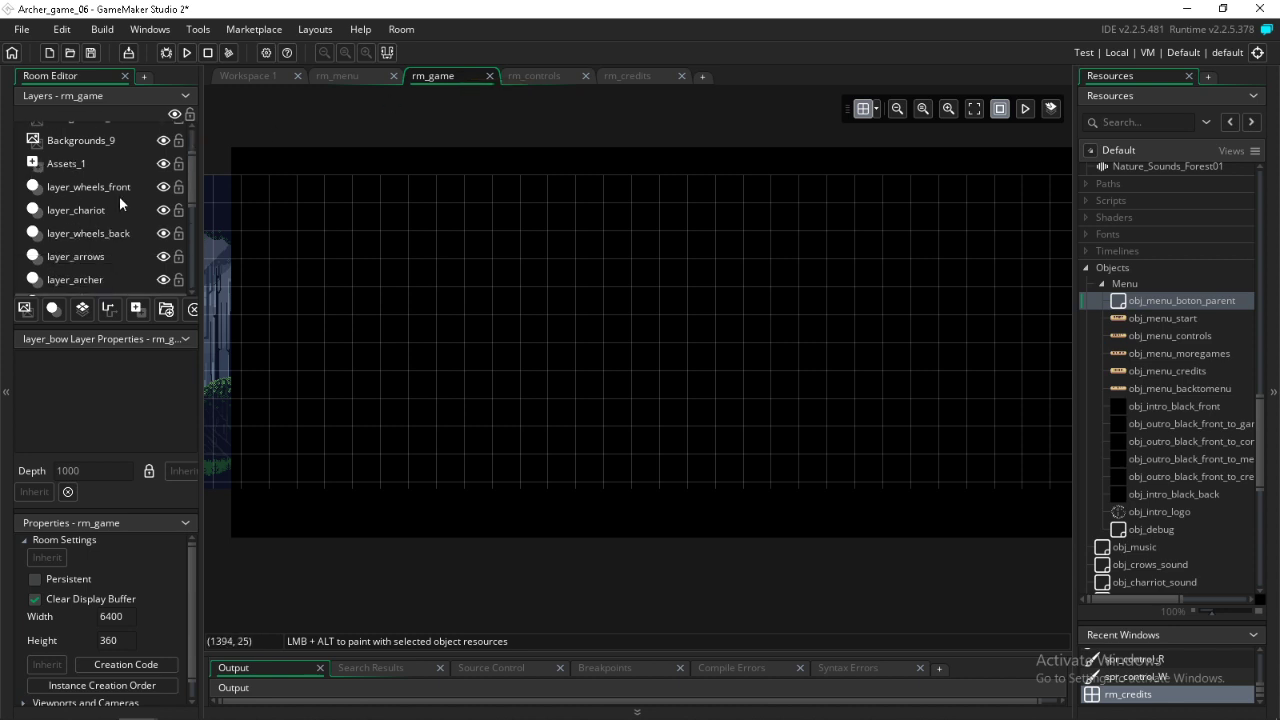
scroll(93, 224, down, 1)
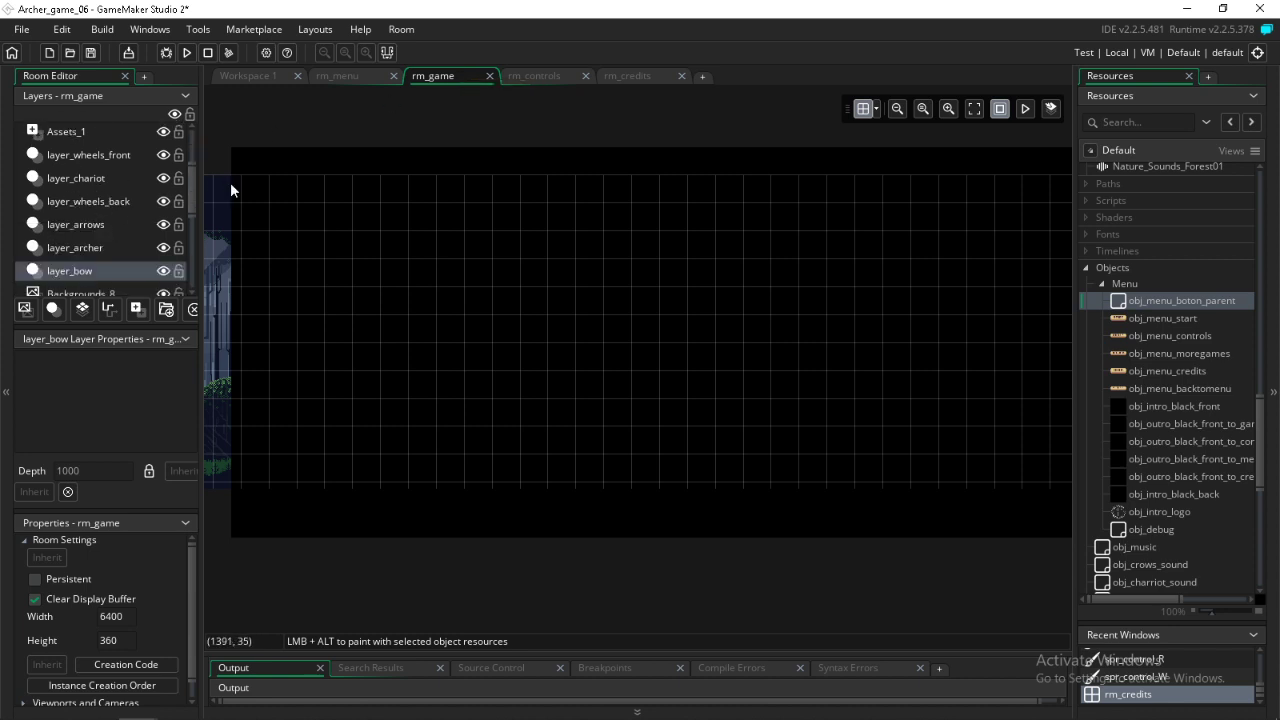
click(526, 78)
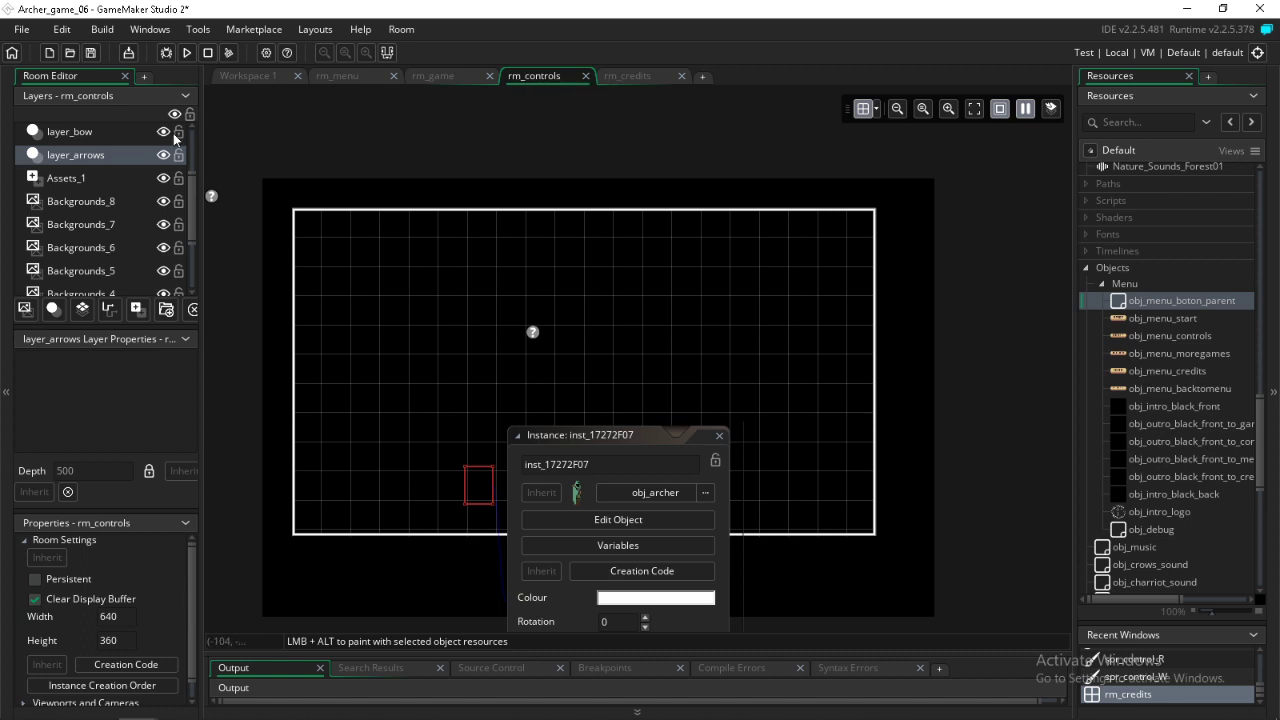
key(ctrl+s)
Step: Add an instance layer named layer_archer between layer_bow and layer_arrows in rm_controls
scroll(108, 177, up, 2)
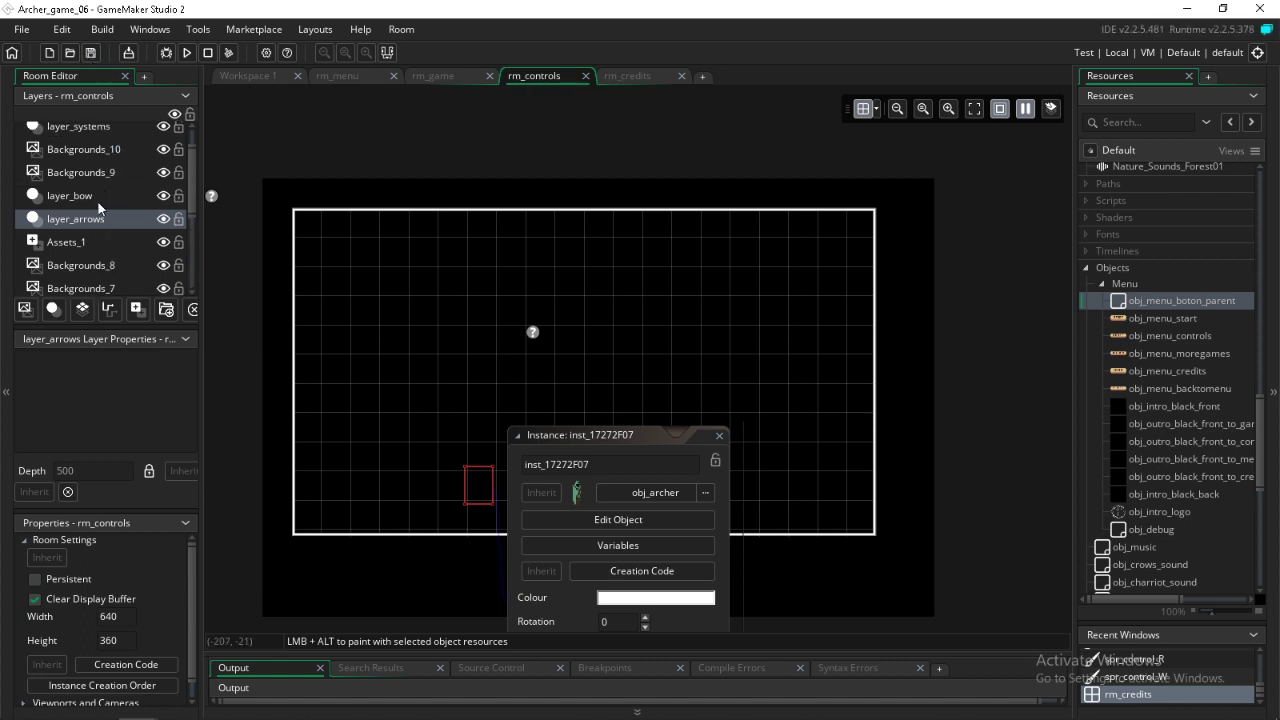
click(52, 310)
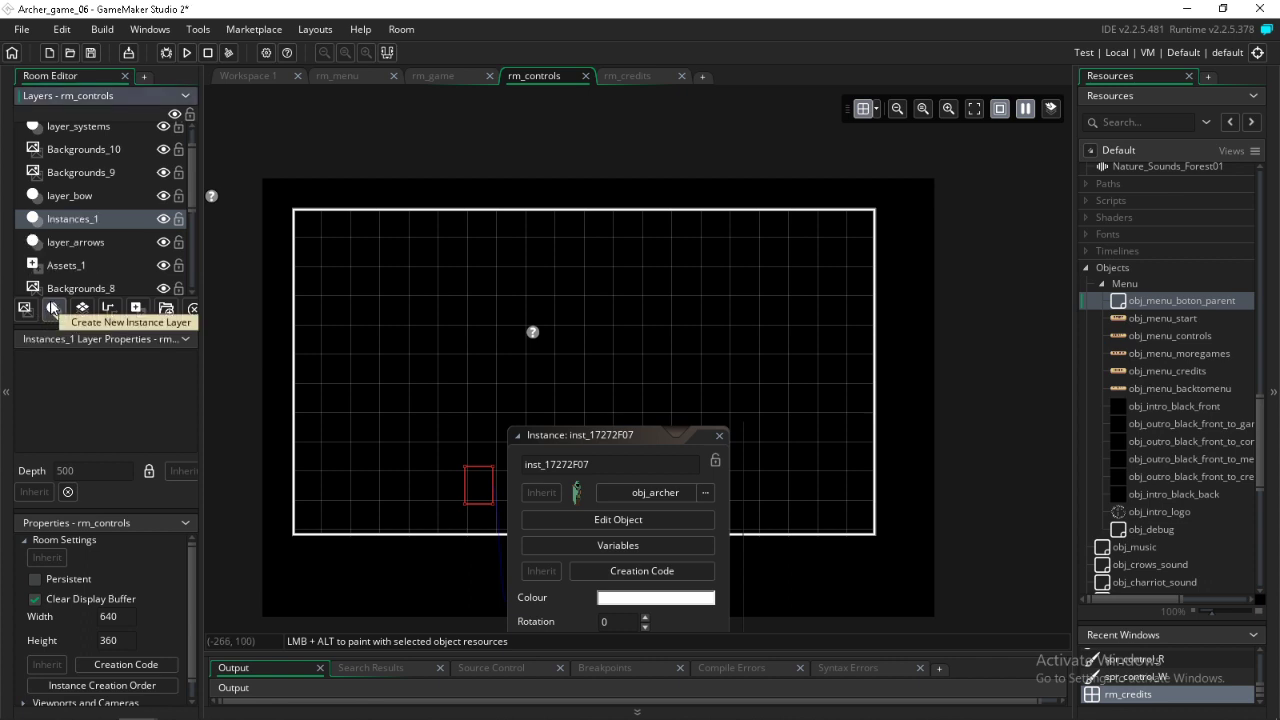
key(F2)
text(layer_archer)
click(63, 242)
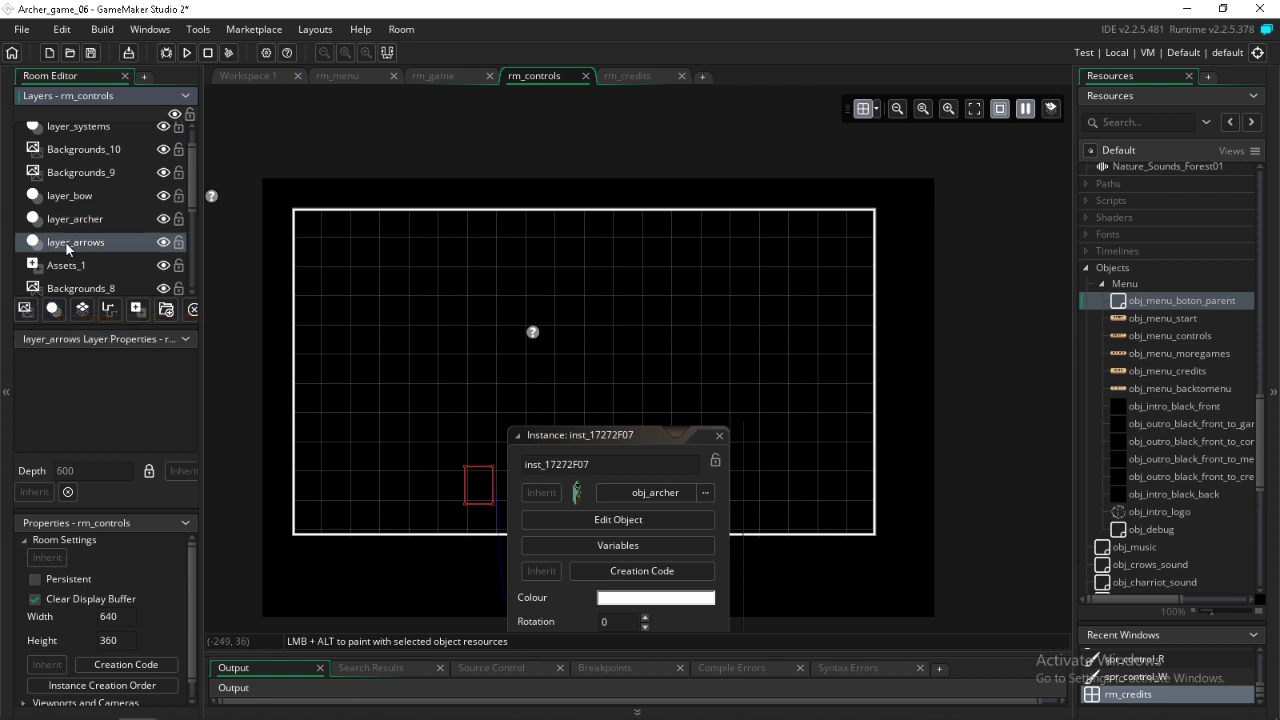
Step: Save and run the game, test drawing the bow in the controls screen and return to the menu
click(91, 53)
click(184, 53)
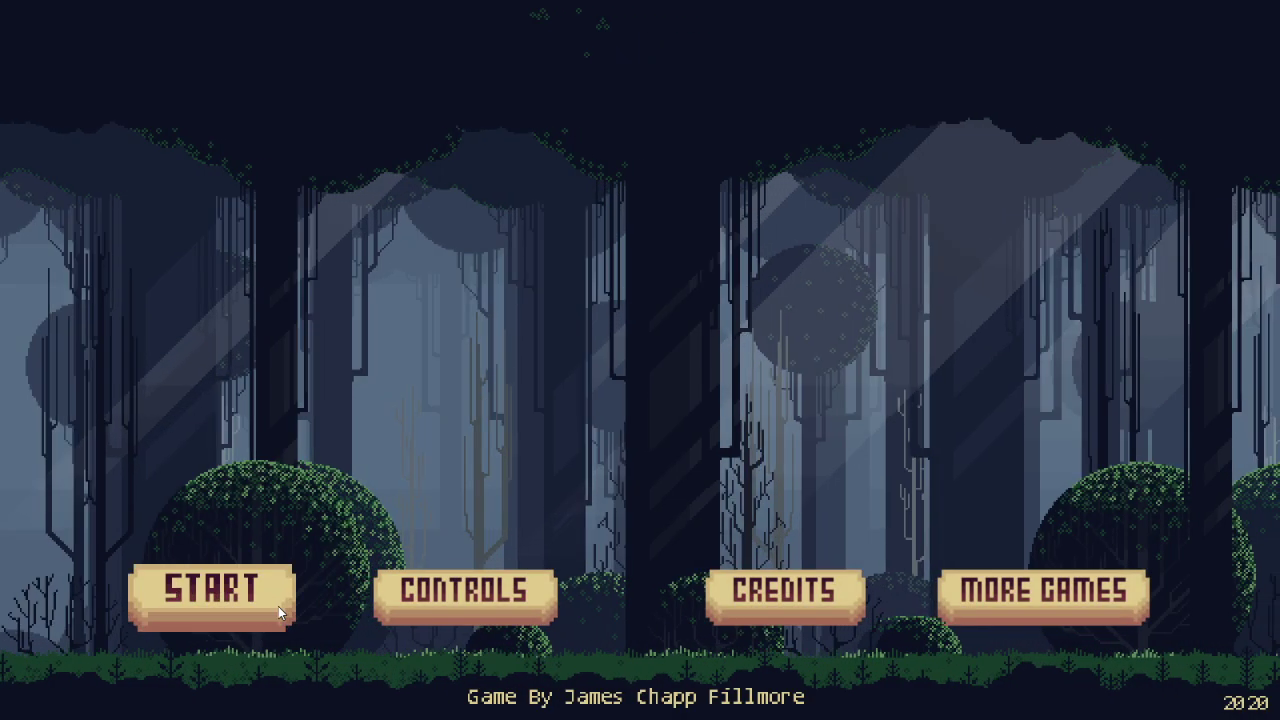
click(468, 610)
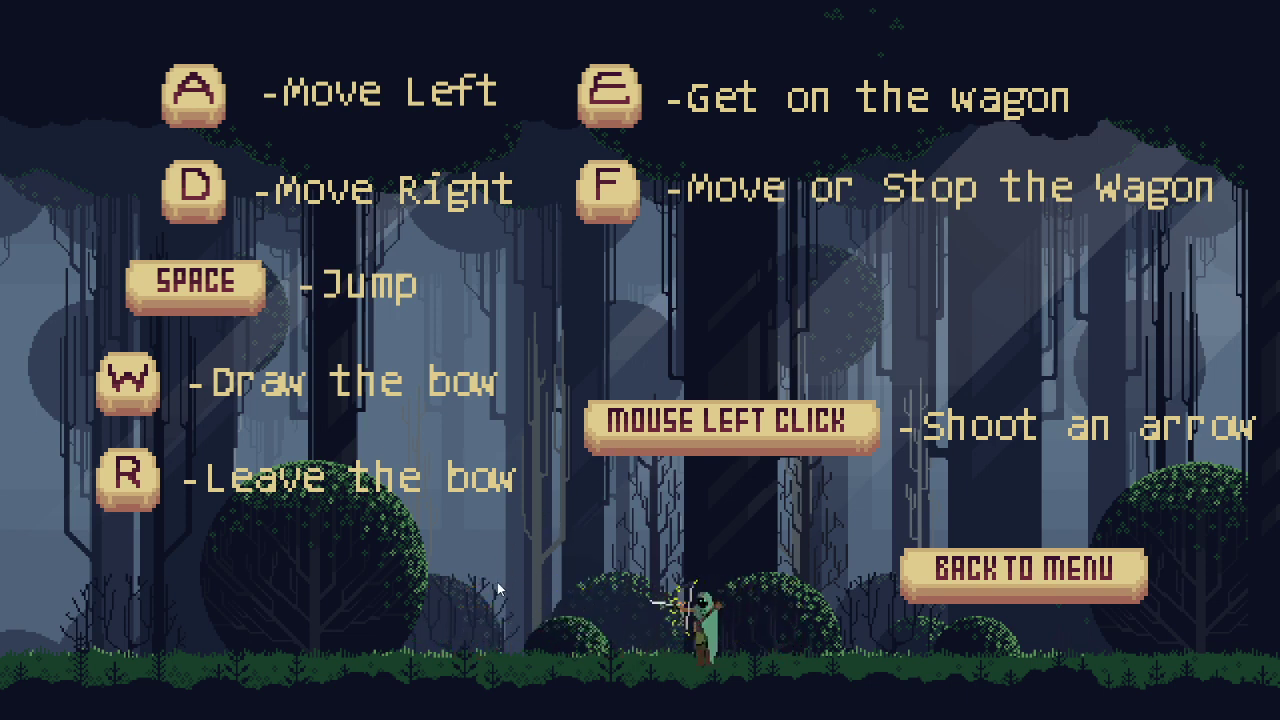
click(952, 585)
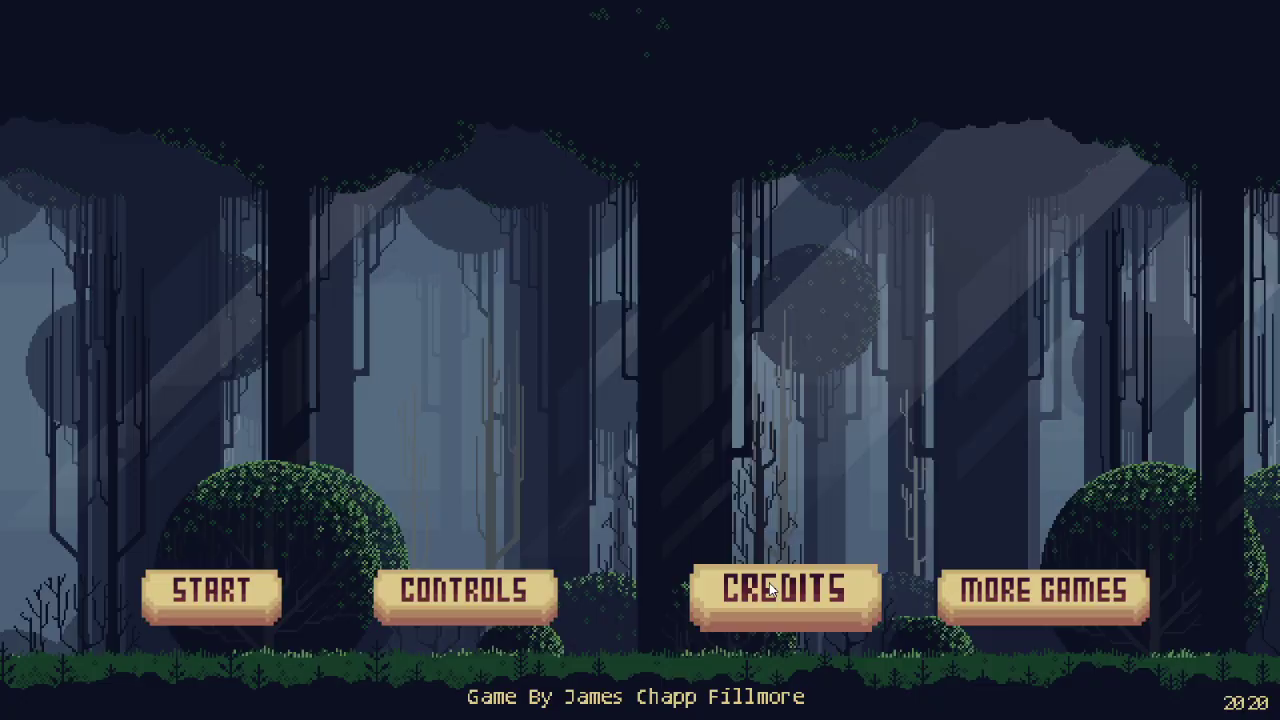
Step: Test the Credits, More Games and Back to Menu buttons in the running game
click(769, 583)
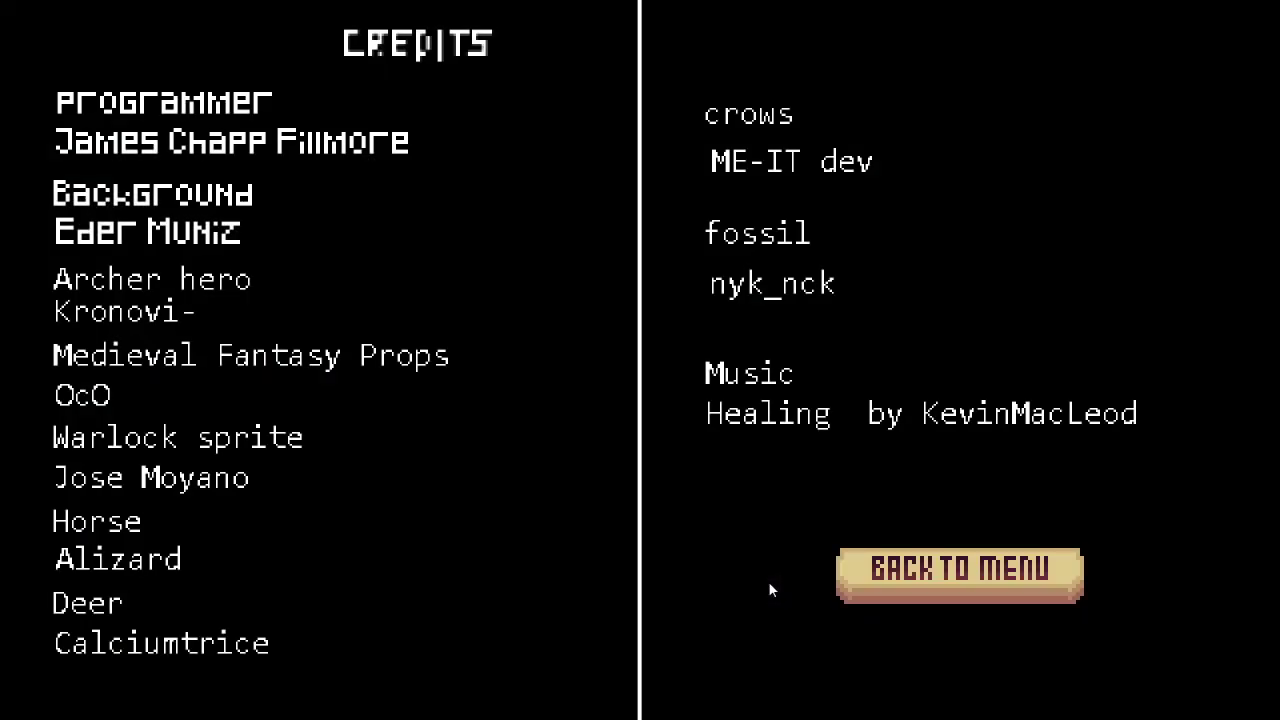
click(1027, 582)
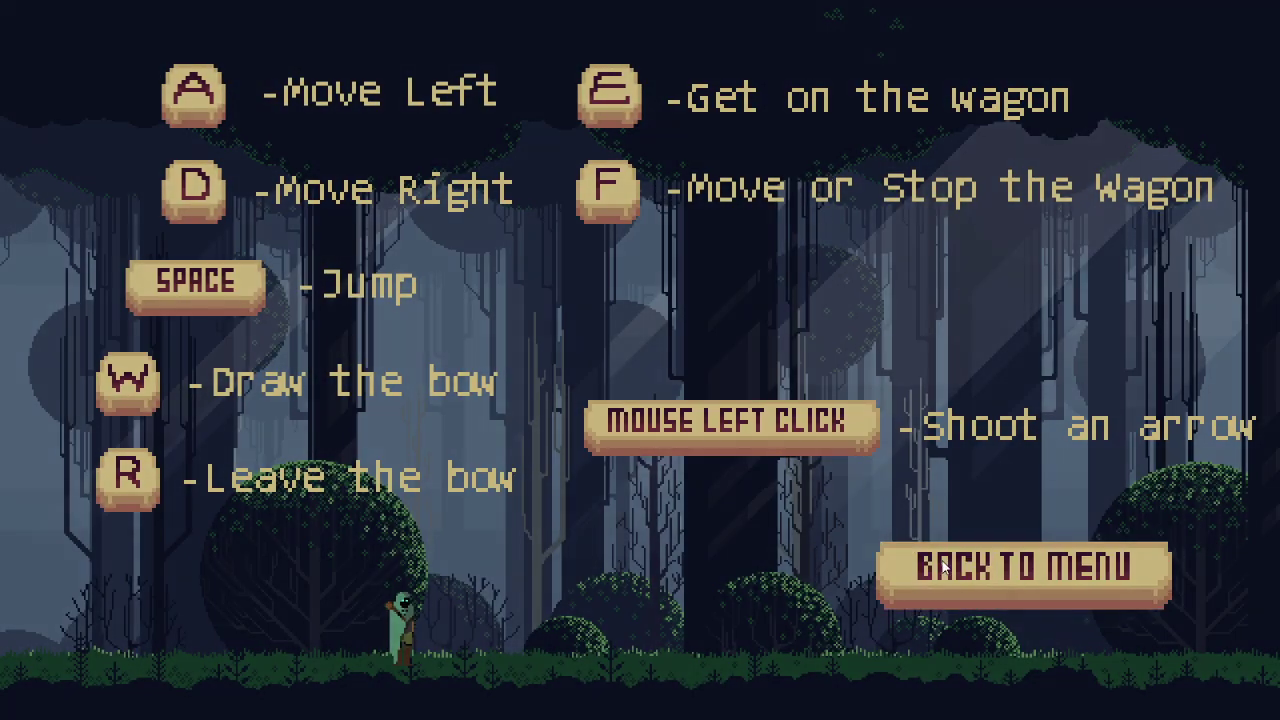
click(945, 565)
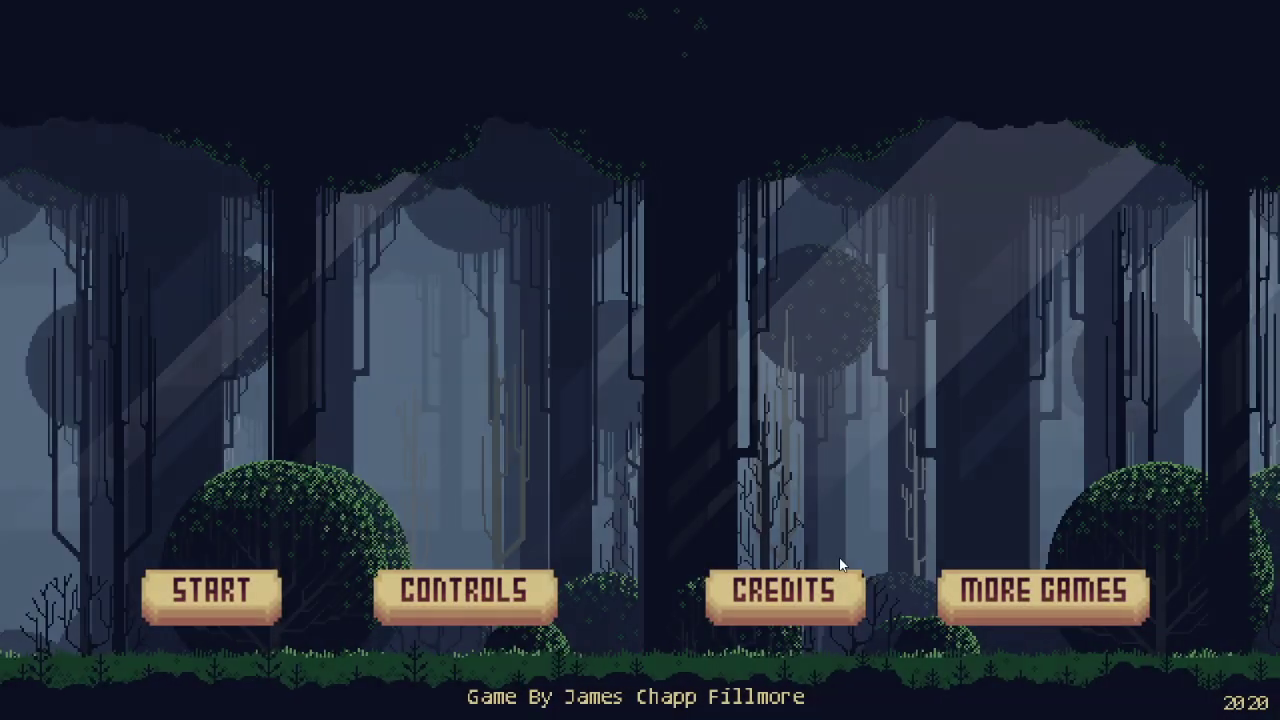
click(806, 605)
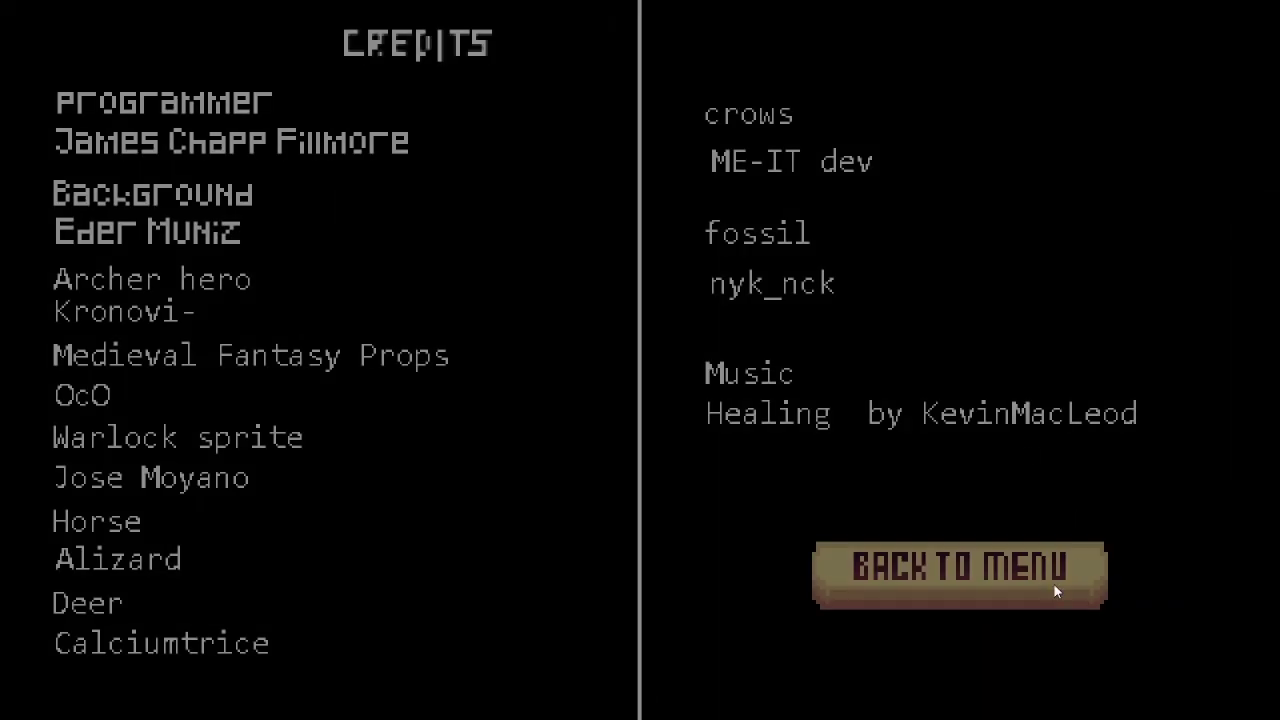
click(1039, 587)
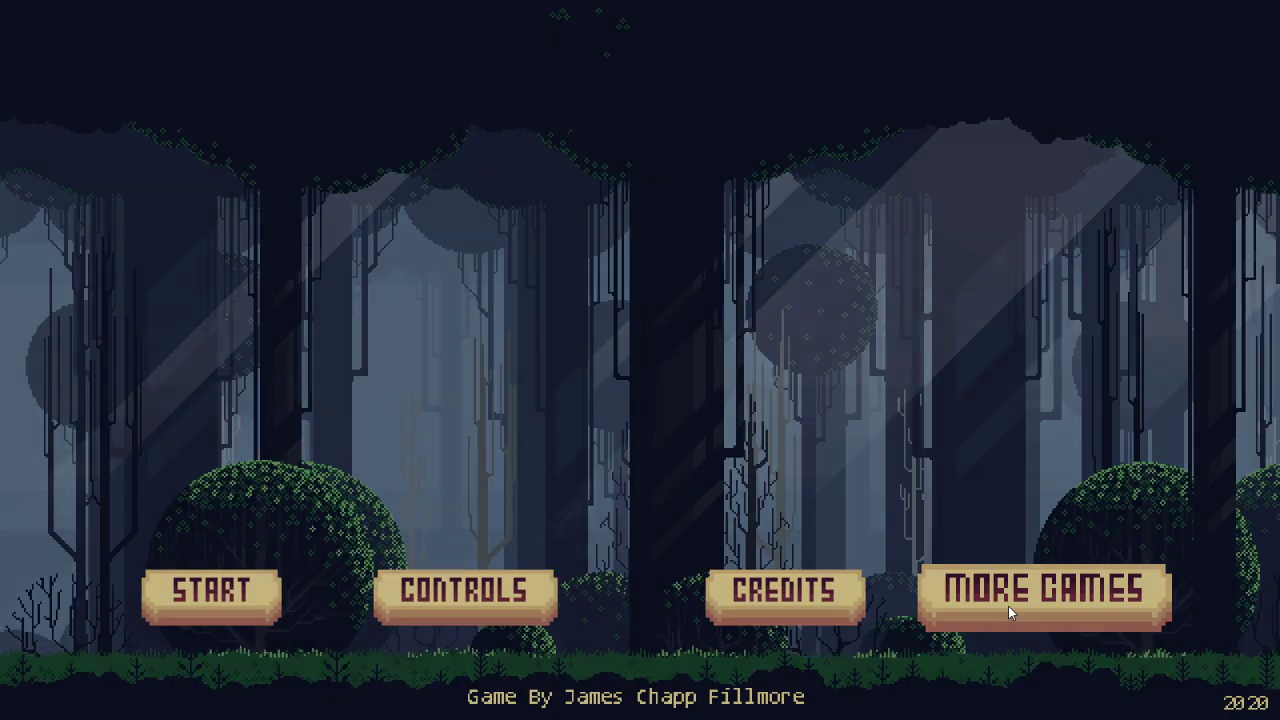
click(1008, 606)
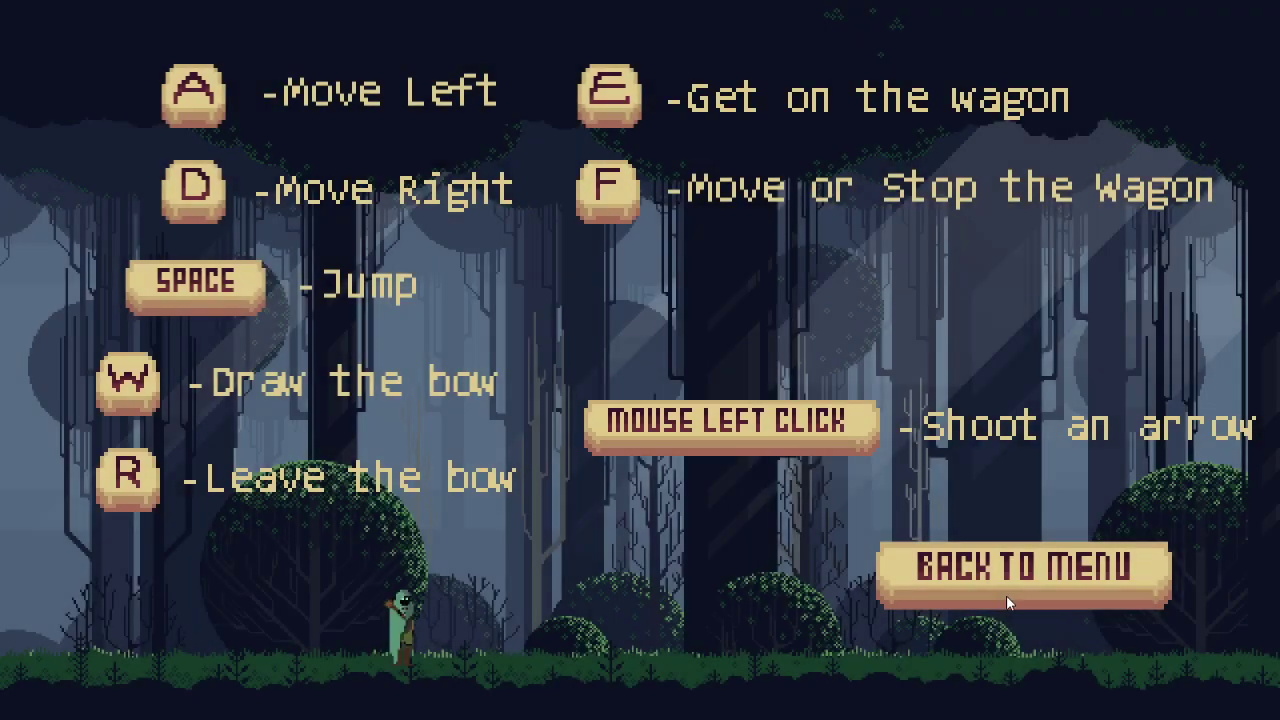
click(1006, 598)
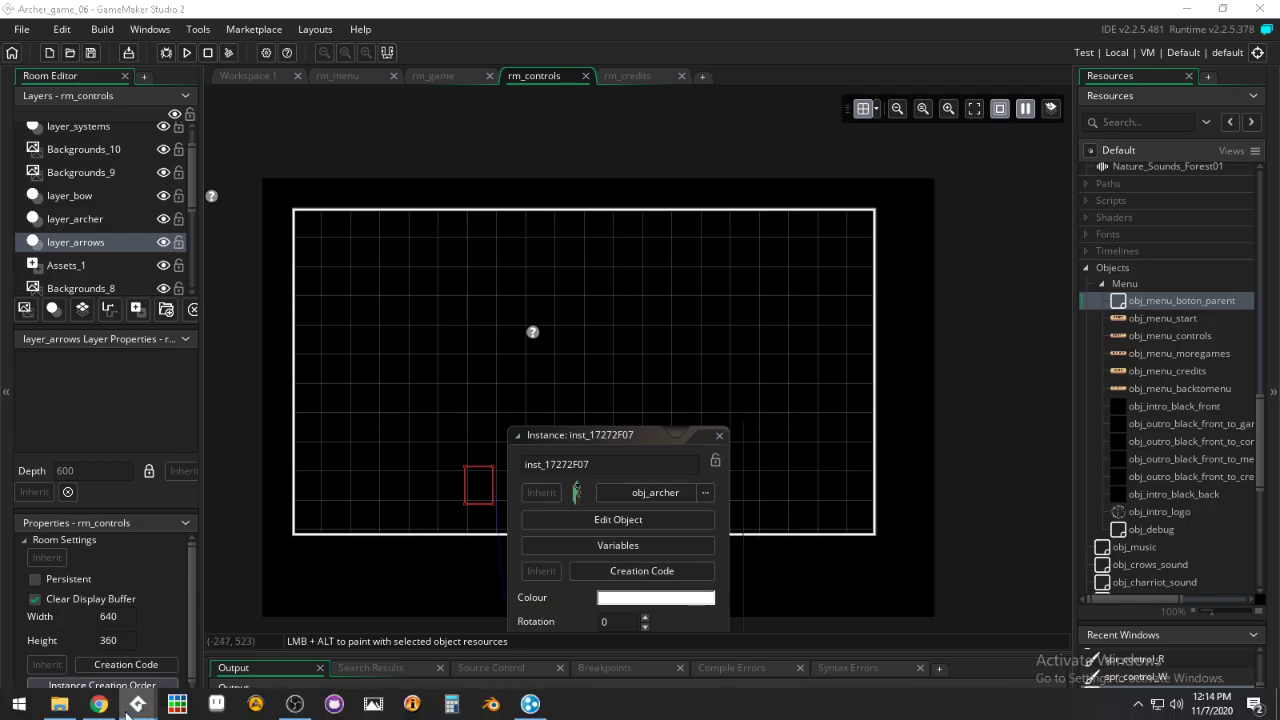
Step: Switch to the pixelartgalleyv0.025 project in the other GameMaker Studio 2 window and maximize it
mouse_move(138, 704)
click(202, 662)
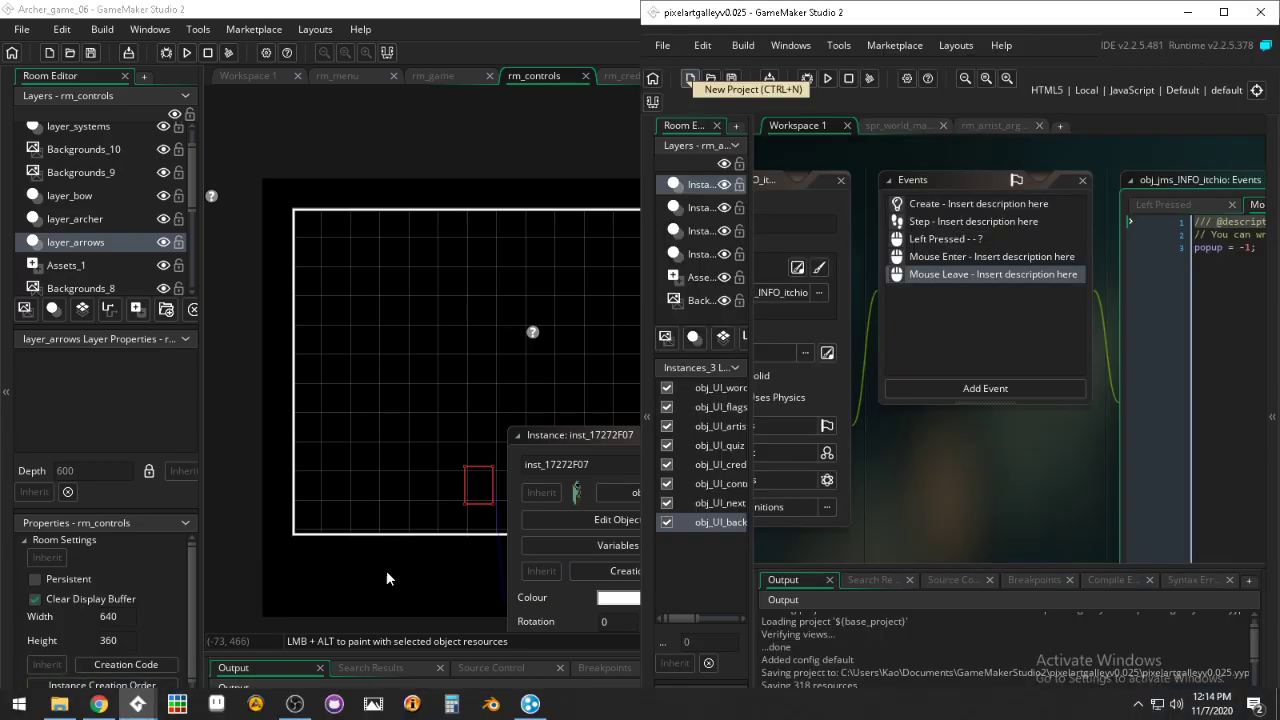
double_click(1055, 17)
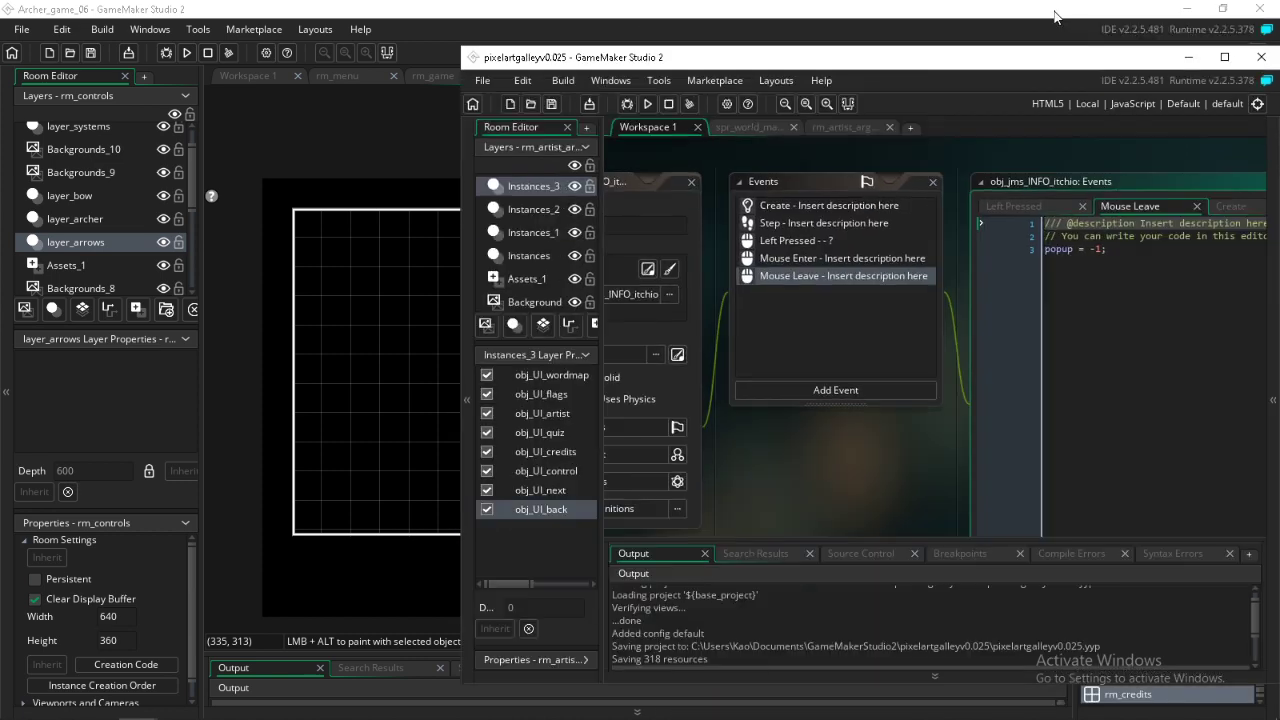
click(1224, 56)
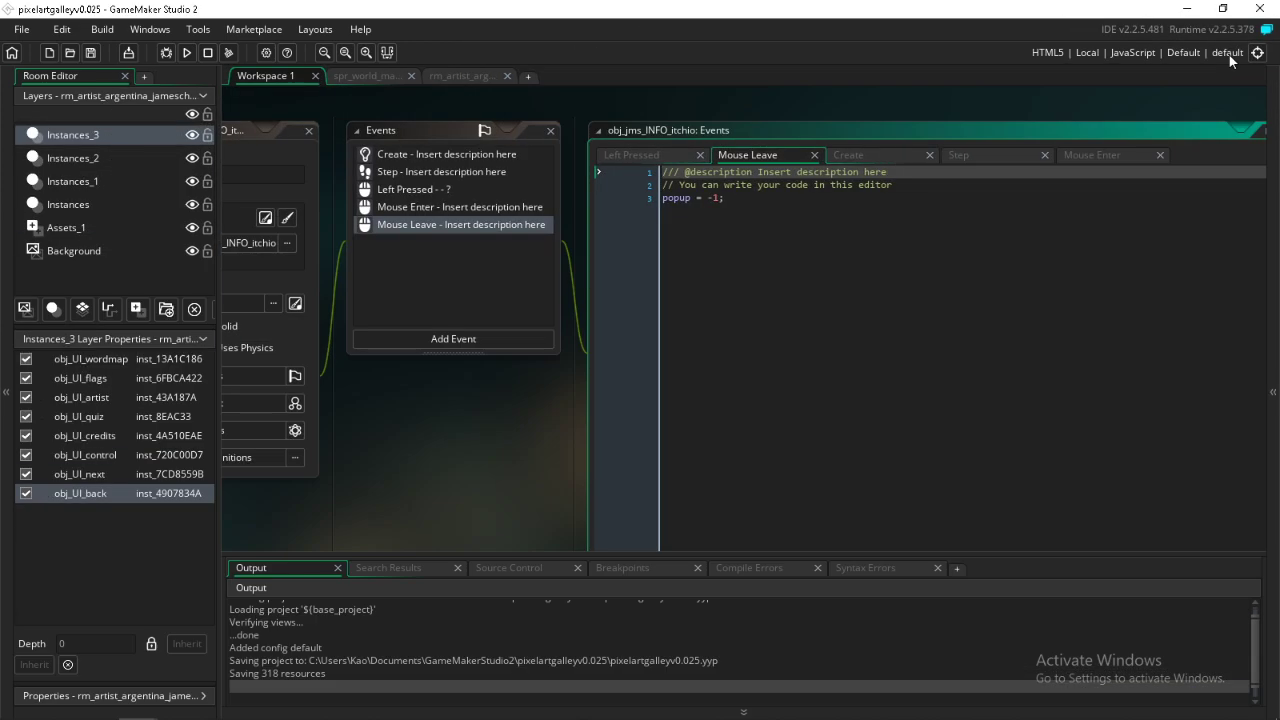
Step: Copy the url_open_ext line from obj_jms_INFO_itchio's Left Pressed event and return to the archer project
click(411, 190)
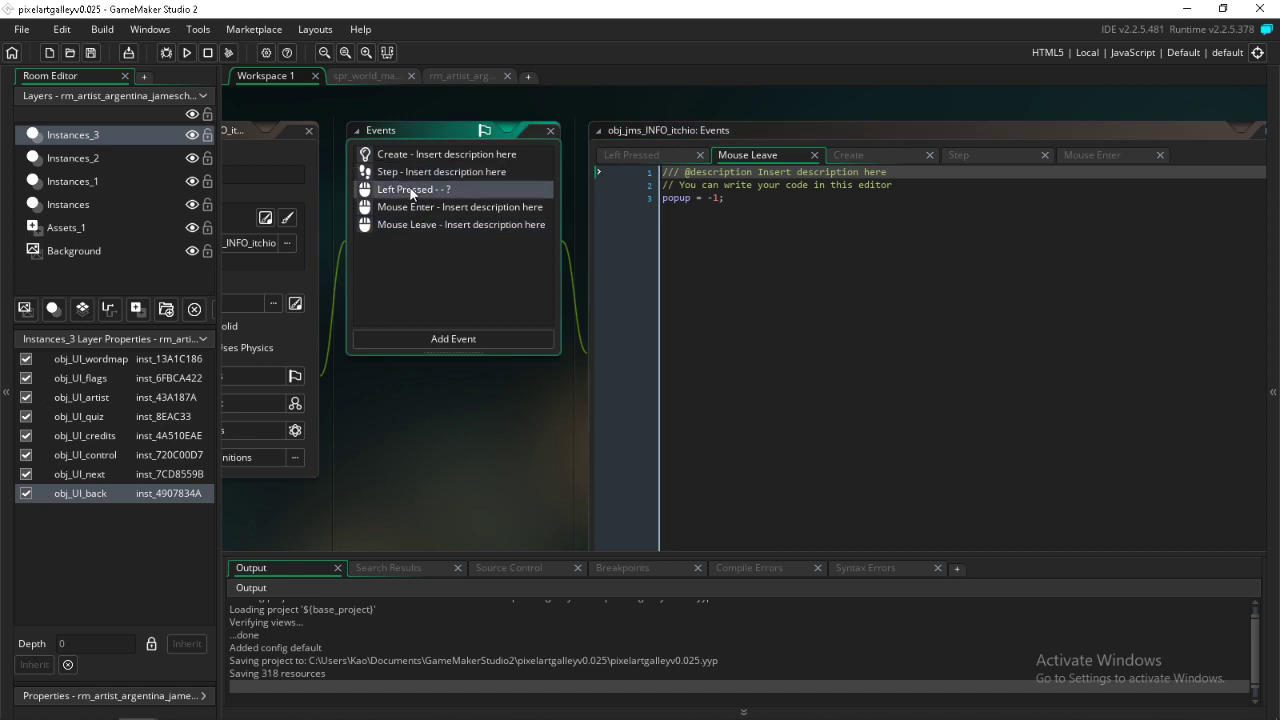
click(411, 190)
click(597, 200)
key(ctrl+c)
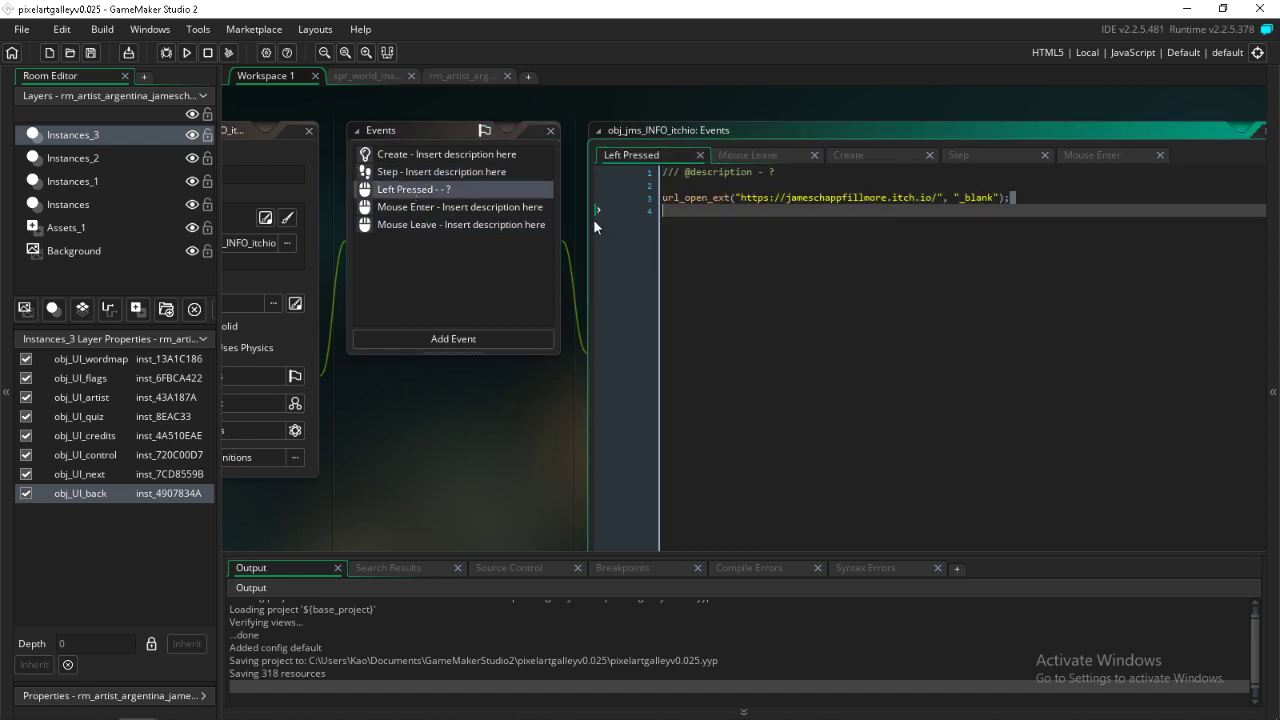
click(380, 75)
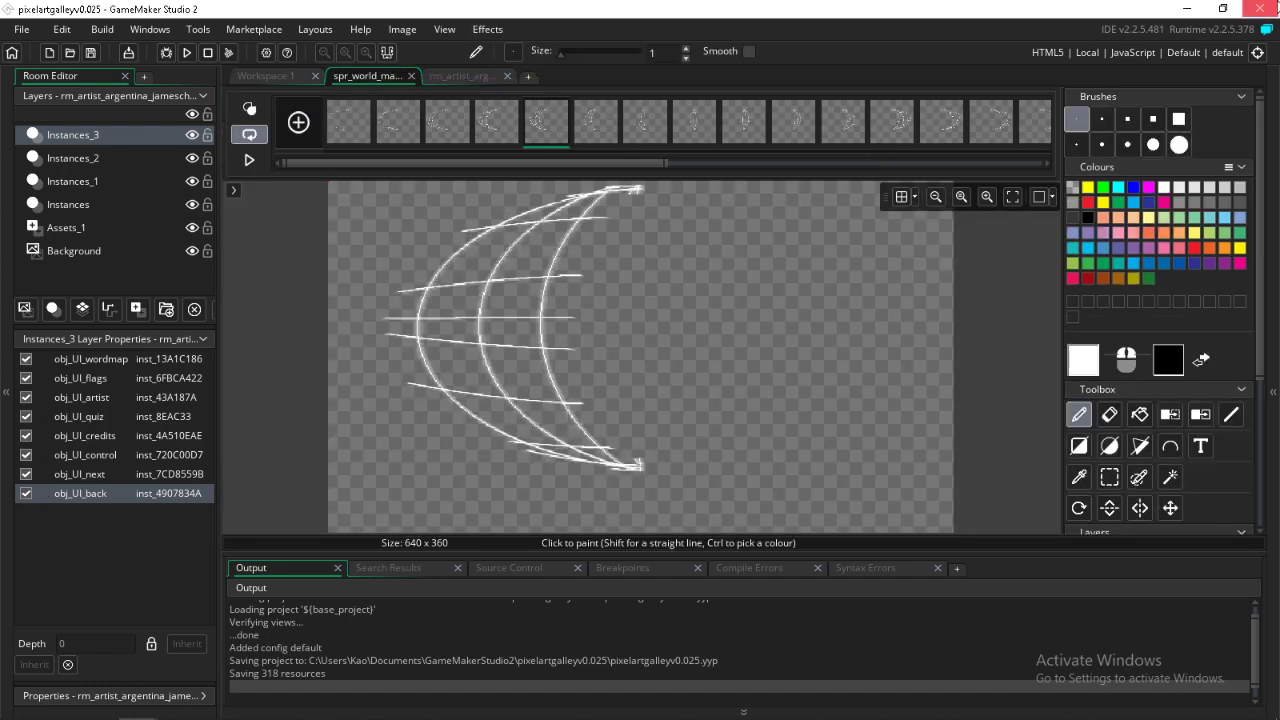
click(1184, 10)
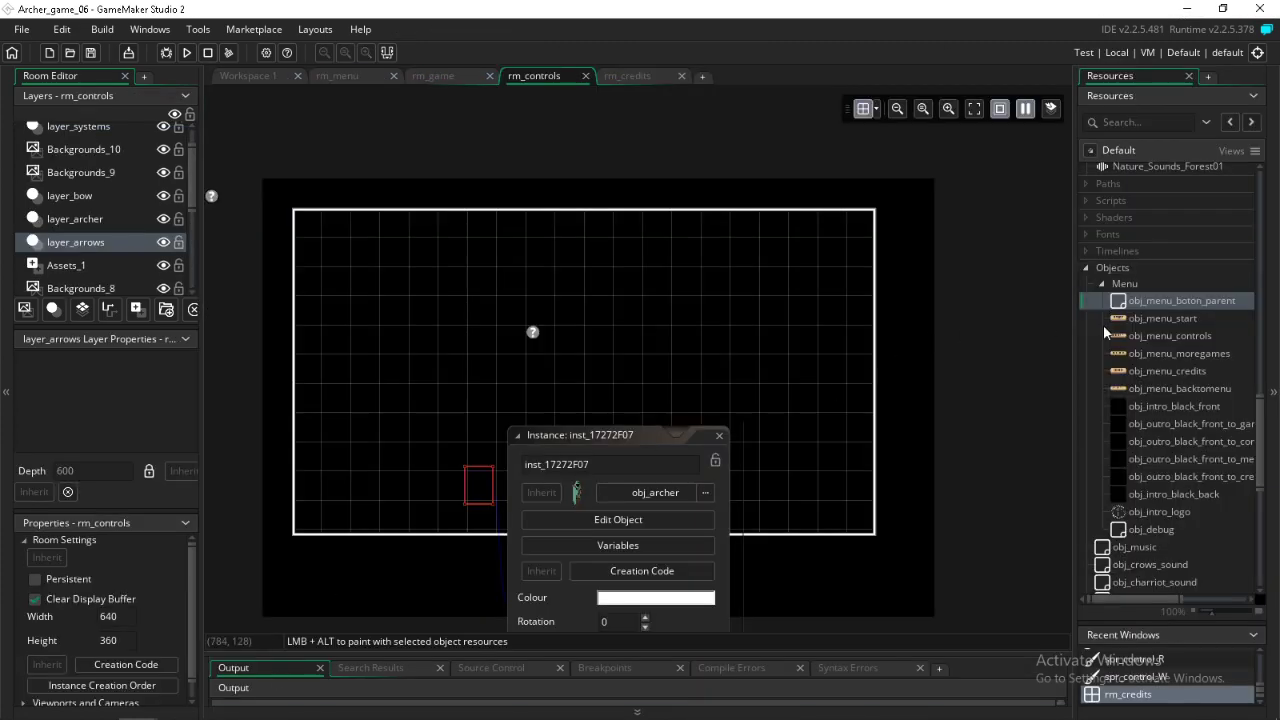
Step: Replace the instance_create_layer line in obj_menu_moregames' Left Pressed event with the copied url_open_ext line and save the project
double_click(1149, 358)
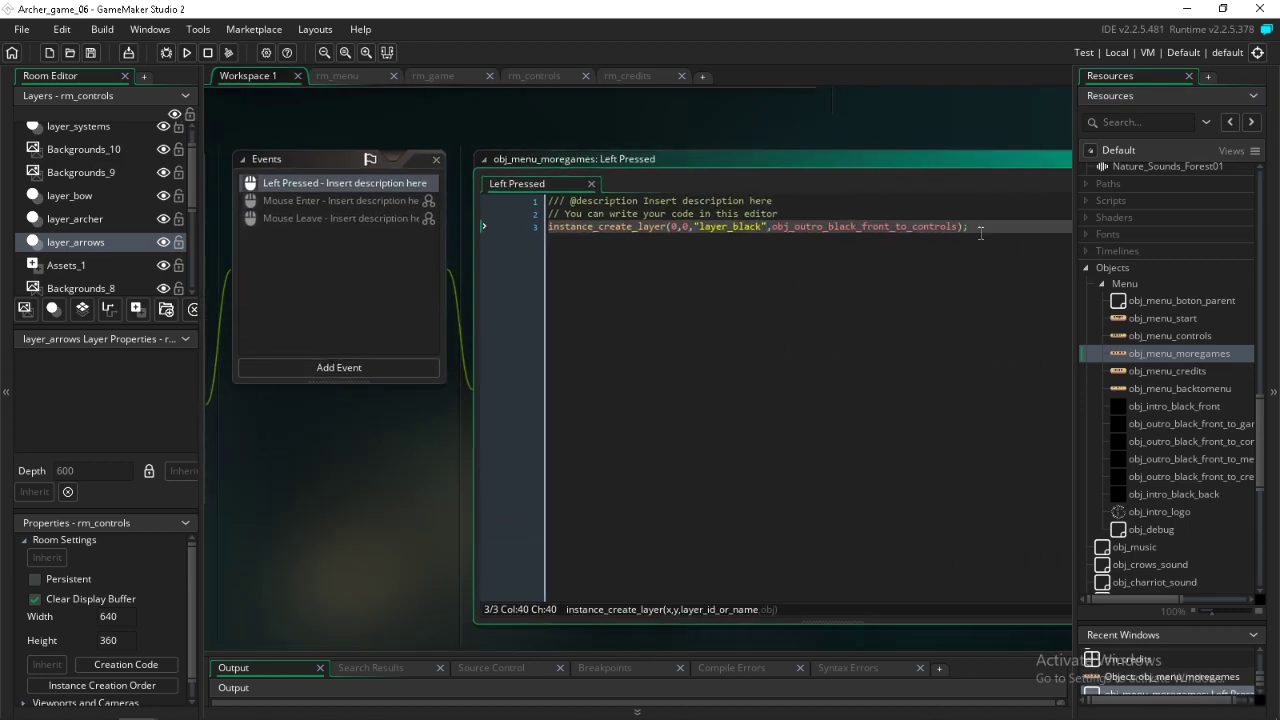
key(shift+Home)
key(ctrl+v)
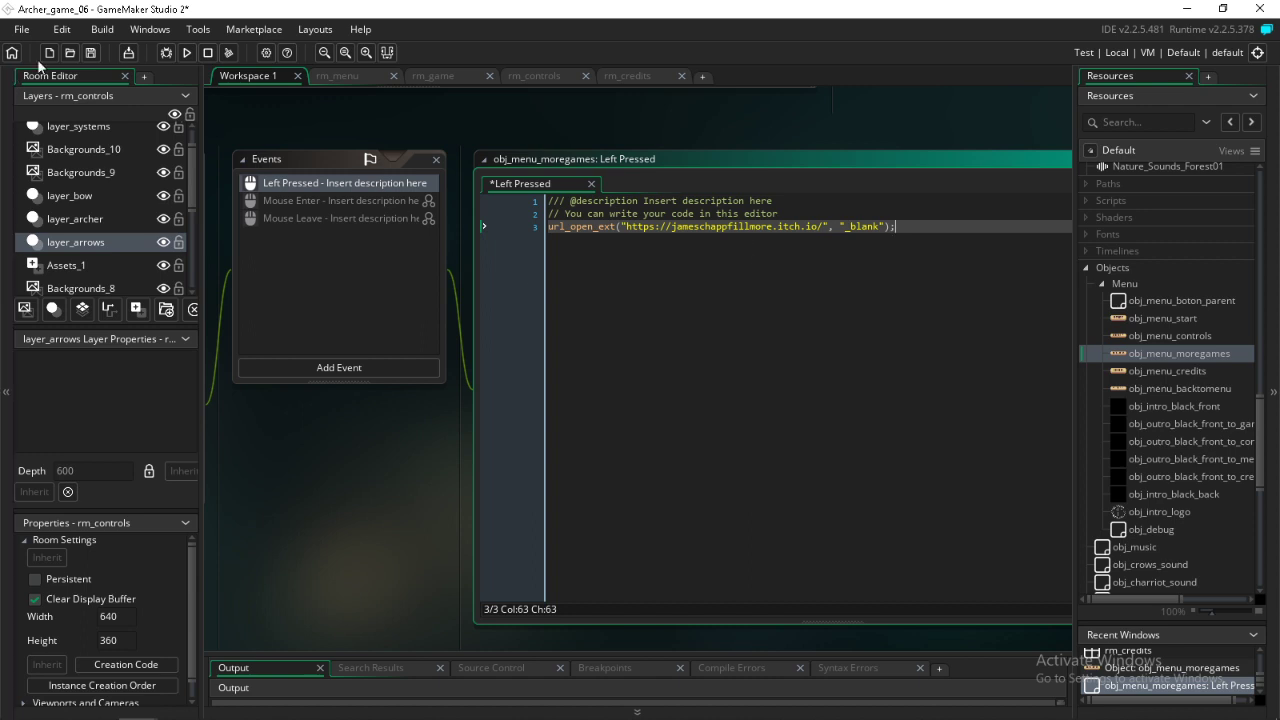
click(90, 53)
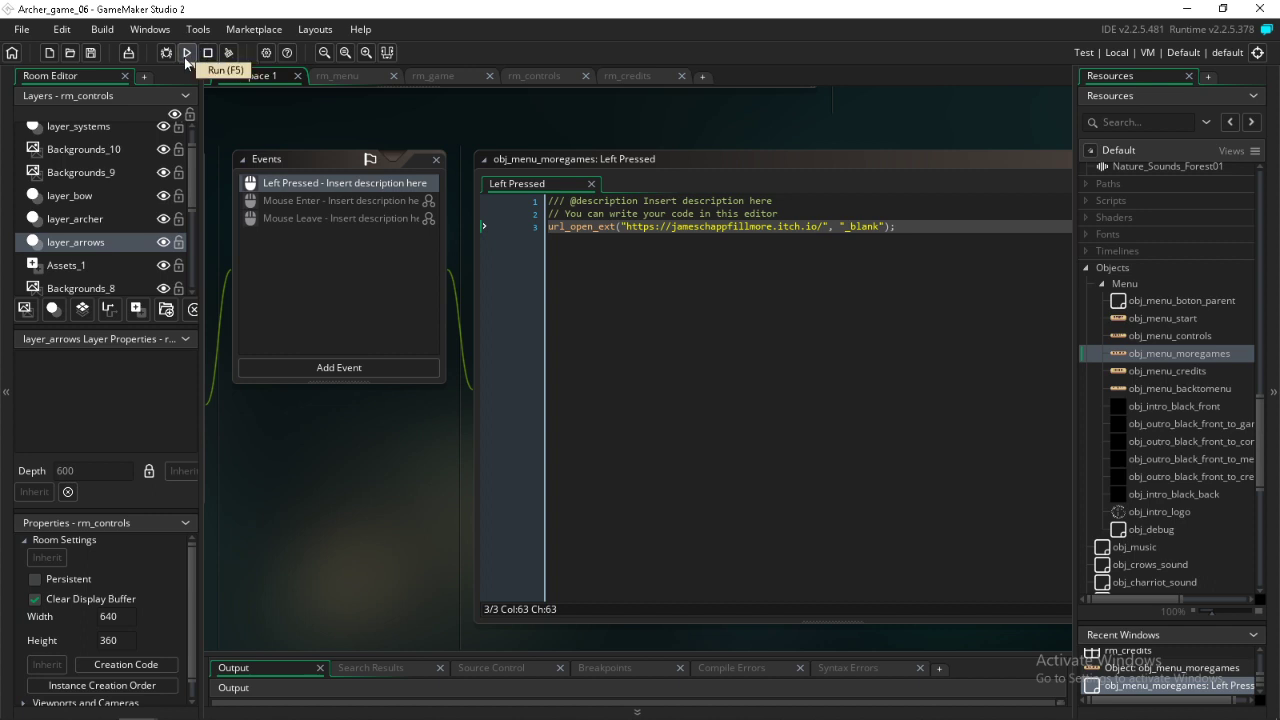
mouse_move(60, 703)
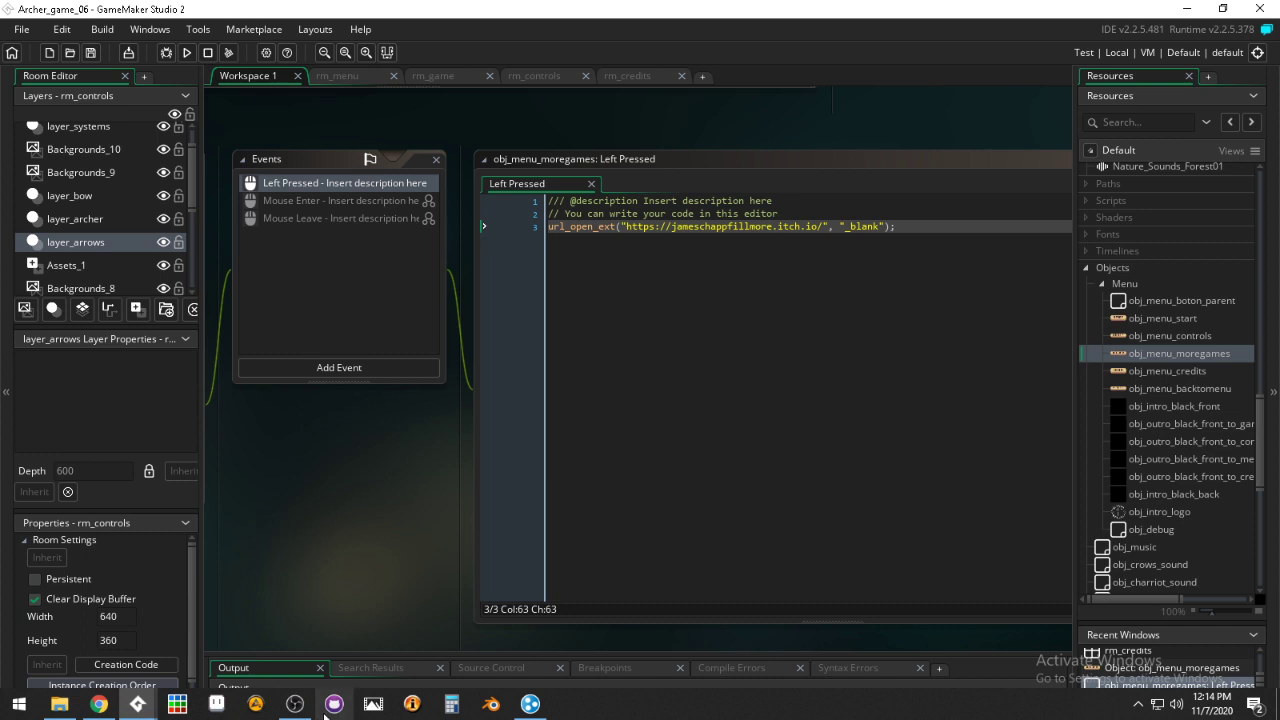
click(296, 704)
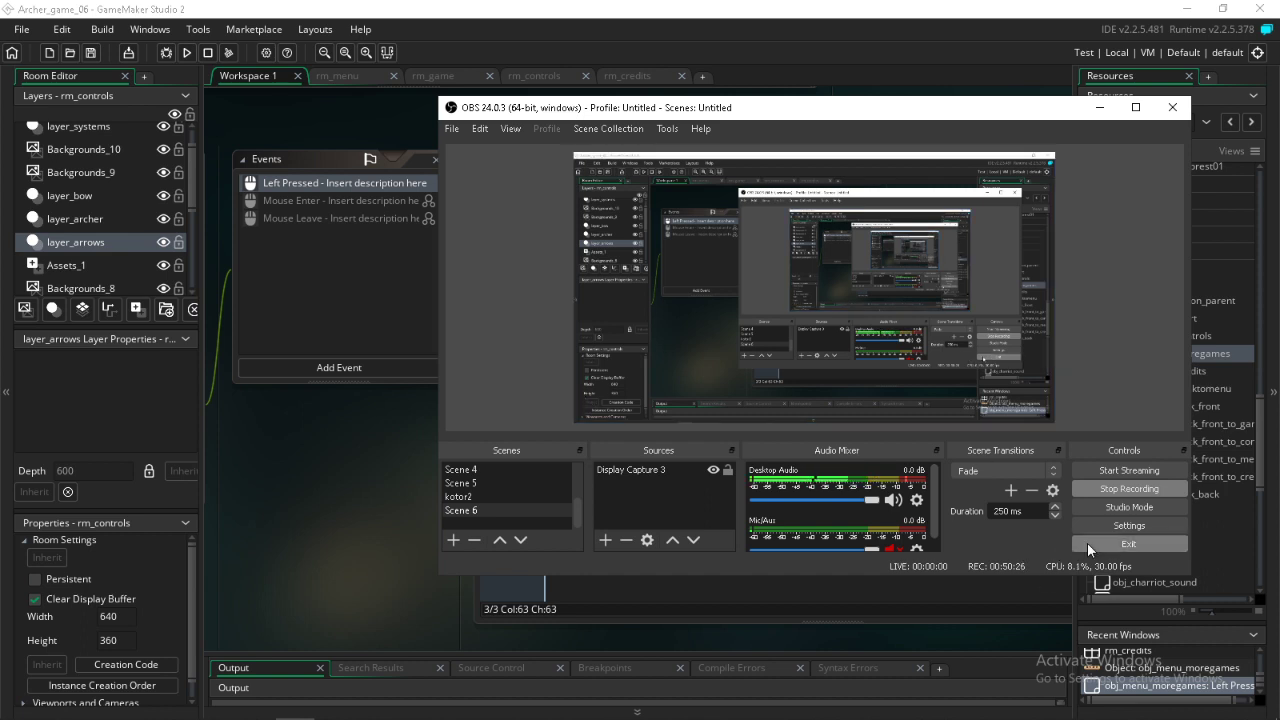
click(1098, 108)
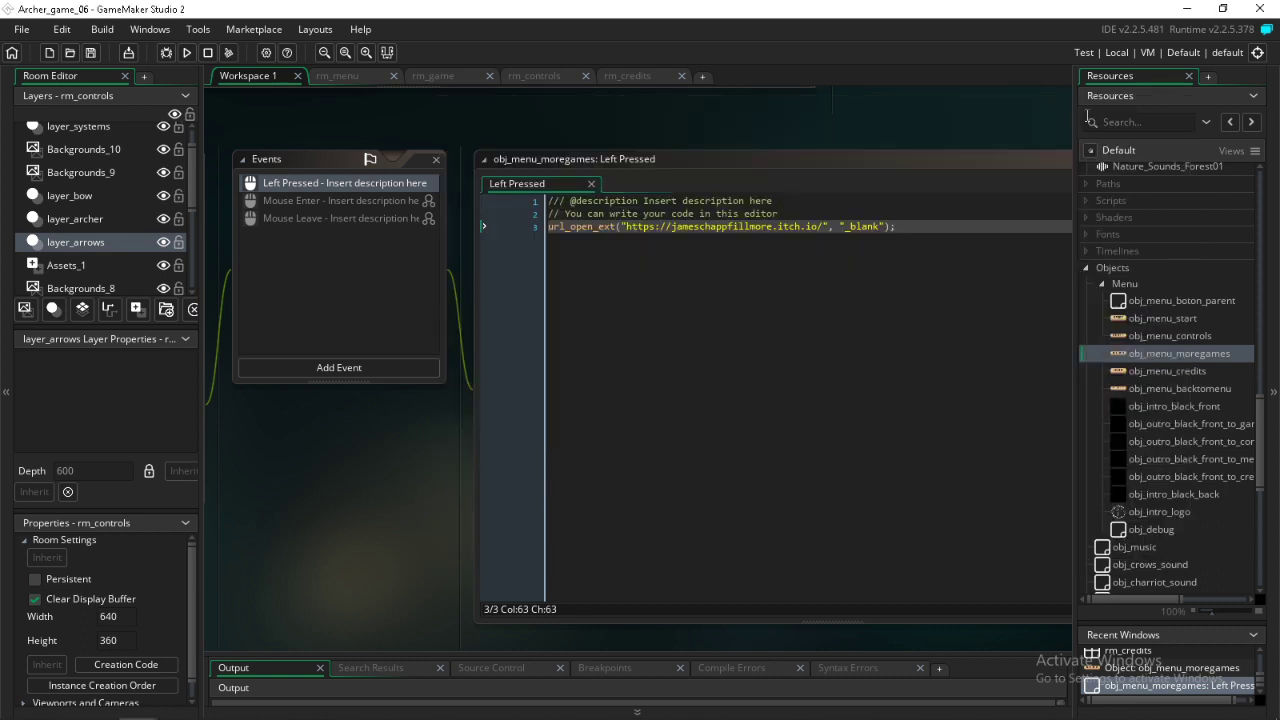
click(329, 79)
click(428, 77)
click(528, 78)
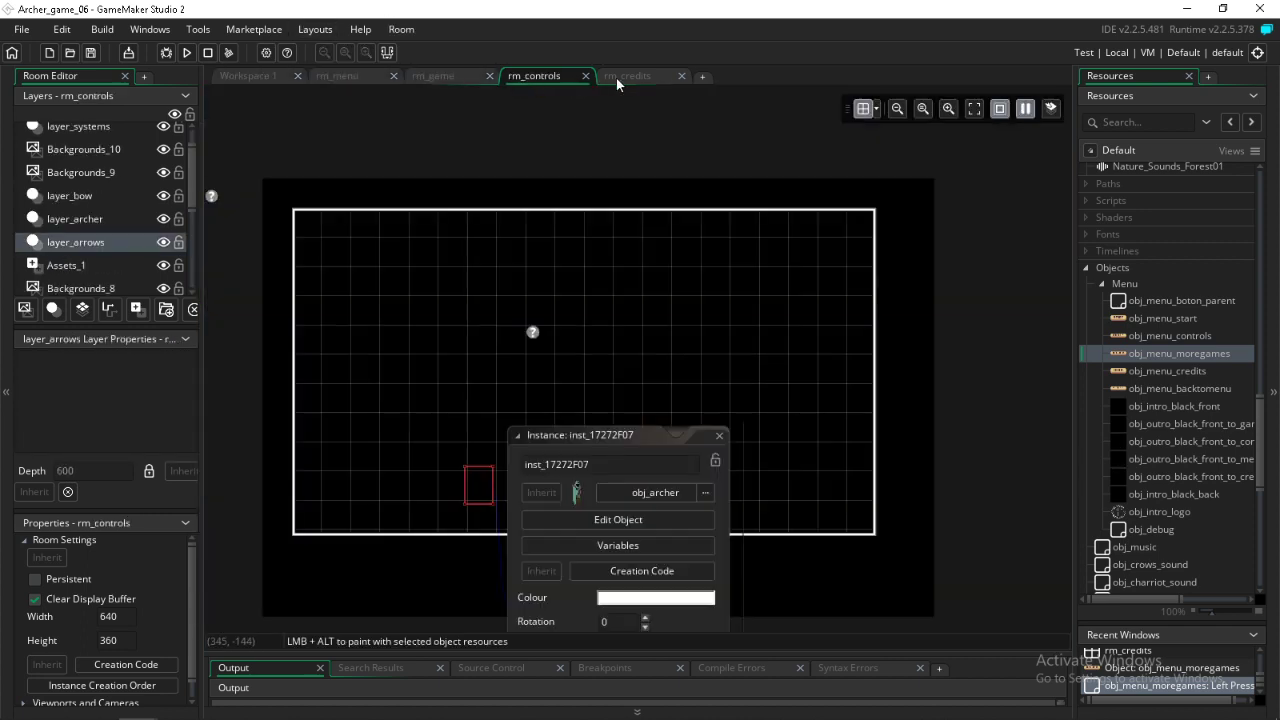
click(640, 79)
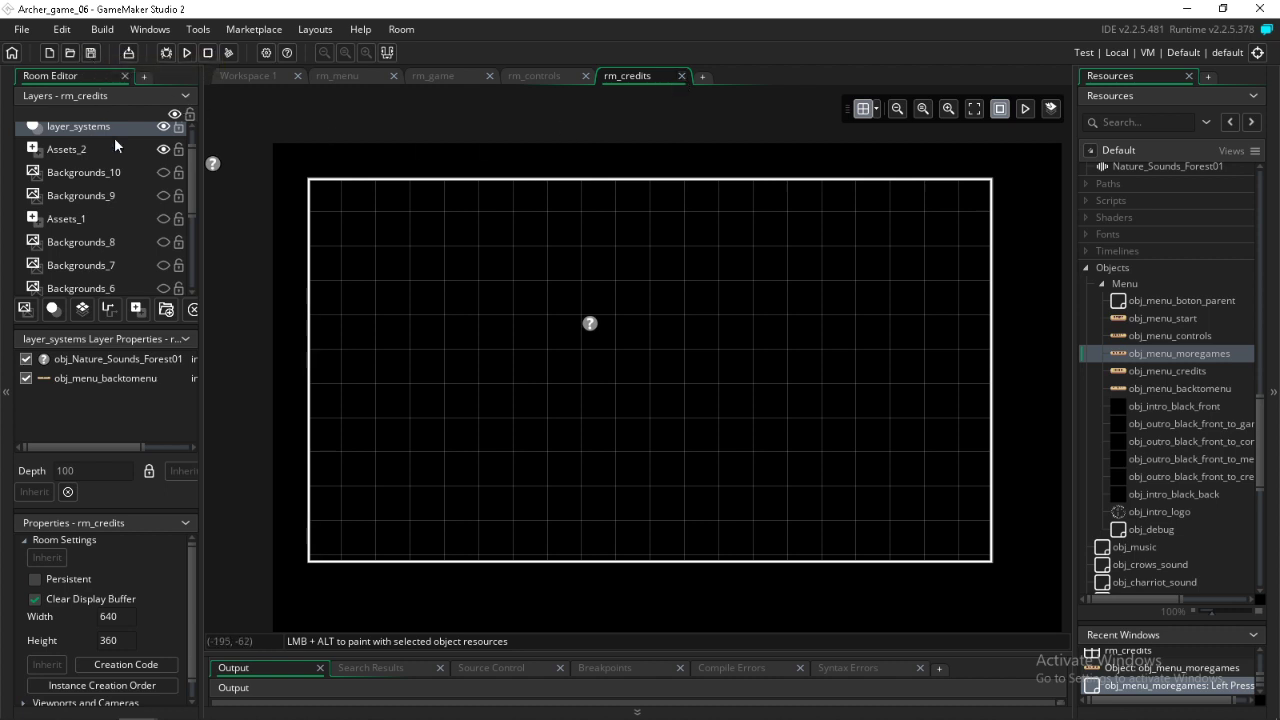
Step: Run the game and open the Controls screen from its main menu
click(186, 56)
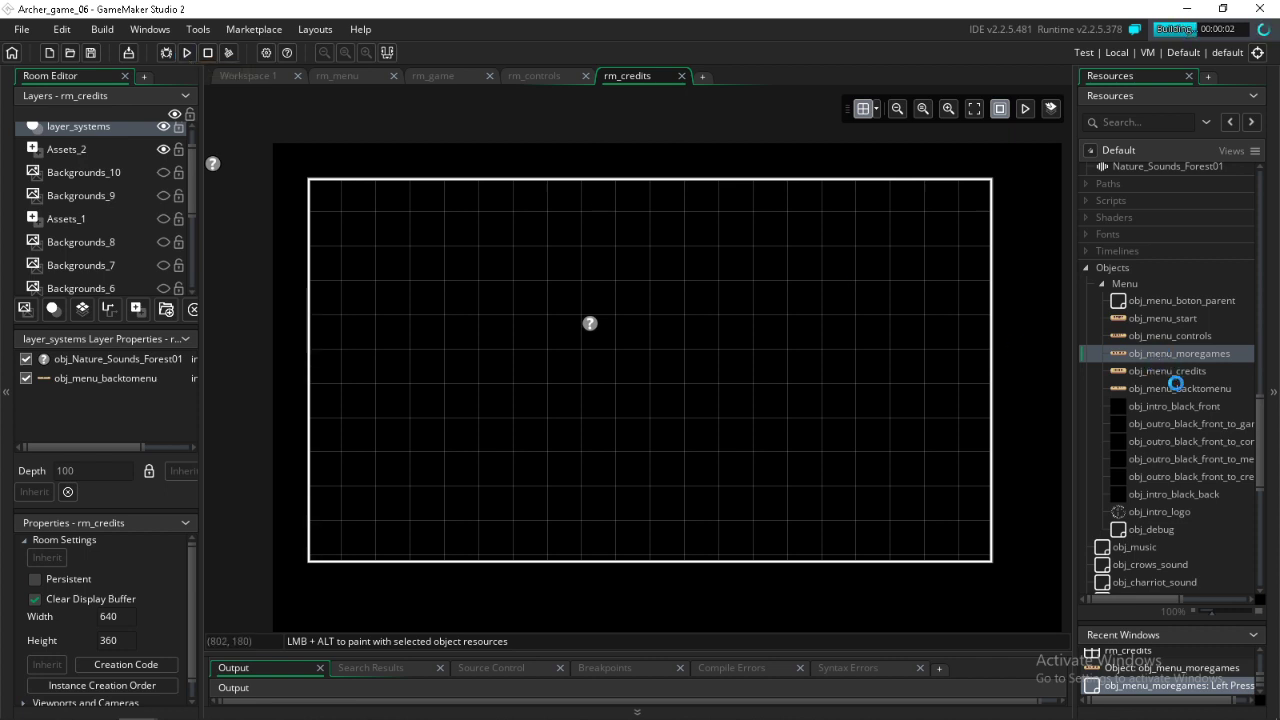
scroll(1176, 385, down, 8)
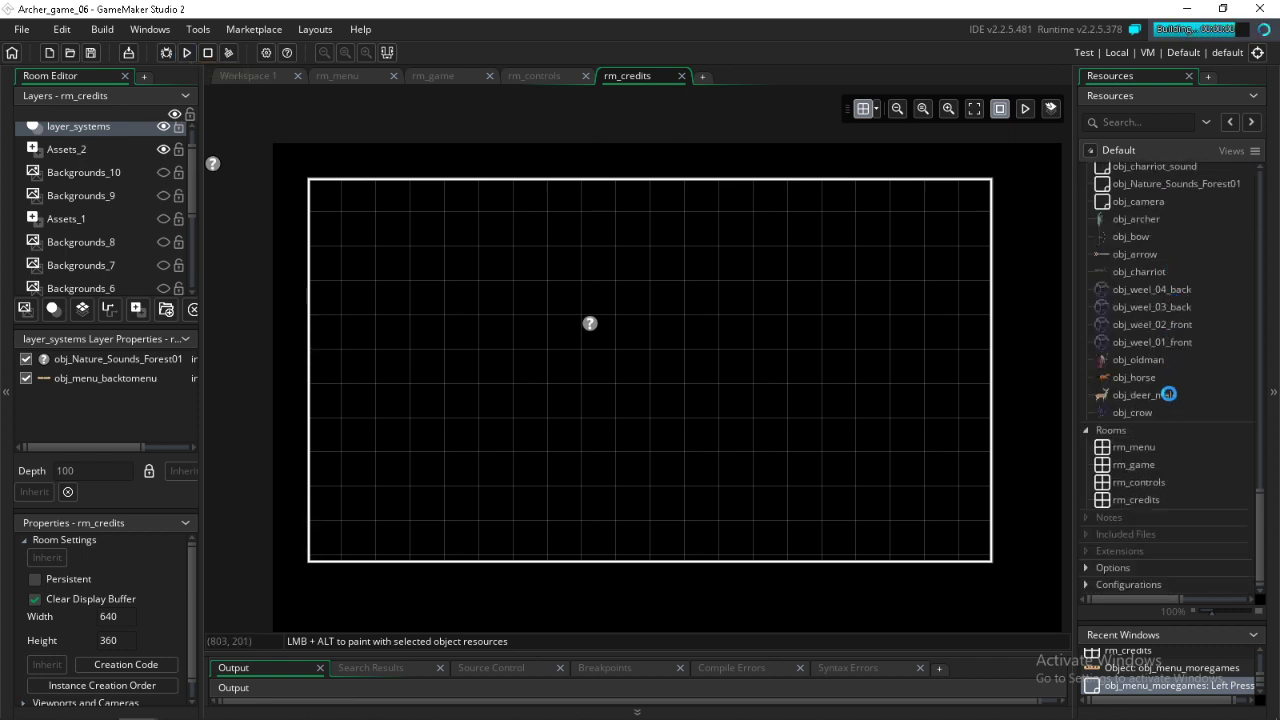
scroll(1119, 478, up, 4)
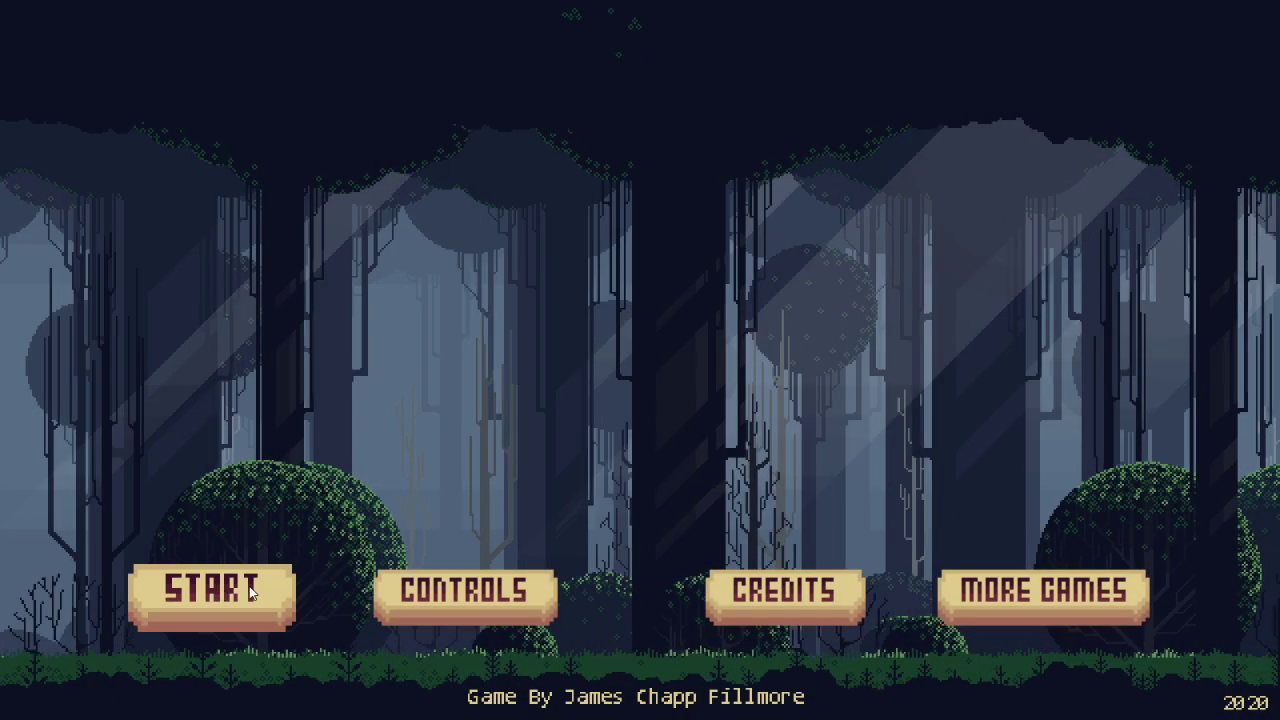
click(440, 590)
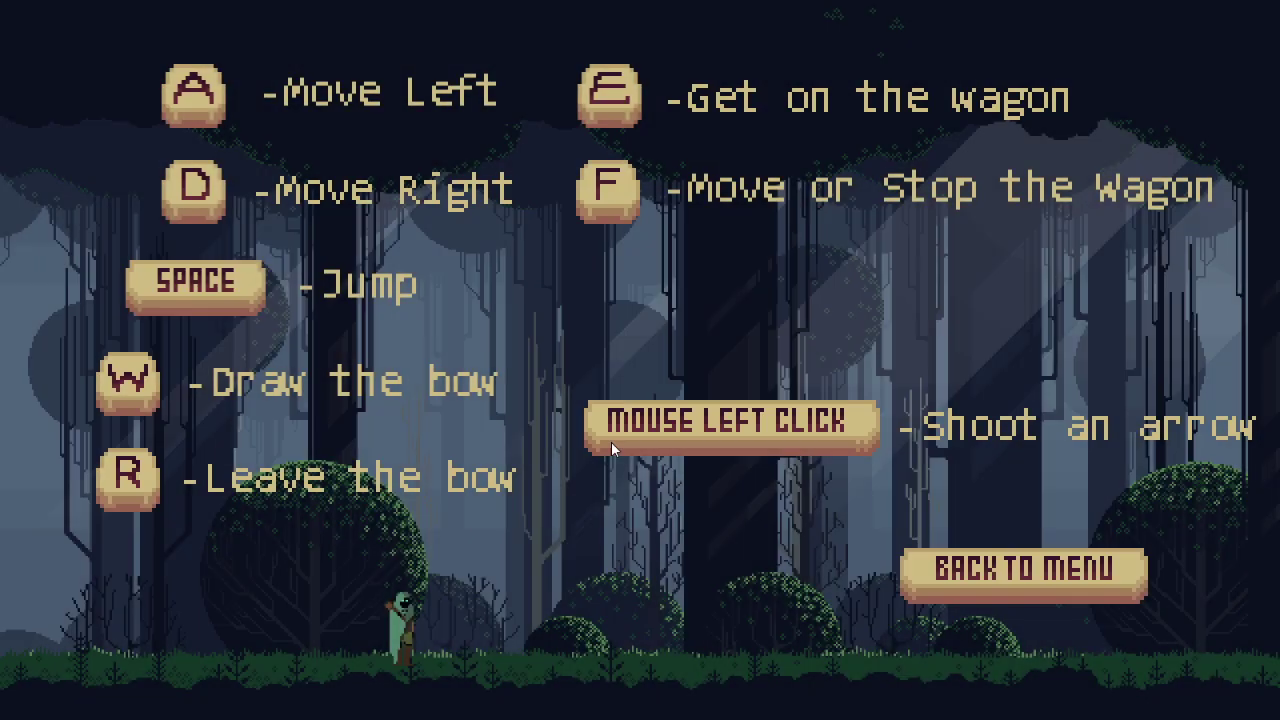
Step: Test the archer's walking and jumping in both directions on the Controls screen
key(d)
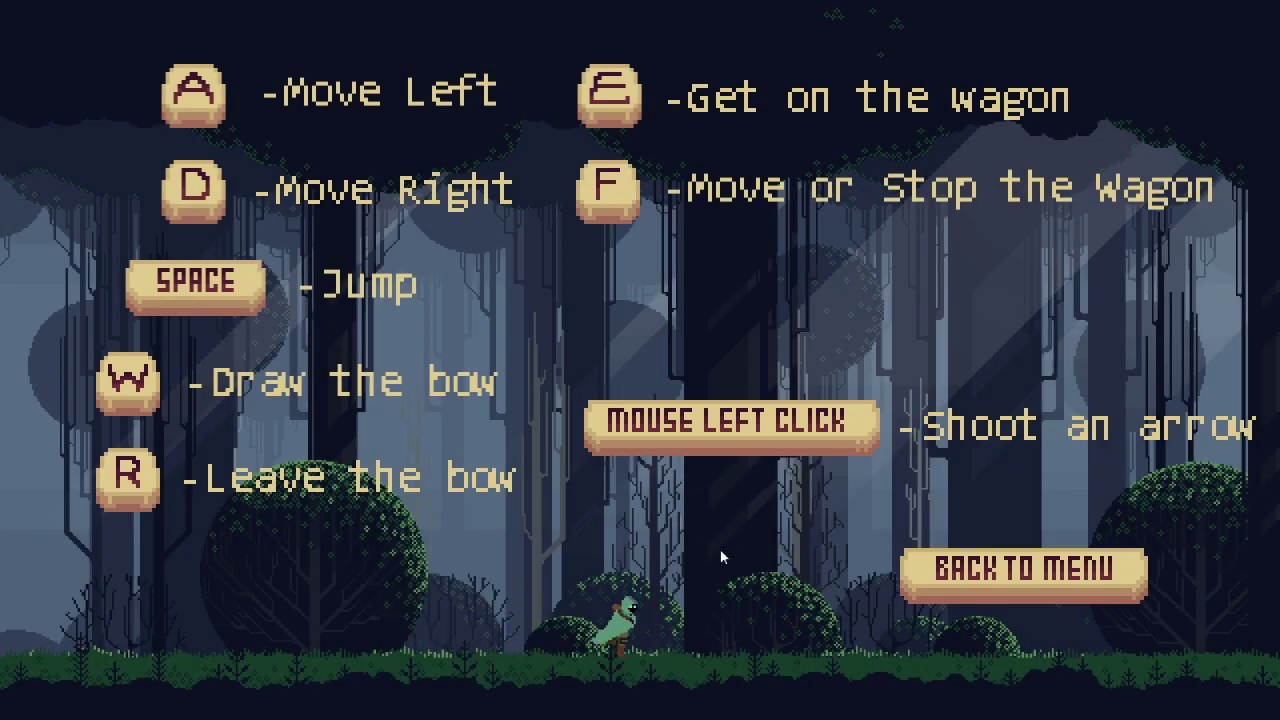
key(a)
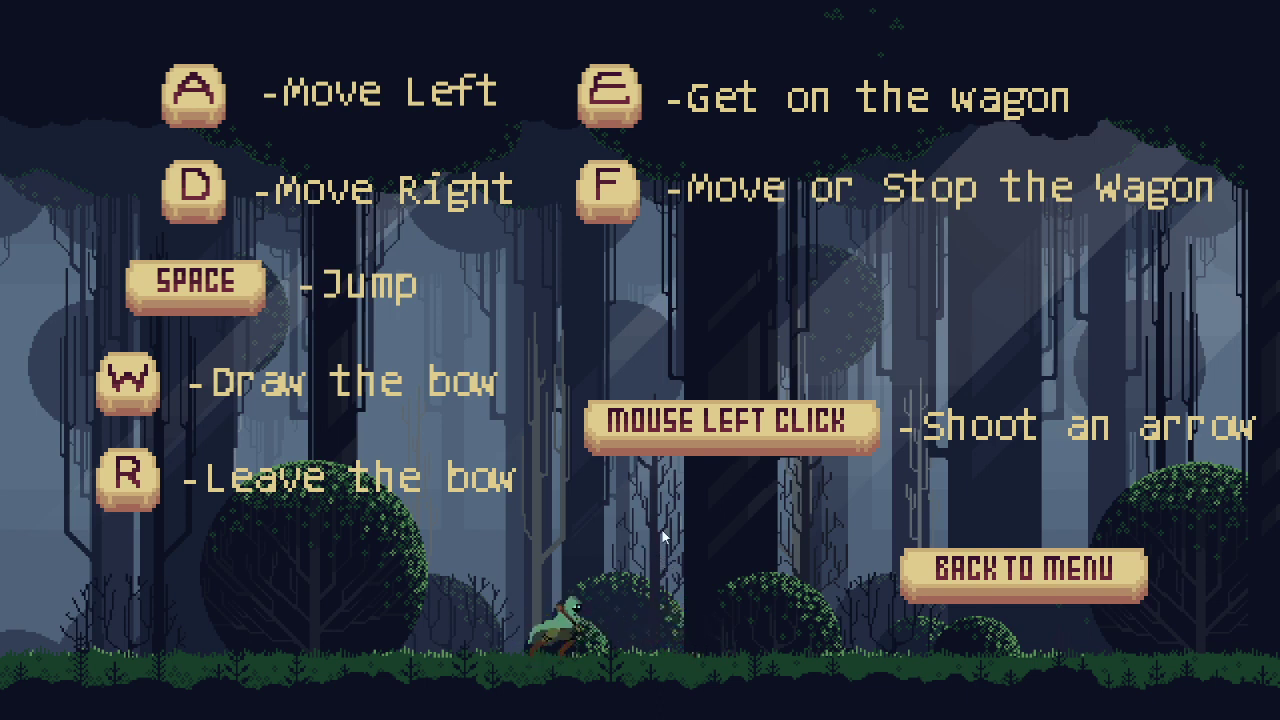
key(d)
key(space)
key(a)
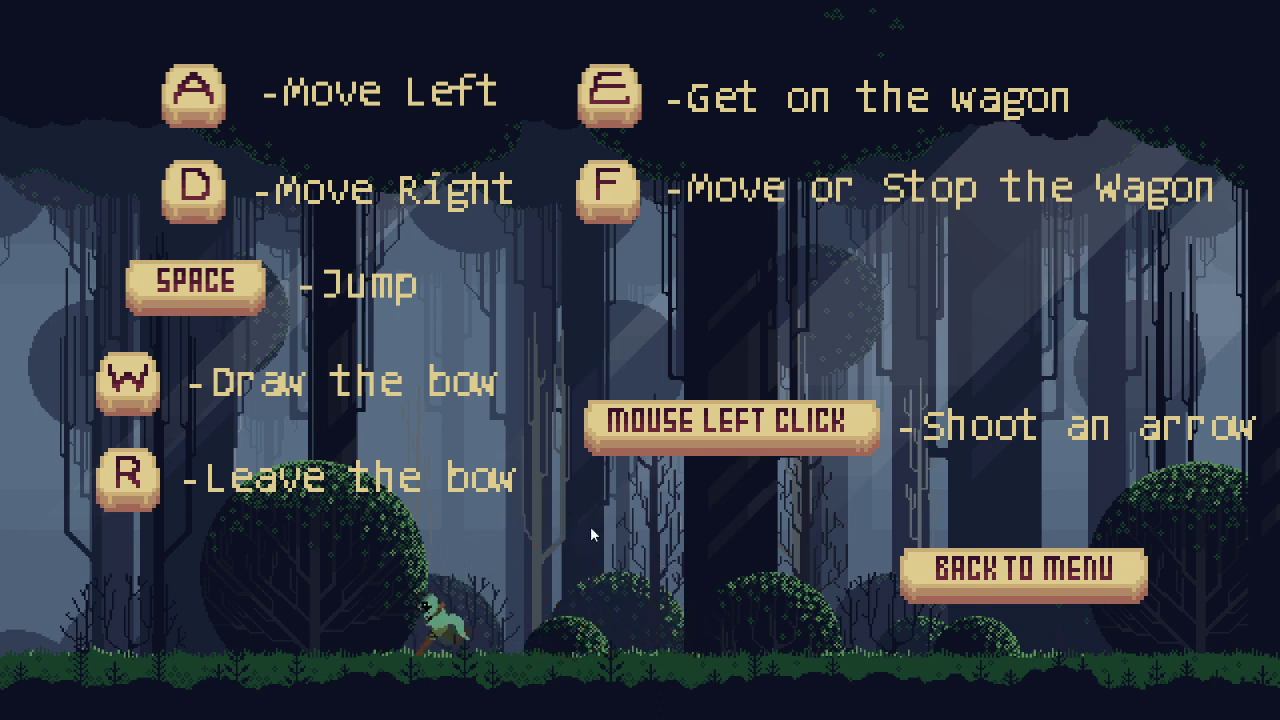
key(space)
key(d)
key(space)
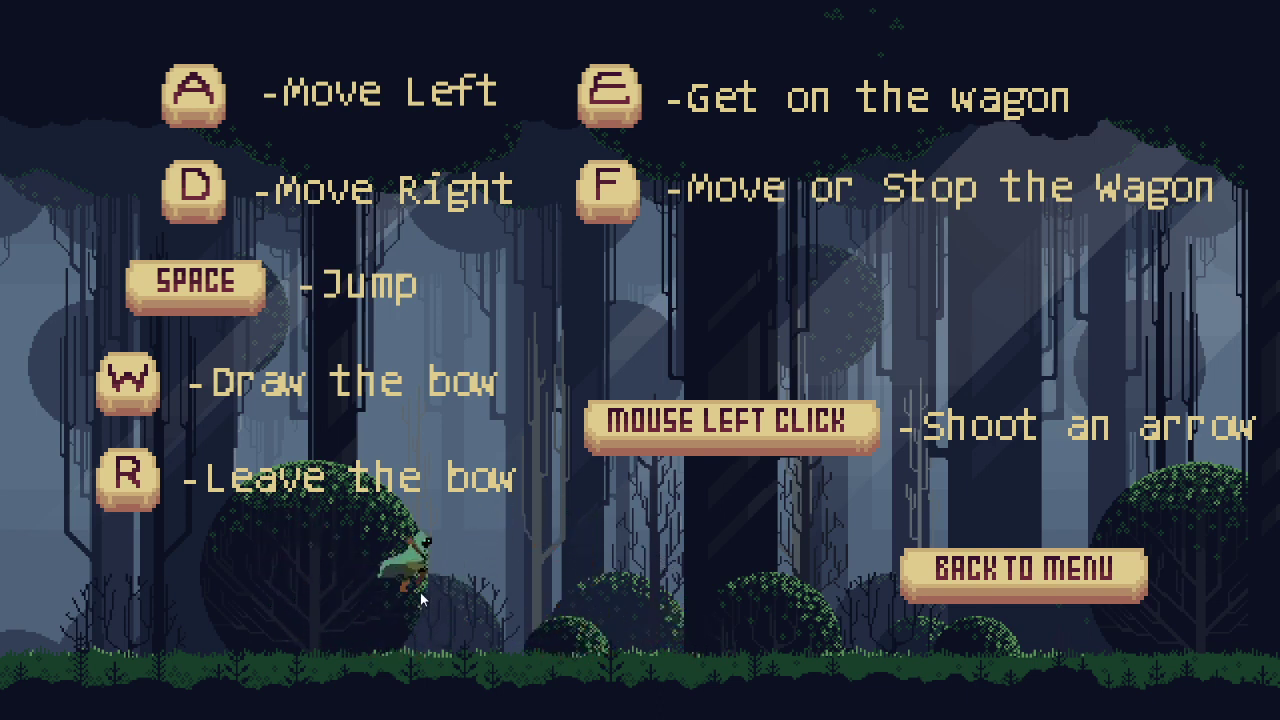
key(space)
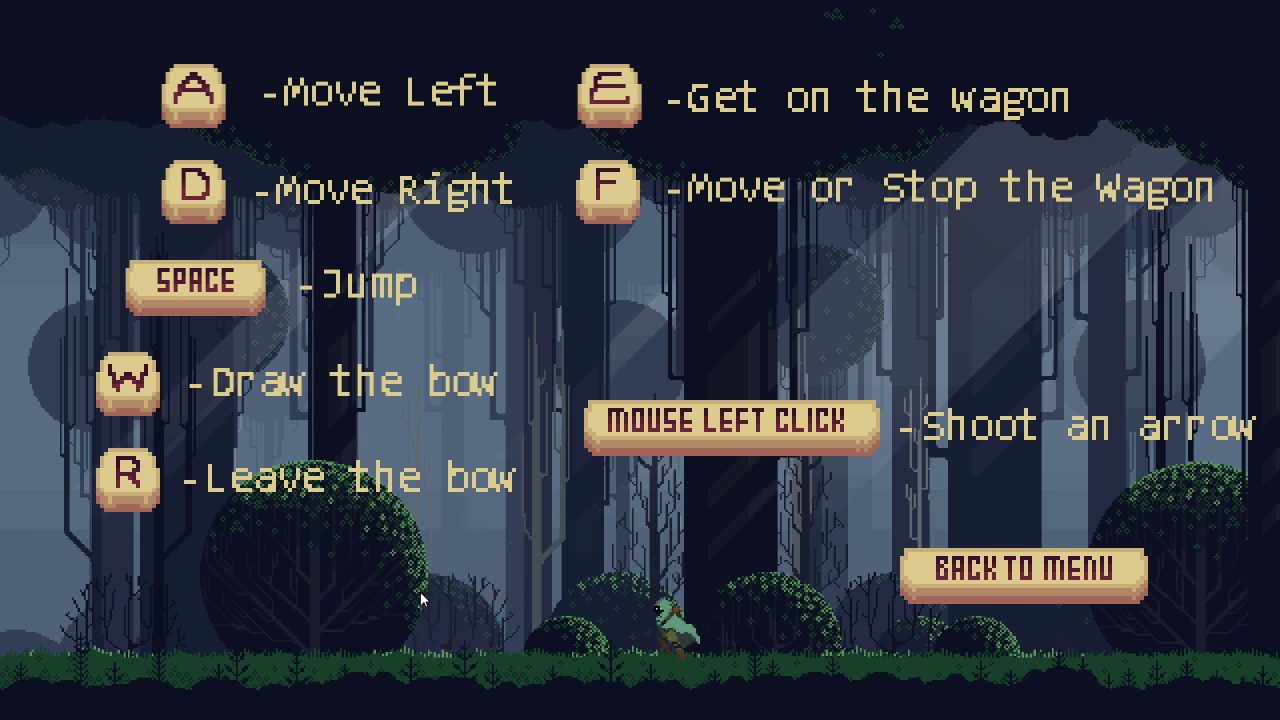
key(space)
key(a)
key(space)
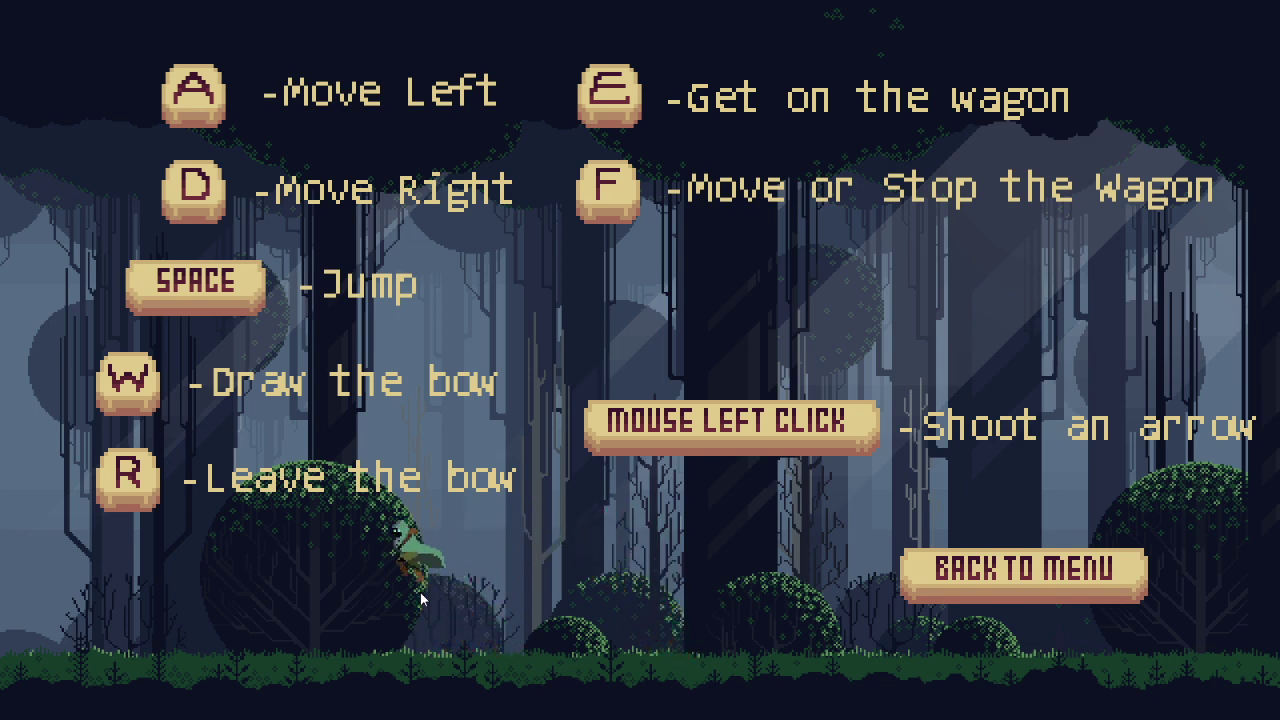
key(a)
key(space)
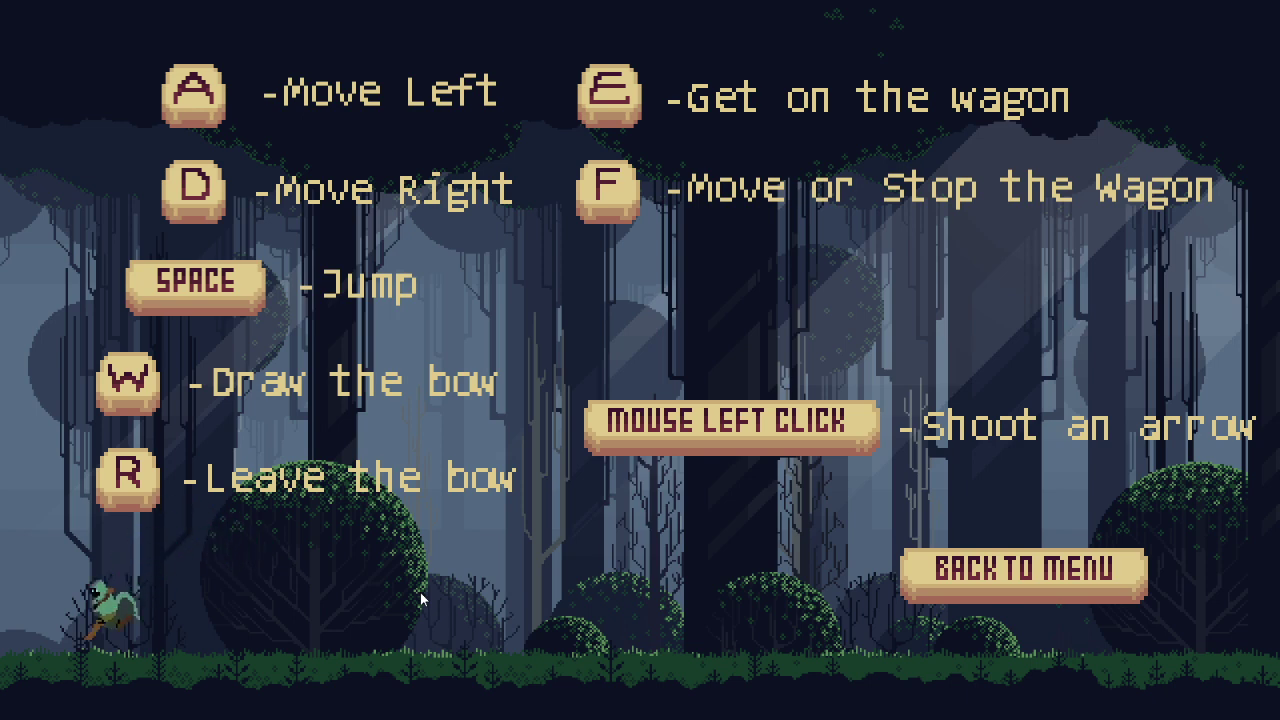
key(d)
key(space)
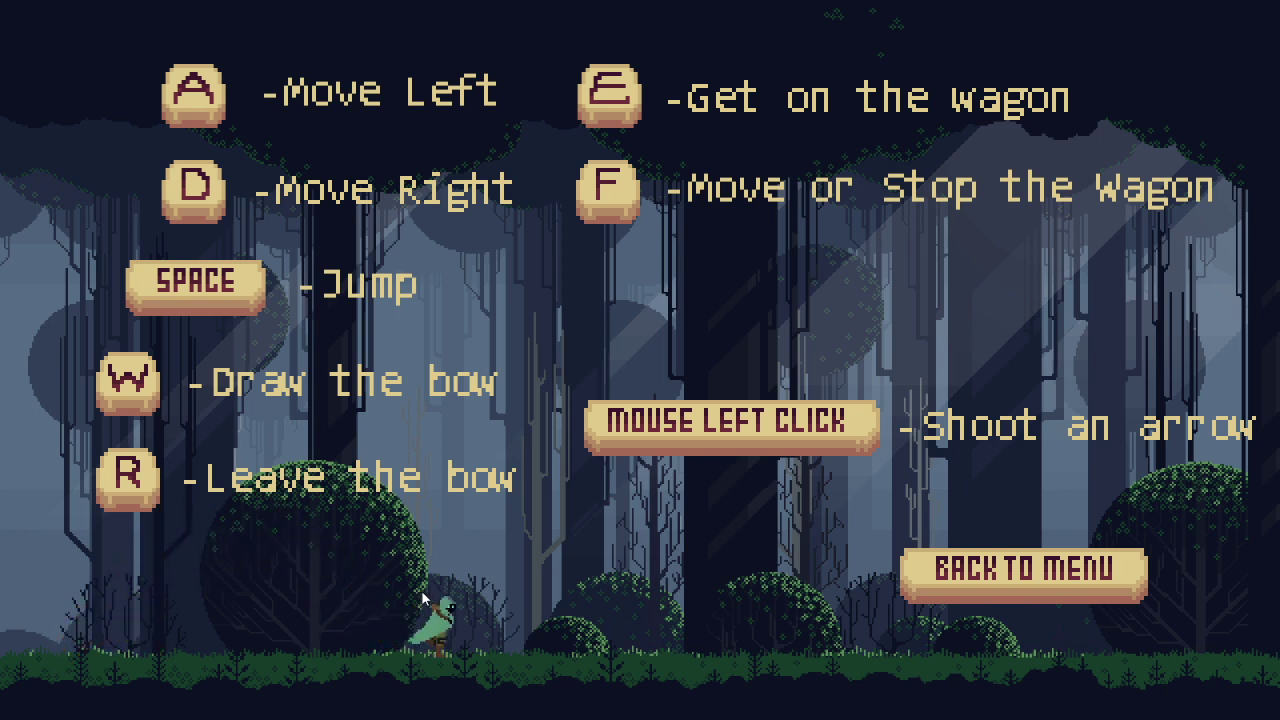
Step: Draw the archer's bow on the Controls screen and shoot arrows to the right to test their flight
key(d)
key(w)
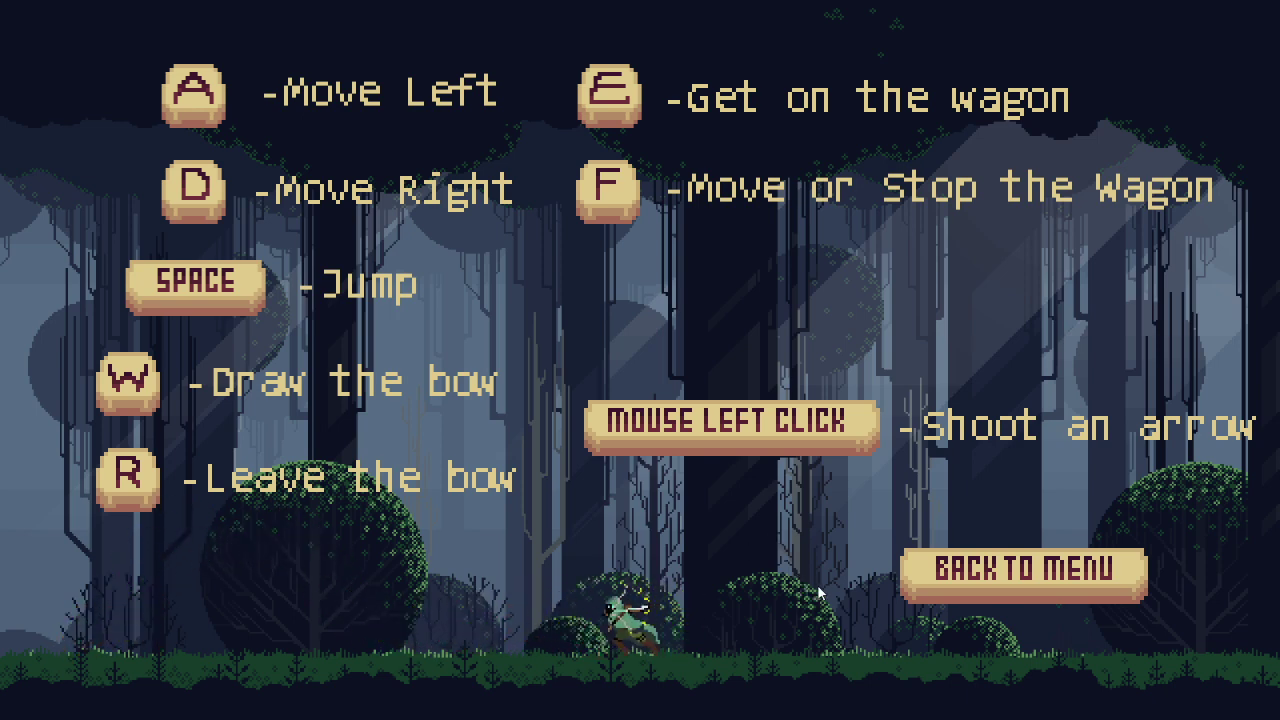
click(820, 598)
click(876, 600)
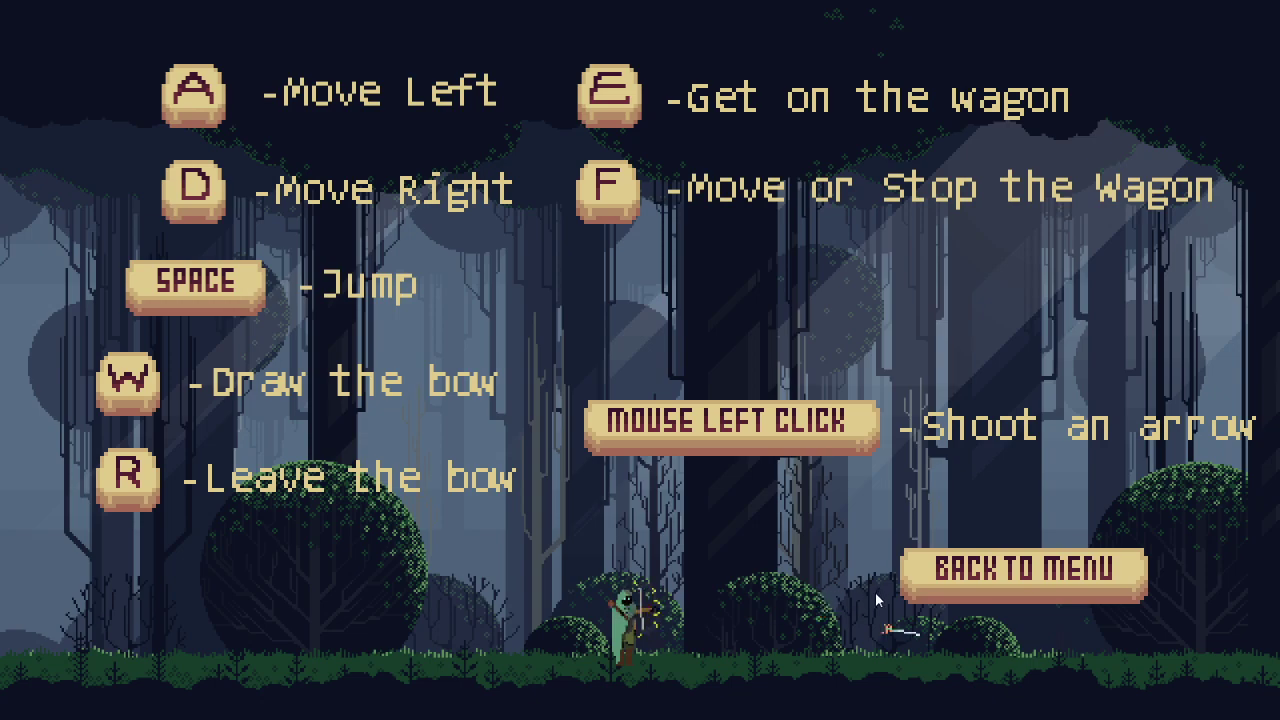
click(915, 580)
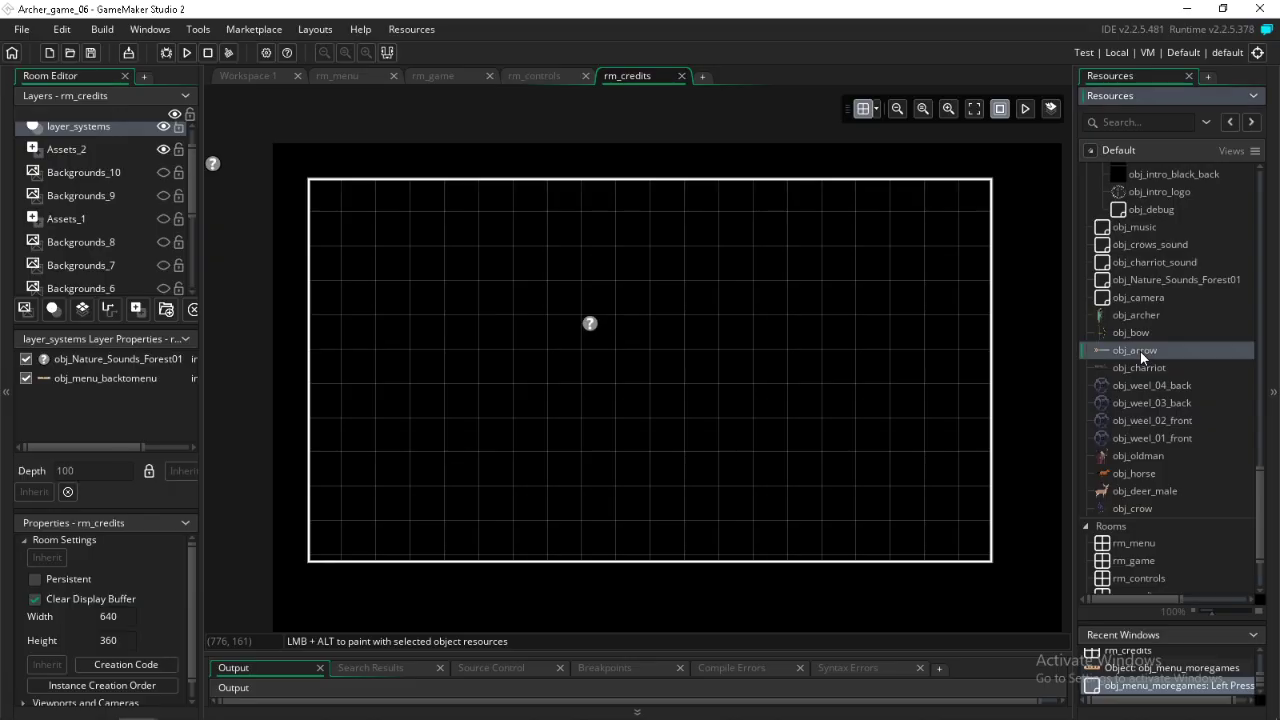
Step: Set gravity to 0.05 in obj_arrow's Create event and save the project
double_click(1140, 351)
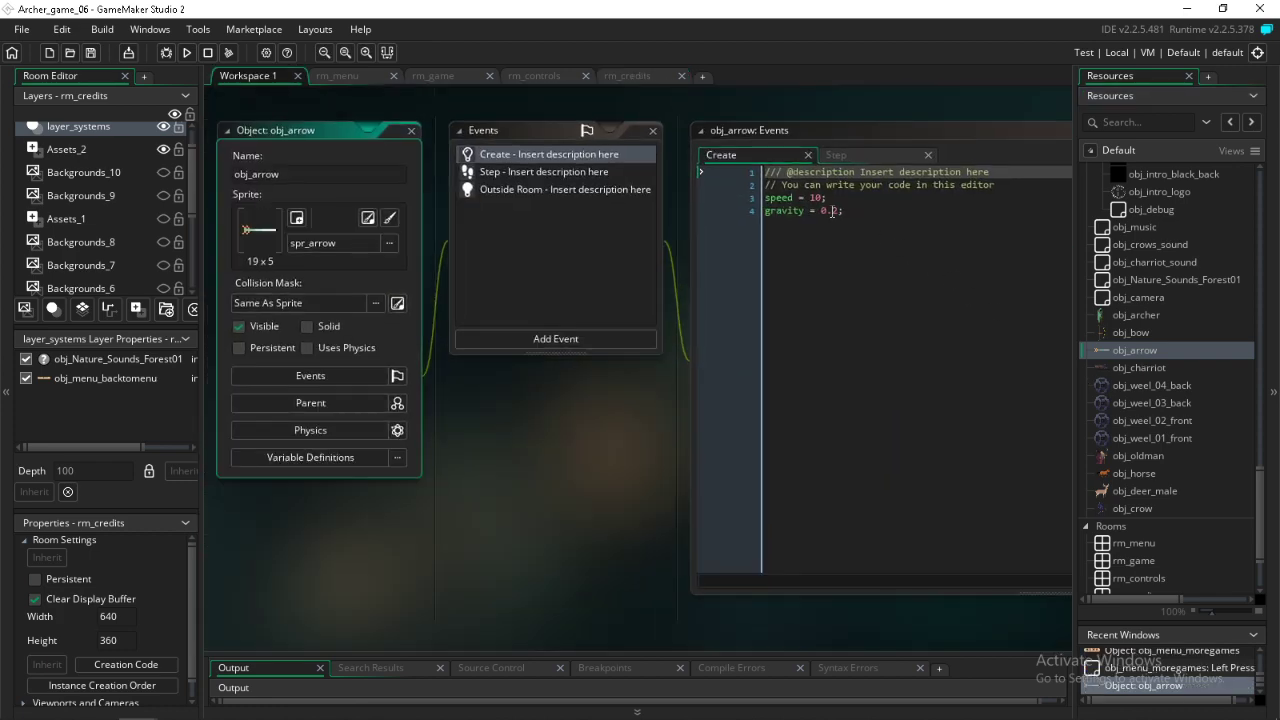
click(837, 211)
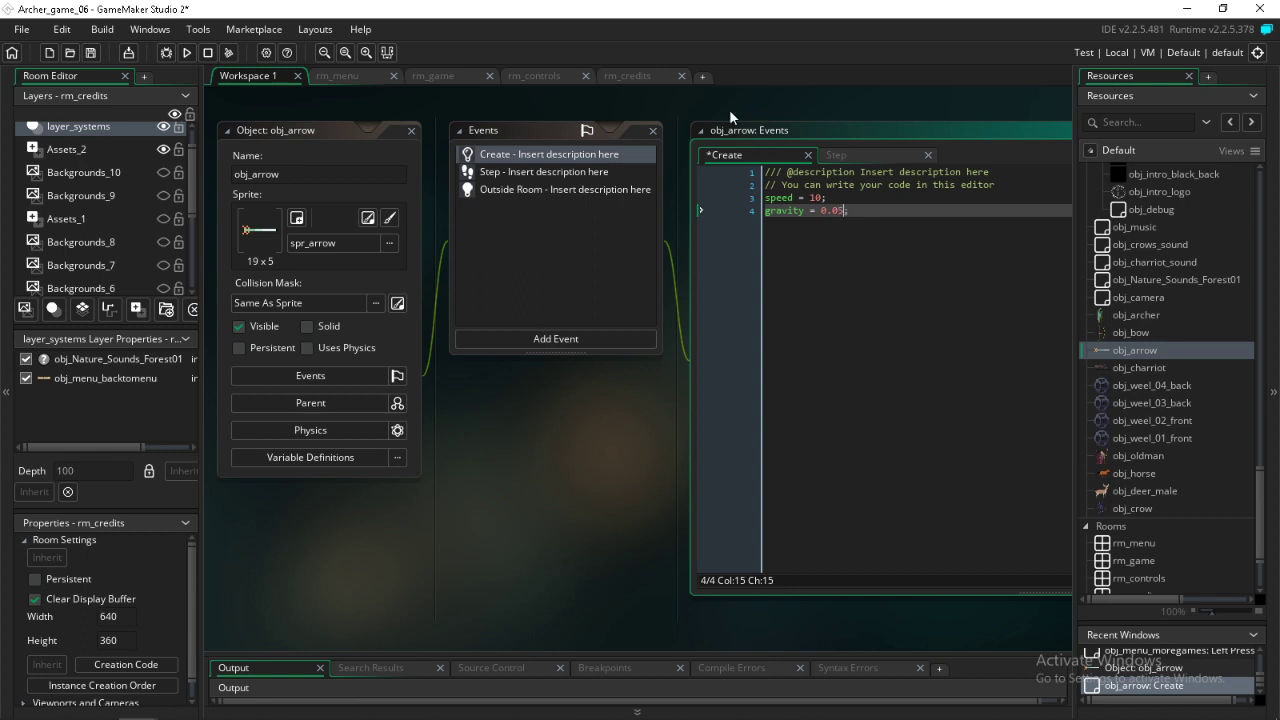
click(92, 54)
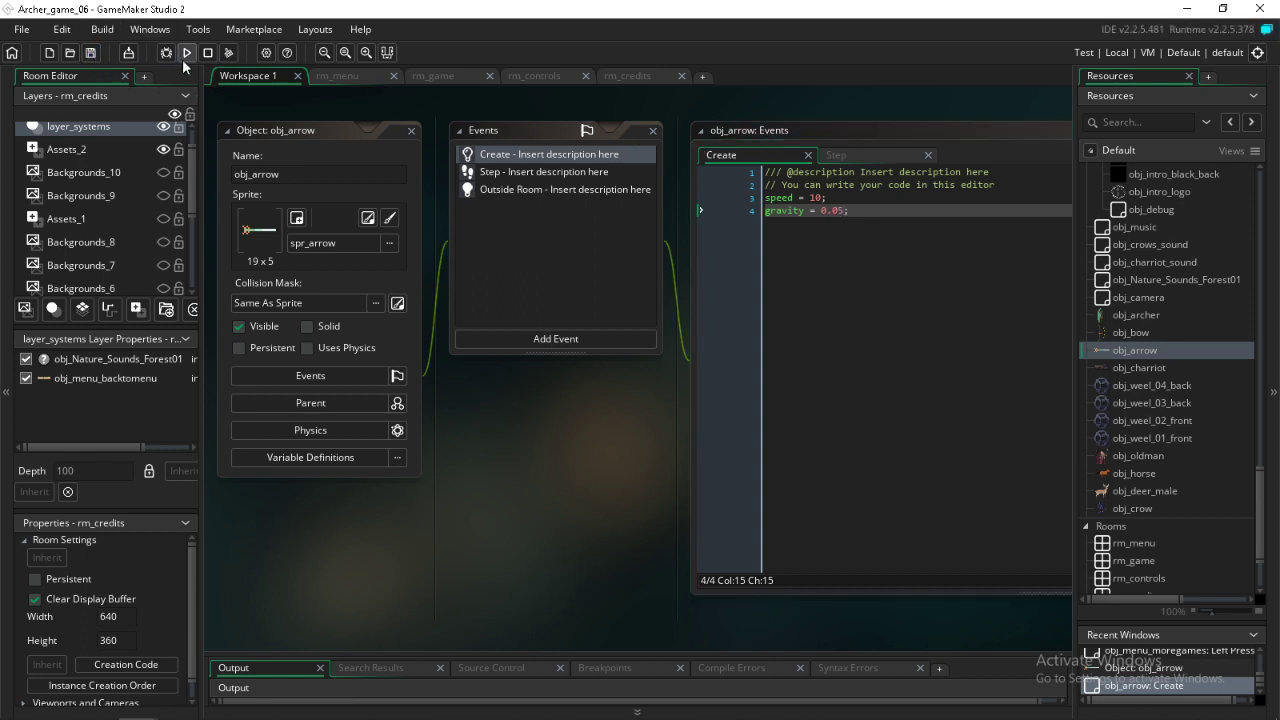
Step: Run the game again and test arrows shot diagonally and straight up on the Controls screen
click(185, 55)
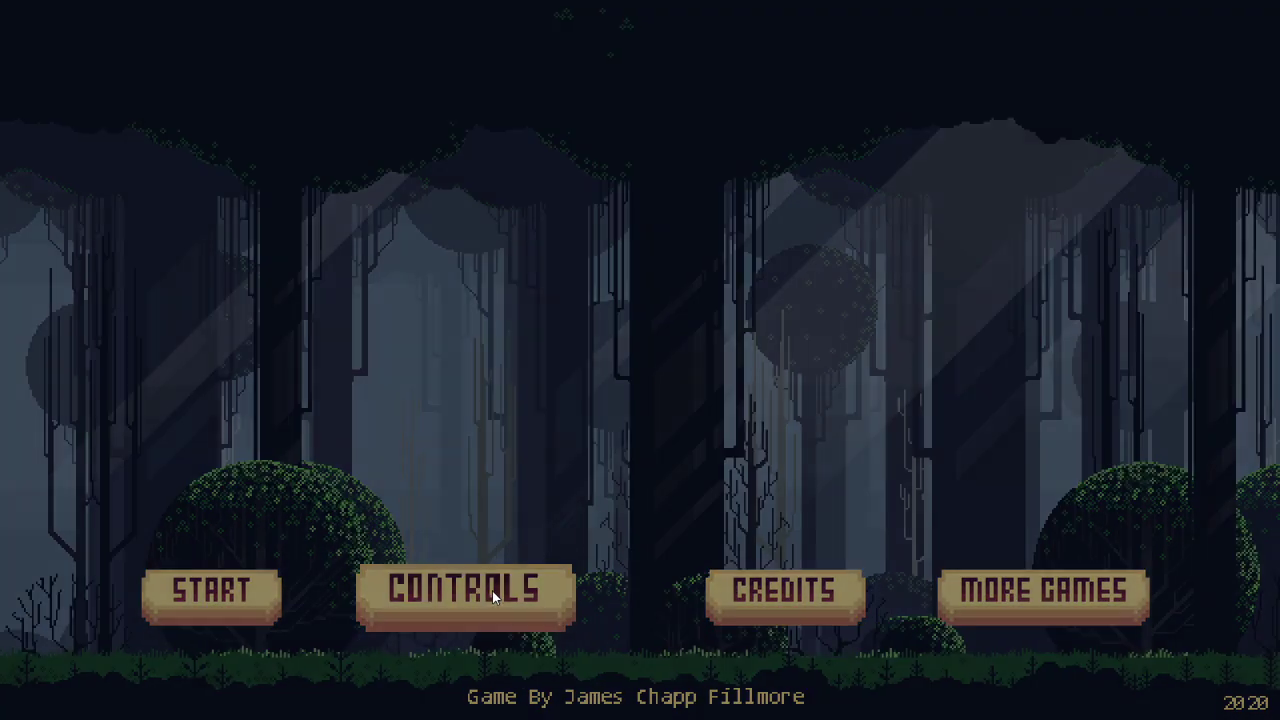
click(492, 590)
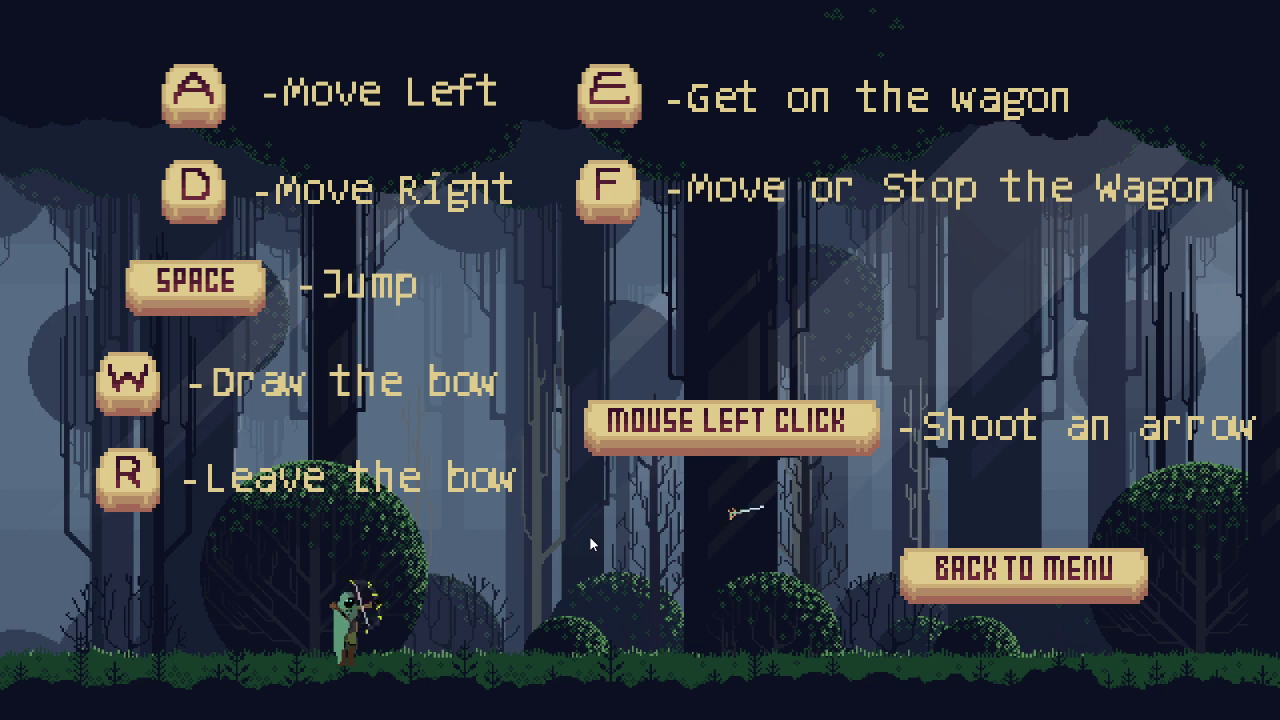
click(400, 415)
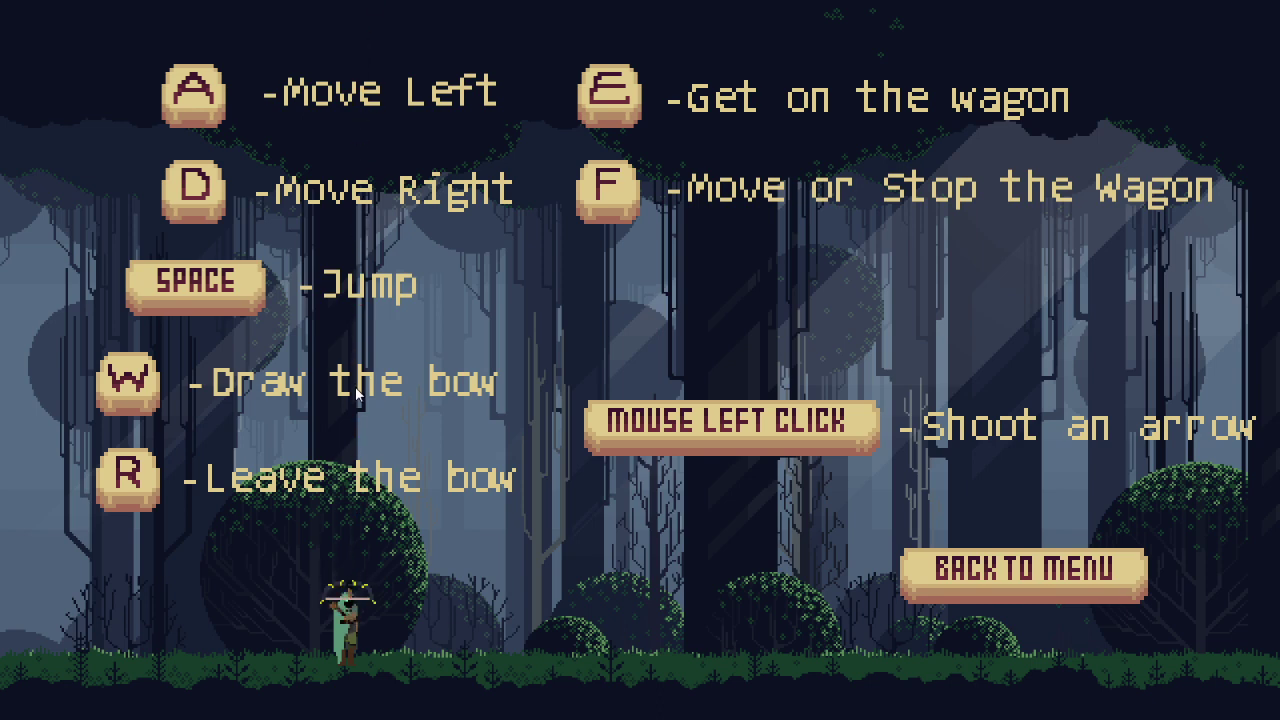
click(354, 387)
click(354, 387)
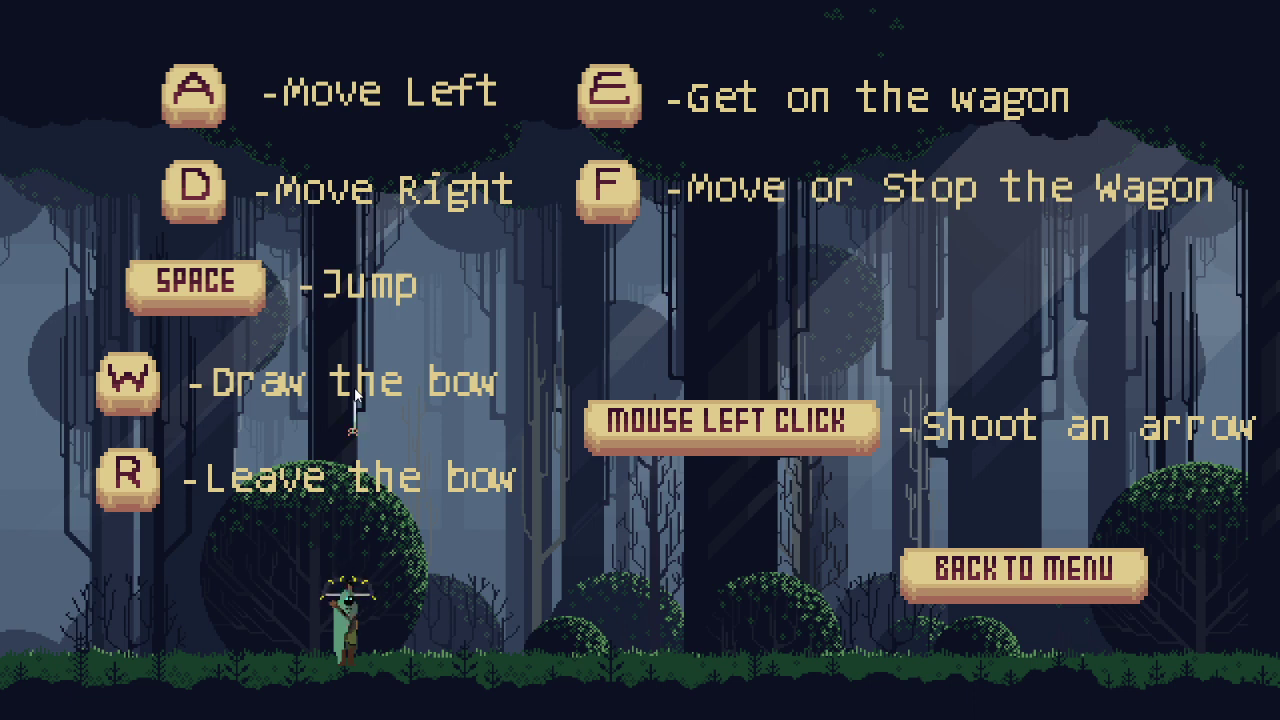
Step: Test moving the archer back and forth with the bow drawn while shooting arrows in the running game
key(d)
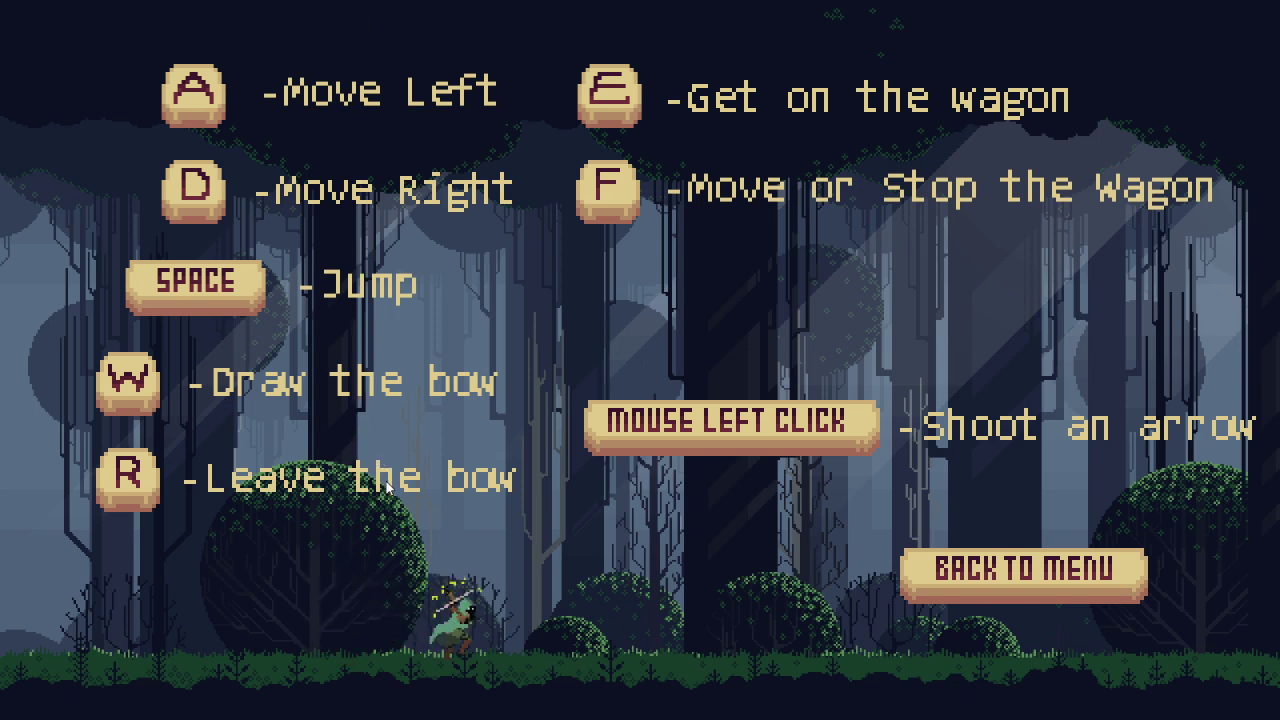
key(a)
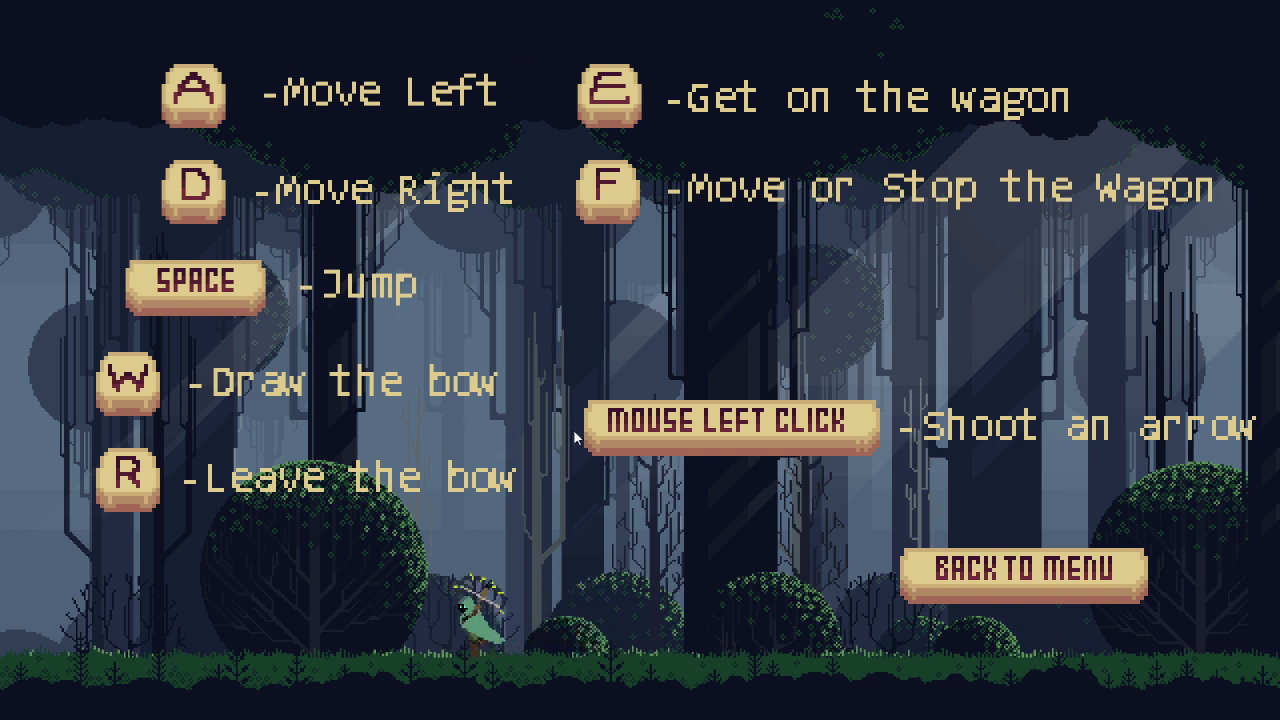
click(658, 478)
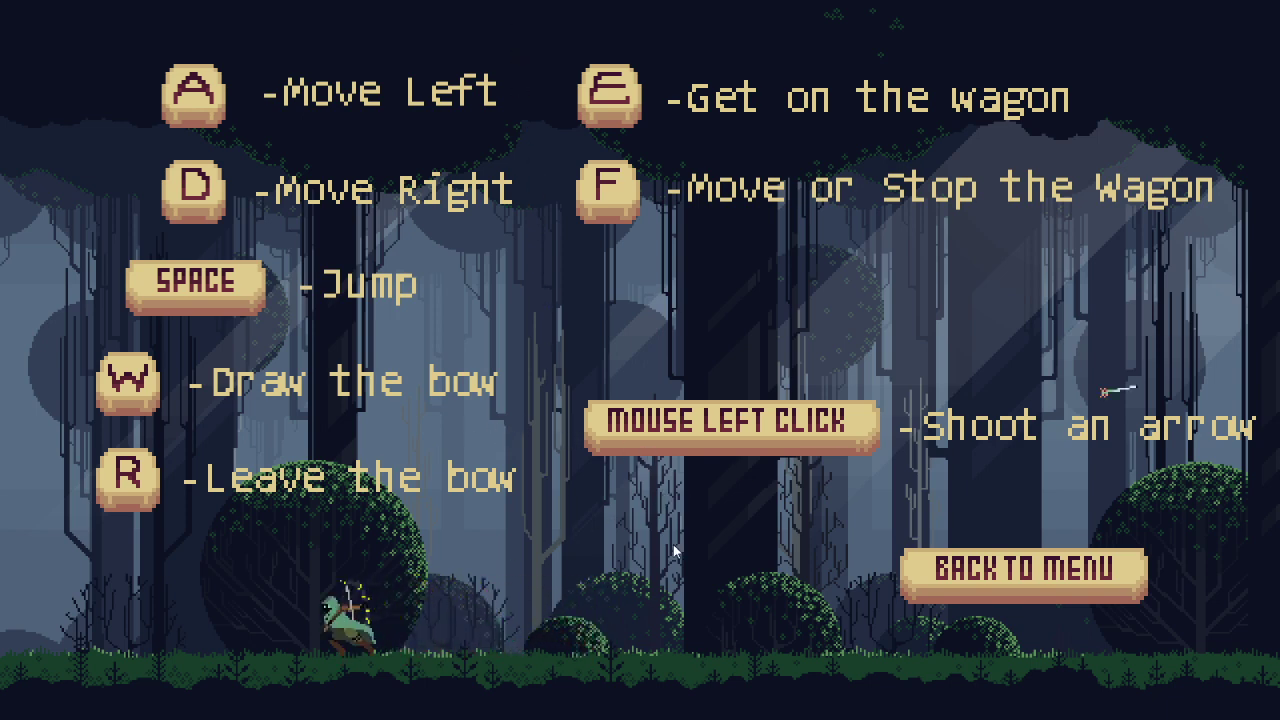
click(700, 596)
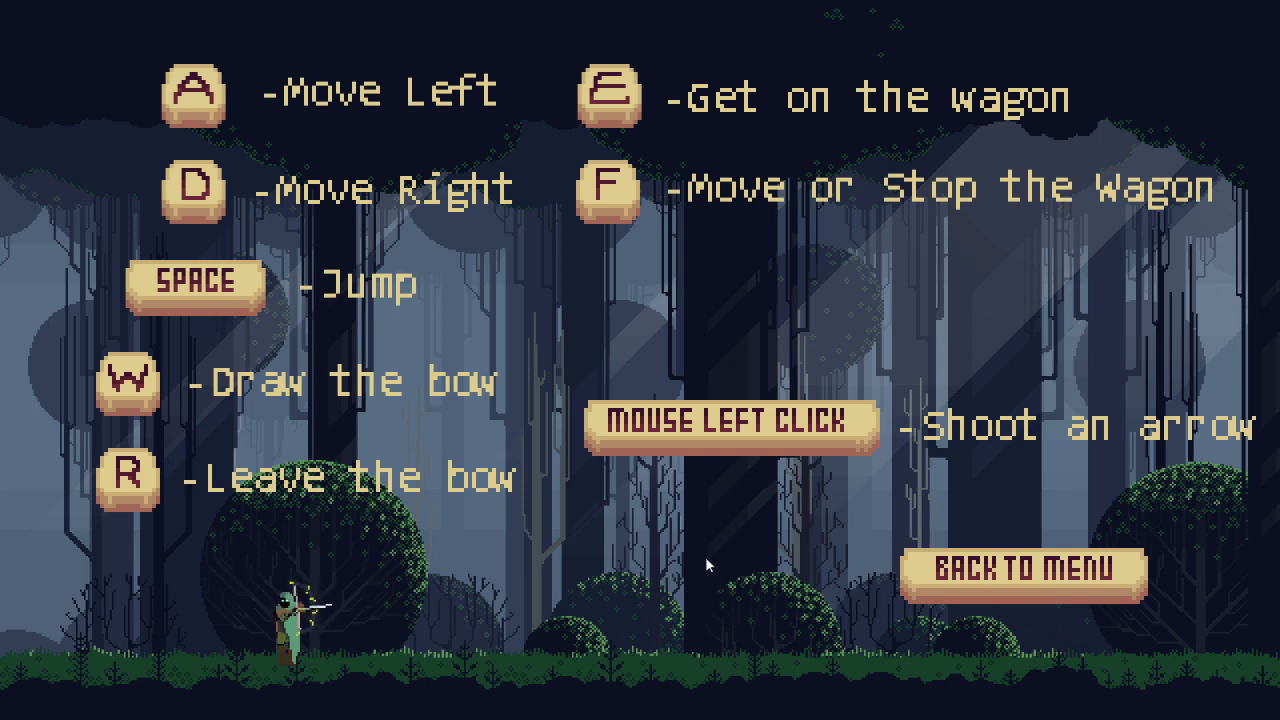
click(706, 563)
click(707, 565)
click(700, 528)
key(space)
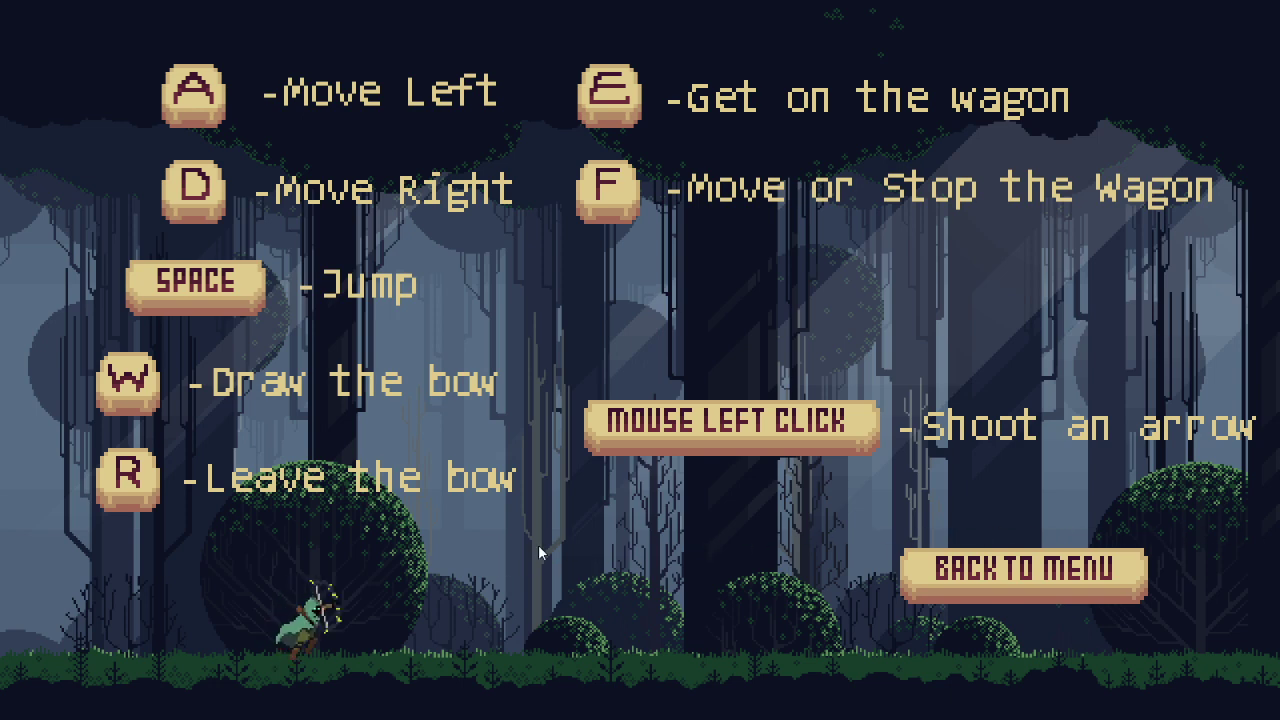
key(d)
key(d)
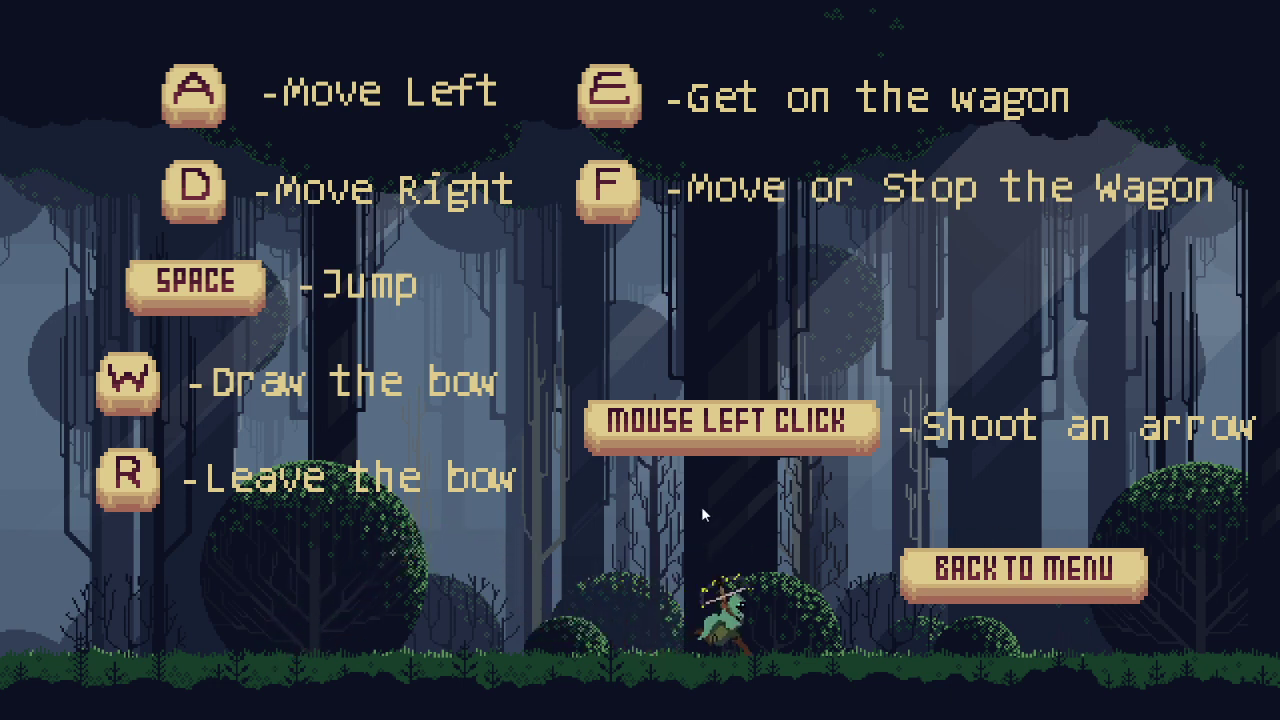
key(d)
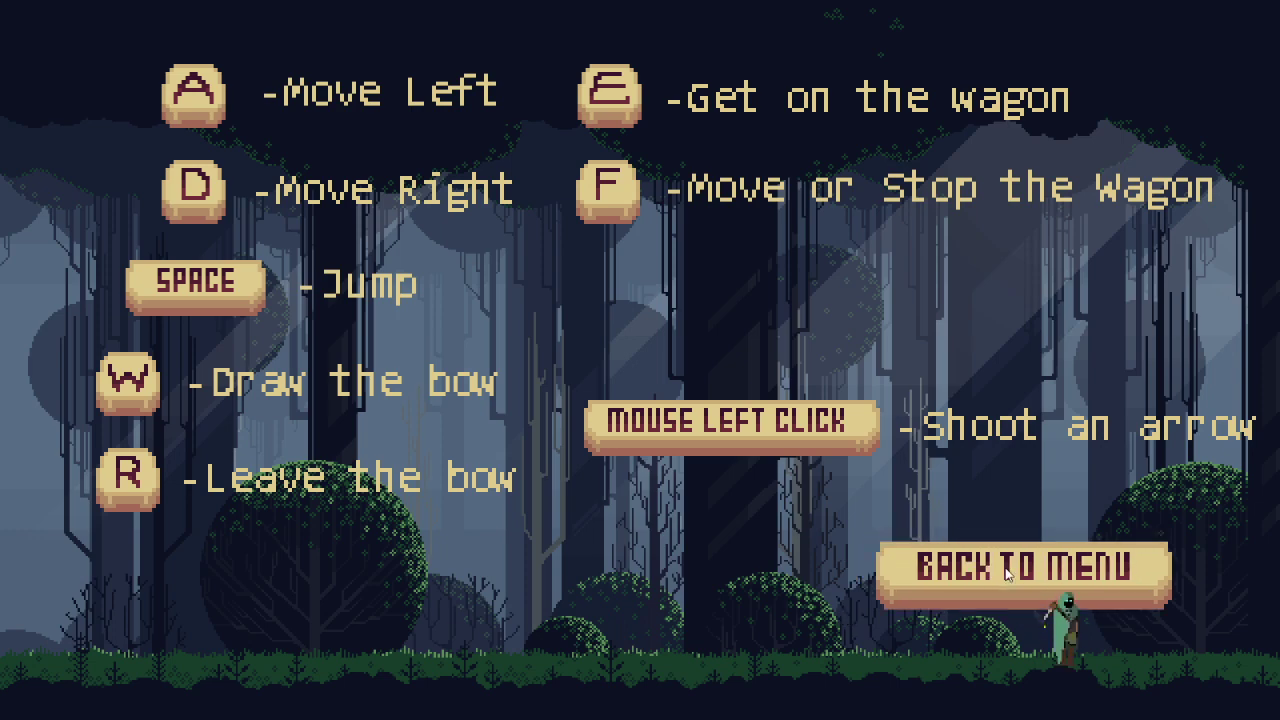
Step: Return from the Controls screen to the main menu and start the game level
click(1014, 567)
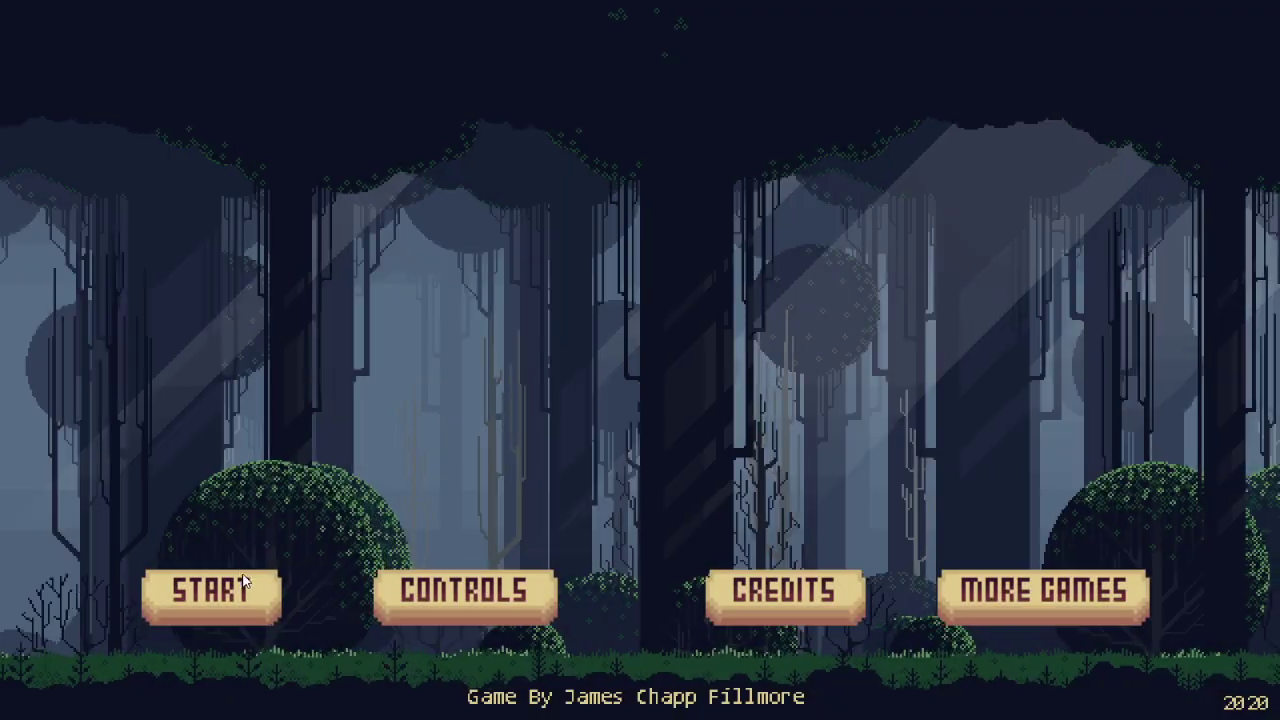
click(241, 591)
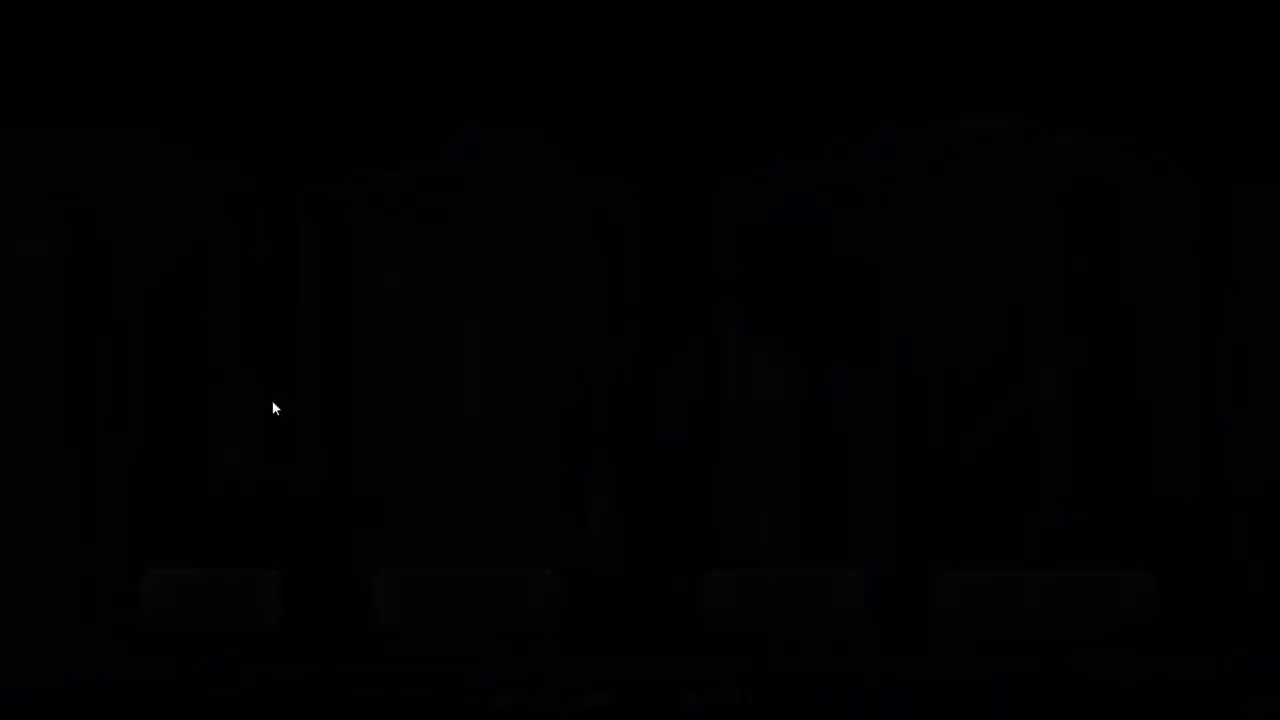
Step: Test moving the archer back and forth and using the space-bar action in the running game level, then close the game
key(Left)
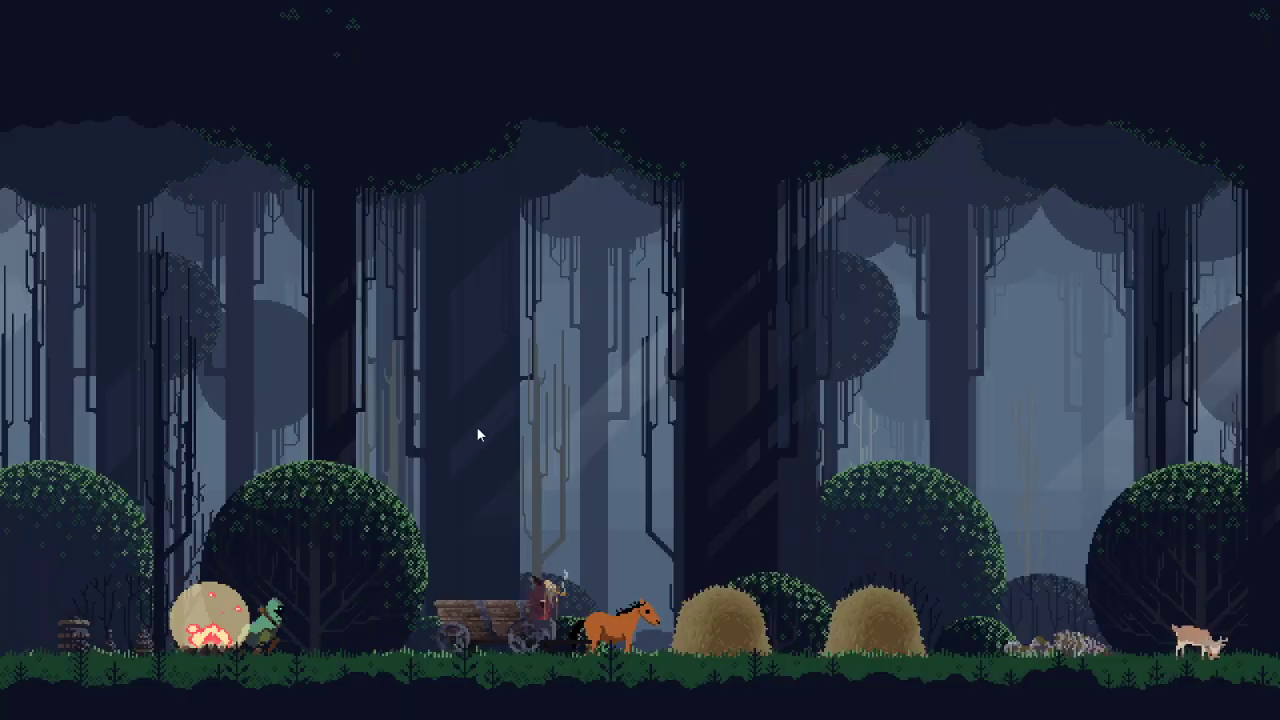
key(Right)
key(space)
key(Right)
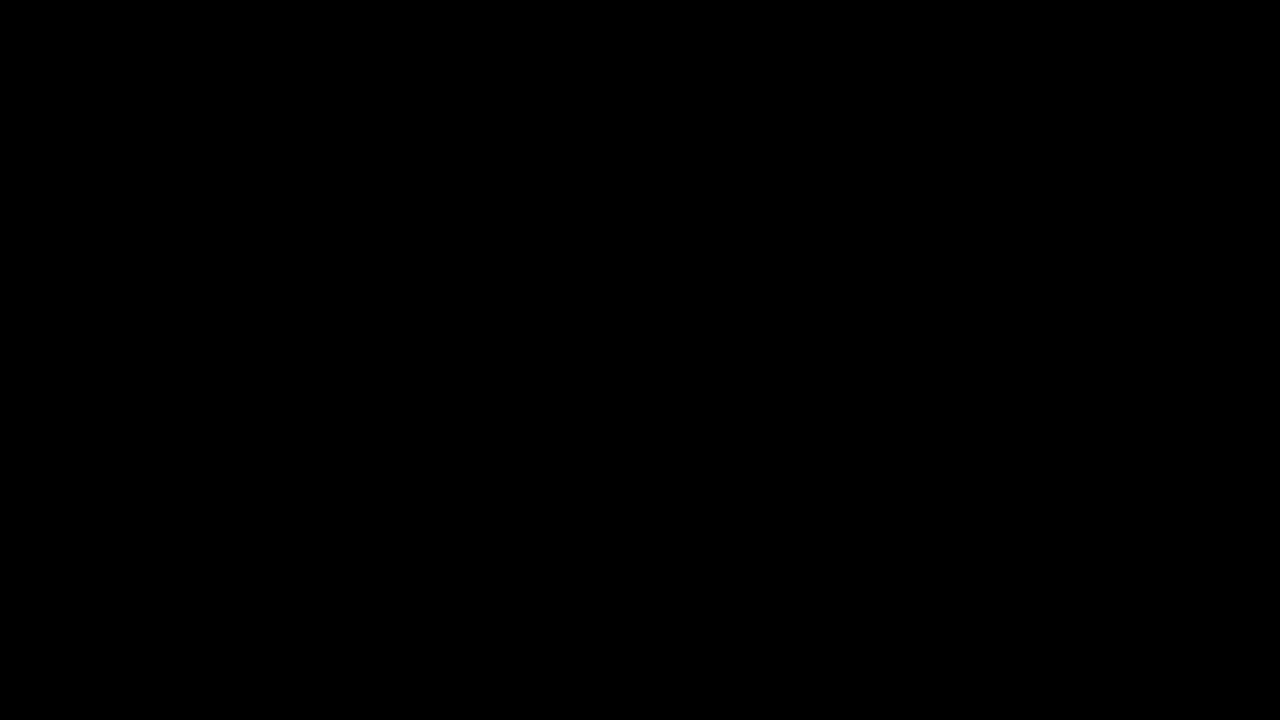
Step: Switch from the game project to File Explorer and show the Downloads folder with the previously downloaded sound files
mouse_move(145, 708)
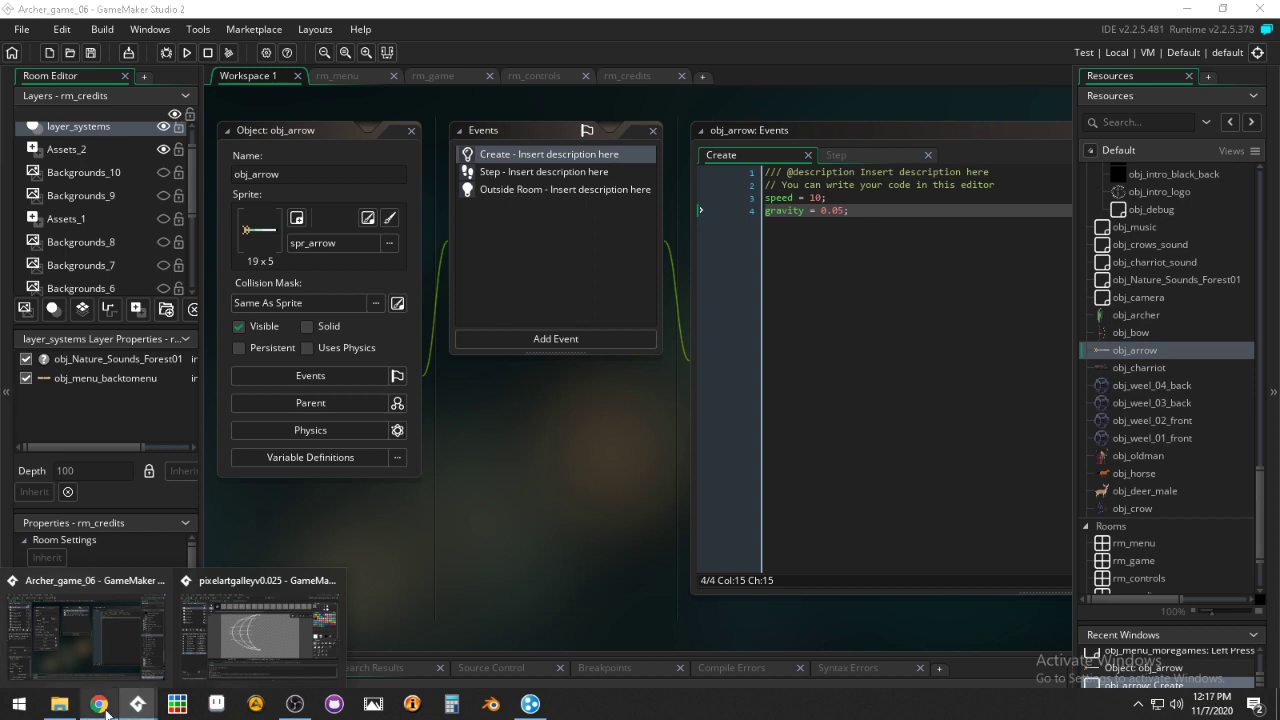
click(99, 706)
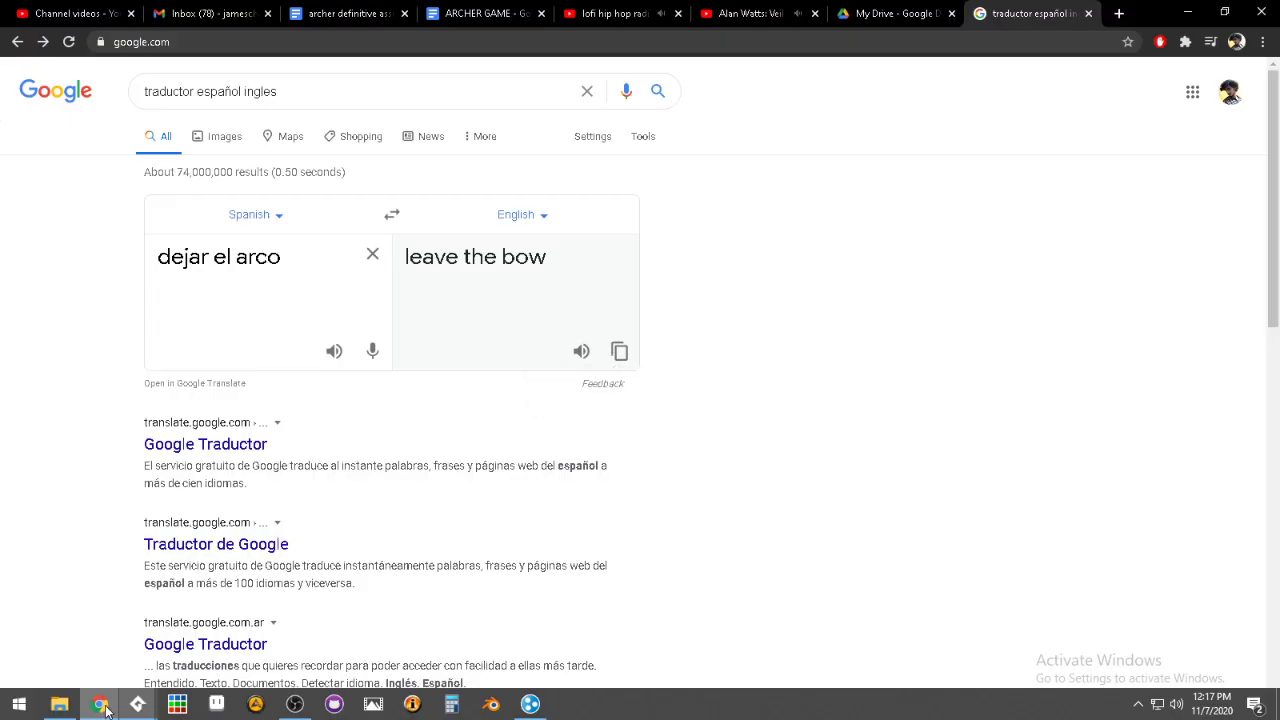
click(60, 706)
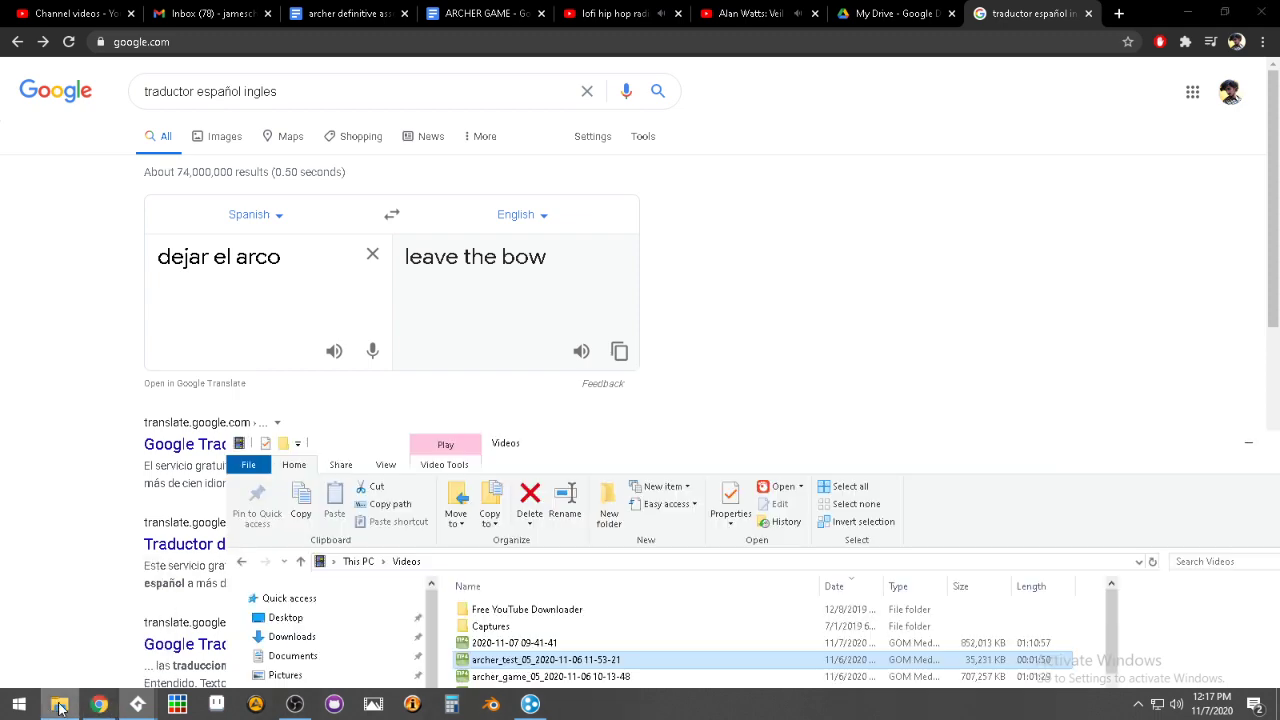
drag(660, 450, 588, 122)
click(268, 311)
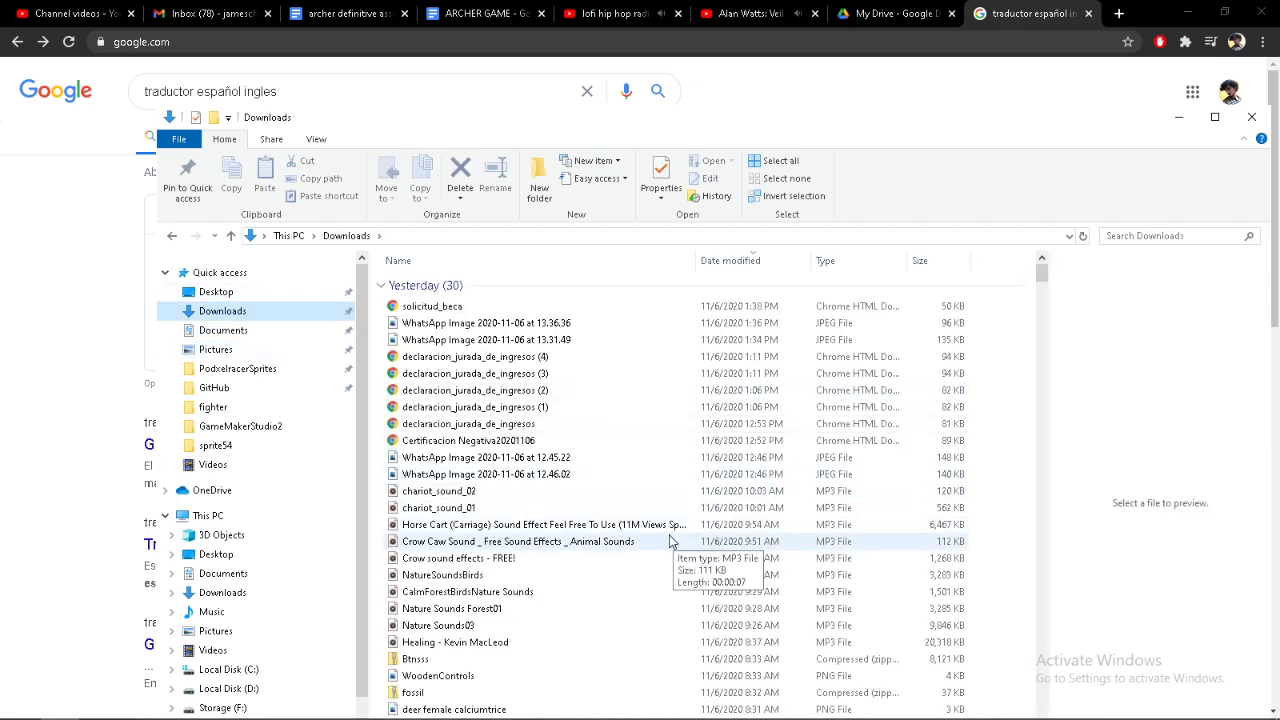
Step: Open YouTube in a separate Chrome tab and search it for "free campfire sound"
click(765, 16)
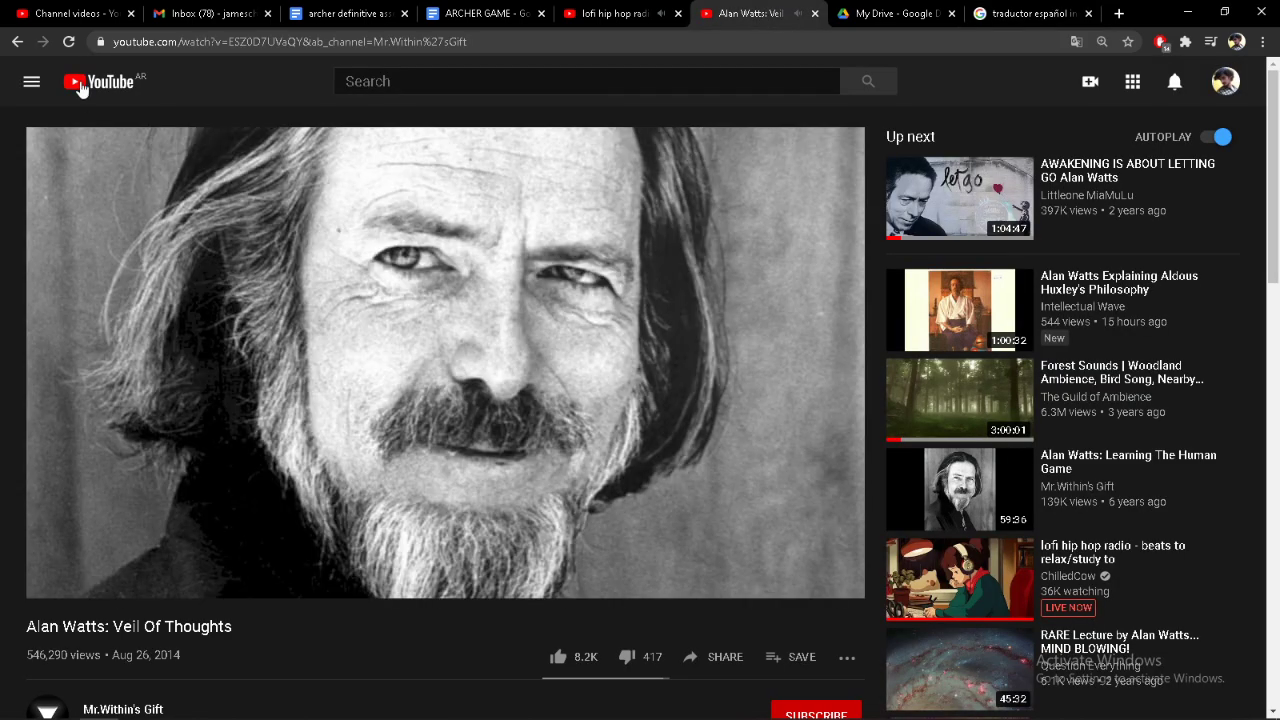
middle_click(90, 85)
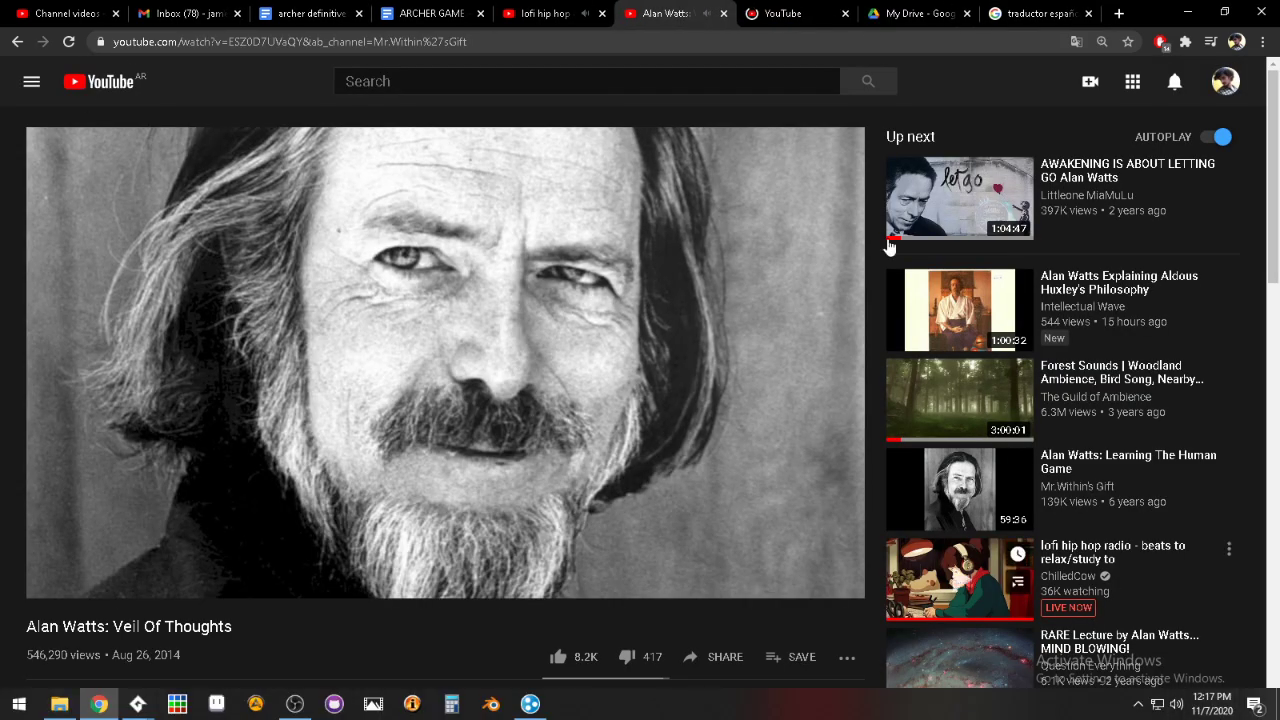
key(ctrl+Tab)
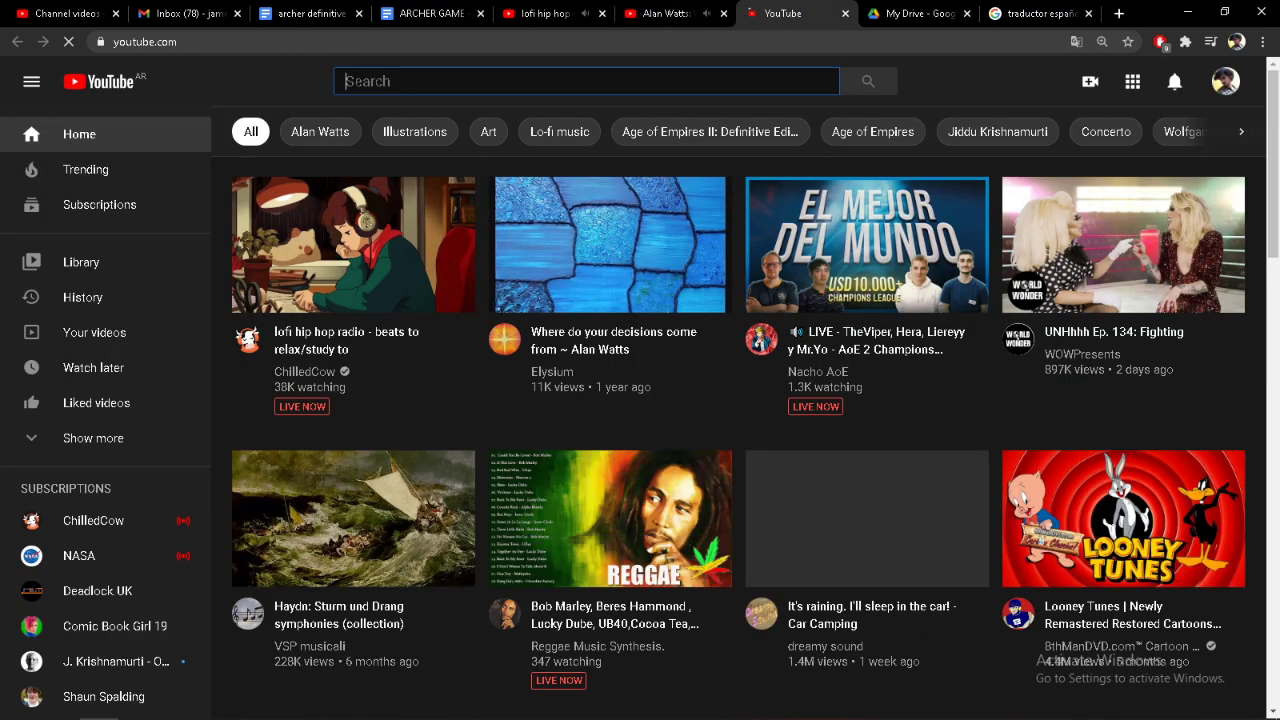
text(free)
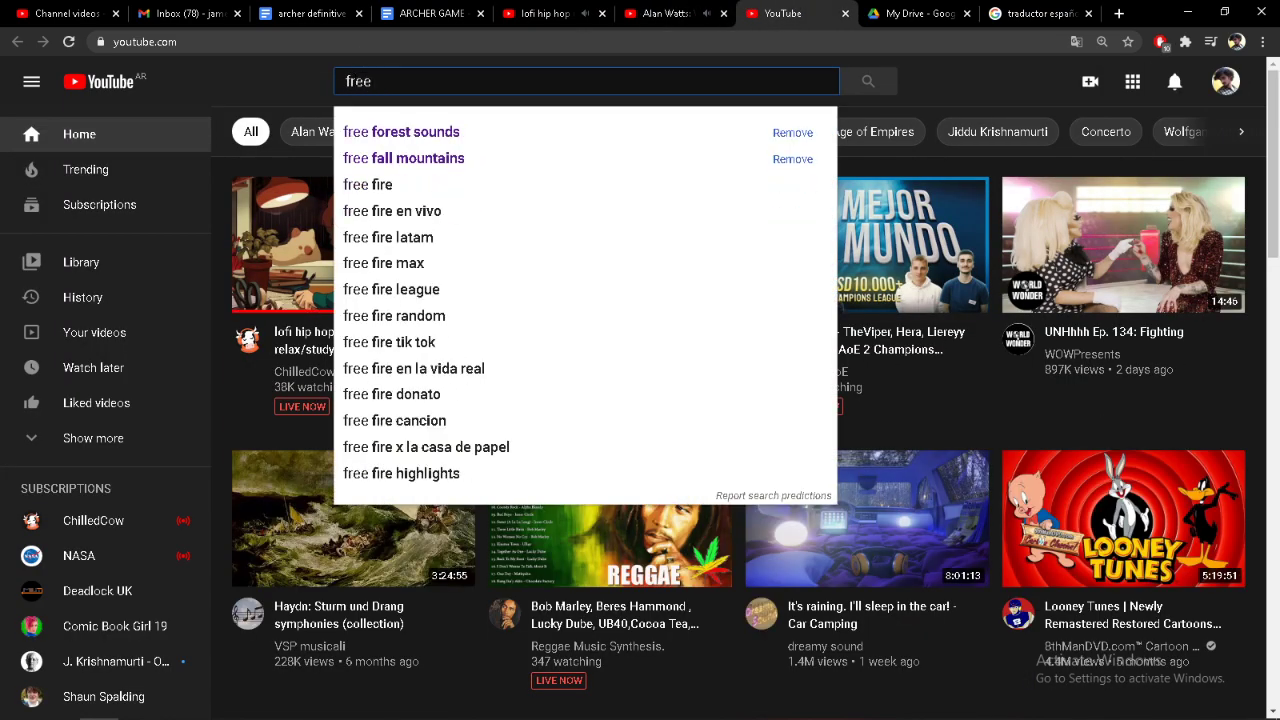
text( camp)
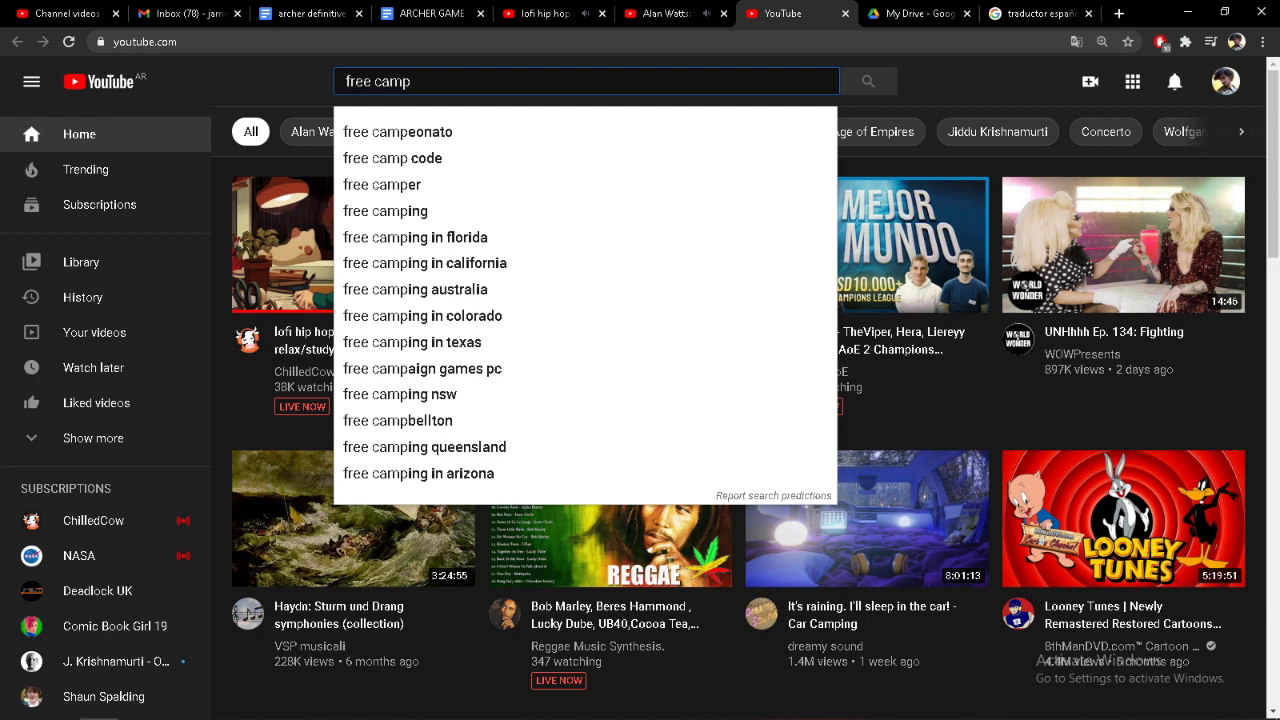
text(fire)
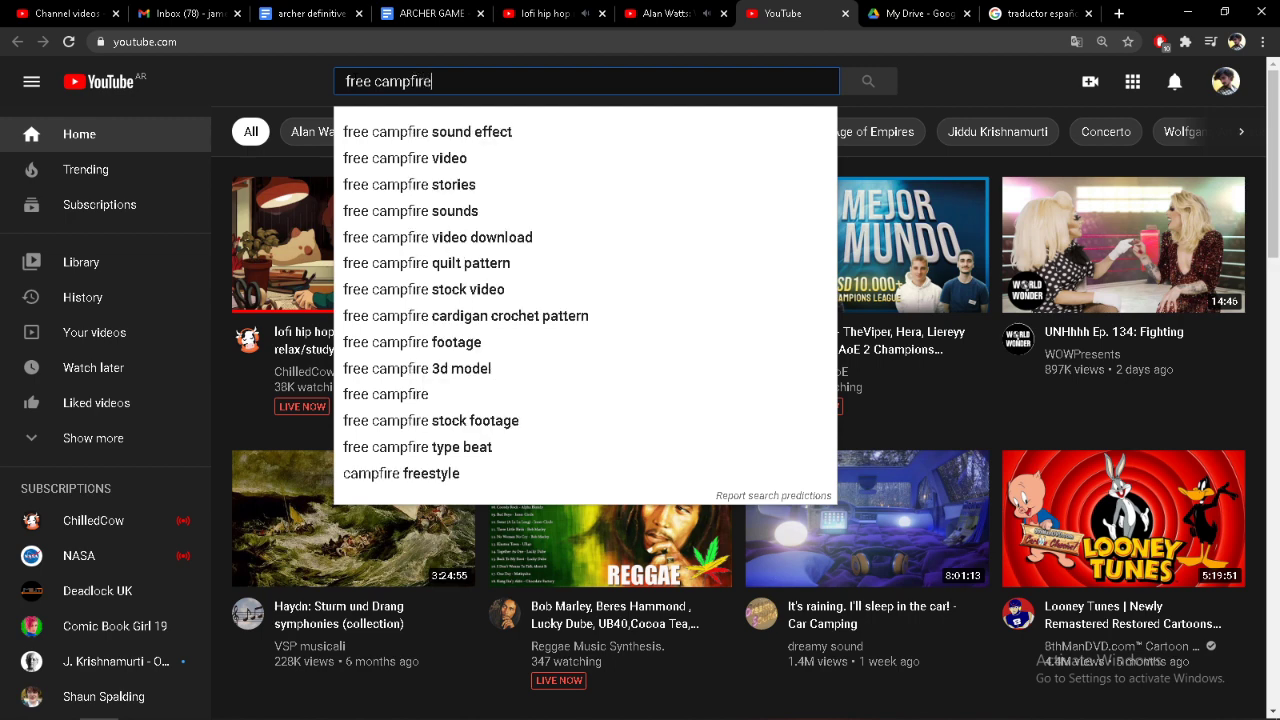
text( sound)
key(Return)
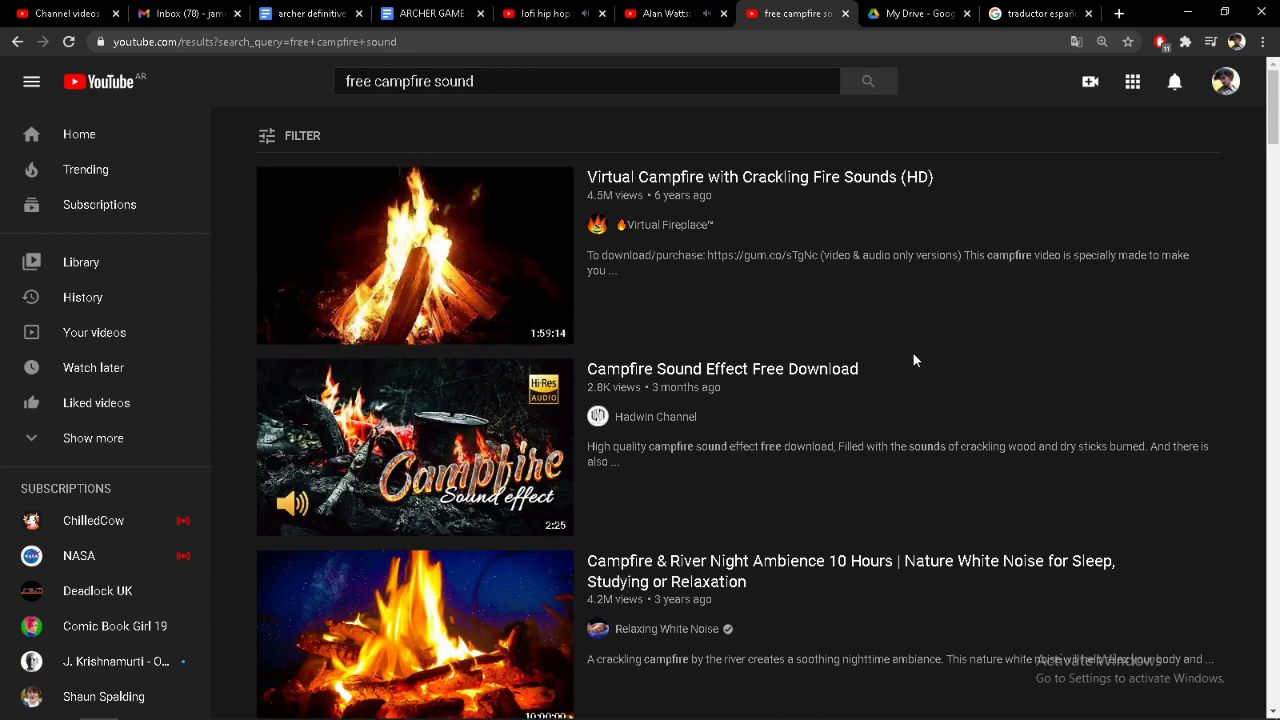
Step: Preview the "Campfire Sound Effect Free Download" video in its own tab, close it and return to the search results
middle_click(424, 462)
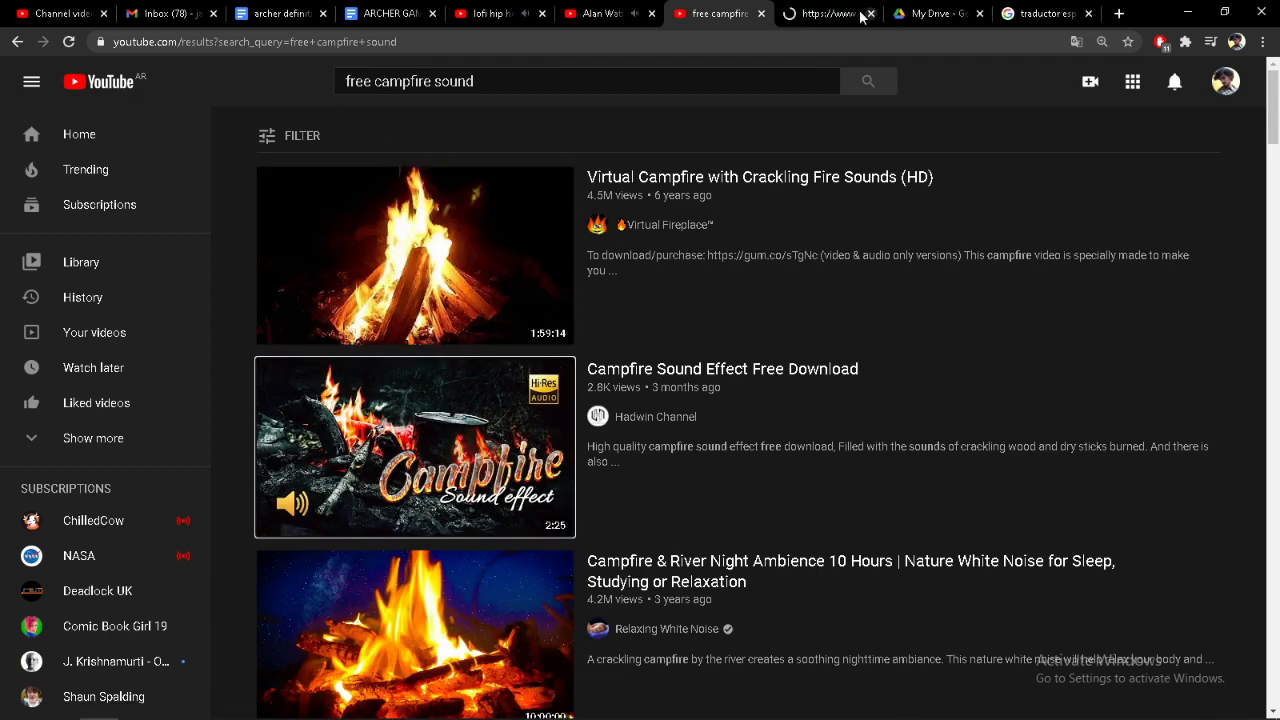
click(830, 14)
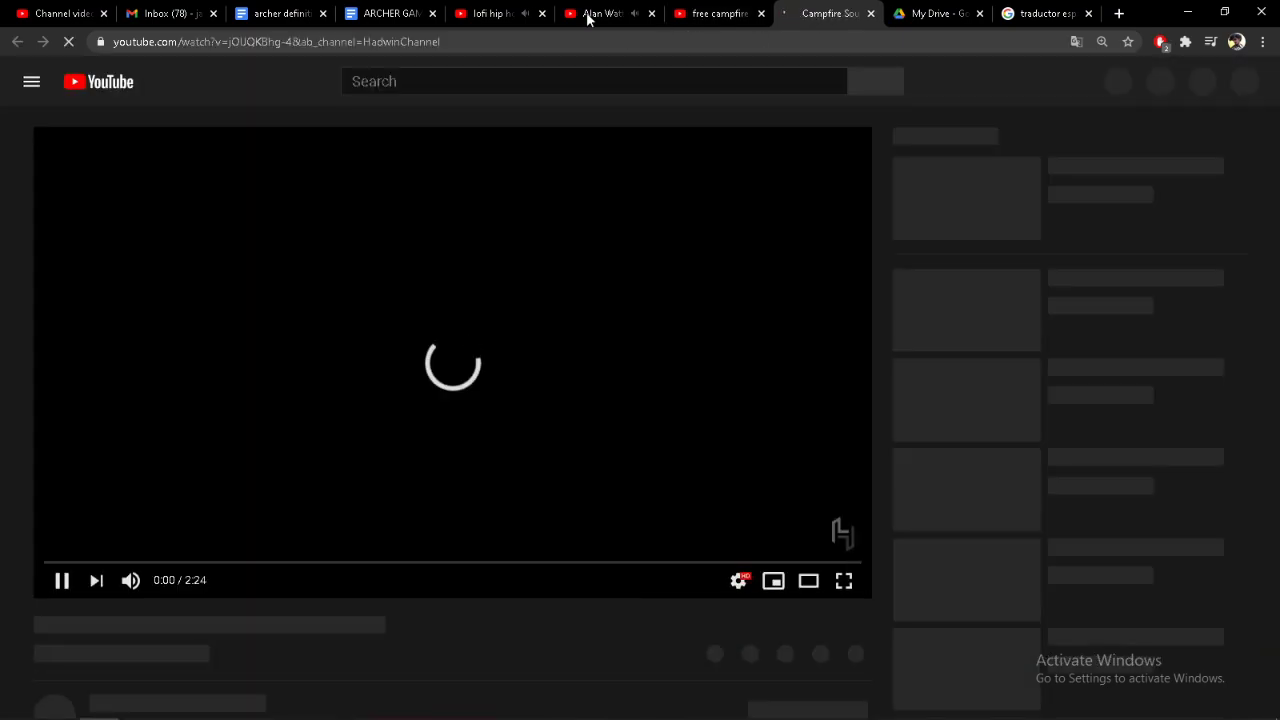
click(588, 14)
click(816, 18)
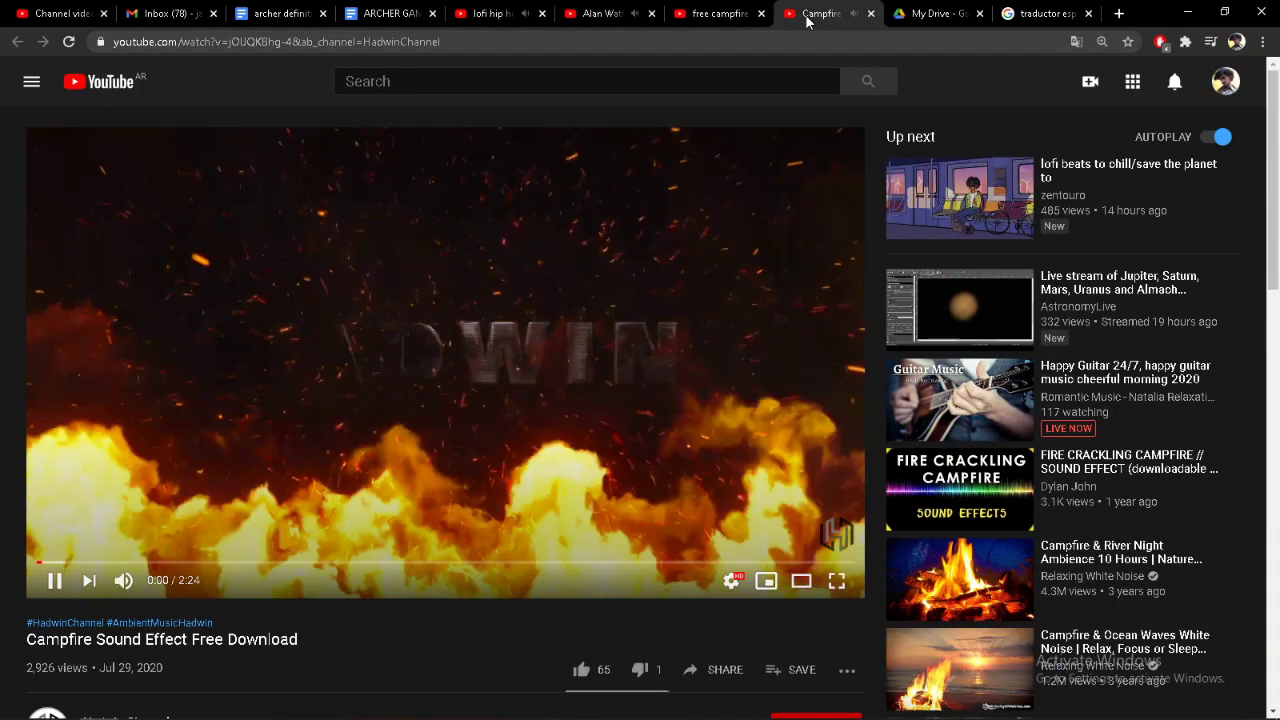
click(871, 14)
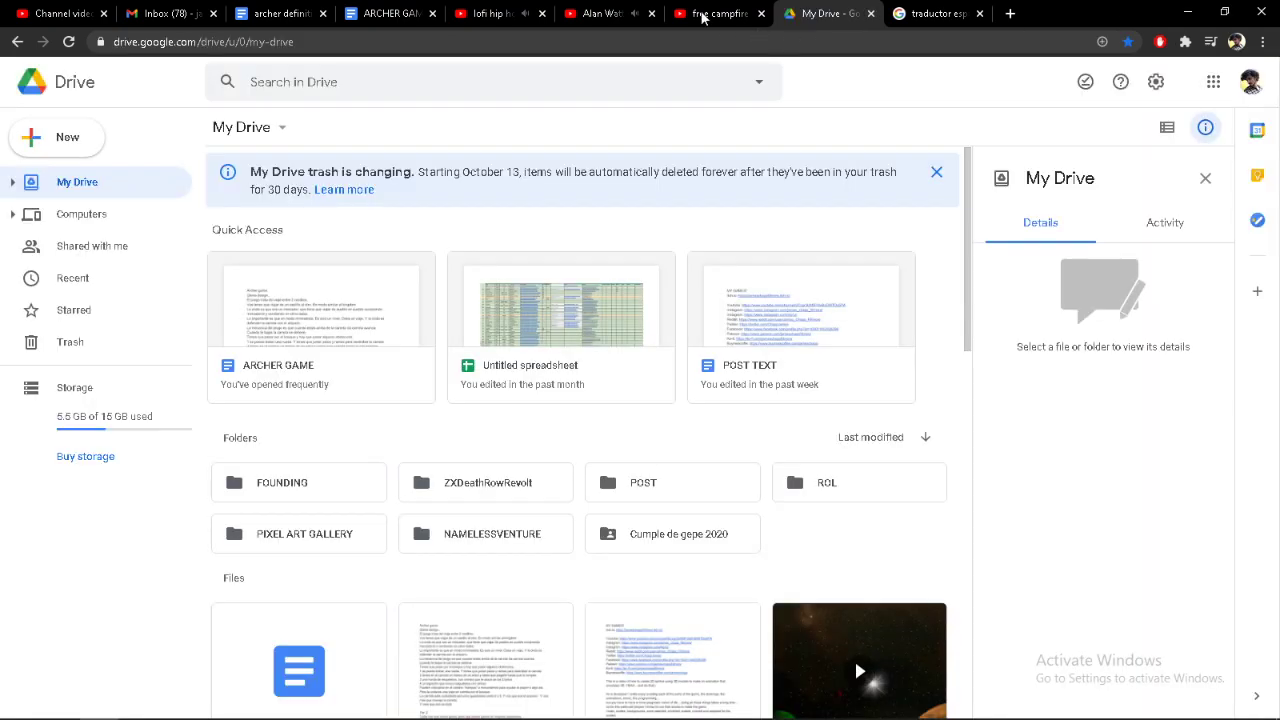
click(703, 16)
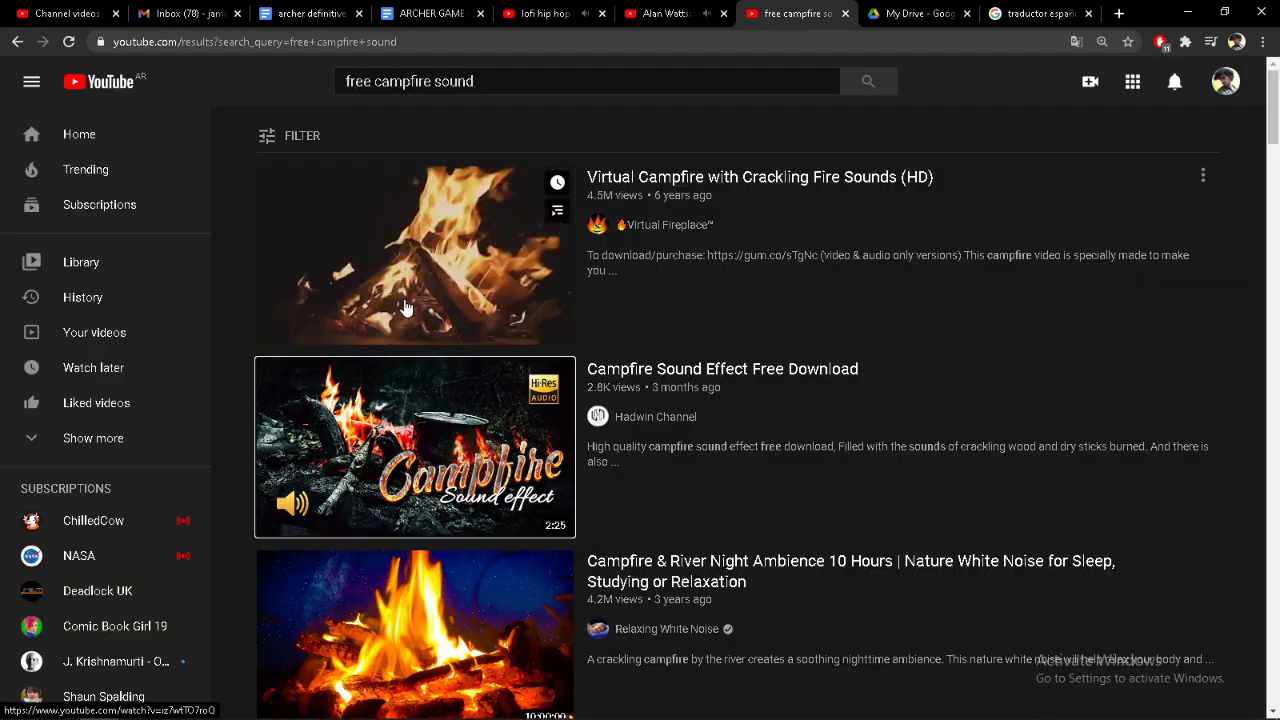
Step: Open the "Virtual Campfire with Crackling Fire Sounds (HD)" video from the results and expand its full description
scroll(370, 470, down, 2)
scroll(373, 455, down, 4)
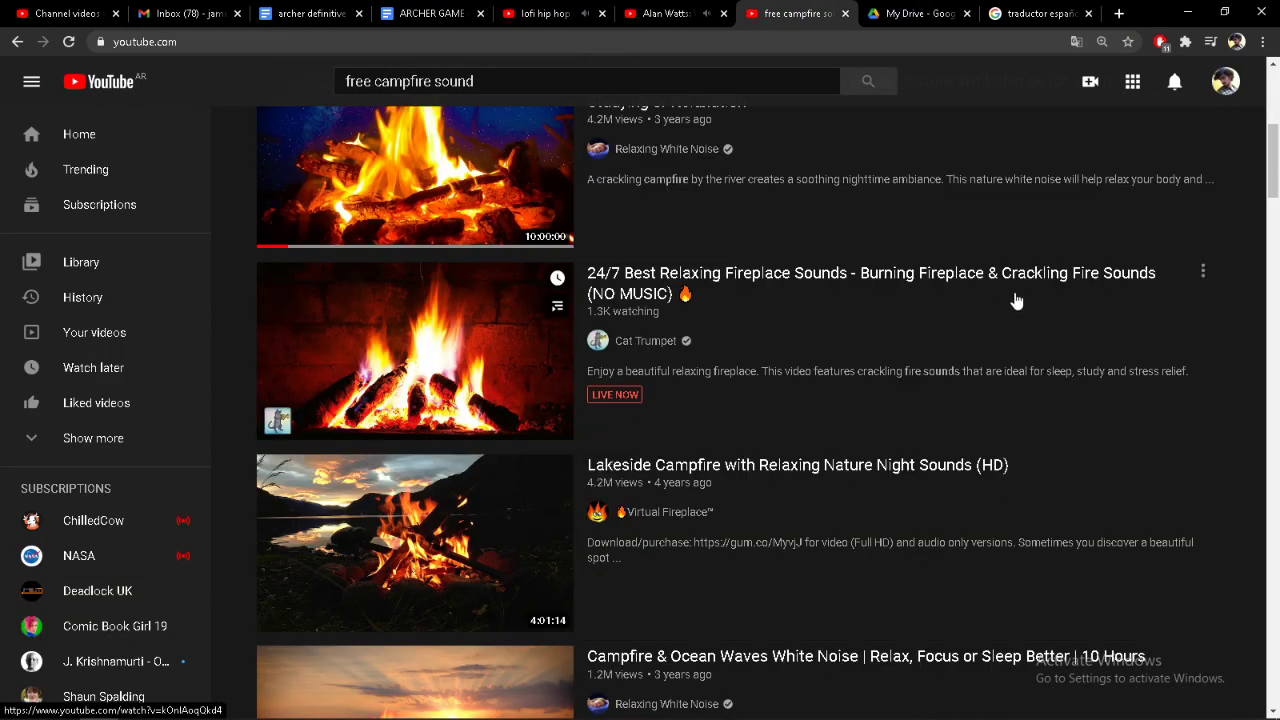
scroll(757, 527, up, 5)
scroll(757, 527, up, 2)
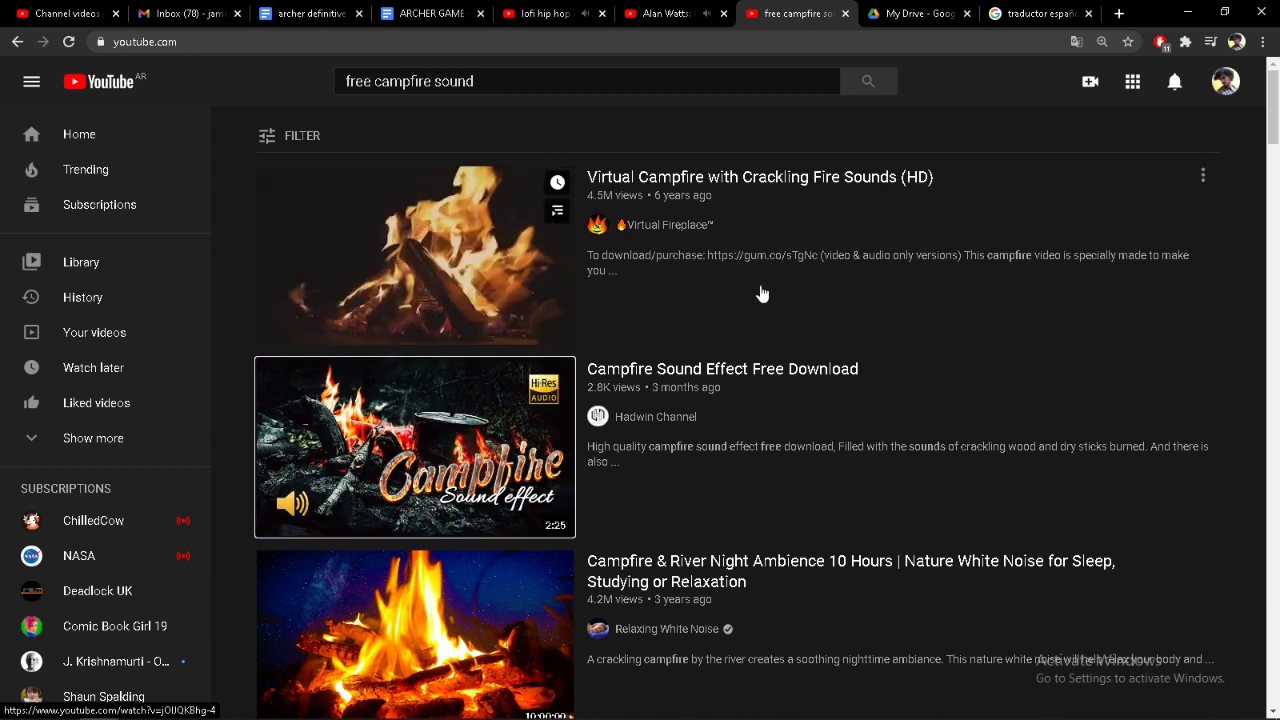
click(462, 235)
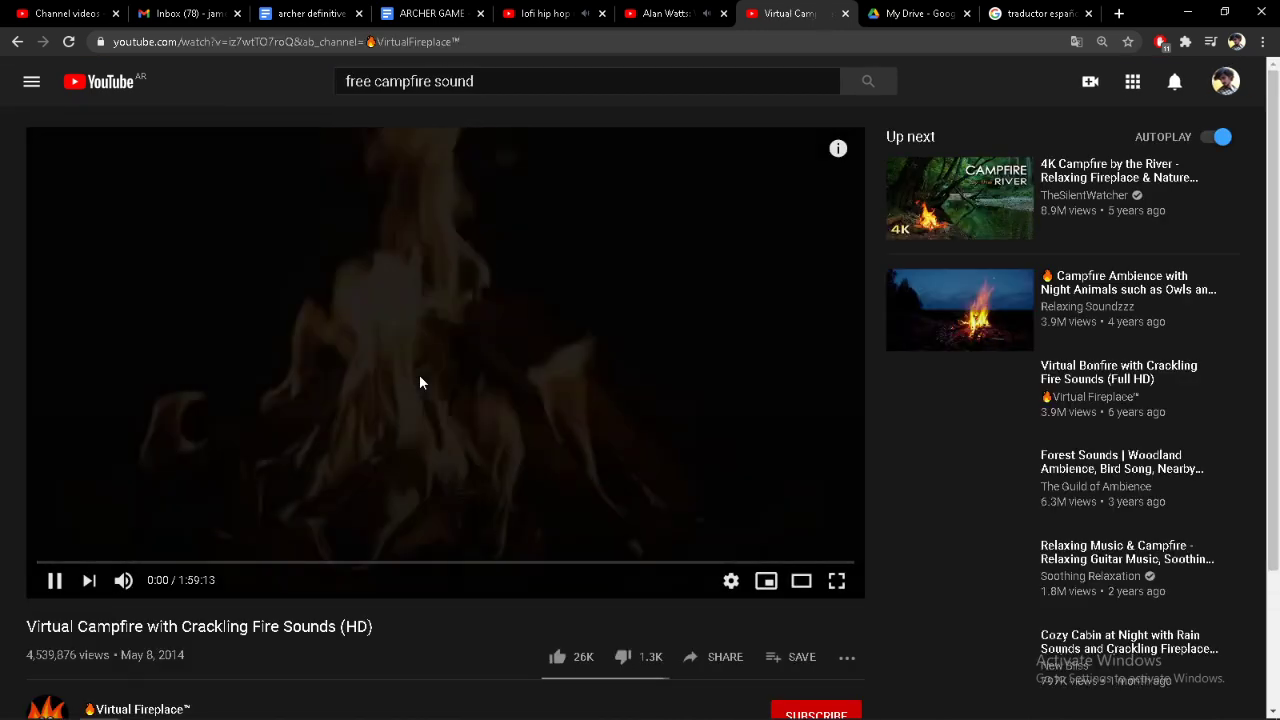
scroll(419, 376, down, 2)
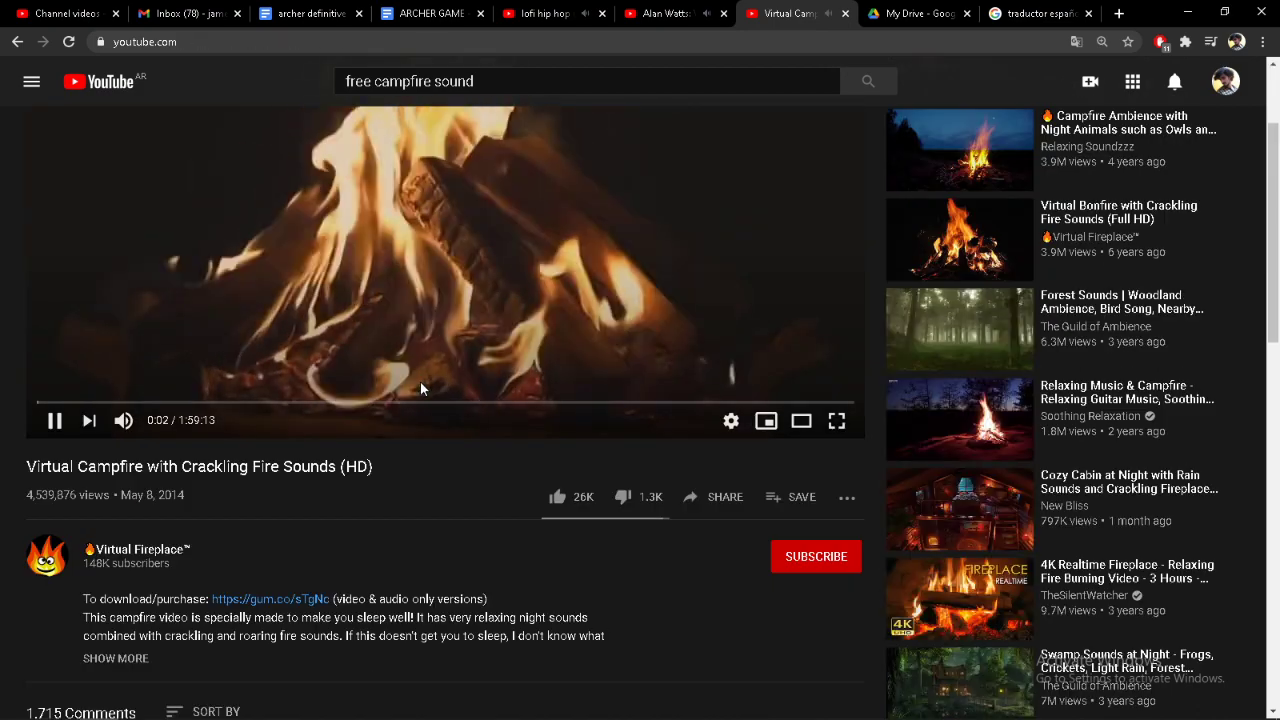
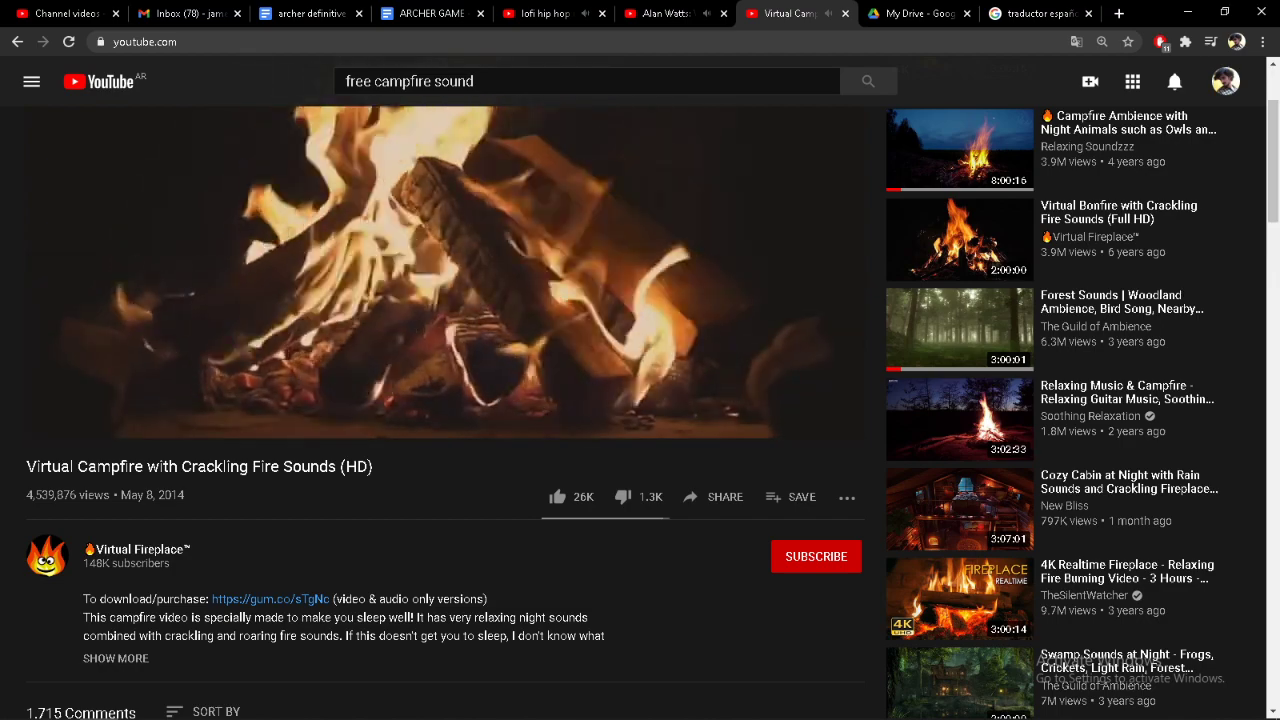
scroll(420, 385, down, 2)
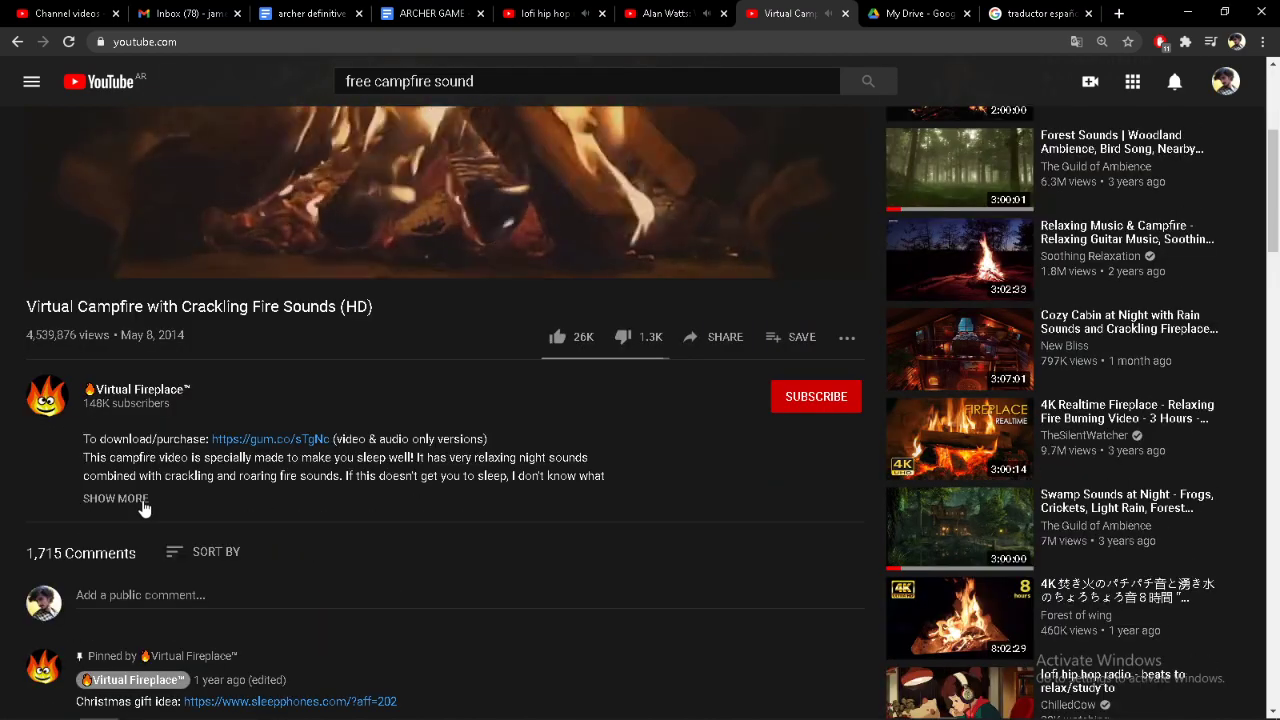
click(112, 499)
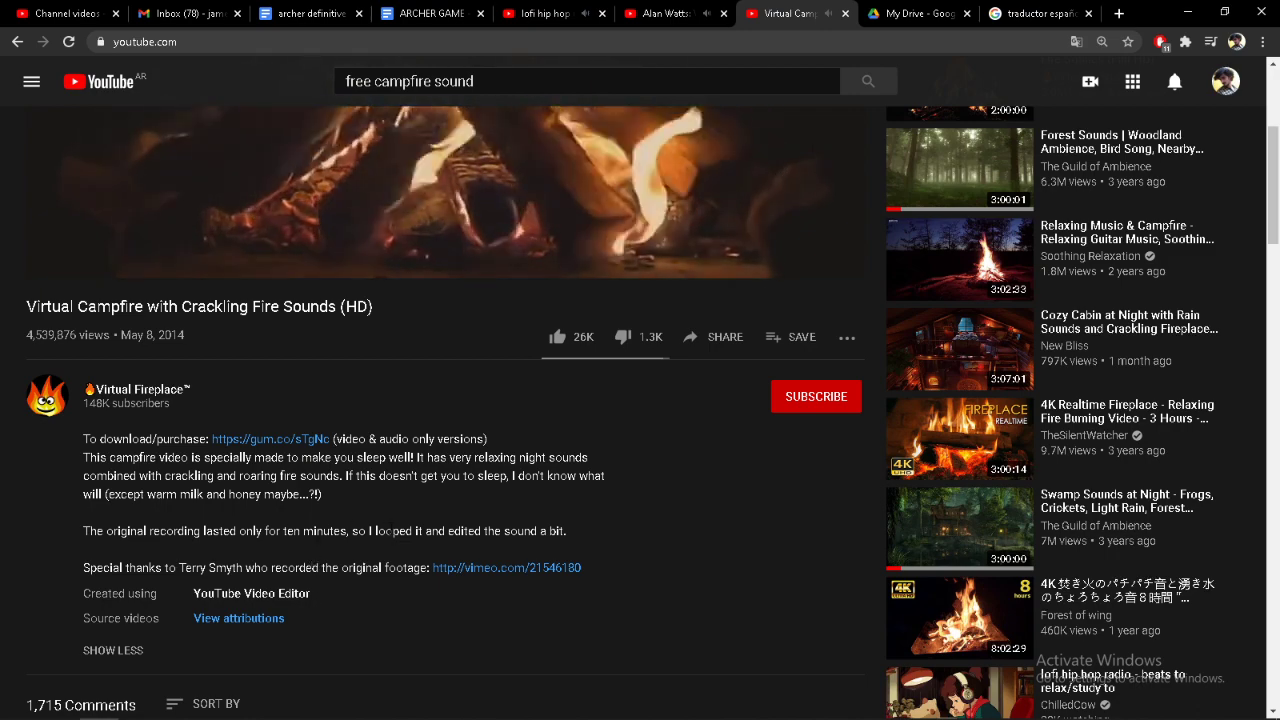
Step: Rerun the "free campfire sound" search, open the "Lakeside Campfire with Relaxing Nature Night Sounds (HD)" video and view its description
scroll(20, 57, up, 3)
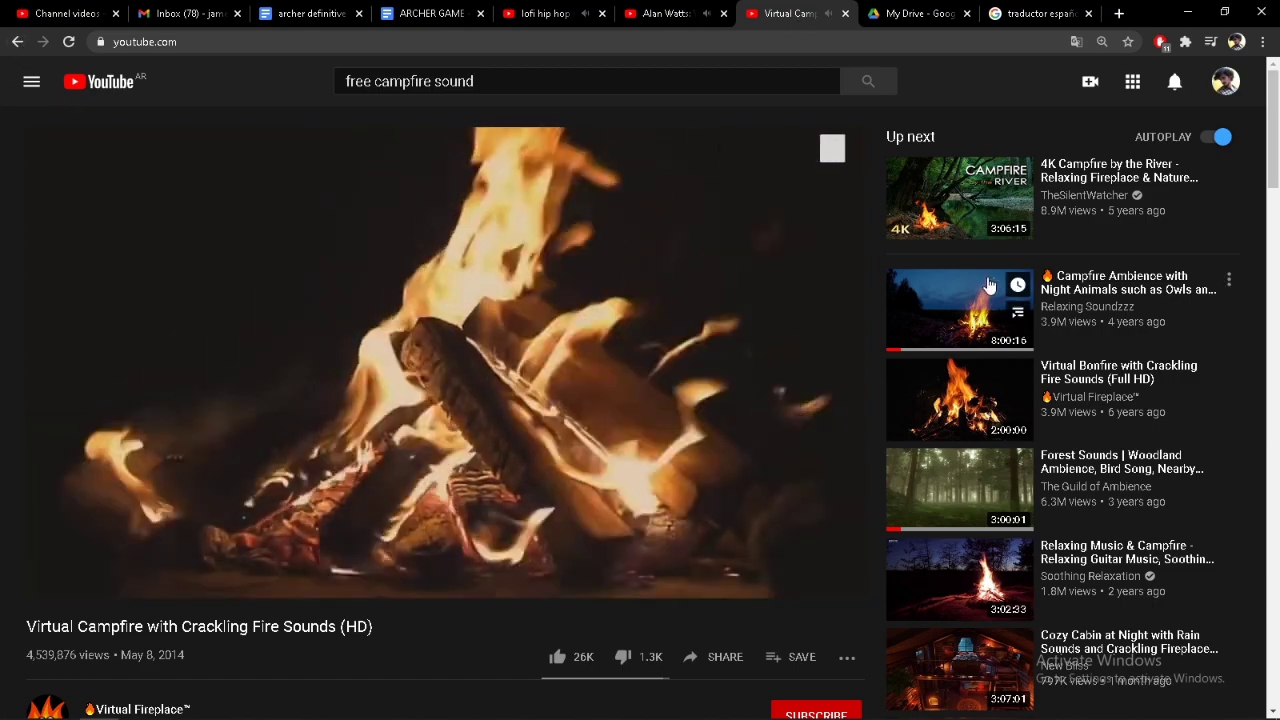
mouse_move(971, 203)
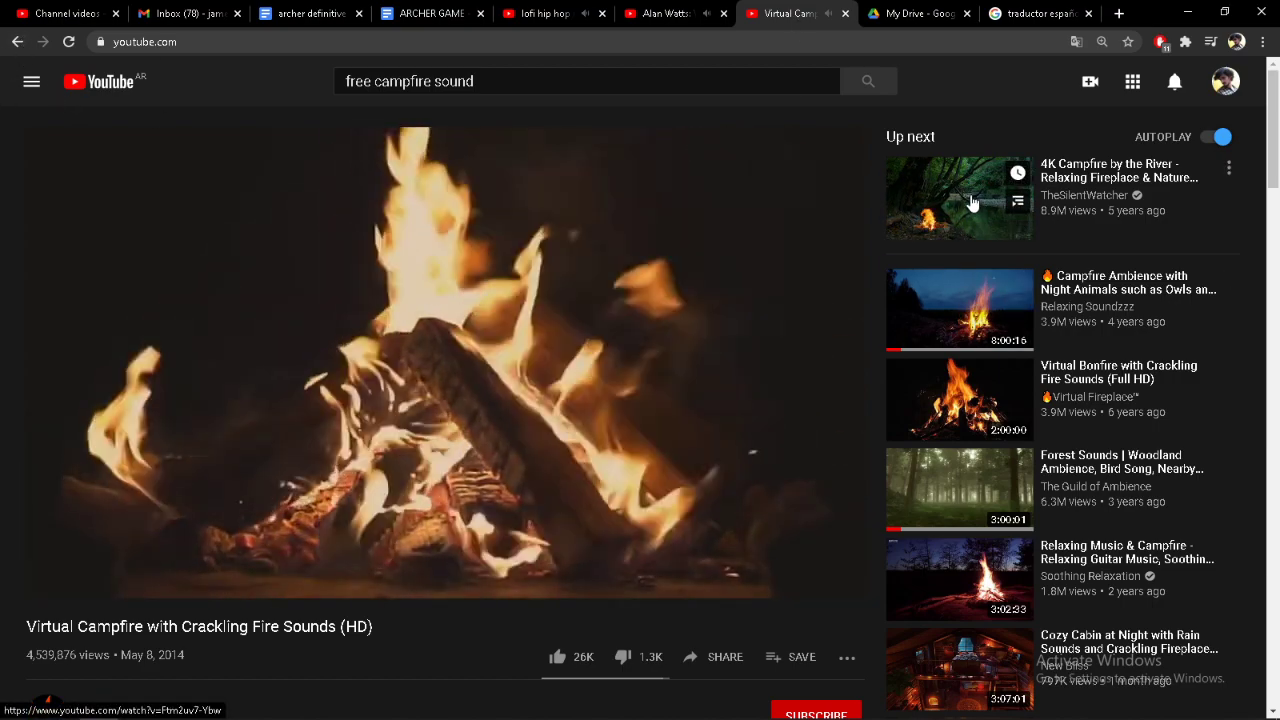
scroll(967, 213, down, 3)
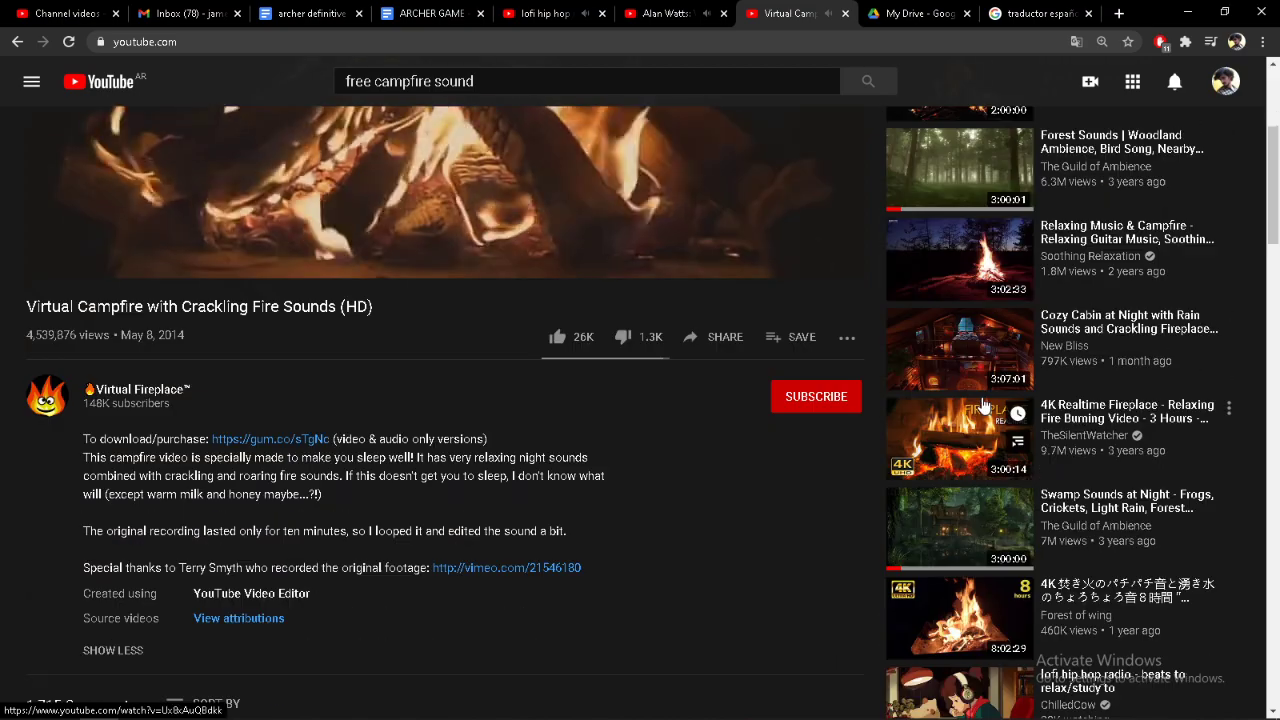
scroll(747, 70, up, 3)
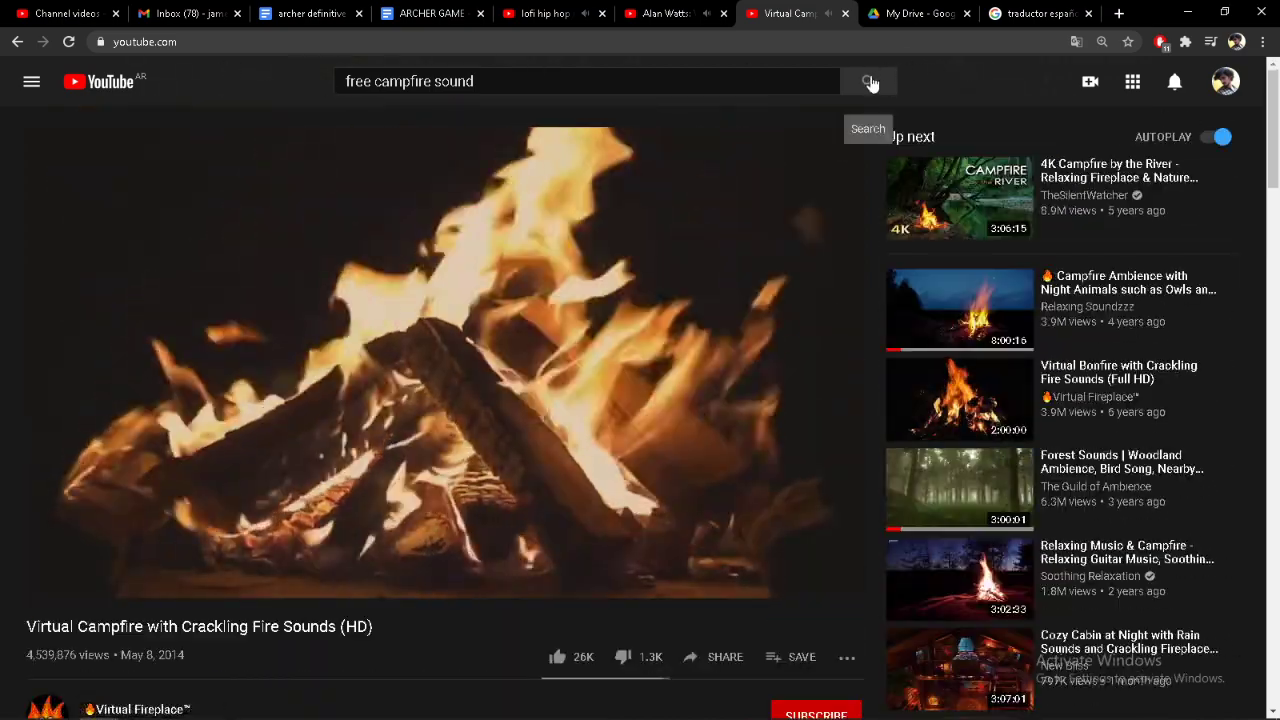
click(867, 83)
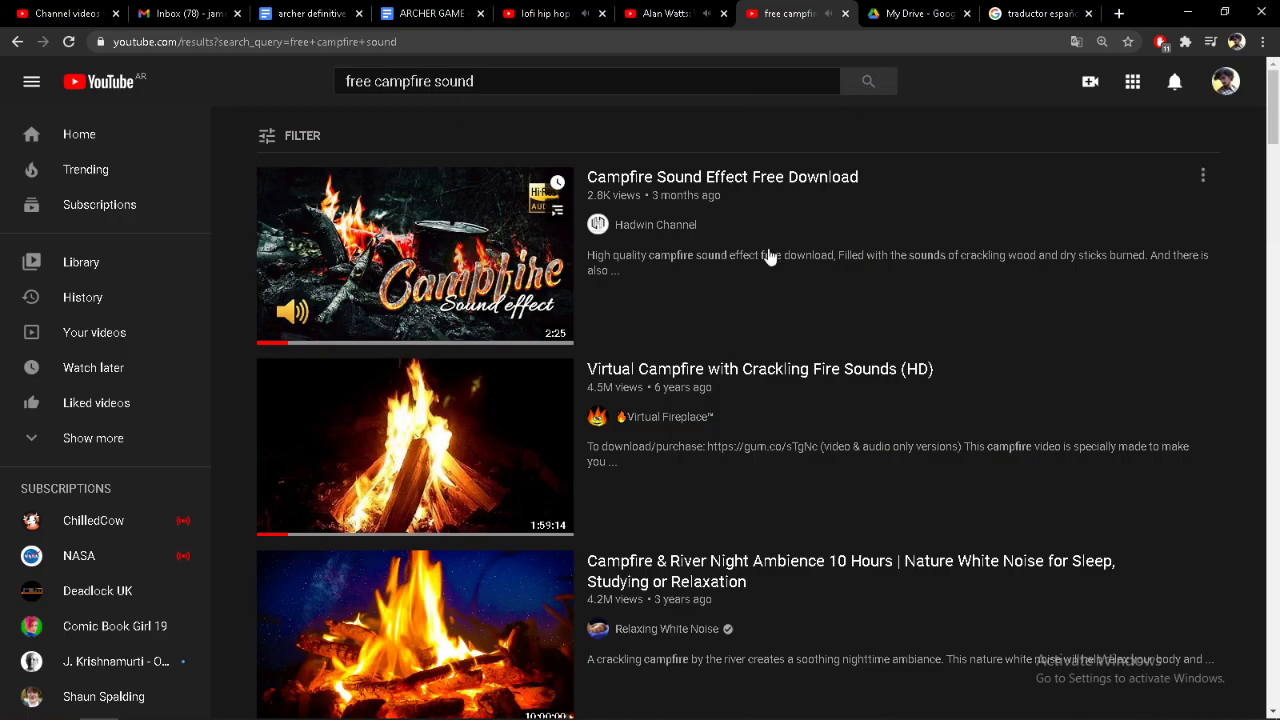
scroll(770, 256, down, 8)
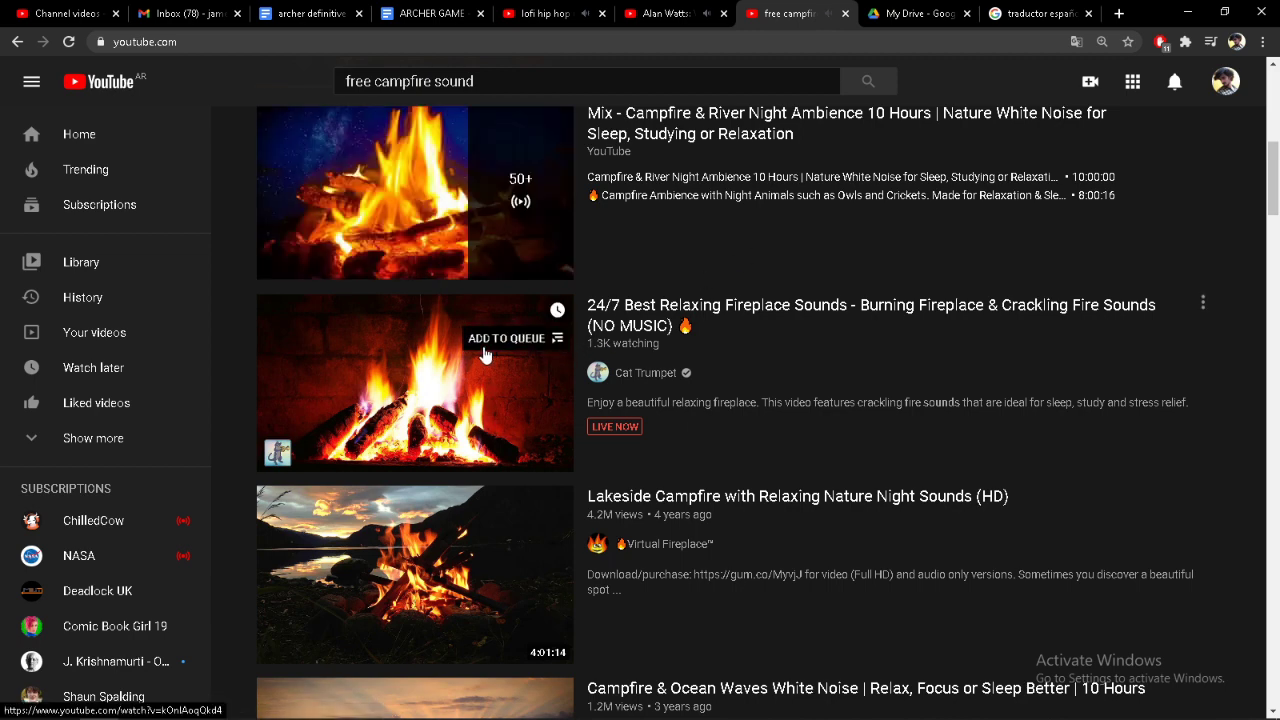
scroll(470, 354, down, 2)
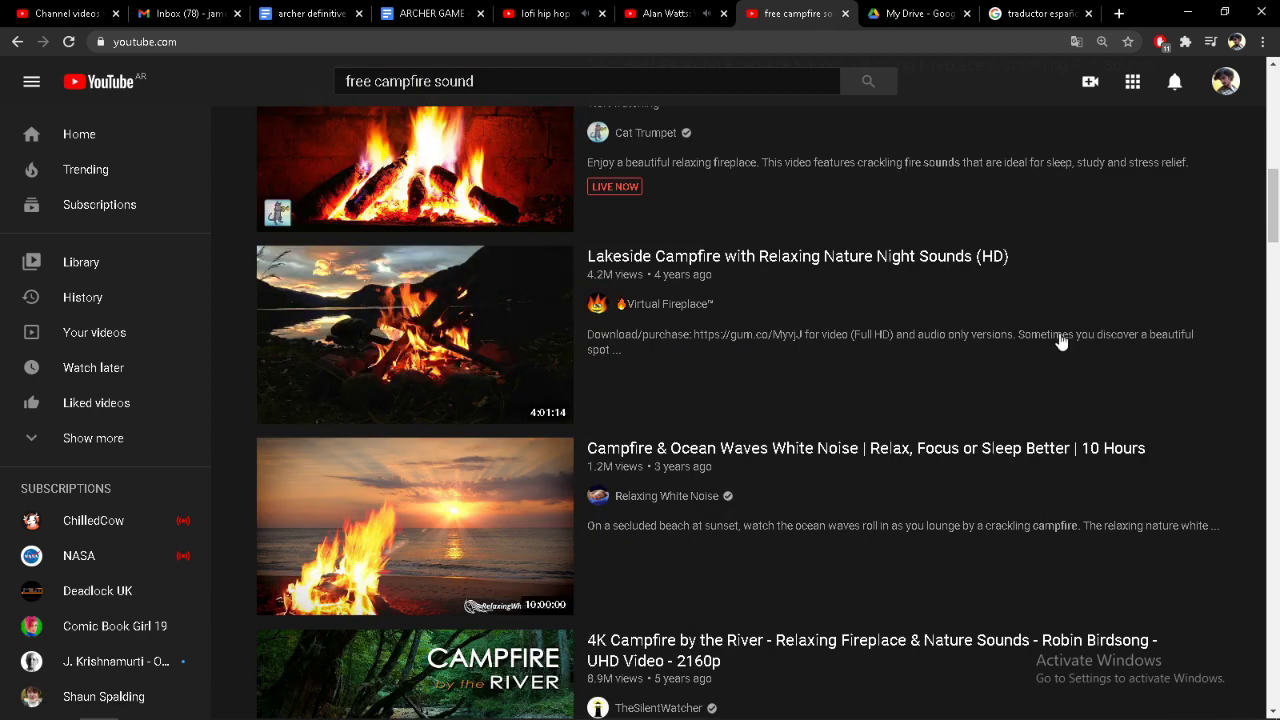
scroll(980, 352, down, 2)
scroll(620, 358, up, 3)
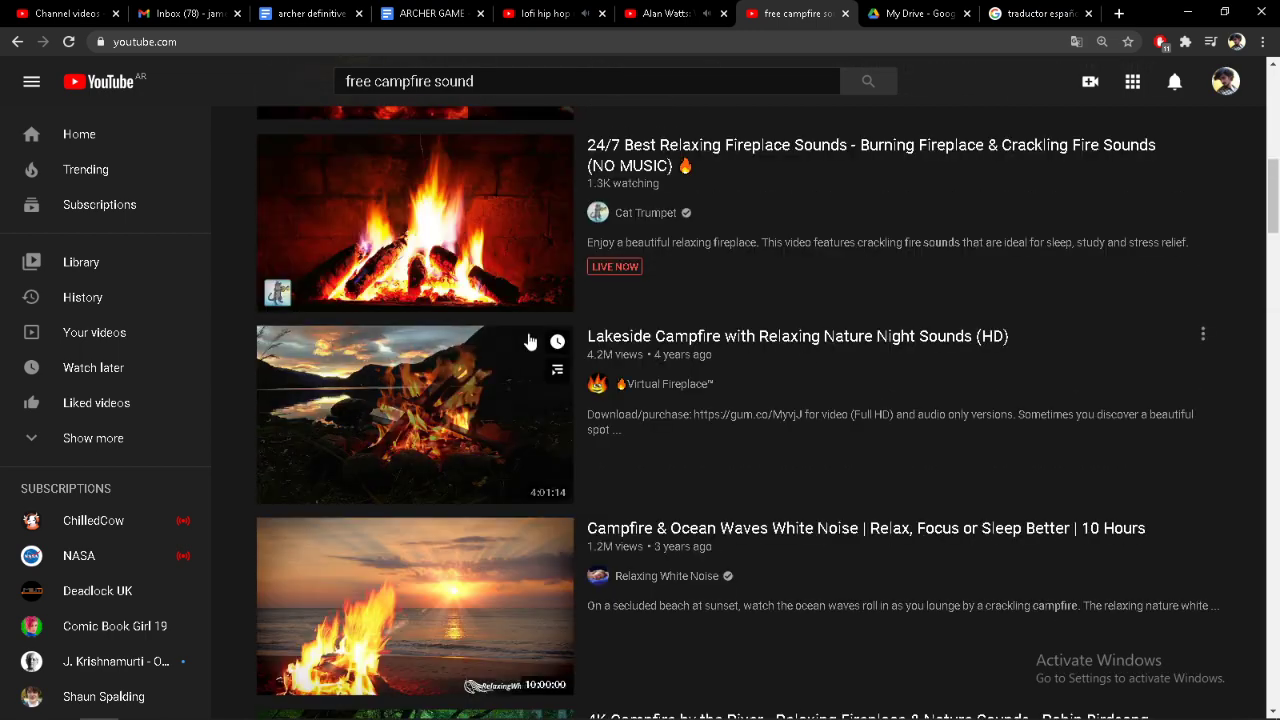
click(387, 392)
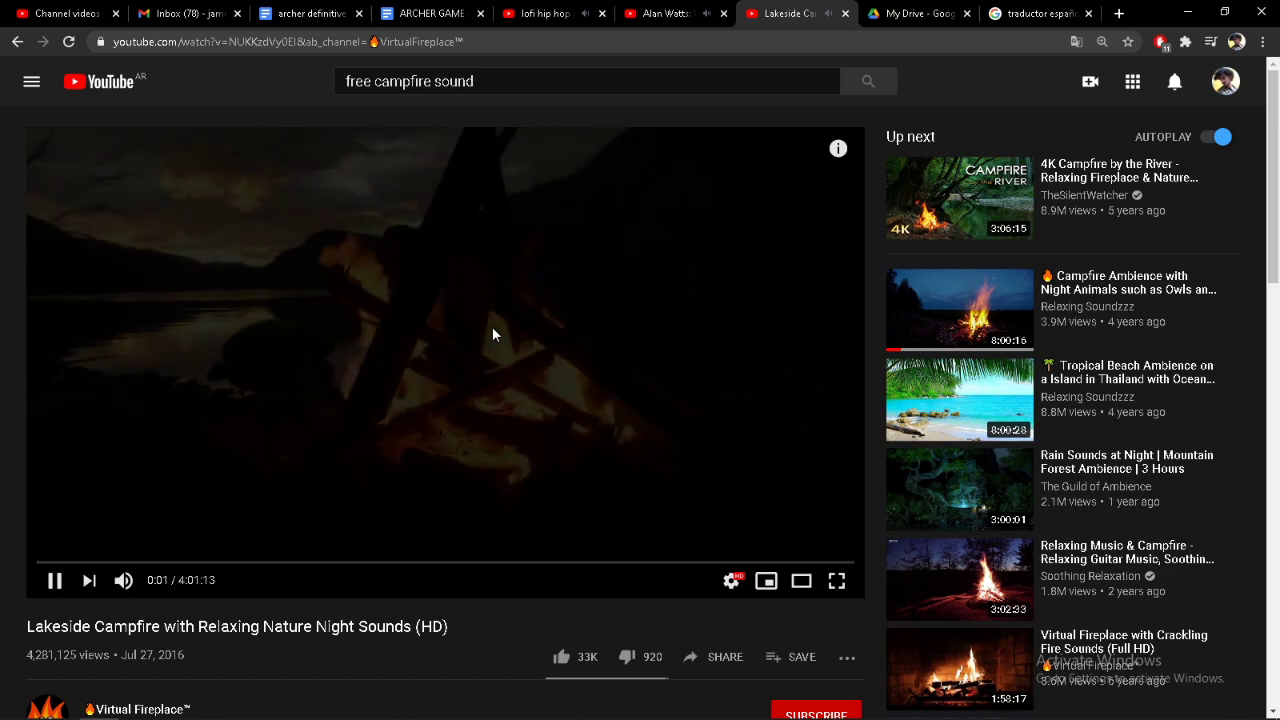
scroll(492, 327, down, 4)
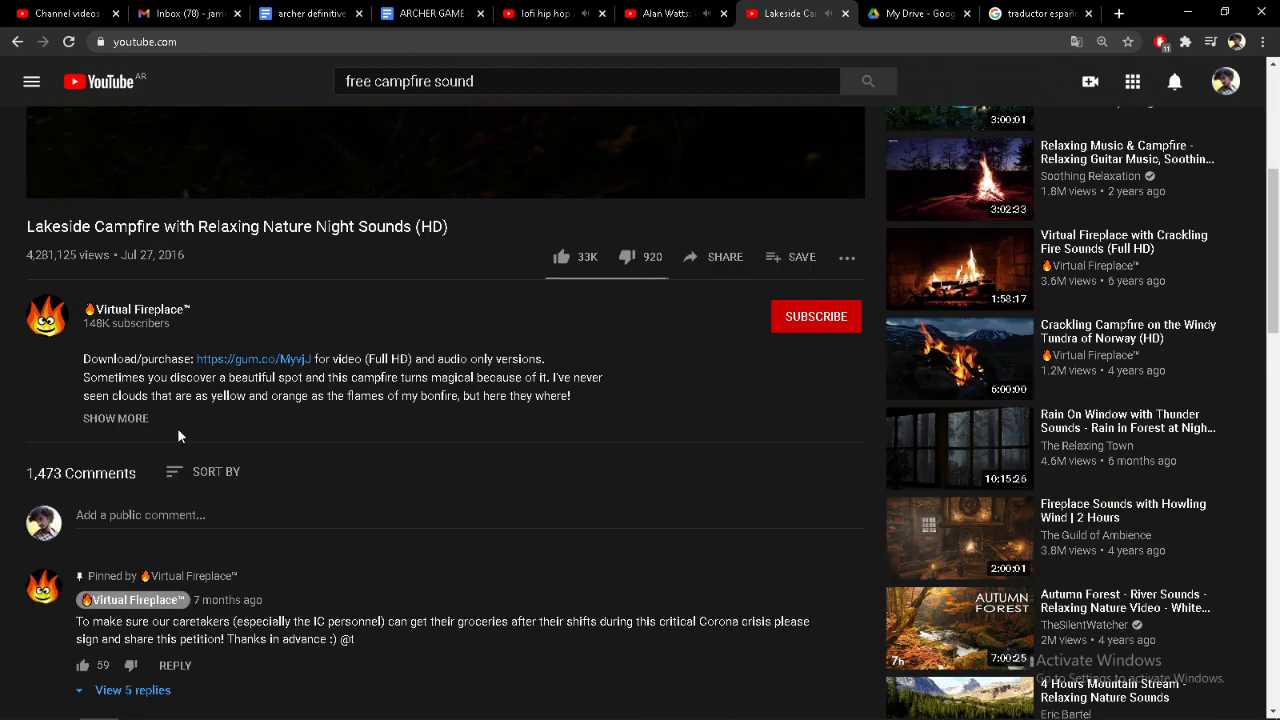
Step: Read the full description of the "Lakeside Campfire with Relaxing Nature Night Sounds (HD)" video and return to the search results
click(118, 419)
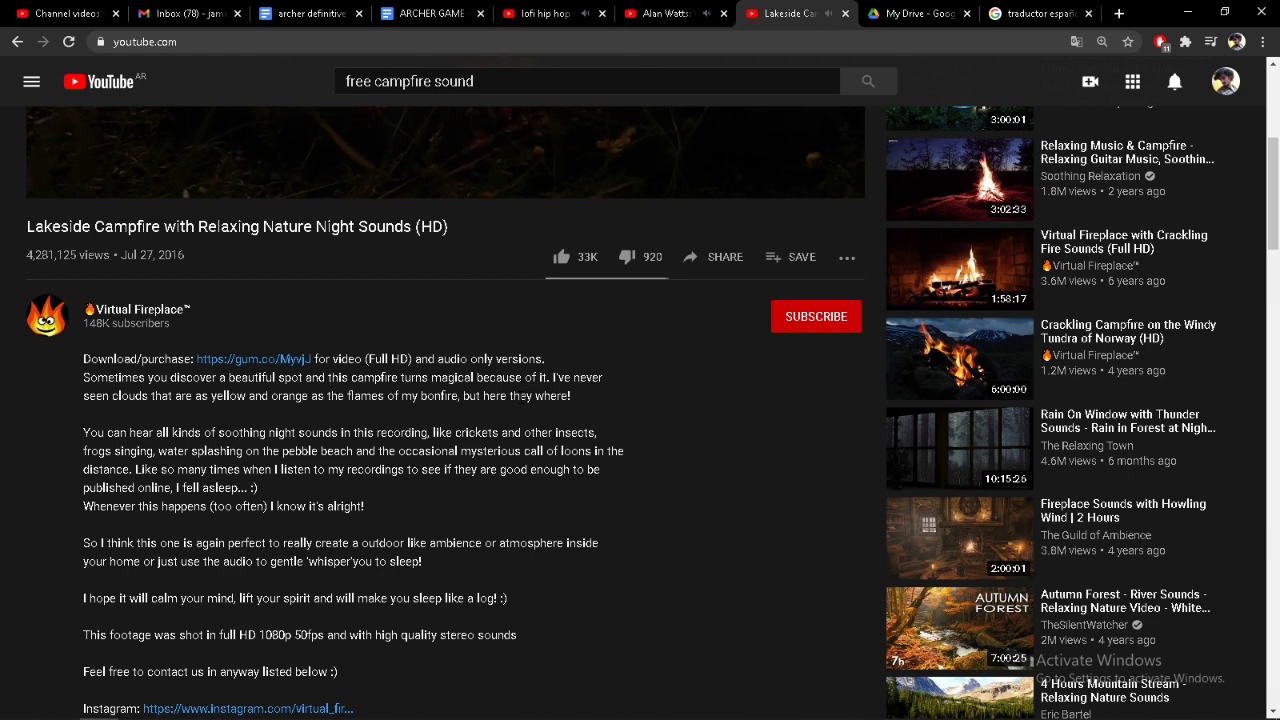
scroll(520, 400, down, 3)
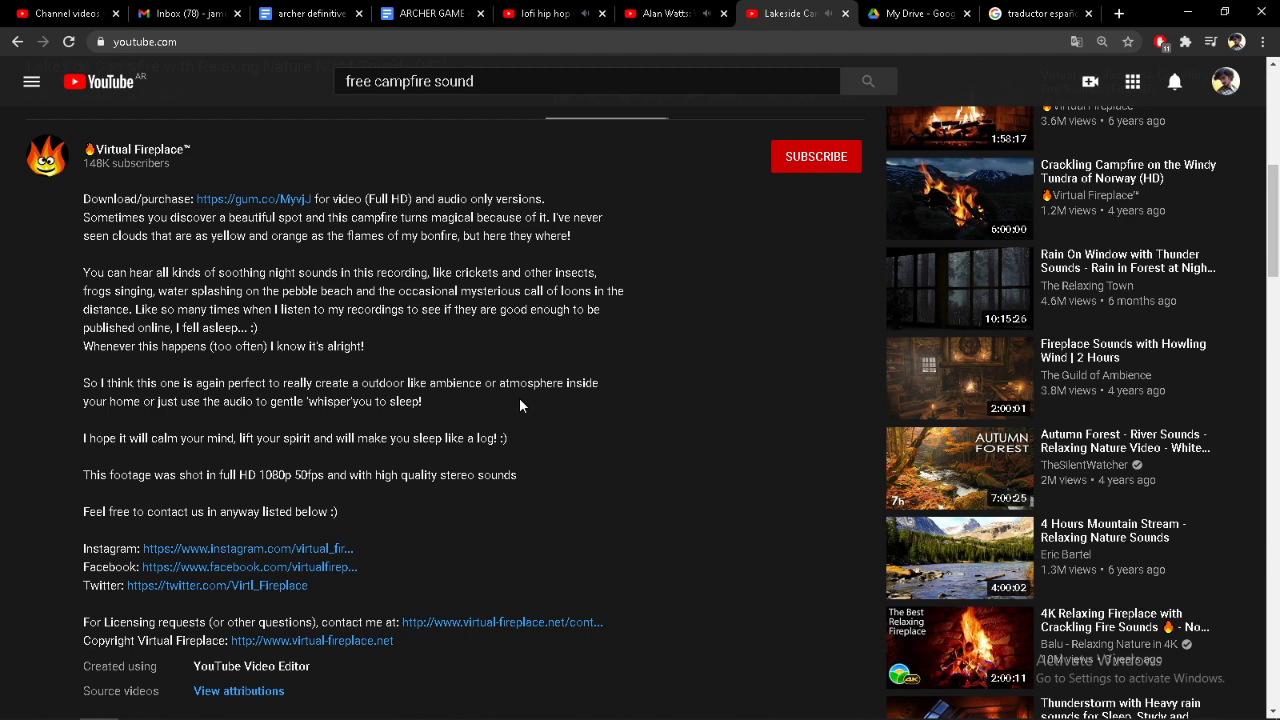
scroll(520, 405, down, 3)
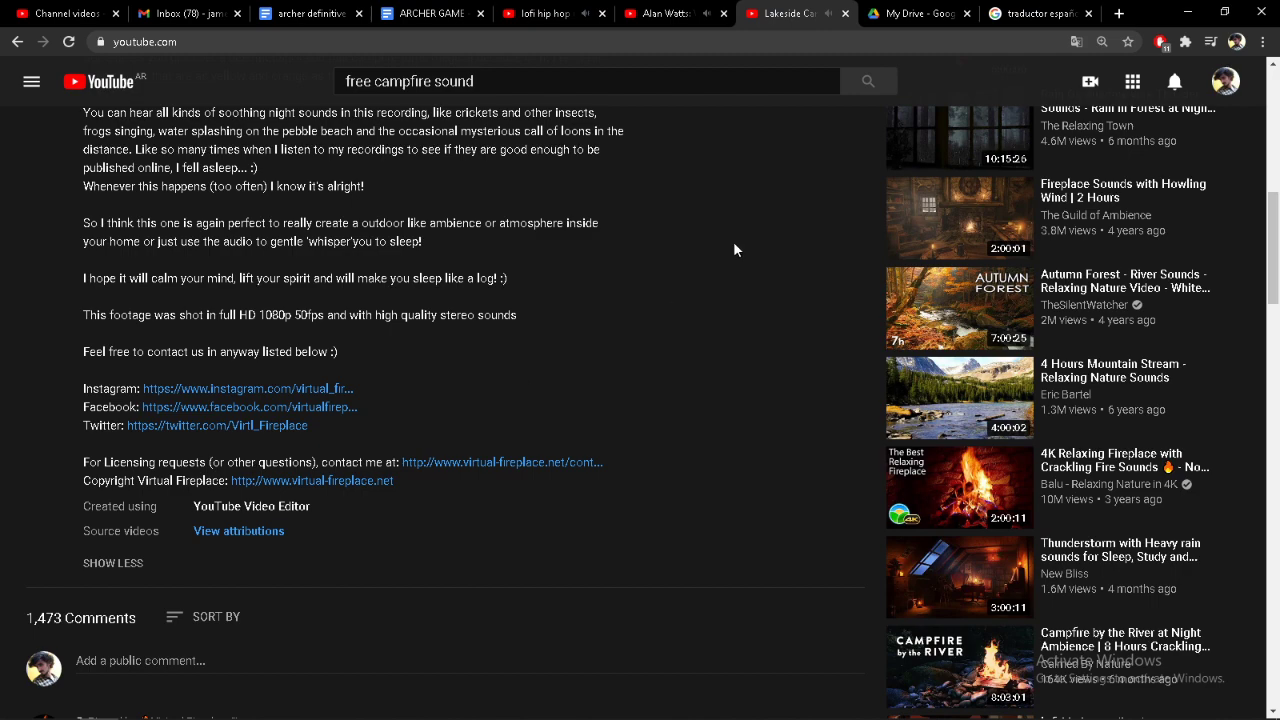
scroll(384, 437, up, 15)
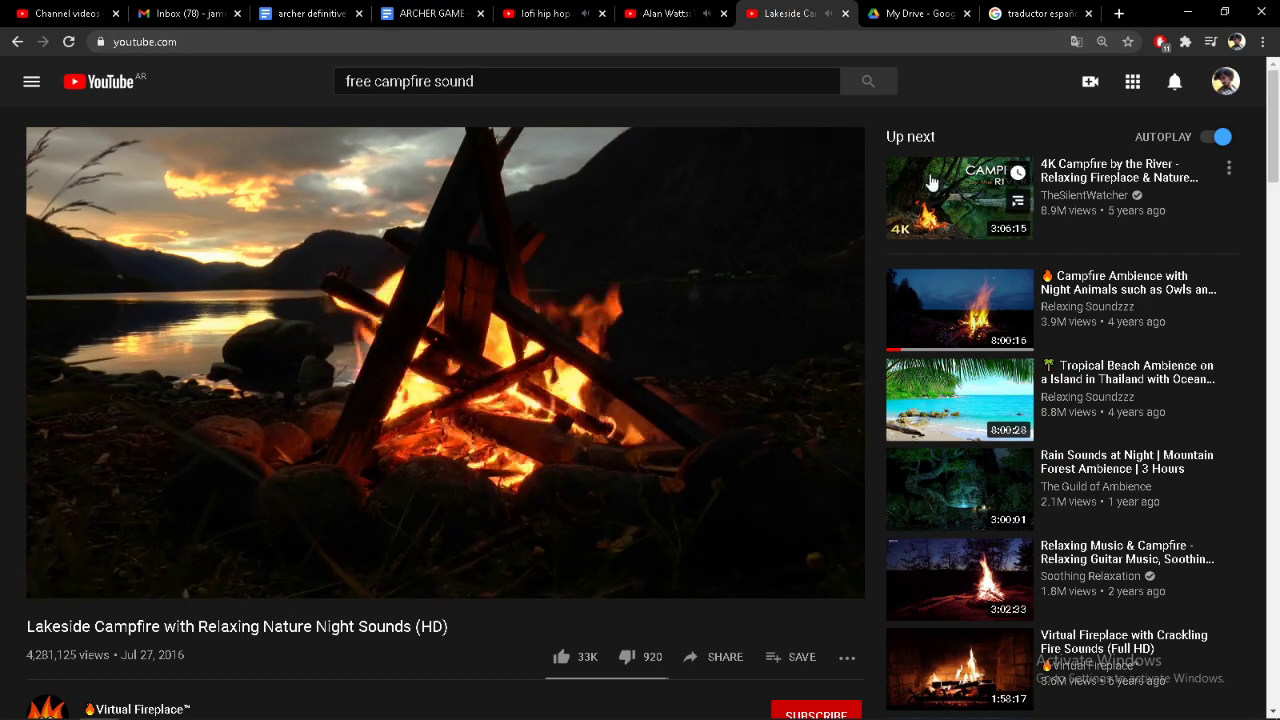
key(alt+Left)
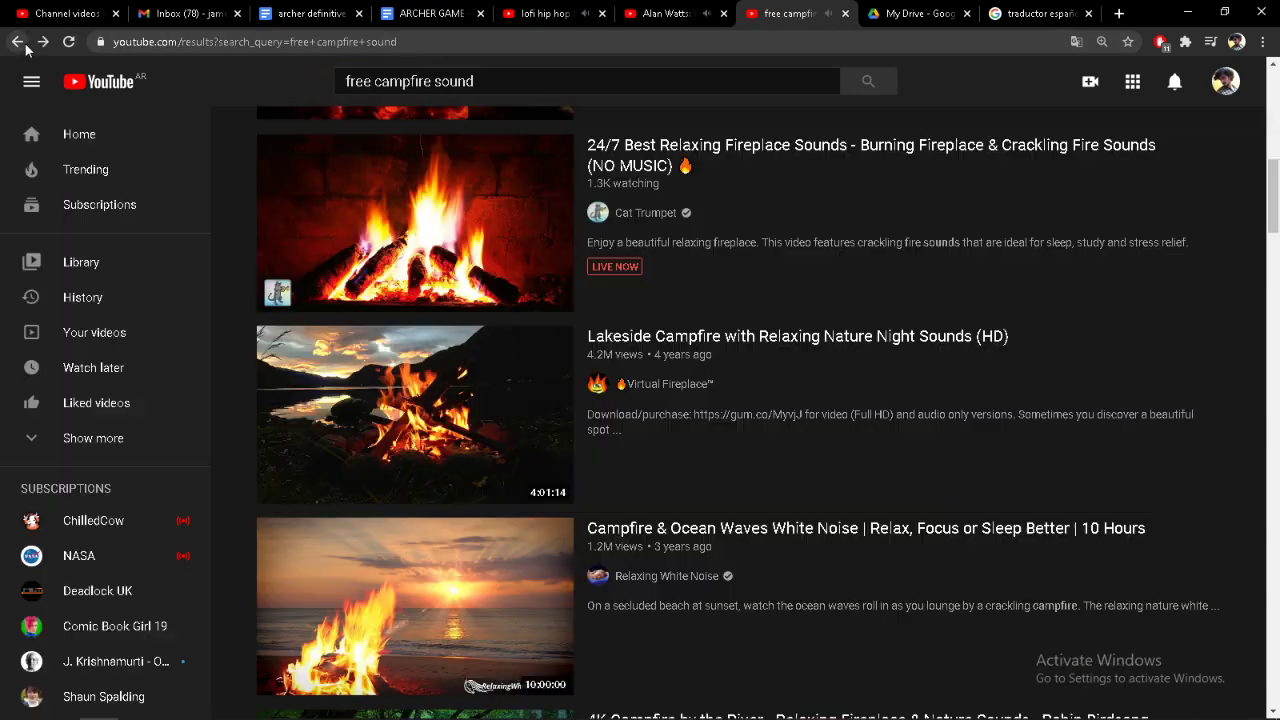
Step: Search YouTube for "free campfire sound free" and open the "FIRE CRACKLING CAMPFIRE // SOUND EFFECT (downloadable + royalty free)" video
scroll(474, 452, up, 3)
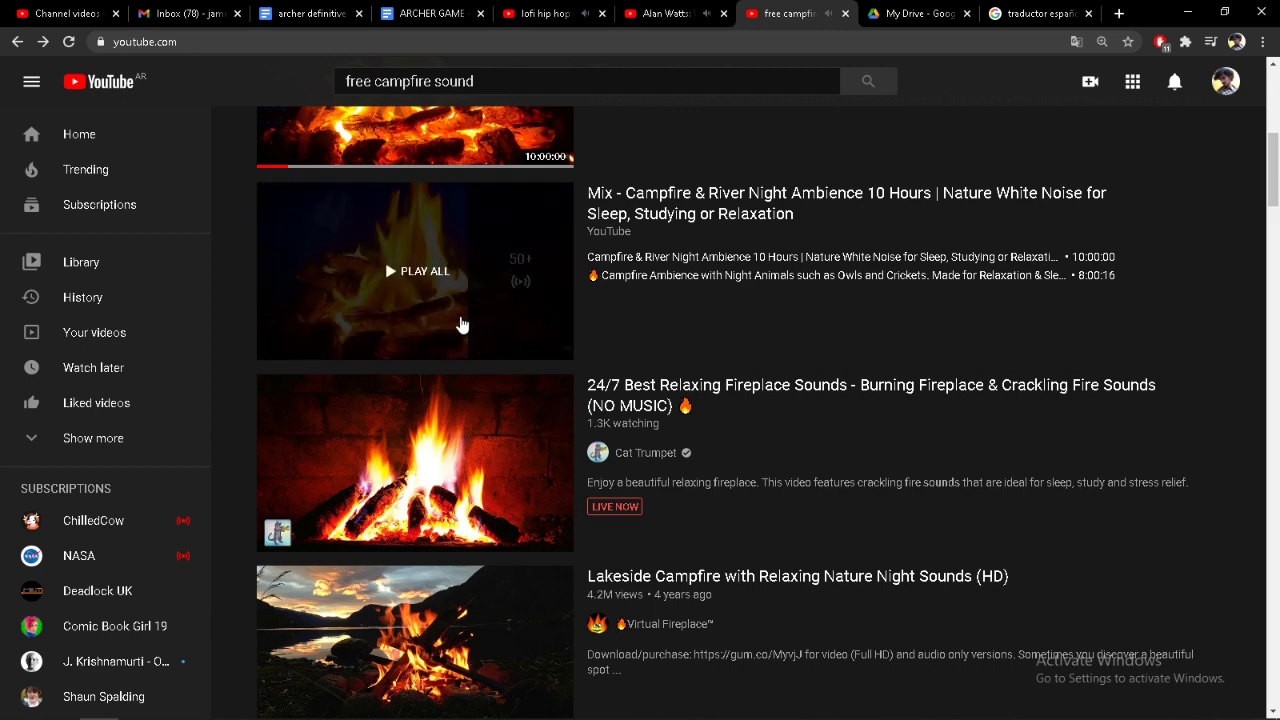
scroll(457, 323, up, 4)
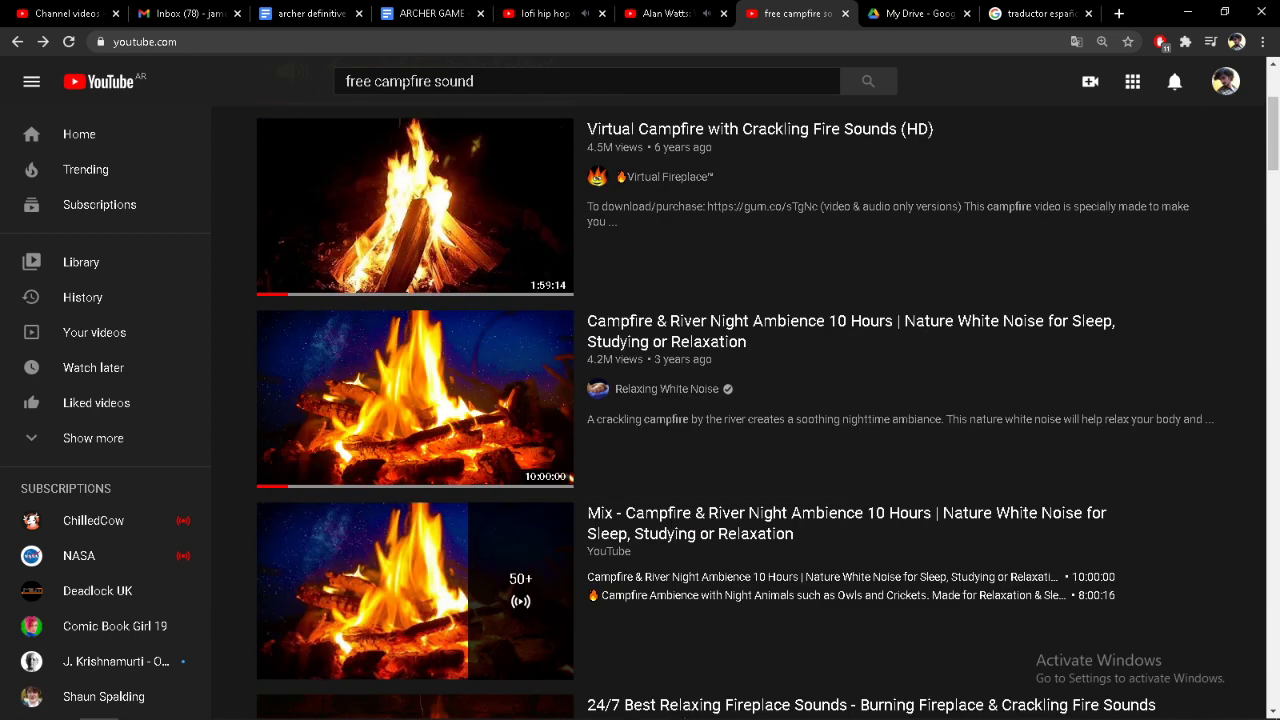
click(521, 80)
text(free)
key(Return)
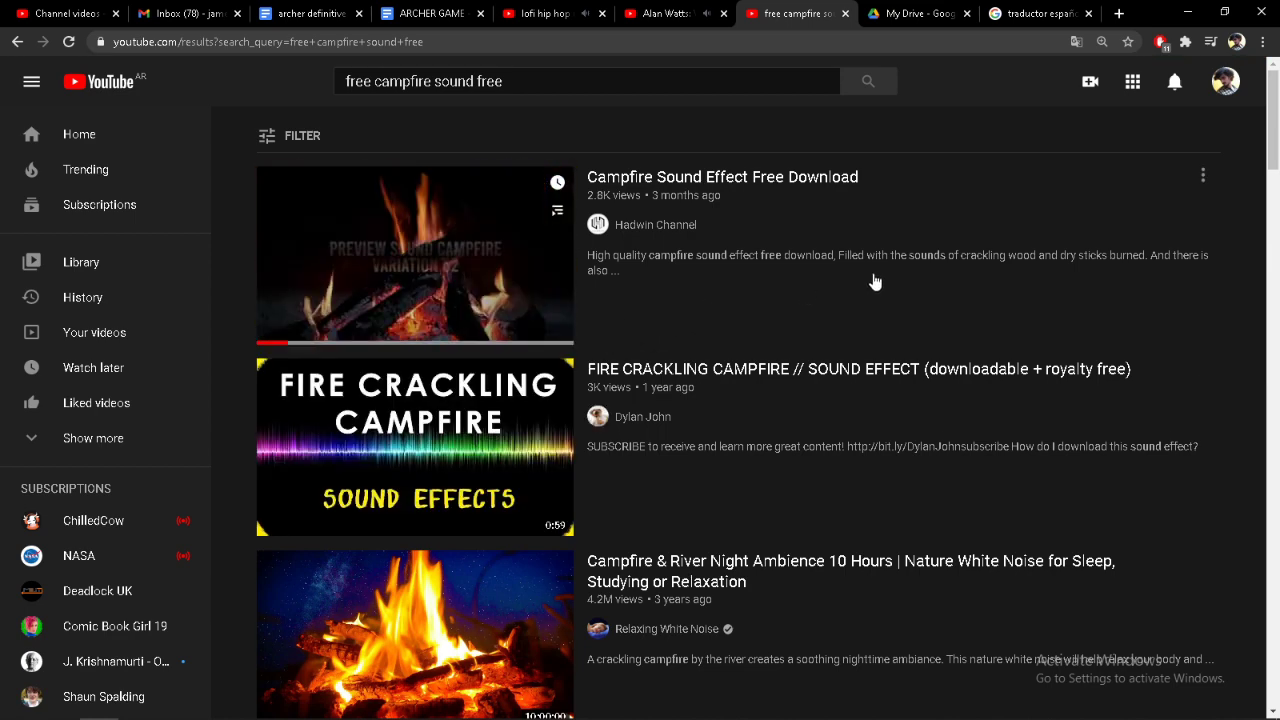
click(409, 446)
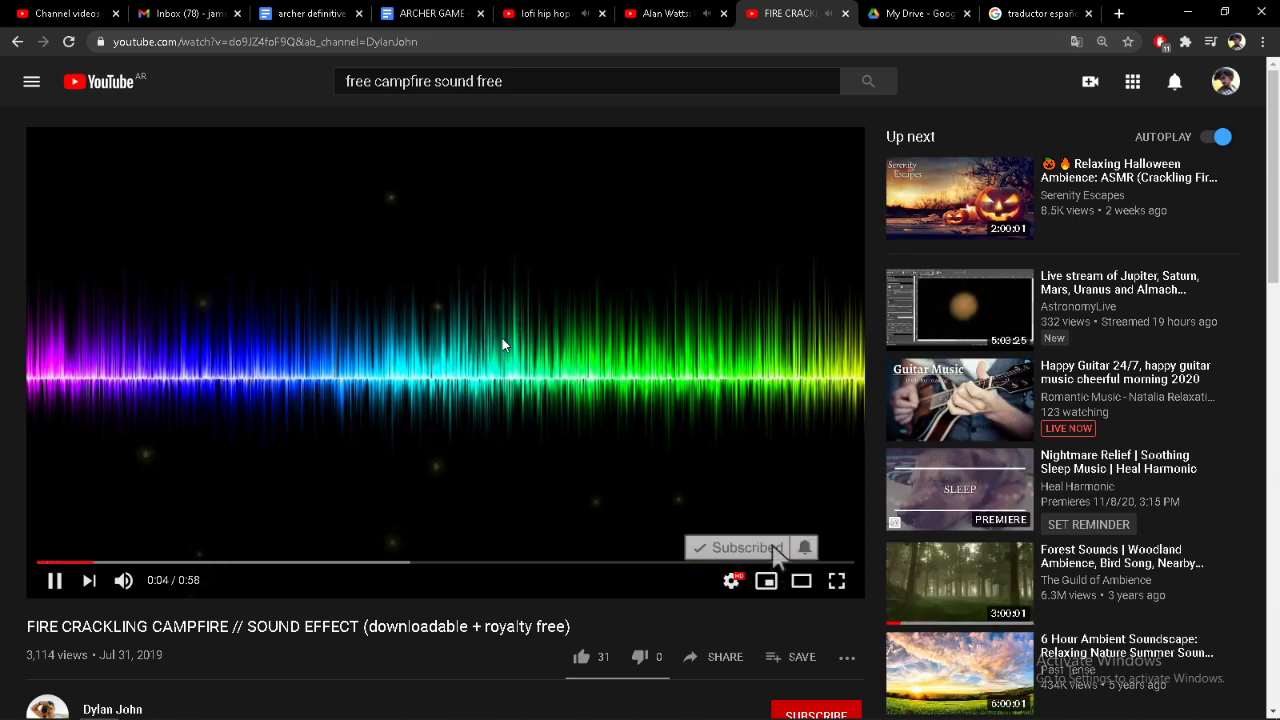
scroll(502, 341, down, 2)
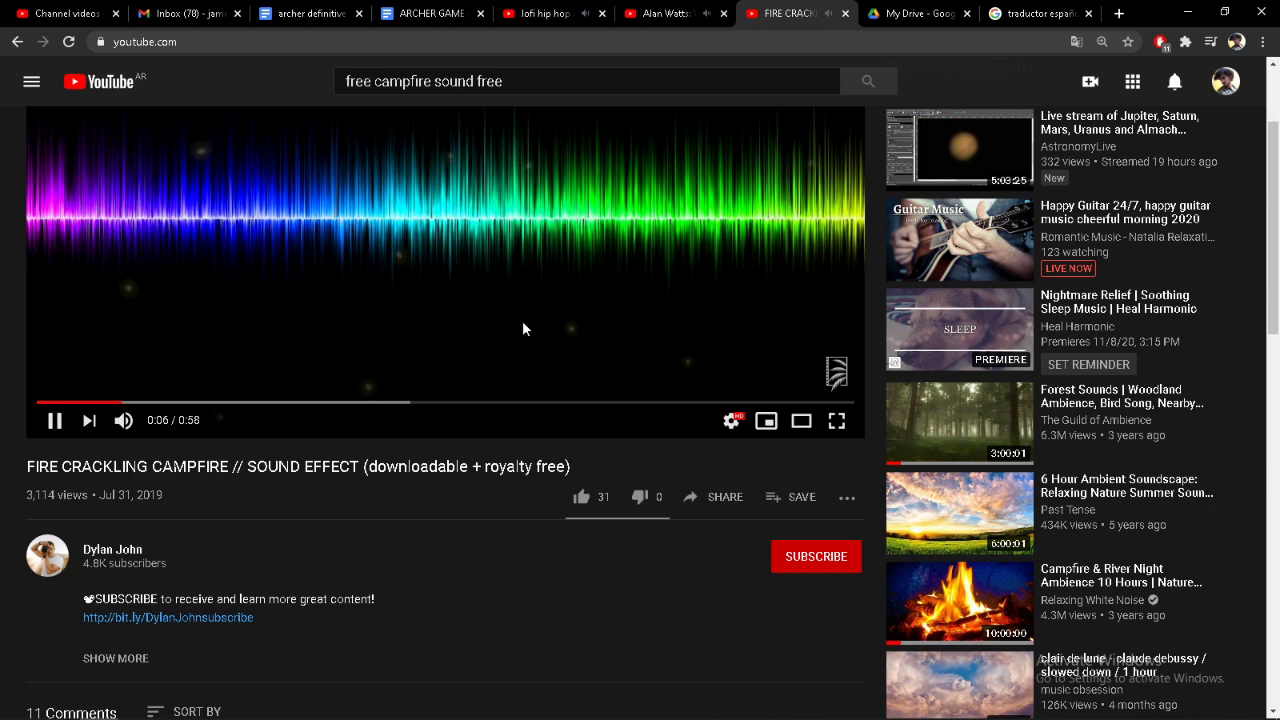
click(1120, 14)
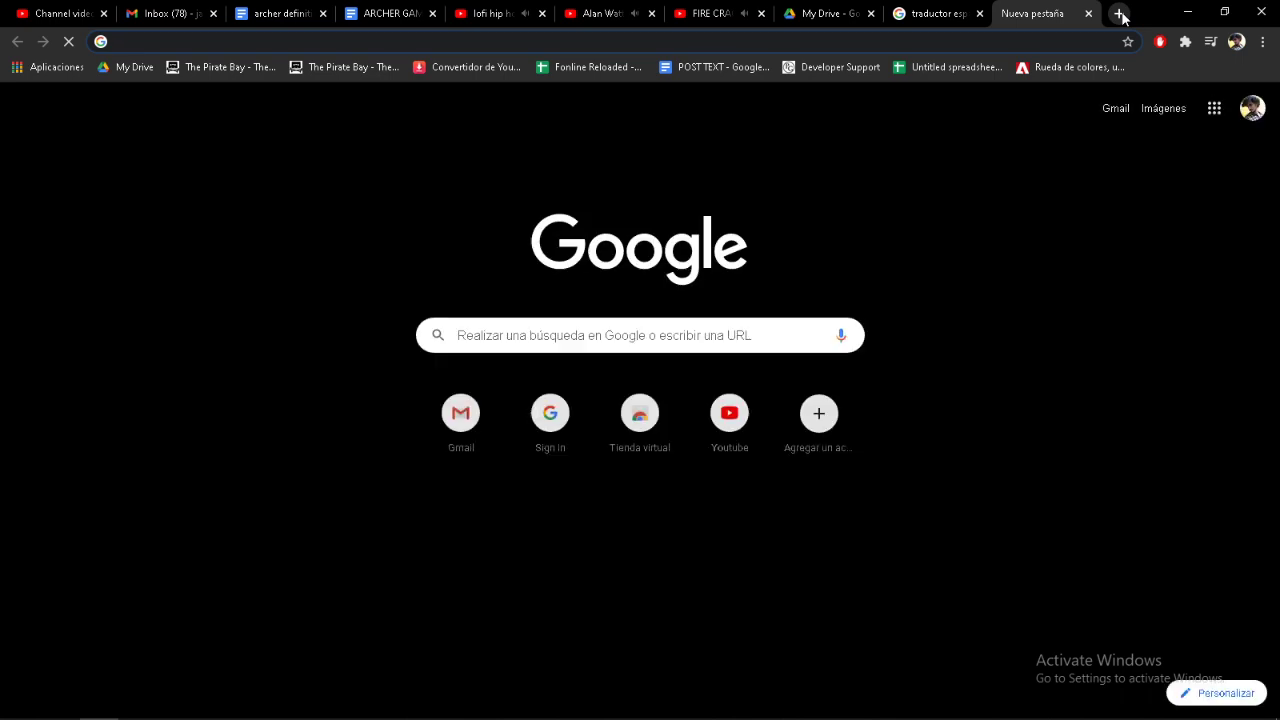
text(yo)
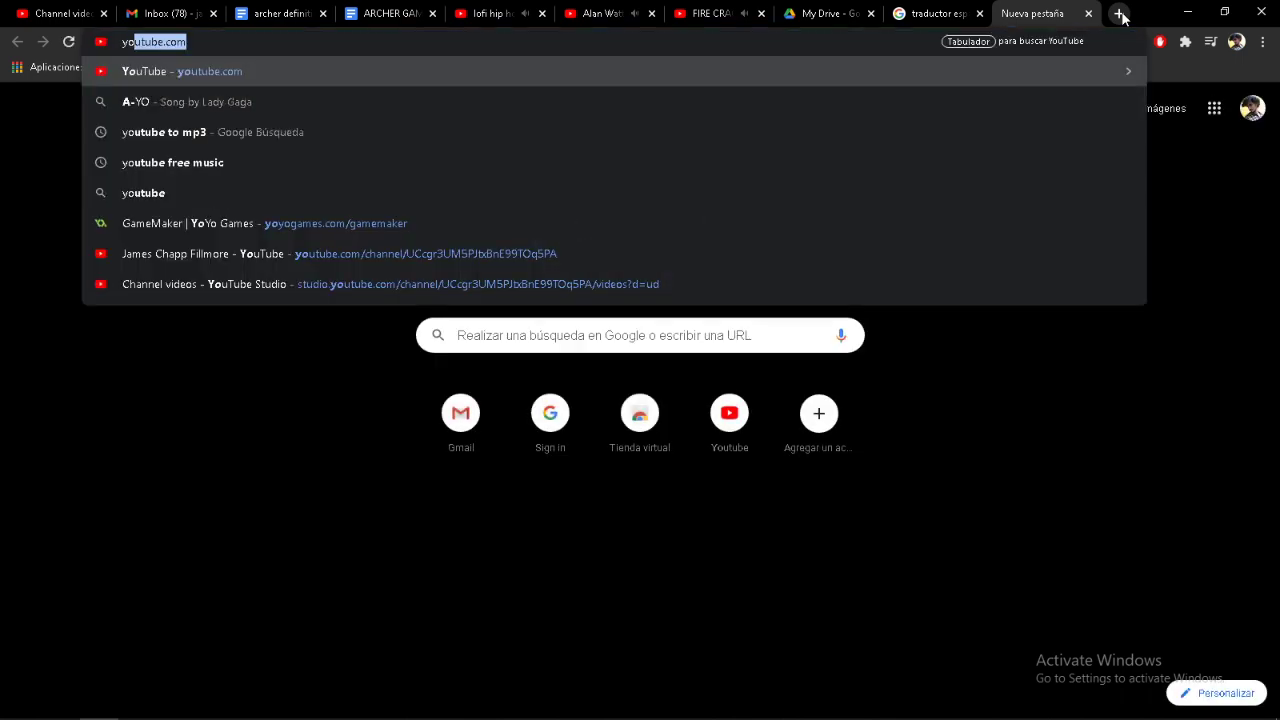
key(BackSpace)
key(BackSpace)
key(BackSpace)
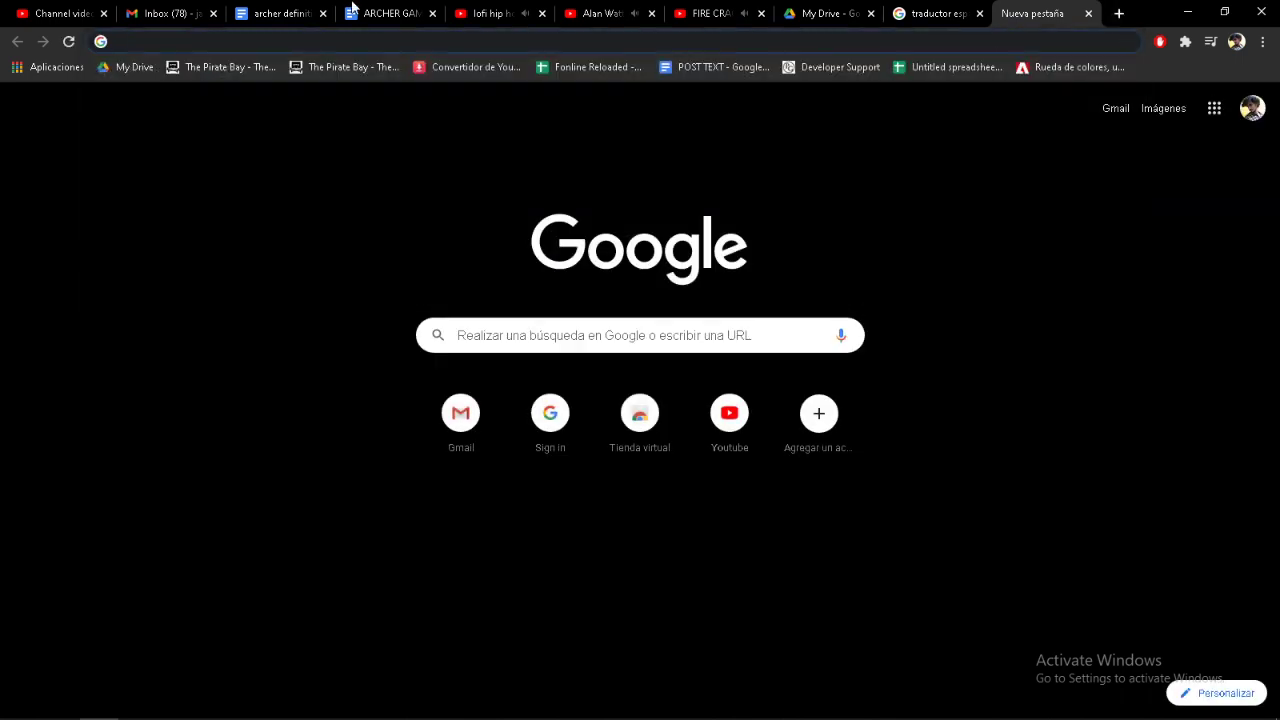
Step: Search Gmail for "youtube to mp3", open the message's y2mate.com link and move the converter tab to the end of the tab row
click(181, 15)
click(293, 80)
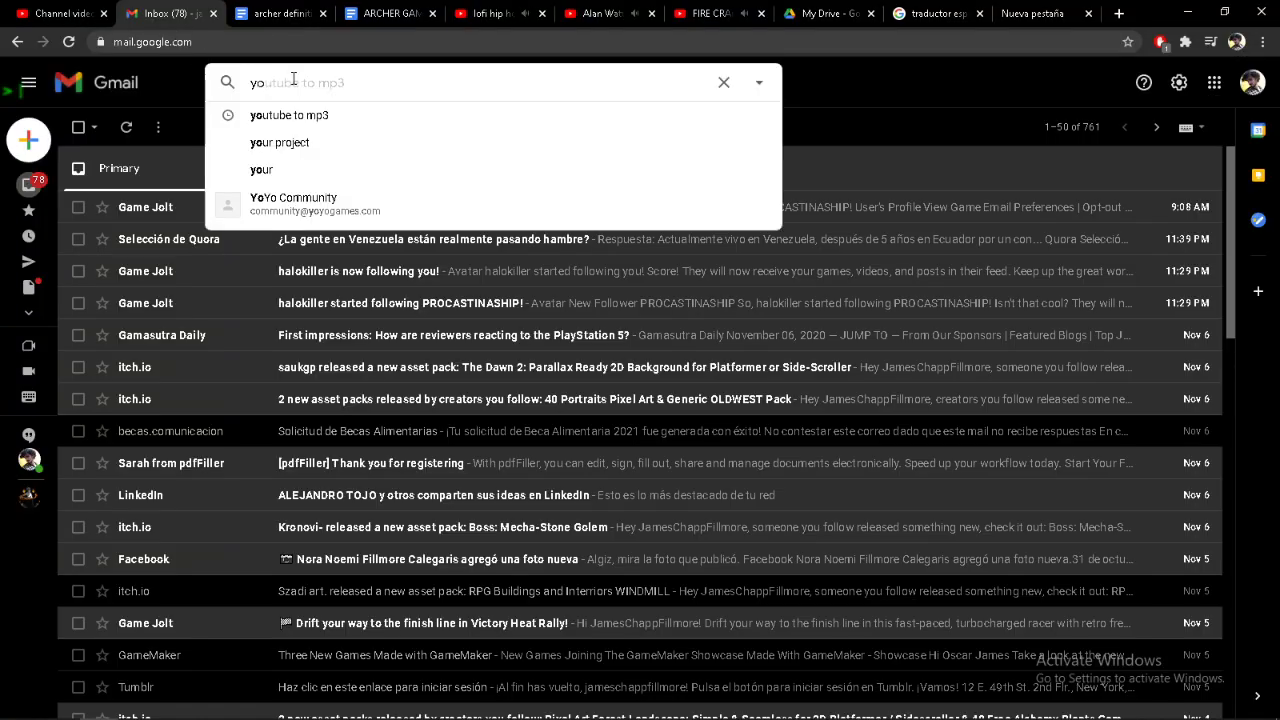
key(Return)
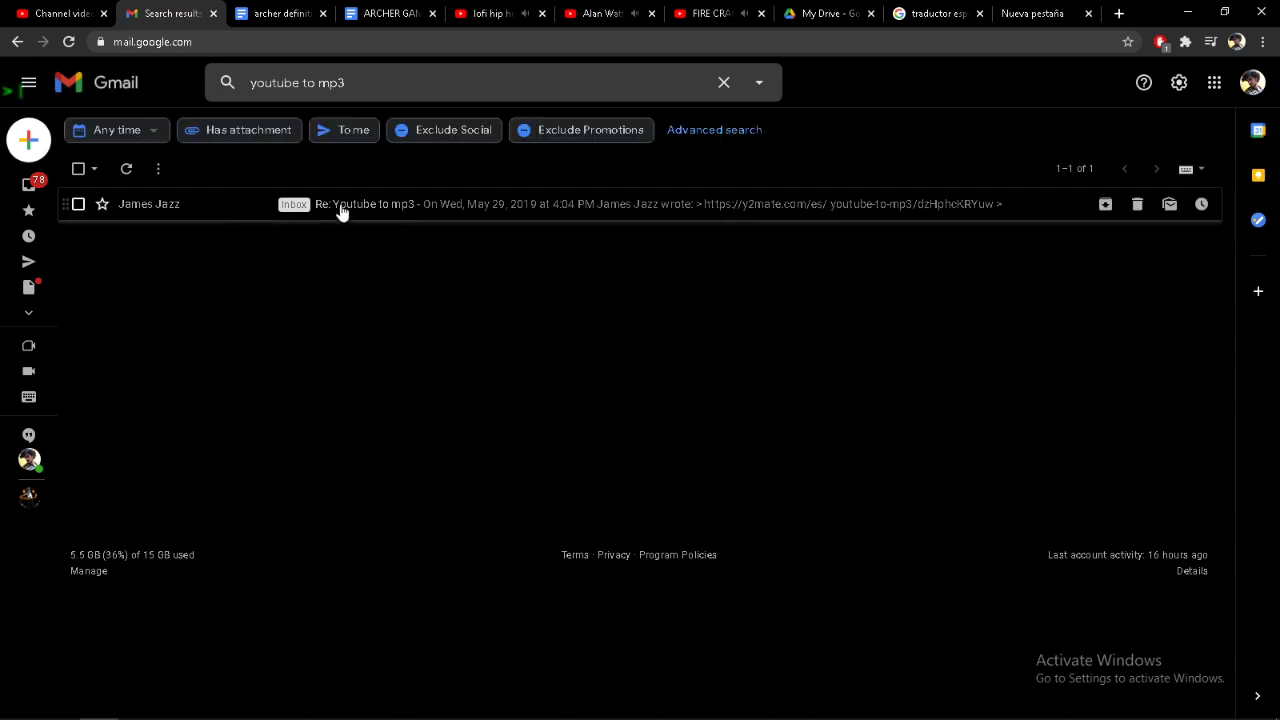
click(347, 205)
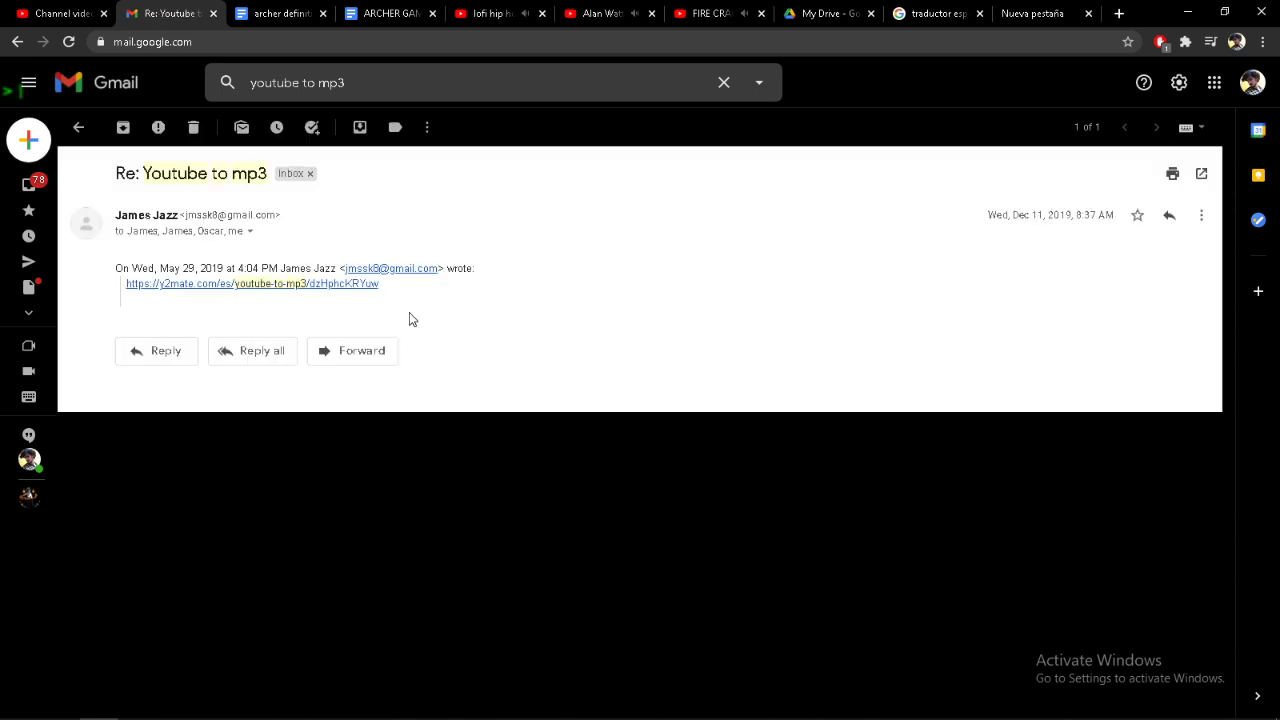
click(213, 285)
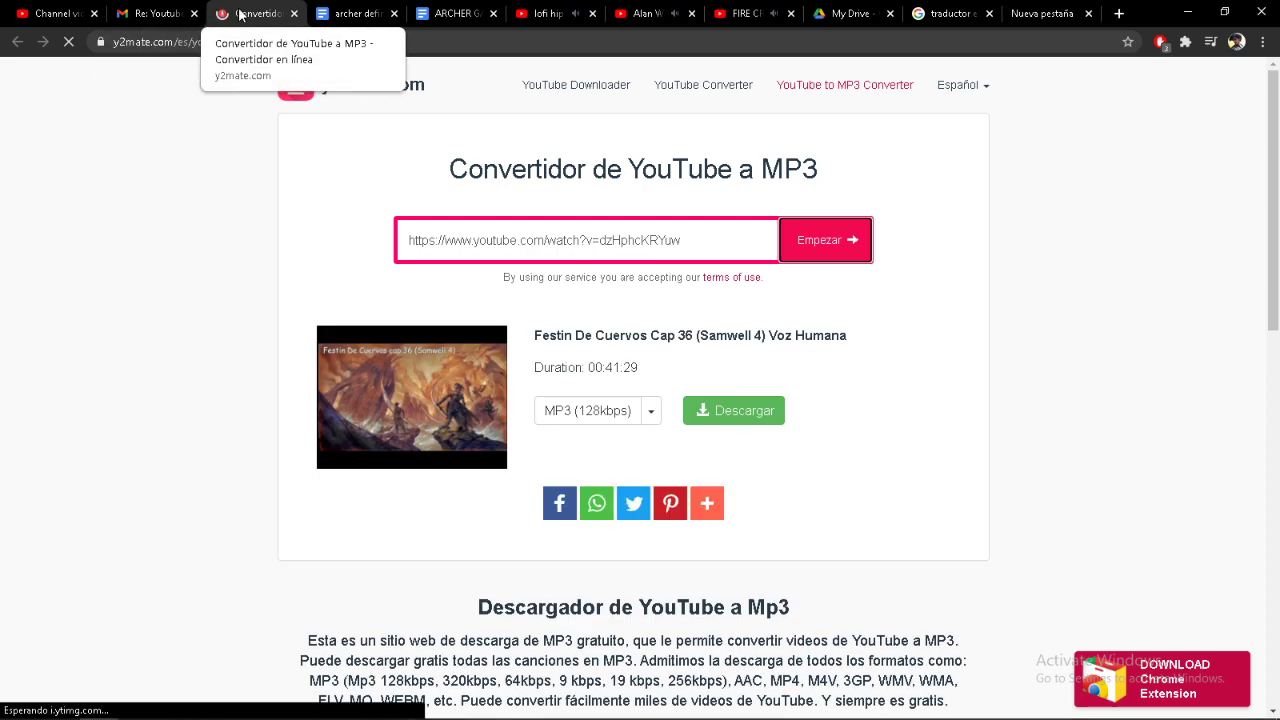
drag(250, 13, 1055, 20)
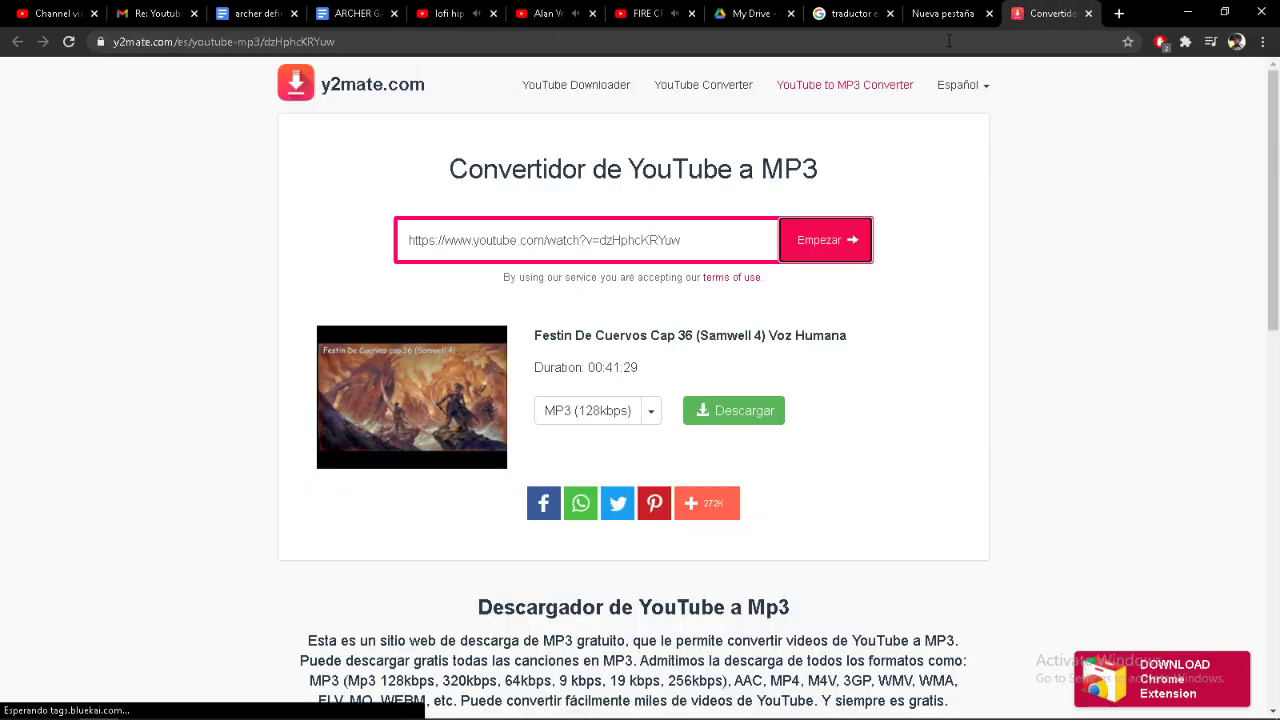
Step: Return to the fire crackling campfire video, expand its full description and subscribe to its channel
click(857, 17)
click(752, 14)
click(645, 13)
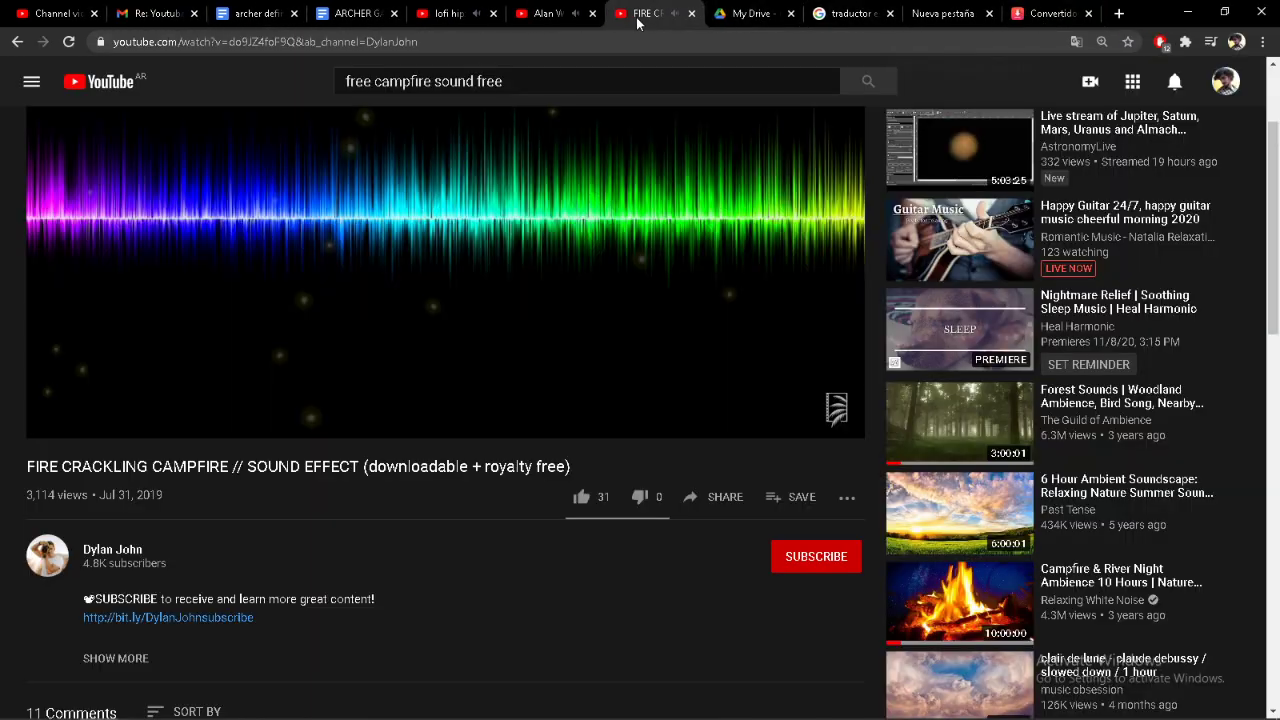
scroll(480, 491, down, 1)
scroll(480, 491, down, 2)
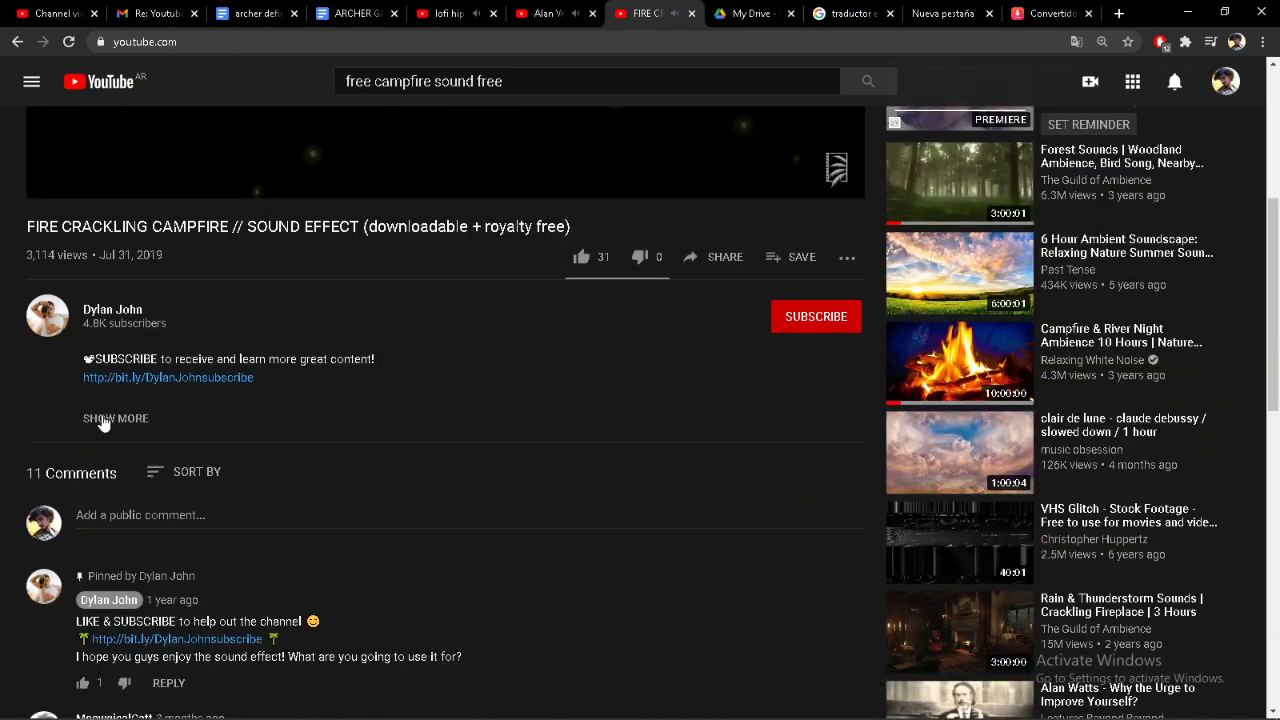
click(104, 420)
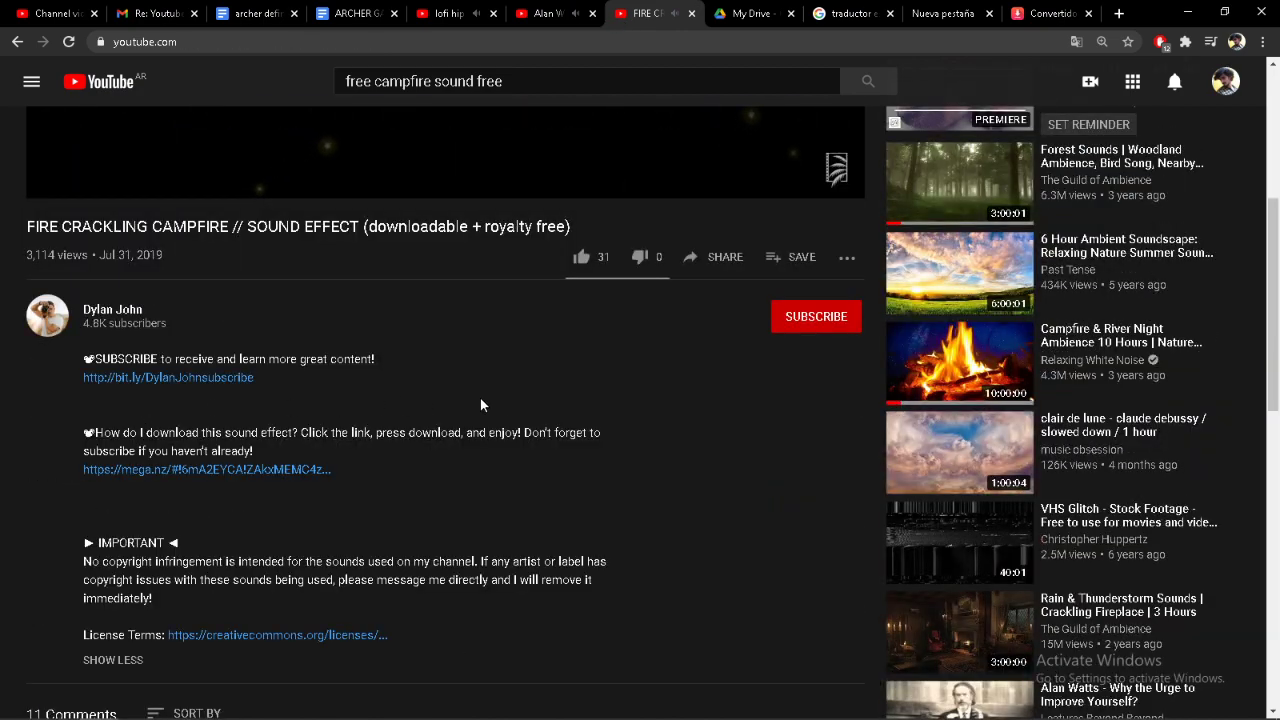
click(800, 318)
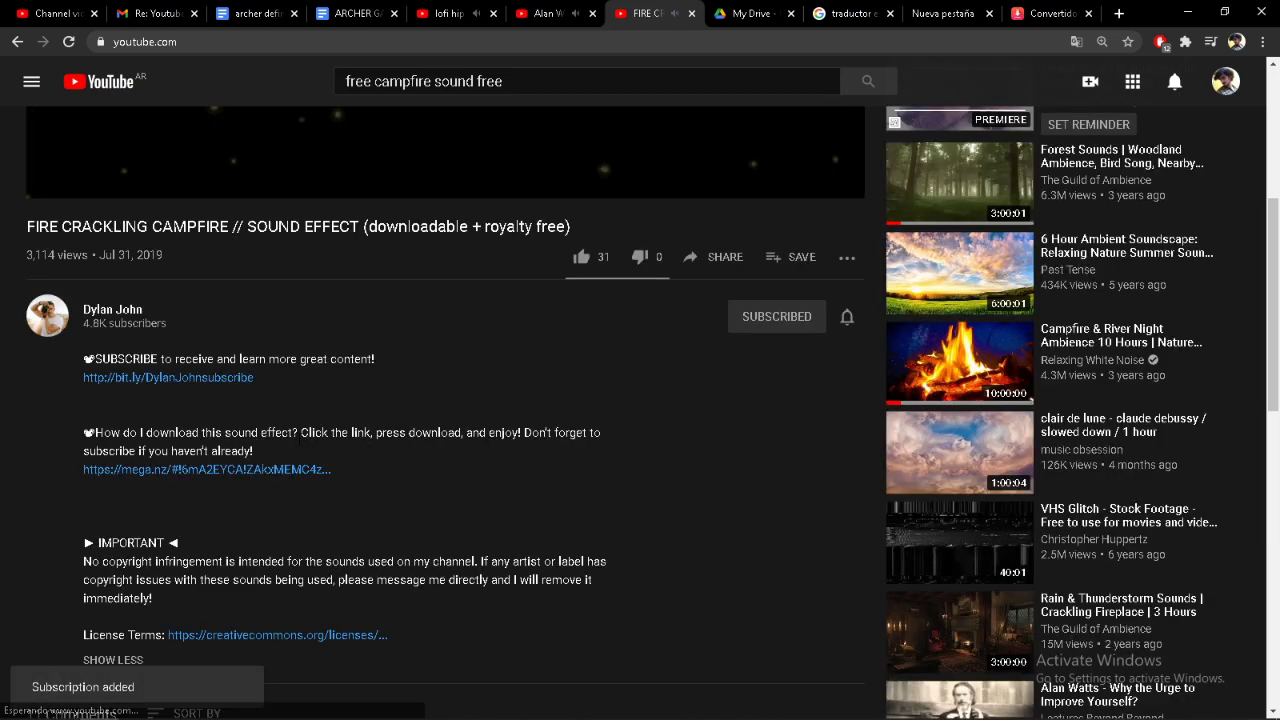
Step: Copy the fire crackling campfire video's web address and replace the link in the y2mate.com MP3 converter with it
scroll(300, 431, up, 4)
click(420, 42)
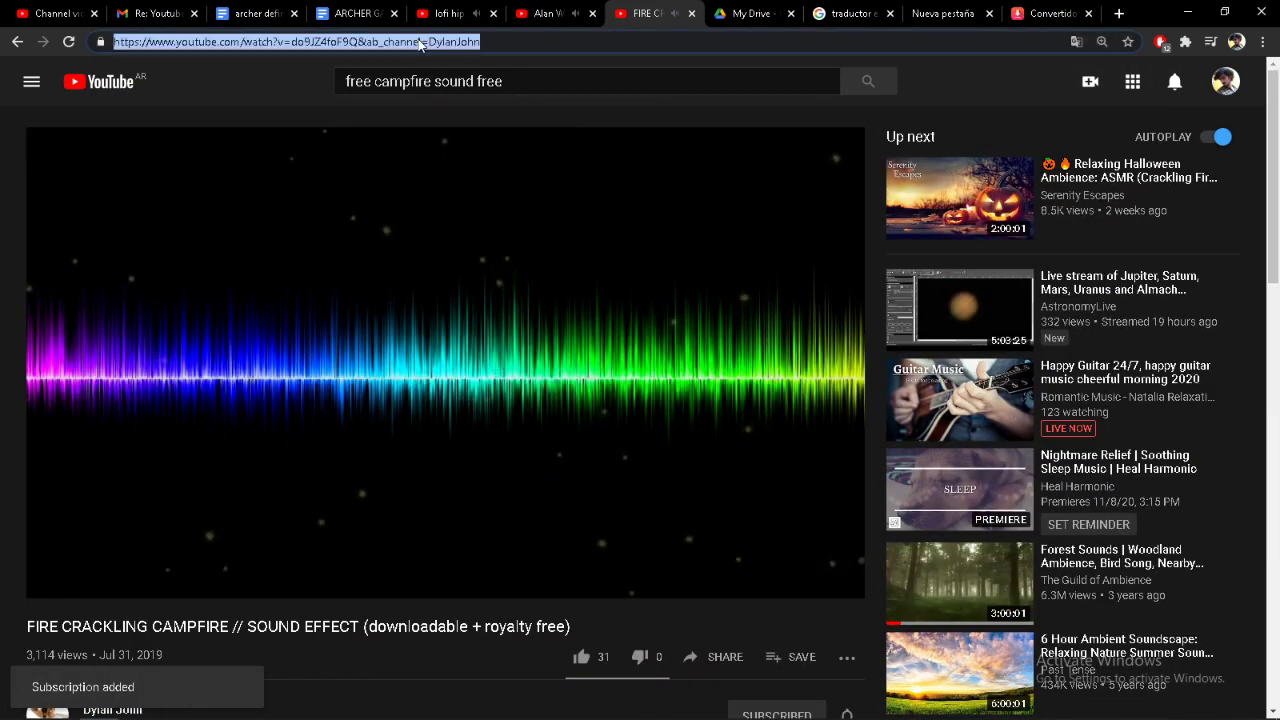
text(url_open_ext("https://jameschappfillmore.itch.io/", "_blank");)
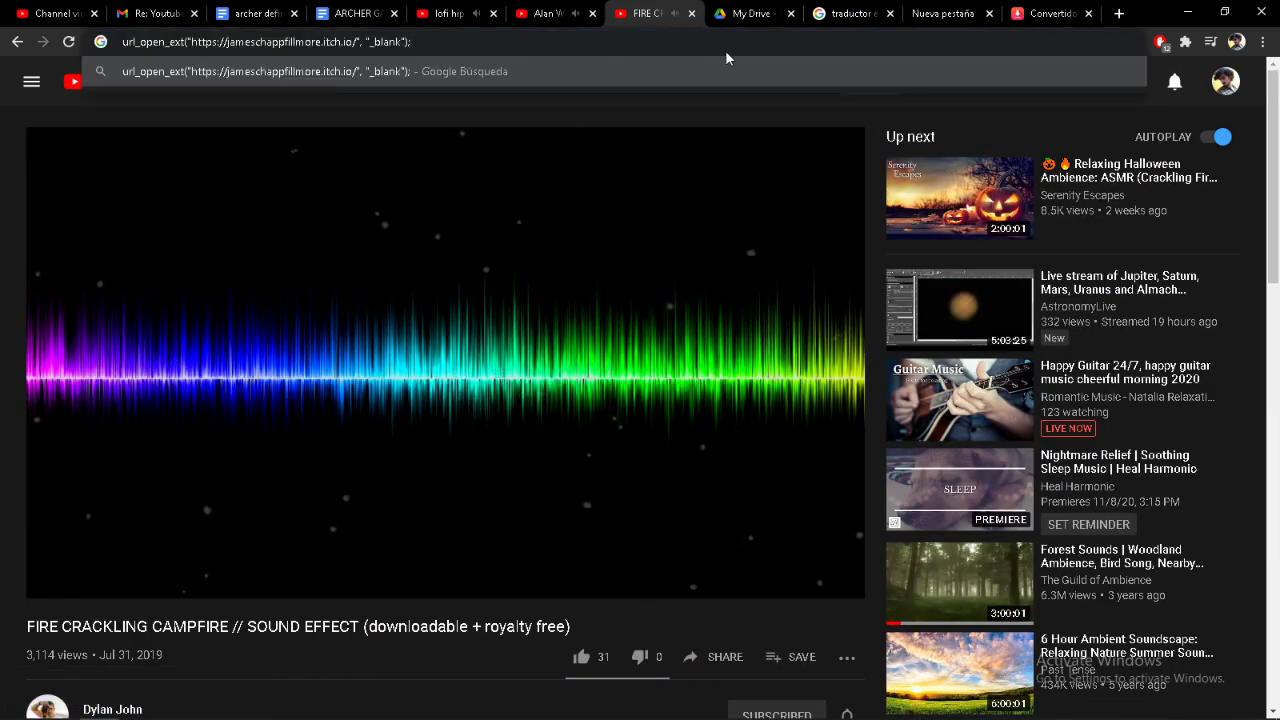
key(ctrl+z)
key(ctrl+c)
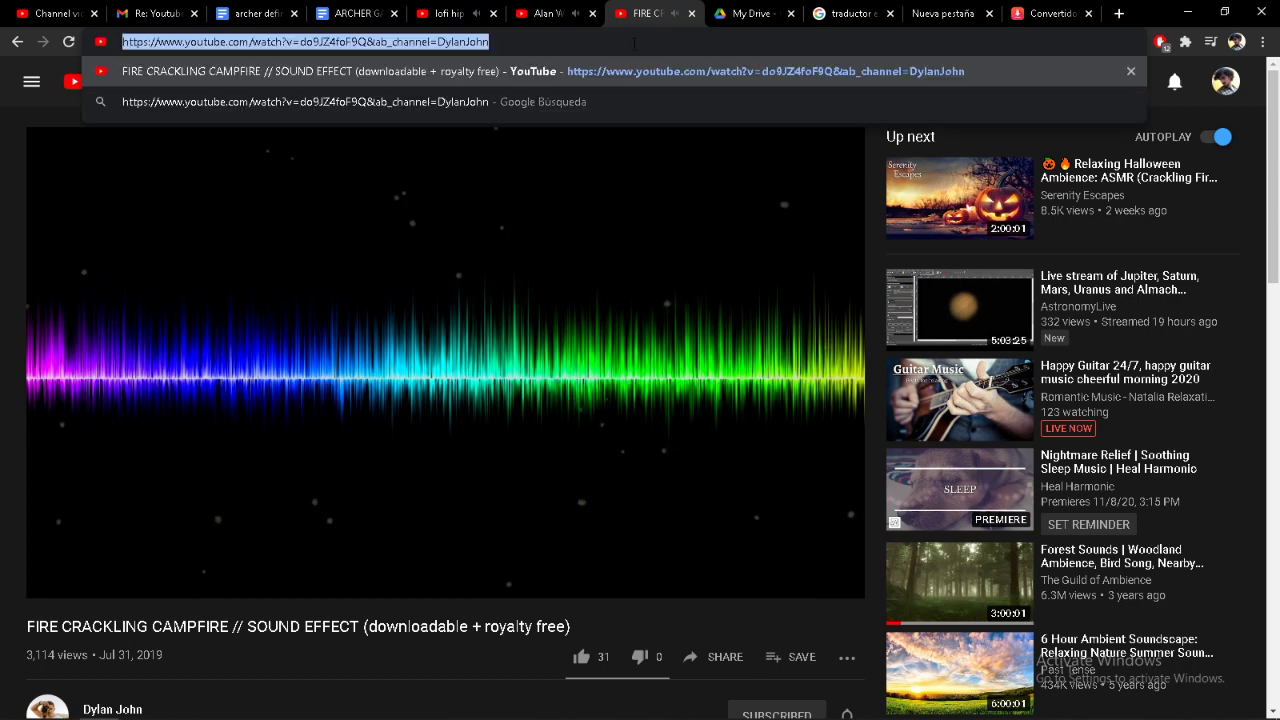
click(903, 22)
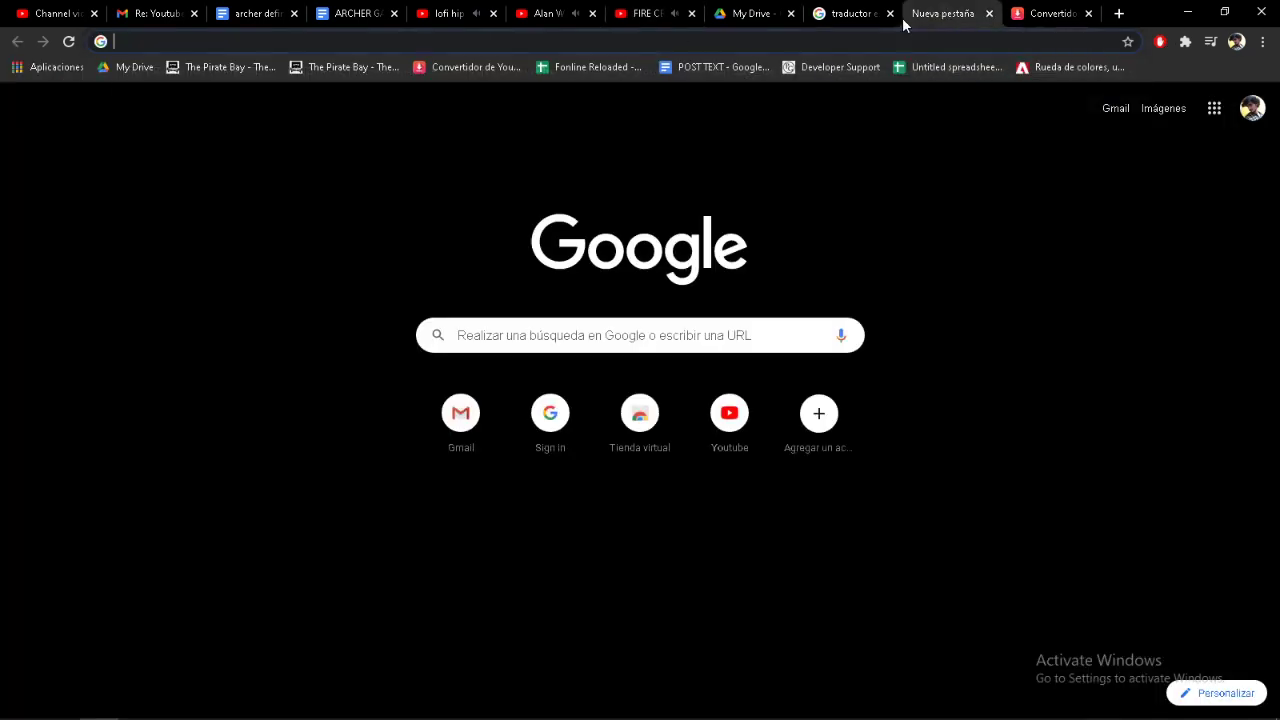
click(1080, 20)
triple_click(528, 240)
key(ctrl+v)
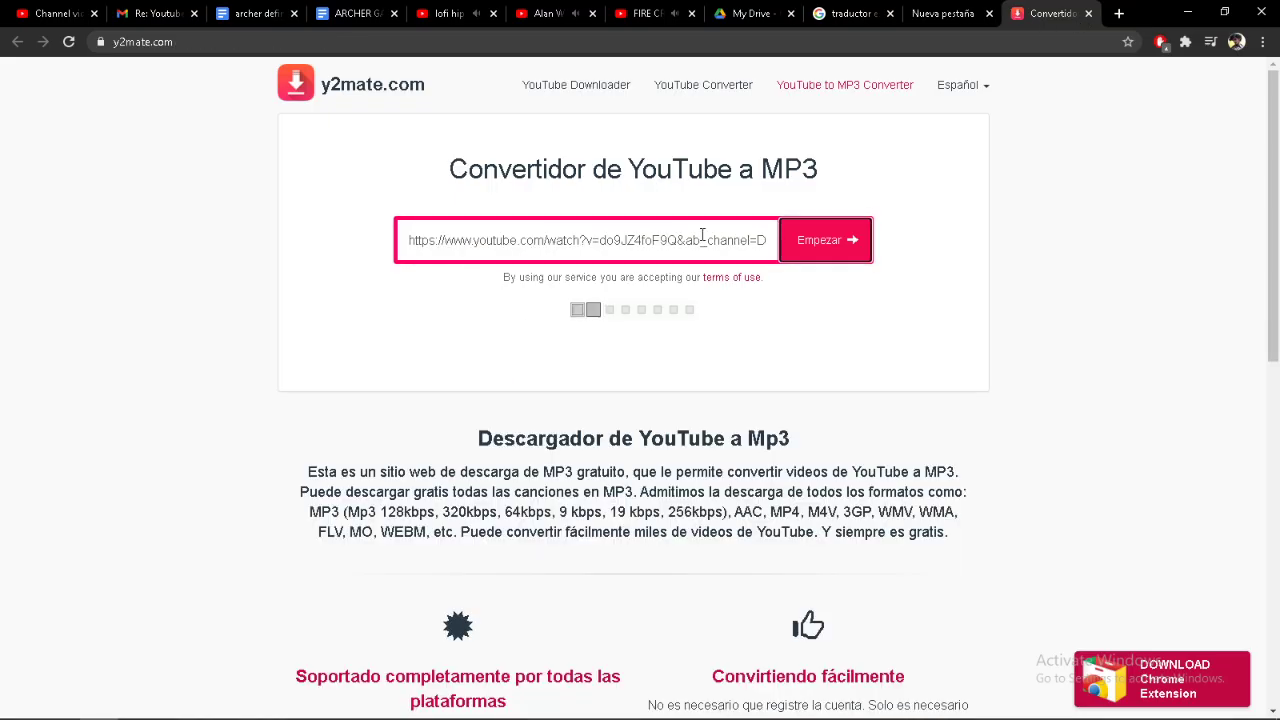
Step: Download the campfire sound as MP3 (128kbps), close the advertising tab and show the downloaded file in its folder
click(726, 435)
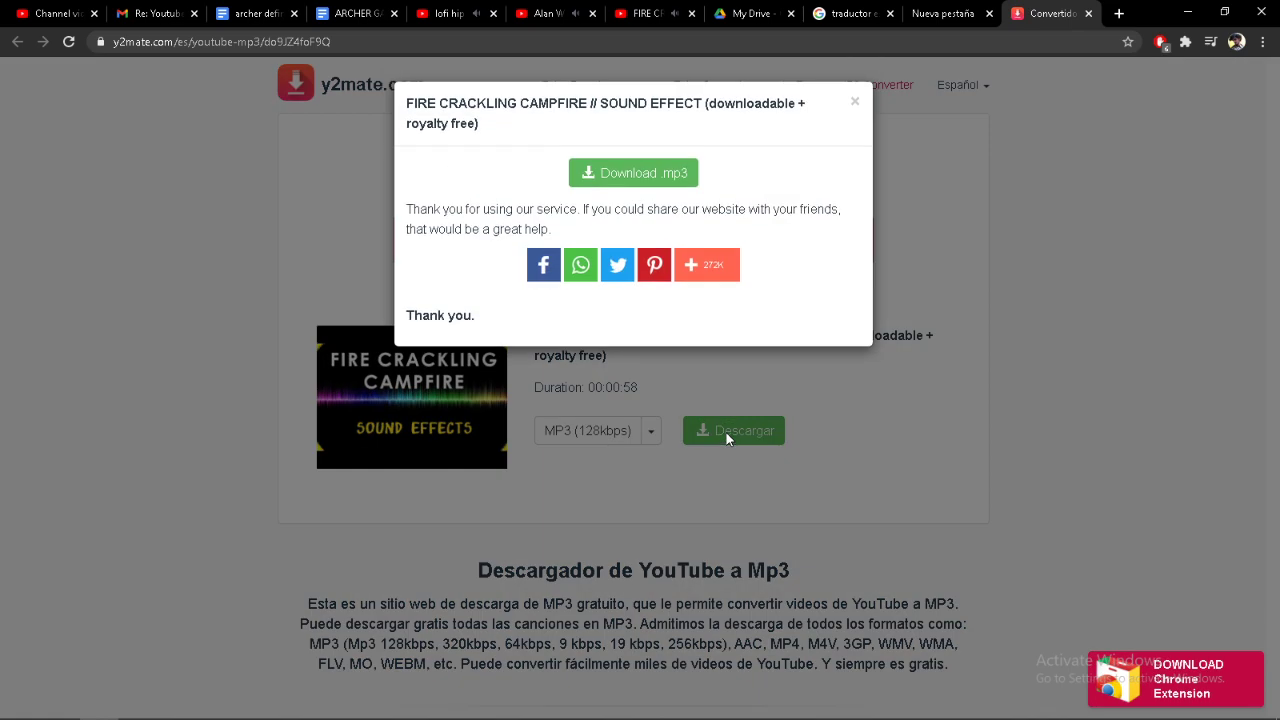
click(603, 173)
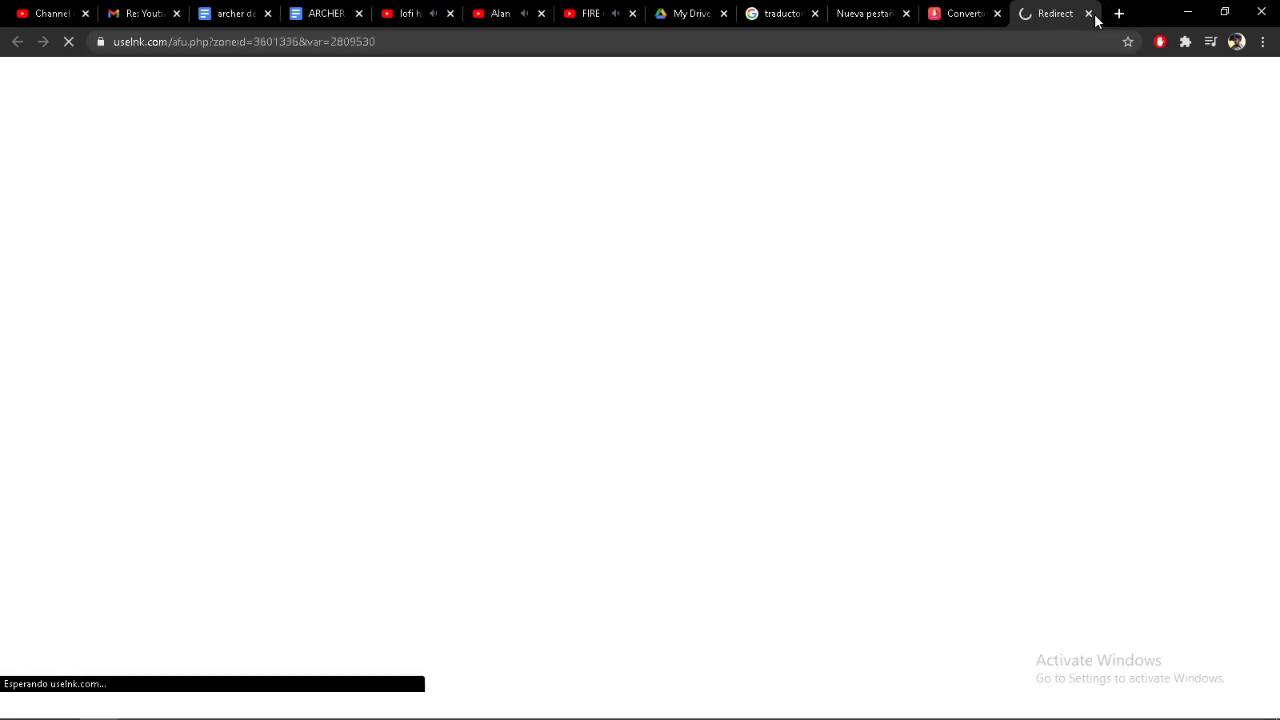
click(1089, 14)
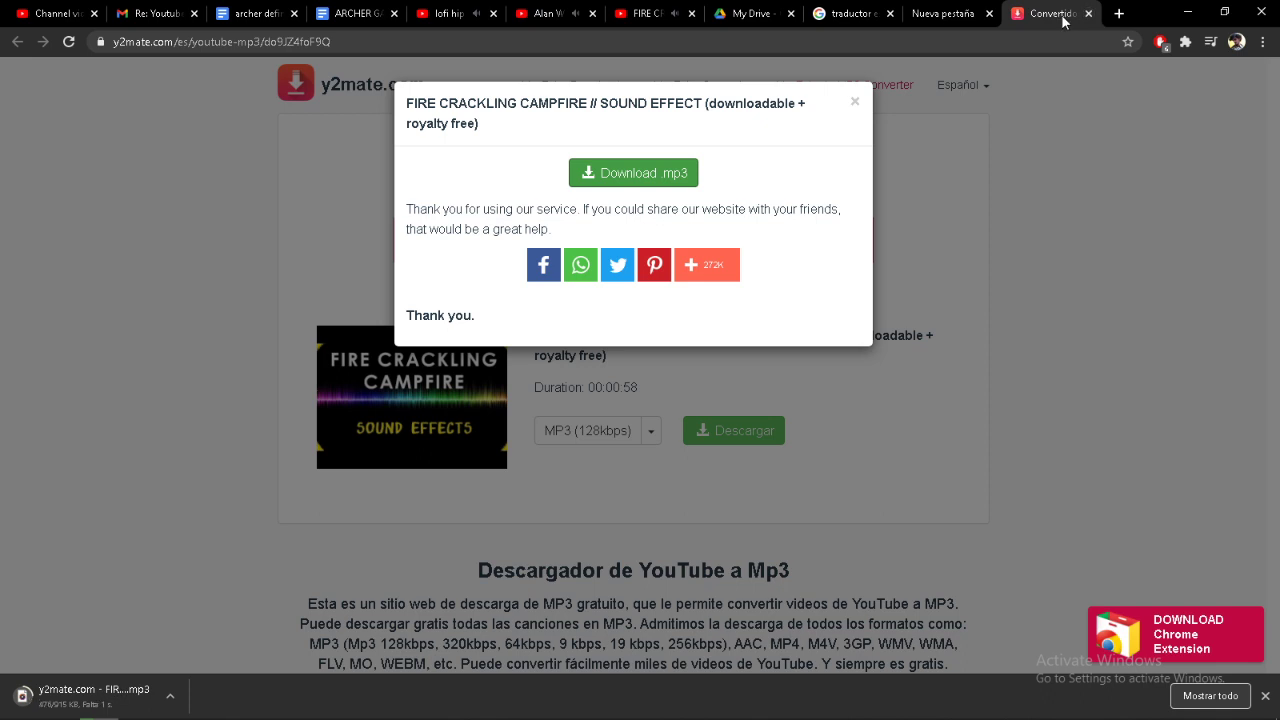
click(170, 696)
click(200, 647)
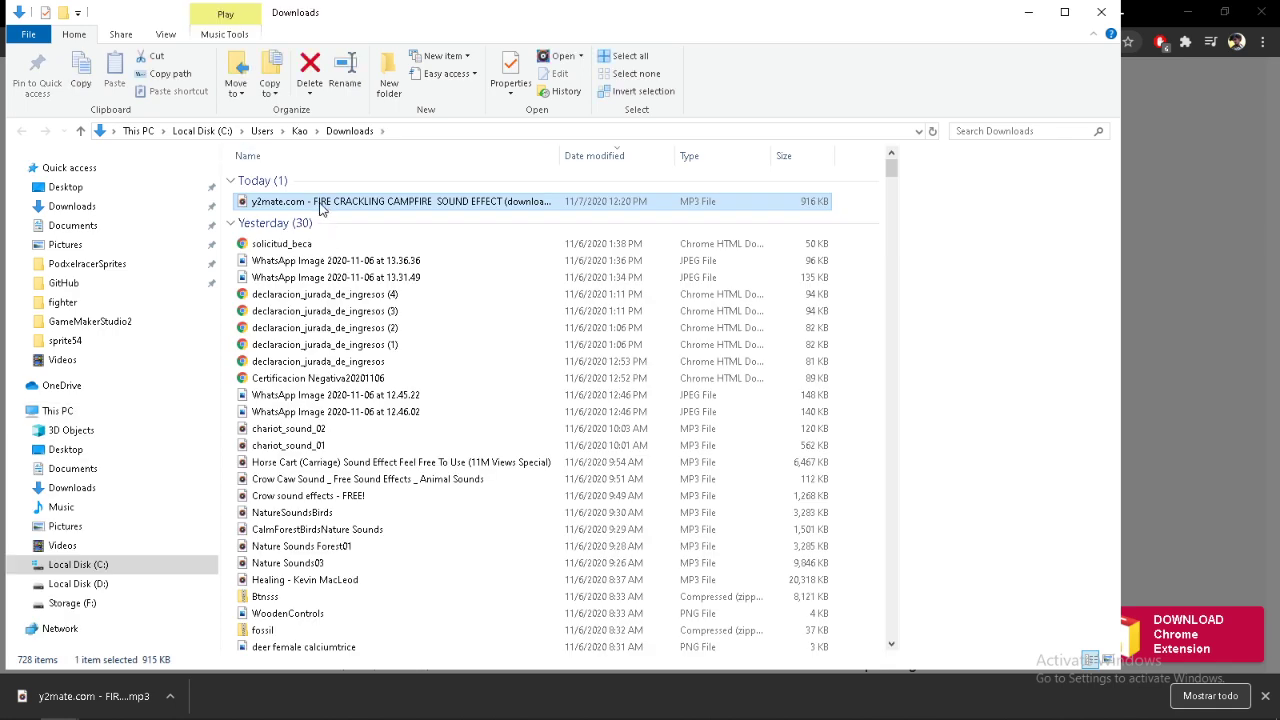
Step: Remove the "y2mate.com - " prefix and the "(downloadable + royalty free)" suffix from the downloaded campfire sound's file name
click(320, 201)
drag(252, 201, 318, 201)
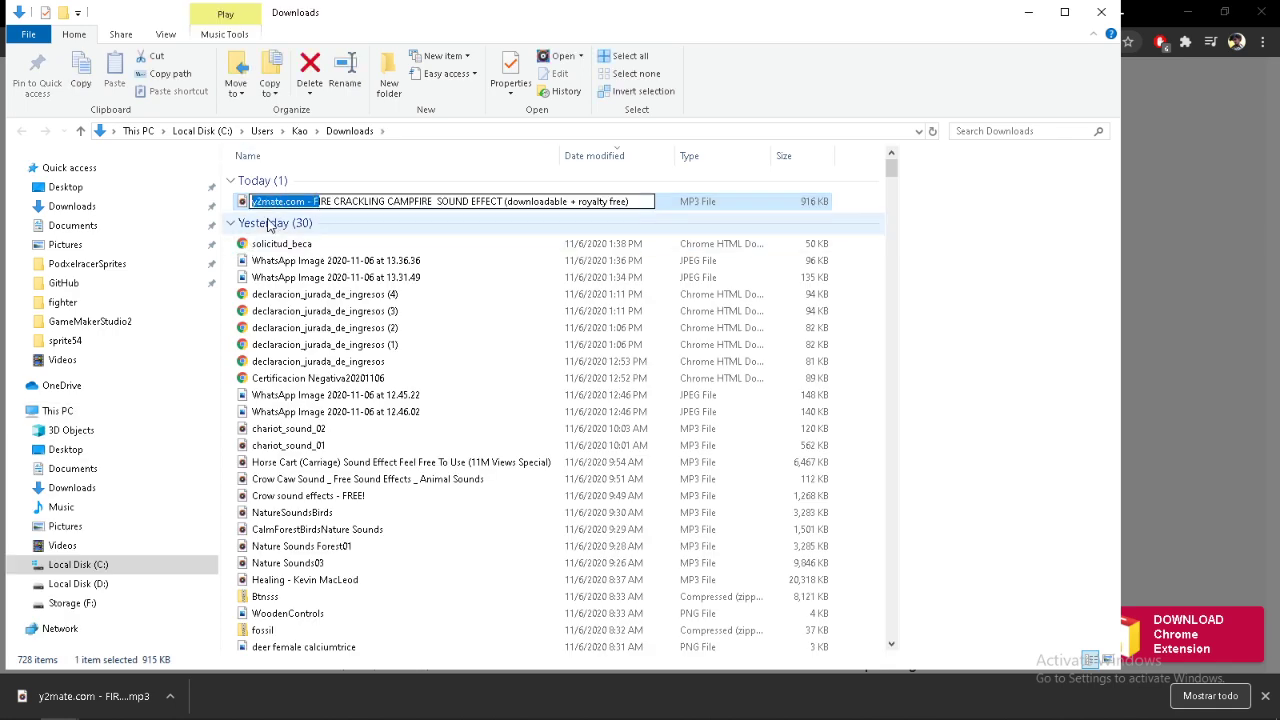
key(BackSpace)
text(F)
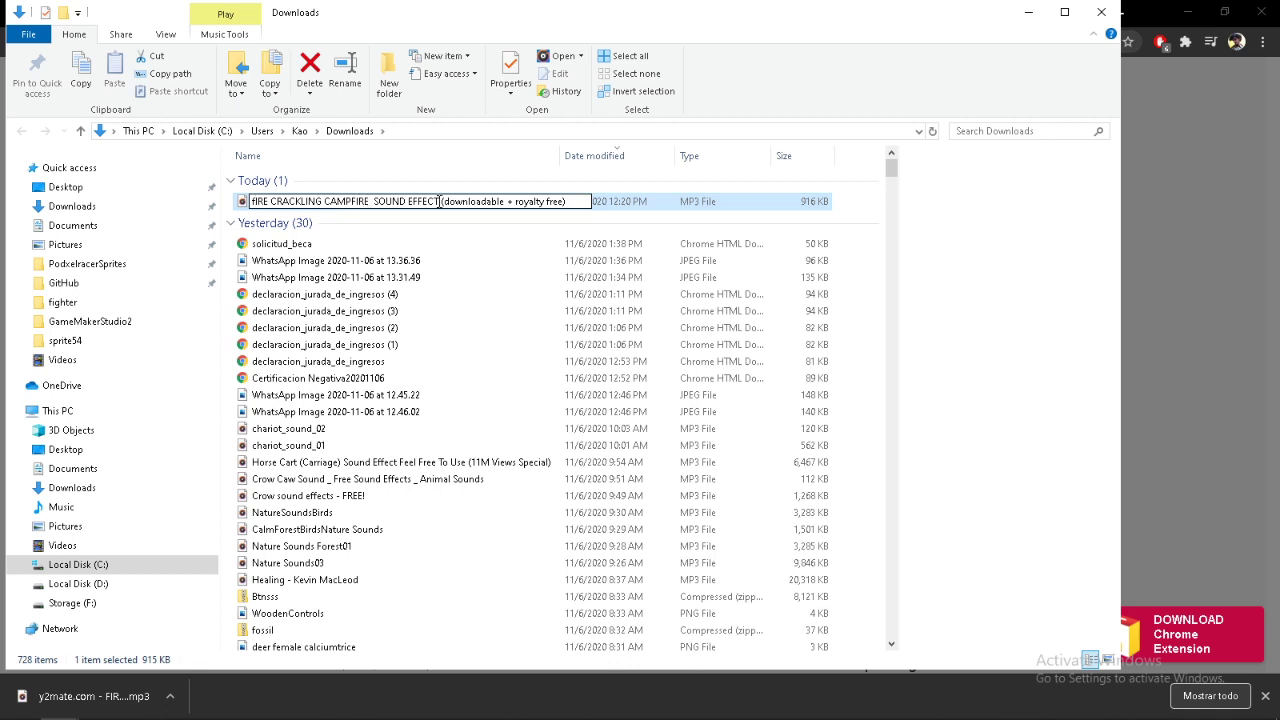
drag(439, 201, 840, 207)
key(BackSpace)
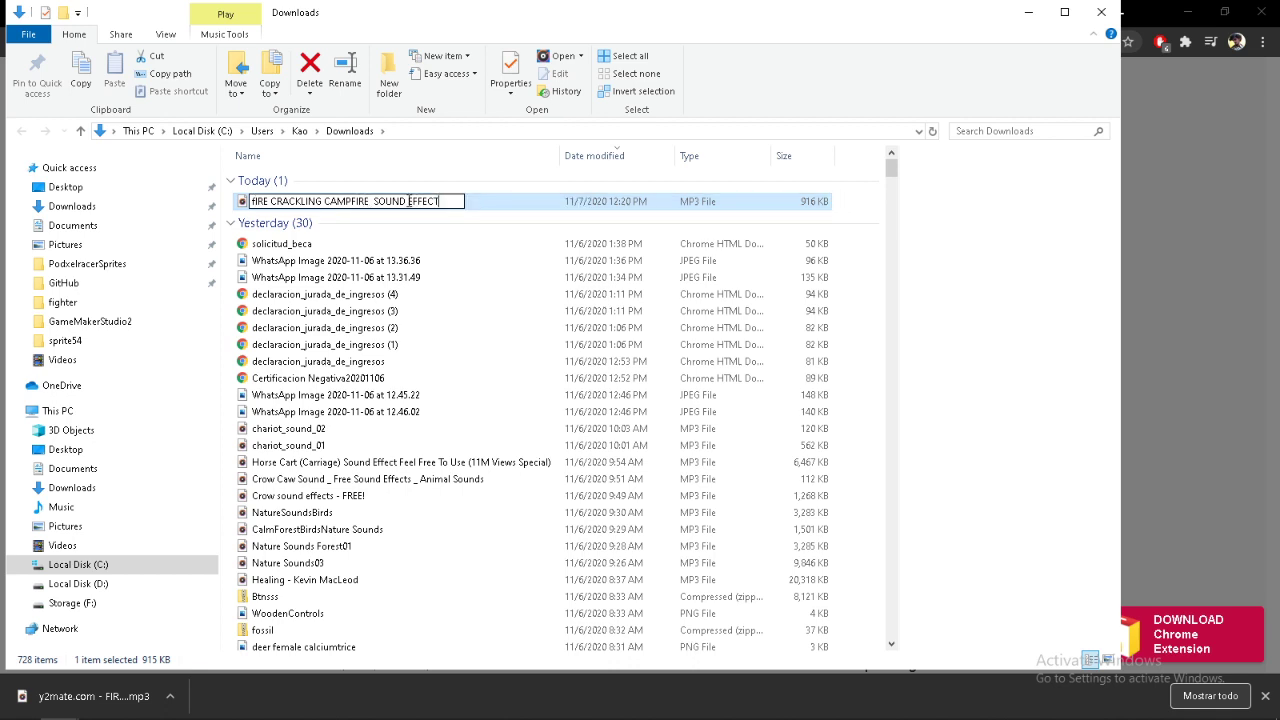
Step: Remove the extra spaces from the campfire sound's file name and save it as "fIRECRACKLINGCAMPFIRE SOUNDEFFECT"
click(409, 201)
key(BackSpace)
click(325, 201)
key(BackSpace)
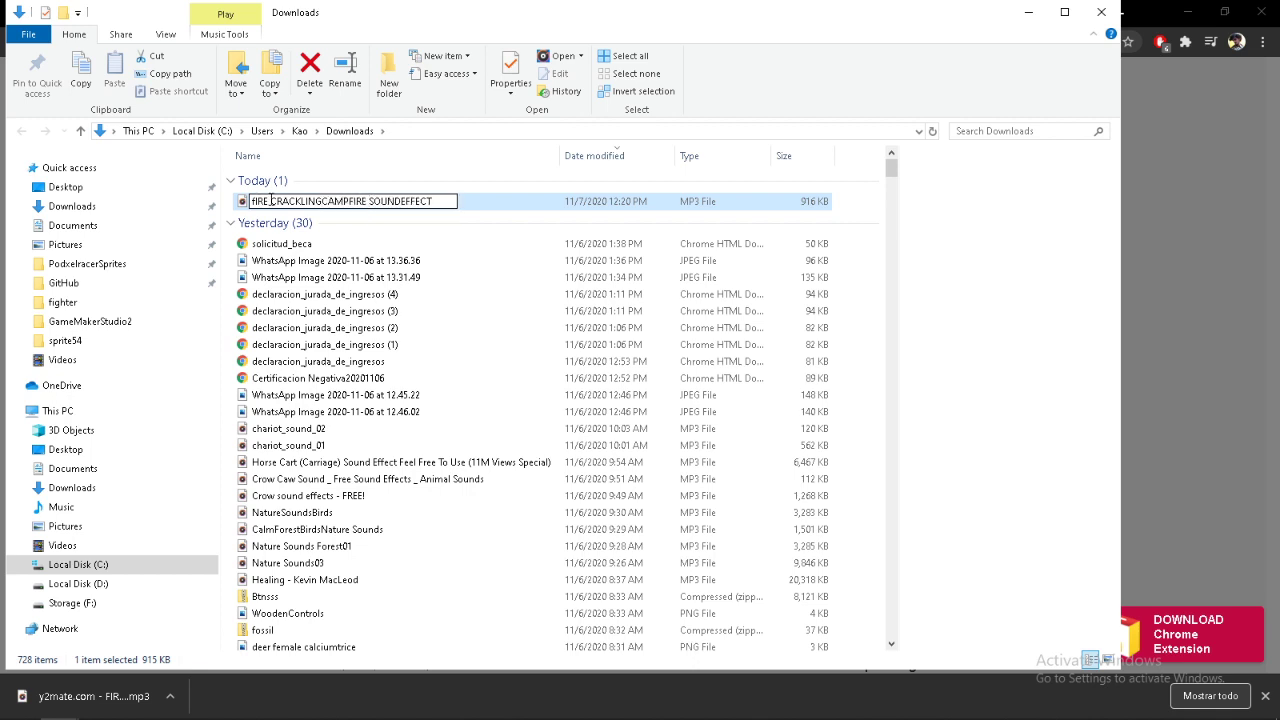
click(271, 201)
key(BackSpace)
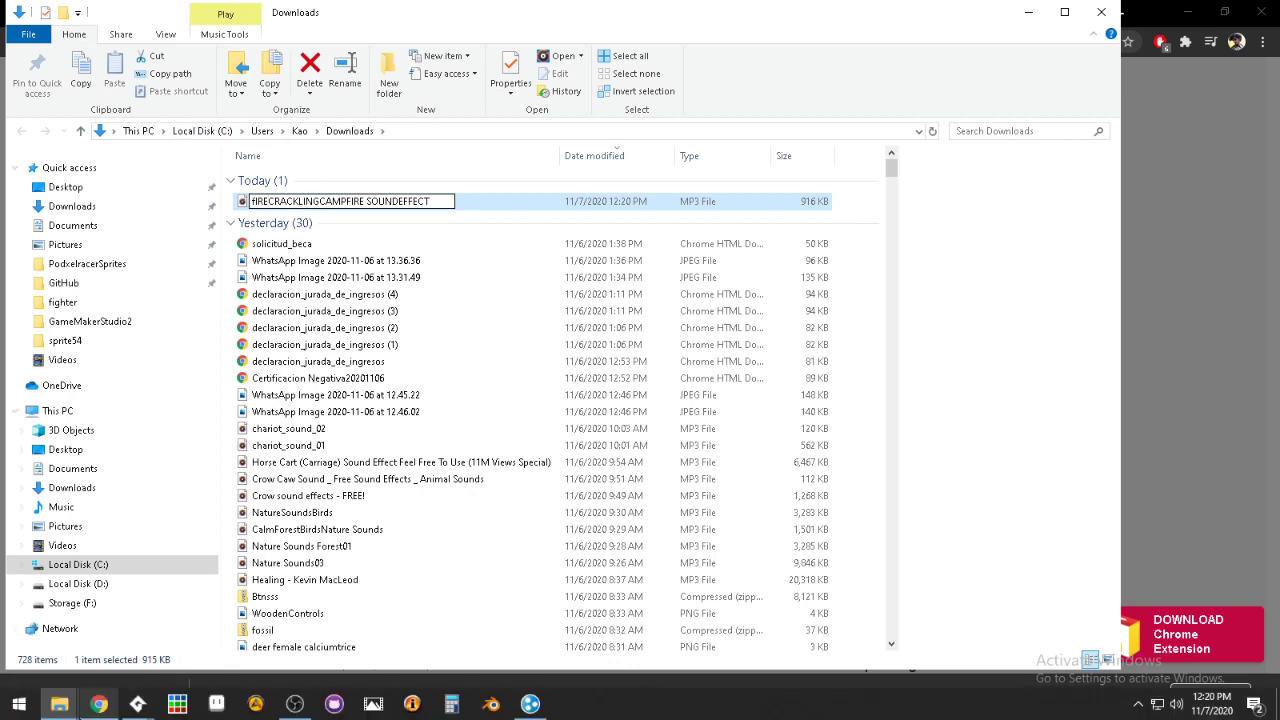
mouse_move(136, 708)
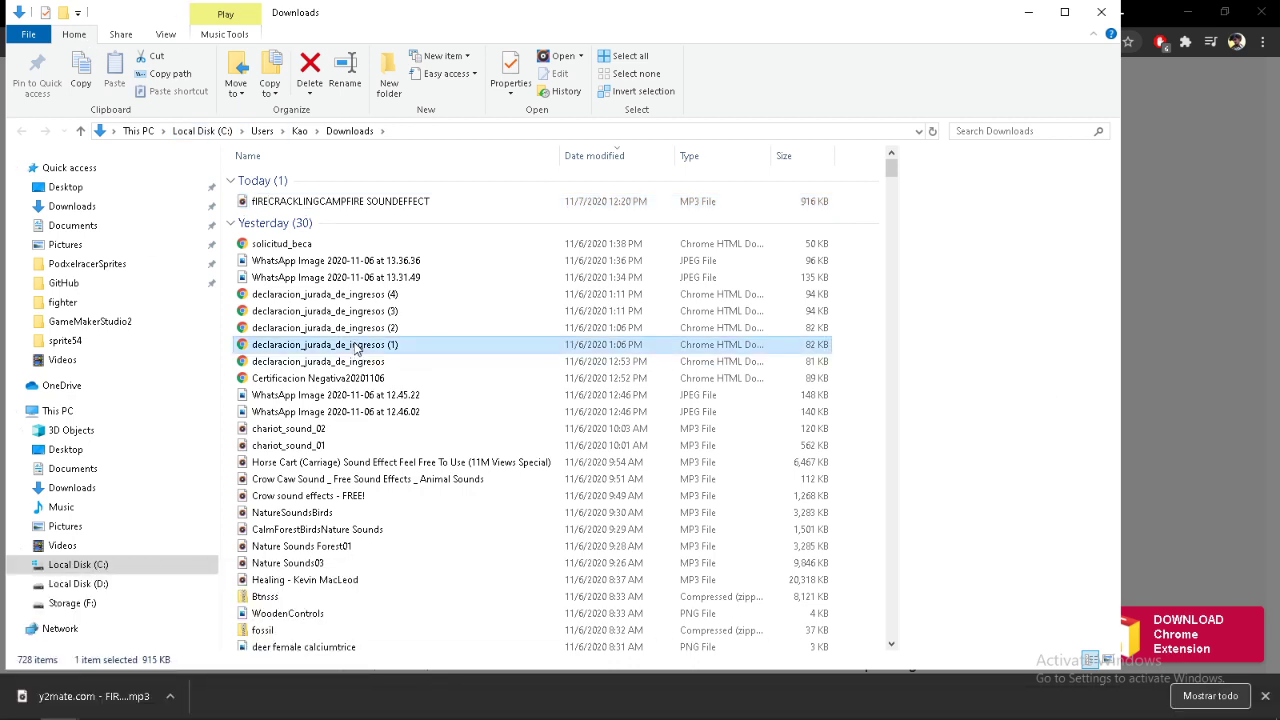
key(Return)
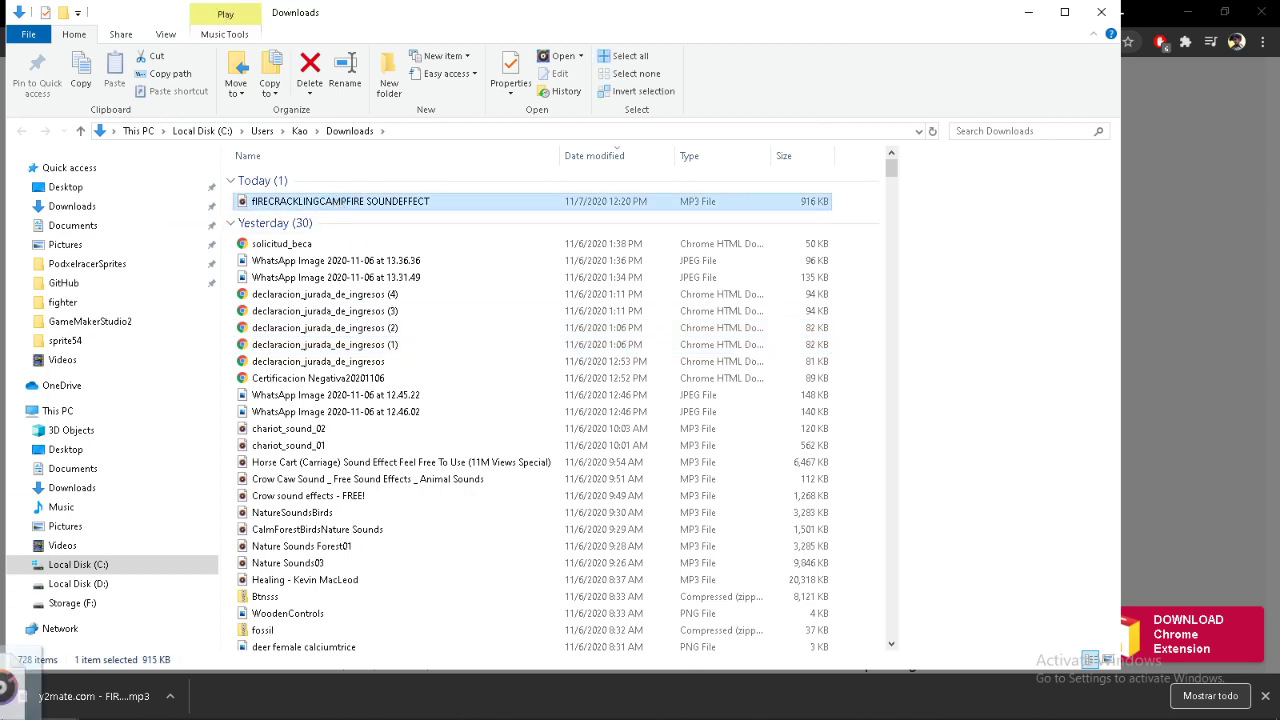
Step: Switch to GameMaker Studio 2, import the campfire sound file from Downloads into the project's Sounds and close the Downloads window
drag(137, 706, 1205, 340)
drag(1163, 527, 1168, 492)
scroll(1182, 490, up, 5)
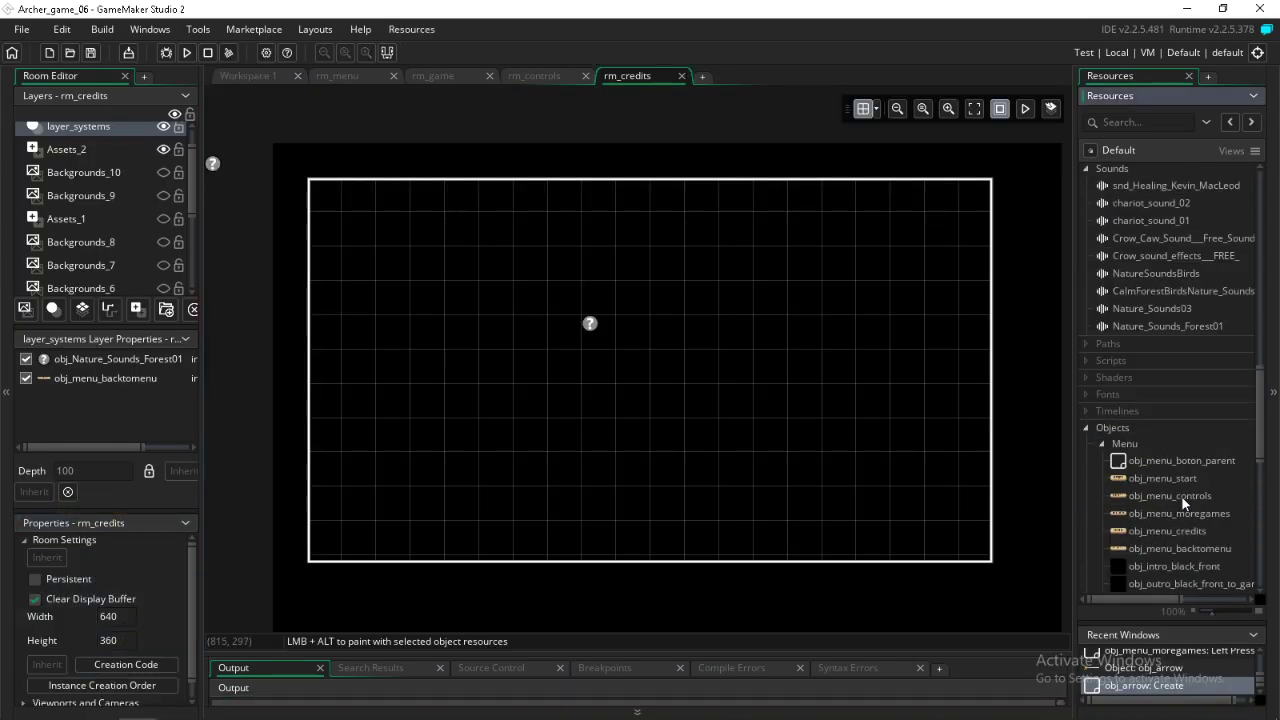
scroll(1181, 495, up, 3)
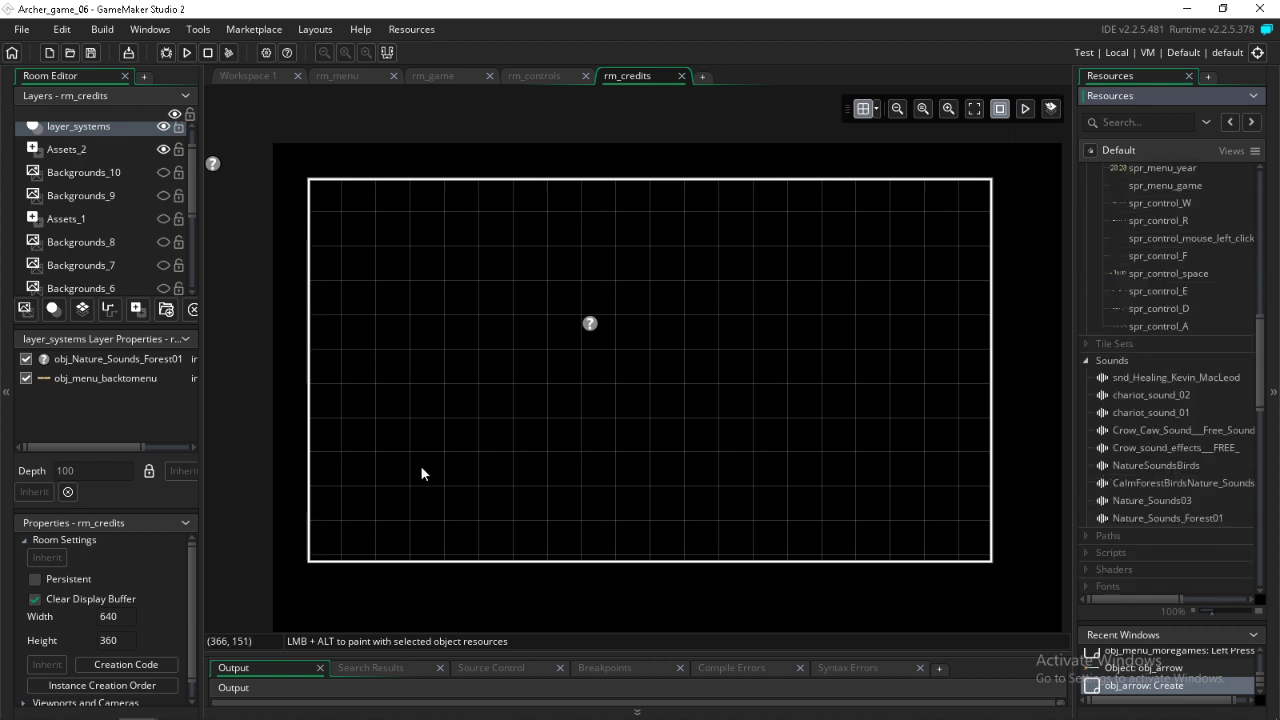
mouse_move(93, 708)
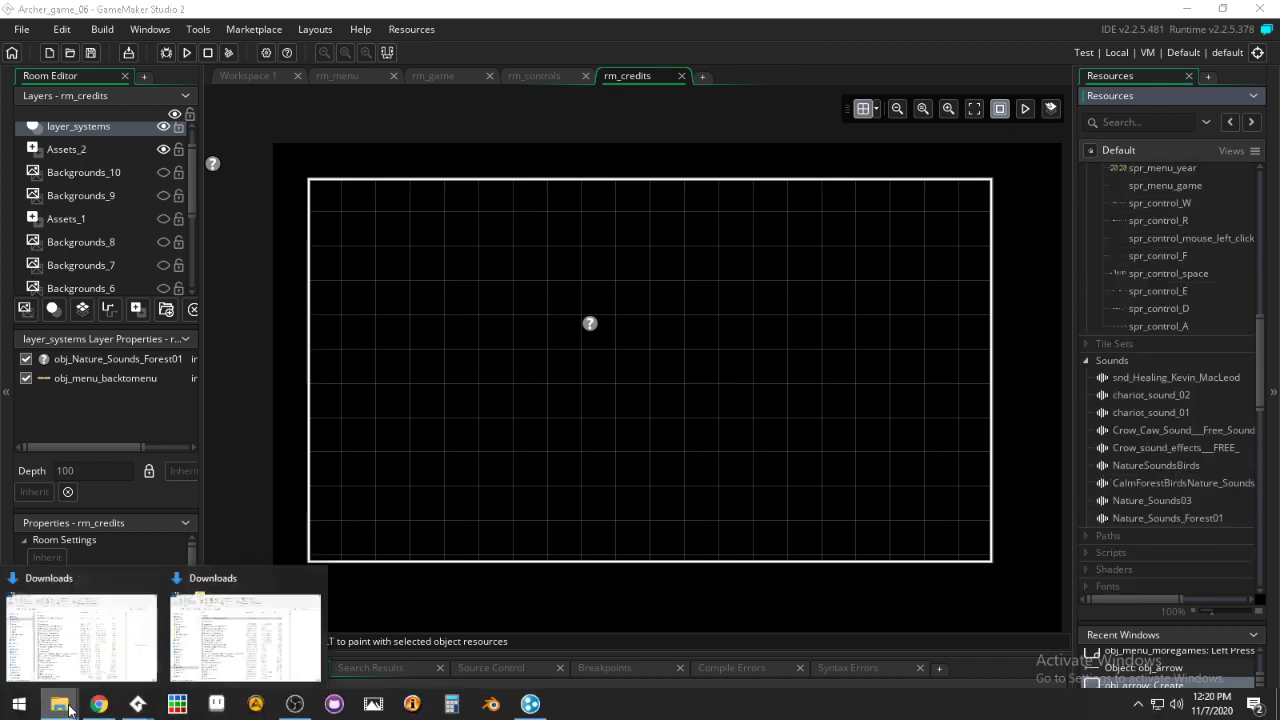
click(84, 638)
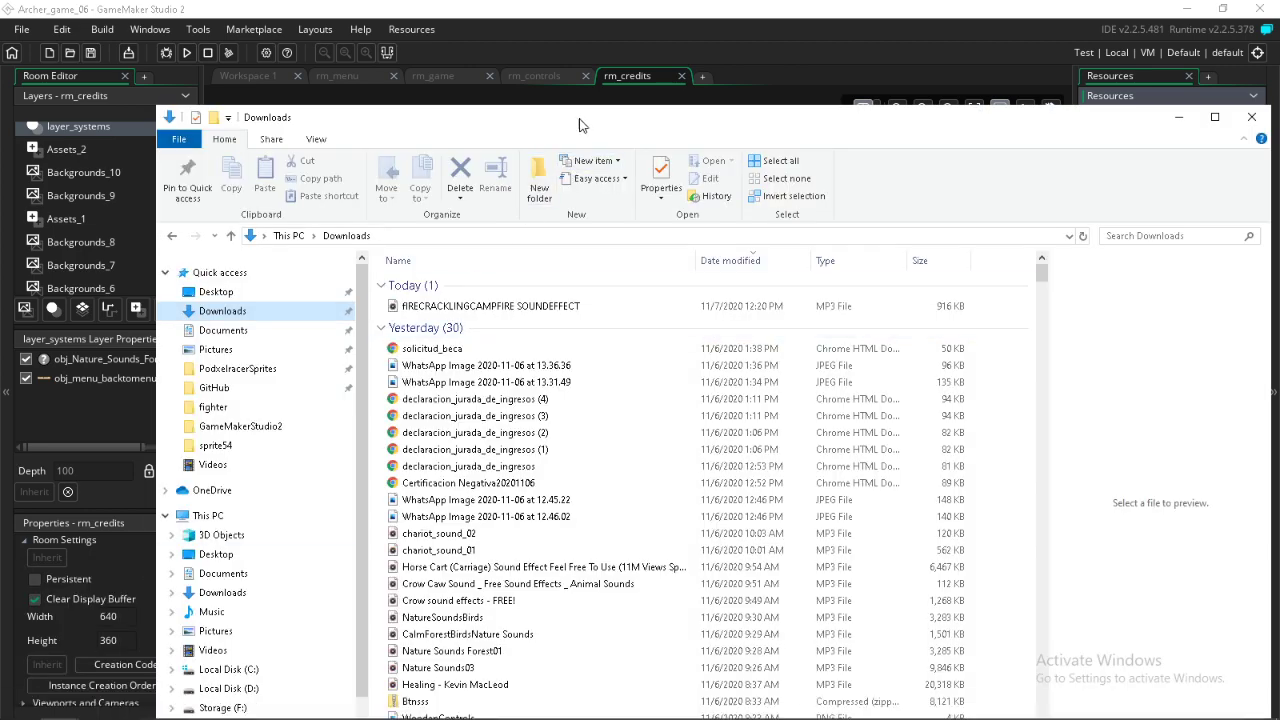
drag(578, 124, 4, 285)
drag(300, 201, 1154, 359)
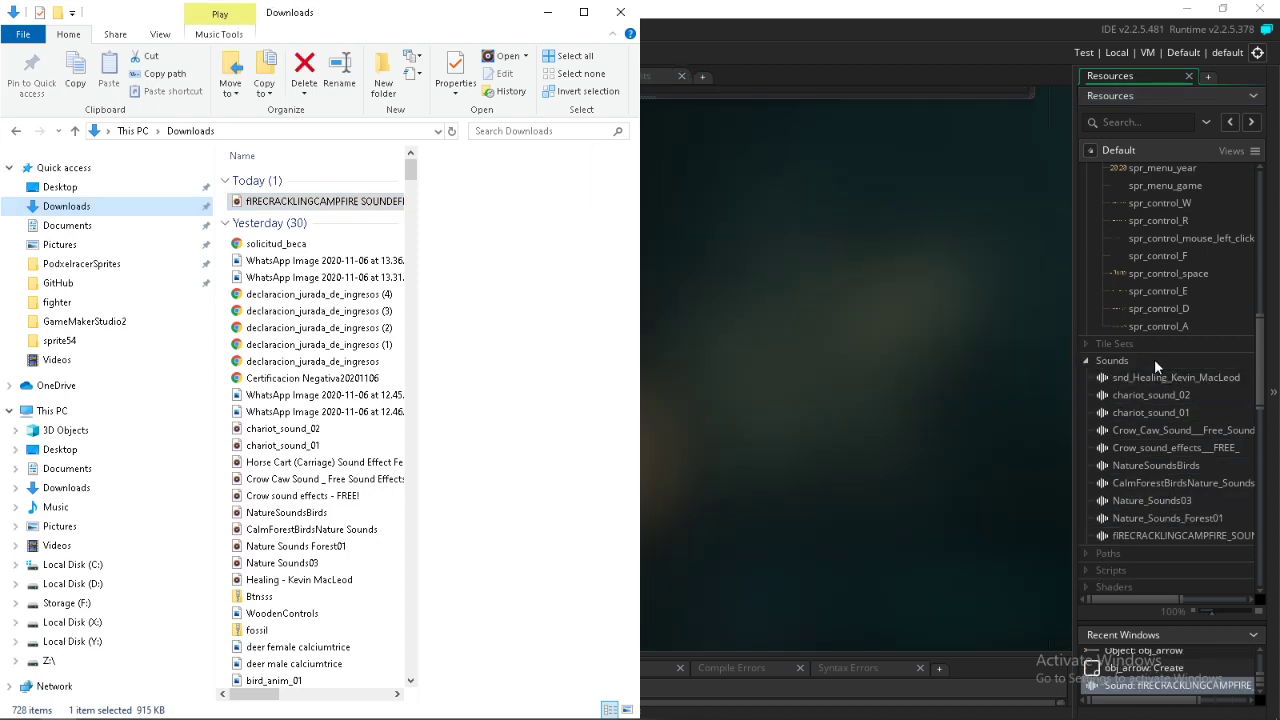
click(620, 12)
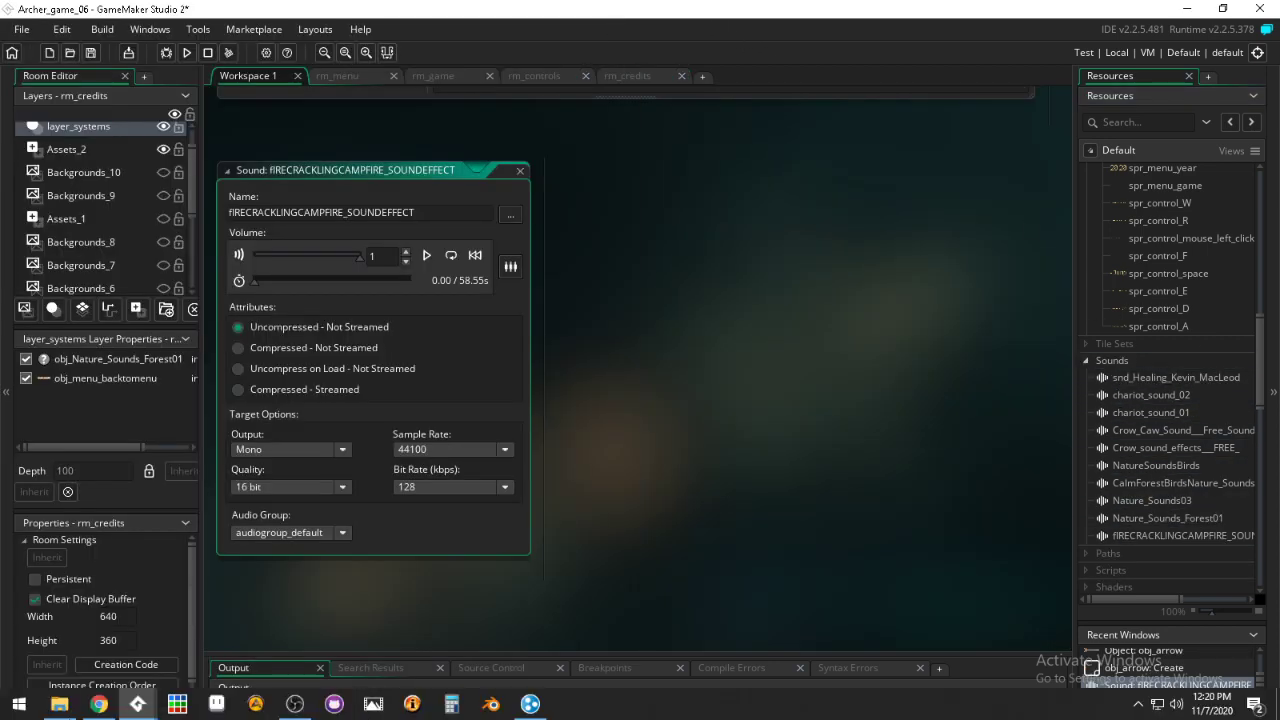
Step: Switch to Chrome, close the y2mate converter, new-tab and campfire video tabs, and return to GameMaker Studio 2
click(99, 706)
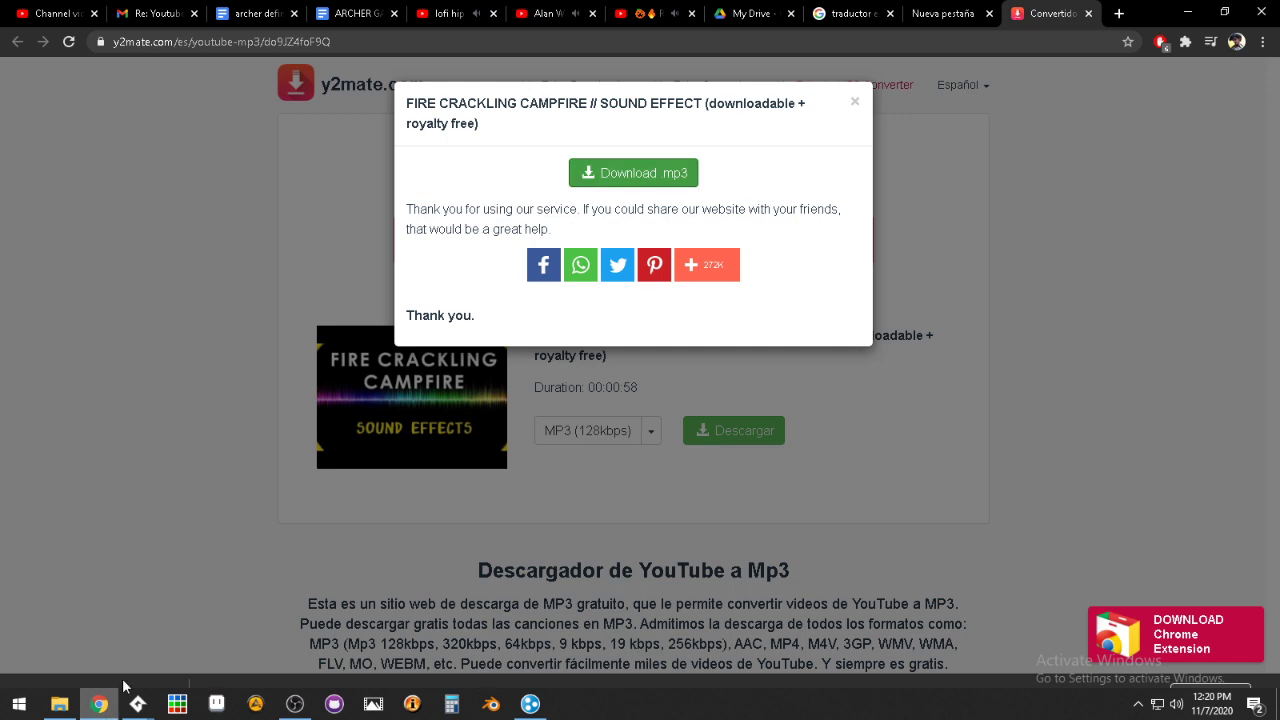
click(855, 101)
click(1089, 14)
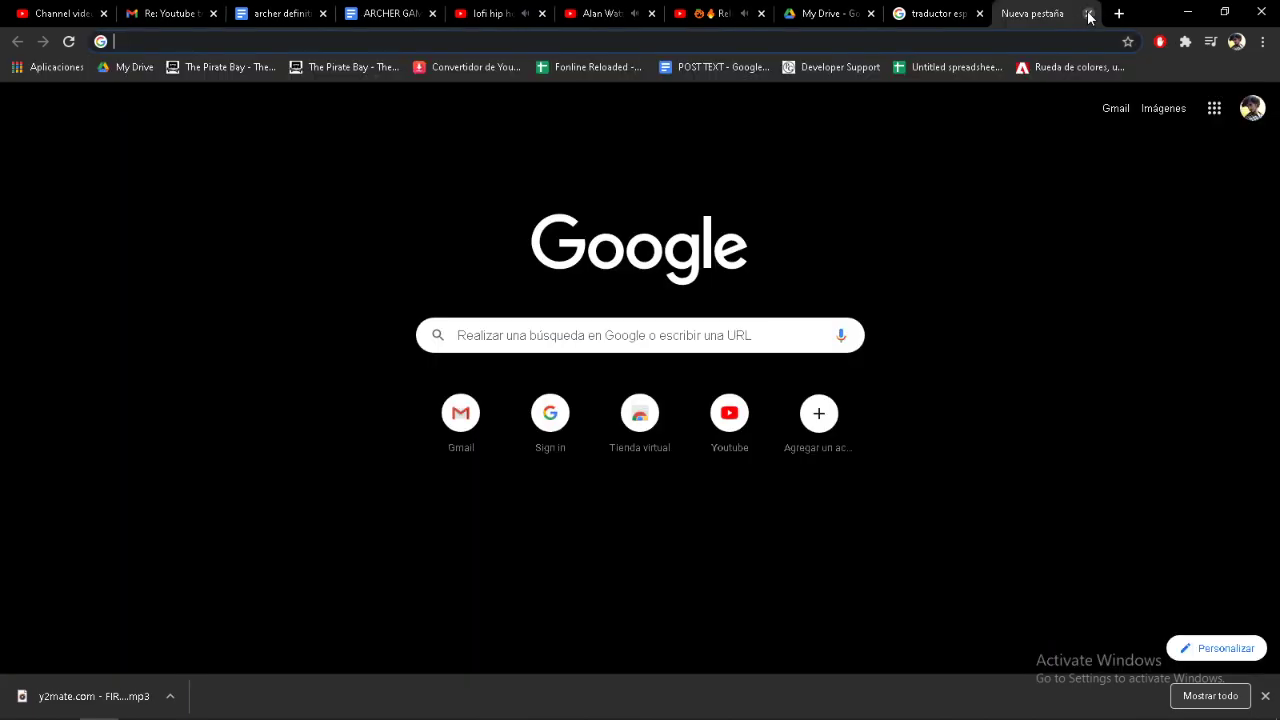
click(1086, 14)
click(791, 14)
click(845, 14)
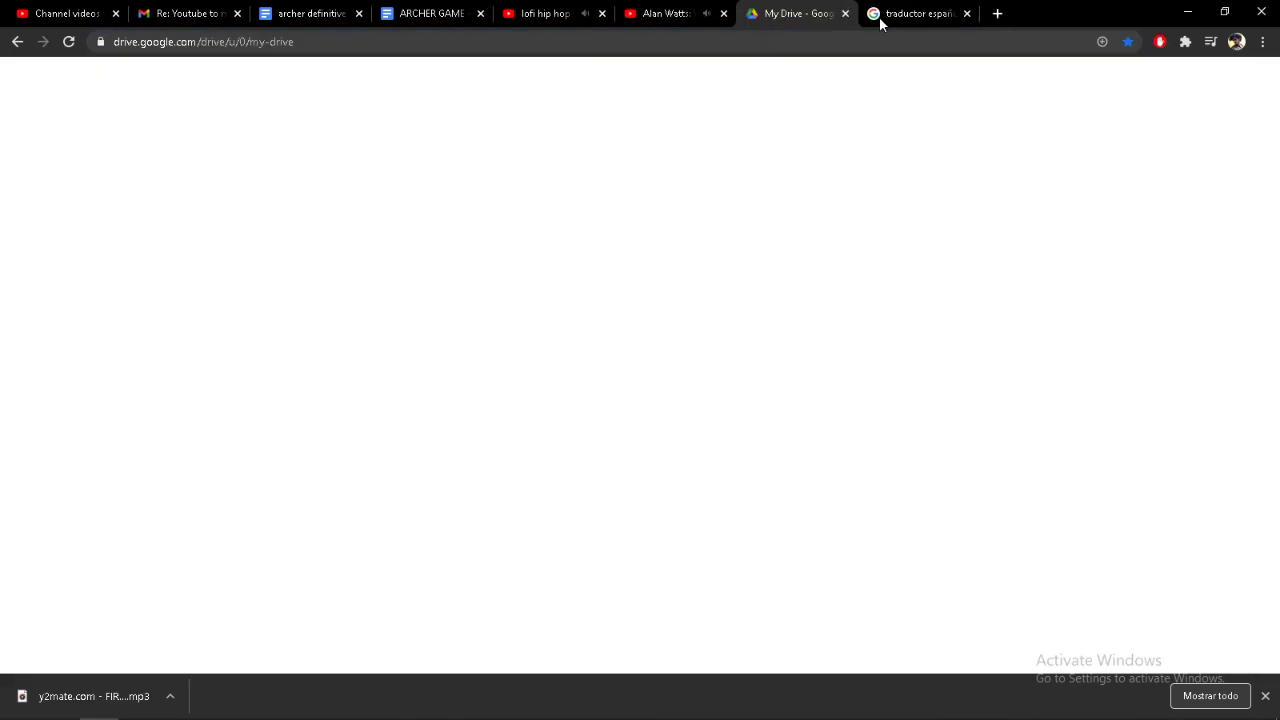
click(1187, 11)
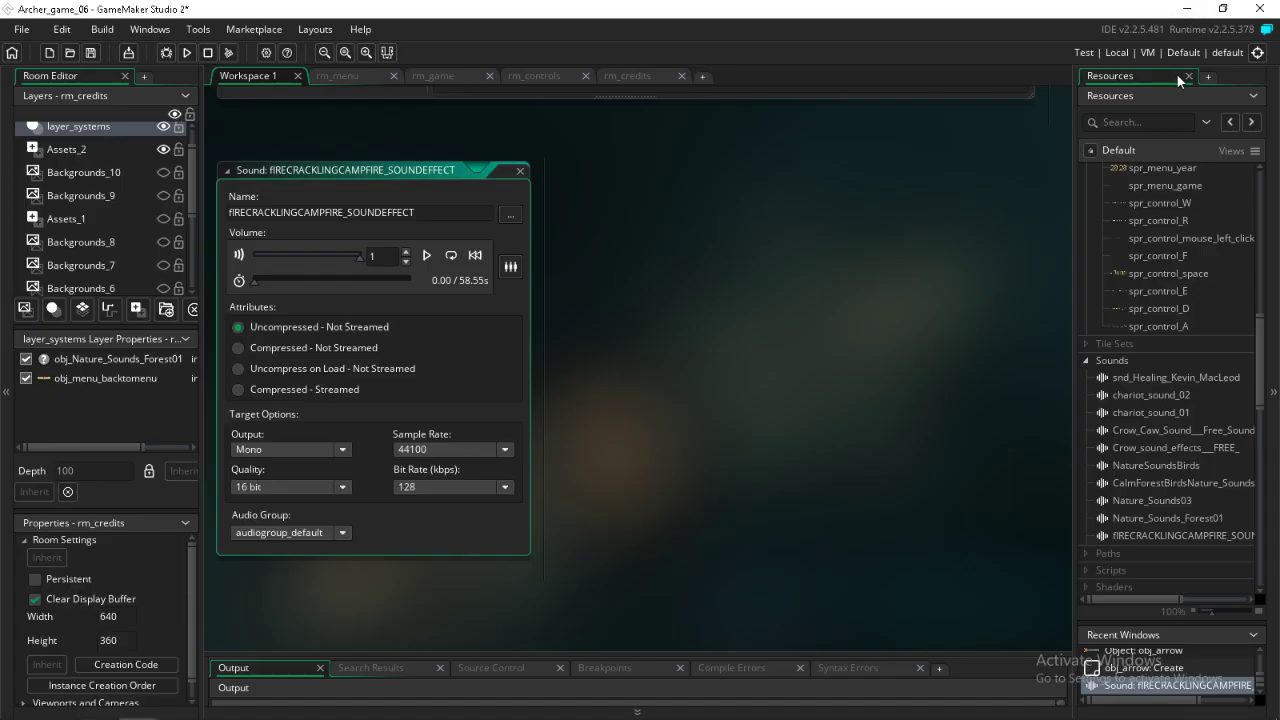
Step: Rename the imported campfire sound resource as FIRECRACKLINGCAMPFIRE_SOUNDEFFECT
click(1160, 538)
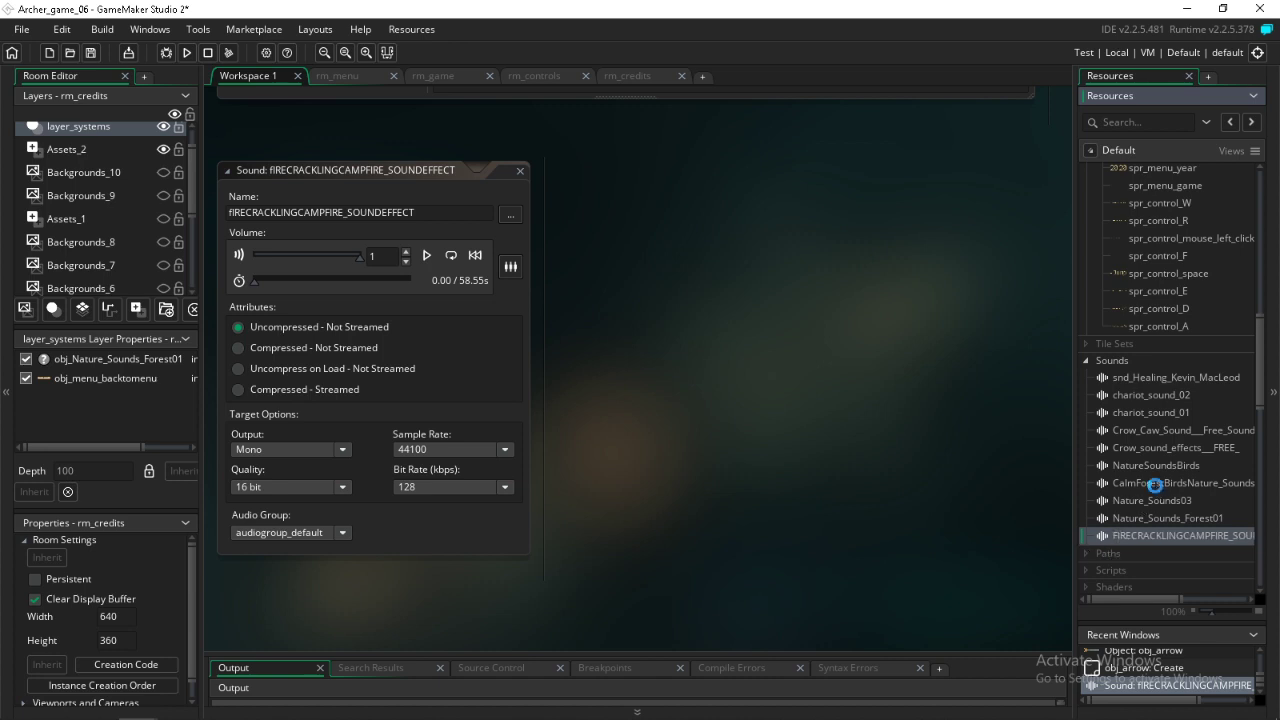
key(Return)
Step: Create a new object at the end of the Objects list and name it obj_campfire
scroll(1165, 486, down, 10)
scroll(1162, 490, down, 2)
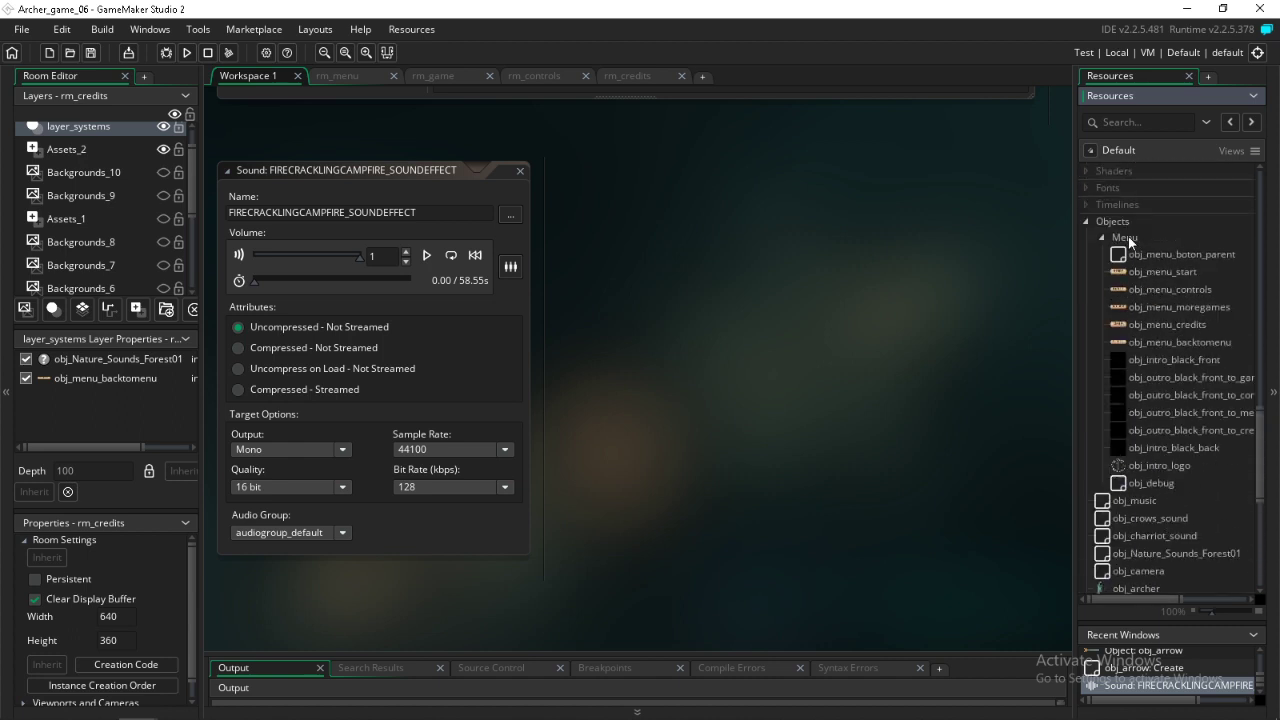
scroll(1190, 575, down, 3)
scroll(1130, 518, down, 2)
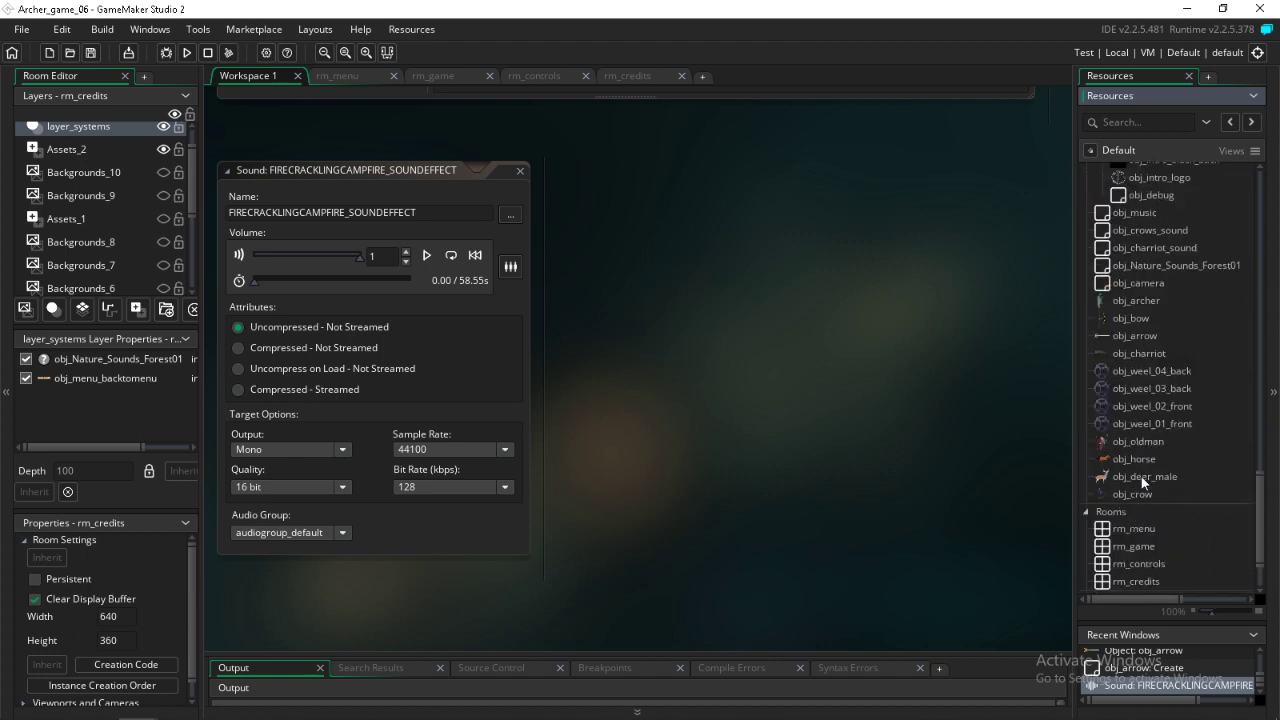
right_click(1144, 423)
click(1088, 429)
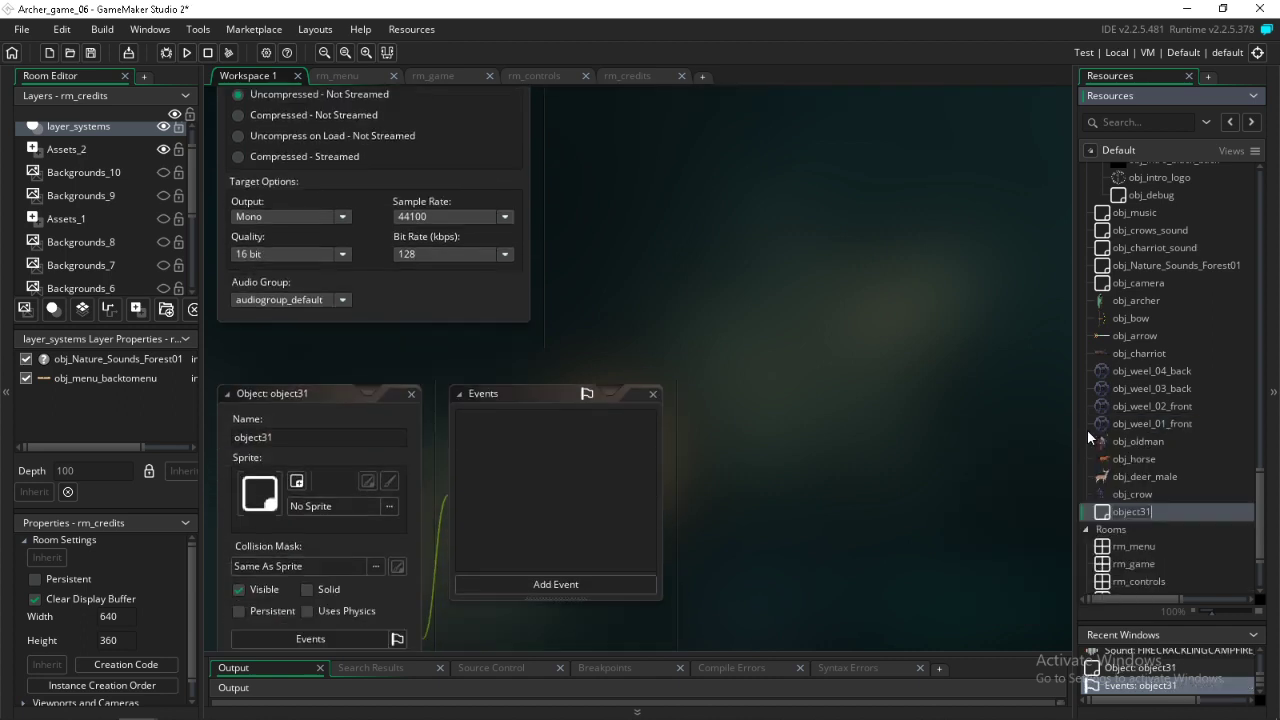
text(obj_)
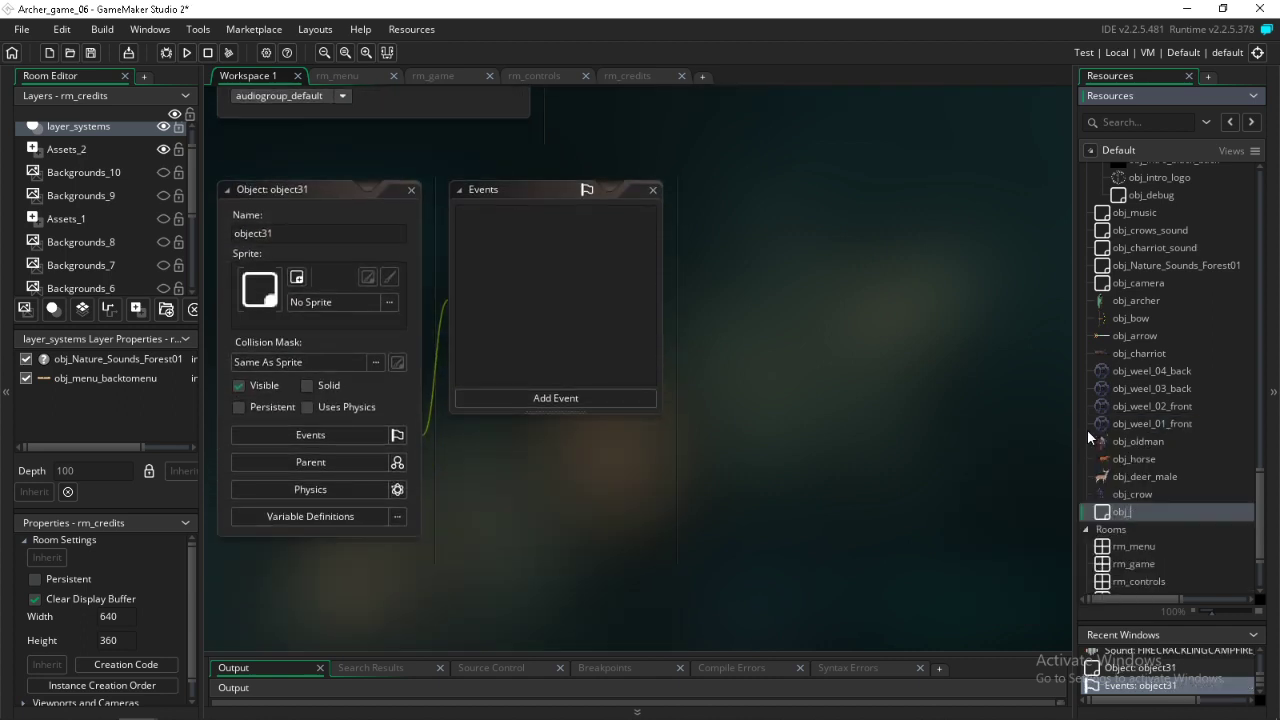
text(campfire)
key(Return)
Step: Assign the spr_FirePlace2_strip sprite from the Props group to obj_campfire
scroll(1156, 462, up, 10)
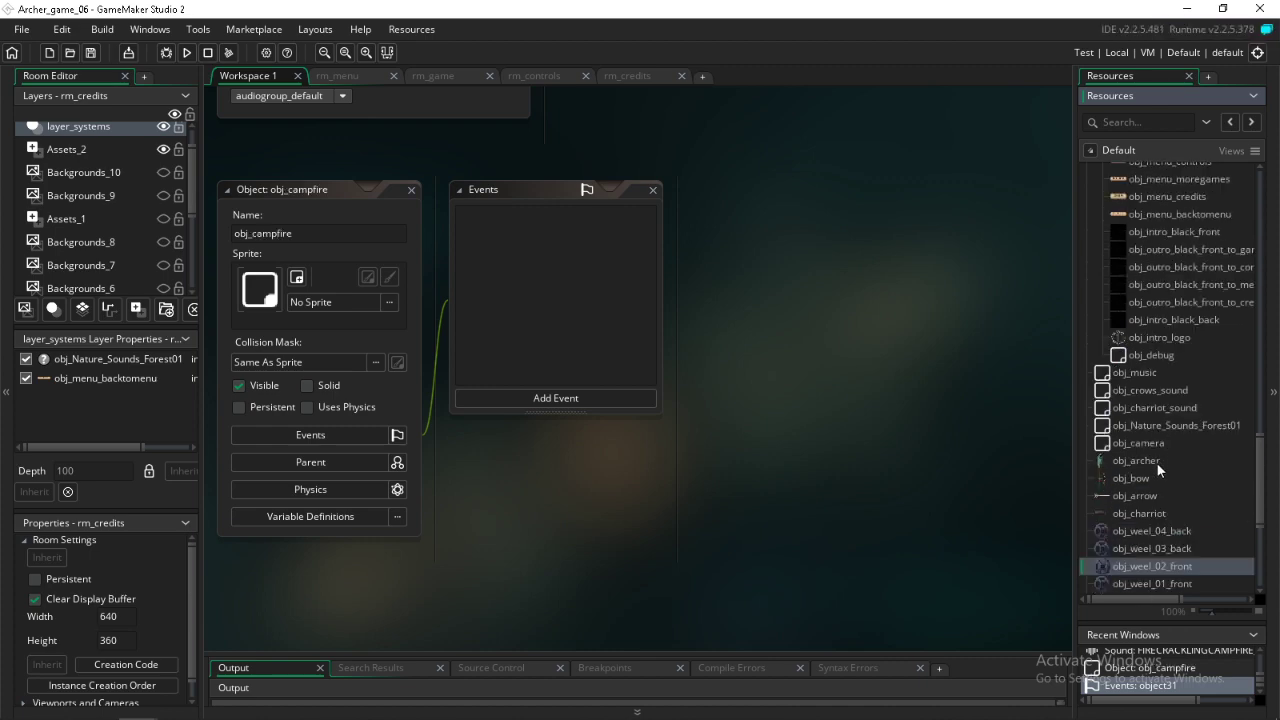
scroll(1157, 474, up, 10)
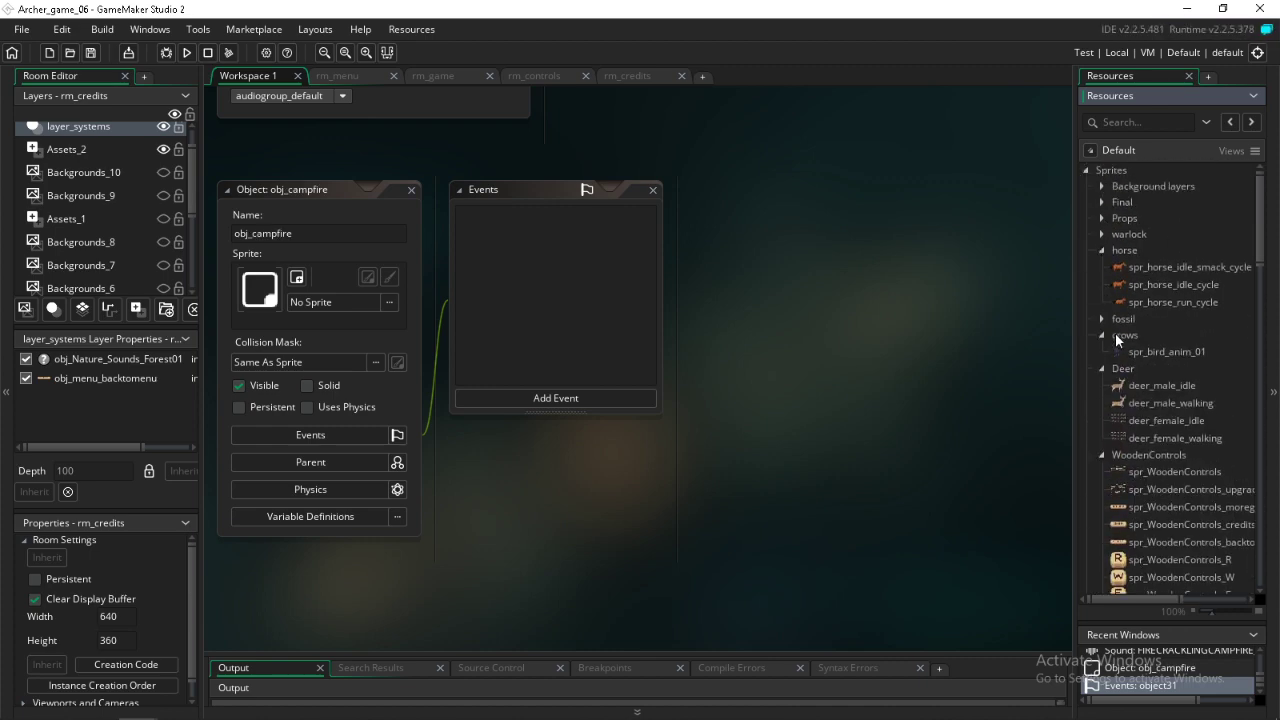
click(1102, 218)
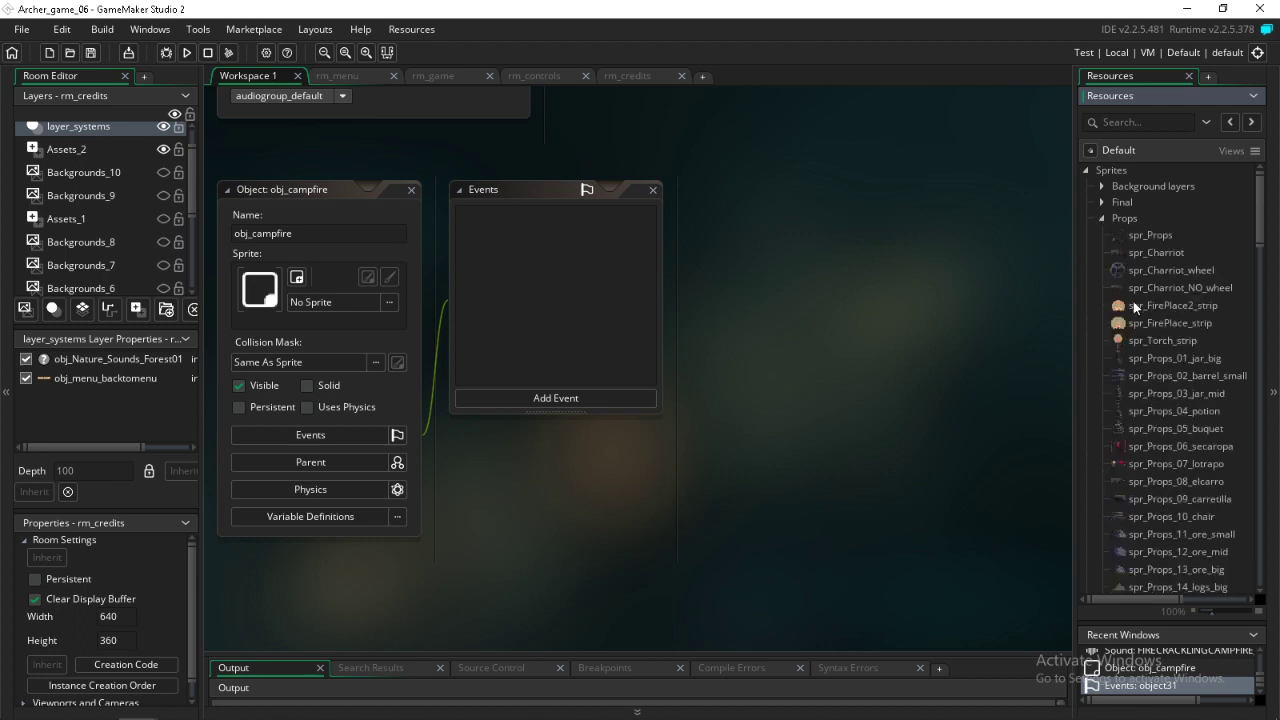
click(1138, 306)
click(1150, 326)
drag(1158, 305, 303, 299)
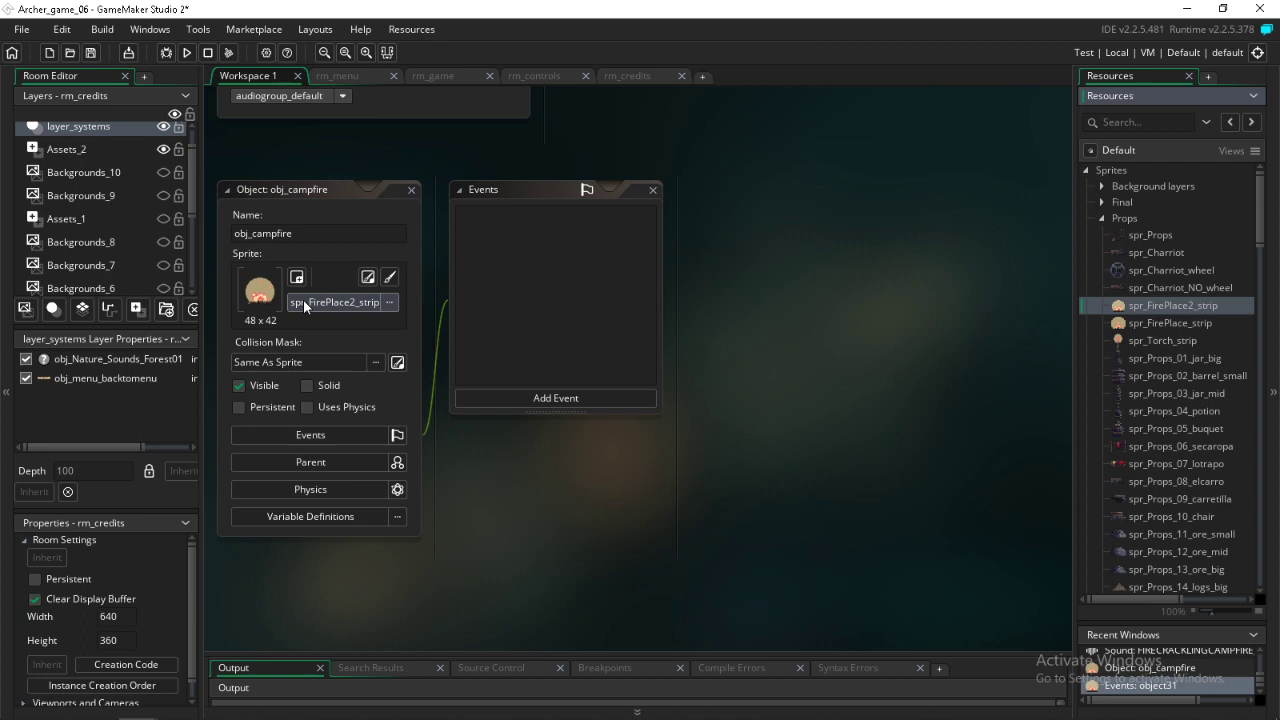
Step: Add a Step event to obj_campfire and start an empty code line below its comments
click(592, 399)
mouse_move(647, 463)
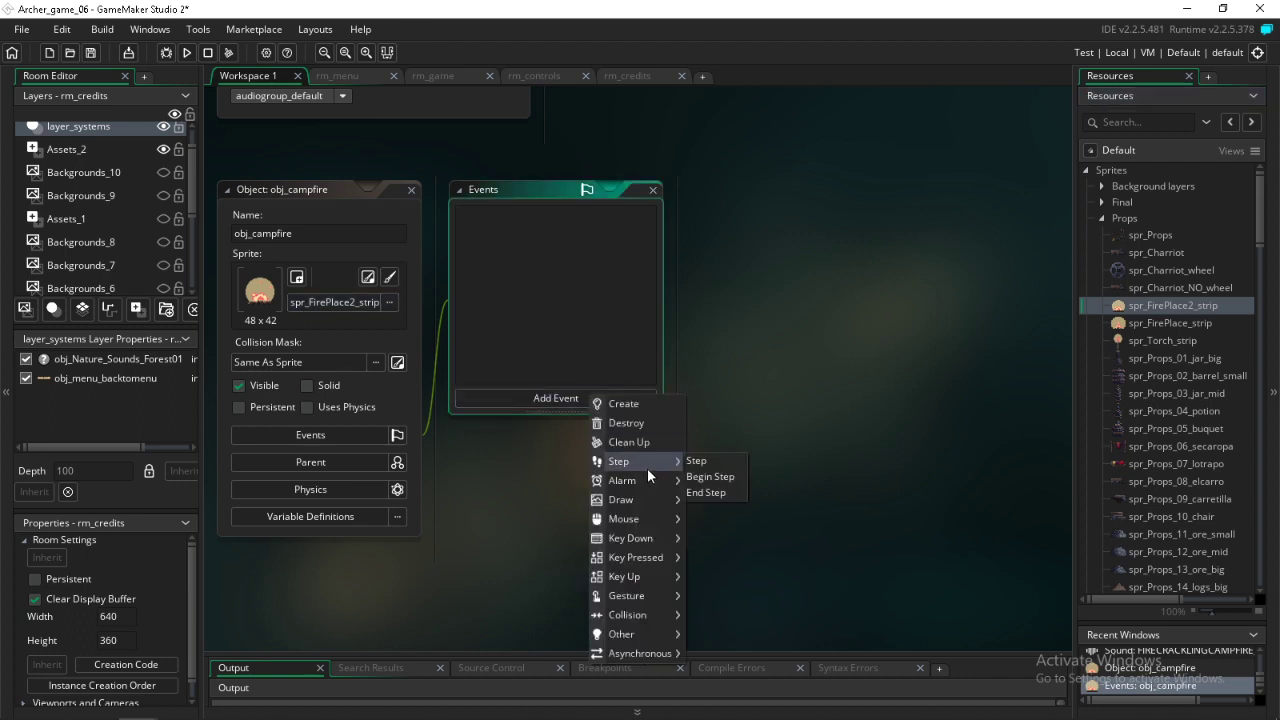
click(716, 460)
click(807, 269)
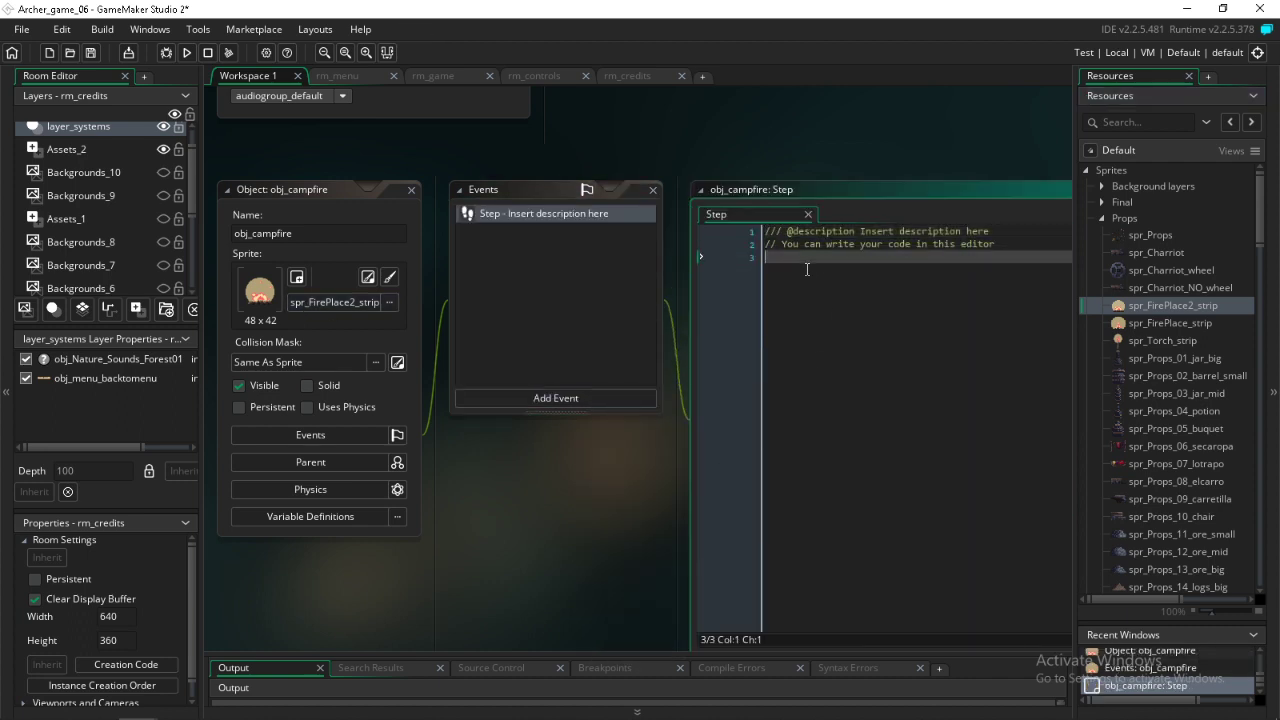
Step: Write an if instance_exists(obj_archer) block with opening and closing braces and blank lines inside in the Step event
text(if insta)
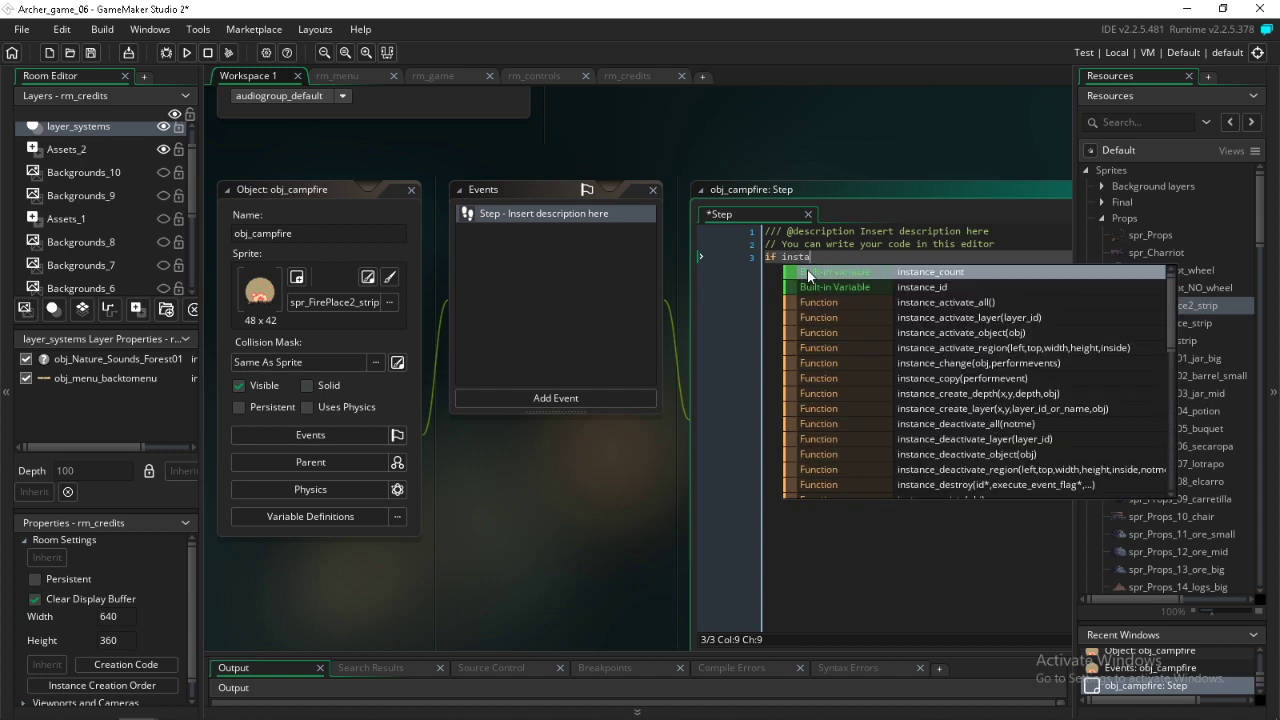
scroll(852, 377, down, 3)
click(870, 371)
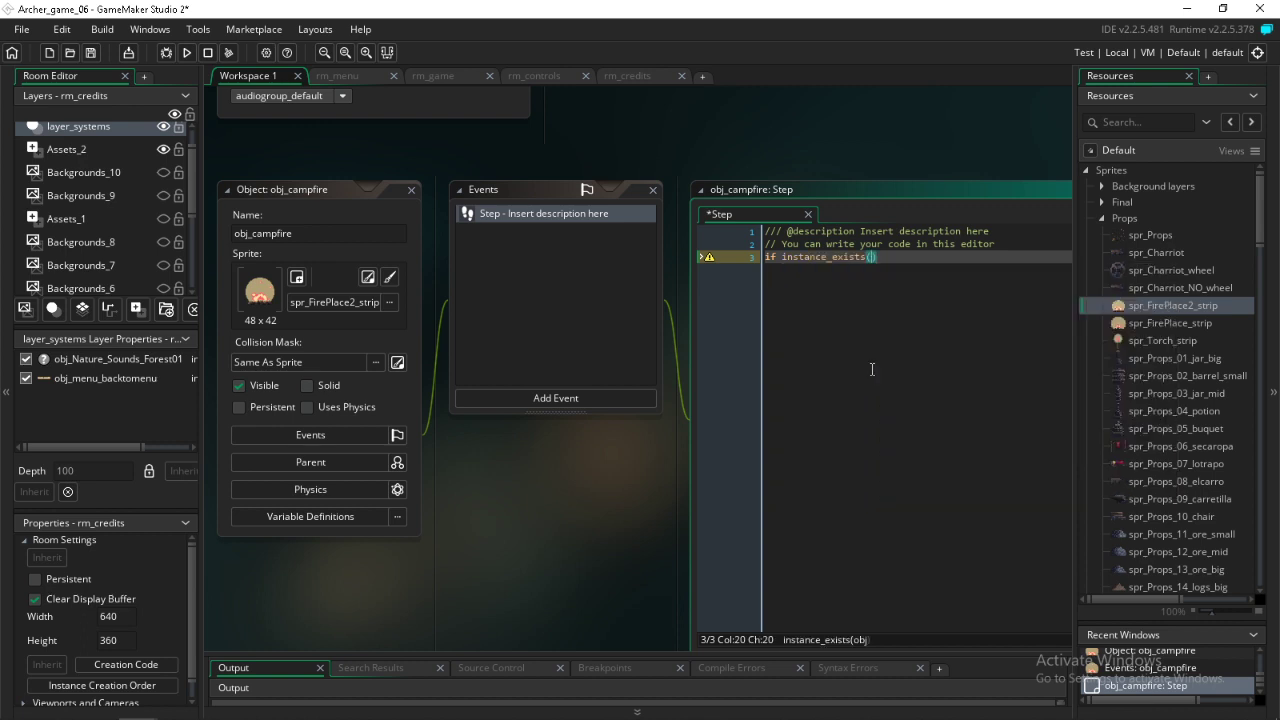
text(obj_ar)
key(Return)
key(End)
text({)
key(Return)
key(Return)
key(Return)
key(Return)
key(Return)
key(Return)
key(Return)
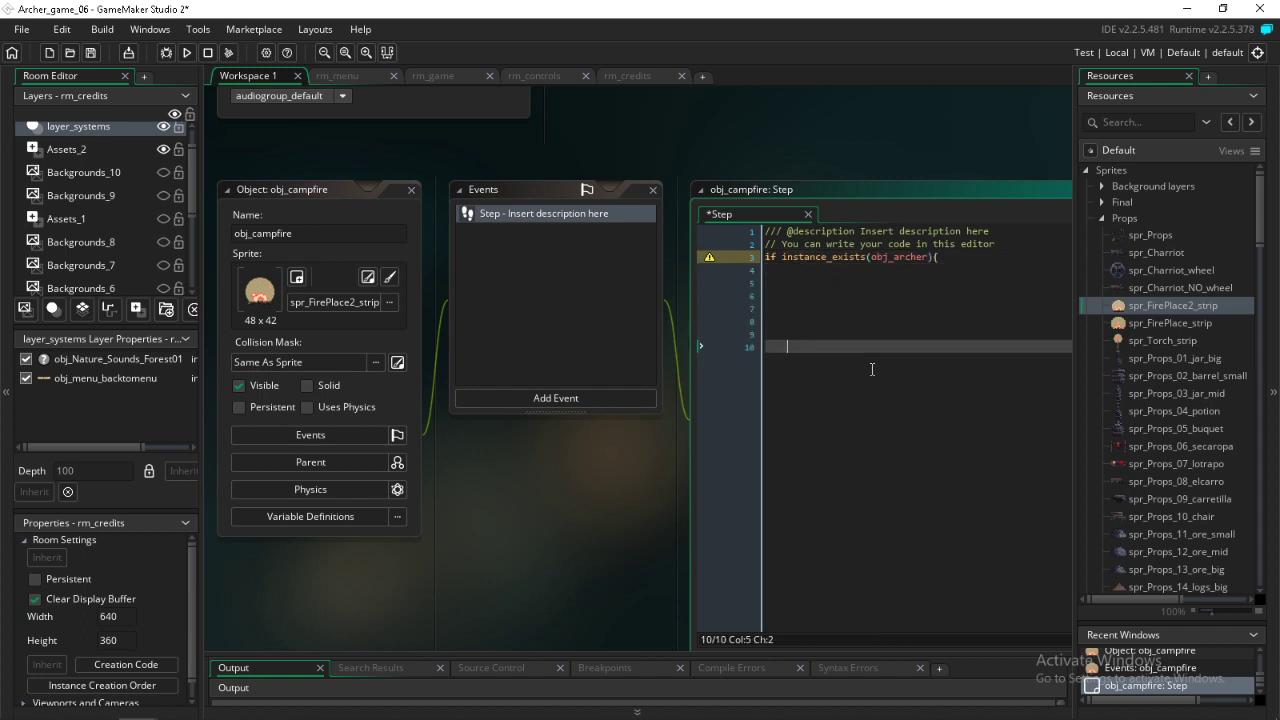
text(})
key(Up)
key(Up)
key(Up)
key(Up)
key(Up)
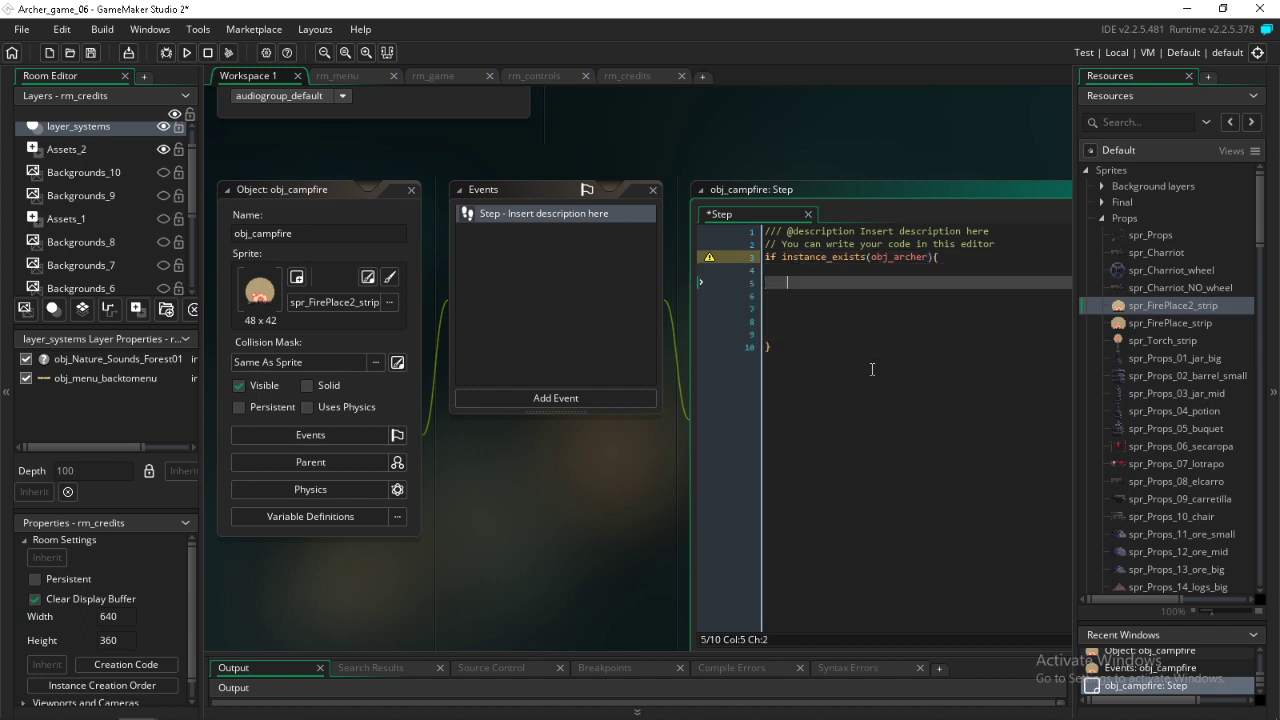
Step: Inside the instance_exists block, write an if distance_to_object(obj_archer) < 100 condition with opening and closing braces and blank lines between them
text(if dis)
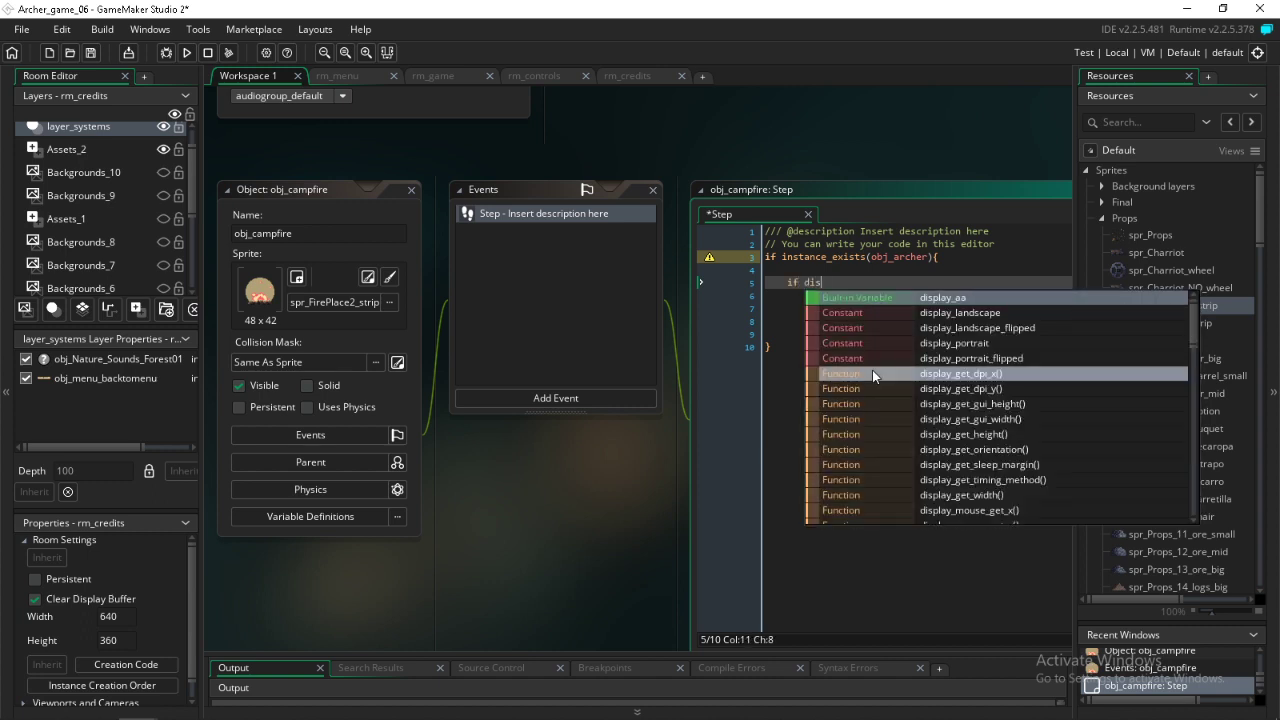
text(tance)
key(Return)
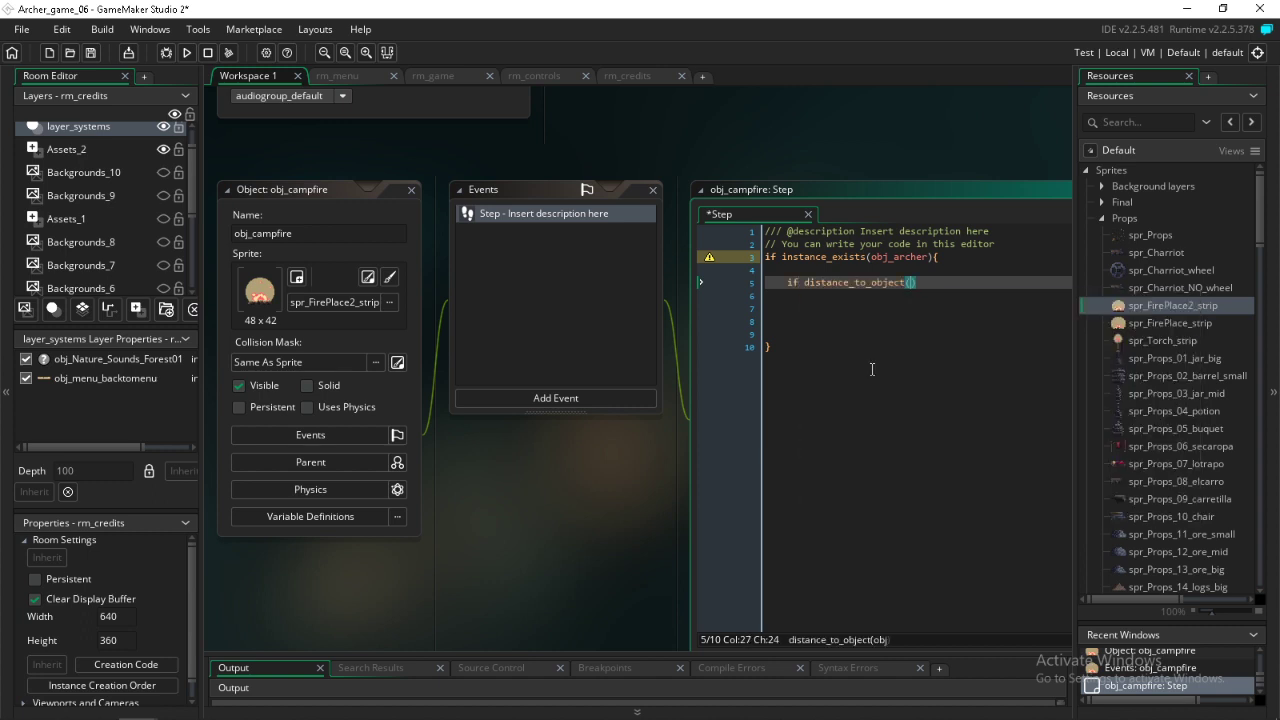
text(obj_ar)
key(Return)
key(Right)
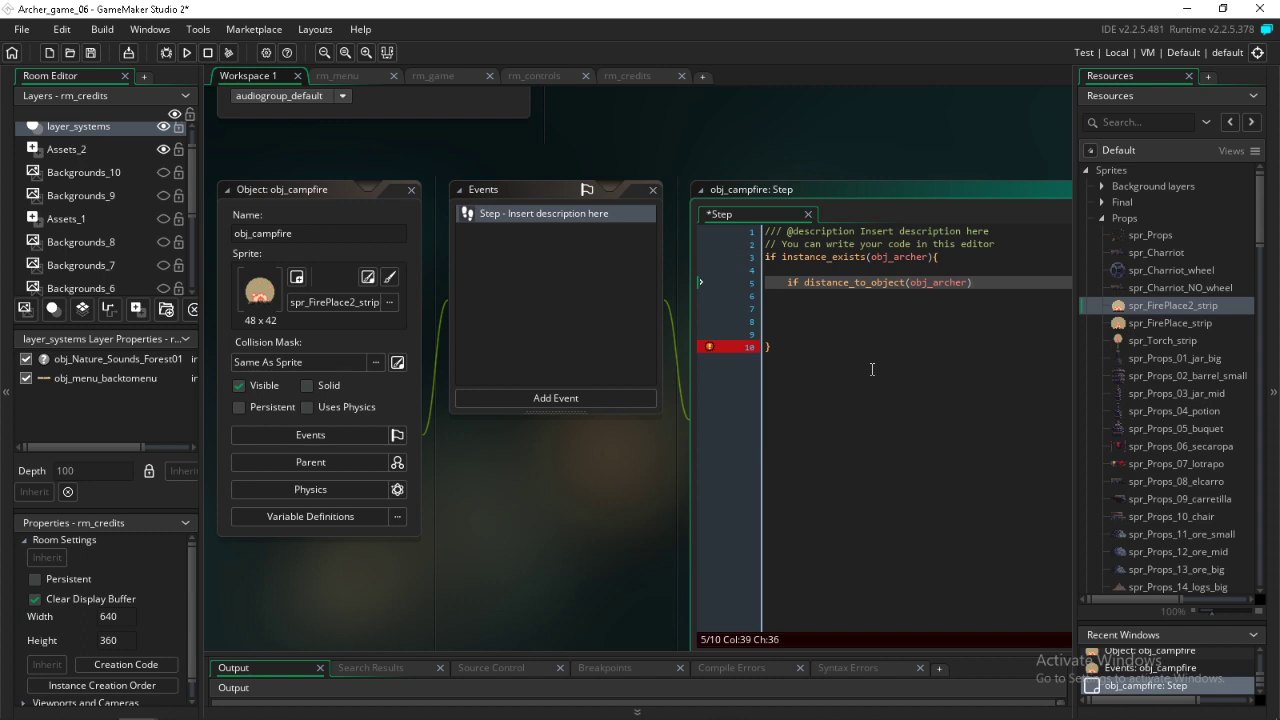
text(< 100{)
key(Return)
key(Return)
key(Return)
text({})
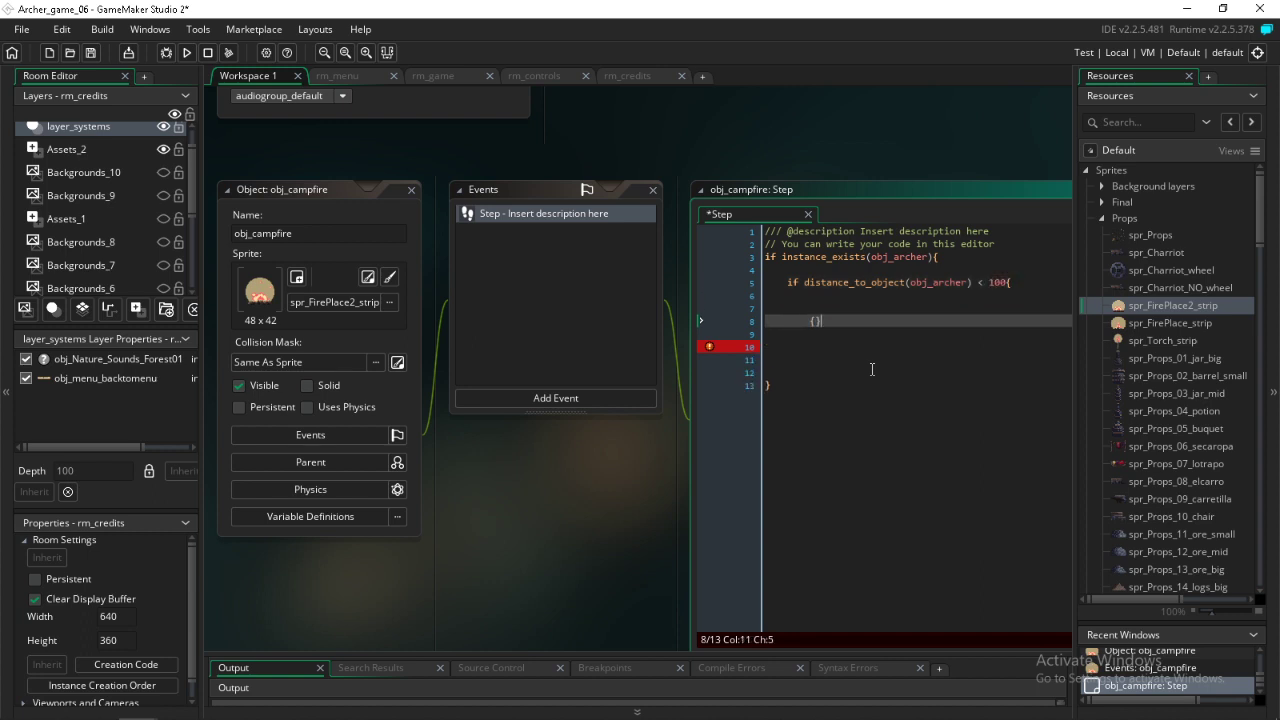
key(BackSpace)
key(BackSpace)
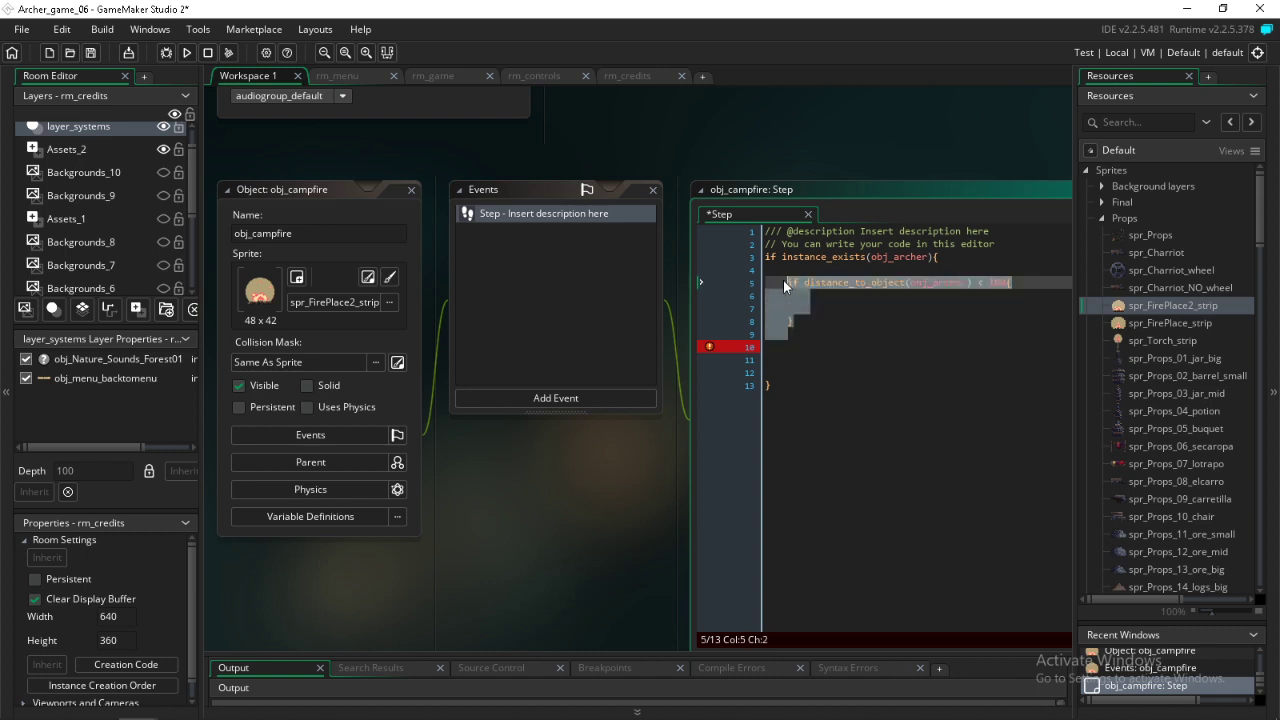
Step: Insert a copy of the whole distance_to_object(obj_archer) < 100 block directly below the first one
click(791, 346)
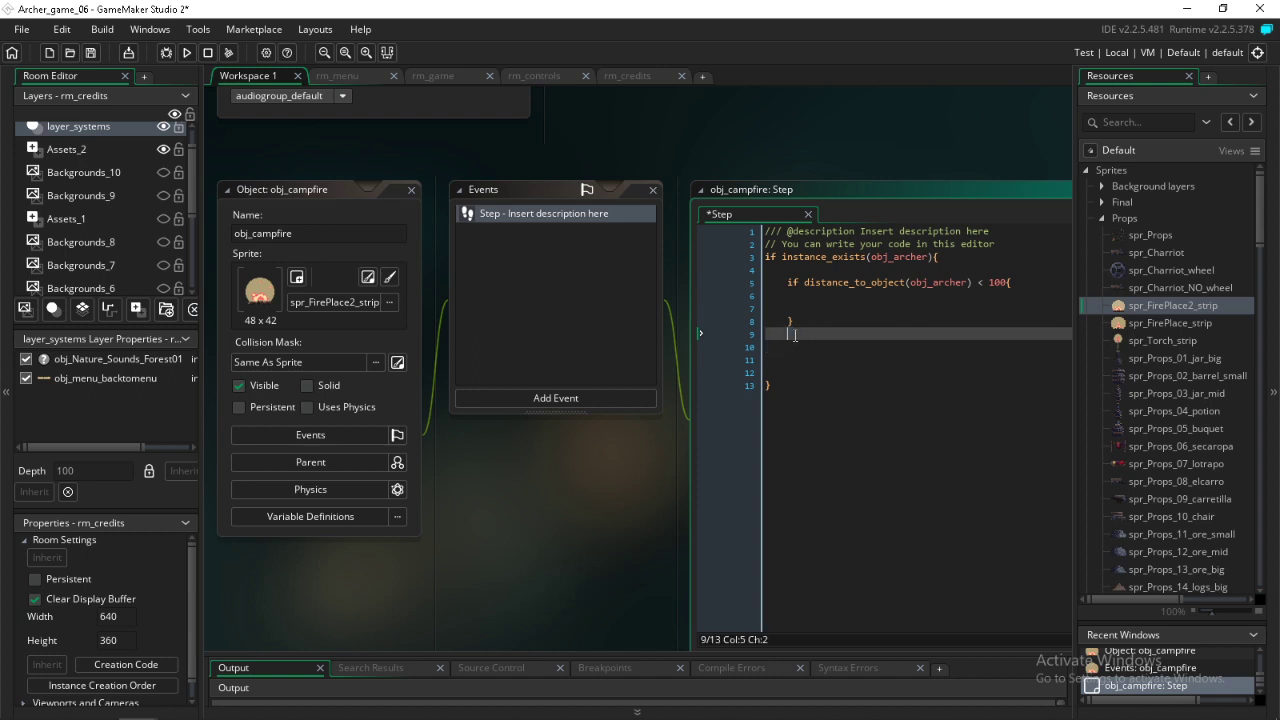
text(if distance_to_object(obj_archer) < 100{   })
double_click(980, 334)
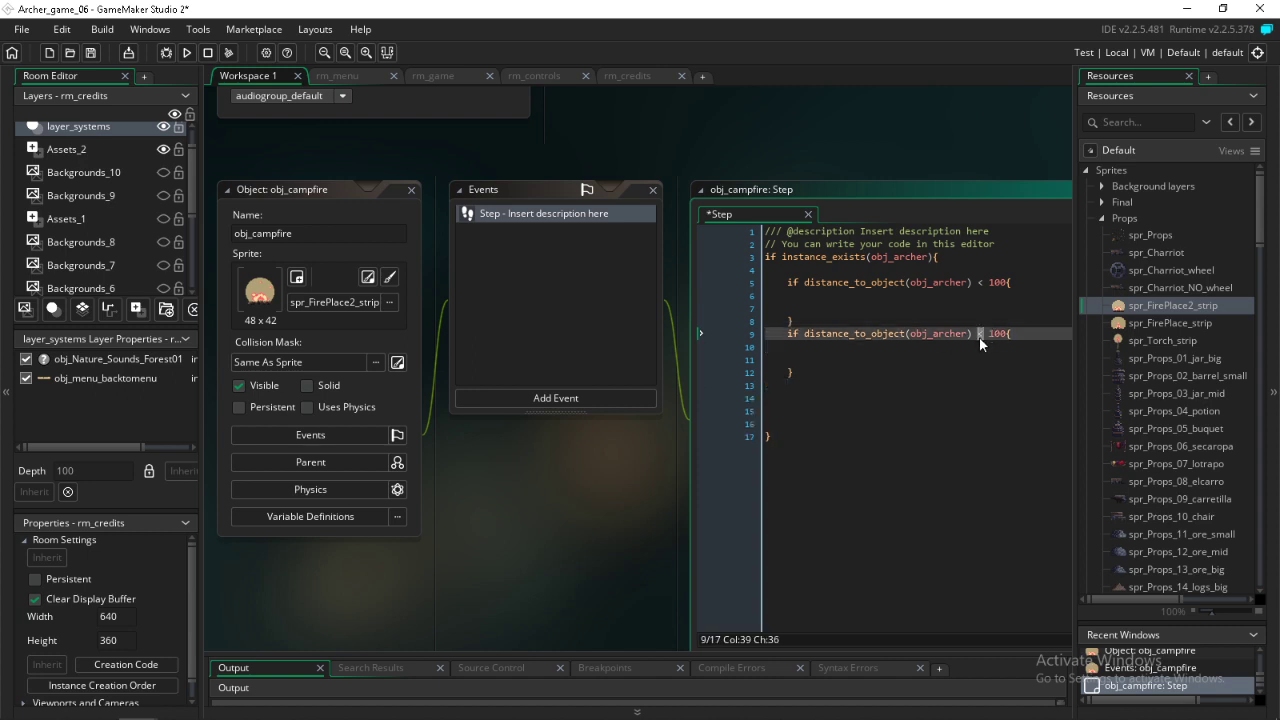
click(857, 363)
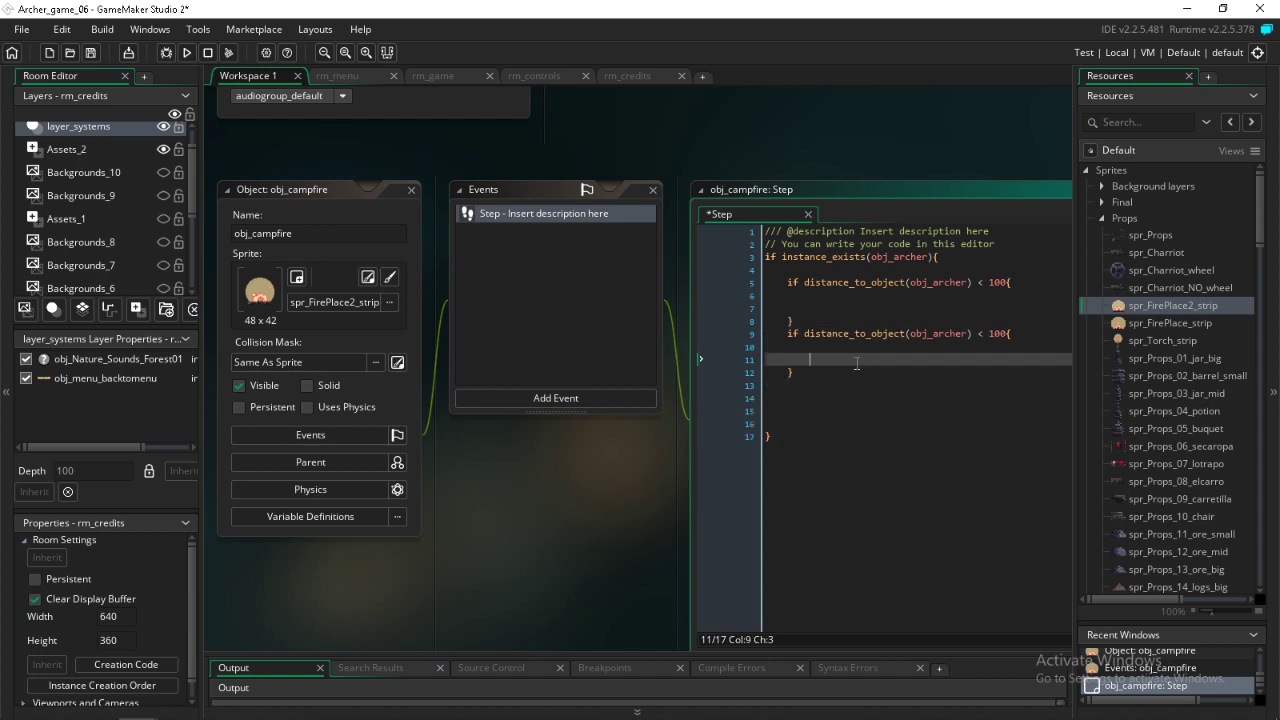
Step: Duplicate the obj_crows_sound object in the Objects group
scroll(1190, 437, down, 15)
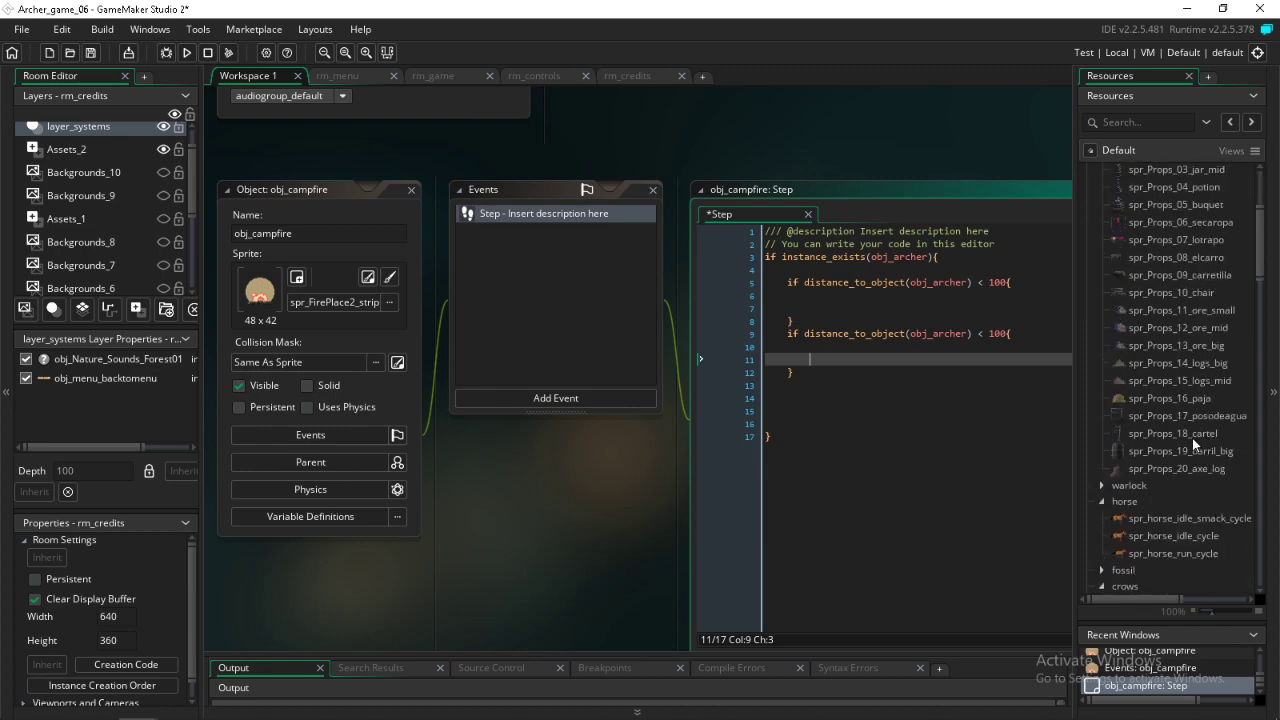
scroll(1187, 429, up, 10)
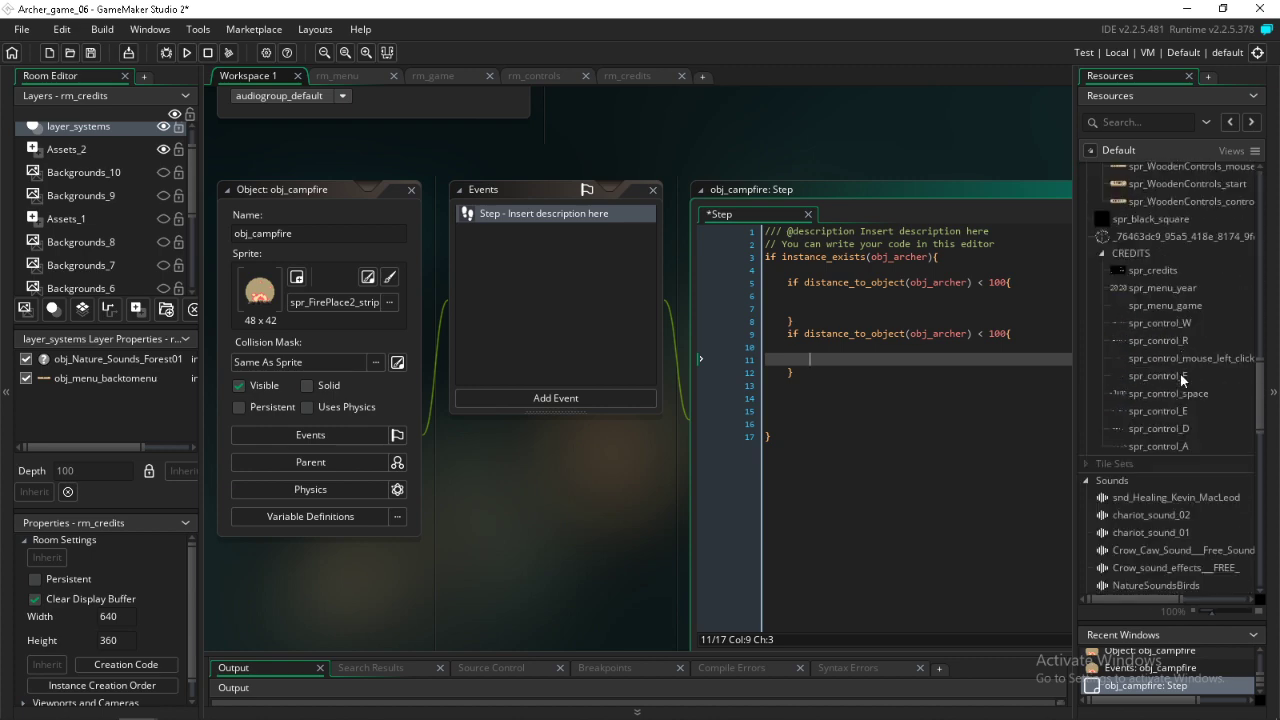
click(1090, 151)
click(1085, 304)
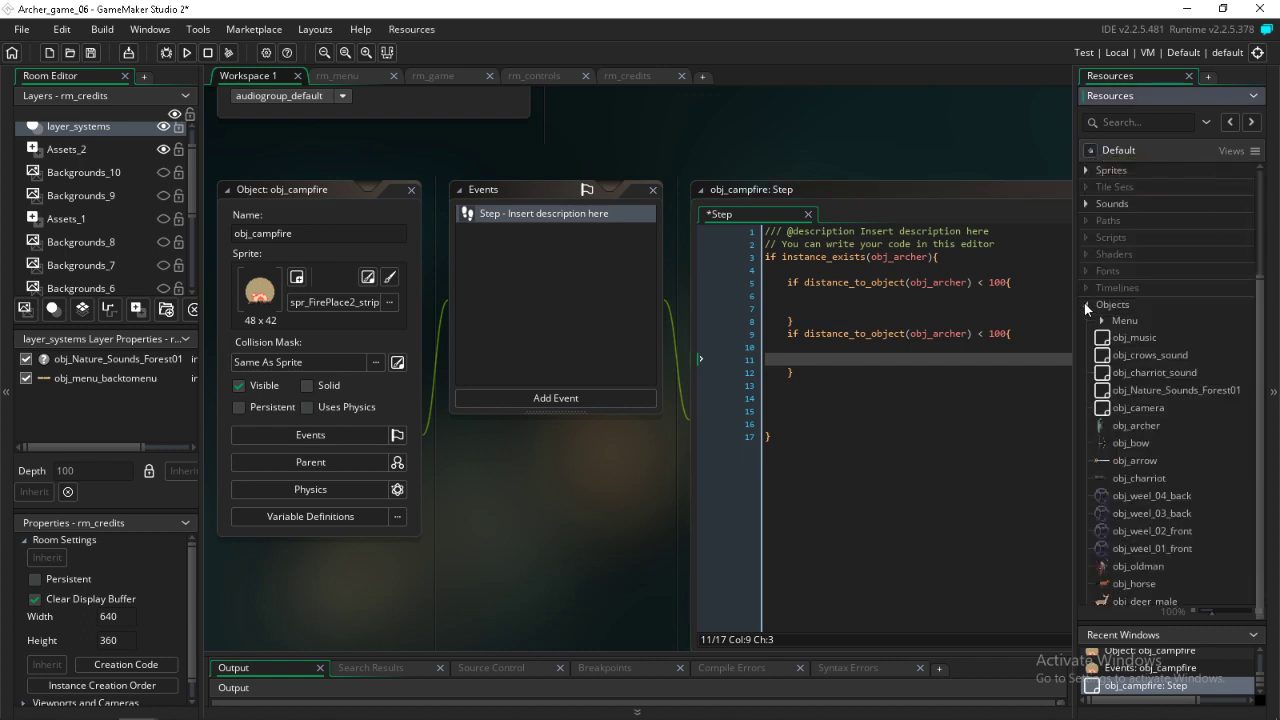
scroll(1110, 389, down, 3)
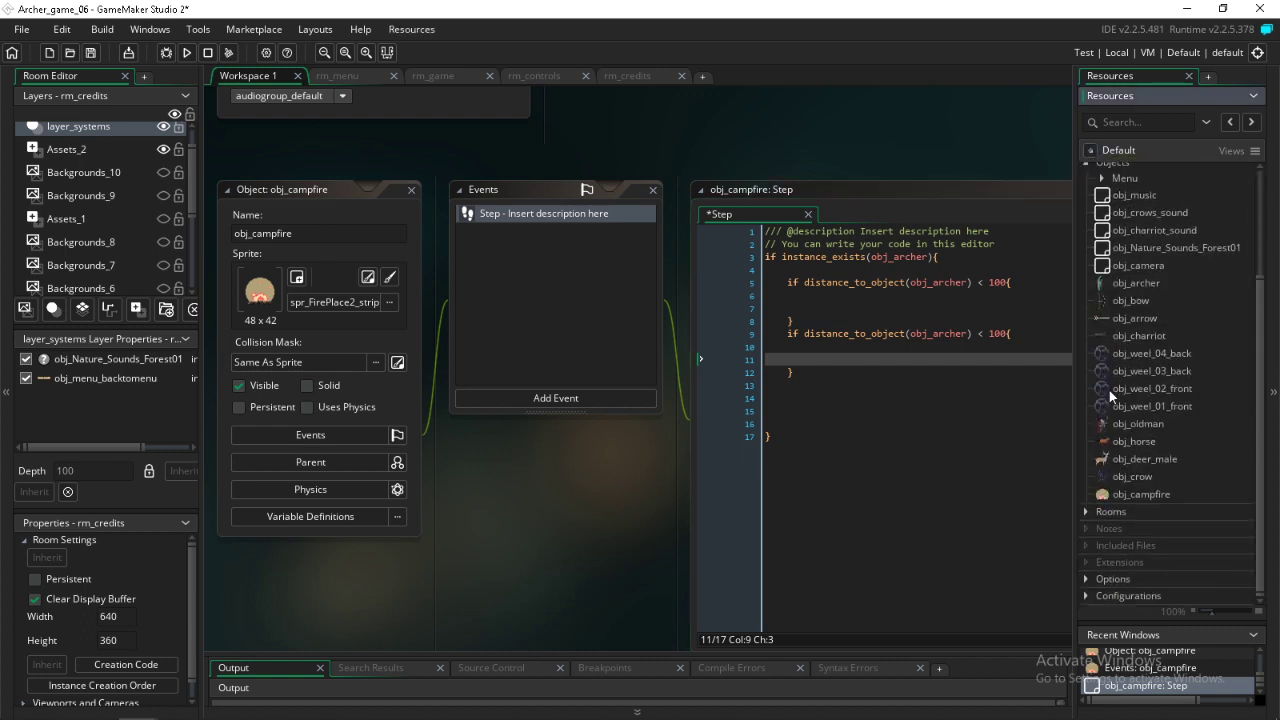
click(1132, 234)
right_click(1132, 216)
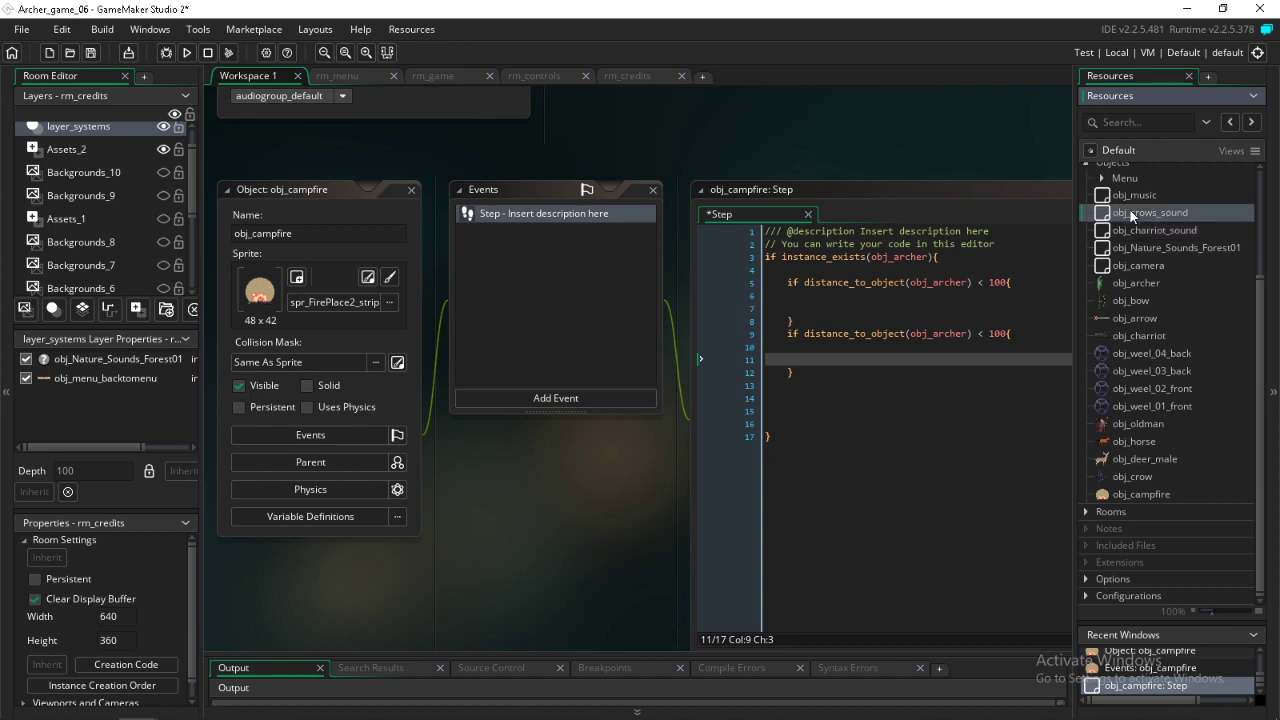
click(1051, 344)
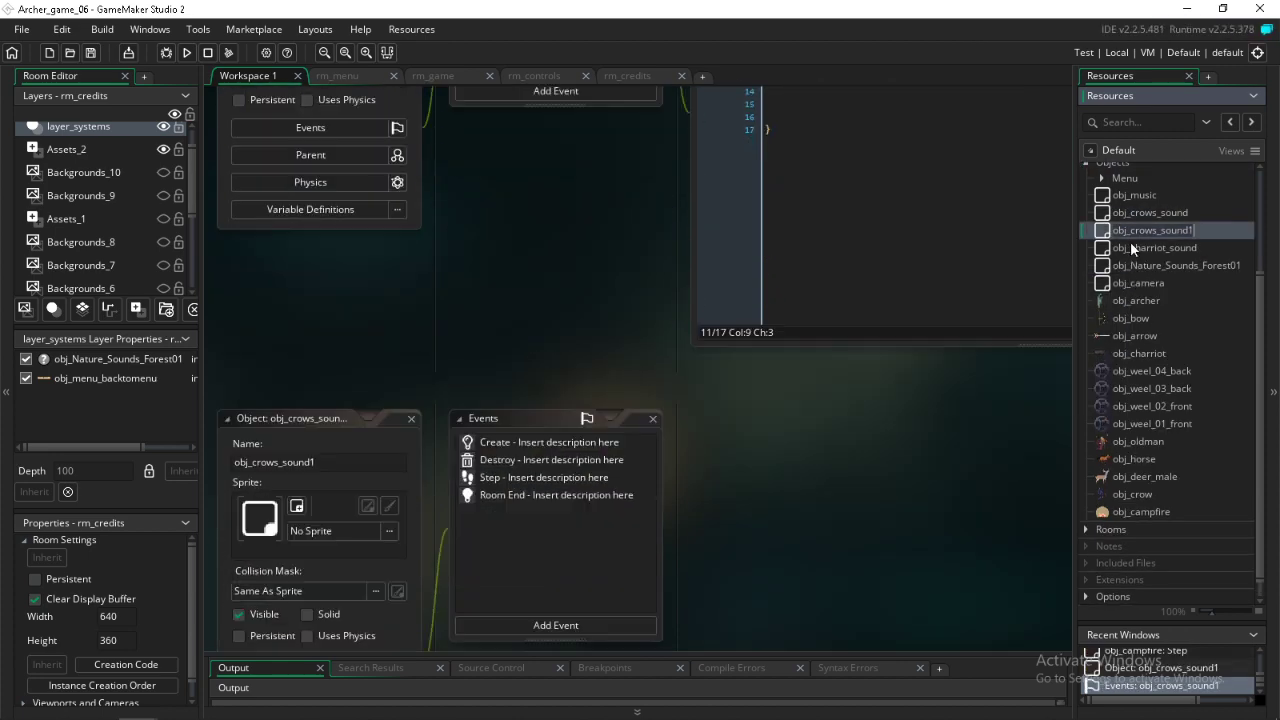
Step: In the duplicated object's Create event, set the loop argument of audio_play_sound to true
scroll(1146, 279, up, 3)
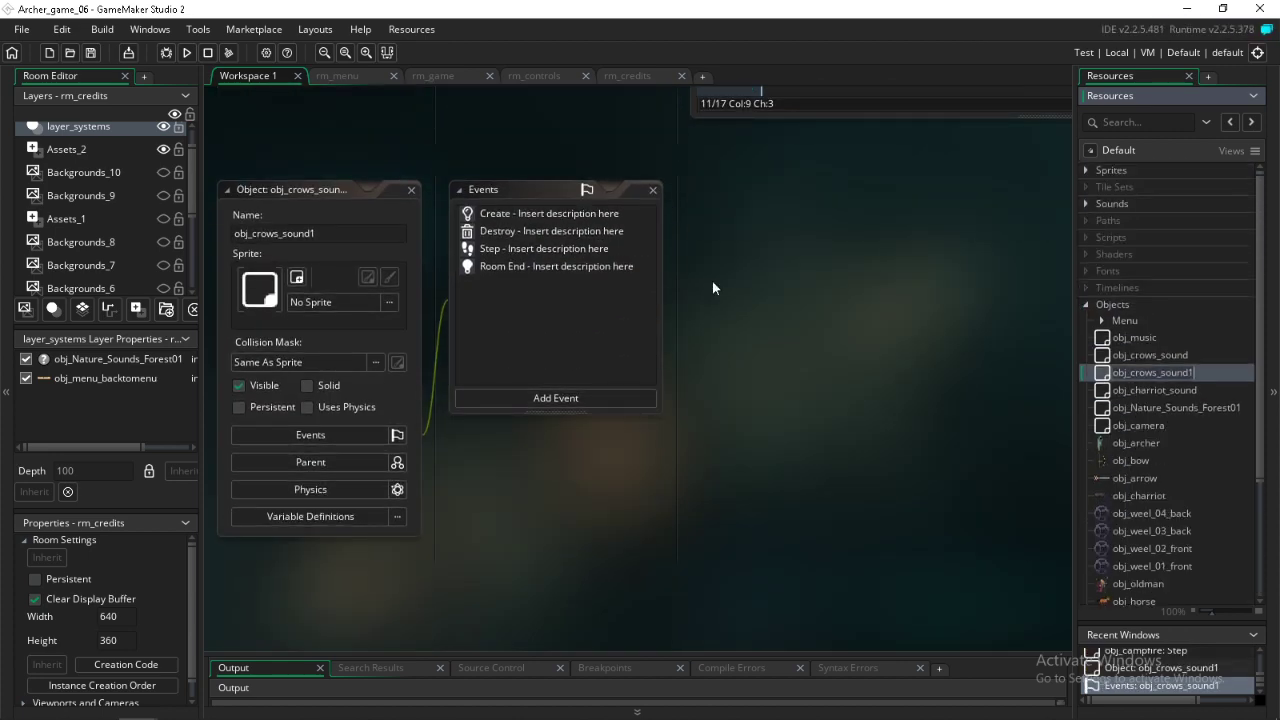
double_click(568, 216)
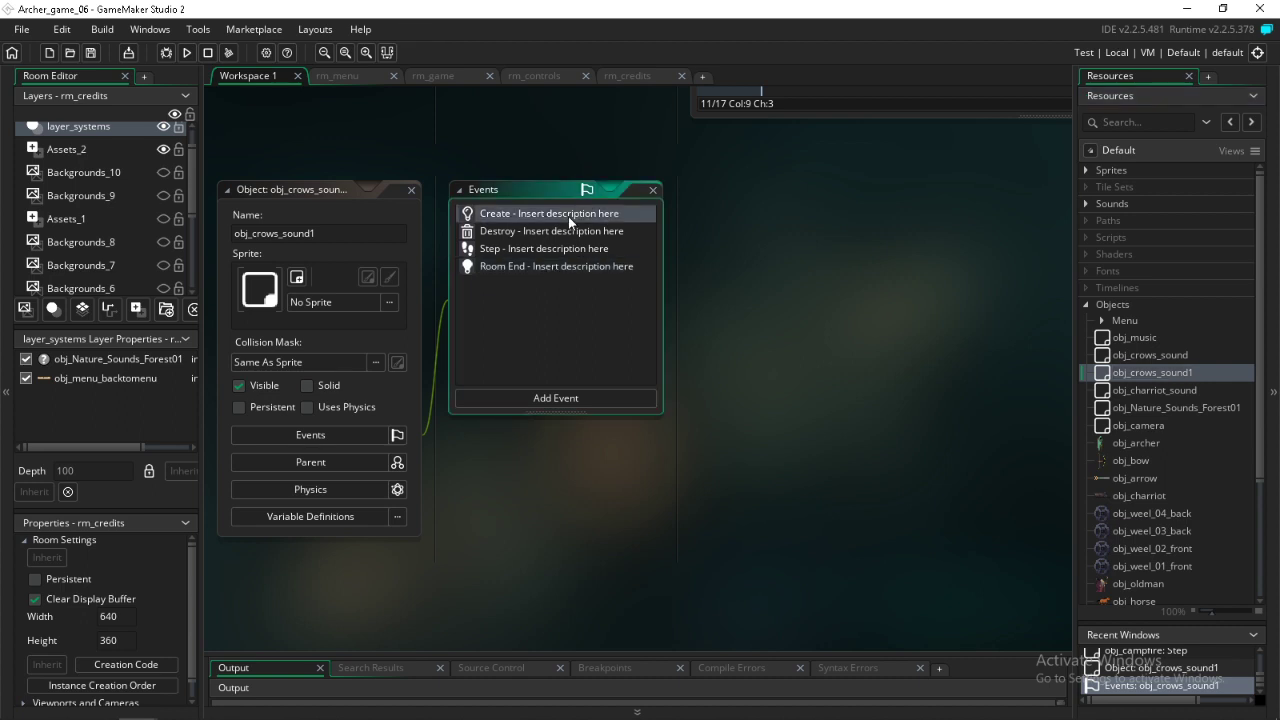
click(966, 295)
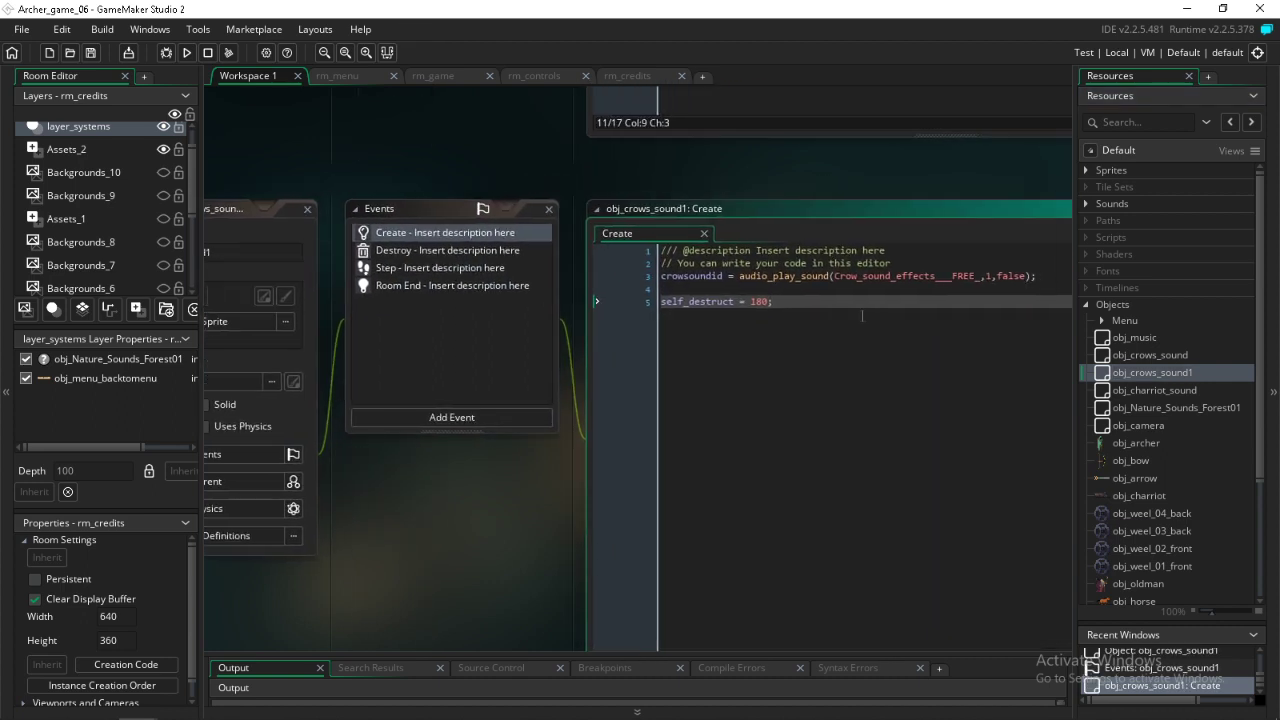
double_click(1001, 277)
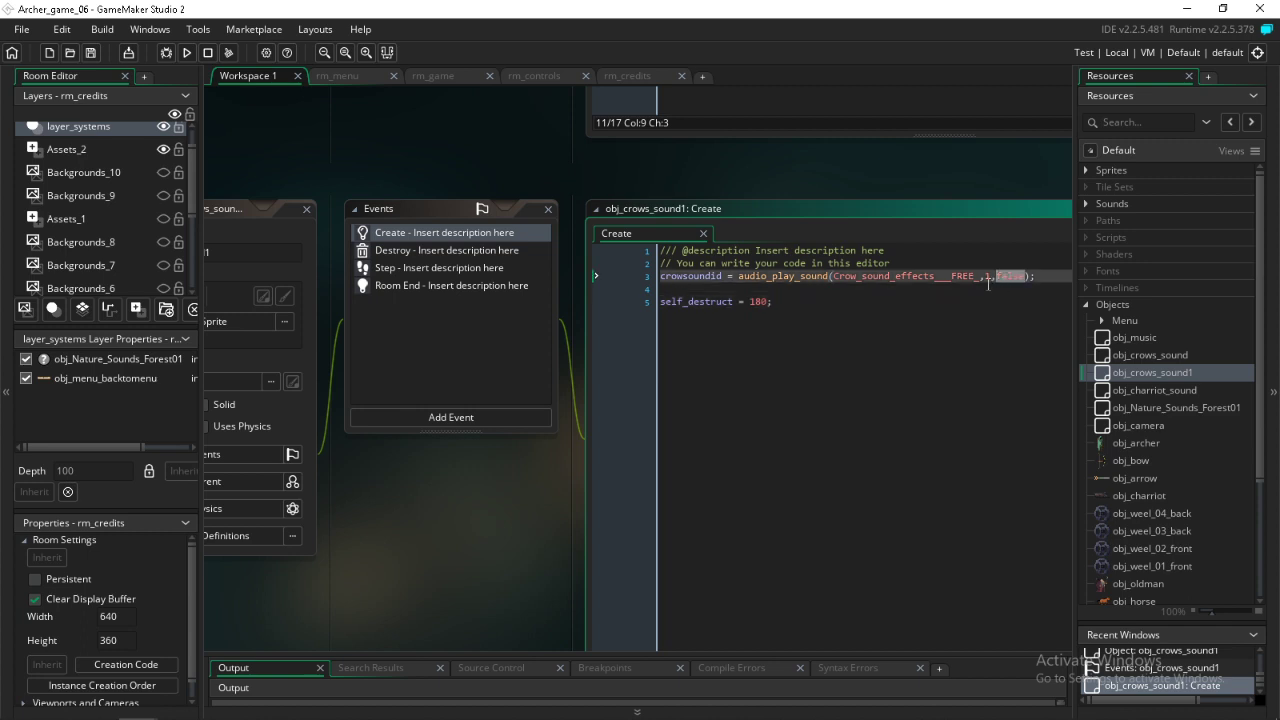
text(true)
Step: Rename the duplicated crow sound object to obj_campfire01
click(1172, 374)
text(obj_campio)
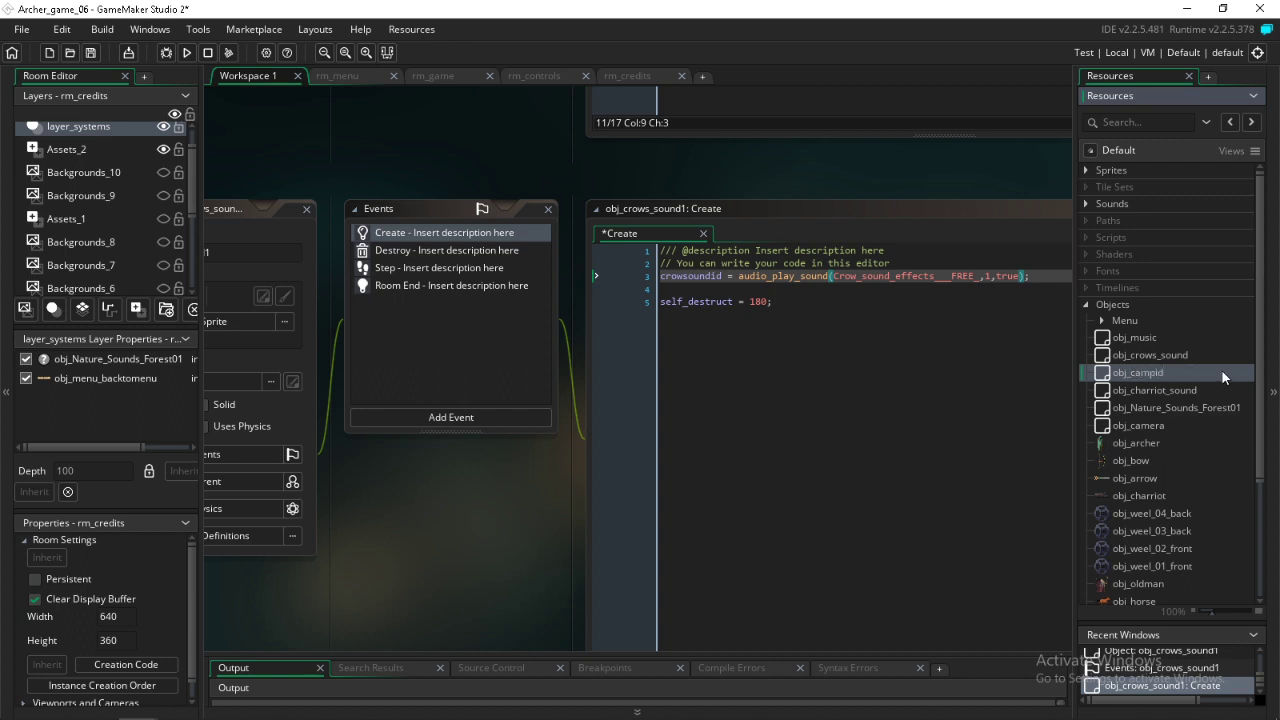
key(BackSpace)
text(fire01)
key(Return)
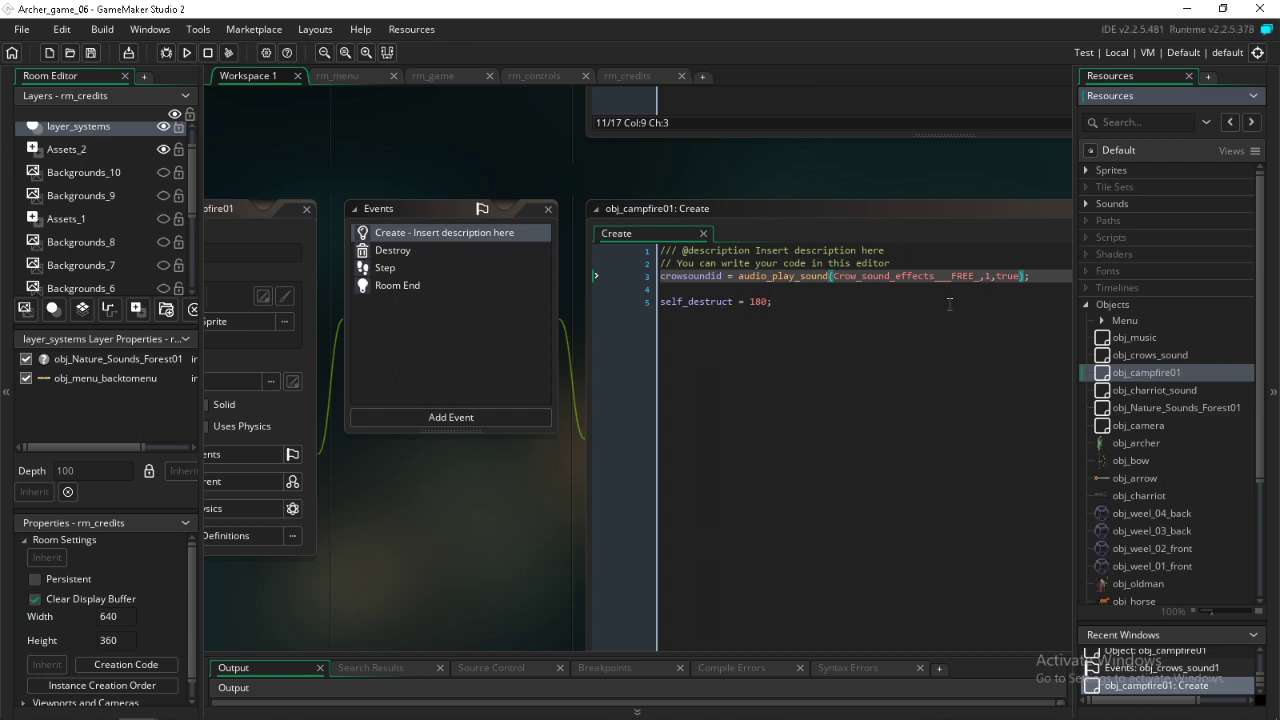
Step: Replace the crow sound in the Create event's audio_play_sound call with FIRECRACKLINGCAMPFIRE_SOUNDEFFECT from the Sounds group
scroll(1188, 420, down, 5)
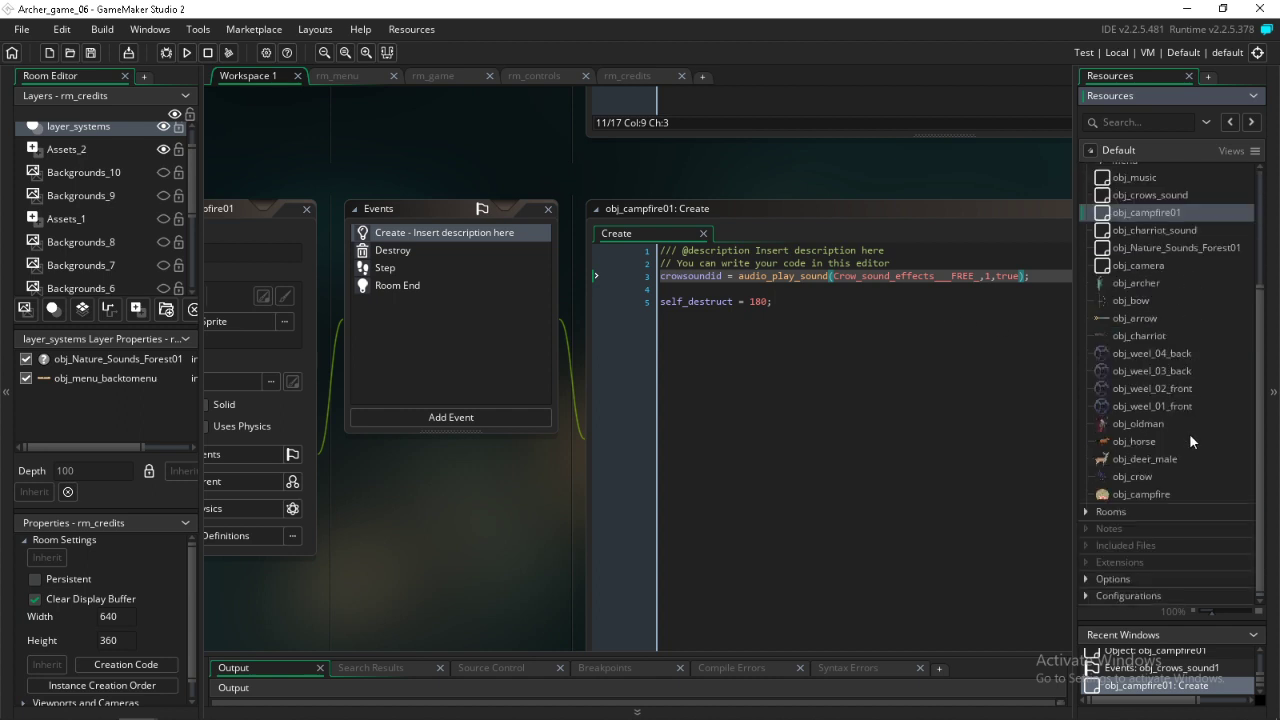
scroll(1189, 433, up, 5)
click(1086, 203)
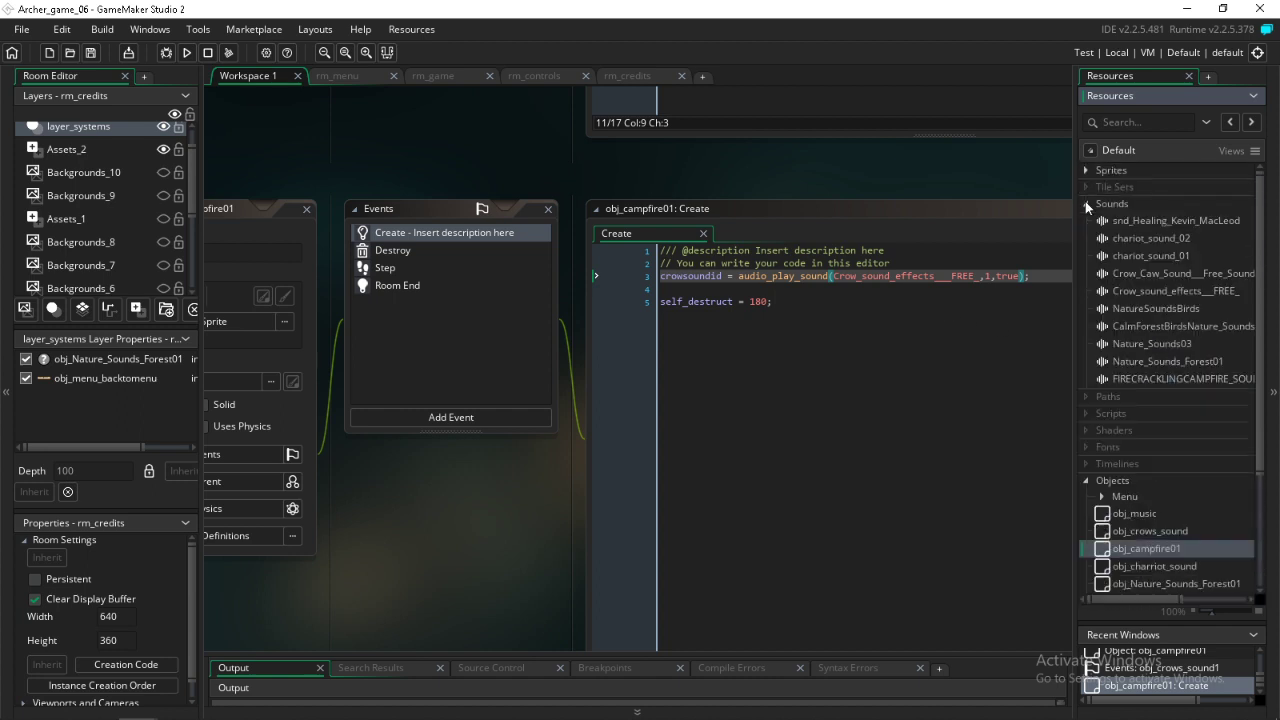
click(1144, 380)
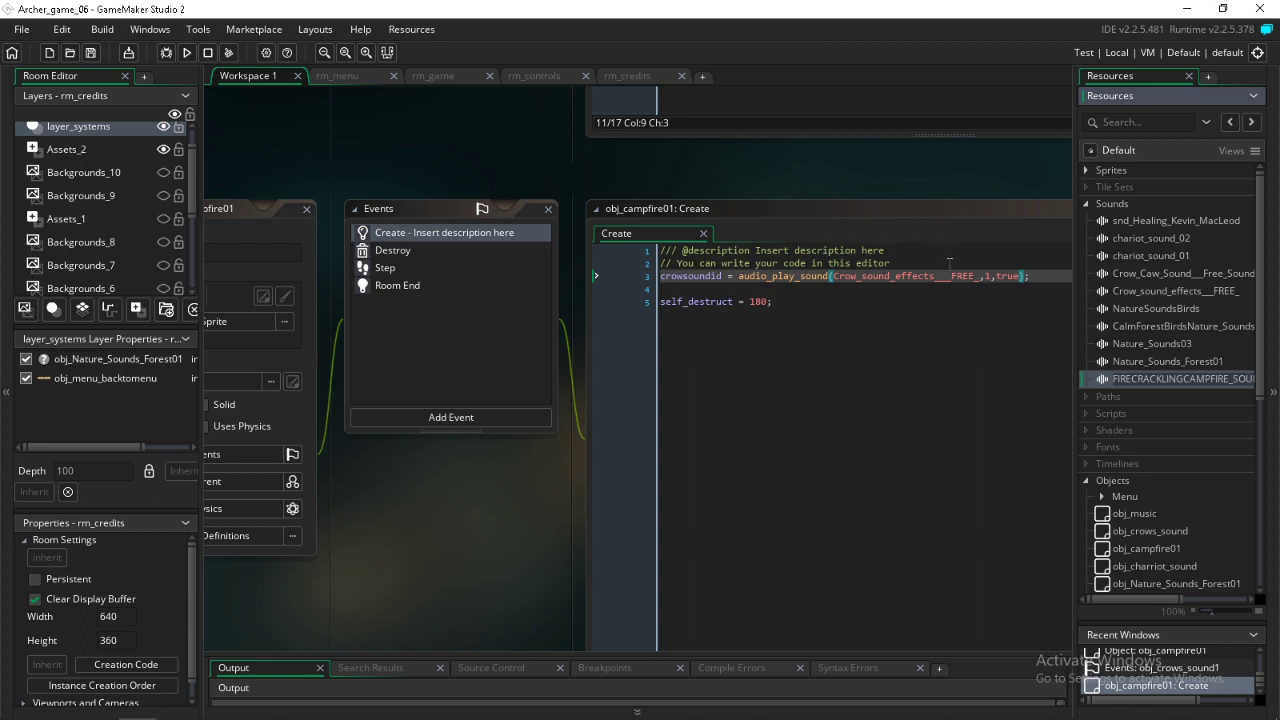
drag(978, 276, 848, 278)
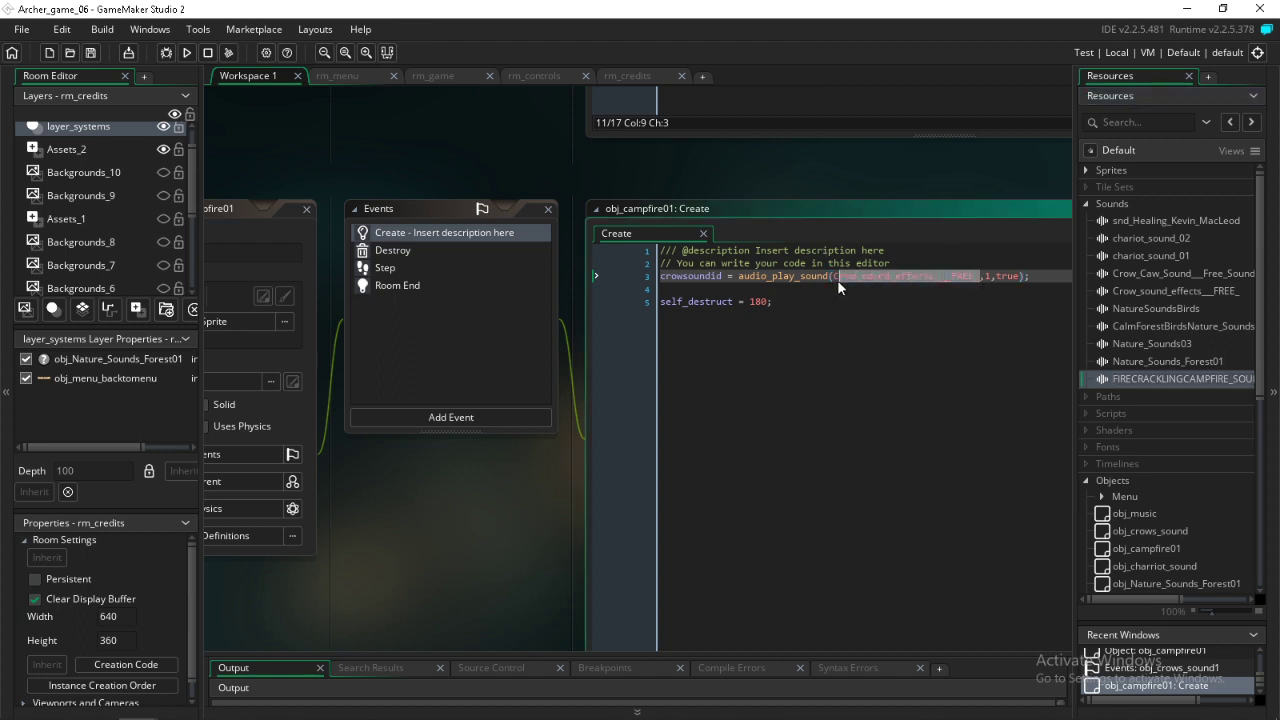
text(FIRECRACKLINGCAMPFIRE_SOUNDEFFECT)
Step: In the Destroy event, replace crowsoundid in audio_stop_sound with FIRECRACKLINGCAMPFIRE_SOUNDEFFECT
click(440, 251)
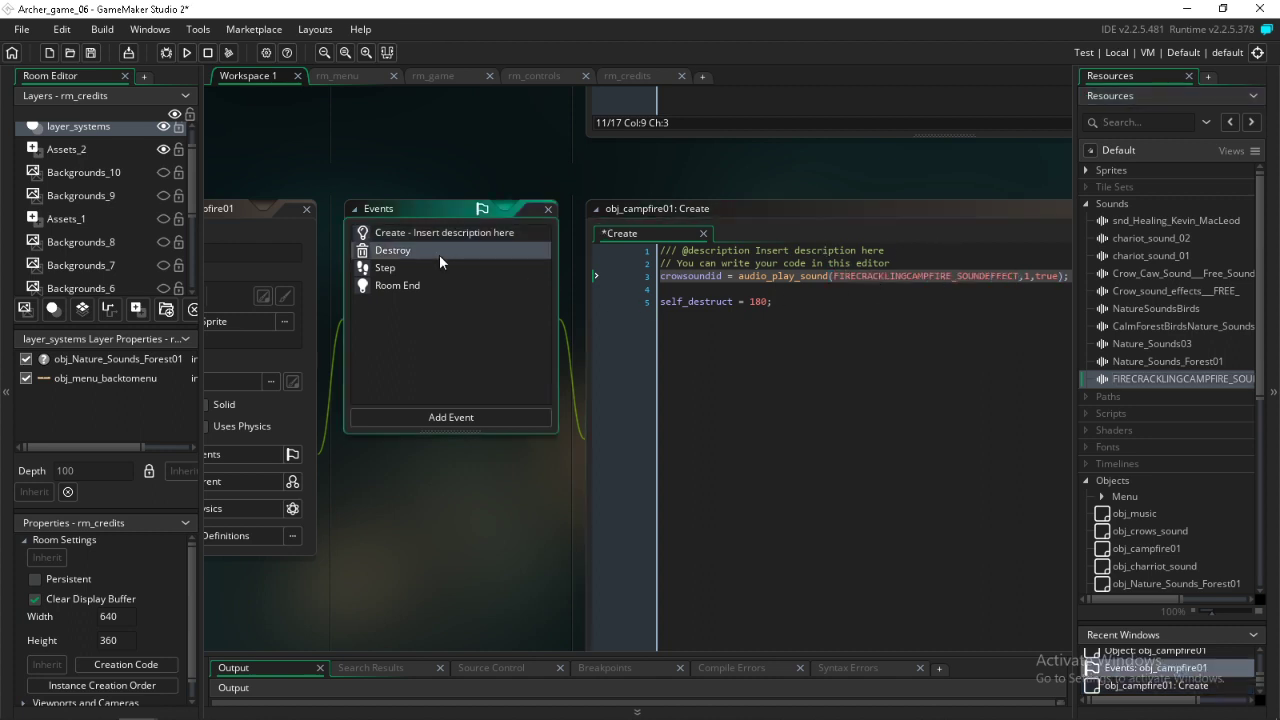
drag(818, 277, 757, 278)
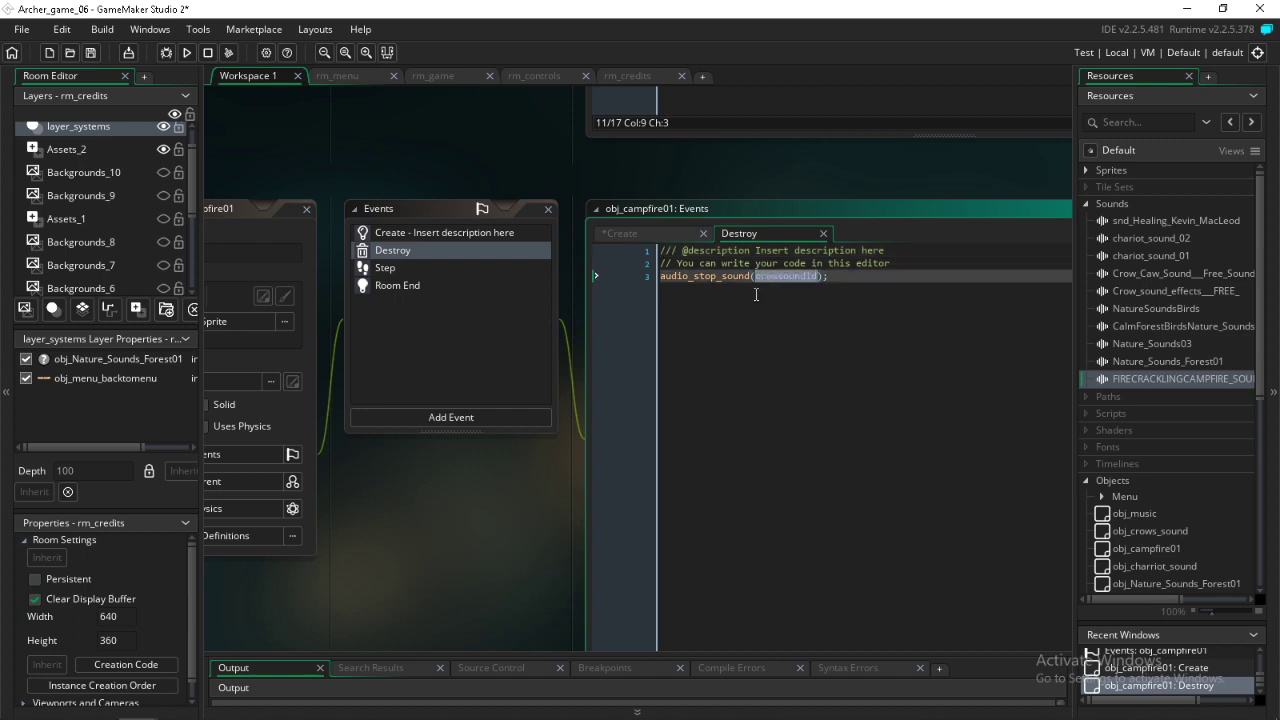
text(FIRECRACKLINGCAMPFIRE_SOUNDEFFECT)
Step: Remove the crowsoundid assignment from the Create event so the line starts with audio_play_sound, and clear the accidental breakpoint on line 4
click(485, 231)
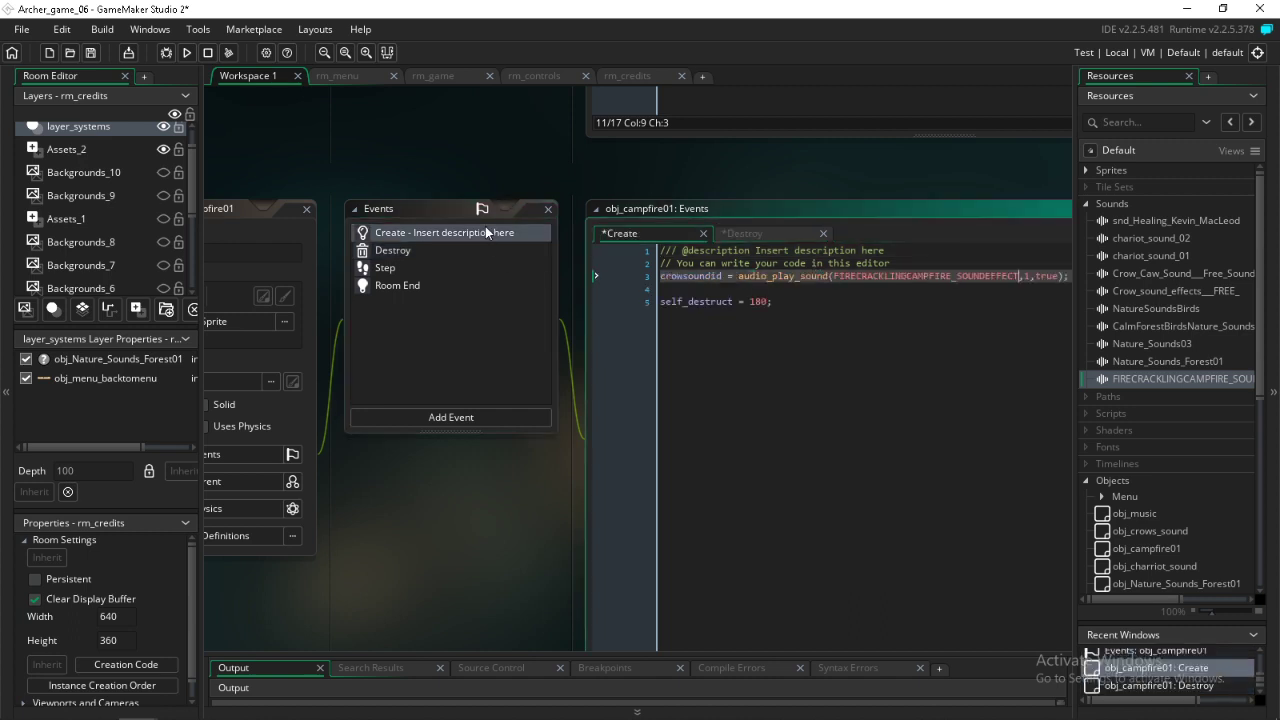
drag(737, 276, 629, 300)
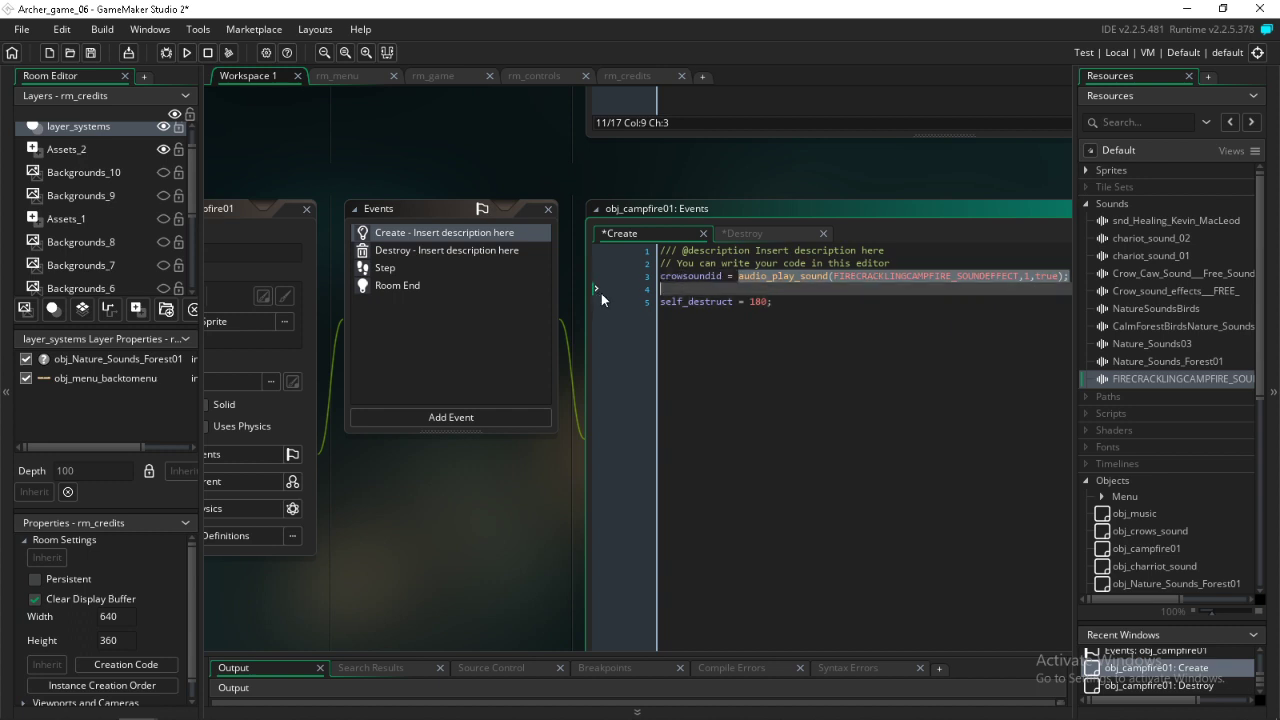
click(601, 292)
drag(738, 276, 660, 276)
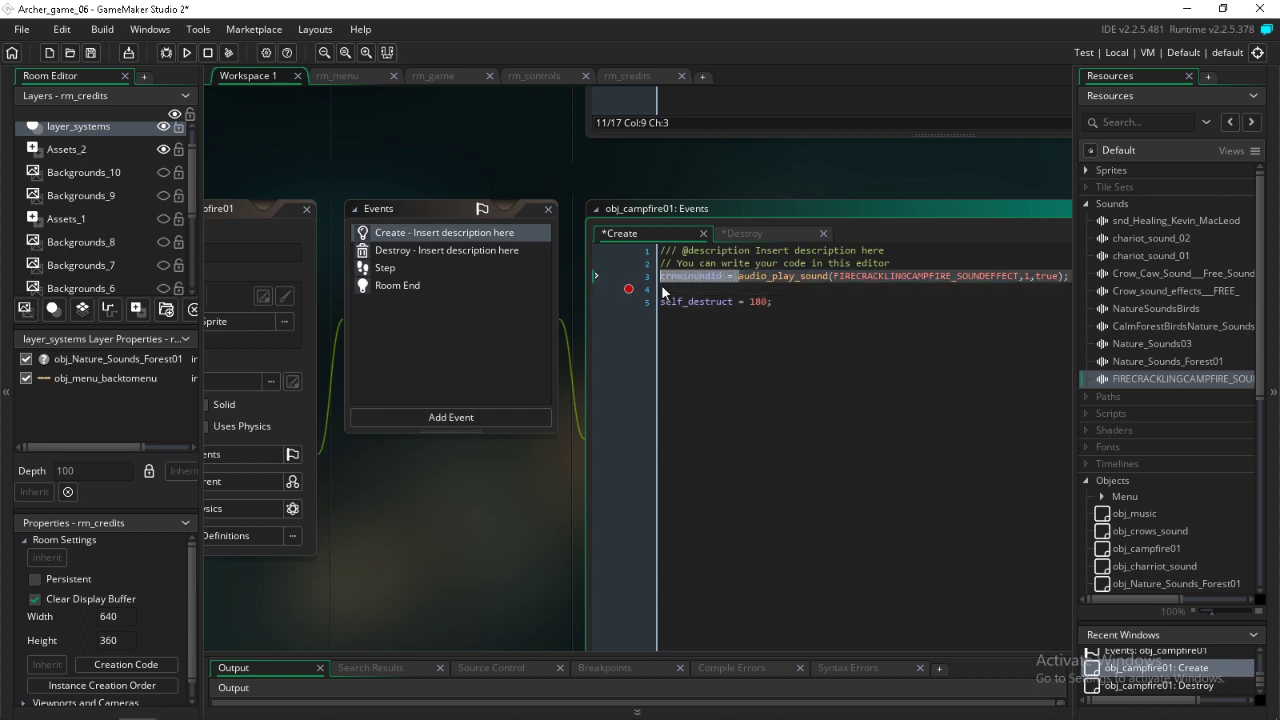
key(BackSpace)
click(625, 290)
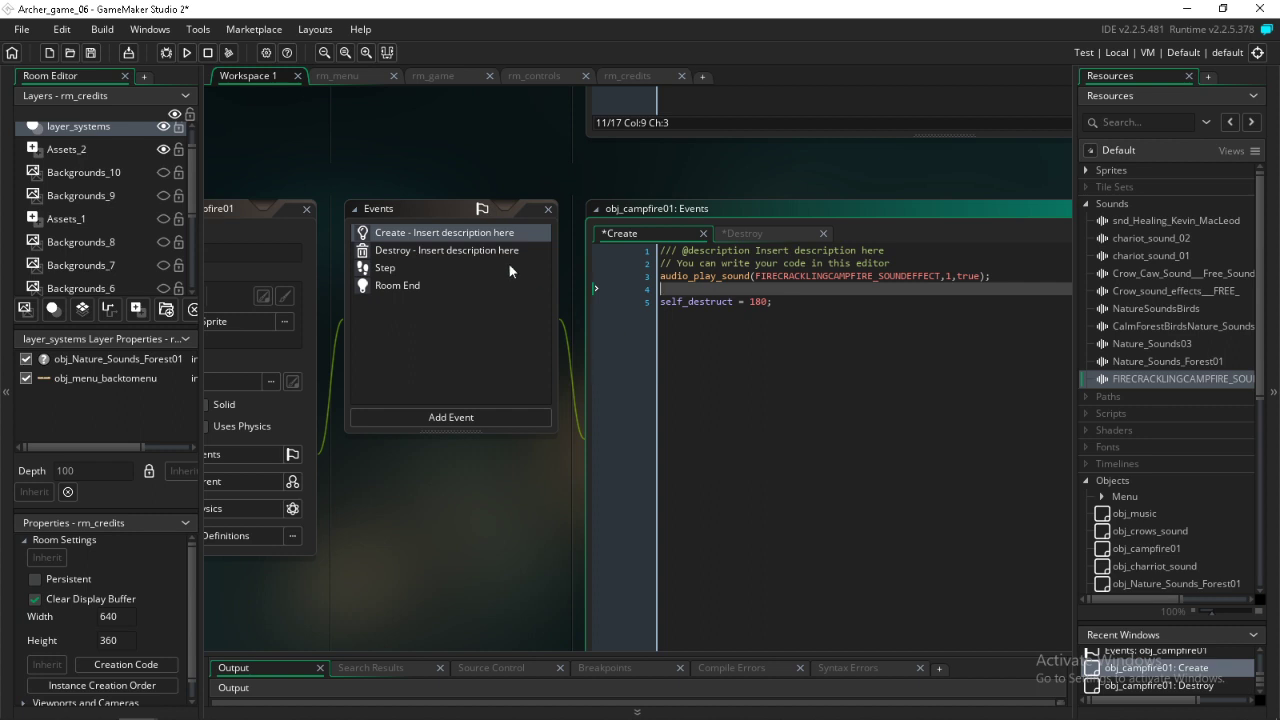
Step: Clear the self_destruct code from obj_campfire01's Step event and delete that event
click(473, 248)
click(462, 264)
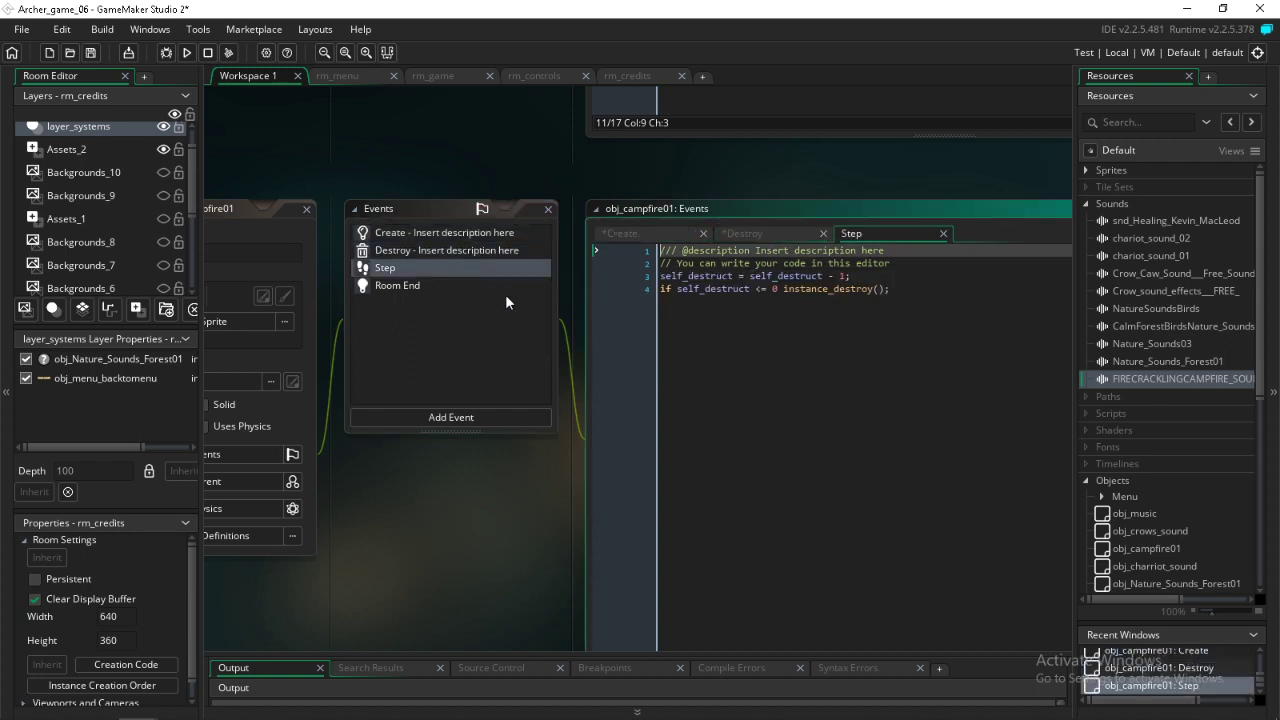
drag(890, 290, 524, 275)
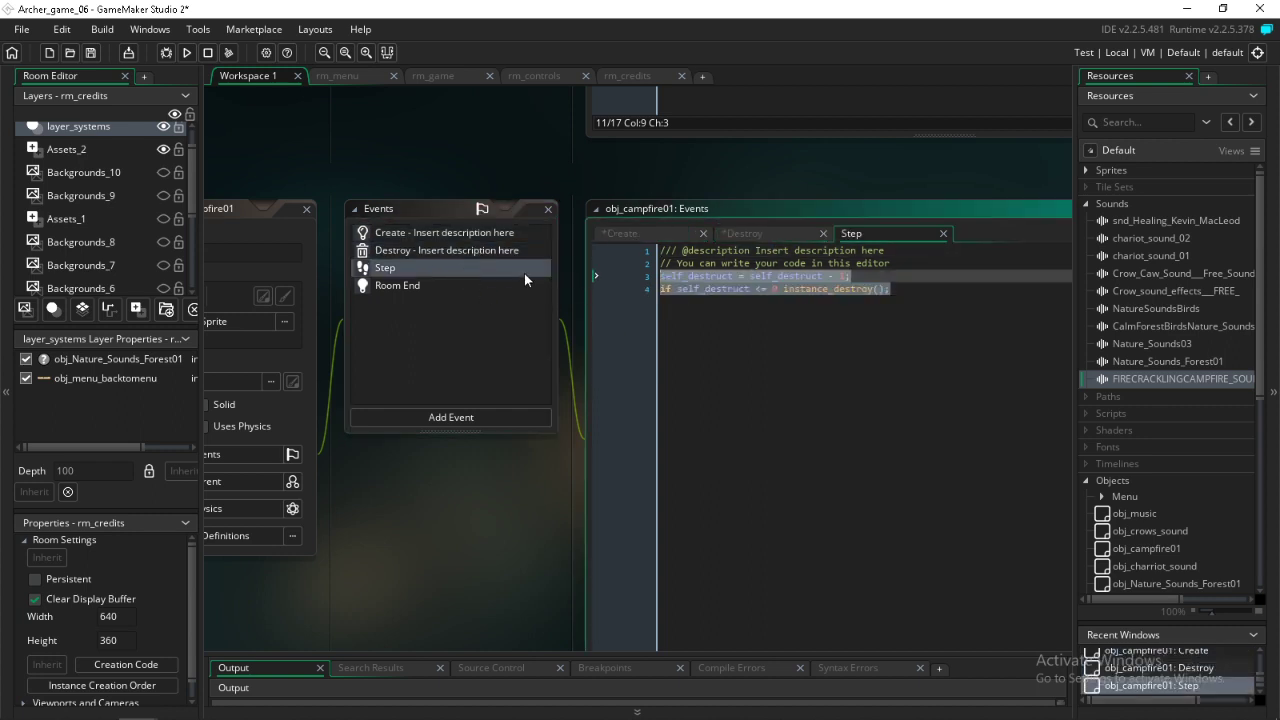
key(Delete)
click(452, 286)
click(434, 266)
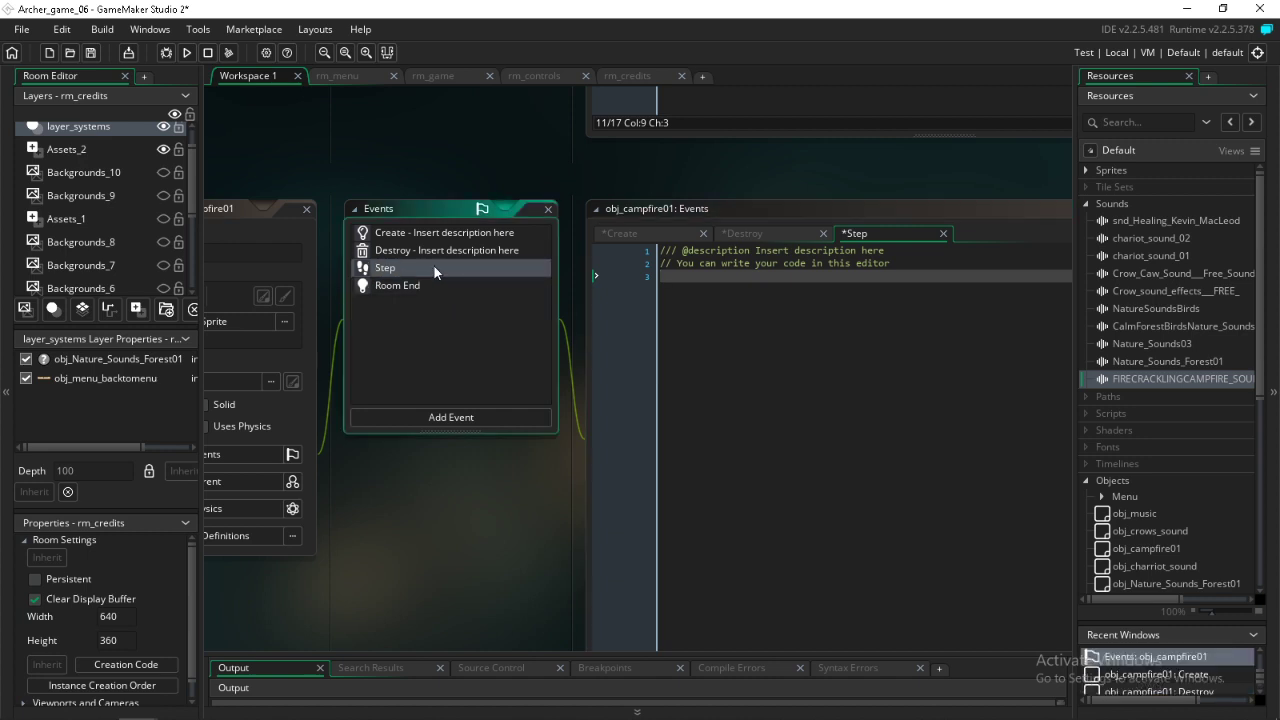
key(Delete)
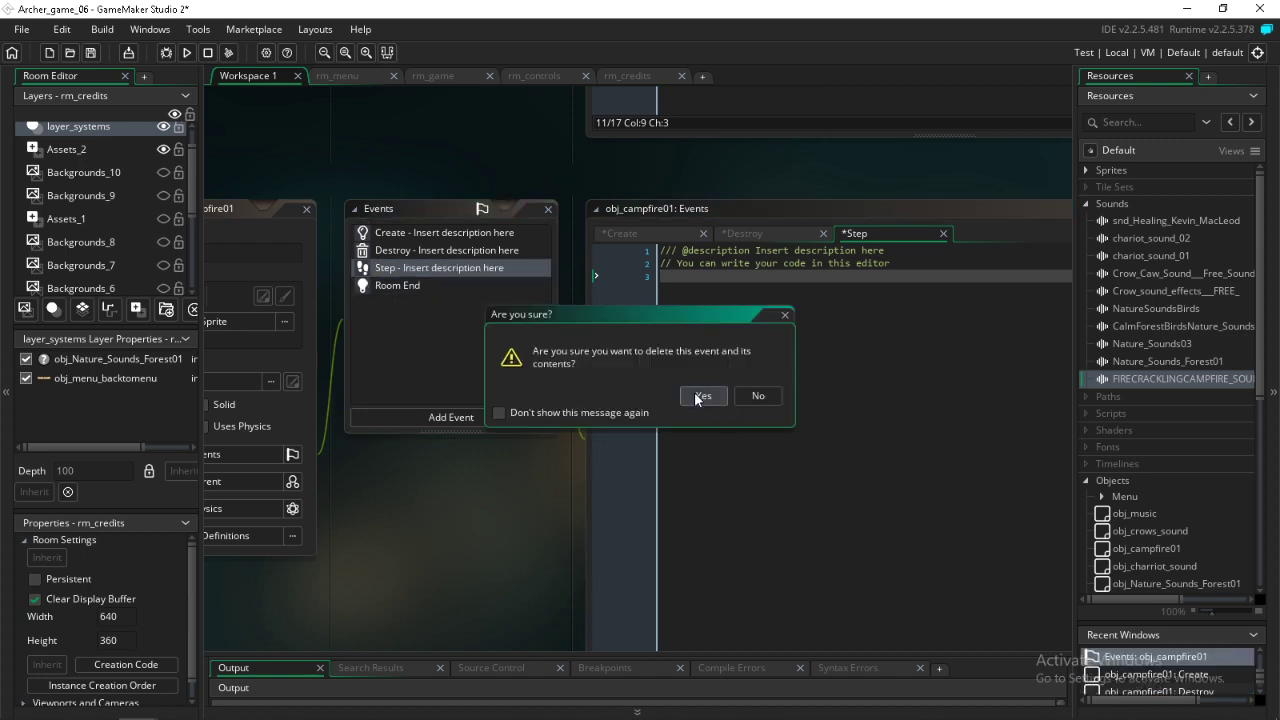
click(703, 395)
Step: In the Room End event, replace crowsoundid in audio_stop_sound with FIRECRACKLINGCAMPFIRE_SOUNDEFFECT, and bring up the Destroy event's code to check it
click(437, 263)
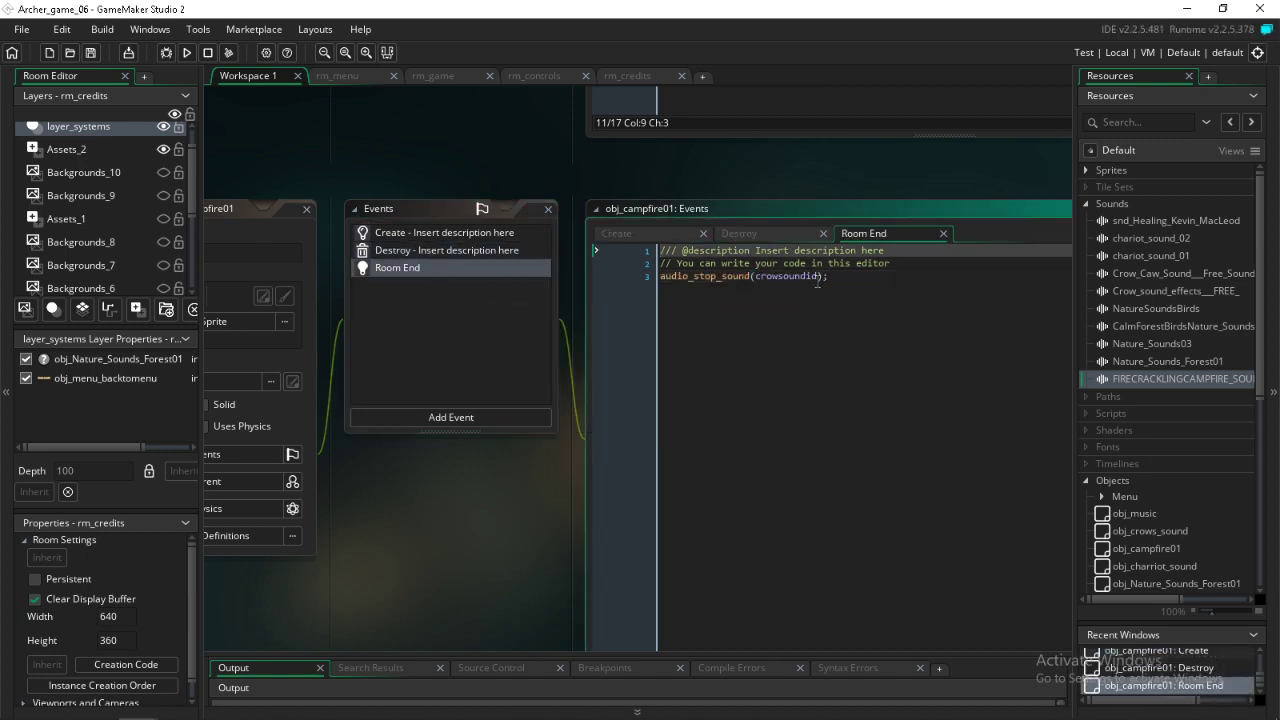
drag(818, 281, 754, 284)
text(FIRECRACKLINGCAMPFIRE_SOUNDEFFECT)
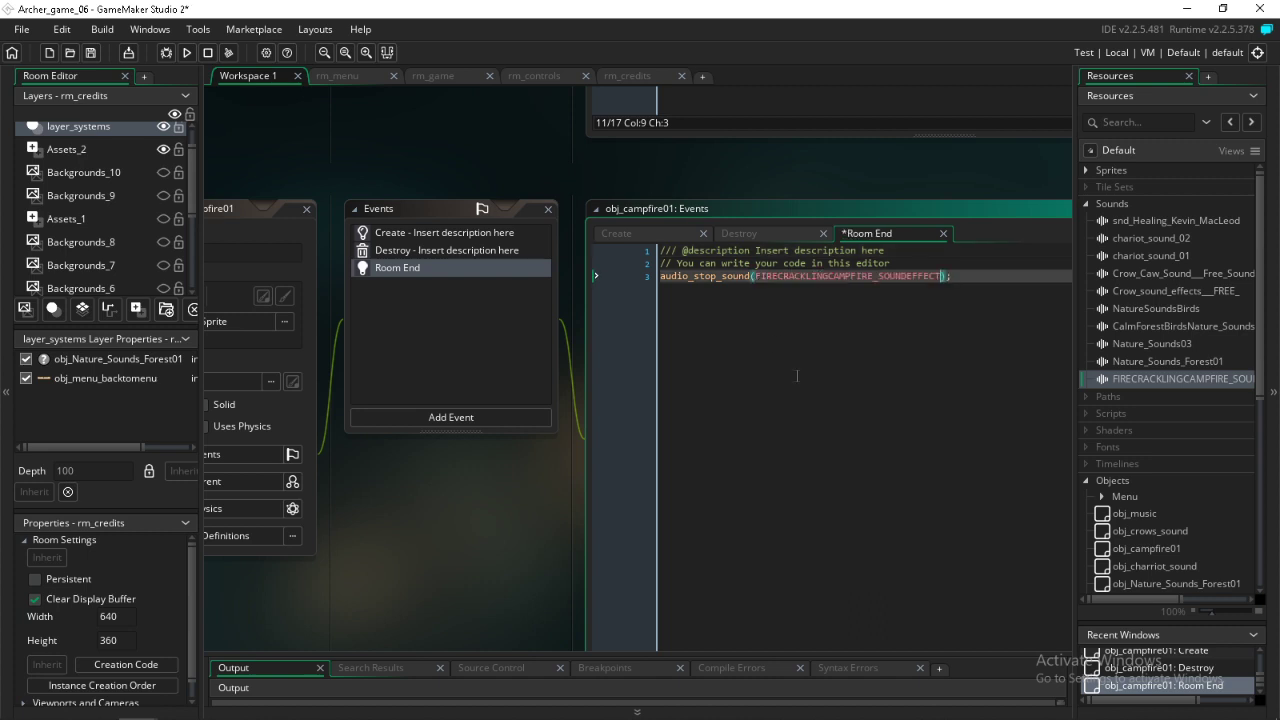
click(782, 385)
click(393, 257)
double_click(393, 257)
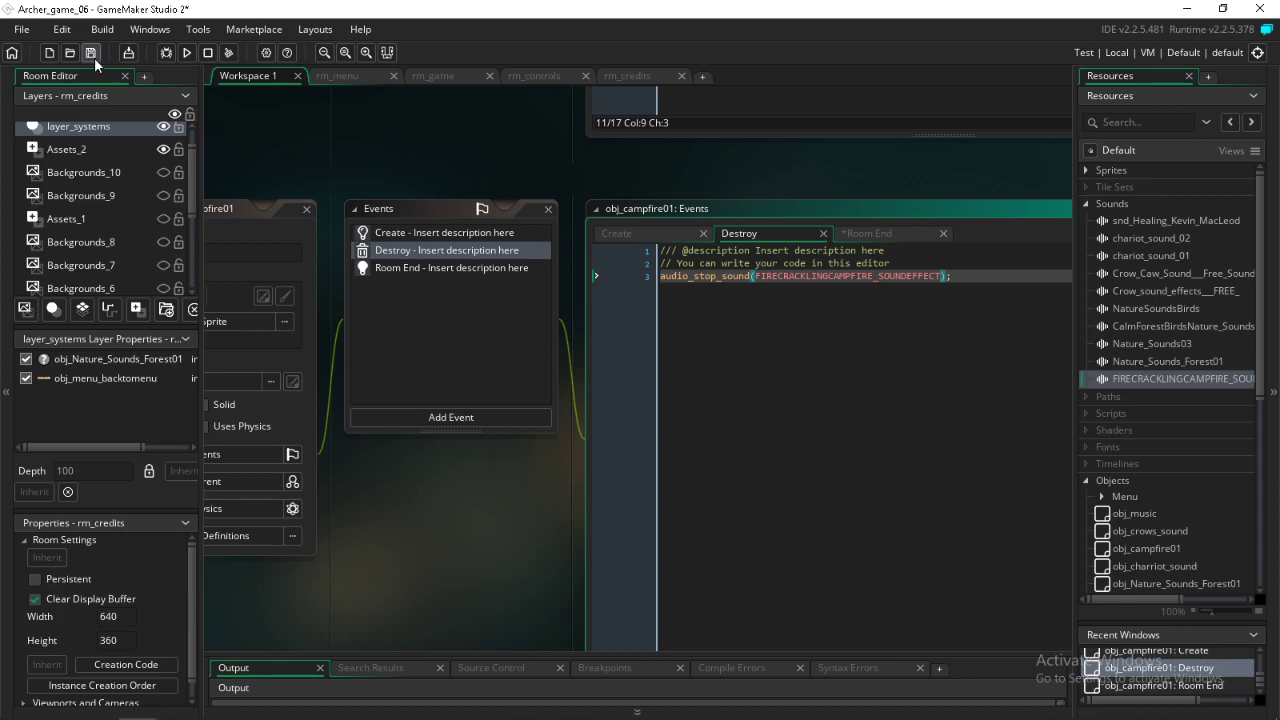
Step: Open obj_campfire and add the condition if !instance_exists(obj_campfire01) inside the first distance check of its Step event
scroll(1166, 430, down, 6)
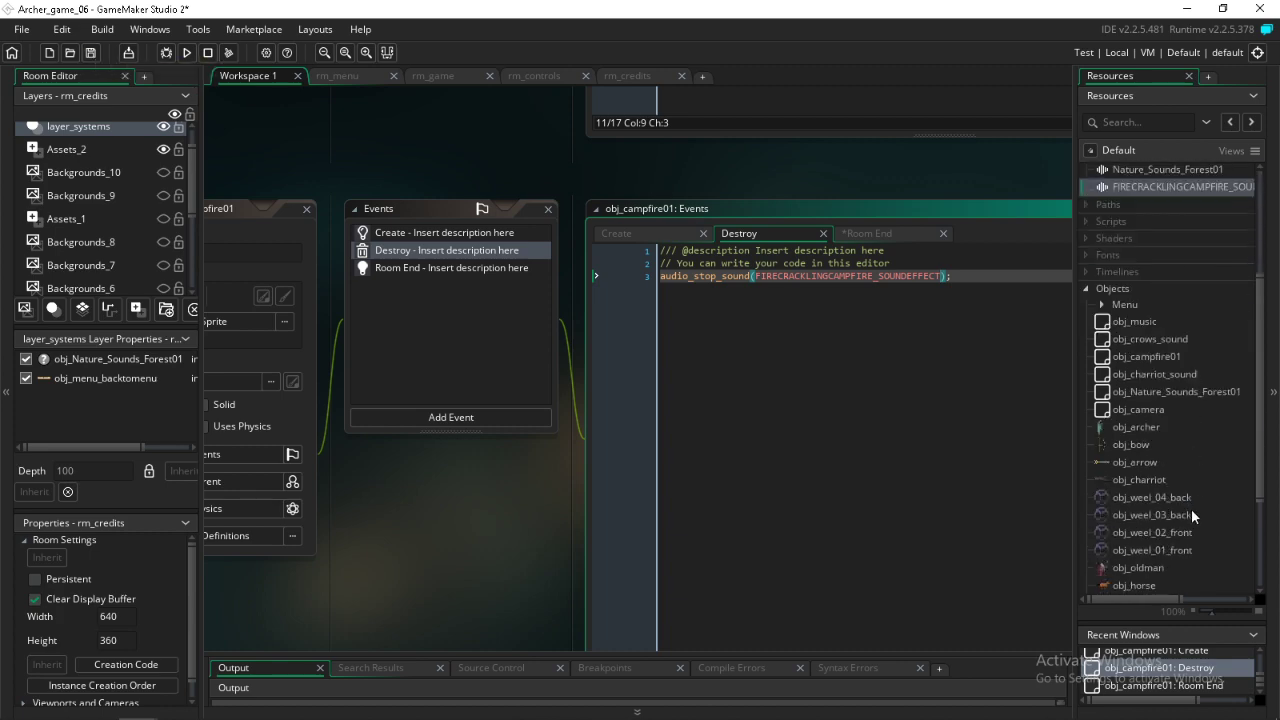
double_click(1126, 479)
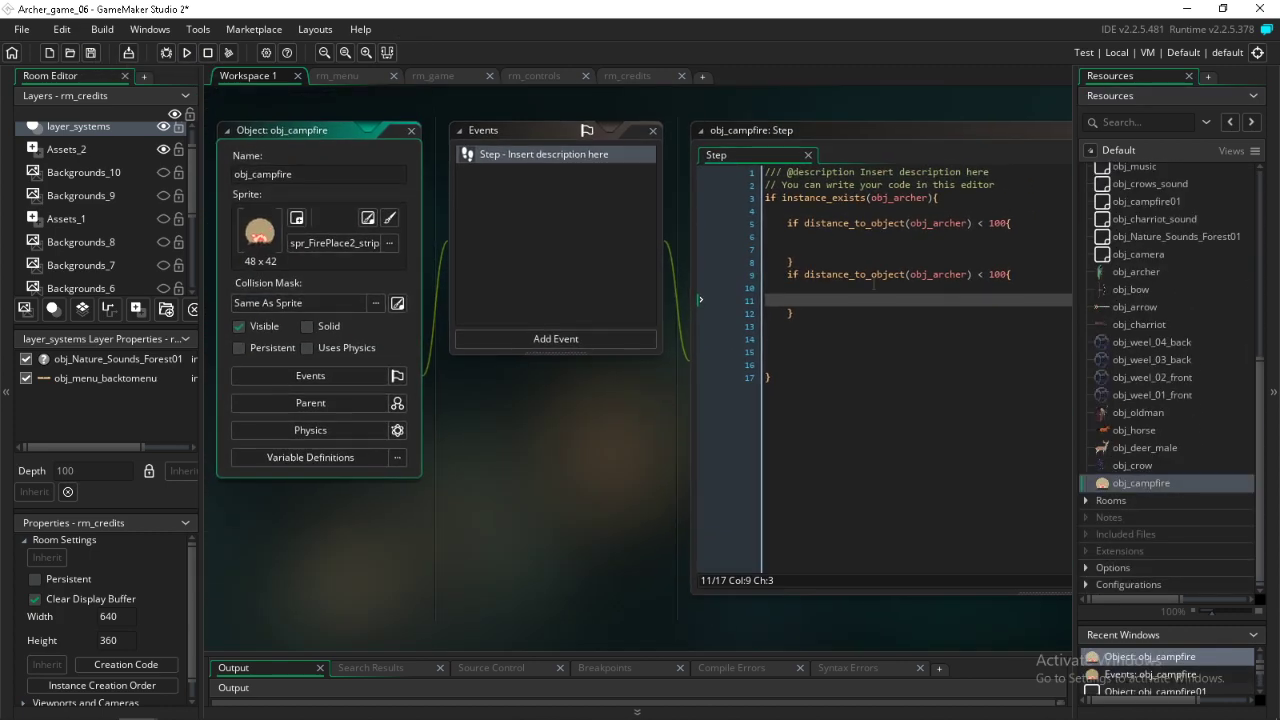
click(843, 236)
text(if in)
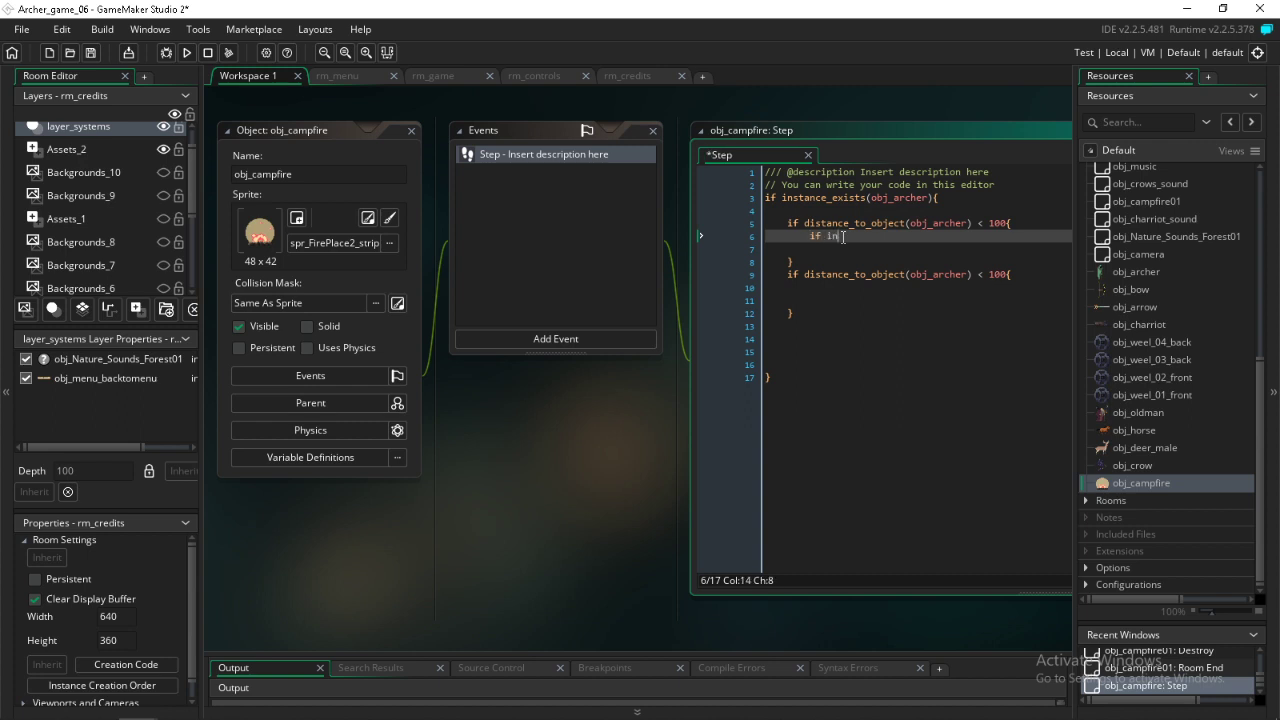
text(stance )
text(e_e)
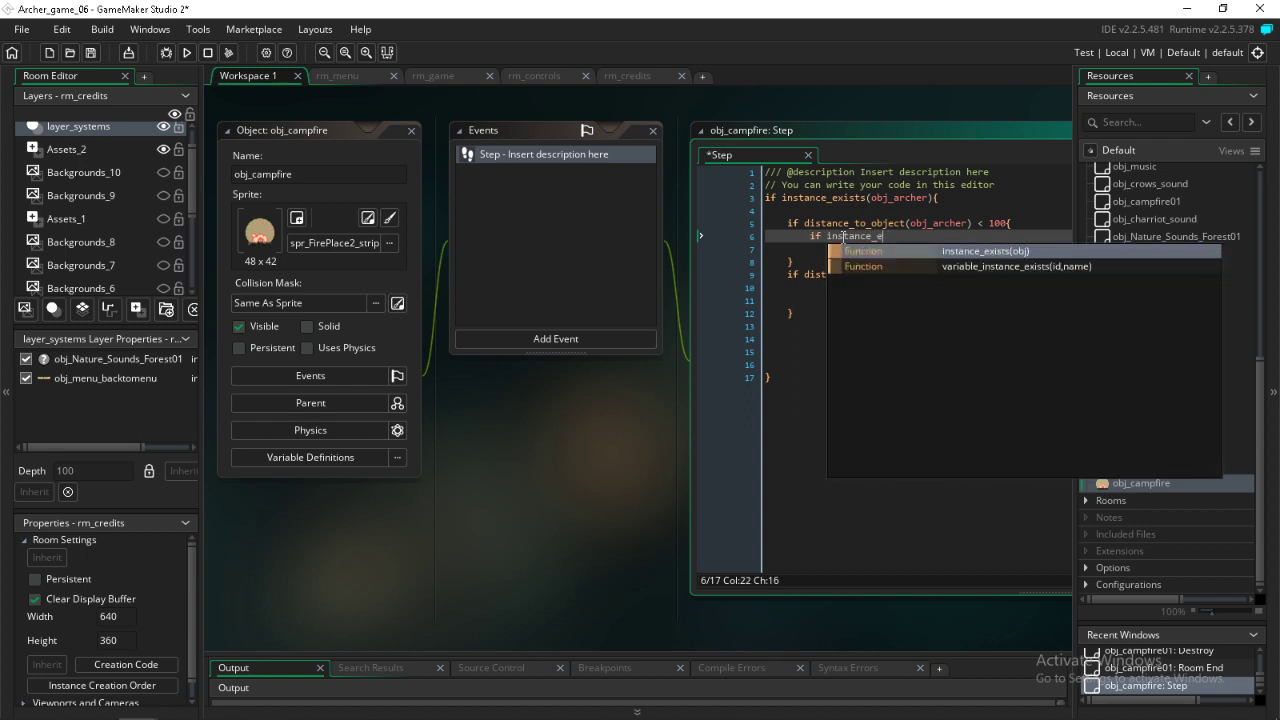
key(Return)
click(828, 237)
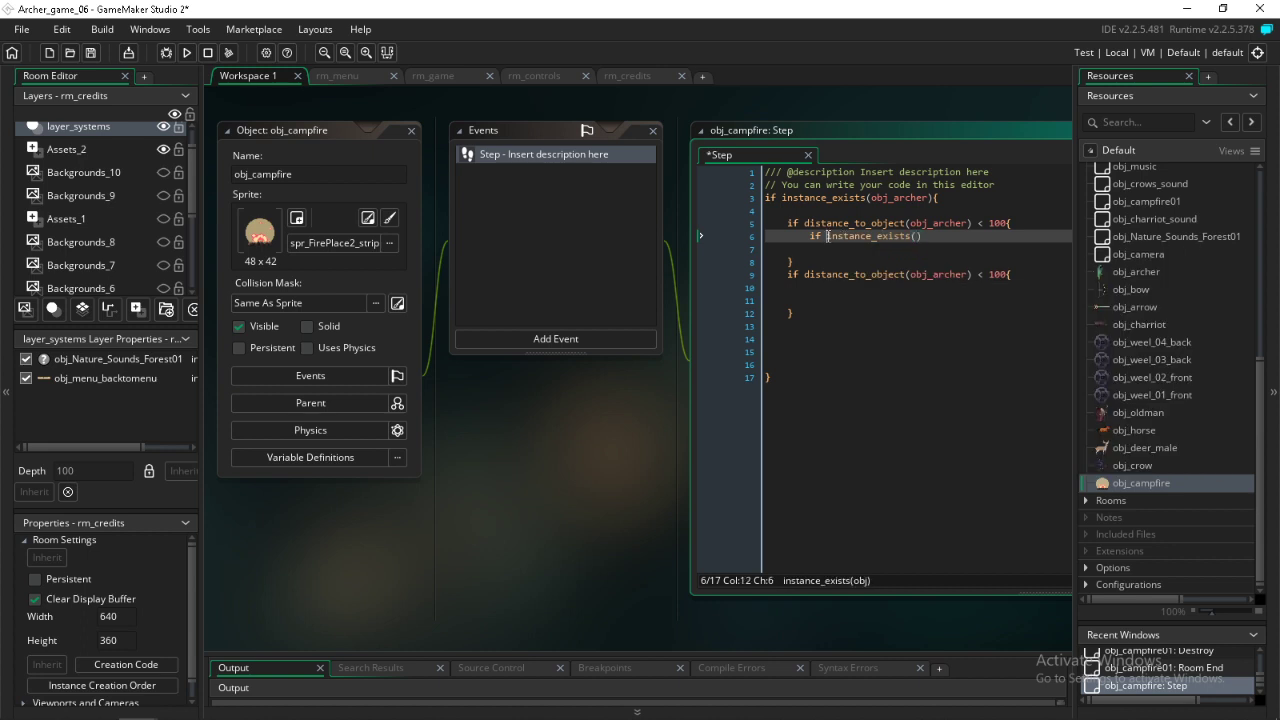
text(()
key(ctrl+Right)
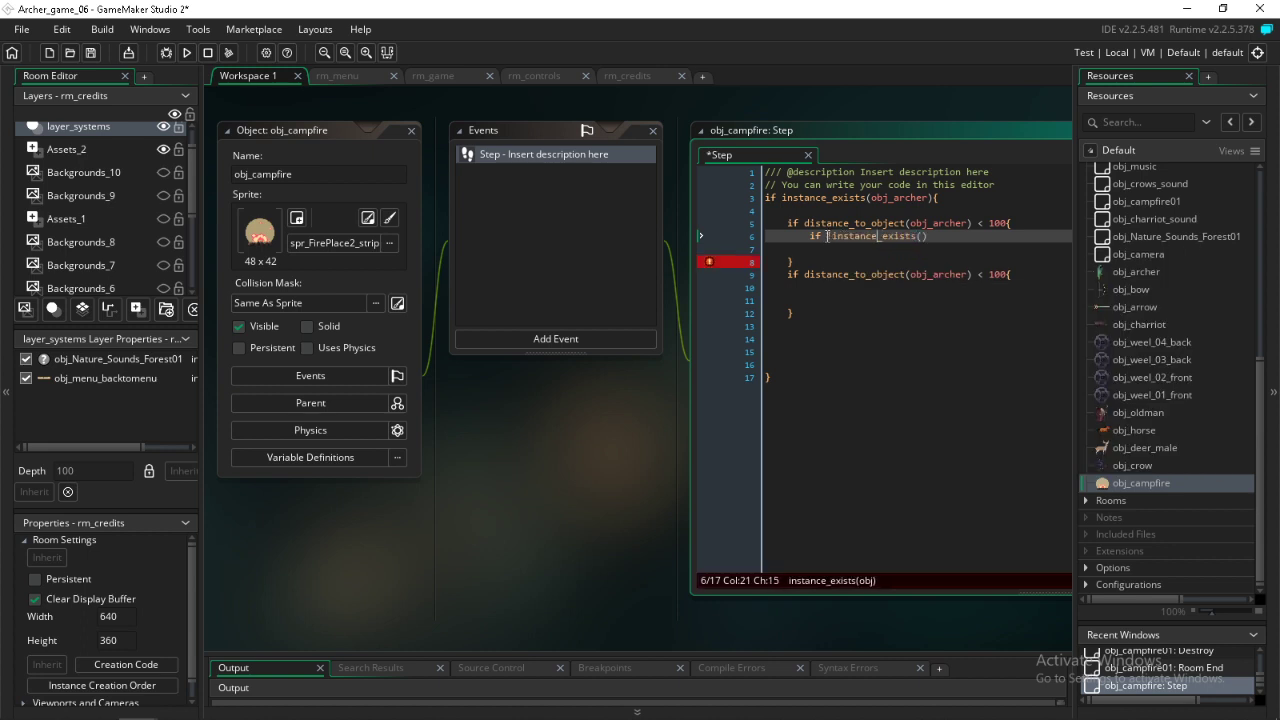
key(Right)
key(Right)
key(Right)
key(Right)
click(1142, 202)
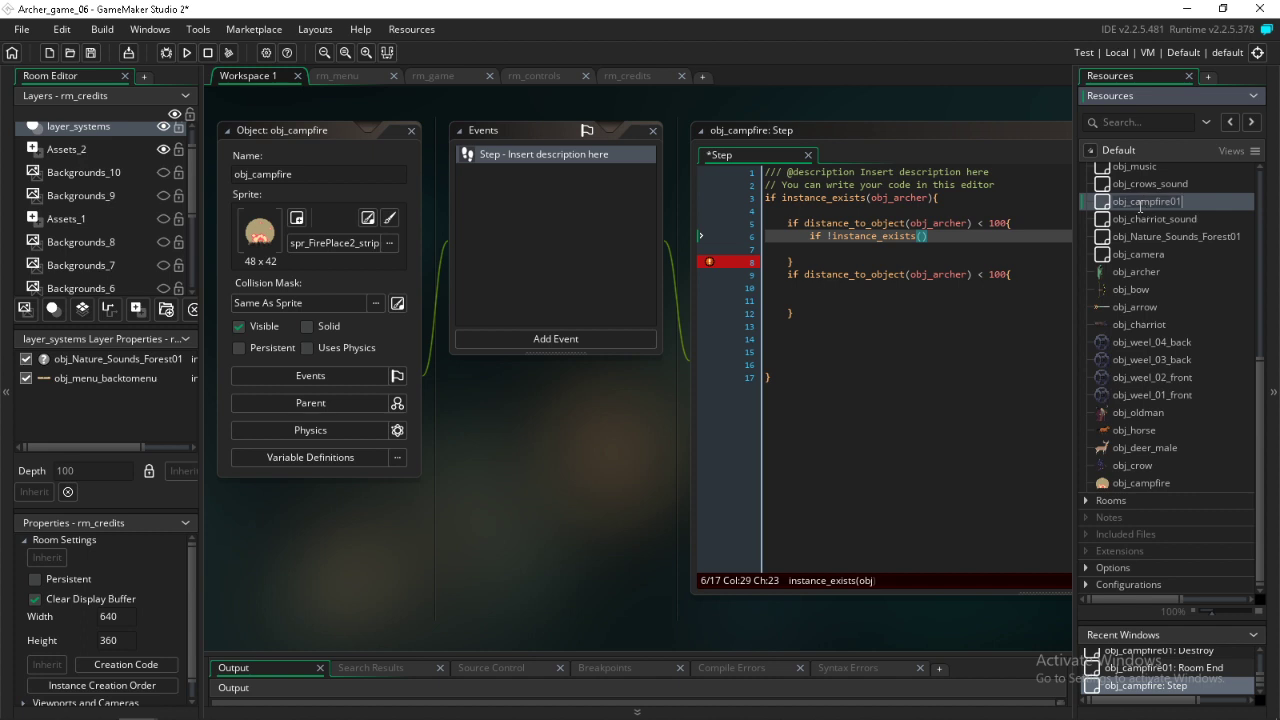
click(921, 237)
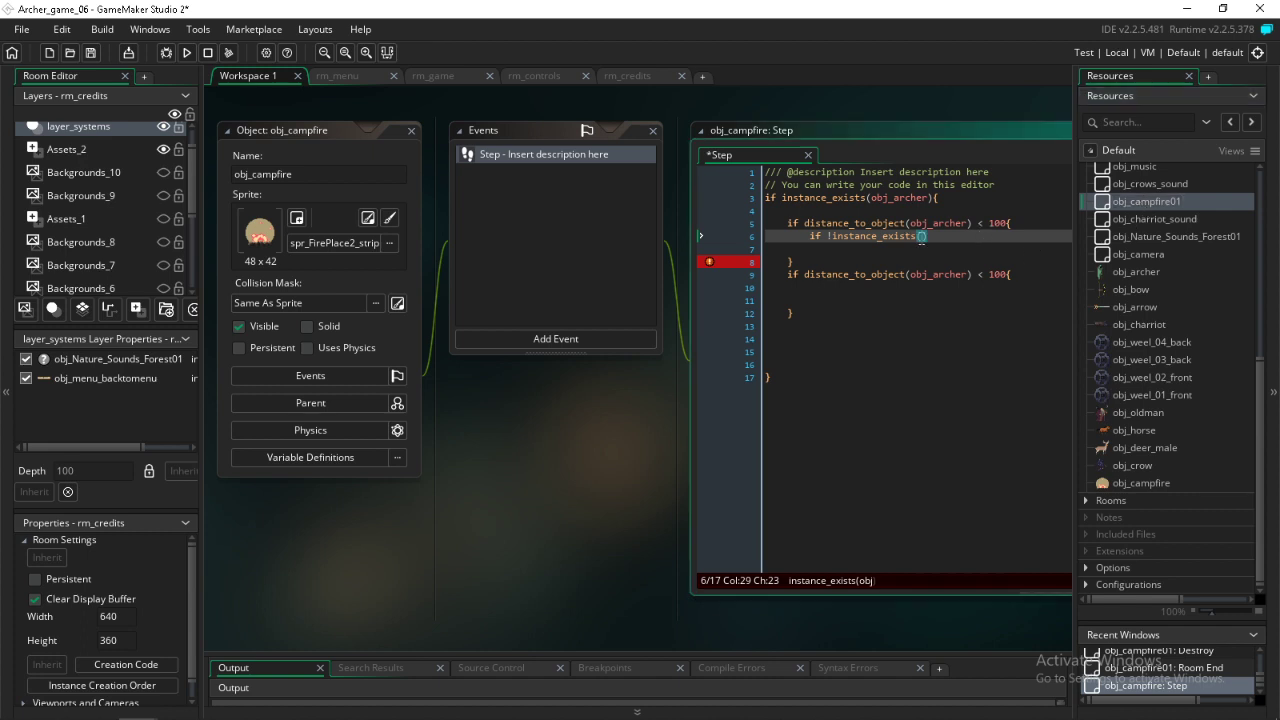
text(obj_campfire01)
click(1006, 274)
Step: After the !instance_exists condition, add an instance_create_layer call with the arguments x, y and "layersystems
click(869, 239)
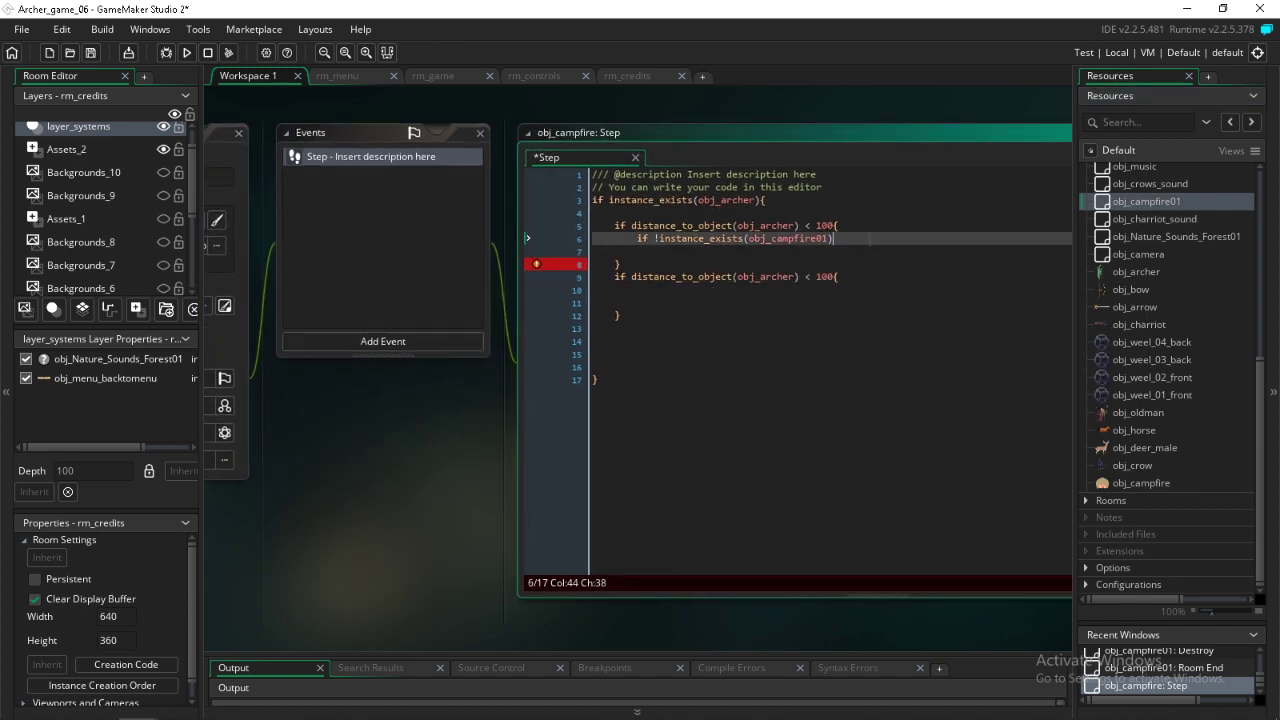
text(instance_crea)
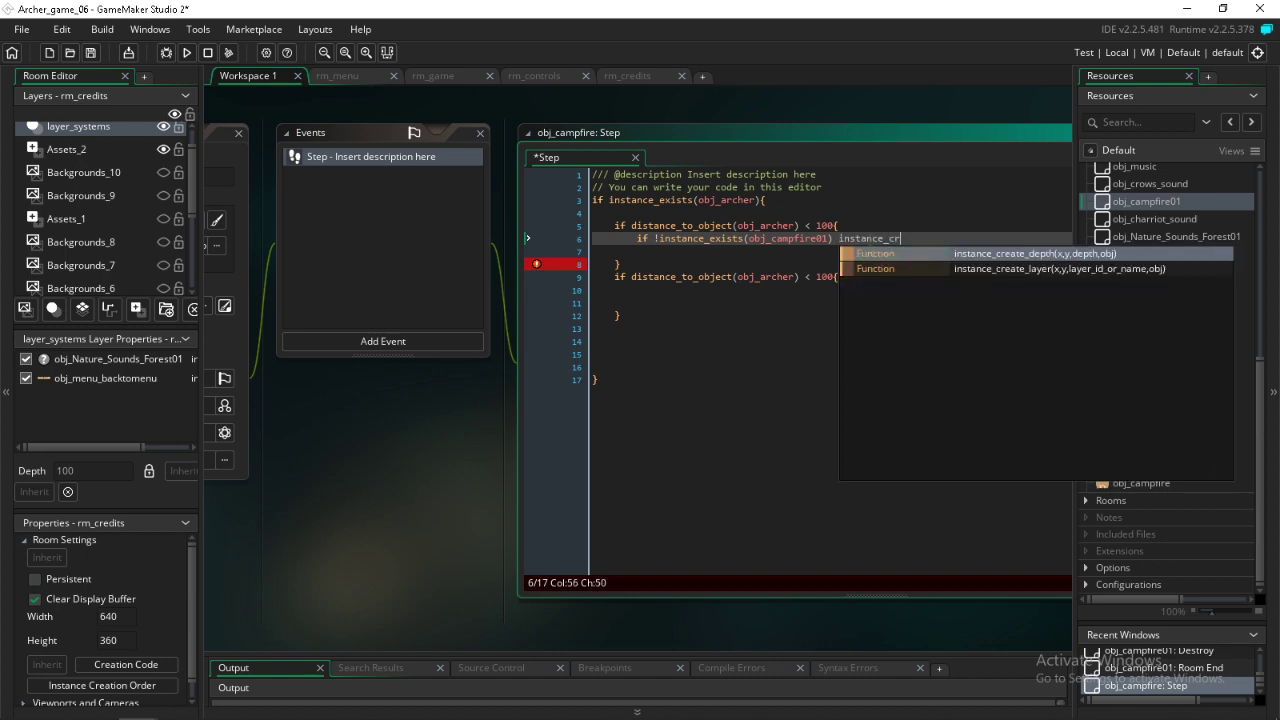
key(Down)
key(Return)
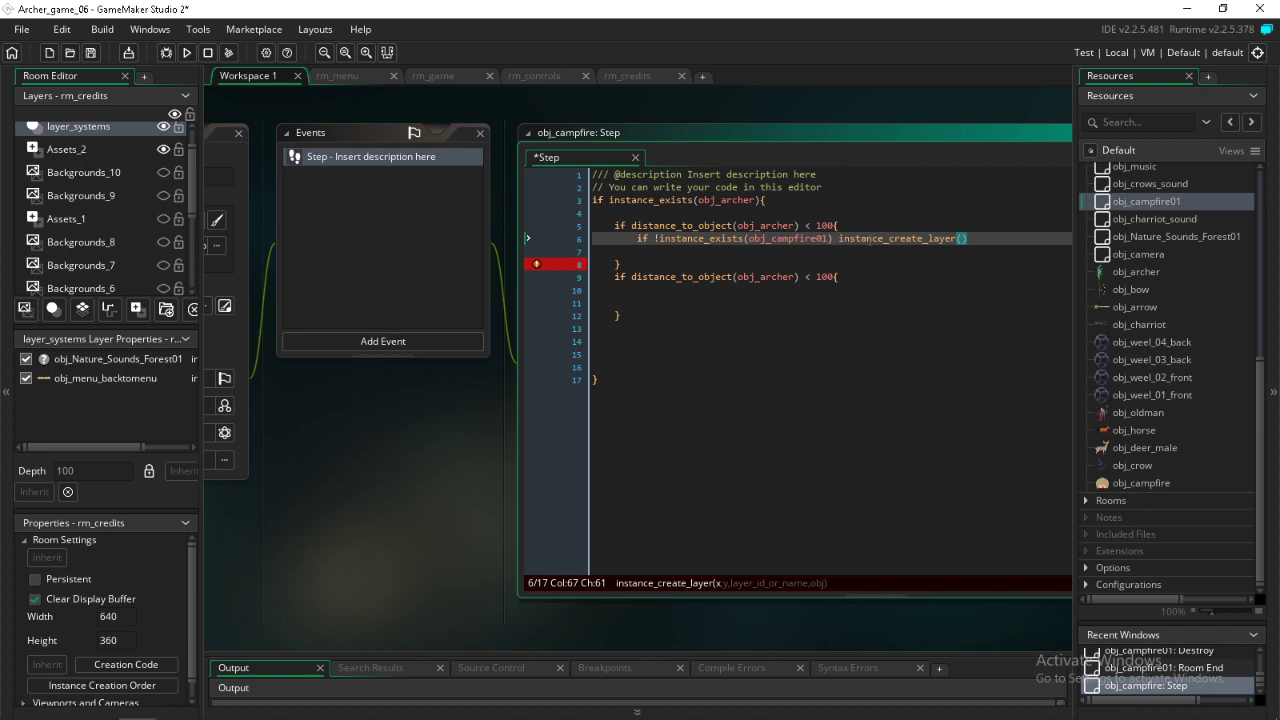
text(x,y)
text(,")
text(layersystem)
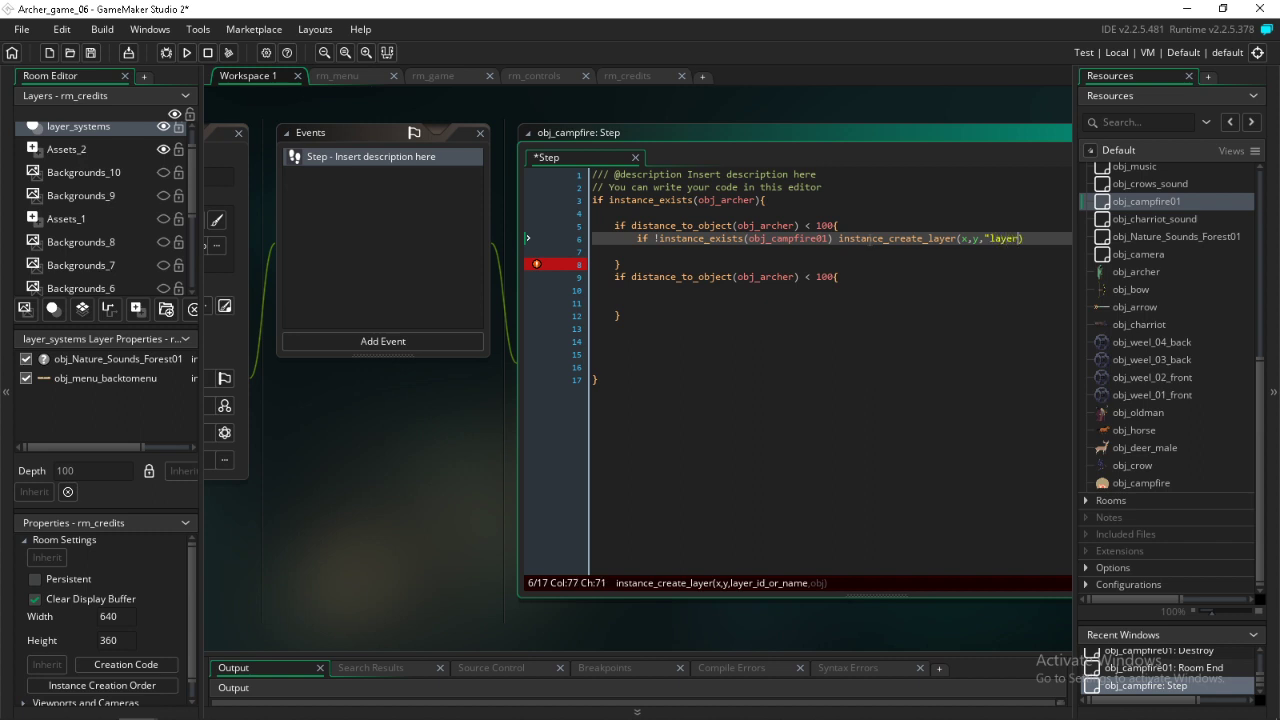
text(s)
Step: Correct the layer name to "layer_systems" and finish the instance_create_layer call with obj_campfire01 as its object
scroll(95, 265, up, 1)
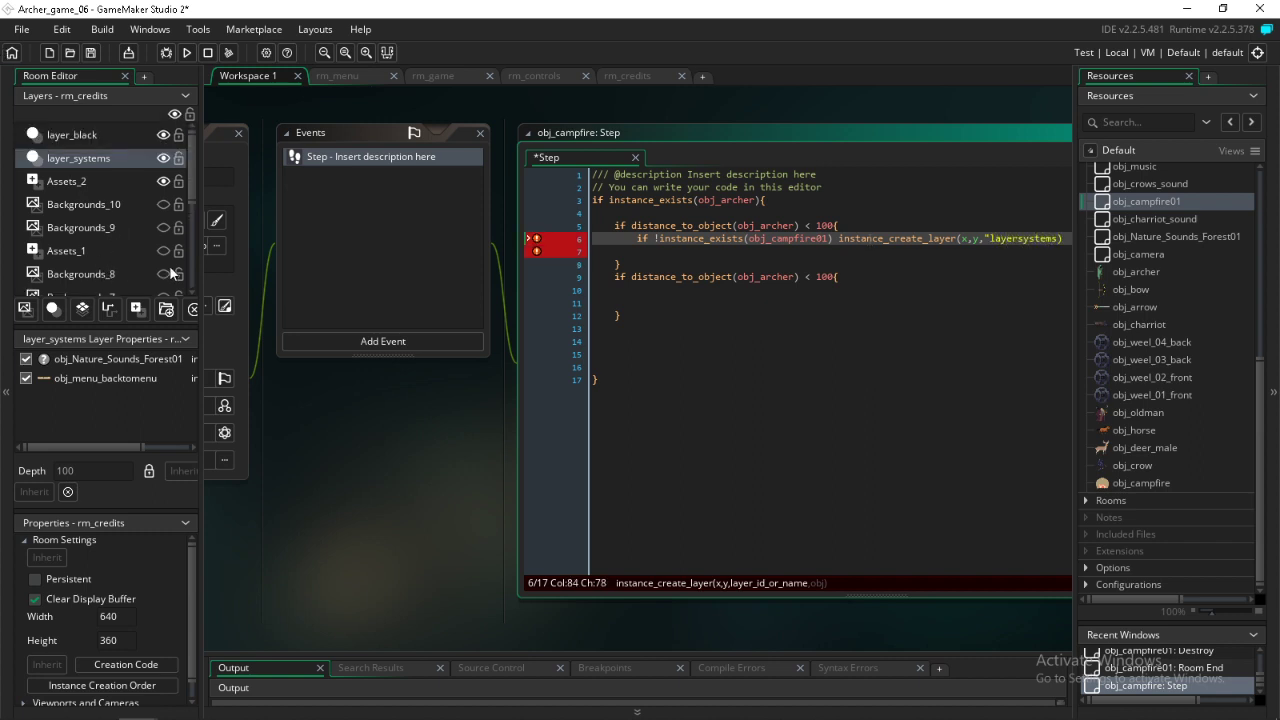
click(1013, 238)
text(_)
key(Right)
key(Right)
key(Right)
key(Right)
key(Right)
key(Right)
key(Right)
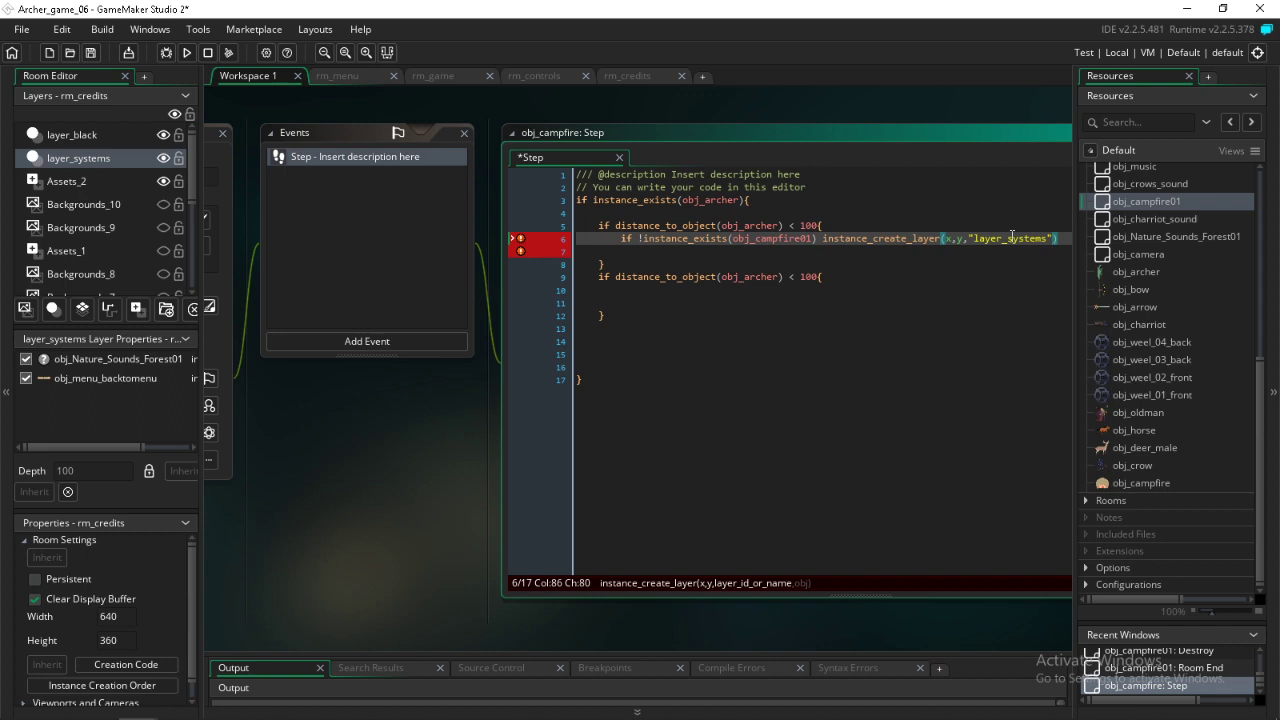
text(,obj_campfire01)
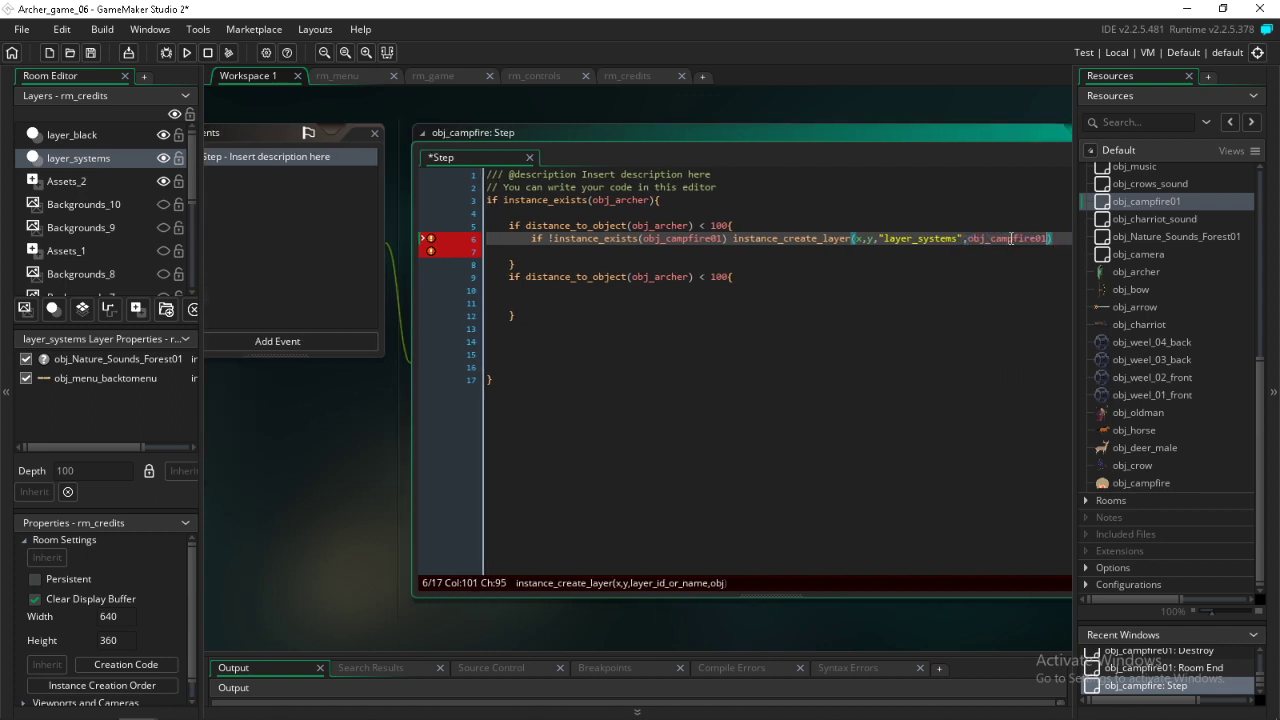
text())
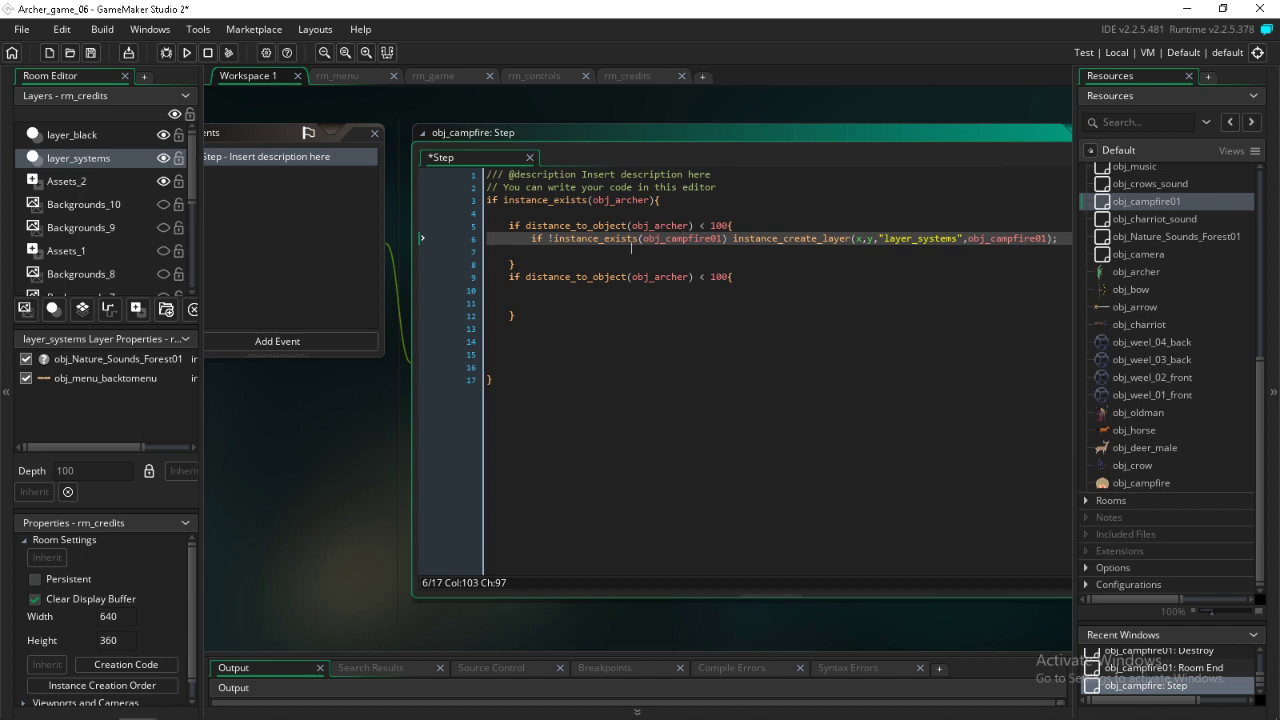
Step: Copy the obj_campfire01 existence condition into the second distance check and remove its negation
drag(726, 240, 533, 241)
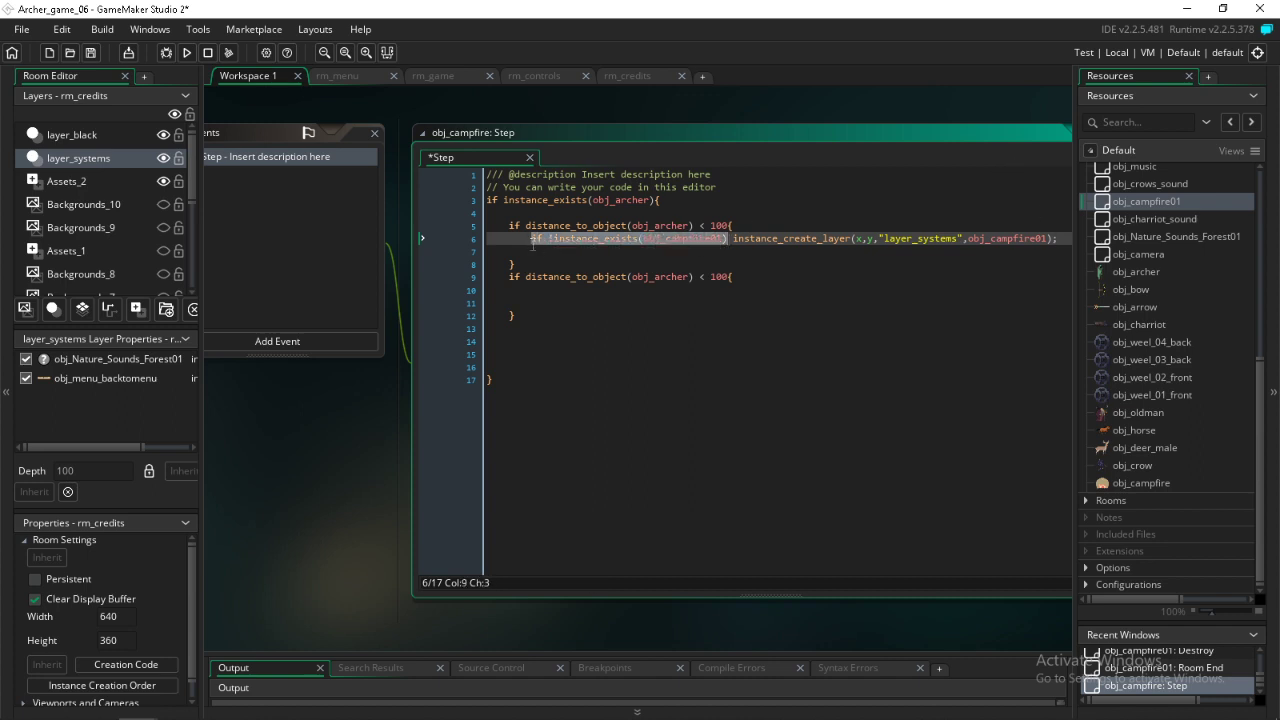
key(ctrl+c)
click(540, 300)
key(ctrl+v)
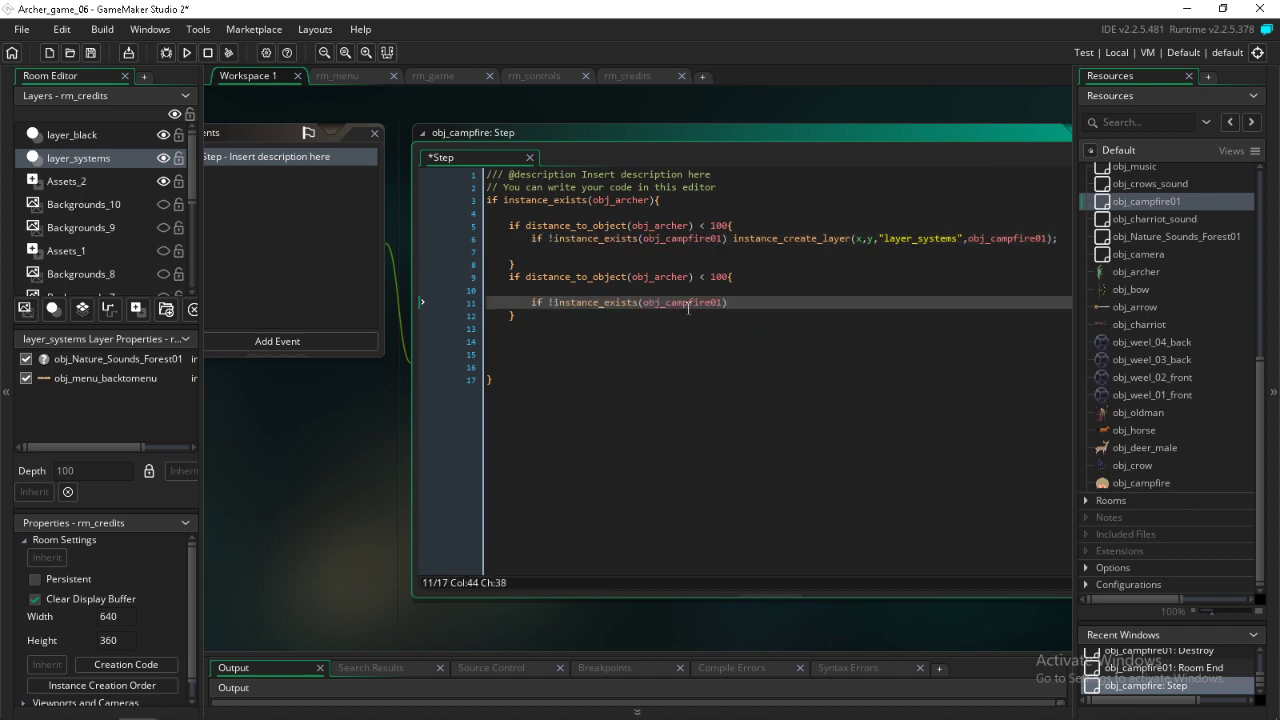
click(554, 302)
key(BackSpace)
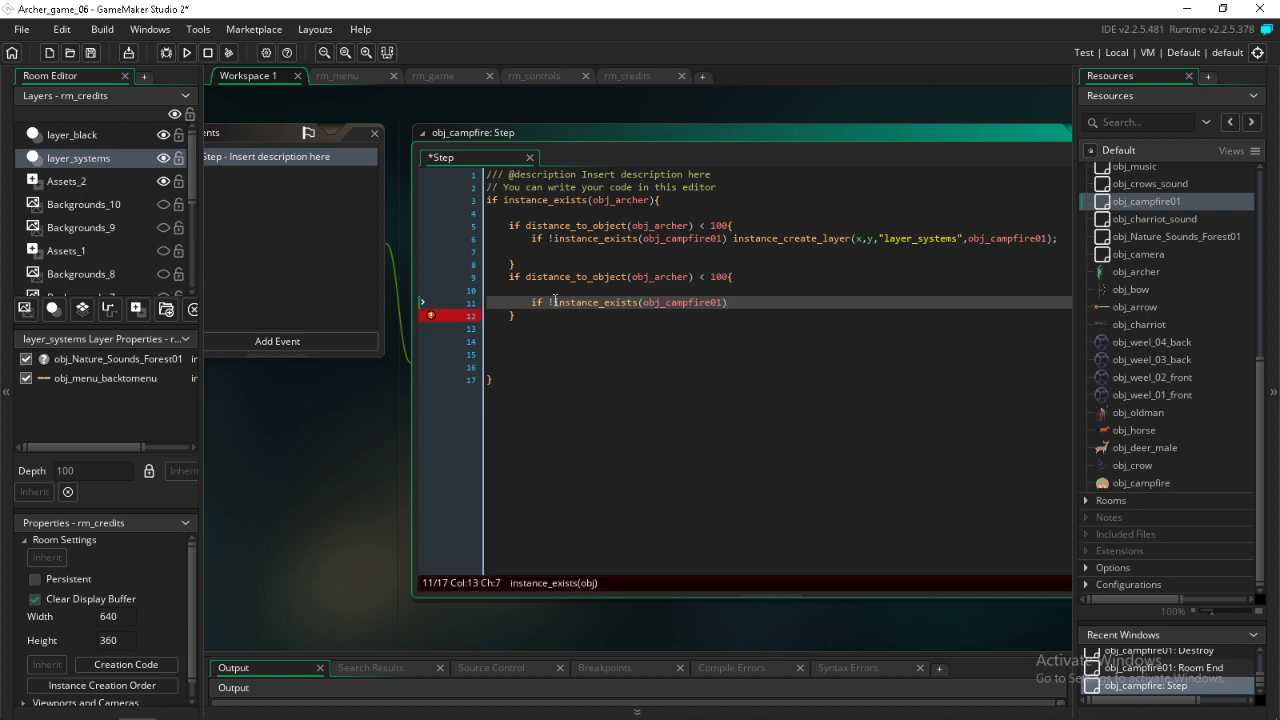
Step: Append an instance_destroy call after the if instance_exists(obj_campfire01) condition in the second distance check
click(724, 303)
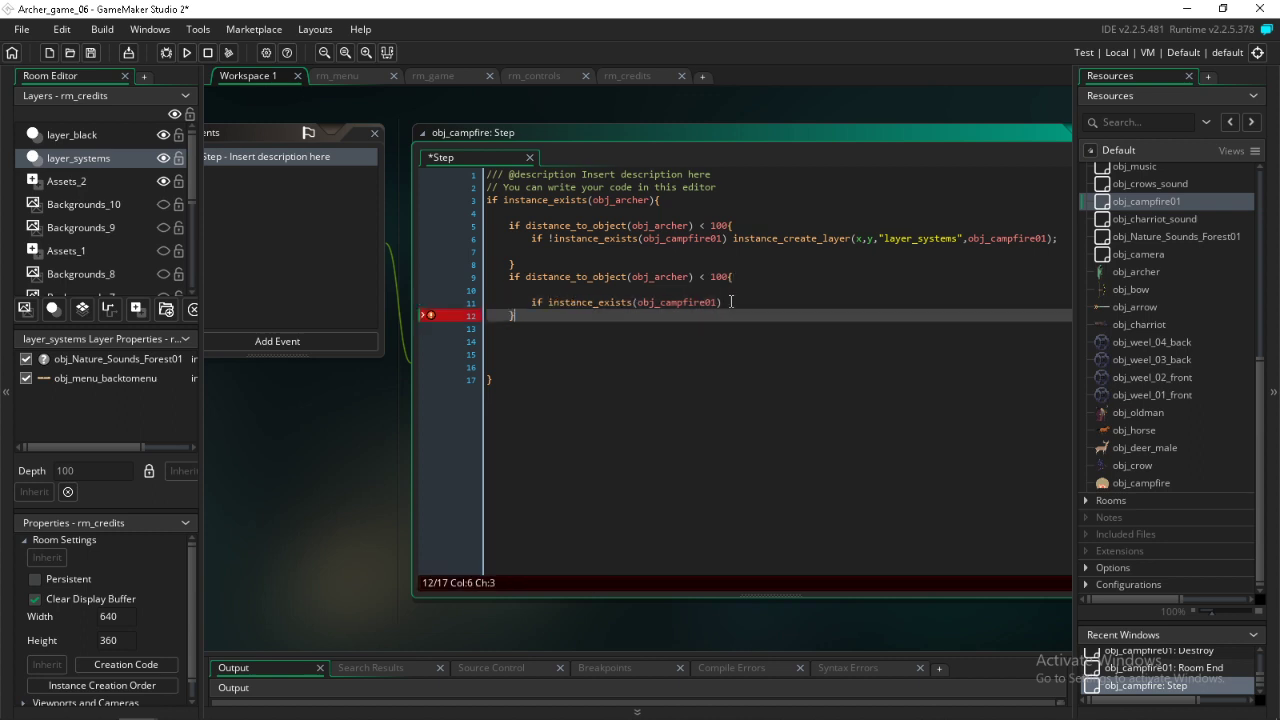
text(instance_de)
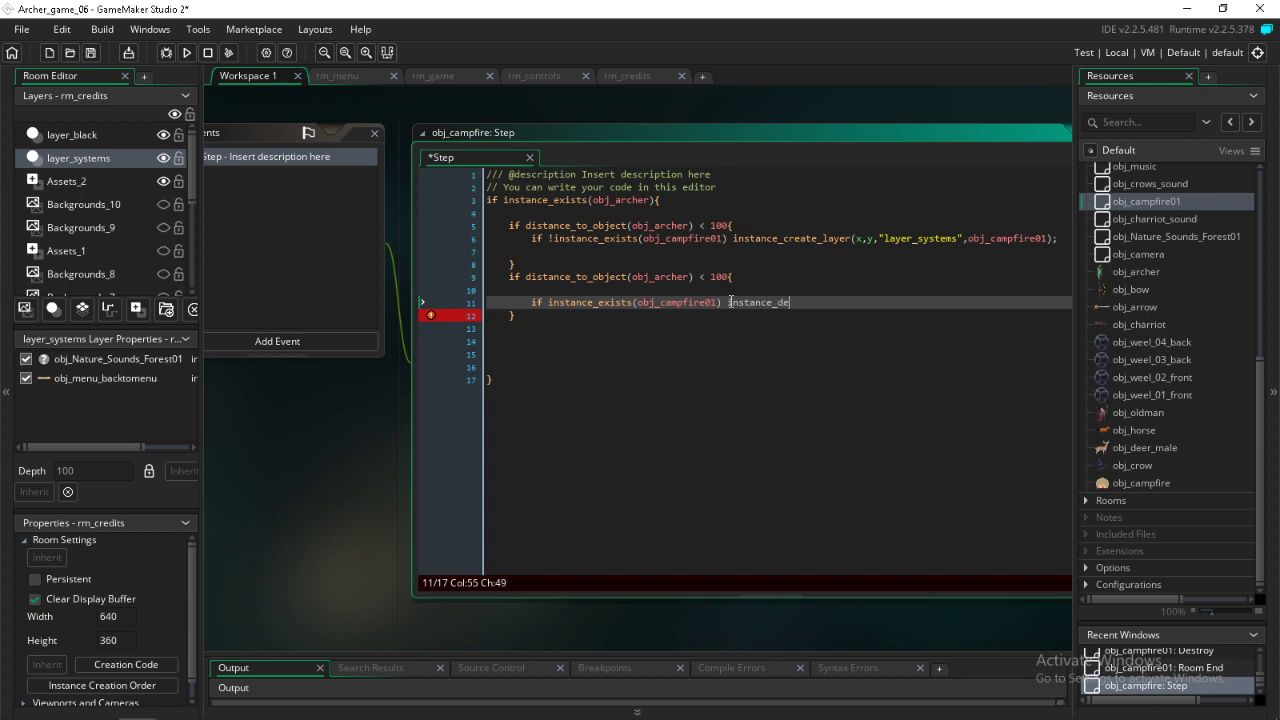
text(activate_all()
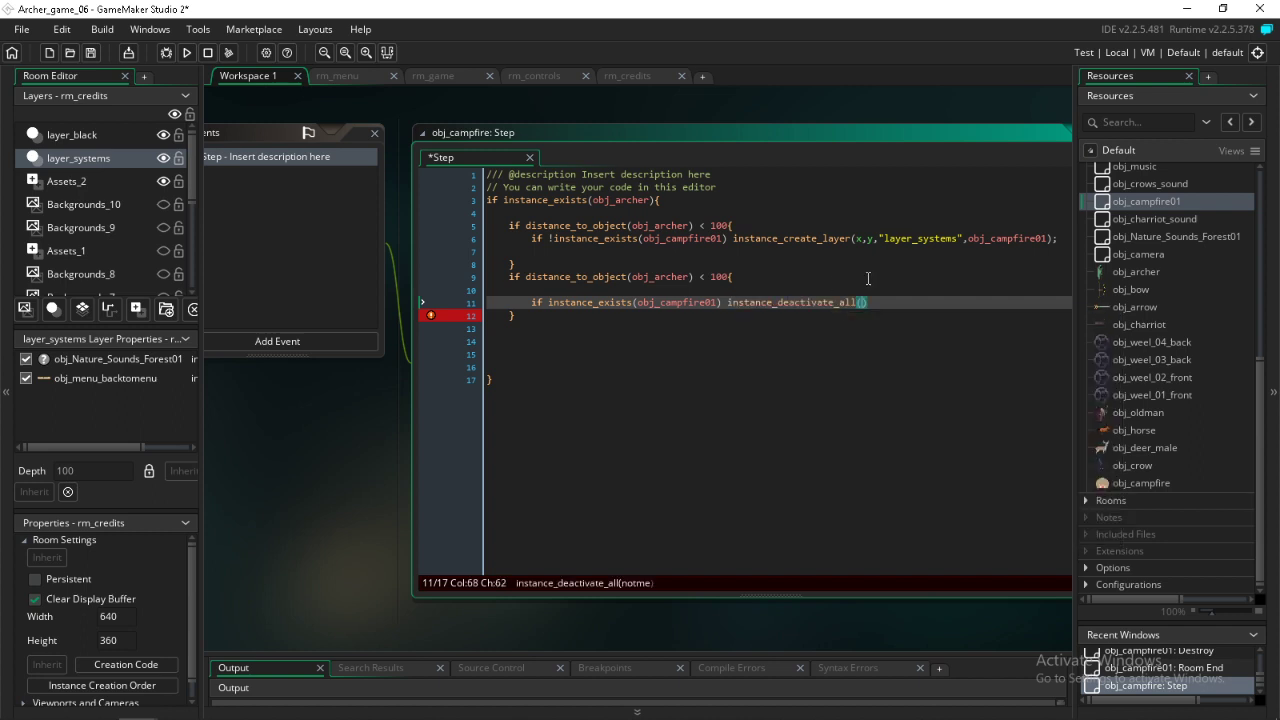
drag(868, 303, 818, 303)
key(BackSpace)
key(BackSpace)
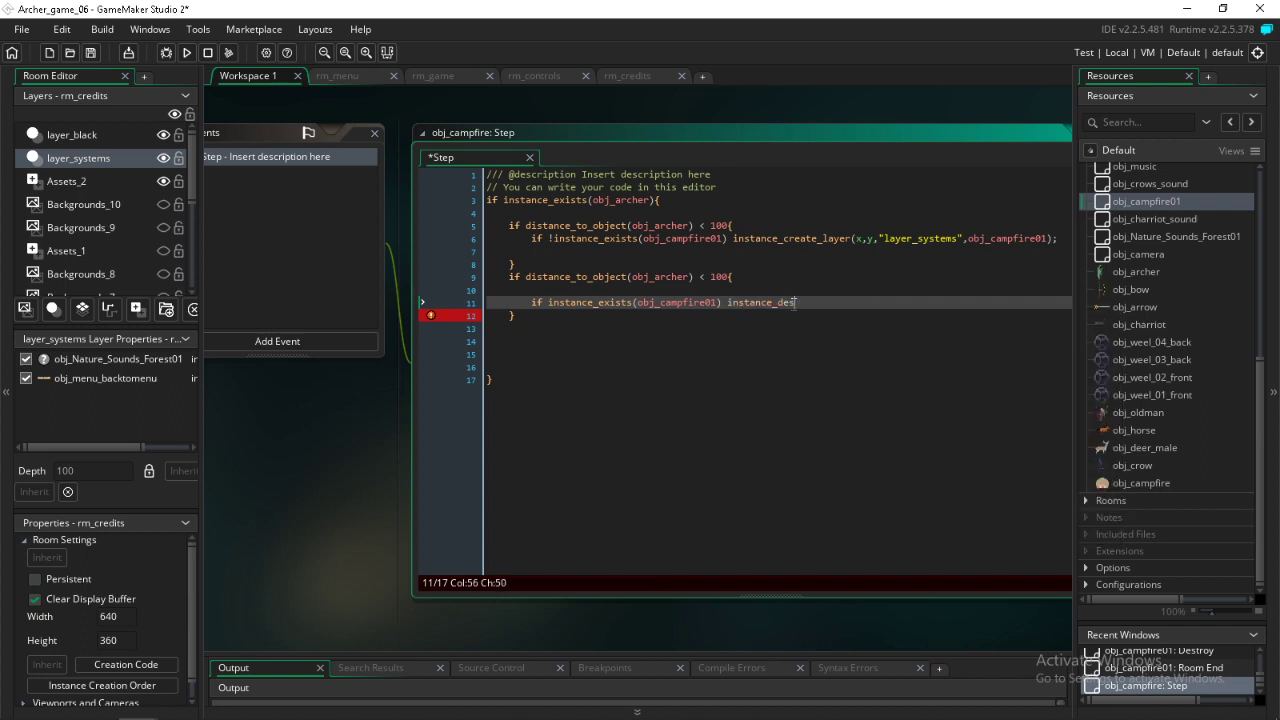
text(stroy()
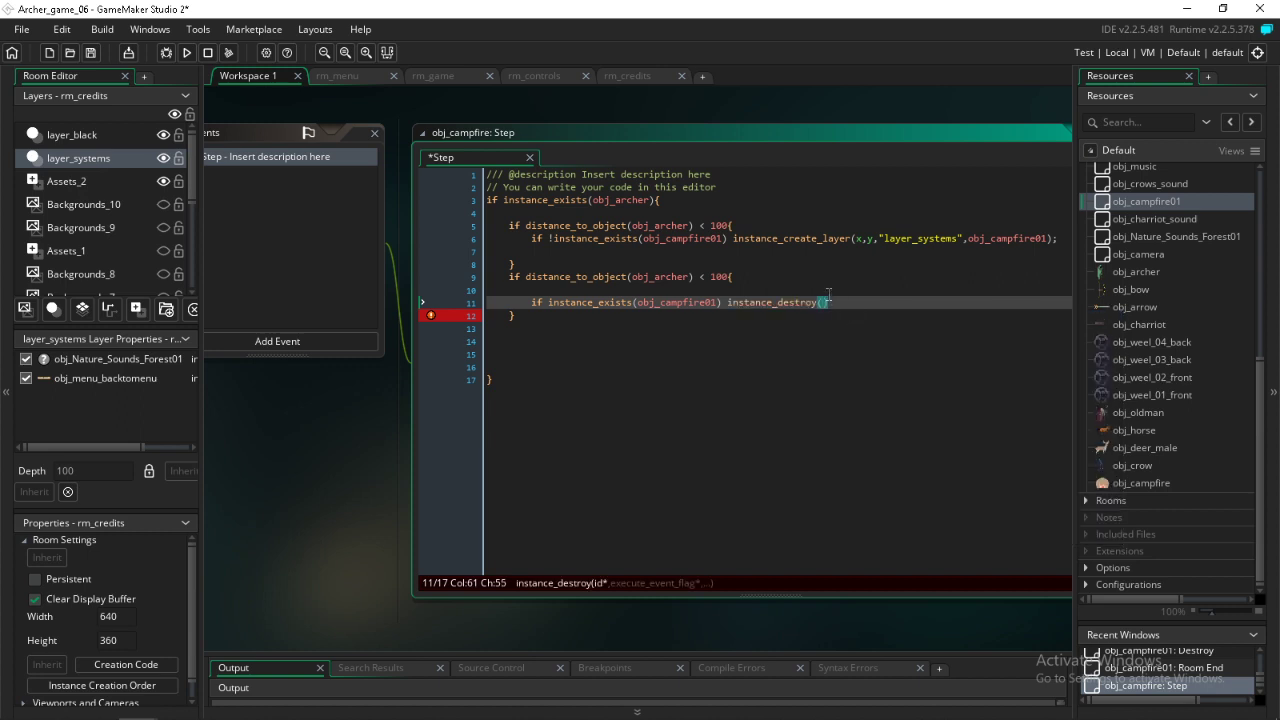
Step: Paste the copied condition as the instance_destroy argument, close the statement with a parenthesis and semicolon, and save the project
key(ctrl+v)
text())
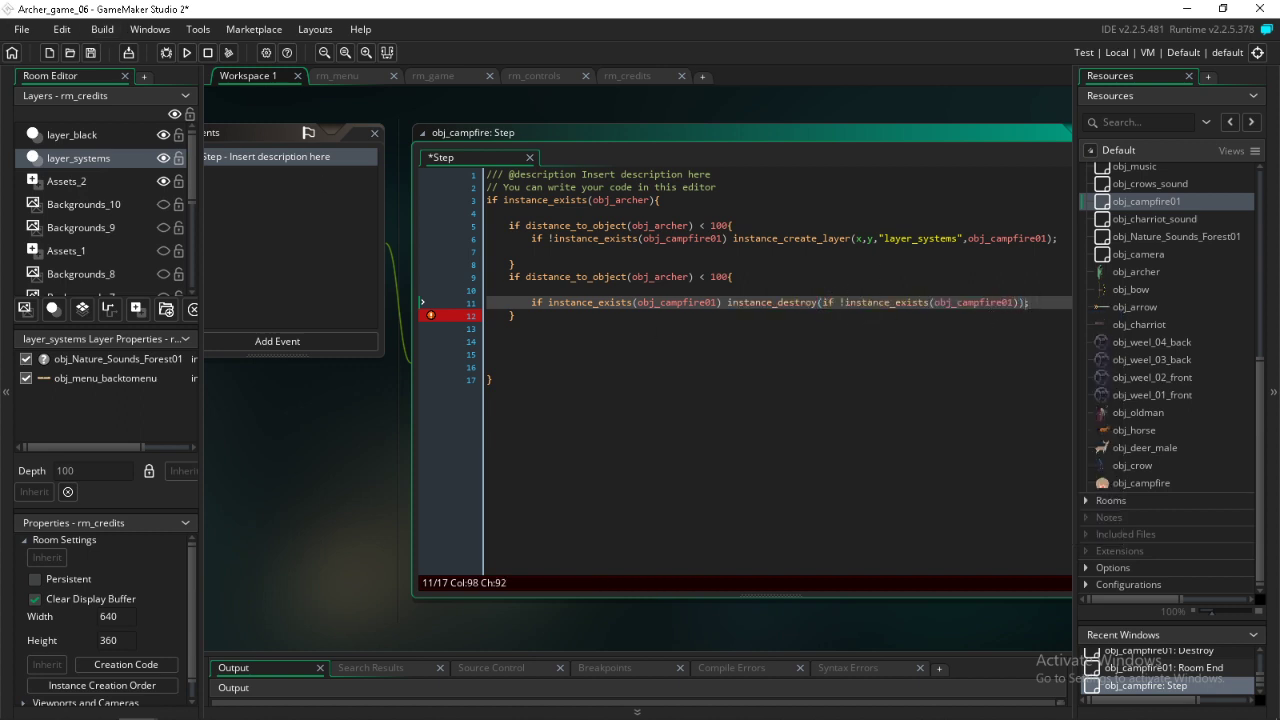
key(Left)
key(Left)
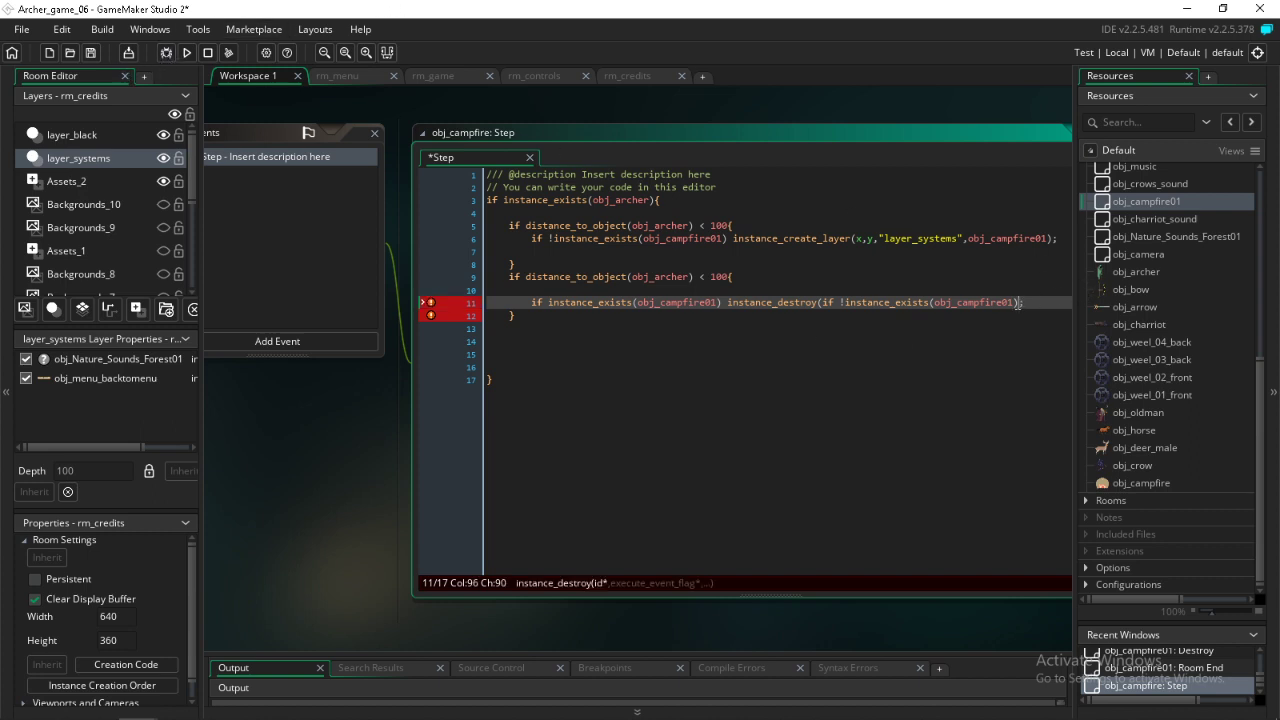
text())
click(90, 53)
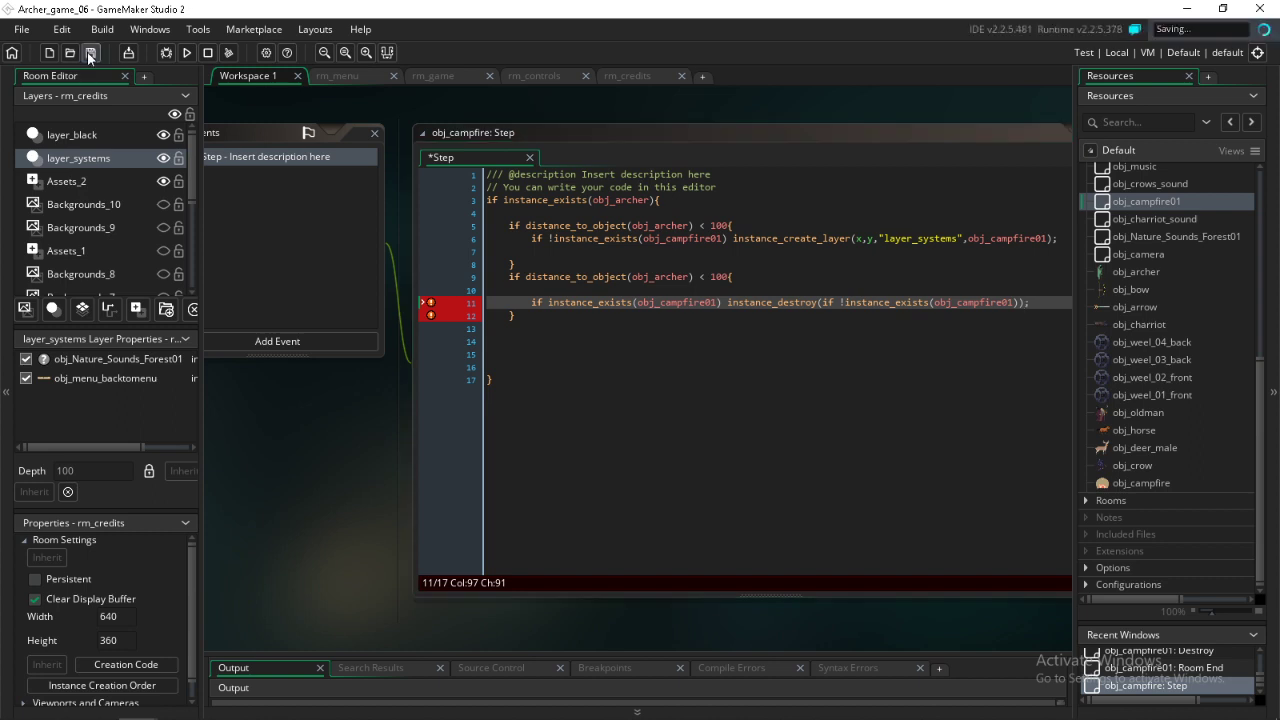
Step: Reduce the instance_destroy argument to obj_campfire01 only, save the project, and clear the stray indentation on empty line 15
click(1016, 302)
key(BackSpace)
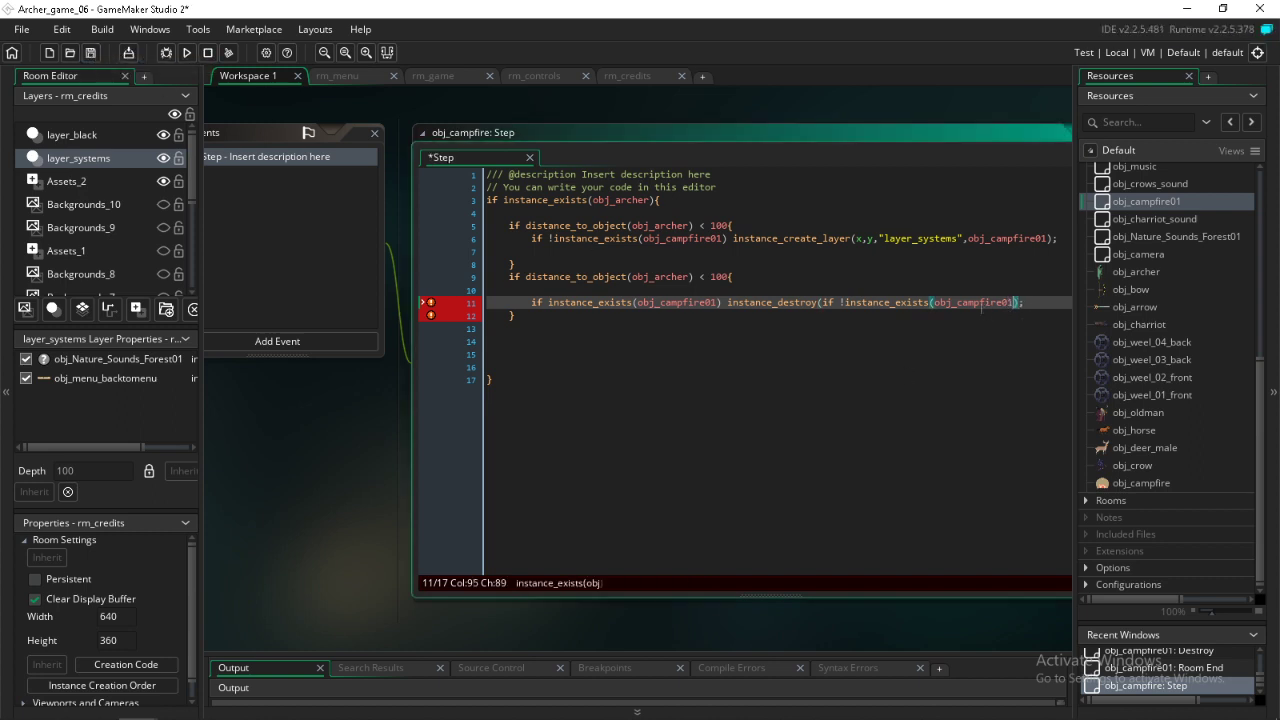
drag(934, 302, 818, 303)
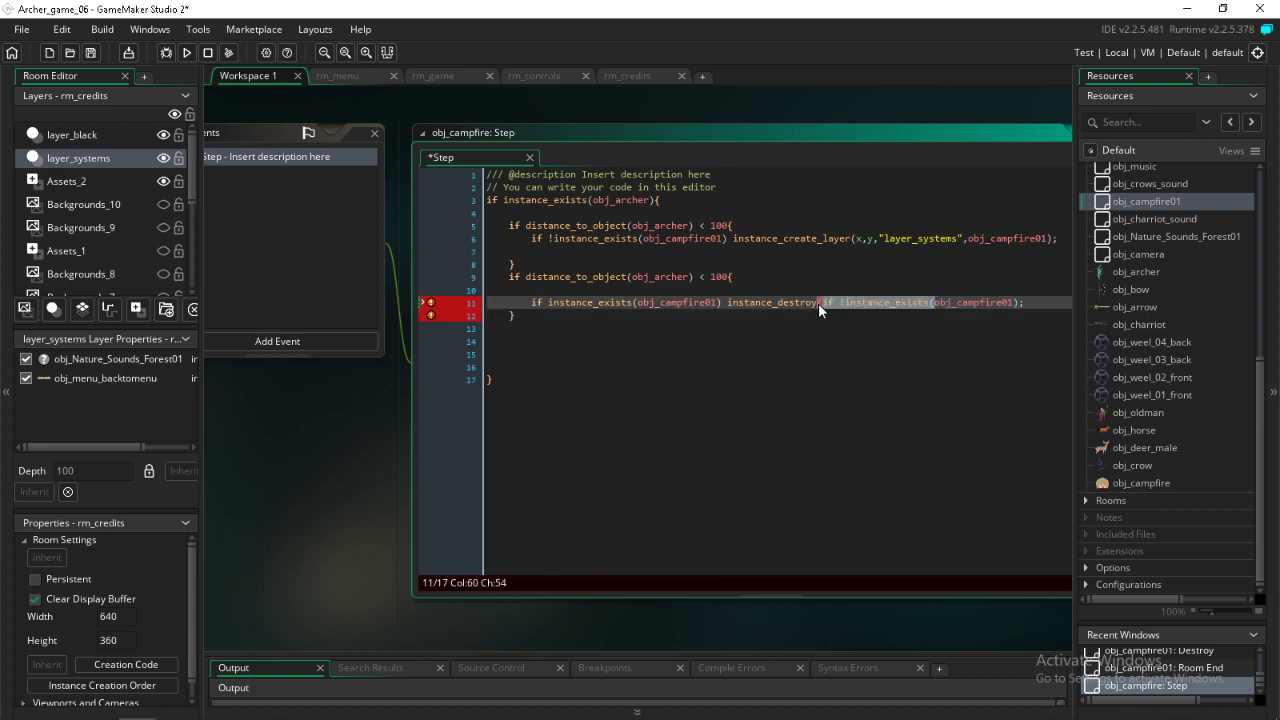
text(()
click(821, 378)
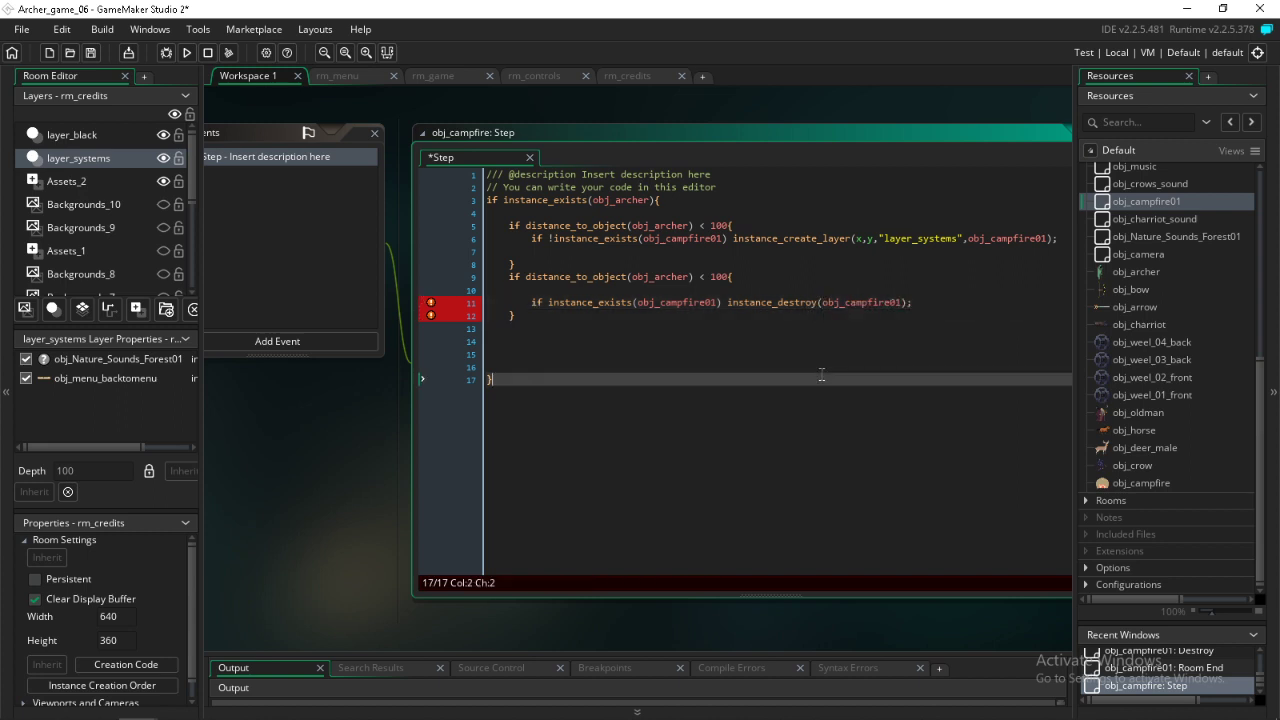
click(90, 52)
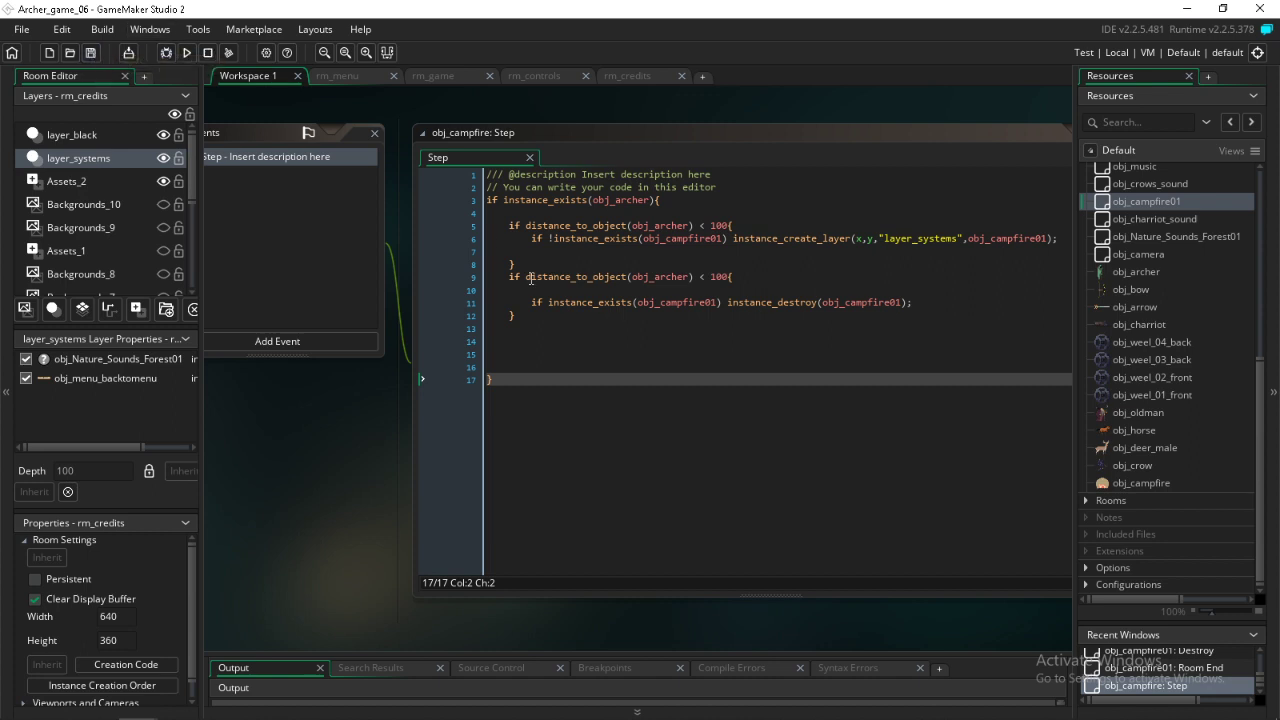
click(518, 356)
key(BackSpace)
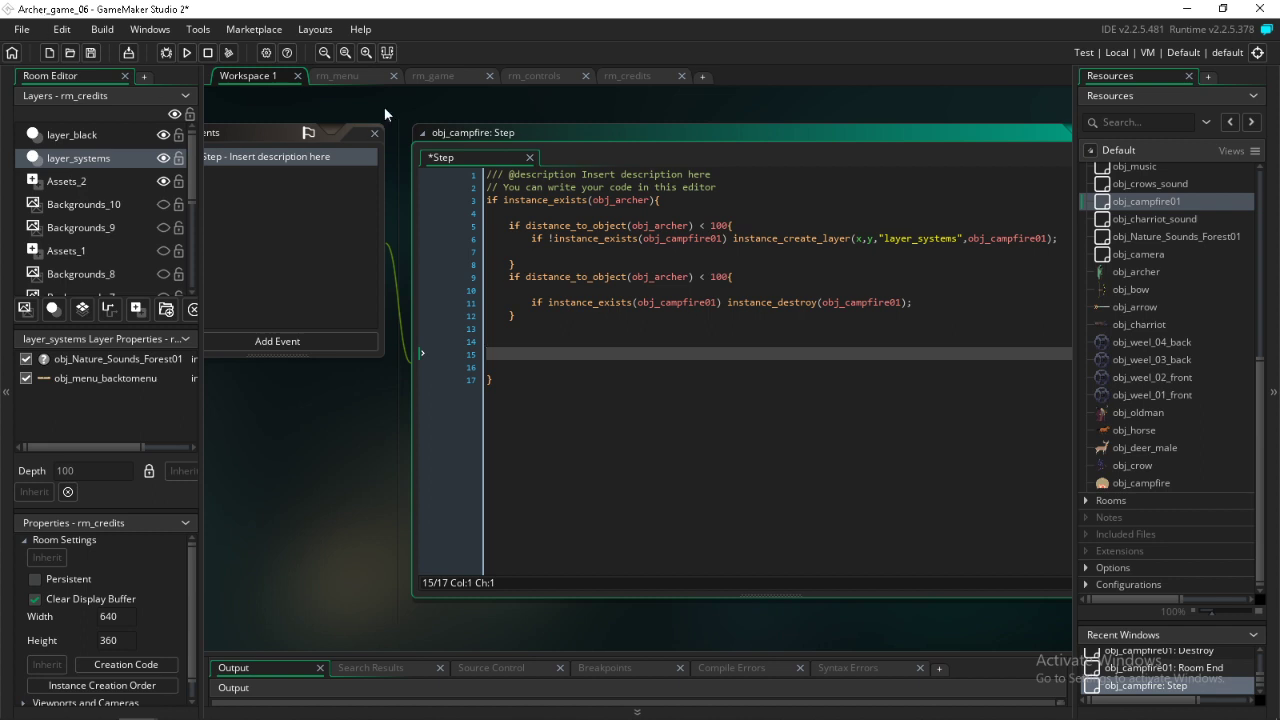
Step: Open the rm_game room and hide its layer_black layer
click(354, 75)
click(451, 75)
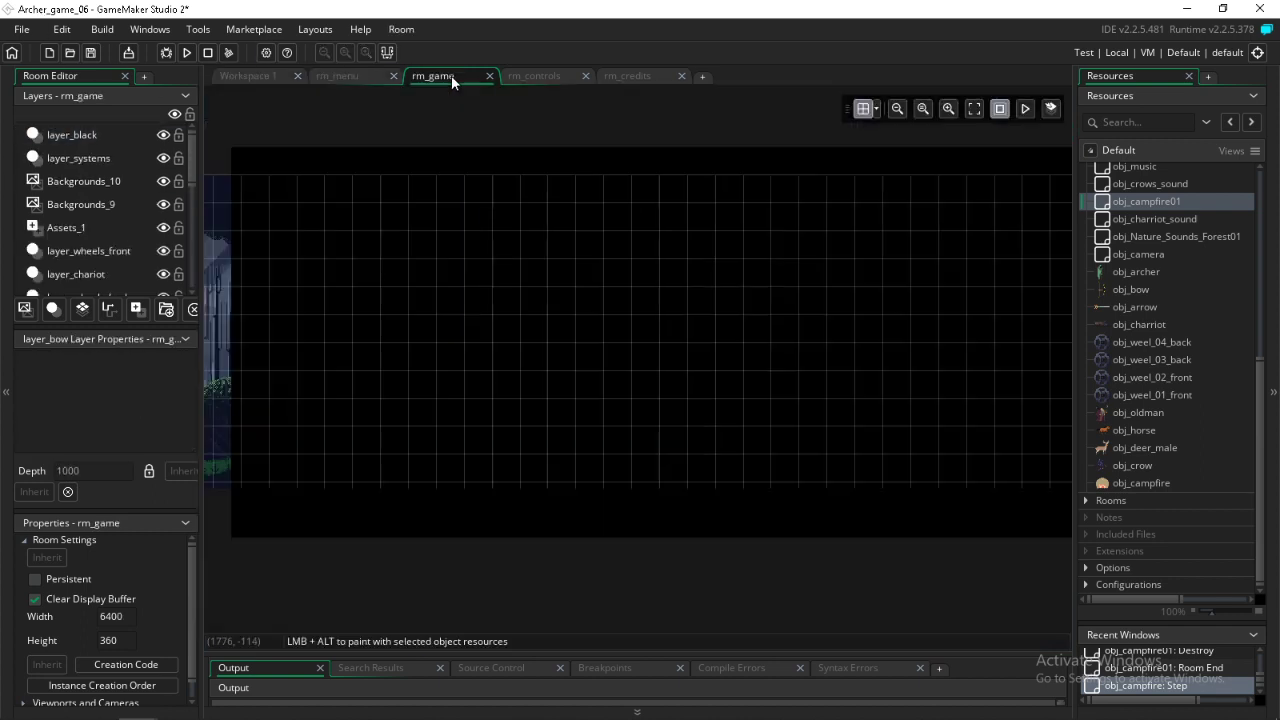
click(163, 134)
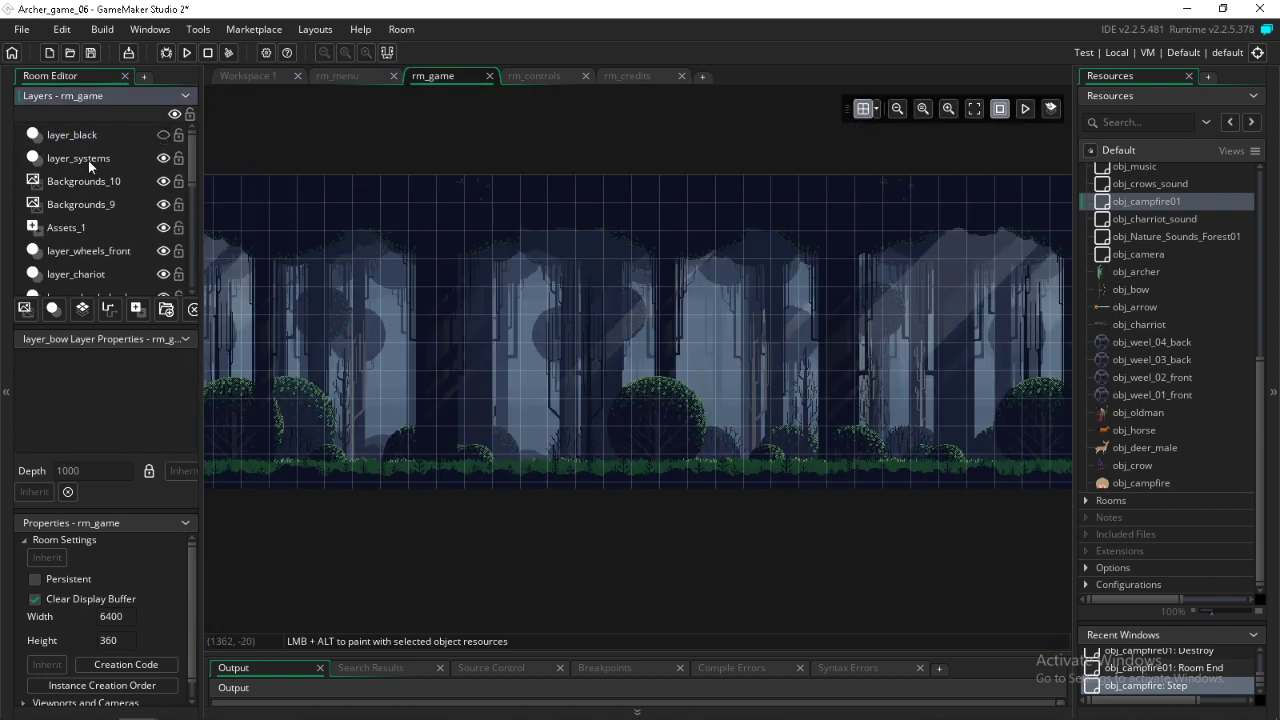
Step: Examine the contents of the front wheels, chariot, arrows and archer layers in rm_game
click(72, 252)
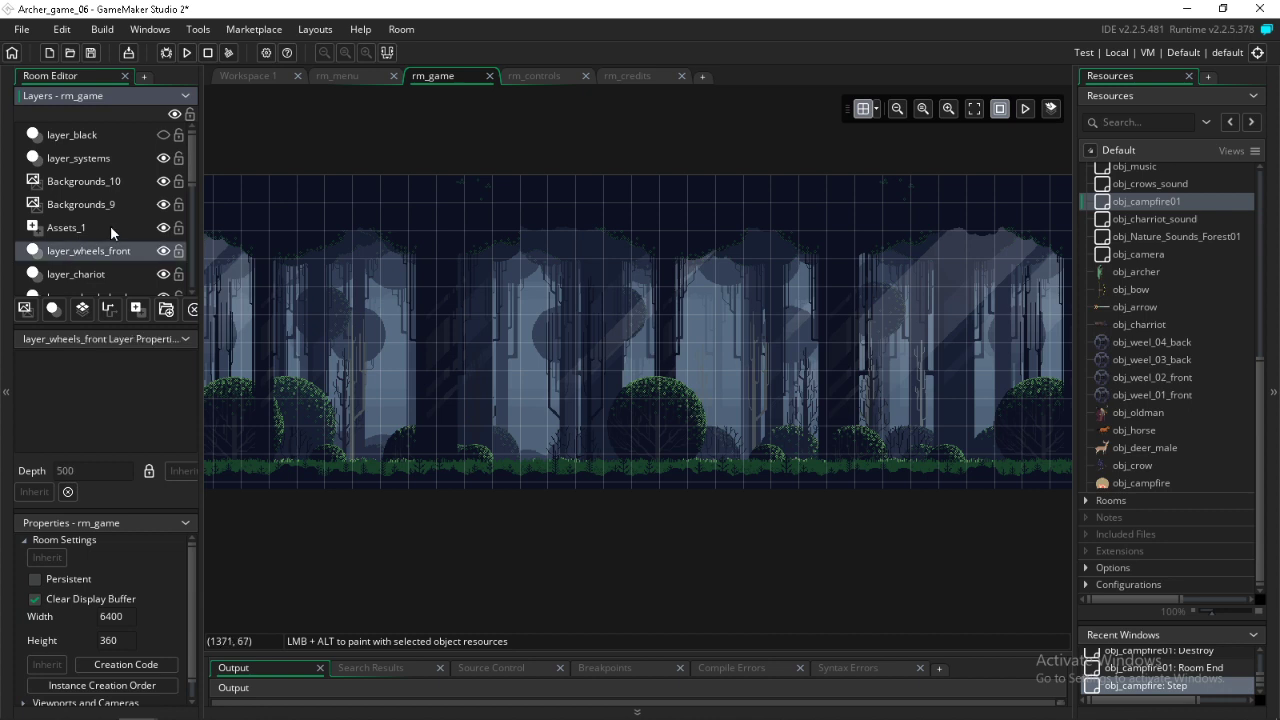
scroll(110, 225, down, 2)
click(89, 238)
click(94, 210)
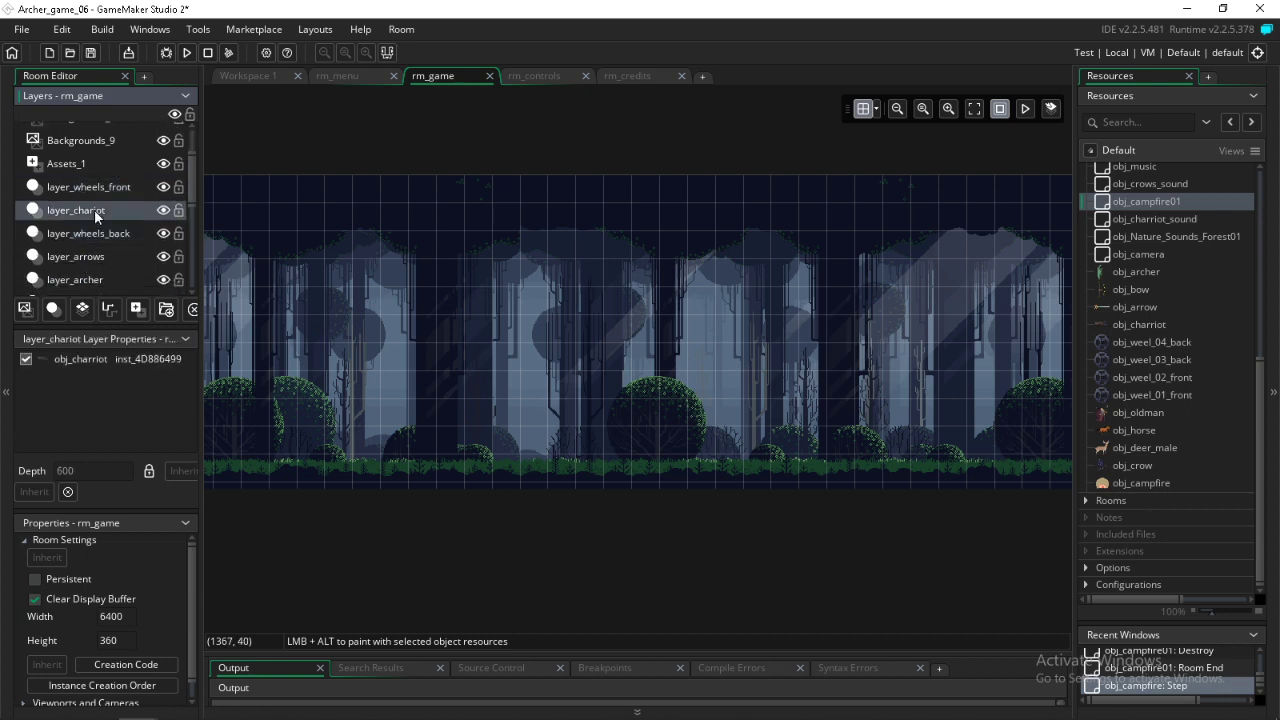
click(85, 256)
scroll(96, 207, down, 3)
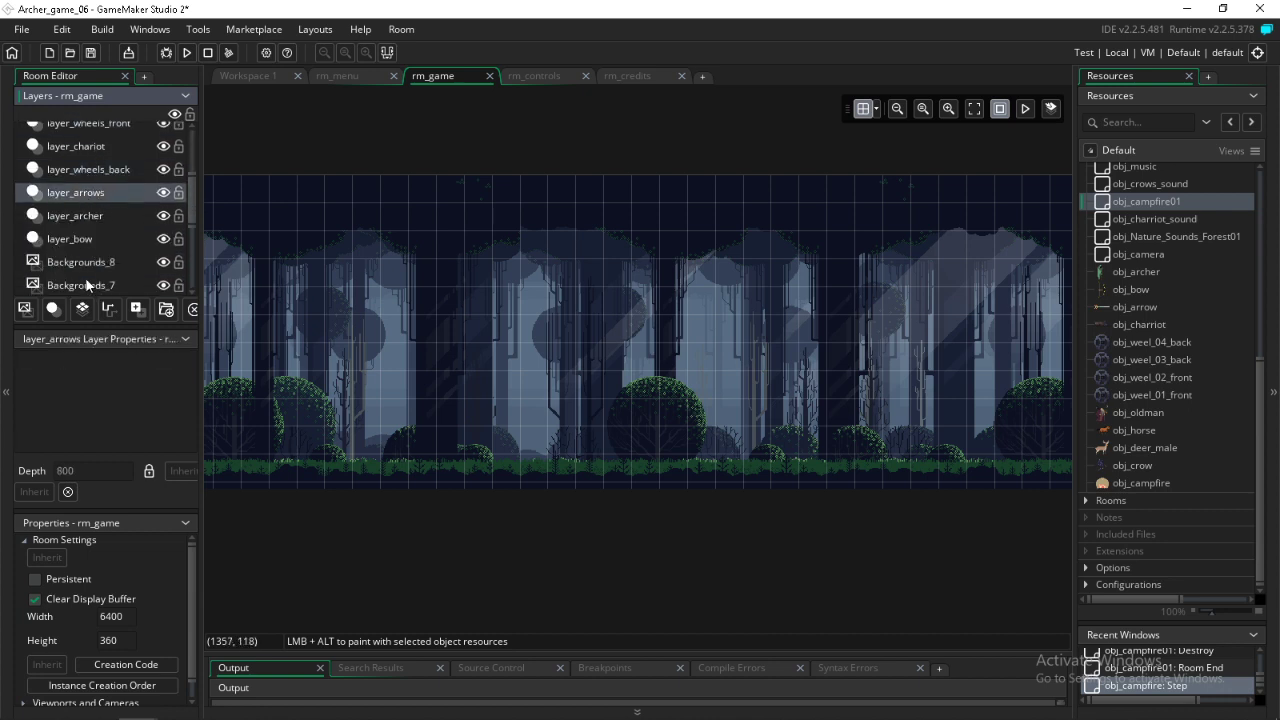
click(94, 185)
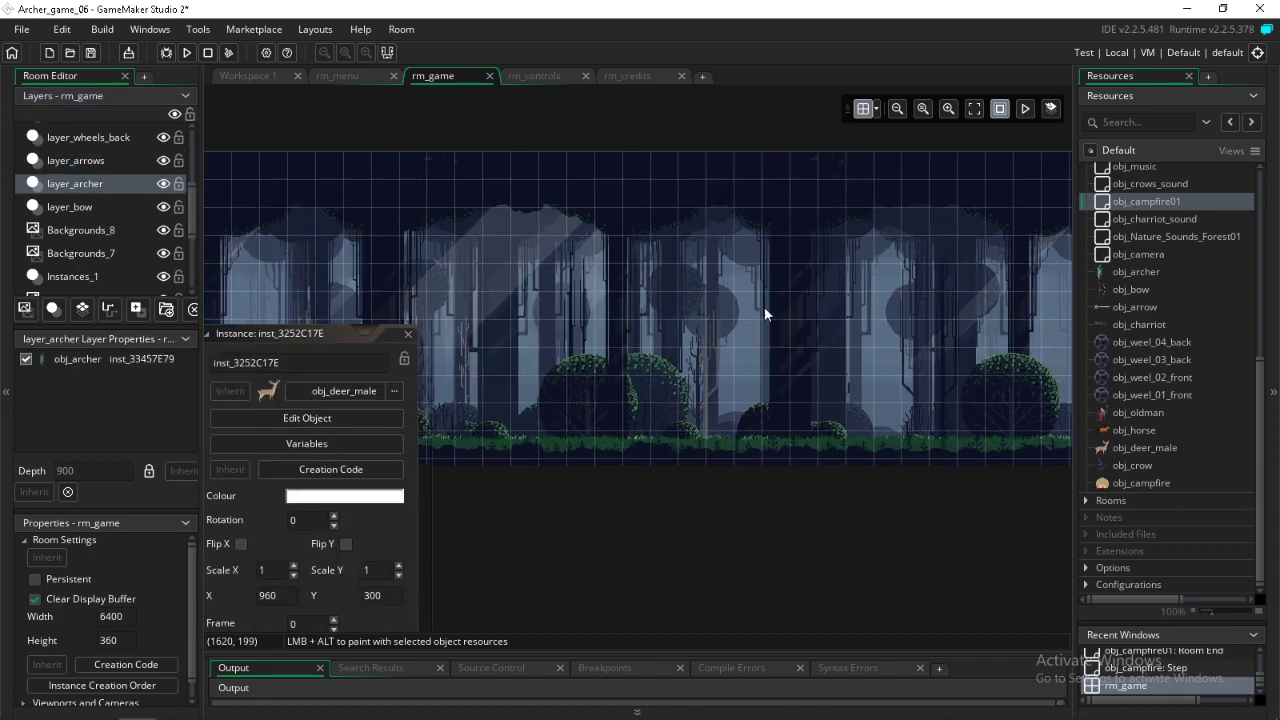
Step: Move the Instances_1 layer back above Backgrounds_6 and select it to list its instances
click(97, 277)
scroll(102, 278, down, 1)
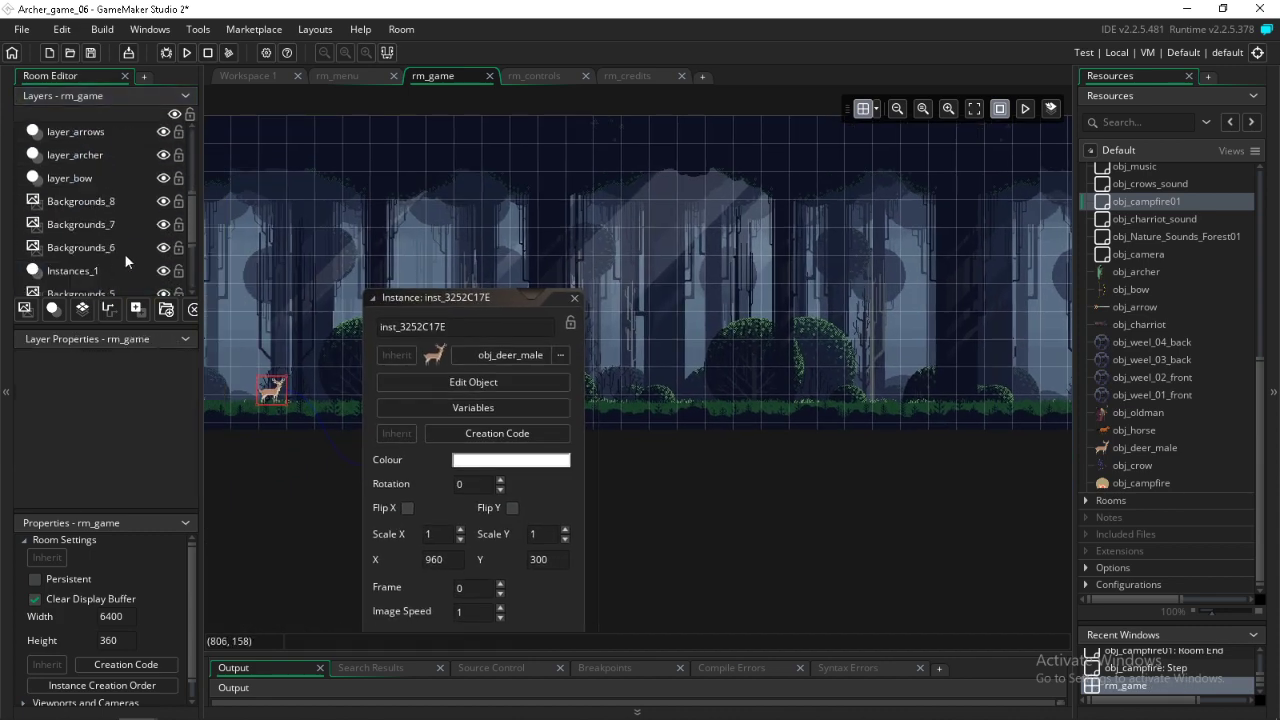
drag(100, 268, 78, 244)
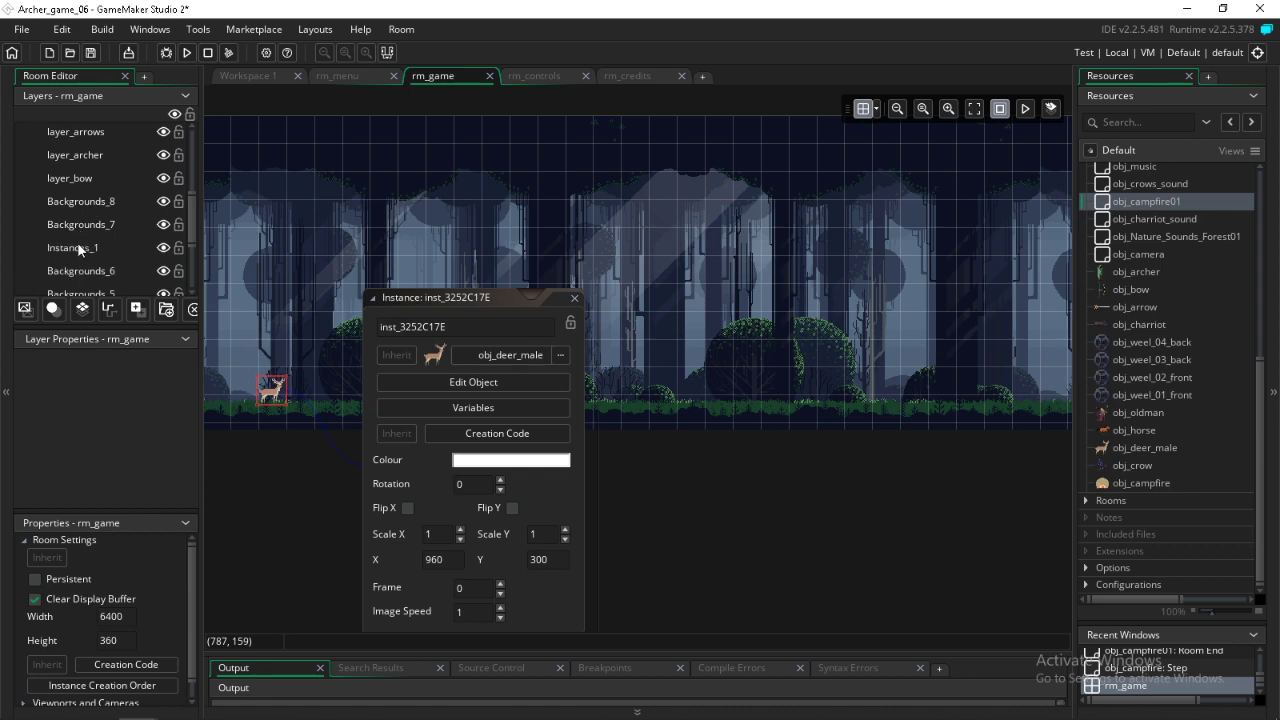
click(85, 250)
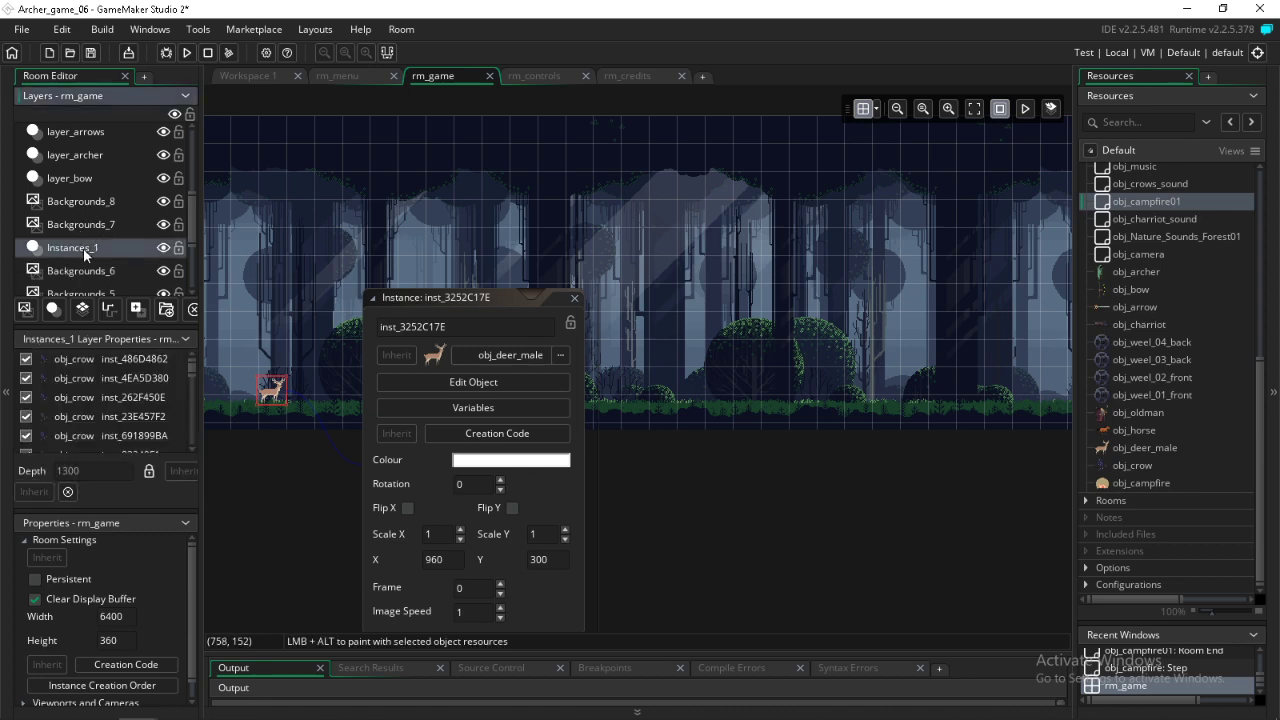
Step: Delete the campfire sprite near the start of the room from the Assets_1 layer
scroll(75, 265, up, 3)
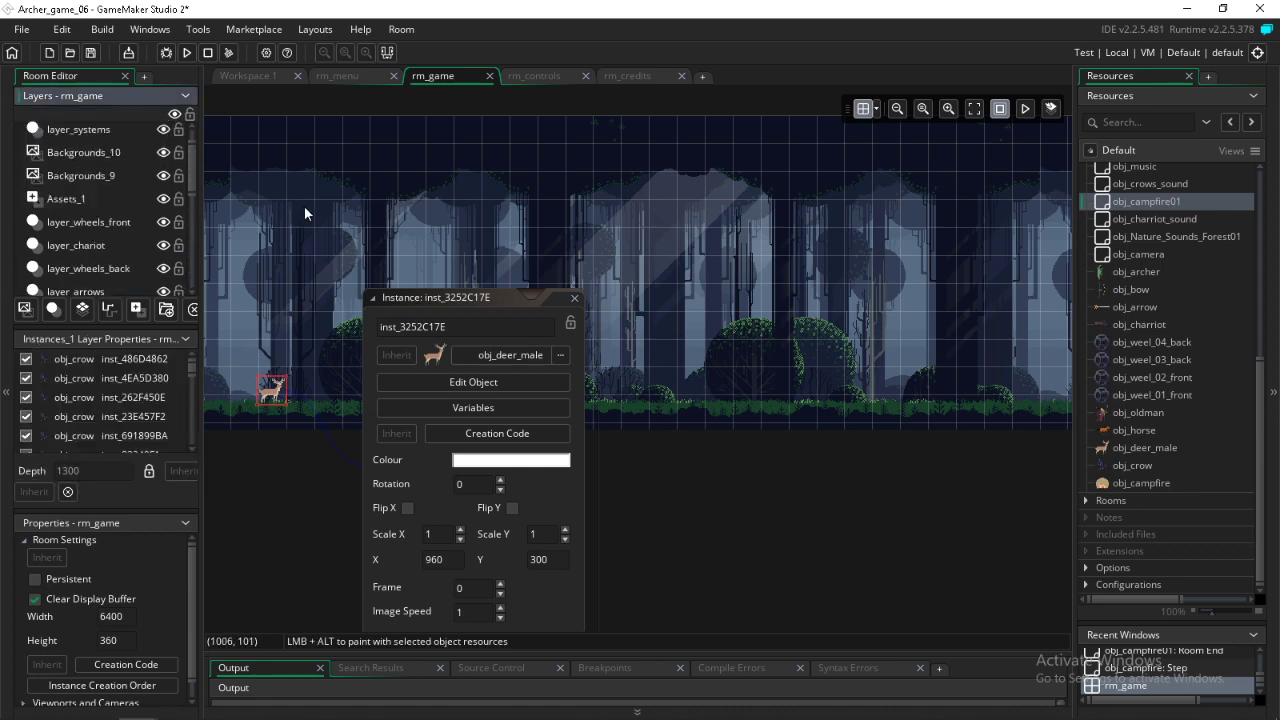
middle_drag(304, 206, 951, 186)
middle_drag(366, 209, 560, 227)
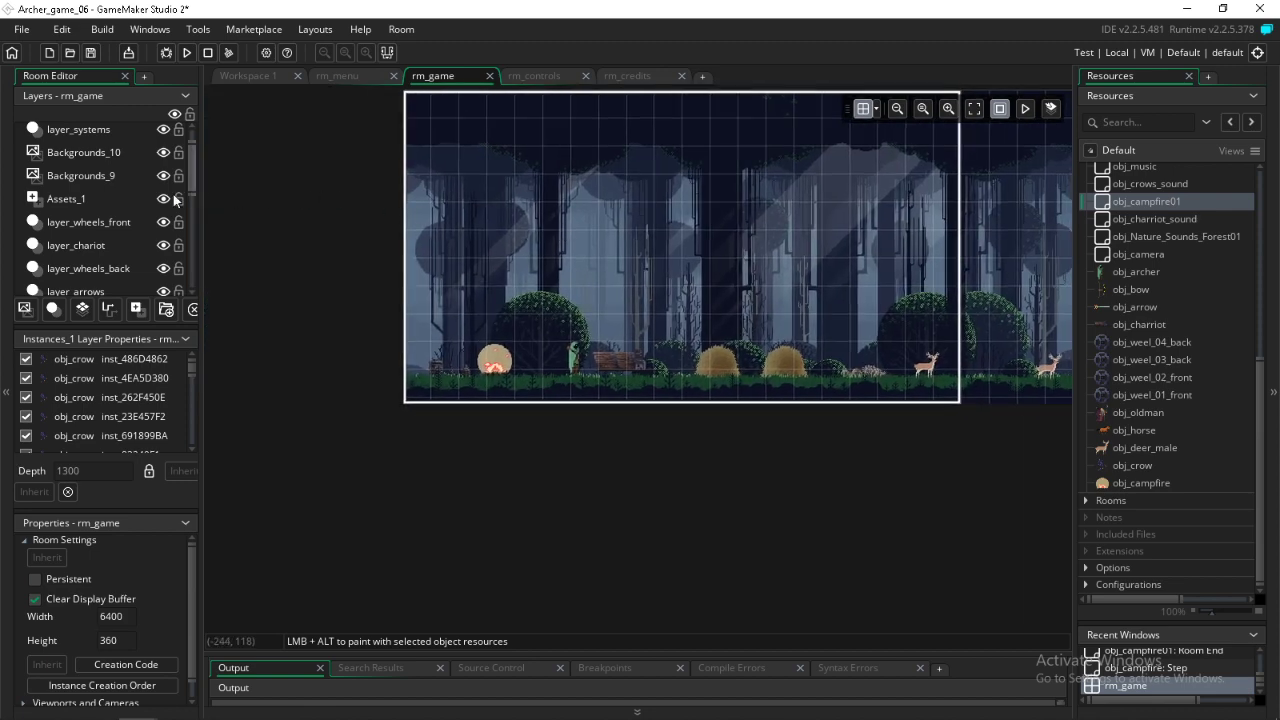
click(72, 199)
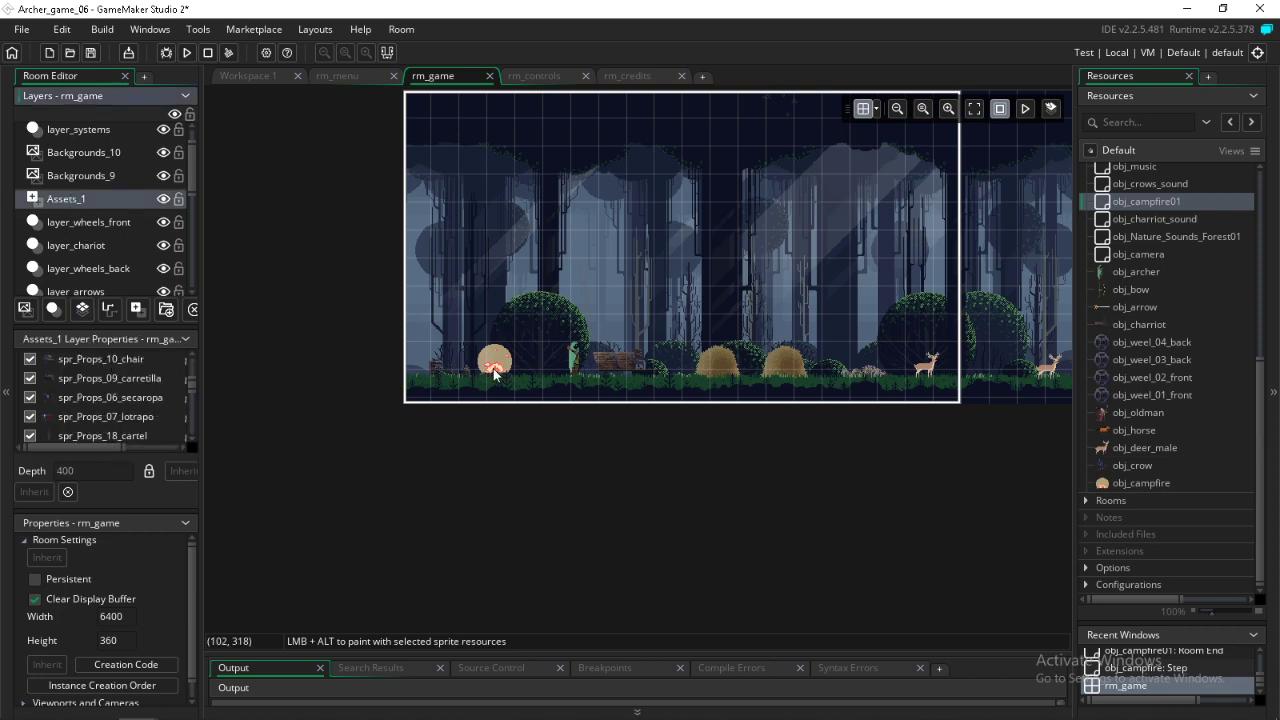
click(496, 372)
key(Delete)
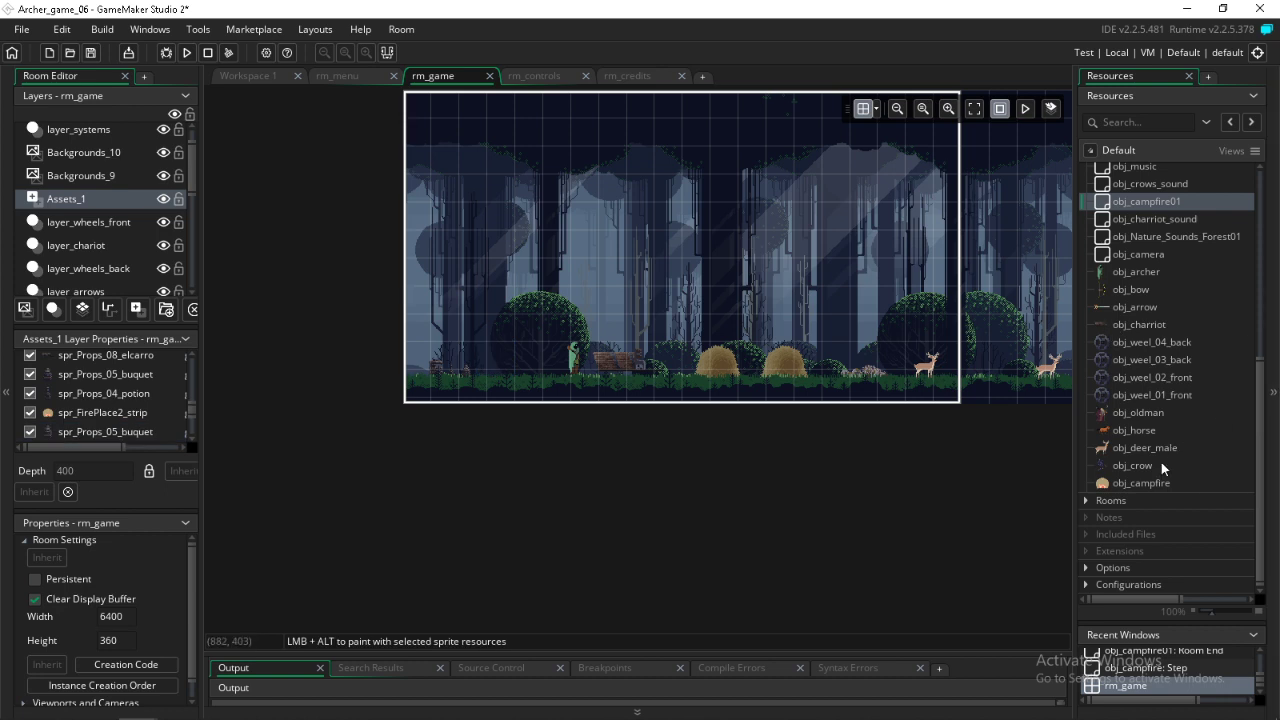
Step: Place an obj_campfire instance on layer_archer, just behind the archer where the old campfire sprite stood
click(1148, 483)
mouse_move(1151, 484)
mouse_down()
mouse_move(523, 286)
mouse_move(500, 357)
mouse_move(1028, 342)
mouse_move(1129, 484)
mouse_up()
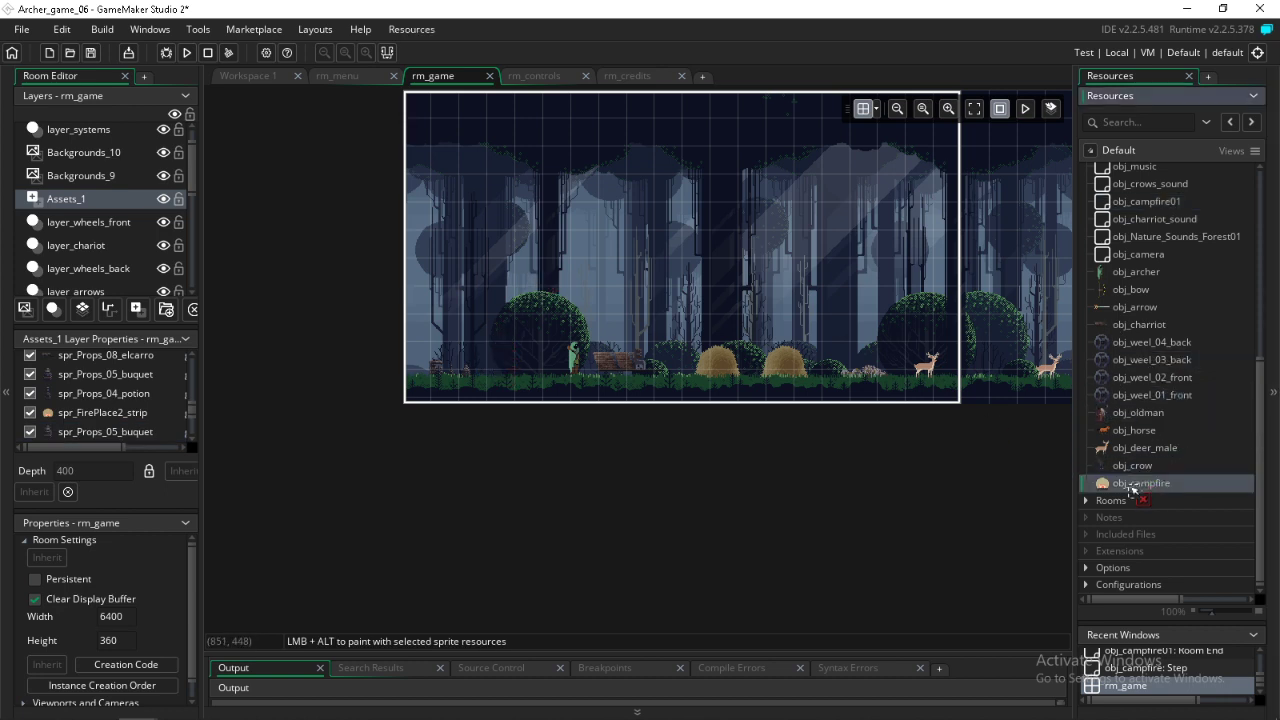
click(70, 246)
click(72, 267)
click(74, 291)
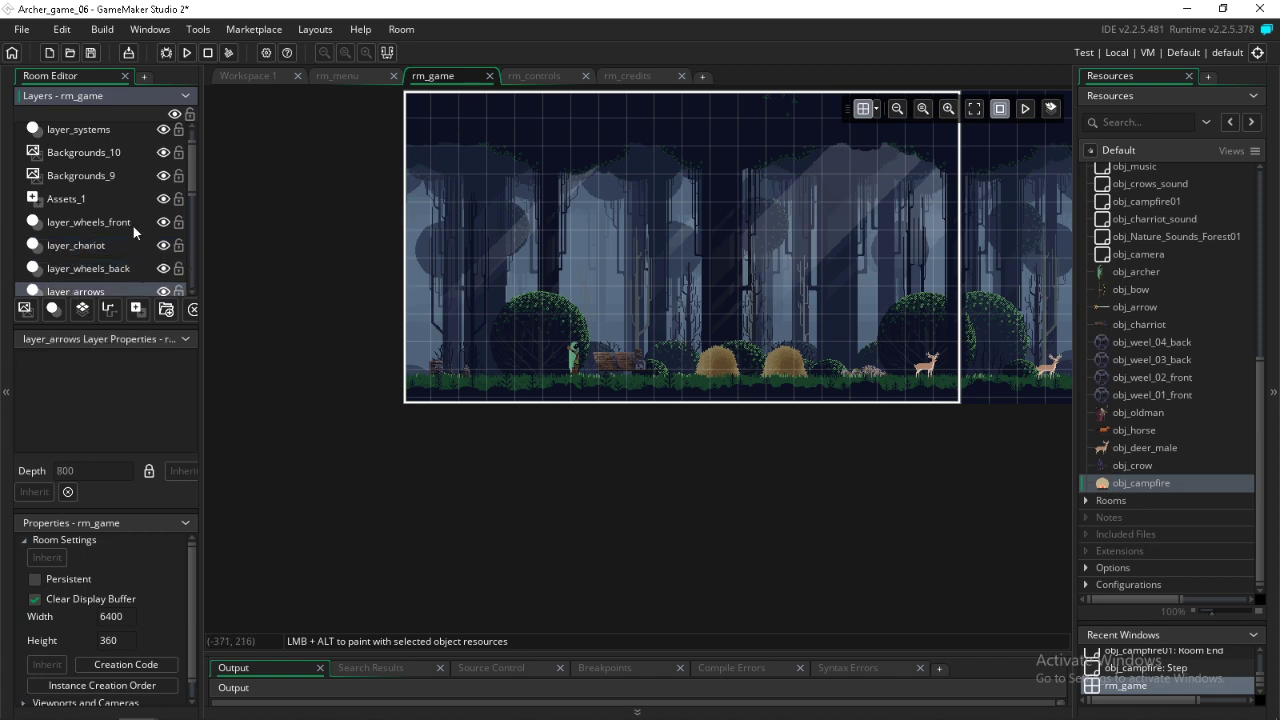
scroll(120, 215, down, 2)
click(72, 251)
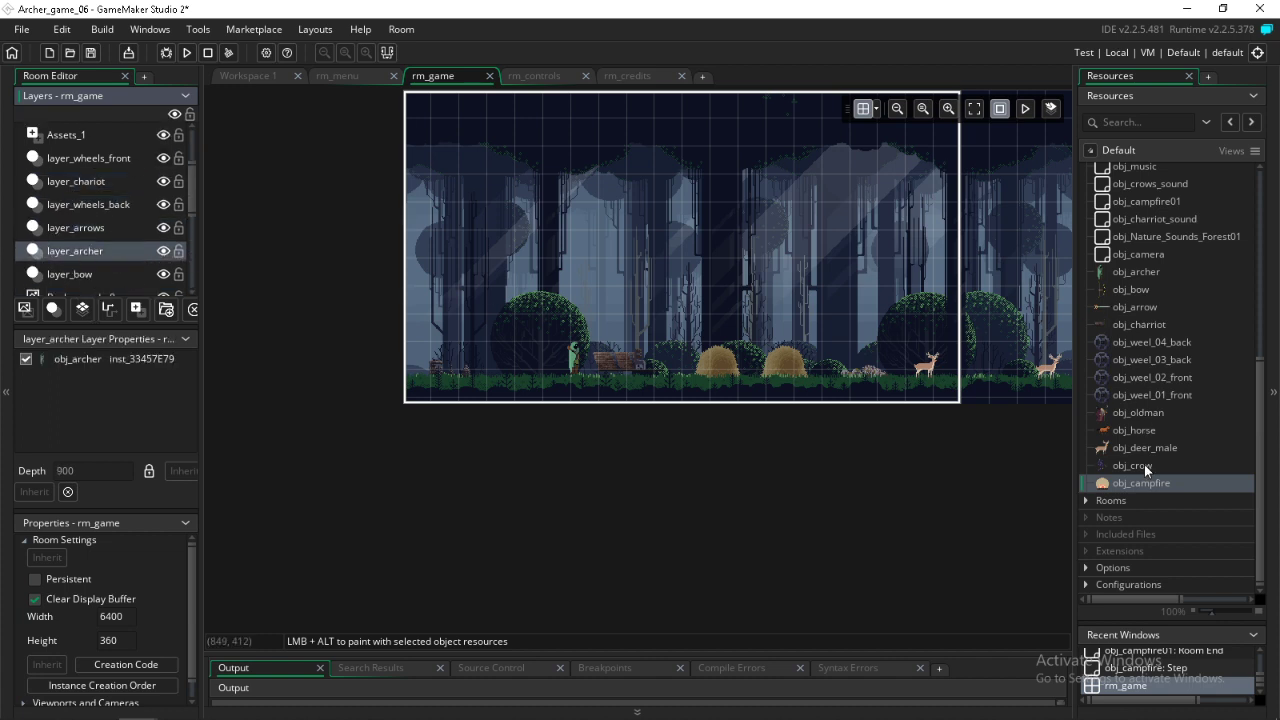
drag(1139, 485, 490, 353)
Step: Move the obj_campfire instance down onto the grass at position (102, 286)
ctrl+scroll(517, 416, up, 2)
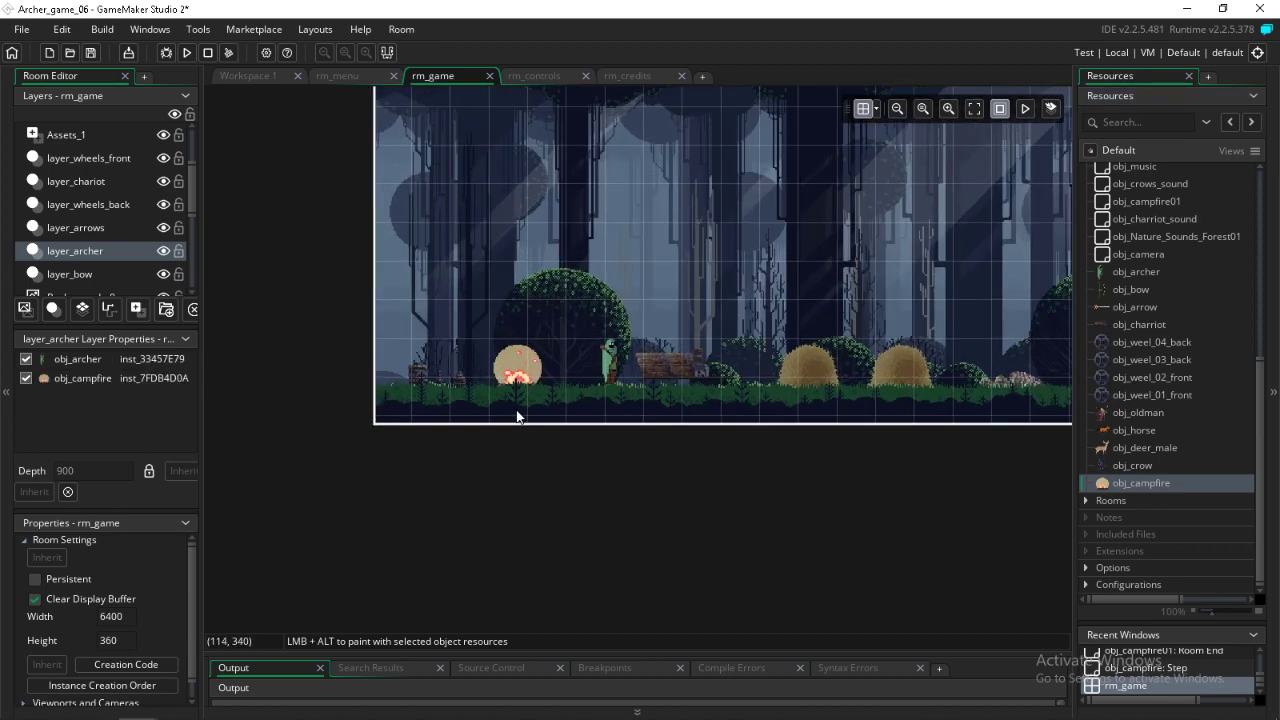
ctrl+scroll(517, 416, up, 3)
click(497, 286)
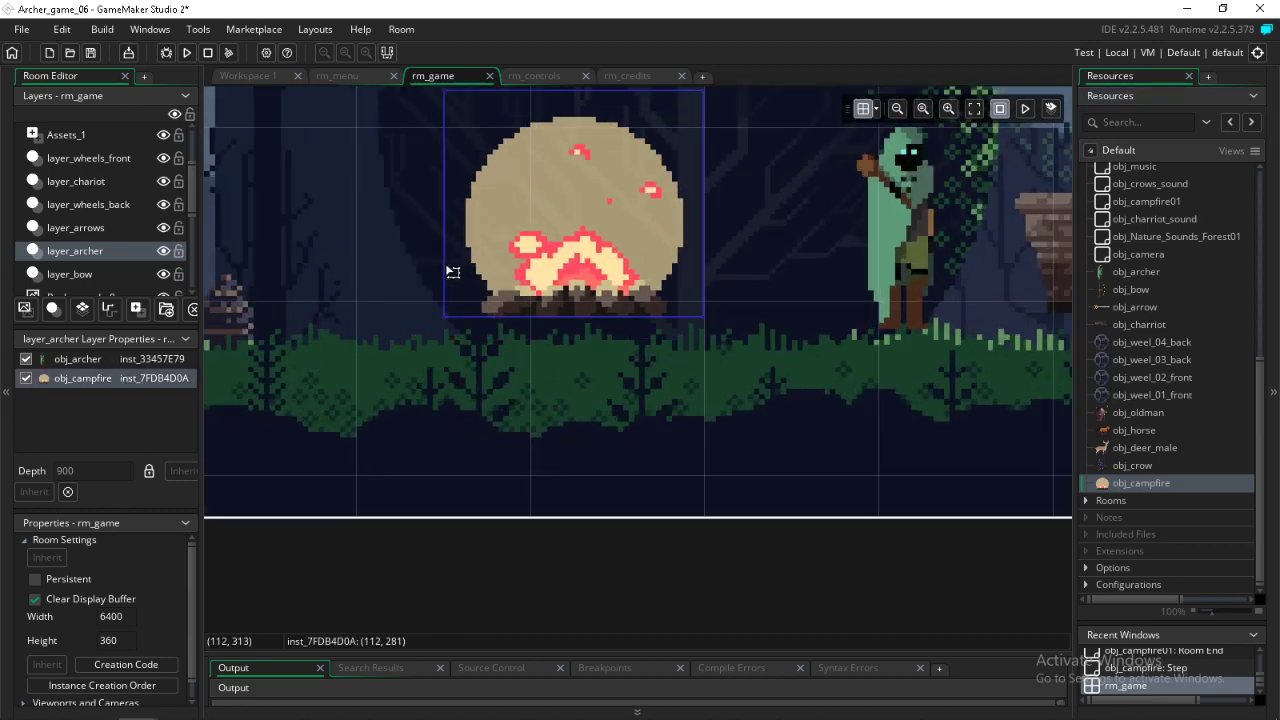
drag(453, 272, 398, 300)
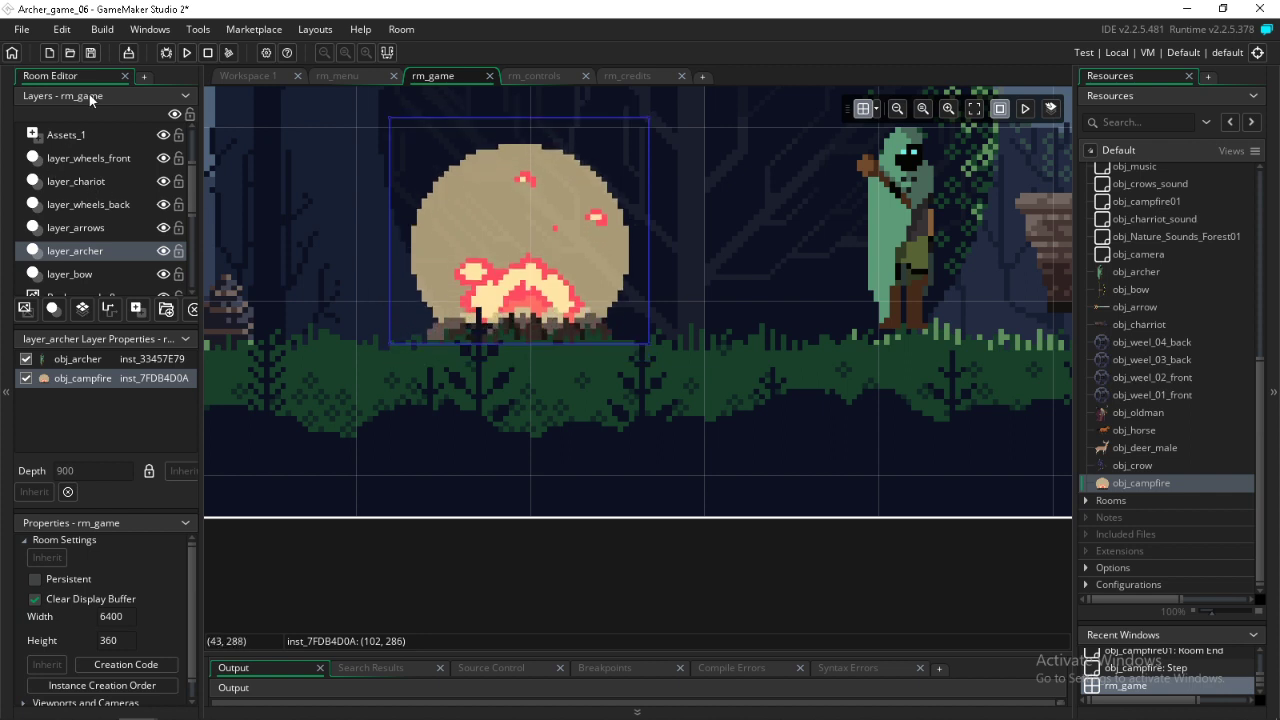
Step: Build and run the game to test the new campfire instance
click(186, 52)
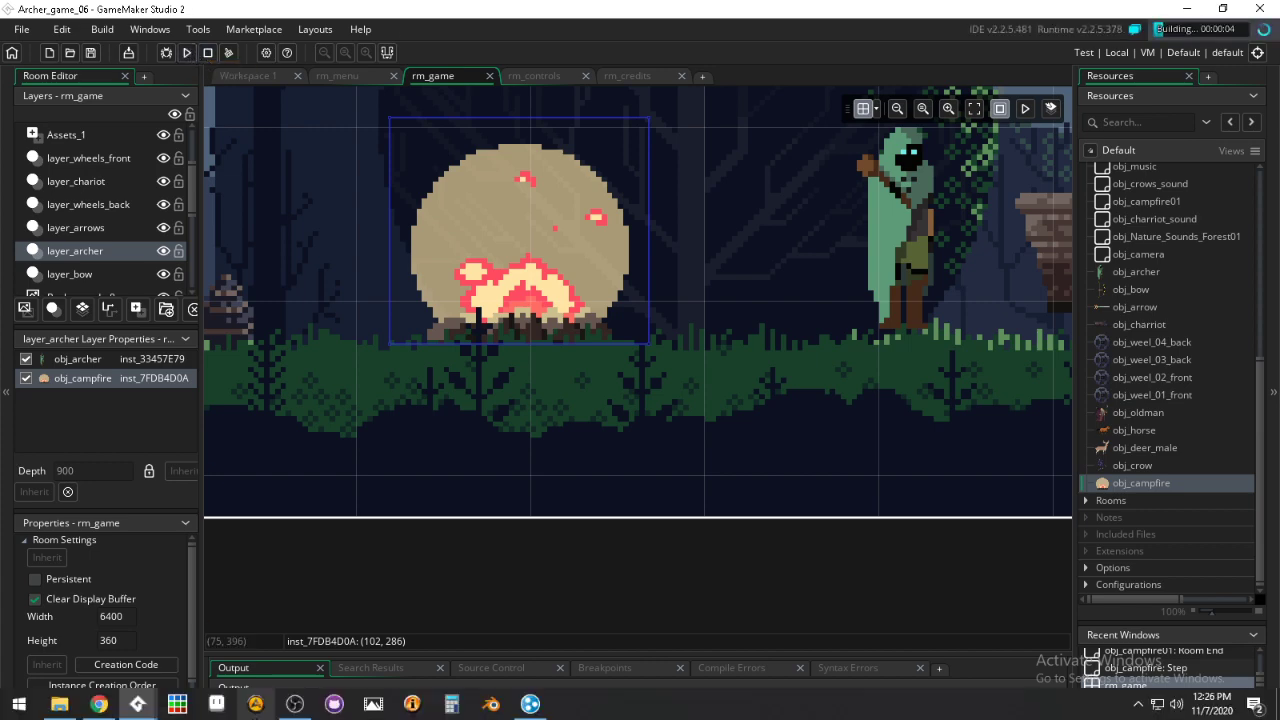
click(294, 705)
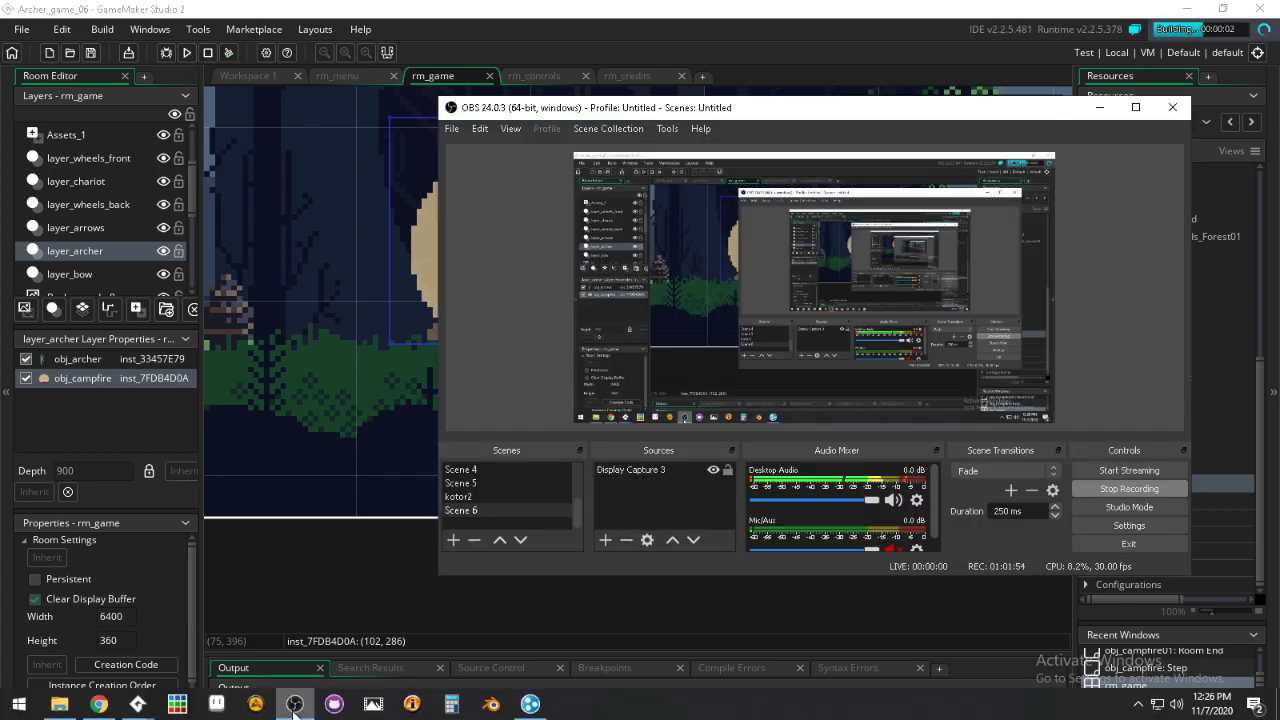
click(294, 705)
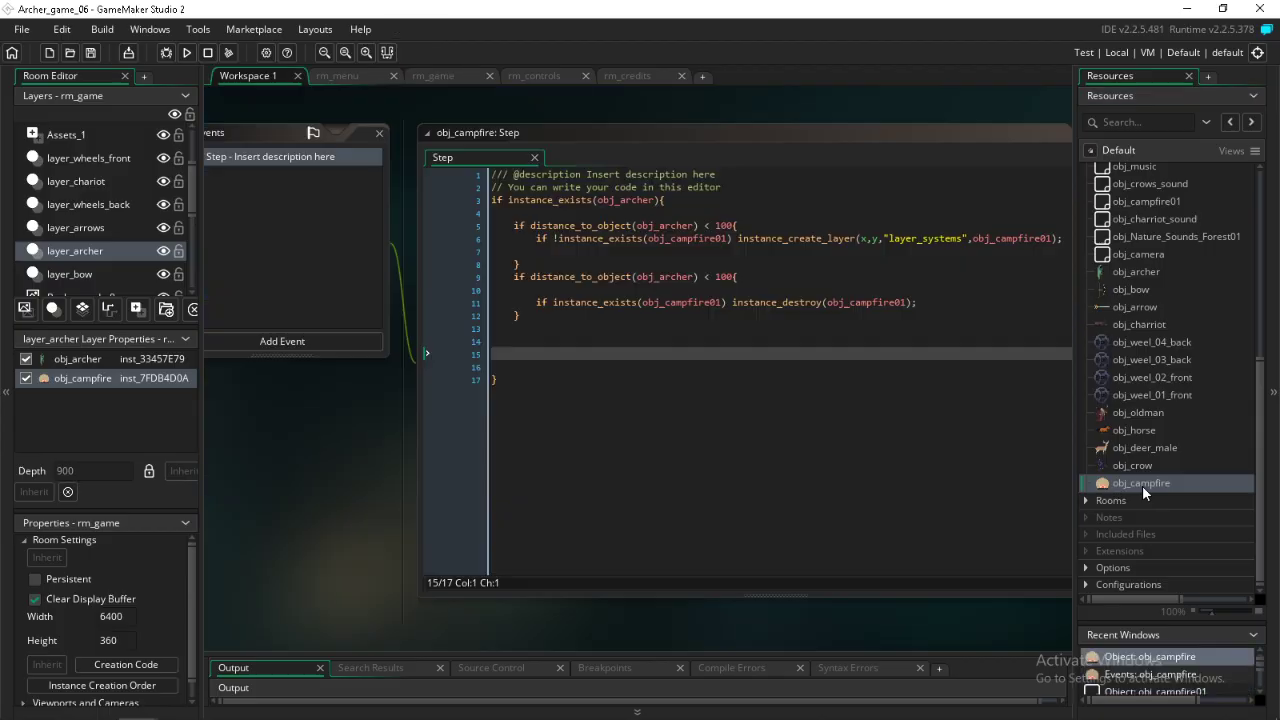
Step: Open obj_campfire and add a Draw event to it
double_click(1142, 483)
click(528, 341)
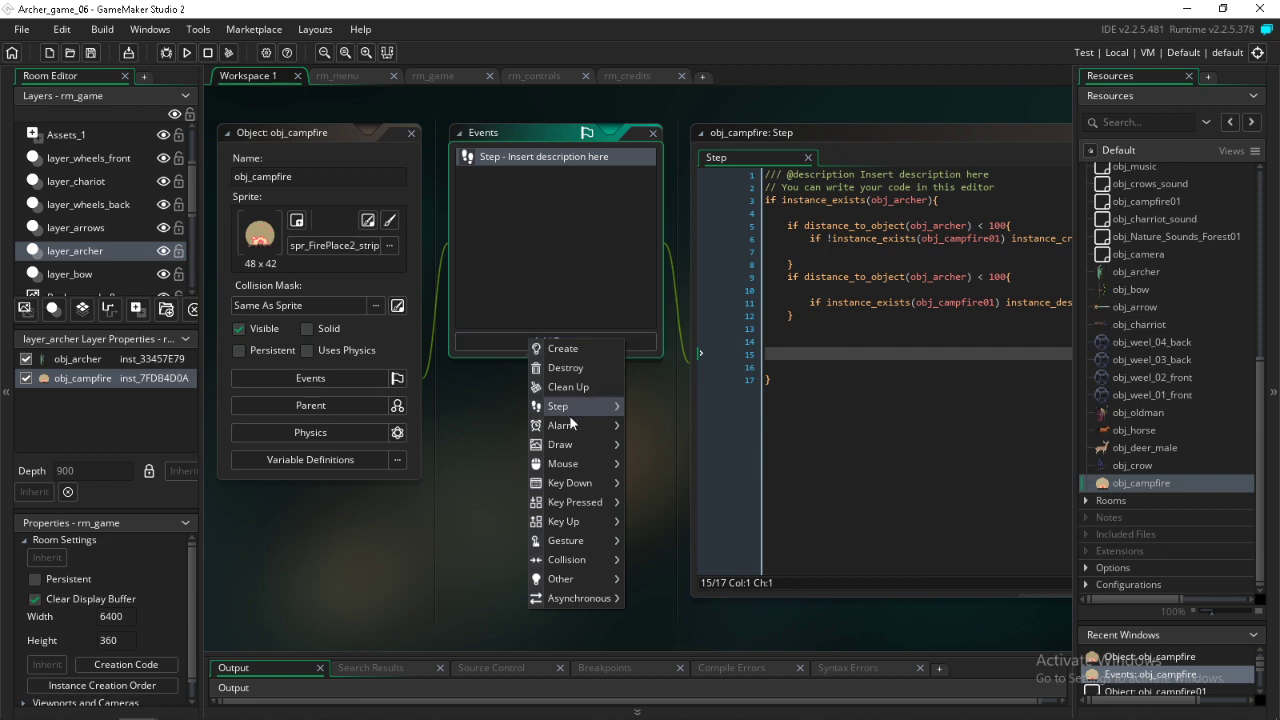
mouse_move(576, 442)
click(650, 445)
Step: Write draw_self(); and draw_circle(x,y,100,true); in the Draw event of obj_campfire
click(801, 258)
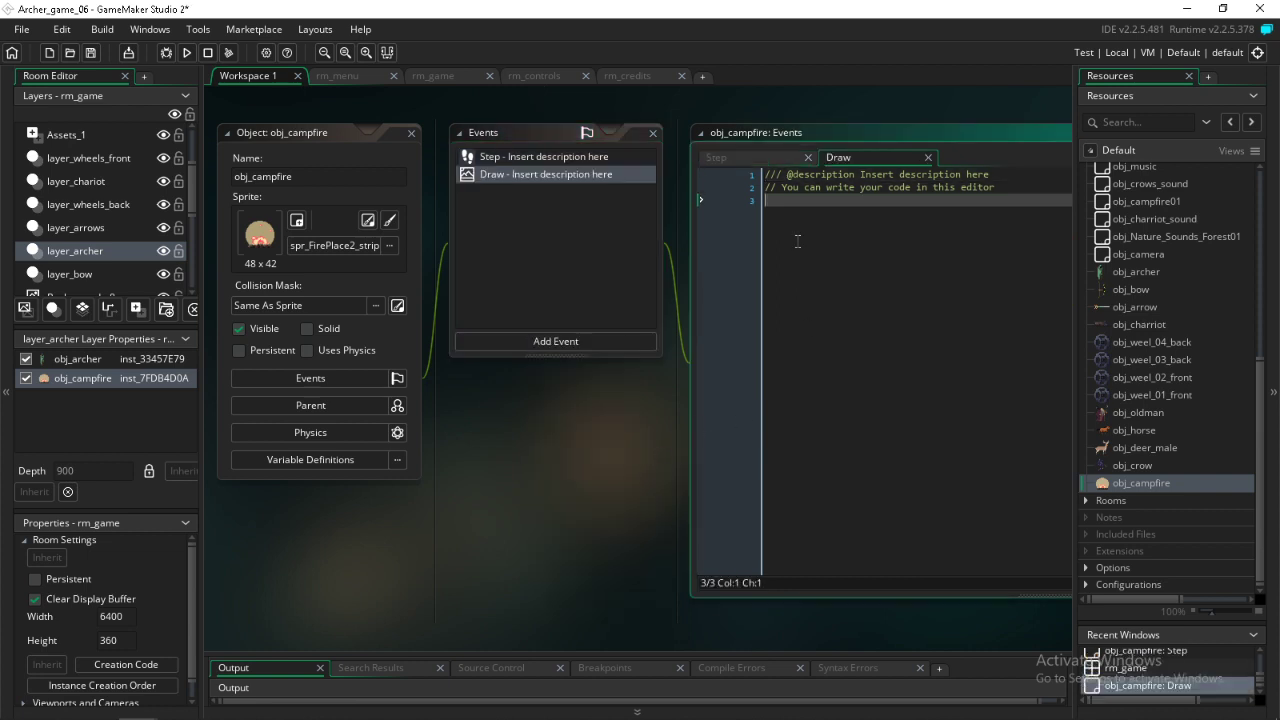
text(draw_self();)
key(Return)
key(Return)
text(dr)
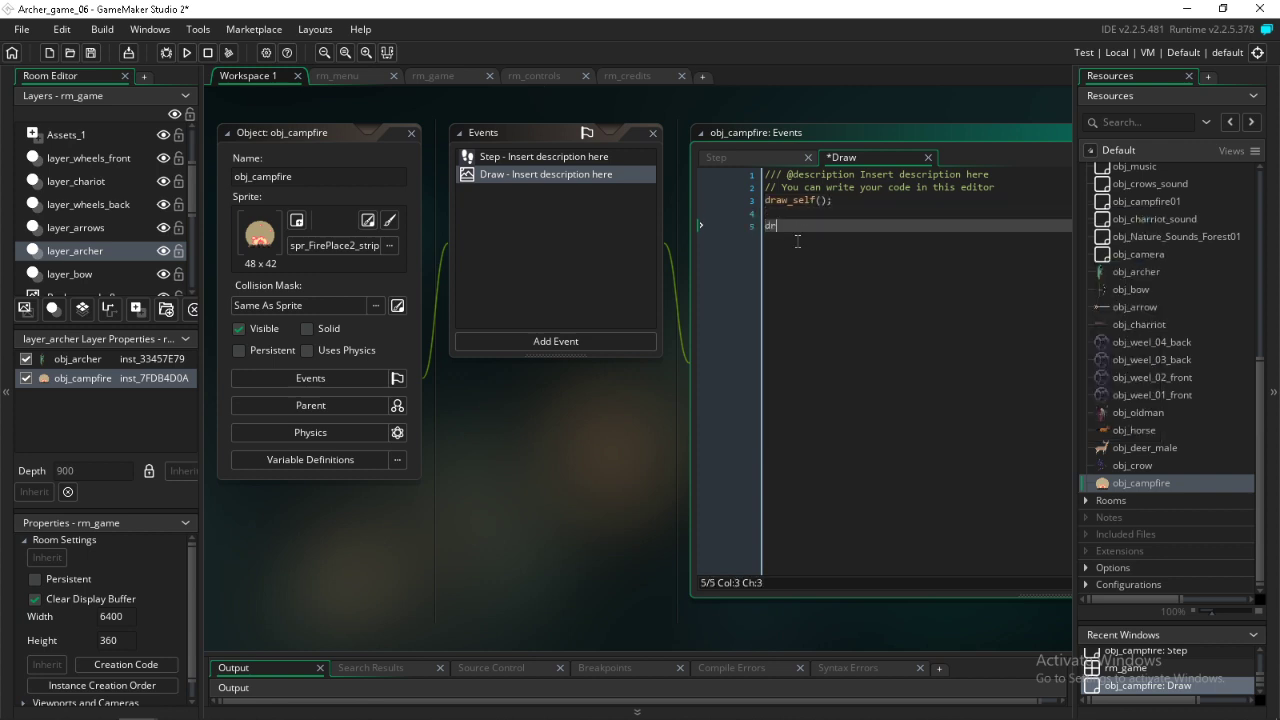
text(aw_c)
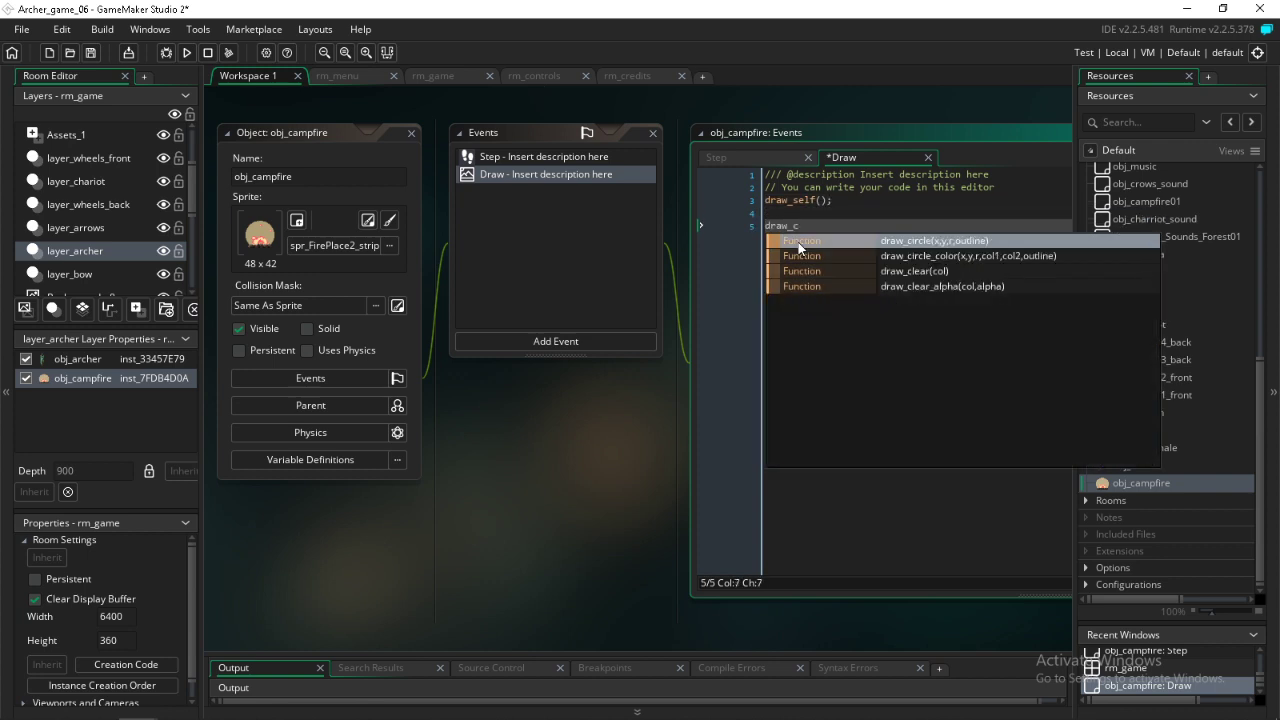
click(799, 244)
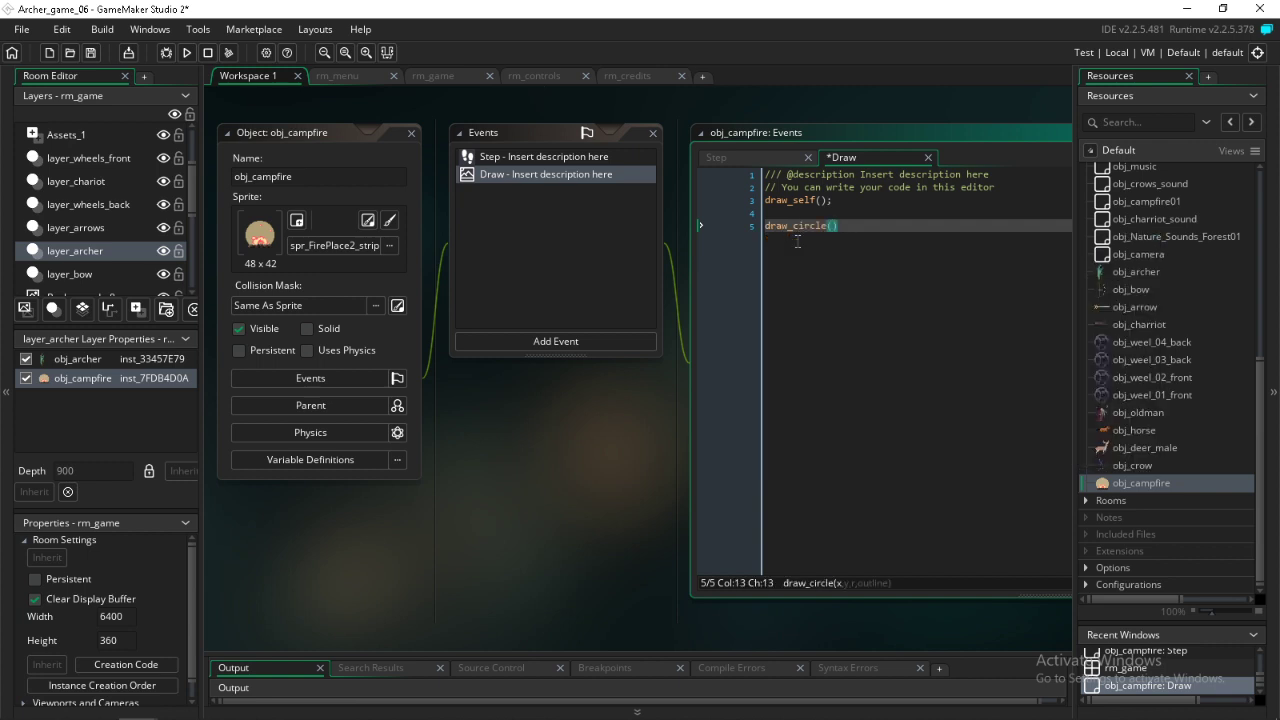
text(x,y,)
text(100)
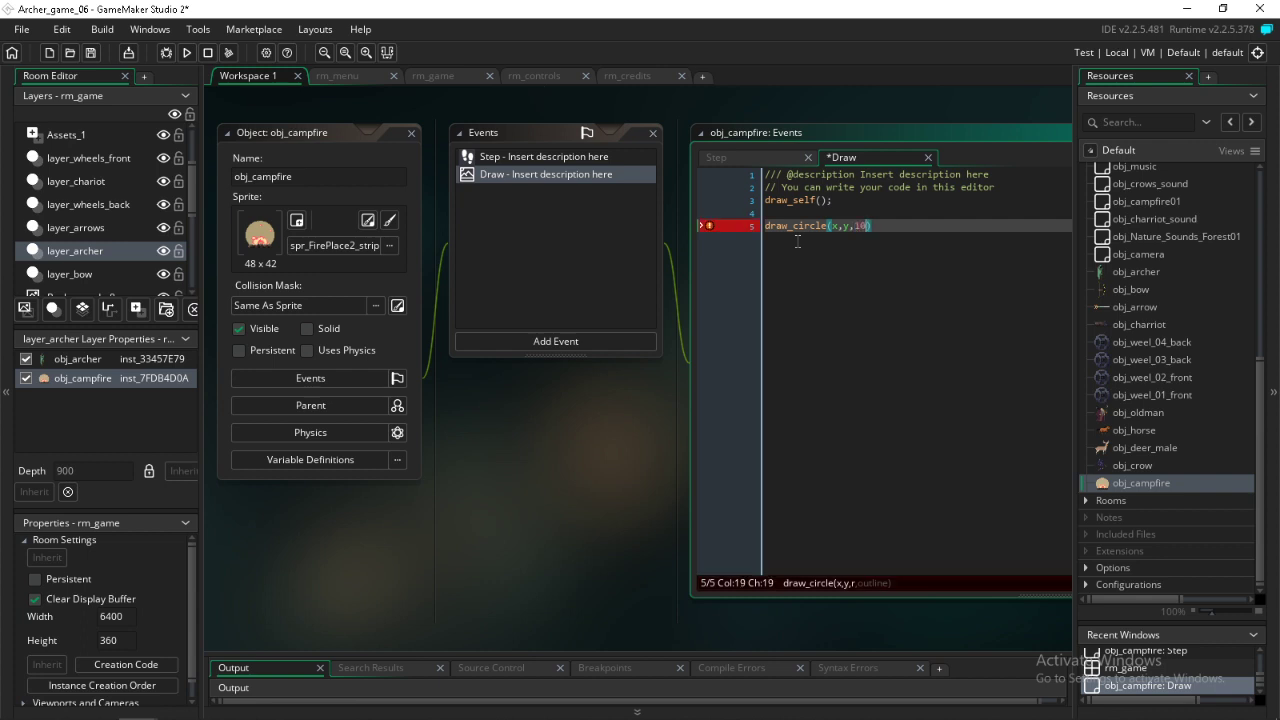
text(,true))
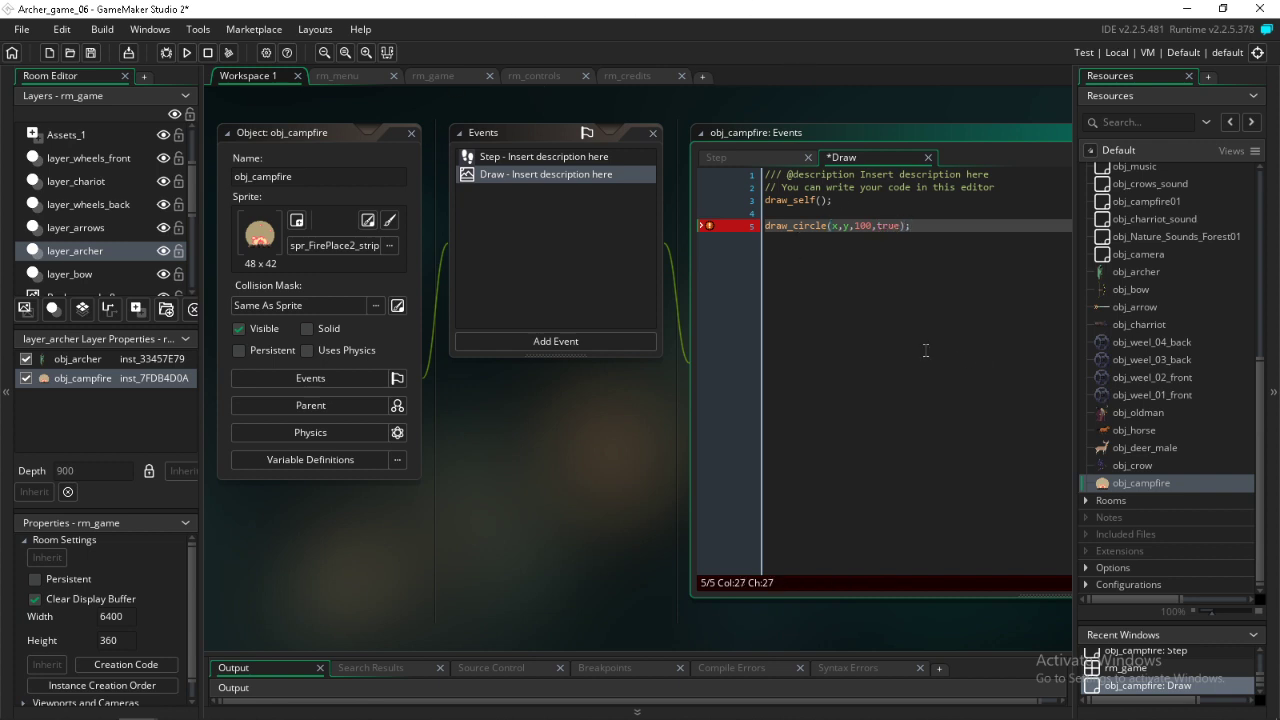
Step: Run the game and start play to check the circle around the campfire against the archer's distance
click(183, 56)
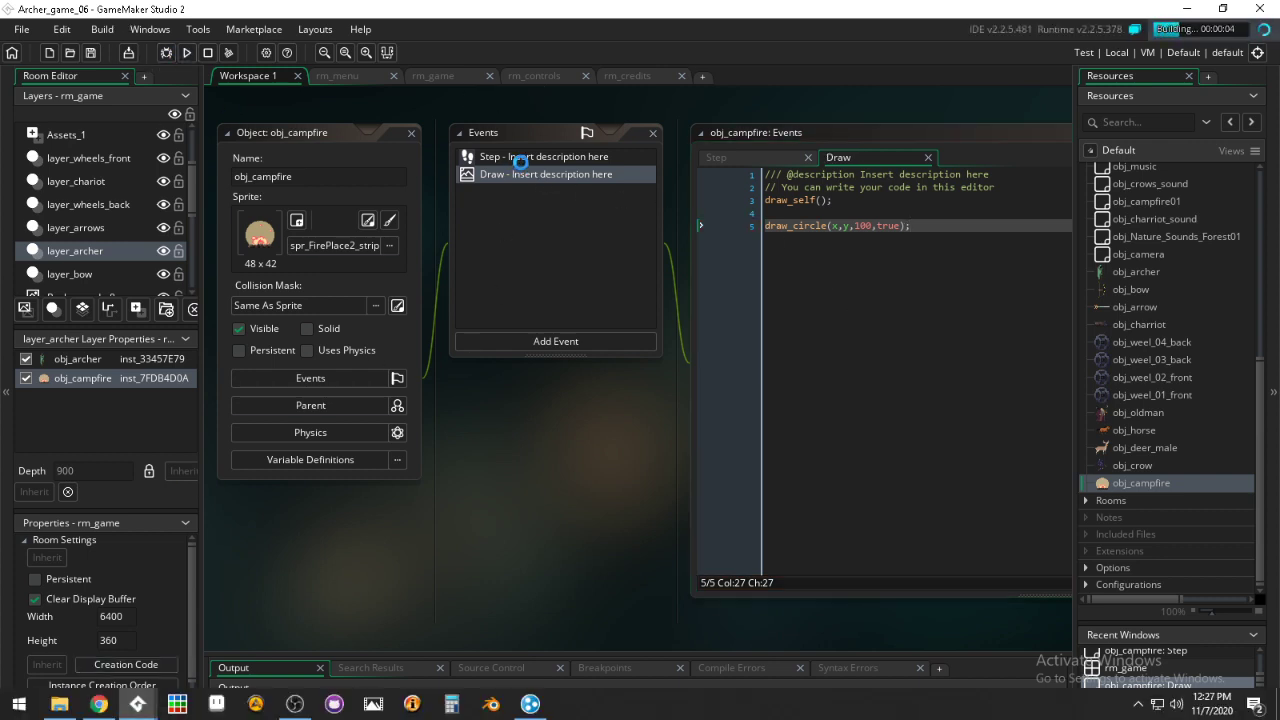
click(522, 157)
click(800, 395)
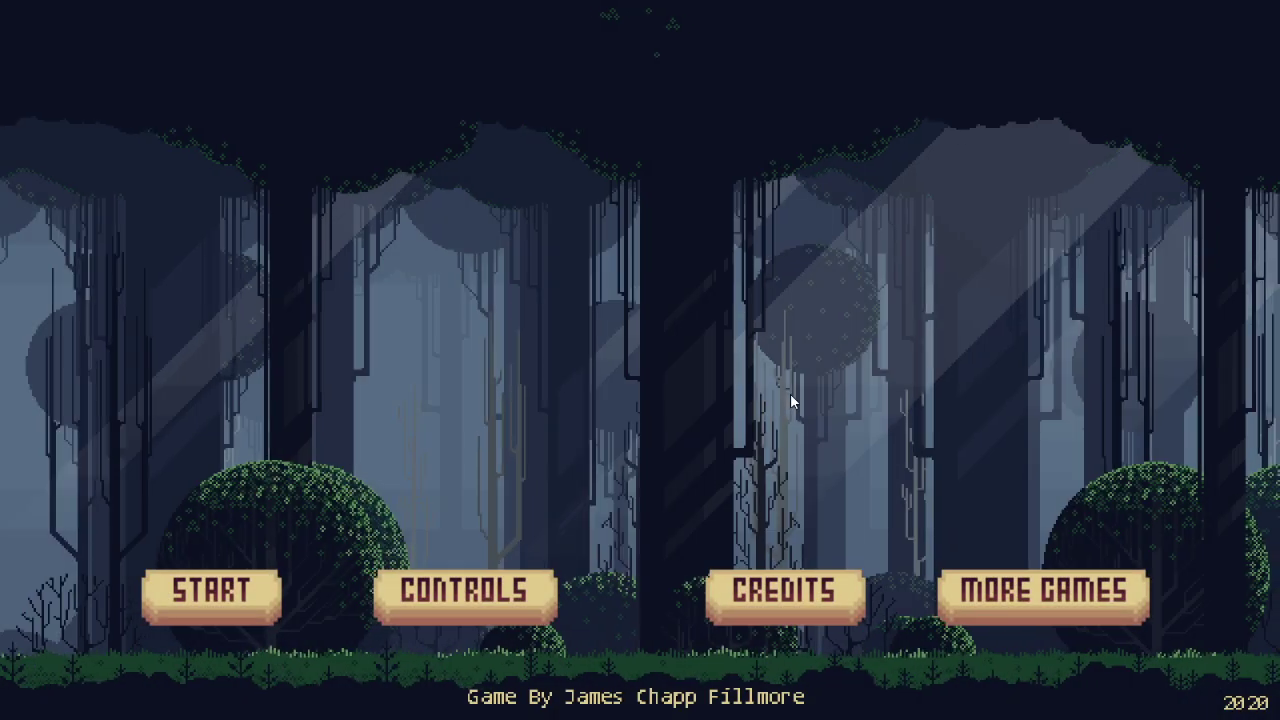
click(258, 602)
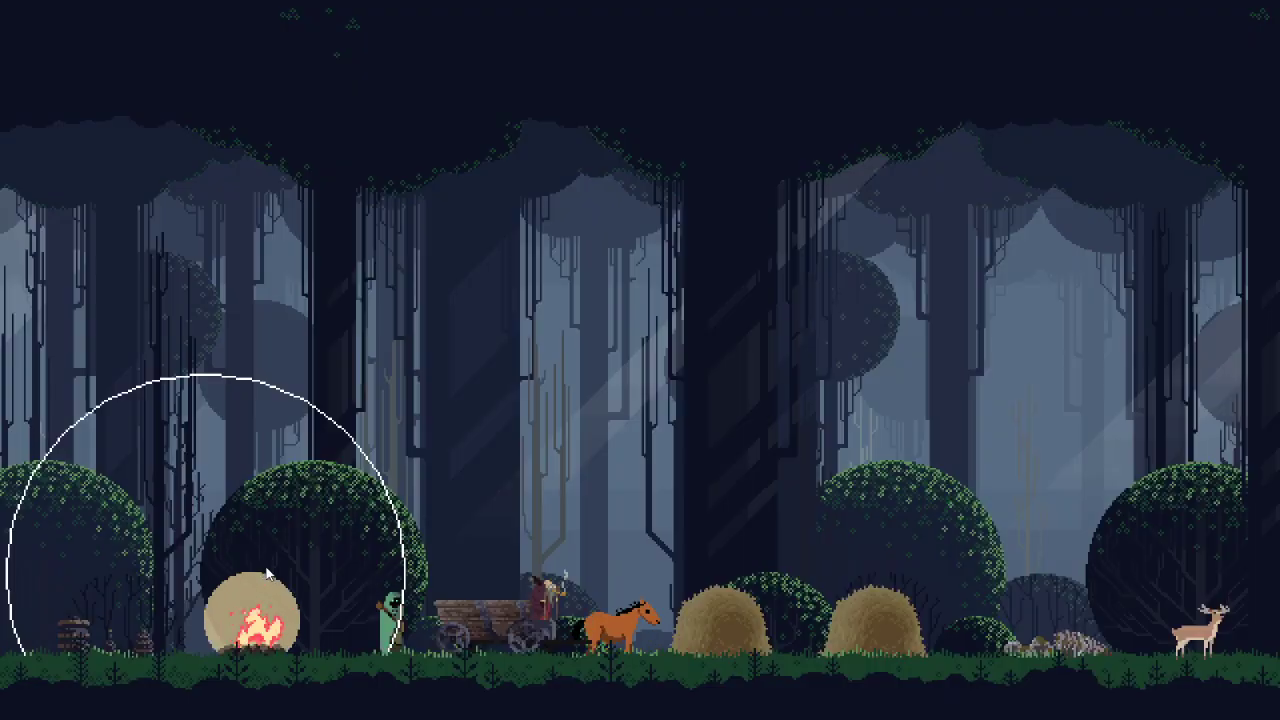
click(440, 597)
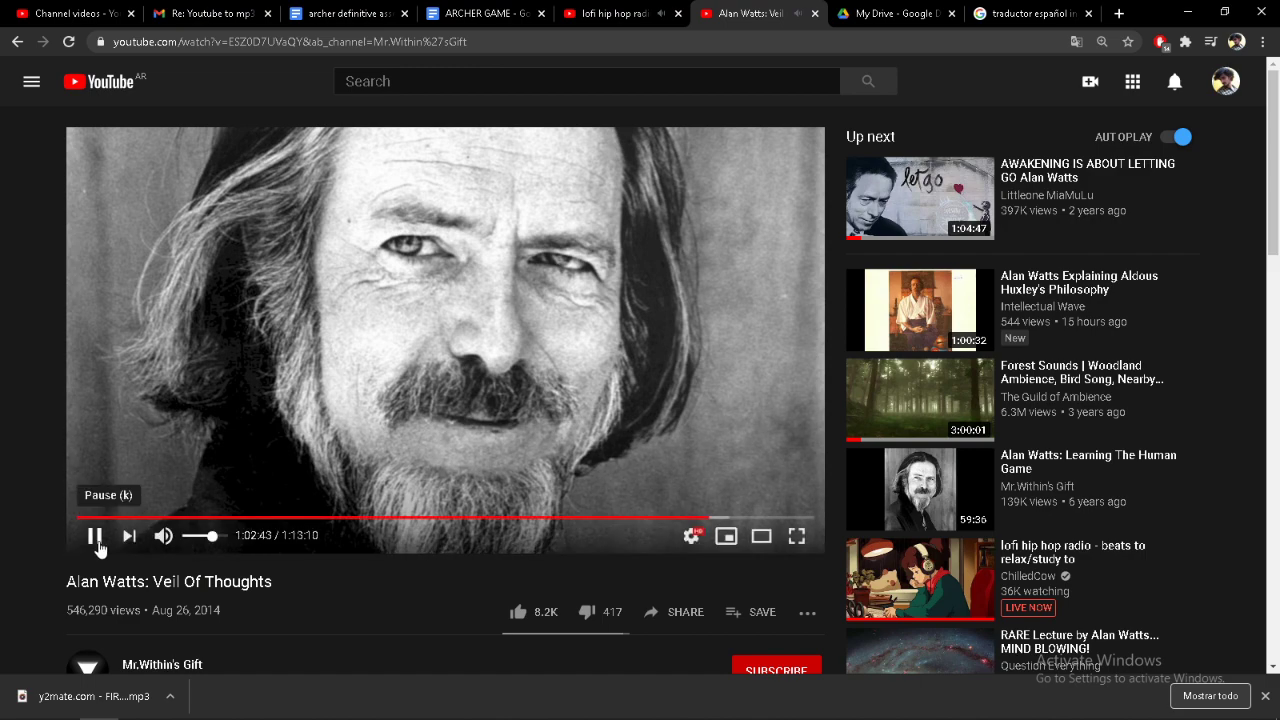
Step: Switch to Chrome and pause the Alan Watts video and the lofi hip hop radio stream on YouTube
click(93, 535)
click(560, 14)
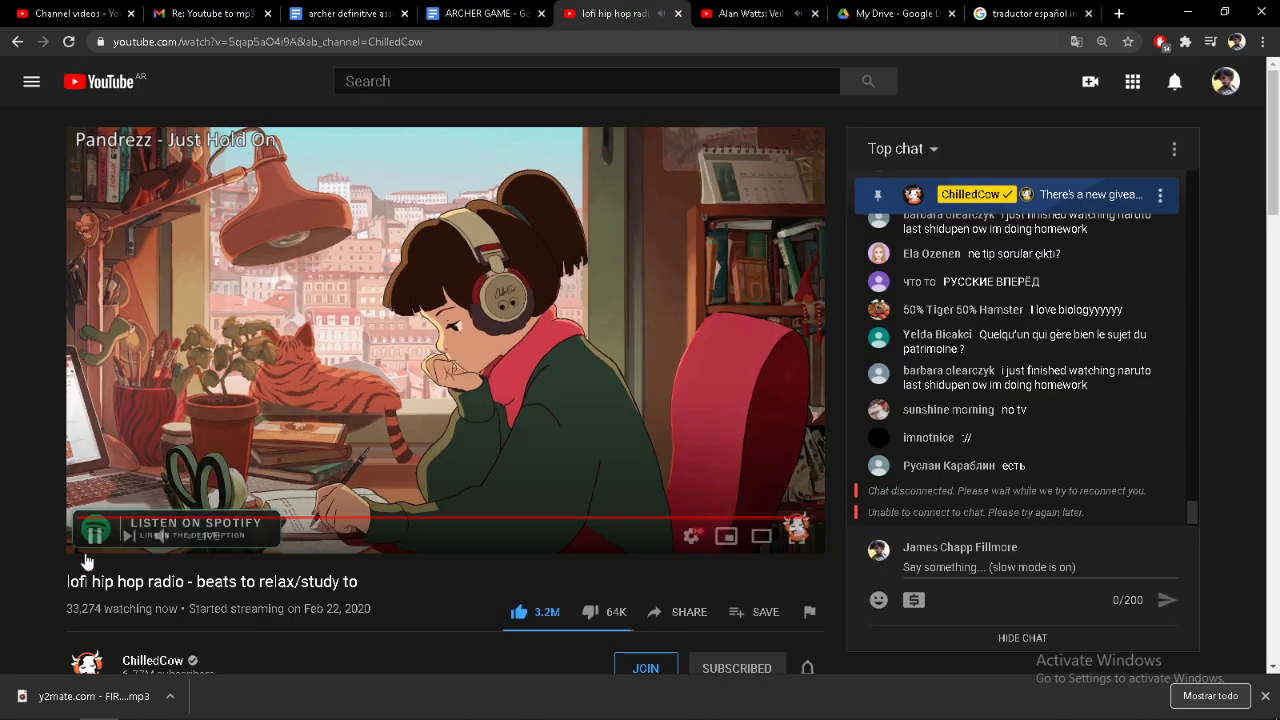
click(90, 540)
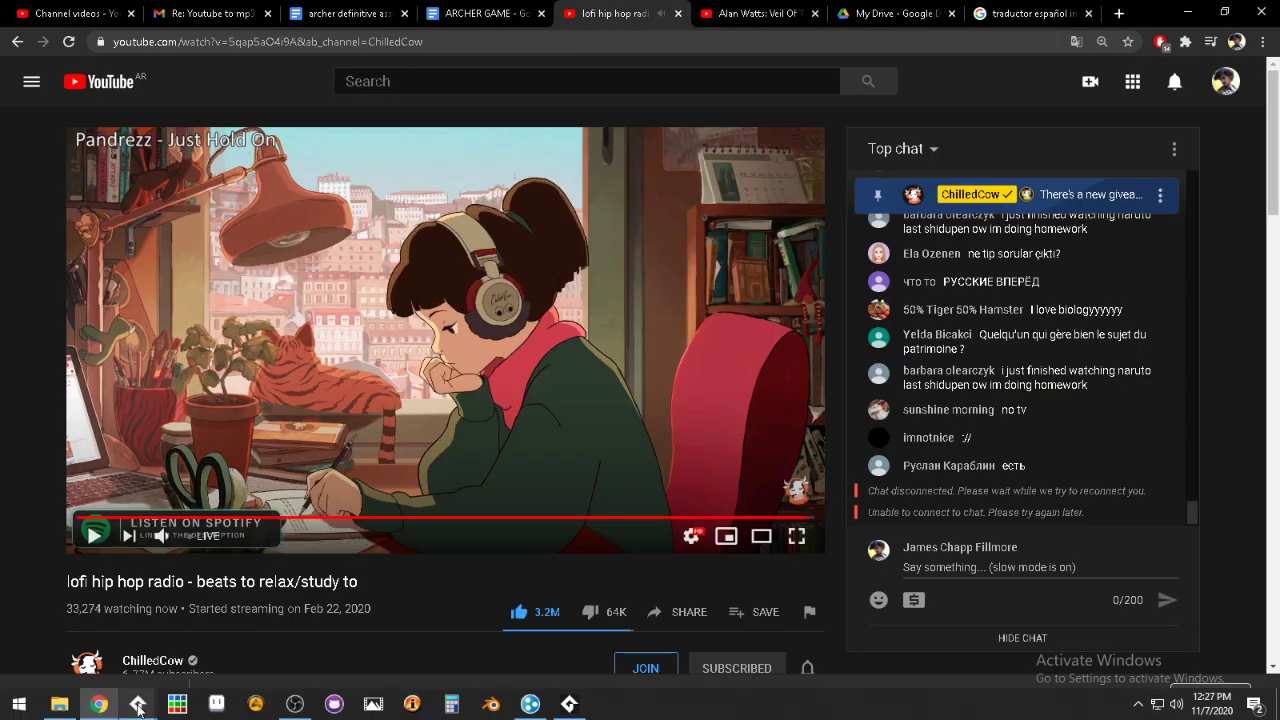
Step: Close the running game and switch to the Archer_game_06 project in GameMaker Studio 2
mouse_move(139, 705)
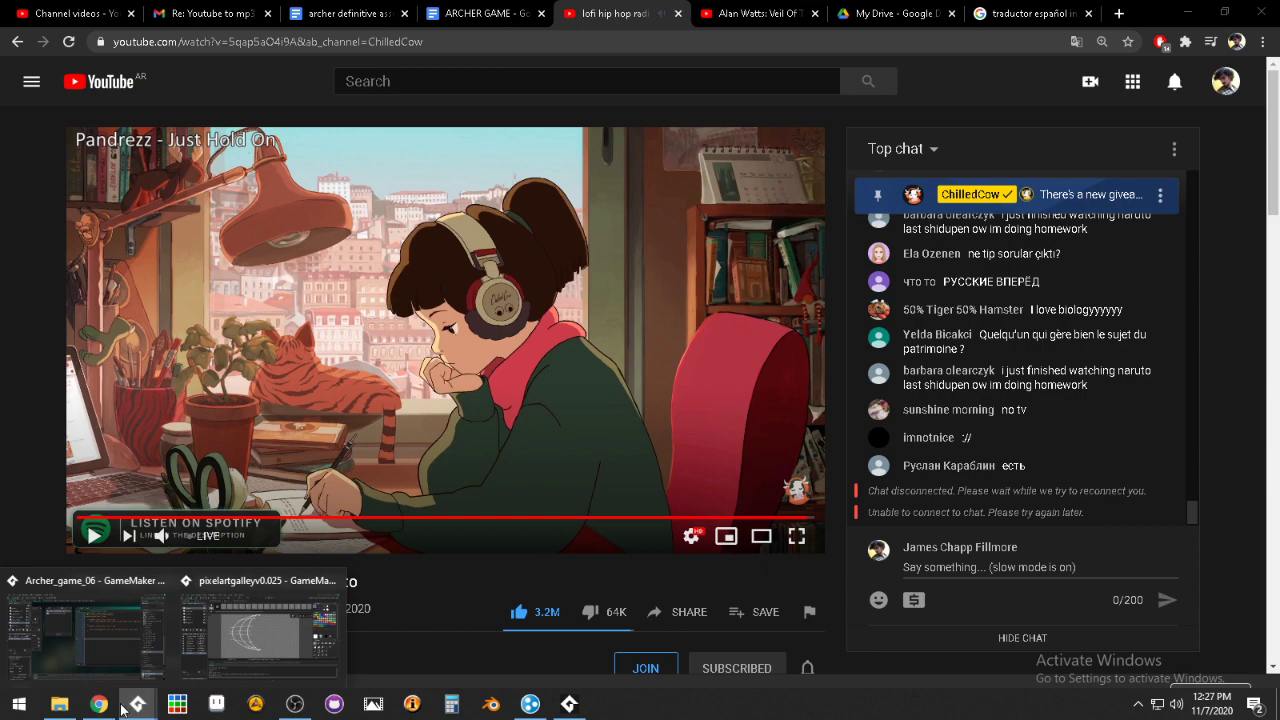
click(569, 704)
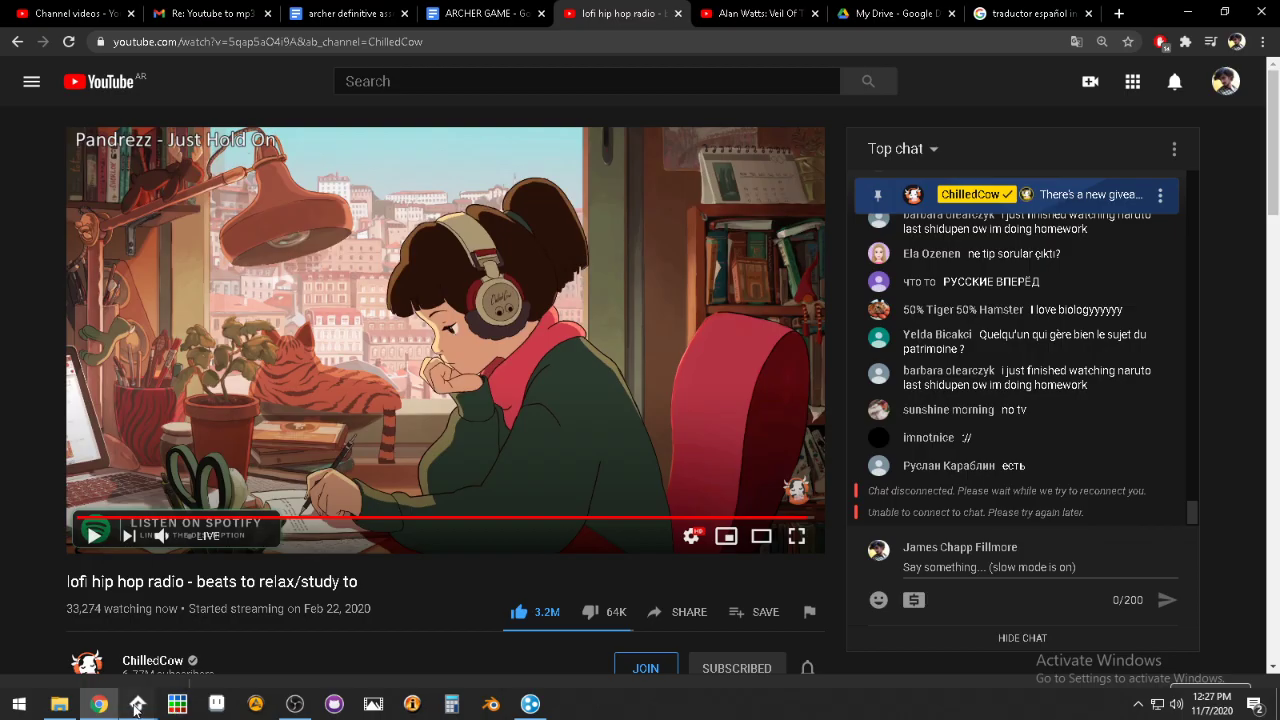
click(137, 707)
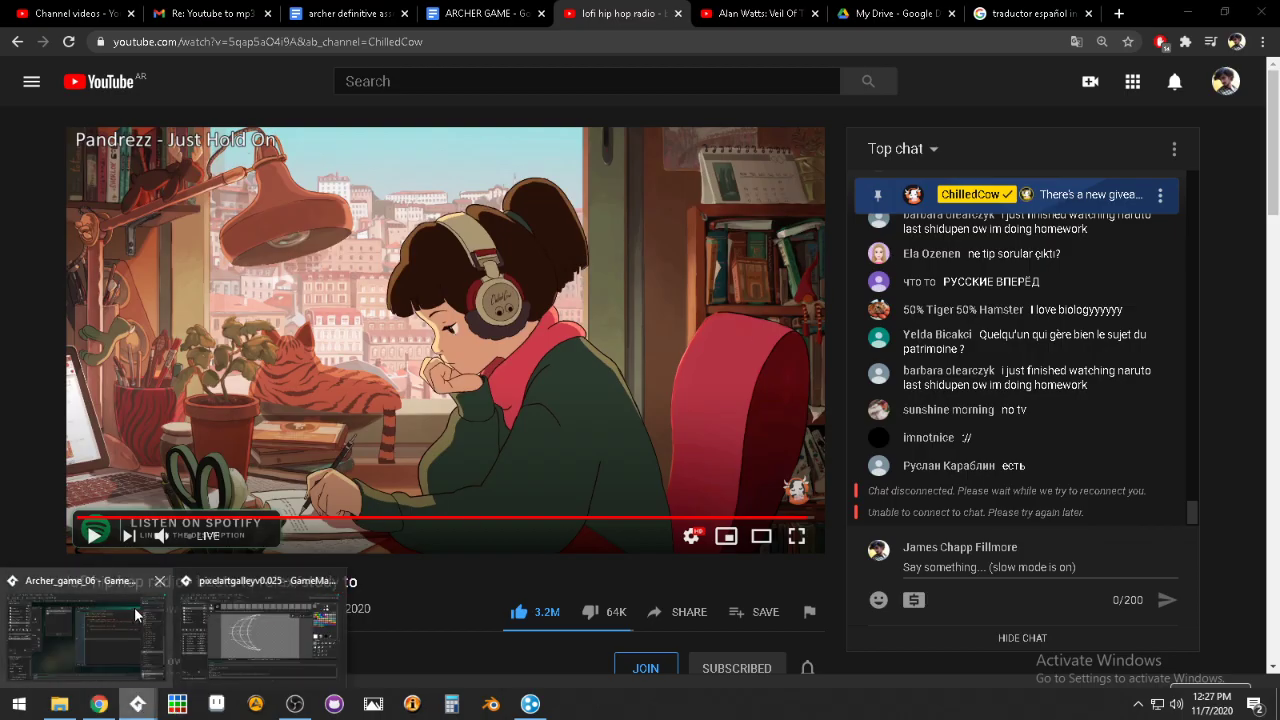
click(85, 628)
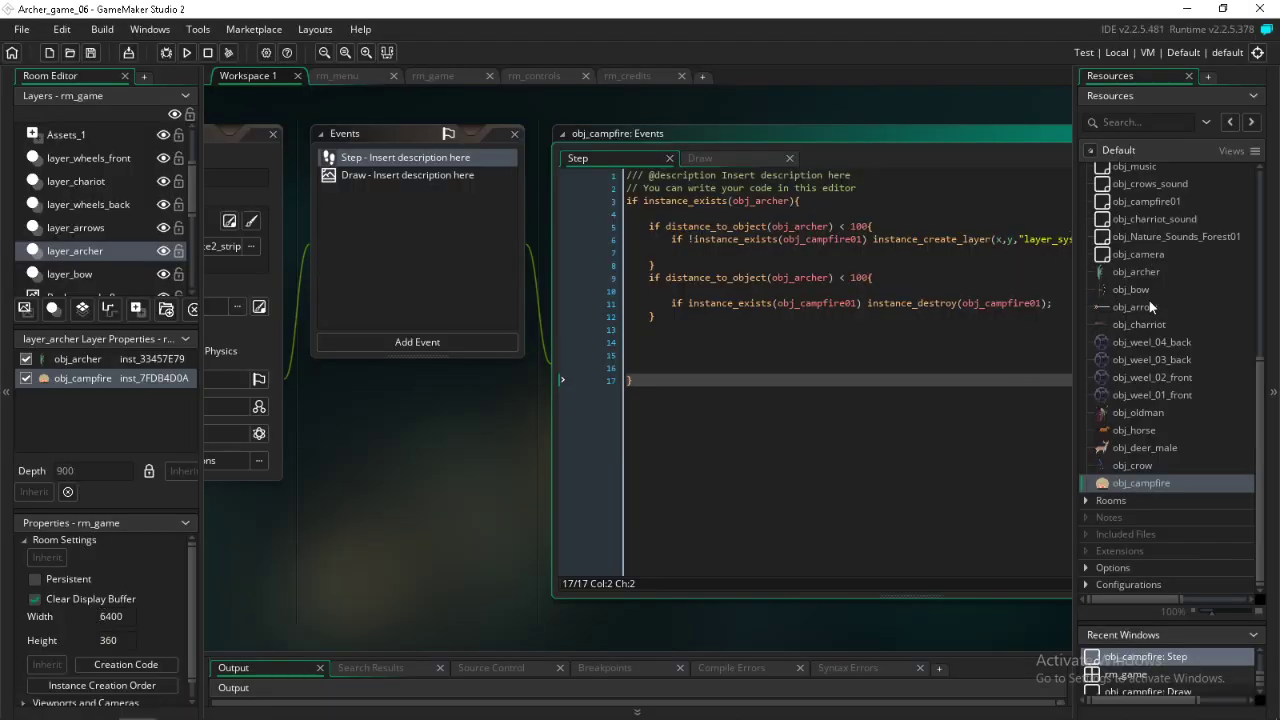
Step: Open the FIRECRACKLINGCAMPFIRE_SOUNDEFFECT sound and preview it for a few seconds
scroll(1168, 320, up, 6)
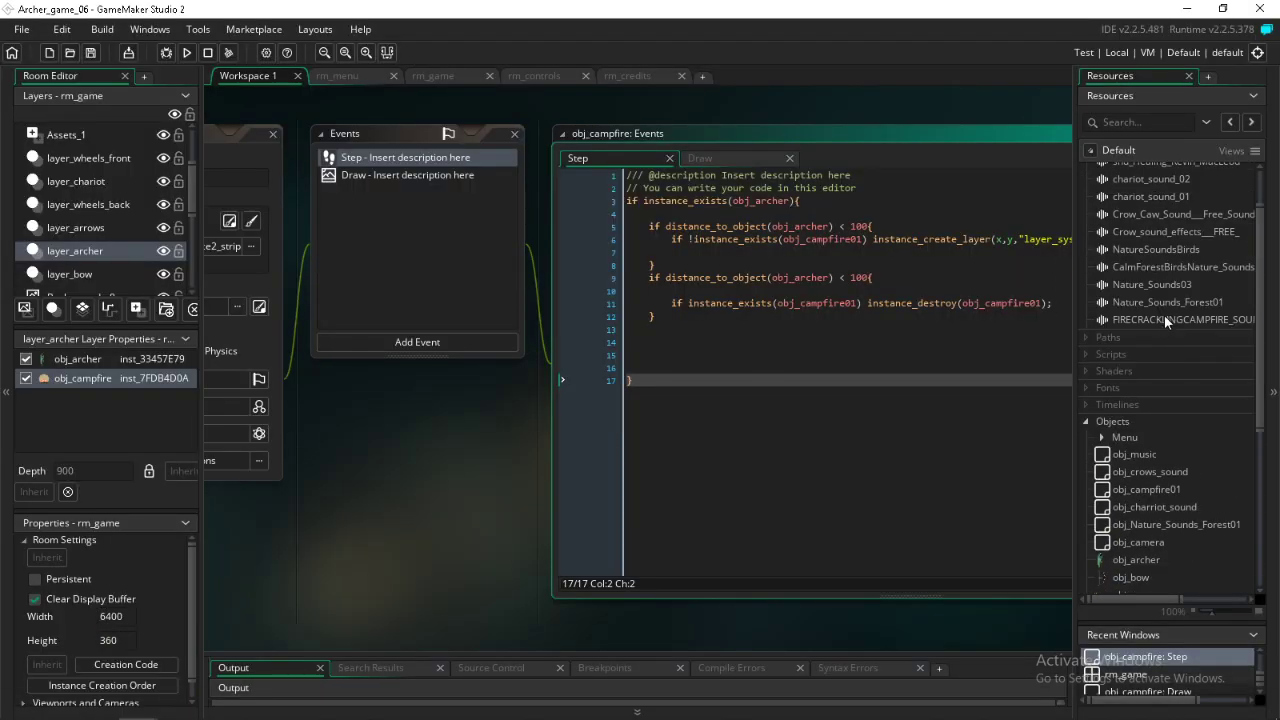
double_click(1163, 318)
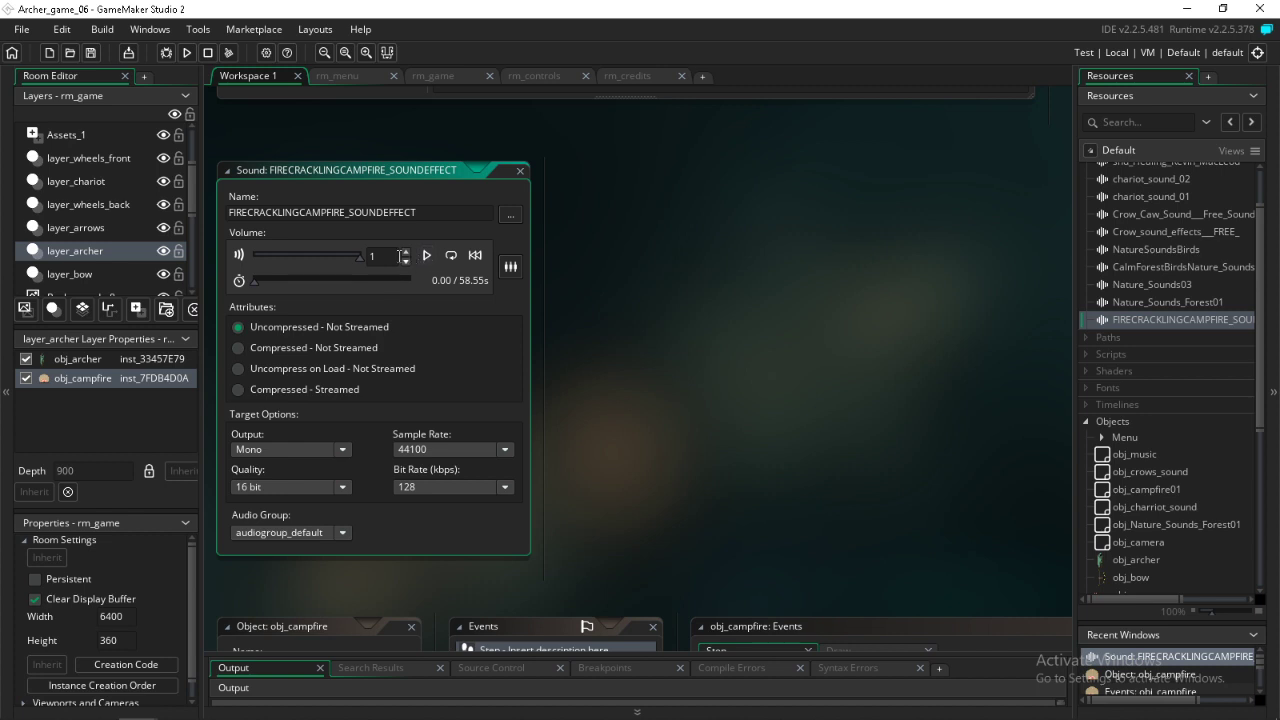
click(426, 256)
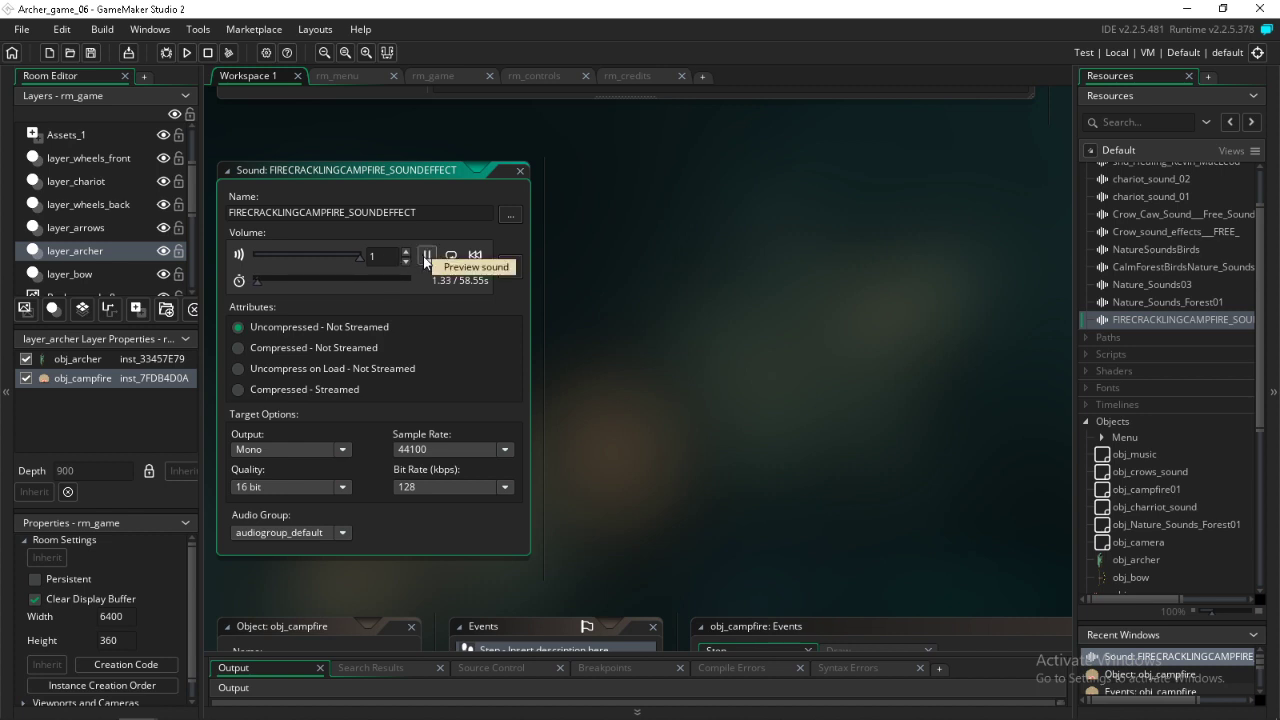
click(426, 257)
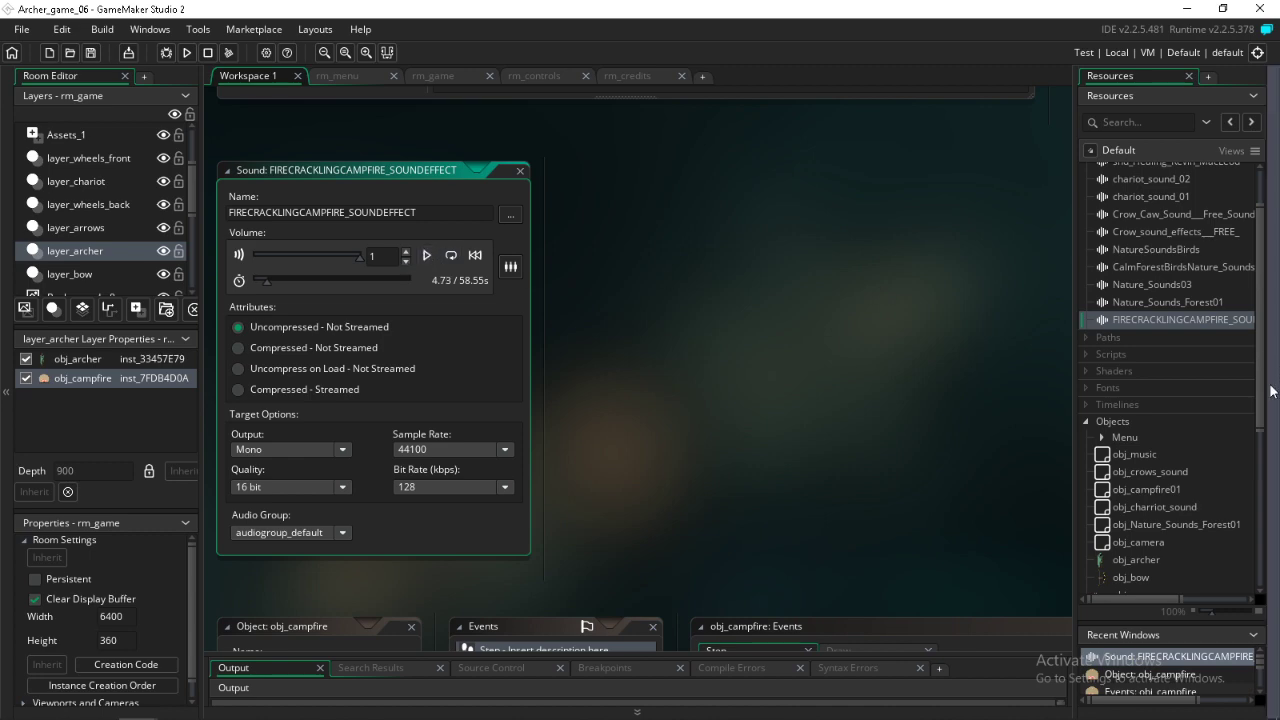
Step: Open obj_campfire01 and review the sound code in its Create, Destroy and Room End events
scroll(1167, 409, down, 2)
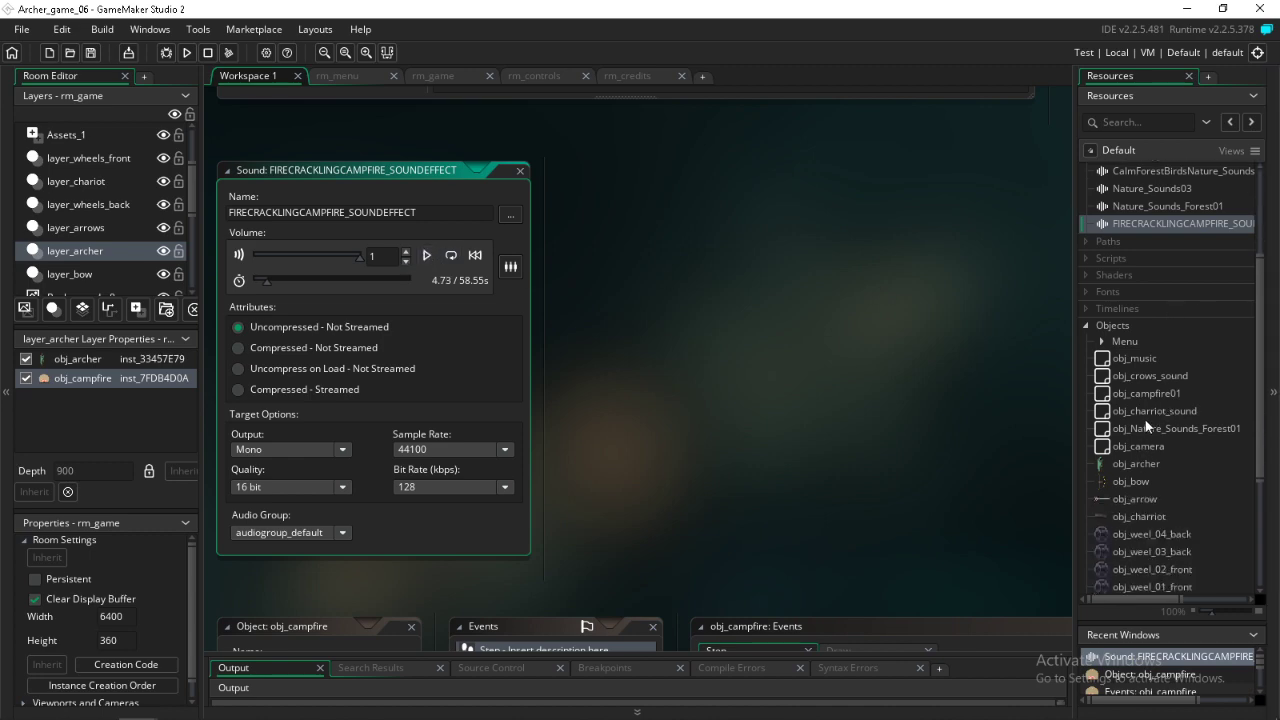
double_click(1146, 391)
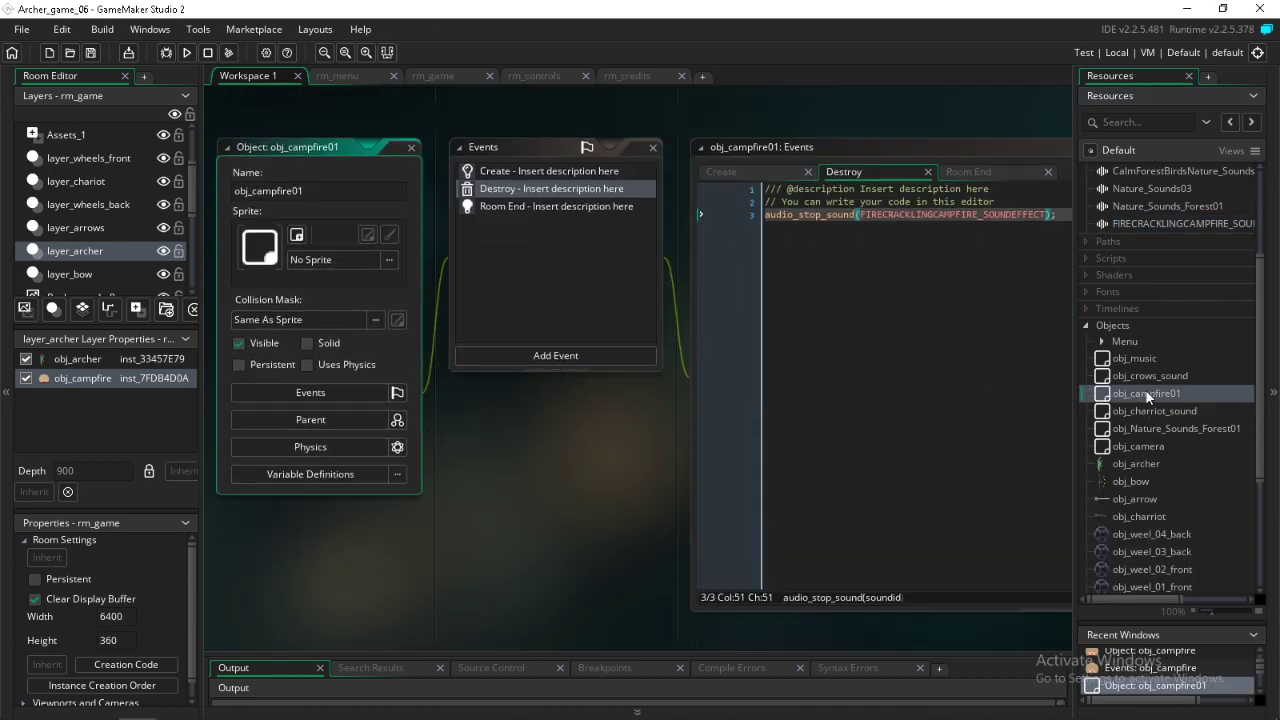
middle_drag(1005, 267, 784, 316)
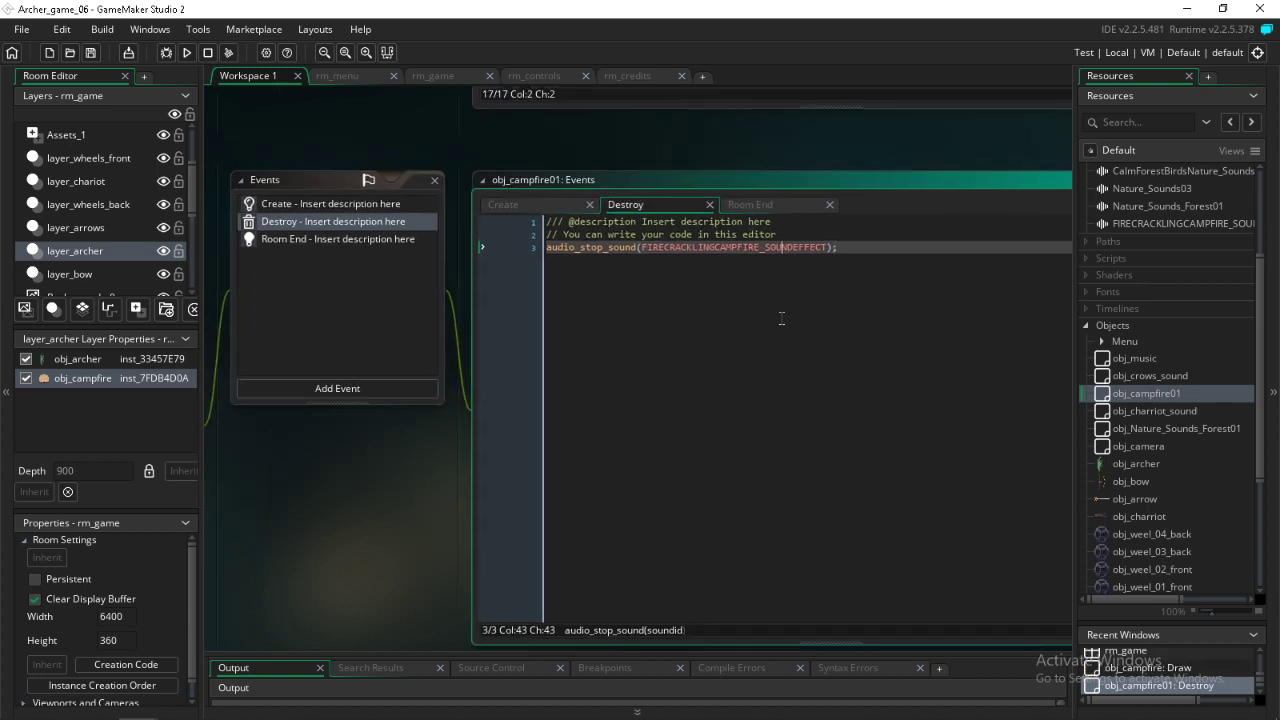
click(828, 247)
click(289, 208)
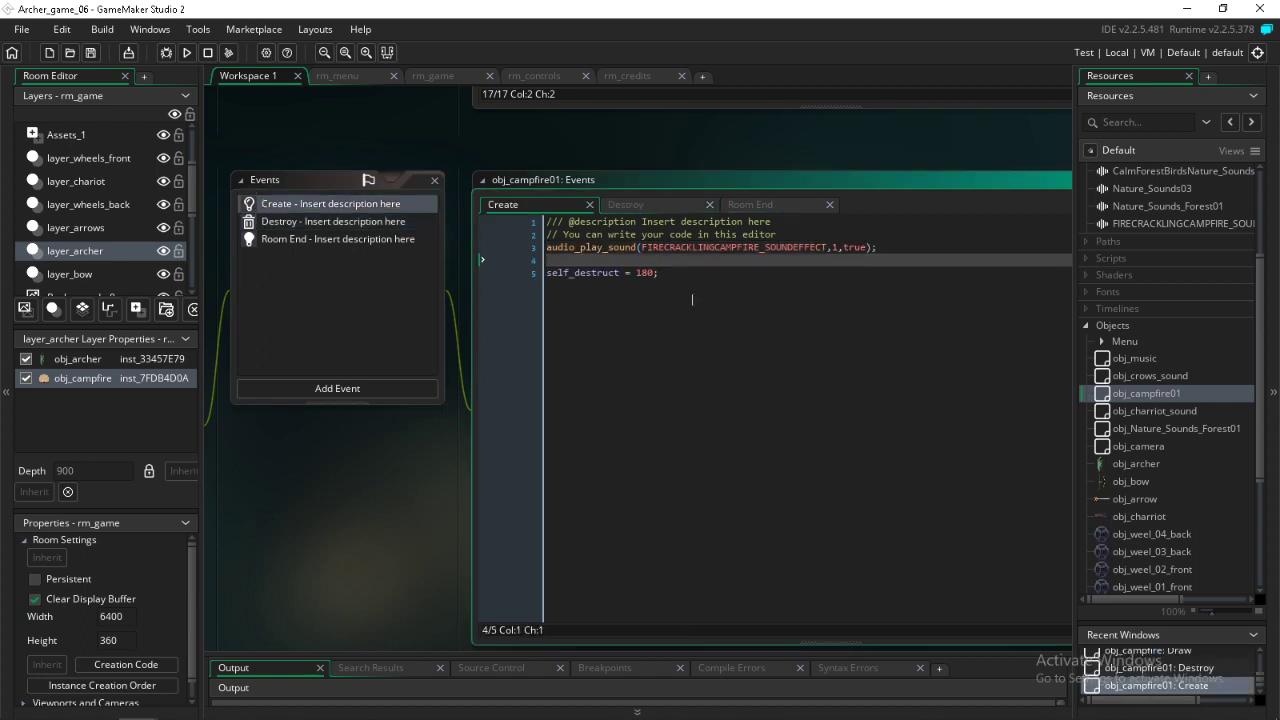
click(347, 219)
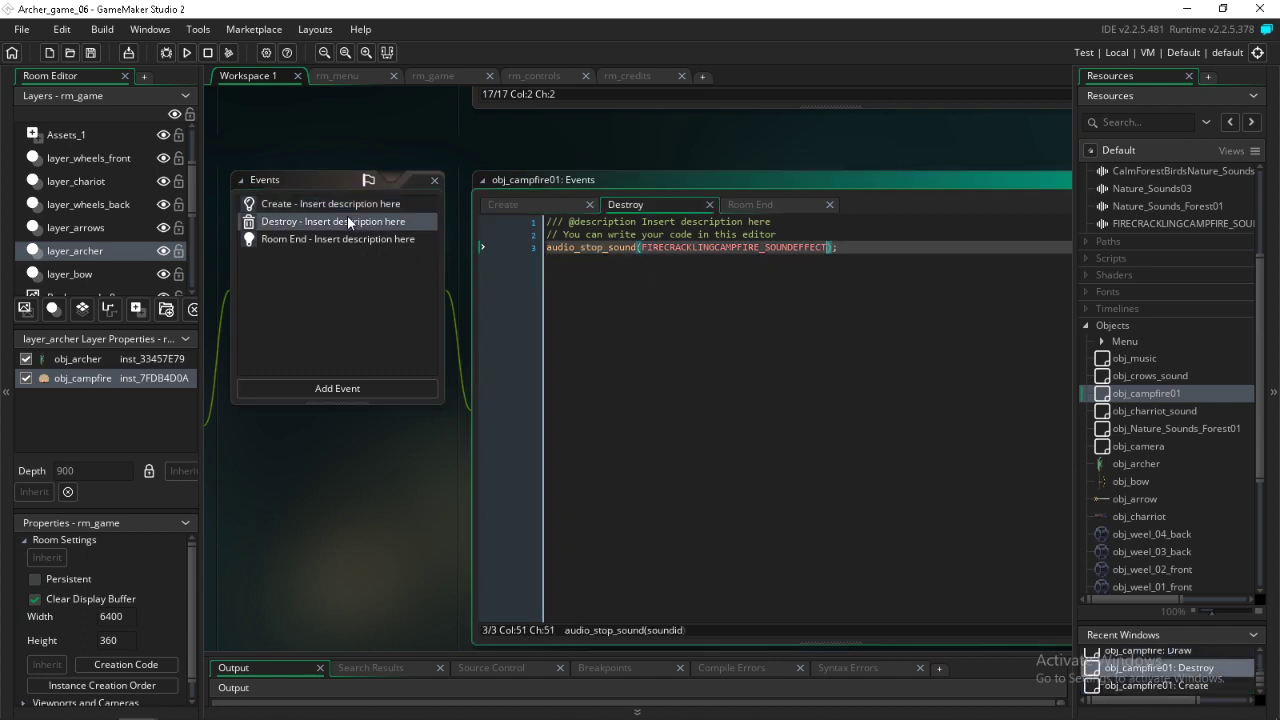
click(385, 240)
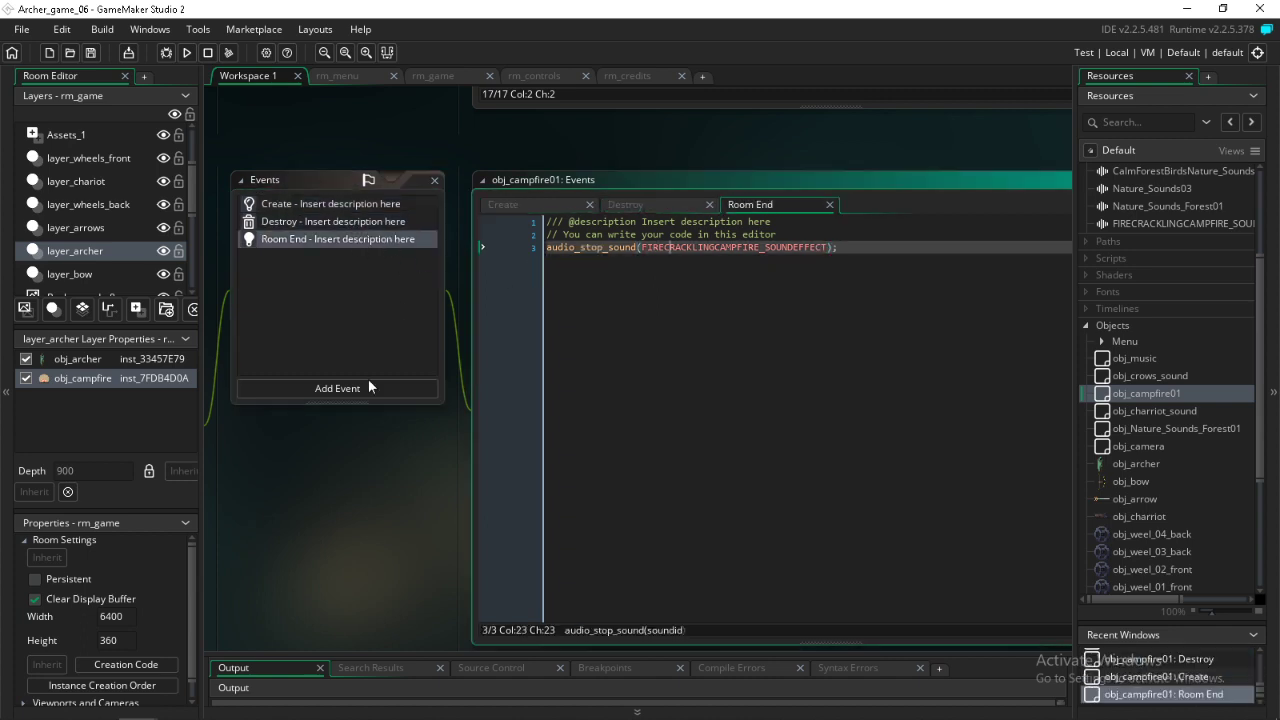
Step: In obj_campfire's Step event, change the second distance check to distance_to_object(obj_archer) > 100 and save the project
scroll(1190, 438, down, 3)
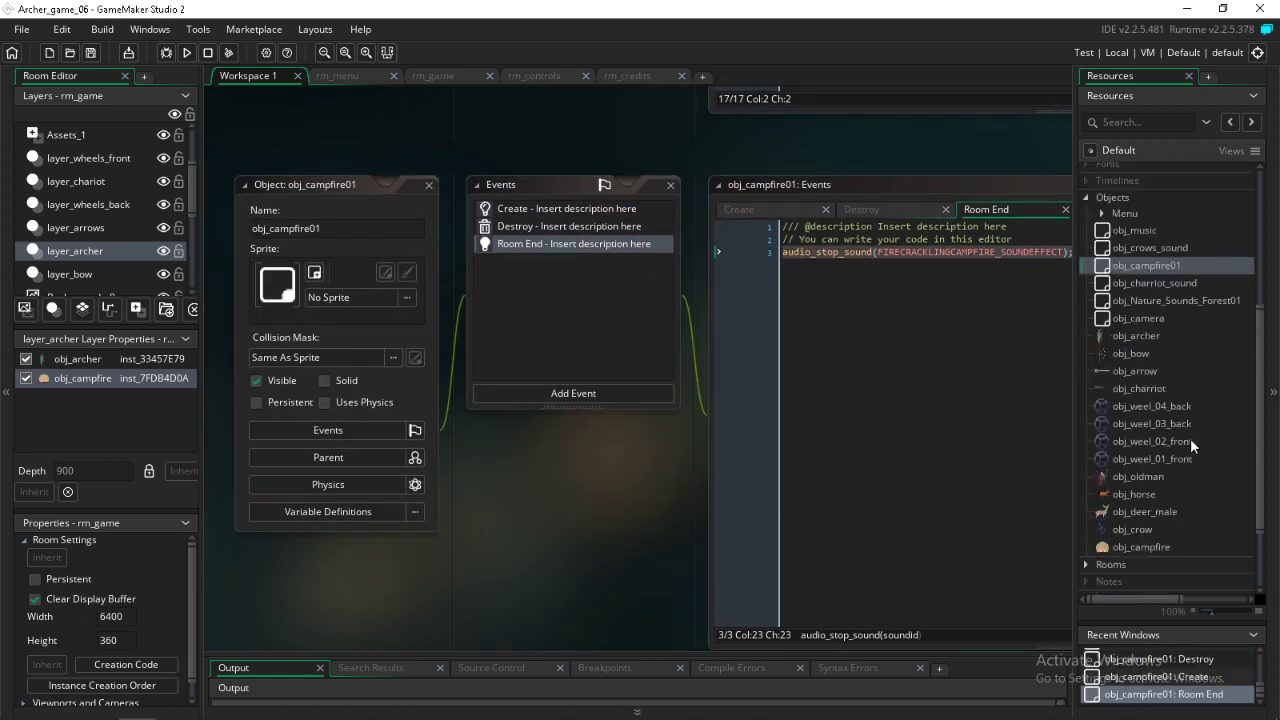
double_click(1140, 482)
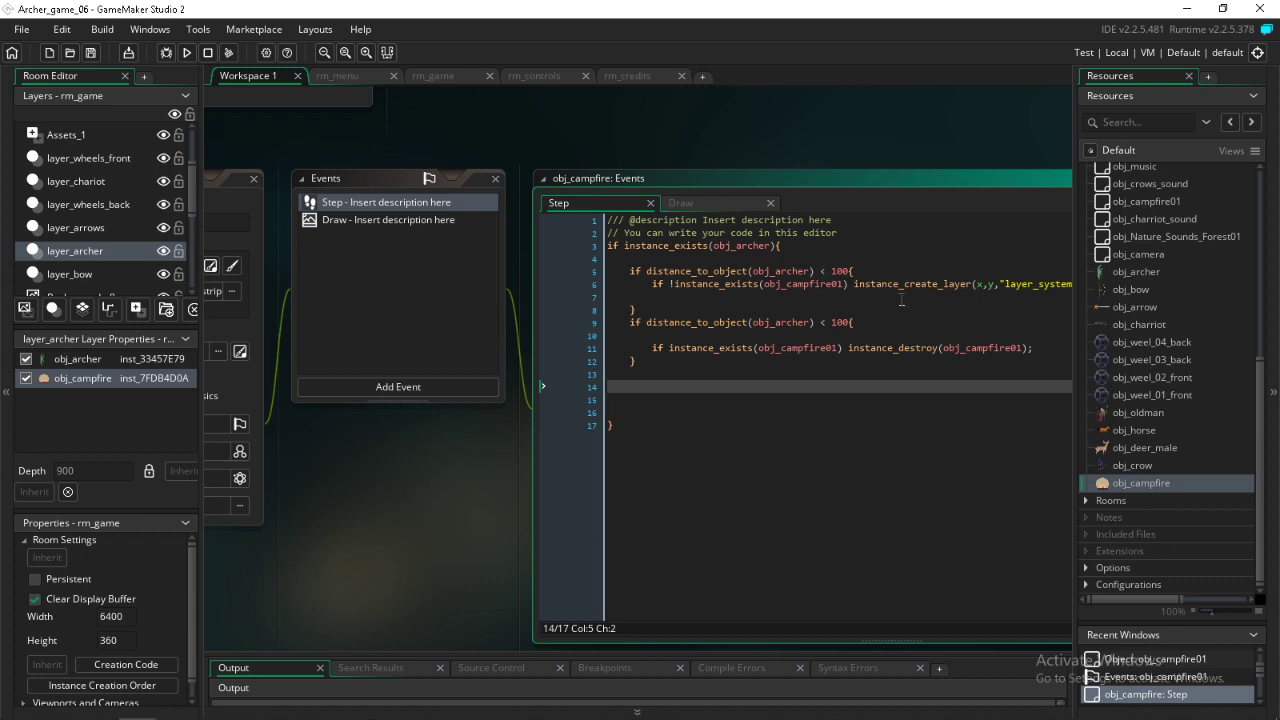
click(770, 297)
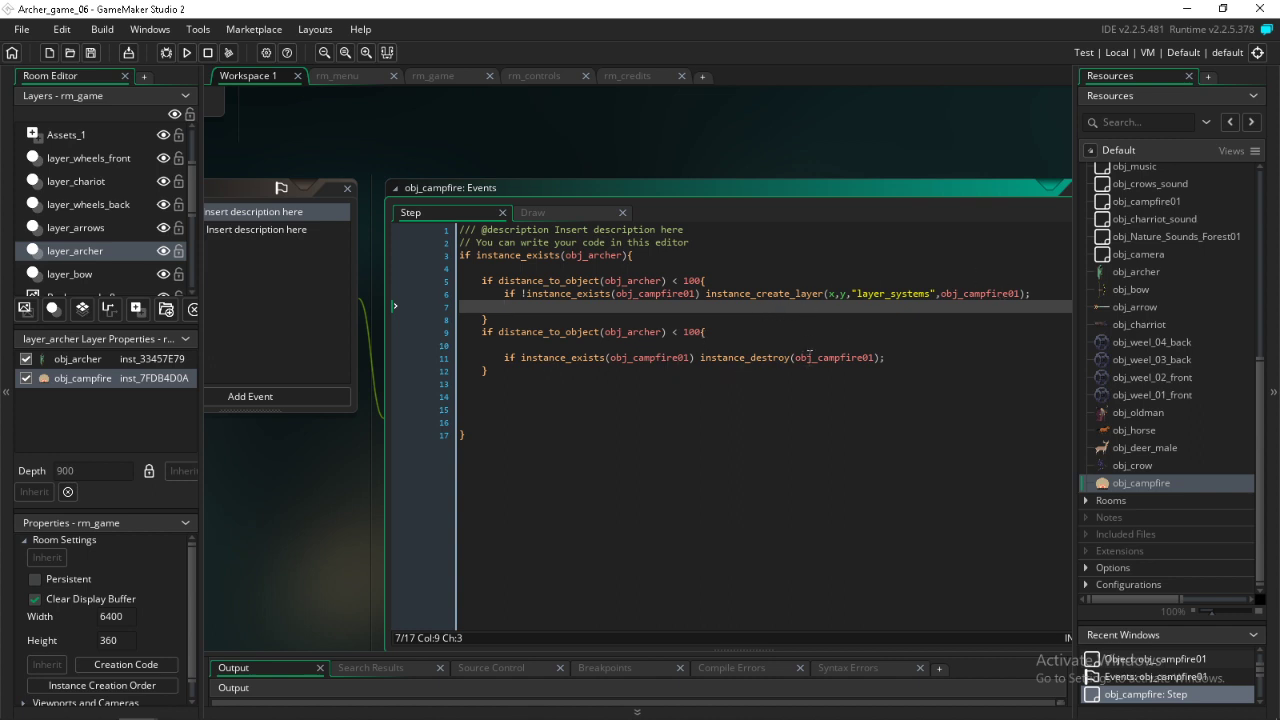
click(672, 332)
key(Delete)
text(<)
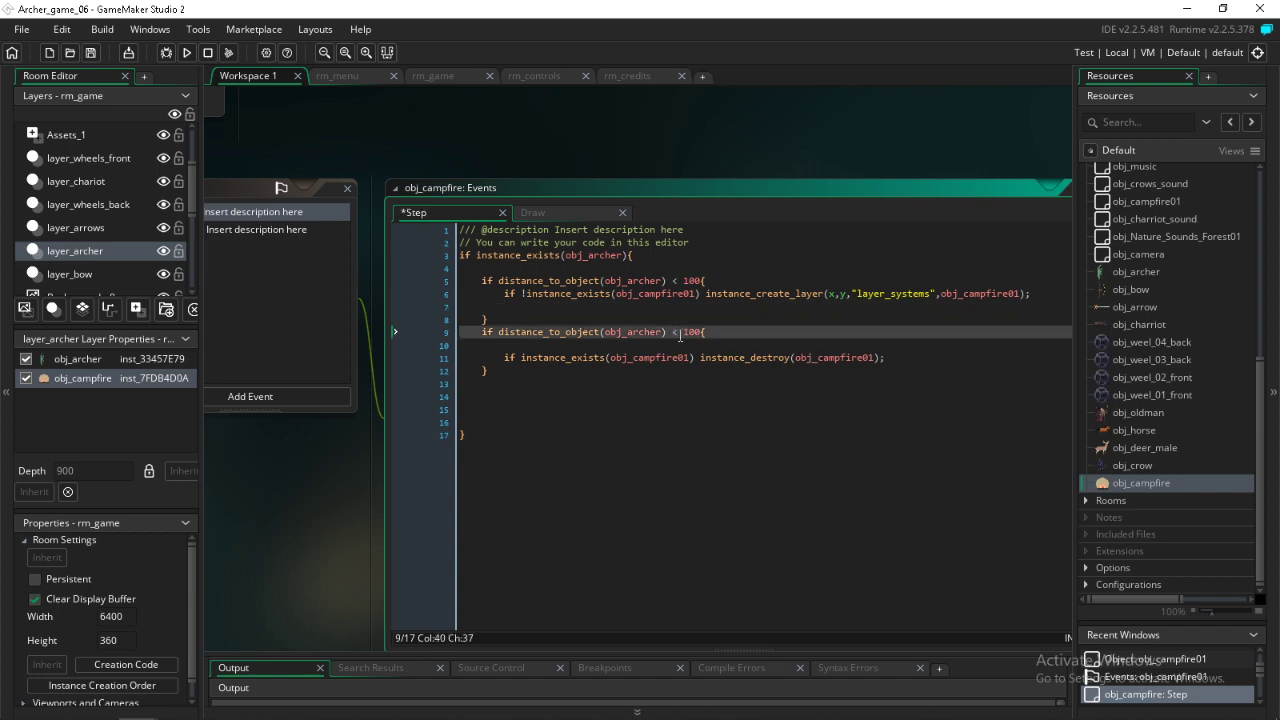
key(BackSpace)
text(>)
click(90, 52)
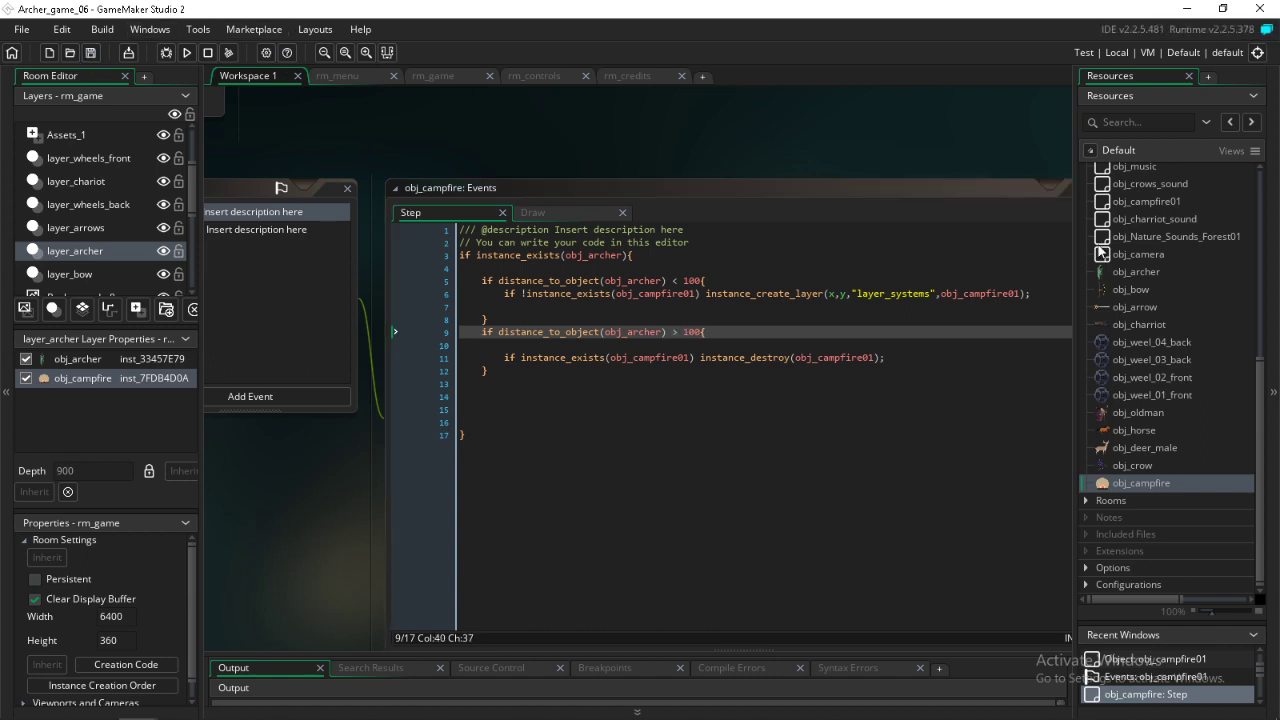
Step: Lower the volume of FIRECRACKLINGCAMPFIRE_SOUNDEFFECT to 0.23 and preview the sound
scroll(1144, 273, up, 4)
click(1152, 189)
scroll(1154, 210, up, 3)
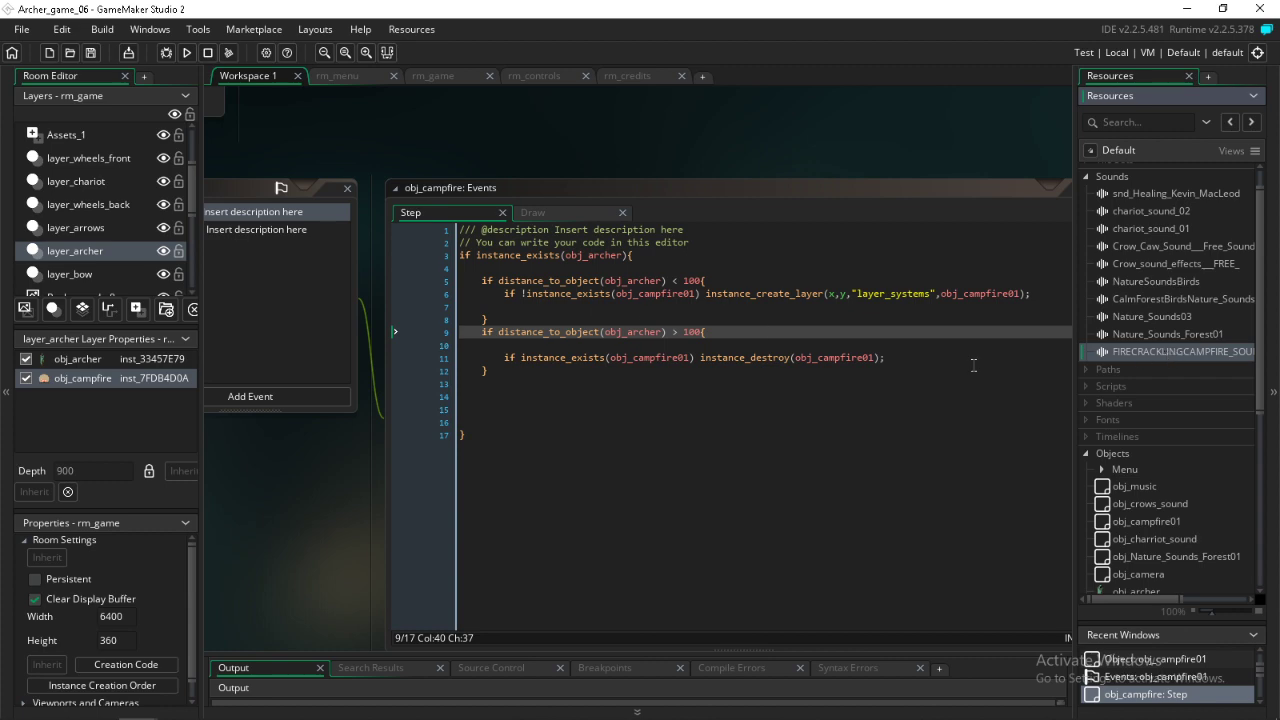
double_click(1170, 350)
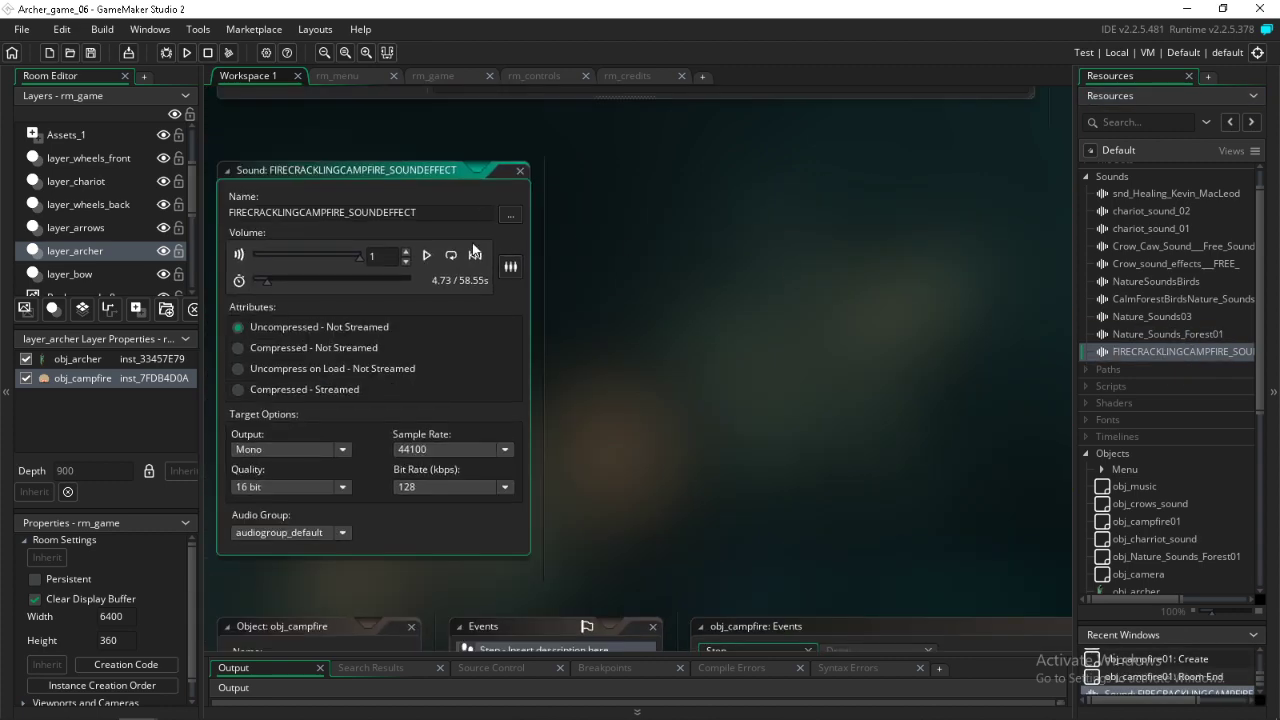
drag(355, 254, 316, 257)
click(425, 256)
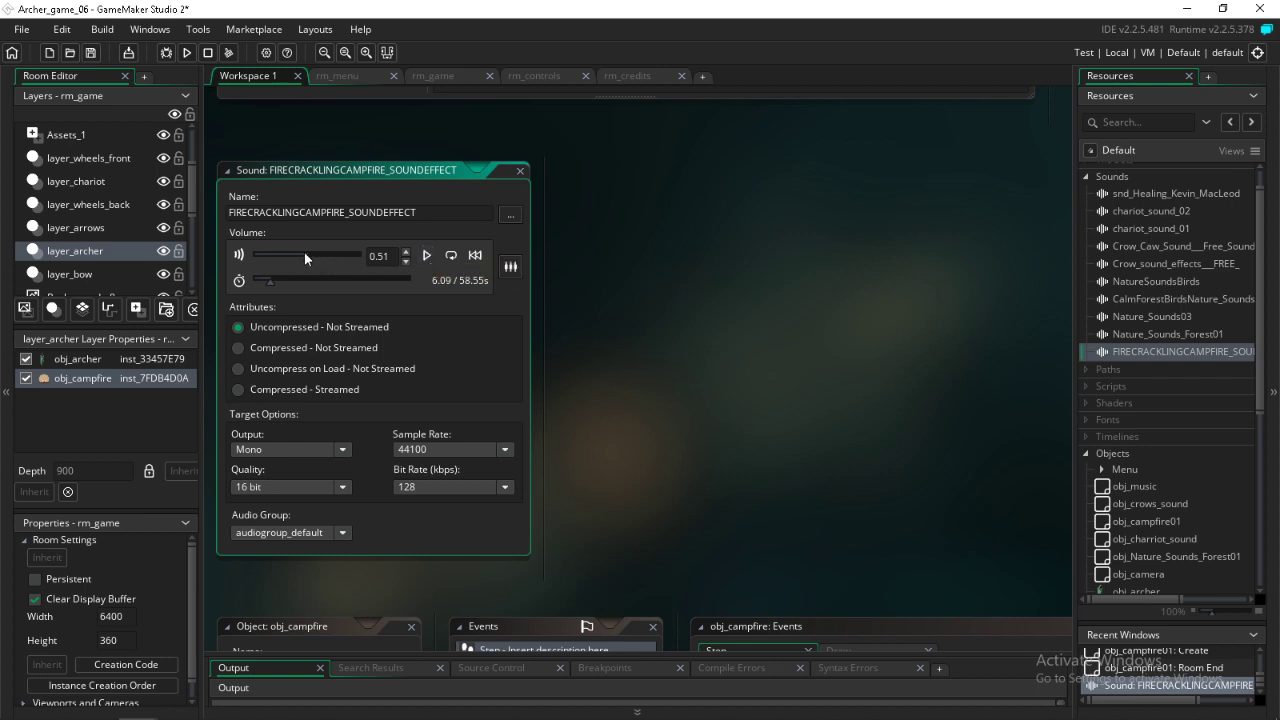
drag(305, 254, 280, 255)
click(426, 255)
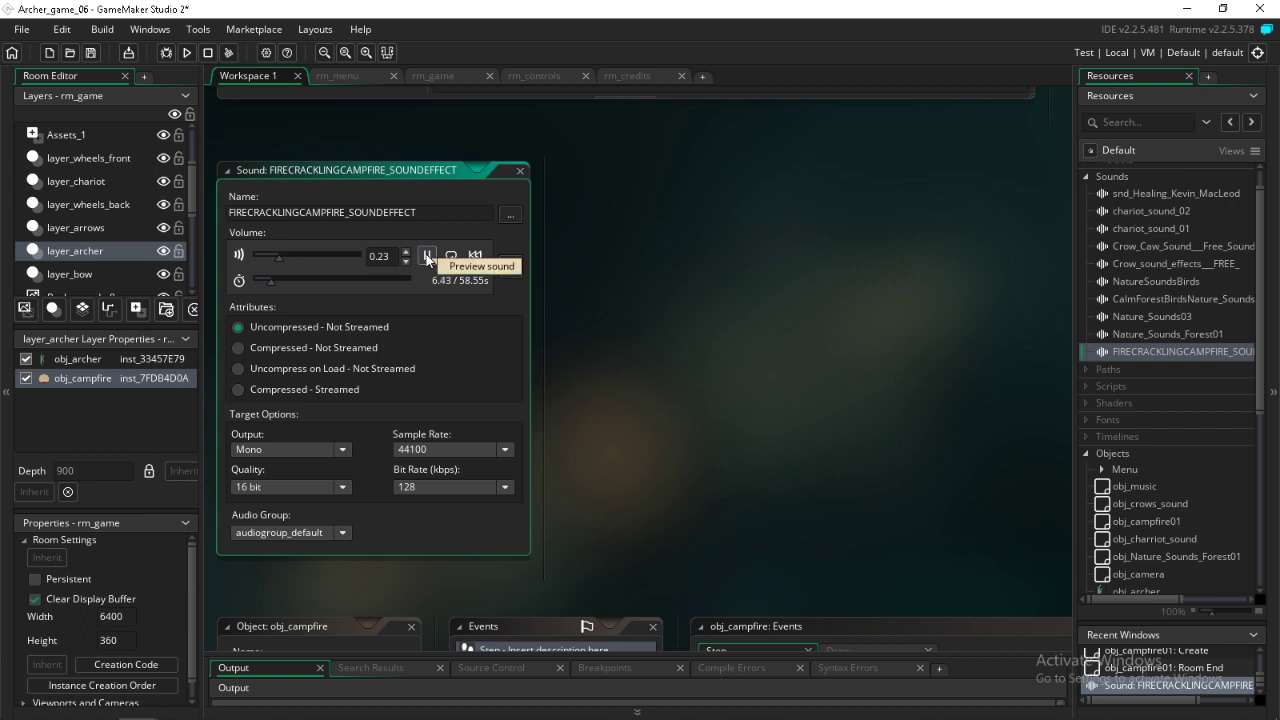
Step: Run the game, start play and walk the archer in and out of the campfire circle to test the crackling sound
click(188, 53)
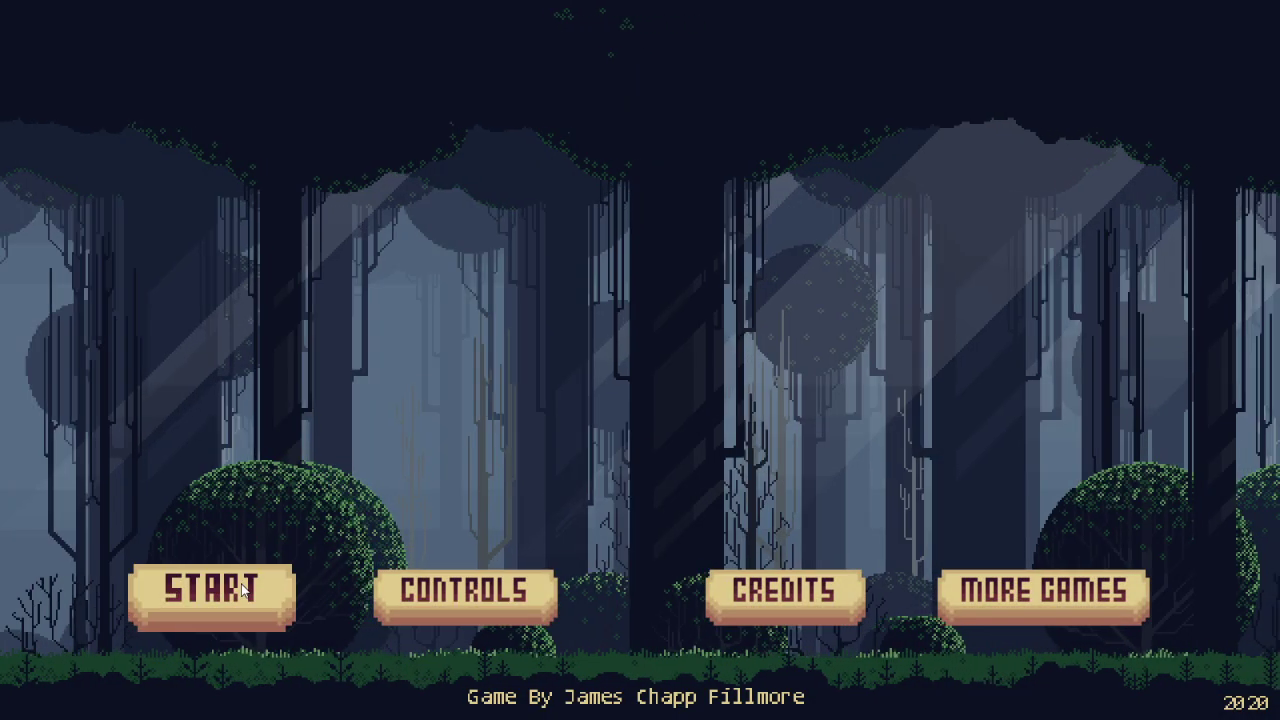
click(241, 588)
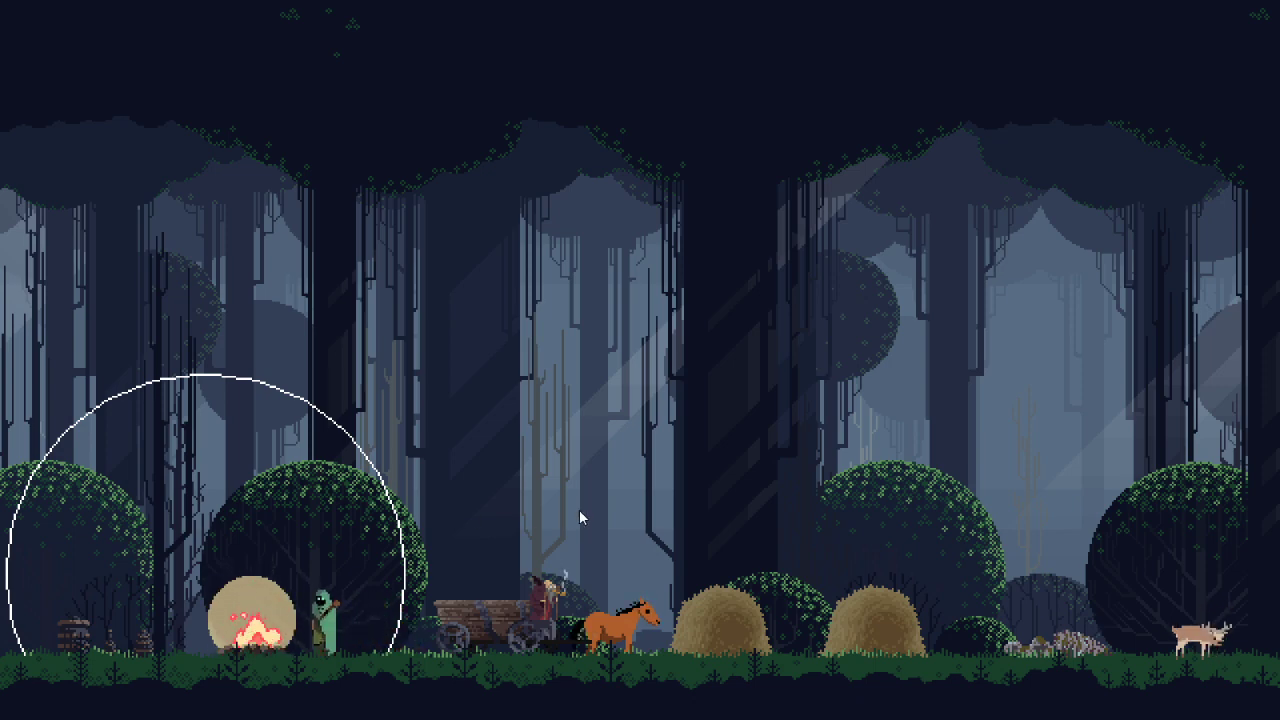
key(Right)
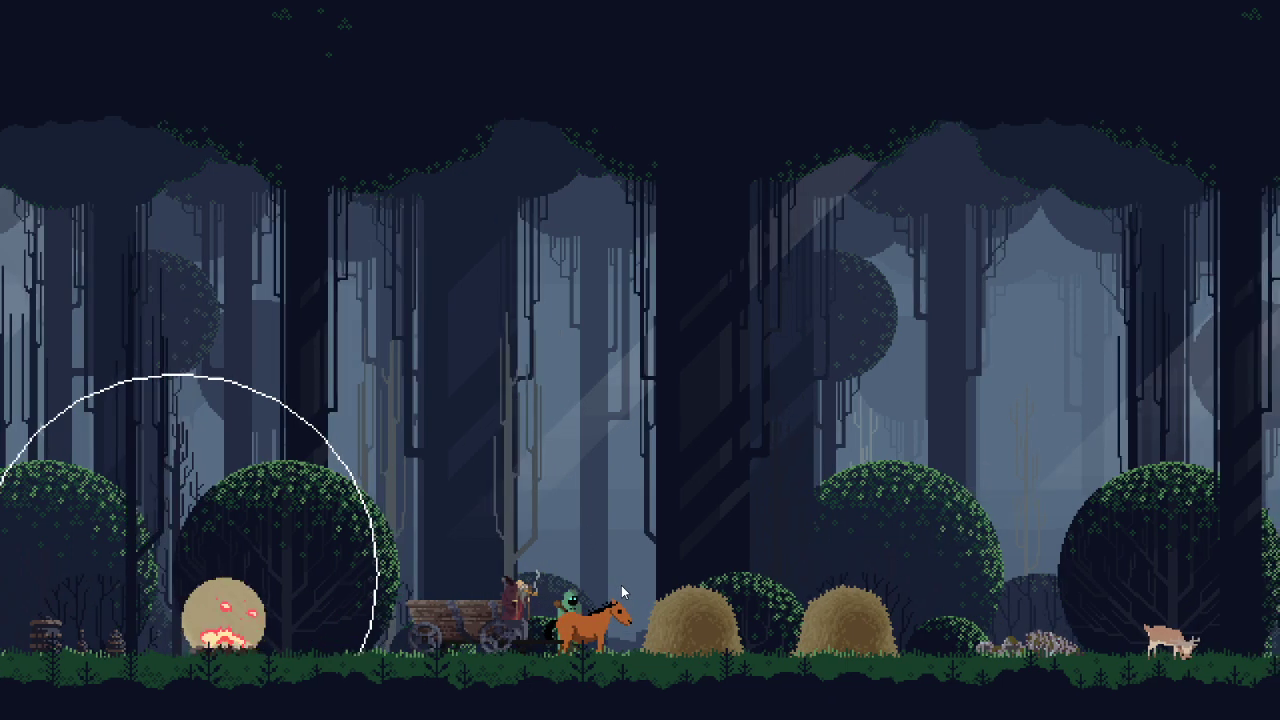
key(Left)
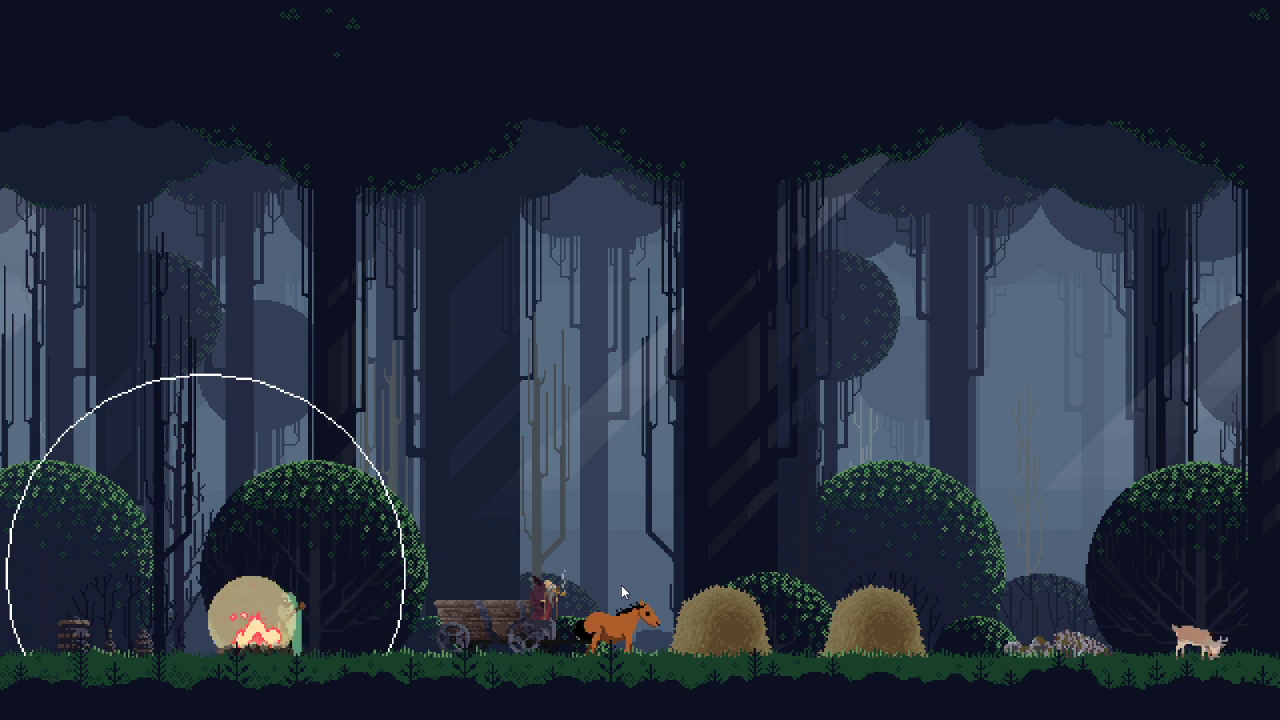
key(Right)
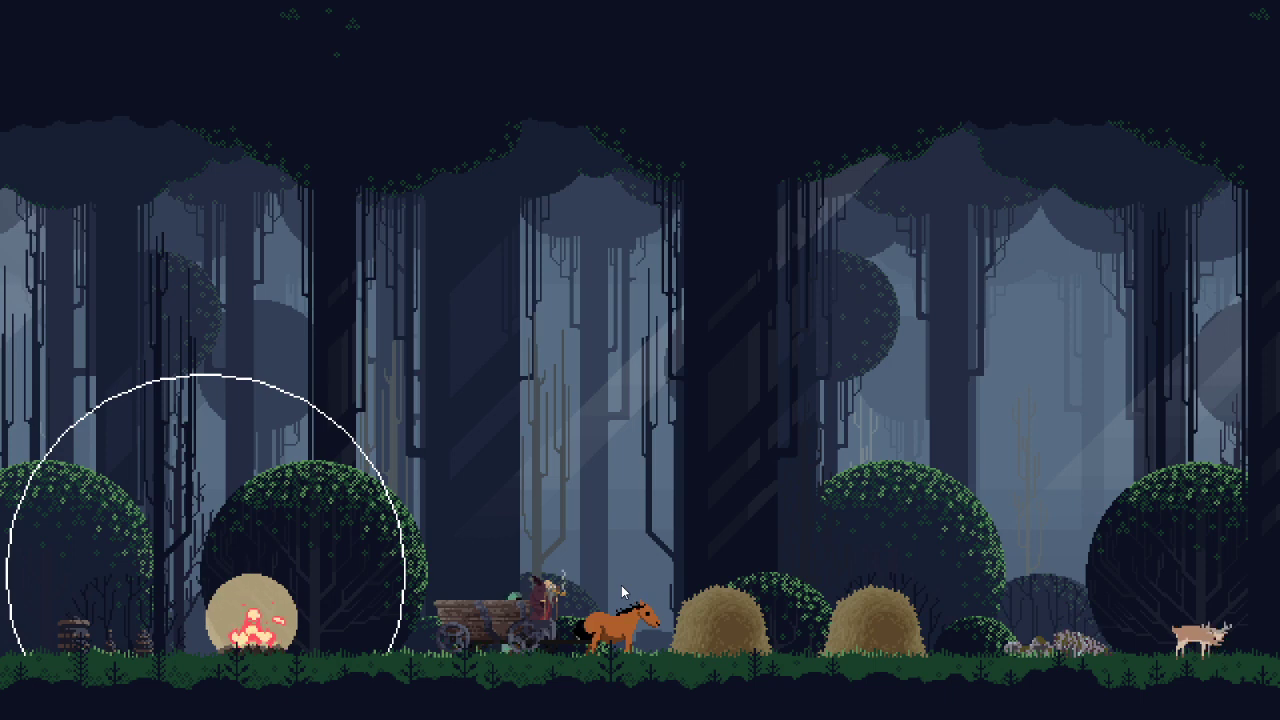
key(Right)
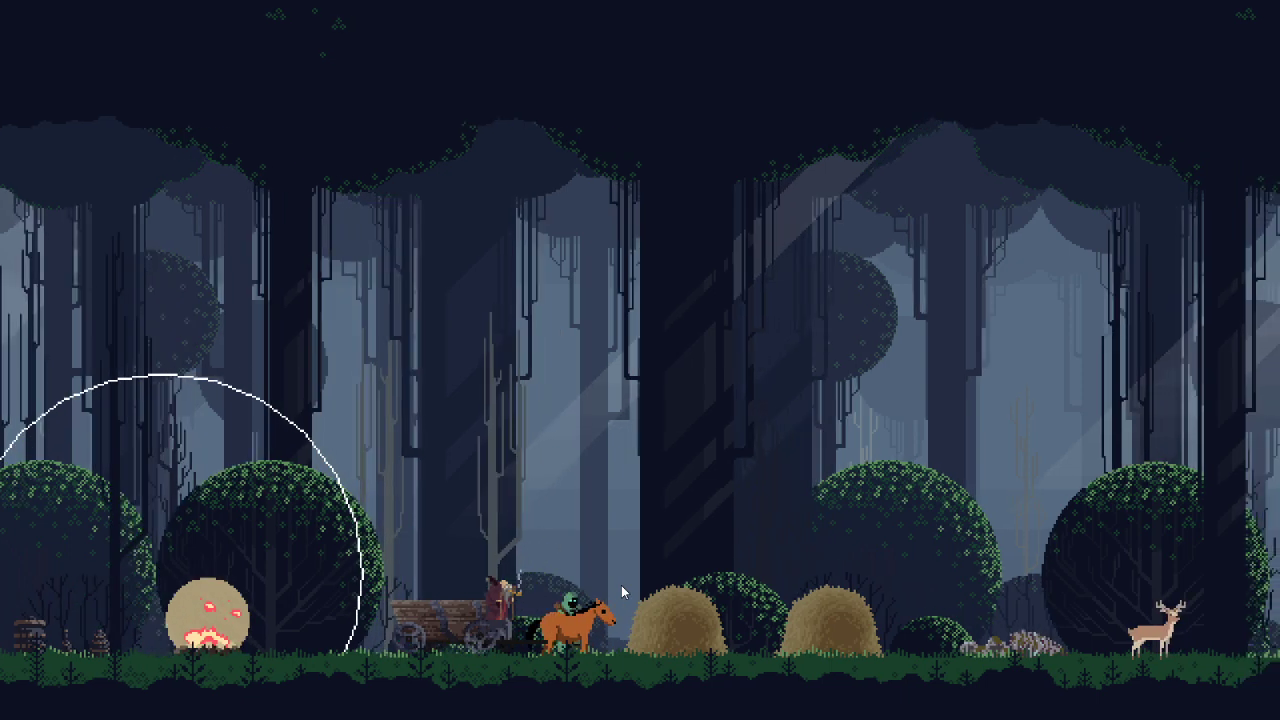
key(Left)
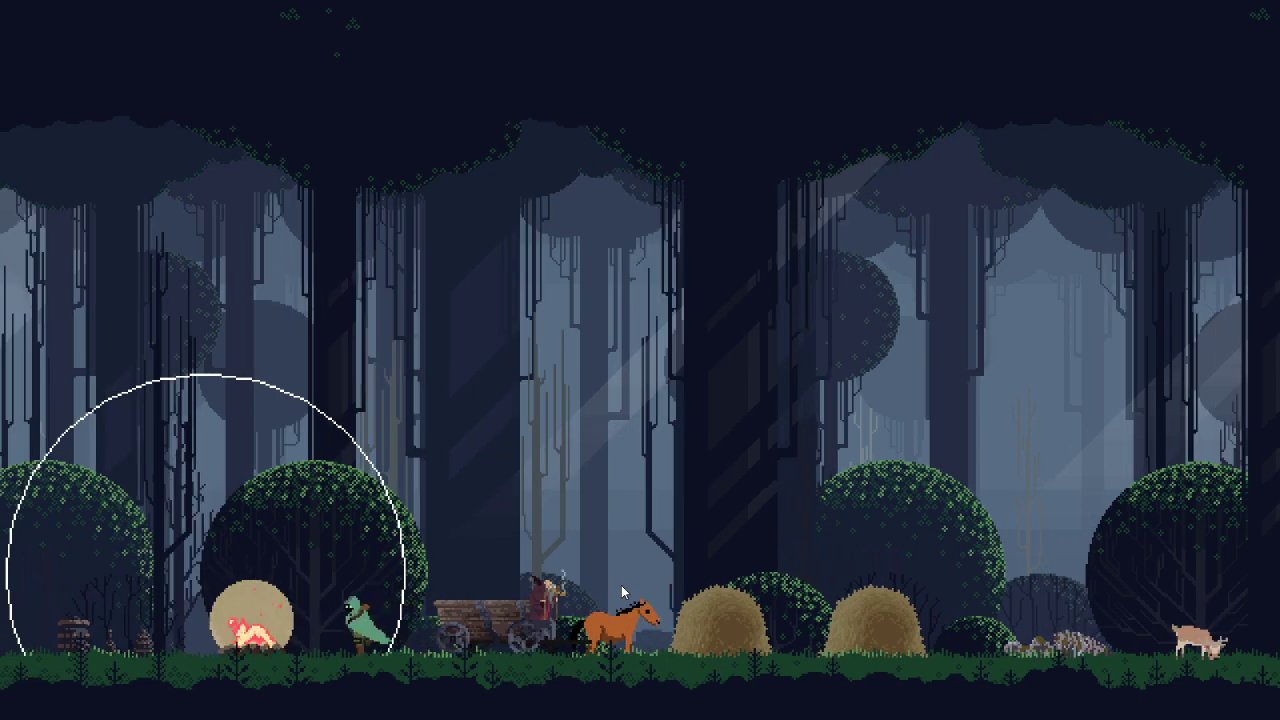
key(Right)
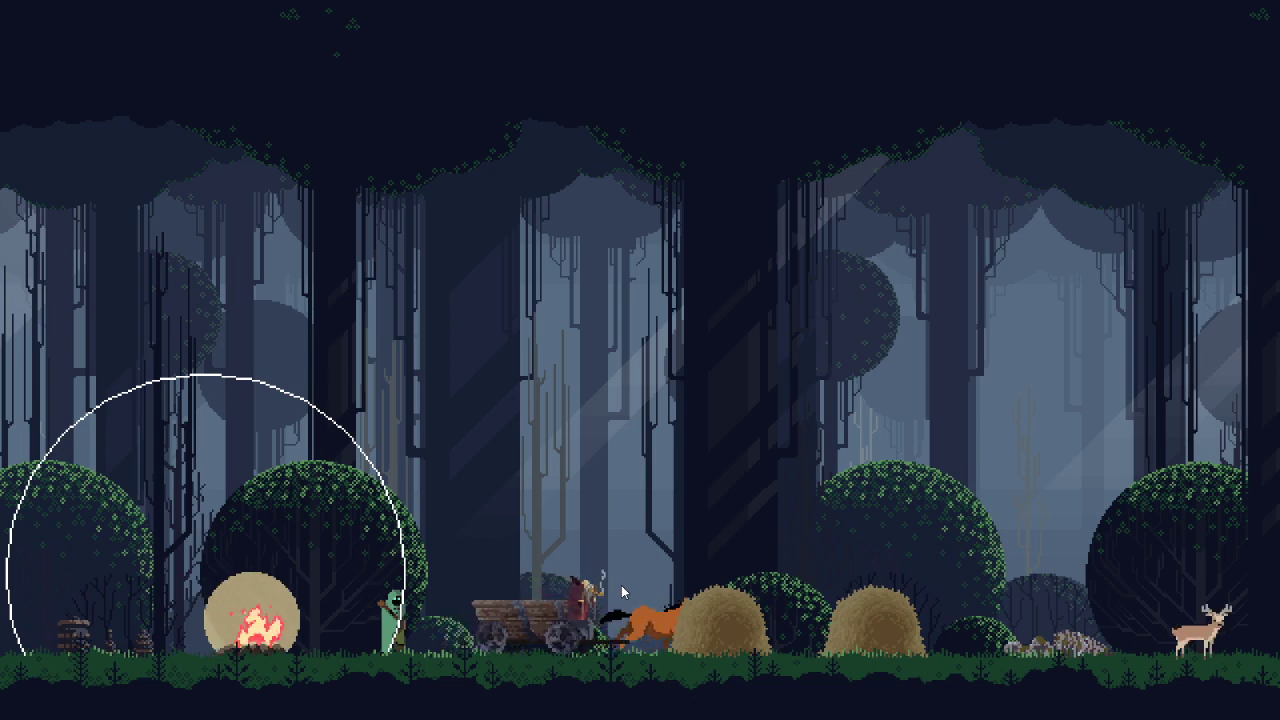
key(Right)
key(Left)
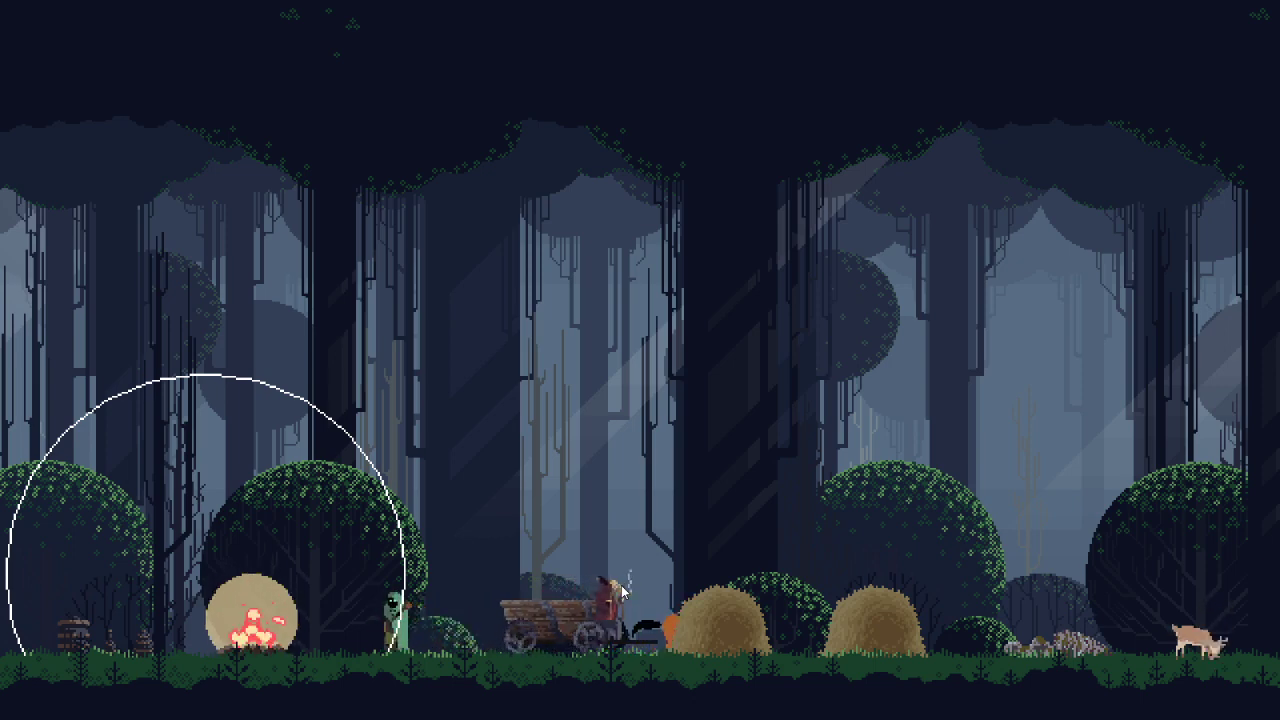
key(Left)
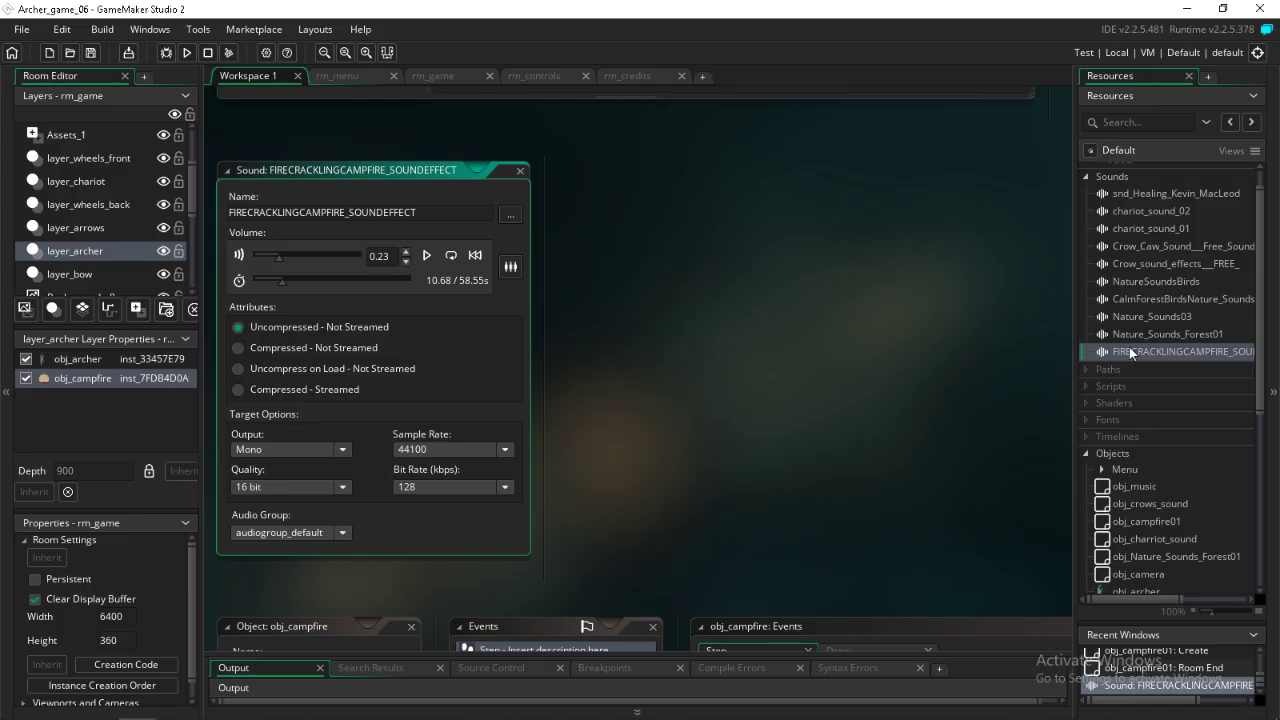
Step: Raise the volume of FIRECRACKLINGCAMPFIRE_SOUNDEFFECT to 0.45
scroll(1125, 355, down, 3)
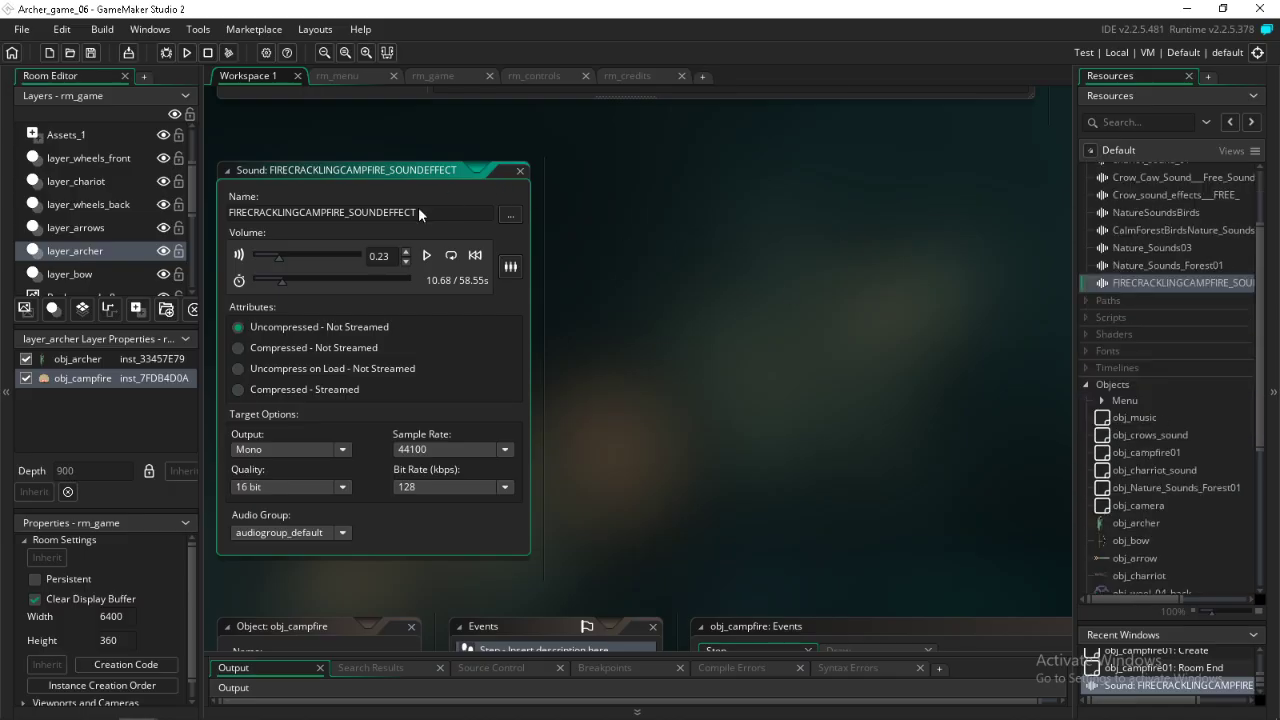
click(288, 254)
drag(294, 254, 299, 254)
scroll(1145, 249, up, 3)
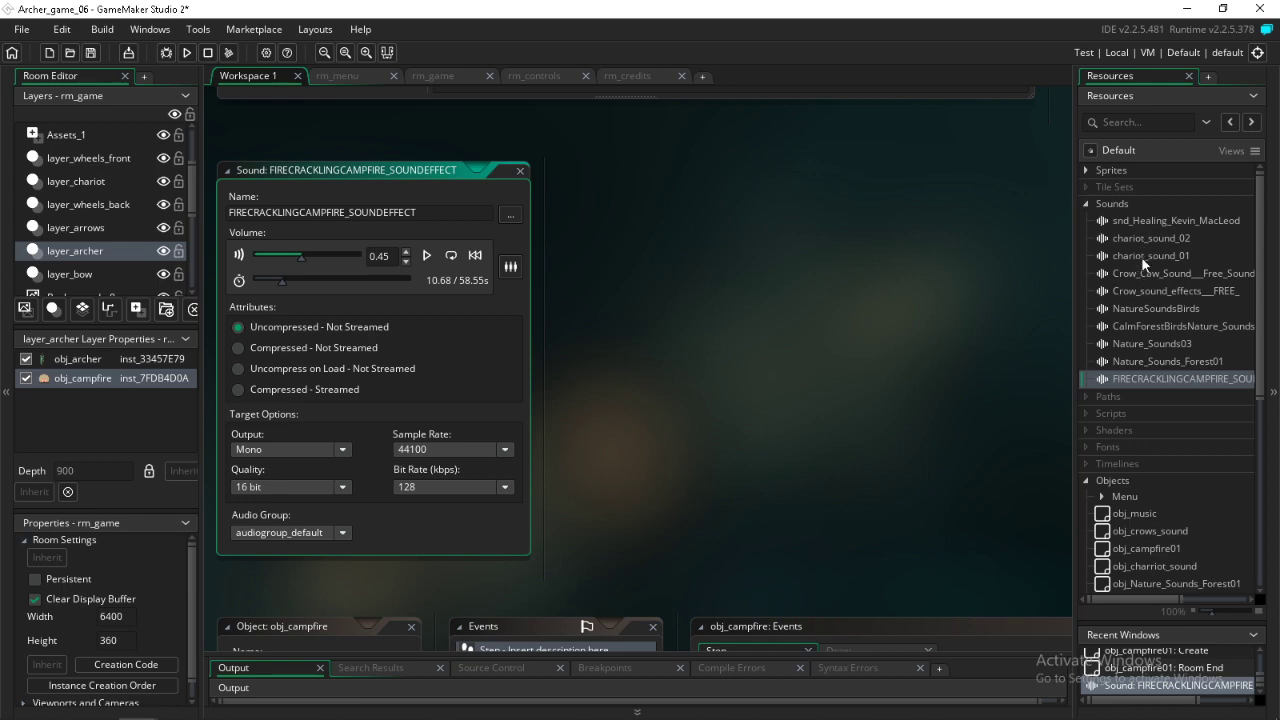
Step: Raise the volume of the music sound snd_Healing_Kevin_MacLeod to a little over half of its range
double_click(1141, 221)
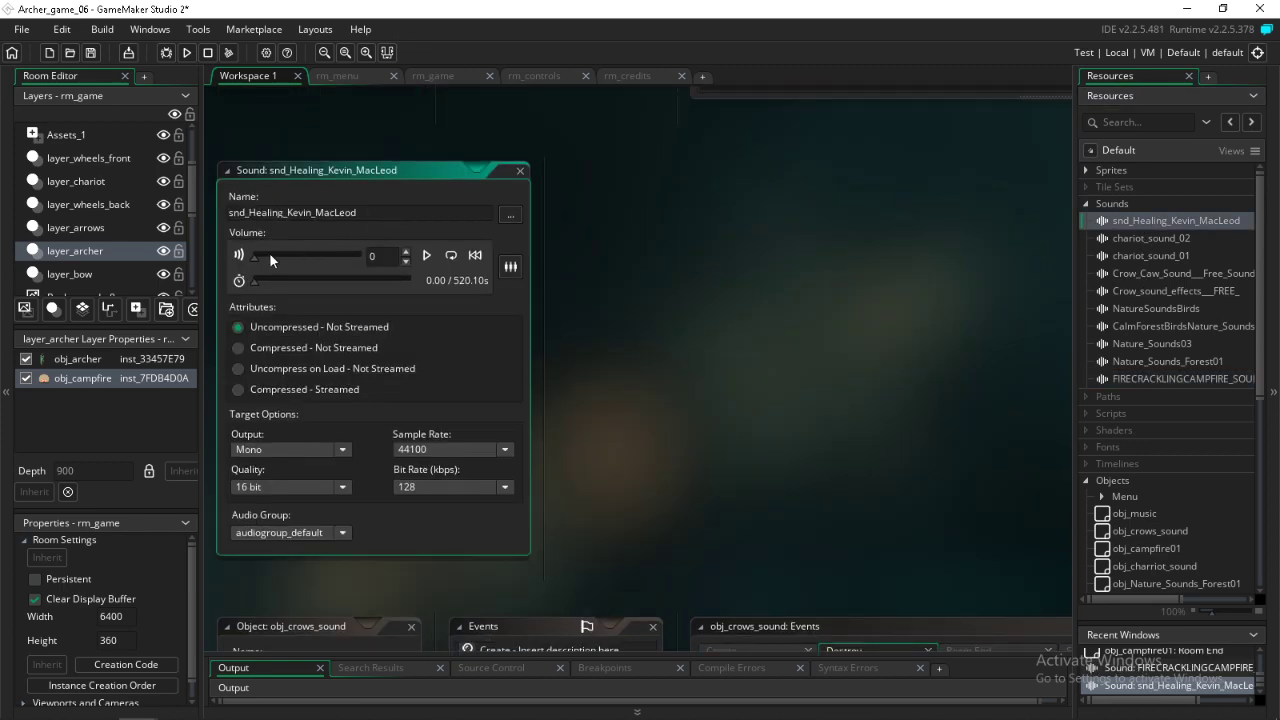
drag(270, 256, 321, 256)
Step: In obj_campfire's Draw event, comment out the draw_circle(x,y,100,true); line and save the project
scroll(1166, 500, down, 7)
click(1154, 483)
double_click(1154, 483)
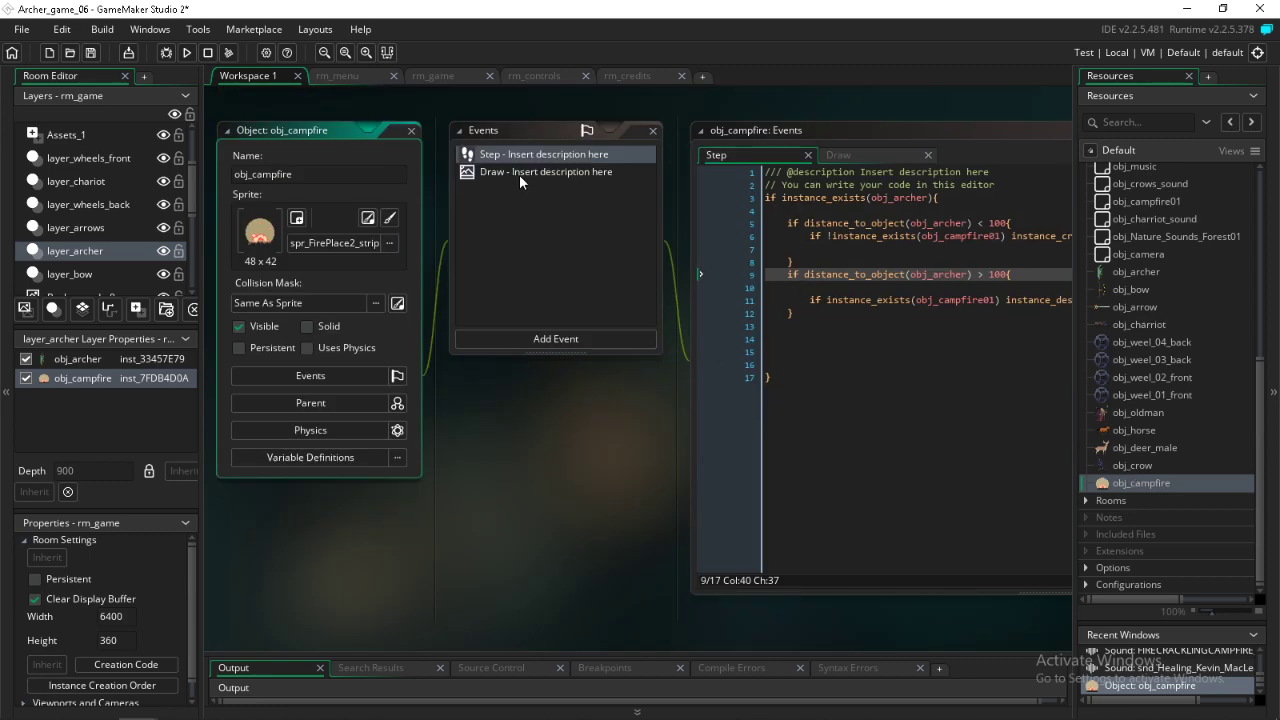
double_click(520, 173)
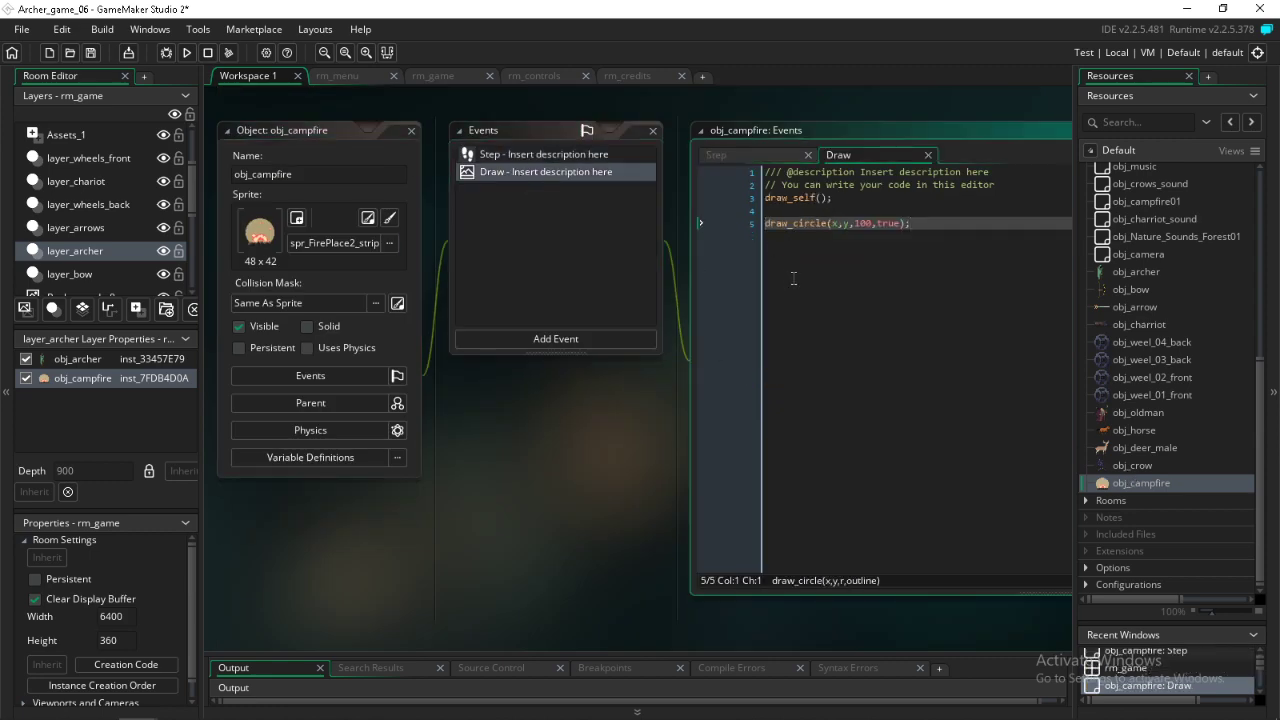
text(//)
click(91, 53)
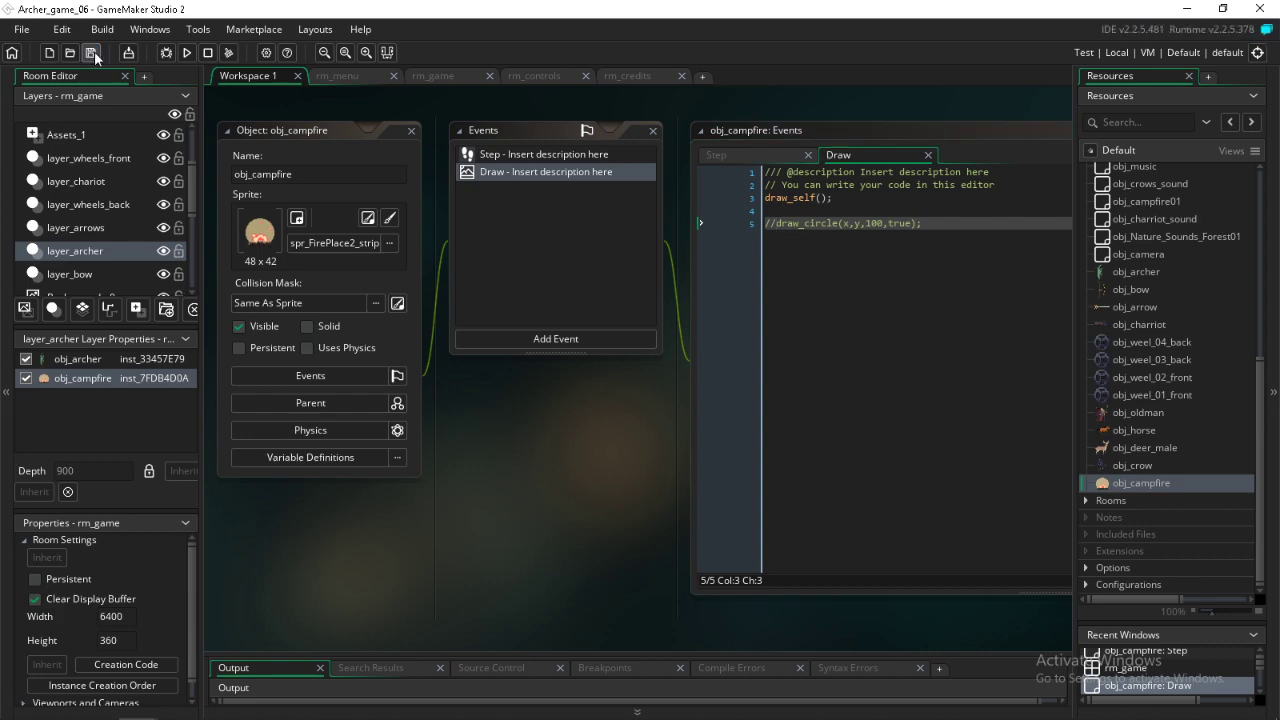
mouse_move(510, 712)
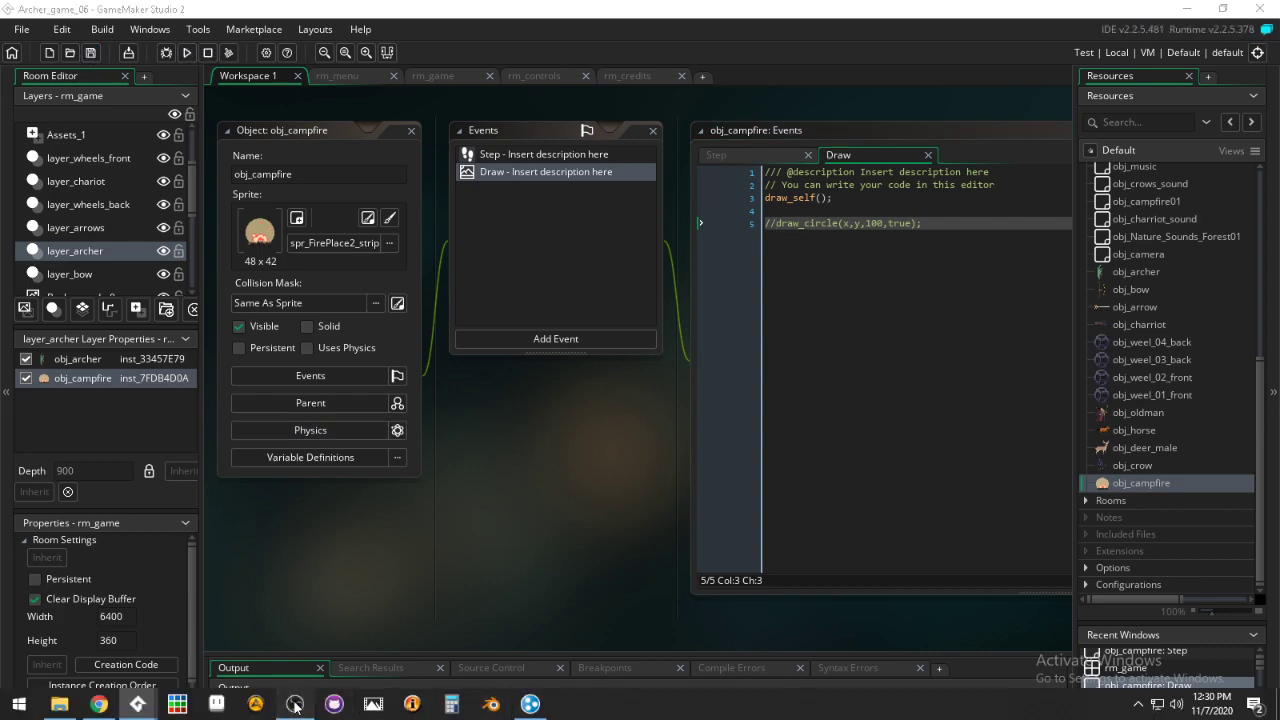
click(295, 706)
click(295, 706)
click(295, 706)
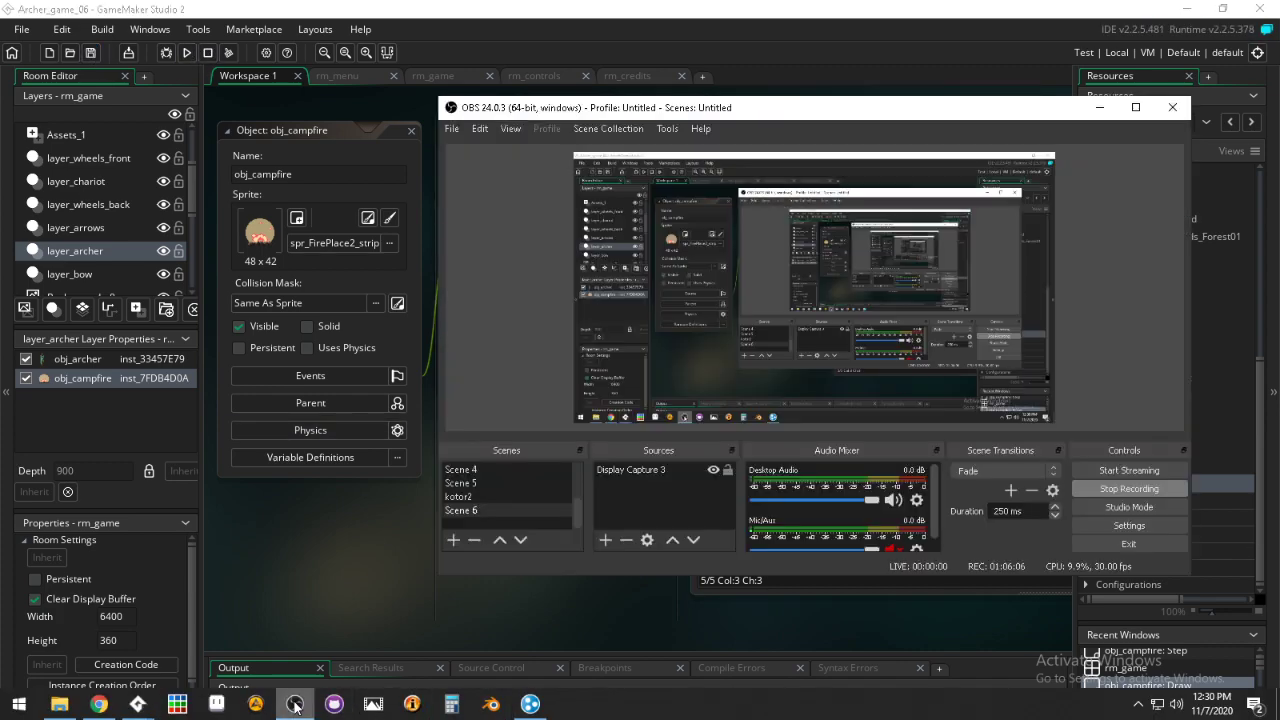